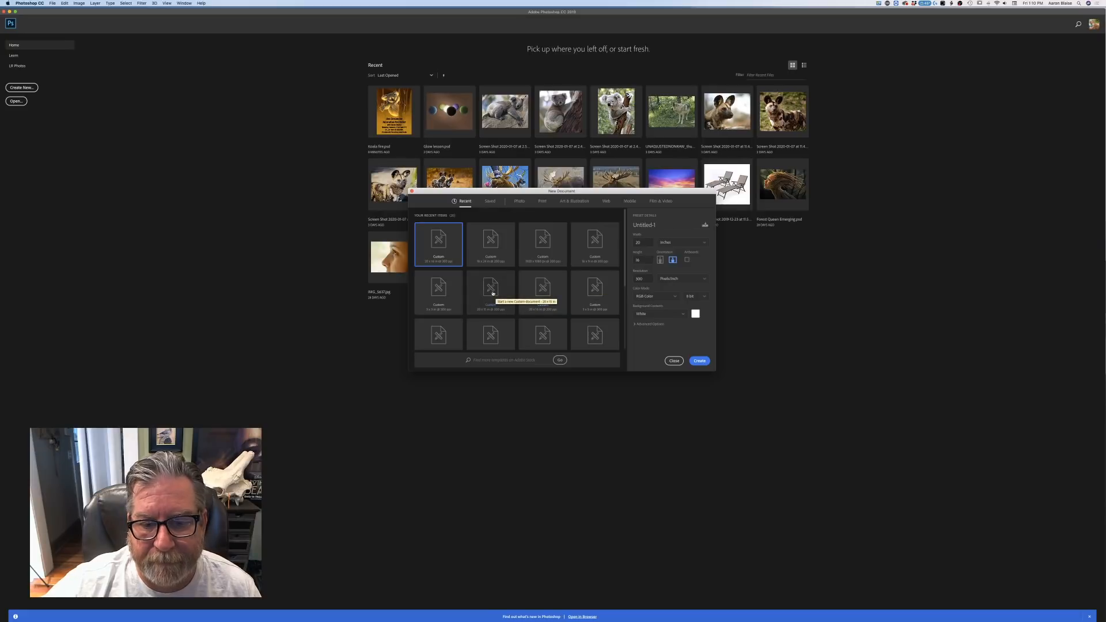
- Create a 16 x 9 inch document at 300 ppi and resize the image to 20 inches wide
left_click(594, 244)
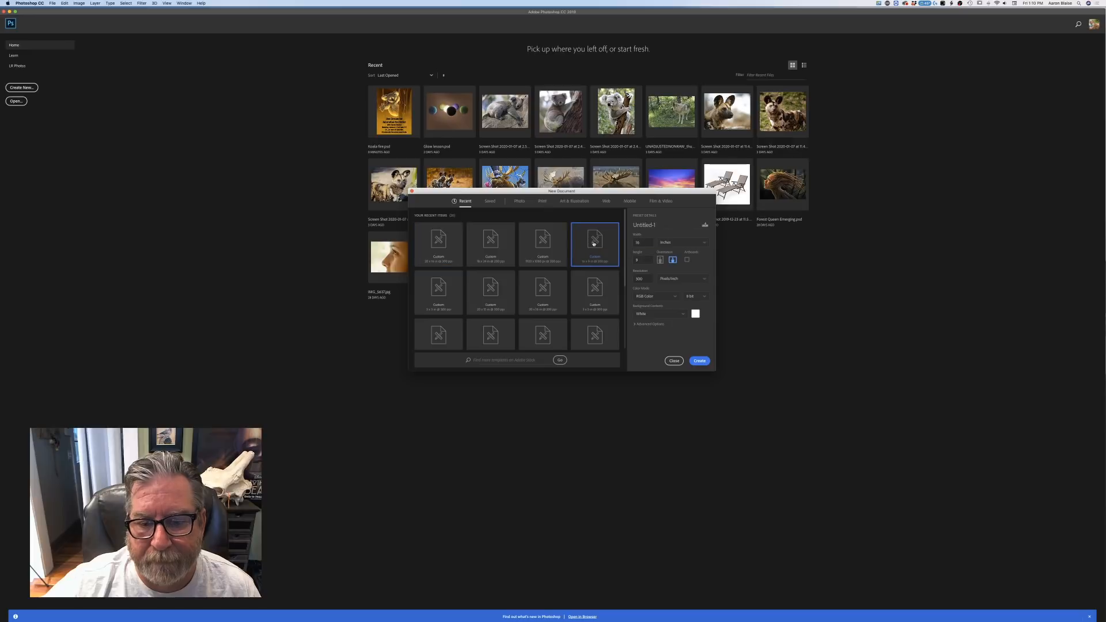
left_click(700, 361)
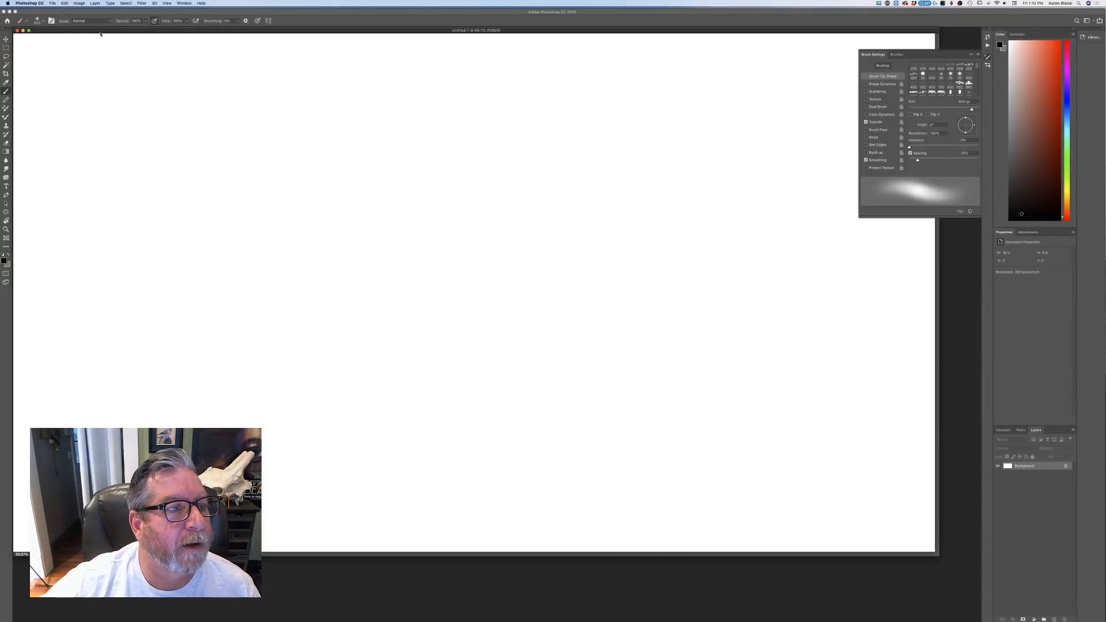
left_click(53, 3)
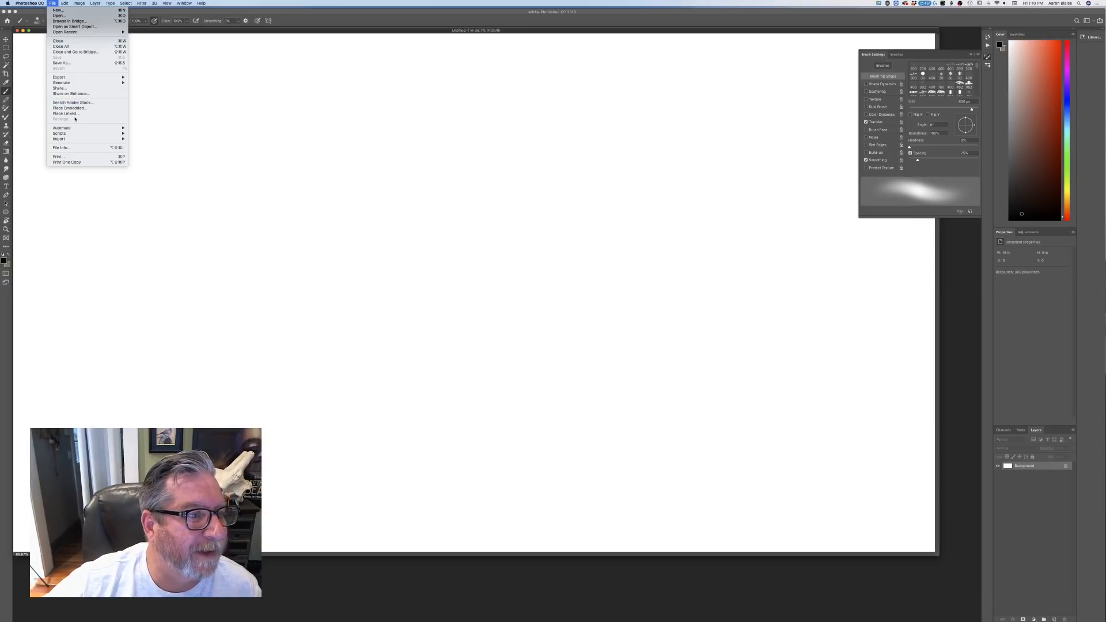
mouse_move(79, 3)
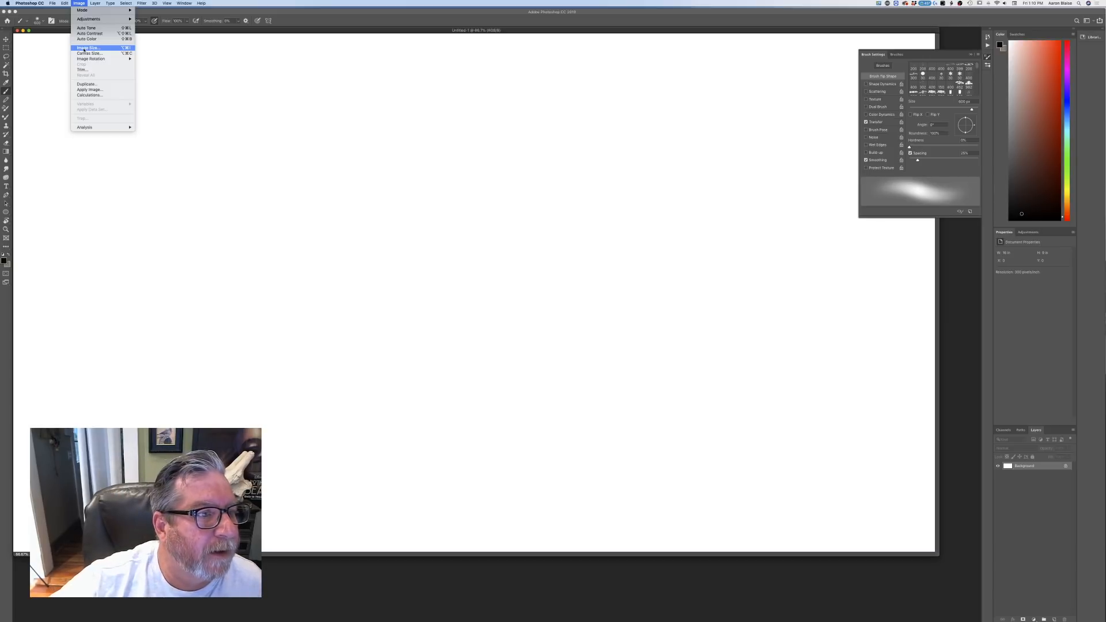
mouse_move(90, 59)
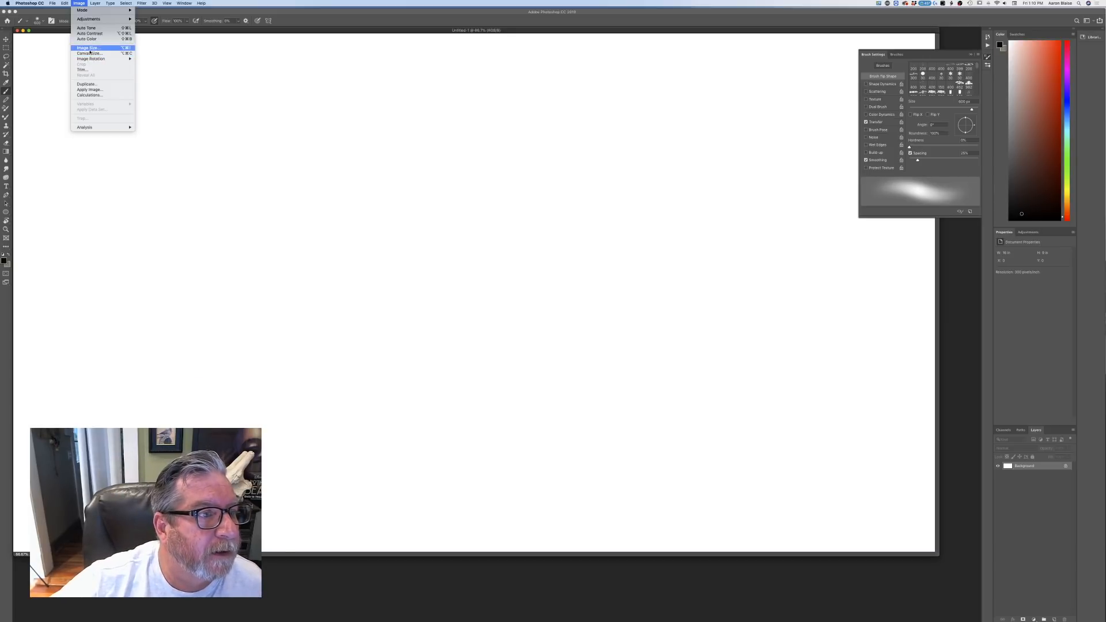
left_click(90, 48)
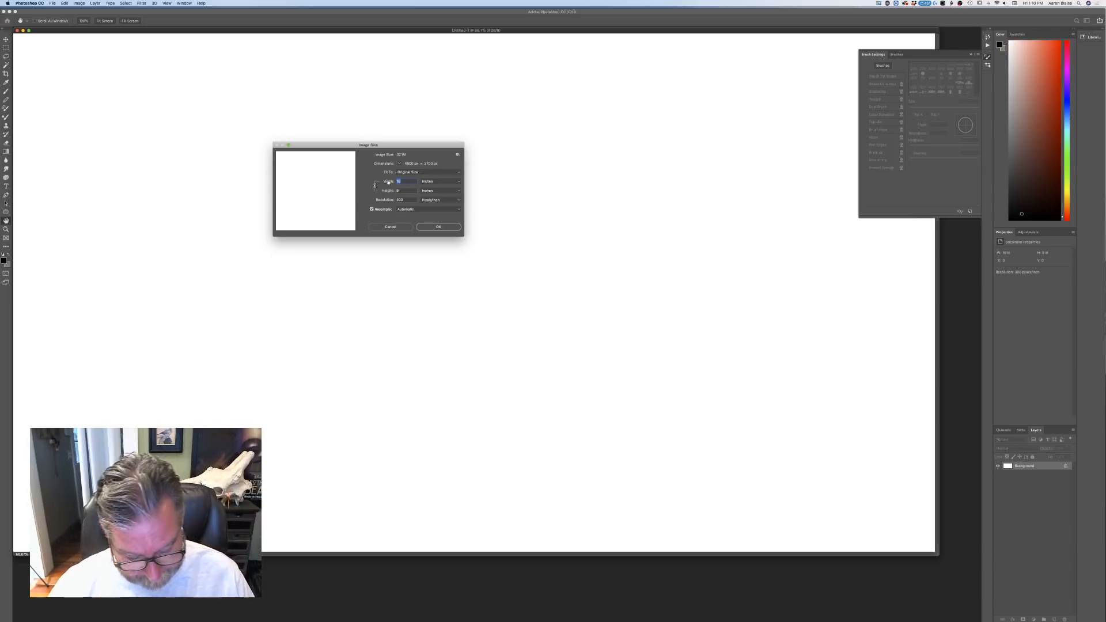
type("20")
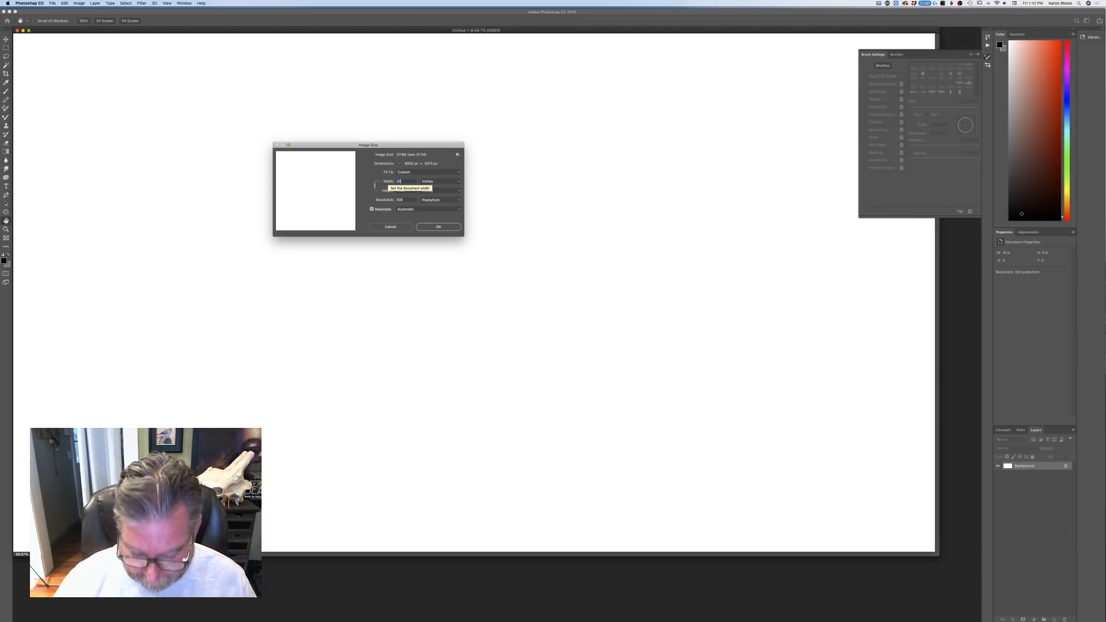
key("Return")
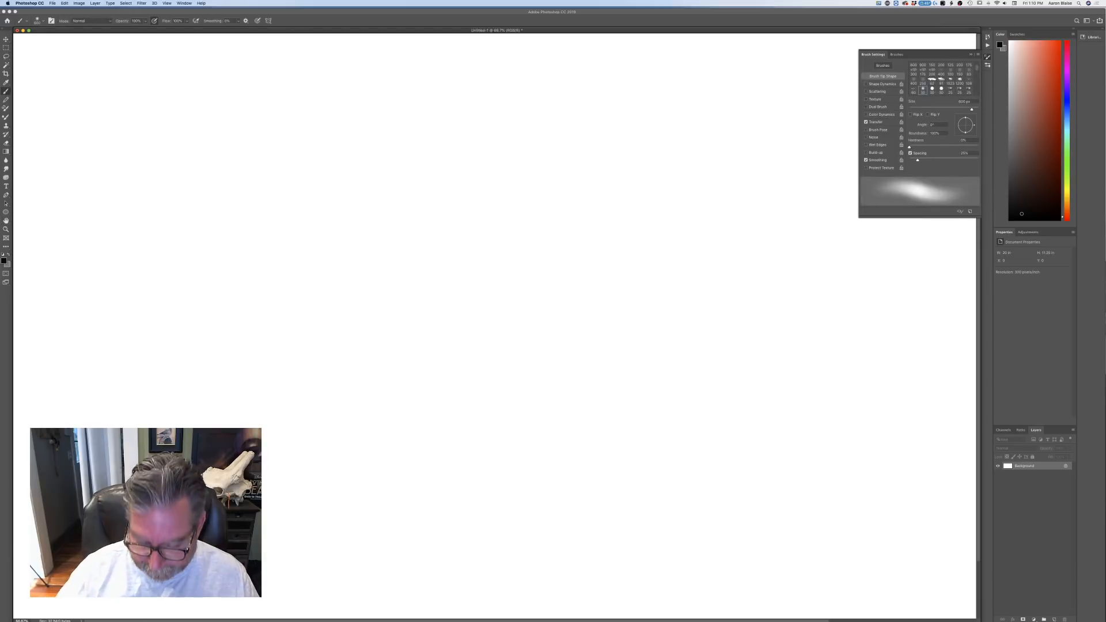
- Set the foreground color to a neutral medium grey and fill the whole background with it using the Paint Bucket
key("super+minus")
key("super+minus")
key("super+plus")
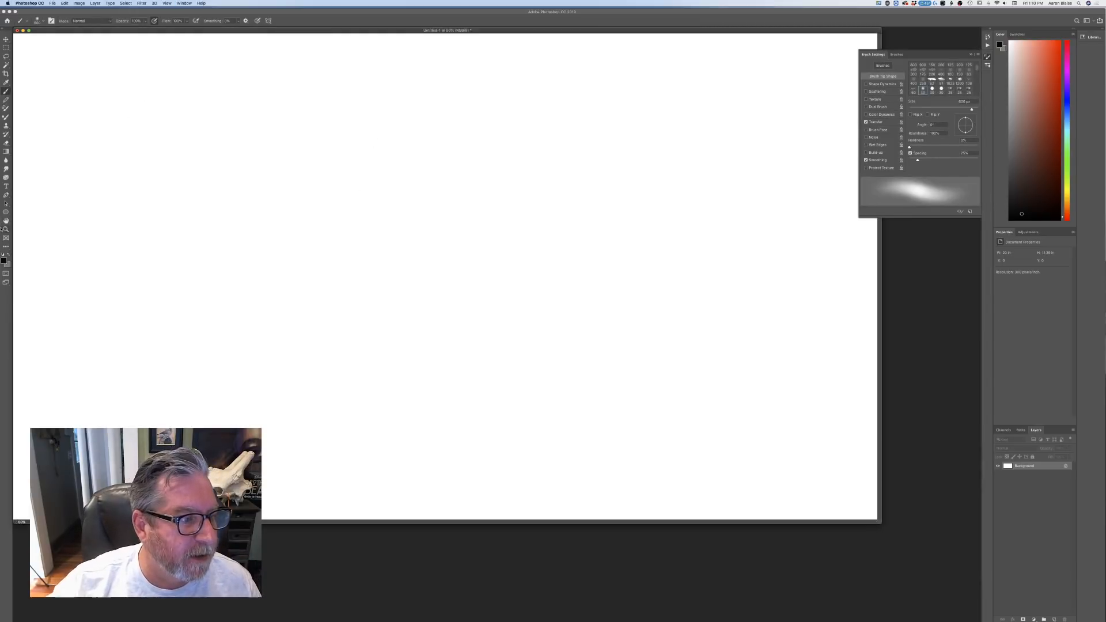
left_click(5, 261)
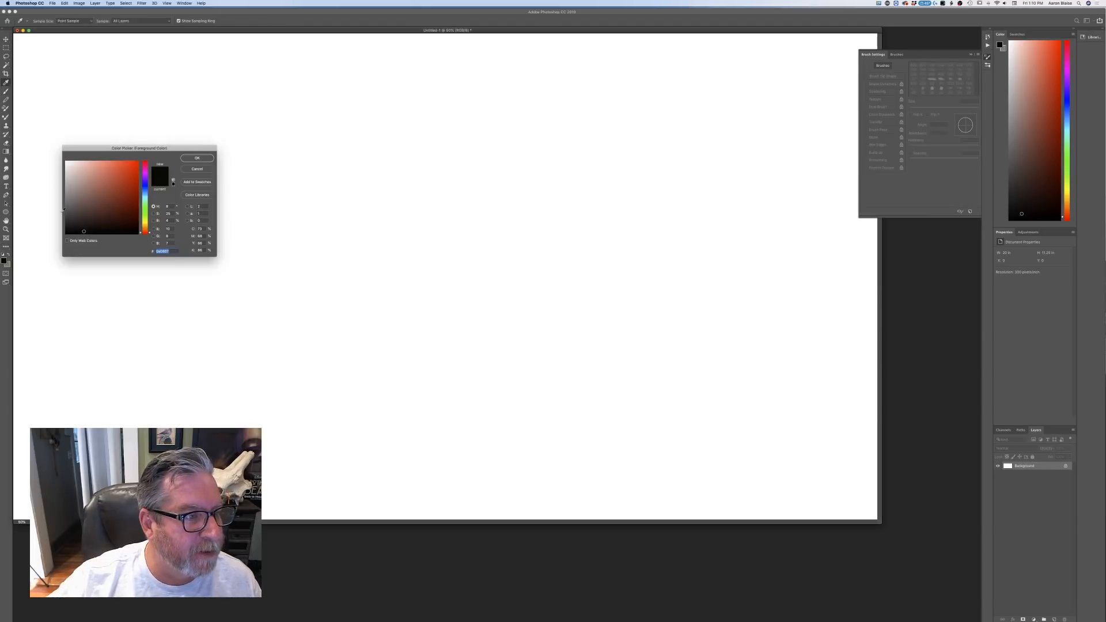
left_click(66, 190)
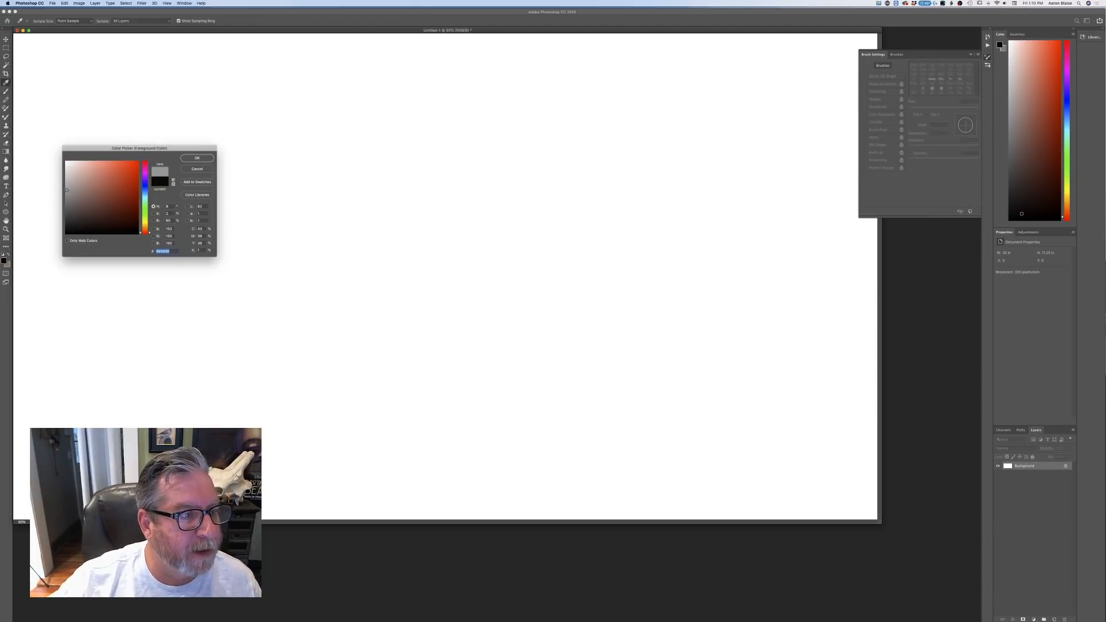
left_click(198, 159)
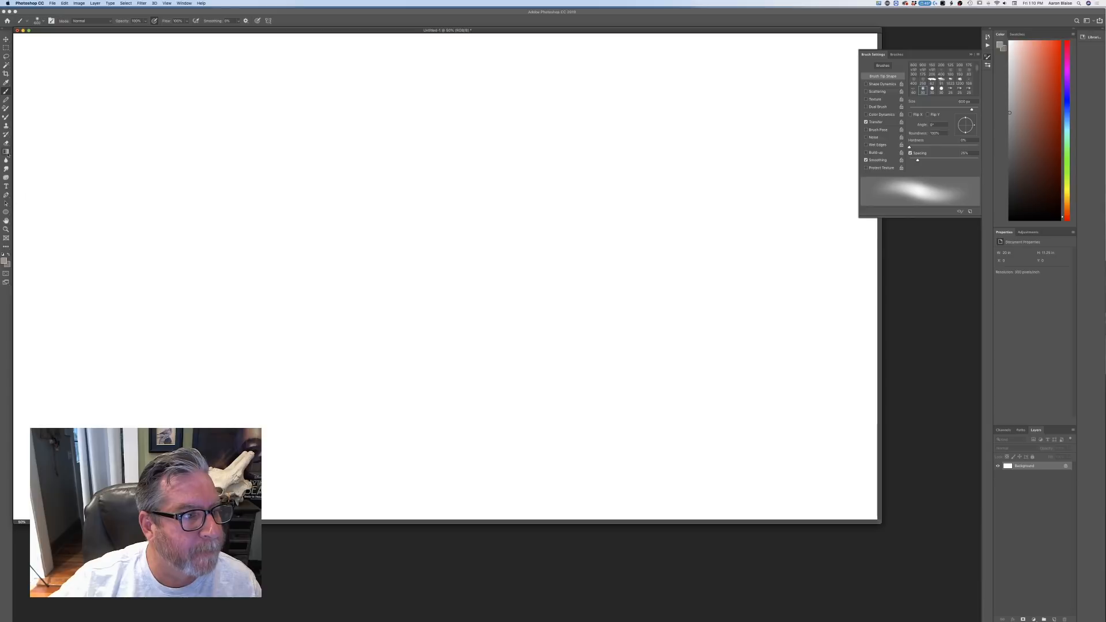
left_click(6, 151)
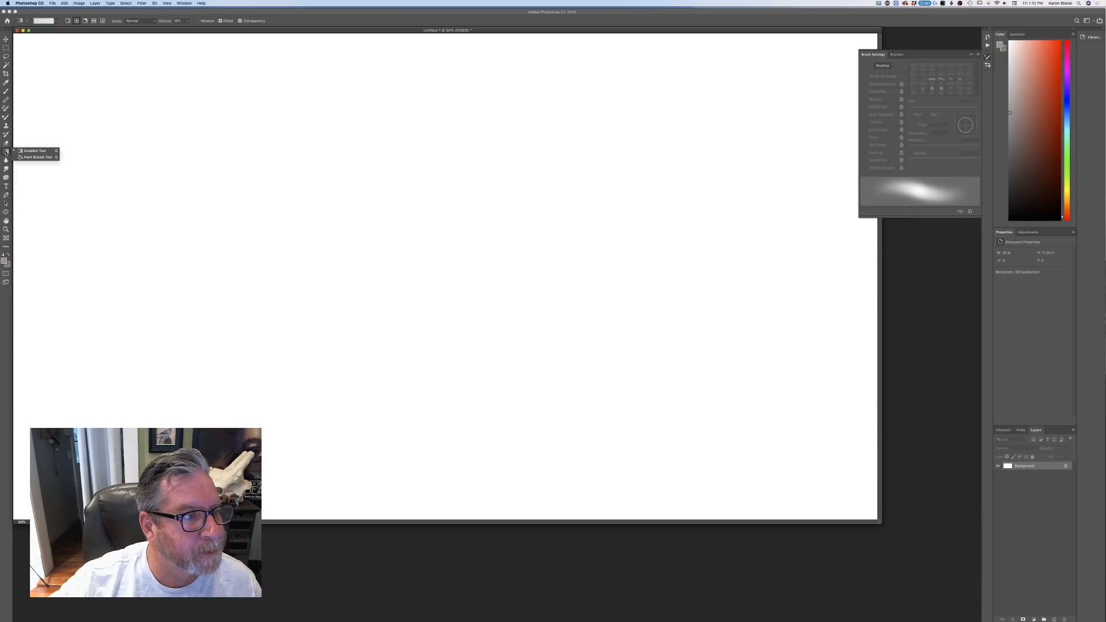
left_click(34, 157)
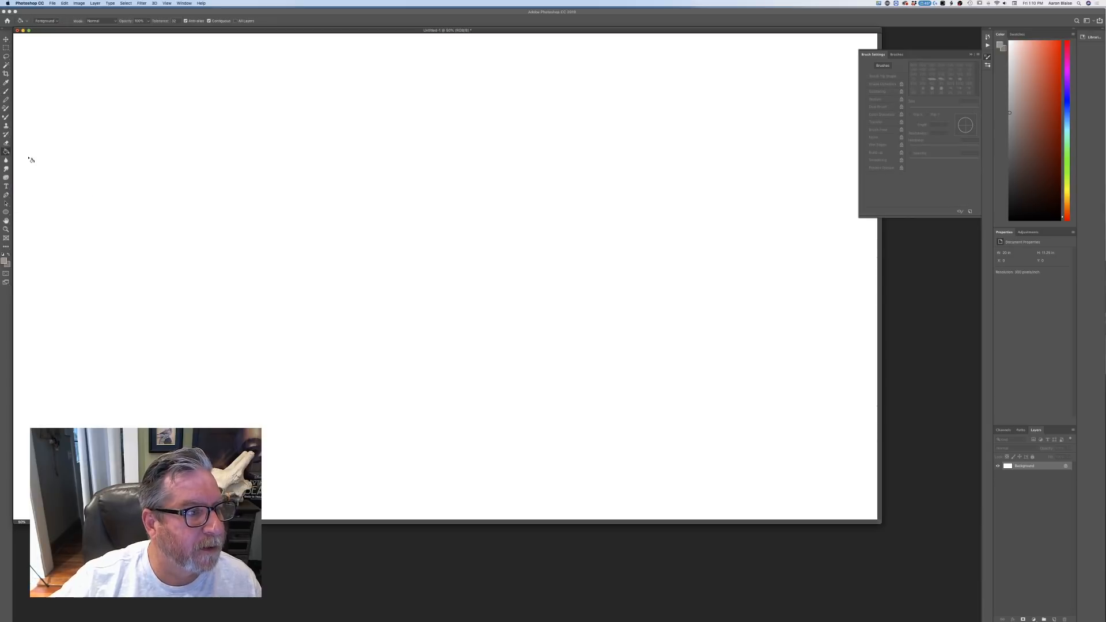
left_click(205, 182)
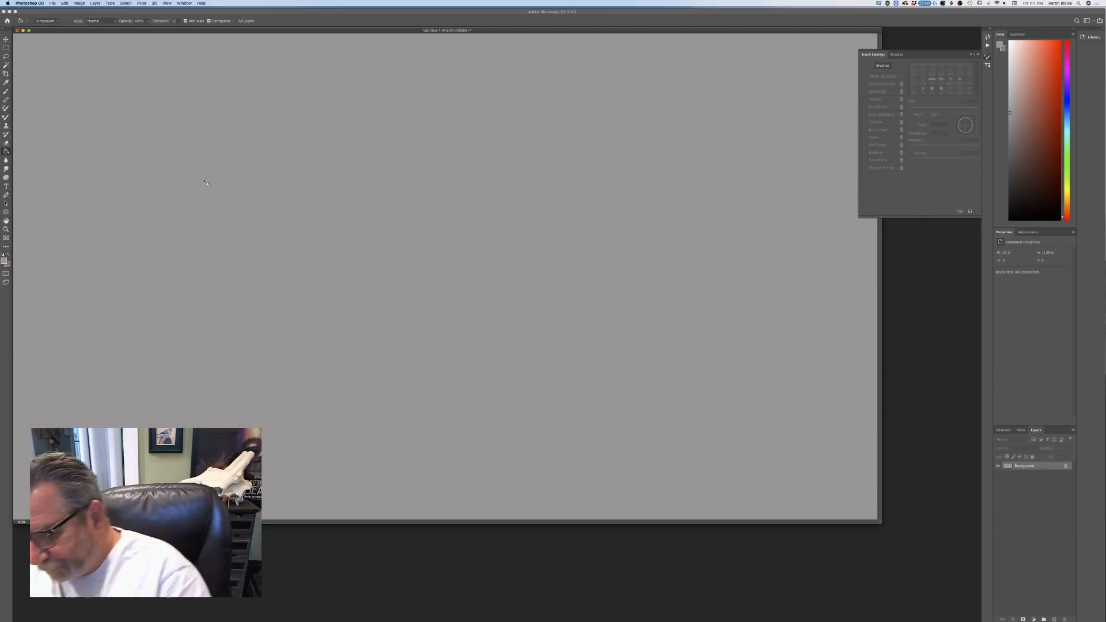
- Add a new layer above the background and set the foreground color to a very dark orange-brown, nearly black
left_click(1054, 619)
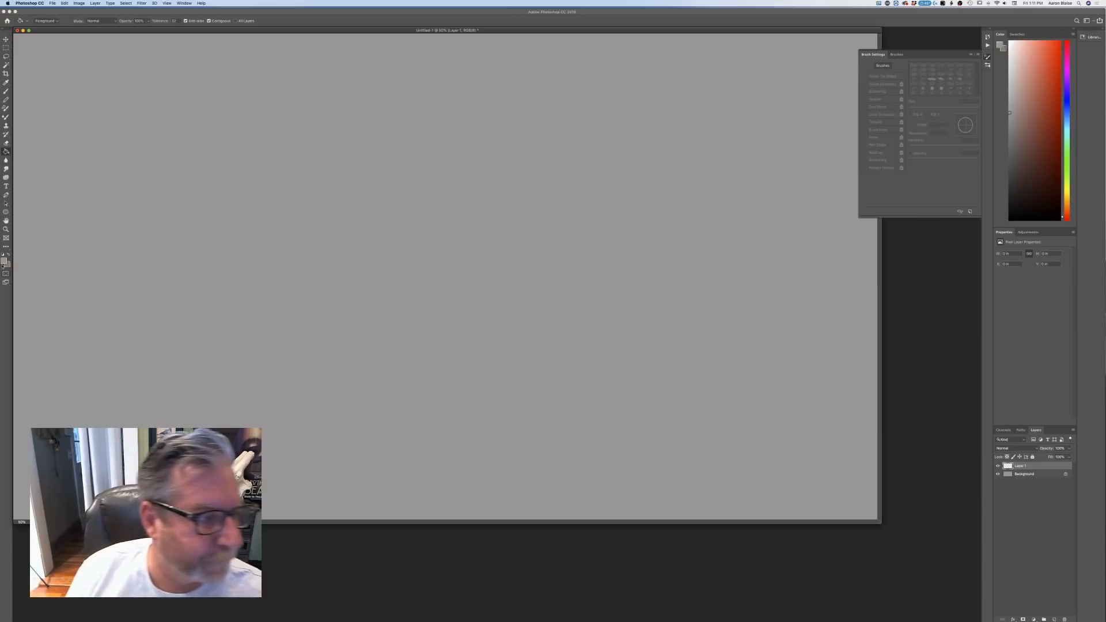
left_click(4, 261)
left_click(145, 229)
left_click_drag(123, 228, 91, 227)
left_click(192, 159)
key("g")
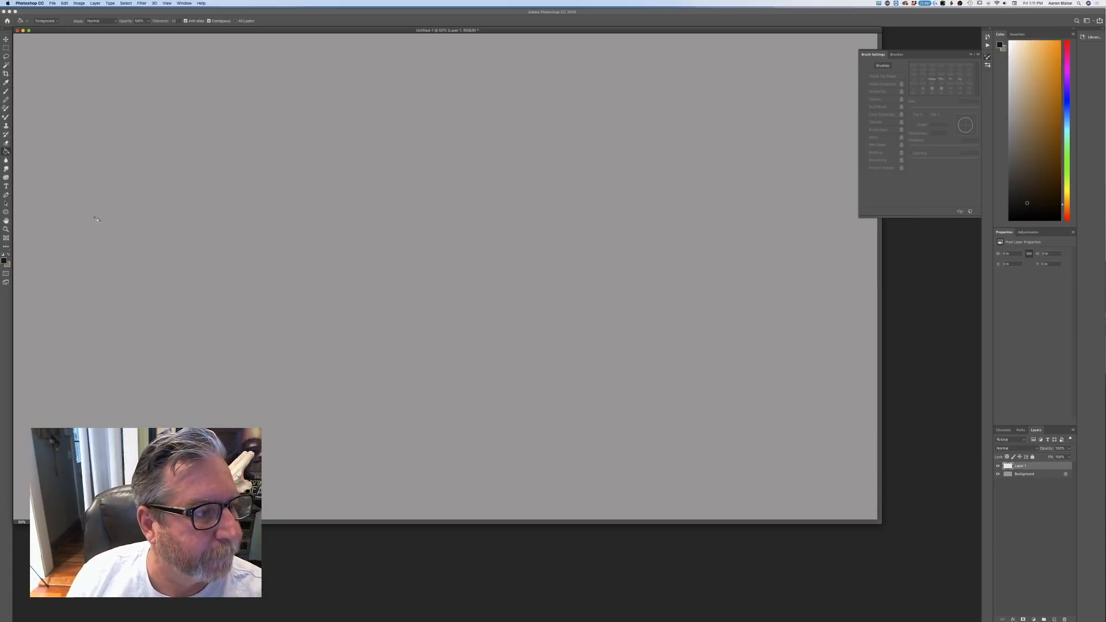
- Switch to full-screen view with the brush settings collapsed and choose the Pastel brush preset for the Brush tool
left_click(6, 91)
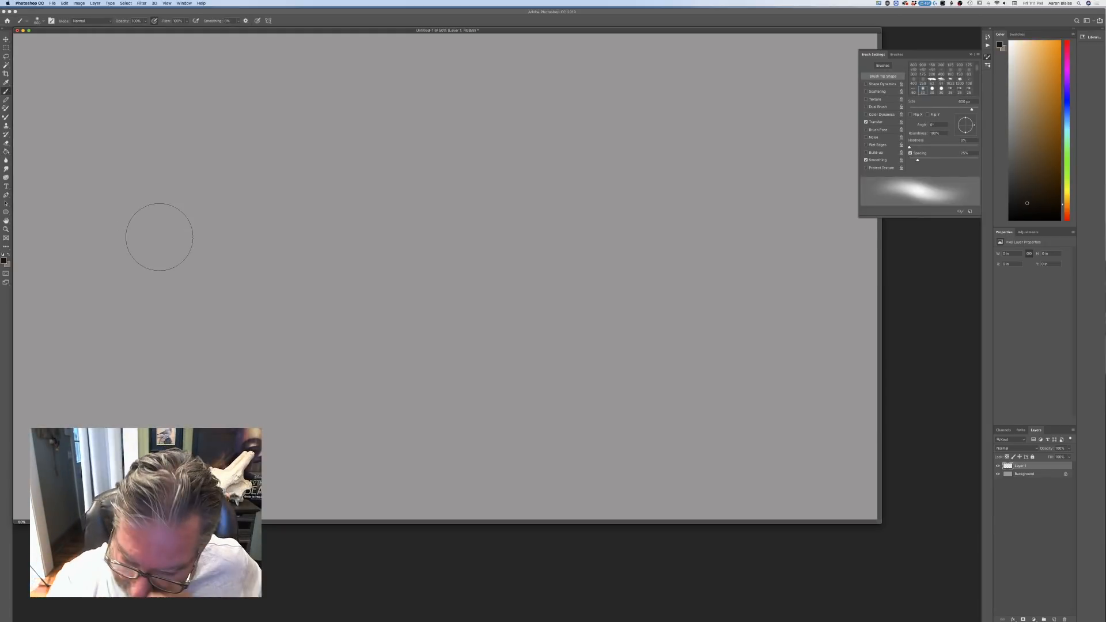
key("f")
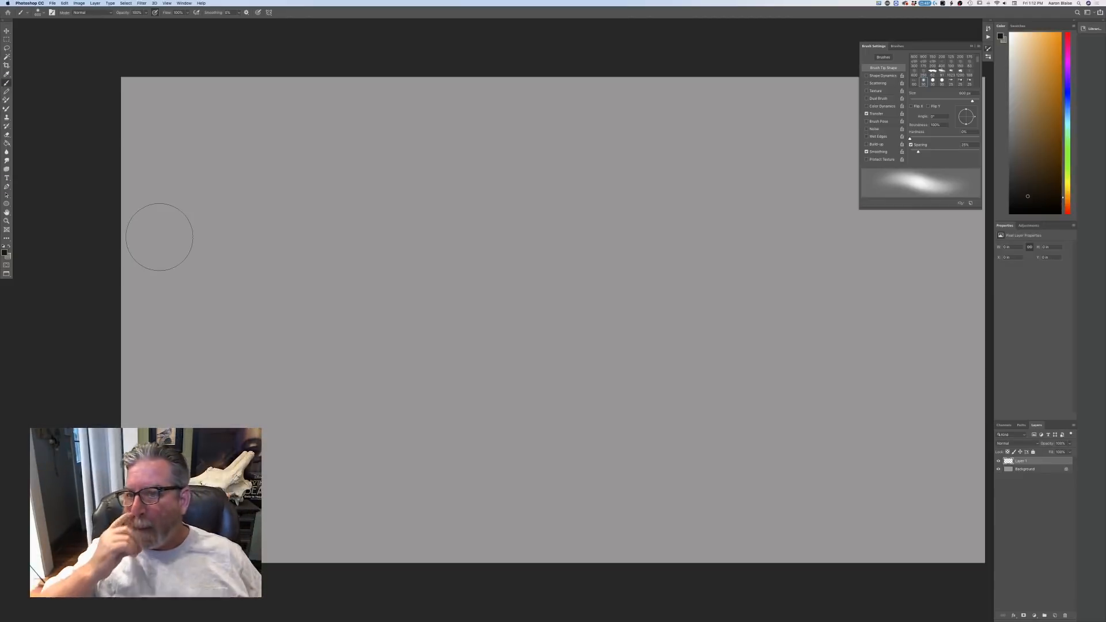
left_click(972, 45)
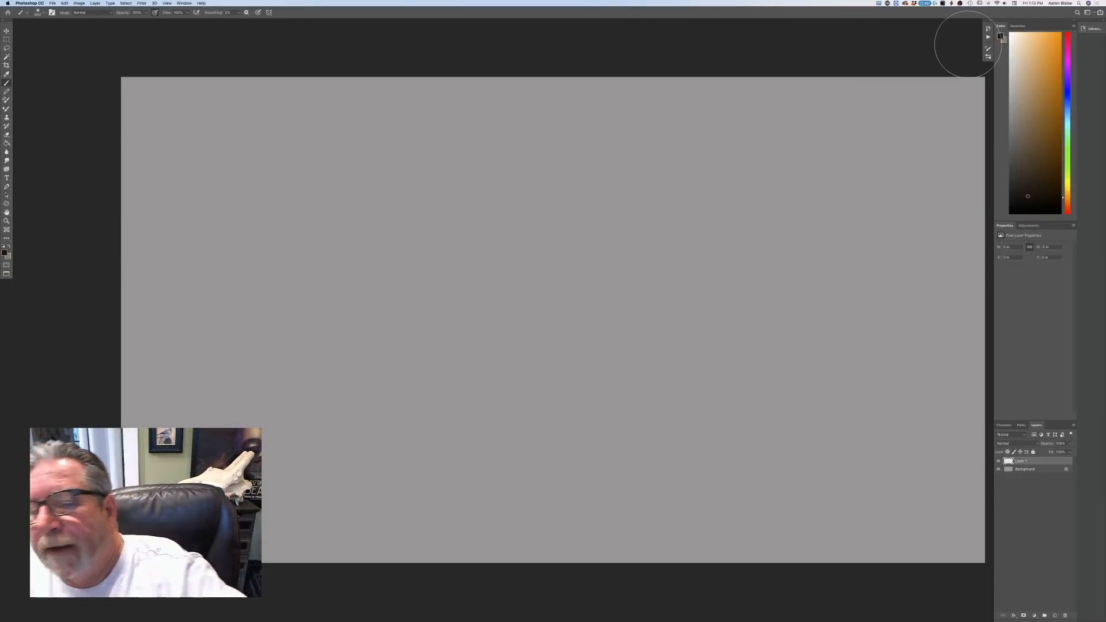
left_click(38, 12)
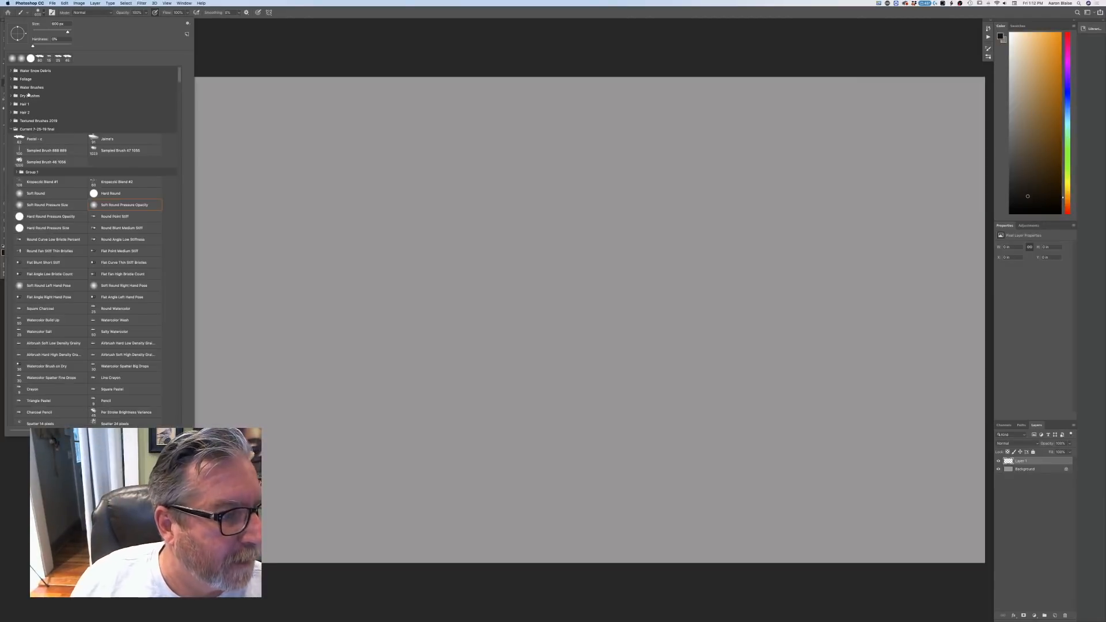
left_click(35, 138)
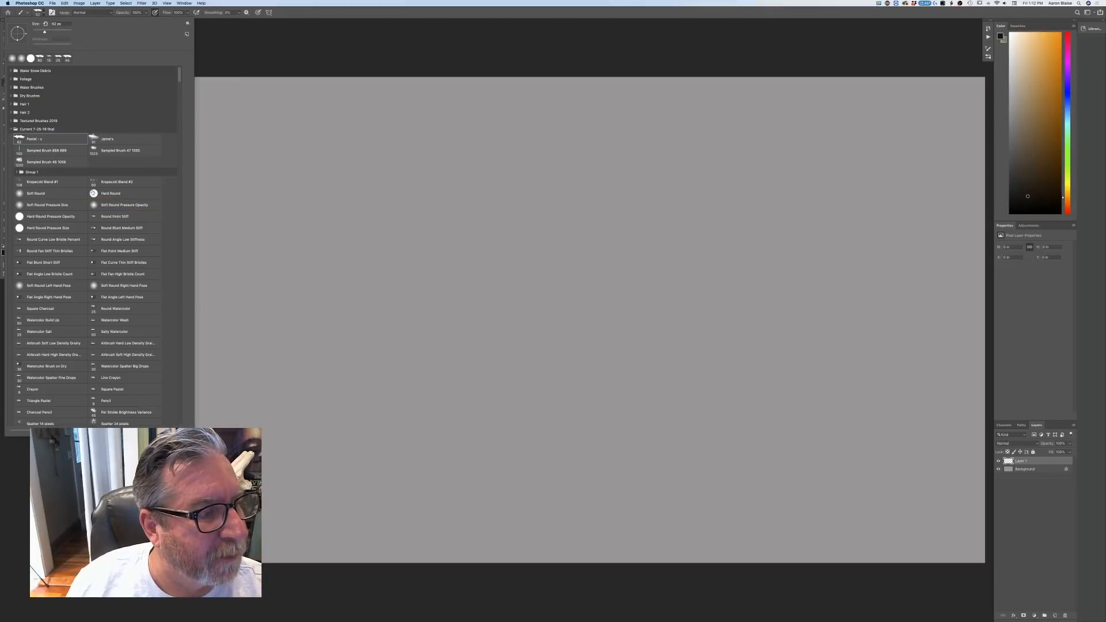
left_click(281, 59)
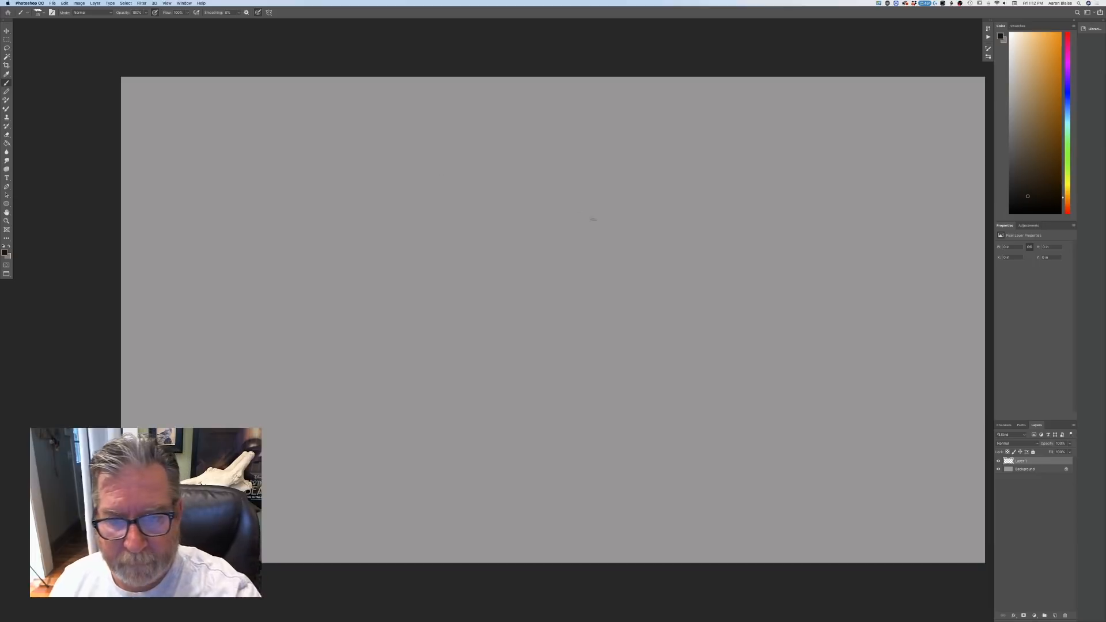
- Rough in the creature's head in profile with light strokes for the domed skull, sloping snout, rounded nape and long neck curves
left_click(693, 156)
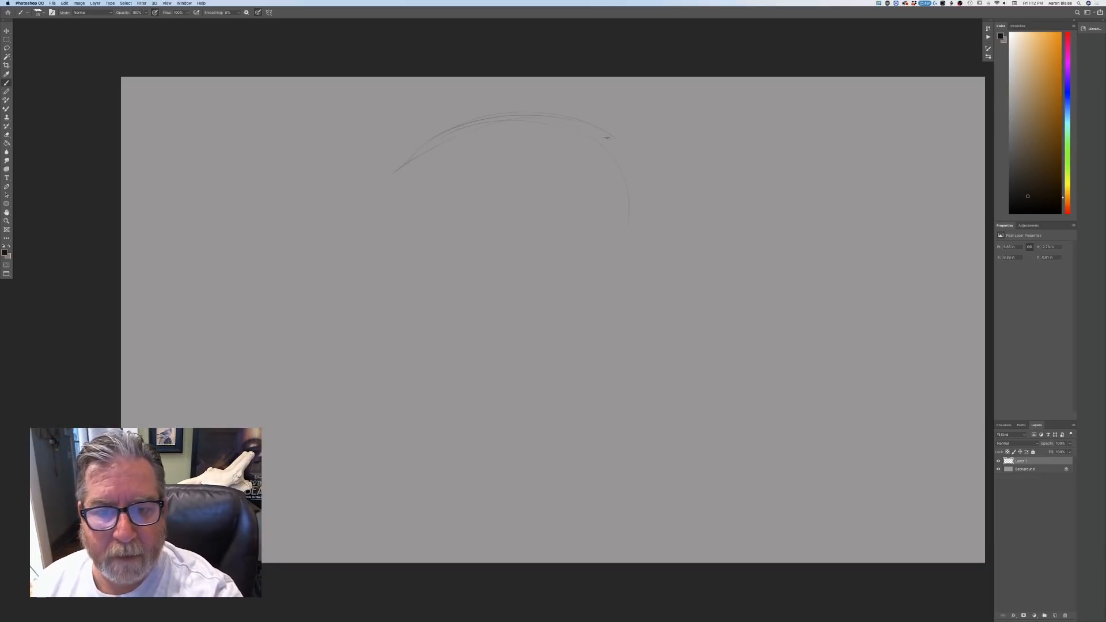
mouse_move(598, 128)
left_mouse_down()
mouse_move(711, 177)
mouse_move(660, 140)
mouse_move(749, 212)
left_mouse_up()
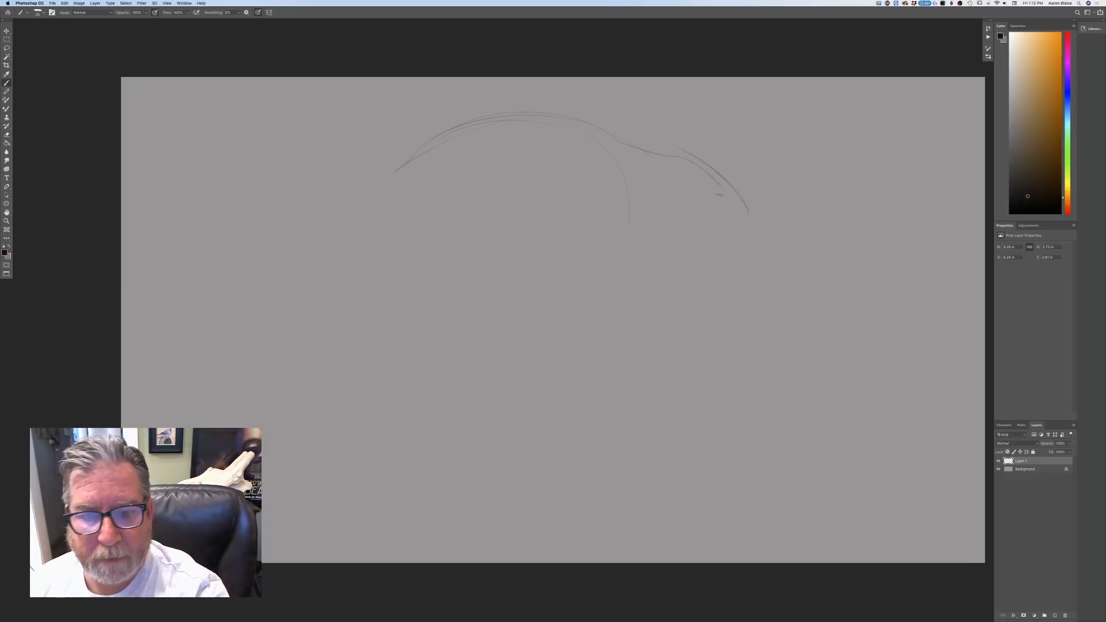
left_click_drag(340, 279, 647, 383)
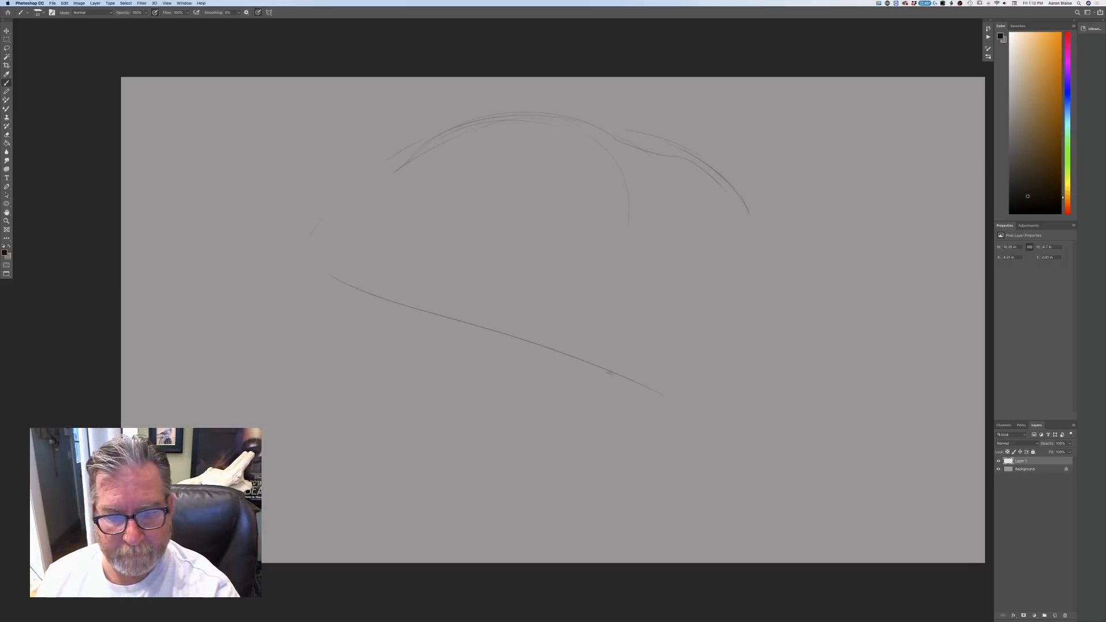
left_click_drag(397, 320, 634, 486)
left_click_drag(316, 282, 663, 395)
left_click_drag(336, 205, 518, 121)
mouse_move(342, 264)
left_mouse_down()
mouse_move(338, 204)
mouse_move(326, 278)
left_mouse_up()
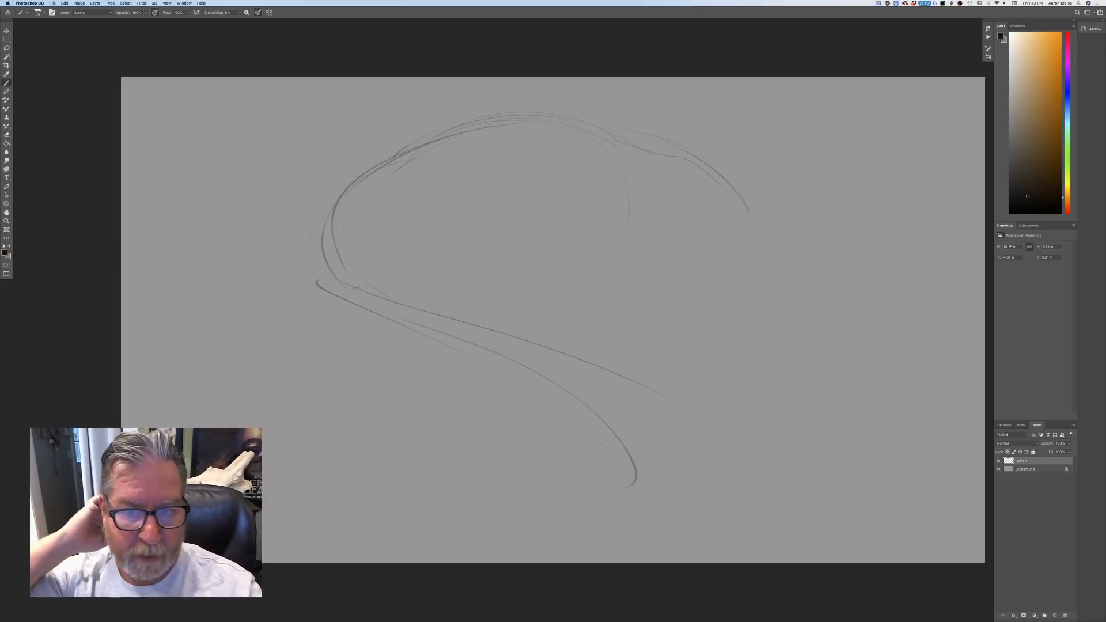
left_click_drag(689, 151, 779, 235)
left_click_drag(744, 190, 773, 227)
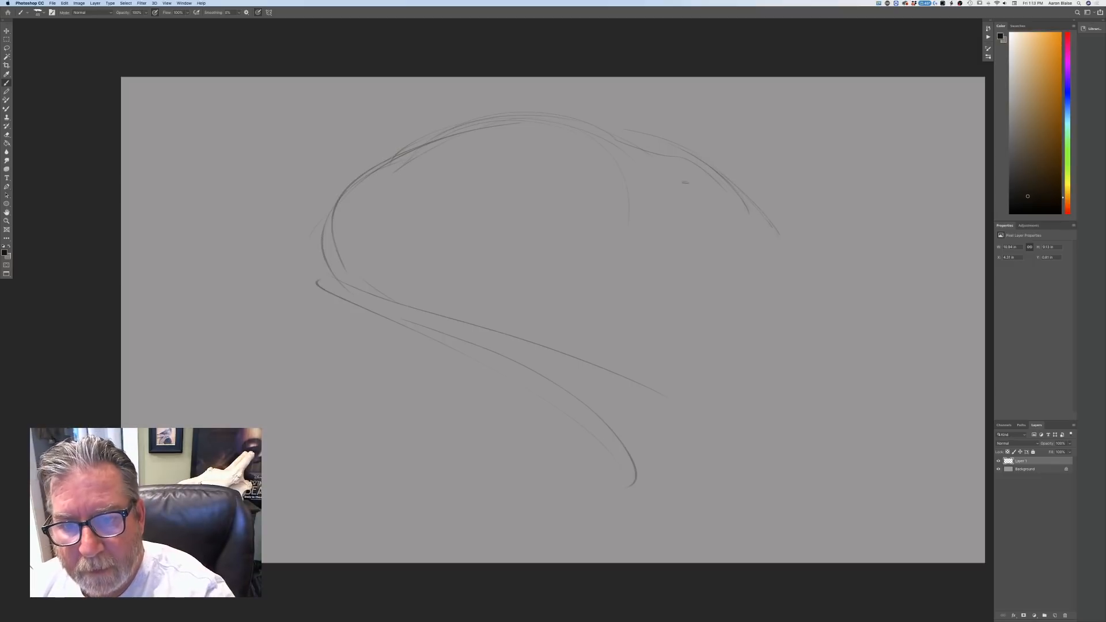
- Sketch the oval nostril on the snout, extend the hooked beak tip and outline where the beak meets the forehead
mouse_move(692, 185)
left_mouse_down()
mouse_move(653, 171)
mouse_move(674, 176)
mouse_move(671, 185)
mouse_move(669, 175)
left_mouse_up()
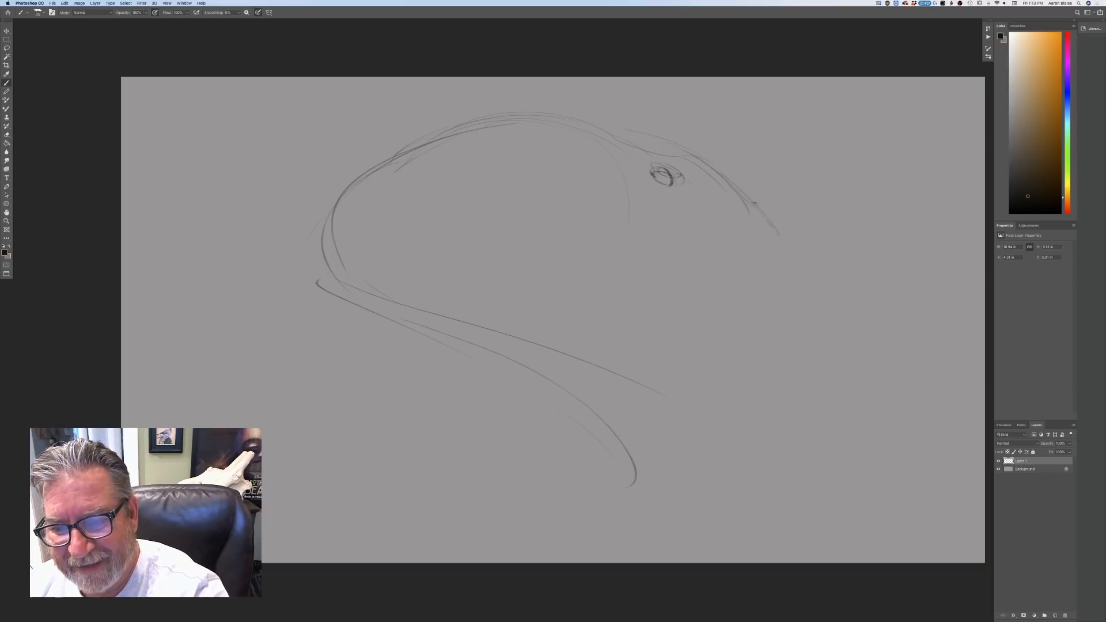
left_click_drag(749, 202, 787, 242)
mouse_move(527, 108)
left_mouse_down()
mouse_move(591, 183)
mouse_move(622, 179)
mouse_move(556, 173)
left_mouse_up()
left_click_drag(505, 112, 454, 119)
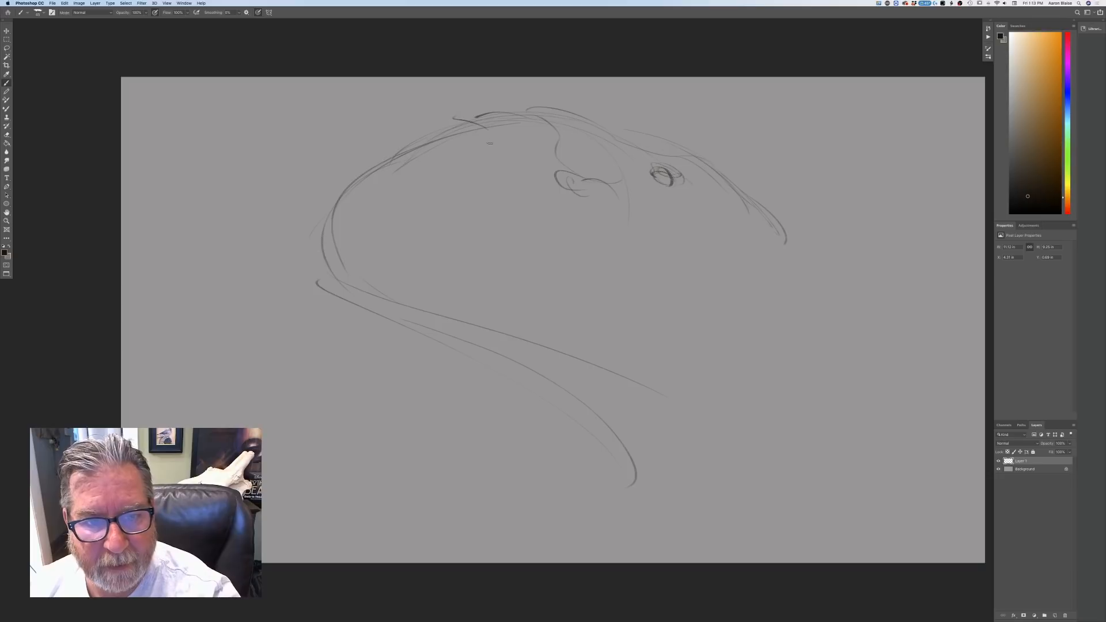
- Sketch the eye and brow, and add the cheek contours and jagged feather shapes along the back of the head
left_click_drag(496, 156, 520, 171)
mouse_move(451, 128)
left_mouse_down()
mouse_move(407, 132)
mouse_move(490, 182)
mouse_move(472, 187)
left_mouse_up()
mouse_move(328, 171)
left_mouse_down()
mouse_move(389, 158)
mouse_move(412, 203)
left_mouse_up()
mouse_move(340, 190)
left_mouse_down()
mouse_move(295, 239)
mouse_move(357, 223)
mouse_move(415, 236)
left_mouse_up()
left_click_drag(453, 206, 440, 231)
mouse_move(333, 236)
left_mouse_down()
mouse_move(305, 269)
mouse_move(318, 310)
mouse_move(328, 290)
mouse_move(401, 245)
mouse_move(372, 284)
left_mouse_up()
left_click_drag(362, 287, 364, 339)
left_click_drag(396, 293, 398, 306)
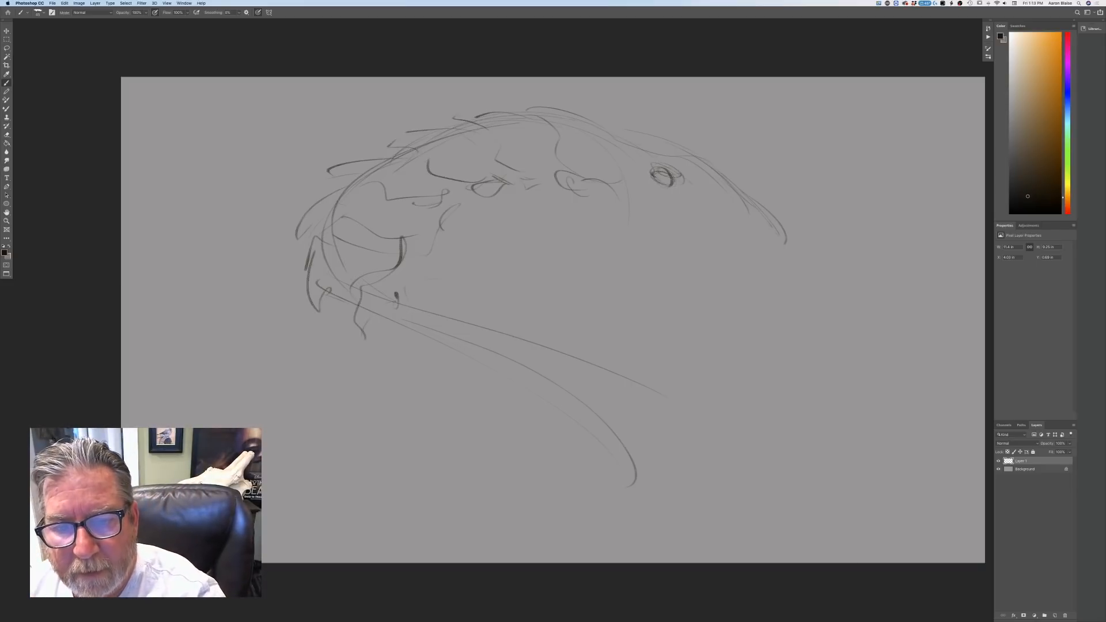
- Darken the oval nostril, strengthen the hooked beak tip, and sketch the upper mouth line and the tip of the lower beak
left_click_drag(657, 173, 673, 184)
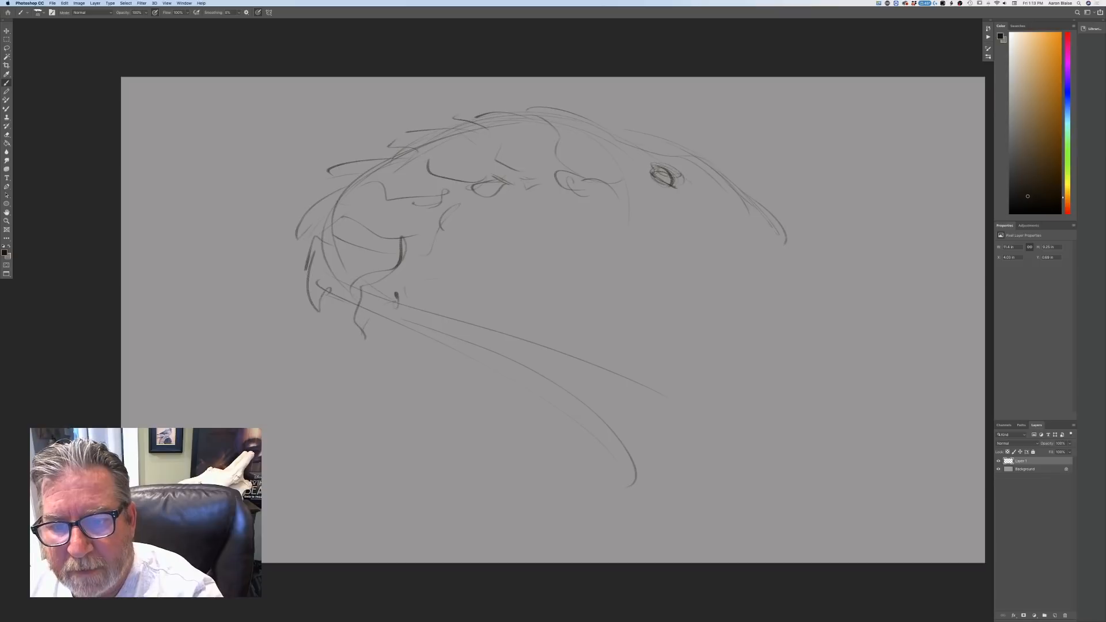
mouse_move(749, 207)
left_mouse_down()
mouse_move(795, 254)
mouse_move(776, 251)
left_mouse_up()
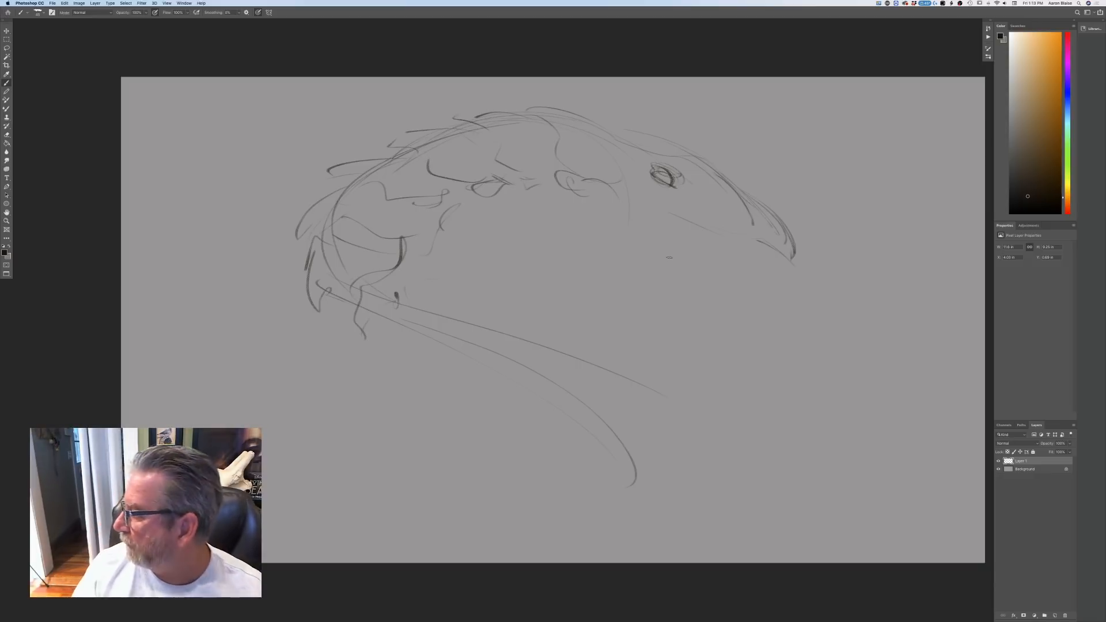
mouse_move(531, 226)
left_mouse_down()
mouse_move(633, 208)
mouse_move(556, 223)
mouse_move(607, 205)
left_mouse_up()
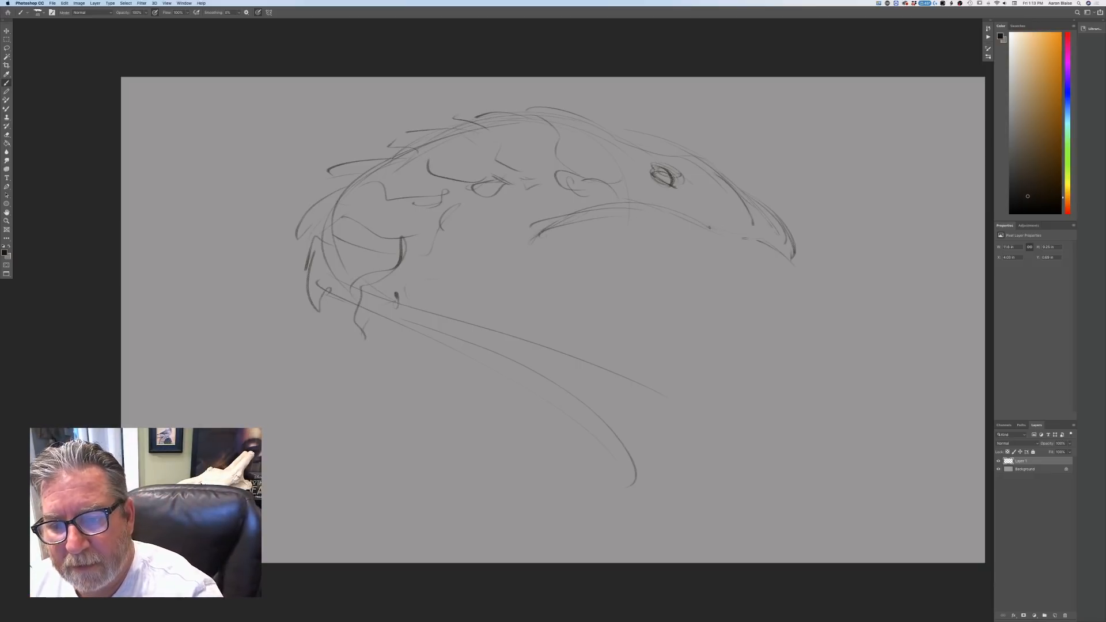
left_click_drag(739, 262, 776, 266)
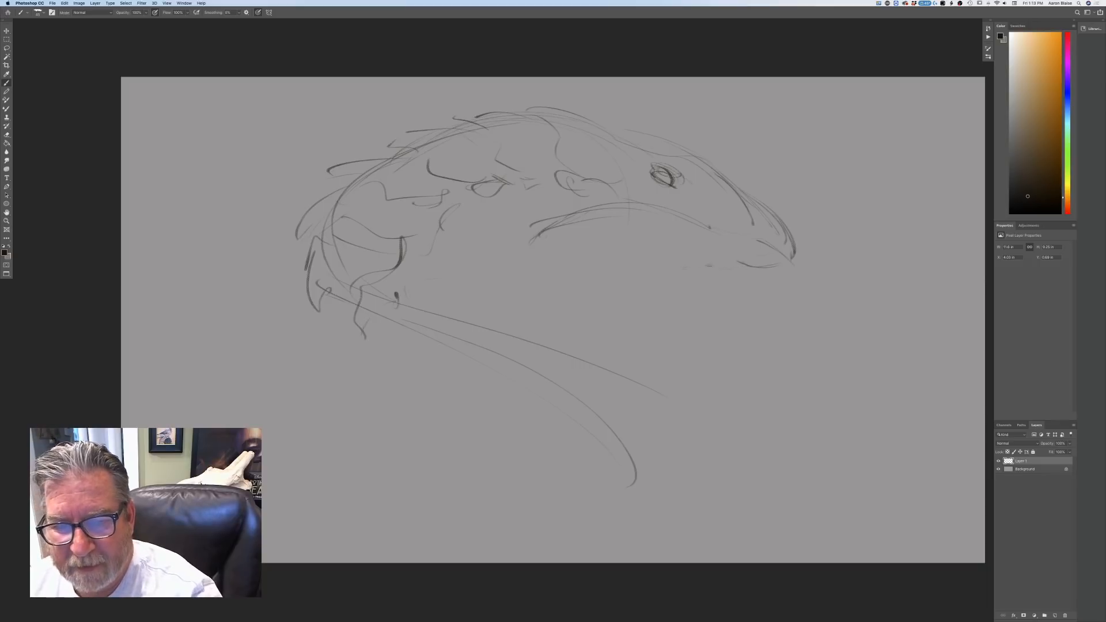
- Sketch the underside of the lower jaw with curved strokes and start the front line of the throat beneath it
left_click_drag(610, 293, 661, 272)
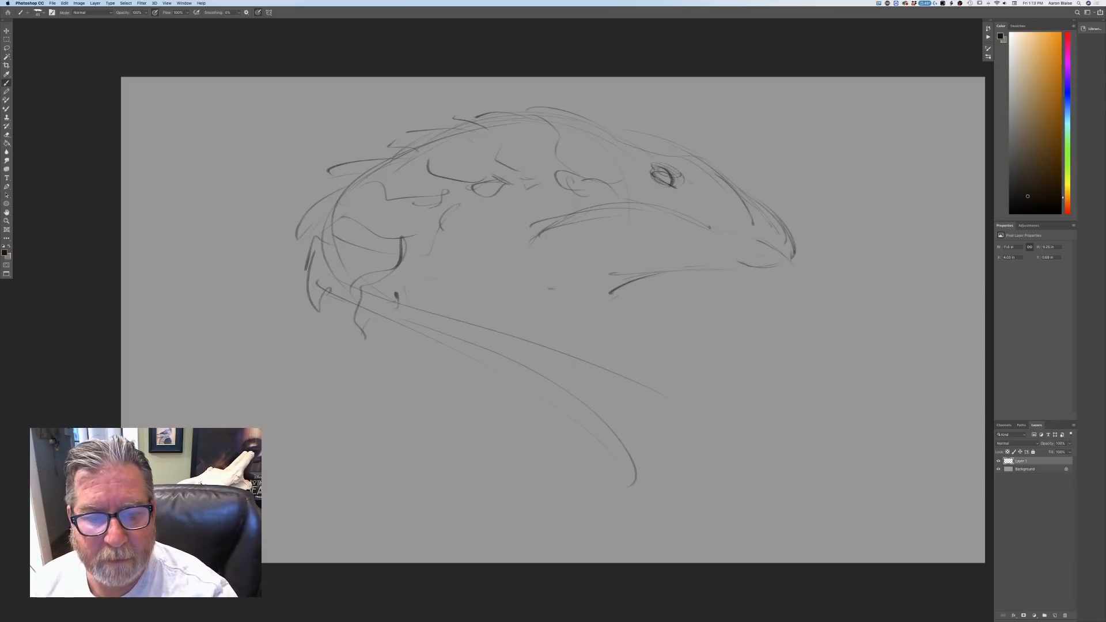
left_click_drag(549, 298, 486, 277)
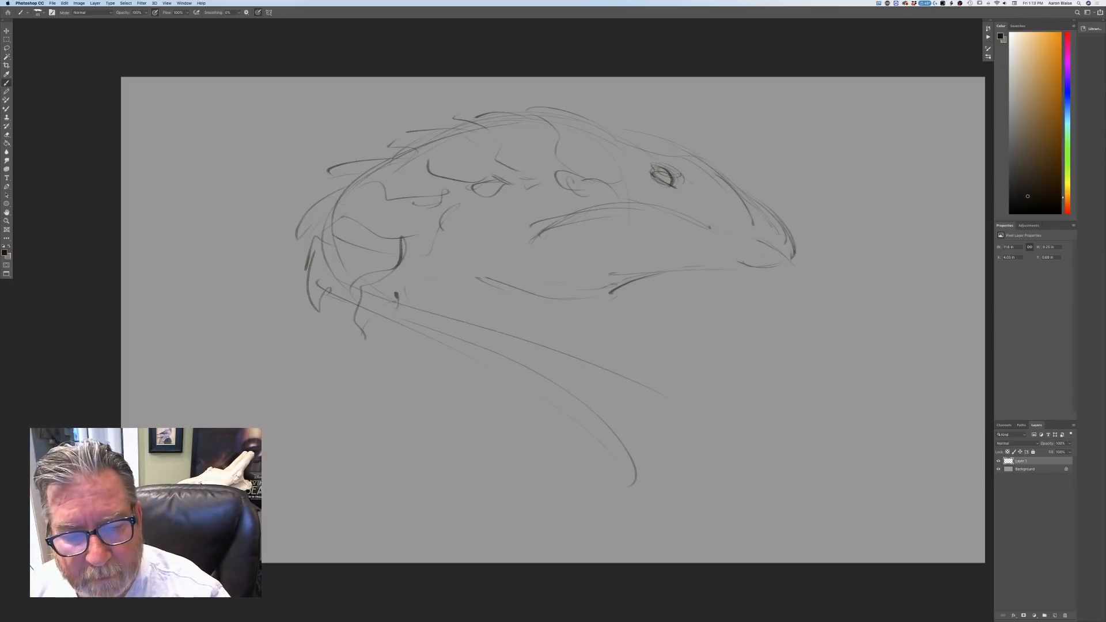
left_click_drag(590, 295, 507, 288)
left_click_drag(600, 296, 540, 307)
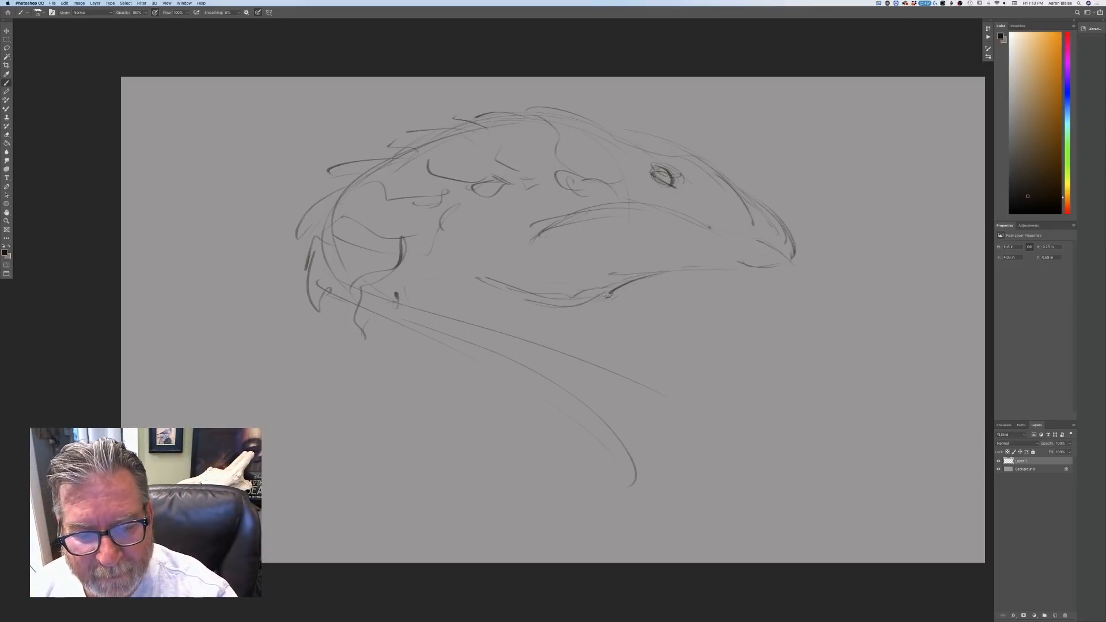
mouse_move(609, 295)
left_mouse_down()
mouse_move(568, 320)
mouse_move(540, 311)
mouse_move(604, 311)
mouse_move(680, 360)
left_mouse_up()
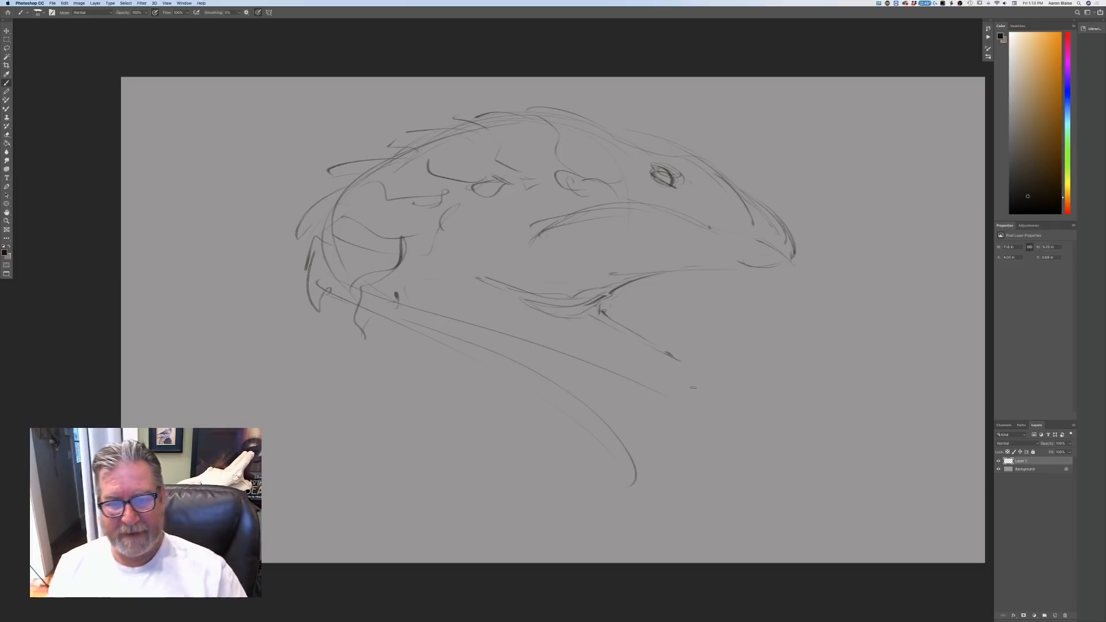
- Sketch large overlapping pointed and rounded feather shapes down the back and side of the neck
left_click_drag(326, 323, 333, 375)
mouse_move(328, 340)
left_mouse_down()
mouse_move(370, 414)
mouse_move(449, 344)
left_mouse_up()
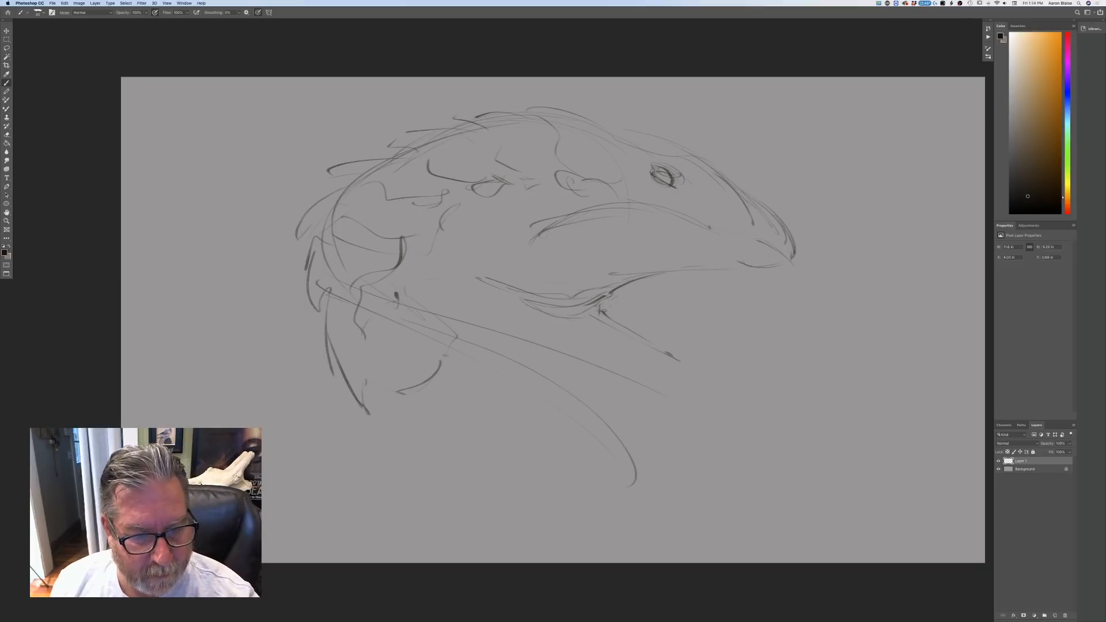
mouse_move(409, 292)
left_mouse_down()
mouse_move(439, 370)
mouse_move(471, 340)
left_mouse_up()
mouse_move(389, 399)
left_mouse_down()
mouse_move(415, 449)
mouse_move(430, 425)
mouse_move(499, 406)
left_mouse_up()
mouse_move(465, 343)
left_mouse_down()
mouse_move(502, 407)
mouse_move(479, 325)
left_mouse_up()
mouse_move(499, 374)
left_mouse_down()
mouse_move(510, 368)
mouse_move(545, 394)
left_mouse_up()
left_click_drag(545, 394, 520, 388)
left_click_drag(431, 428, 438, 497)
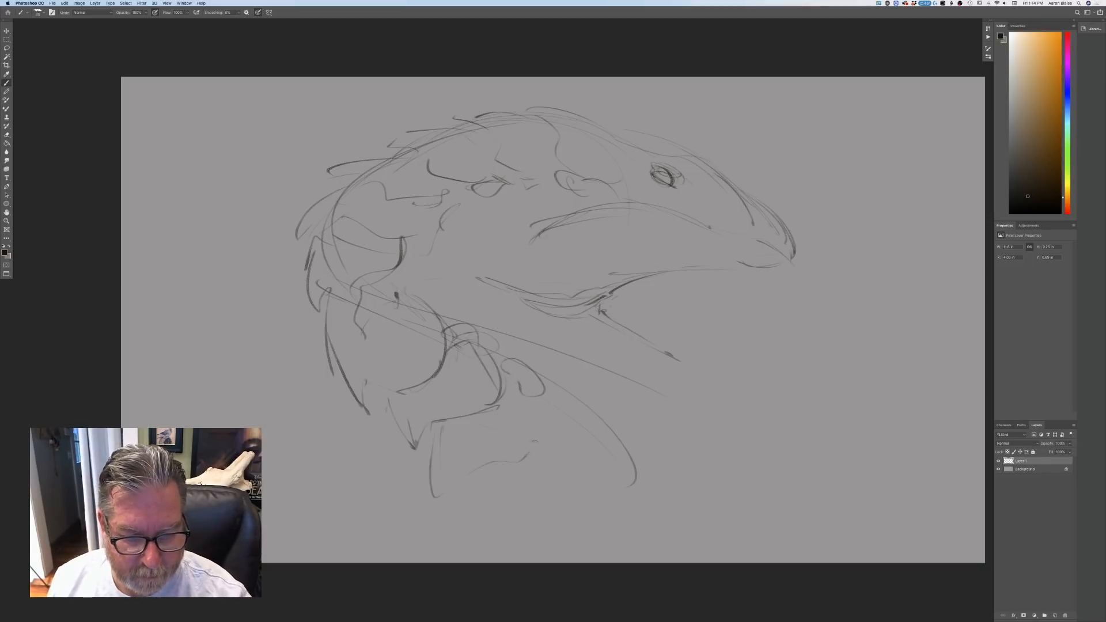
left_click_drag(527, 427, 555, 437)
mouse_move(555, 438)
left_mouse_down()
mouse_move(519, 487)
mouse_move(496, 494)
left_mouse_up()
- Extend the front contour of the neck to the canvas's lower edge and sketch overlapping scale segments along the throat
left_click_drag(674, 427, 690, 458)
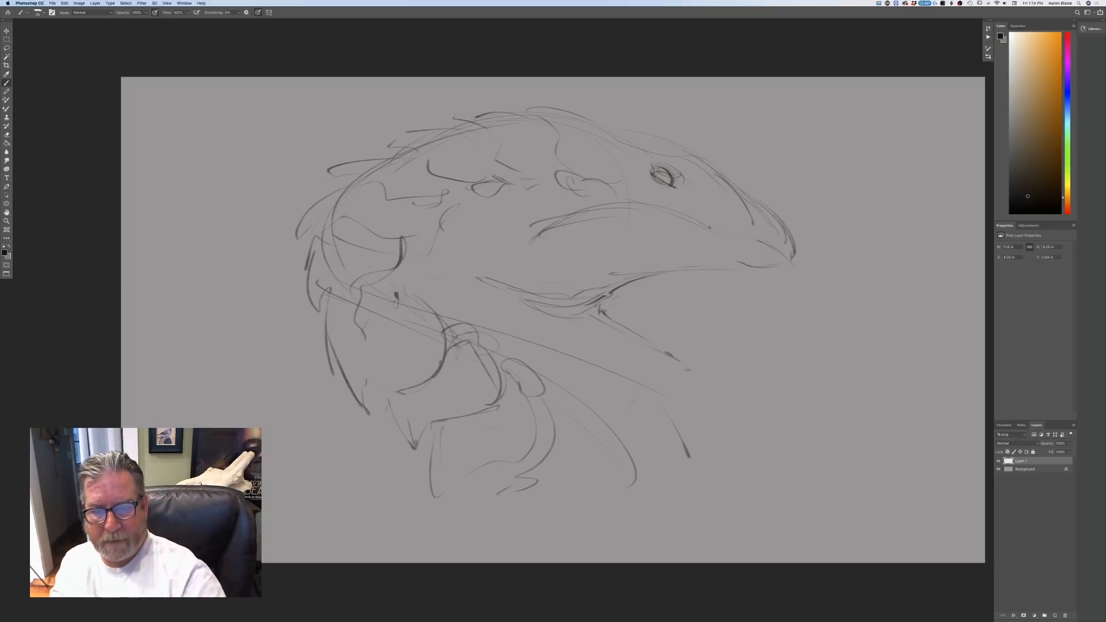
left_click_drag(691, 349, 814, 555)
mouse_move(634, 341)
left_mouse_down()
mouse_move(735, 410)
mouse_move(731, 458)
mouse_move(745, 416)
left_mouse_up()
left_click_drag(745, 470, 768, 452)
mouse_move(755, 507)
left_mouse_down()
mouse_move(755, 522)
mouse_move(794, 481)
mouse_move(784, 556)
left_mouse_up()
left_click_drag(794, 480, 801, 553)
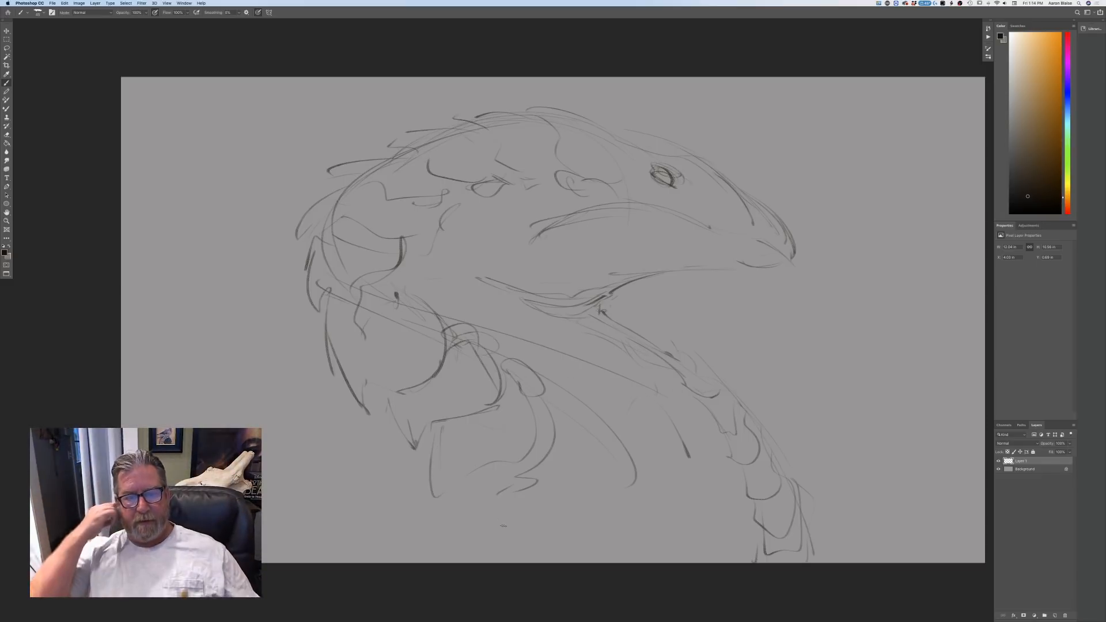
- Sketch long sweeping feather curves fanning out from the base of the neck behind the creature
left_click_drag(414, 497, 361, 547)
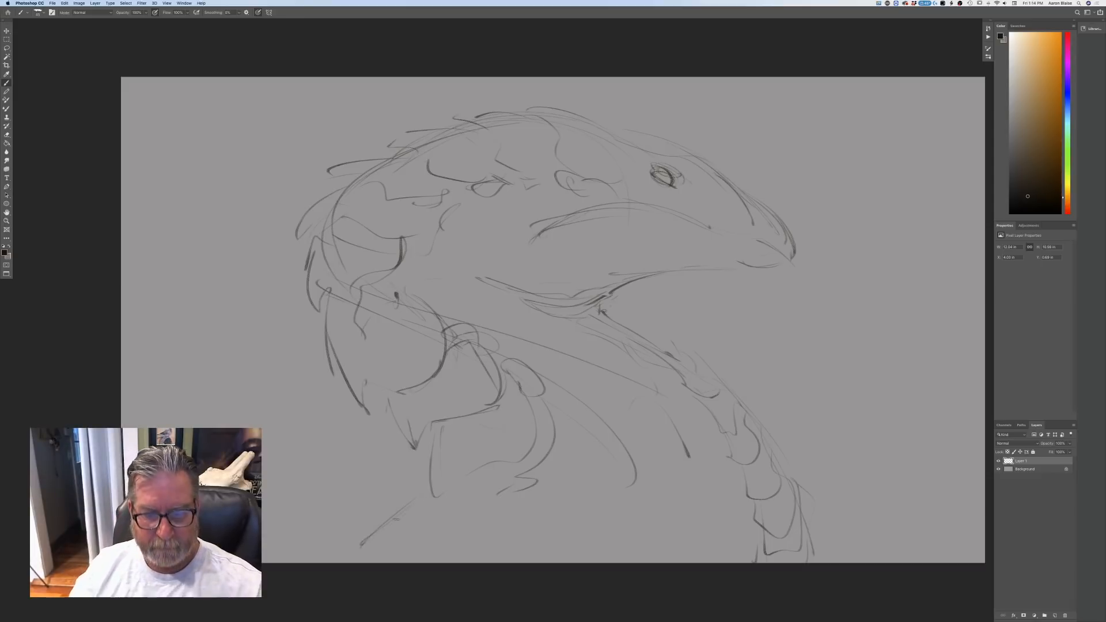
mouse_move(430, 504)
left_mouse_down()
mouse_move(398, 529)
mouse_move(293, 560)
left_mouse_up()
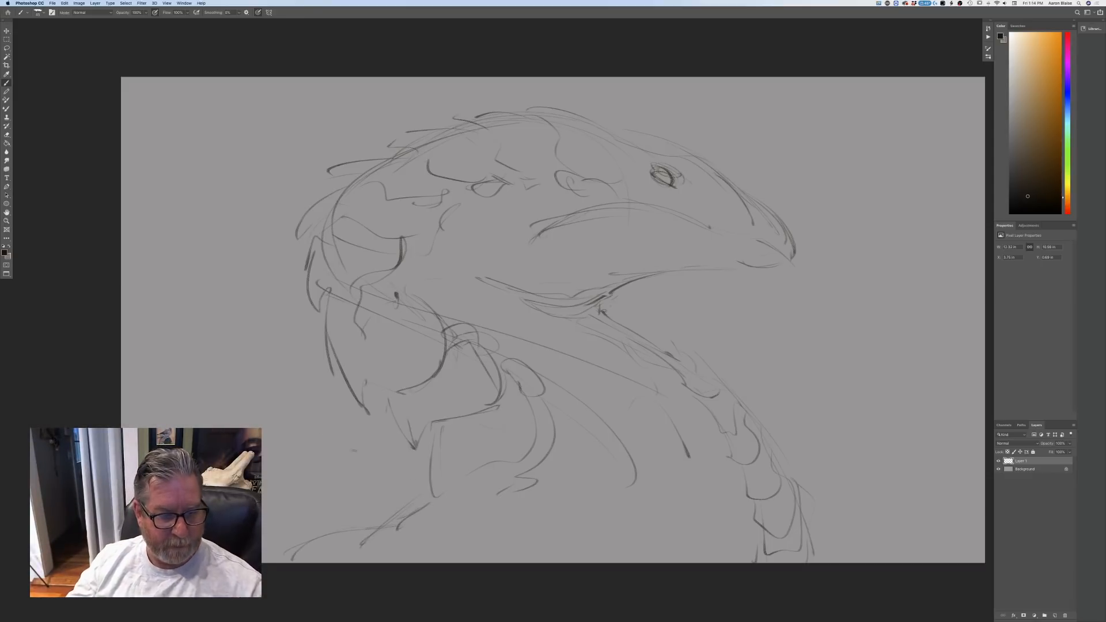
mouse_move(300, 408)
left_mouse_down()
mouse_move(222, 427)
mouse_move(374, 433)
left_mouse_up()
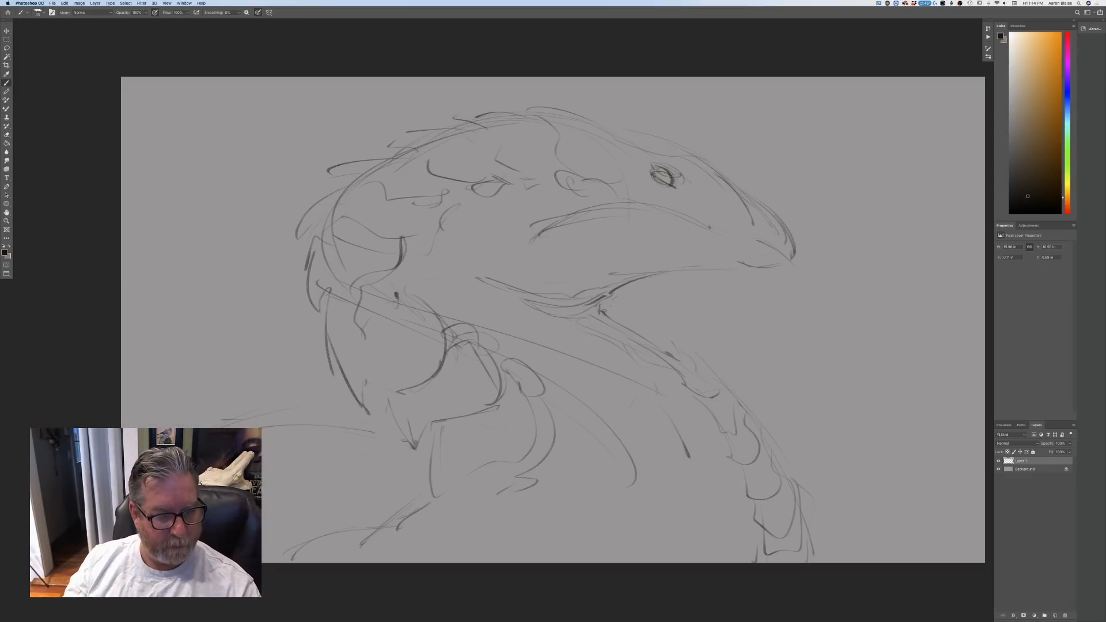
mouse_move(330, 519)
left_mouse_down()
mouse_move(291, 490)
mouse_move(261, 497)
left_mouse_up()
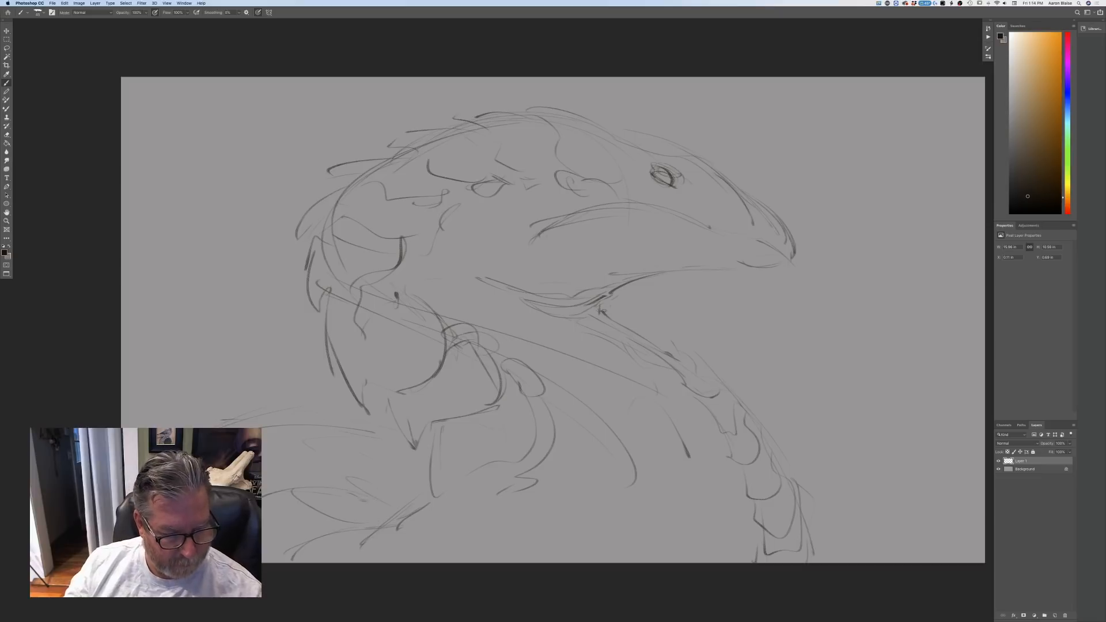
mouse_move(375, 498)
left_mouse_down()
mouse_move(408, 527)
mouse_move(262, 458)
mouse_move(395, 506)
left_mouse_up()
left_click_drag(262, 444, 392, 474)
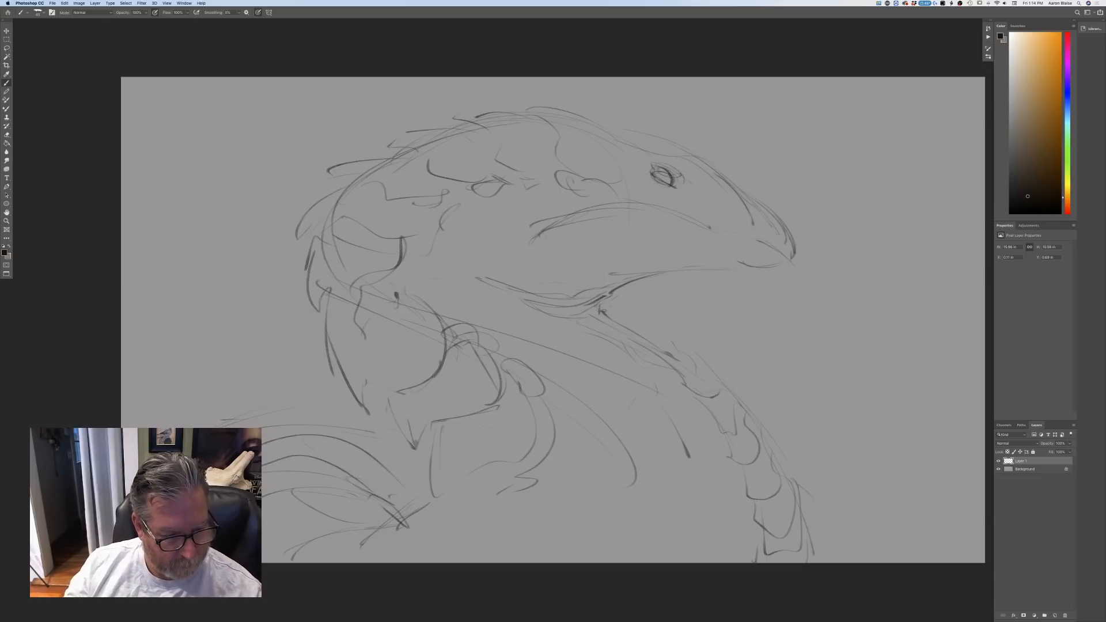
left_click_drag(304, 443, 292, 468)
mouse_move(290, 445)
left_mouse_down()
mouse_move(310, 425)
mouse_move(390, 461)
left_mouse_up()
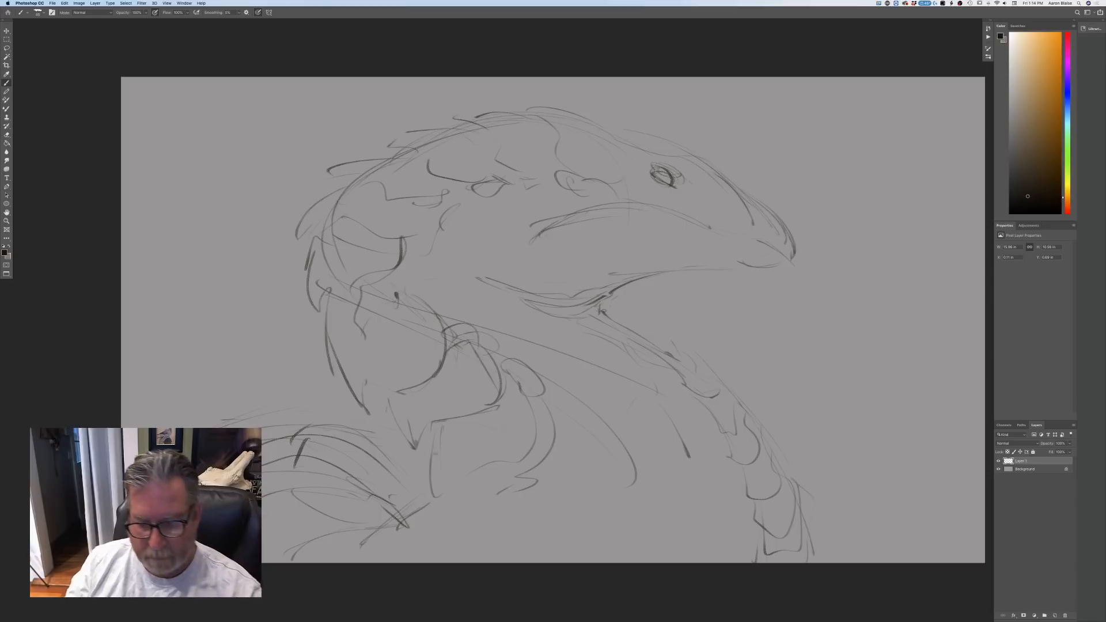
- Sketch an upward-curling form in front of the lower neck and divide it with curved, rib-like strokes
mouse_move(885, 378)
left_mouse_down()
mouse_move(819, 449)
mouse_move(790, 448)
mouse_move(856, 482)
mouse_move(871, 527)
left_mouse_up()
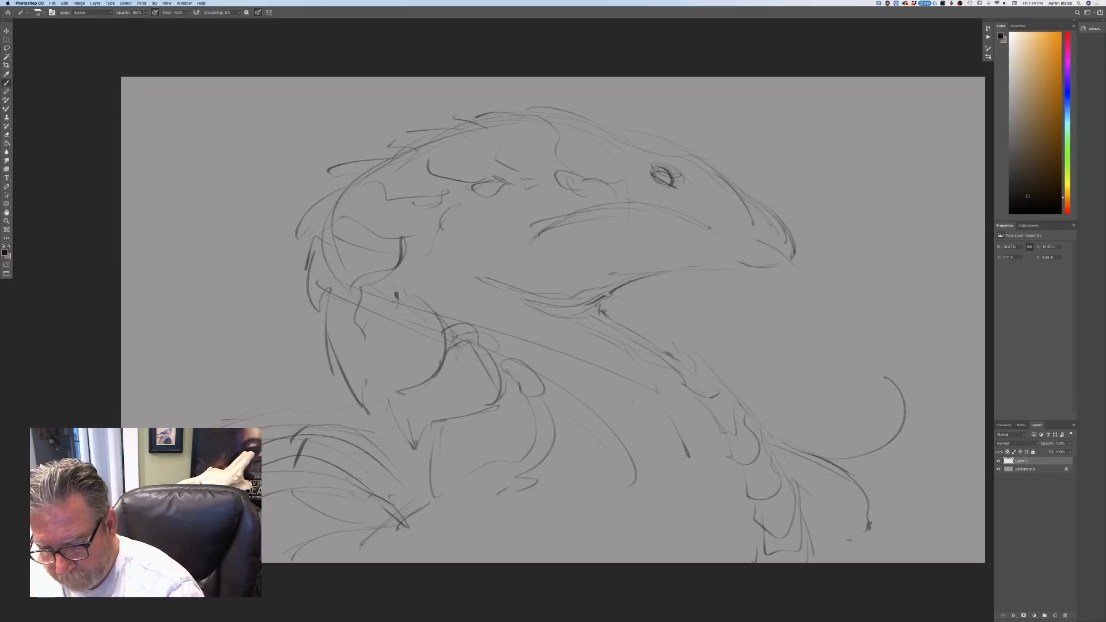
left_click_drag(802, 540, 865, 535)
mouse_move(835, 459)
left_mouse_down()
mouse_move(873, 460)
mouse_move(884, 539)
left_mouse_up()
left_click_drag(873, 461, 918, 448)
left_click_drag(935, 465, 914, 526)
mouse_move(920, 441)
left_mouse_down()
mouse_move(941, 434)
mouse_move(926, 416)
mouse_move(973, 412)
left_mouse_up()
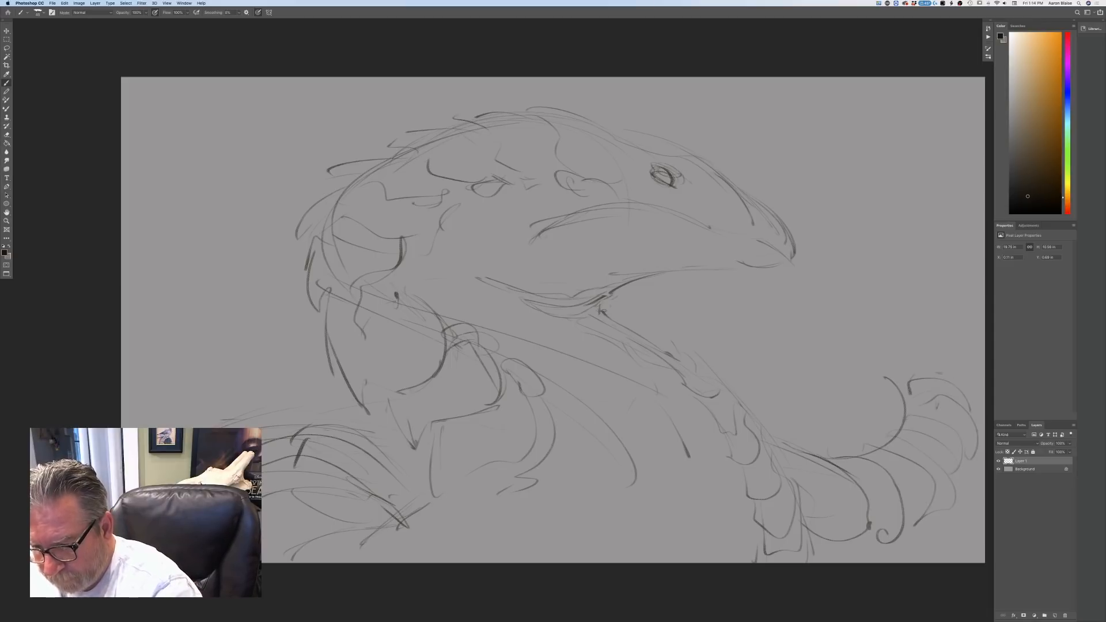
- Add short curled feather strokes around the upper end of the curling form in front of the neck
left_click_drag(940, 354, 930, 375)
left_click_drag(939, 392, 946, 414)
mouse_move(925, 358)
left_mouse_down()
mouse_move(886, 396)
mouse_move(880, 361)
left_mouse_up()
mouse_move(892, 351)
left_mouse_down()
mouse_move(925, 342)
mouse_move(880, 374)
left_mouse_up()
left_click_drag(880, 334, 857, 368)
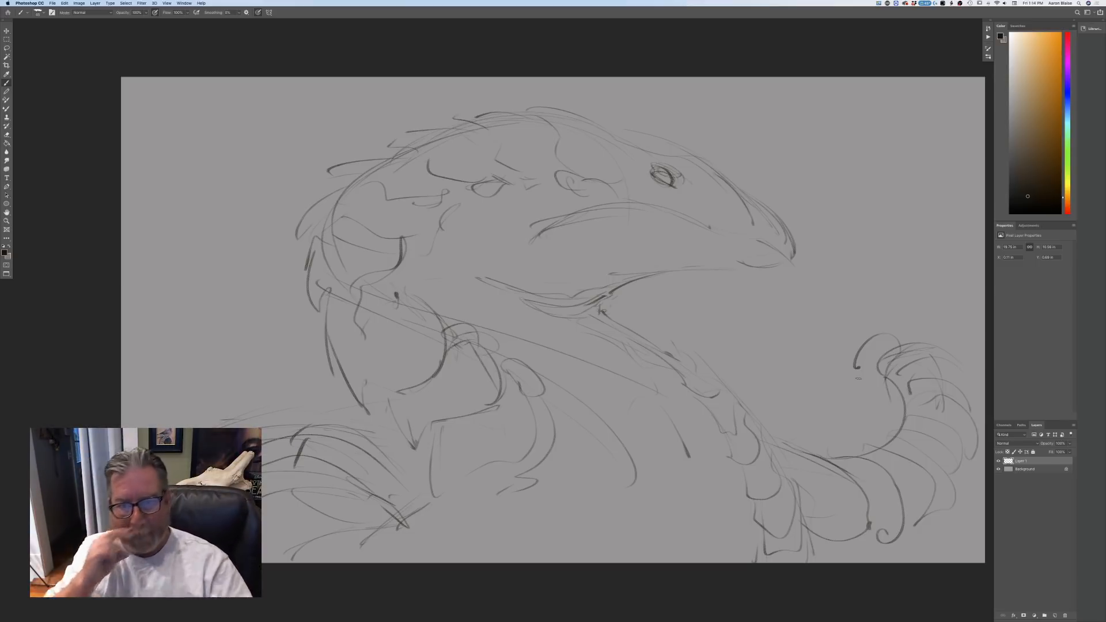
- Connect the curling form to the neck with sweeping inner contours and add long outward curves along its underside
mouse_move(829, 393)
left_mouse_down()
mouse_move(796, 445)
mouse_move(811, 390)
left_mouse_up()
left_click_drag(859, 358, 877, 346)
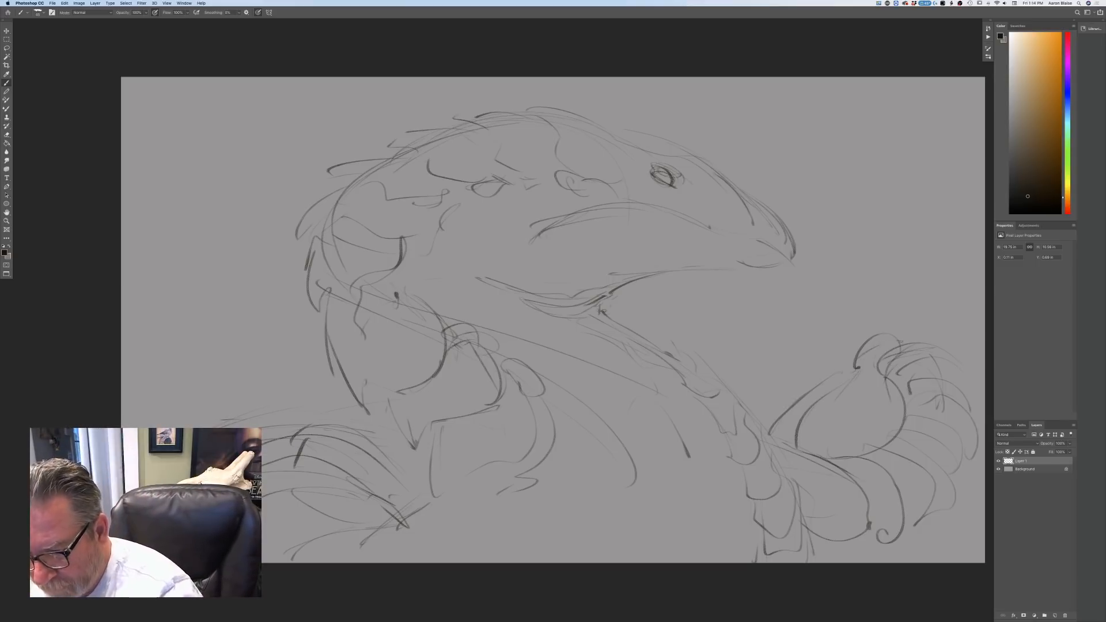
left_click_drag(835, 384, 760, 414)
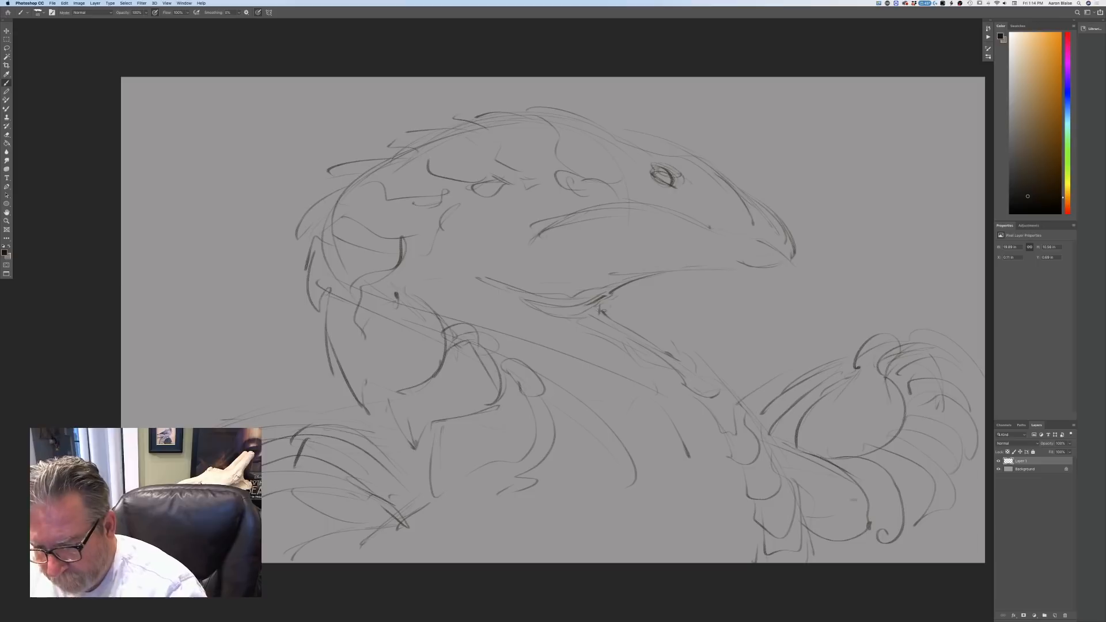
left_click_drag(875, 500, 939, 563)
left_click_drag(942, 512, 983, 555)
mouse_move(951, 475)
left_mouse_down()
mouse_move(985, 501)
mouse_move(985, 472)
left_mouse_up()
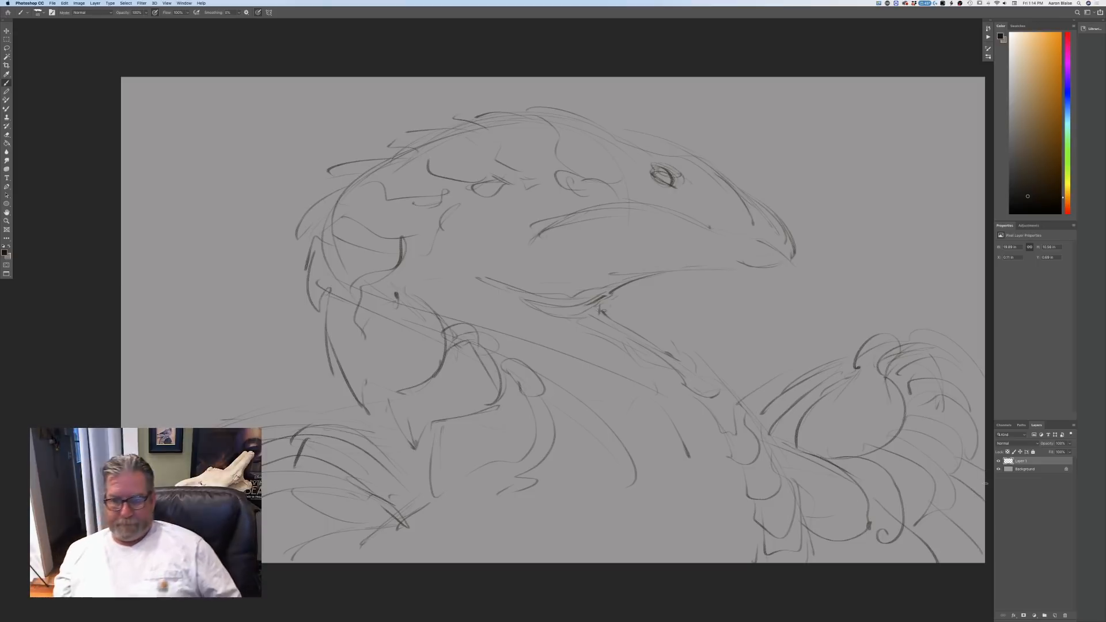
- Continue the overlapping feather shapes at the lower back of the neck down to the canvas's lower edge
left_click_drag(399, 510, 337, 564)
left_click_drag(458, 496, 446, 533)
mouse_move(539, 457)
left_mouse_down()
mouse_move(500, 535)
mouse_move(479, 543)
left_mouse_up()
left_click_drag(428, 510, 420, 563)
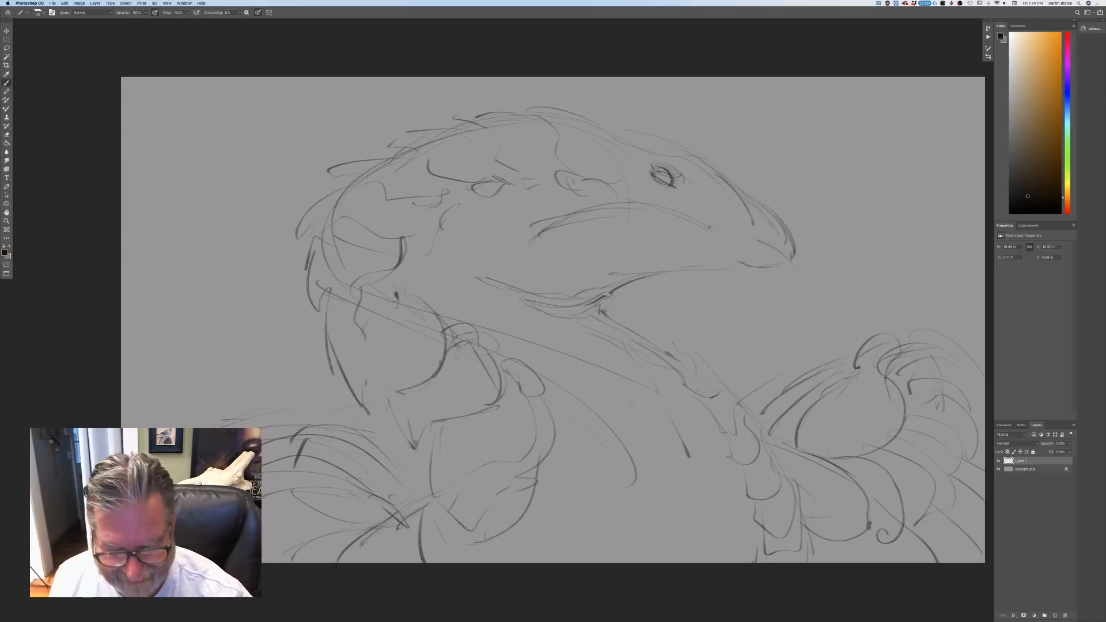
left_click_drag(496, 539, 486, 560)
- Sketch a rounded oval shape in the middle of the lower neck with curved and jagged feather edges beneath it
left_click_drag(585, 402, 565, 423)
left_click_drag(596, 456, 588, 501)
left_click_drag(555, 464, 542, 490)
left_click_drag(590, 446, 569, 490)
left_click_drag(524, 503, 517, 543)
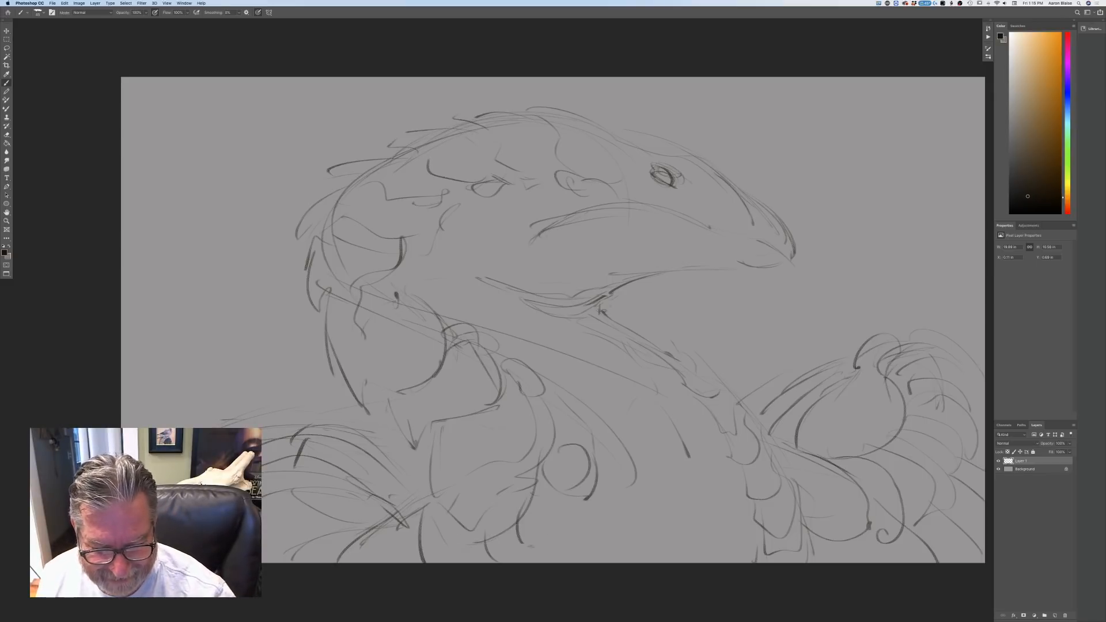
left_click_drag(569, 512, 523, 546)
left_click_drag(562, 494, 513, 563)
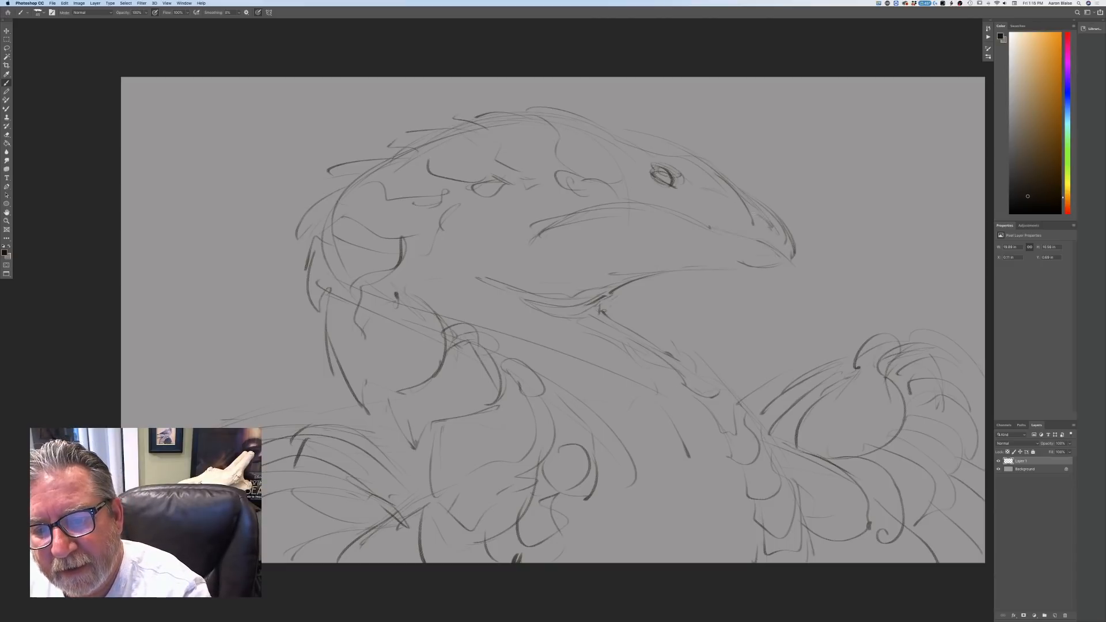
- Darken the mouth corner and throat junction, outline the cheek fold behind the mouth, and refine the lower beak's contours
left_click_drag(716, 272, 738, 269)
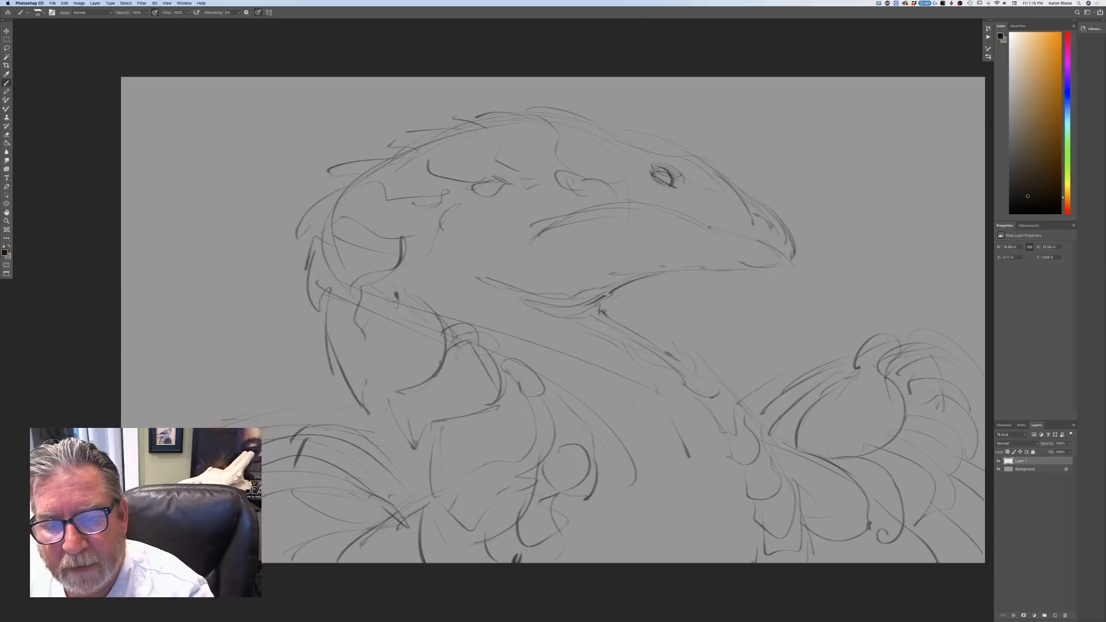
left_click_drag(543, 229, 531, 242)
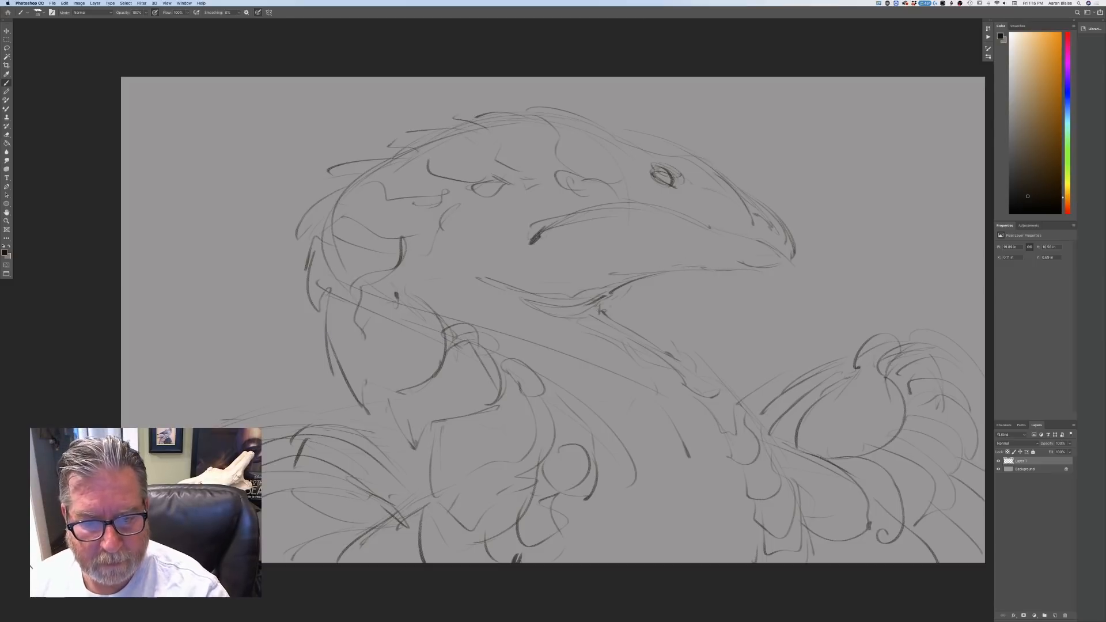
mouse_move(594, 300)
left_mouse_down()
mouse_move(605, 313)
mouse_move(497, 314)
mouse_move(563, 313)
mouse_move(519, 338)
mouse_move(540, 343)
mouse_move(628, 330)
mouse_move(573, 344)
mouse_move(601, 350)
left_mouse_up()
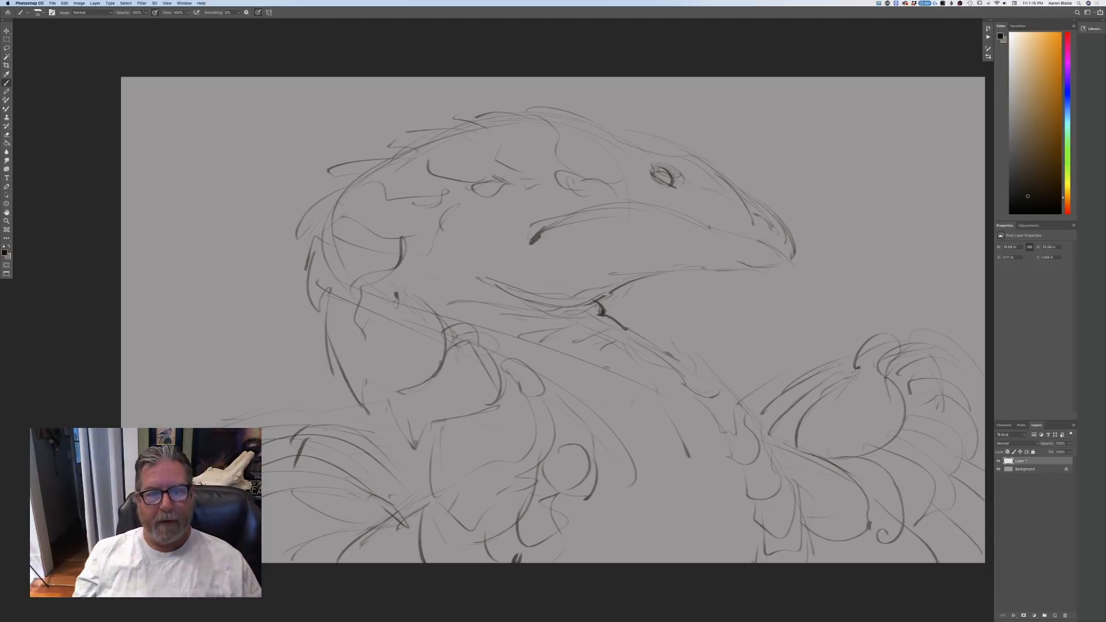
mouse_move(516, 203)
left_mouse_down()
mouse_move(500, 260)
mouse_move(504, 251)
left_mouse_up()
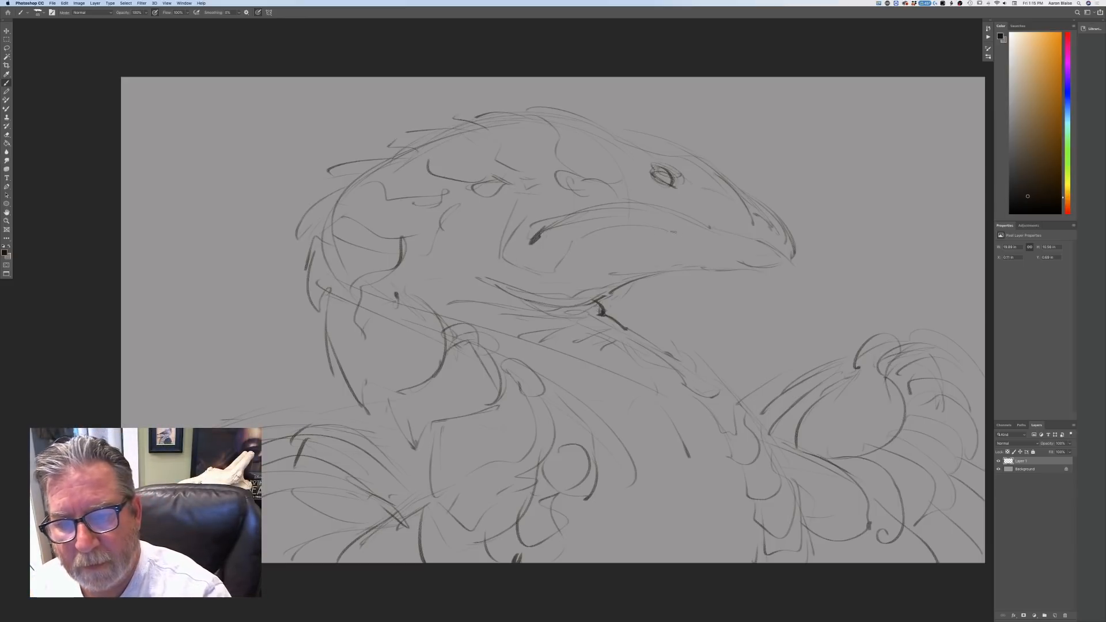
left_click_drag(759, 249, 737, 256)
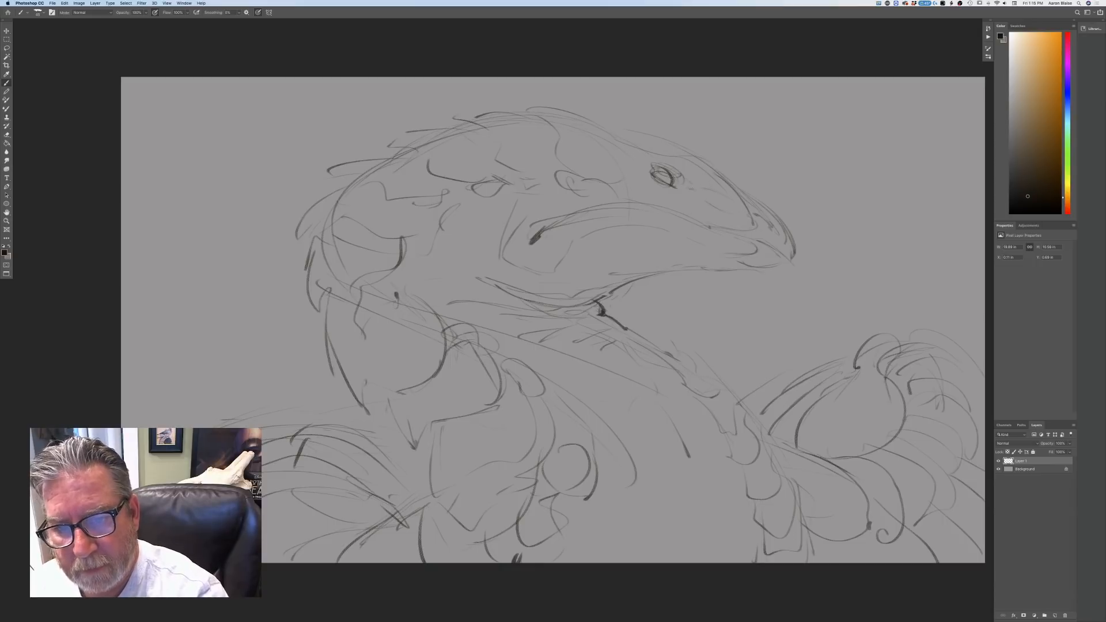
- Sketch an oval contour on the upper beak in front of the nostril, and add ridge and ring strokes around the nostril
mouse_move(704, 180)
left_mouse_down()
mouse_move(691, 199)
mouse_move(727, 215)
left_mouse_up()
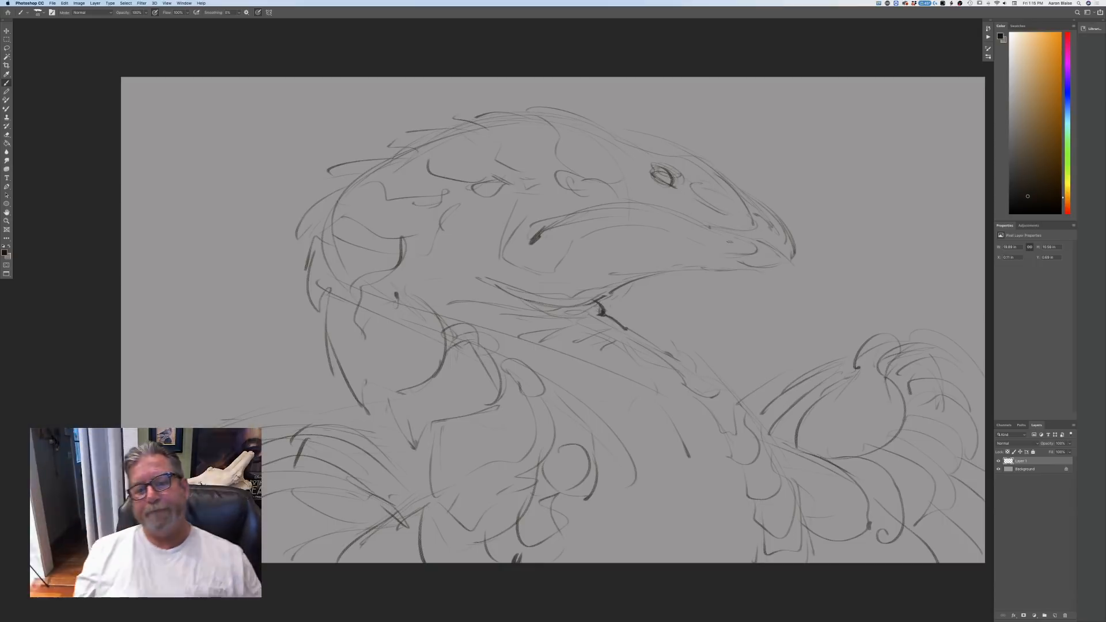
mouse_move(721, 174)
left_mouse_down()
mouse_move(684, 149)
mouse_move(618, 146)
mouse_move(692, 183)
left_mouse_up()
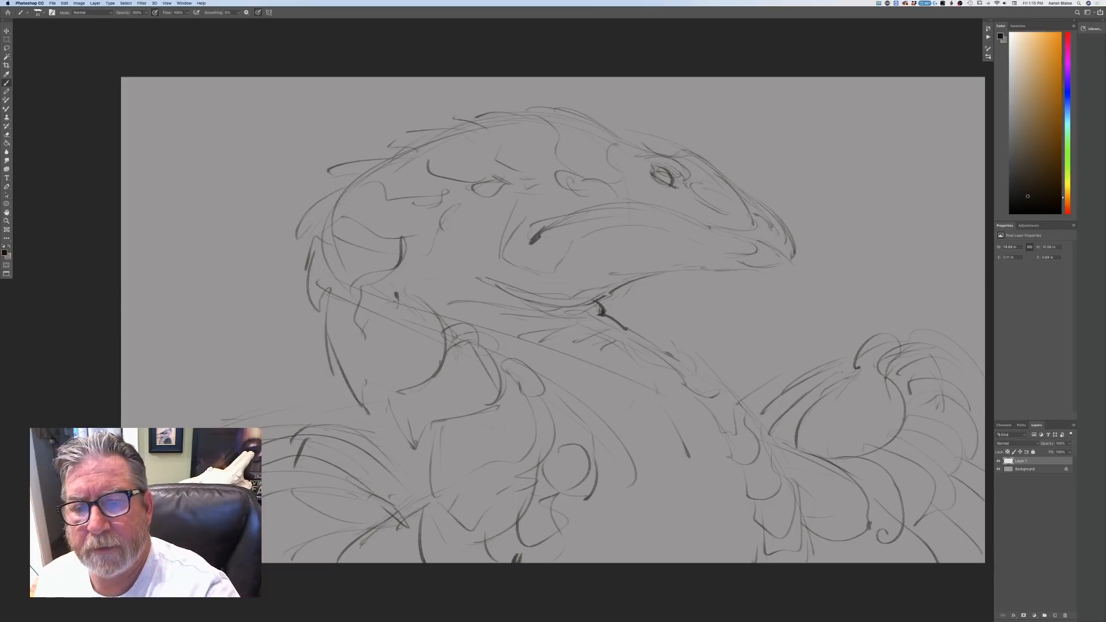
left_click_drag(655, 186, 677, 193)
left_click_drag(647, 167, 644, 181)
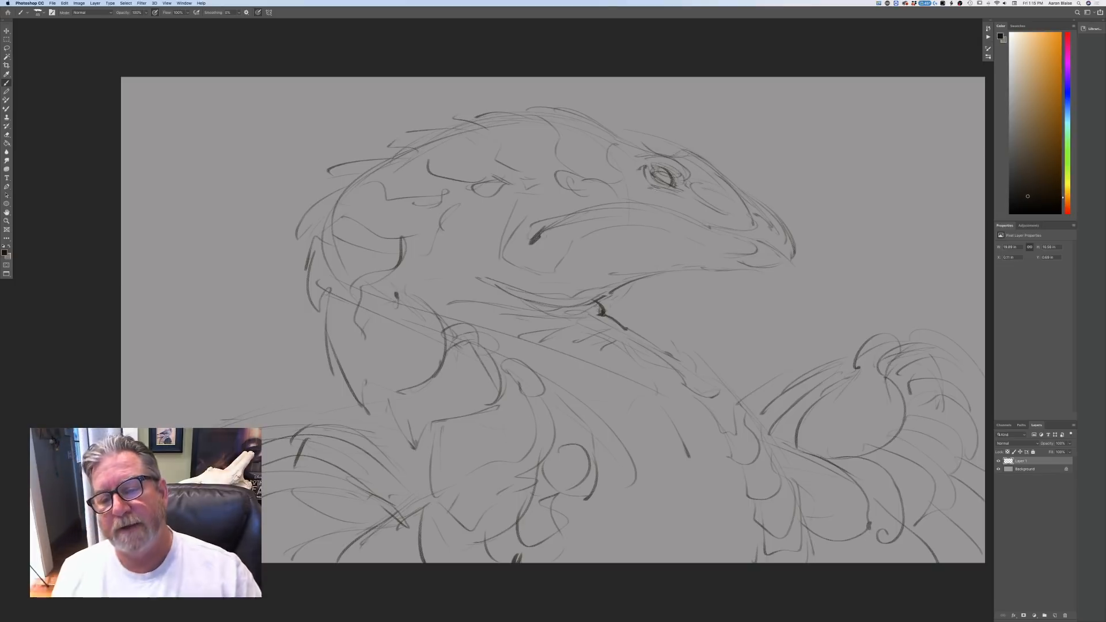
- Darken the creature's eye, ring it with small scales, and add brow spikes and a small oval scale behind it
mouse_move(654, 167)
left_mouse_down()
mouse_move(676, 184)
mouse_move(660, 169)
left_mouse_up()
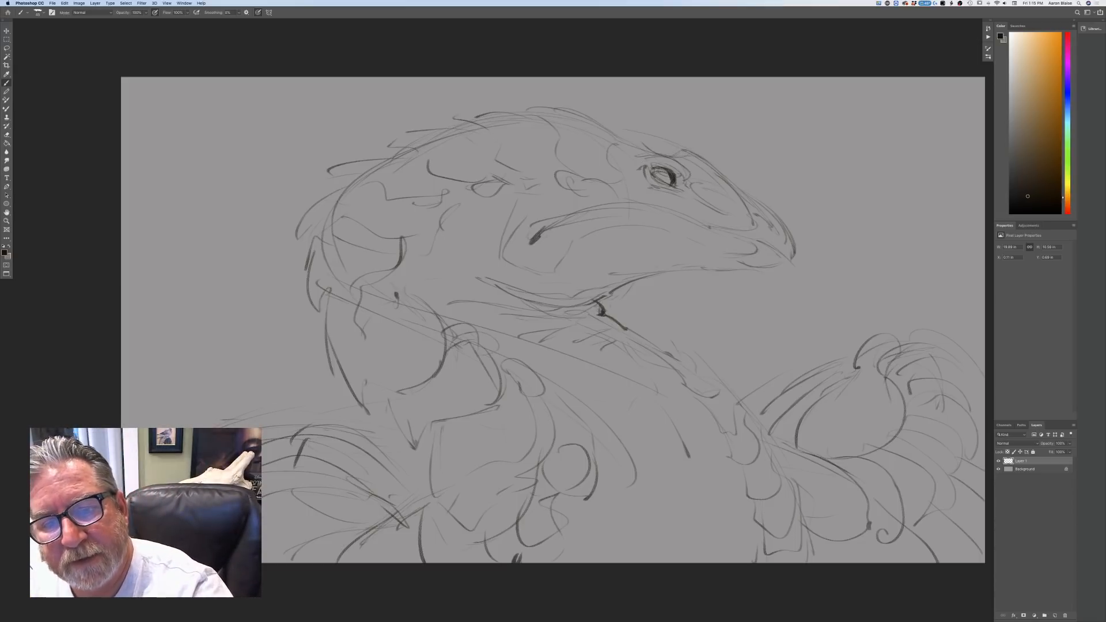
mouse_move(669, 144)
left_mouse_down()
mouse_move(665, 154)
mouse_move(681, 146)
mouse_move(719, 172)
left_mouse_up()
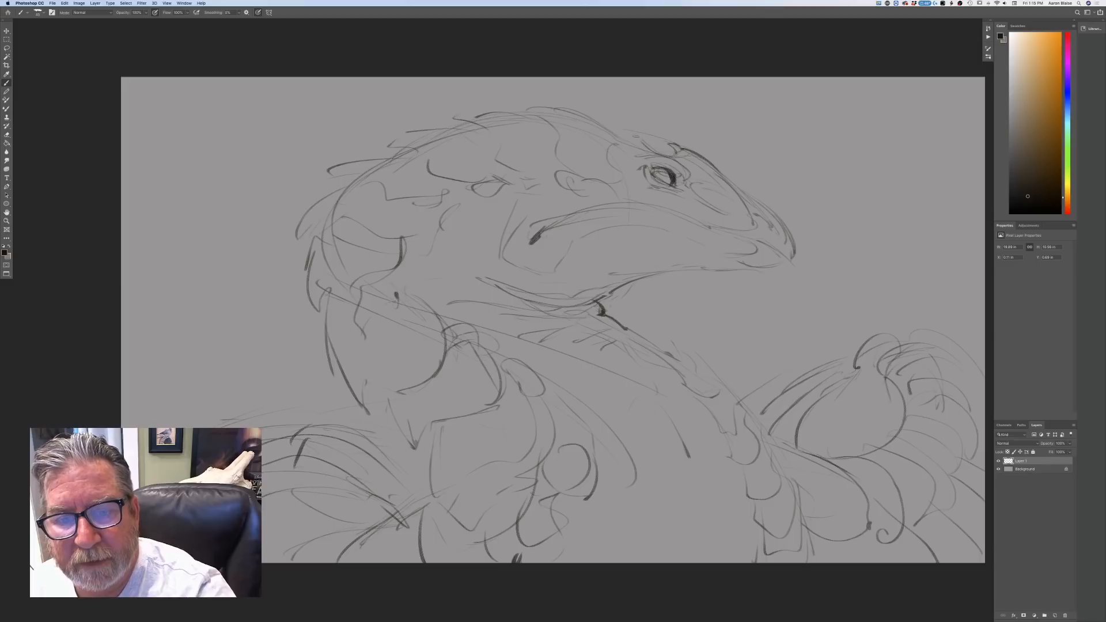
mouse_move(626, 133)
left_mouse_down()
mouse_move(644, 144)
mouse_move(587, 118)
mouse_move(618, 161)
mouse_move(622, 143)
left_mouse_up()
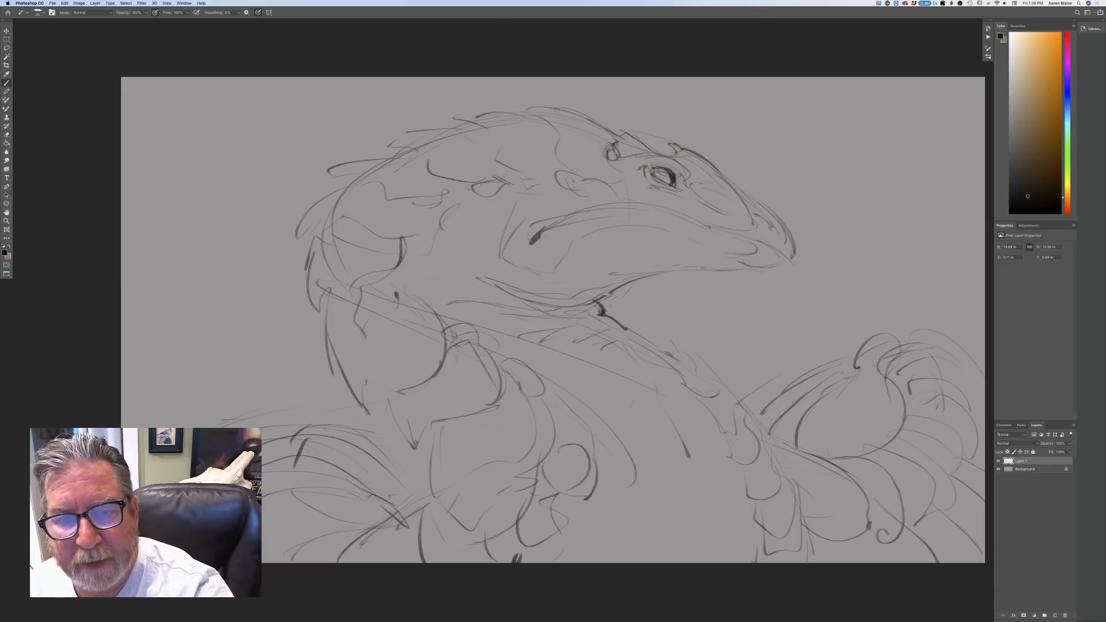
mouse_move(672, 178)
left_mouse_down()
mouse_move(683, 171)
mouse_move(648, 158)
left_mouse_up()
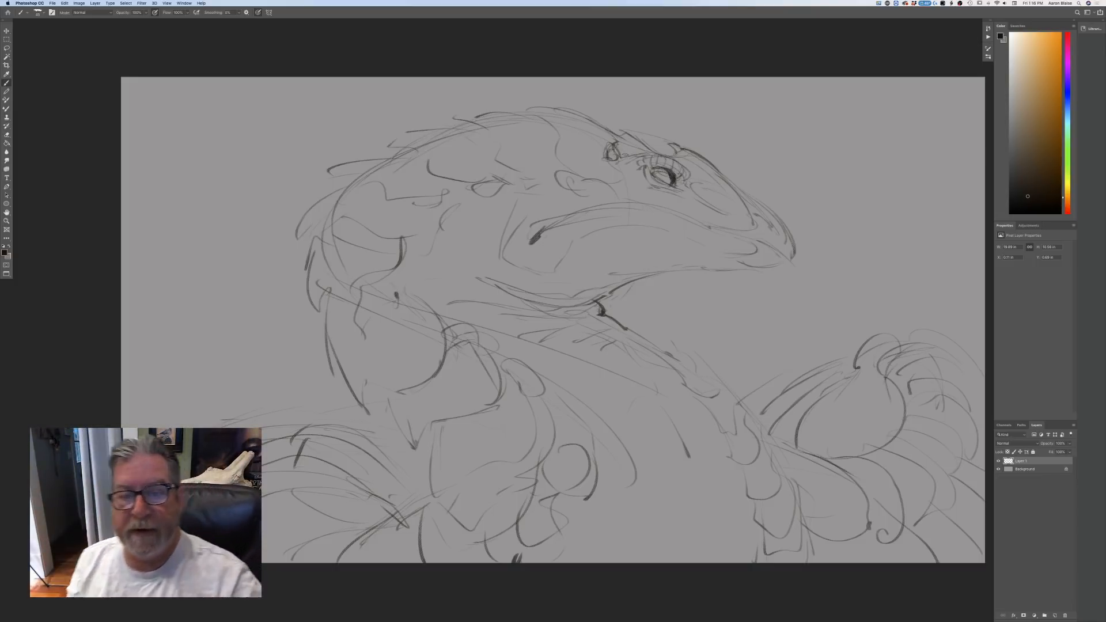
left_click_drag(628, 131, 651, 146)
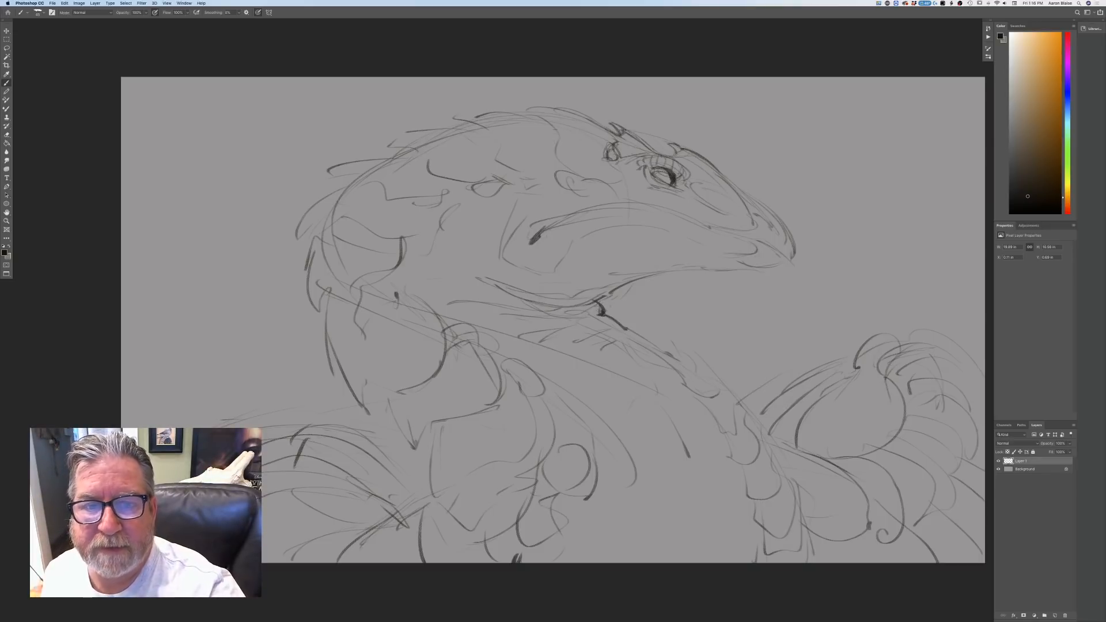
- Sketch long, swept-back pointed feathers from the crown down the back of the head to the nape
mouse_move(529, 112)
left_mouse_down()
mouse_move(485, 103)
mouse_move(528, 108)
left_mouse_up()
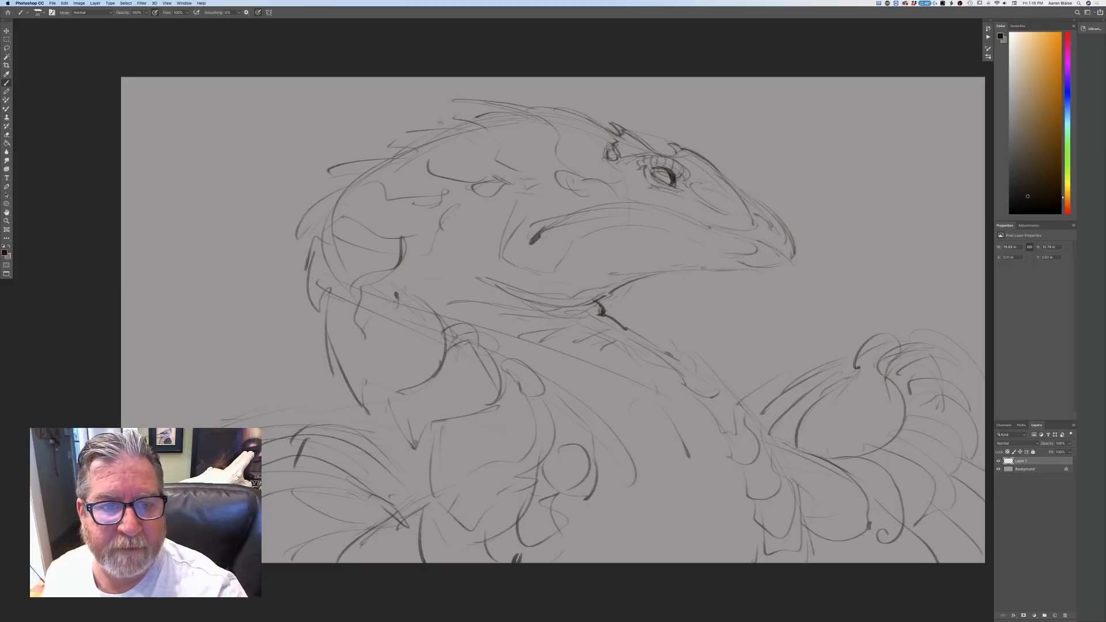
mouse_move(453, 117)
left_mouse_down()
mouse_move(369, 120)
mouse_move(430, 158)
mouse_move(323, 149)
left_mouse_up()
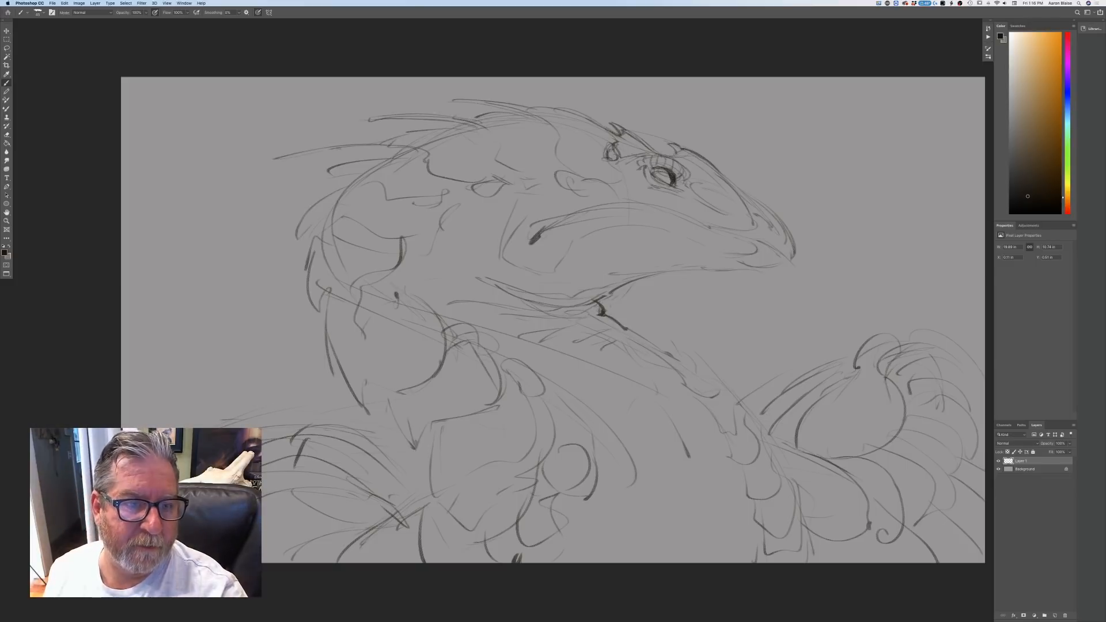
left_click_drag(401, 149, 274, 157)
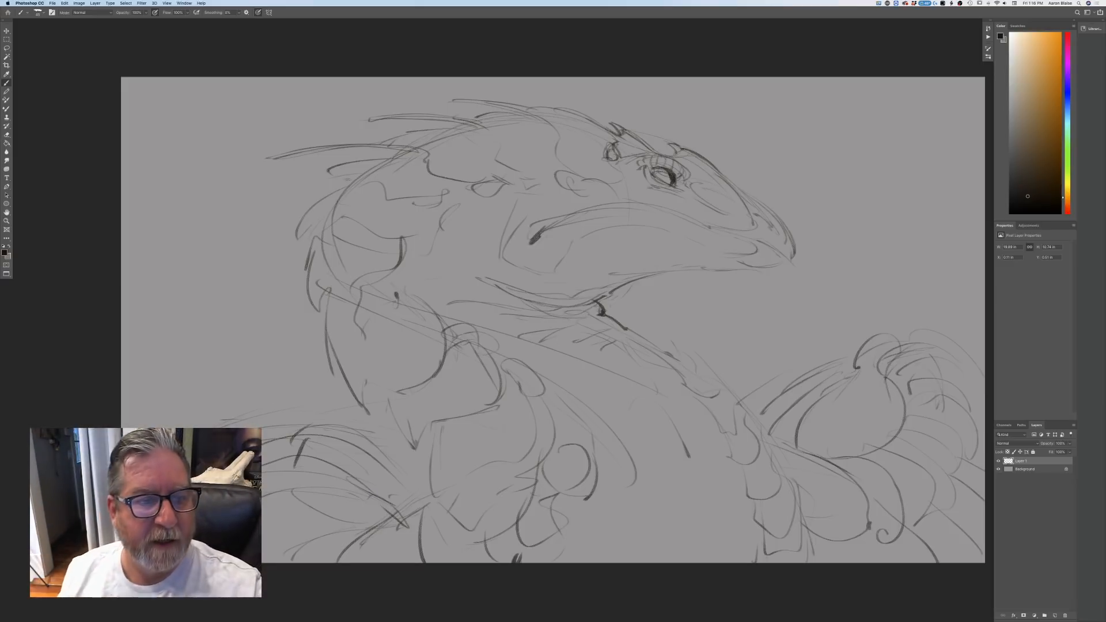
left_click_drag(337, 180, 222, 236)
left_click_drag(280, 196, 213, 241)
left_click_drag(362, 176, 333, 180)
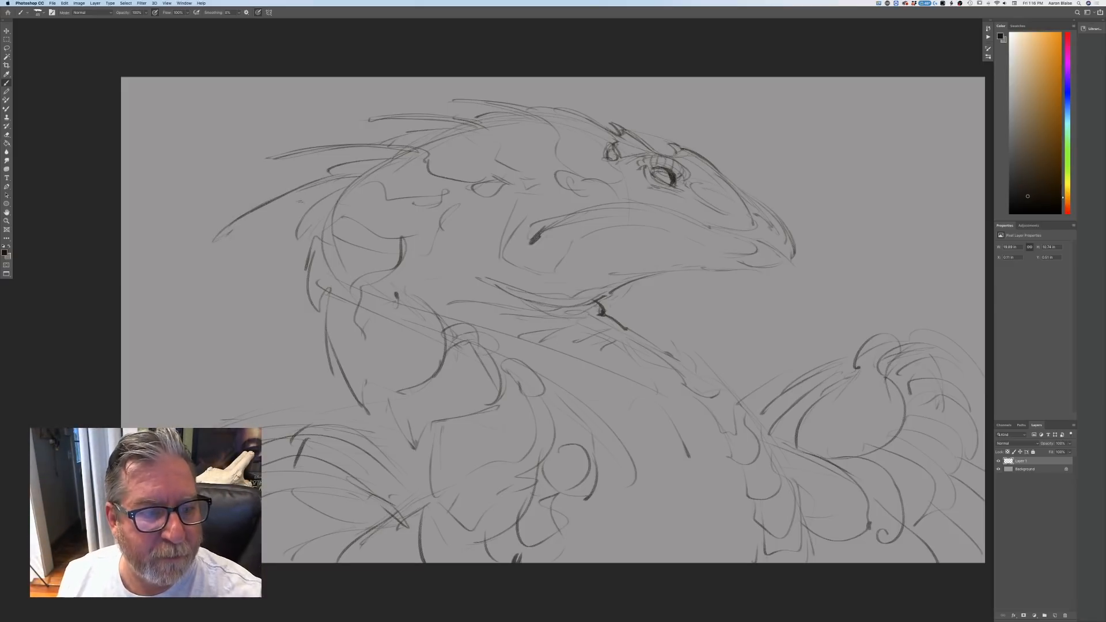
mouse_move(313, 221)
left_mouse_down()
mouse_move(249, 309)
mouse_move(248, 330)
left_mouse_up()
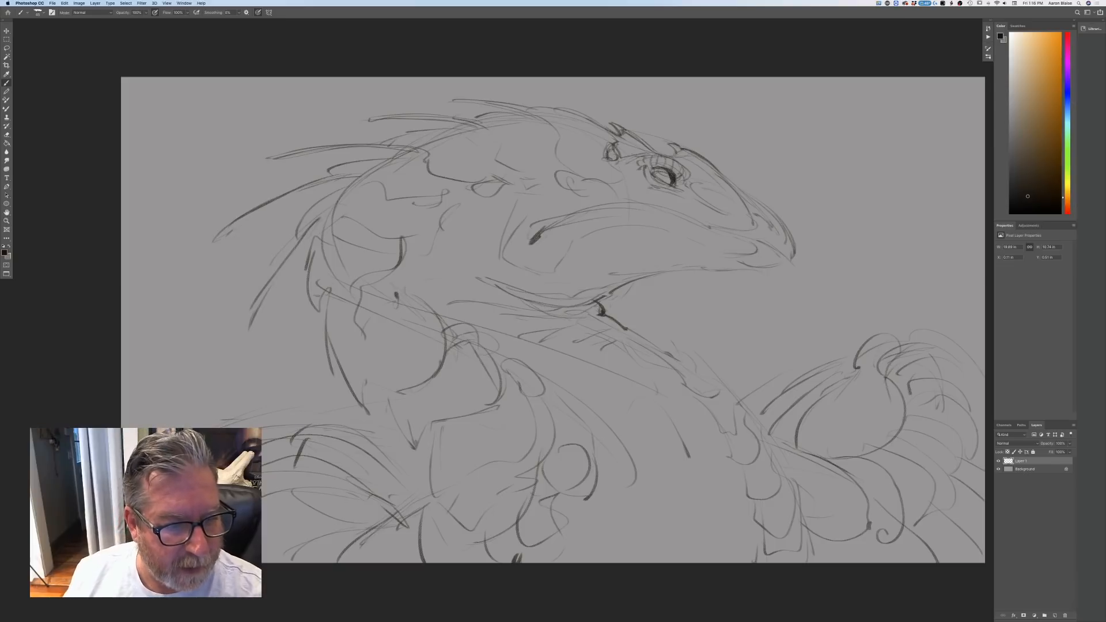
left_click_drag(316, 309, 291, 400)
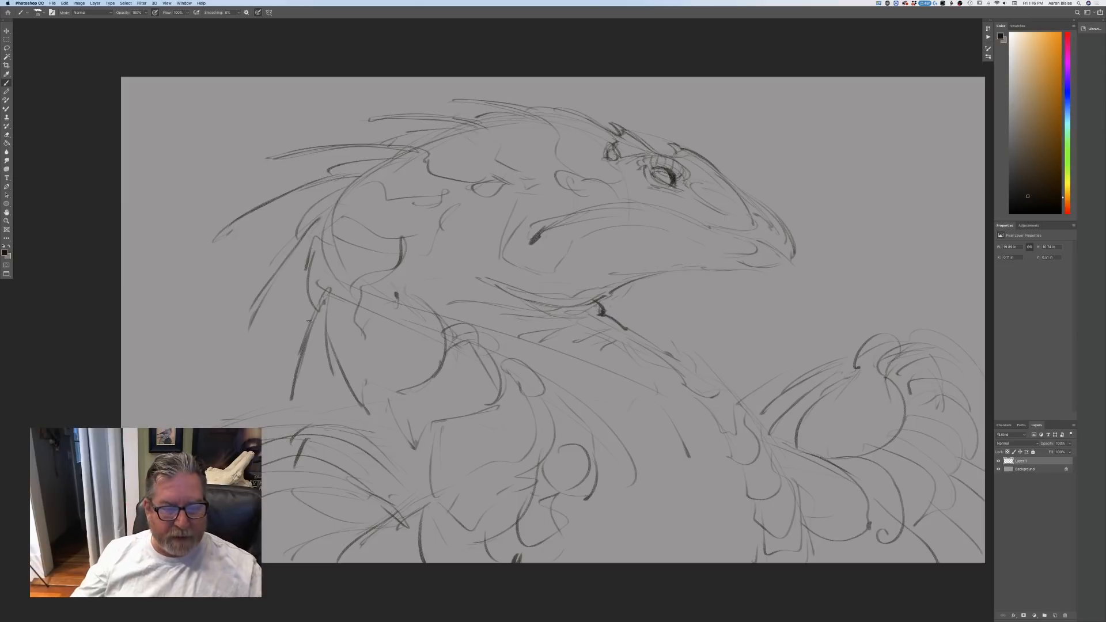
- Extend and darken the pointed feather tips at the lower back of the neck
left_click_drag(366, 407, 376, 437)
left_click_drag(365, 396, 417, 483)
left_click_drag(420, 438, 414, 481)
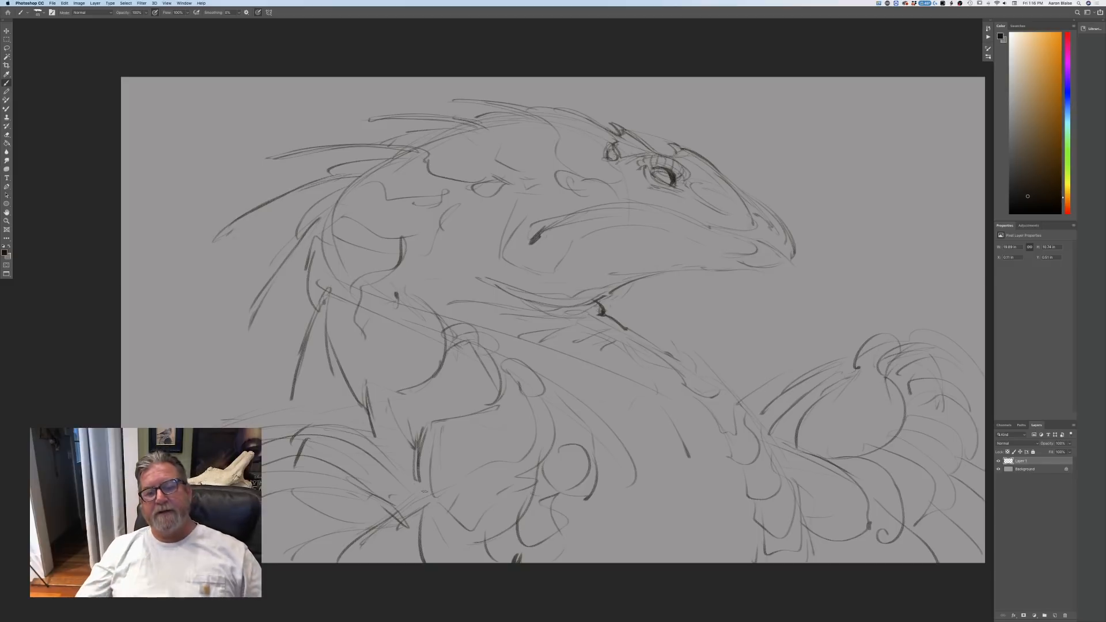
- Sketch radiating creases and curved skin folds around and behind the mouth corner
left_click_drag(480, 241, 476, 254)
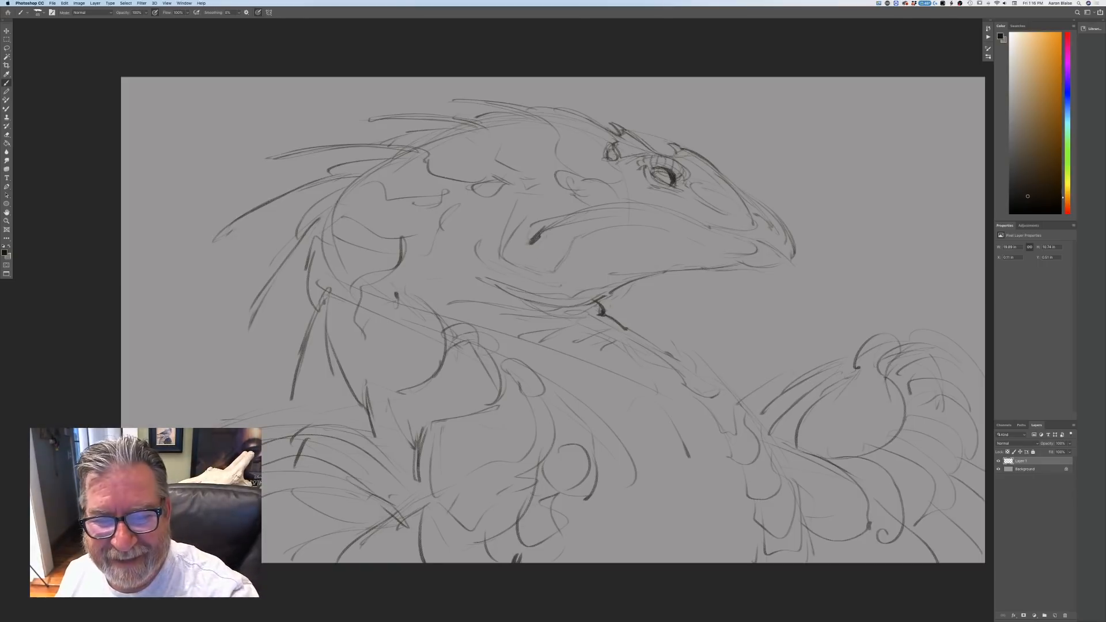
mouse_move(544, 195)
left_mouse_down()
mouse_move(559, 211)
mouse_move(527, 213)
mouse_move(536, 225)
mouse_move(517, 262)
left_mouse_up()
mouse_move(535, 241)
left_mouse_down()
mouse_move(520, 269)
mouse_move(544, 276)
left_mouse_up()
left_click_drag(543, 252, 552, 267)
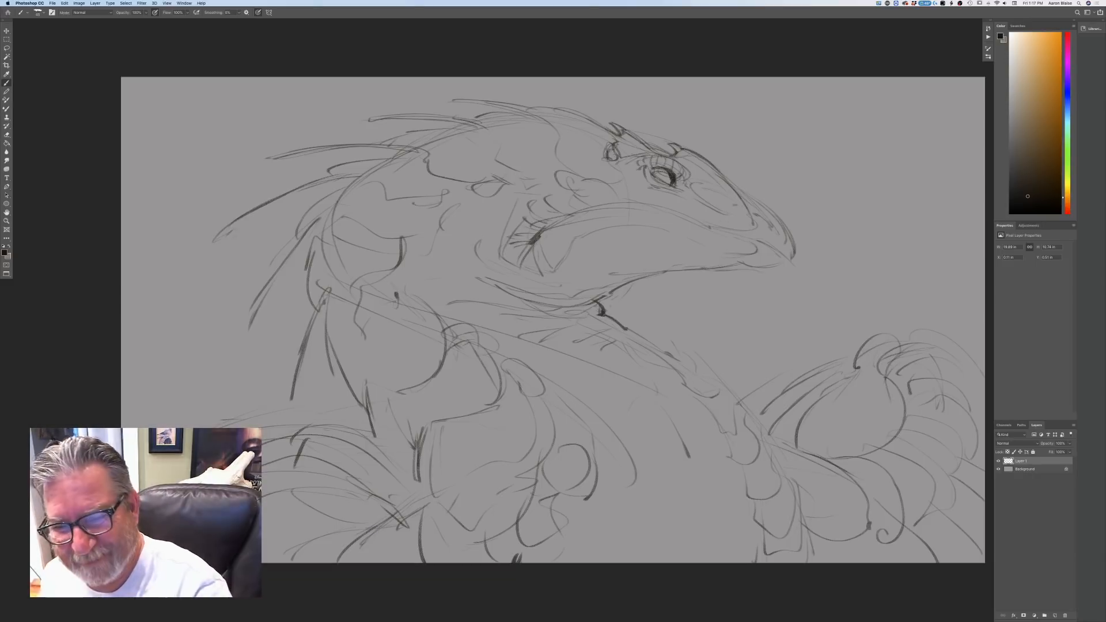
- Darken the beak's hooked tip and full mouth line, and add small scales along the lip and rear lower jaw
mouse_move(743, 207)
left_mouse_down()
mouse_move(793, 247)
mouse_move(794, 267)
left_mouse_up()
mouse_move(712, 229)
left_mouse_down()
mouse_move(755, 239)
mouse_move(771, 265)
mouse_move(729, 260)
mouse_move(759, 245)
mouse_move(637, 204)
mouse_move(553, 222)
mouse_move(535, 242)
left_mouse_up()
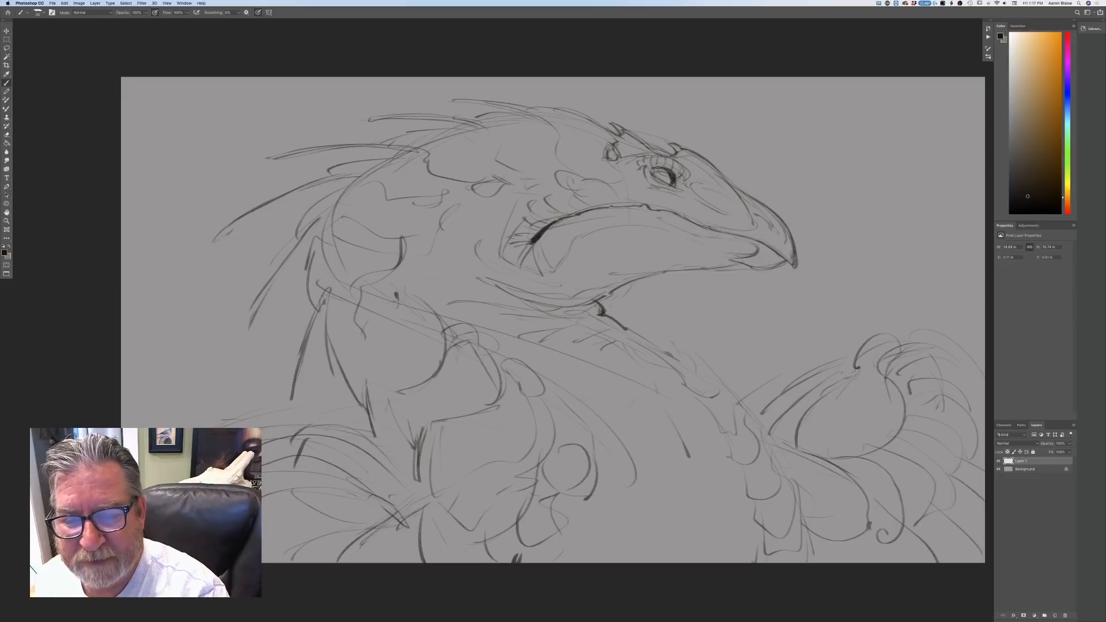
left_click_drag(670, 219, 684, 228)
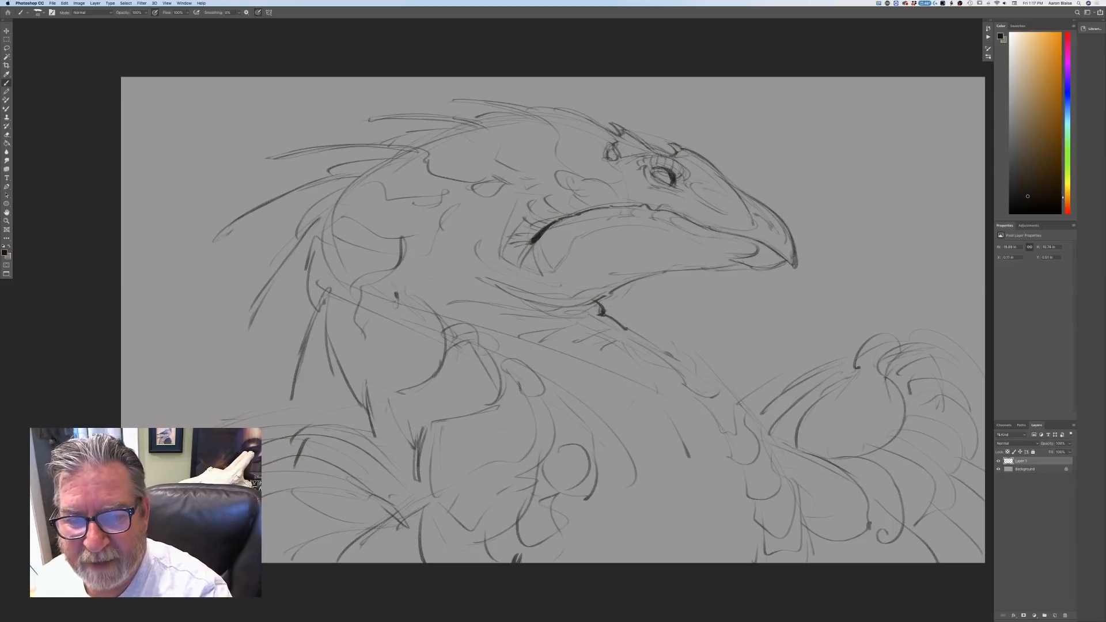
left_click_drag(602, 205, 626, 201)
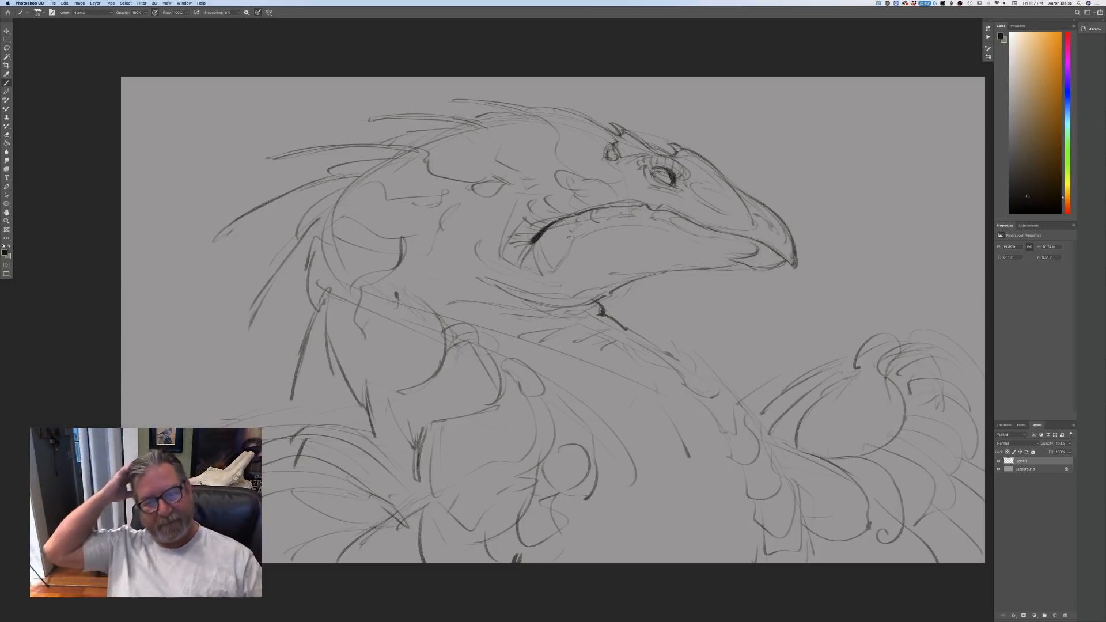
mouse_move(579, 270)
left_mouse_down()
mouse_move(620, 281)
mouse_move(564, 276)
left_mouse_up()
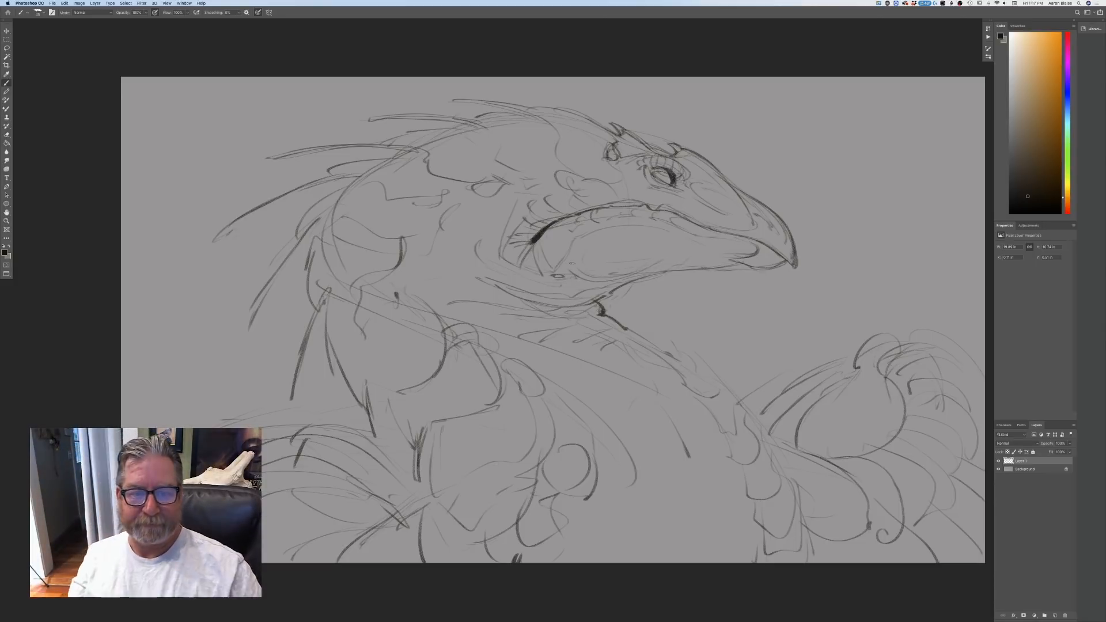
- Outline the front head plate with a dark contour running from the crown down to the cheek behind the eye
mouse_move(614, 177)
left_mouse_down()
mouse_move(581, 172)
mouse_move(557, 128)
mouse_move(516, 106)
left_mouse_up()
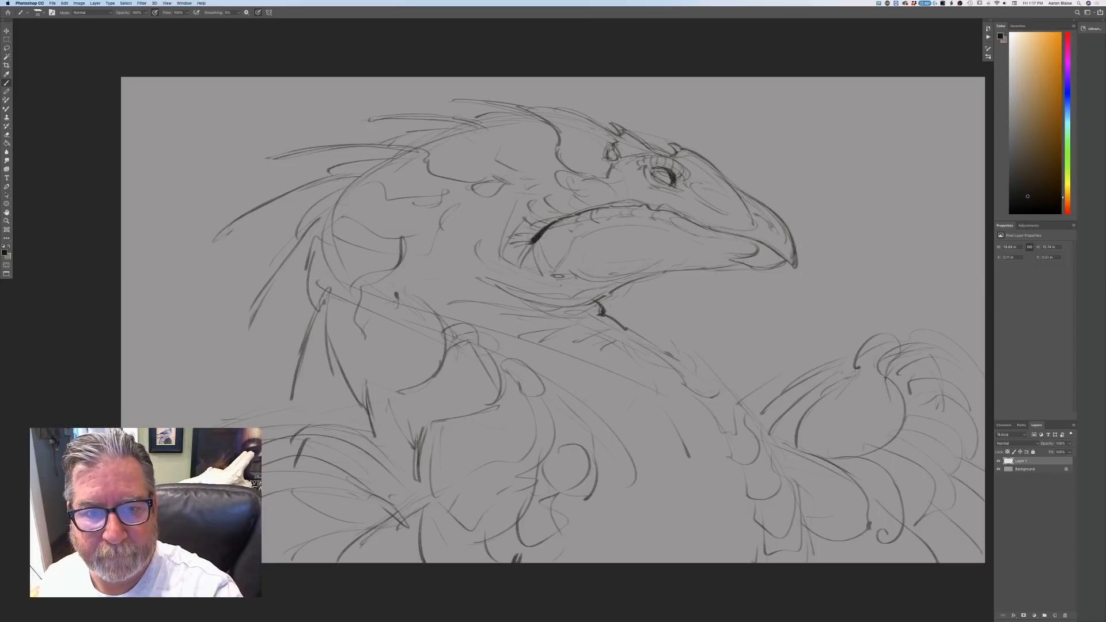
left_click_drag(579, 123, 523, 106)
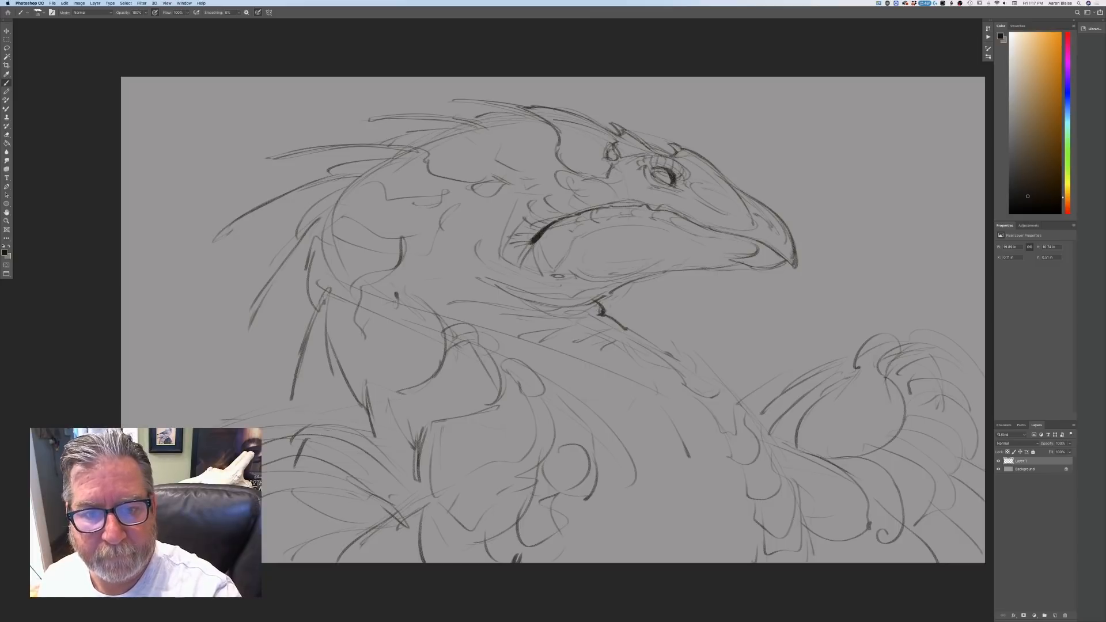
mouse_move(625, 194)
left_mouse_down()
mouse_move(579, 173)
mouse_move(611, 170)
left_mouse_up()
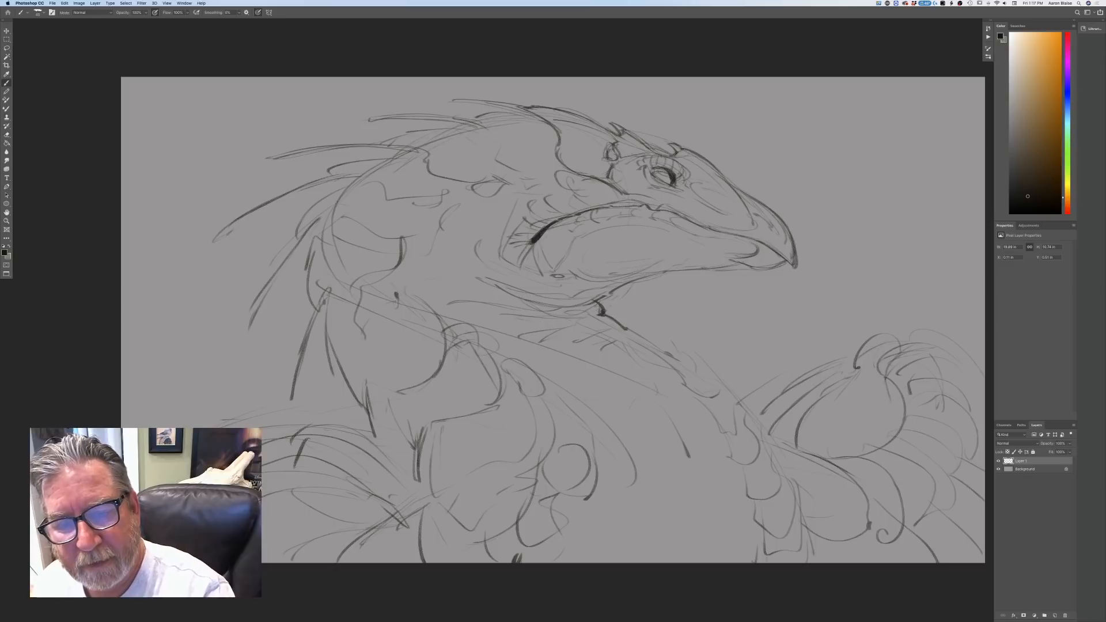
left_click_drag(727, 228, 680, 206)
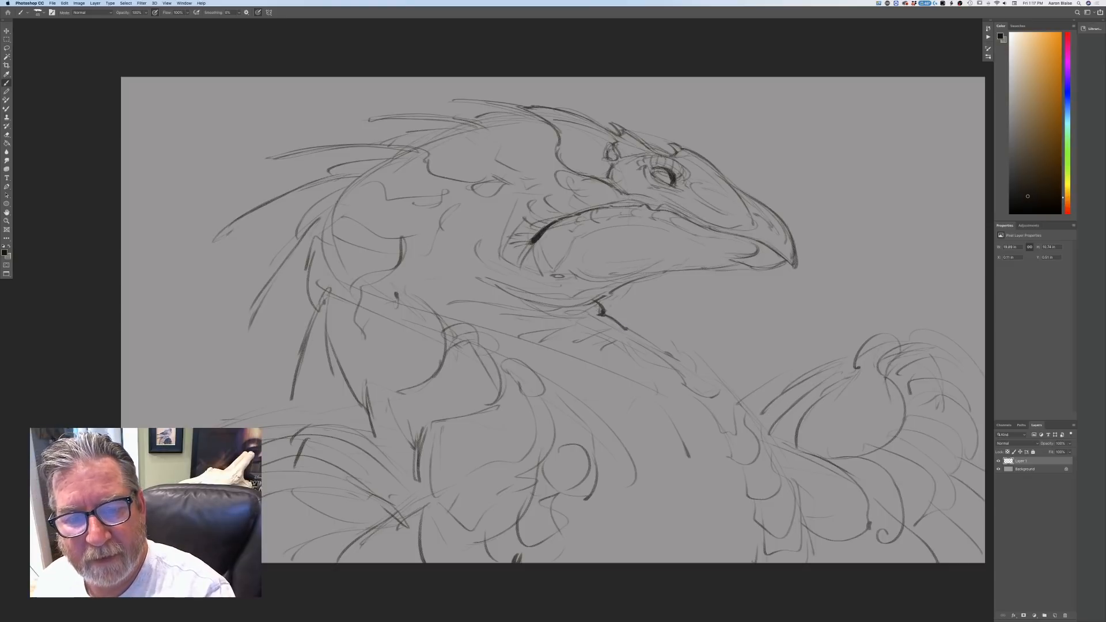
- Outline the second head plate behind the first and draw diamond-shaped scales at the junctions along the plates' lower edges
mouse_move(557, 165)
left_mouse_down()
mouse_move(580, 174)
mouse_move(561, 181)
mouse_move(594, 190)
mouse_move(555, 183)
mouse_move(575, 191)
left_mouse_up()
left_click_drag(575, 192, 588, 184)
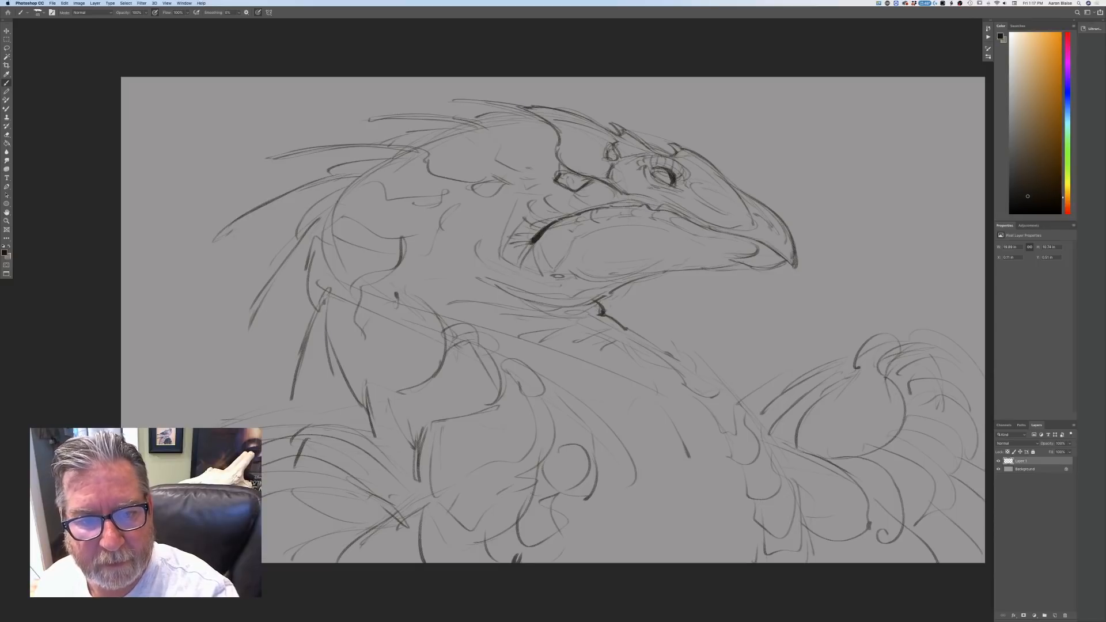
mouse_move(546, 182)
left_mouse_down()
mouse_move(498, 159)
mouse_move(505, 137)
mouse_move(461, 124)
mouse_move(505, 144)
left_mouse_up()
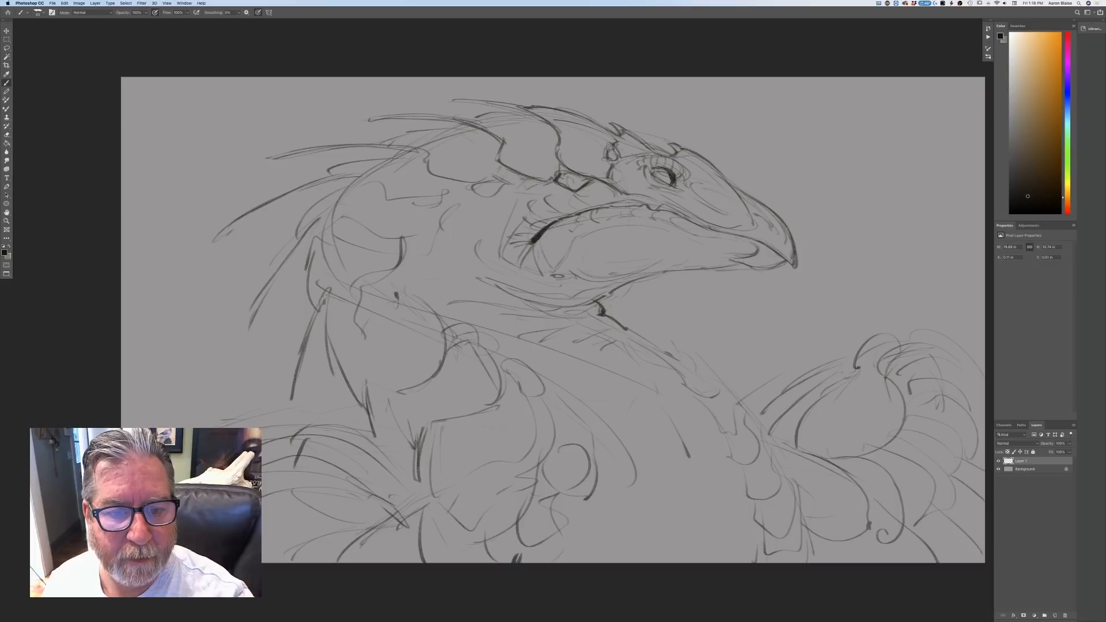
mouse_move(521, 181)
left_mouse_down()
mouse_move(506, 189)
mouse_move(490, 180)
mouse_move(499, 164)
mouse_move(508, 182)
left_mouse_up()
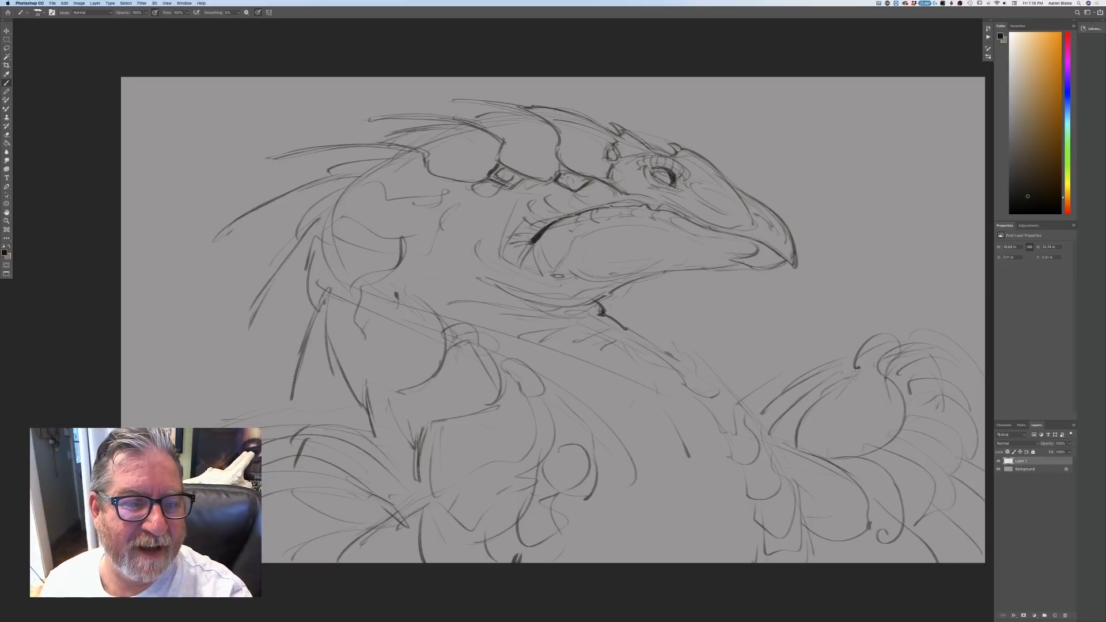
- Darken the swept-back pointed edges of the head plates along the crown
left_click_drag(404, 133, 380, 140)
left_click_drag(462, 127, 373, 145)
left_click_drag(510, 109, 374, 119)
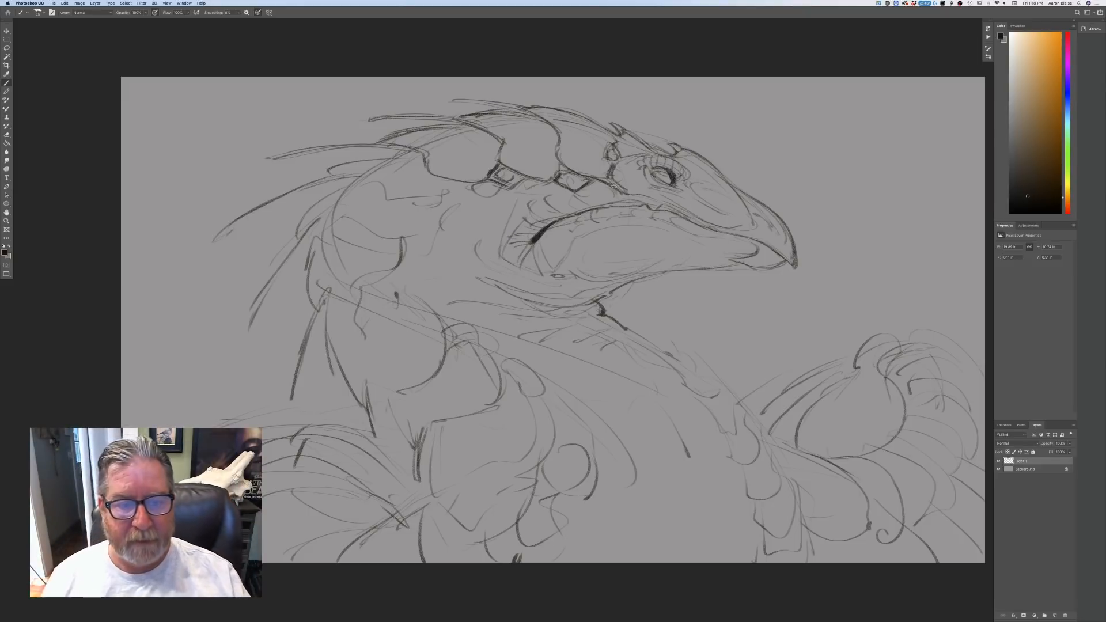
- Add skin folds behind the cheek and jaw, and outline the next head plate toward the nape with a squarish scale beside it
left_click_drag(492, 200, 468, 262)
left_click_drag(470, 233, 436, 277)
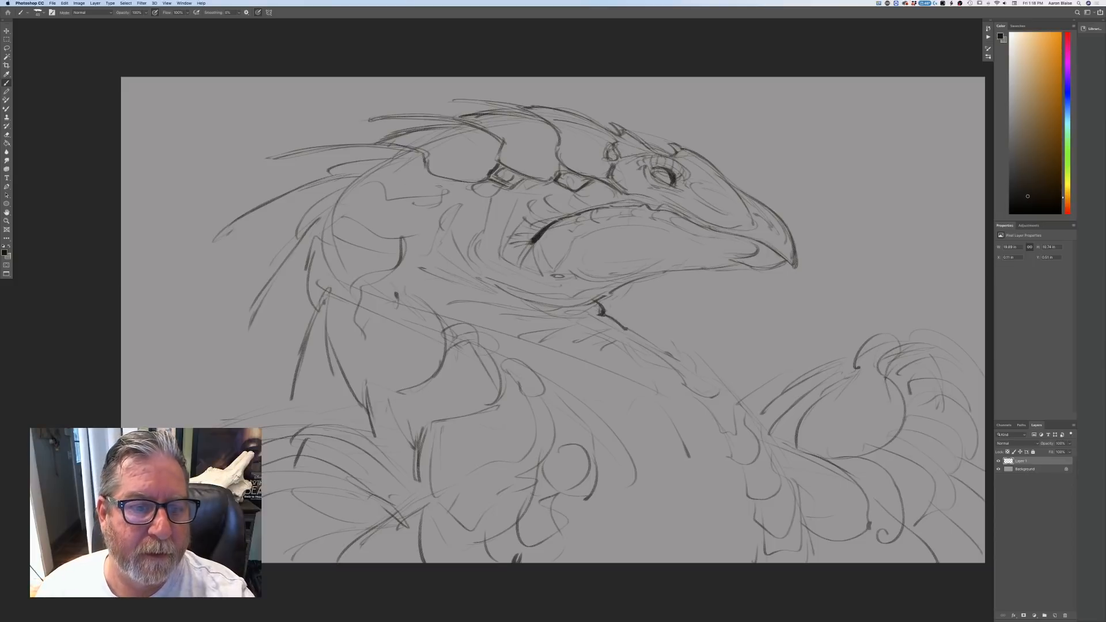
mouse_move(440, 179)
left_mouse_down()
mouse_move(437, 202)
mouse_move(458, 200)
left_mouse_up()
mouse_move(440, 182)
left_mouse_down()
mouse_move(436, 198)
mouse_move(385, 199)
left_mouse_up()
mouse_move(387, 198)
left_mouse_down()
mouse_move(376, 181)
mouse_move(333, 177)
left_mouse_up()
mouse_move(385, 152)
left_mouse_down()
mouse_move(392, 195)
mouse_move(435, 199)
left_mouse_up()
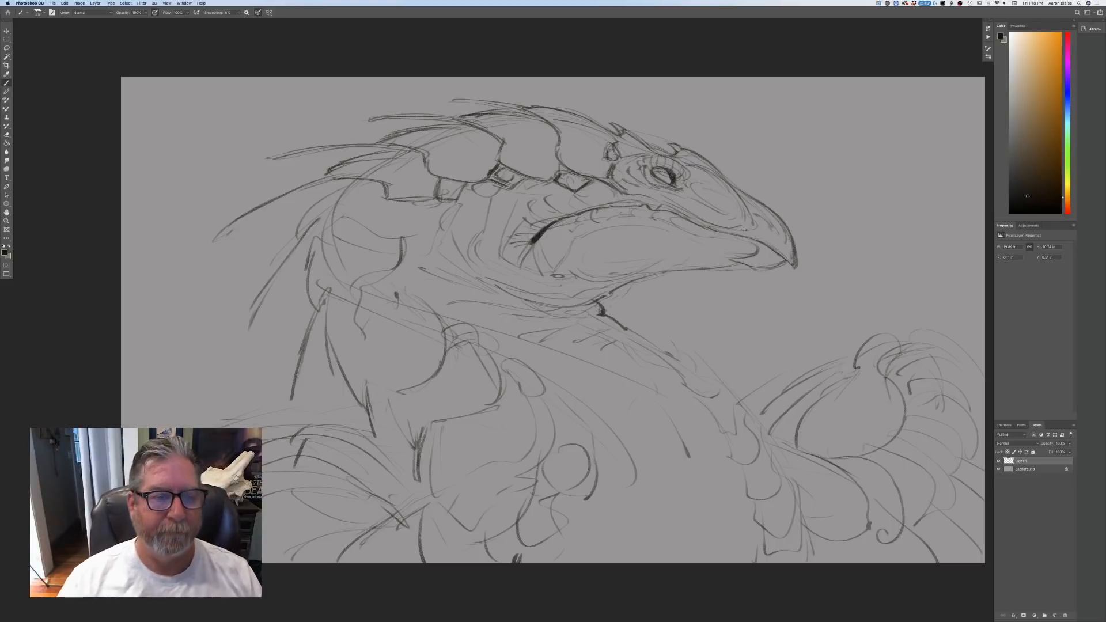
- Outline the curved plate at the nape below the head plates, darkening its front edge and adding small scales beside it
mouse_move(349, 183)
left_mouse_down()
mouse_move(310, 211)
mouse_move(296, 244)
mouse_move(396, 246)
left_mouse_up()
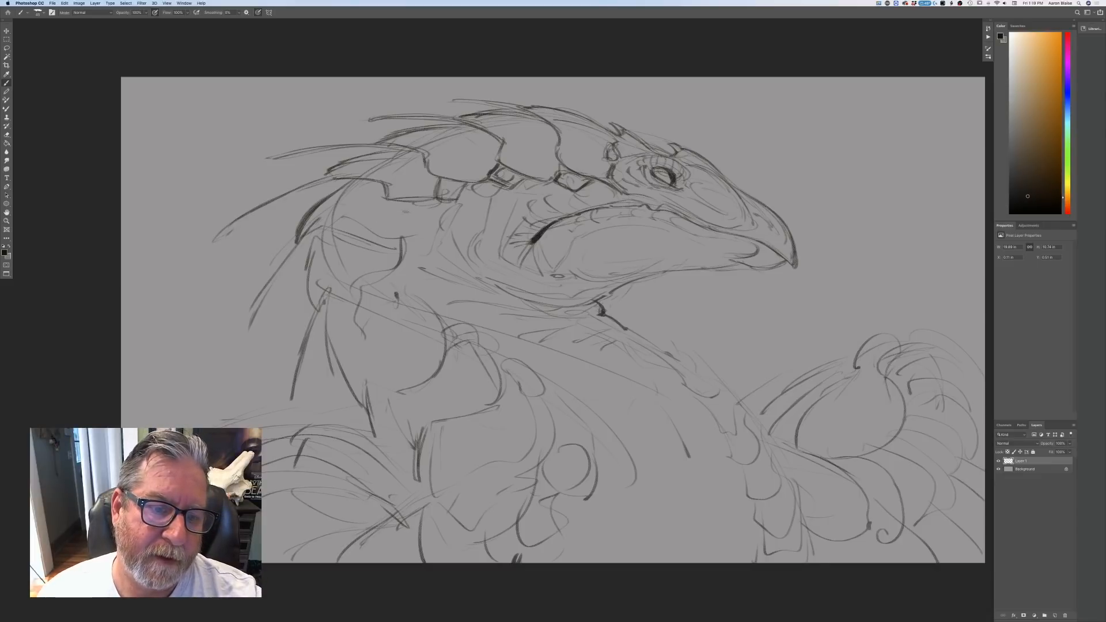
mouse_move(409, 203)
left_mouse_down()
mouse_move(400, 239)
mouse_move(326, 224)
left_mouse_up()
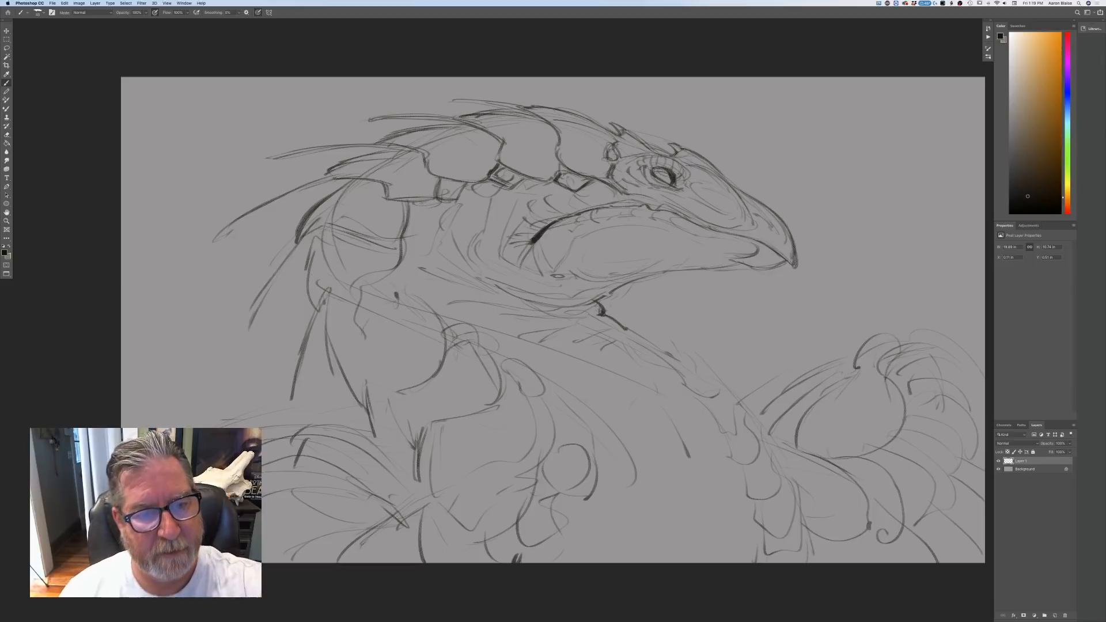
mouse_move(429, 202)
left_mouse_down()
mouse_move(405, 221)
mouse_move(341, 232)
mouse_move(386, 269)
mouse_move(402, 248)
mouse_move(393, 278)
left_mouse_up()
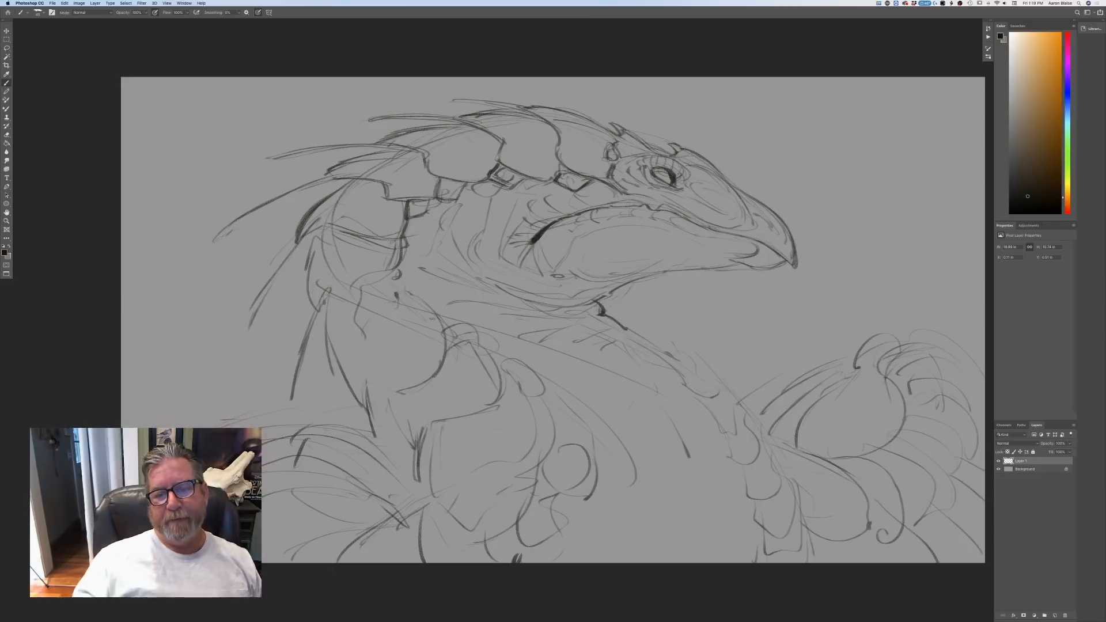
- Refine the jaw's underside near the throat and darken the curved fold behind the mouth corner
left_click_drag(560, 309, 596, 302)
left_click_drag(577, 307, 592, 301)
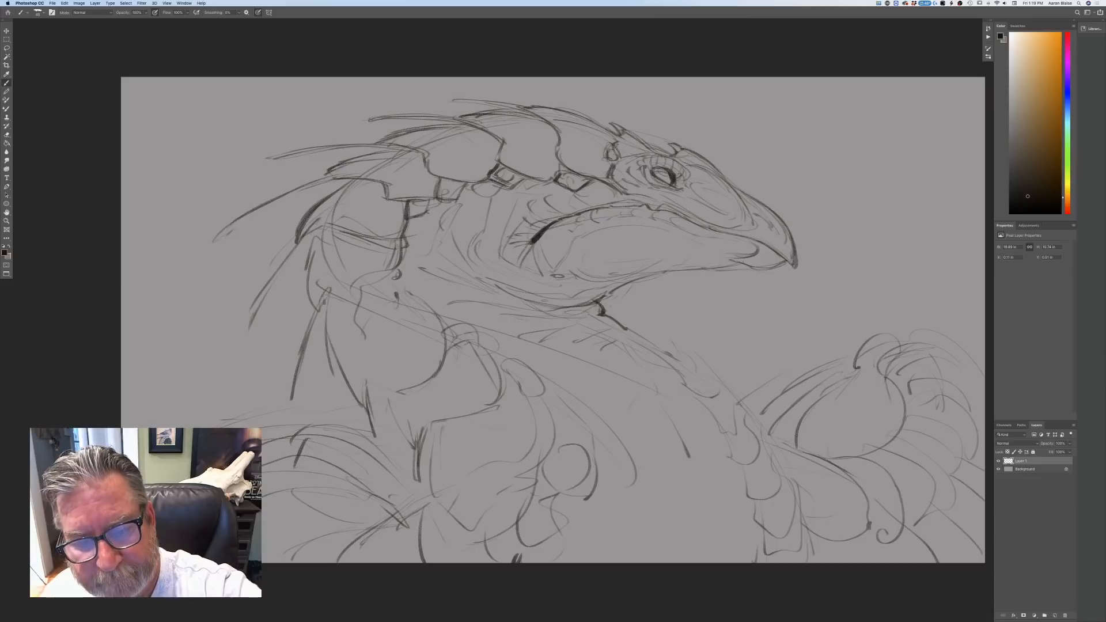
left_click_drag(506, 260, 493, 231)
left_click_drag(531, 281, 482, 266)
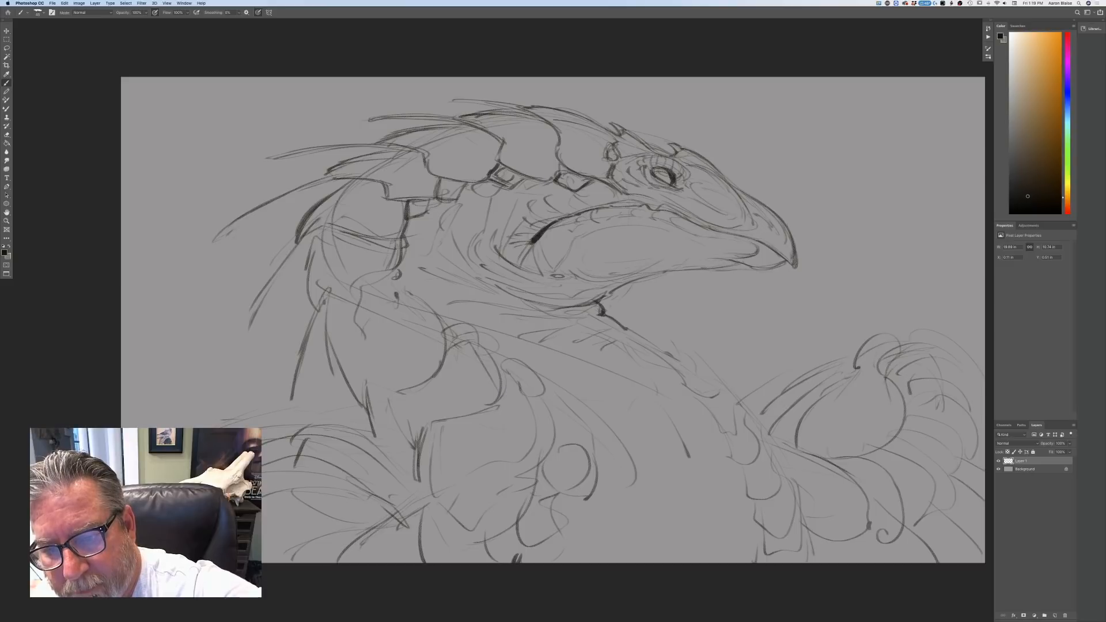
- Darken the lower beak's edge and the hooked upper beak, and add a small nostril oval near its tip
left_click_drag(728, 257, 680, 272)
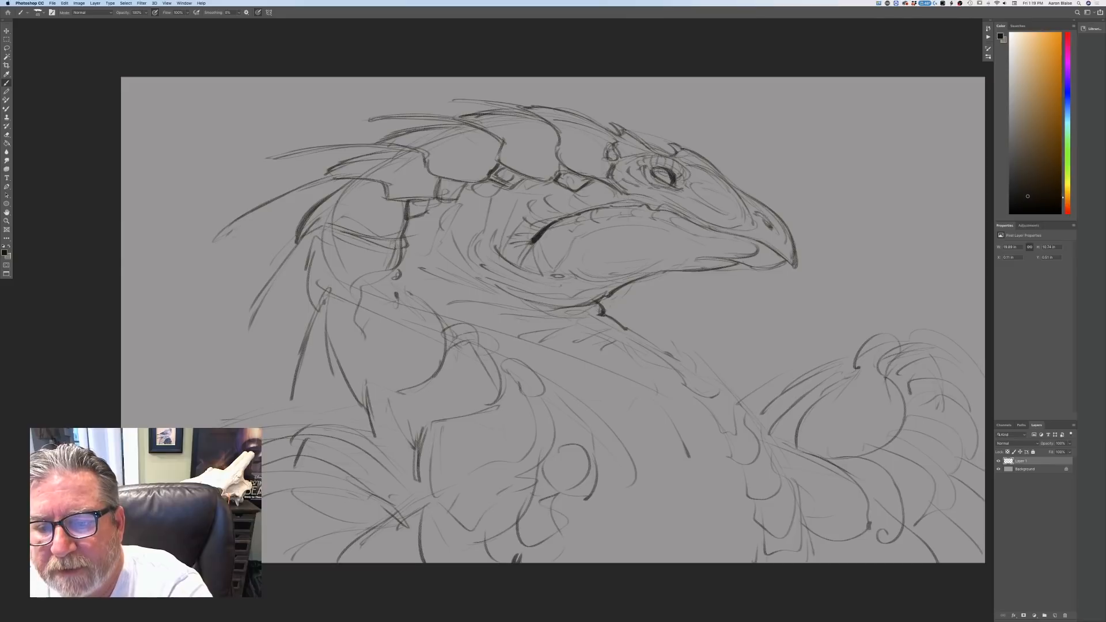
left_click_drag(755, 199, 799, 267)
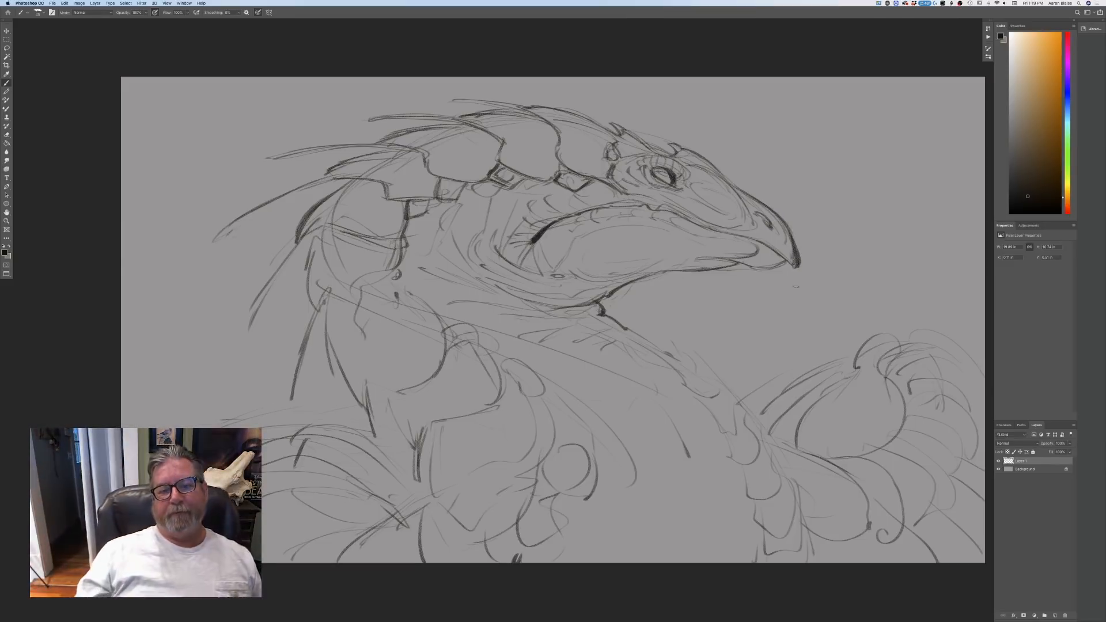
- Darken the outline of the curved back-of-neck plate below the nape, defining its rear edge, scalloped lower edge and front edge
mouse_move(315, 235)
left_mouse_down()
mouse_move(306, 329)
mouse_move(352, 305)
mouse_move(376, 310)
left_mouse_up()
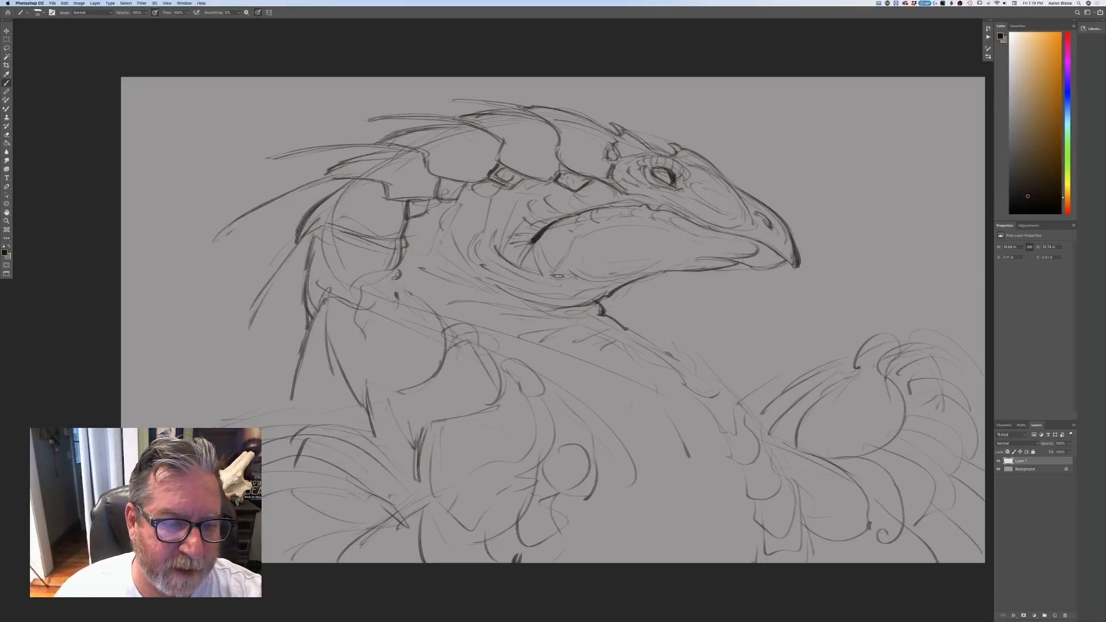
mouse_move(396, 245)
left_mouse_down()
mouse_move(378, 306)
mouse_move(306, 333)
left_mouse_up()
left_click_drag(369, 307, 381, 303)
mouse_move(322, 225)
left_mouse_down()
mouse_move(379, 242)
mouse_move(296, 243)
left_mouse_up()
left_click_drag(407, 214, 395, 292)
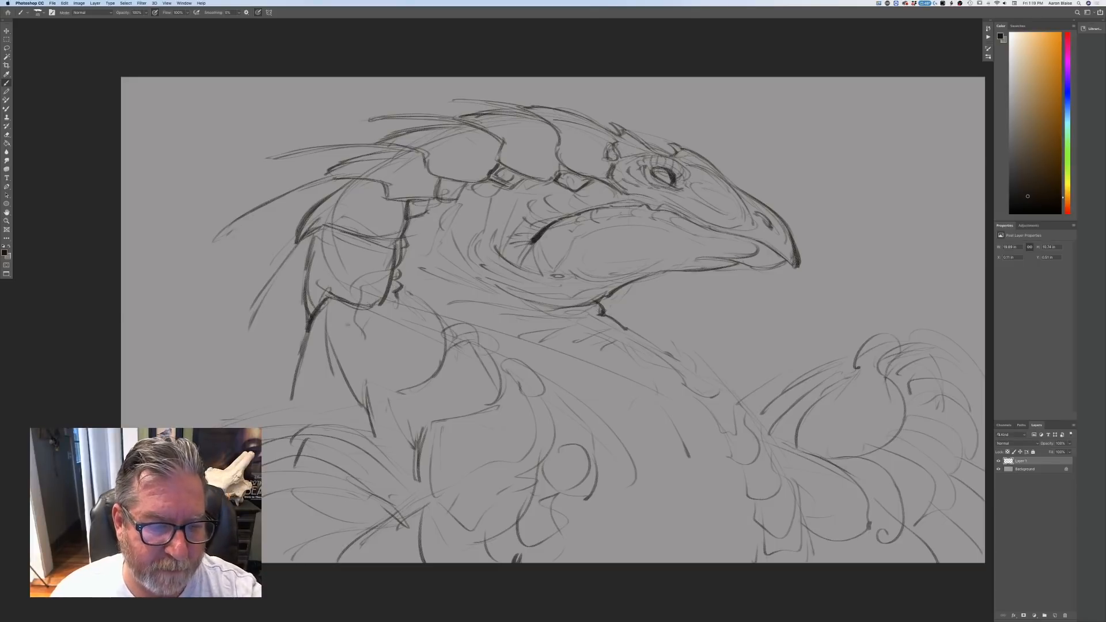
- Outline the next plate down the back of the neck with a bold rounded front edge and a pointed rear tip
mouse_move(329, 307)
left_mouse_down()
mouse_move(333, 384)
mouse_move(369, 444)
left_mouse_up()
mouse_move(379, 392)
left_mouse_down()
mouse_move(366, 427)
mouse_move(441, 380)
left_mouse_up()
mouse_move(403, 298)
left_mouse_down()
mouse_move(446, 345)
mouse_move(446, 383)
left_mouse_up()
left_click_drag(443, 353, 411, 388)
left_click_drag(397, 295, 430, 318)
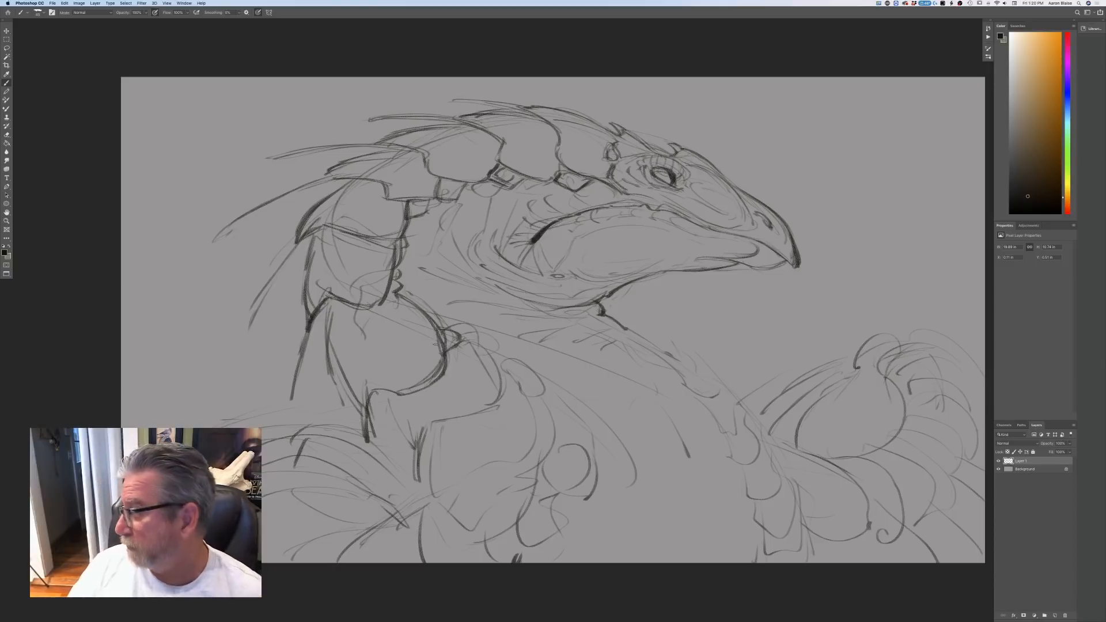
- Thicken the front edge of the following neck plate and outline the small scale tucked beside it
mouse_move(471, 343)
left_mouse_down()
mouse_move(501, 383)
mouse_move(499, 401)
left_mouse_up()
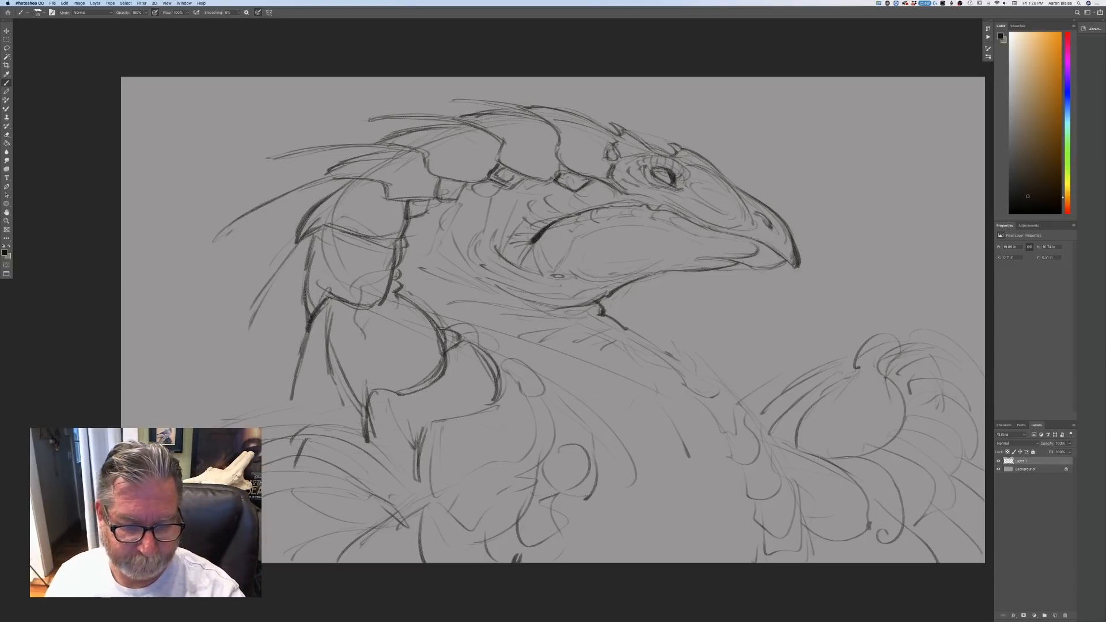
left_click_drag(489, 361, 500, 399)
left_click_drag(463, 344, 543, 408)
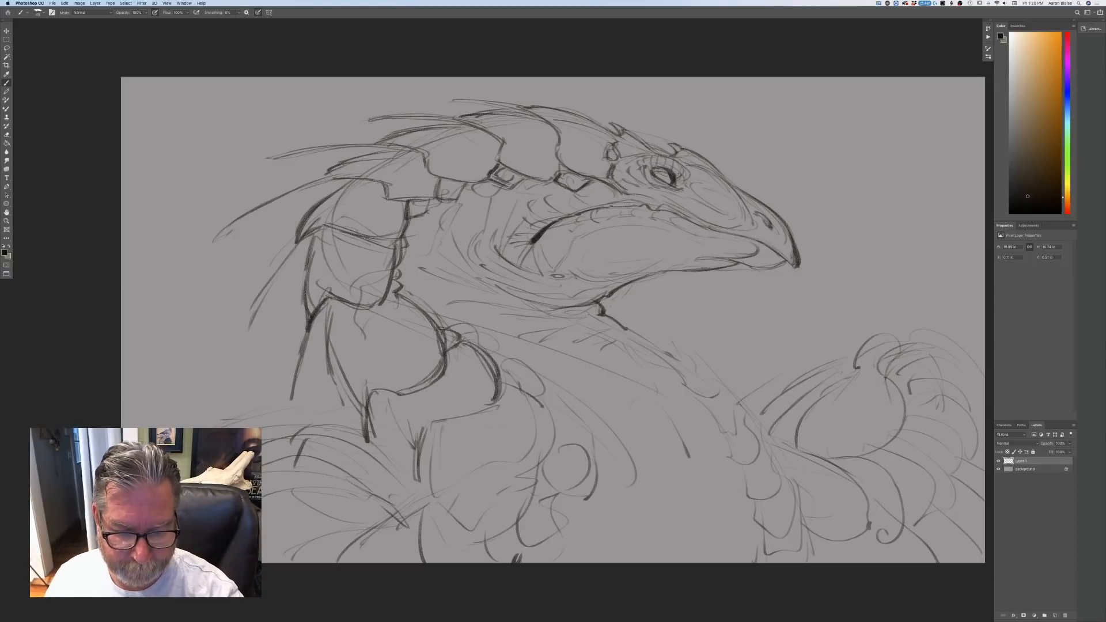
mouse_move(496, 363)
left_mouse_down()
mouse_move(509, 365)
mouse_move(518, 390)
left_mouse_up()
left_click_drag(495, 361, 498, 386)
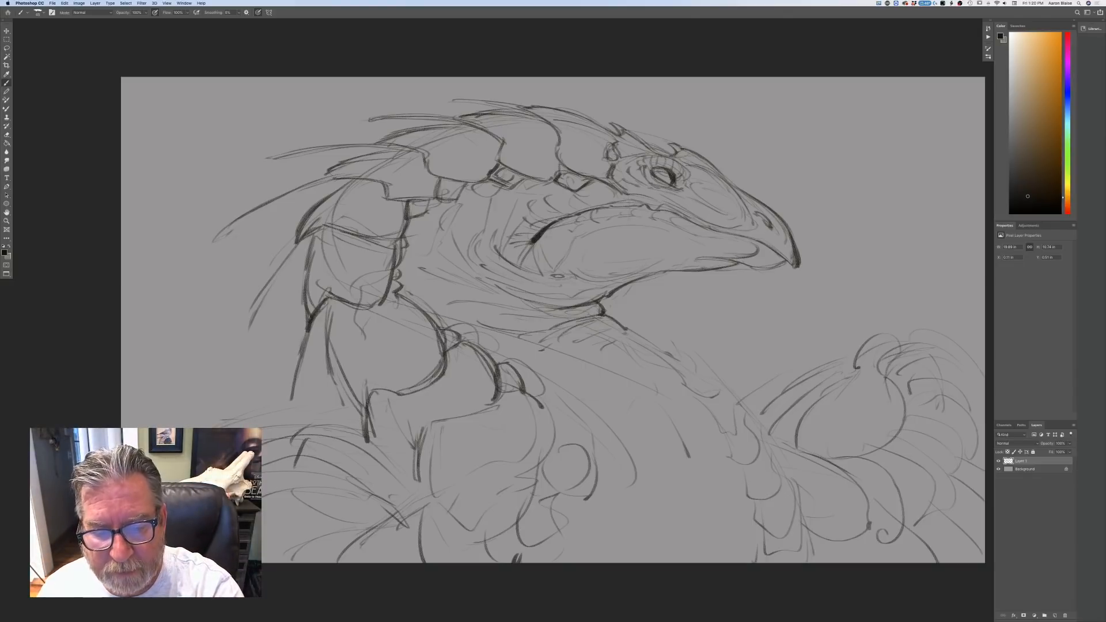
- Replace the loose throat scales with a curved front neck contour and large overlapping plates running down to the canvas edge
left_click_drag(627, 333, 665, 361)
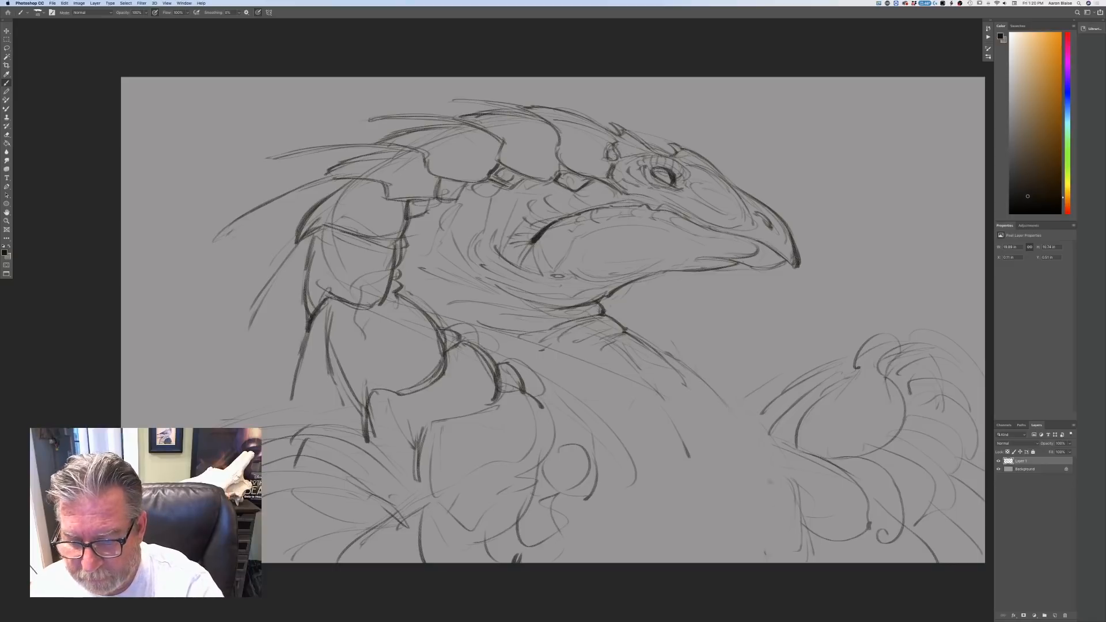
left_click_drag(736, 407, 789, 560)
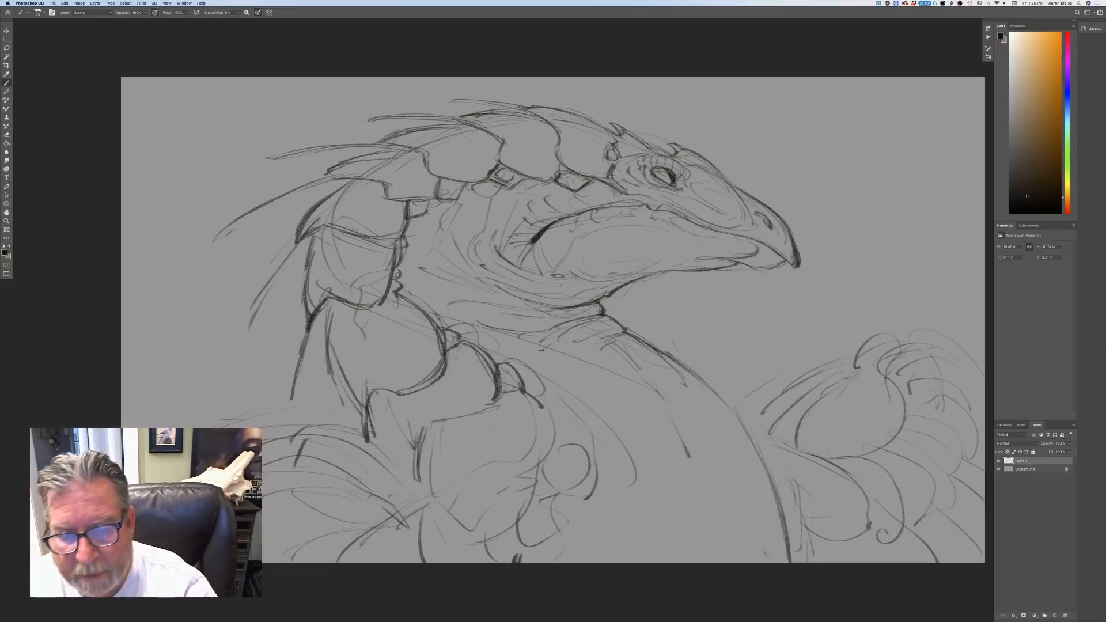
mouse_move(657, 347)
left_mouse_down()
mouse_move(695, 366)
mouse_move(640, 402)
left_mouse_up()
left_click_drag(602, 345, 640, 370)
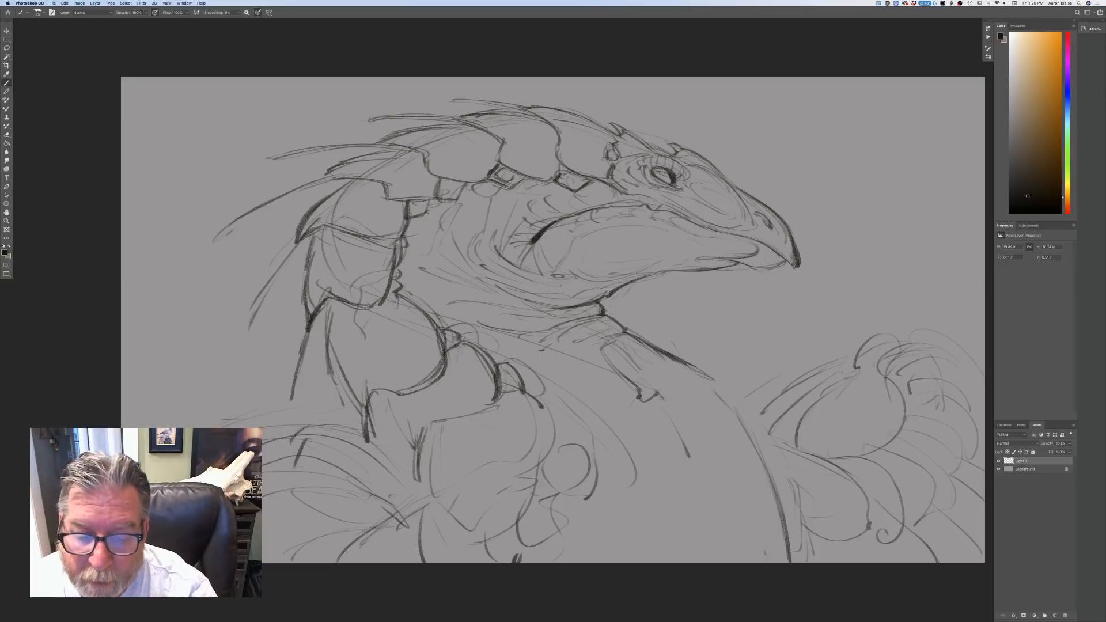
mouse_move(646, 397)
left_mouse_down()
mouse_move(710, 393)
mouse_move(681, 439)
mouse_move(694, 459)
mouse_move(752, 457)
left_mouse_up()
left_click_drag(714, 392, 744, 420)
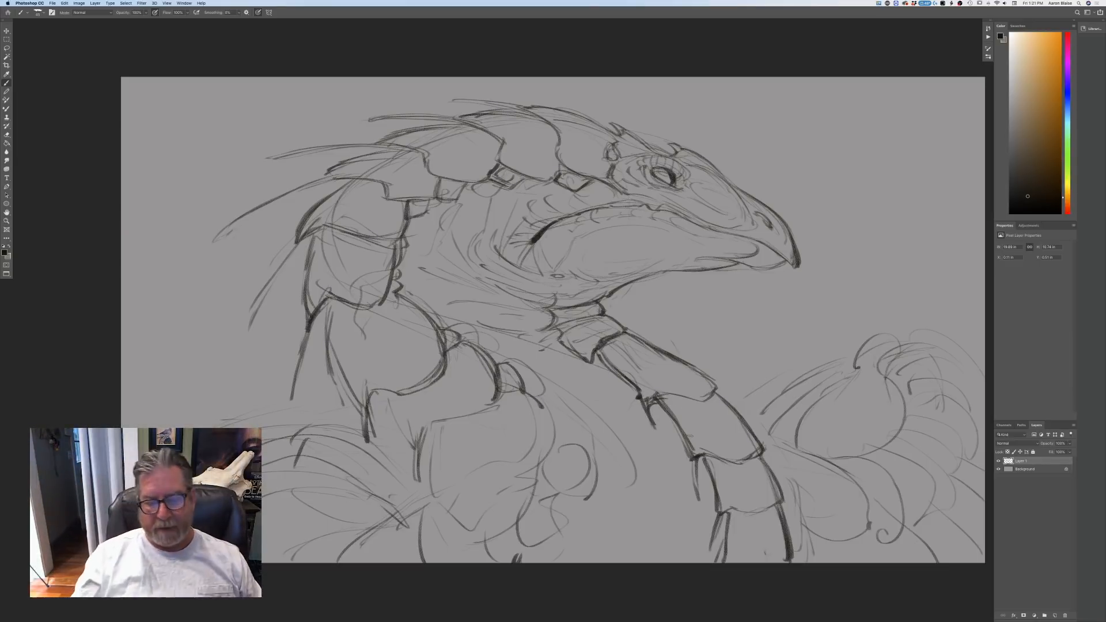
- Add short dark strokes and a curved line around the rounded form on the chest between the neck plates
mouse_move(648, 460)
left_mouse_down()
mouse_move(596, 460)
mouse_move(620, 517)
left_mouse_up()
mouse_move(578, 507)
left_mouse_down()
mouse_move(625, 541)
mouse_move(592, 517)
left_mouse_up()
mouse_move(554, 499)
left_mouse_down()
mouse_move(582, 545)
mouse_move(555, 548)
left_mouse_up()
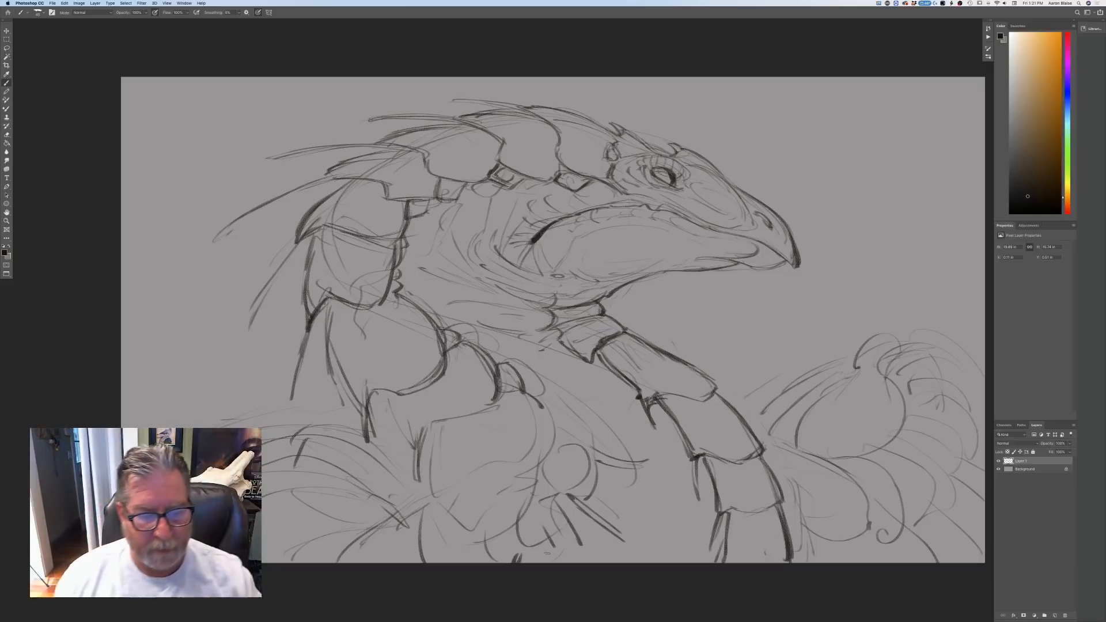
- Rework the lowest back-of-neck plates with a lighter side contour and a pointed plate beneath, plus dark feather strokes behind them
left_click_drag(427, 517, 420, 562)
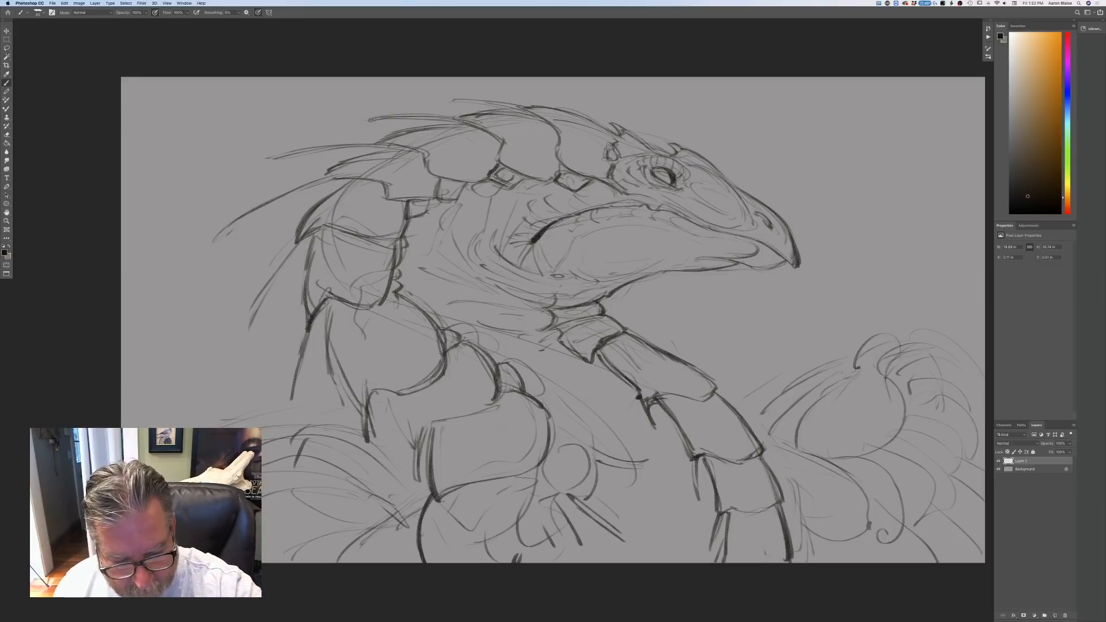
mouse_move(536, 477)
left_mouse_down()
mouse_move(530, 503)
mouse_move(478, 543)
left_mouse_up()
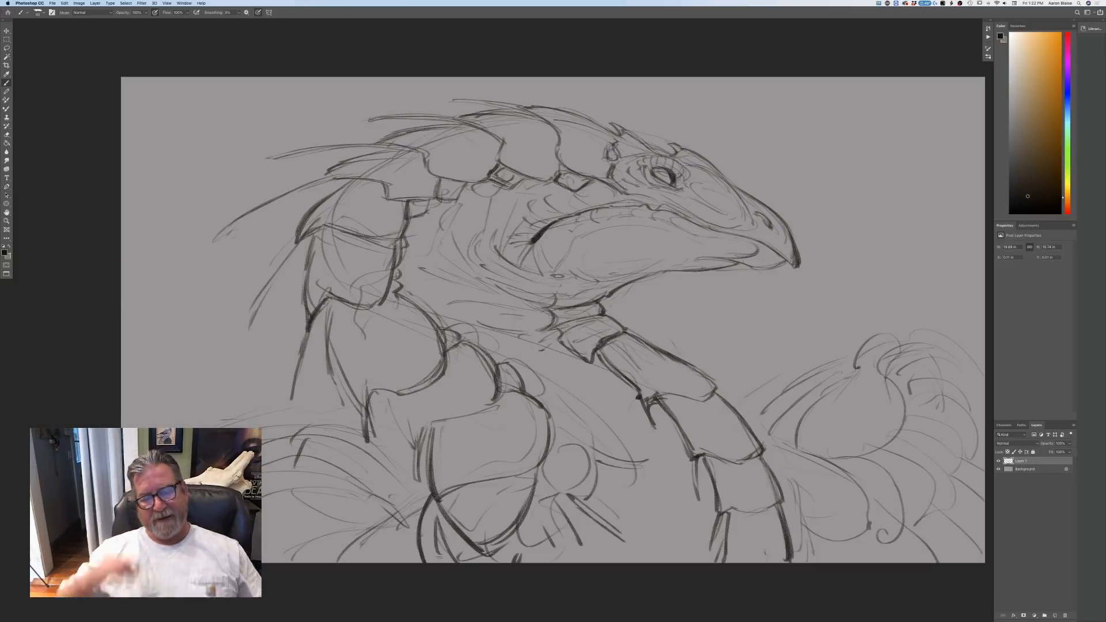
mouse_move(536, 478)
left_mouse_down()
mouse_move(510, 536)
mouse_move(444, 568)
left_mouse_up()
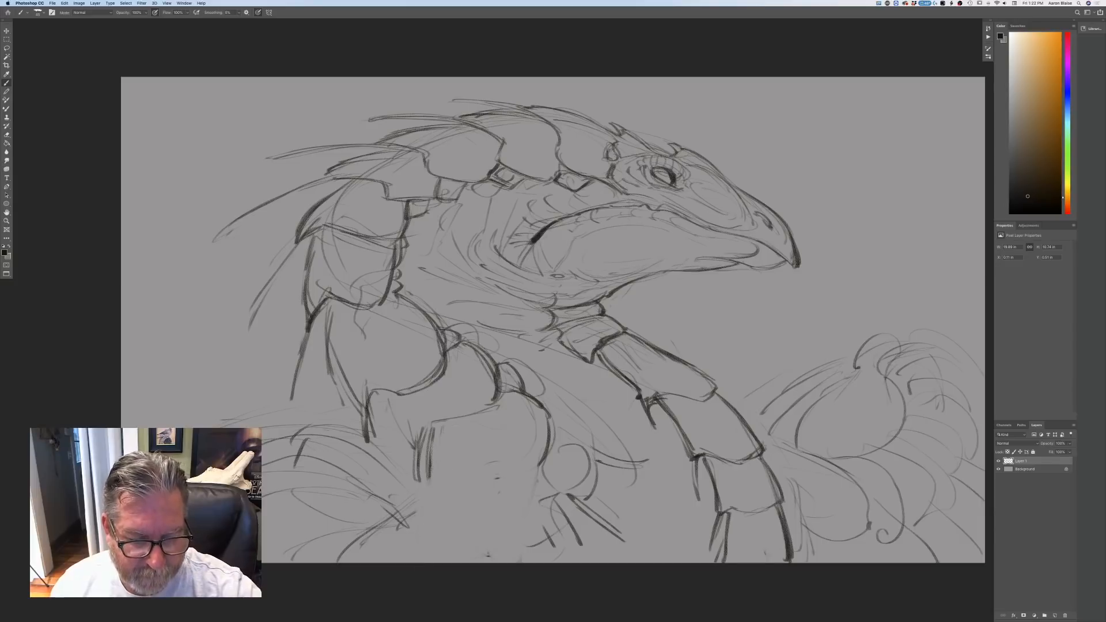
left_click_drag(550, 423, 539, 478)
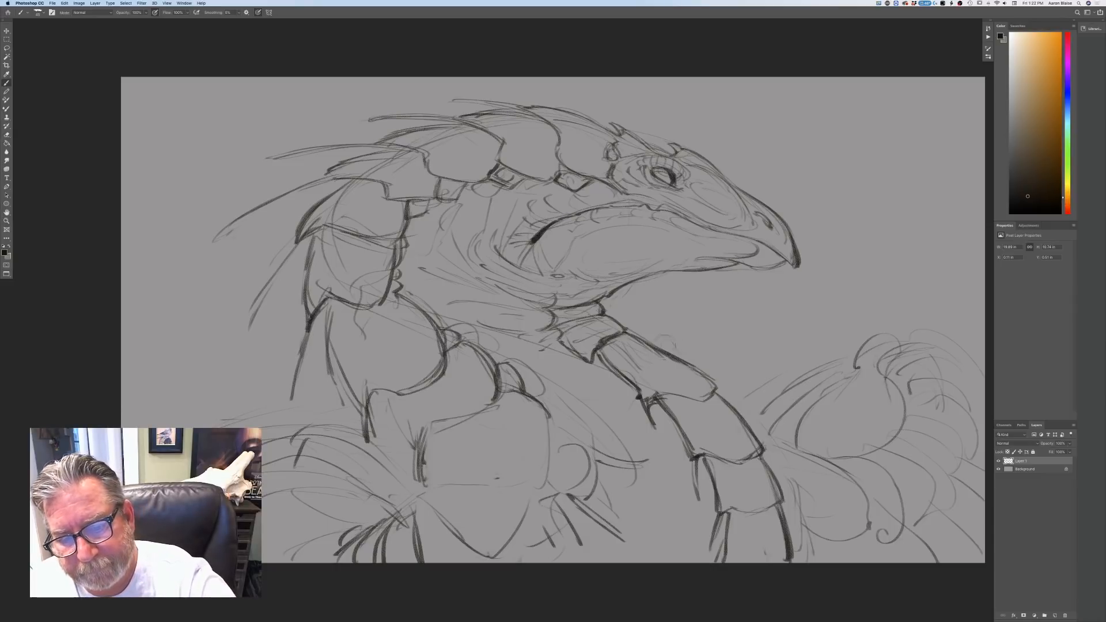
- Redraw the long upper throat plate as two shorter overlapping plates with a pointed front edge
mouse_move(666, 354)
left_mouse_down()
mouse_move(628, 380)
mouse_move(686, 356)
left_mouse_up()
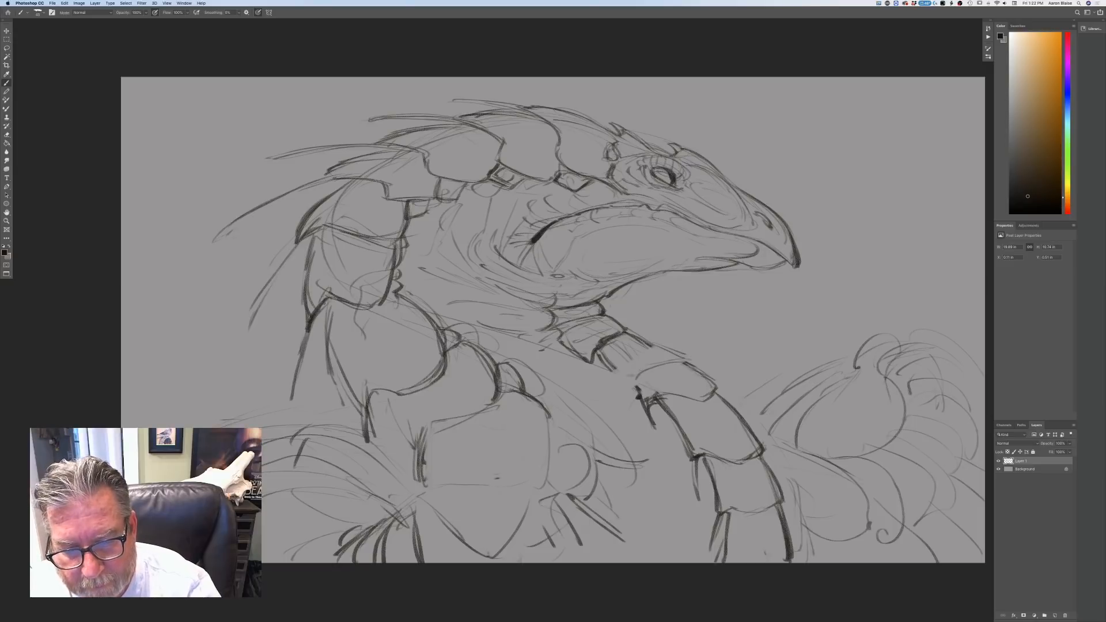
mouse_move(612, 373)
left_mouse_down()
mouse_move(626, 397)
mouse_move(704, 363)
left_mouse_up()
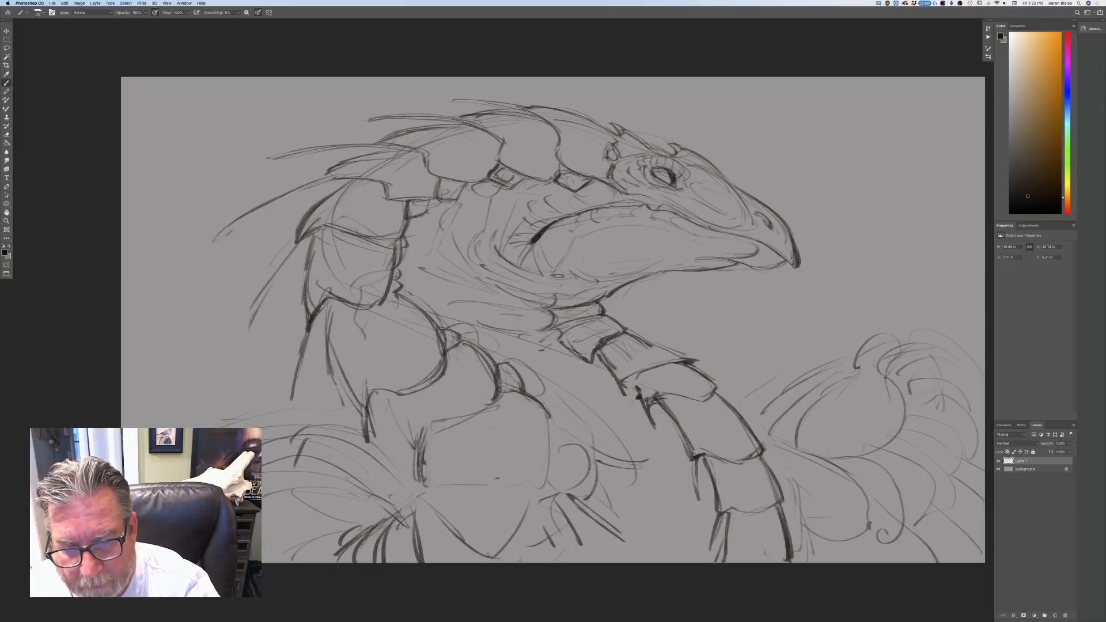
left_click_drag(623, 329, 699, 362)
left_click_drag(692, 366, 720, 386)
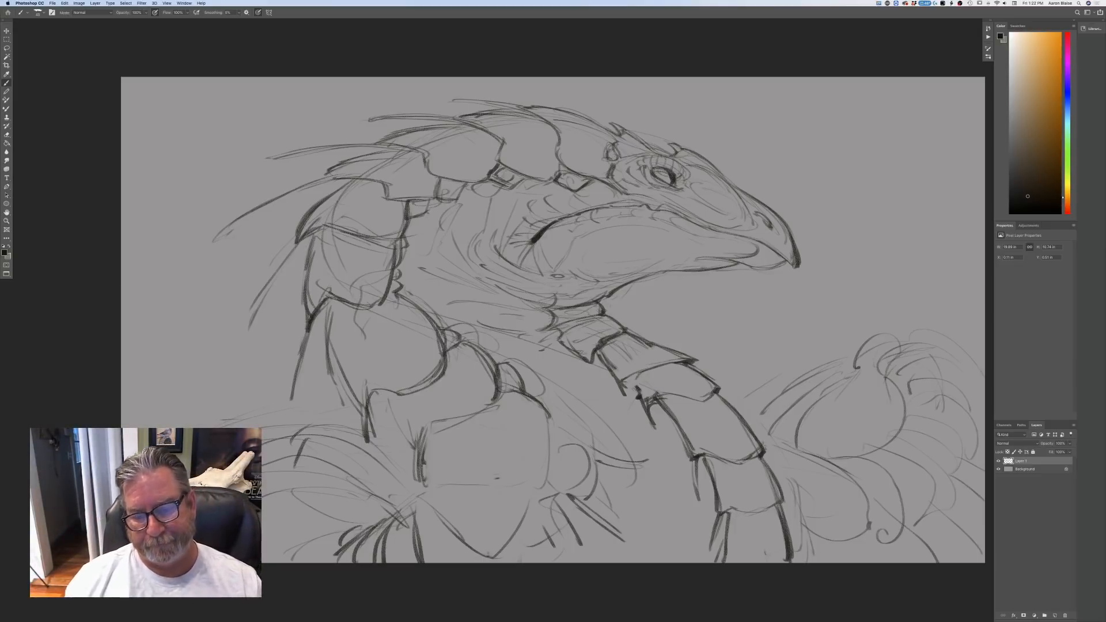
- Enlarge the whole creature sketch with Free Transform and reposition it so the head and neck fill more of the canvas
key("super+minus")
key("super+minus")
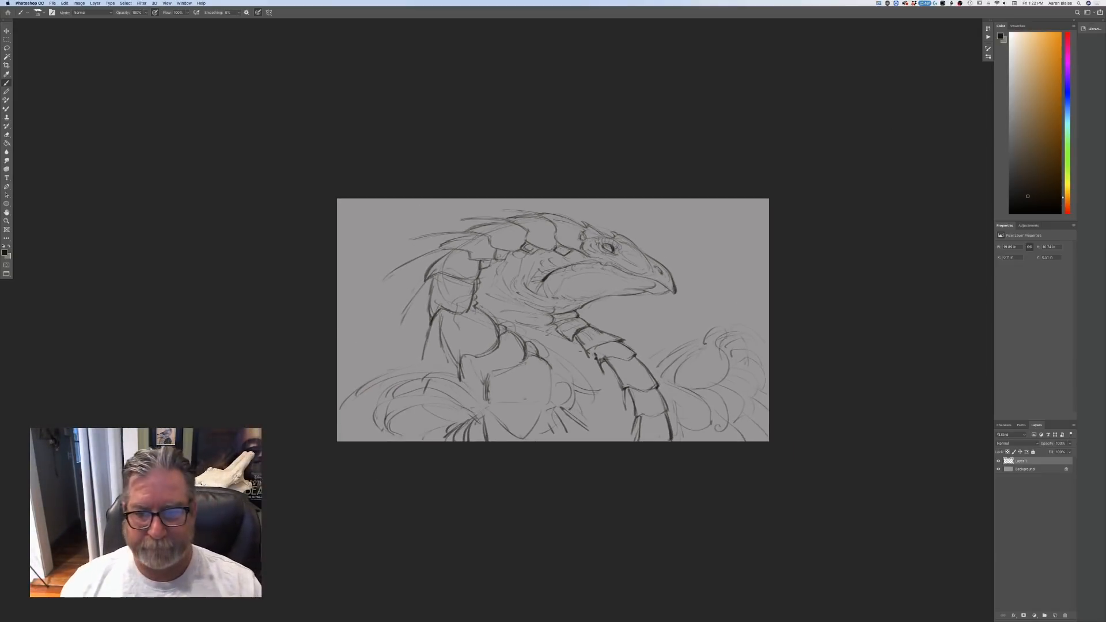
left_click(64, 3)
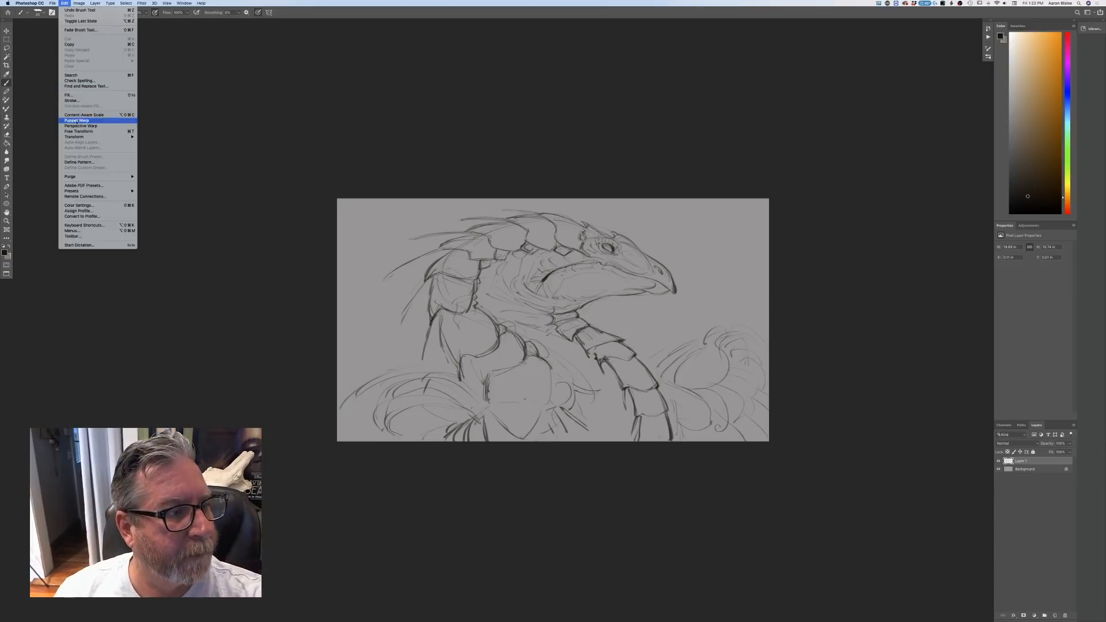
left_click(78, 131)
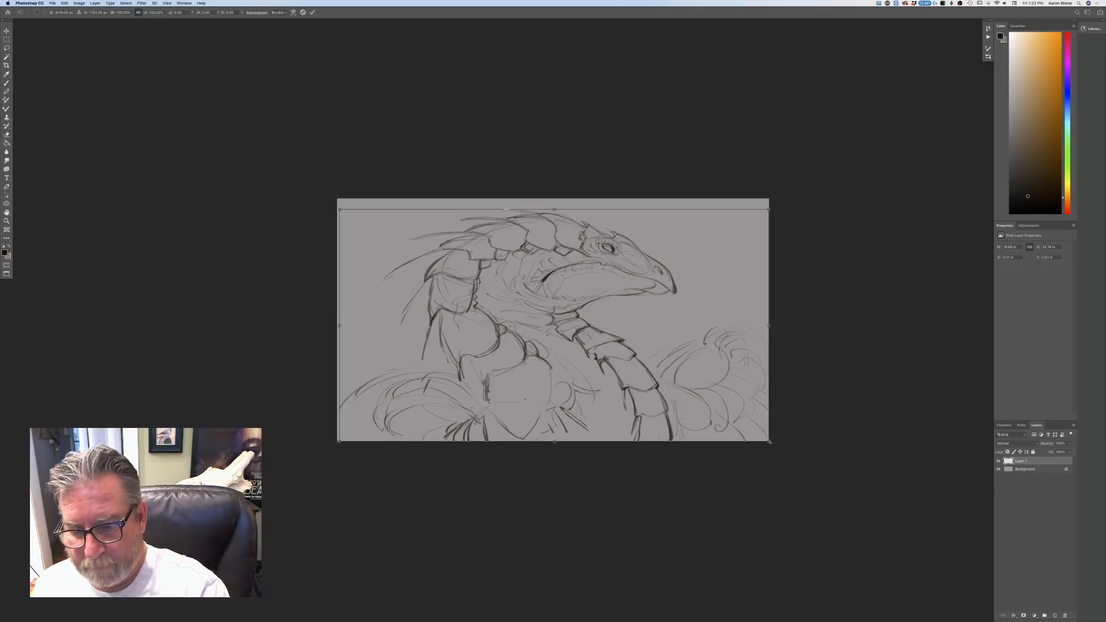
left_click_drag(767, 450, 831, 476)
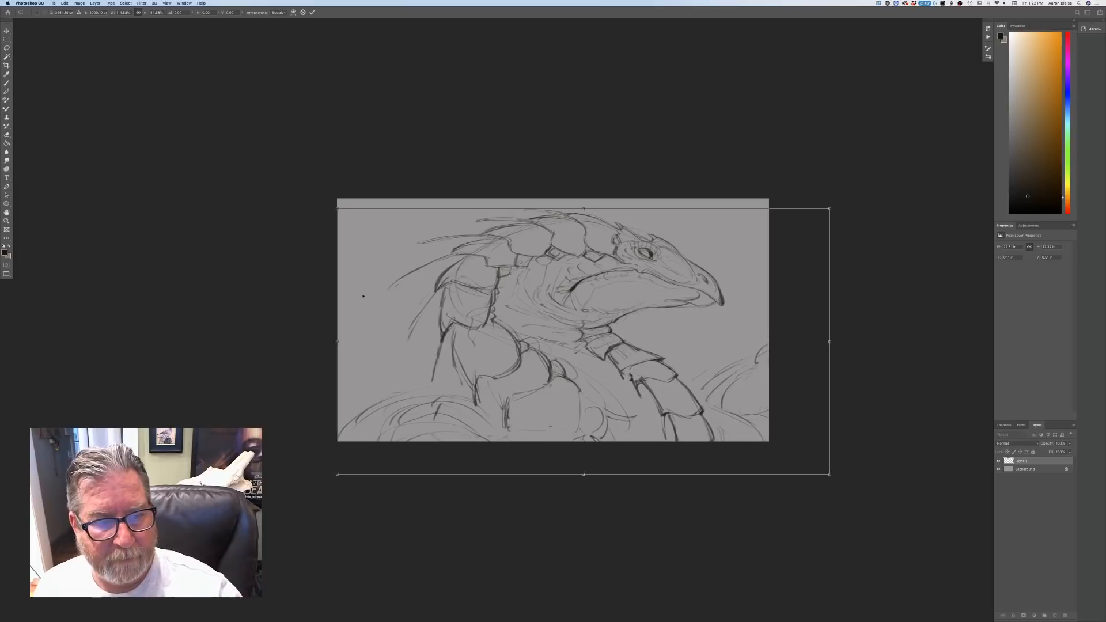
left_click_drag(366, 298, 352, 292)
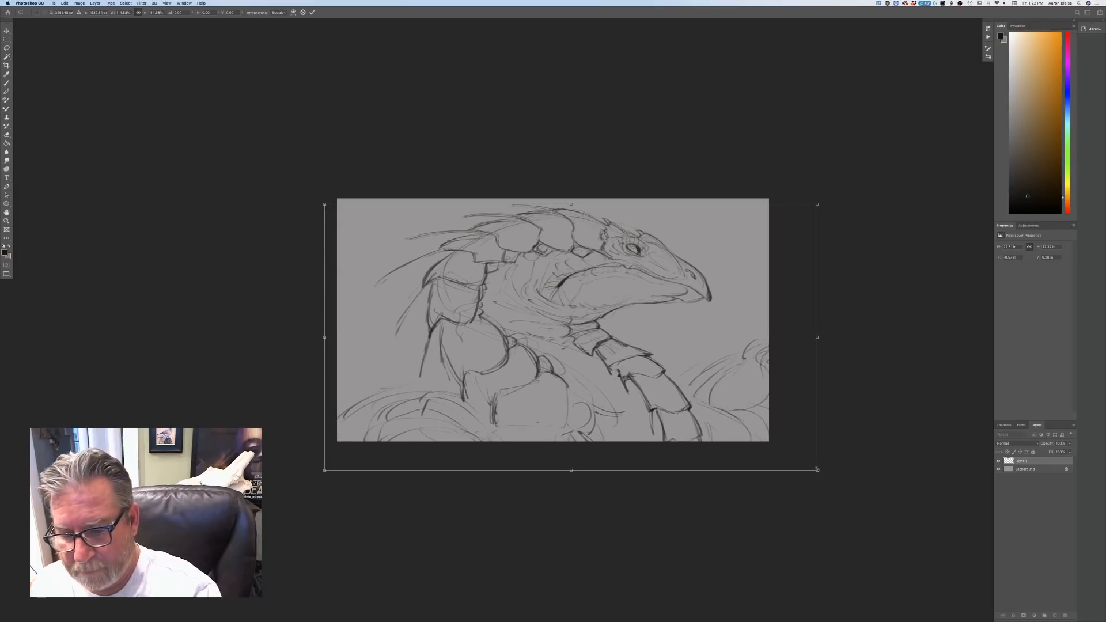
left_click_drag(818, 469, 854, 487)
left_click_drag(493, 464, 445, 461)
key("Return")
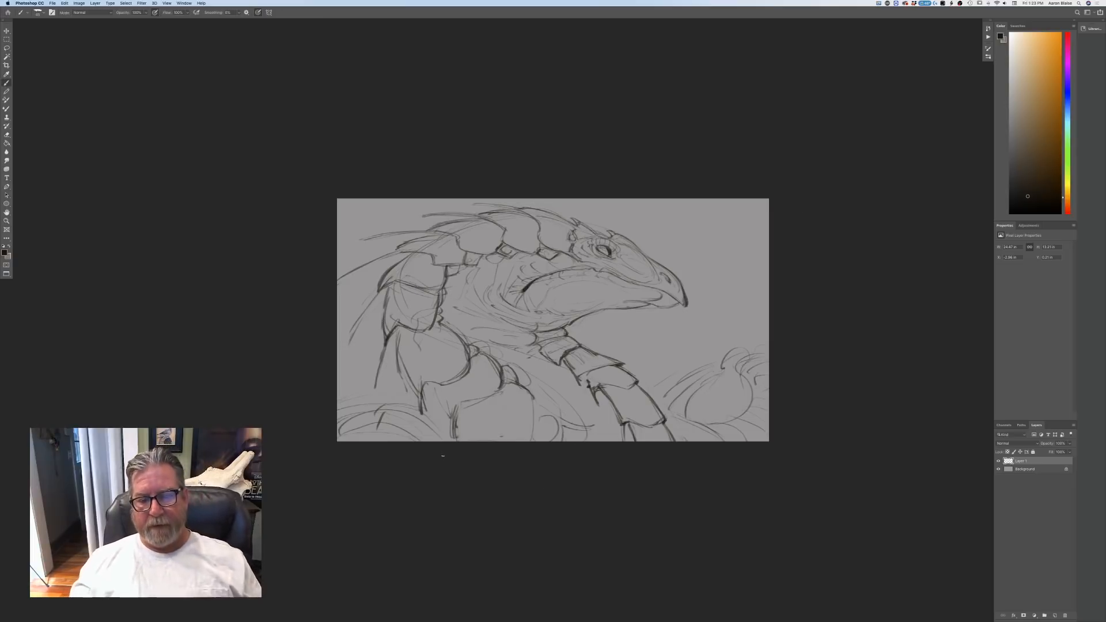
- Add small pointed notches and nubs along the lower edges of the head and back-of-neck plates
key("ctrl+plus")
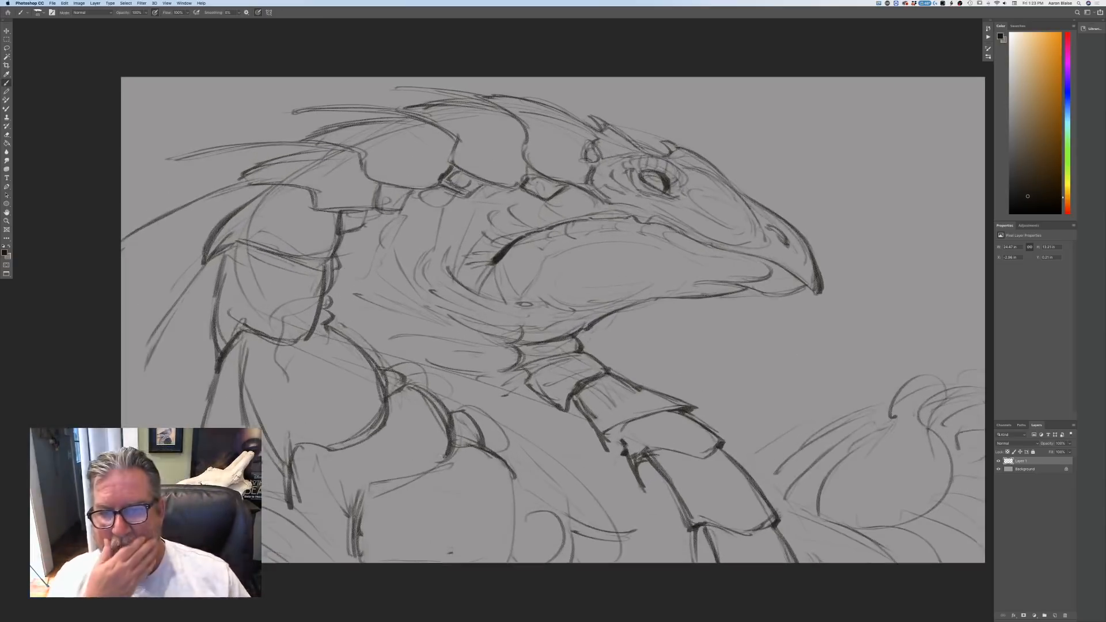
key("ctrl+minus")
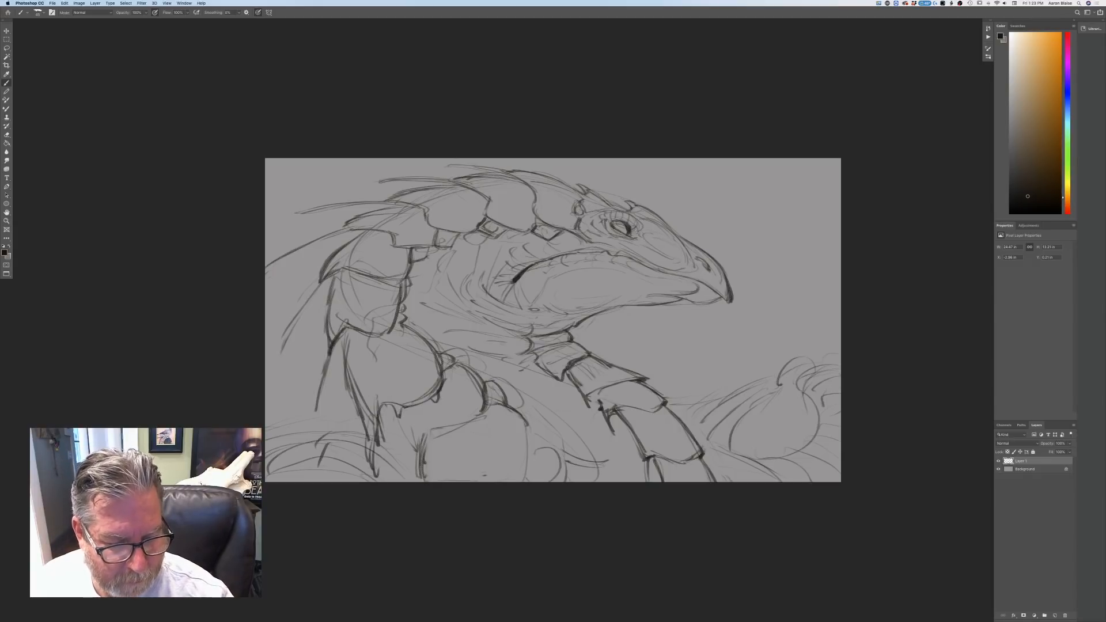
mouse_move(378, 337)
left_mouse_down()
mouse_move(386, 343)
mouse_move(356, 336)
mouse_move(395, 321)
left_mouse_up()
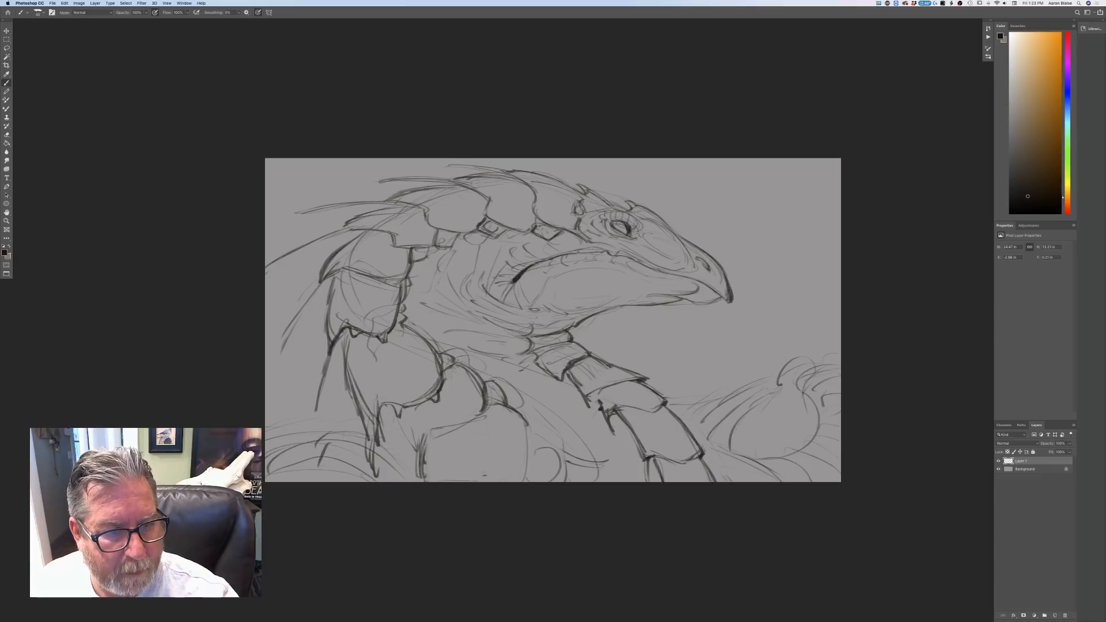
left_click_drag(398, 282, 331, 275)
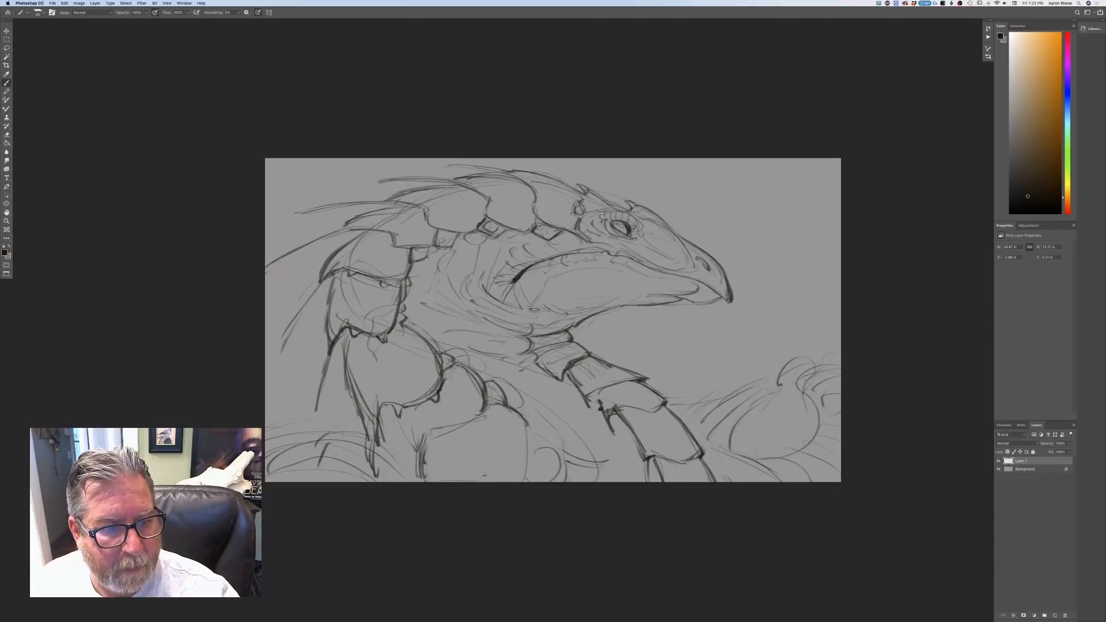
left_click_drag(406, 247, 386, 254)
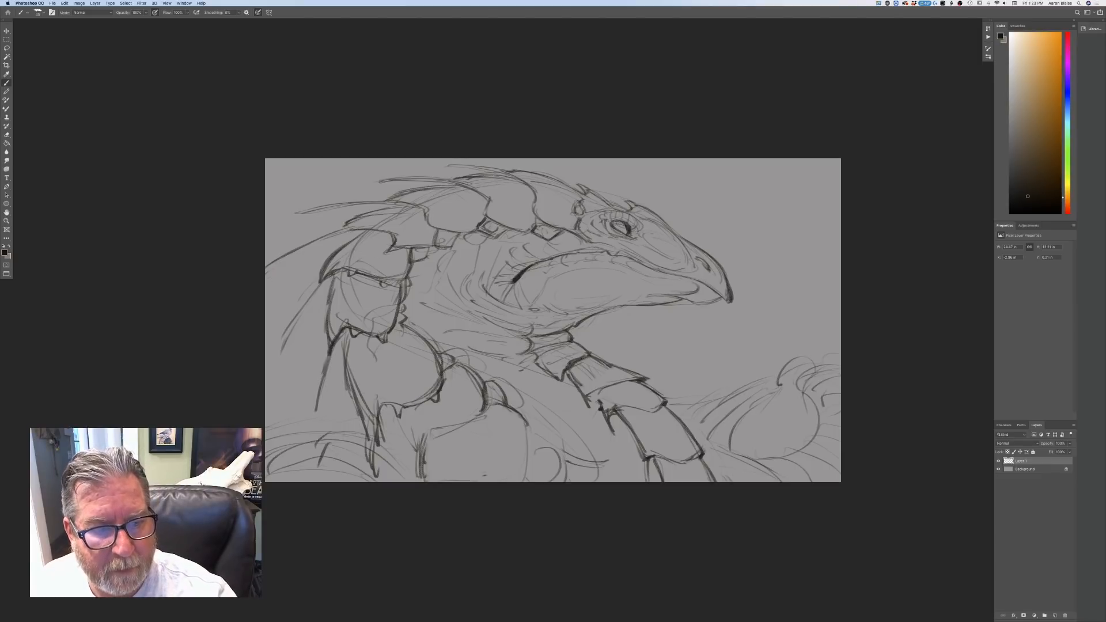
mouse_move(427, 216)
left_mouse_down()
mouse_move(422, 229)
mouse_move(443, 230)
mouse_move(471, 216)
left_mouse_up()
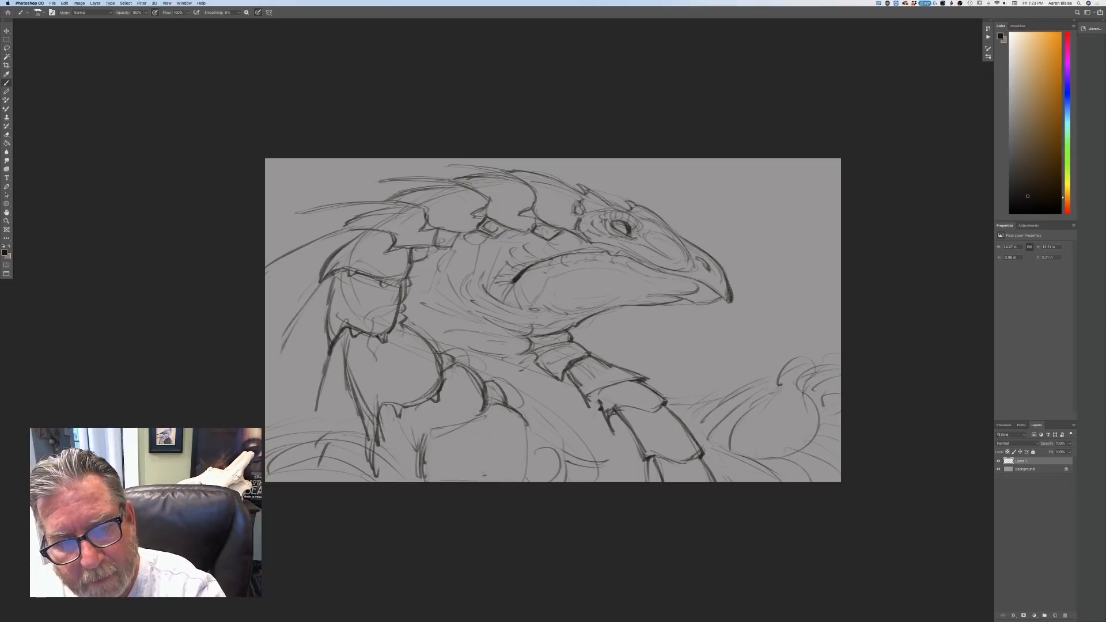
- Darken the upper beak's mouth line and the eye's rim, and add wrinkles and contour strokes from the eye toward the beak
left_click_drag(621, 254, 705, 284)
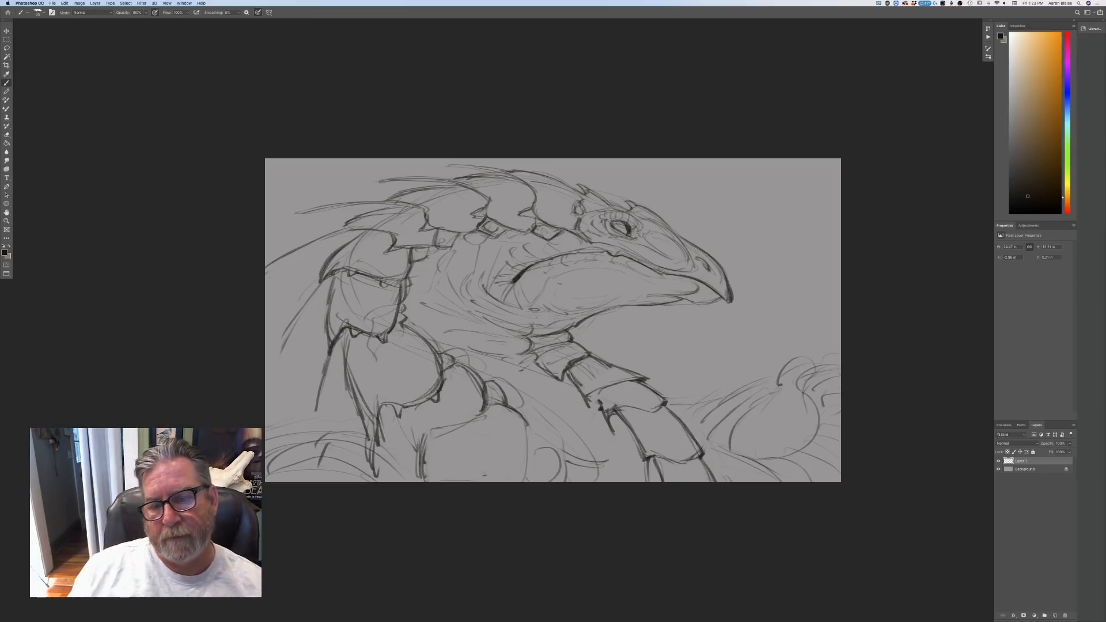
key("super+equal")
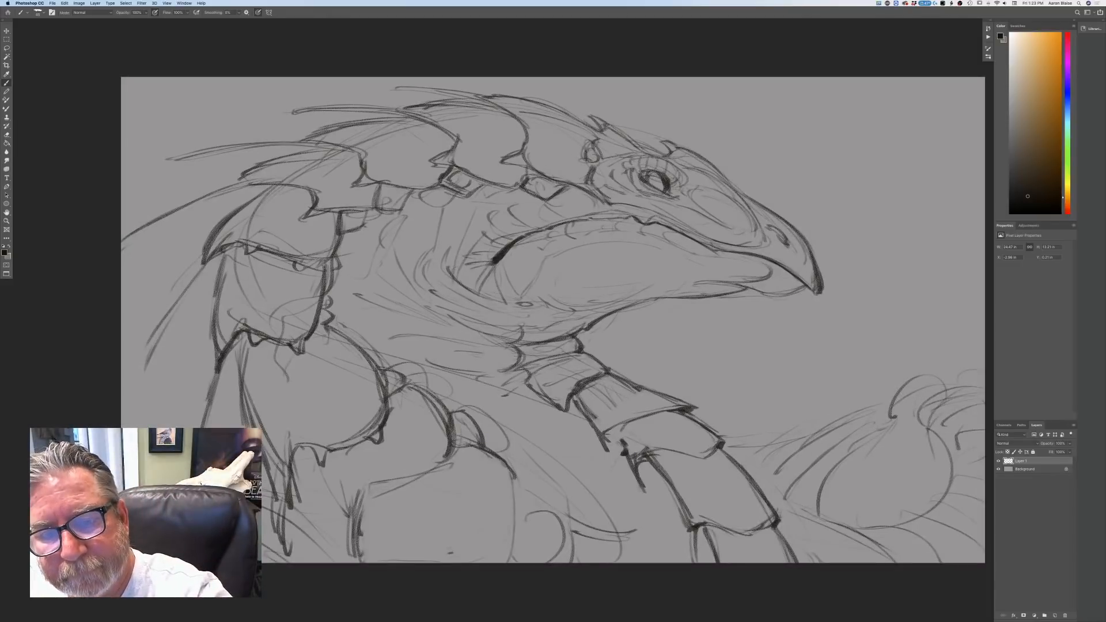
mouse_move(646, 173)
left_mouse_down()
mouse_move(652, 184)
mouse_move(644, 177)
left_mouse_up()
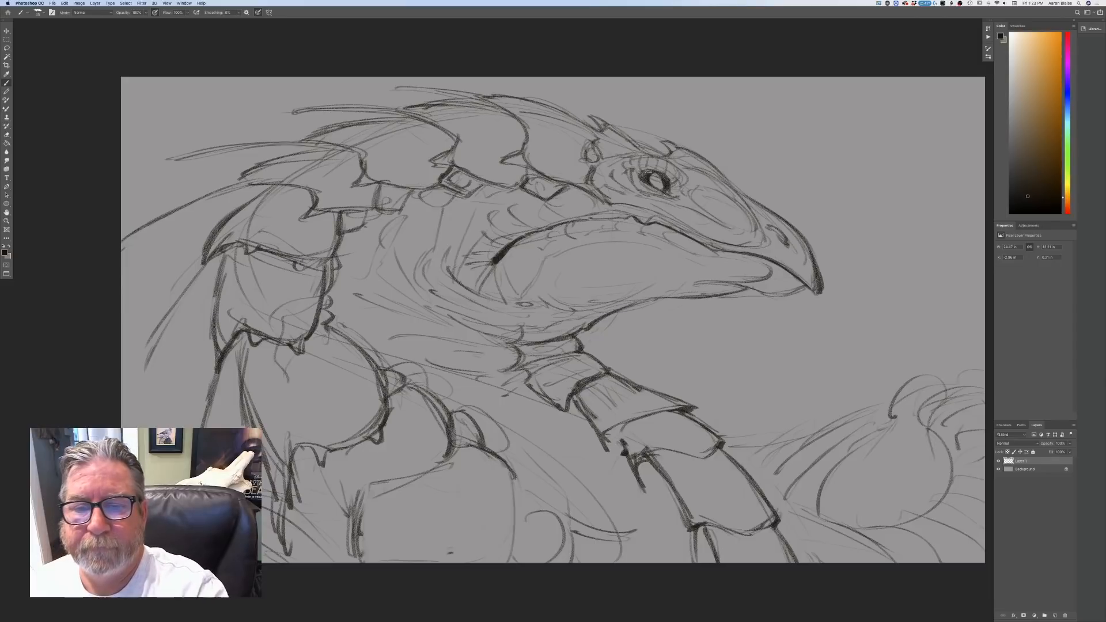
mouse_move(653, 173)
left_mouse_down()
mouse_move(684, 184)
mouse_move(682, 194)
mouse_move(691, 181)
left_mouse_up()
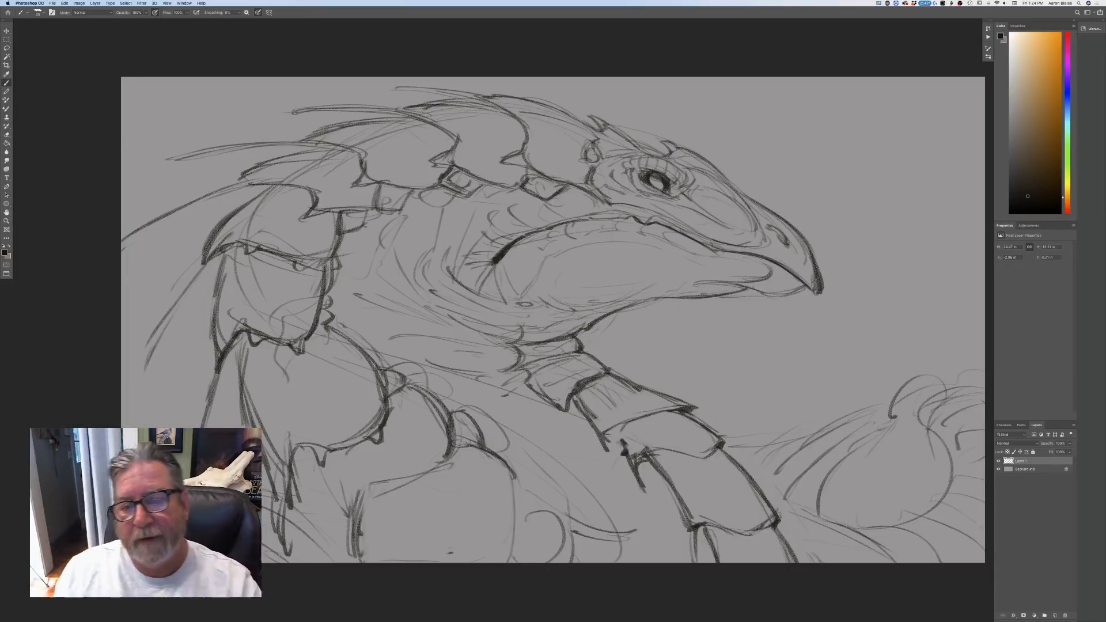
left_click_drag(691, 171, 743, 207)
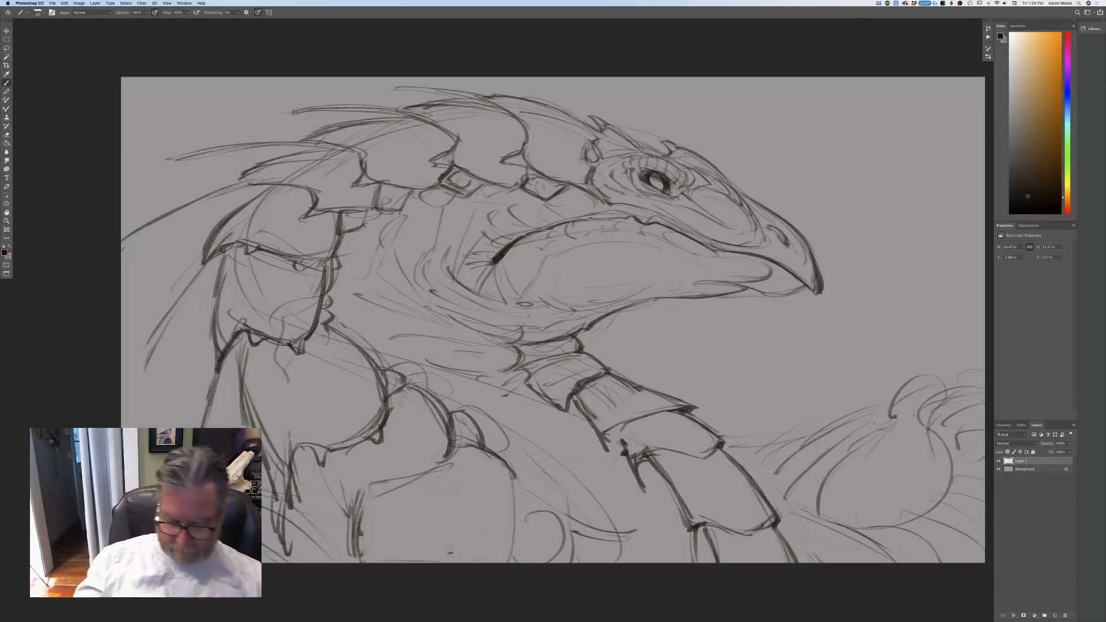
key("super+minus")
key("super+minus")
key("super+minus")
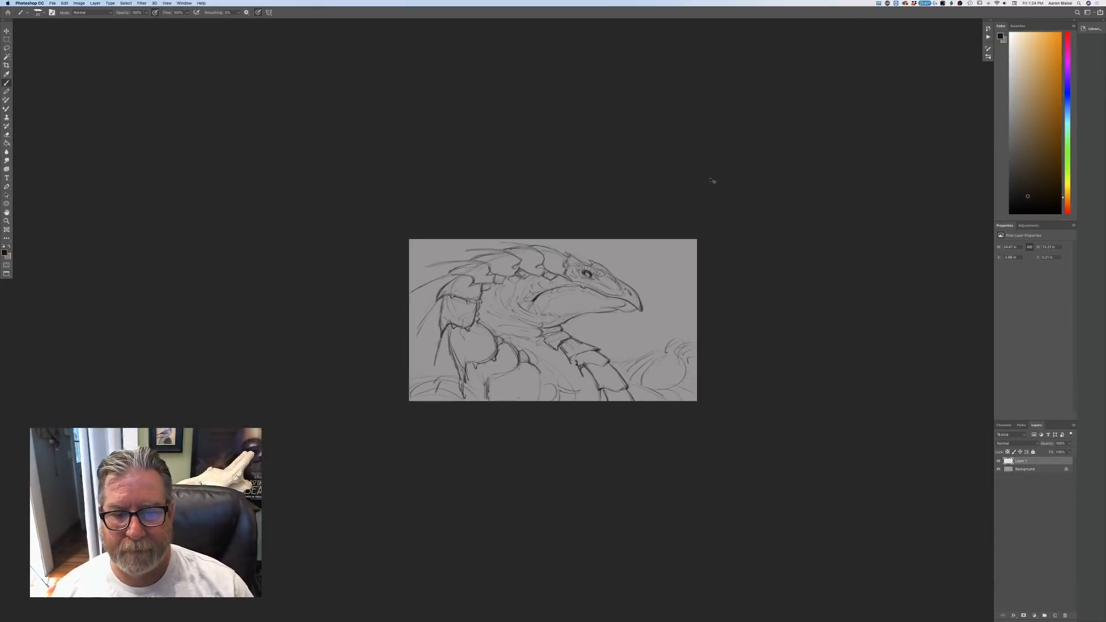
key("super+plus")
key("super+plus")
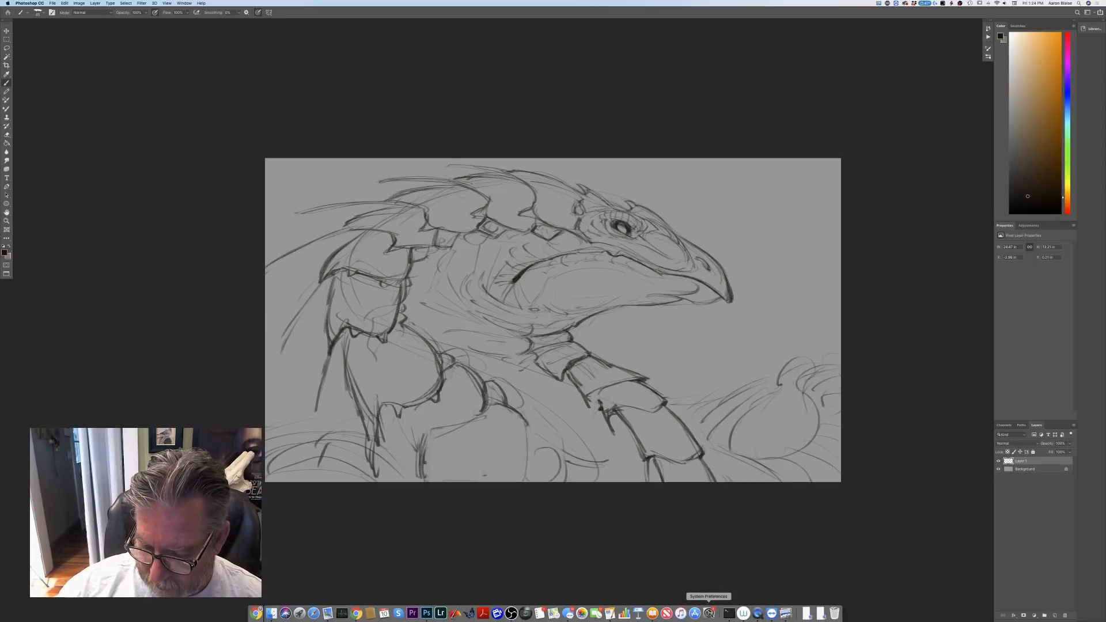
- Switch to System Preferences and toggle Mirror Displays in the arrangement settings for the displays
left_click(710, 613)
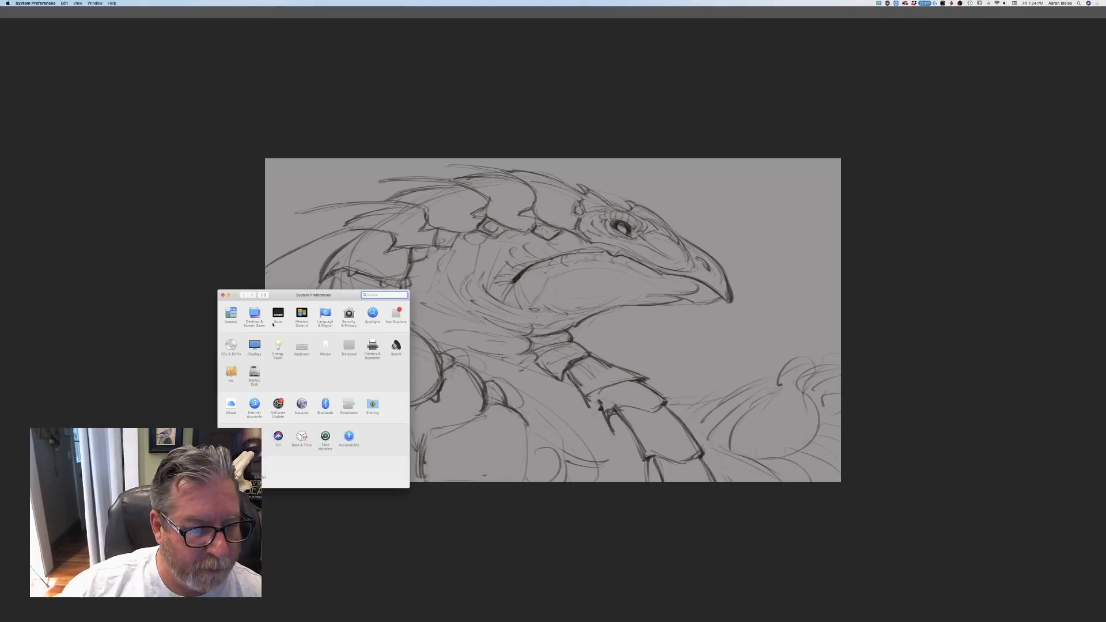
left_click(255, 346)
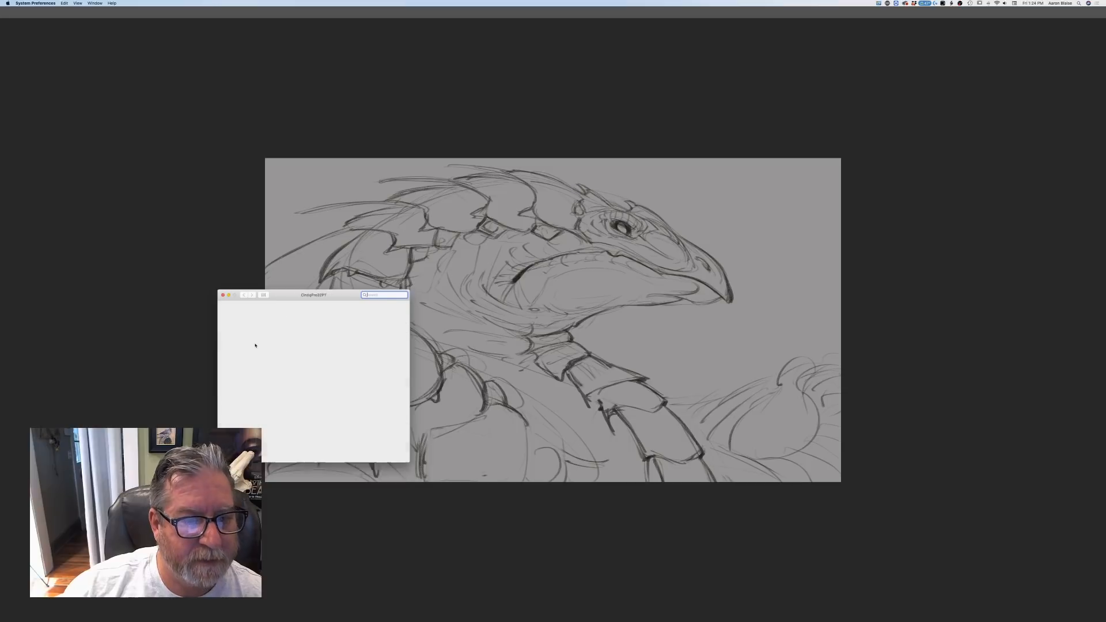
left_click_drag(330, 294, 456, 246)
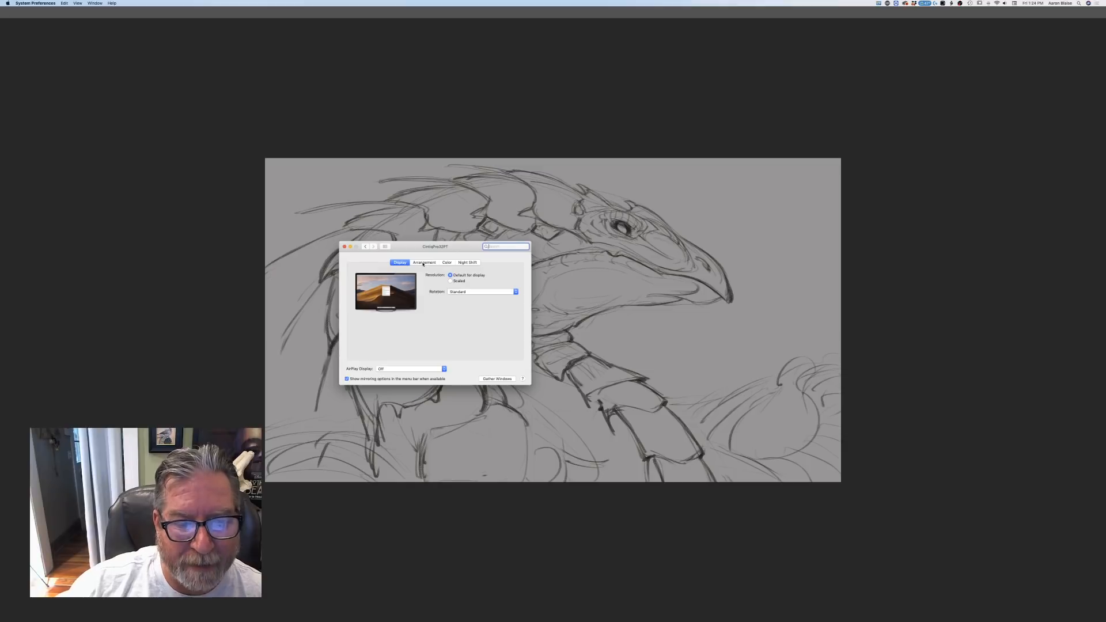
left_click(424, 263)
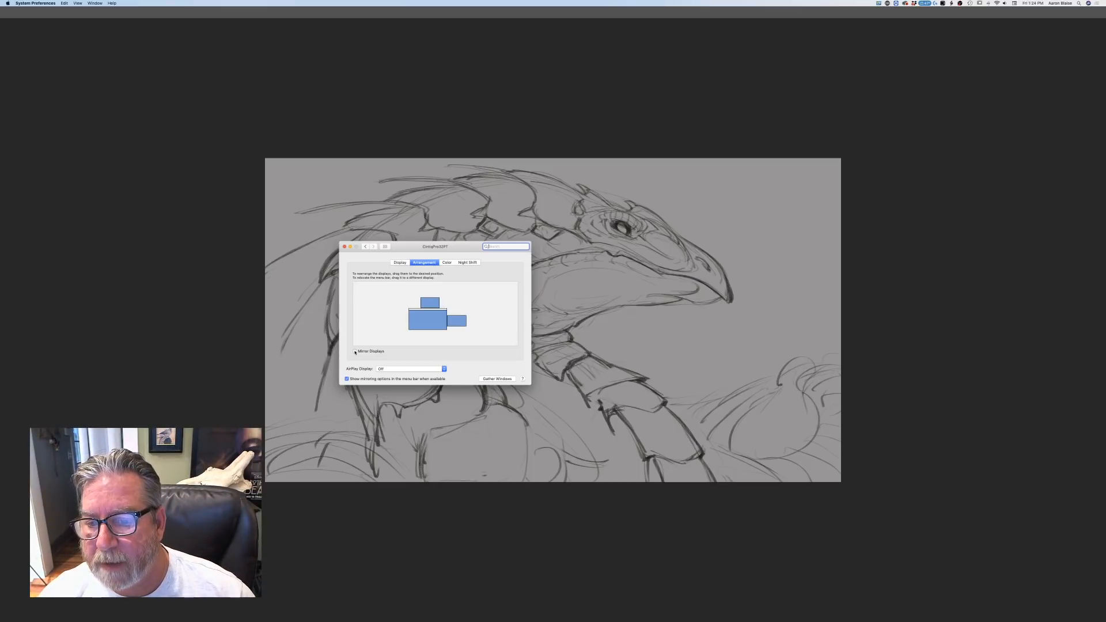
left_click(355, 353)
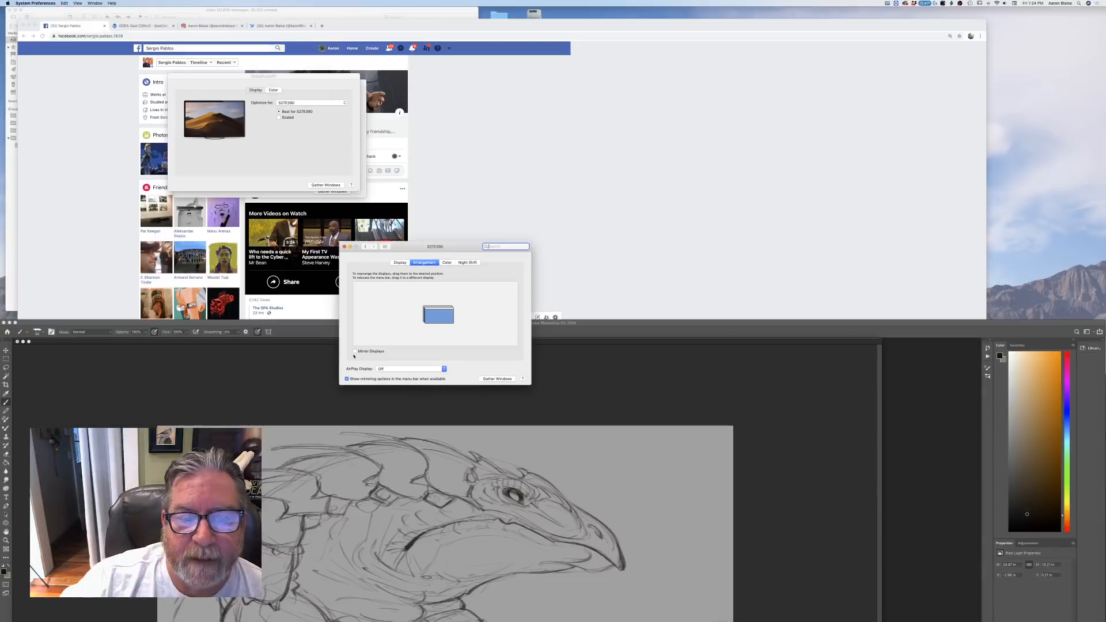
- Switch back to Photoshop, move its application window up to the screen's top edge and centre the floating document window inside it
left_click(571, 326)
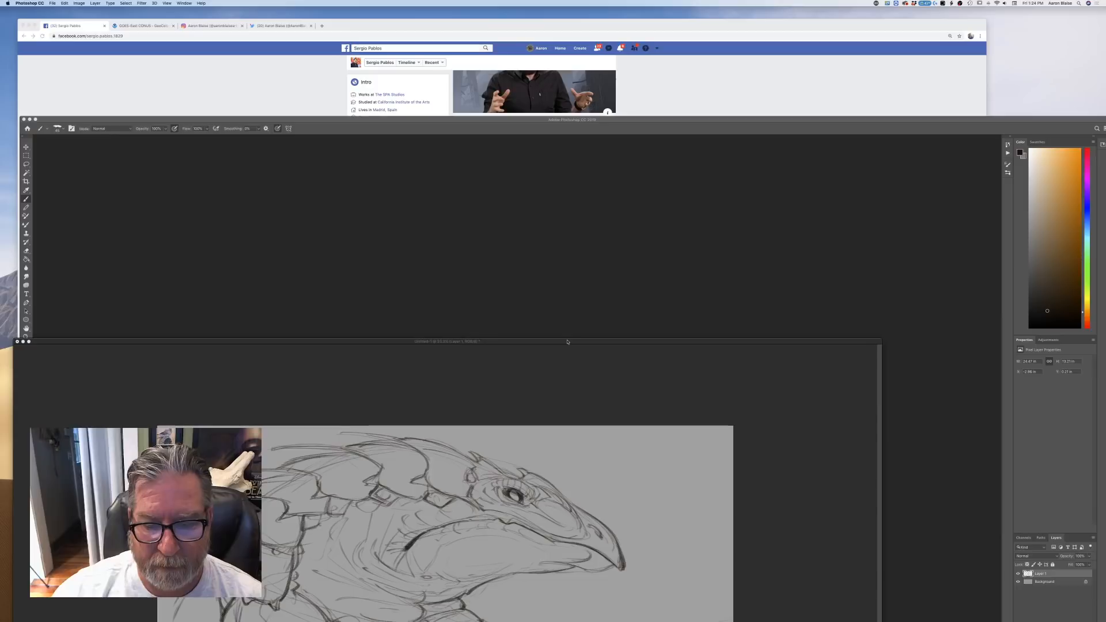
left_click_drag(561, 344, 645, 186)
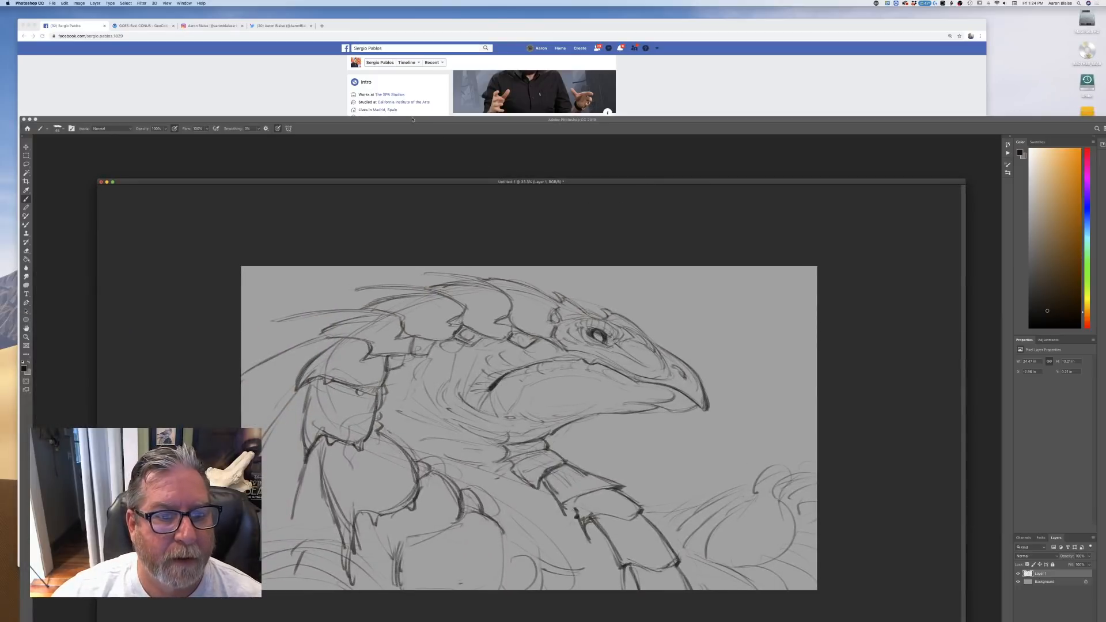
left_click_drag(412, 119, 390, 9)
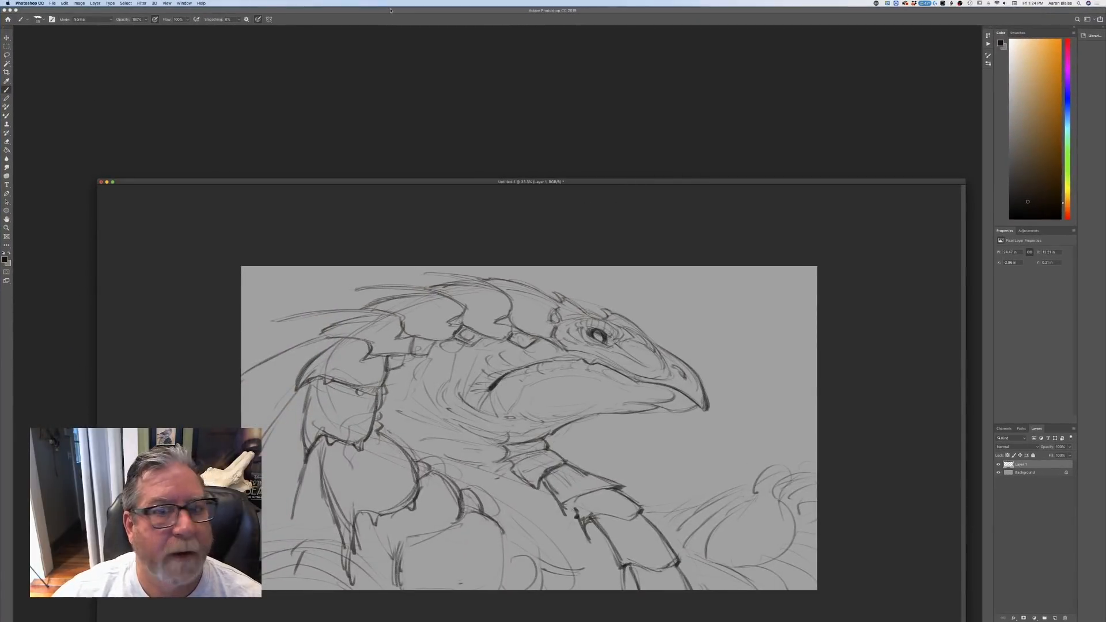
left_click_drag(606, 182, 614, 86)
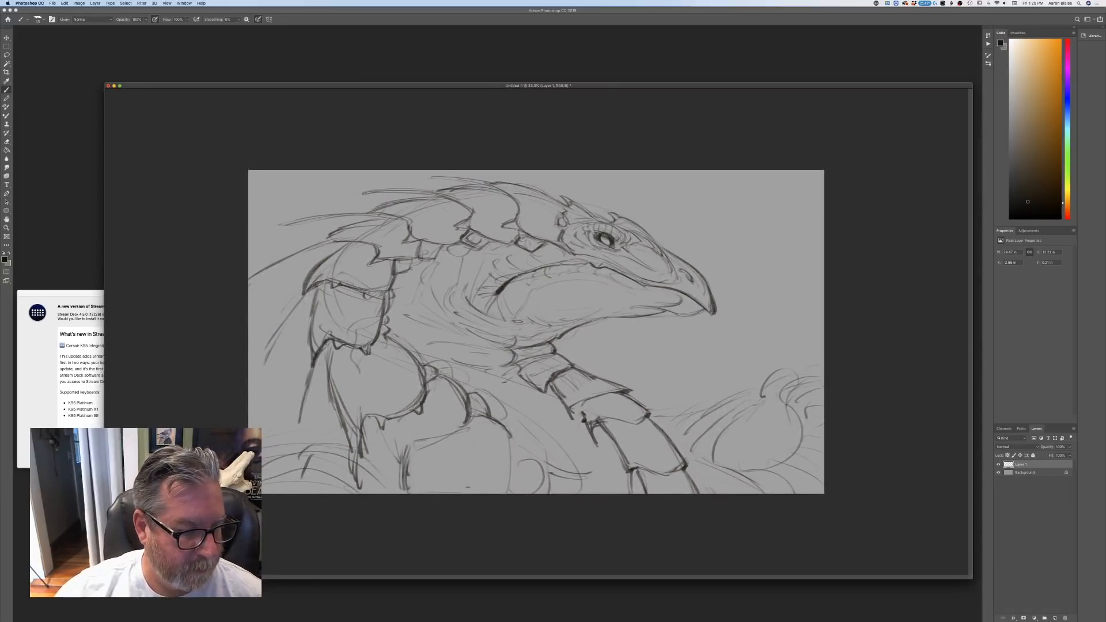
- Dismiss the Stream Deck update notice and return the creature document to the full-screen view
left_click(70, 449)
left_click(77, 459)
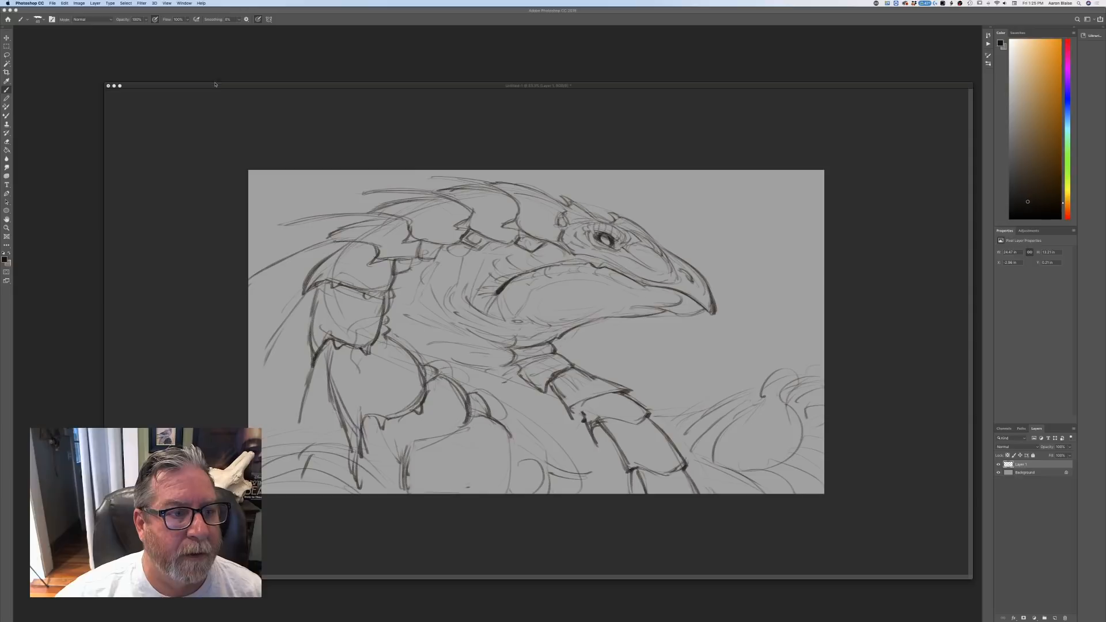
left_click(215, 85)
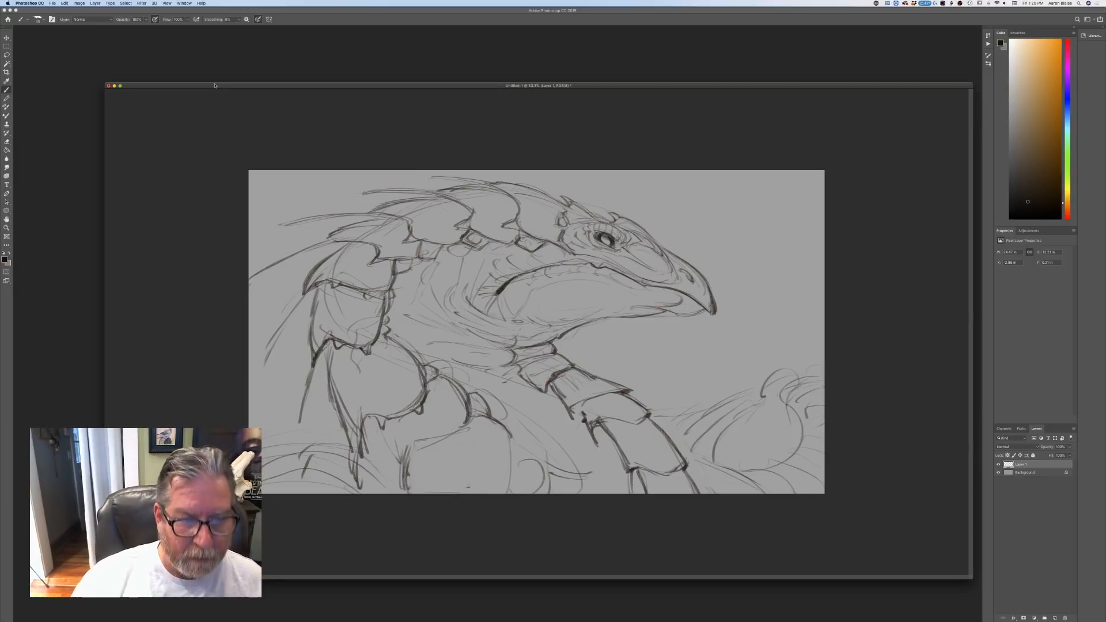
key("f")
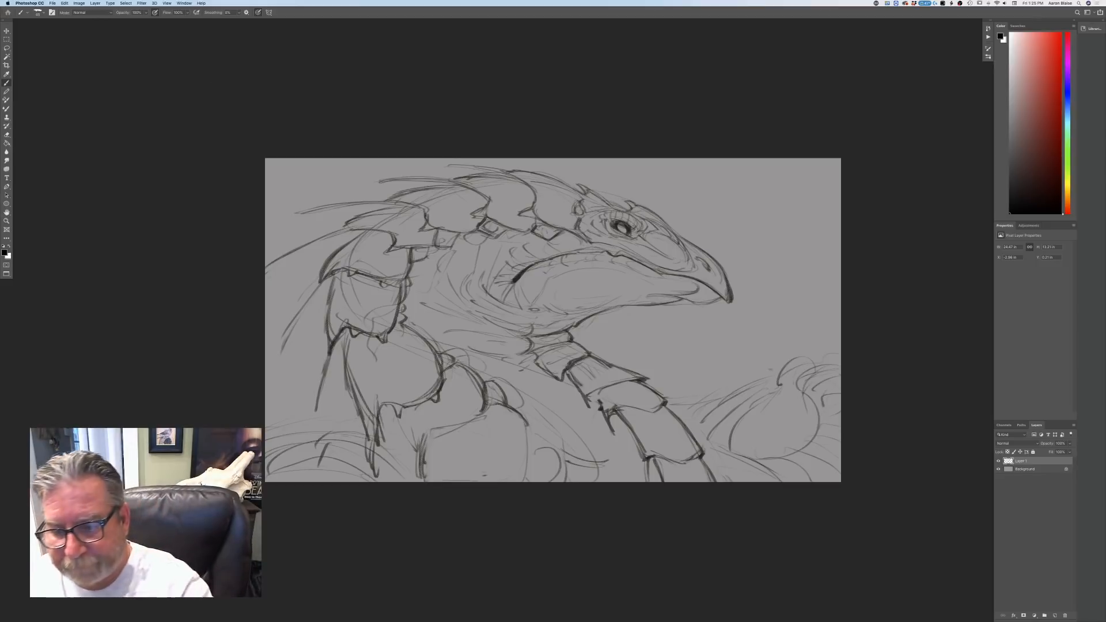
- Add contour strokes to the rounded body form behind the throat and create a new layer directly above the Background layer
mouse_move(760, 392)
left_mouse_down()
mouse_move(714, 424)
mouse_move(752, 458)
left_mouse_up()
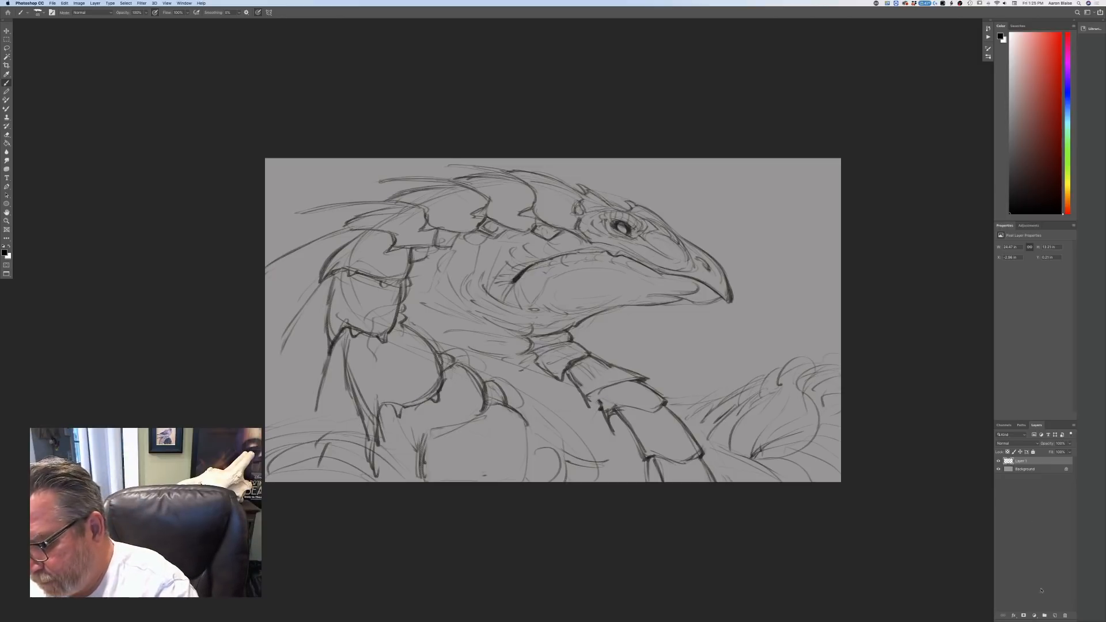
left_click(1023, 471)
left_click(1055, 616)
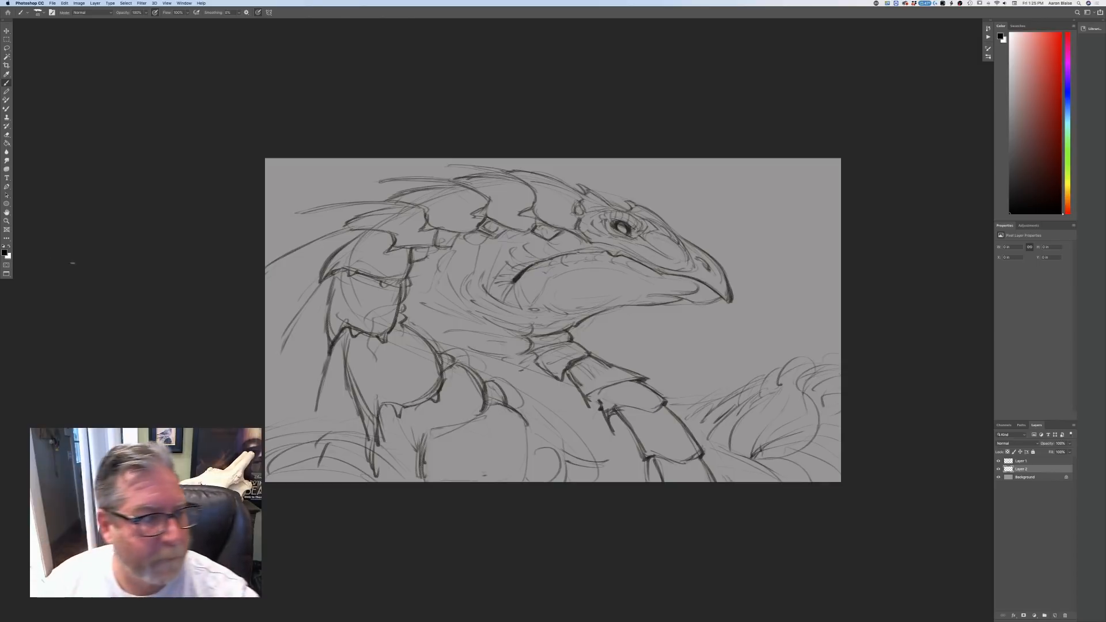
- Set the foreground colour to a pale, slightly greyish light blue
left_click(4, 253)
left_click(146, 195)
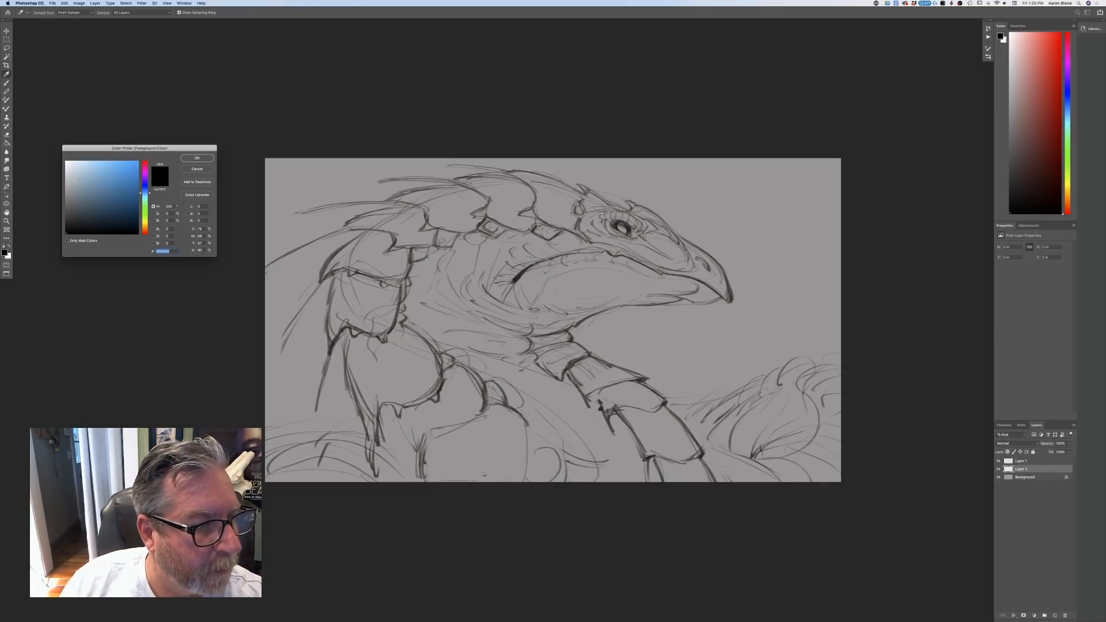
left_click(78, 181)
left_click(79, 174)
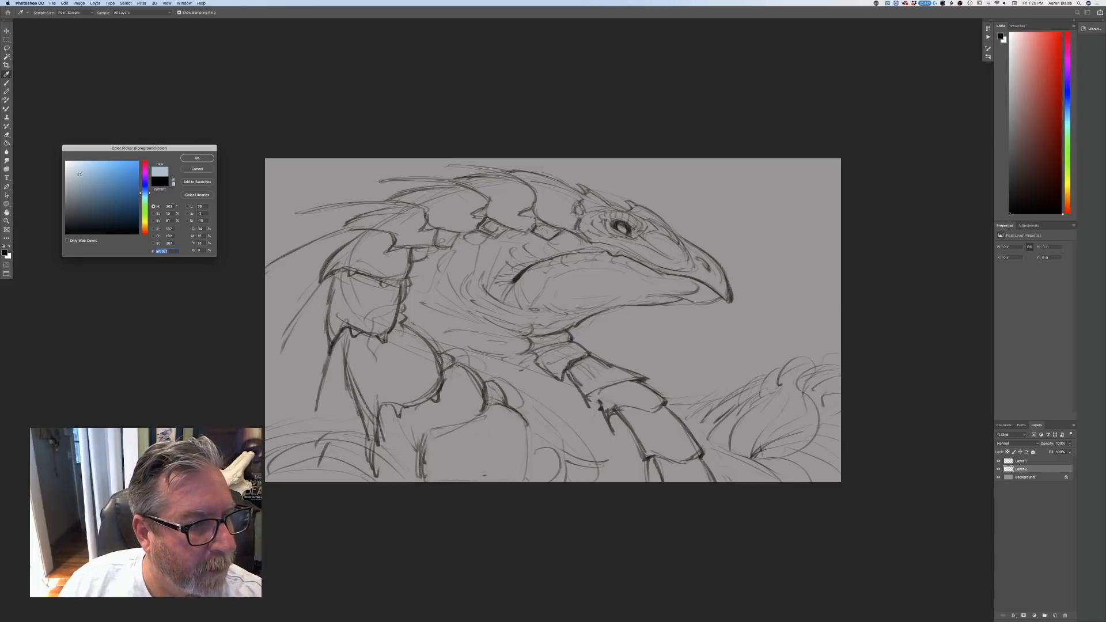
left_click(146, 194)
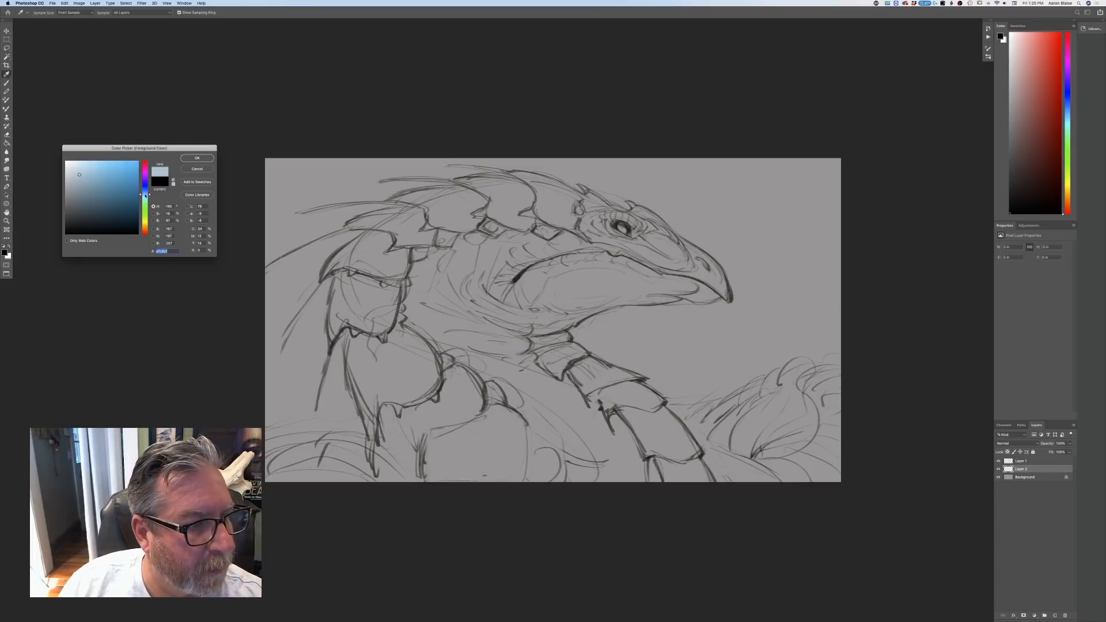
left_click(196, 159)
- Choose the textured brush preset listed beside the Pastel brush and enlarge it considerably for blocking in colour
right_click(28, 36)
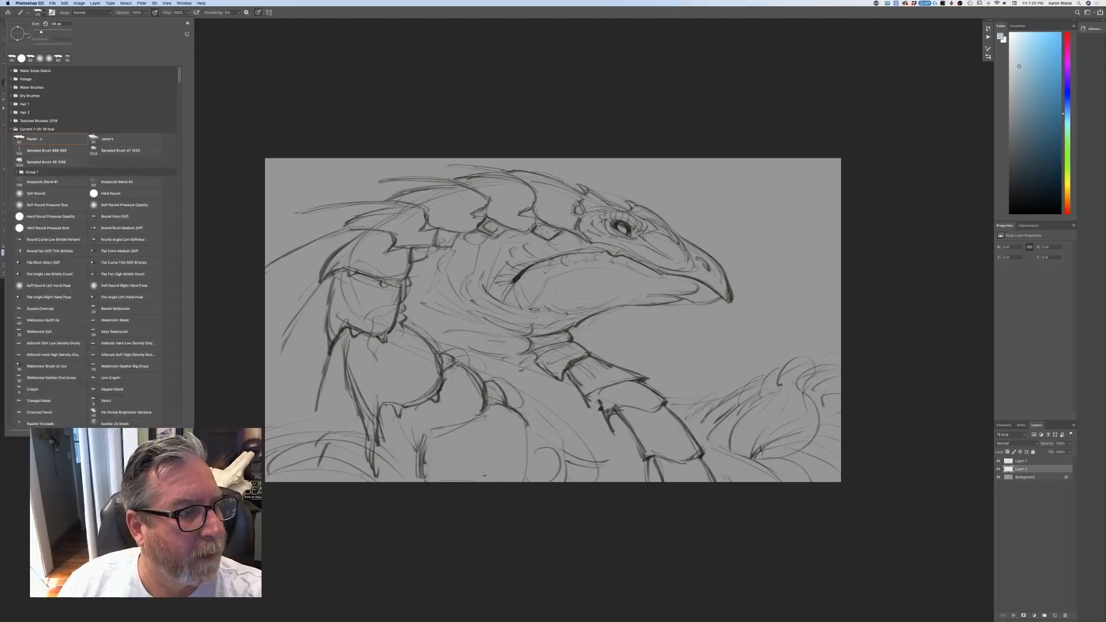
left_click(100, 140)
left_click(426, 351)
key("bracketright")
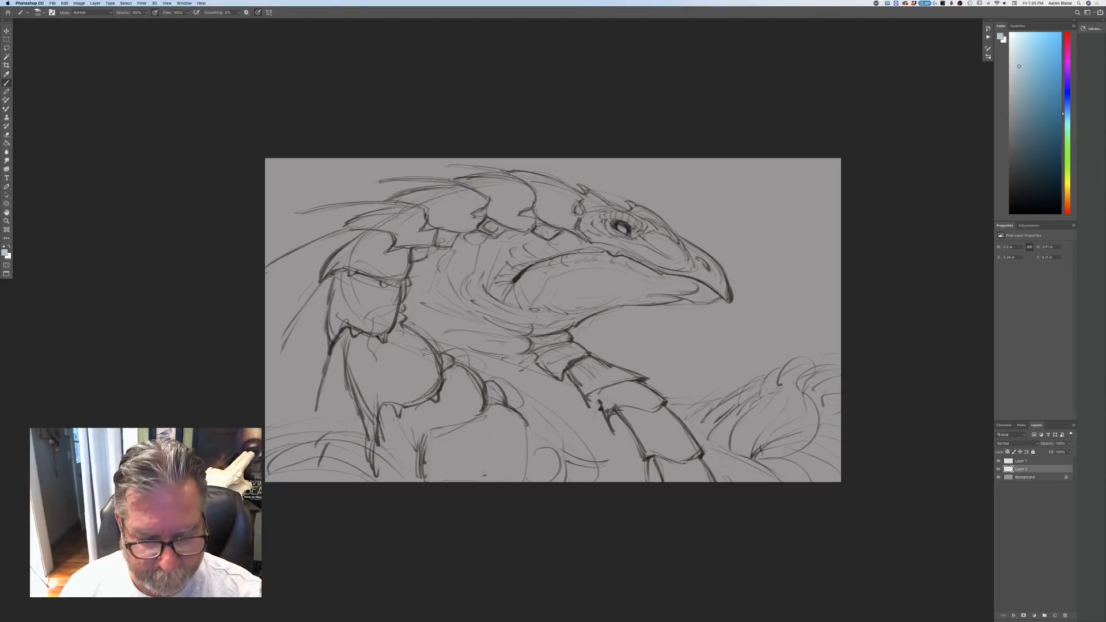
key("bracketright")
key("bracketright")
key("bracketright")
key("bracketright")
key("bracketright")
- Toggle pen-pressure size control and block in the creature's neck and chest with flat pale blue beneath the line art
left_click(258, 12)
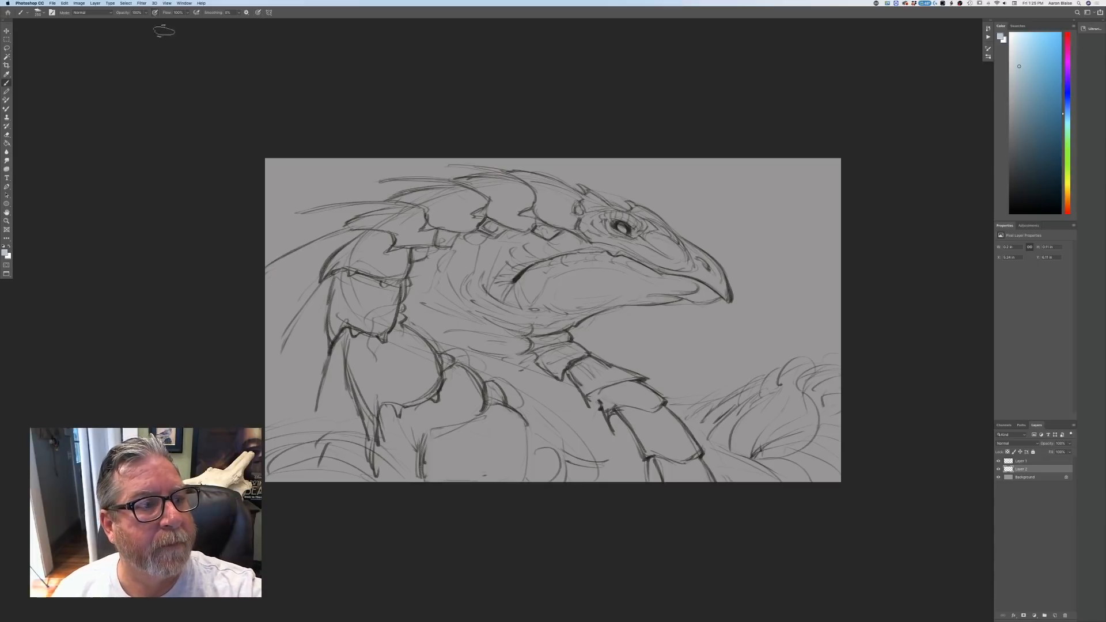
mouse_move(461, 259)
left_mouse_down()
mouse_move(461, 351)
mouse_move(444, 277)
mouse_move(454, 268)
mouse_move(400, 334)
mouse_move(380, 291)
mouse_move(366, 288)
mouse_move(389, 358)
mouse_move(375, 285)
mouse_move(415, 452)
mouse_move(407, 380)
mouse_move(412, 332)
mouse_move(429, 317)
mouse_move(582, 435)
mouse_move(608, 424)
mouse_move(573, 352)
mouse_move(590, 400)
left_mouse_up()
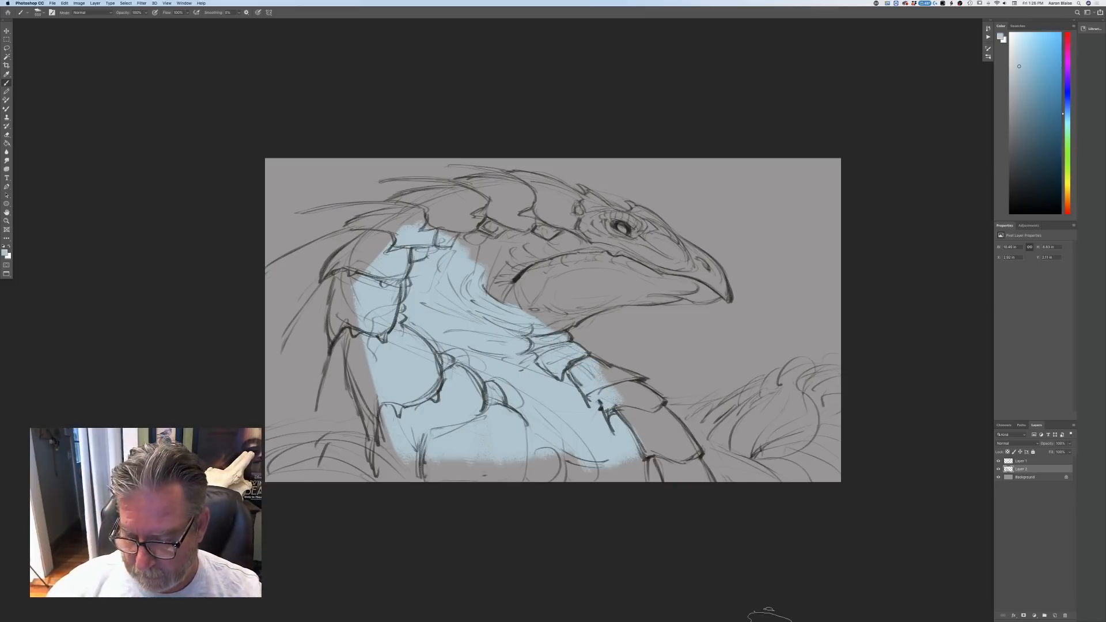
- Switch to System Preferences, close its open display settings window and return to the painting
mouse_move(773, 612)
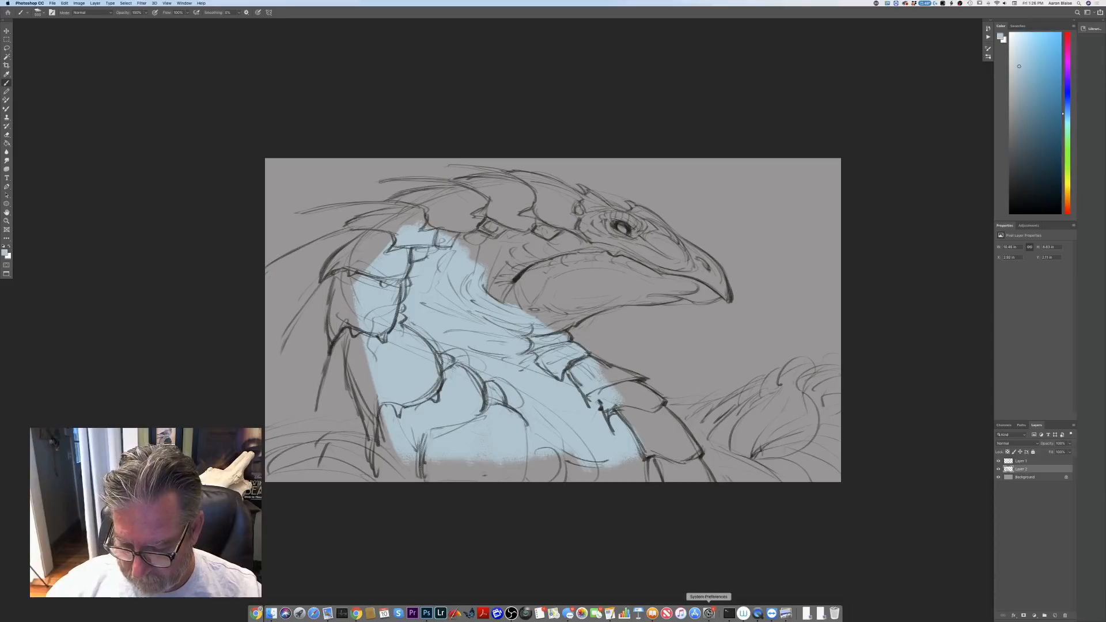
left_click(709, 613)
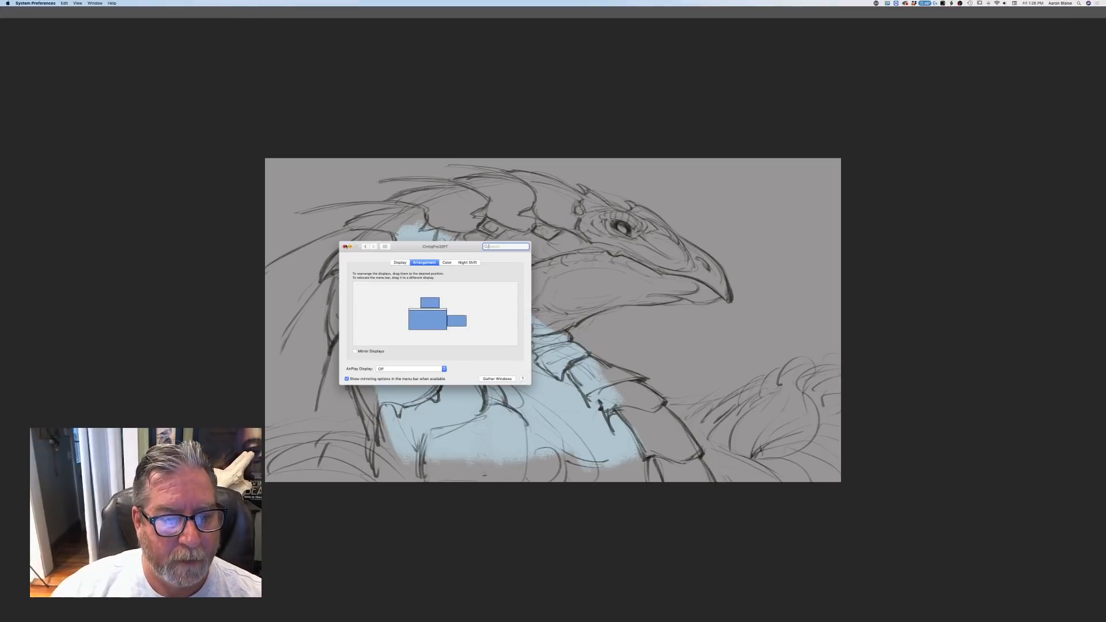
left_click(345, 247)
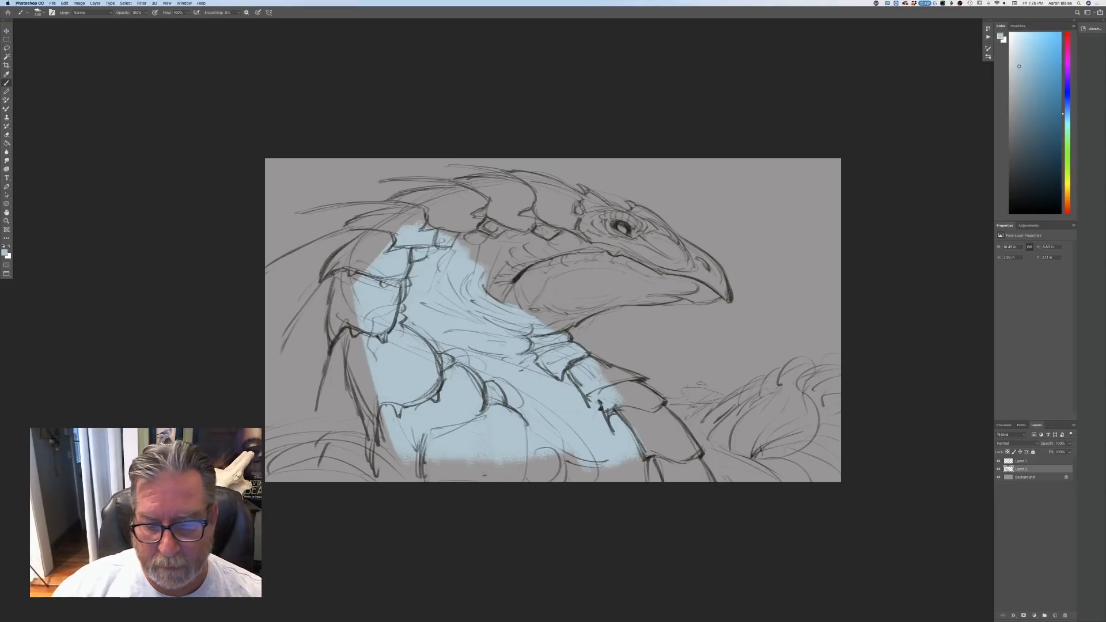
- Extend the flat pale blue over the throat plates and lower chest down to the canvas's bottom edge
left_click(685, 376)
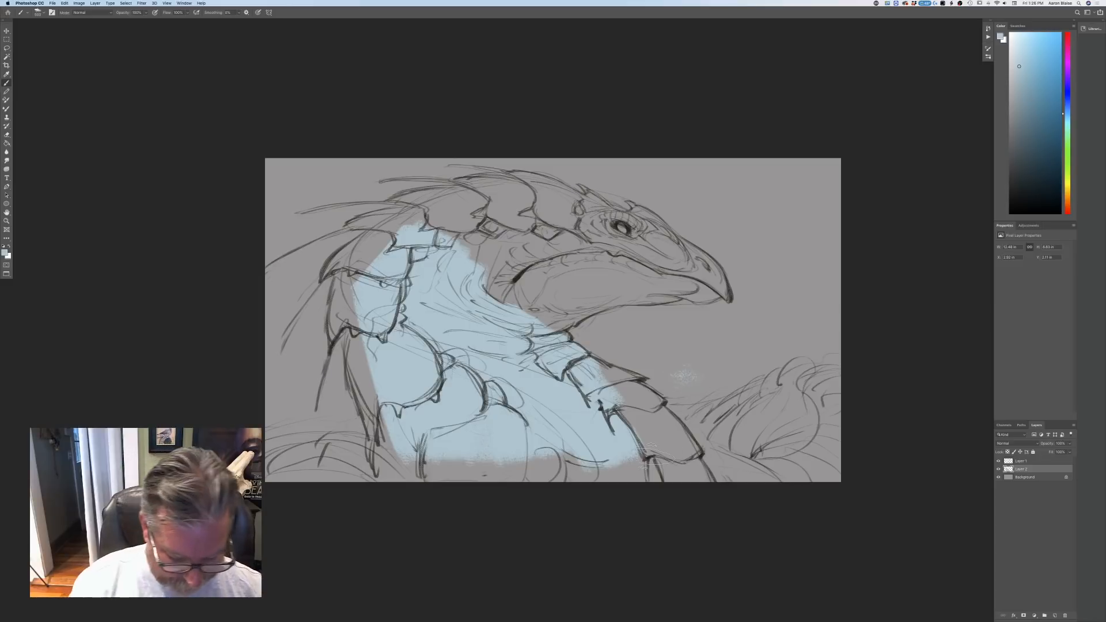
key("super+z")
mouse_move(611, 401)
left_mouse_down()
mouse_move(591, 370)
mouse_move(678, 444)
mouse_move(686, 469)
mouse_move(655, 444)
mouse_move(611, 469)
mouse_move(536, 446)
mouse_move(479, 466)
mouse_move(441, 464)
mouse_move(403, 444)
mouse_move(392, 415)
mouse_move(406, 450)
mouse_move(393, 472)
mouse_move(406, 455)
mouse_move(401, 465)
left_mouse_up()
key("[")
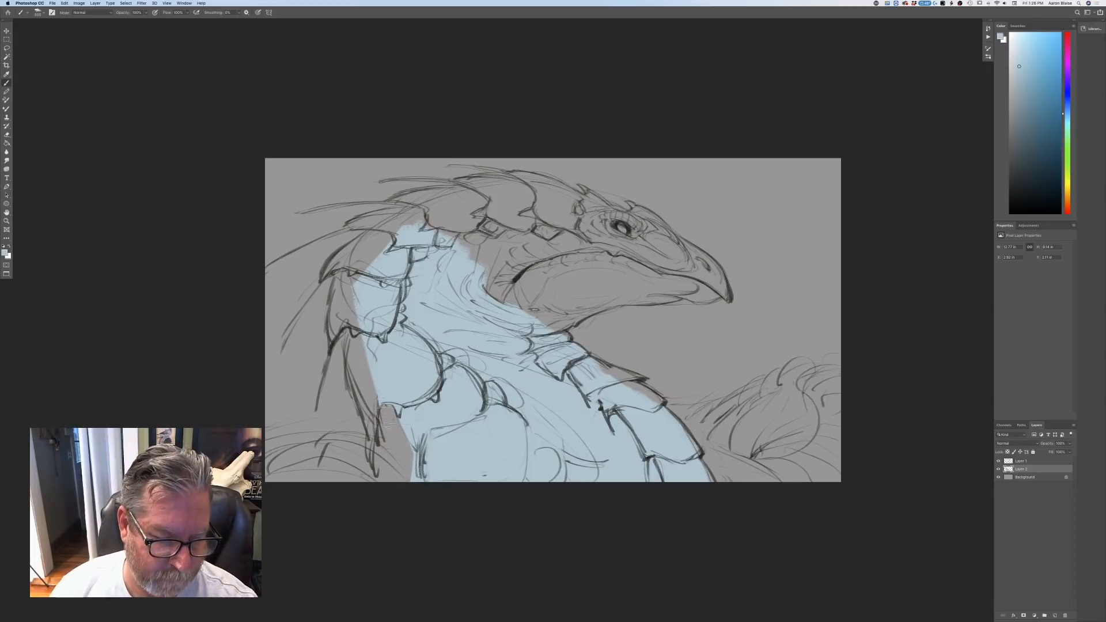
mouse_move(400, 420)
left_mouse_down()
mouse_move(415, 479)
mouse_move(403, 420)
left_mouse_up()
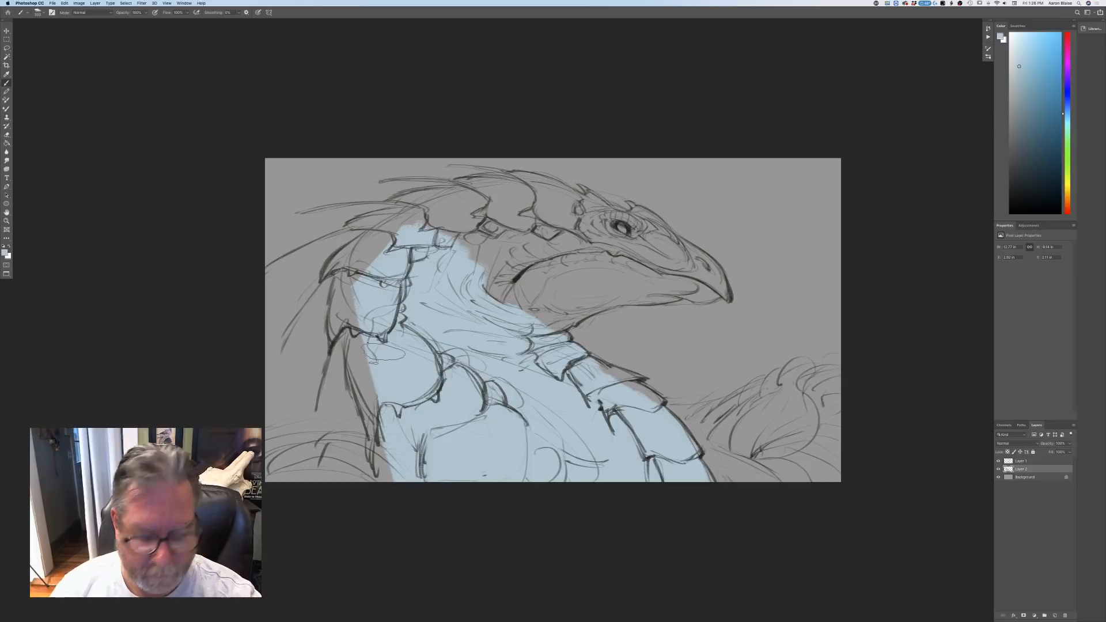
- Fill the head, beak, back-of-neck plates and rounded body forms on both sides with flat pale blue, using a smaller brush
key("bracketleft")
key("bracketleft")
mouse_move(457, 258)
left_mouse_down()
mouse_move(500, 312)
mouse_move(522, 242)
mouse_move(545, 276)
mouse_move(496, 227)
mouse_move(470, 230)
mouse_move(443, 210)
mouse_move(534, 215)
mouse_move(591, 242)
mouse_move(646, 230)
mouse_move(570, 208)
mouse_move(711, 274)
mouse_move(599, 282)
mouse_move(554, 315)
left_mouse_up()
mouse_move(535, 196)
left_mouse_down()
mouse_move(562, 193)
mouse_move(458, 192)
mouse_move(415, 207)
mouse_move(375, 245)
mouse_move(403, 213)
mouse_move(366, 254)
mouse_move(356, 340)
mouse_move(365, 380)
left_mouse_up()
mouse_move(383, 458)
left_mouse_down()
mouse_move(314, 449)
mouse_move(377, 446)
mouse_move(335, 444)
mouse_move(286, 470)
mouse_move(299, 455)
mouse_move(387, 495)
mouse_move(314, 467)
mouse_move(289, 476)
left_mouse_up()
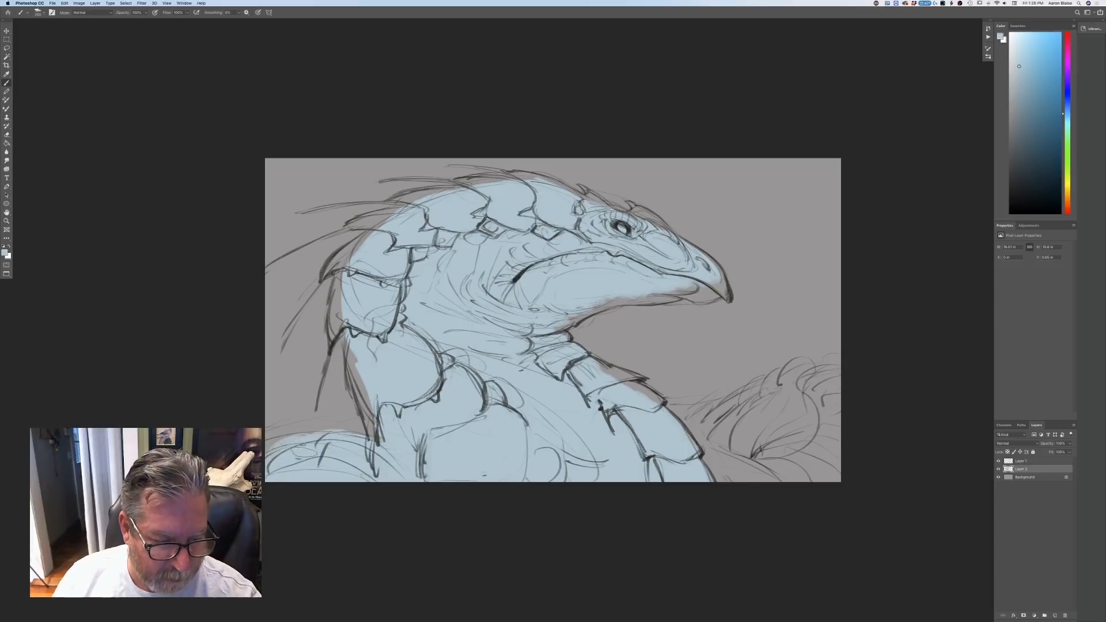
mouse_move(691, 427)
left_mouse_down()
mouse_move(802, 367)
mouse_move(838, 381)
mouse_move(824, 357)
mouse_move(804, 359)
mouse_move(769, 392)
mouse_move(781, 380)
mouse_move(743, 389)
mouse_move(709, 431)
mouse_move(743, 432)
left_mouse_up()
mouse_move(850, 404)
left_mouse_down()
mouse_move(826, 446)
mouse_move(780, 495)
mouse_move(748, 403)
mouse_move(725, 494)
mouse_move(713, 459)
mouse_move(696, 465)
mouse_move(694, 421)
left_mouse_up()
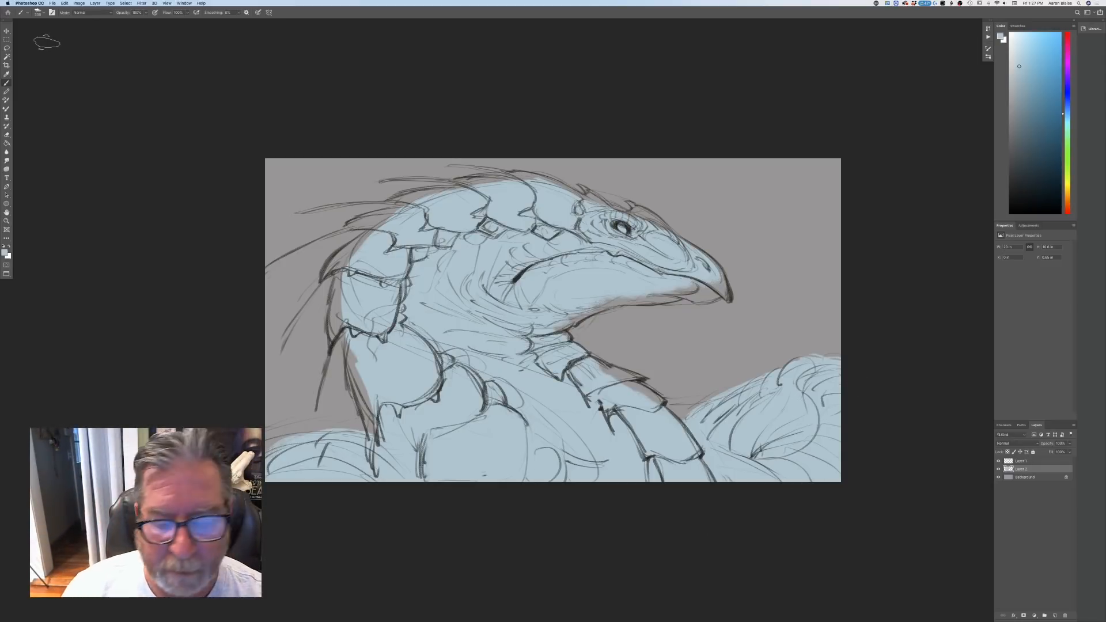
- Set the foreground colour to a slightly deeper, more saturated blue
left_click(4, 252)
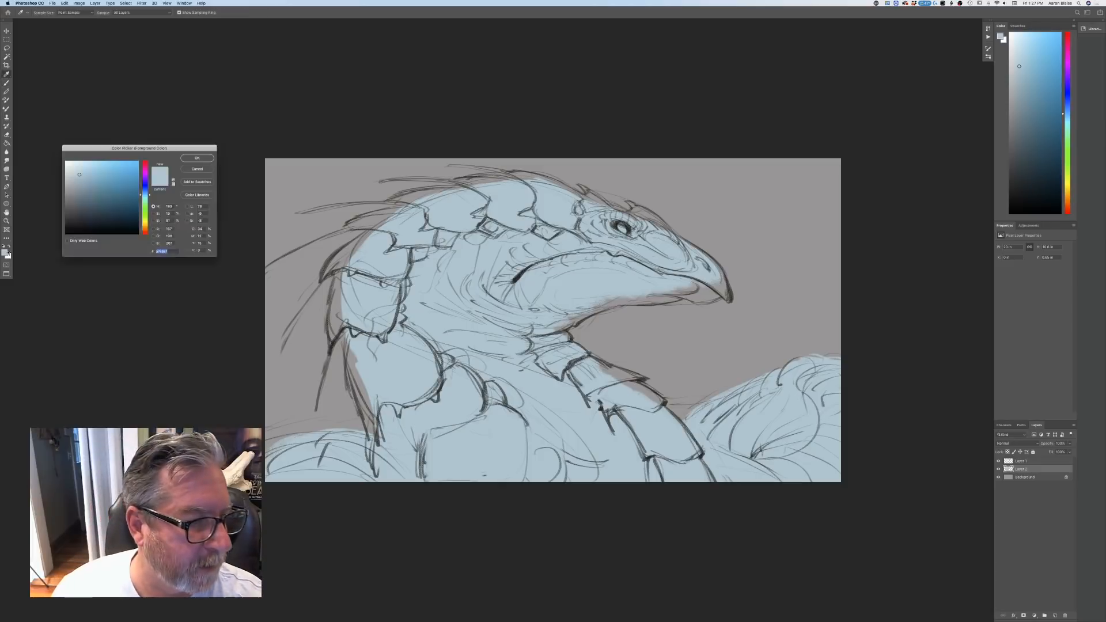
left_click(145, 192)
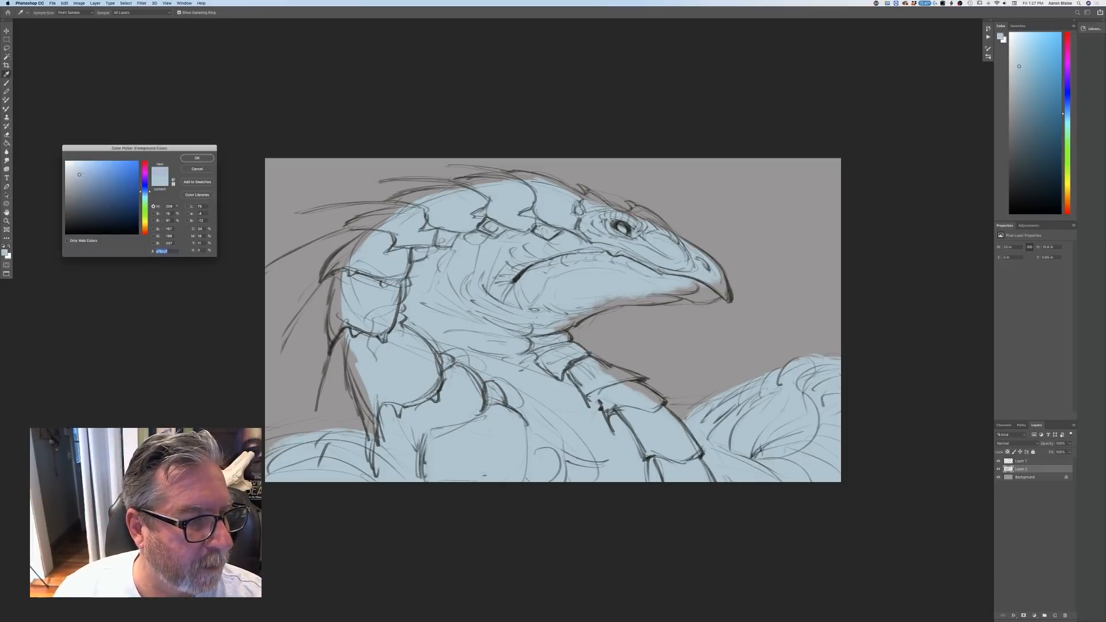
left_click(89, 178)
left_click(196, 159)
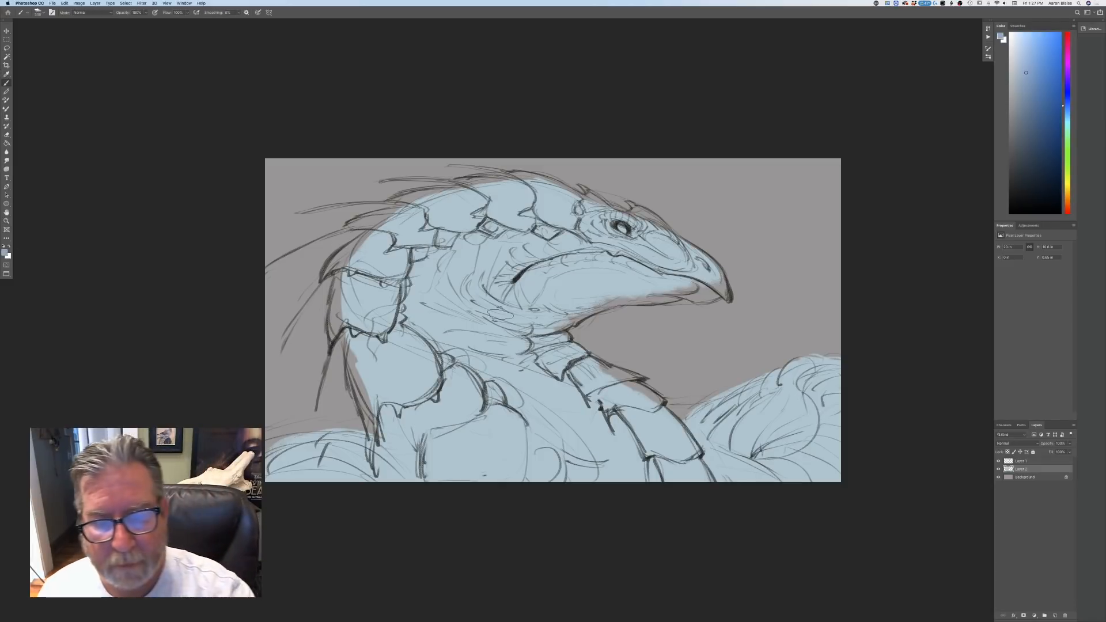
- Try shading beneath the jaw in muted blue and filling the throat plates down to the canvas edge with a darker, more saturated blue
left_click(39, 14)
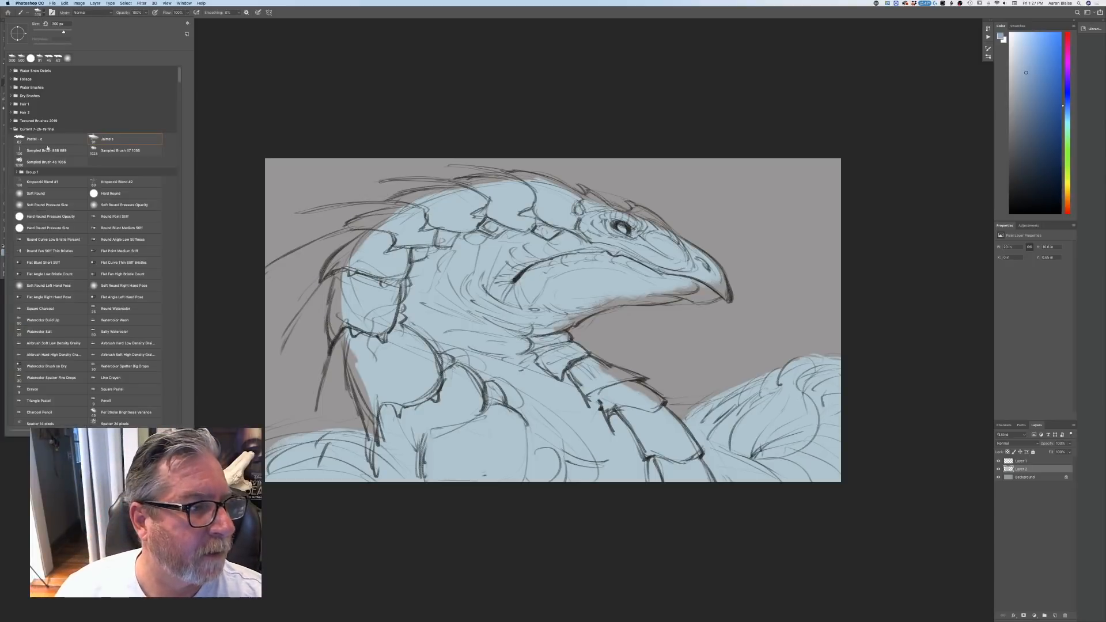
left_click(444, 205)
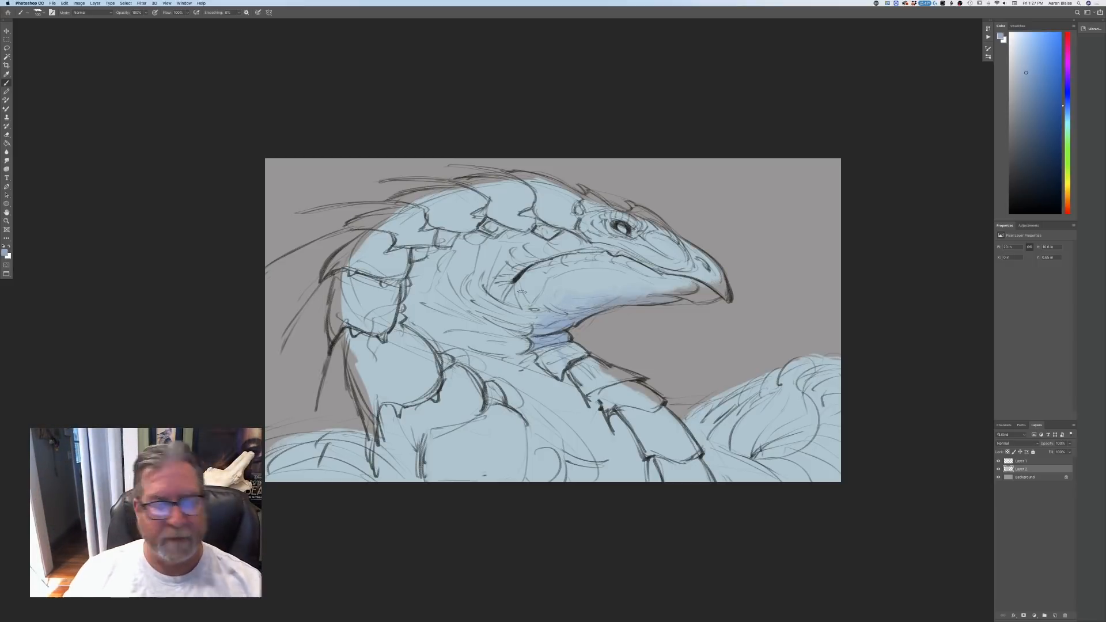
left_click(6, 253)
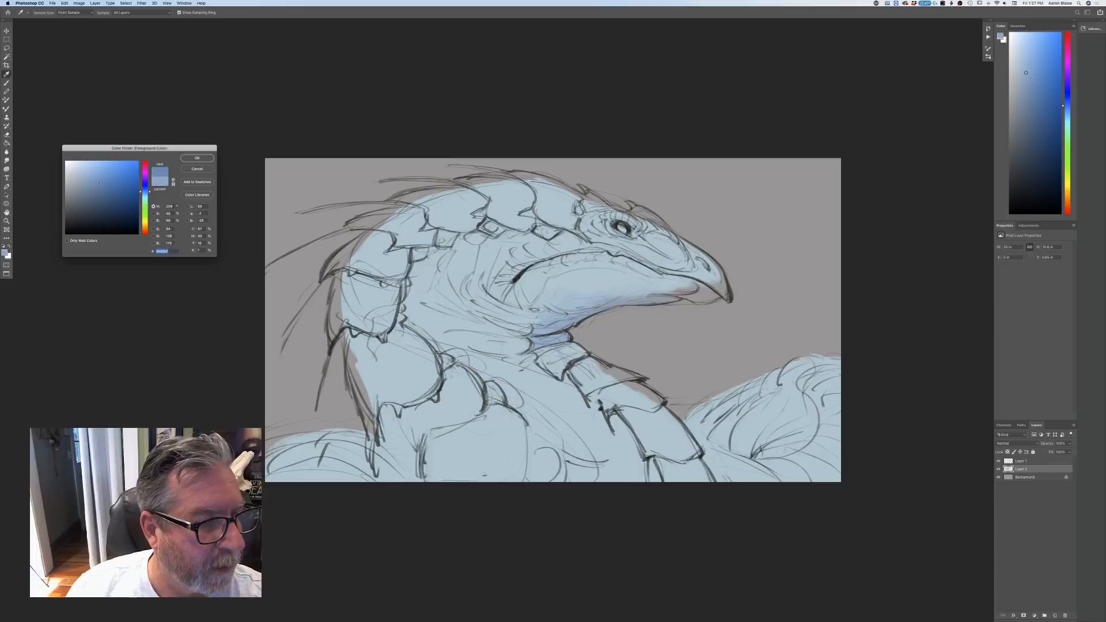
left_click(189, 158)
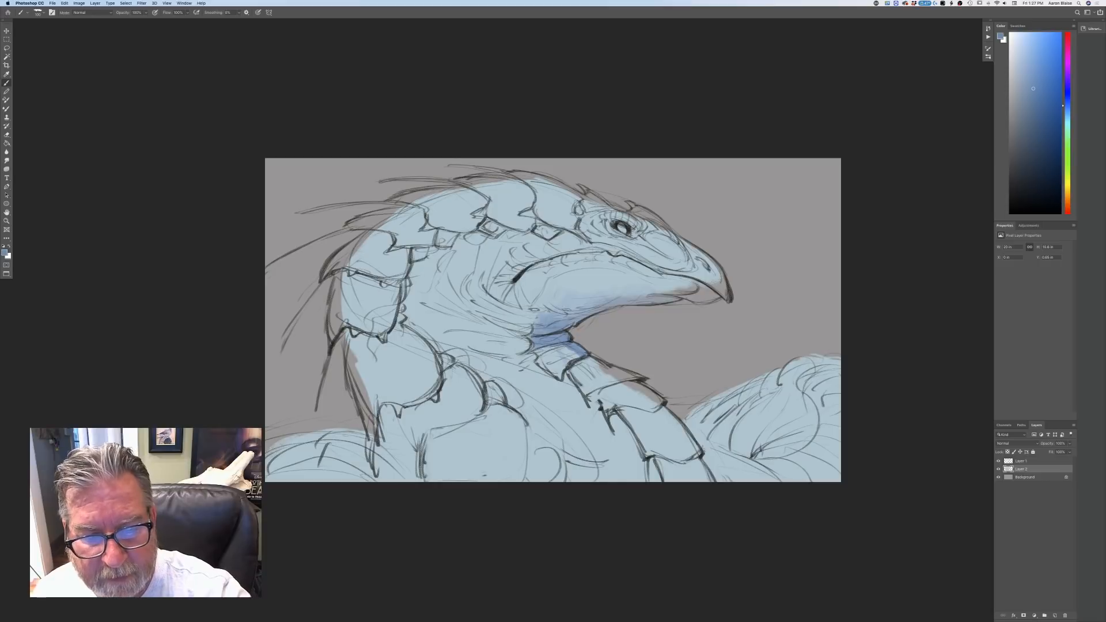
left_click_drag(576, 346, 539, 373)
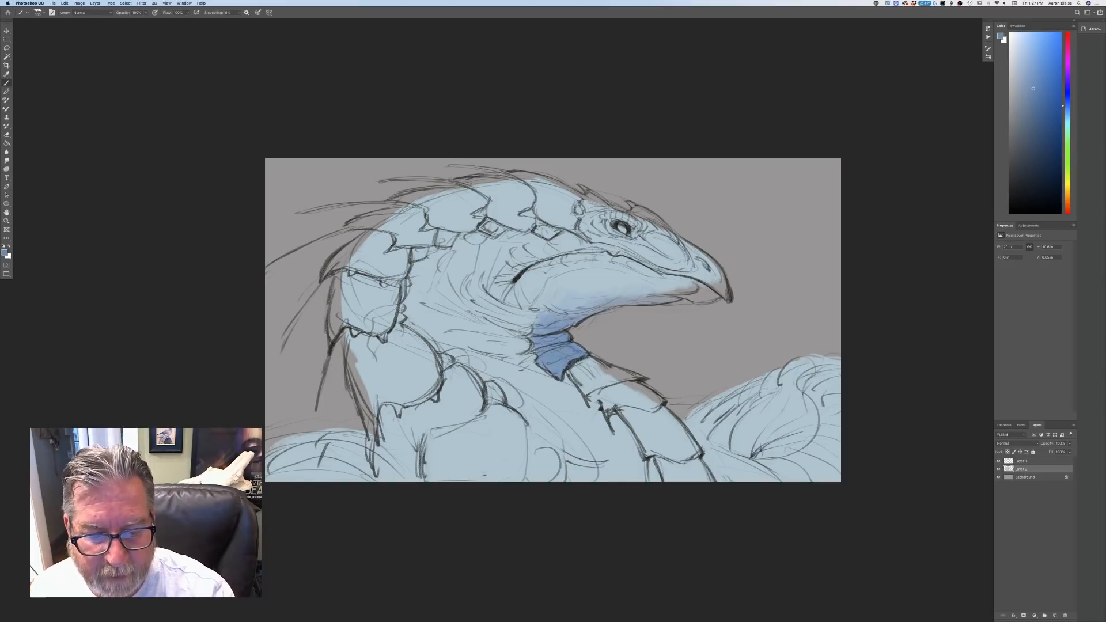
mouse_move(588, 360)
left_mouse_down()
mouse_move(617, 372)
mouse_move(574, 381)
mouse_move(658, 403)
mouse_move(605, 406)
left_mouse_up()
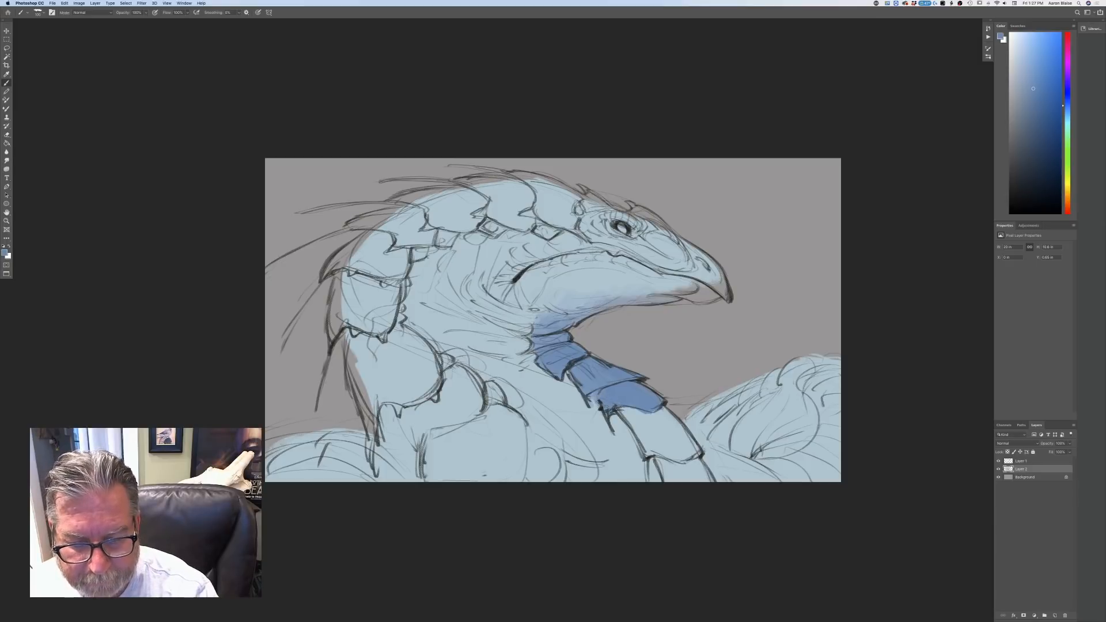
mouse_move(653, 412)
left_mouse_down()
mouse_move(697, 451)
mouse_move(634, 429)
mouse_move(649, 450)
left_mouse_up()
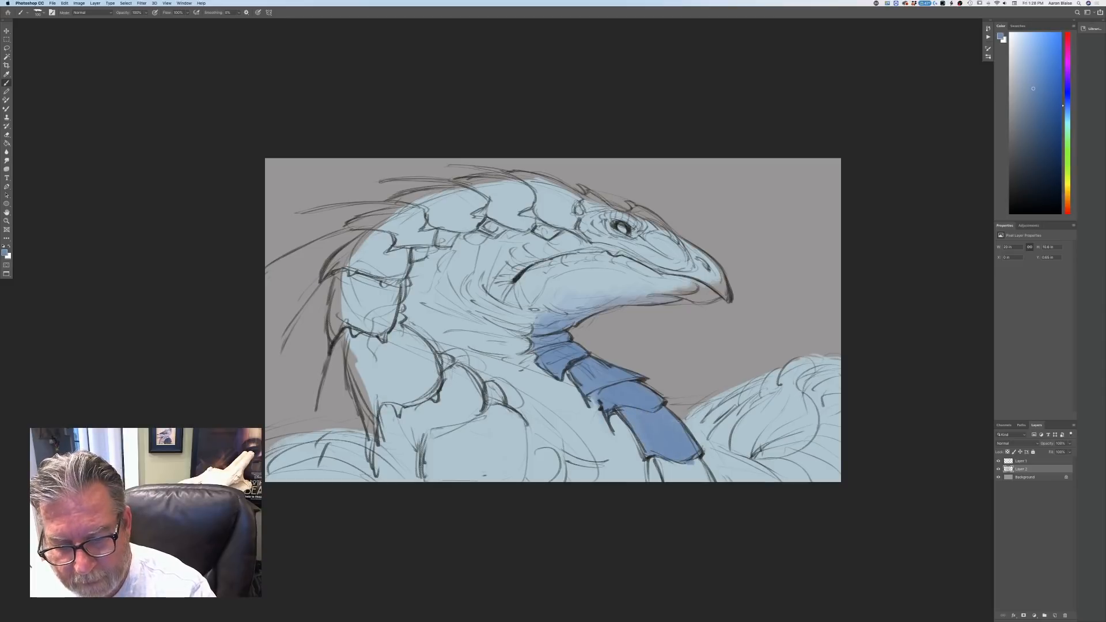
mouse_move(705, 468)
left_mouse_down()
mouse_move(695, 491)
mouse_move(663, 473)
left_mouse_up()
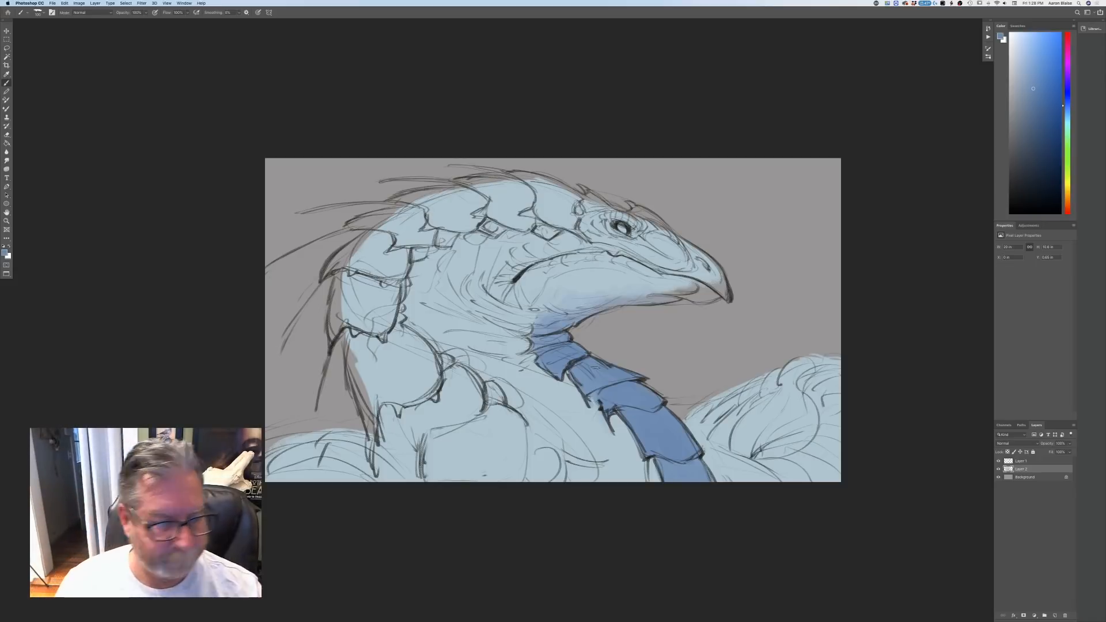
- Try filling the lower neck plates and chest forms with a lighter tint of the pale blue base colour
left_click(6, 252)
left_click(475, 431)
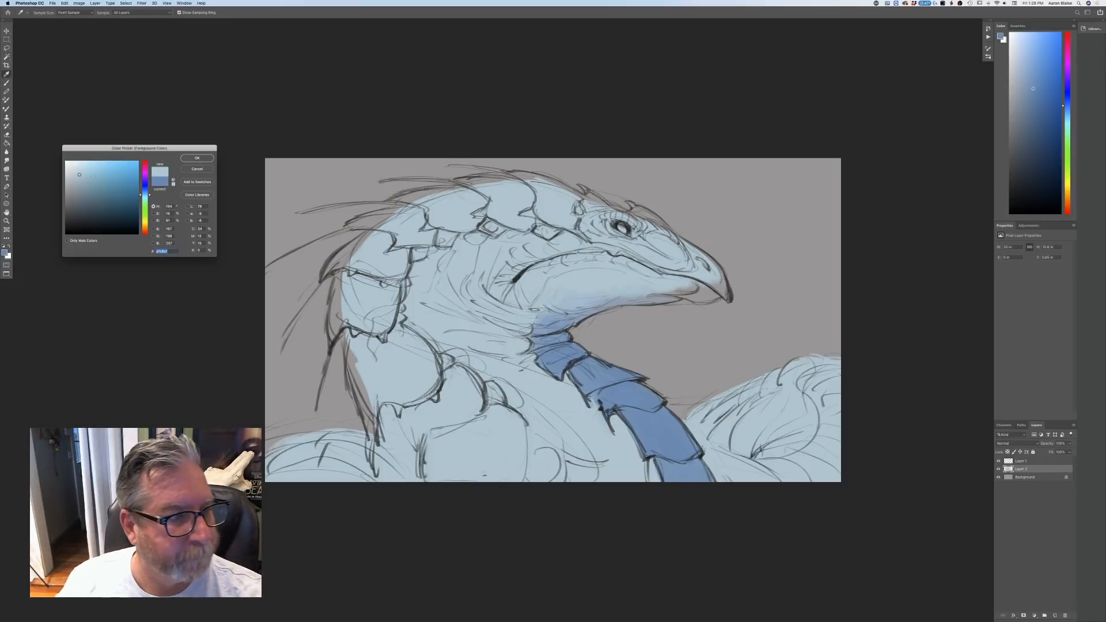
left_click(79, 167)
left_click(185, 163)
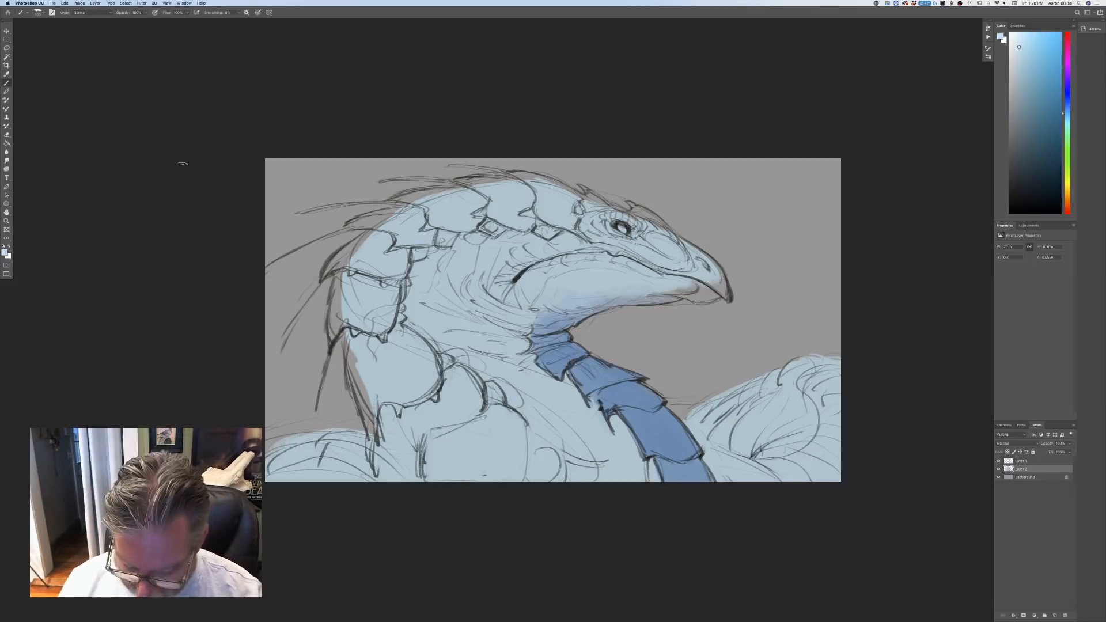
key("b")
mouse_move(477, 424)
left_mouse_down()
mouse_move(510, 466)
mouse_move(488, 417)
mouse_move(517, 423)
mouse_move(507, 414)
mouse_move(520, 447)
mouse_move(509, 455)
mouse_move(529, 430)
left_mouse_up()
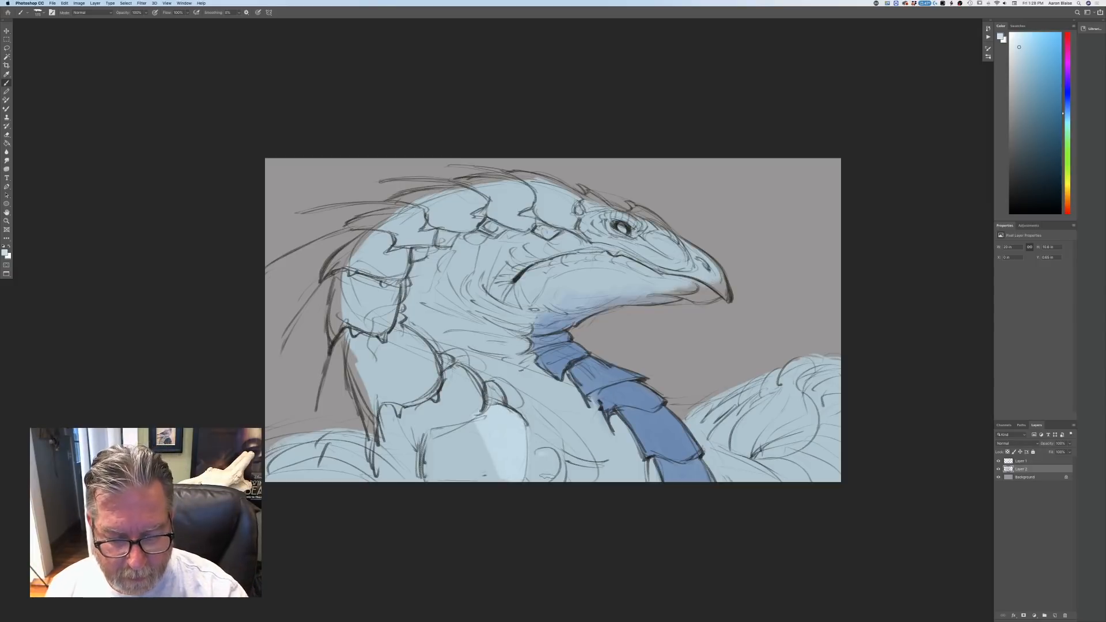
left_click_drag(546, 477, 529, 468)
mouse_move(496, 400)
left_mouse_down()
mouse_move(461, 374)
mouse_move(466, 421)
mouse_move(428, 423)
mouse_move(415, 408)
mouse_move(425, 441)
mouse_move(400, 420)
mouse_move(410, 456)
mouse_move(392, 430)
mouse_move(385, 458)
left_mouse_up()
mouse_move(467, 426)
left_mouse_down()
mouse_move(464, 468)
mouse_move(455, 441)
mouse_move(447, 464)
mouse_move(438, 455)
mouse_move(426, 470)
left_mouse_up()
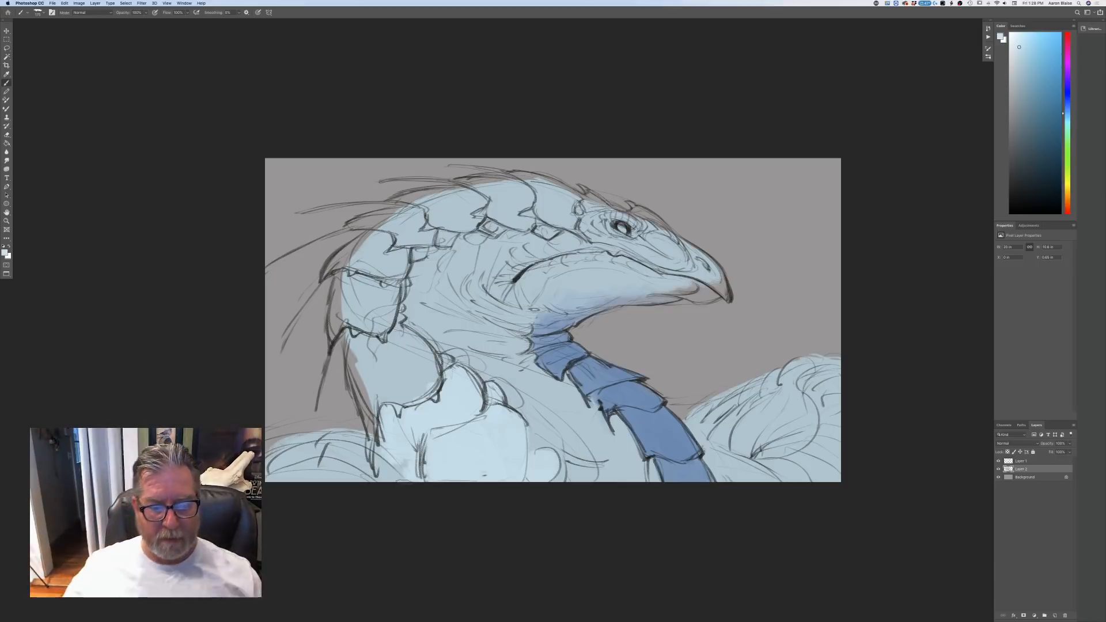
- Sample the pale blue base colour and paint it back over the jaw shading and the dark blue throat plates
left_click(5, 253)
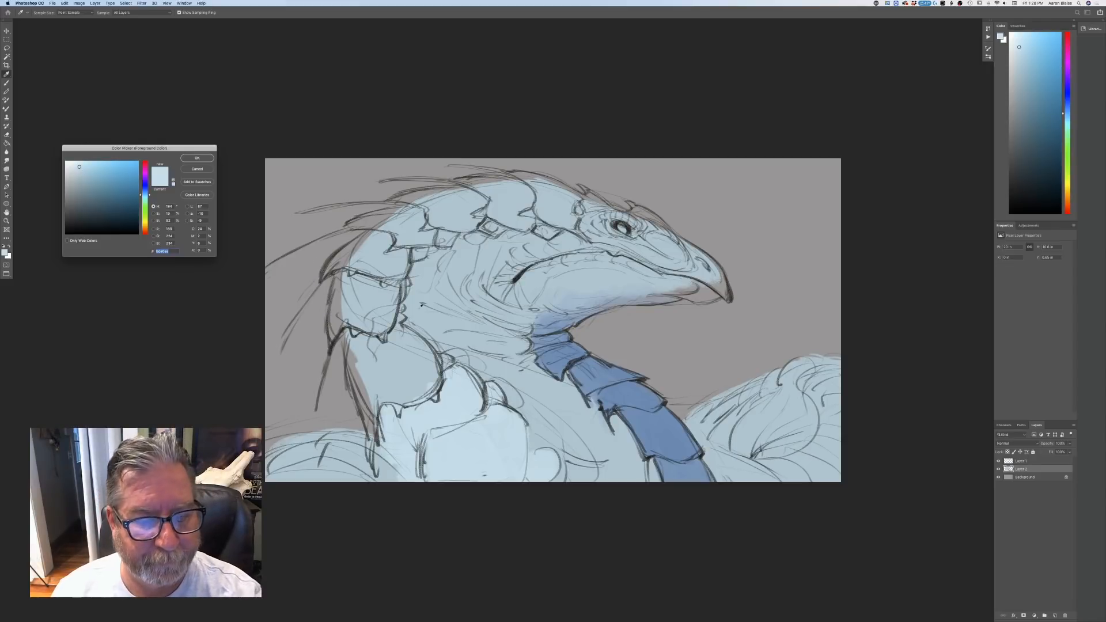
left_click(379, 302)
left_click(196, 159)
key("b")
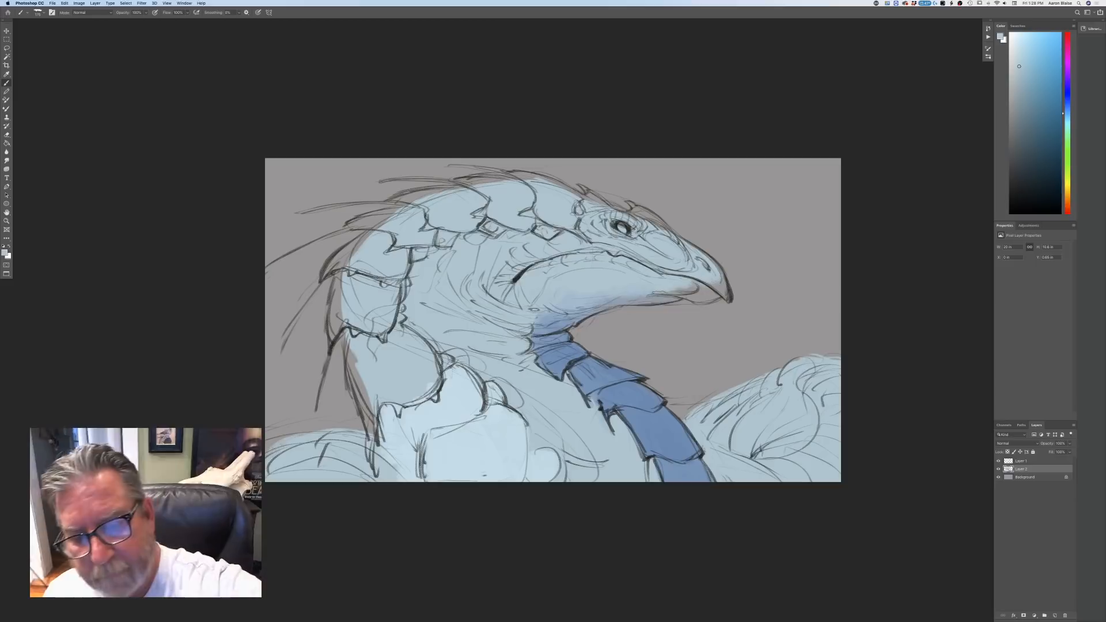
mouse_move(672, 298)
left_mouse_down()
mouse_move(634, 301)
mouse_move(639, 284)
mouse_move(602, 298)
mouse_move(614, 302)
mouse_move(568, 289)
left_mouse_up()
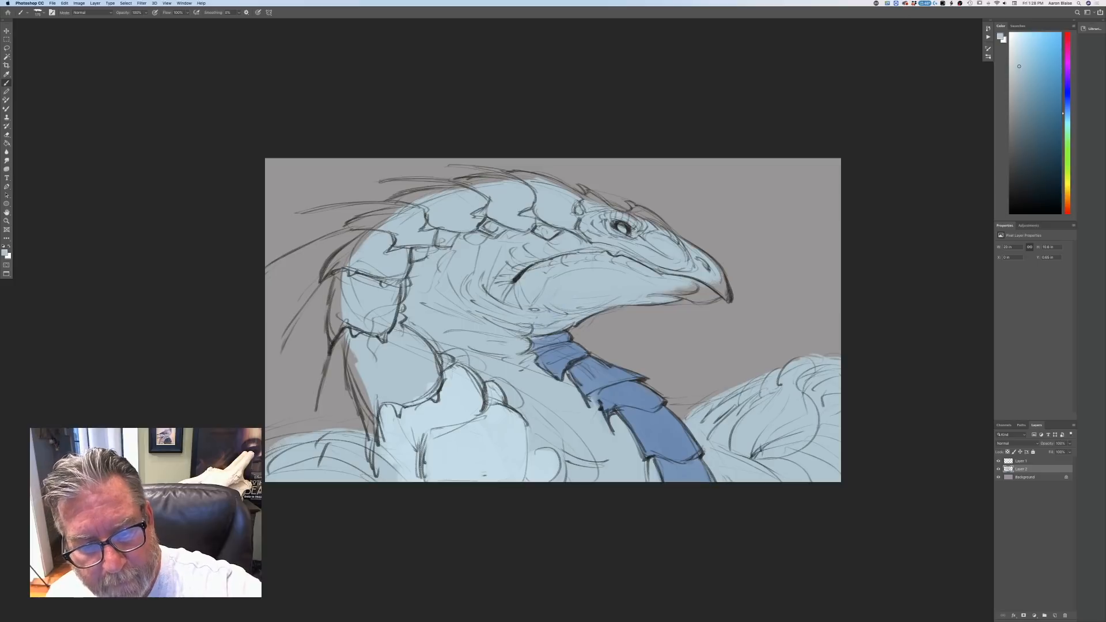
mouse_move(562, 334)
left_mouse_down()
mouse_move(568, 346)
mouse_move(536, 370)
mouse_move(597, 355)
mouse_move(637, 378)
mouse_move(583, 403)
mouse_move(645, 401)
mouse_move(638, 389)
mouse_move(701, 479)
mouse_move(662, 411)
mouse_move(686, 478)
left_mouse_up()
mouse_move(648, 415)
left_mouse_down()
mouse_move(677, 479)
mouse_move(639, 456)
left_mouse_up()
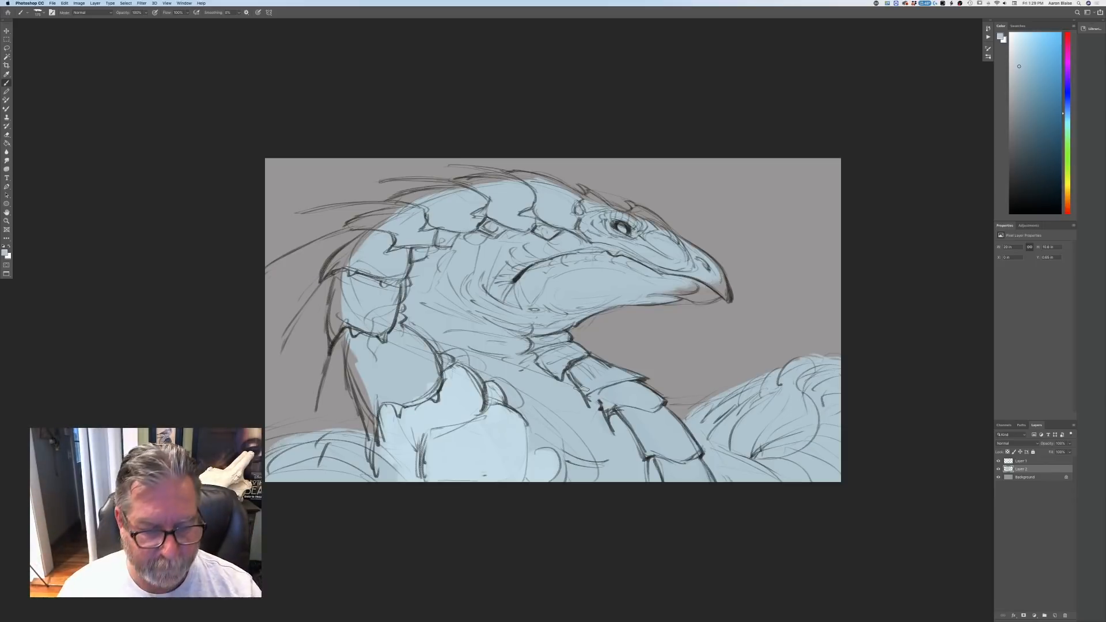
- Cover the lightened lower neck plates and chest forms with the pale blue base colour
mouse_move(461, 371)
left_mouse_down()
mouse_move(473, 410)
mouse_move(449, 427)
mouse_move(415, 436)
mouse_move(389, 411)
left_mouse_up()
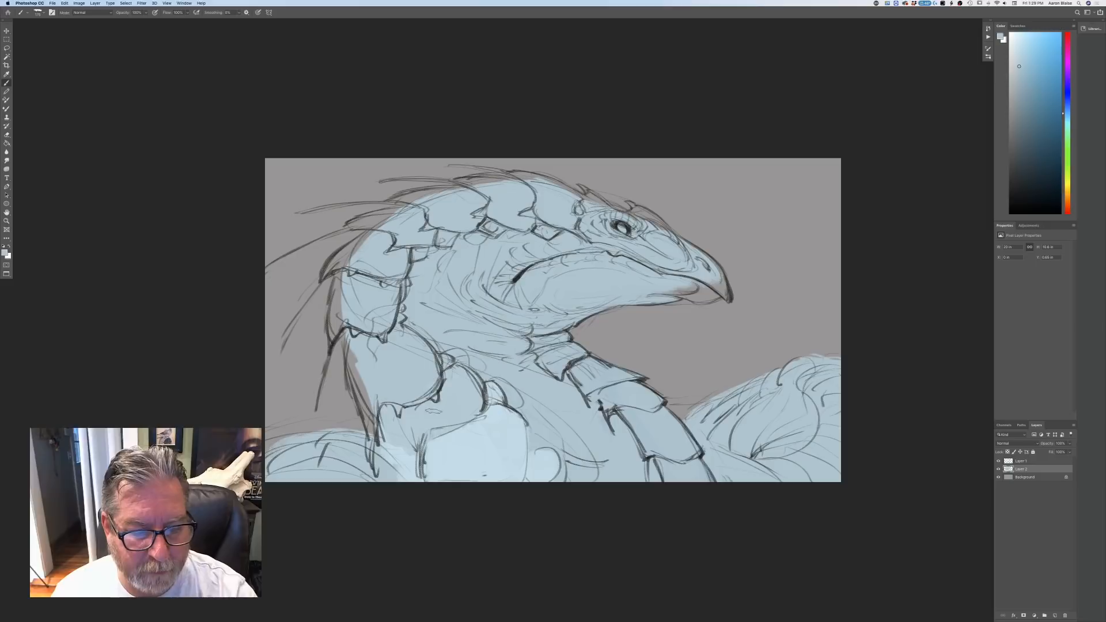
mouse_move(489, 417)
left_mouse_down()
mouse_move(512, 408)
mouse_move(563, 476)
mouse_move(519, 432)
mouse_move(474, 439)
mouse_move(490, 453)
mouse_move(471, 446)
mouse_move(465, 416)
left_mouse_up()
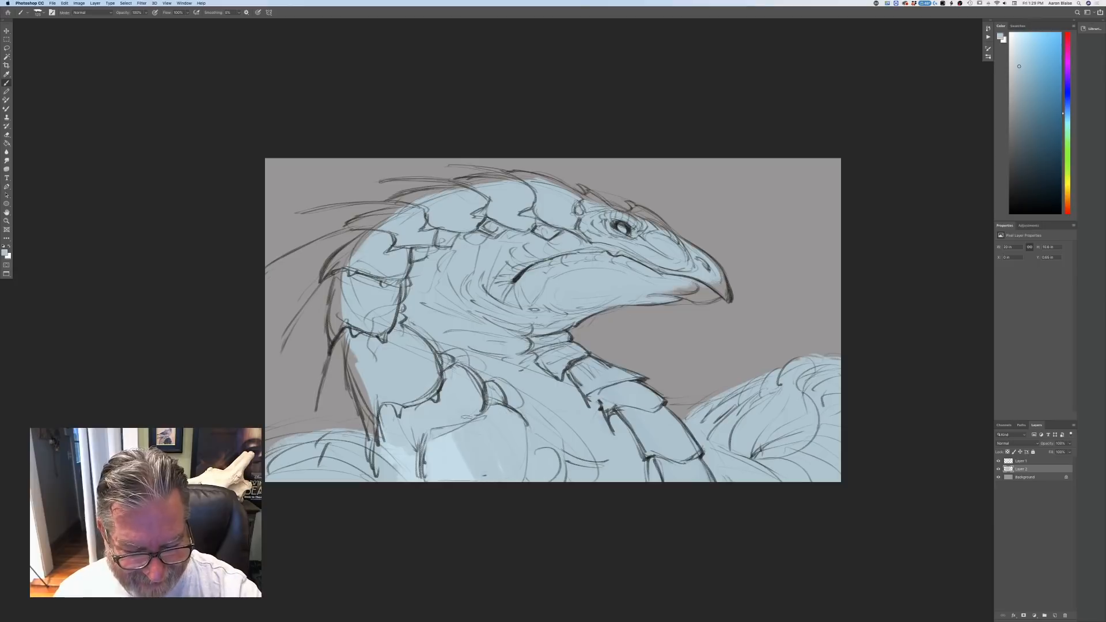
mouse_move(464, 467)
left_mouse_down()
mouse_move(439, 426)
mouse_move(408, 440)
mouse_move(407, 467)
mouse_move(397, 430)
mouse_move(386, 452)
left_mouse_up()
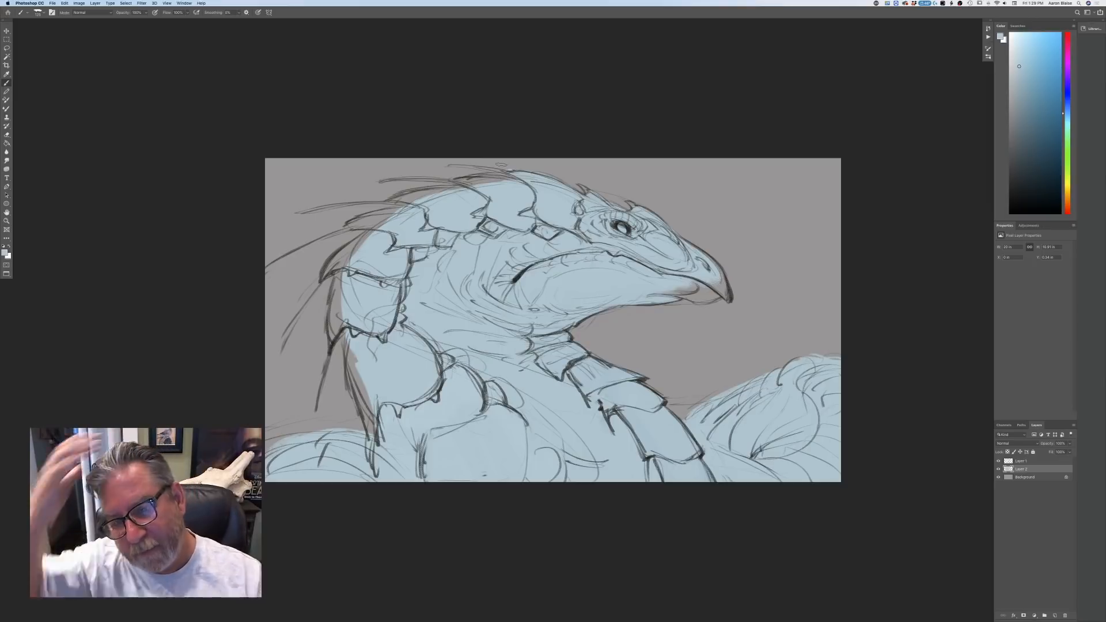
- Set the foreground to a muted, darker teal green and fill the upper and lower beak tips with it
left_click(6, 253)
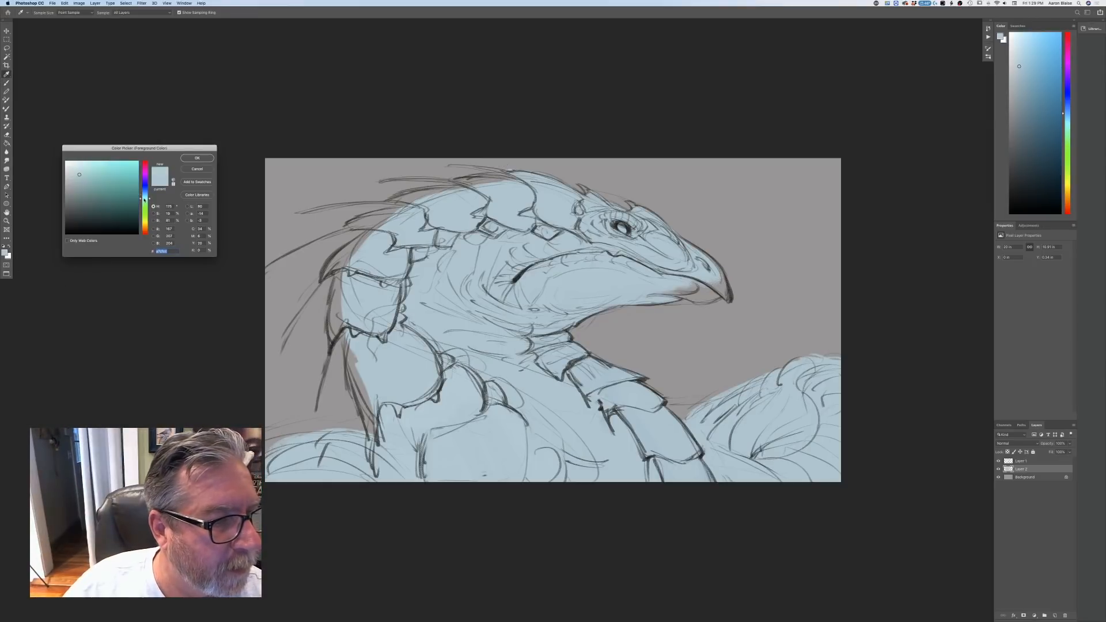
left_click(87, 183)
left_click(197, 158)
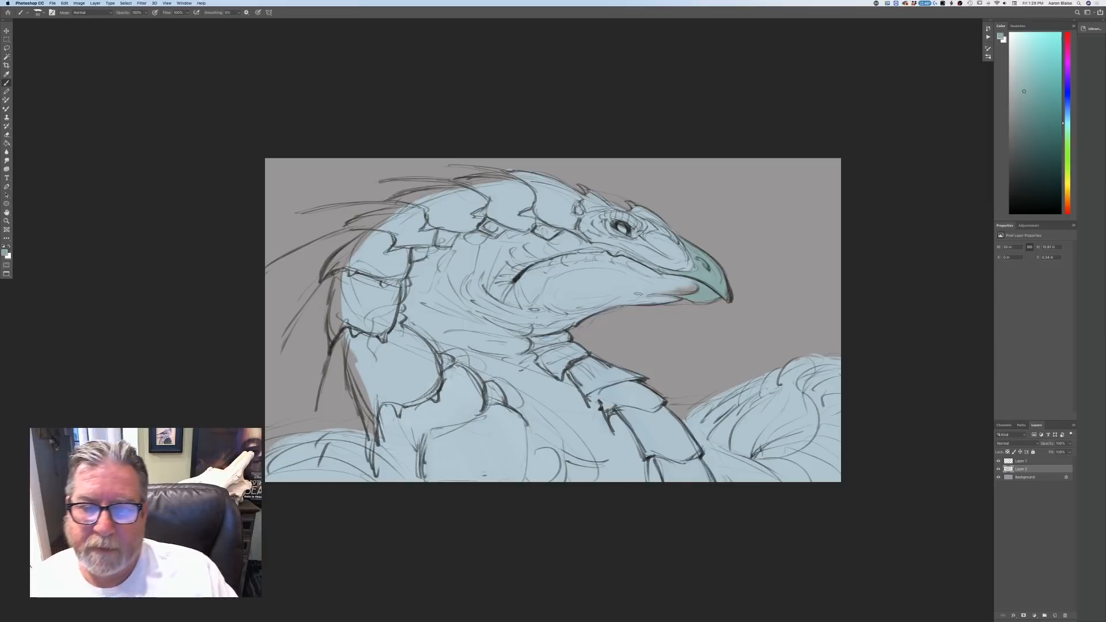
- Sample the pale blue base colour and clean up the edge where the lower beak meets the jaw
left_click(4, 253)
left_click(381, 245)
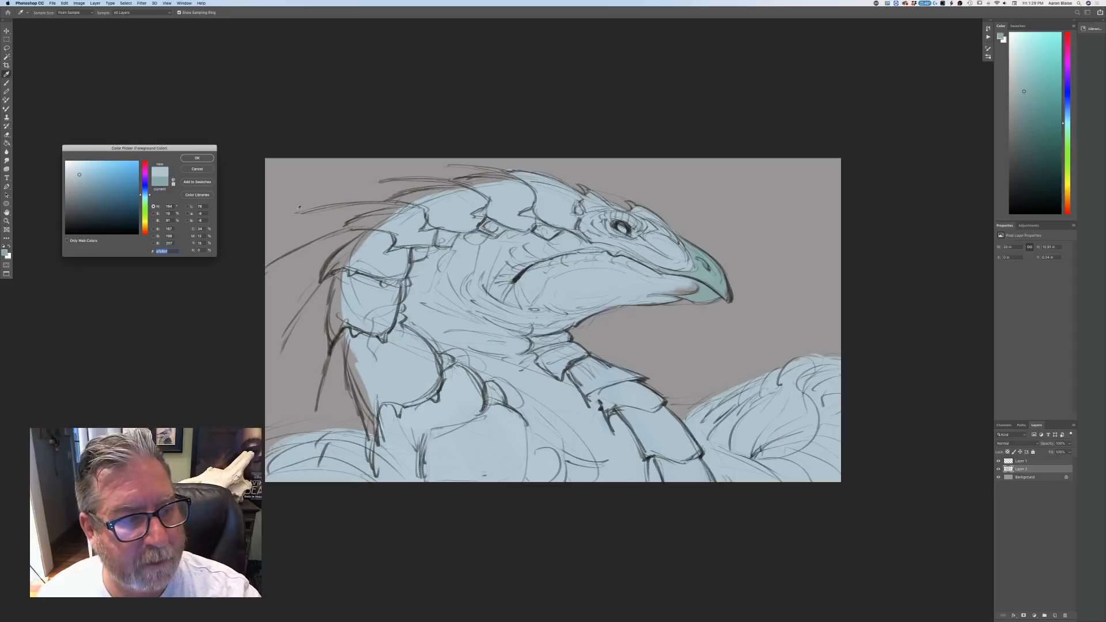
key("Return")
key("b")
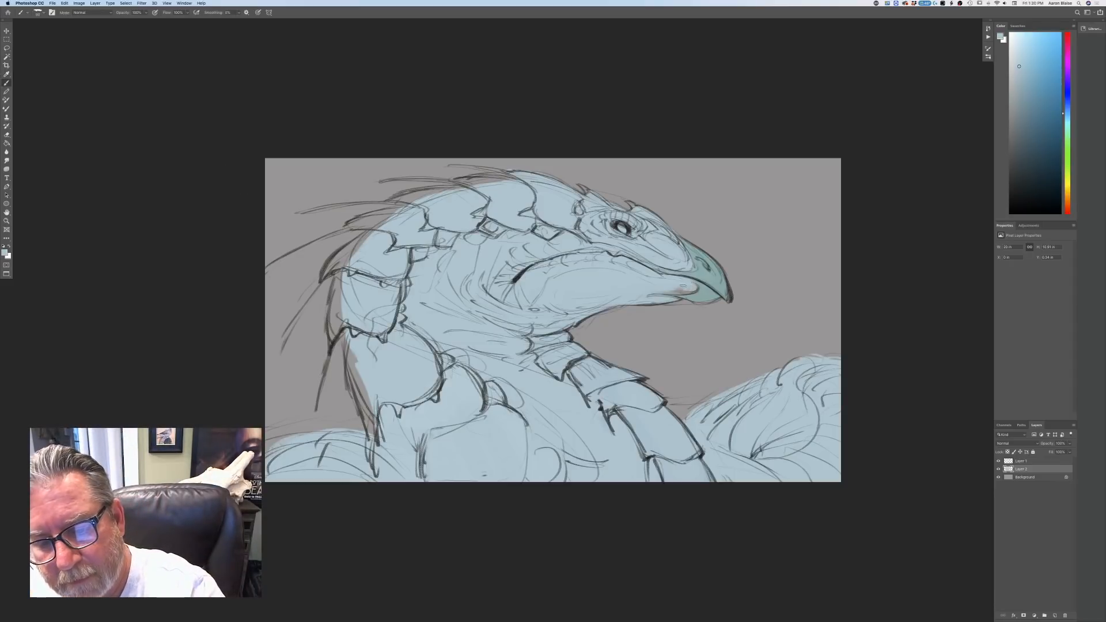
left_click_drag(681, 290, 691, 288)
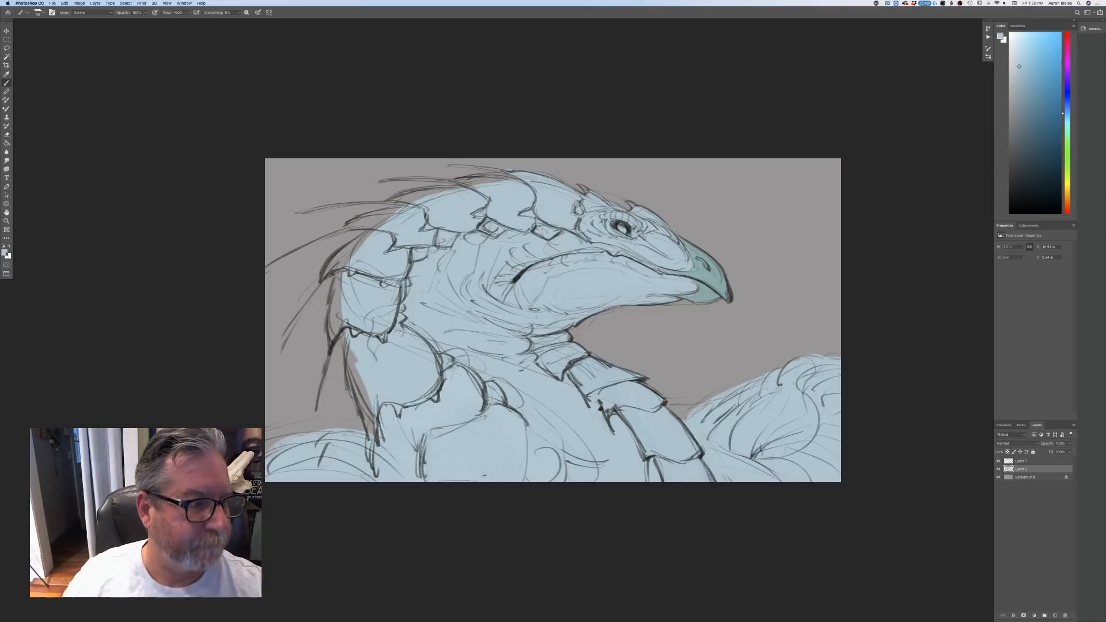
- Sample the beak's teal and fill the brow ridge, the crown plate and the plate behind it, including their small side plates
left_click(4, 253)
left_click(712, 278)
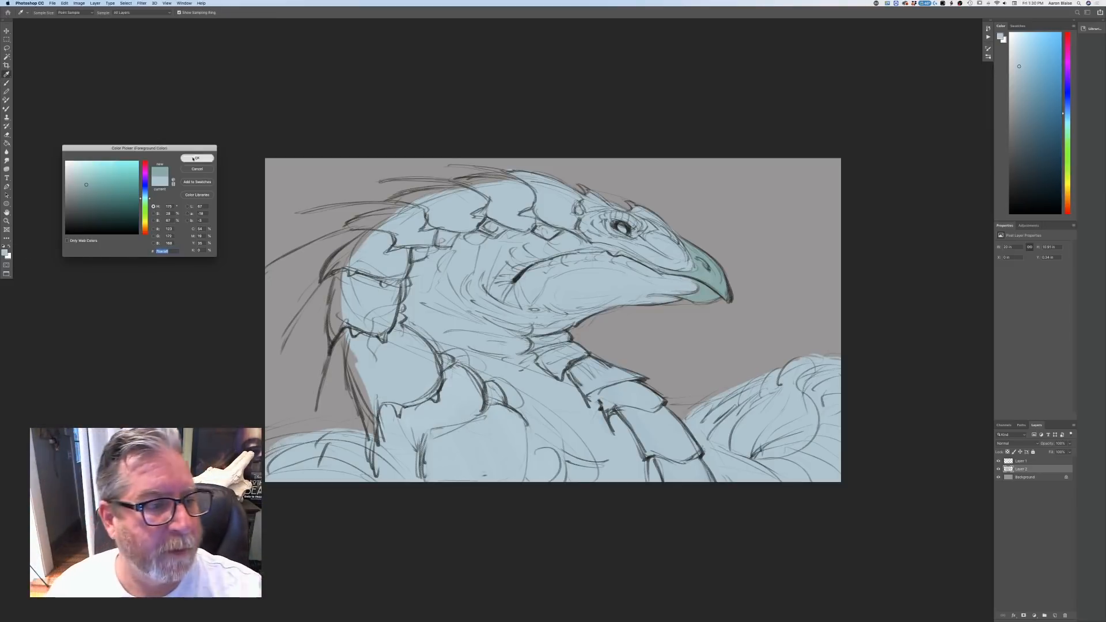
key("Return")
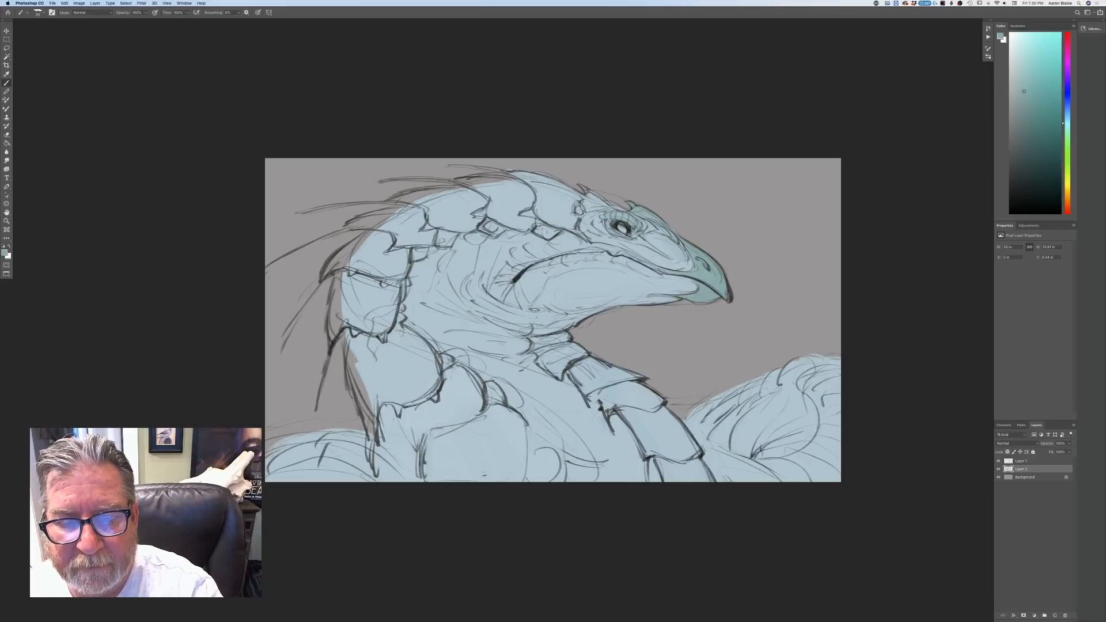
mouse_move(588, 195)
left_mouse_down()
mouse_move(590, 206)
mouse_move(574, 204)
mouse_move(544, 180)
mouse_move(569, 216)
mouse_move(539, 222)
mouse_move(570, 231)
left_mouse_up()
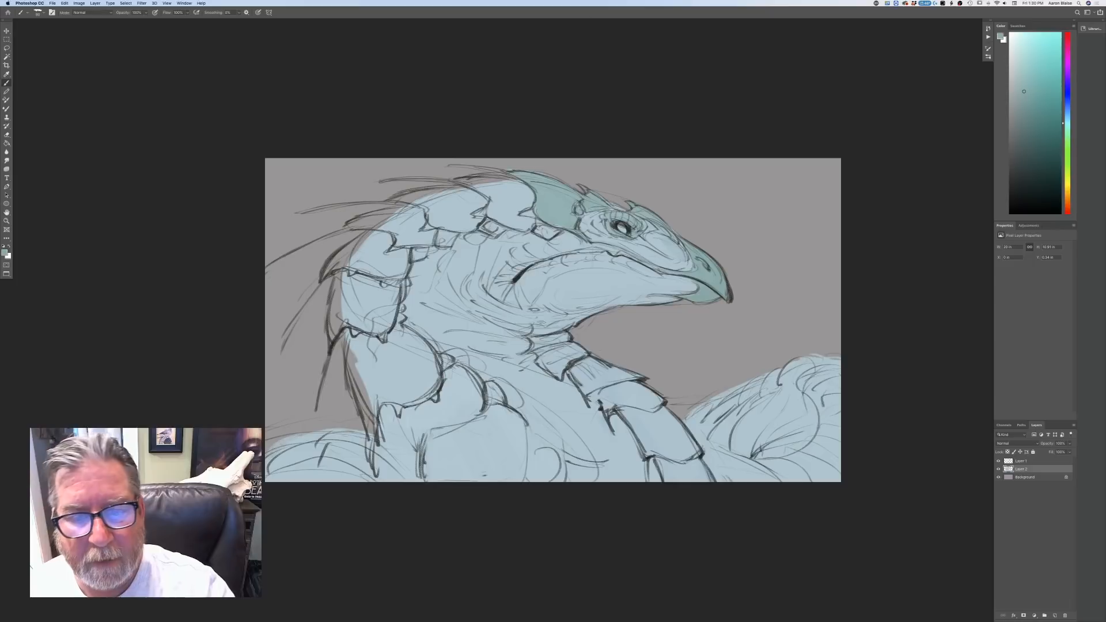
mouse_move(550, 233)
left_mouse_down()
mouse_move(531, 211)
mouse_move(516, 227)
mouse_move(487, 214)
mouse_move(497, 202)
mouse_move(481, 189)
mouse_move(528, 181)
mouse_move(533, 194)
mouse_move(518, 201)
mouse_move(489, 190)
left_mouse_up()
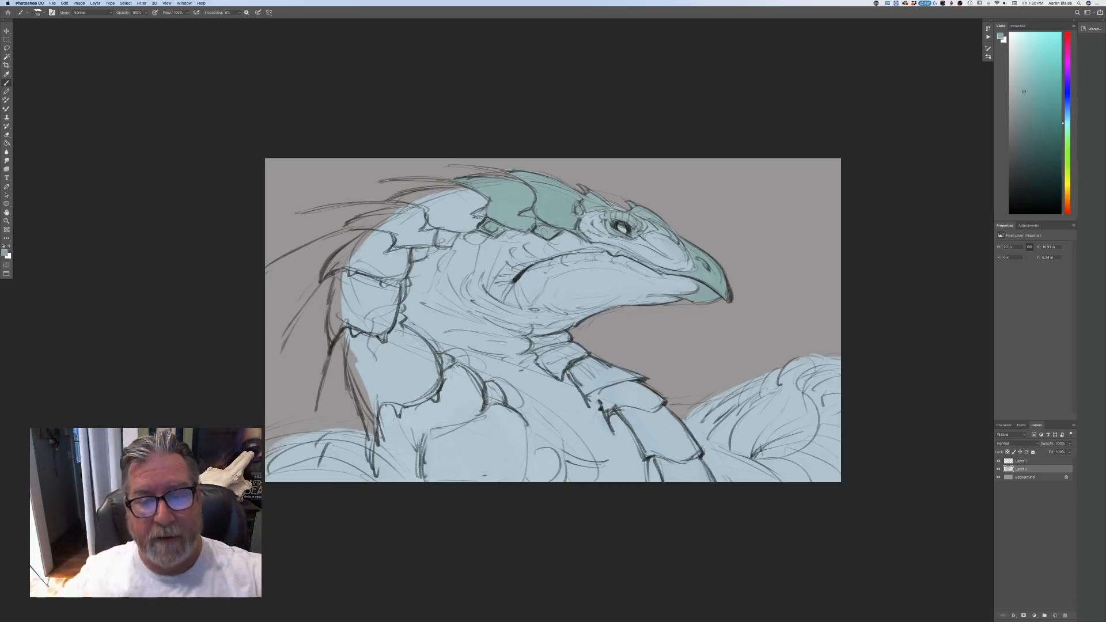
- Fill the next three plates around the back of the head and their long trailing quills with the muted teal
mouse_move(485, 216)
left_mouse_down()
mouse_move(465, 228)
mouse_move(444, 223)
mouse_move(431, 195)
mouse_move(435, 206)
mouse_move(416, 205)
mouse_move(451, 237)
mouse_move(439, 237)
left_mouse_up()
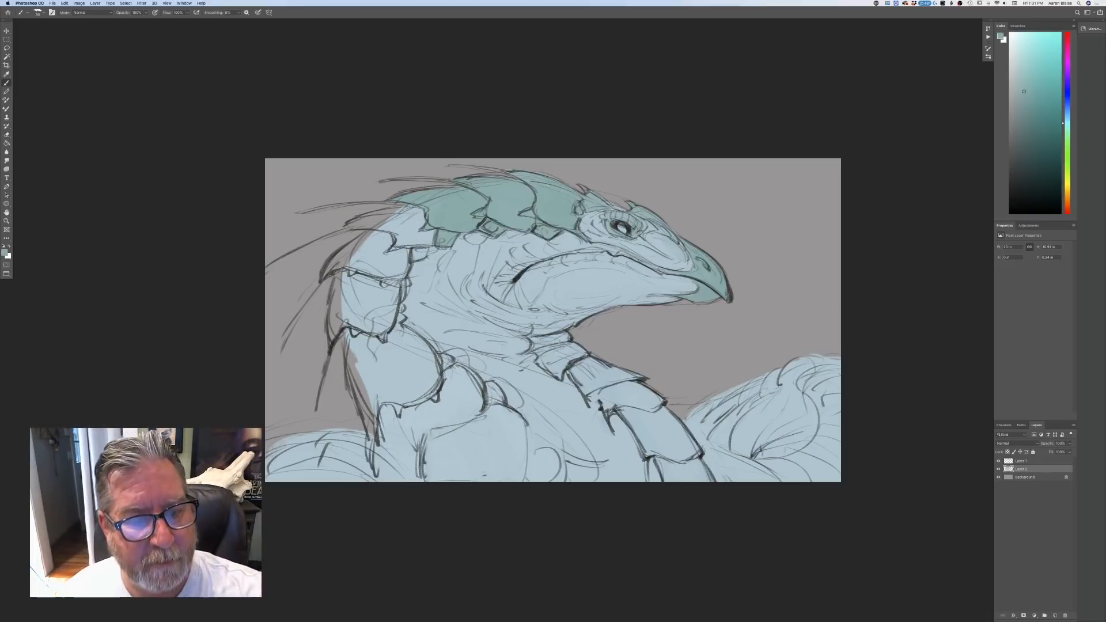
mouse_move(428, 251)
left_mouse_down()
mouse_move(419, 258)
mouse_move(430, 236)
mouse_move(411, 213)
mouse_move(394, 244)
mouse_move(403, 214)
left_mouse_up()
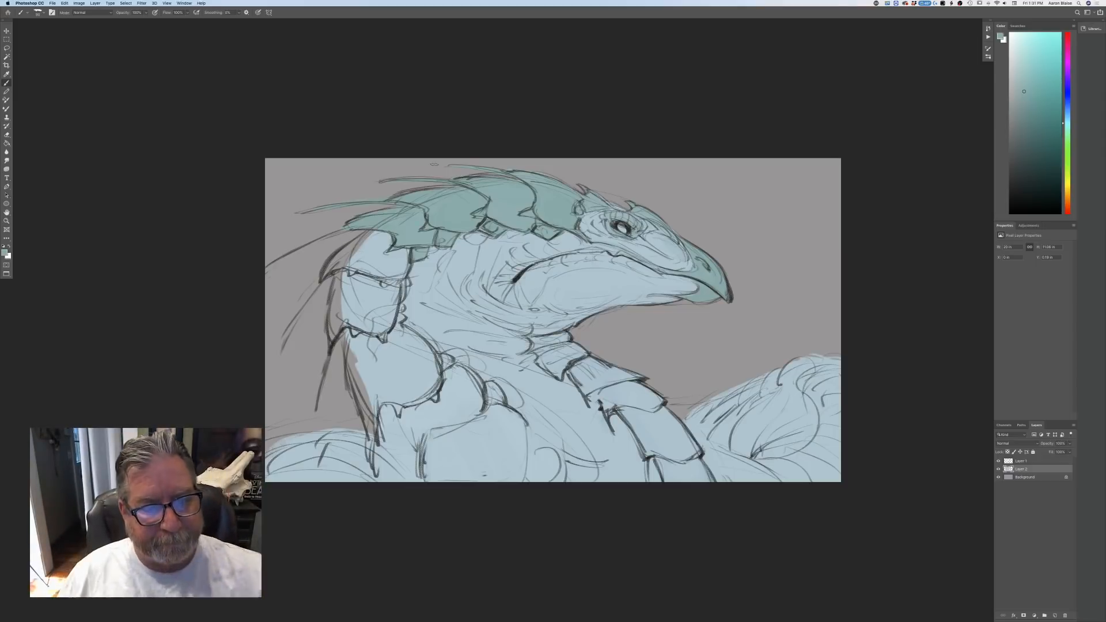
mouse_move(408, 252)
left_mouse_down()
mouse_move(402, 276)
mouse_move(393, 255)
mouse_move(381, 267)
mouse_move(371, 241)
mouse_move(362, 257)
mouse_move(353, 245)
mouse_move(363, 251)
left_mouse_up()
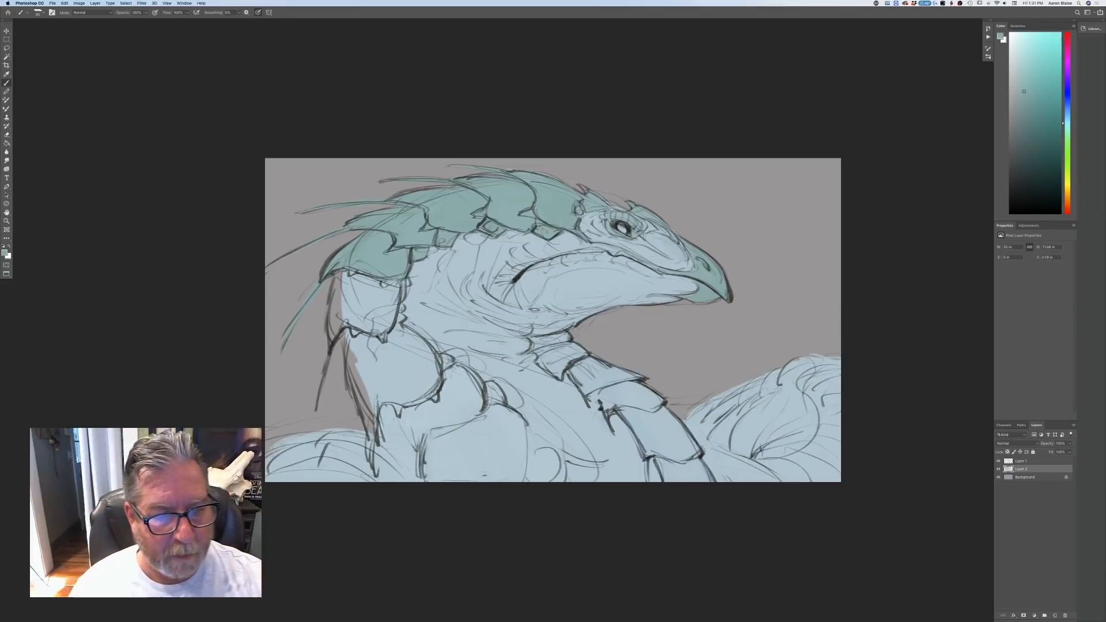
- Fill the squarish plate midway down the back of the neck and its trailing quill with muted teal, adjusting the brush size as needed
key("bracketright")
key("bracketright")
key("bracketright")
mouse_move(394, 286)
left_mouse_down()
mouse_move(378, 327)
mouse_move(359, 318)
mouse_move(401, 283)
mouse_move(398, 315)
mouse_move(353, 276)
mouse_move(347, 300)
left_mouse_up()
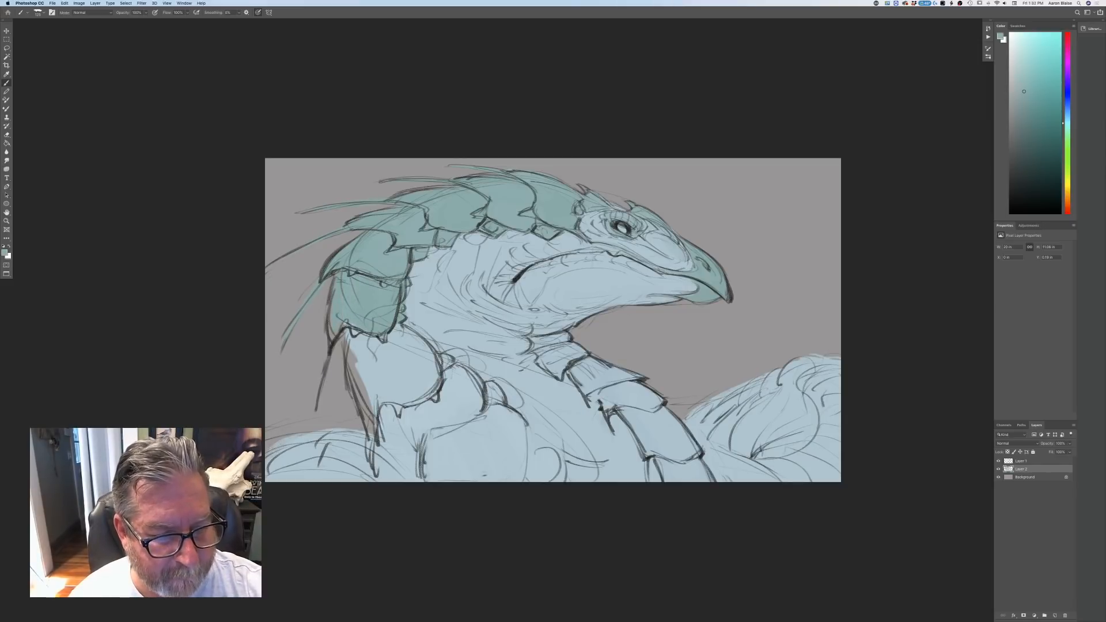
key("super+z")
key("bracketleft")
key("bracketleft")
key("bracketleft")
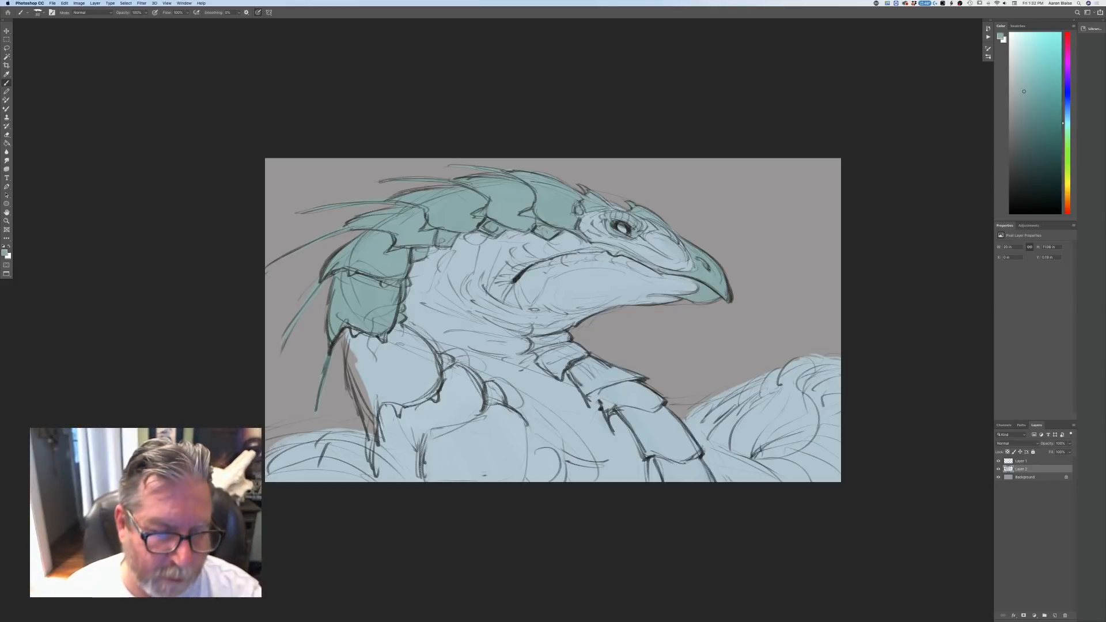
- Fill the large rounded plate at the base of the neck and its downward spikes with muted teal, using a larger brush
key("bracketright")
key("bracketright")
mouse_move(406, 330)
left_mouse_down()
mouse_move(439, 378)
mouse_move(447, 365)
mouse_move(428, 393)
left_mouse_up()
left_click_drag(399, 343, 423, 395)
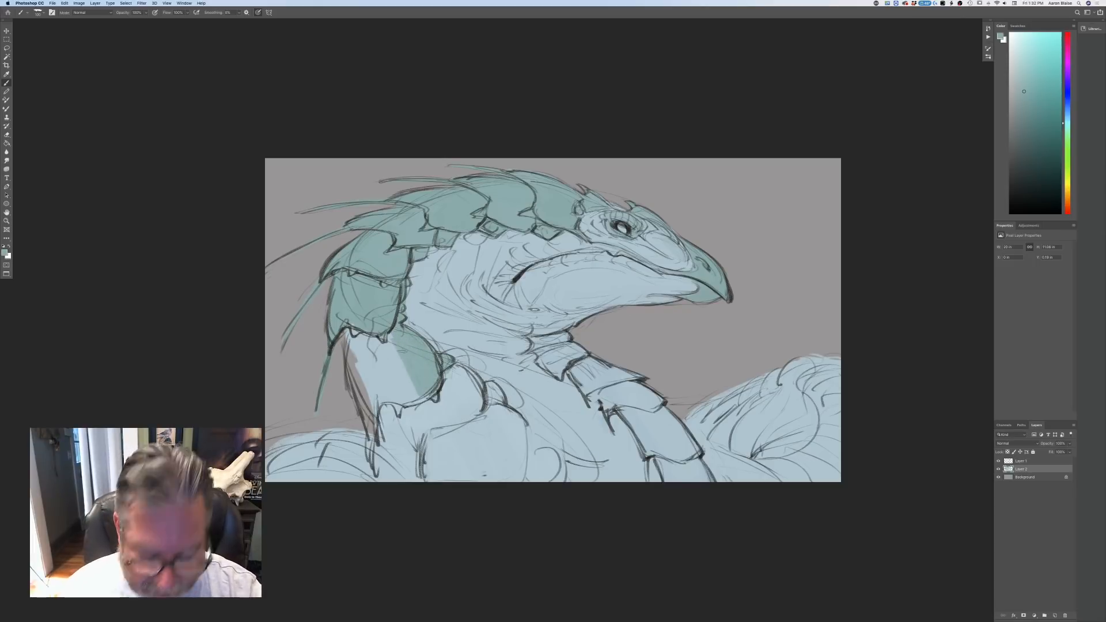
key("bracketright")
key("bracketright")
key("bracketright")
mouse_move(393, 341)
left_mouse_down()
mouse_move(434, 402)
mouse_move(380, 340)
mouse_move(356, 334)
mouse_move(370, 410)
left_mouse_up()
mouse_move(367, 370)
left_mouse_down()
mouse_move(381, 411)
mouse_move(423, 404)
mouse_move(374, 414)
mouse_move(373, 464)
left_mouse_up()
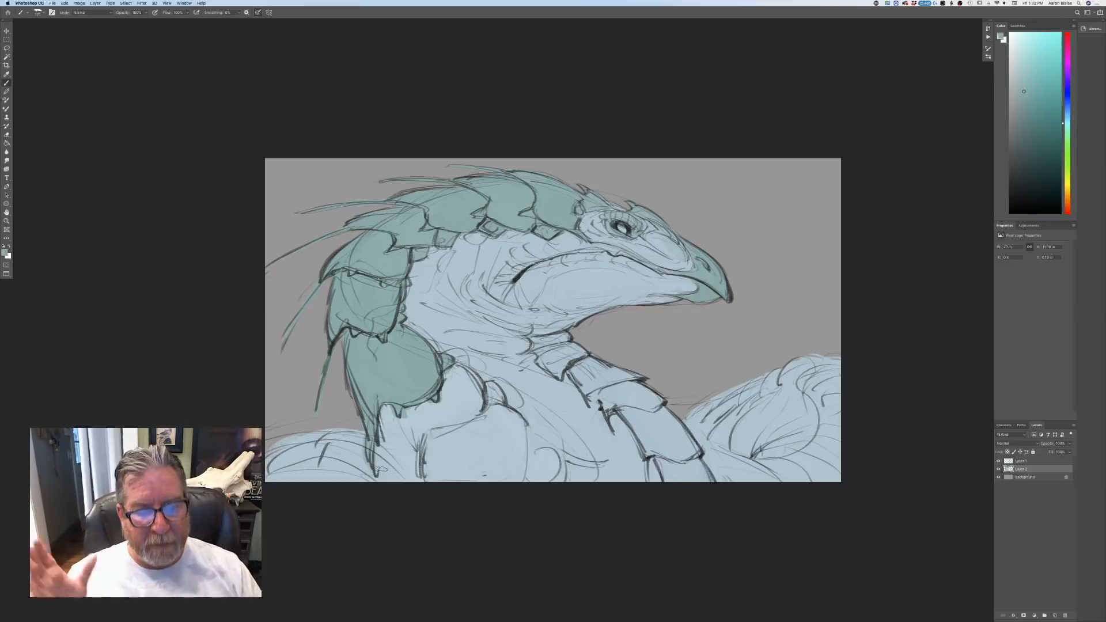
- Fill the remaining overlapping plates at the base of the neck with muted teal and tint the adjoining body contours along the canvas edge
mouse_move(455, 368)
left_mouse_down()
mouse_move(476, 383)
mouse_move(455, 404)
mouse_move(447, 386)
mouse_move(441, 421)
mouse_move(412, 429)
mouse_move(418, 443)
mouse_move(399, 461)
mouse_move(390, 421)
left_mouse_up()
left_click(258, 13)
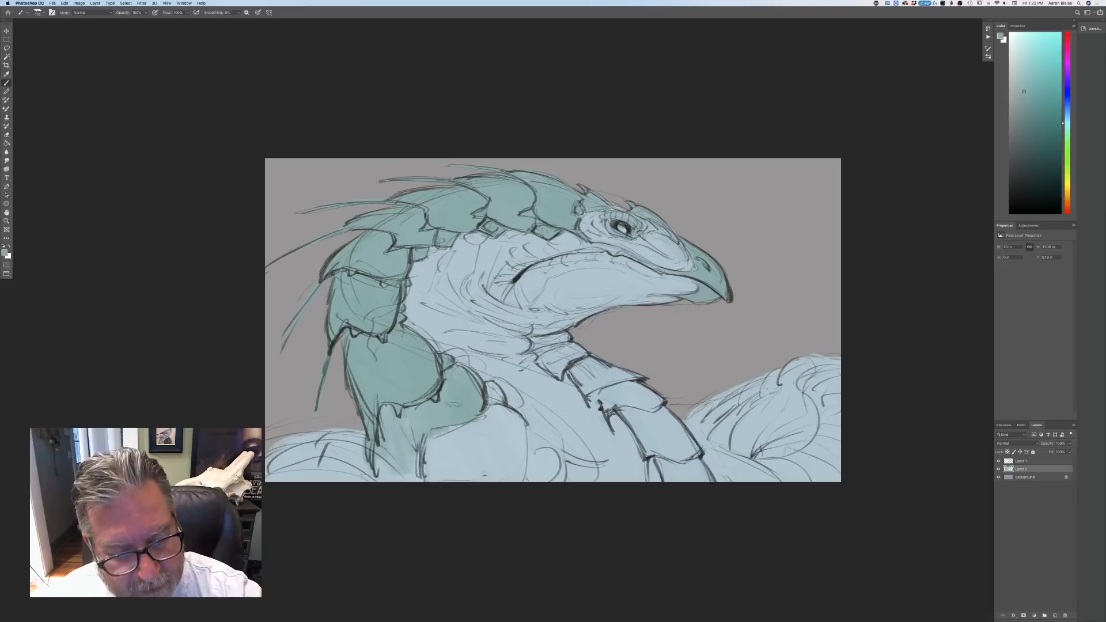
mouse_move(490, 387)
left_mouse_down()
mouse_move(521, 425)
mouse_move(524, 467)
left_mouse_up()
left_click_drag(510, 427, 523, 478)
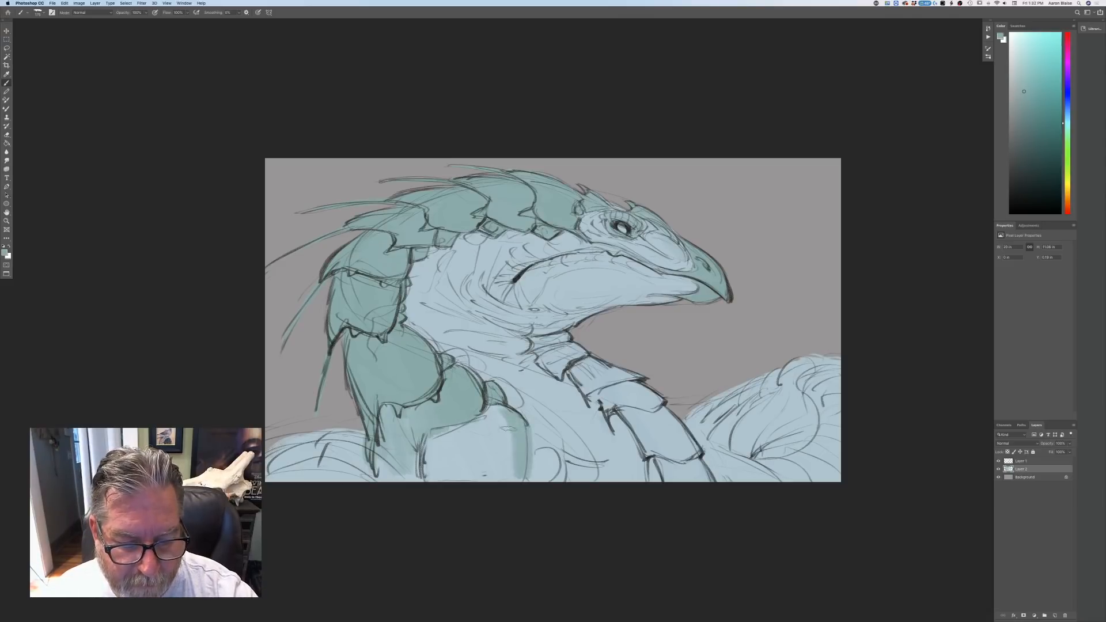
mouse_move(502, 408)
left_mouse_down()
mouse_move(507, 481)
mouse_move(479, 424)
mouse_move(495, 478)
mouse_move(444, 460)
mouse_move(460, 431)
left_mouse_up()
left_click_drag(460, 431, 445, 494)
mouse_move(441, 453)
left_mouse_down()
mouse_move(447, 494)
mouse_move(419, 478)
mouse_move(426, 446)
mouse_move(446, 475)
mouse_move(450, 443)
left_mouse_up()
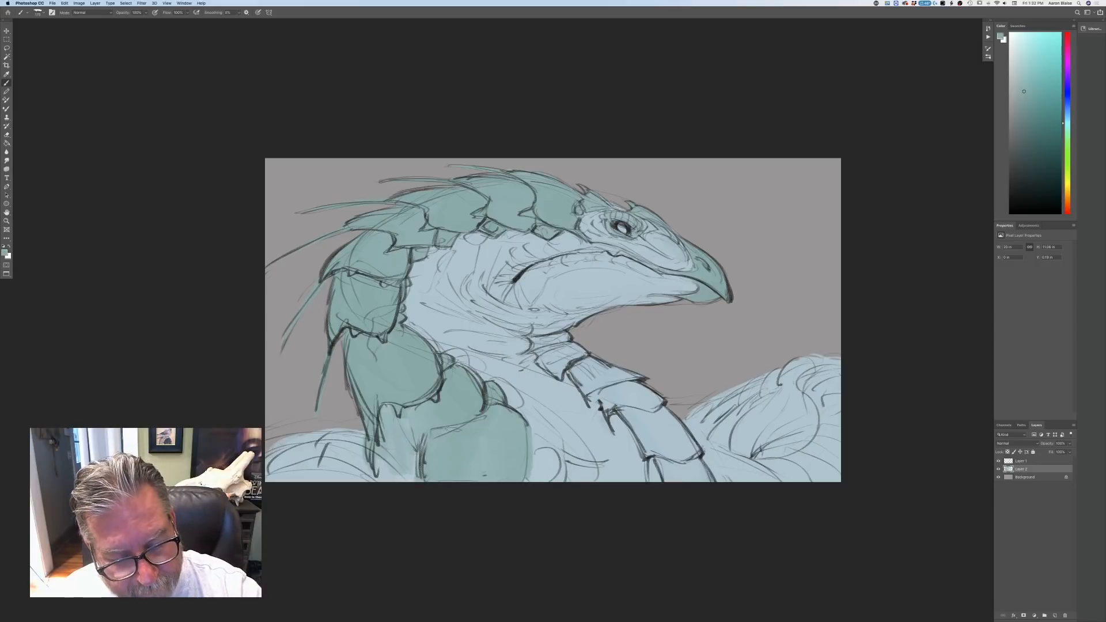
mouse_move(413, 463)
left_mouse_down()
mouse_move(411, 488)
mouse_move(386, 466)
left_mouse_up()
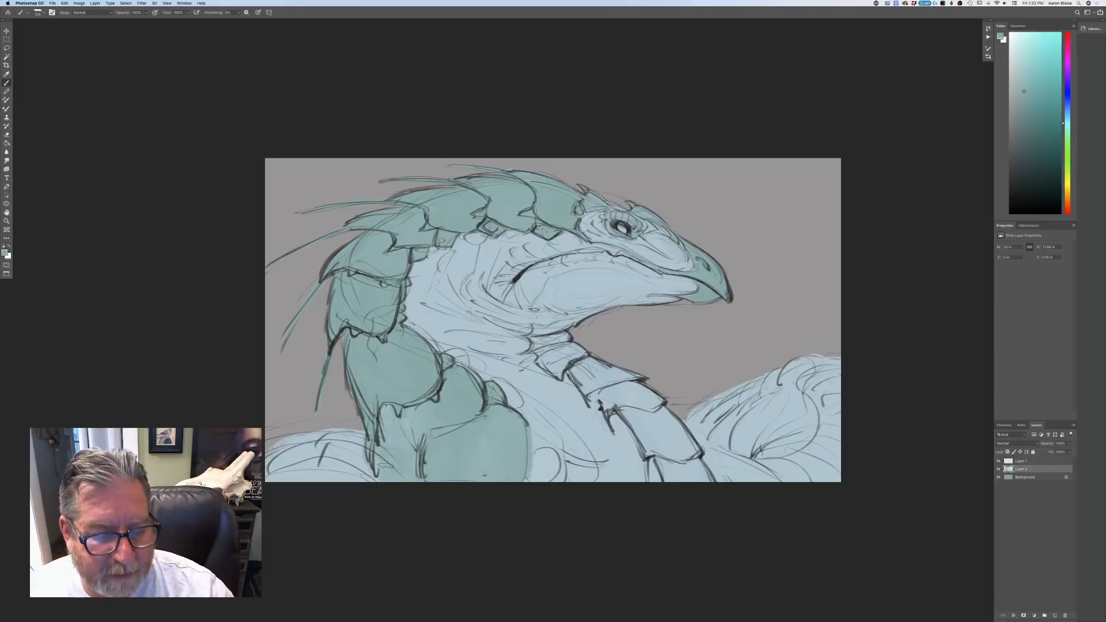
mouse_move(541, 473)
left_mouse_down()
mouse_move(546, 465)
mouse_move(538, 479)
left_mouse_up()
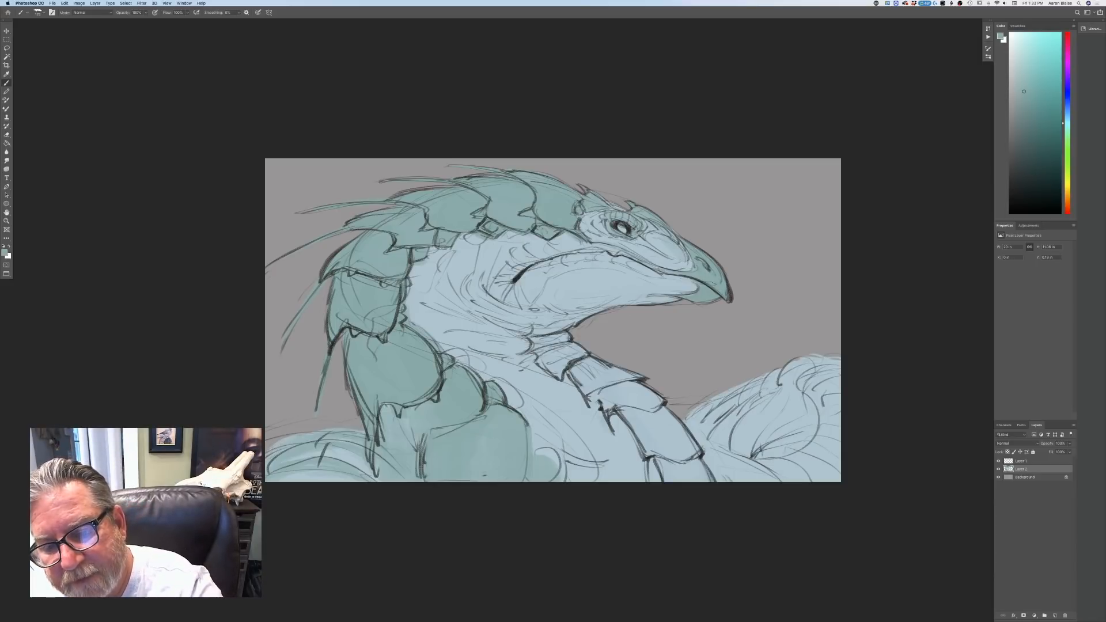
- Paint thin muted teal along the lip line from the beak backwards and around the corner of the mouth
left_click_drag(700, 274, 593, 252)
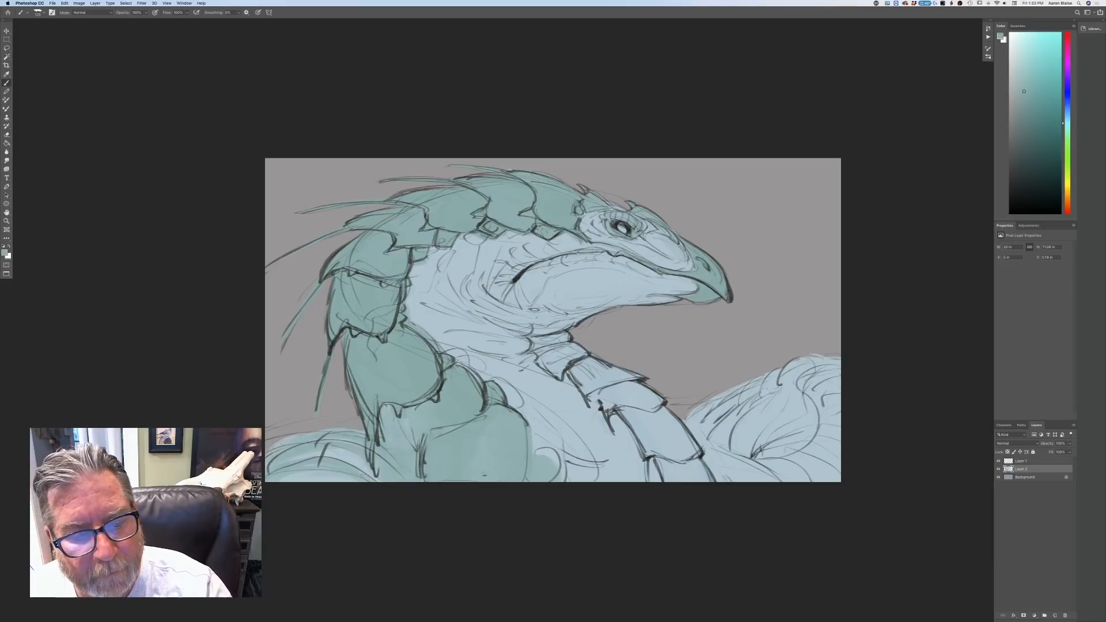
mouse_move(507, 274)
left_mouse_down()
mouse_move(497, 281)
mouse_move(509, 293)
mouse_move(527, 288)
mouse_move(514, 287)
left_mouse_up()
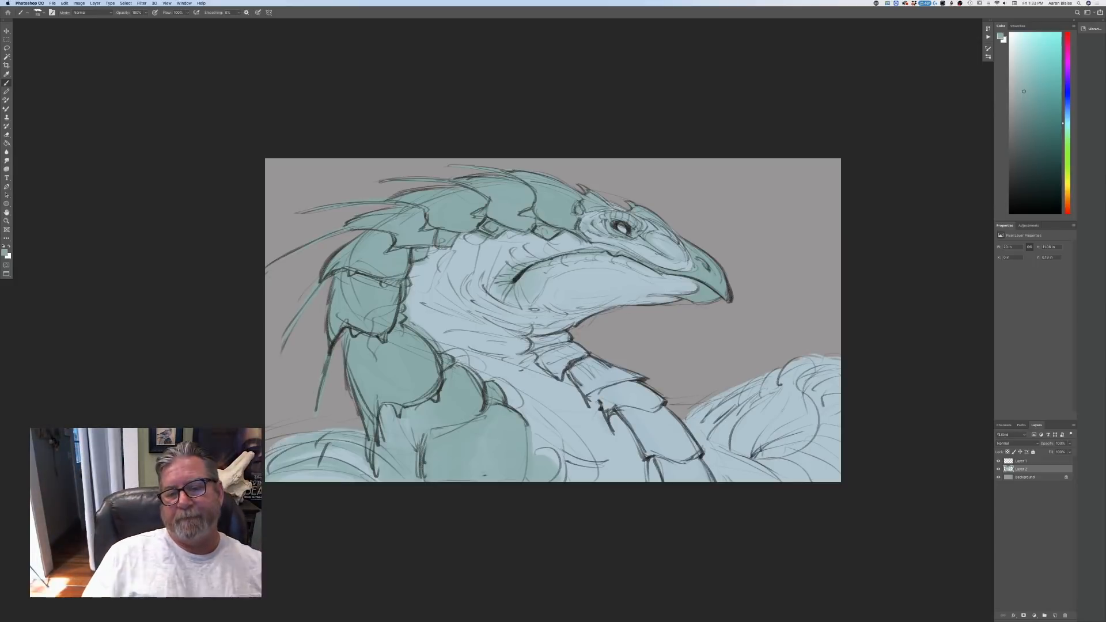
- Pick a bright yellow foreground colour and paint the creature's eye with it
left_click(4, 252)
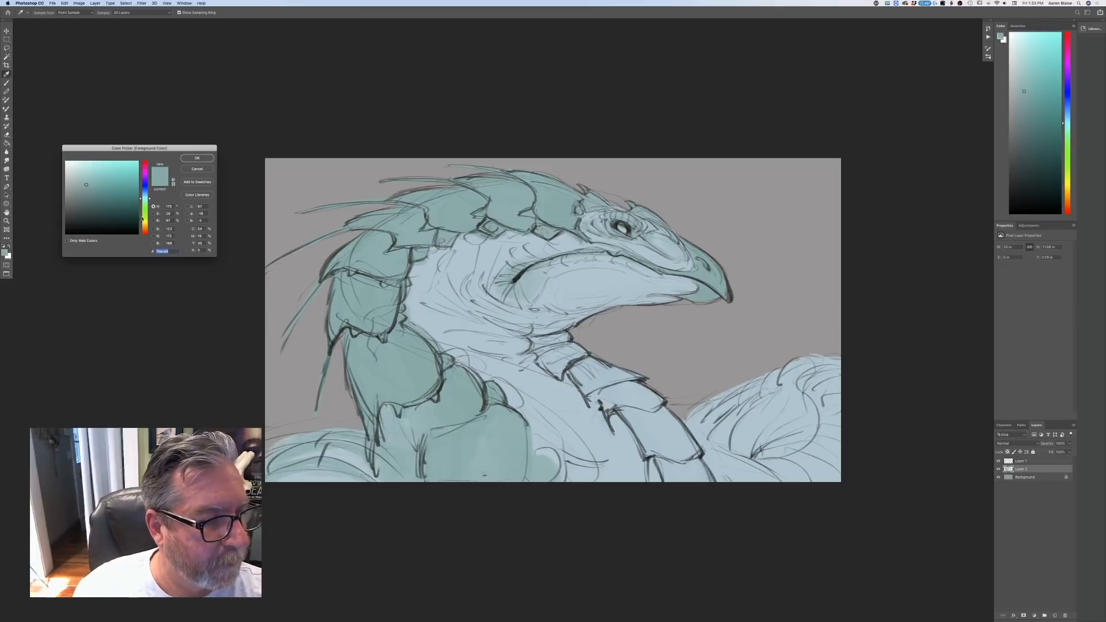
left_click(112, 167)
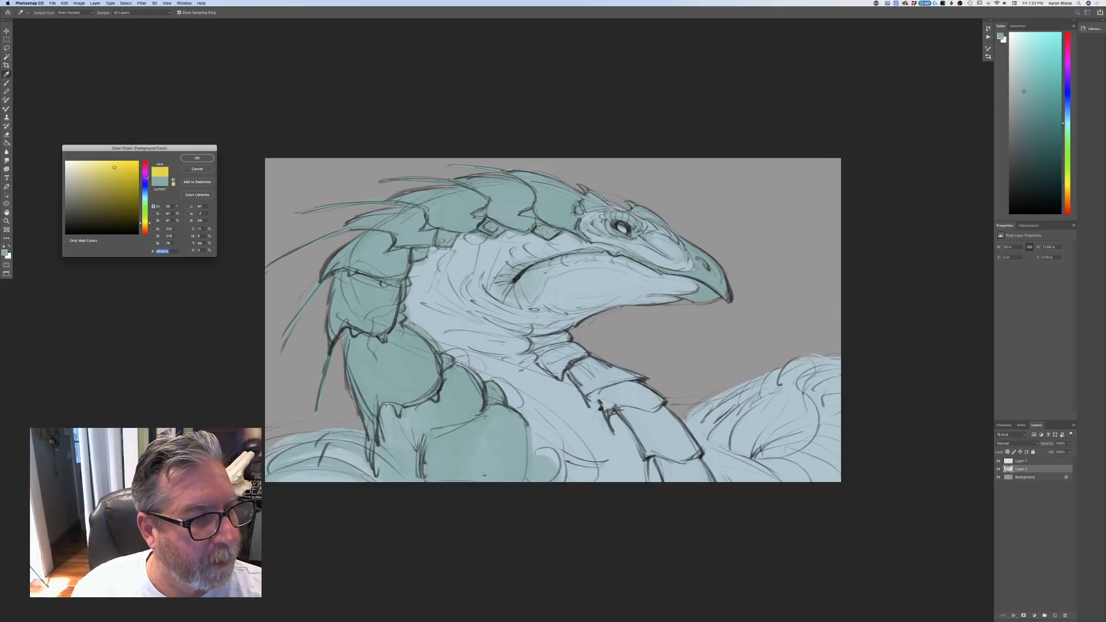
left_click(196, 159)
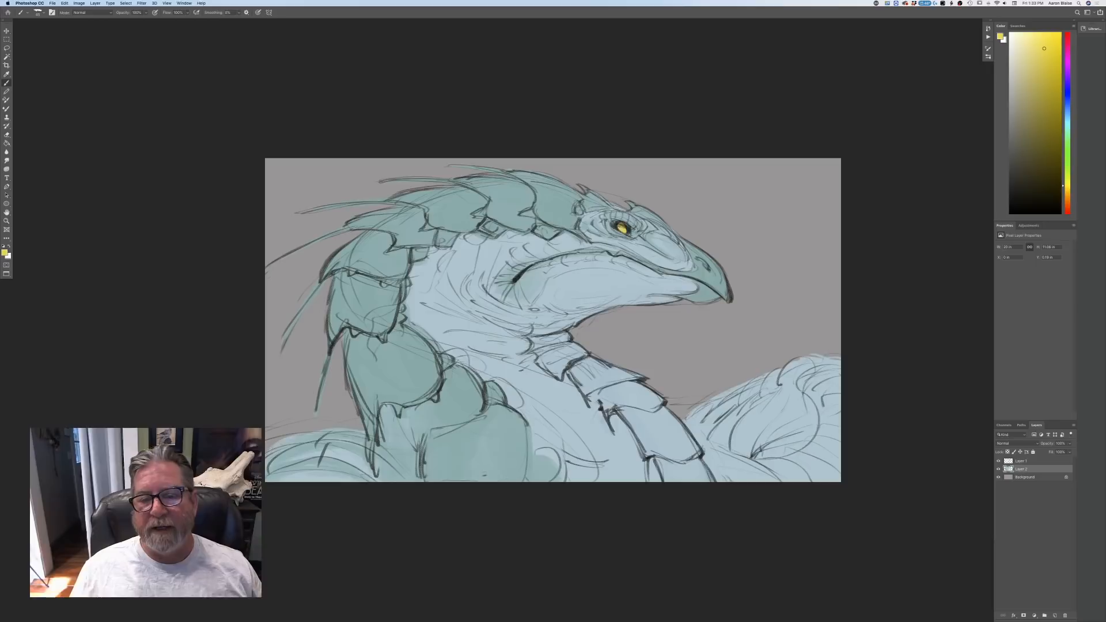
- Change the foreground colour to a light blue and paint the creature's eye with it
left_click(5, 253)
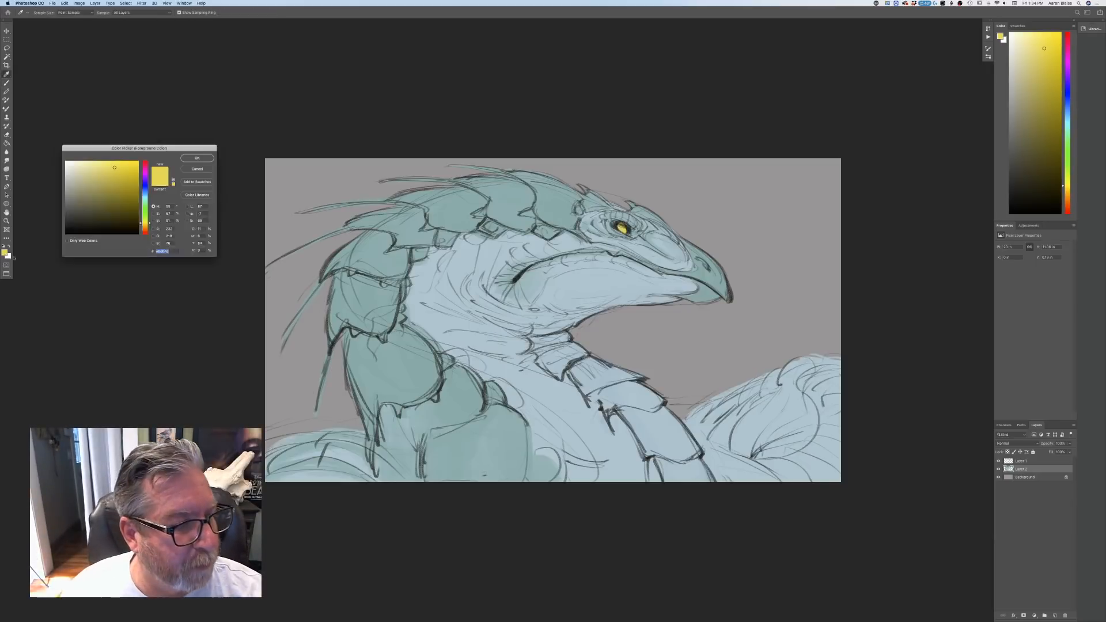
left_click(145, 194)
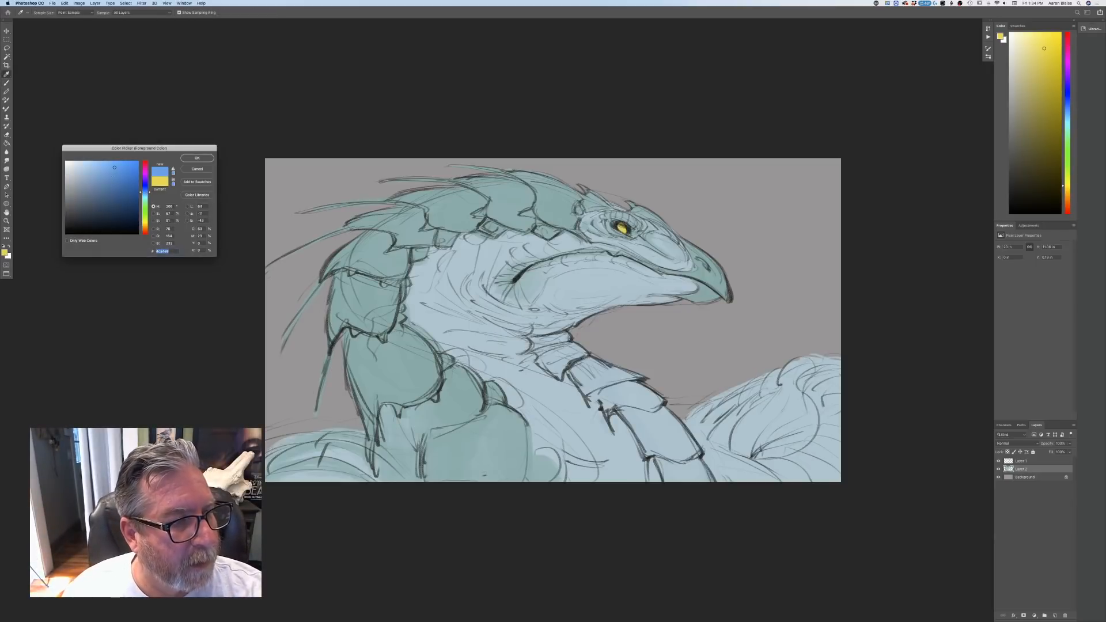
left_click(97, 163)
key("Return")
key("b")
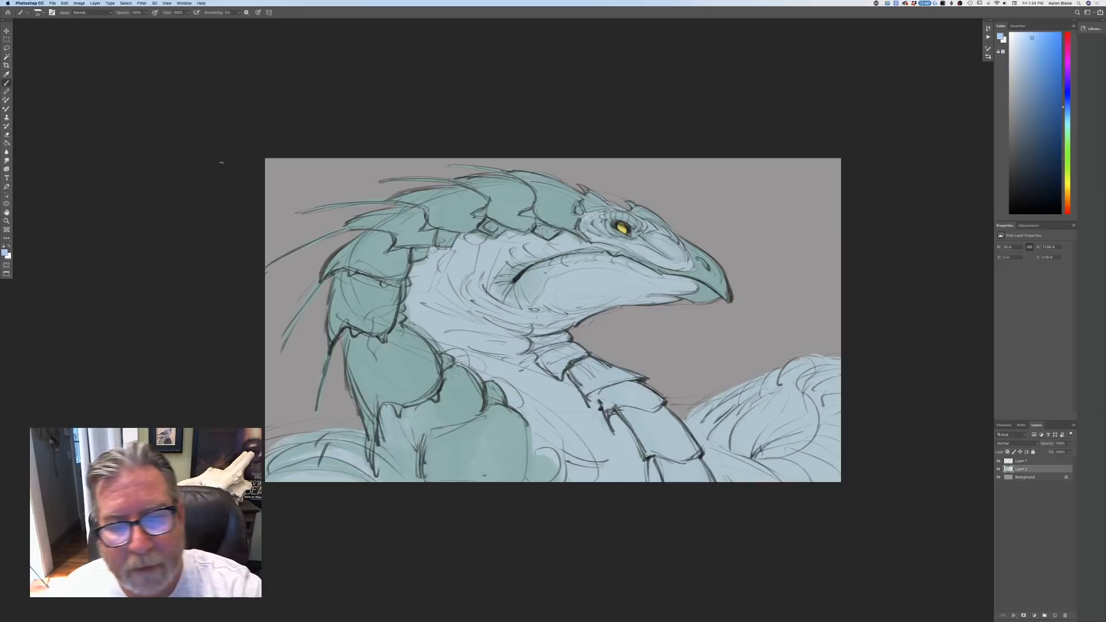
left_click_drag(619, 226, 626, 232)
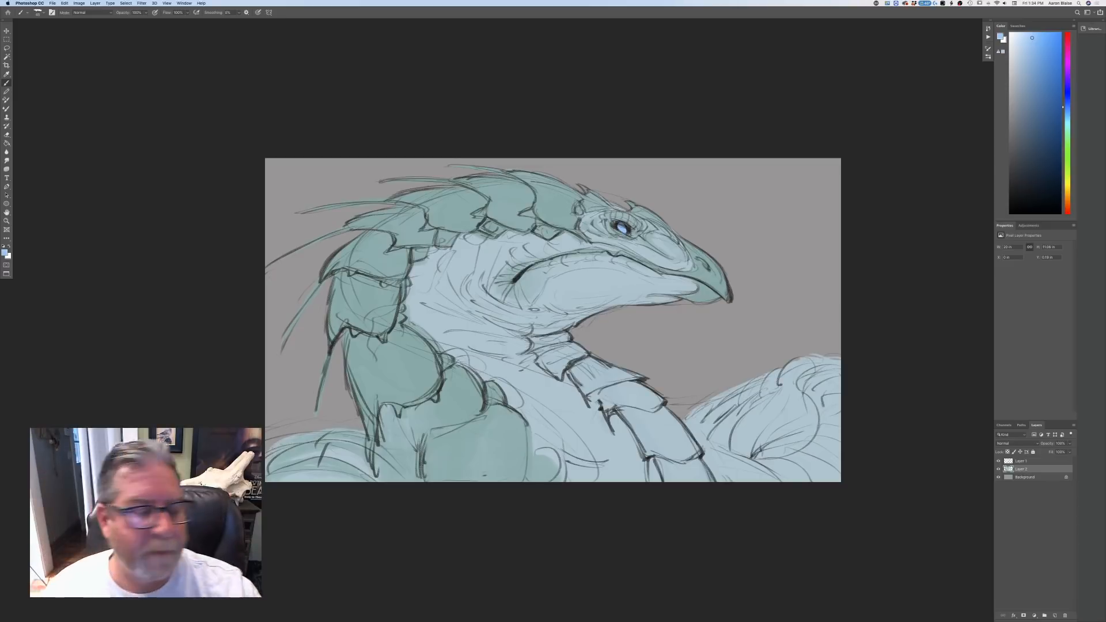
- Sample the pale blue of the skin, then the muted teal of the neck plates, as the painting colour
left_click(5, 252)
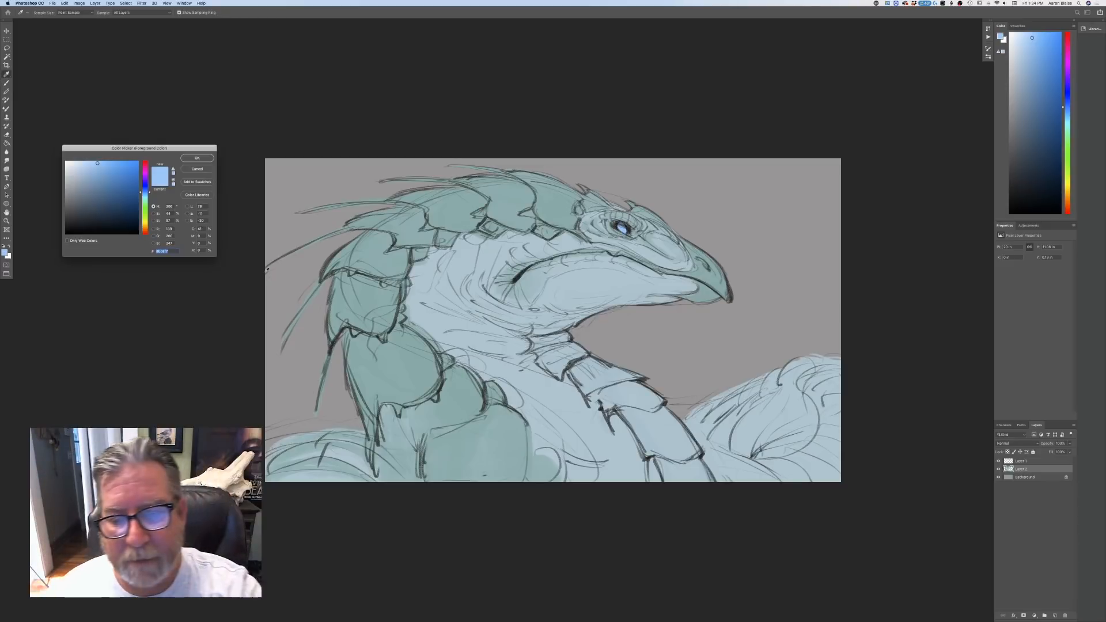
left_click(191, 159)
key("b")
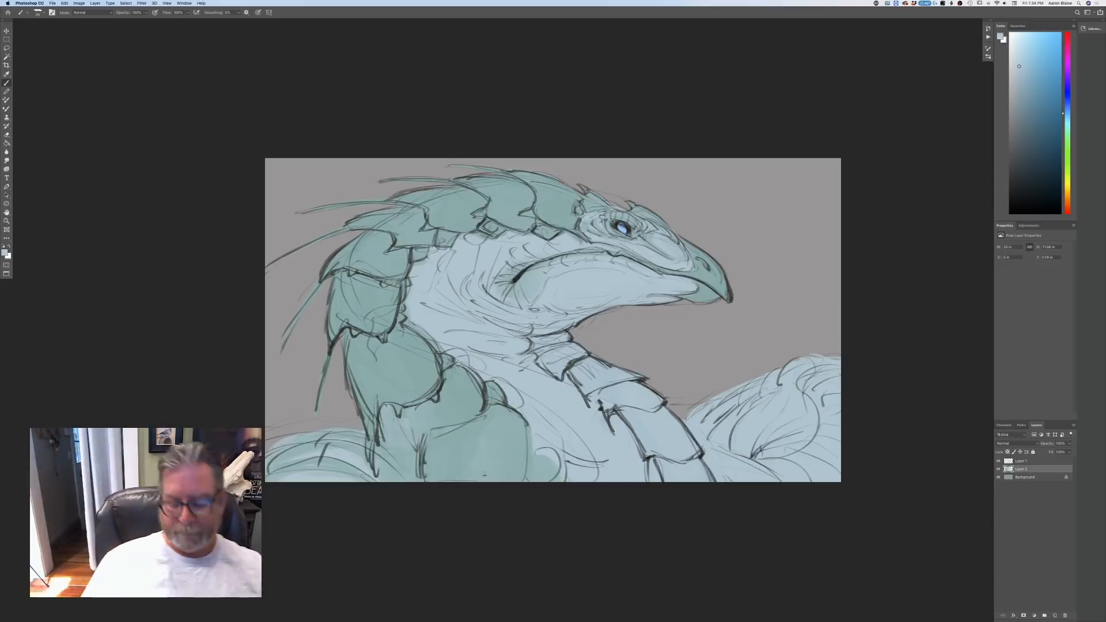
key("ctrl+minus")
key("ctrl+minus")
key("ctrl+plus")
key("ctrl+plus")
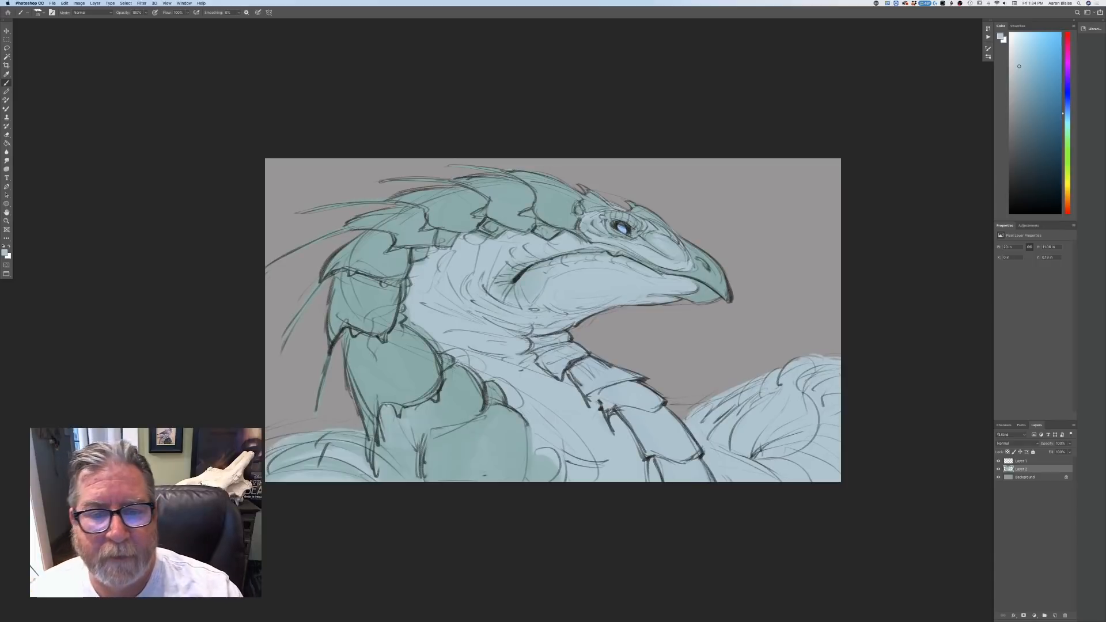
left_click(5, 253)
left_click(369, 300)
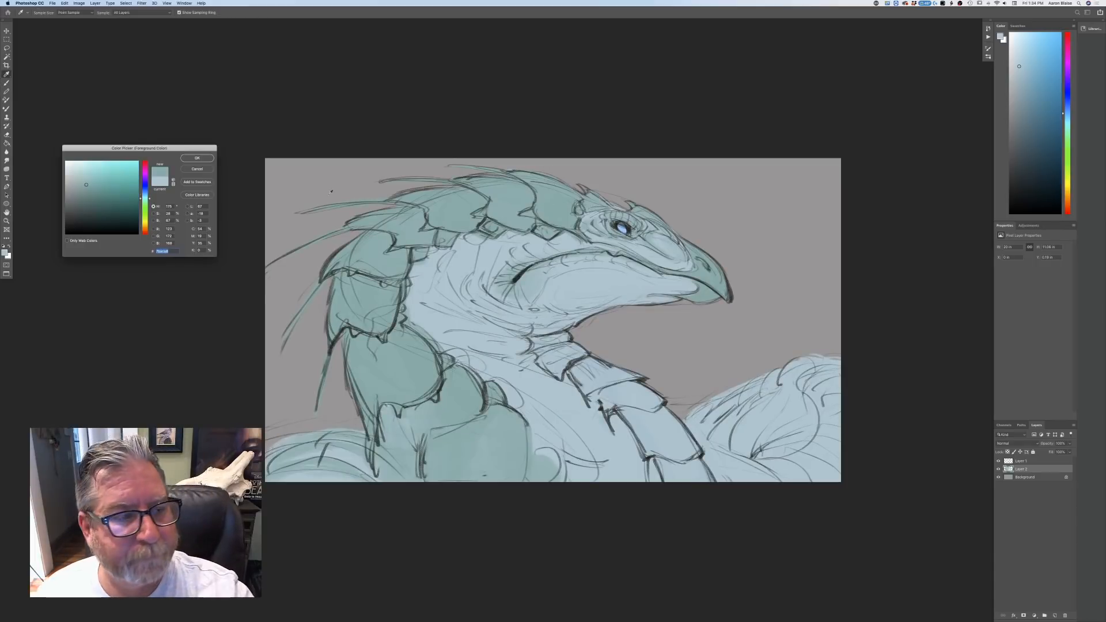
left_click(191, 158)
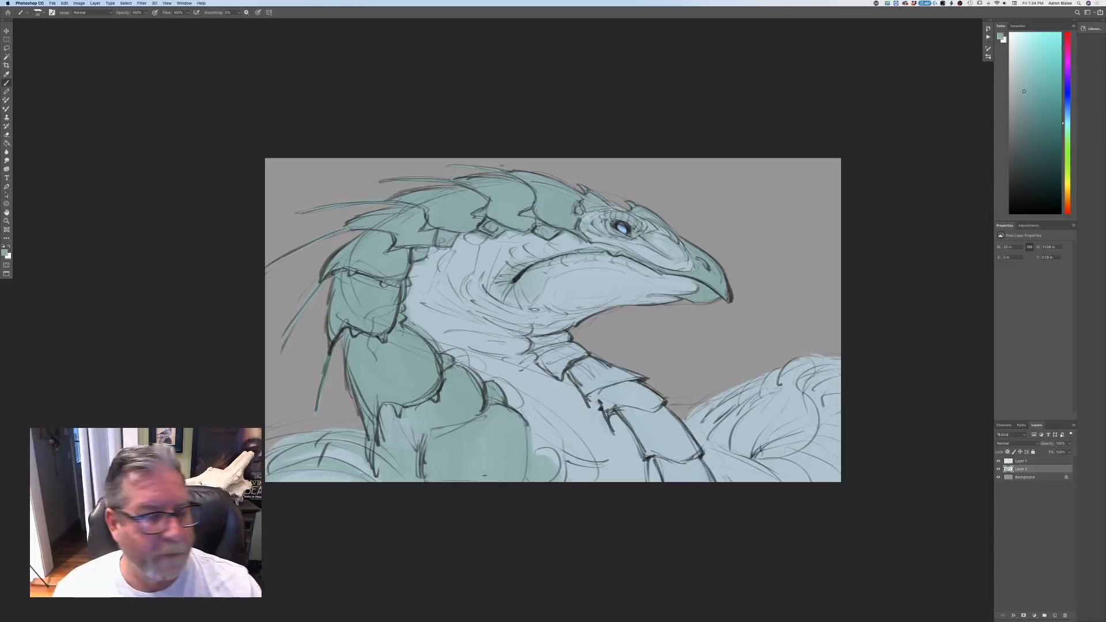
- Add a new layer above the base colours and paint short stripes between the eye and beak in a darker version of the skin blue
left_click(1054, 616)
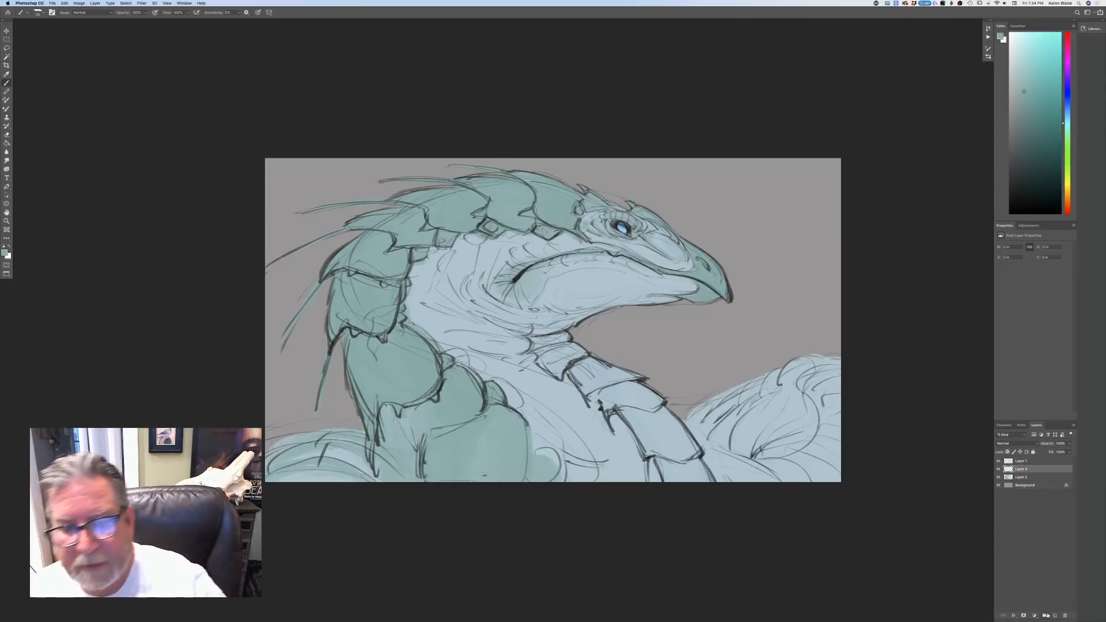
left_click(5, 253)
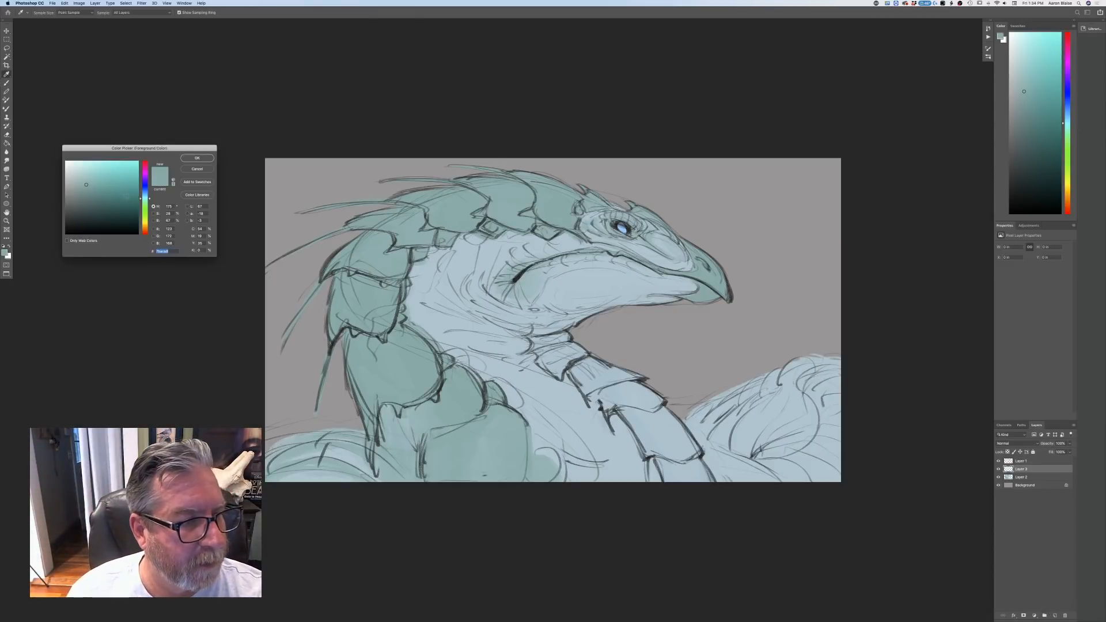
left_click(570, 286)
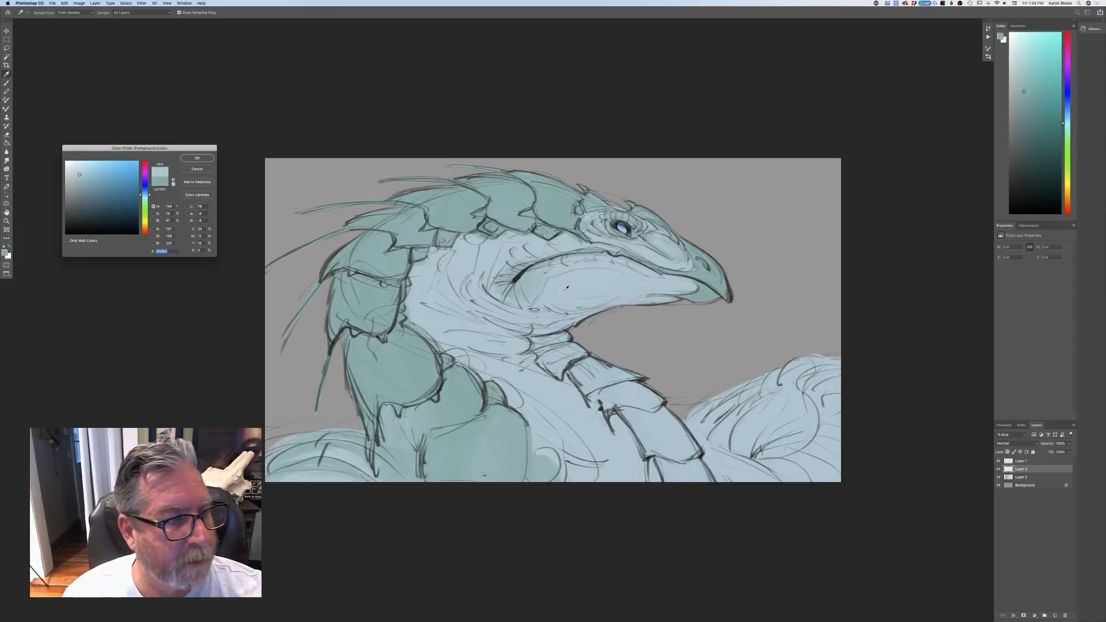
left_click(196, 159)
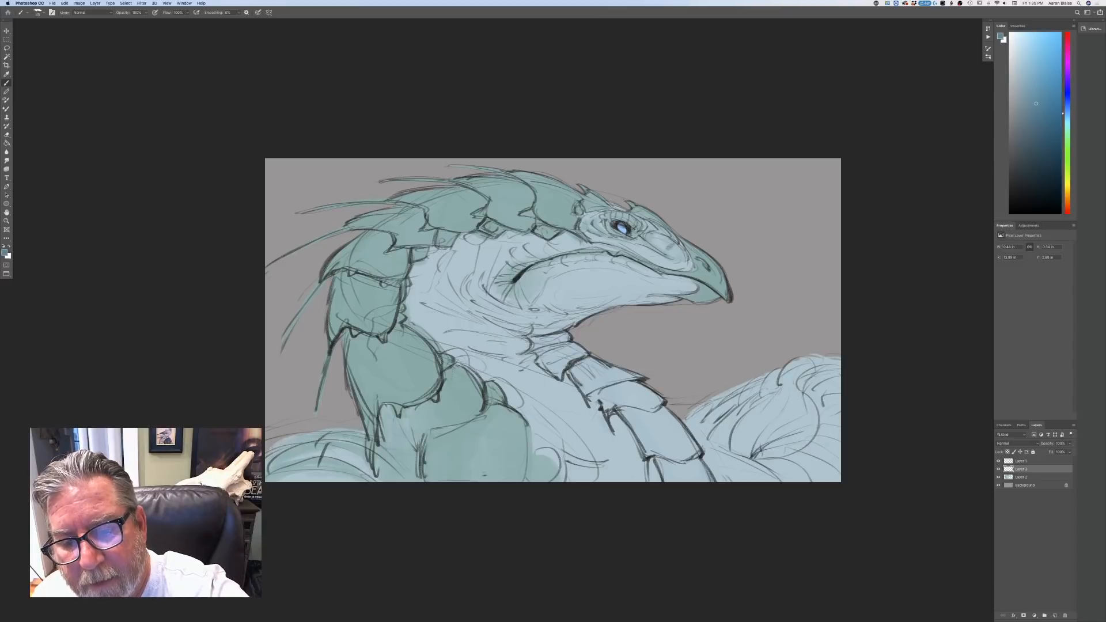
left_click_drag(658, 237, 668, 243)
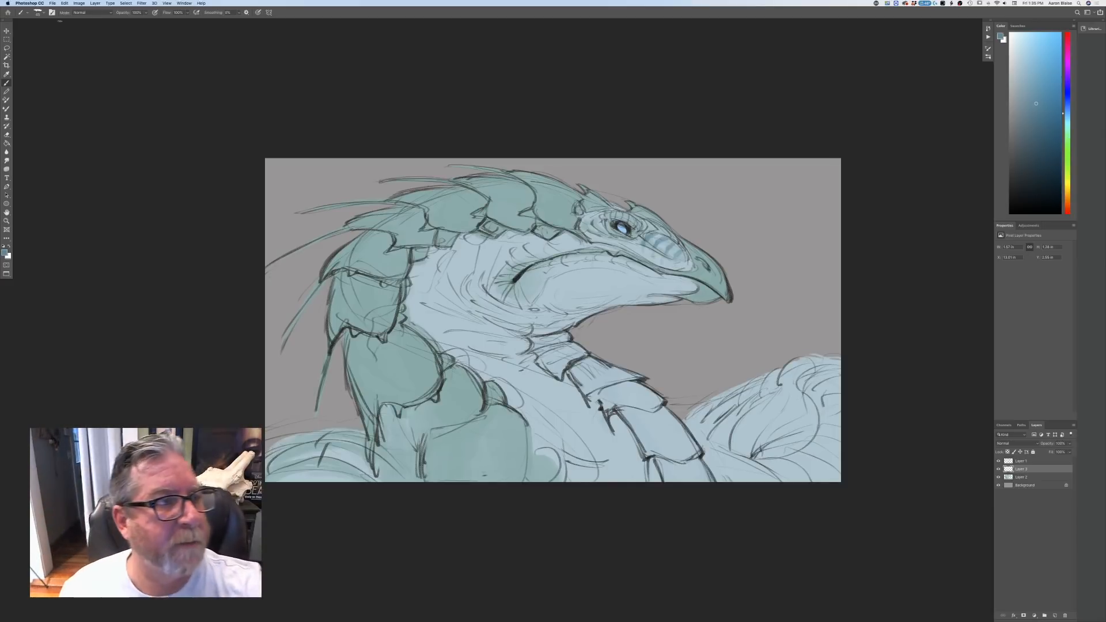
- Check the document's dimensions and resolution in the Image Size settings without altering them
left_click(79, 3)
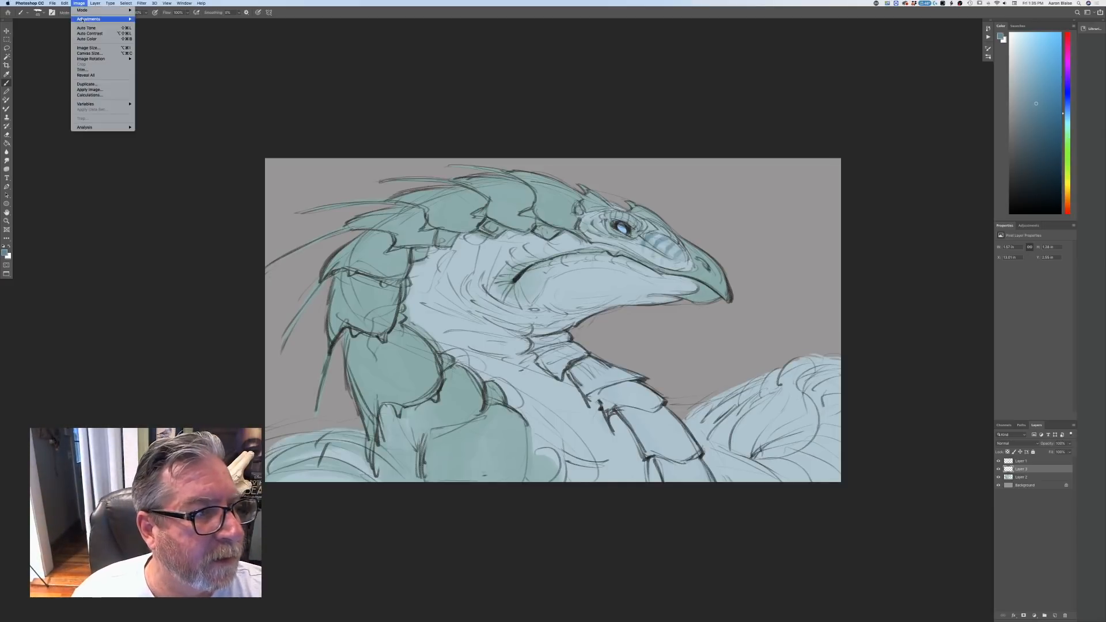
left_click(84, 48)
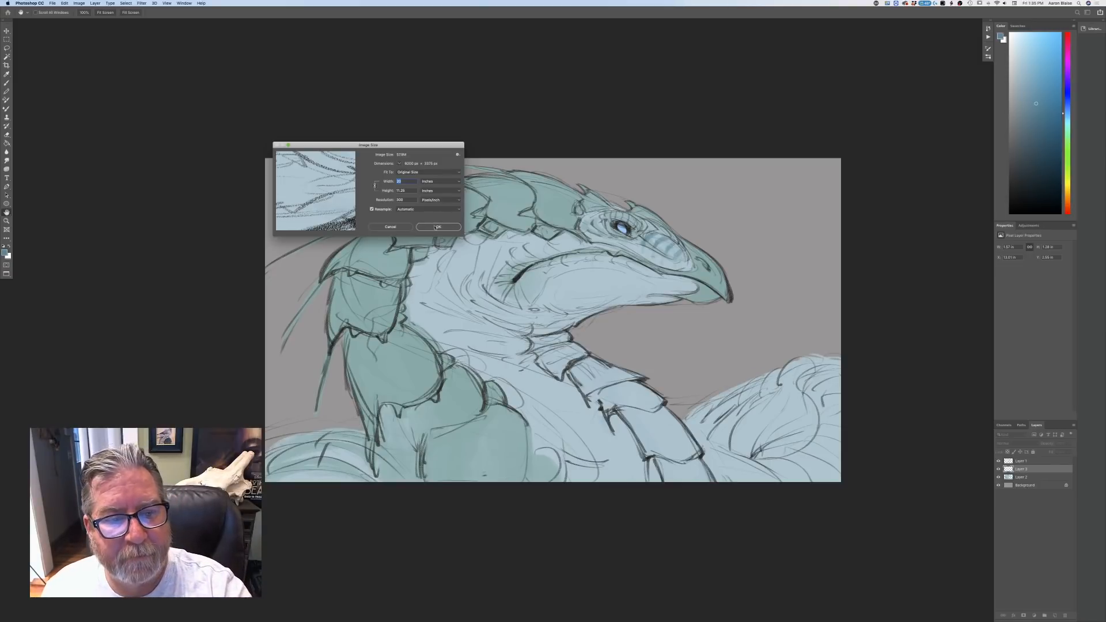
left_click(438, 227)
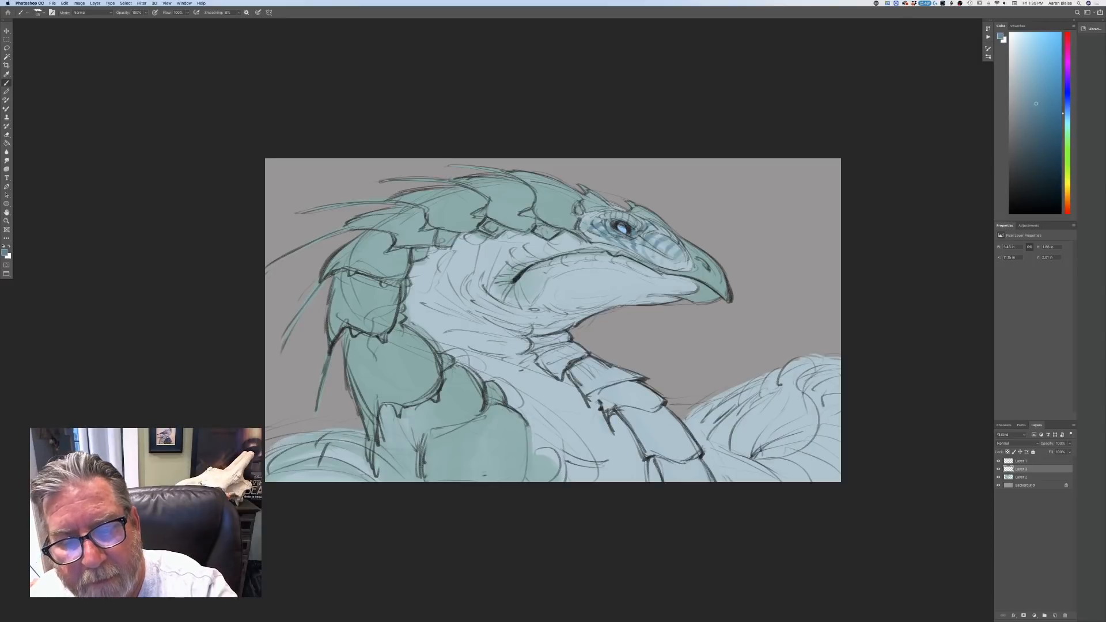
- Paint darker blue stripes around and behind the eye and along the cheek above the mouth line
left_click_drag(593, 217, 581, 227)
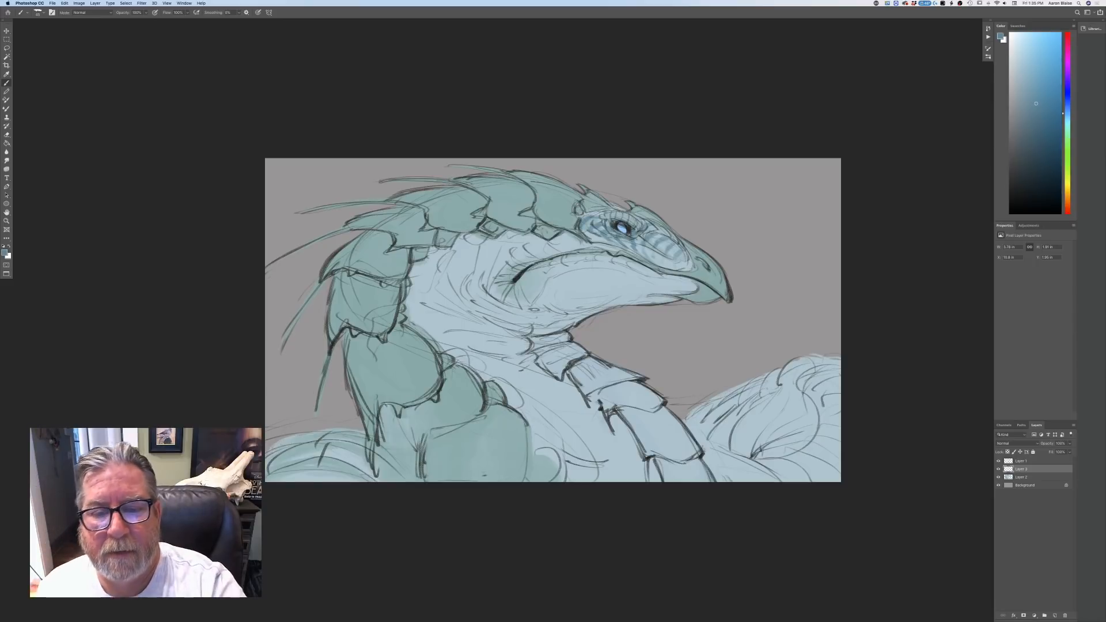
left_click_drag(577, 238, 575, 251)
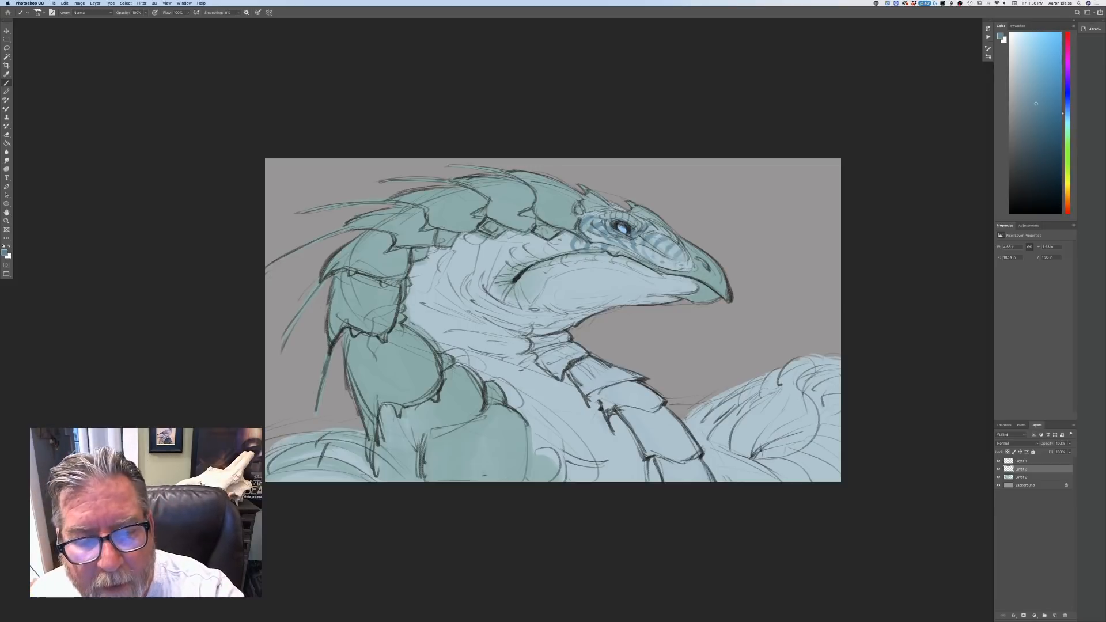
mouse_move(564, 245)
left_mouse_down()
mouse_move(555, 232)
mouse_move(556, 244)
left_mouse_up()
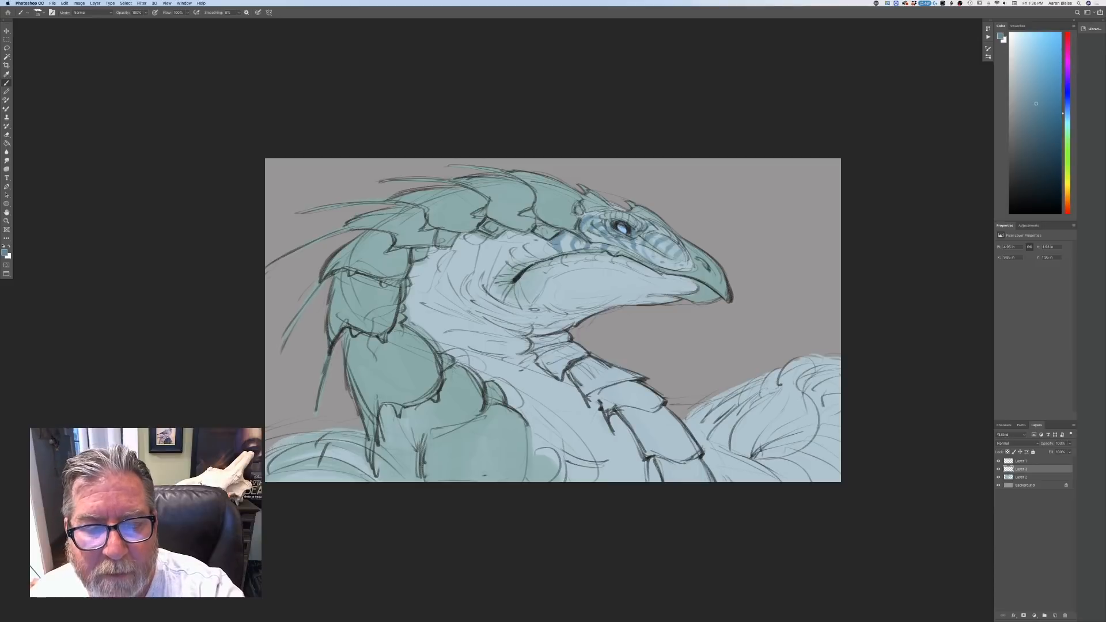
mouse_move(548, 257)
left_mouse_down()
mouse_move(535, 238)
mouse_move(535, 248)
left_mouse_up()
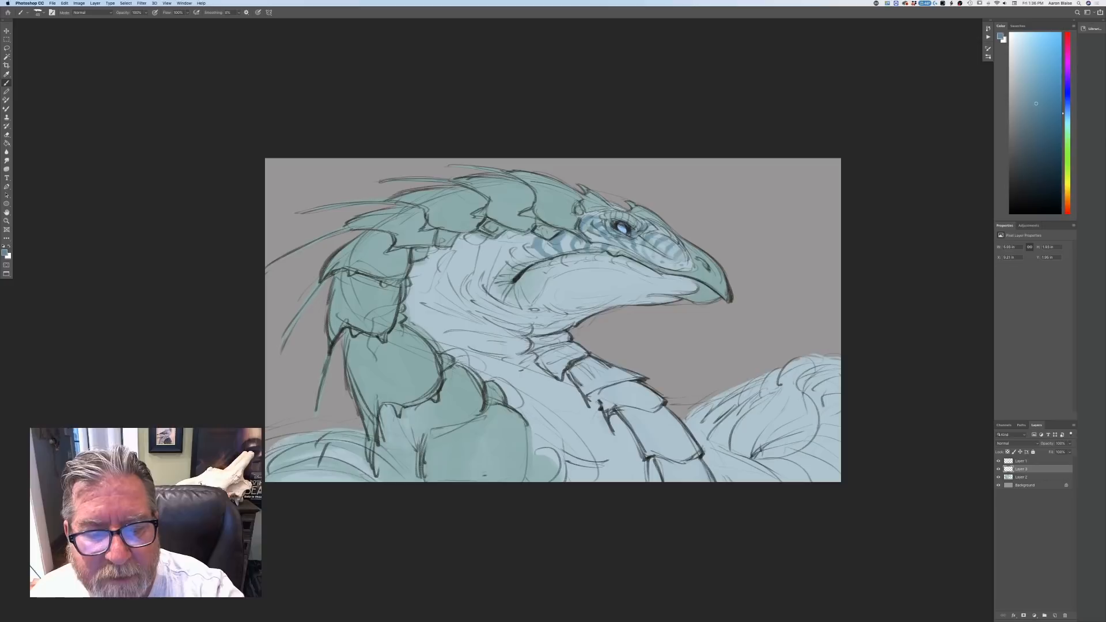
mouse_move(527, 247)
left_mouse_down()
mouse_move(504, 232)
mouse_move(502, 250)
left_mouse_up()
mouse_move(514, 263)
left_mouse_down()
mouse_move(490, 248)
mouse_move(496, 265)
mouse_move(483, 262)
left_mouse_up()
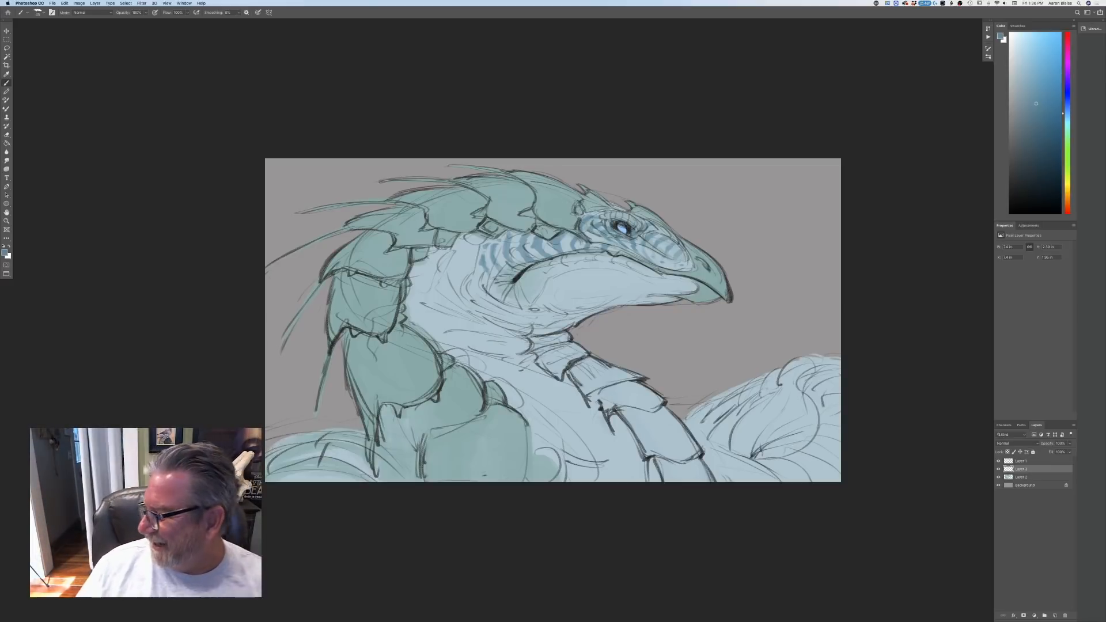
- Paint long curved blue stripes down the upper neck and shorter ones across the jaw near the mouth corner
mouse_move(472, 238)
left_mouse_down()
mouse_move(467, 269)
mouse_move(478, 298)
mouse_move(466, 258)
mouse_move(461, 284)
left_mouse_up()
left_click_drag(456, 242, 455, 259)
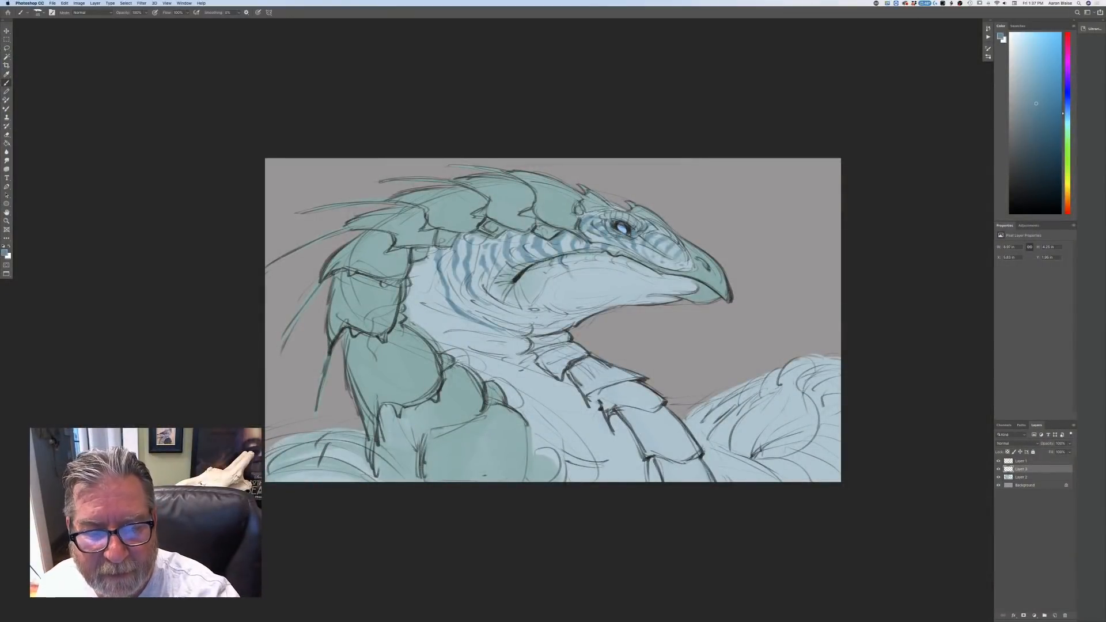
left_click_drag(552, 258, 549, 269)
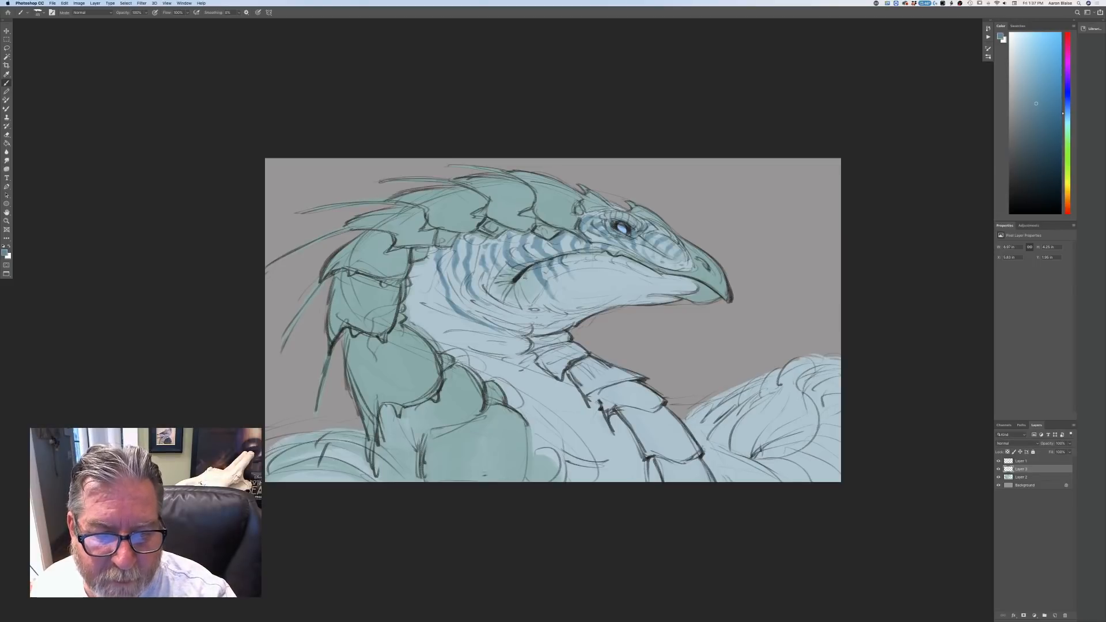
left_click_drag(525, 271, 551, 308)
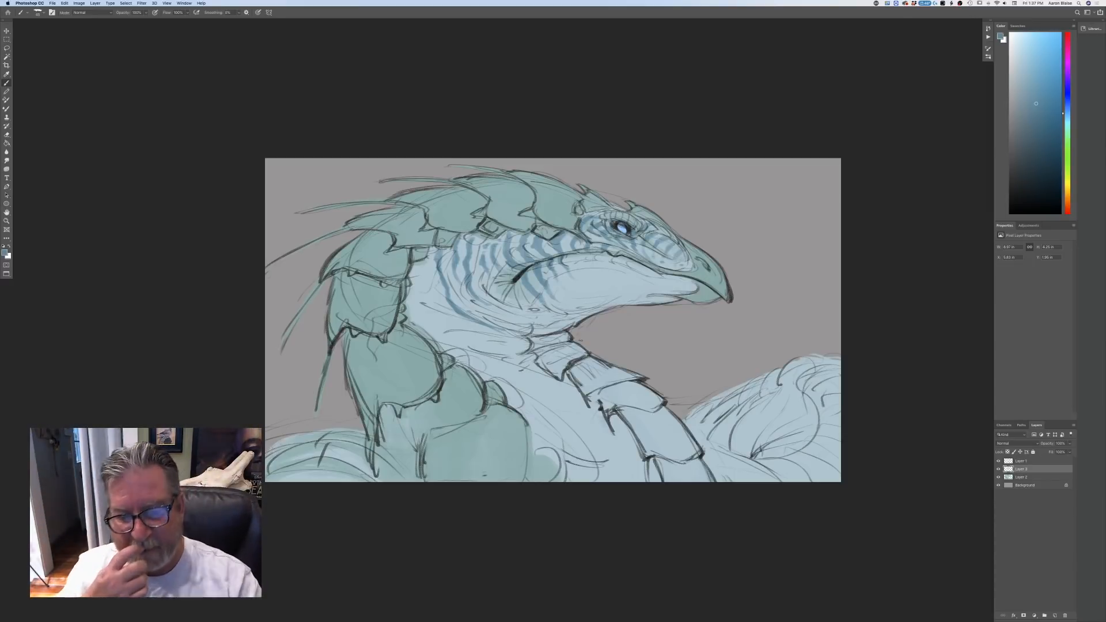
- Paint darker blue stripes across the jaw below the mouth corner and down the back and lower part of the striped neck skin
mouse_move(514, 289)
left_mouse_down()
mouse_move(546, 320)
mouse_move(574, 315)
left_mouse_up()
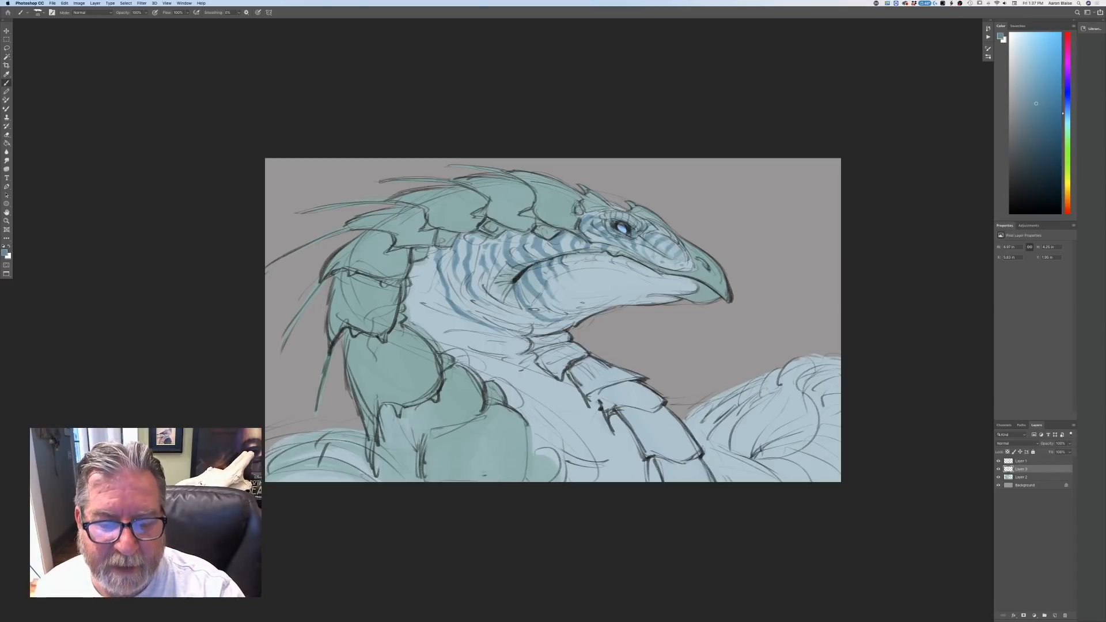
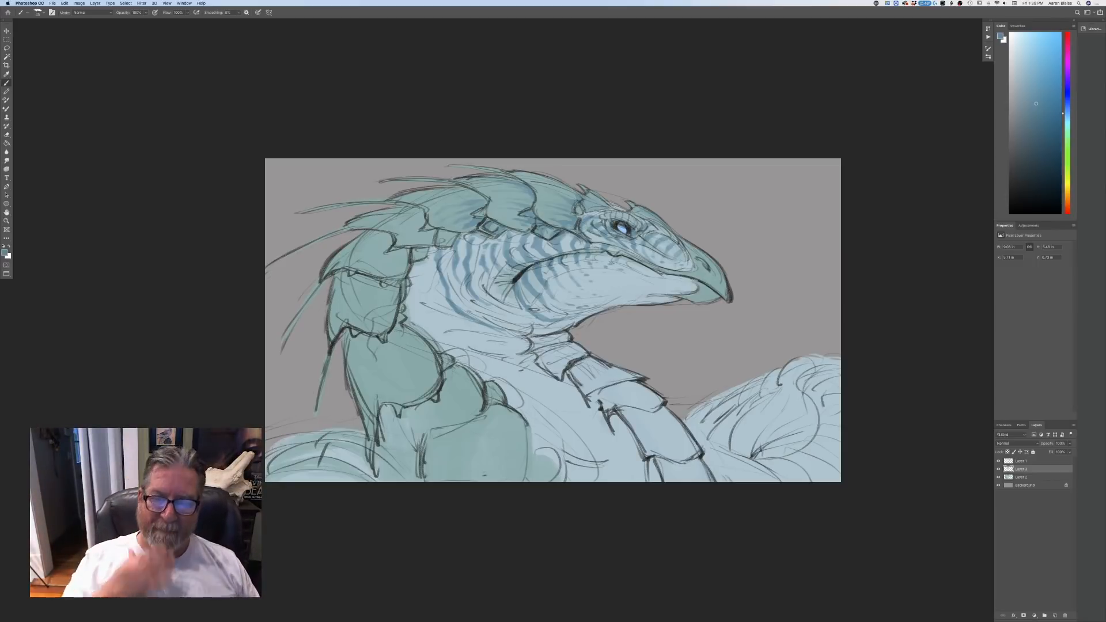
left_click_drag(427, 284, 445, 313)
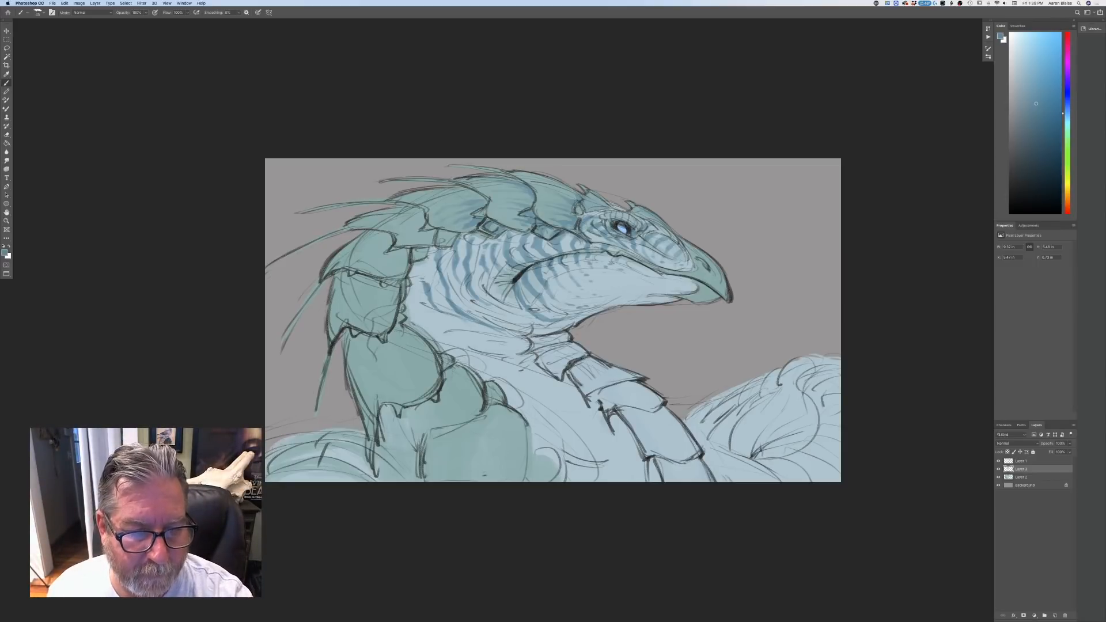
mouse_move(425, 270)
left_mouse_down()
mouse_move(441, 312)
mouse_move(416, 306)
mouse_move(429, 320)
mouse_move(485, 329)
left_mouse_up()
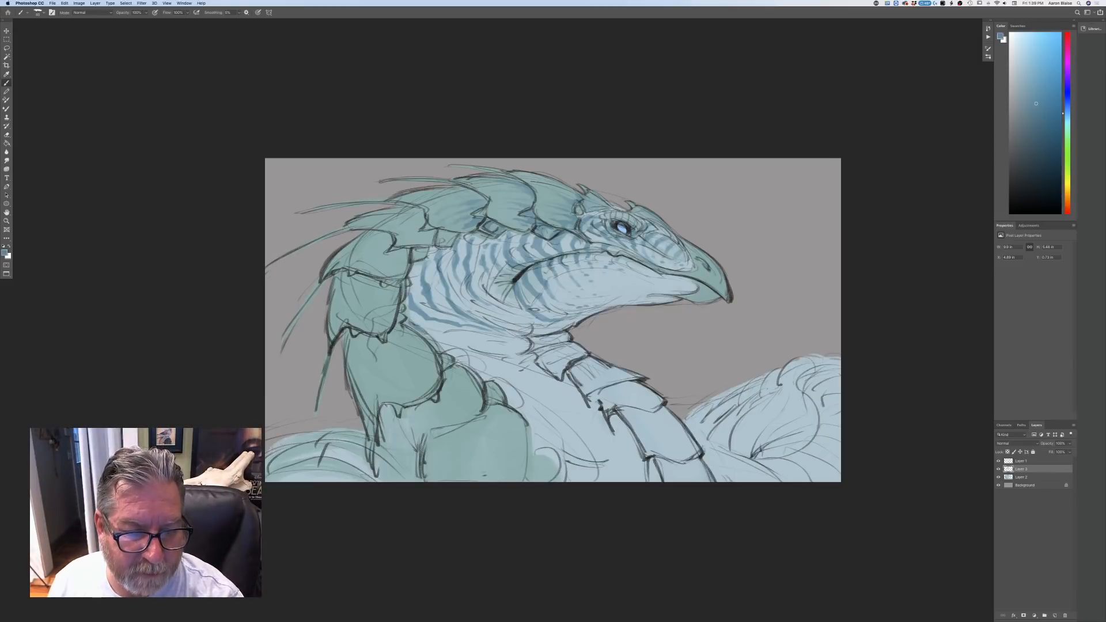
mouse_move(423, 326)
left_mouse_down()
mouse_move(483, 332)
mouse_move(474, 349)
mouse_move(434, 350)
left_mouse_up()
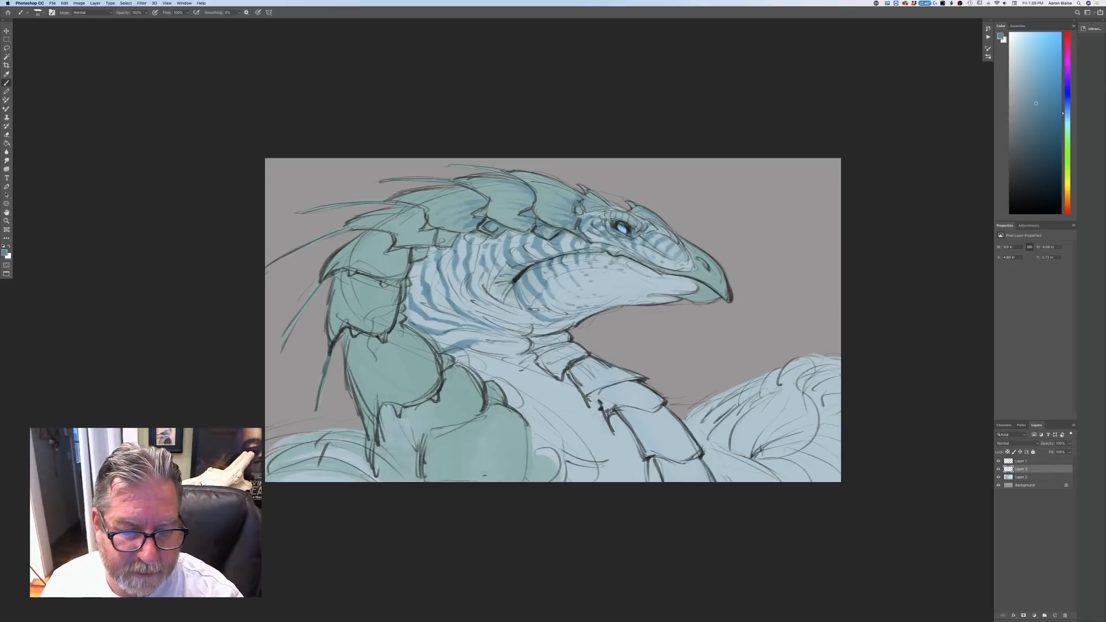
mouse_move(488, 354)
left_mouse_down()
mouse_move(461, 367)
mouse_move(489, 354)
left_mouse_up()
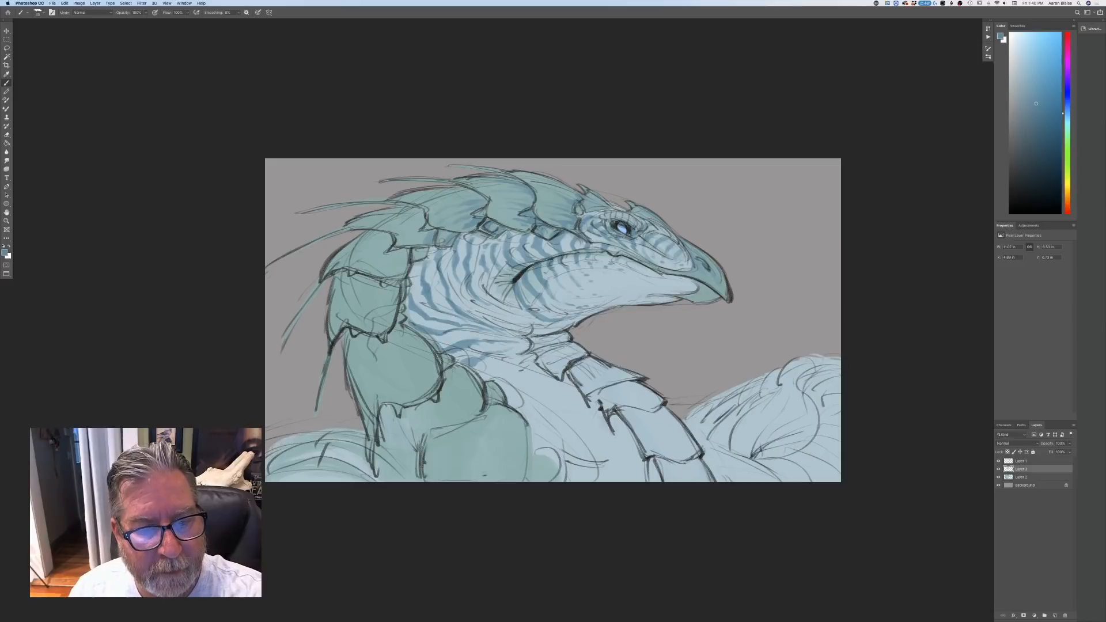
- Paint streaks in the same darker blue over the teal plates, from behind the head down the back of the neck to the shoulder
left_click_drag(430, 232, 411, 243)
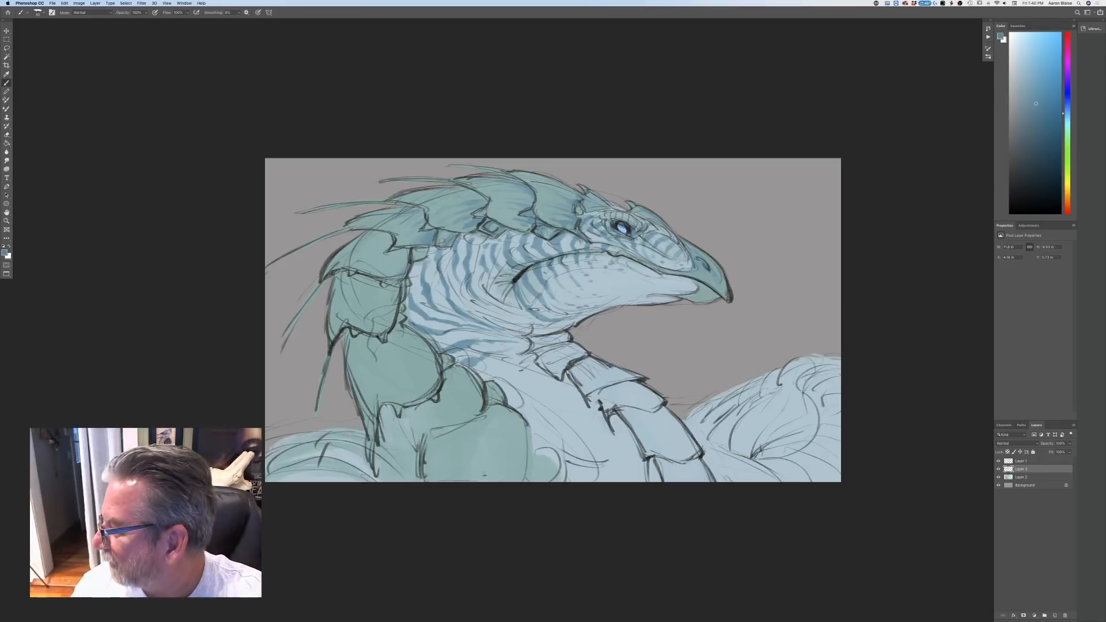
left_click_drag(408, 253, 384, 271)
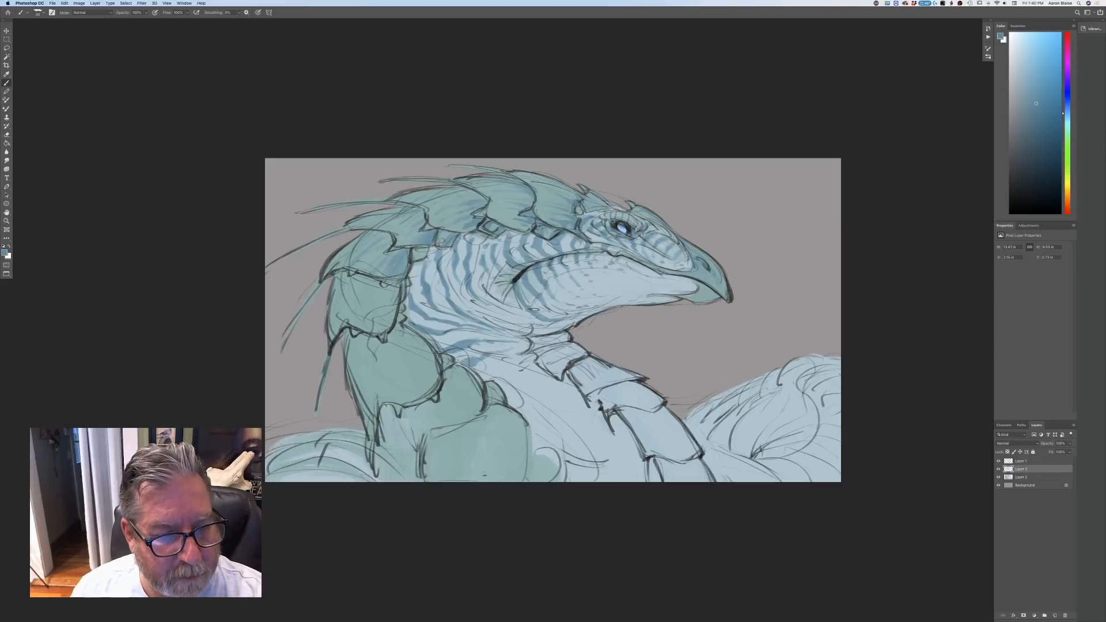
mouse_move(336, 291)
left_mouse_down()
mouse_move(333, 312)
mouse_move(353, 312)
mouse_move(354, 324)
left_mouse_up()
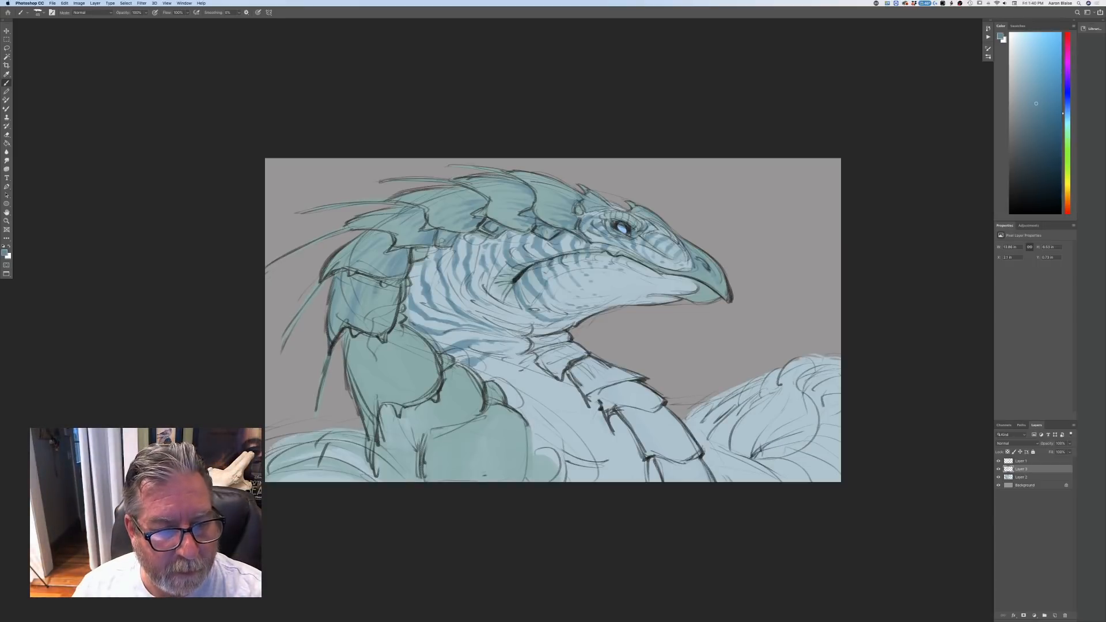
left_click_drag(392, 287, 388, 300)
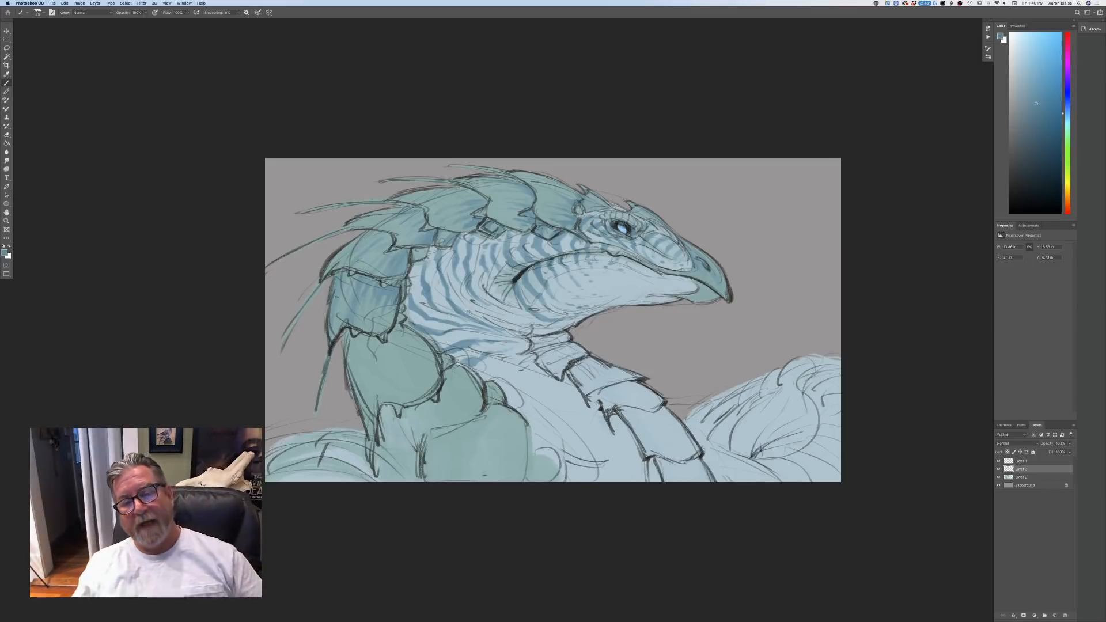
mouse_move(346, 335)
left_mouse_down()
mouse_move(352, 372)
mouse_move(362, 360)
left_mouse_up()
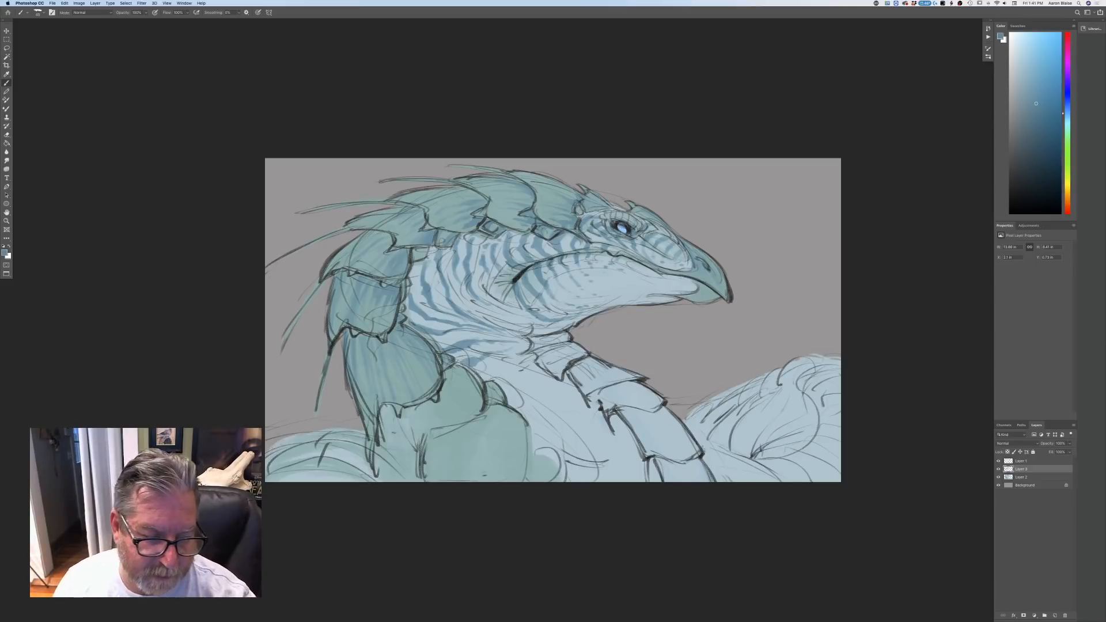
mouse_move(384, 456)
left_mouse_down()
mouse_move(390, 411)
mouse_move(434, 419)
mouse_move(467, 396)
left_mouse_up()
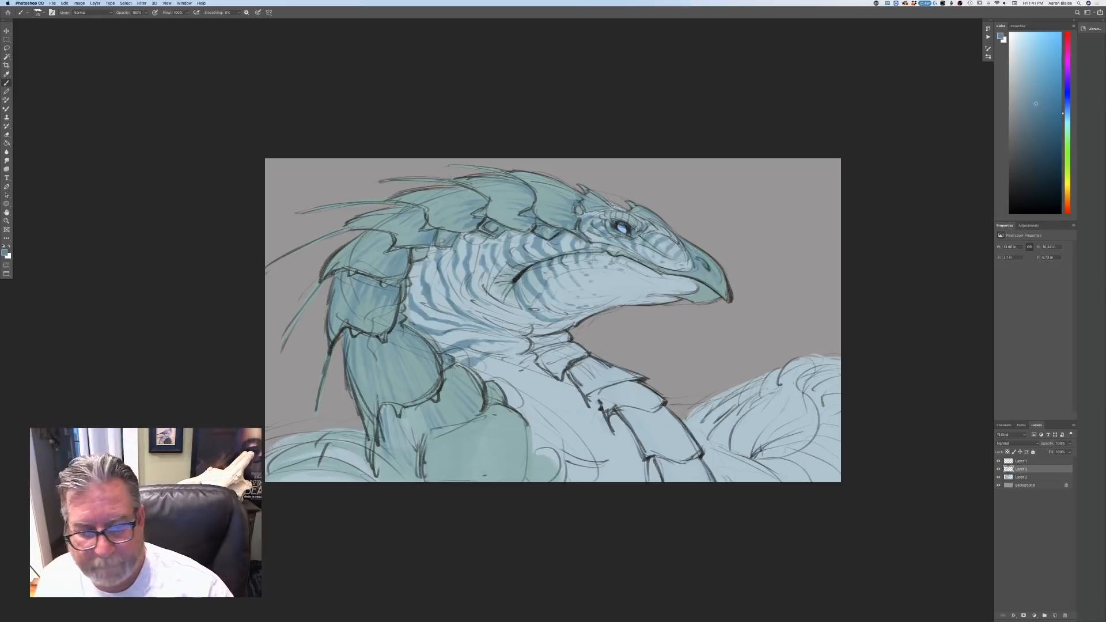
- Sample the teal from the neck plates and paint curved bands along the body coils behind the chest
left_click(4, 253)
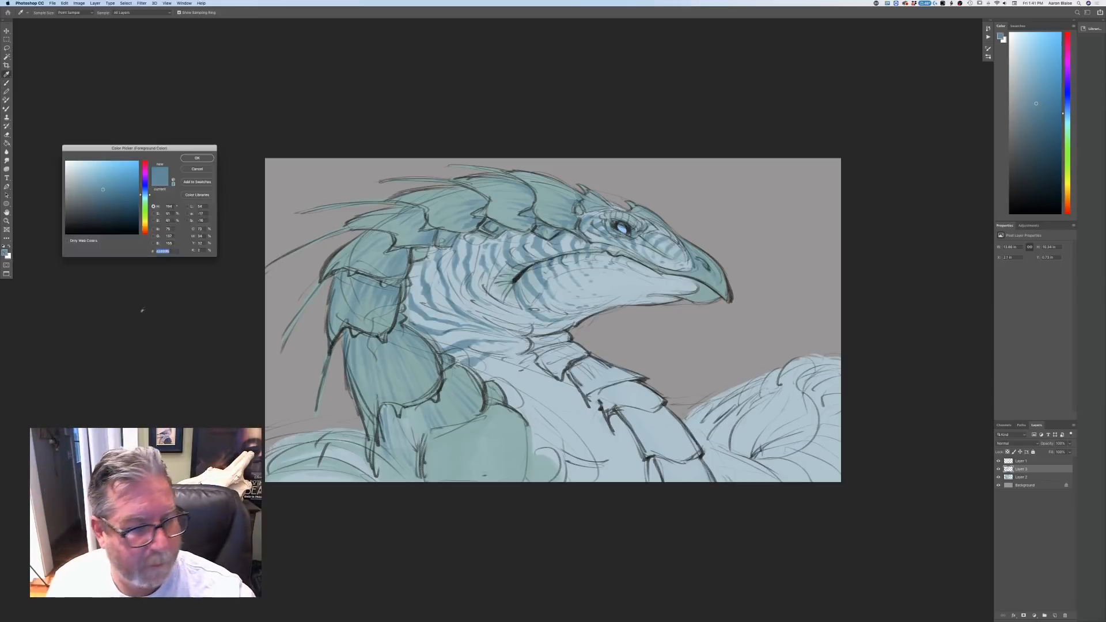
left_click(461, 432)
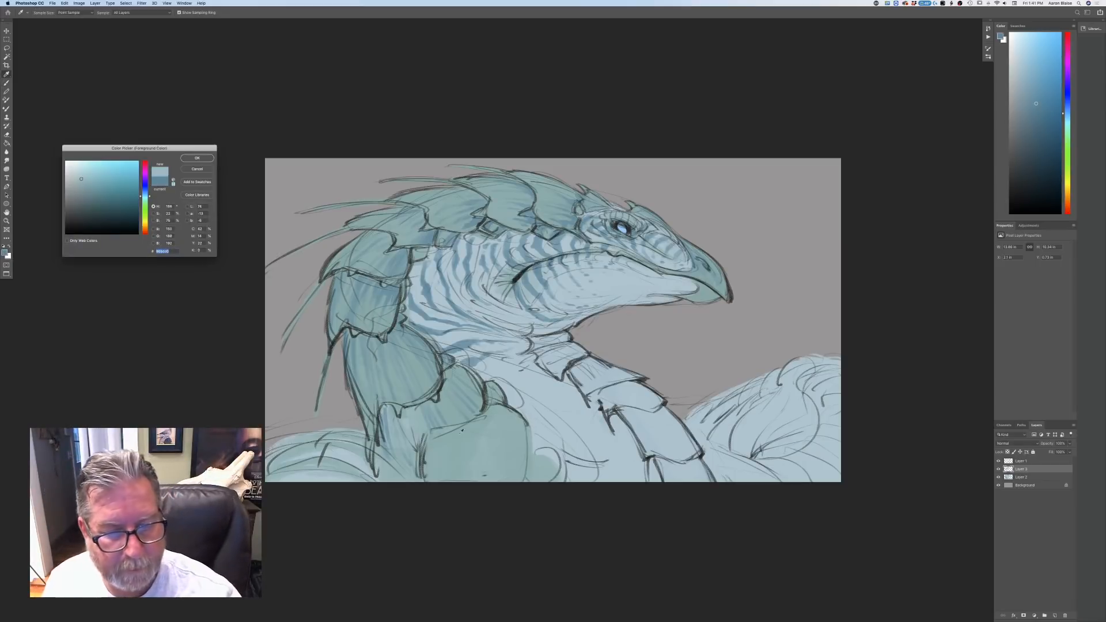
left_click(420, 368)
key("Return")
key("b")
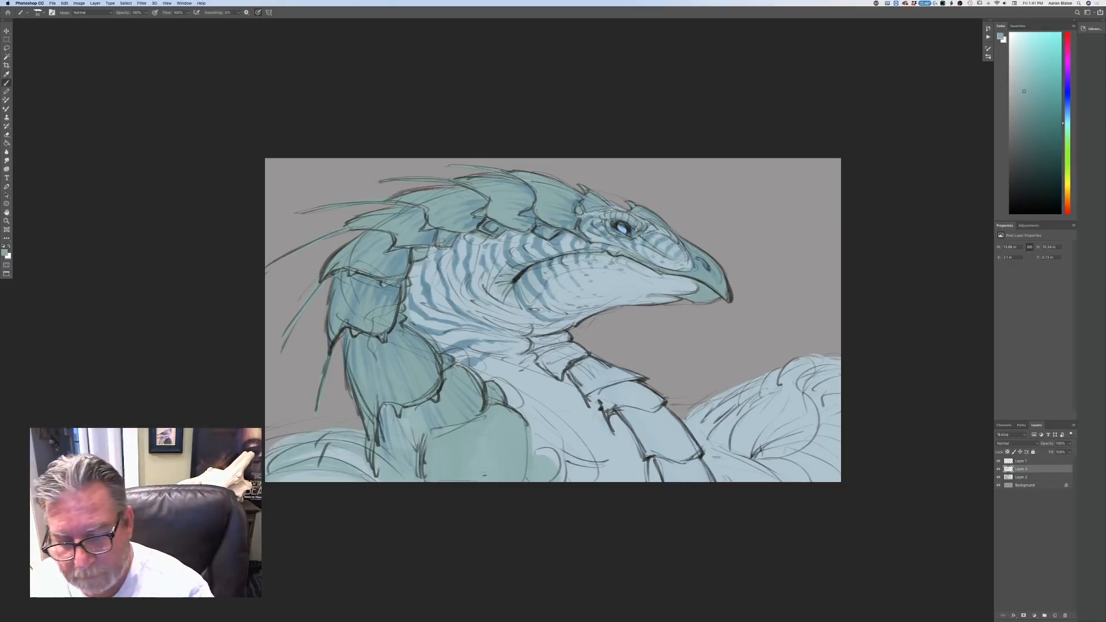
left_click_drag(766, 471, 748, 482)
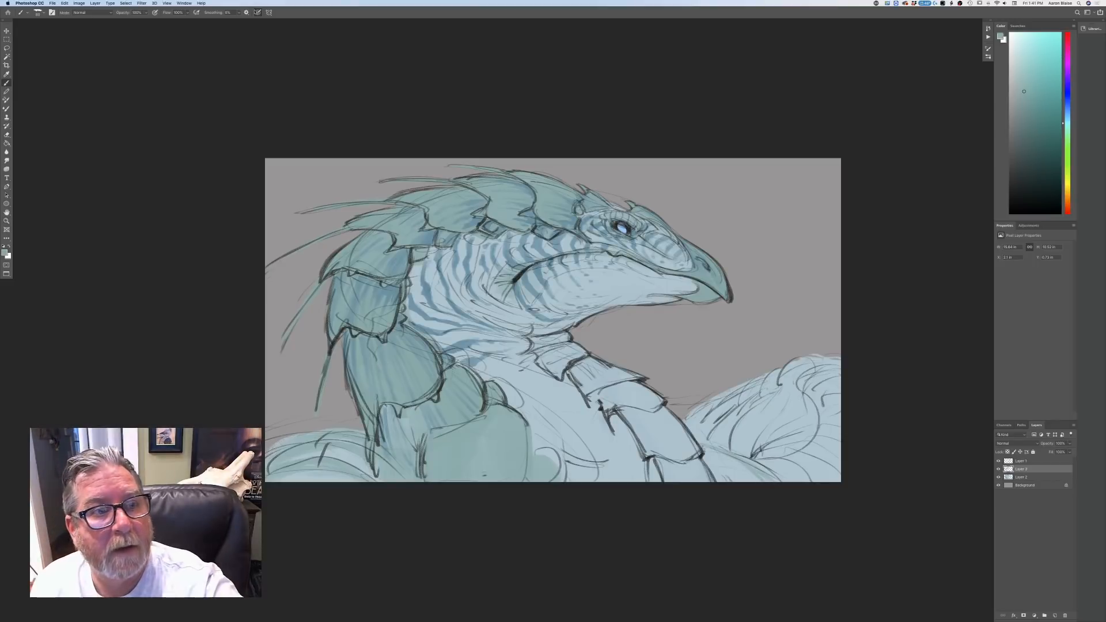
mouse_move(707, 449)
left_mouse_down()
mouse_move(753, 476)
mouse_move(814, 478)
mouse_move(800, 467)
mouse_move(839, 476)
mouse_move(812, 459)
mouse_move(840, 453)
mouse_move(806, 452)
mouse_move(839, 438)
mouse_move(841, 411)
left_mouse_up()
mouse_move(821, 415)
left_mouse_down()
mouse_move(843, 417)
mouse_move(841, 370)
mouse_move(801, 363)
mouse_move(690, 431)
left_mouse_up()
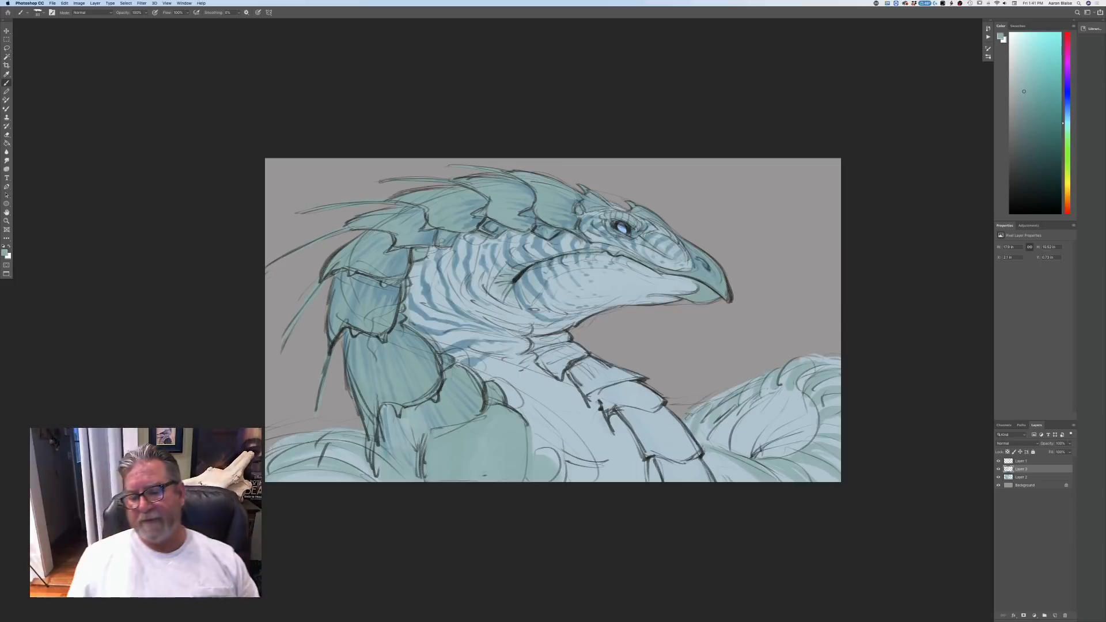
left_click_drag(706, 460, 719, 480)
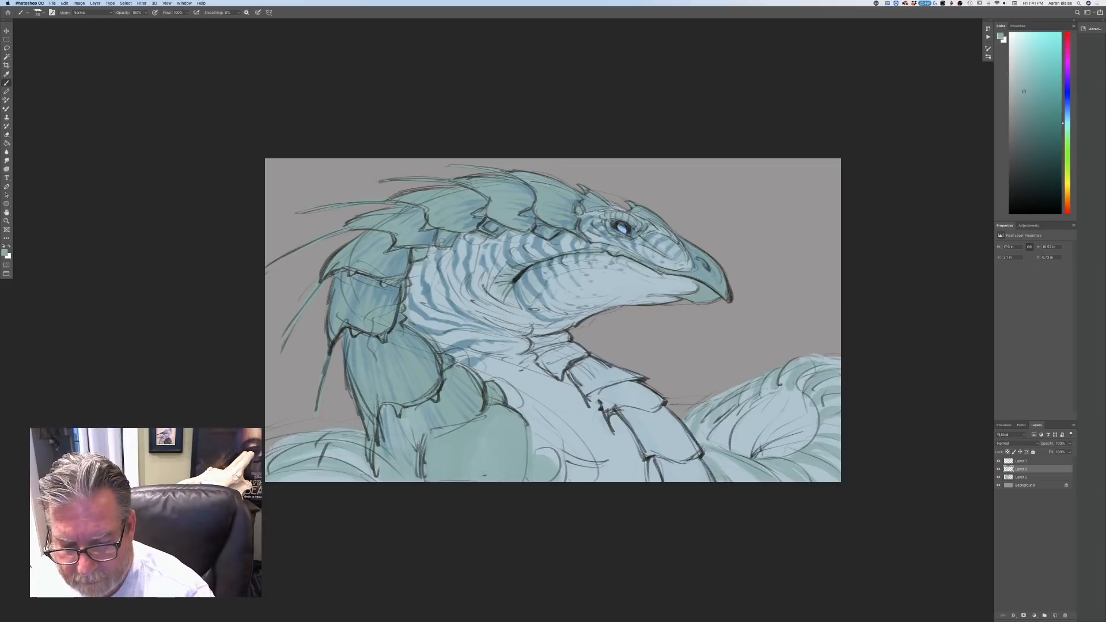
left_click_drag(799, 427, 747, 452)
mouse_move(751, 410)
left_mouse_down()
mouse_move(734, 452)
mouse_move(732, 442)
mouse_move(708, 449)
left_mouse_up()
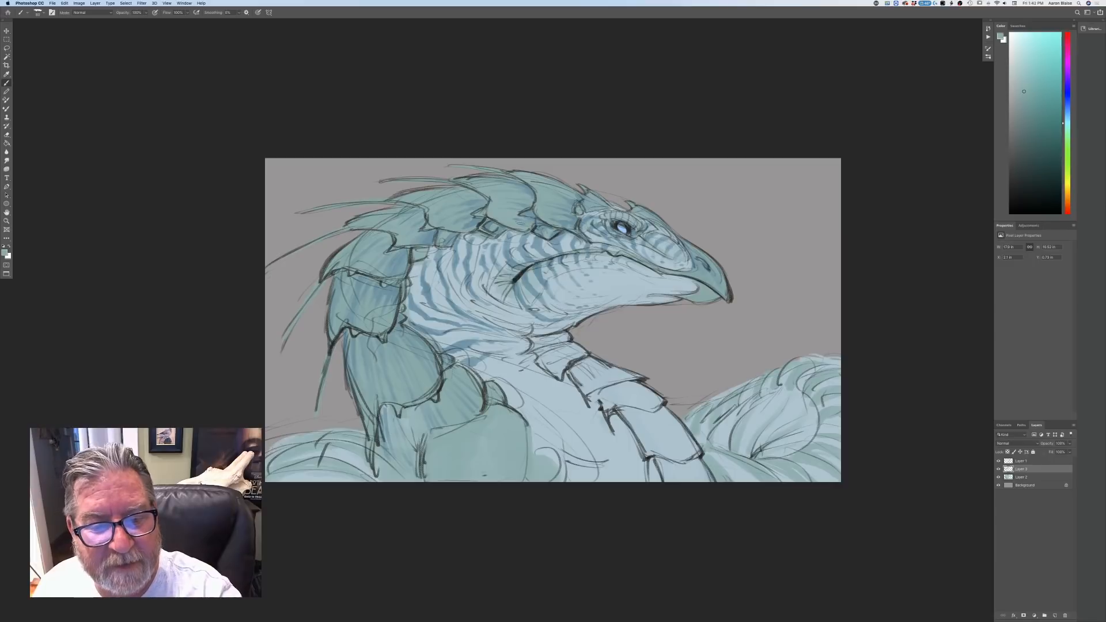
- Sample the beak colour, shift it to a brighter, more saturated blue and add accents to the bands on the body coils
left_click(4, 253)
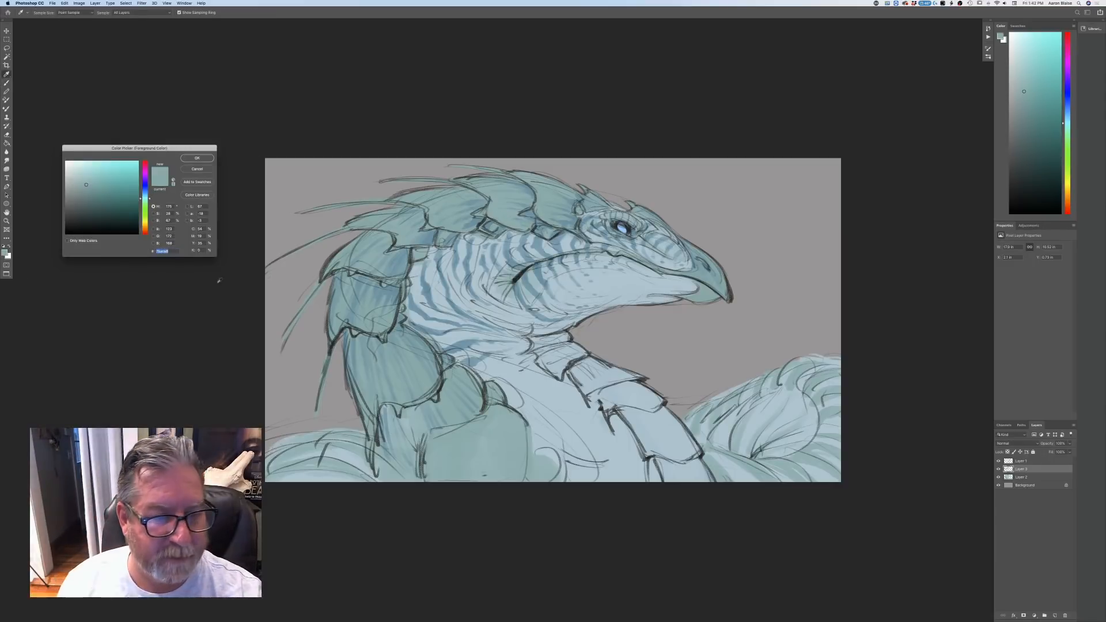
left_click(699, 259)
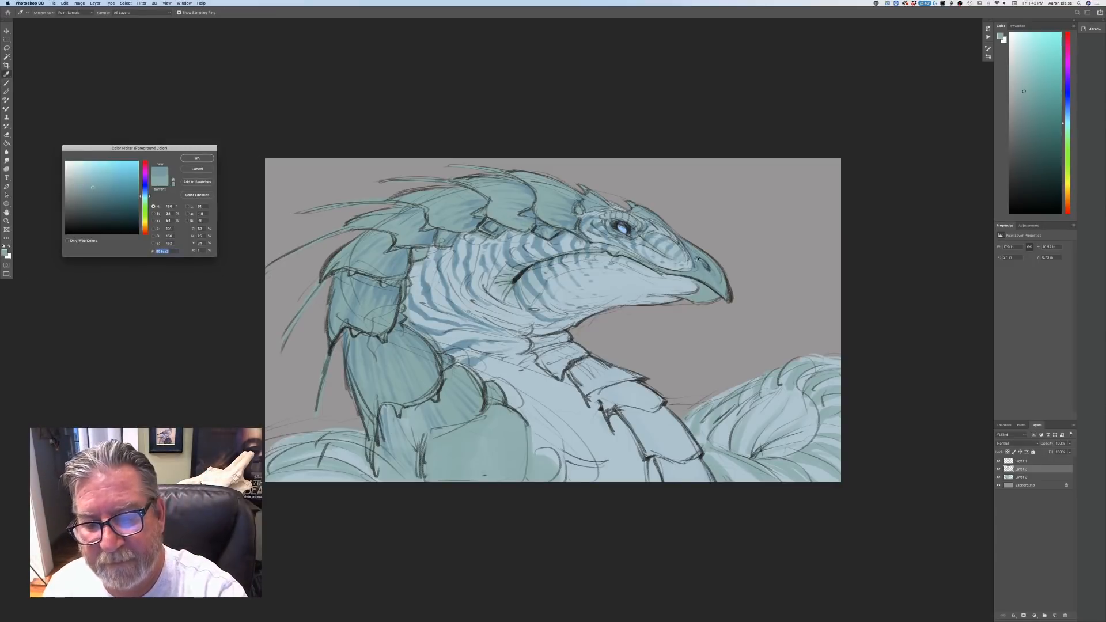
left_click(98, 182)
left_click(193, 159)
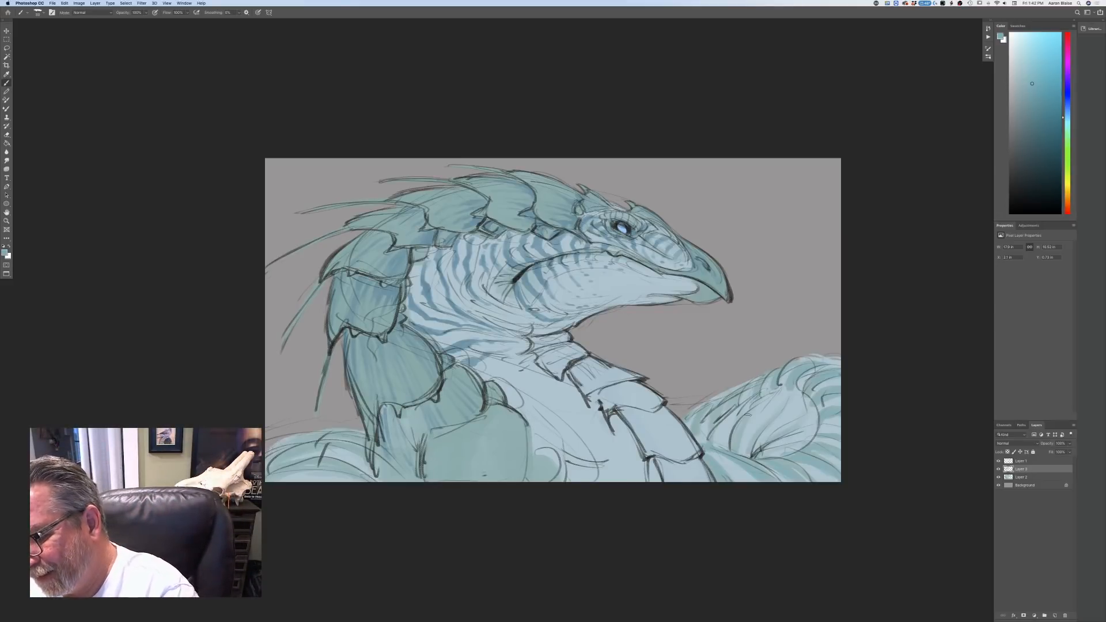
left_click(1019, 478)
left_click(1019, 463)
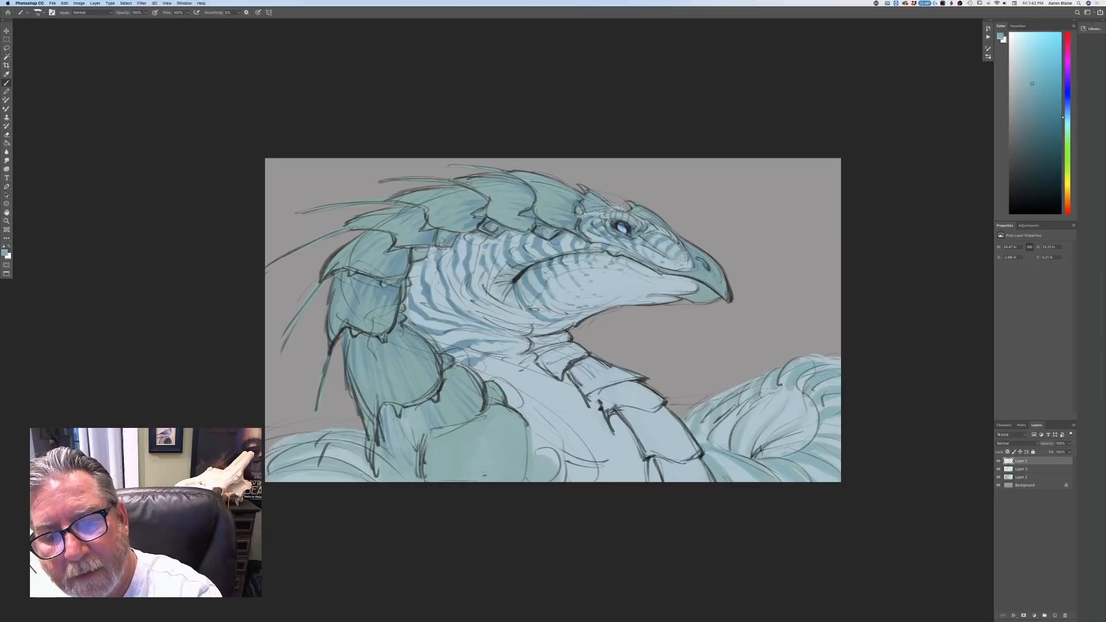
left_click(1020, 477)
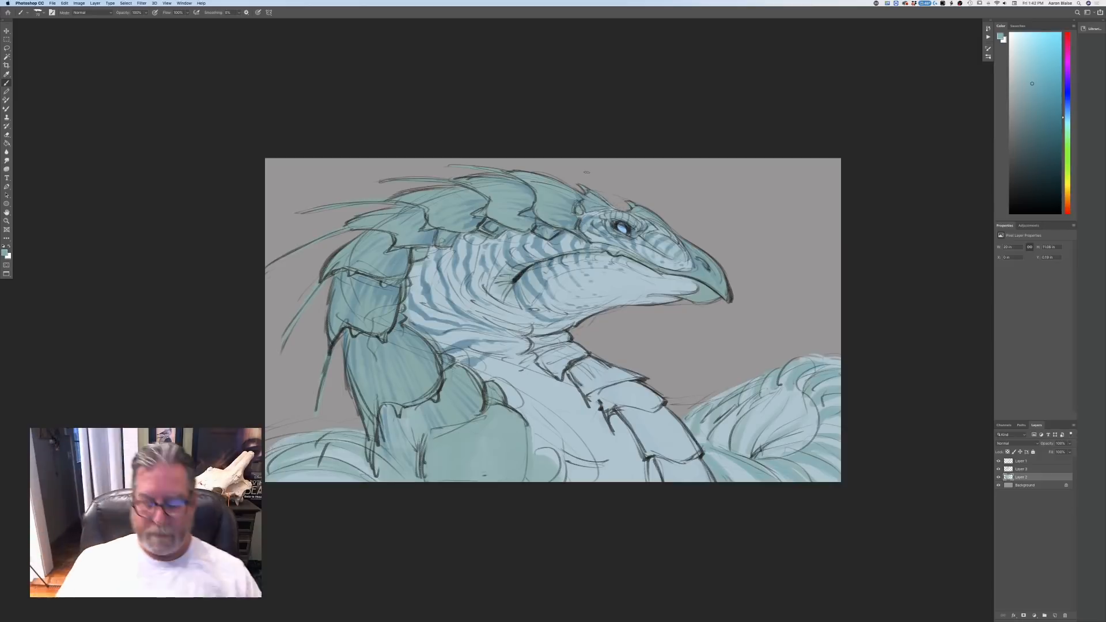
key("ctrl+minus")
key("ctrl+minus")
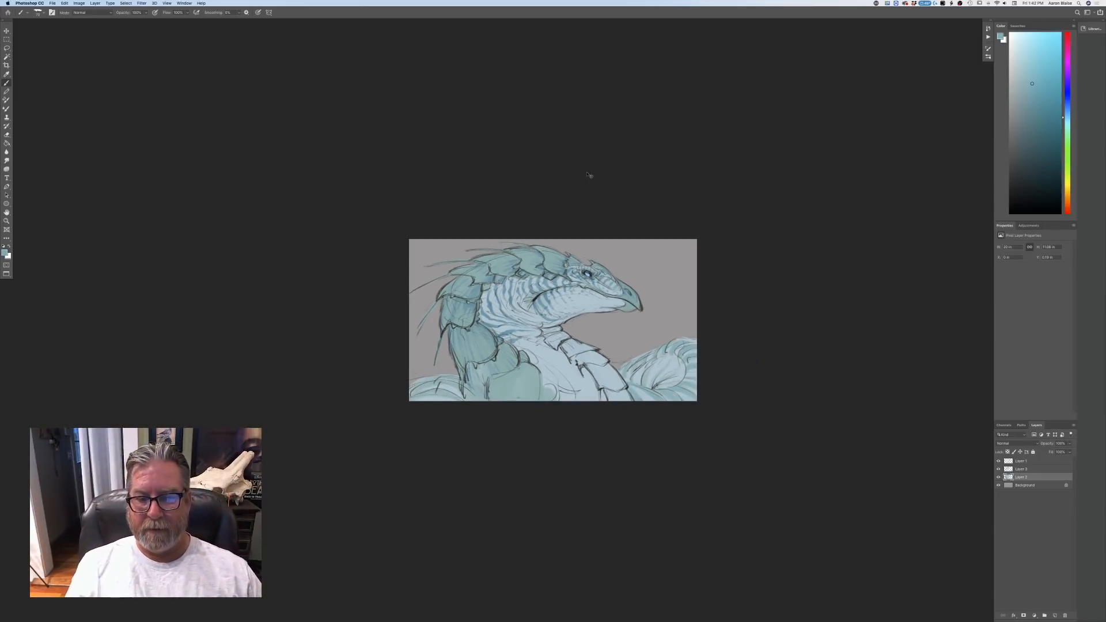
key("ctrl+plus")
key("ctrl+plus")
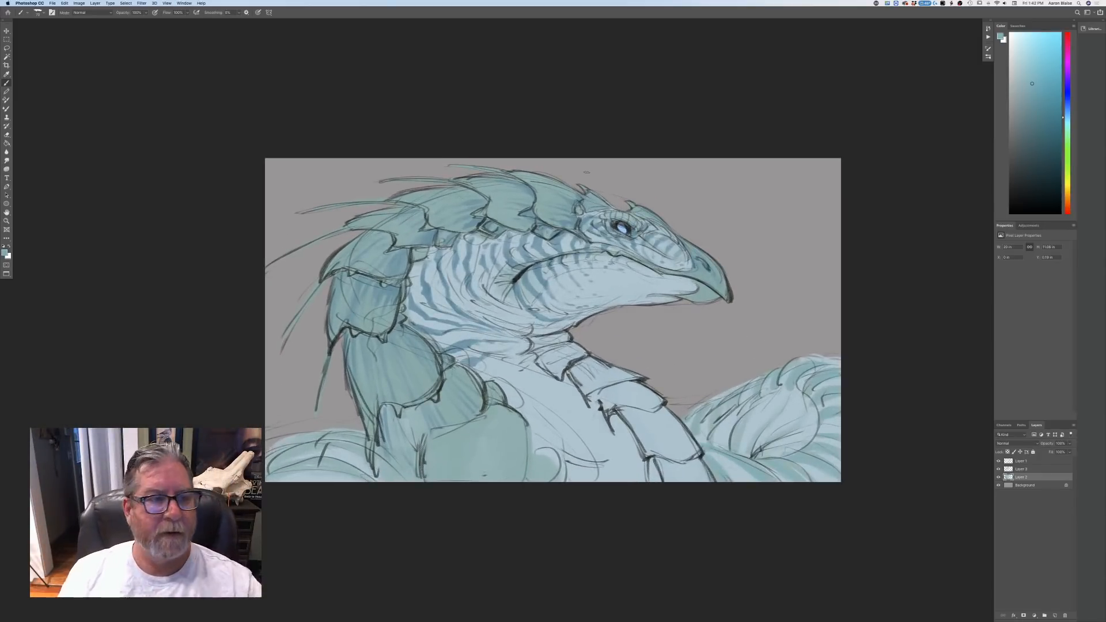
- Flip the whole canvas horizontally
left_click(79, 3)
mouse_move(103, 59)
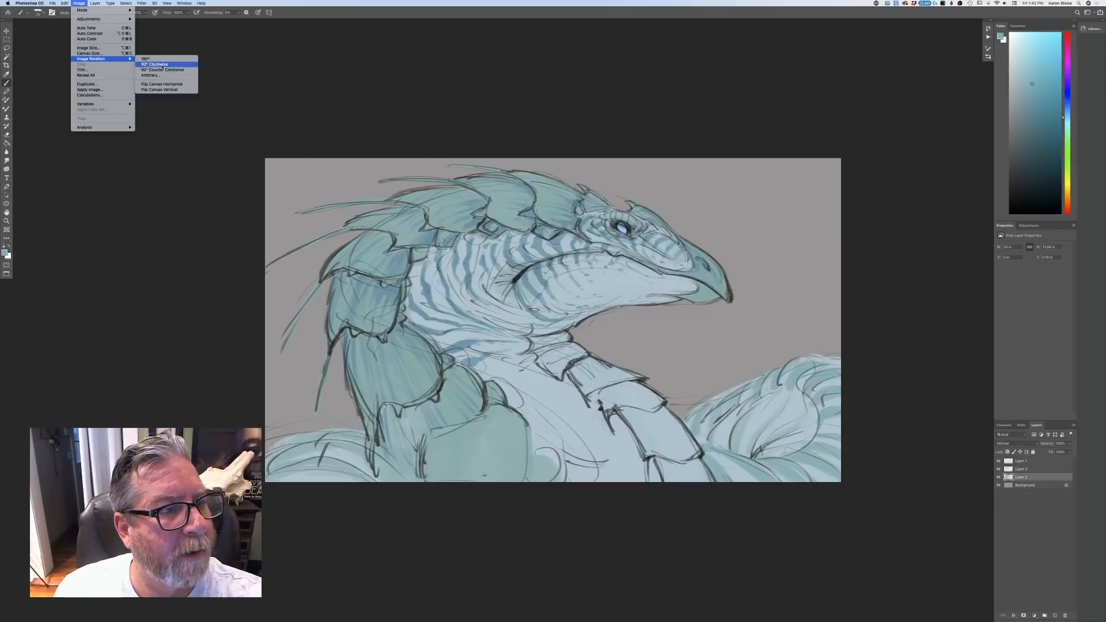
left_click(162, 84)
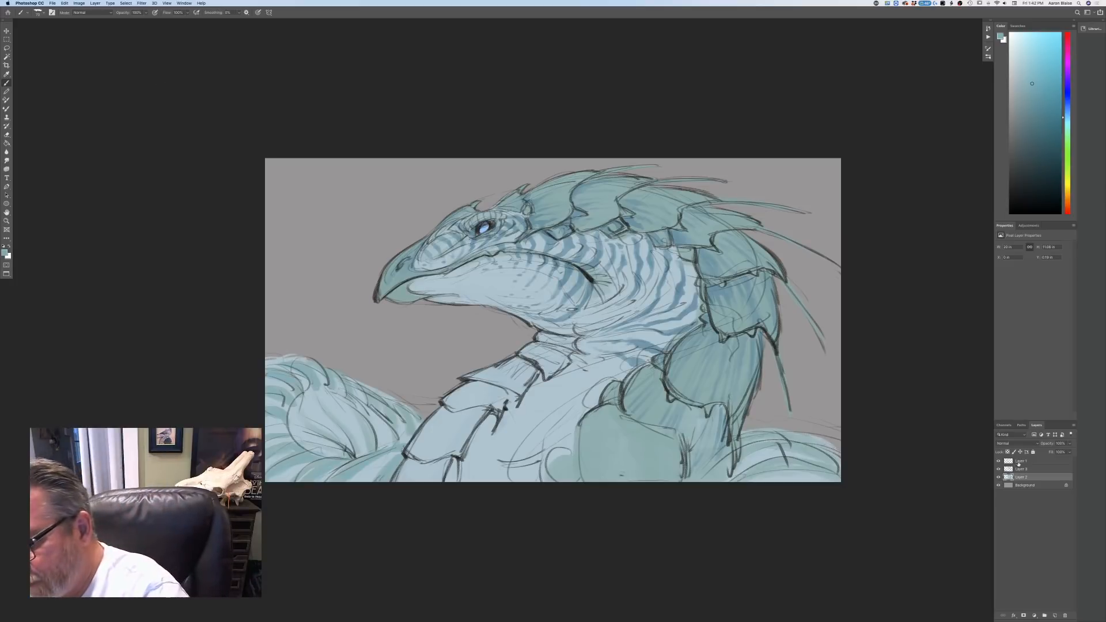
- On Layer 1, reinforce the sketch lines around the back of the cheek and along the lower jaw with a very dark brown brush
left_click(1000, 469)
left_click(999, 469)
left_click(1021, 461)
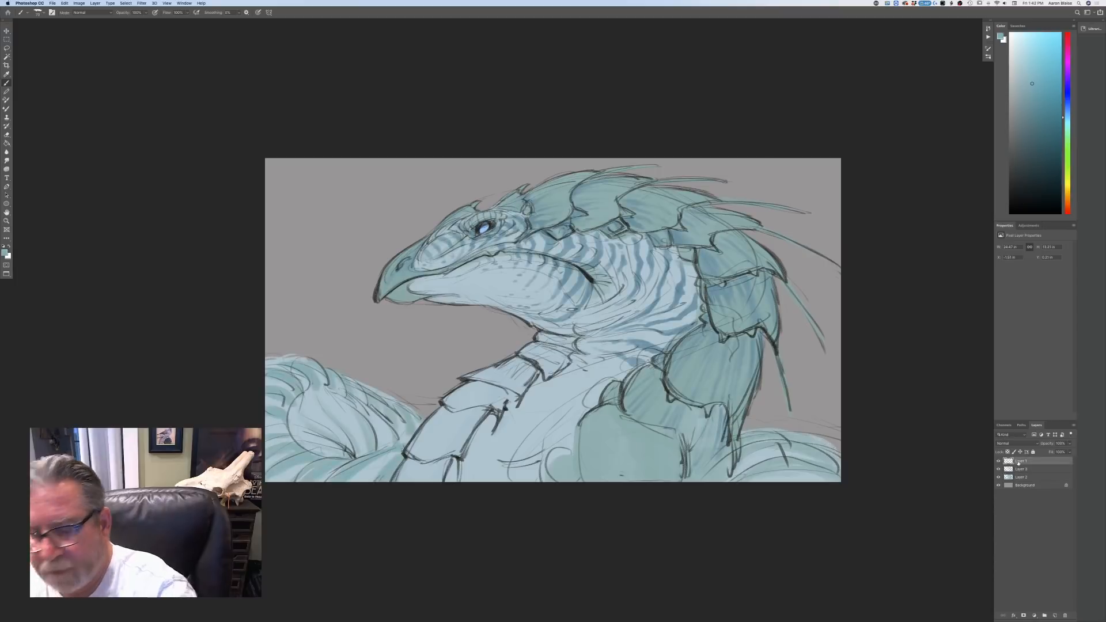
left_click(5, 253)
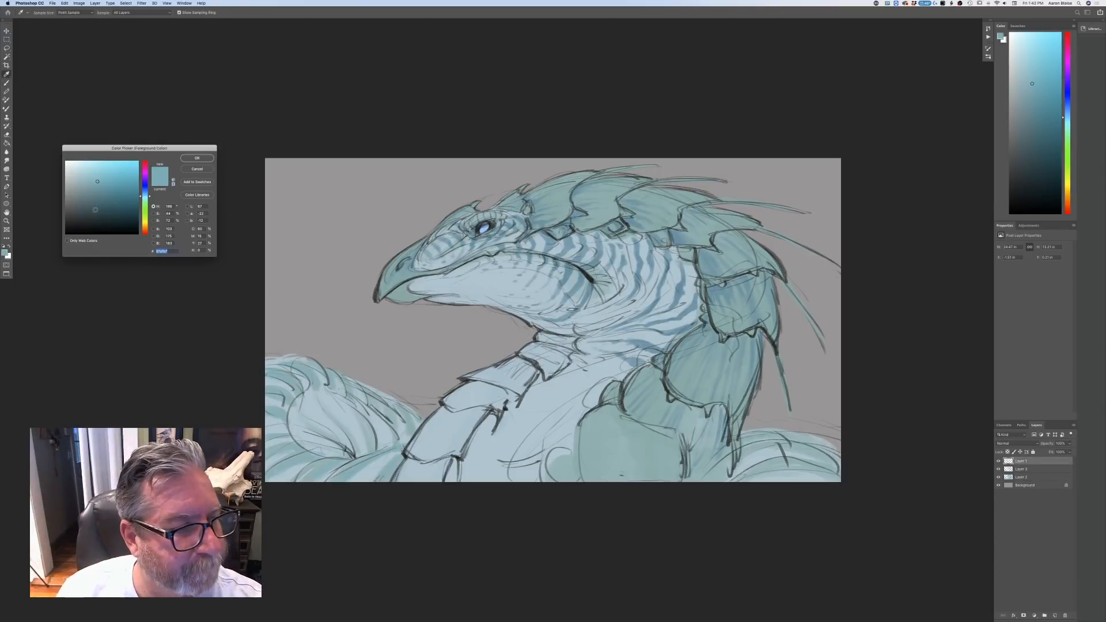
left_click(145, 228)
left_click(91, 221)
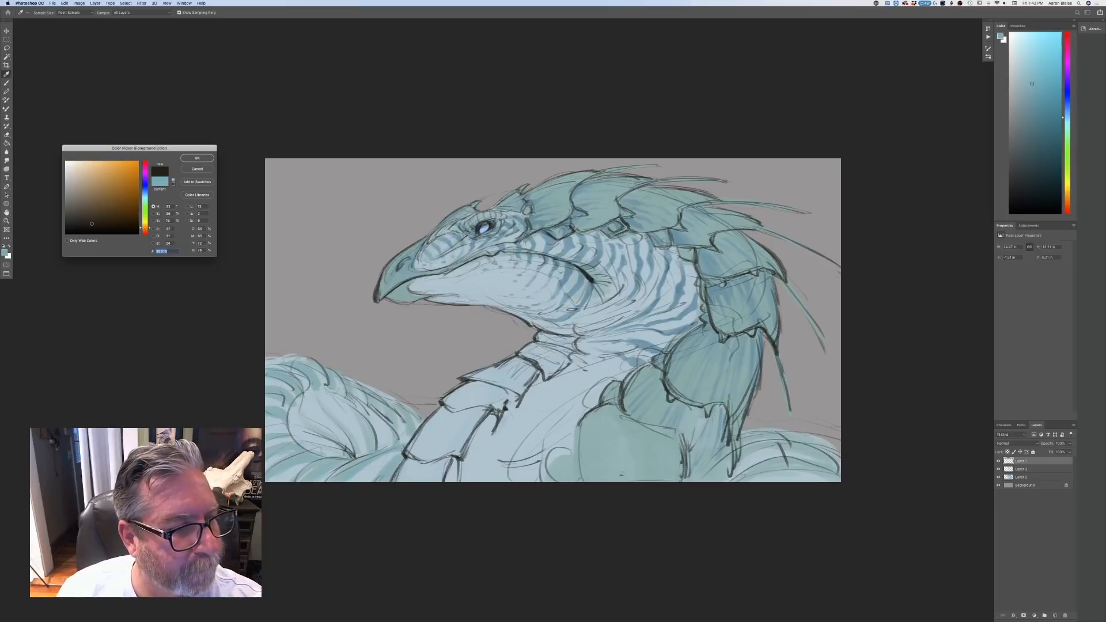
key("Return")
key("b")
left_click(38, 14)
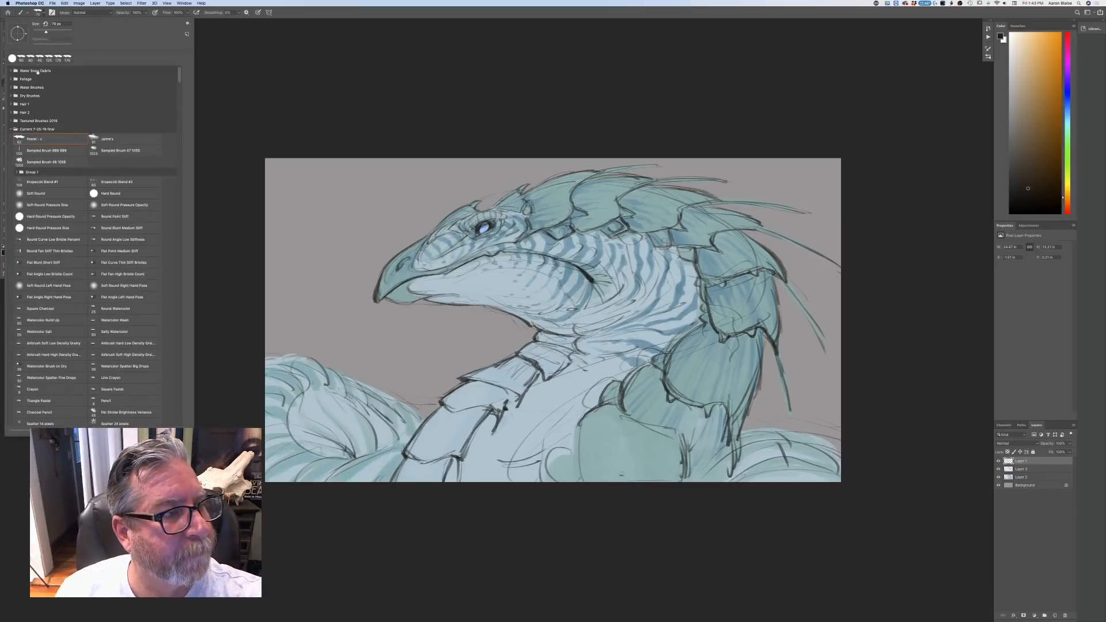
left_click(232, 102)
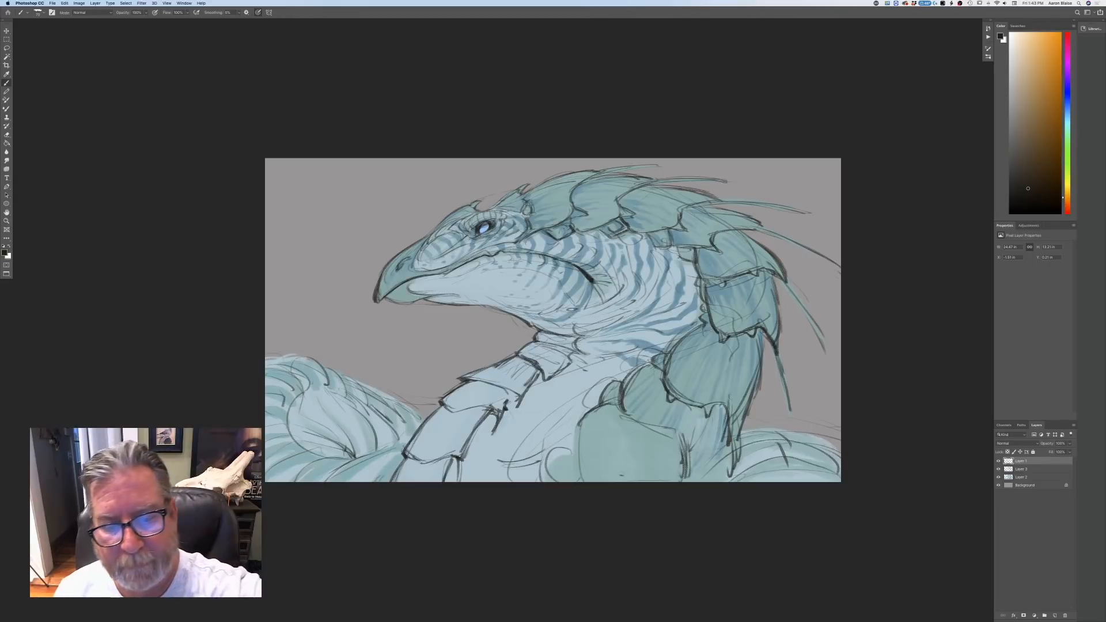
mouse_move(581, 334)
left_mouse_down()
mouse_move(637, 316)
mouse_move(663, 269)
mouse_move(651, 305)
left_mouse_up()
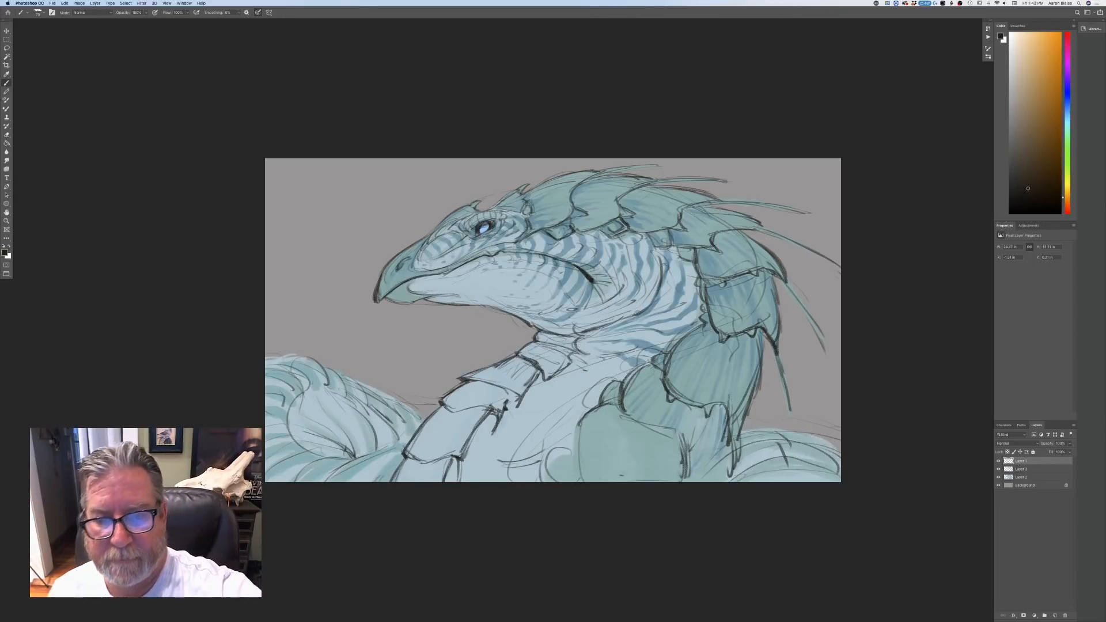
mouse_move(663, 264)
left_mouse_down()
mouse_move(656, 297)
mouse_move(634, 315)
mouse_move(559, 336)
mouse_move(653, 310)
mouse_move(615, 324)
left_mouse_up()
mouse_move(649, 314)
left_mouse_down()
mouse_move(622, 321)
mouse_move(652, 317)
mouse_move(624, 323)
mouse_move(646, 329)
mouse_move(550, 334)
mouse_move(526, 320)
left_mouse_up()
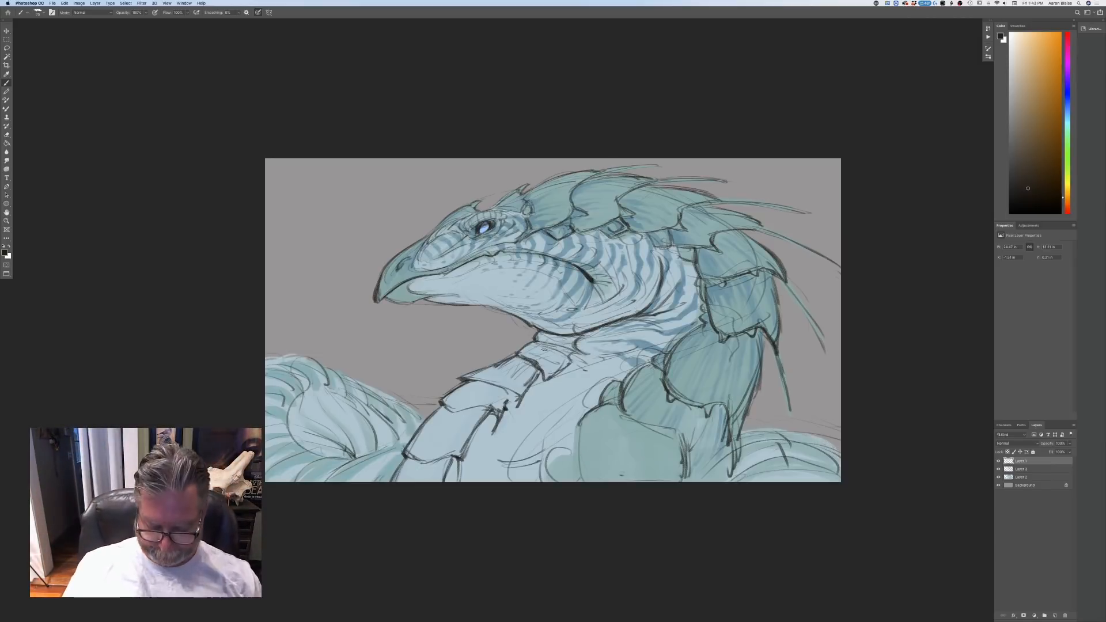
- Review the drawing as a whole and flip the canvas horizontally so the creature faces the other way
key("super+minus")
key("super+minus")
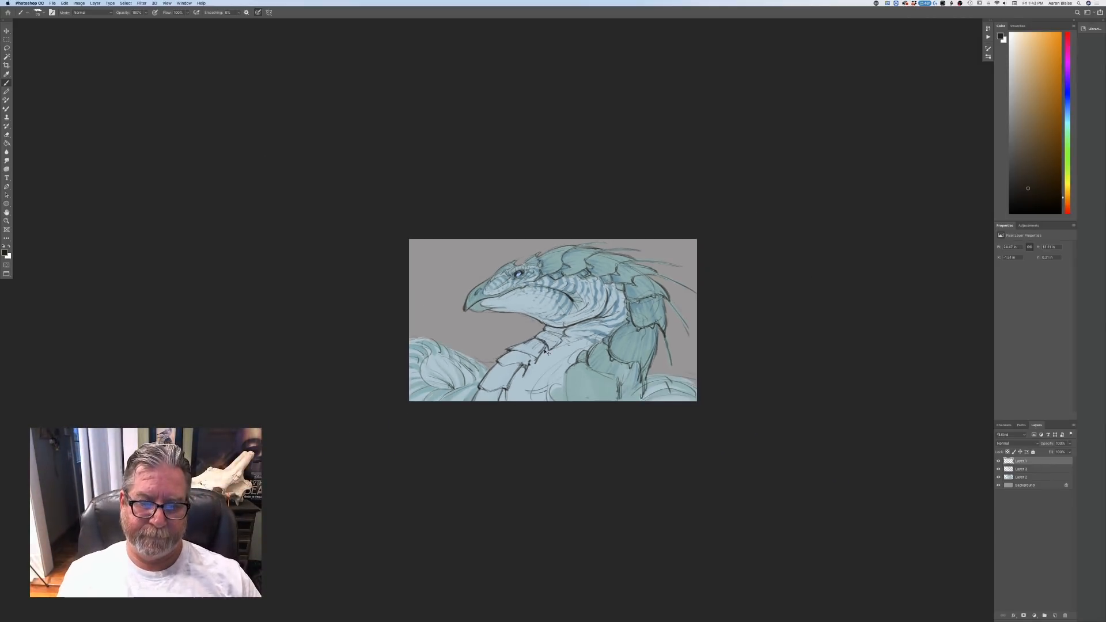
key("super+plus")
key("super+plus")
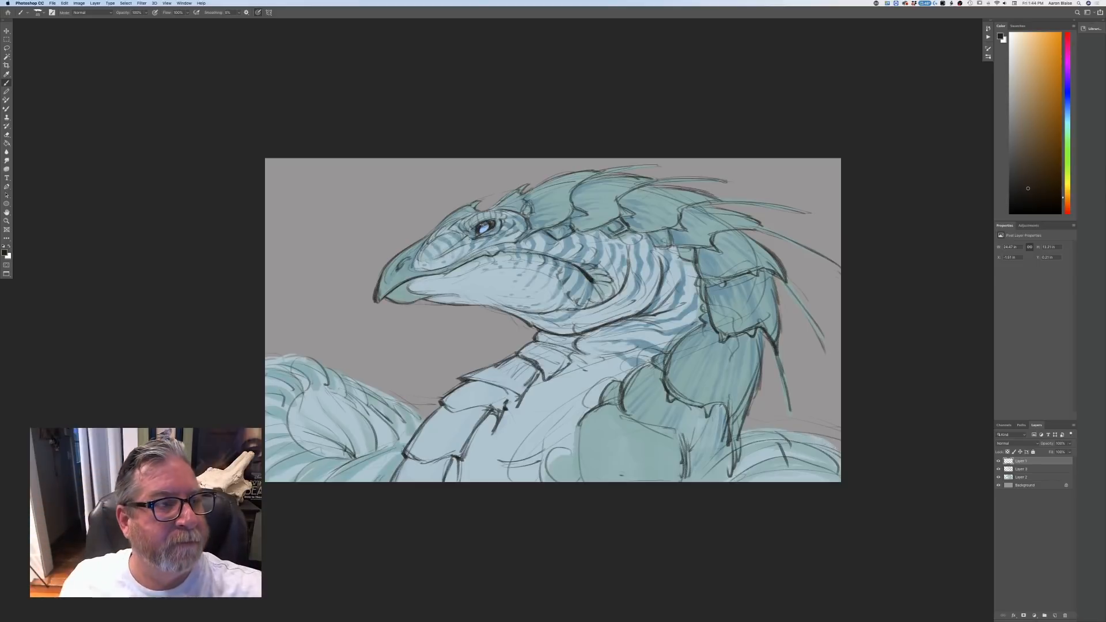
left_click(80, 3)
mouse_move(91, 59)
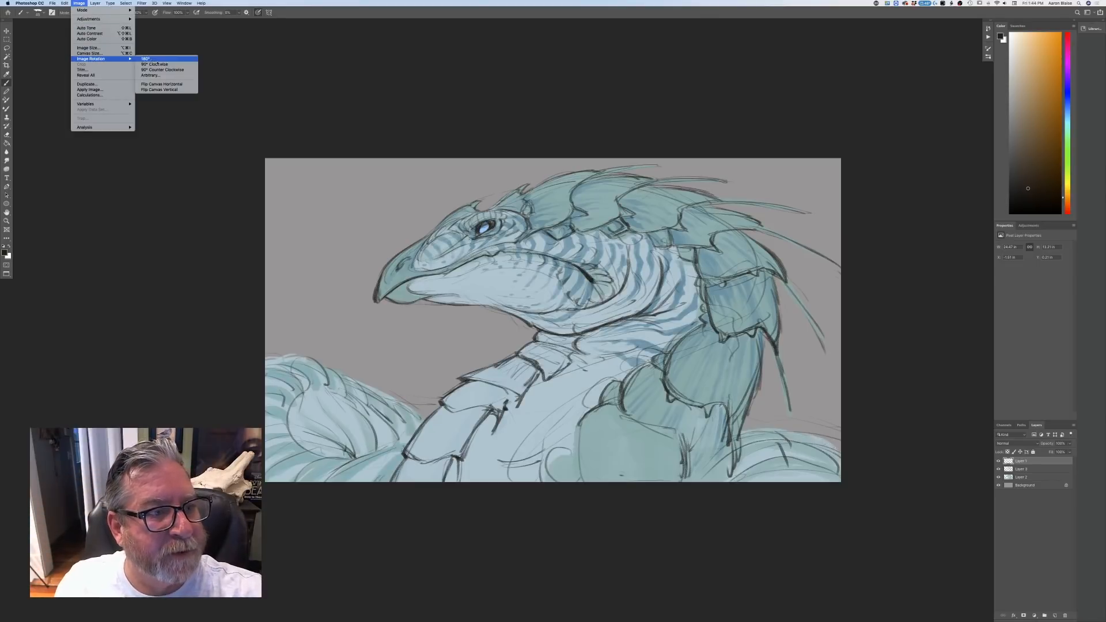
left_click(158, 85)
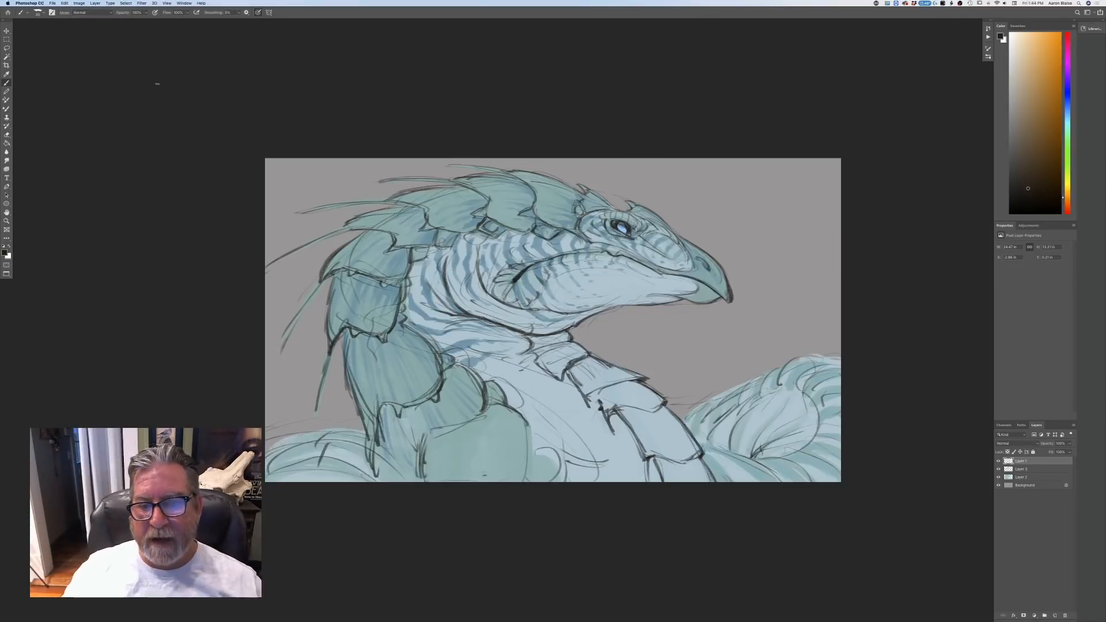
key("super+equal")
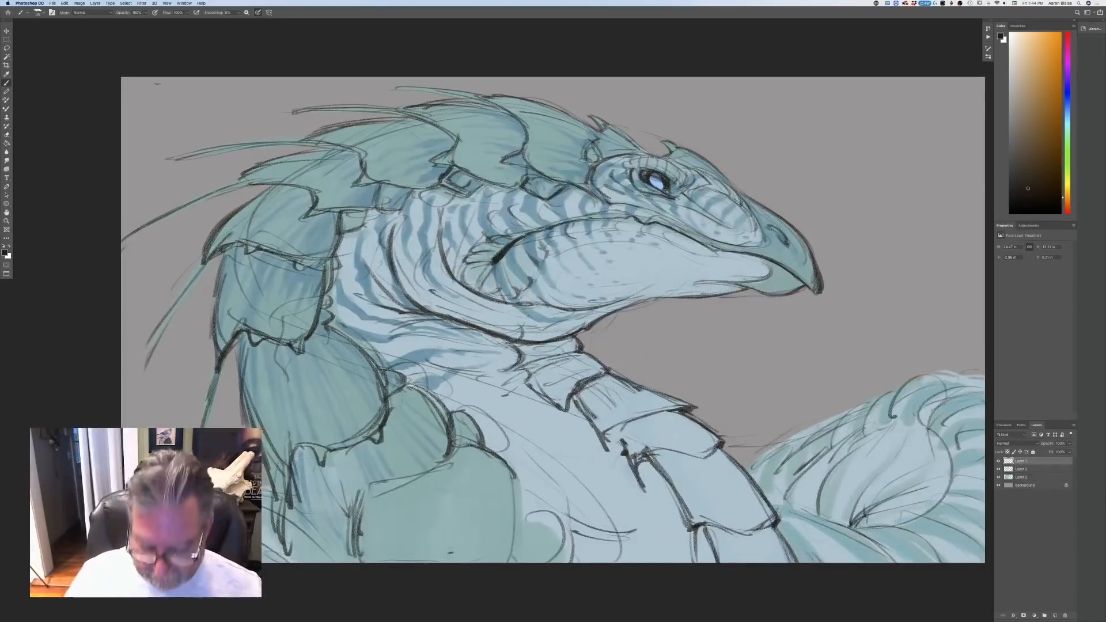
key("super+minus")
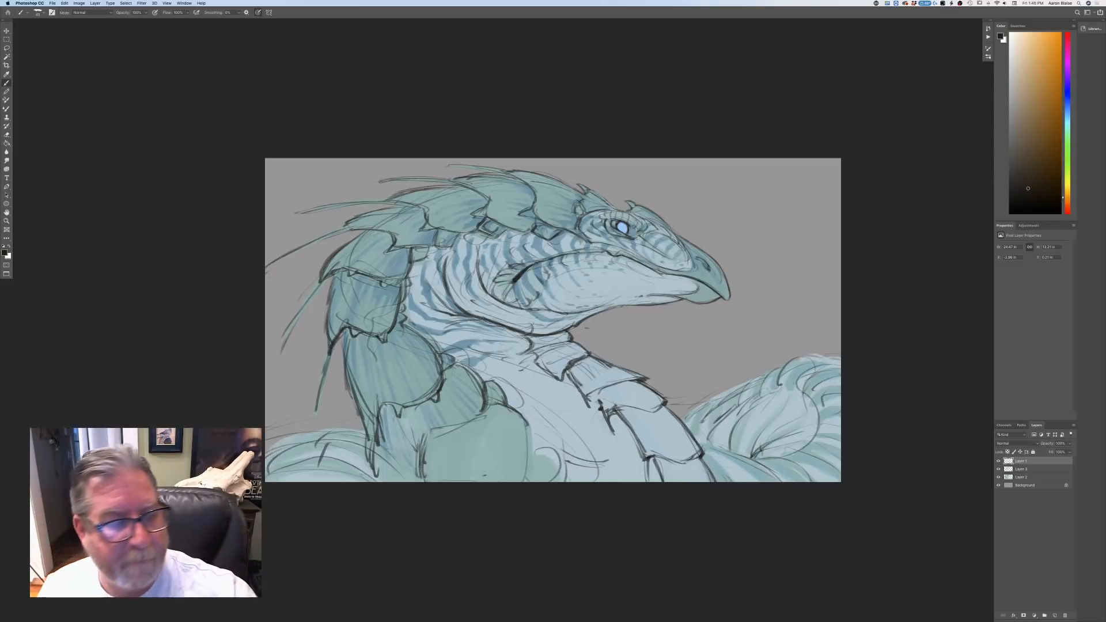
- Add a new layer directly above Background and fill it with a muted grey-blue using the Paint Bucket
left_click(1019, 478)
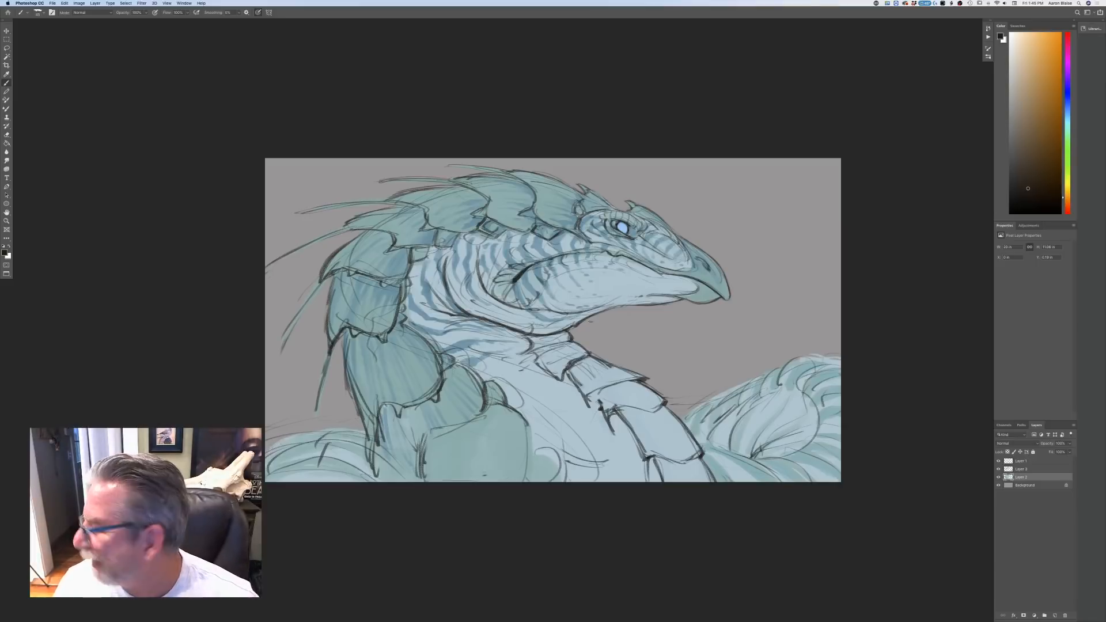
left_click(1021, 486)
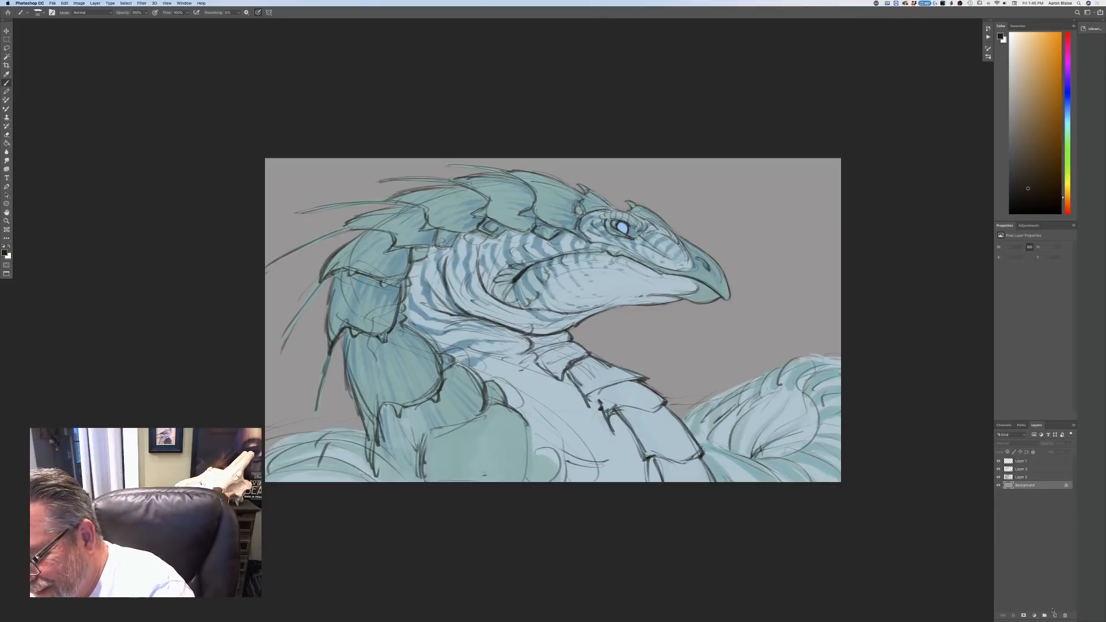
left_click(1055, 616)
left_click(5, 253)
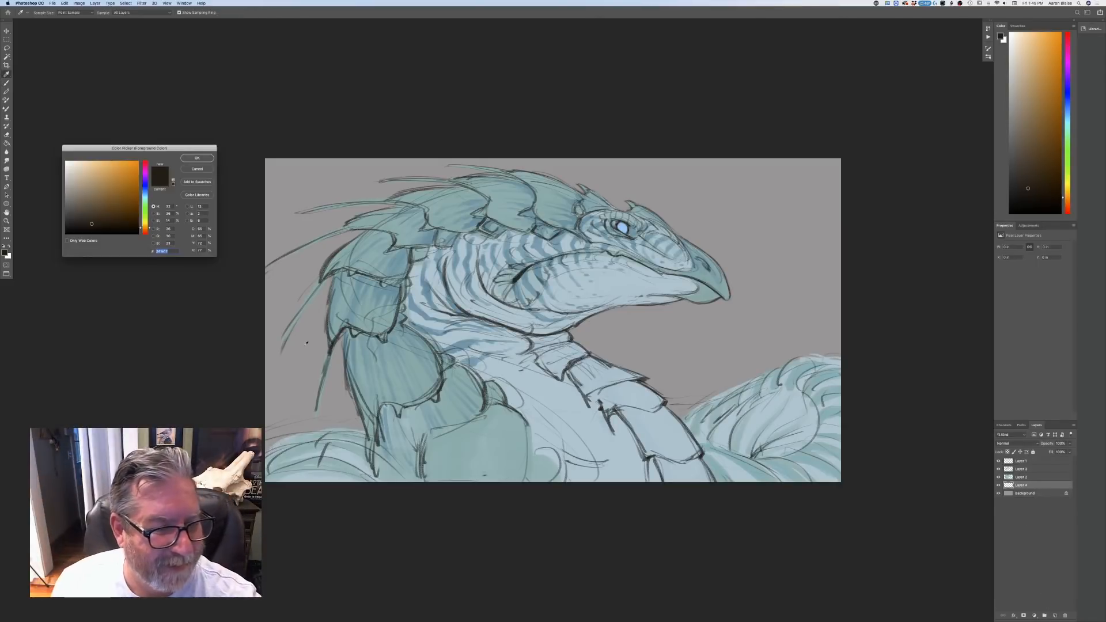
left_click(303, 342)
left_click(144, 192)
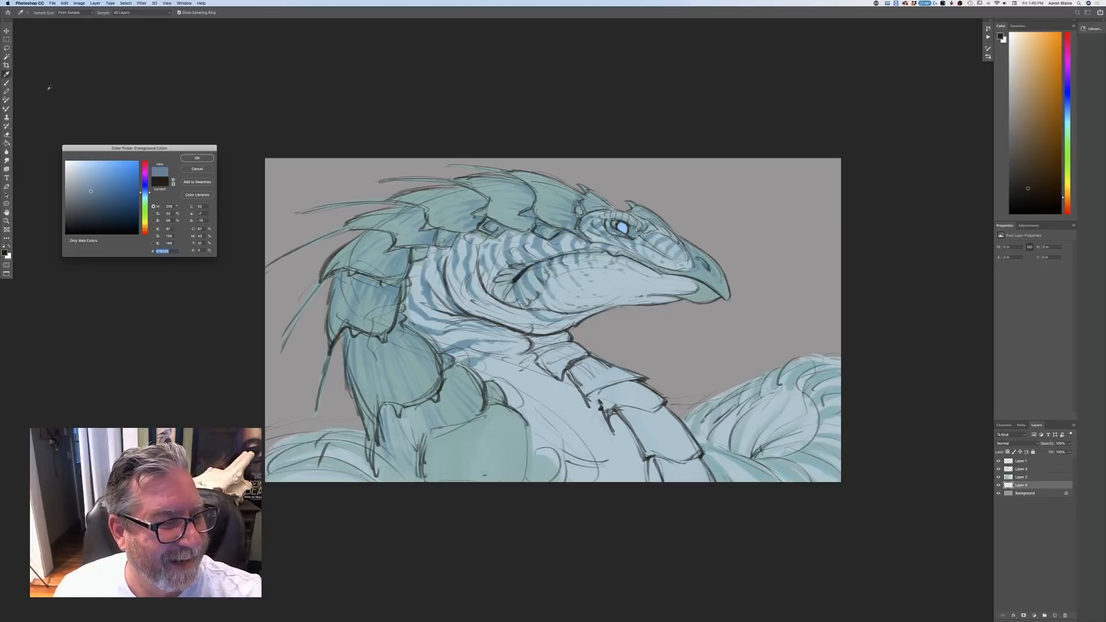
left_click(196, 159)
key("b")
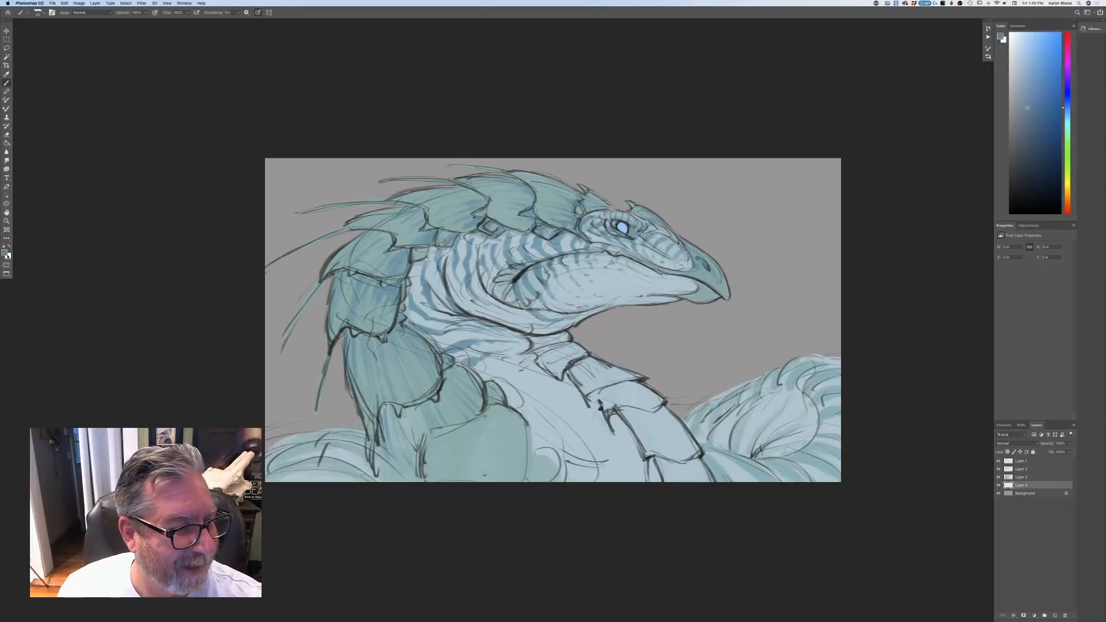
left_click(7, 143)
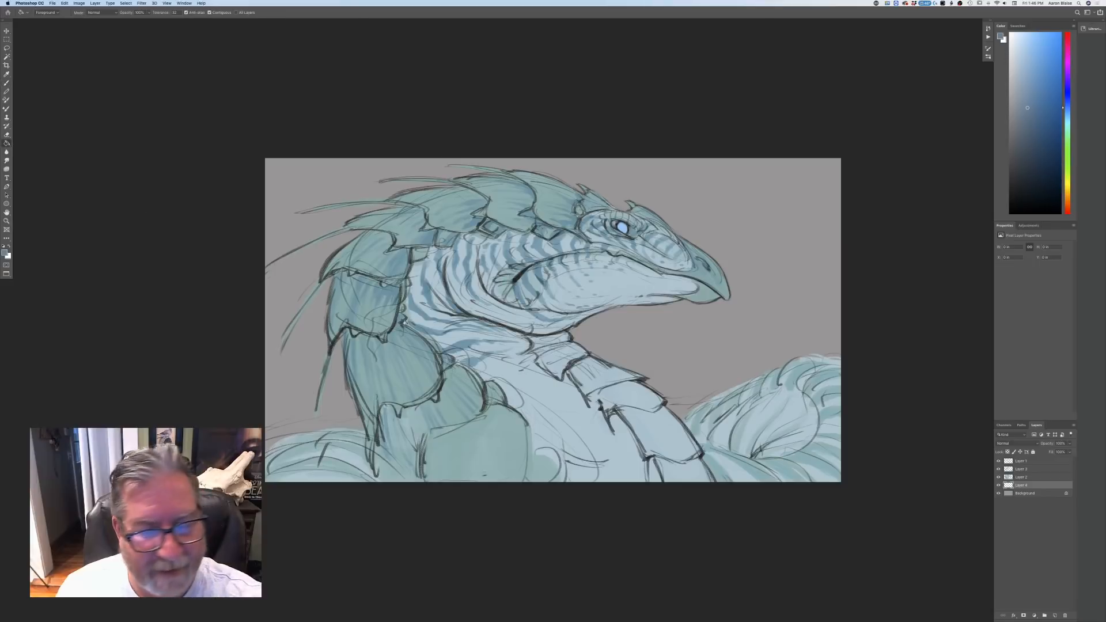
left_click(663, 372)
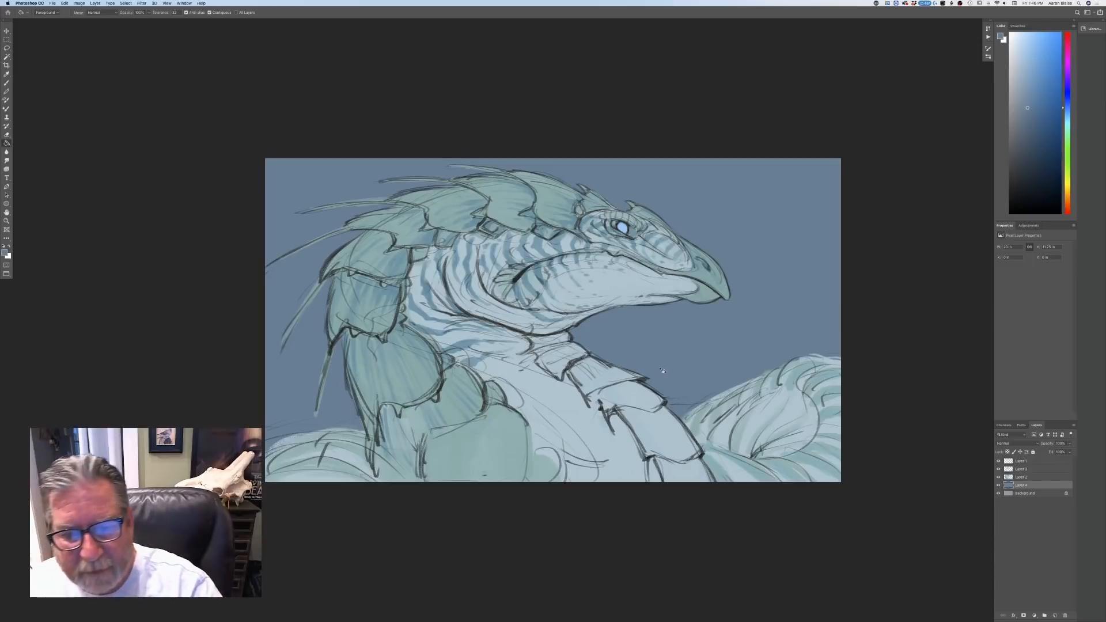
- Add a new layer above Layer 1 and set its blend mode to Multiply
left_click(1021, 462)
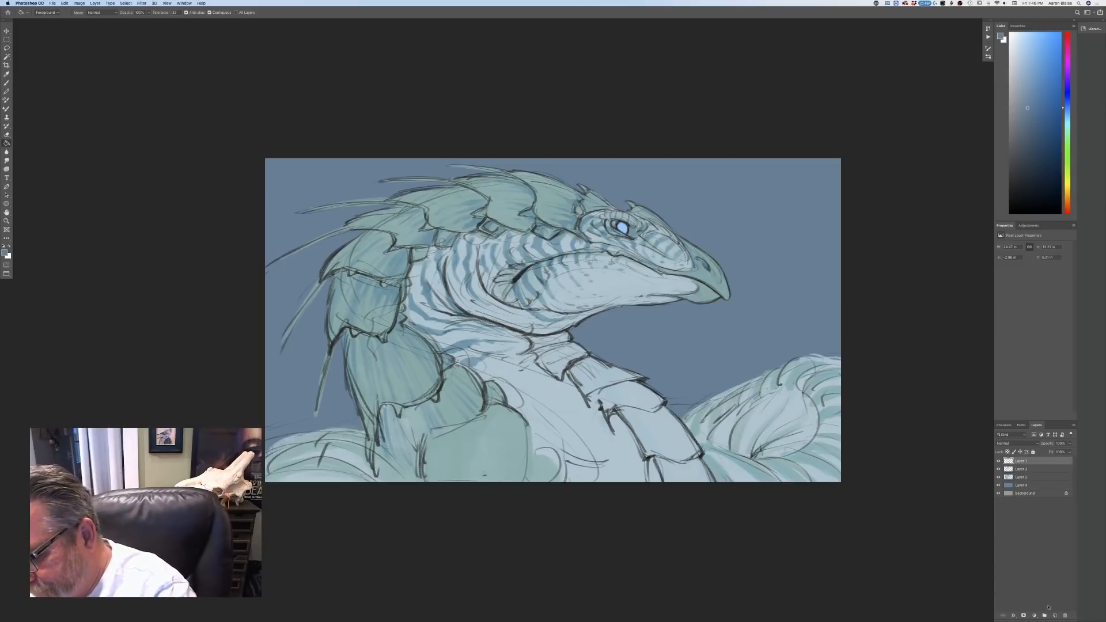
left_click(1003, 444)
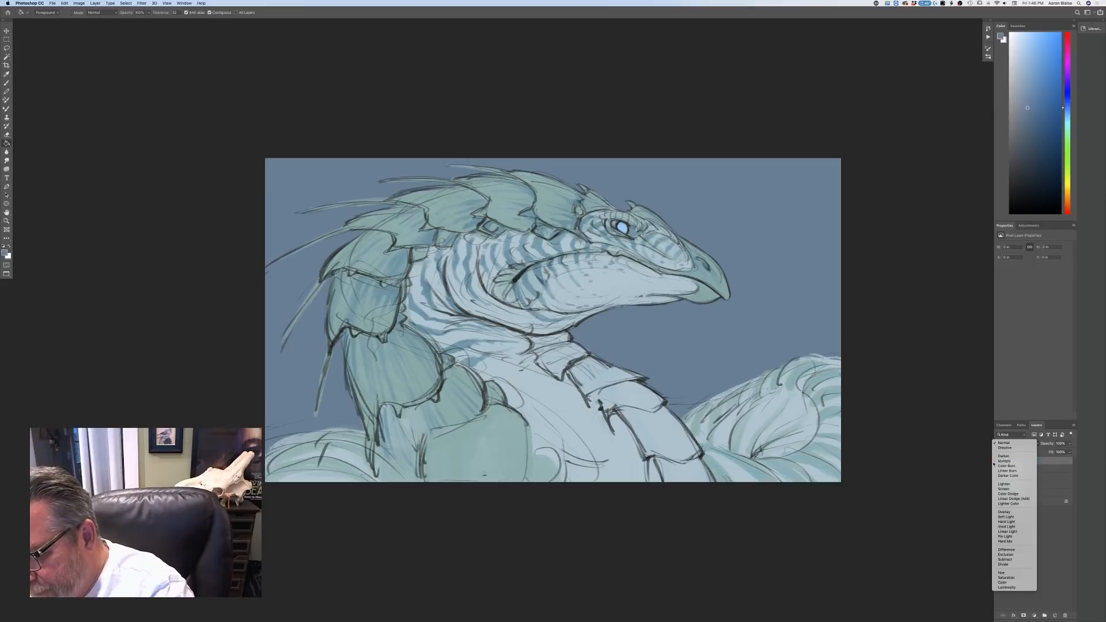
left_click(996, 462)
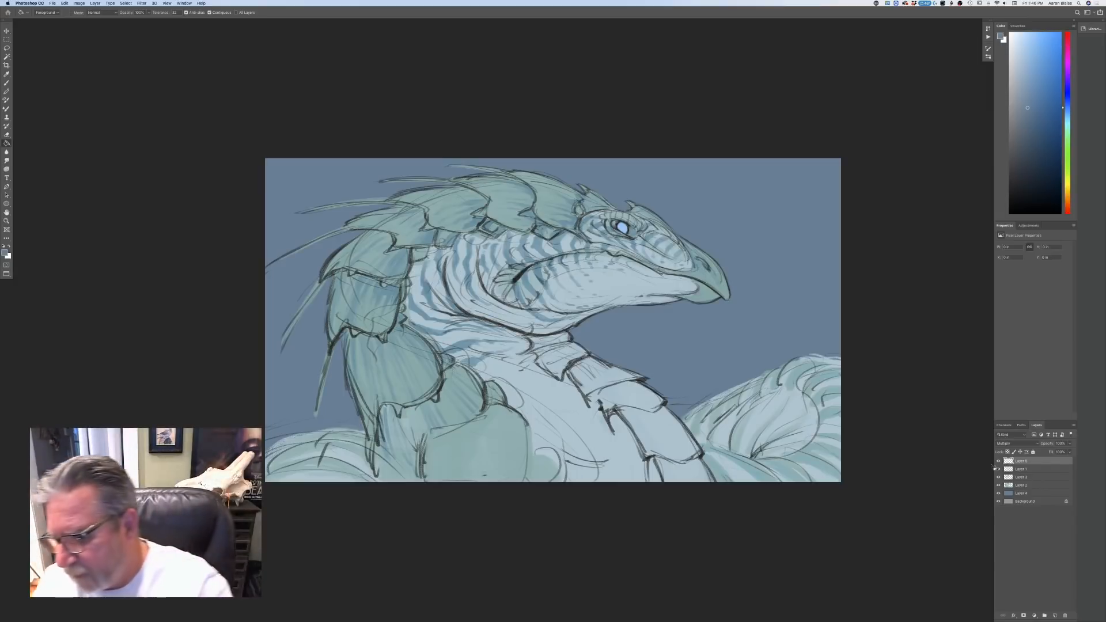
- On Layer 1, erase the stray sketch lines from the chest, throat, neck folds and front plates
left_click(1020, 469)
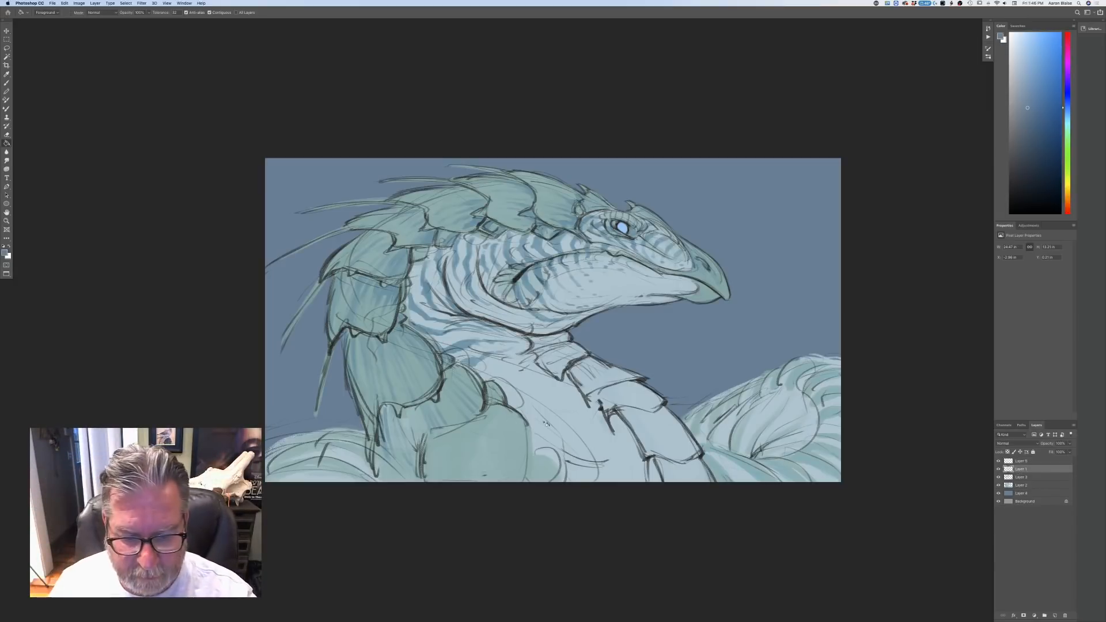
key("b")
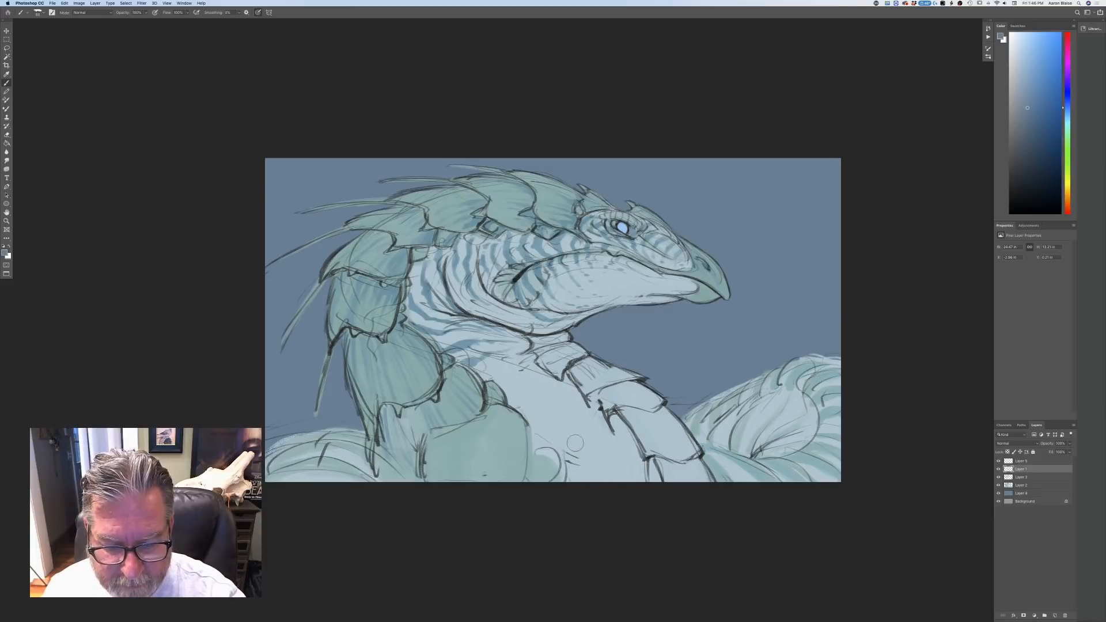
mouse_move(479, 364)
left_mouse_down()
mouse_move(433, 339)
mouse_move(455, 338)
mouse_move(487, 369)
mouse_move(417, 308)
mouse_move(413, 317)
left_mouse_up()
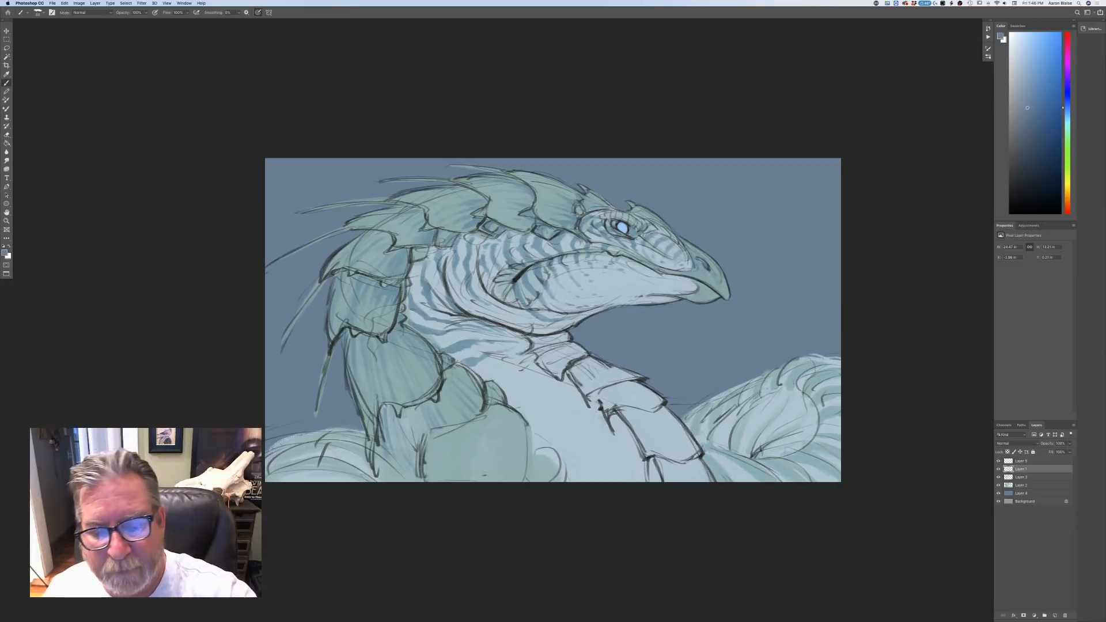
left_click(611, 286)
left_click(601, 284)
left_click(585, 287)
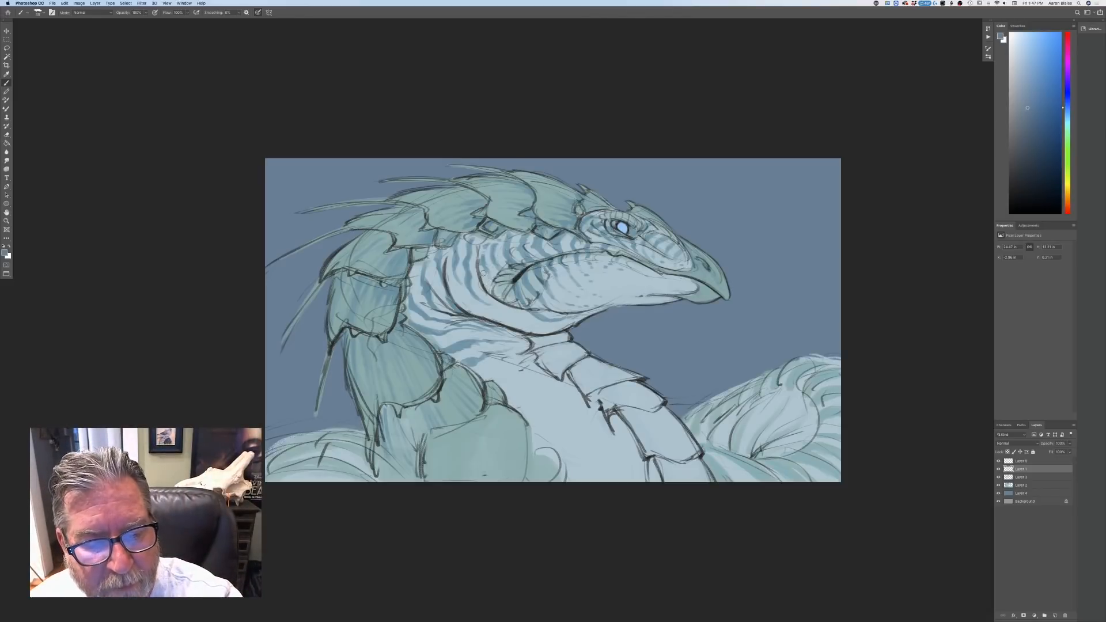
mouse_move(477, 256)
left_mouse_down()
mouse_move(479, 290)
mouse_move(449, 283)
mouse_move(455, 296)
left_mouse_up()
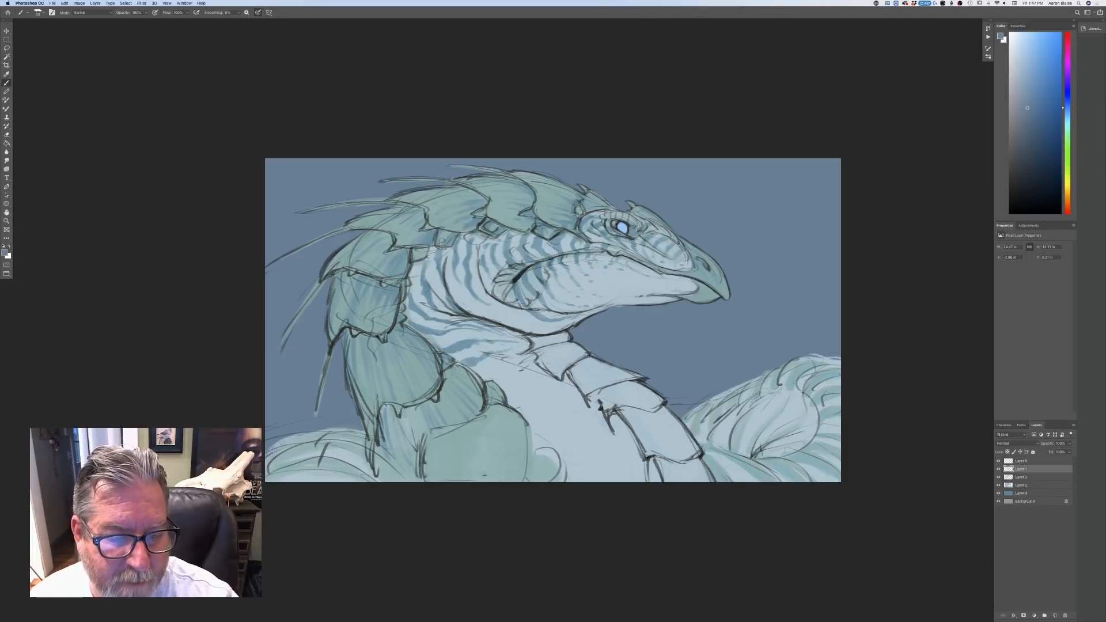
mouse_move(483, 324)
left_mouse_down()
mouse_move(506, 331)
mouse_move(515, 364)
mouse_move(490, 349)
left_mouse_up()
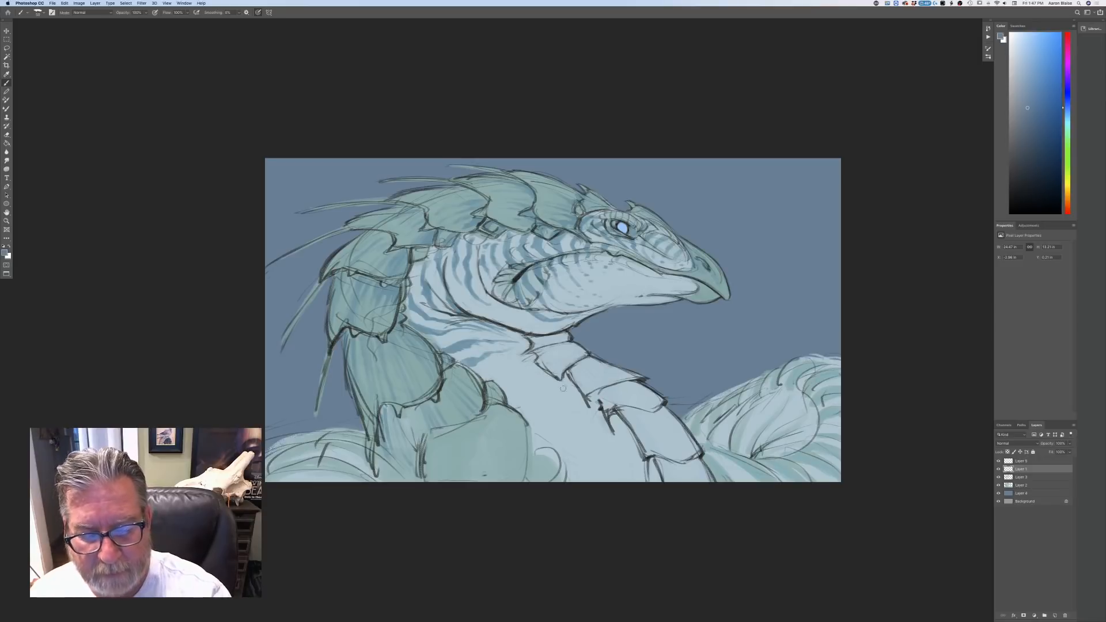
- On Layer 2 with transparent pixels locked, sample the chest's pale blue and shift its hue further towards blue
left_click(1021, 485)
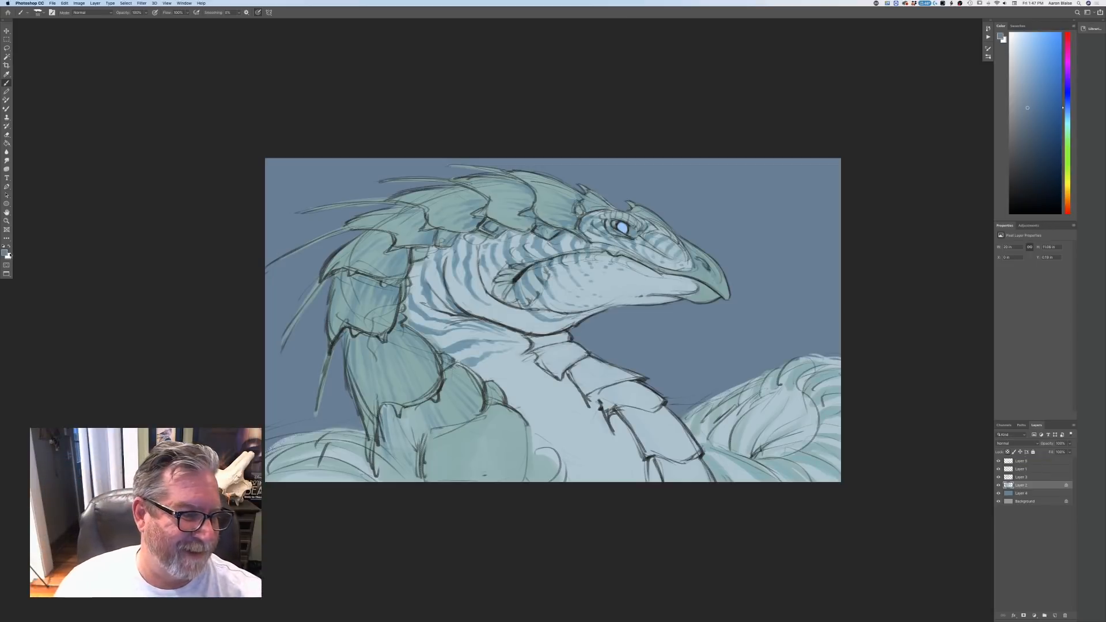
left_click(7, 253)
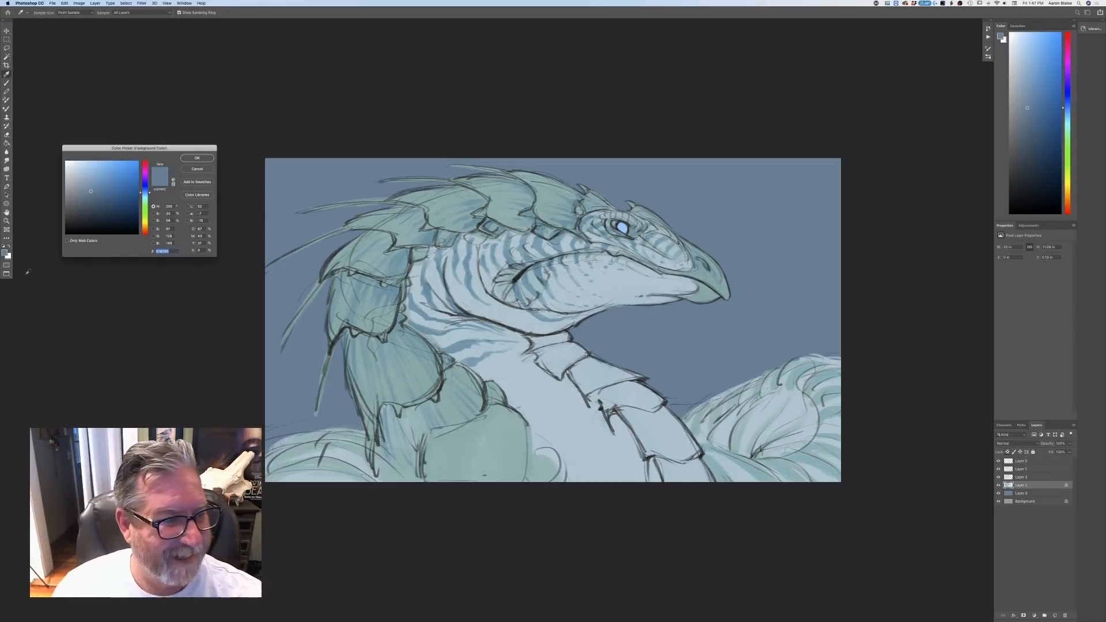
left_click(564, 433)
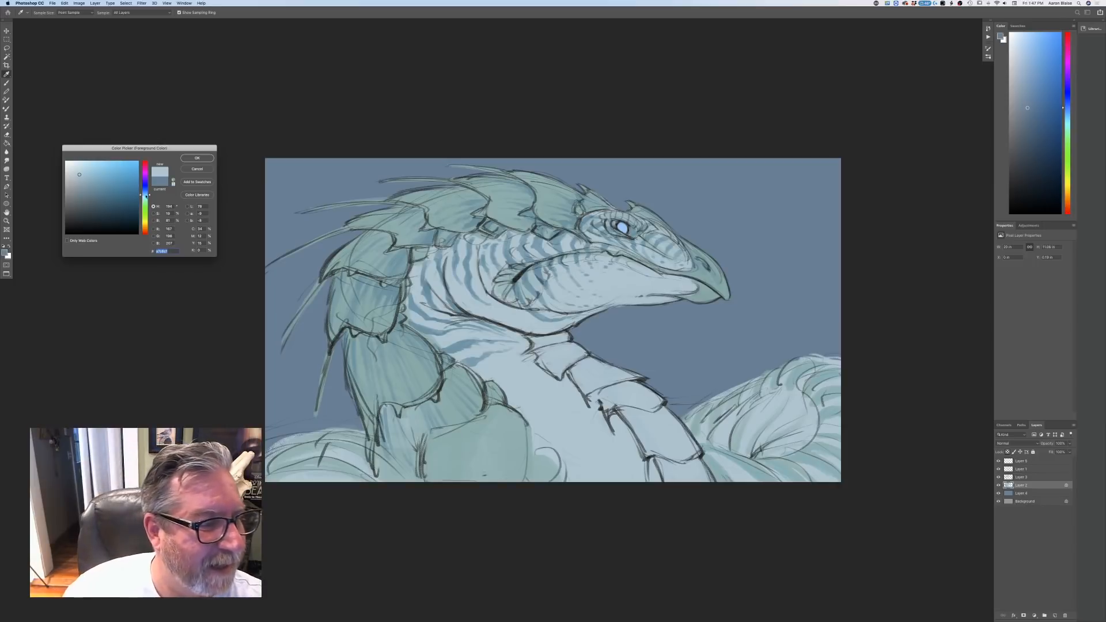
left_click_drag(145, 195, 145, 190)
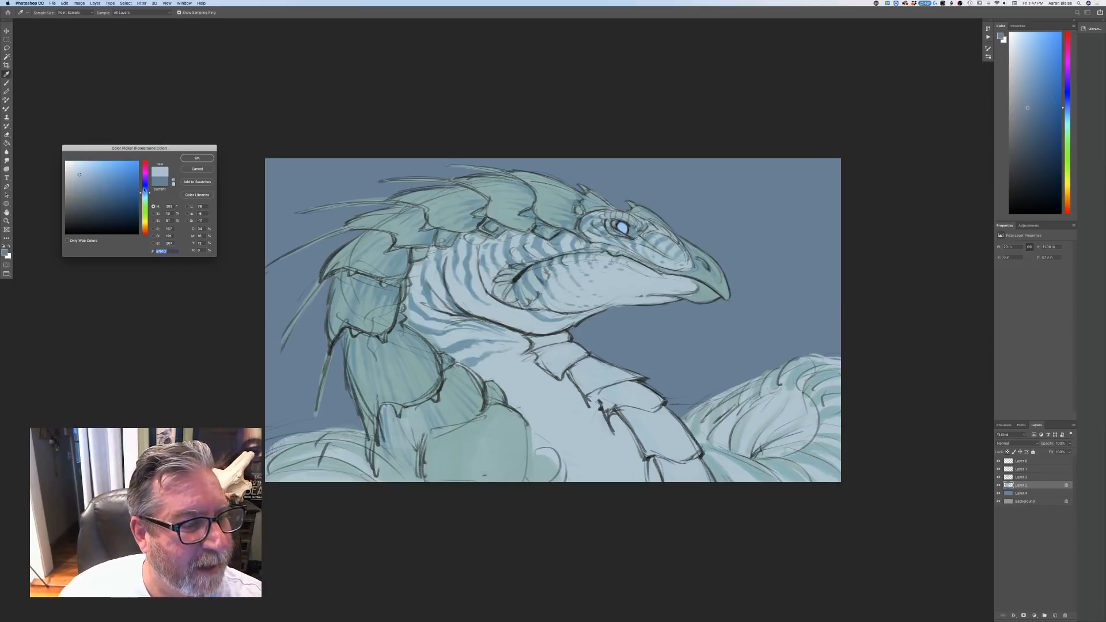
key("Return")
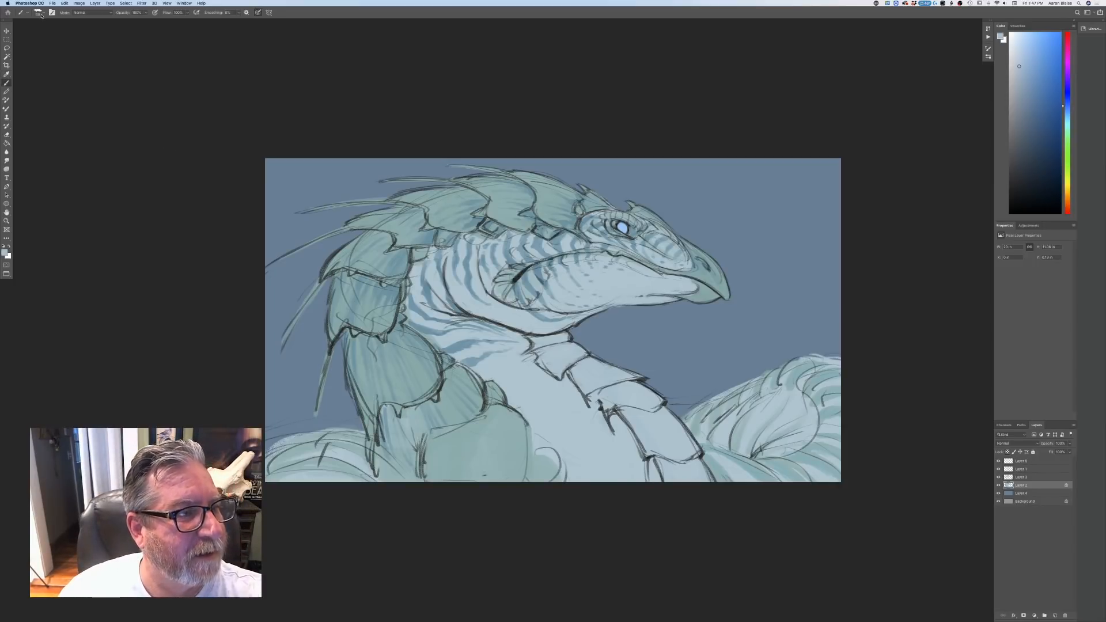
- Choose another brush preset, turn off pressure-controlled size, enlarge the brush greatly and glaze the pale blue over the chest
left_click(39, 13)
double_click(107, 139)
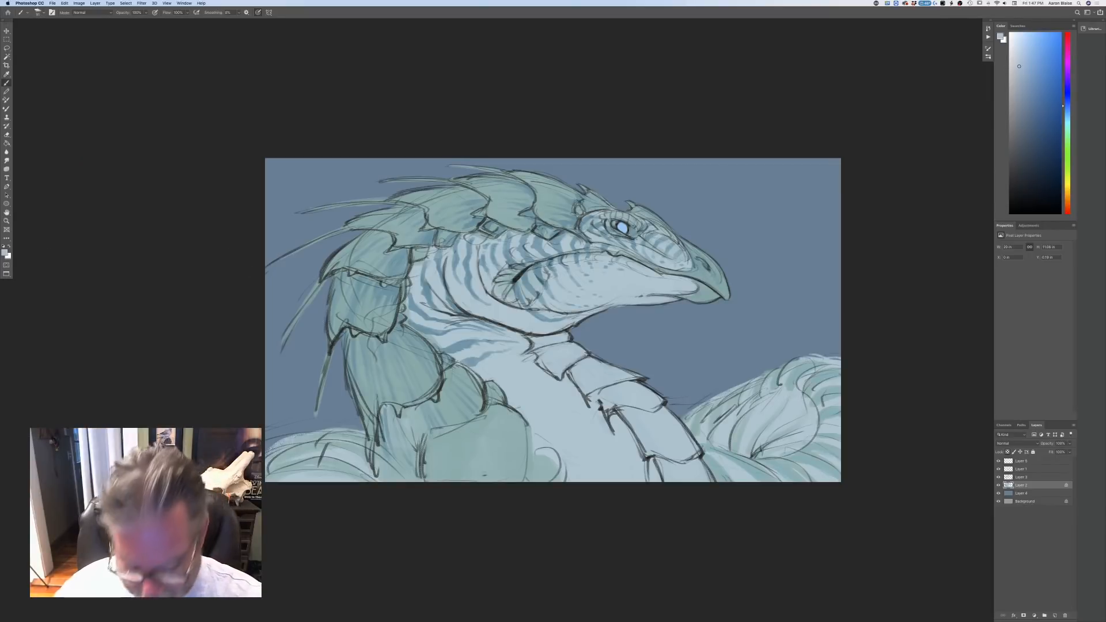
key("bracketright")
key("bracketright")
key("bracketright")
key("bracketright")
key("bracketright")
key("bracketright")
key("bracketright")
key("bracketright")
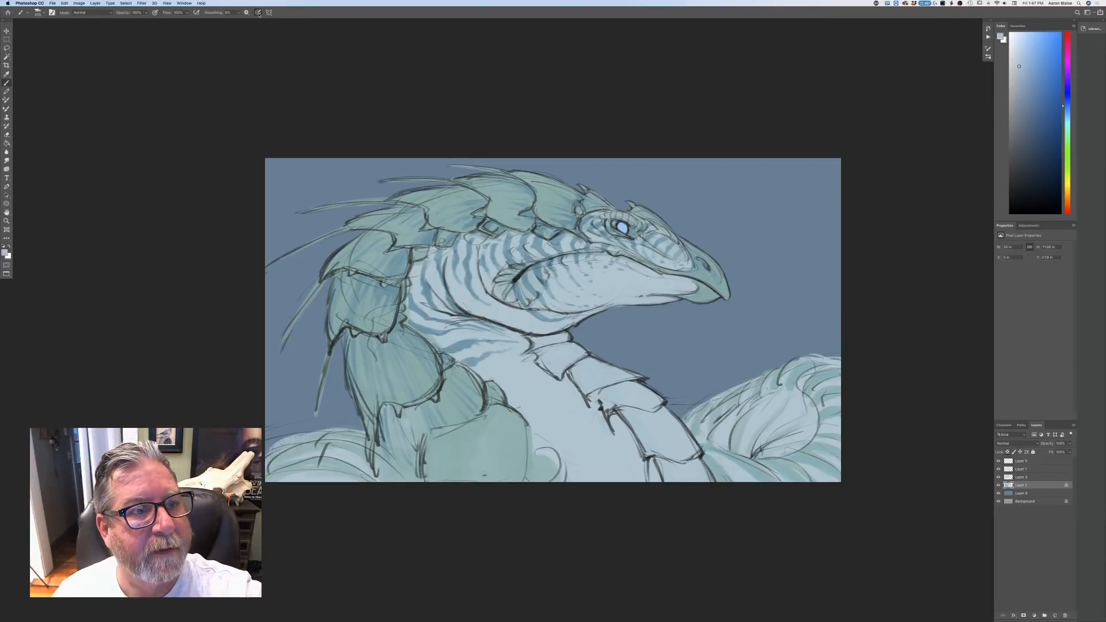
left_click(258, 13)
key("bracketright")
key("bracketright")
key("bracketright")
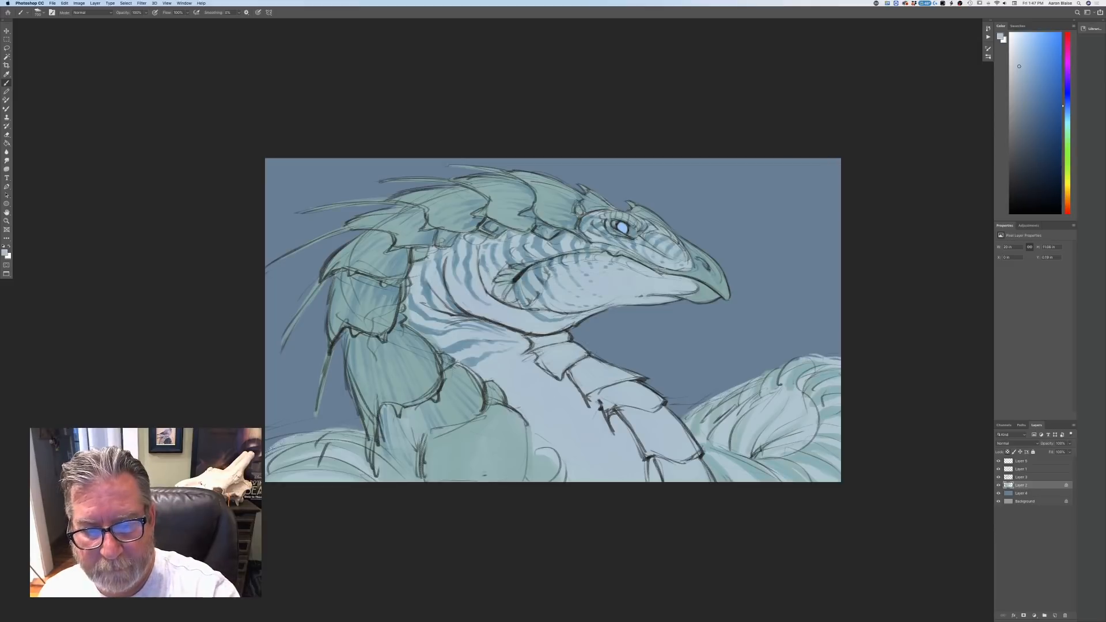
- Shift the brush colour to a more saturated violet-blue and glaze it over the chest, throat, cheek and neck plates
left_click(5, 253)
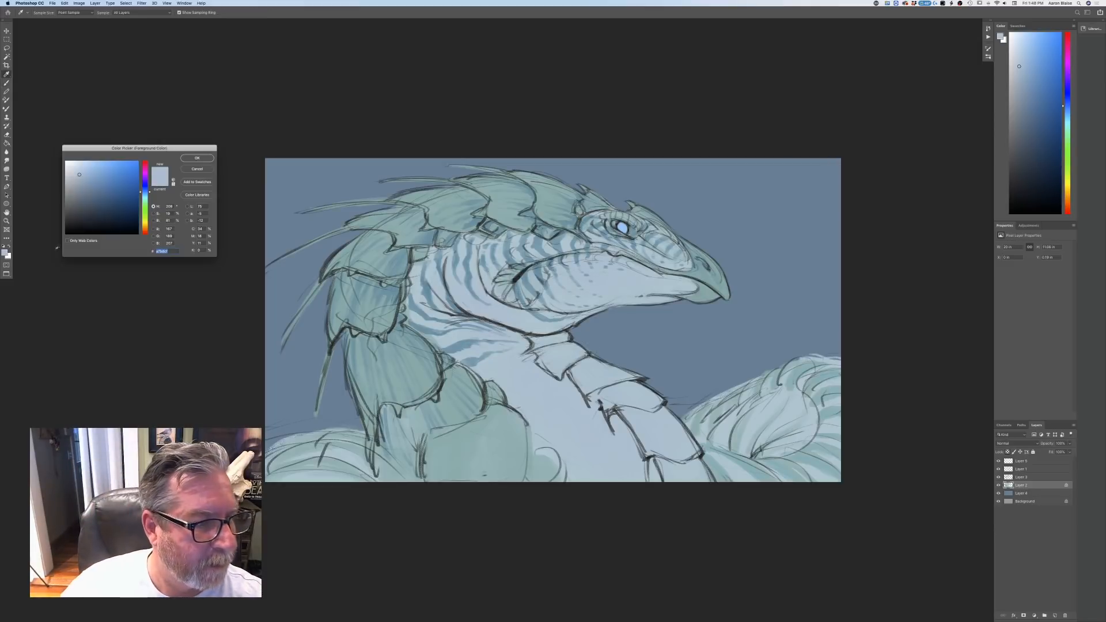
left_click_drag(145, 191, 146, 189)
left_click(88, 177)
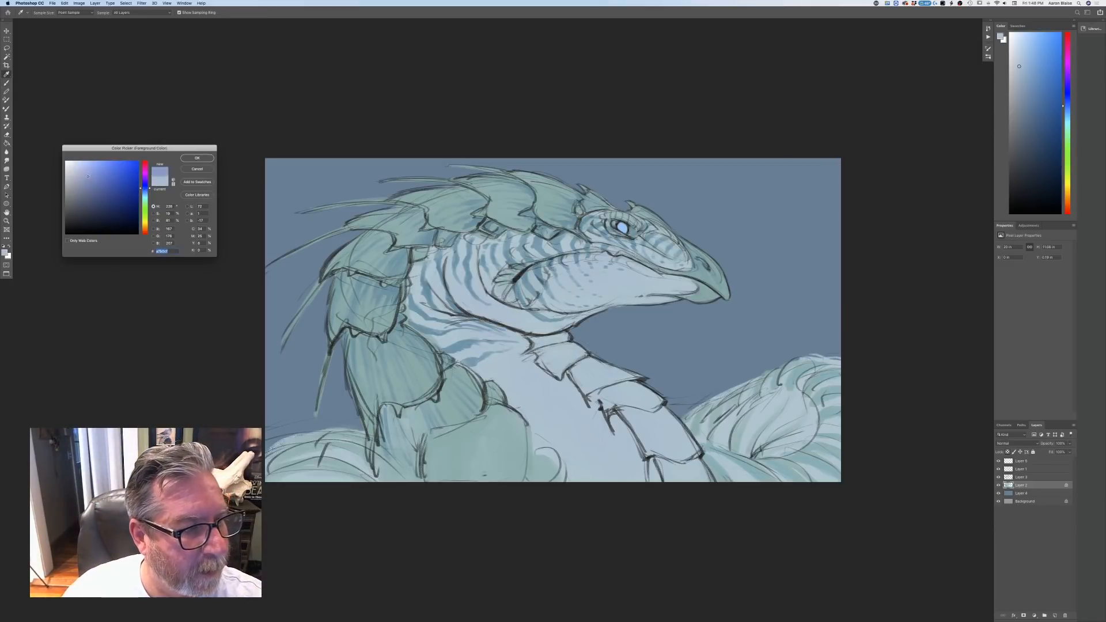
key("Return")
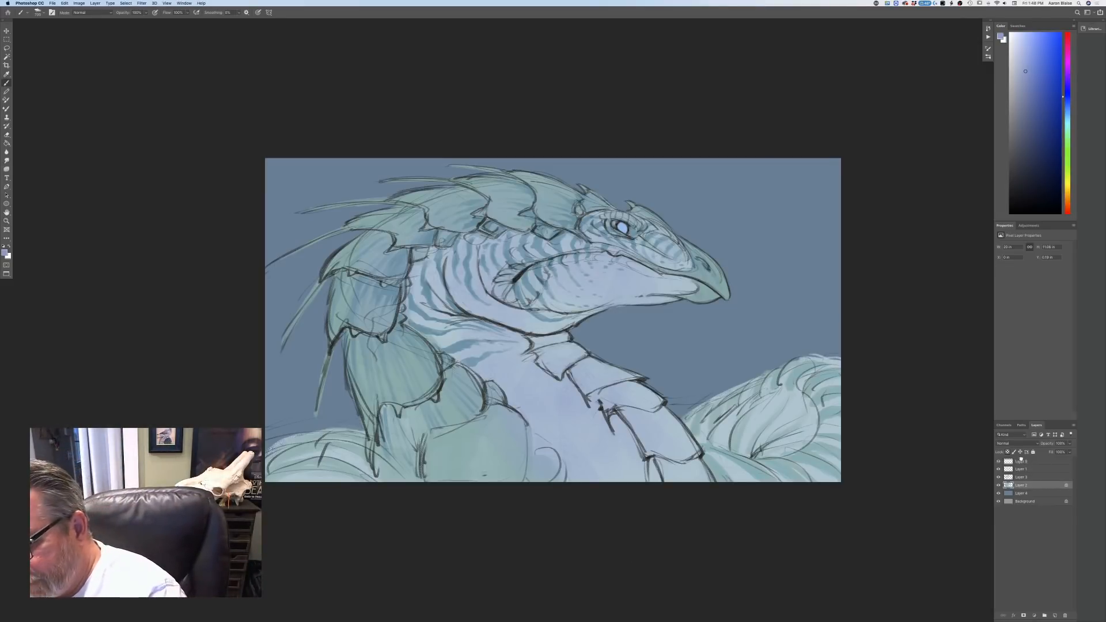
- On the topmost Multiply layer, choose another brush preset and set the brush colour to a darker, greyer blue for shading
left_click(1023, 461)
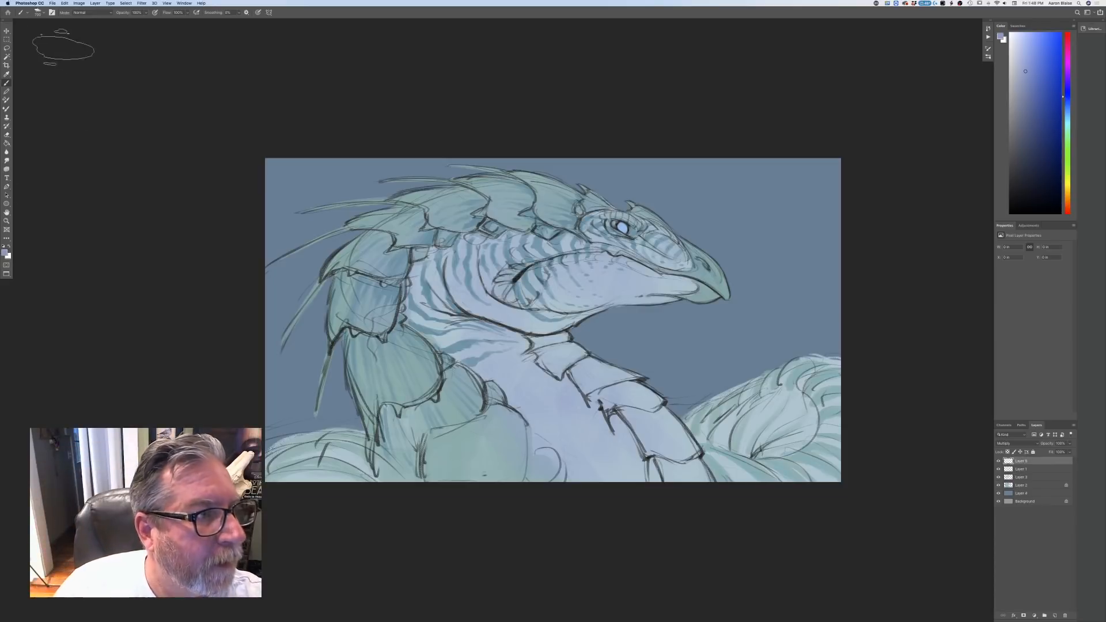
right_click(36, 41)
double_click(35, 139)
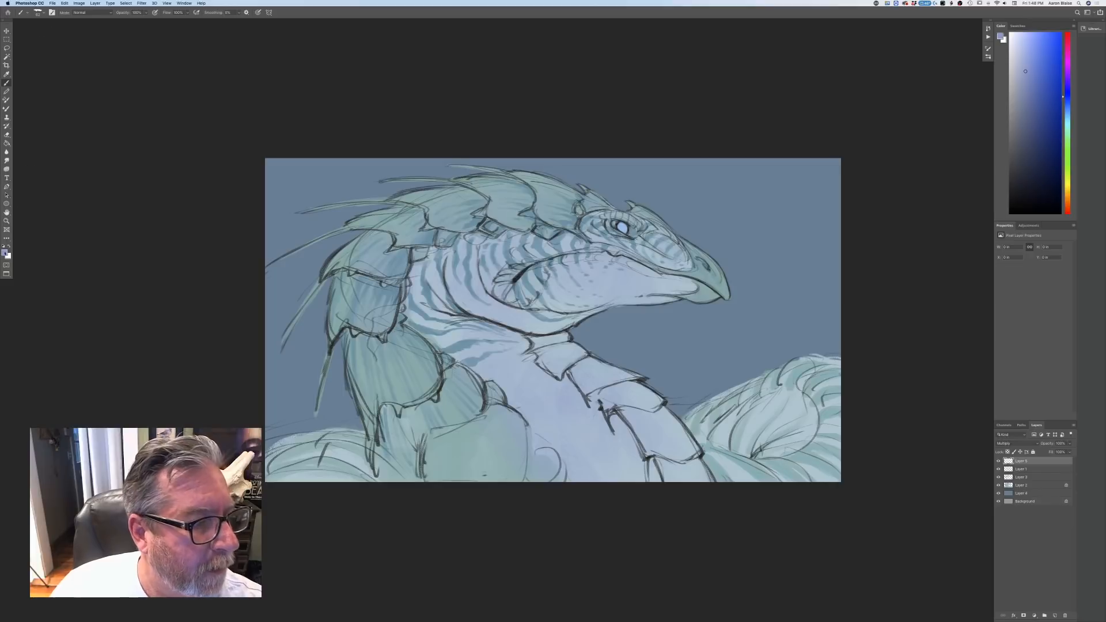
left_click(4, 252)
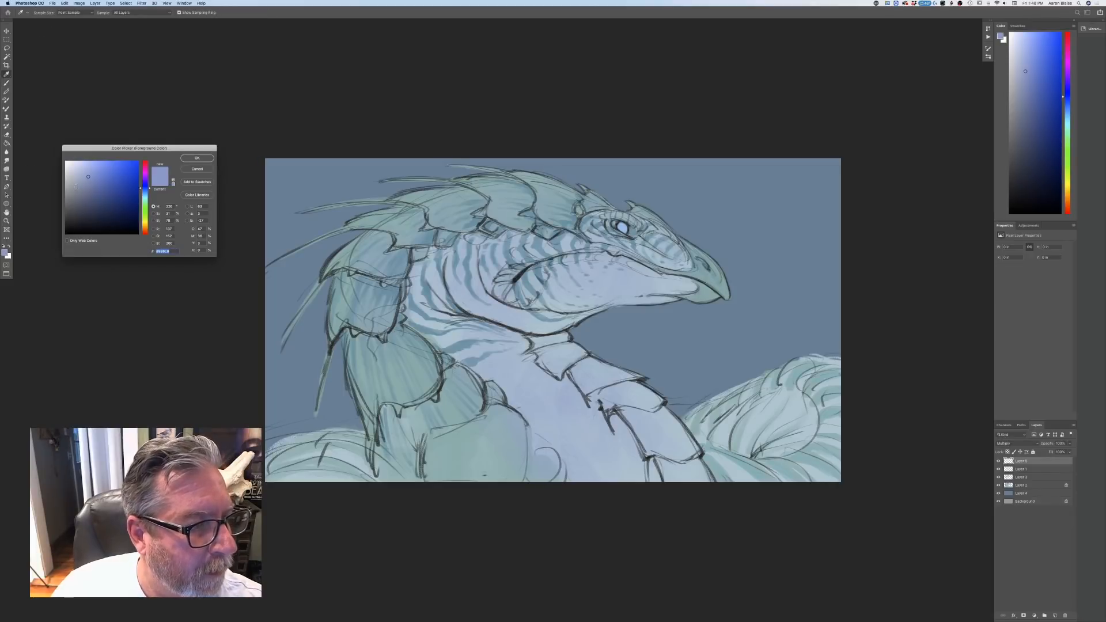
left_click(75, 189)
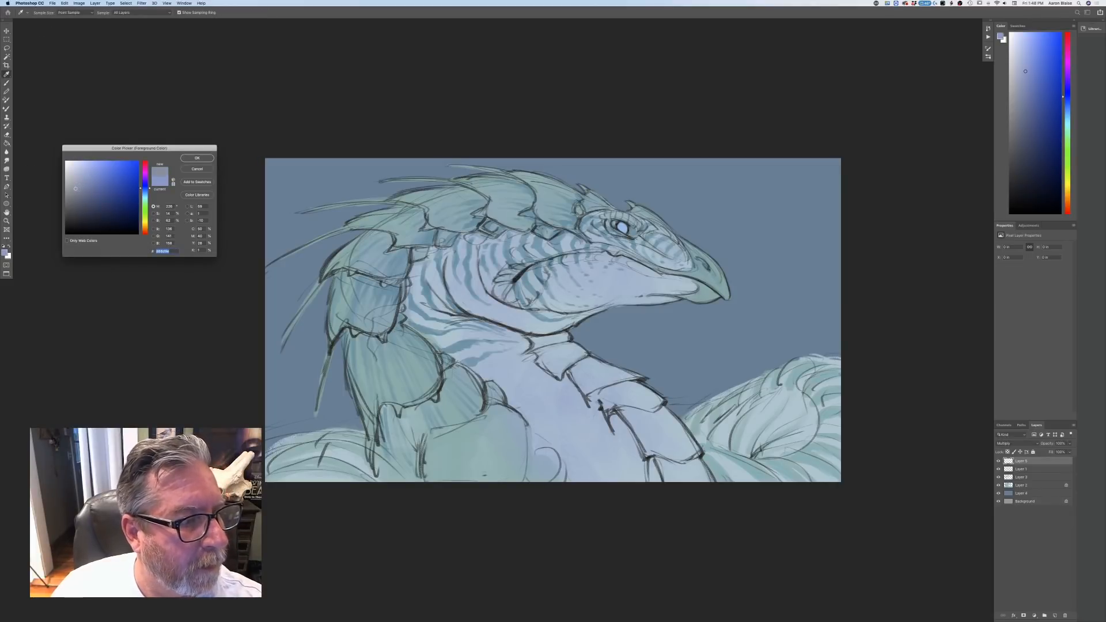
left_click(192, 159)
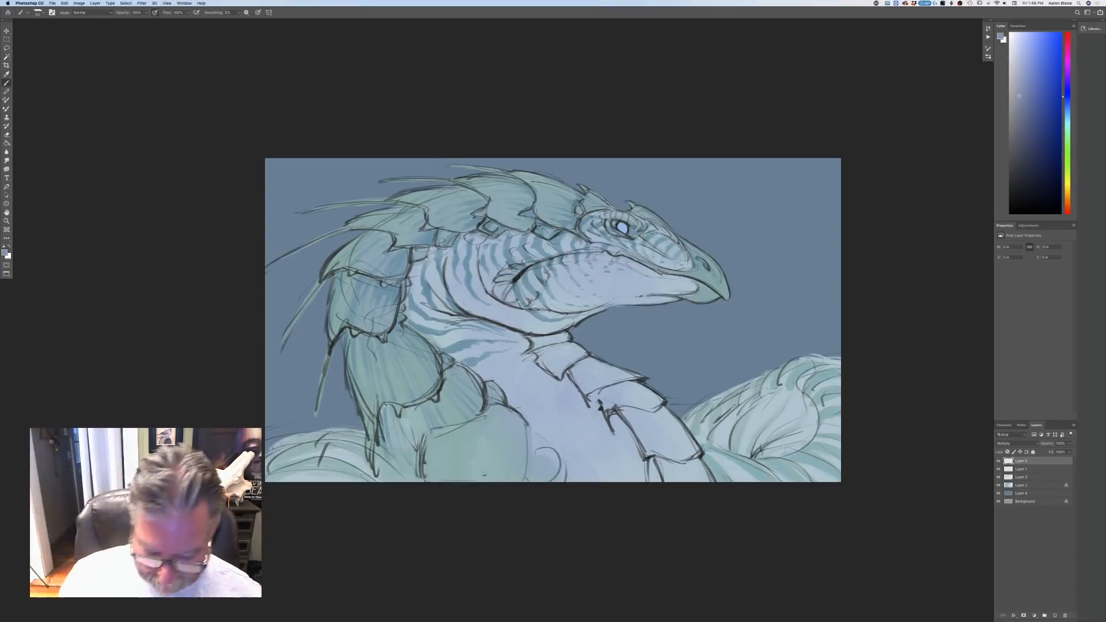
- Shade the upper beak, nostril, brow and eye socket with the grey-blue, and darken the area along the mouth line
key("super+equal")
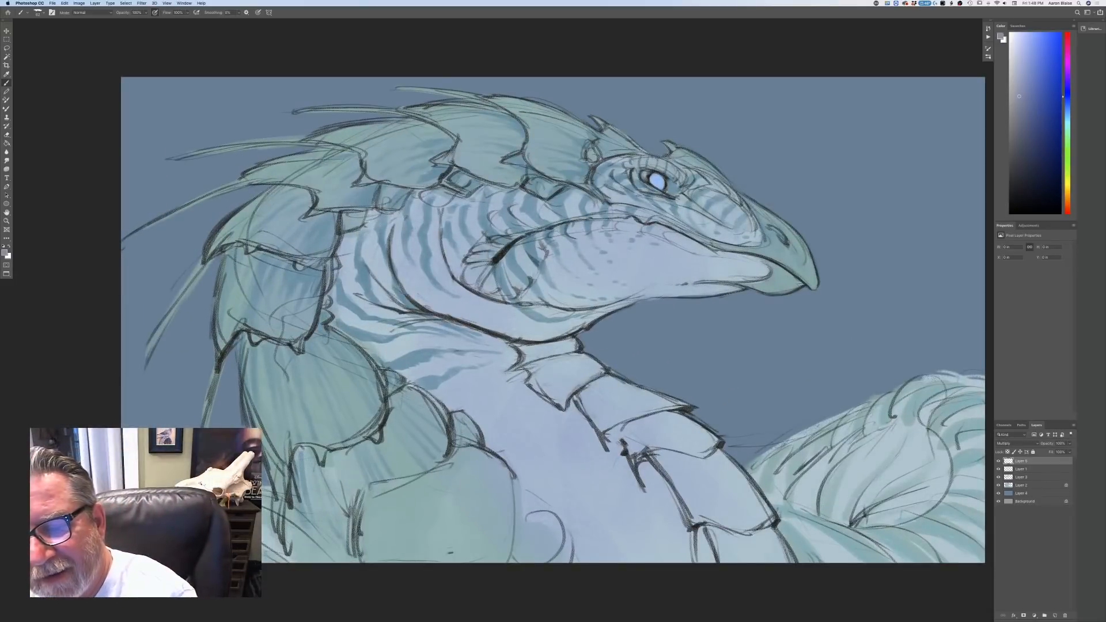
left_click_drag(804, 282, 756, 258)
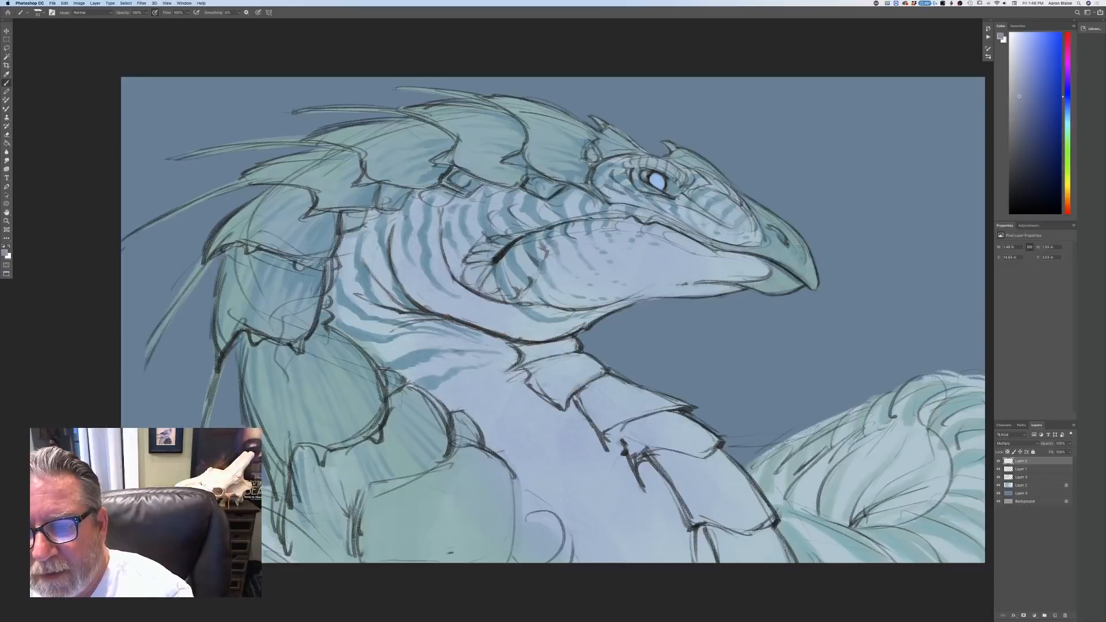
mouse_move(785, 239)
left_mouse_down()
mouse_move(718, 190)
mouse_move(685, 190)
left_mouse_up()
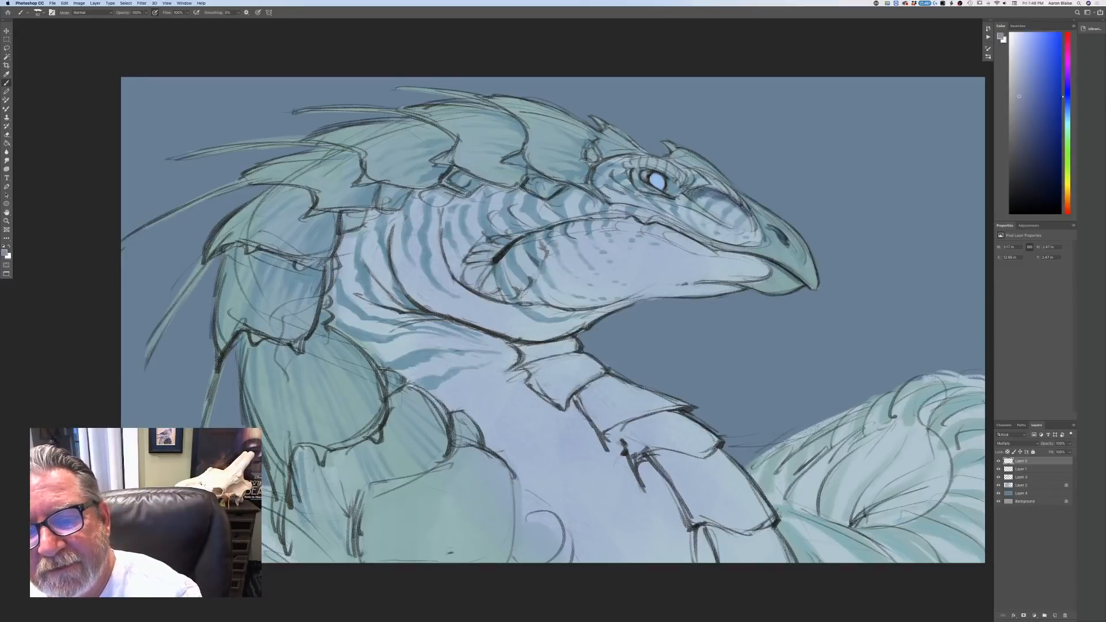
mouse_move(698, 197)
left_mouse_down()
mouse_move(641, 166)
mouse_move(605, 166)
left_mouse_up()
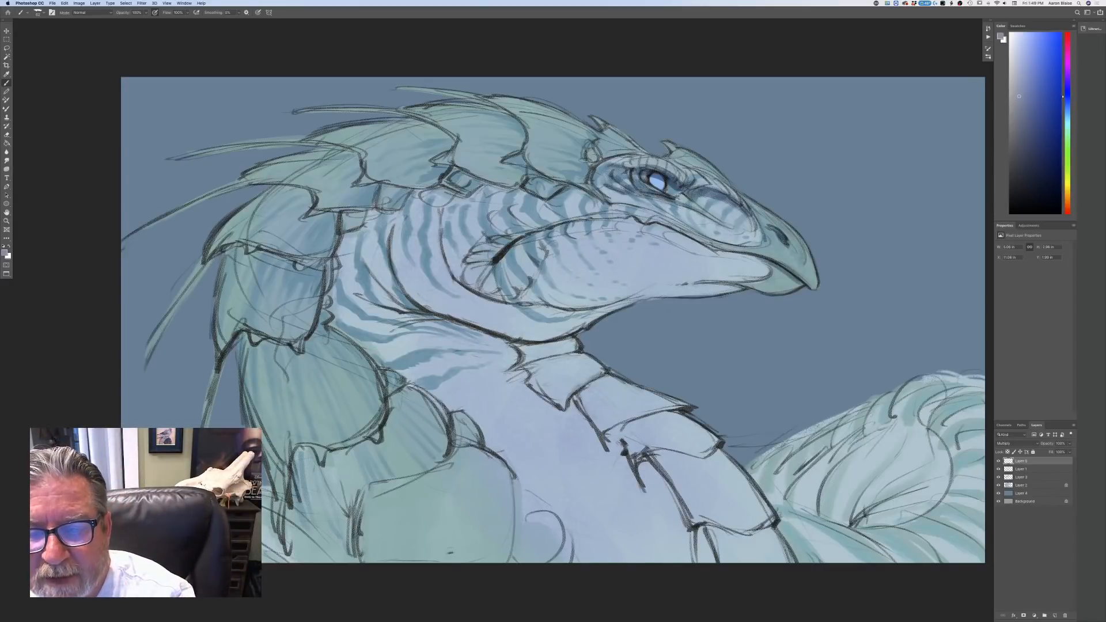
left_click_drag(704, 216, 806, 281)
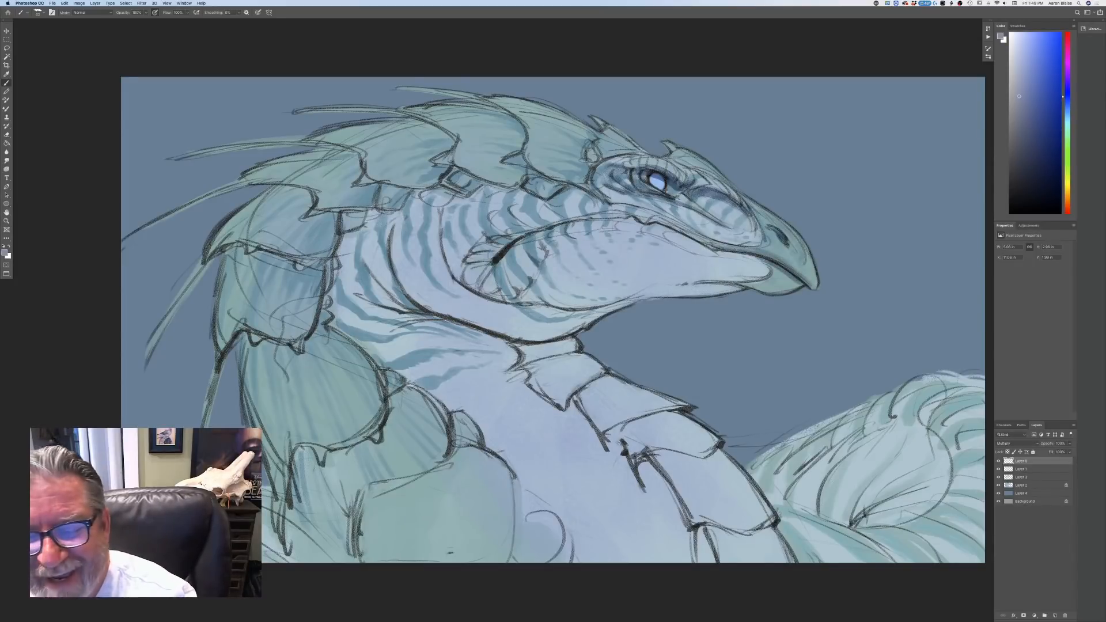
mouse_move(709, 246)
left_mouse_down()
mouse_move(656, 221)
mouse_move(710, 251)
mouse_move(767, 263)
left_mouse_up()
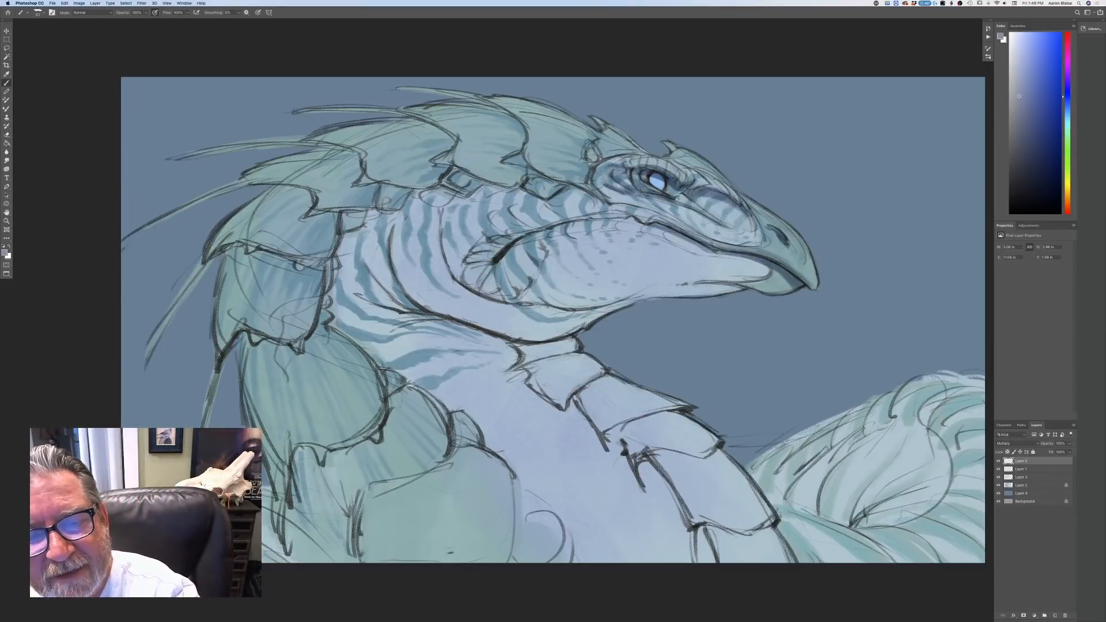
- Shade the top of the head around the eye, the lower beak and the underside of the jaw
mouse_move(629, 153)
left_mouse_down()
mouse_move(642, 174)
mouse_move(607, 181)
mouse_move(601, 156)
left_mouse_up()
left_click_drag(683, 166, 716, 172)
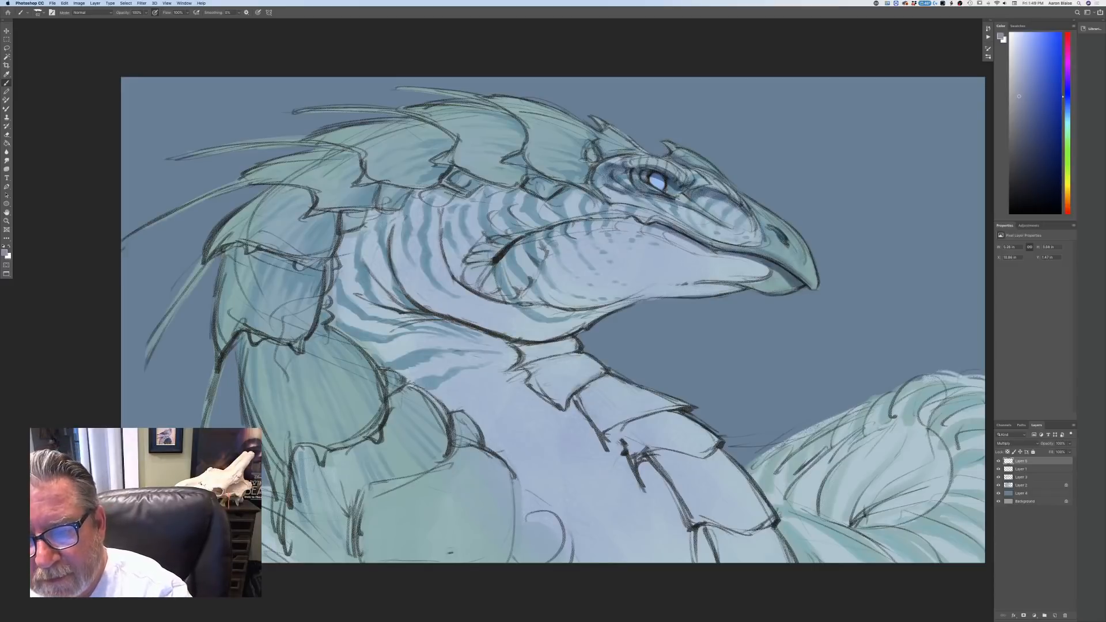
left_click_drag(750, 285, 774, 293)
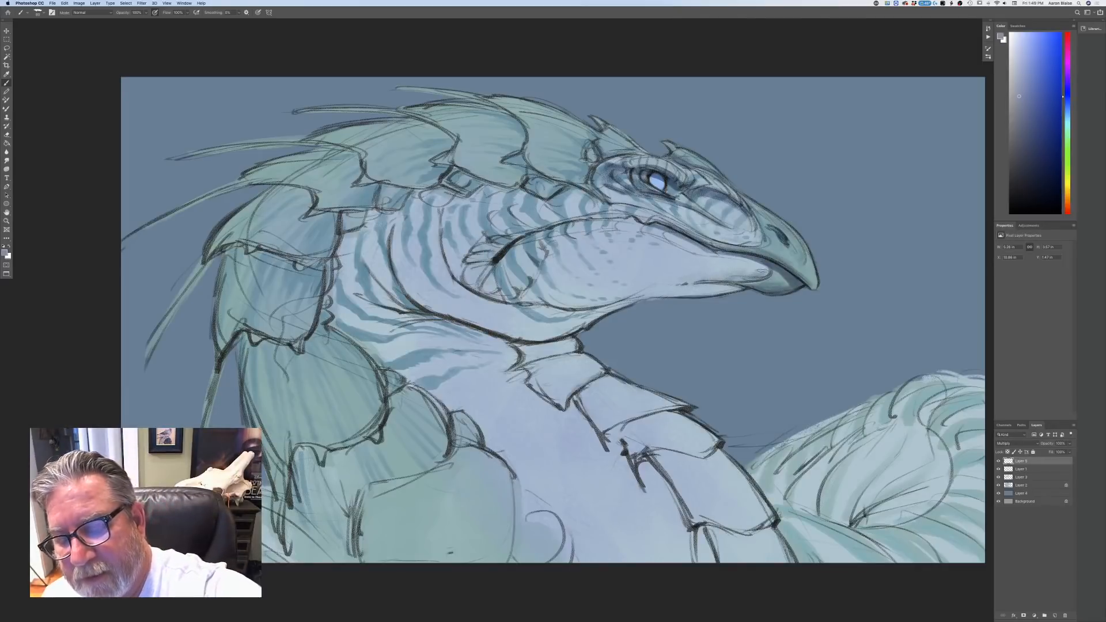
mouse_move(686, 294)
left_mouse_down()
mouse_move(728, 290)
mouse_move(685, 294)
left_mouse_up()
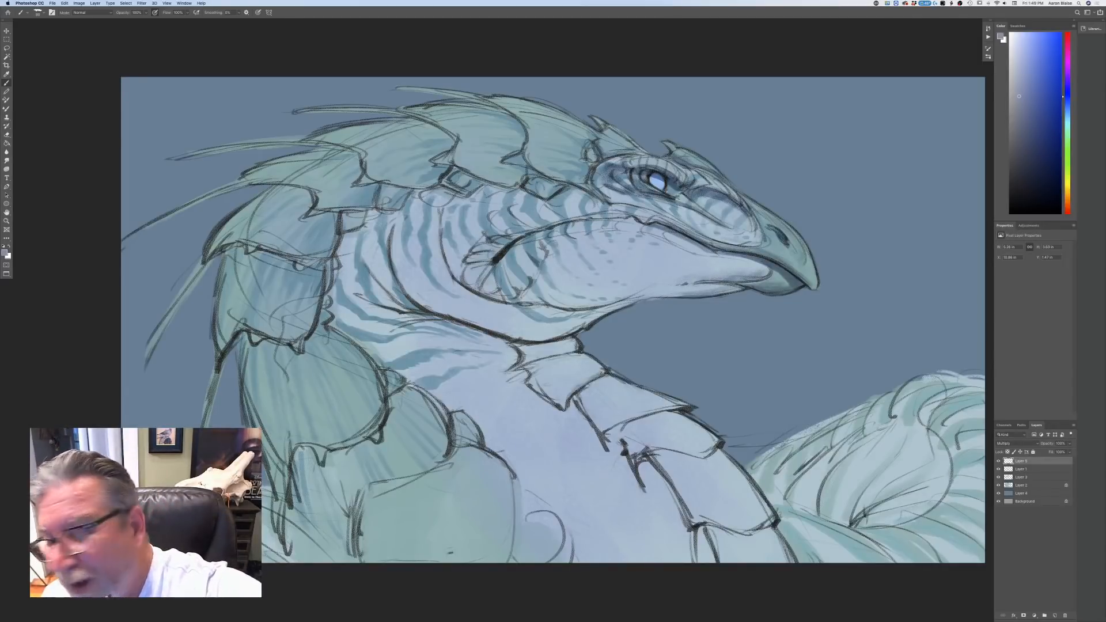
mouse_move(737, 288)
left_mouse_down()
mouse_move(619, 291)
mouse_move(573, 307)
left_mouse_up()
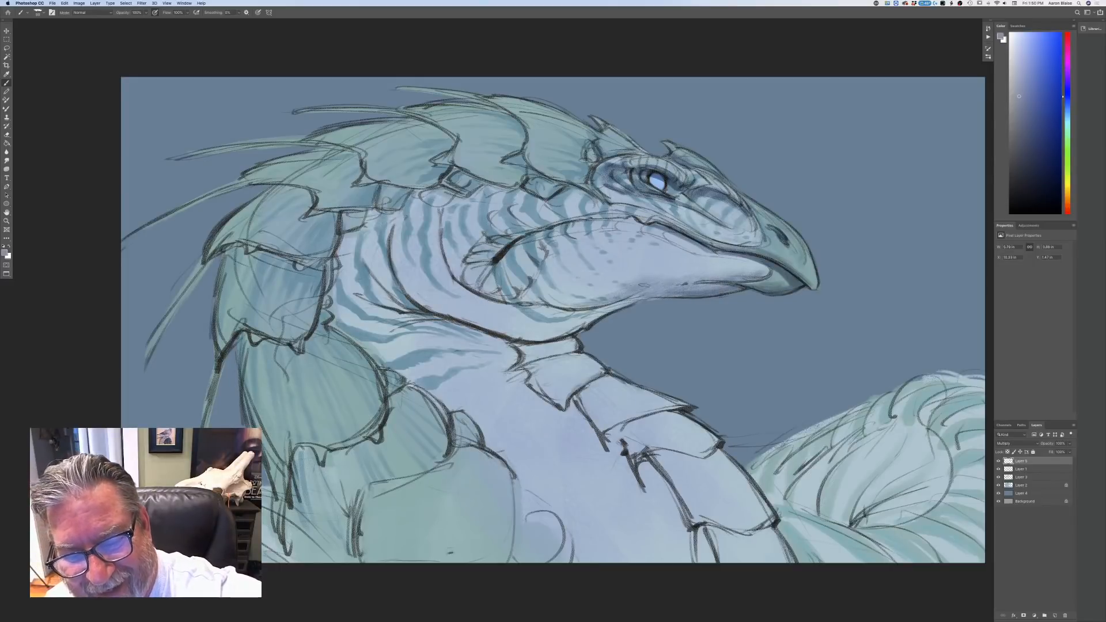
mouse_move(638, 291)
left_mouse_down()
mouse_move(565, 310)
mouse_move(586, 320)
mouse_move(577, 321)
left_mouse_up()
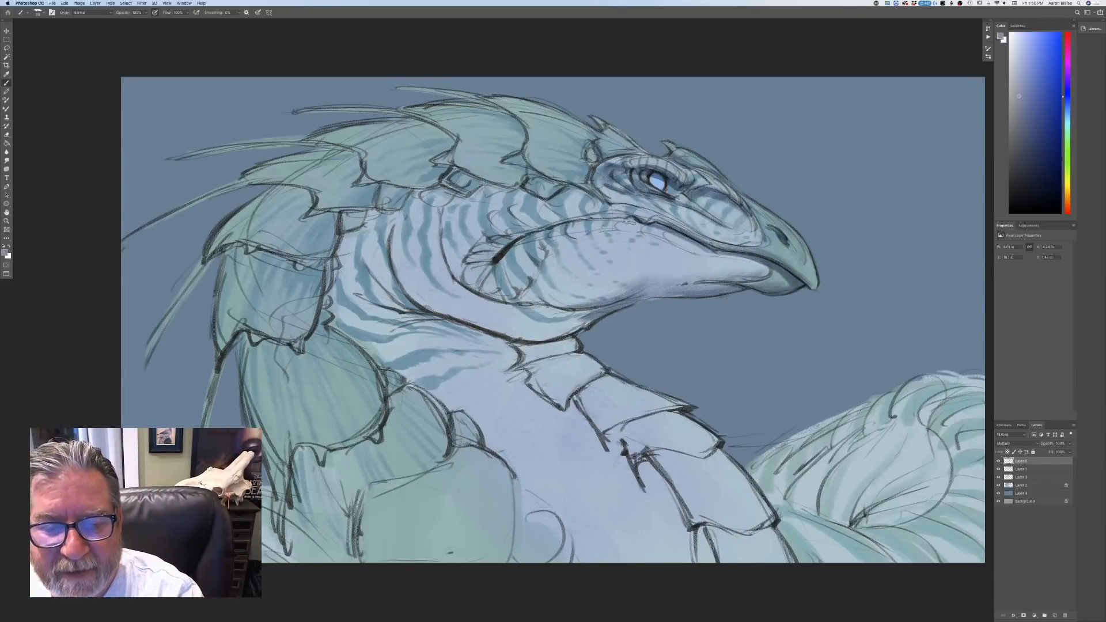
- Shade along the rear mouth line and below the eye, and paint shadows onto the first crest plates behind the head
left_click_drag(613, 219, 559, 224)
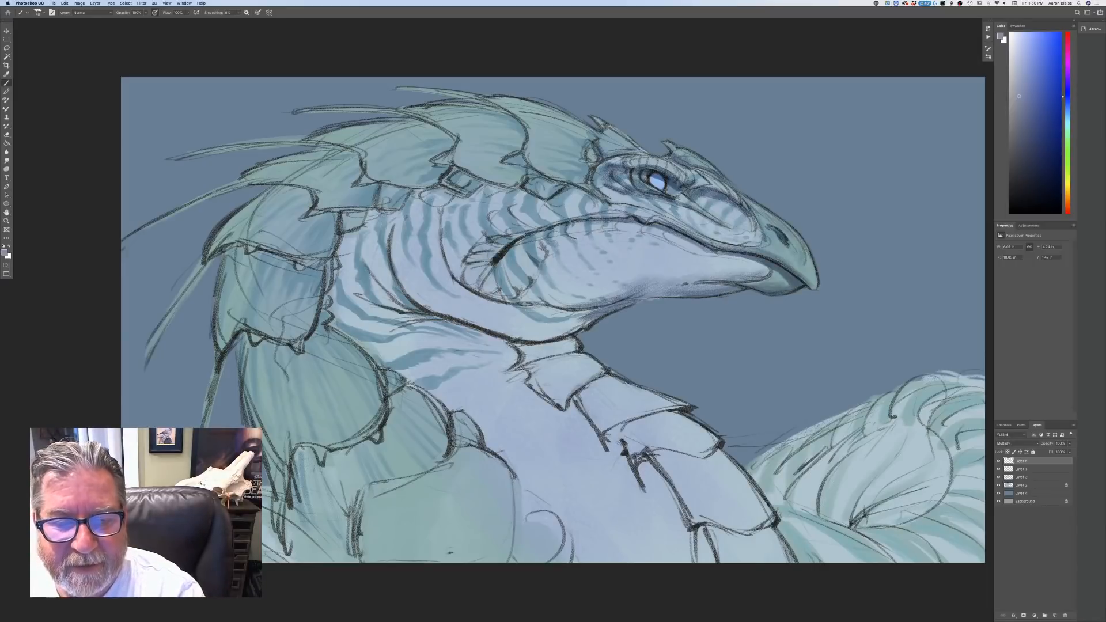
mouse_move(615, 202)
left_mouse_down()
mouse_move(593, 184)
mouse_move(675, 215)
left_mouse_up()
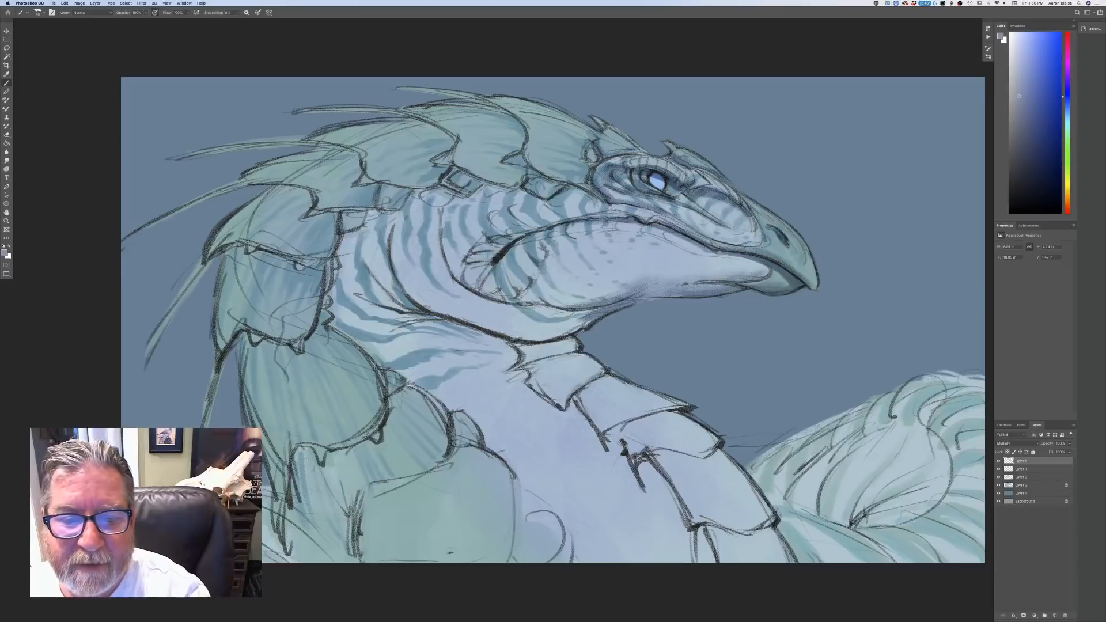
mouse_move(605, 202)
left_mouse_down()
mouse_move(553, 176)
mouse_move(576, 184)
left_mouse_up()
mouse_move(571, 182)
left_mouse_down()
mouse_move(526, 146)
mouse_move(583, 166)
mouse_move(559, 175)
mouse_move(537, 166)
mouse_move(582, 159)
mouse_move(602, 141)
mouse_move(573, 172)
mouse_move(506, 111)
left_mouse_up()
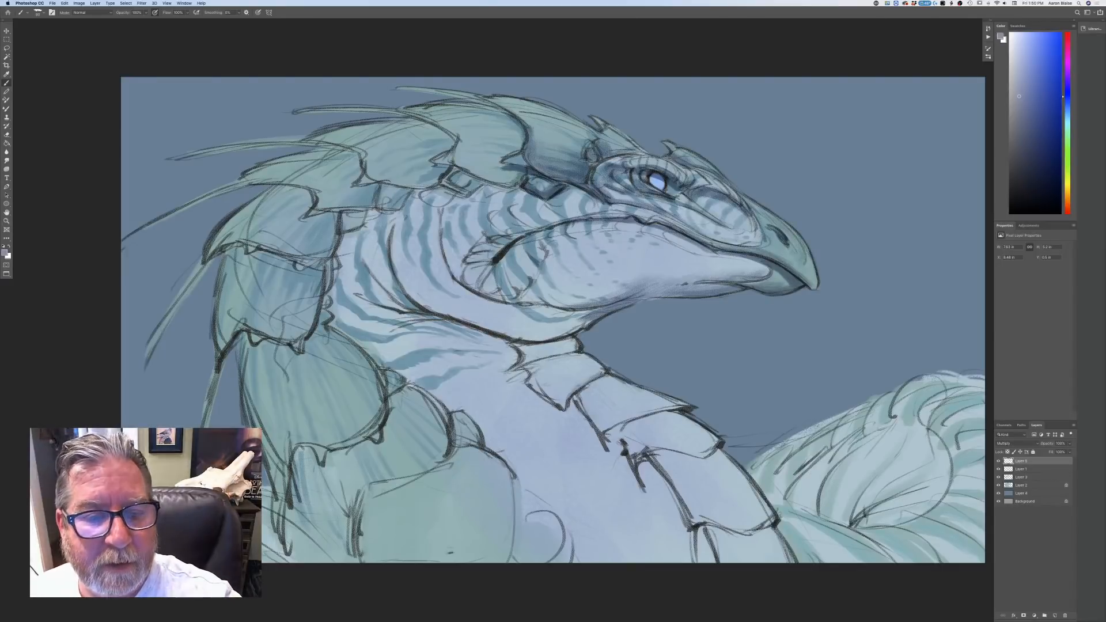
mouse_move(520, 179)
left_mouse_down()
mouse_move(487, 182)
mouse_move(458, 168)
mouse_move(504, 167)
mouse_move(522, 124)
mouse_move(474, 108)
left_mouse_up()
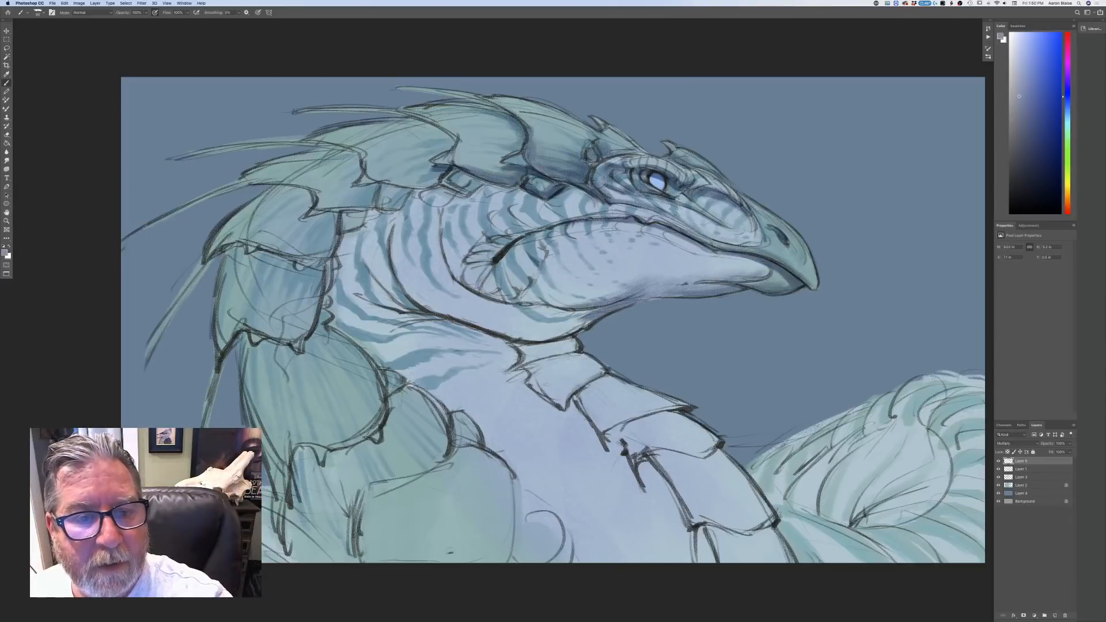
left_click_drag(521, 139, 476, 107)
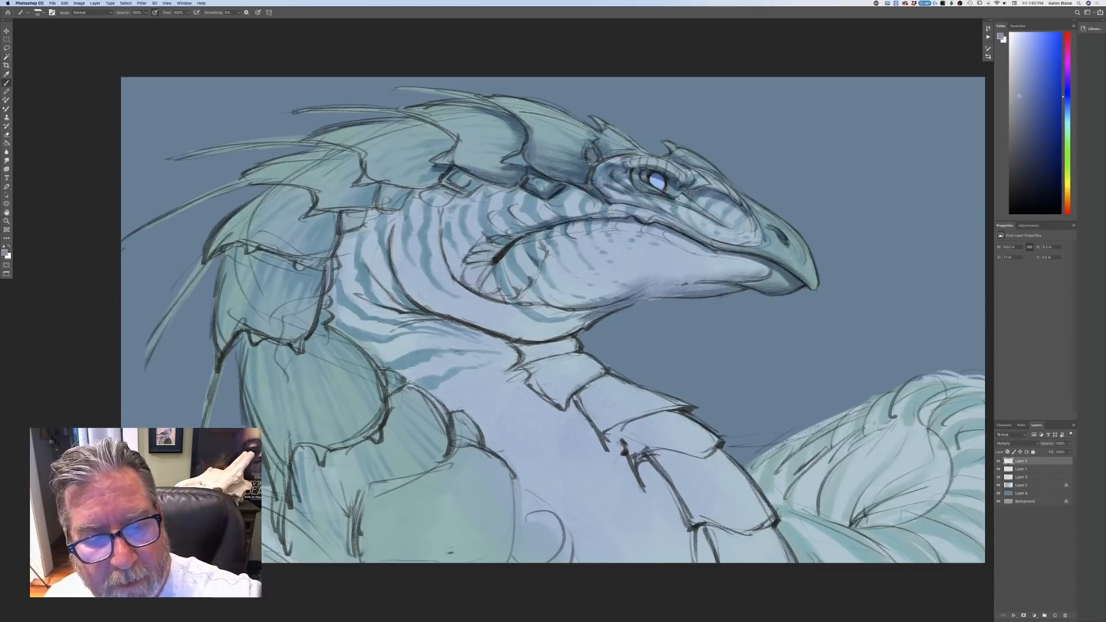
- Shade the folds at the mouth corner, model the striped cheek, and darken the throat beneath the jaw
mouse_move(544, 250)
left_mouse_down()
mouse_move(524, 284)
mouse_move(496, 298)
mouse_move(470, 283)
left_mouse_up()
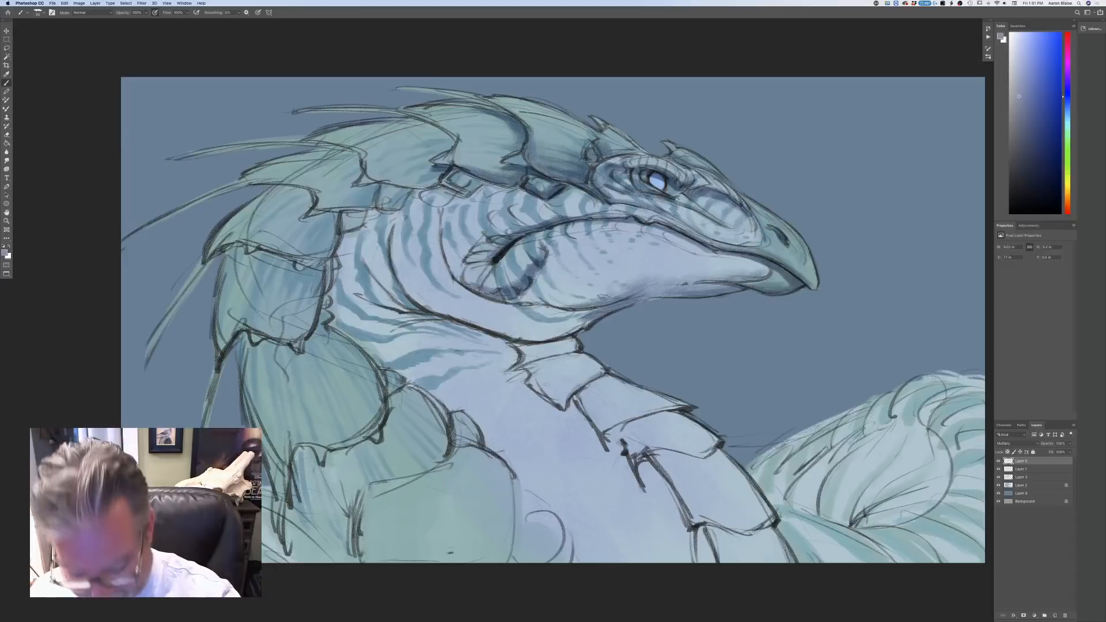
mouse_move(593, 294)
left_mouse_down()
mouse_move(568, 297)
mouse_move(542, 271)
mouse_move(572, 290)
left_mouse_up()
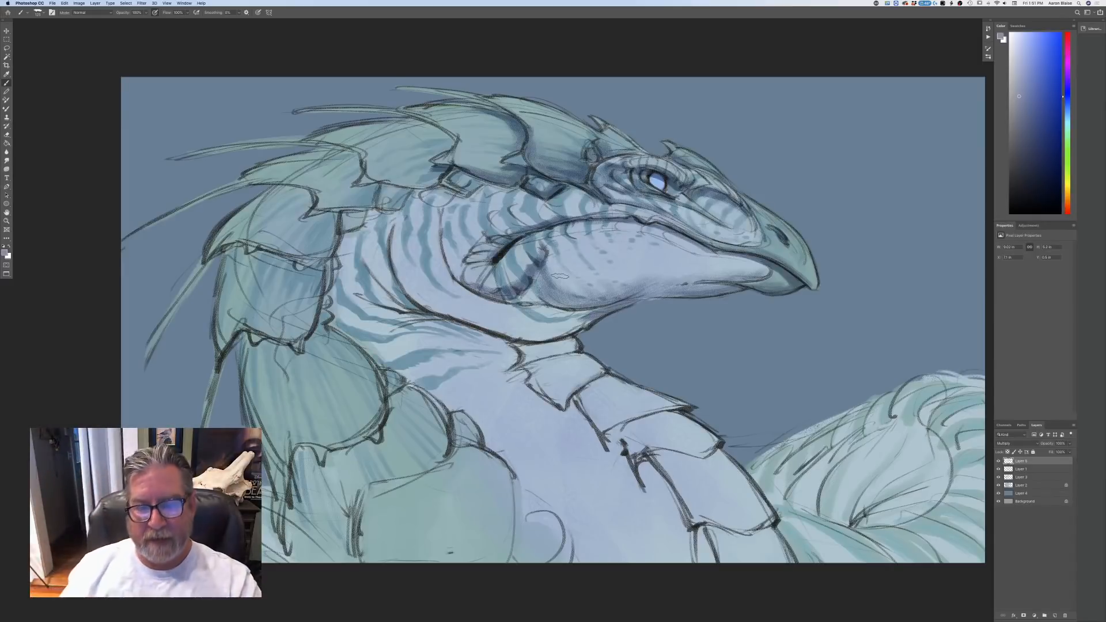
left_click_drag(591, 312, 504, 319)
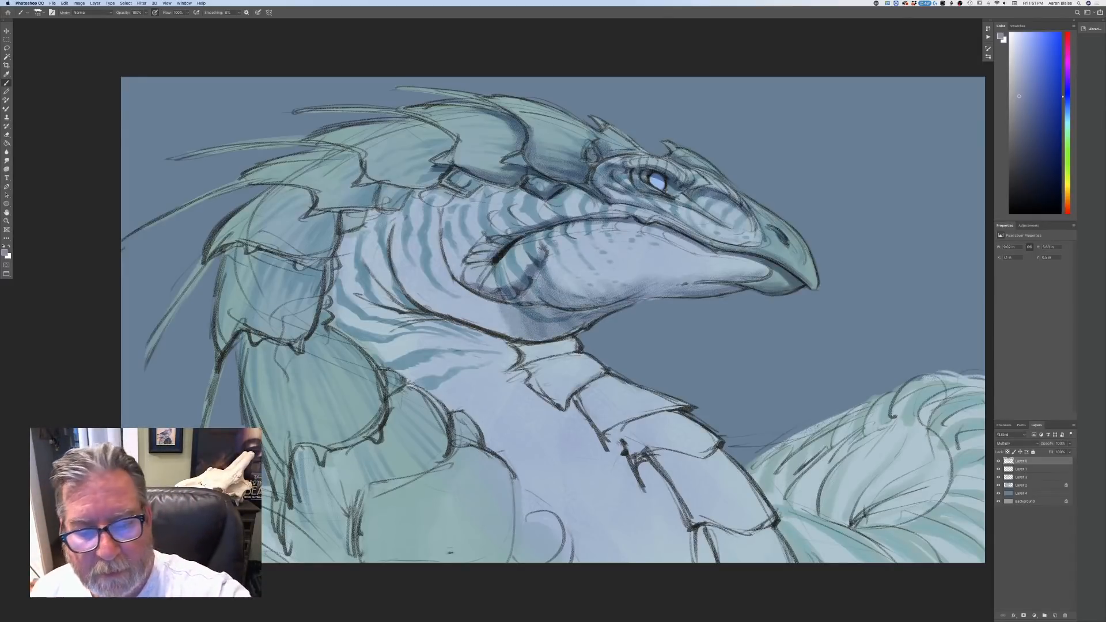
mouse_move(588, 313)
left_mouse_down()
mouse_move(533, 337)
mouse_move(464, 297)
mouse_move(444, 254)
mouse_move(455, 239)
mouse_move(461, 262)
mouse_move(513, 229)
mouse_move(484, 262)
left_mouse_up()
left_click_drag(519, 227, 591, 217)
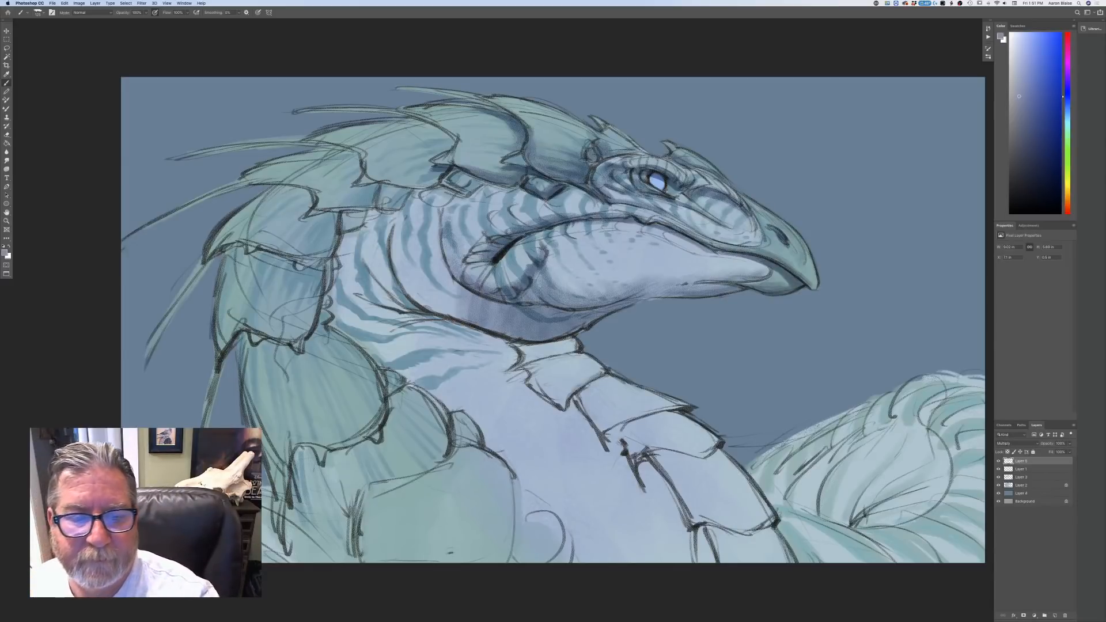
mouse_move(493, 238)
left_mouse_down()
mouse_move(577, 205)
mouse_move(506, 247)
mouse_move(482, 239)
mouse_move(470, 251)
left_mouse_up()
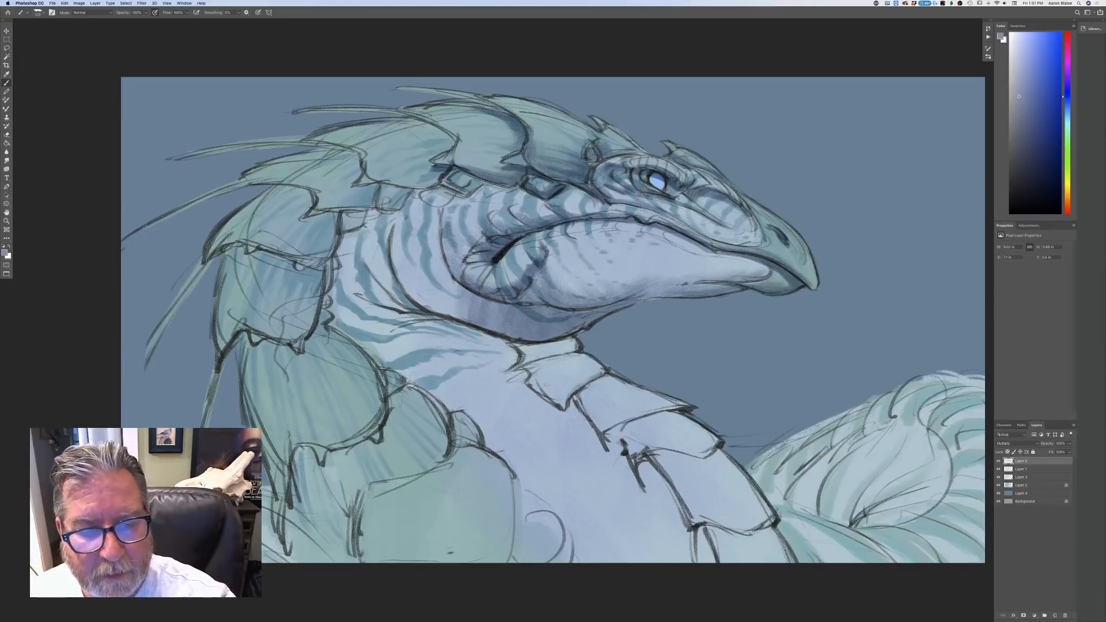
left_click_drag(543, 252, 516, 287)
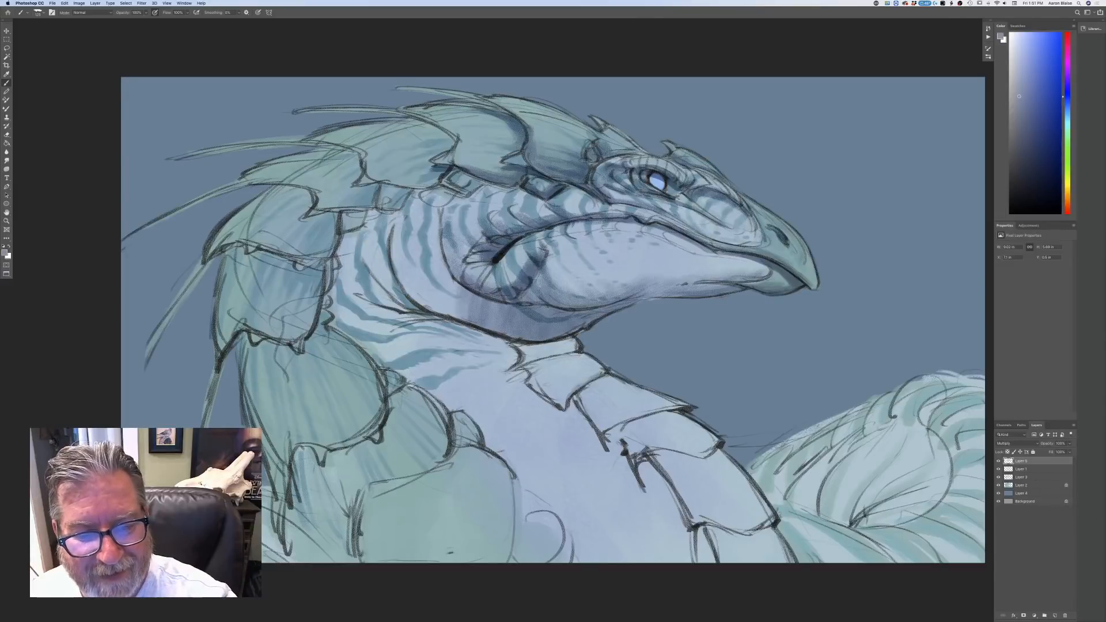
mouse_move(552, 248)
left_mouse_down()
mouse_move(543, 257)
mouse_move(616, 236)
left_mouse_up()
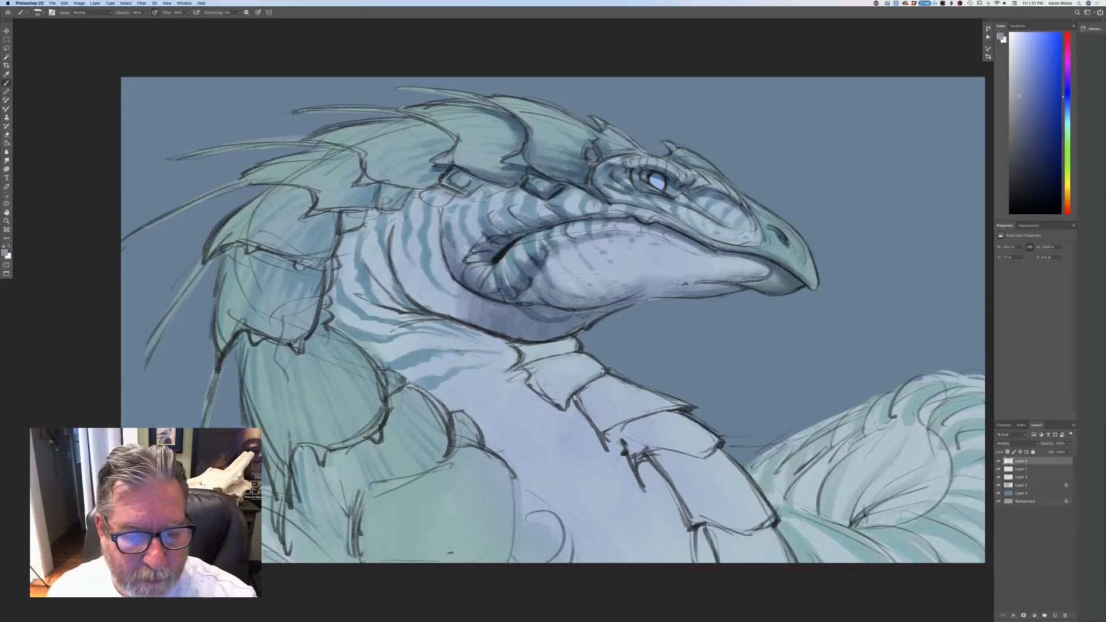
- Extend the shading up the striped neck folds behind the throat and deepen the creases between them
mouse_move(489, 310)
left_mouse_down()
mouse_move(481, 322)
mouse_move(452, 294)
mouse_move(429, 297)
mouse_move(399, 264)
mouse_move(396, 241)
mouse_move(439, 233)
mouse_move(388, 231)
left_mouse_up()
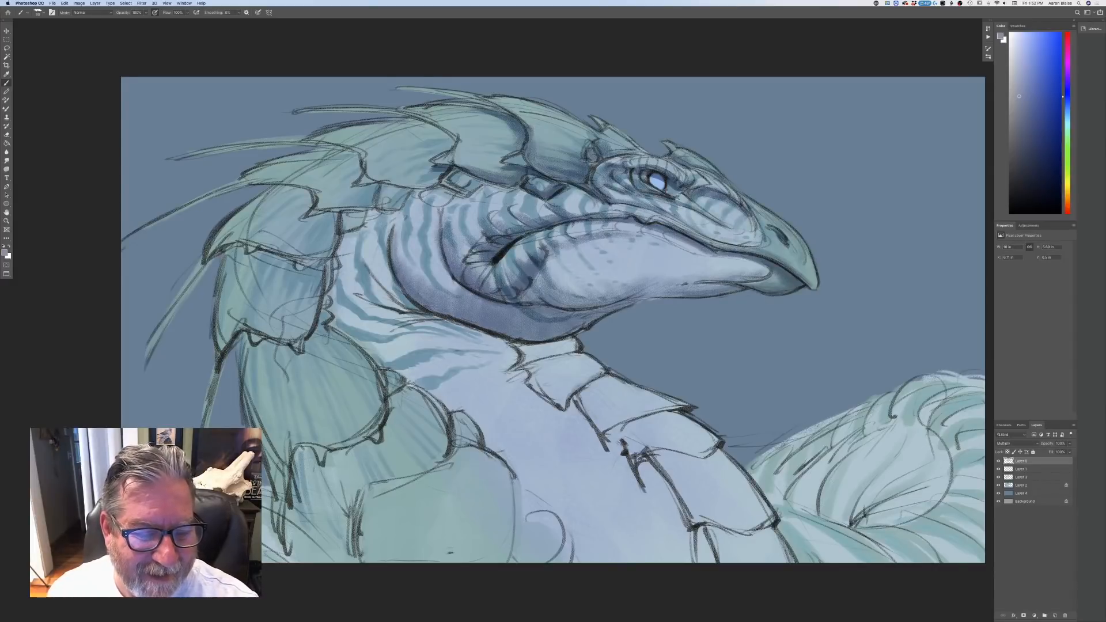
mouse_move(412, 310)
left_mouse_down()
mouse_move(377, 278)
mouse_move(363, 233)
mouse_move(382, 305)
mouse_move(368, 299)
left_mouse_up()
left_click_drag(399, 308, 349, 278)
left_click_drag(402, 309, 379, 299)
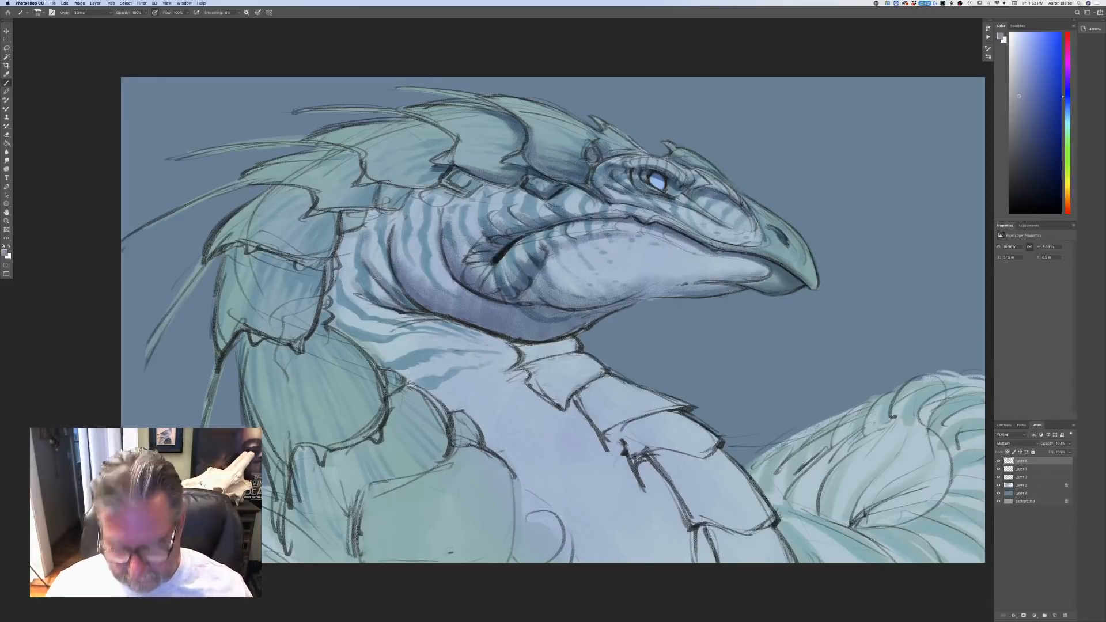
- Paint the head's cast shadow across the upper front neck plates below the throat
mouse_move(401, 313)
left_mouse_down()
mouse_move(486, 331)
mouse_move(592, 385)
mouse_move(689, 408)
left_mouse_up()
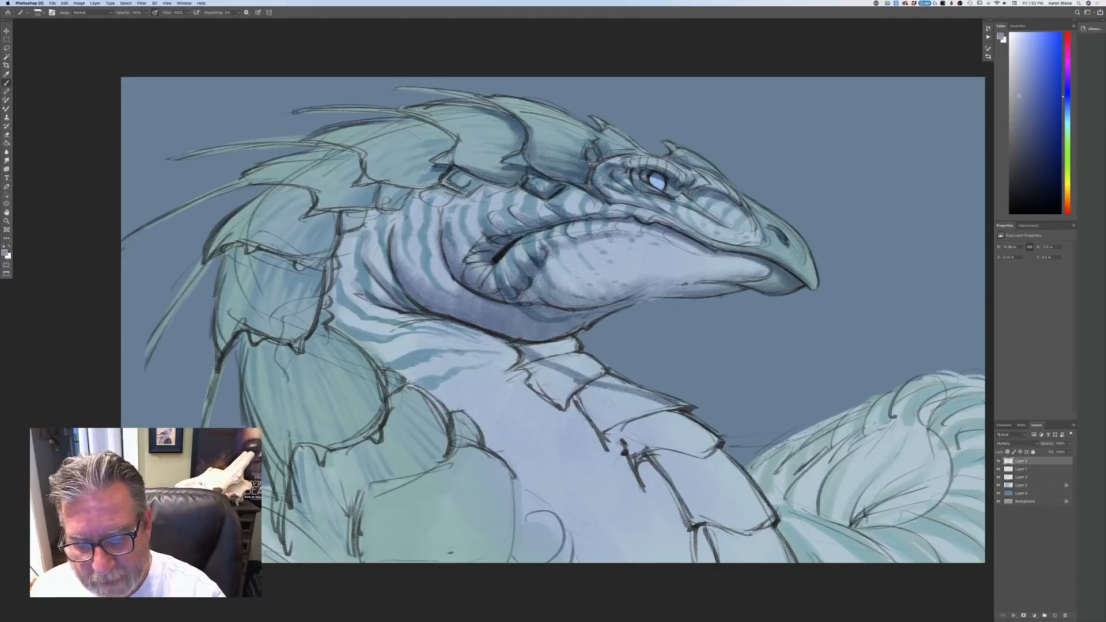
mouse_move(627, 385)
left_mouse_down()
mouse_move(694, 409)
mouse_move(555, 362)
mouse_move(602, 372)
mouse_move(559, 342)
mouse_move(542, 357)
mouse_move(525, 352)
mouse_move(594, 364)
mouse_move(556, 354)
left_mouse_up()
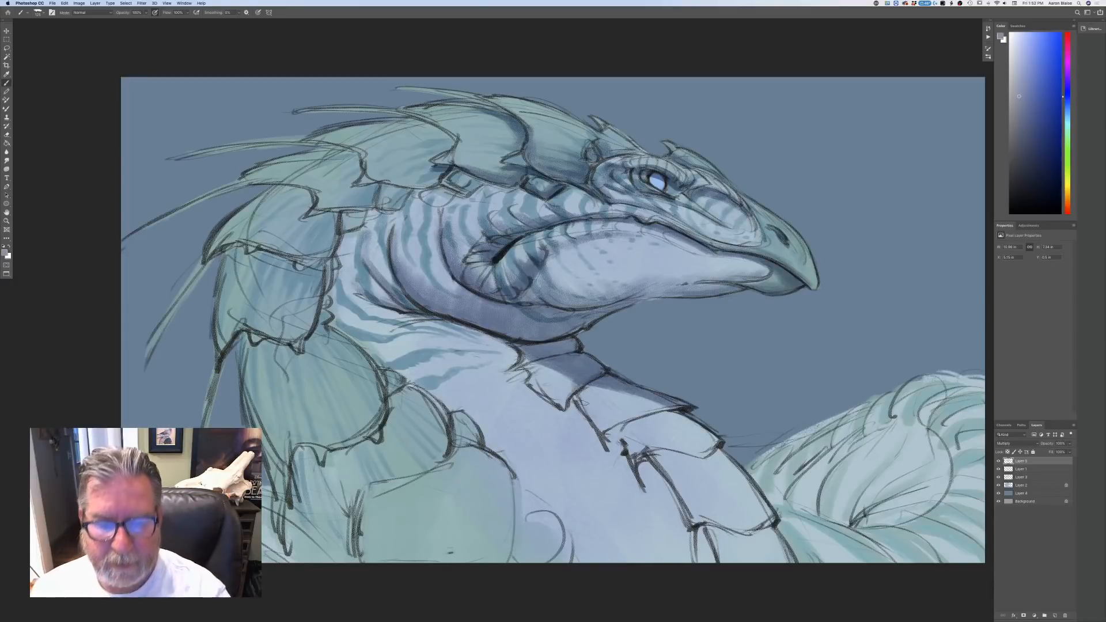
key("super+minus")
key("super+minus")
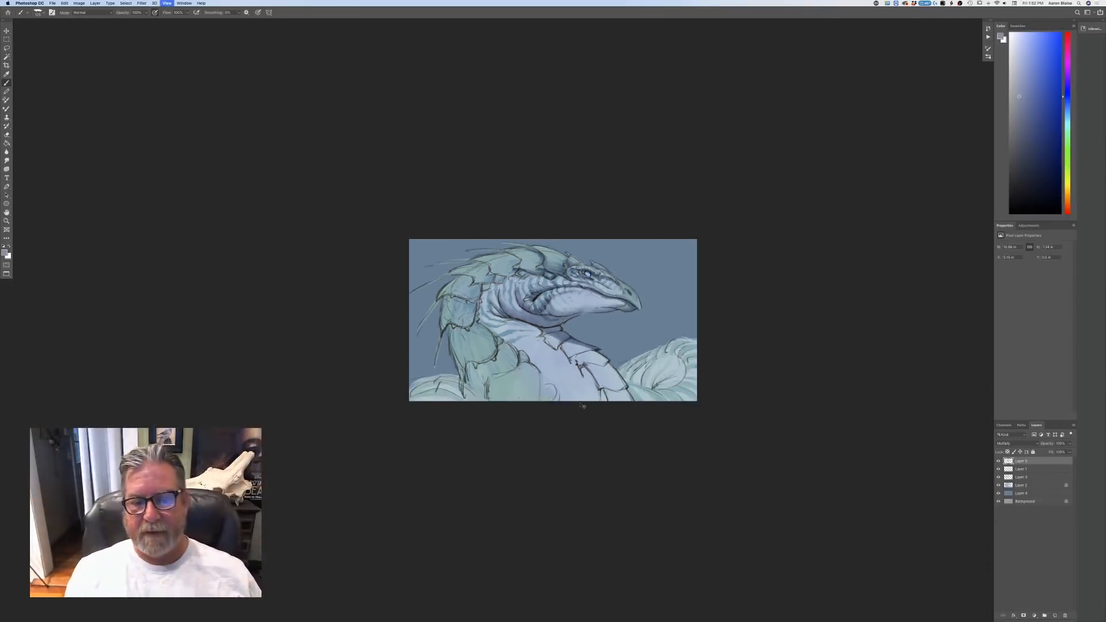
- Deepen the cheek and jaw shading, and add overlap shadows to the crest plates further back on the head
key("super+plus")
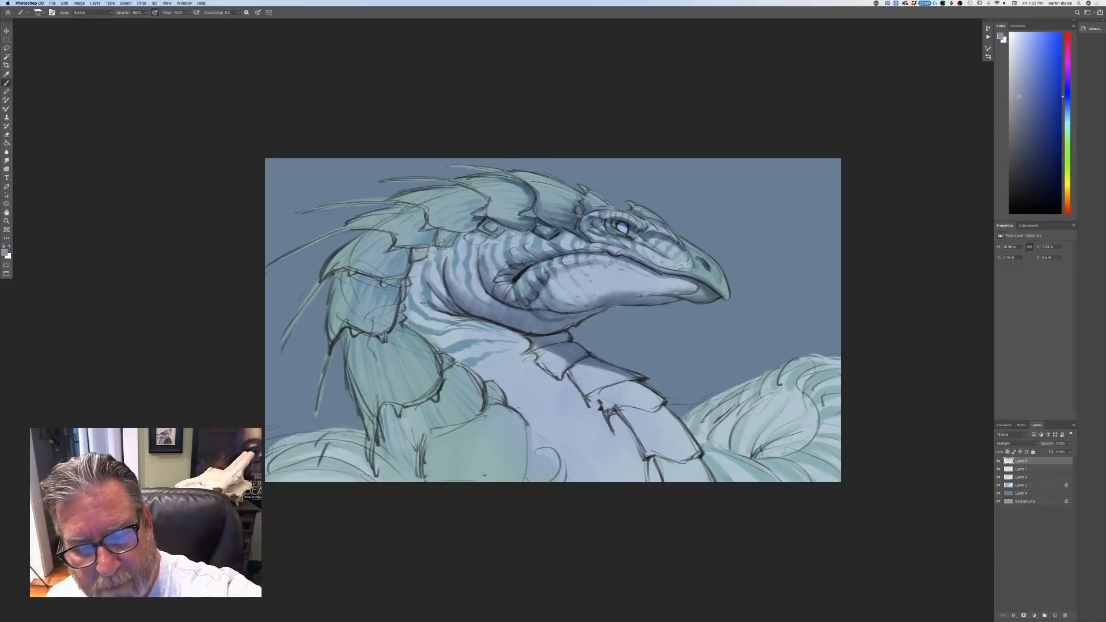
mouse_move(604, 290)
left_mouse_down()
mouse_move(567, 306)
mouse_move(563, 273)
left_mouse_up()
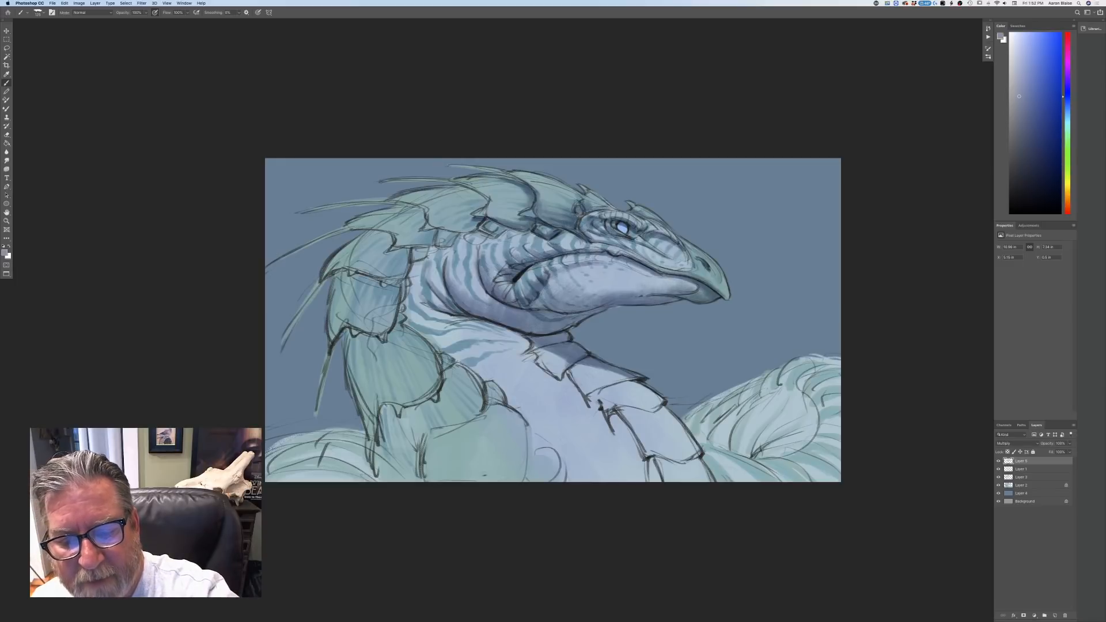
left_click_drag(607, 280, 557, 297)
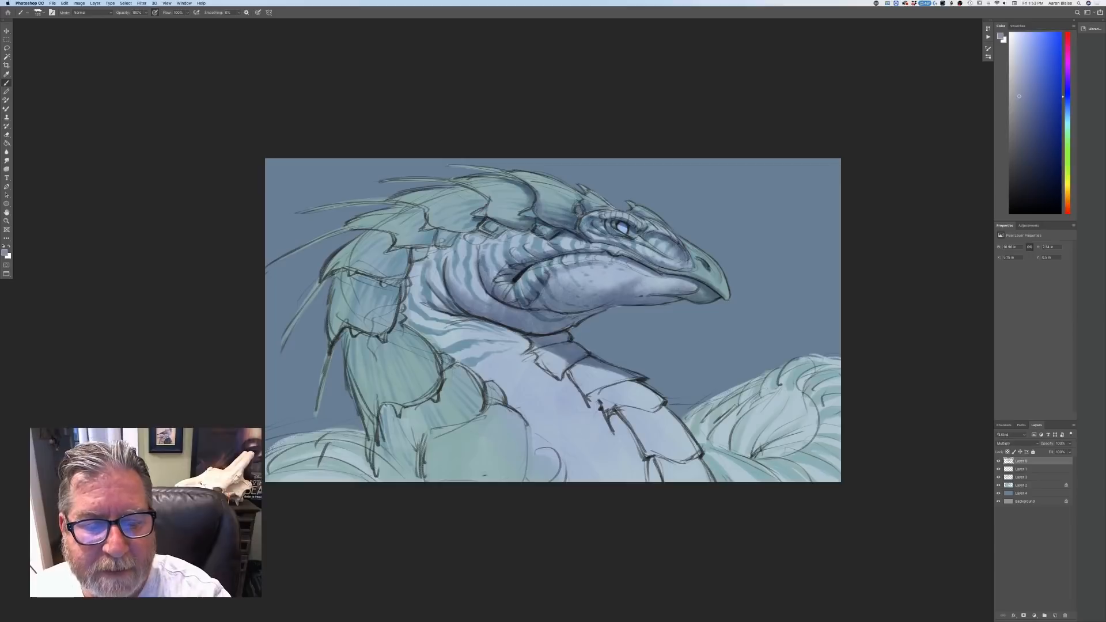
mouse_move(522, 233)
left_mouse_down()
mouse_move(543, 238)
mouse_move(509, 230)
mouse_move(525, 235)
left_mouse_up()
left_click_drag(488, 206, 501, 220)
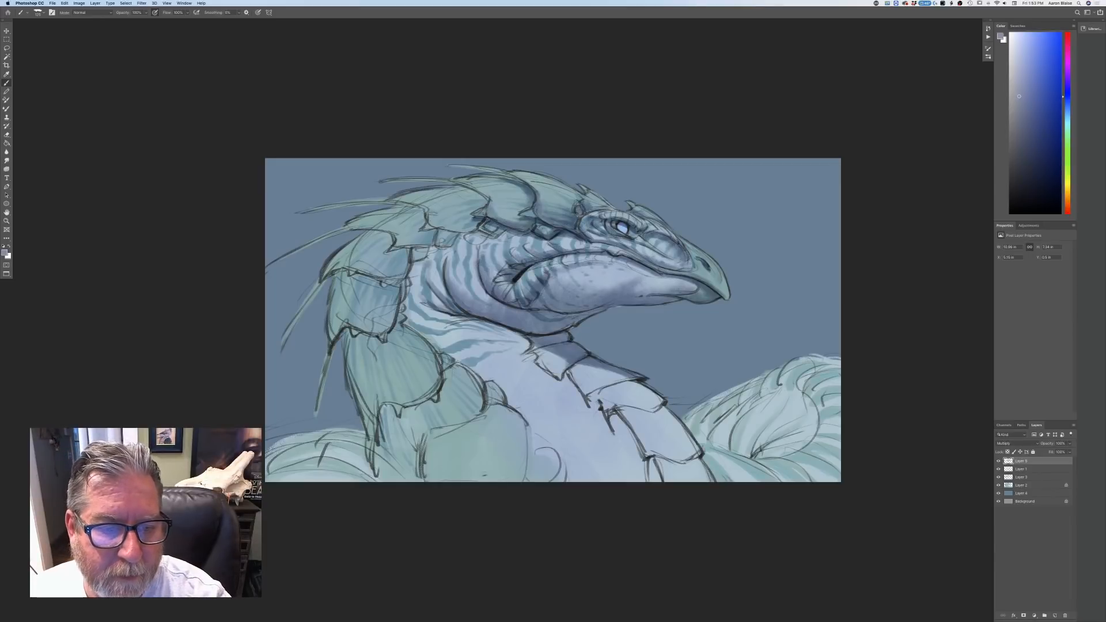
mouse_move(431, 215)
left_mouse_down()
mouse_move(473, 233)
mouse_move(445, 224)
left_mouse_up()
left_click_drag(454, 186, 487, 202)
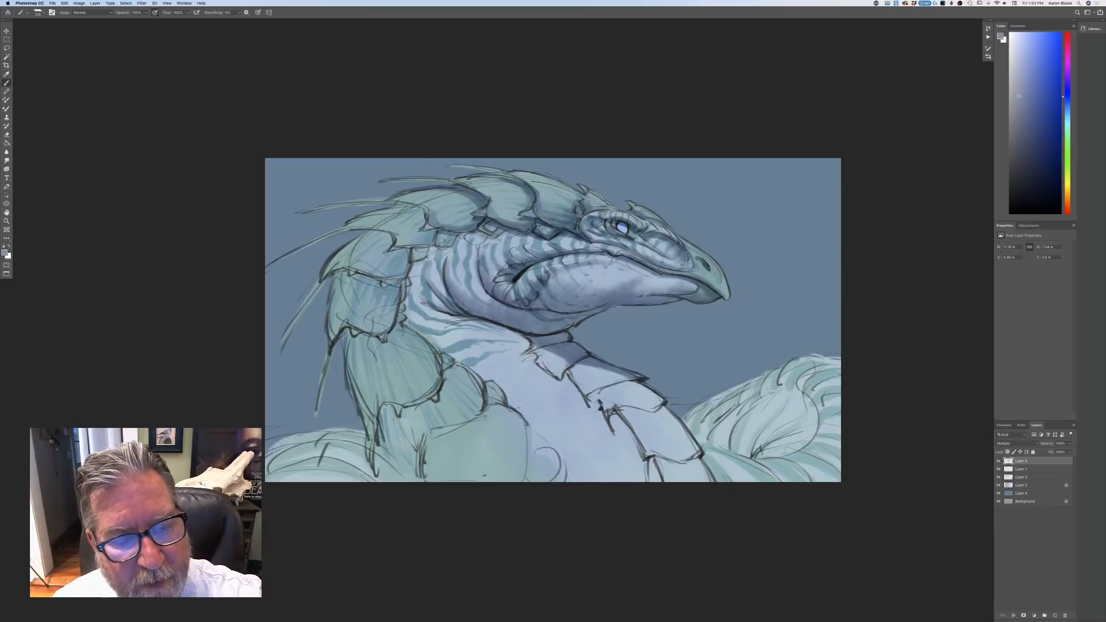
- Paint blue-grey shadows on the armored plates along the back of the creature's upper neck, on the Multiply layer
left_click_drag(460, 234, 445, 246)
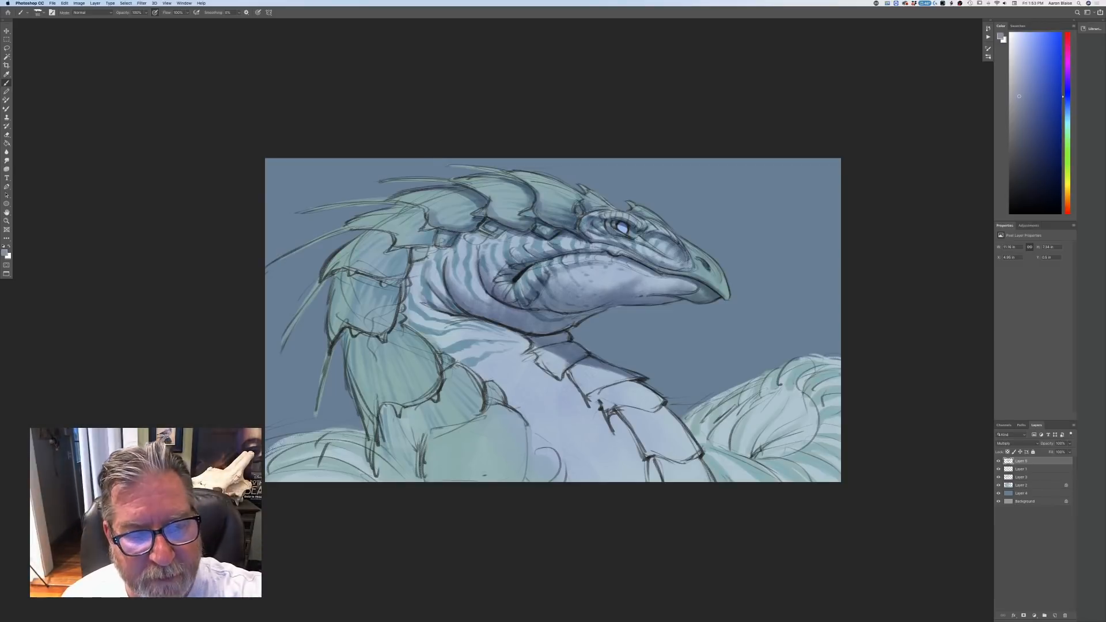
mouse_move(439, 246)
left_mouse_down()
mouse_move(390, 259)
mouse_move(355, 241)
mouse_move(374, 235)
mouse_move(343, 249)
mouse_move(406, 263)
mouse_move(382, 280)
left_mouse_up()
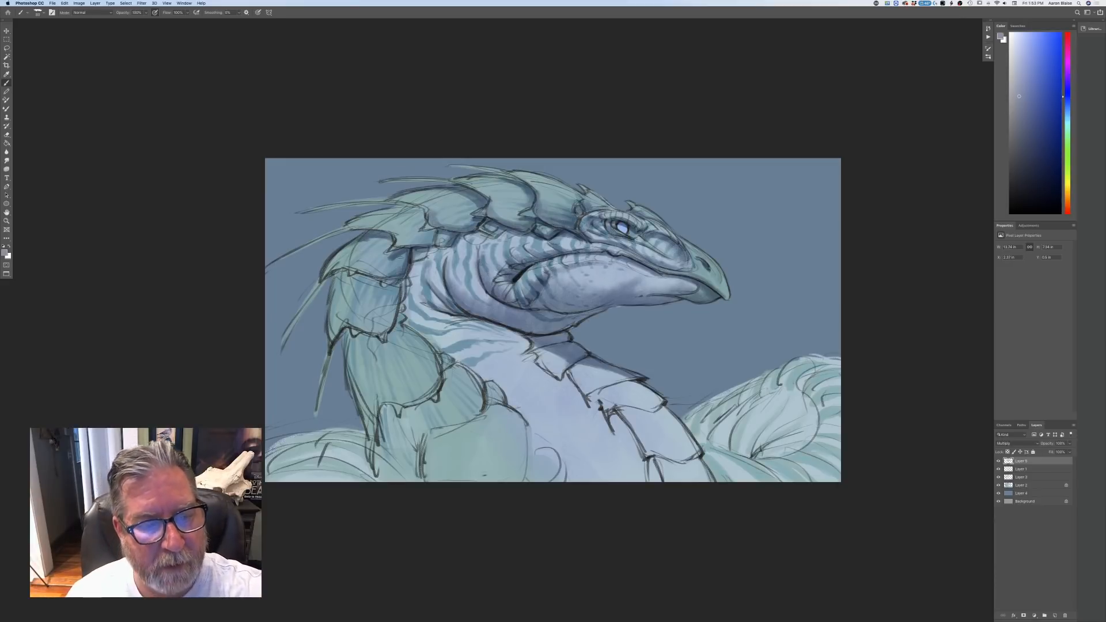
left_click_drag(424, 211, 369, 213)
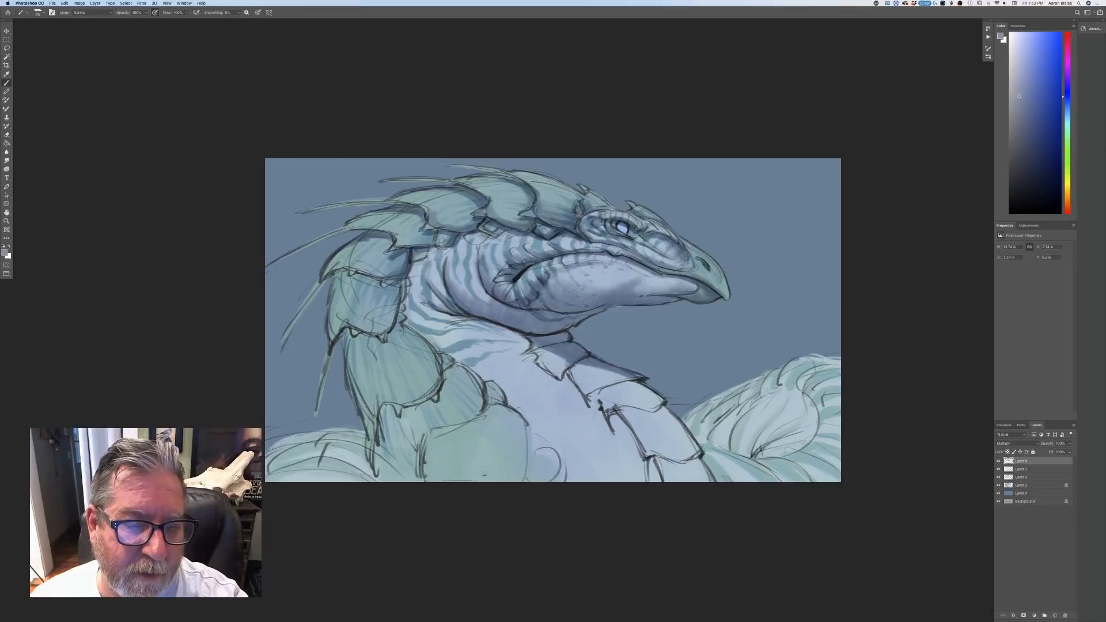
left_click_drag(439, 234, 431, 243)
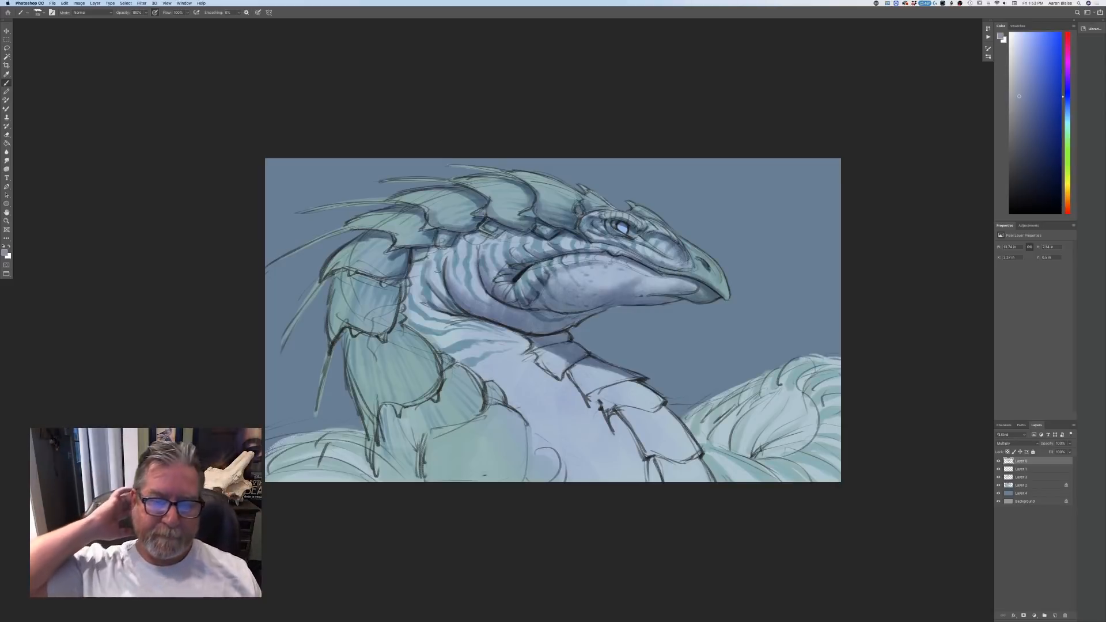
- Enlarge the brush and shade the mid-neck plate, darkening the area beneath the overlapping plate above it
key("bracketright")
key("bracketright")
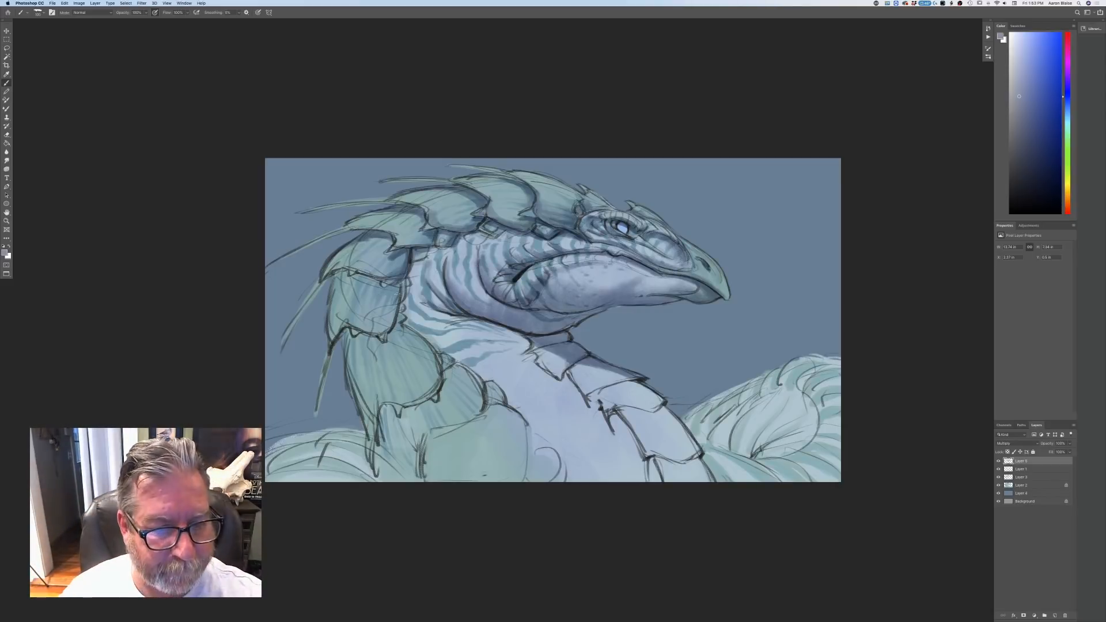
mouse_move(399, 302)
left_mouse_down()
mouse_move(332, 298)
mouse_move(389, 288)
mouse_move(339, 284)
mouse_move(334, 293)
mouse_move(378, 292)
mouse_move(341, 297)
mouse_move(330, 337)
mouse_move(383, 329)
mouse_move(340, 320)
mouse_move(330, 338)
left_mouse_up()
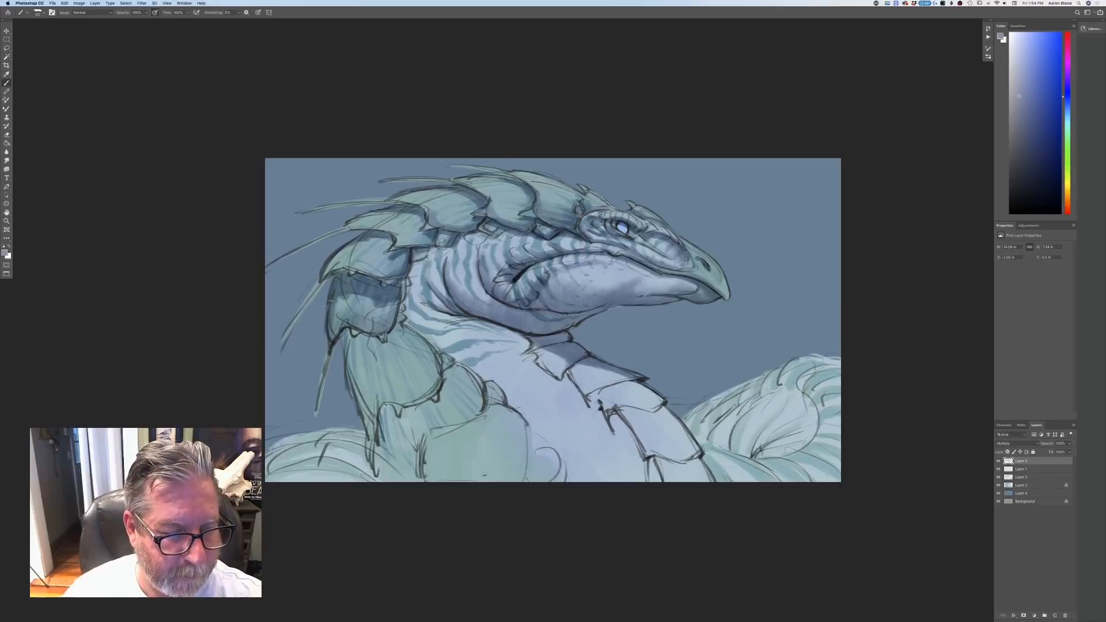
mouse_move(319, 281)
left_mouse_down()
mouse_move(343, 250)
mouse_move(392, 270)
mouse_move(376, 272)
left_mouse_up()
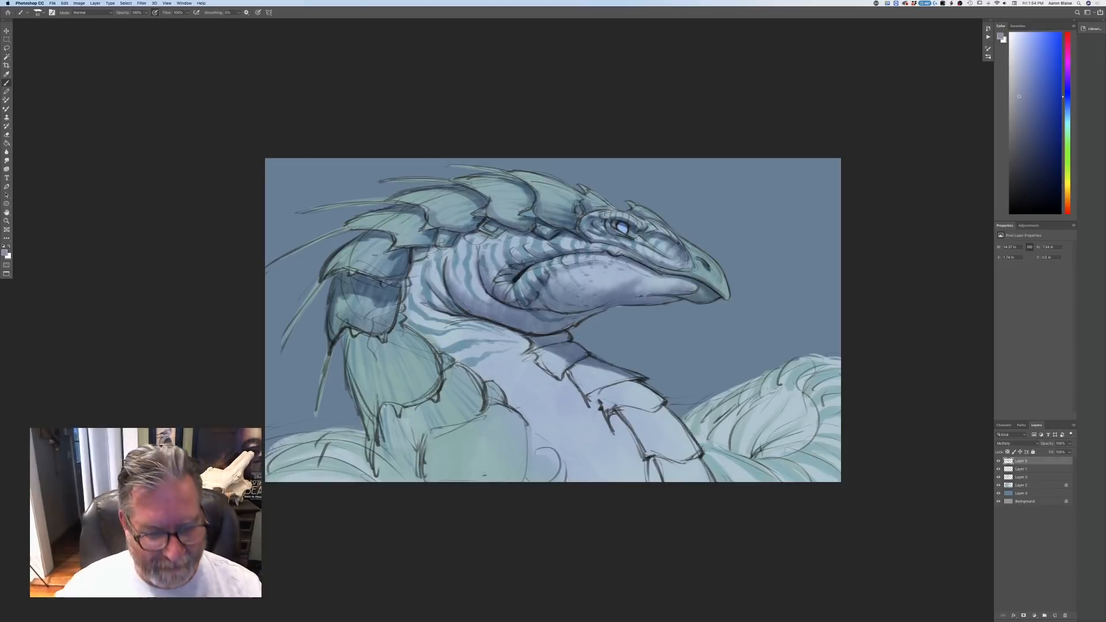
- Shade the large lower plate on the back of the neck with long strokes along its outer edge and across its surface
mouse_move(404, 324)
left_mouse_down()
mouse_move(355, 346)
mouse_move(348, 336)
mouse_move(348, 378)
left_mouse_up()
mouse_move(363, 333)
left_mouse_down()
mouse_move(341, 399)
mouse_move(369, 417)
left_mouse_up()
left_click_drag(348, 364, 373, 436)
left_click_drag(354, 342, 358, 372)
left_click_drag(362, 403, 374, 456)
mouse_move(357, 347)
left_mouse_down()
mouse_move(376, 427)
mouse_move(374, 412)
mouse_move(412, 395)
left_mouse_up()
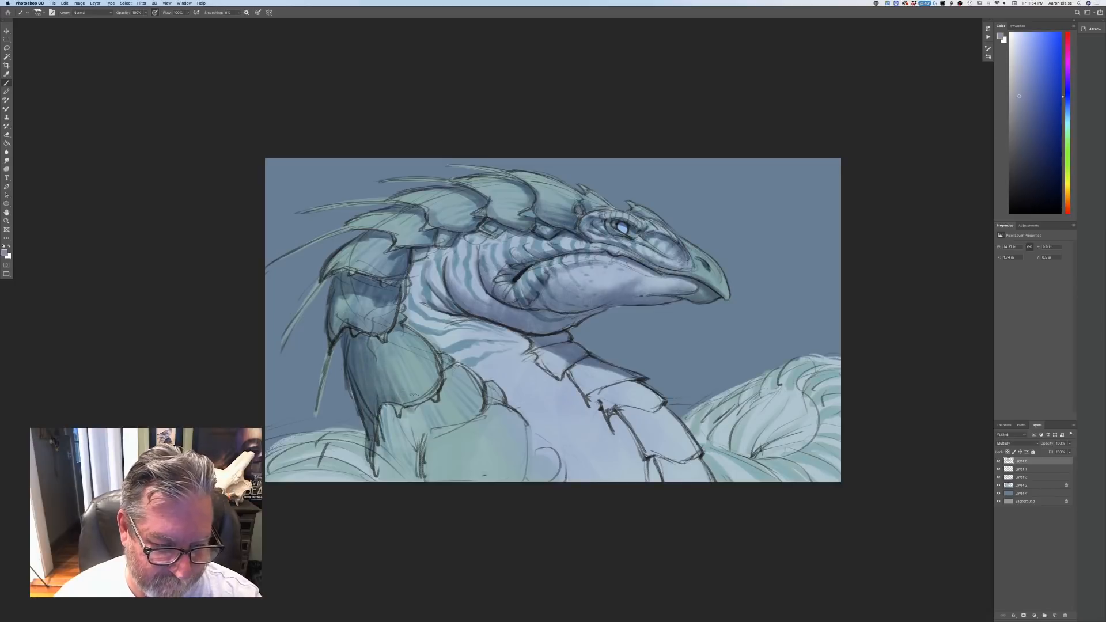
mouse_move(394, 354)
left_mouse_down()
mouse_move(421, 401)
mouse_move(423, 387)
left_mouse_up()
left_click_drag(396, 333, 440, 379)
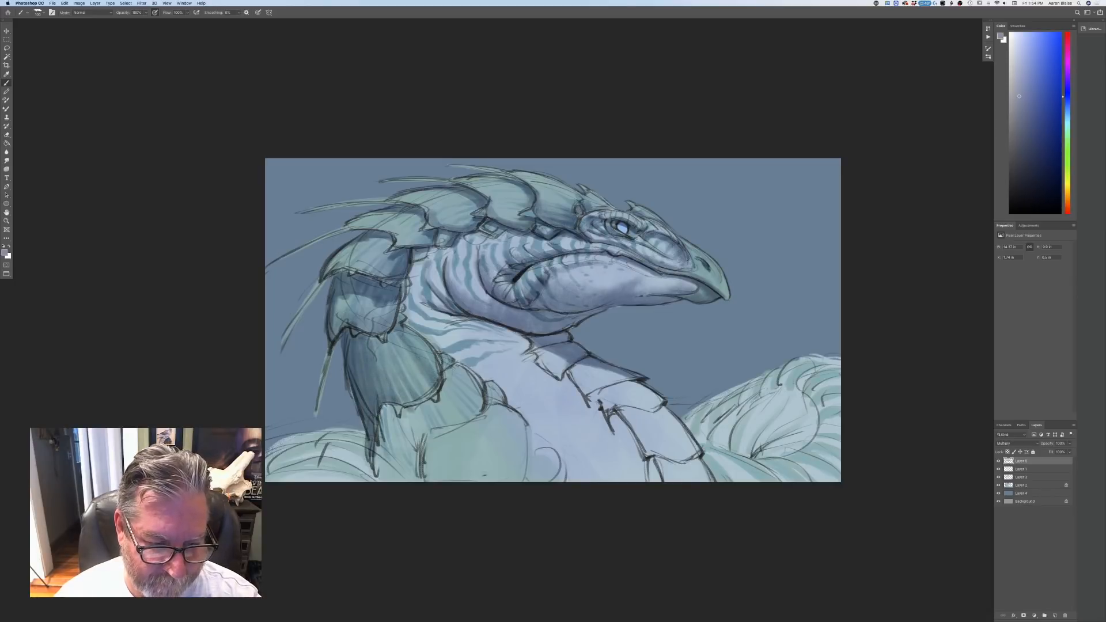
- Add shadows around the small shoulder scales, beside the upper chest plates and across the striped neck below the jaw
mouse_move(421, 334)
left_mouse_down()
mouse_move(500, 386)
mouse_move(506, 404)
mouse_move(486, 412)
mouse_move(564, 461)
mouse_move(568, 480)
left_mouse_up()
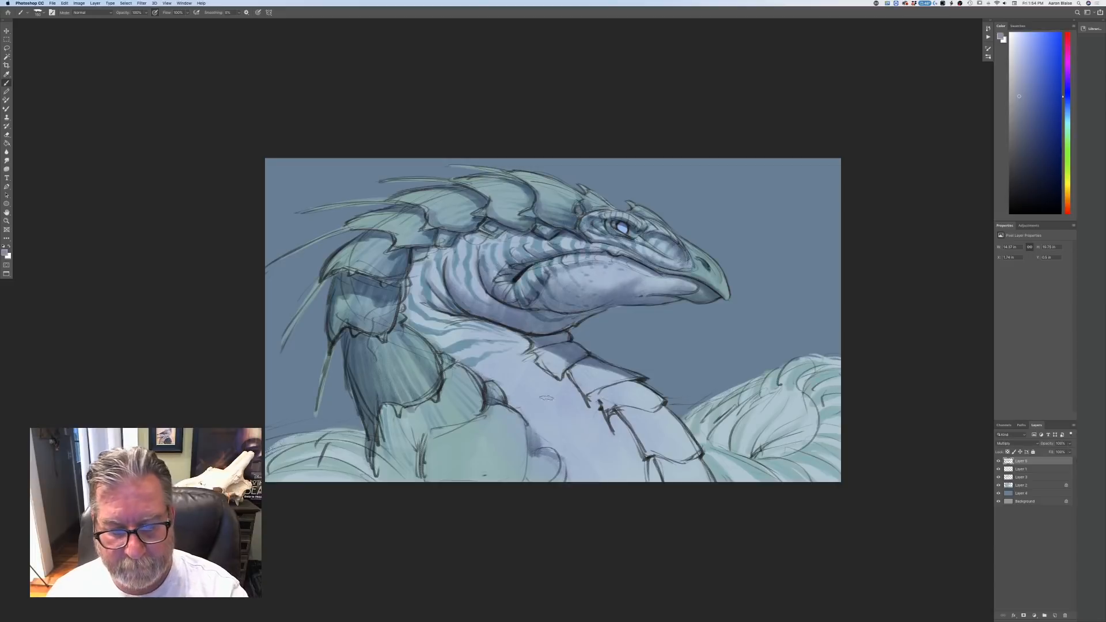
mouse_move(563, 385)
left_mouse_down()
mouse_move(533, 368)
mouse_move(530, 348)
mouse_move(591, 402)
left_mouse_up()
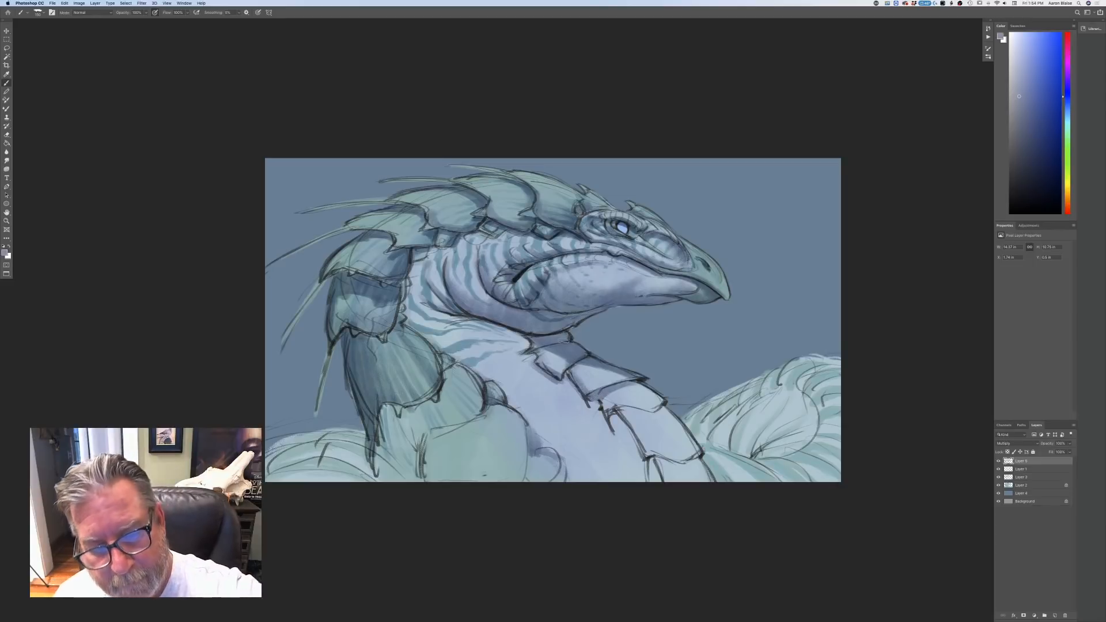
left_click_drag(520, 354, 468, 361)
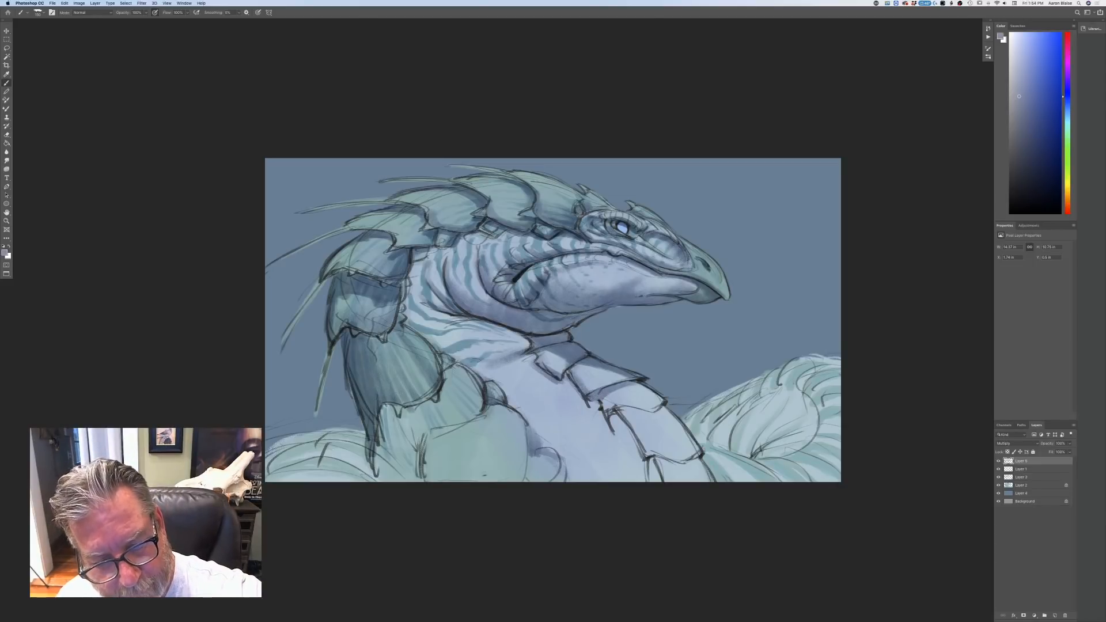
left_click_drag(531, 336, 466, 322)
left_click_drag(530, 341, 454, 318)
mouse_move(532, 343)
left_mouse_down()
mouse_move(445, 318)
mouse_move(413, 294)
left_mouse_up()
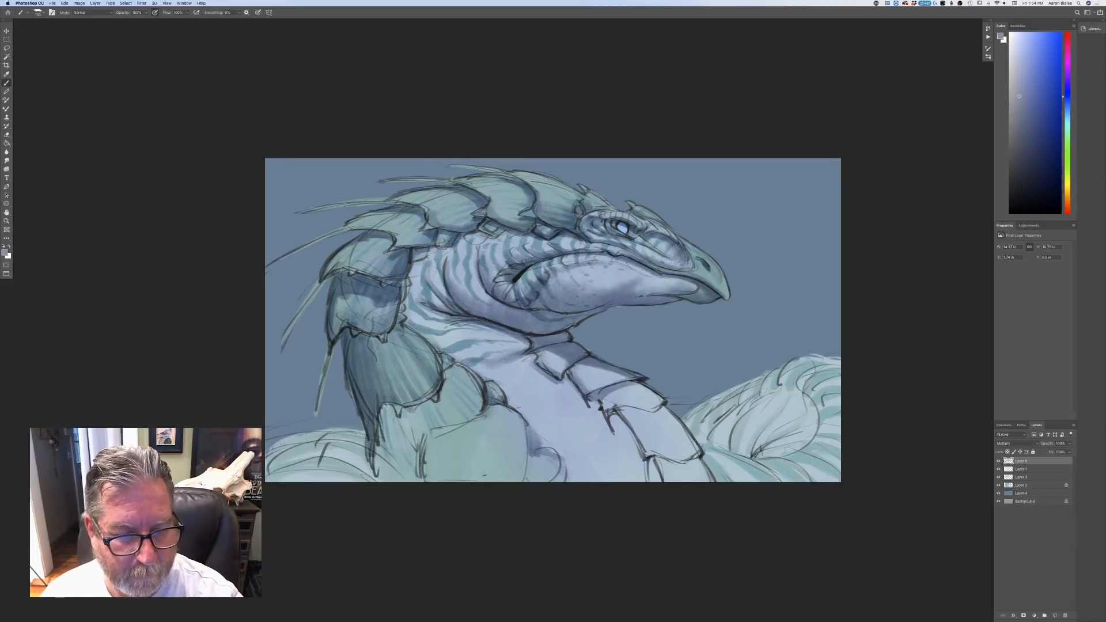
mouse_move(460, 330)
left_mouse_down()
mouse_move(410, 318)
mouse_move(427, 322)
left_mouse_up()
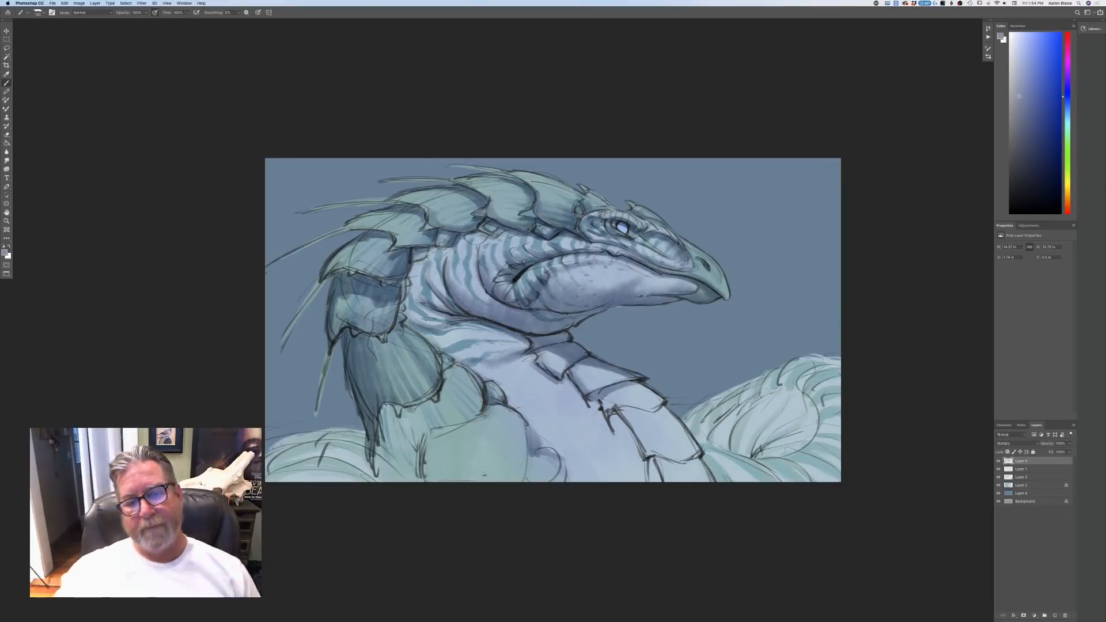
- Paint cast shadows under and beside the overlapping plates running down the front of the chest
left_click_drag(599, 401, 654, 461)
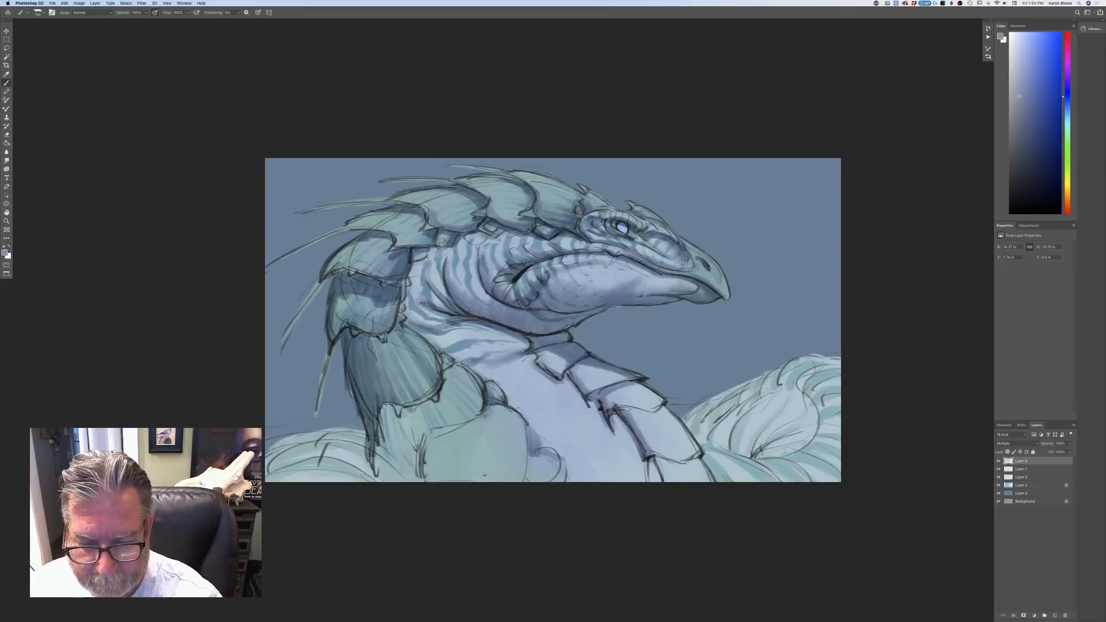
left_click_drag(618, 411, 658, 423)
left_click_drag(625, 409, 666, 407)
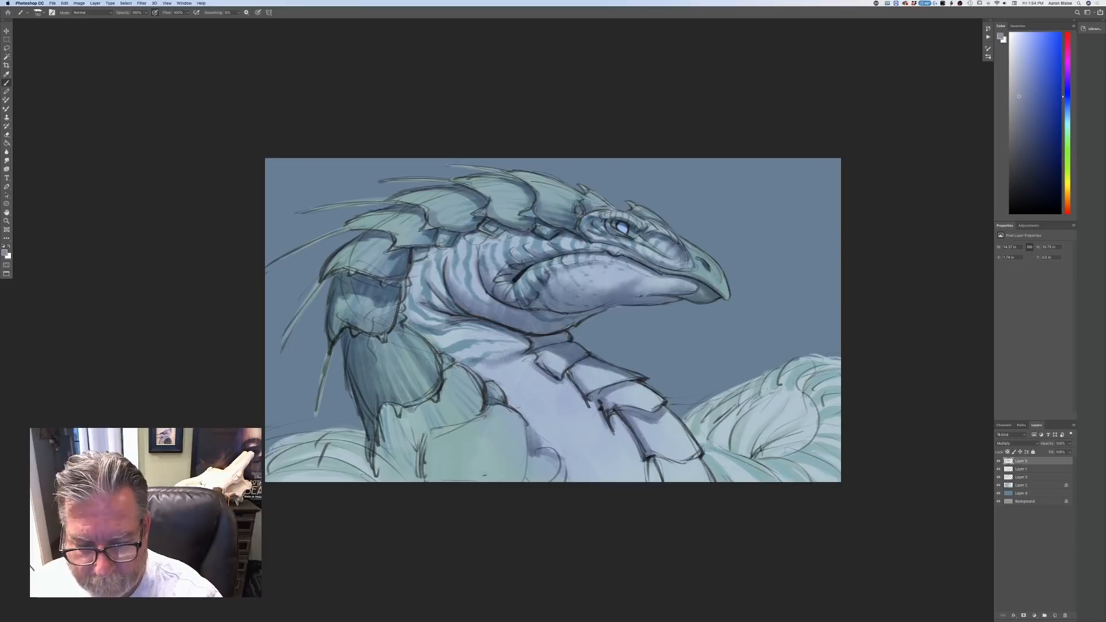
left_click_drag(596, 394, 637, 383)
mouse_move(657, 459)
left_mouse_down()
mouse_move(705, 467)
mouse_move(668, 461)
left_mouse_up()
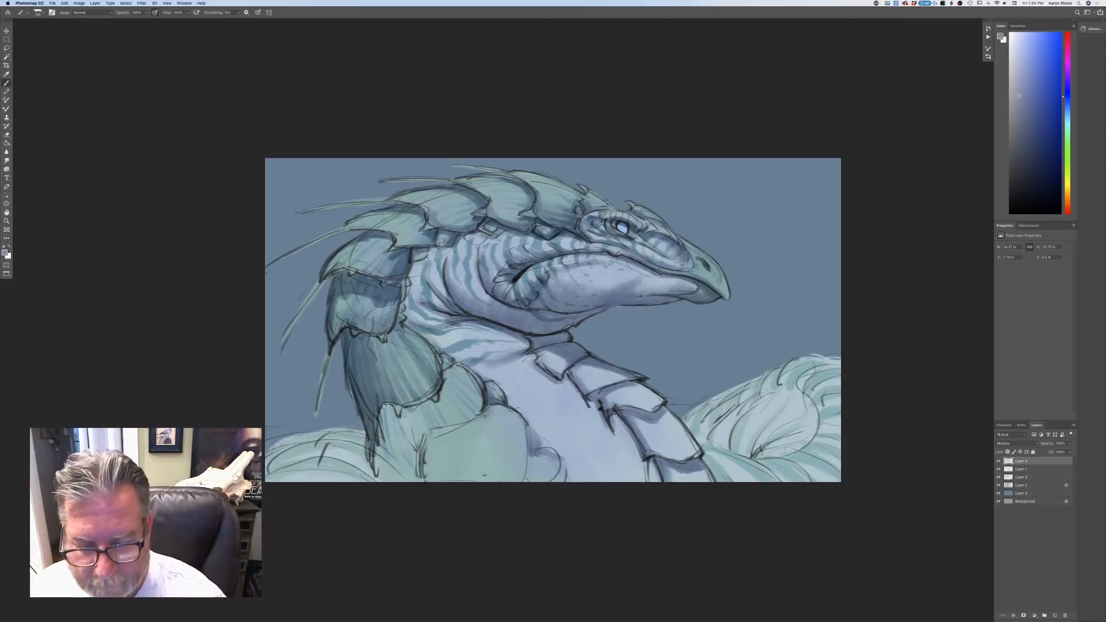
mouse_move(626, 436)
left_mouse_down()
mouse_move(642, 490)
mouse_move(625, 440)
left_mouse_up()
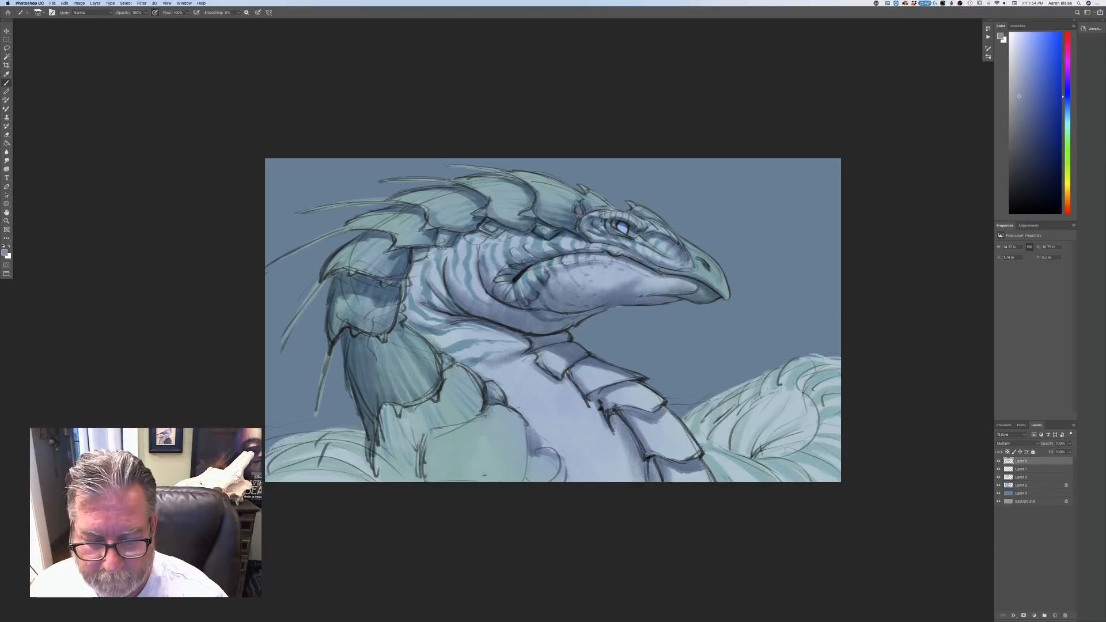
mouse_move(627, 480)
left_mouse_down()
mouse_move(608, 419)
mouse_move(590, 406)
left_mouse_up()
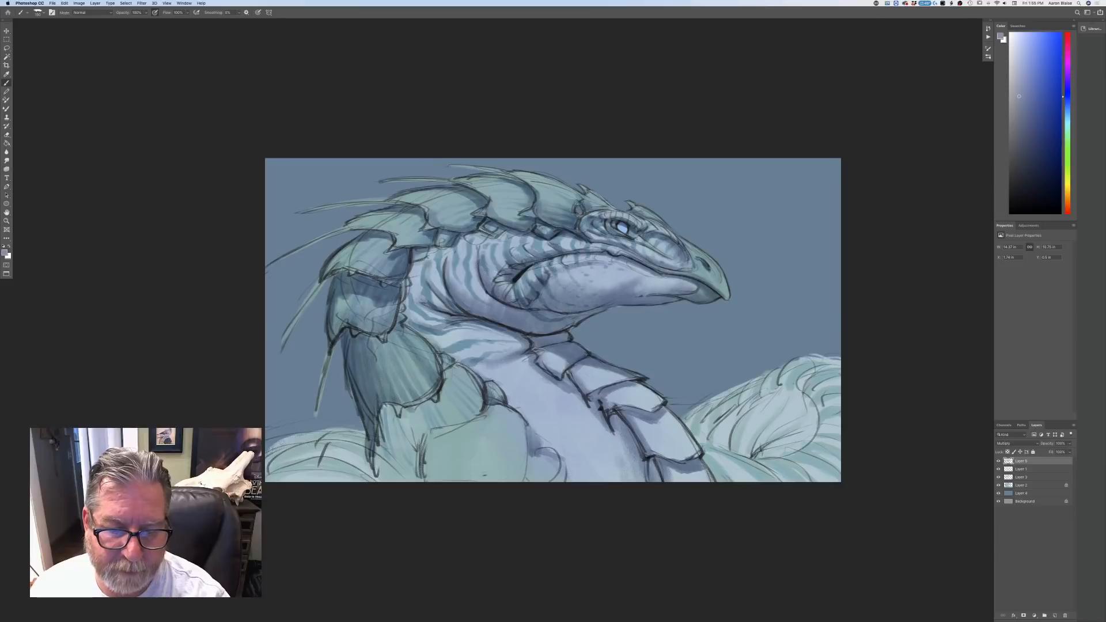
left_click_drag(540, 350, 570, 368)
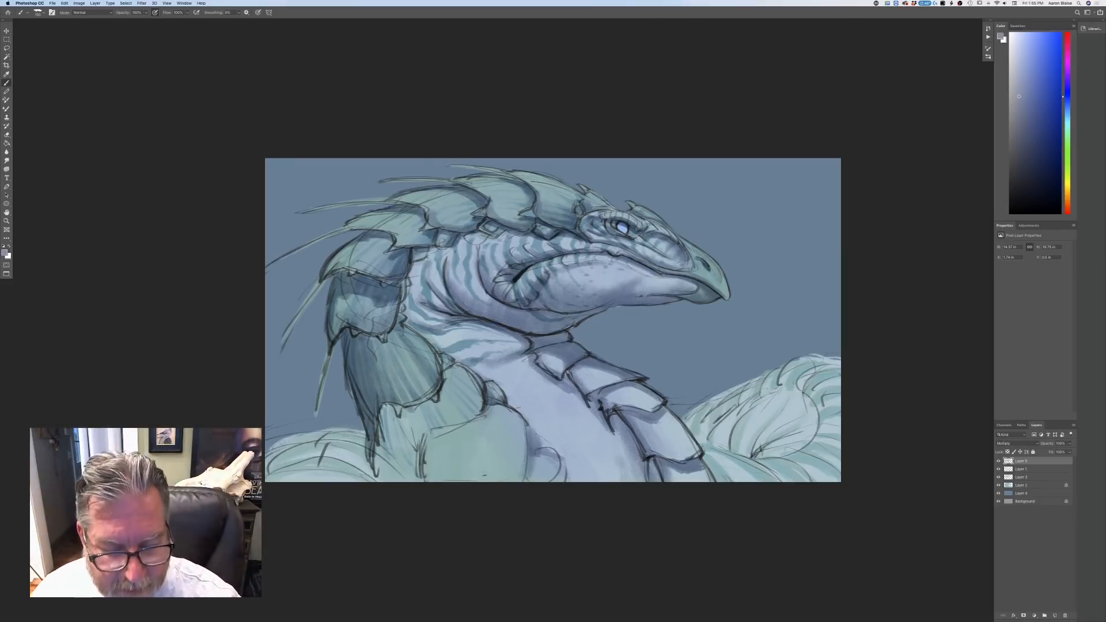
- Shade the shoulder plates at the base of the neck and the body coil behind them
left_click_drag(527, 431, 510, 496)
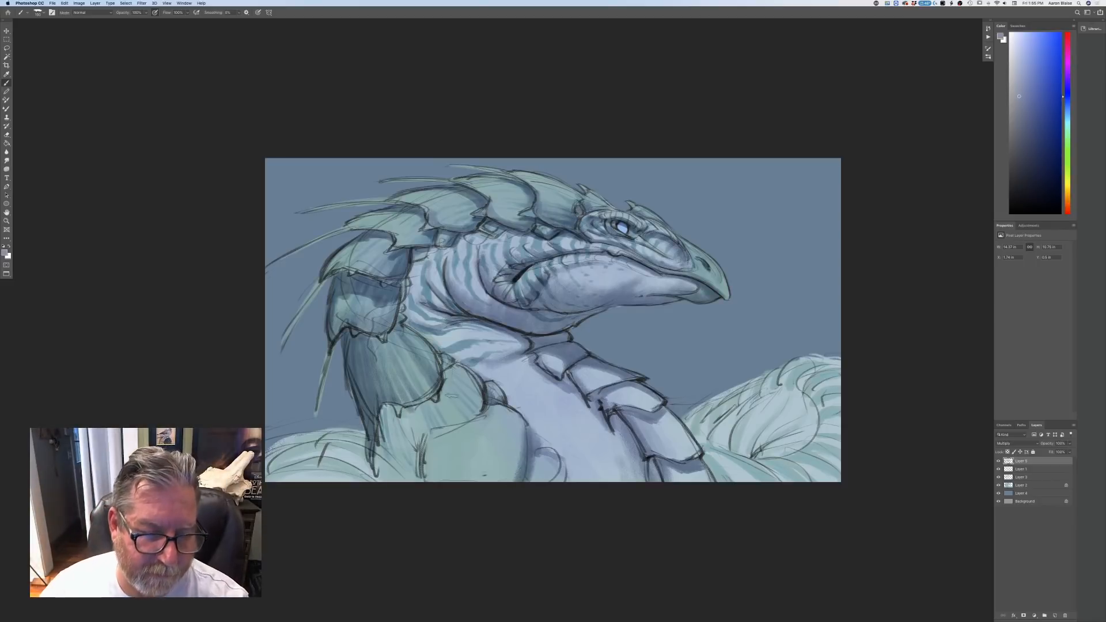
mouse_move(474, 403)
left_mouse_down()
mouse_move(398, 441)
mouse_move(383, 479)
left_mouse_up()
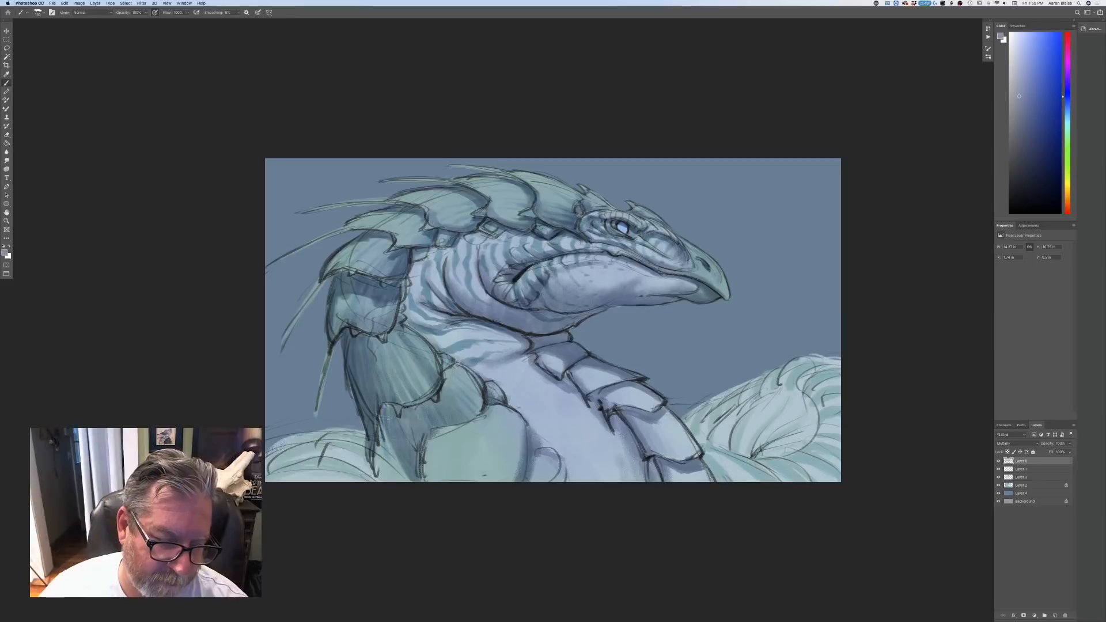
mouse_move(382, 419)
left_mouse_down()
mouse_move(404, 479)
mouse_move(392, 438)
mouse_move(380, 479)
mouse_move(430, 455)
mouse_move(507, 456)
mouse_move(515, 429)
left_mouse_up()
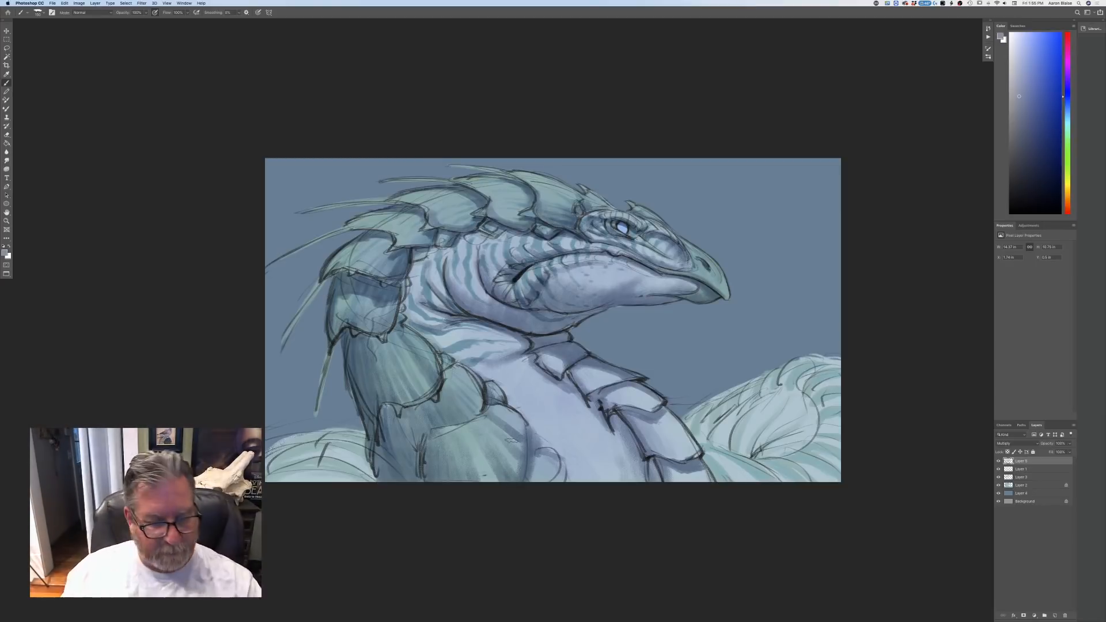
mouse_move(372, 459)
left_mouse_down()
mouse_move(346, 478)
mouse_move(277, 479)
mouse_move(362, 469)
mouse_move(277, 463)
mouse_move(356, 445)
mouse_move(269, 457)
left_mouse_up()
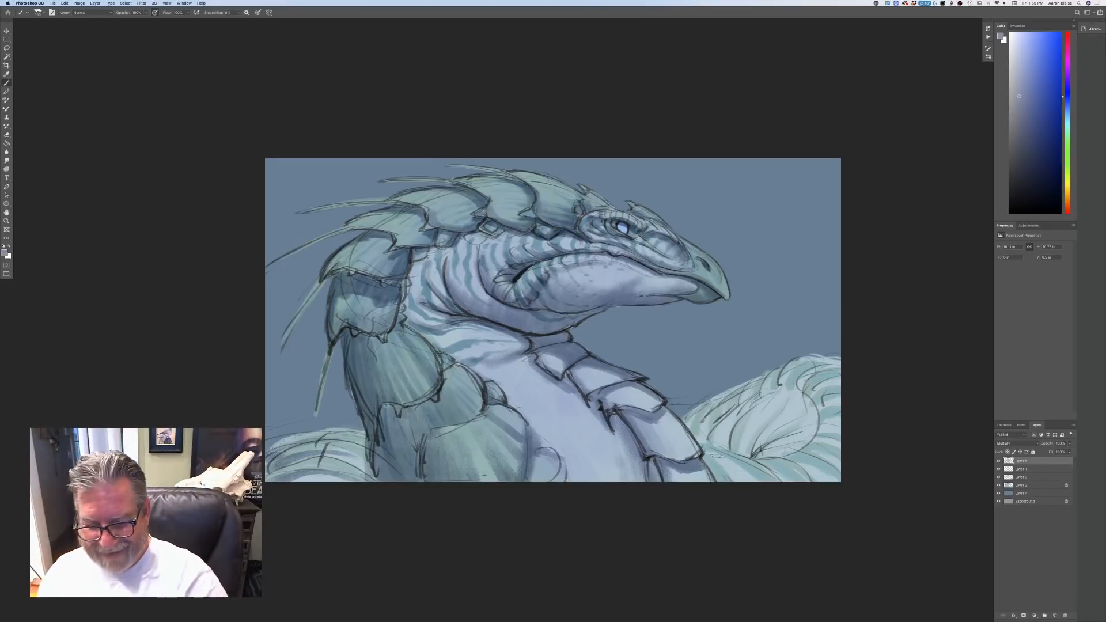
- Shade the coiled body in front of the creature's chest, darkening its folds and the underside of the curve
mouse_move(718, 456)
left_mouse_down()
mouse_move(731, 475)
mouse_move(798, 482)
mouse_move(778, 459)
left_mouse_up()
mouse_move(849, 474)
left_mouse_down()
mouse_move(826, 450)
mouse_move(712, 443)
mouse_move(776, 419)
mouse_move(760, 459)
left_mouse_up()
mouse_move(709, 431)
left_mouse_down()
mouse_move(697, 435)
mouse_move(704, 445)
mouse_move(694, 436)
mouse_move(742, 453)
left_mouse_up()
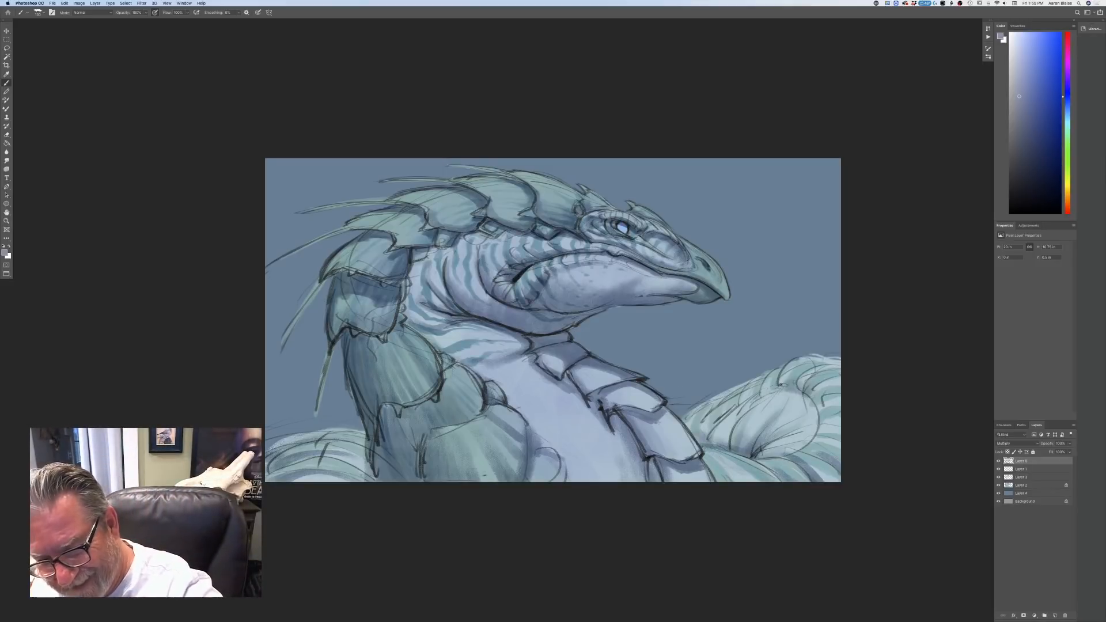
mouse_move(783, 385)
left_mouse_down()
mouse_move(695, 427)
mouse_move(819, 420)
mouse_move(742, 408)
left_mouse_up()
left_click_drag(820, 404, 806, 441)
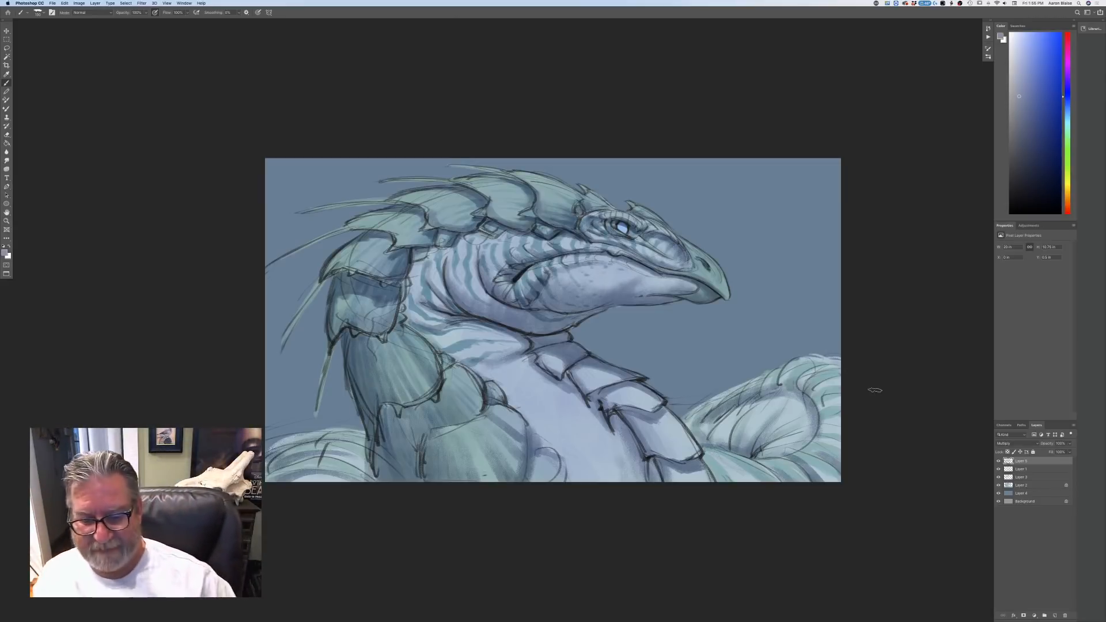
- Add a new layer above the shading layer and set its blending mode to Overlay
key("super+minus")
key("super+minus")
key("super+minus")
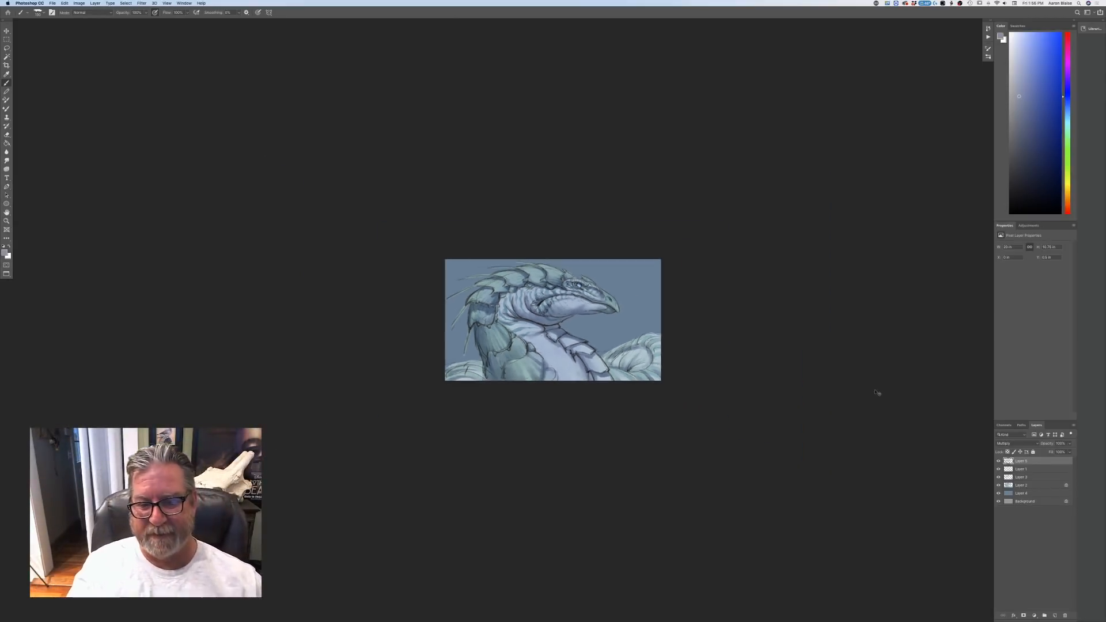
key("super+equal")
key("super+equal")
key("super+equal")
key("super+equal")
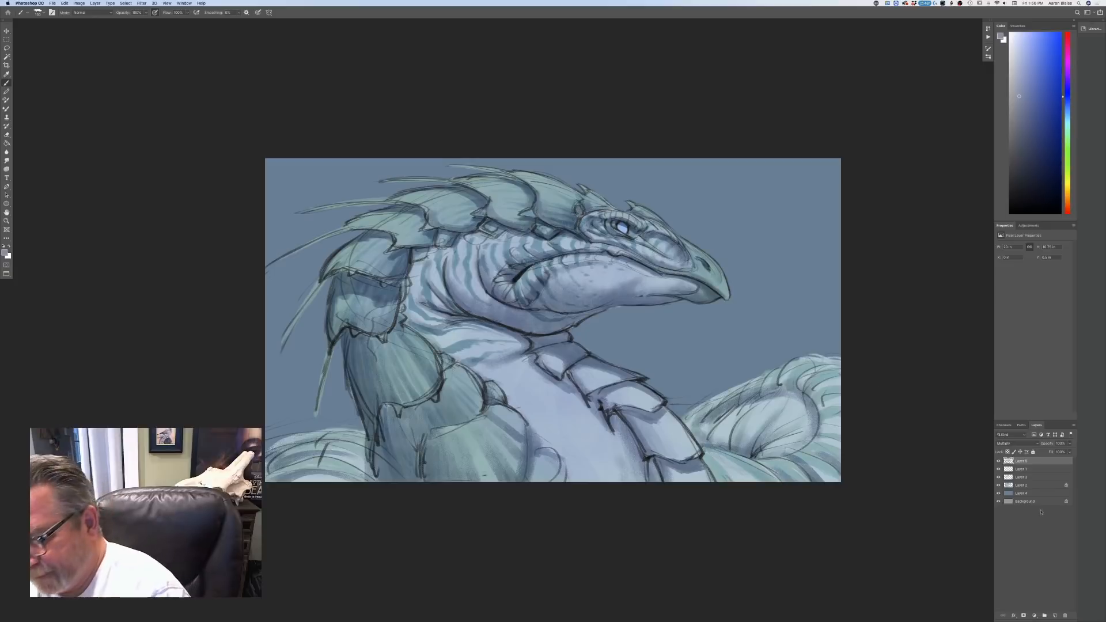
left_click(1056, 616)
left_click(1011, 443)
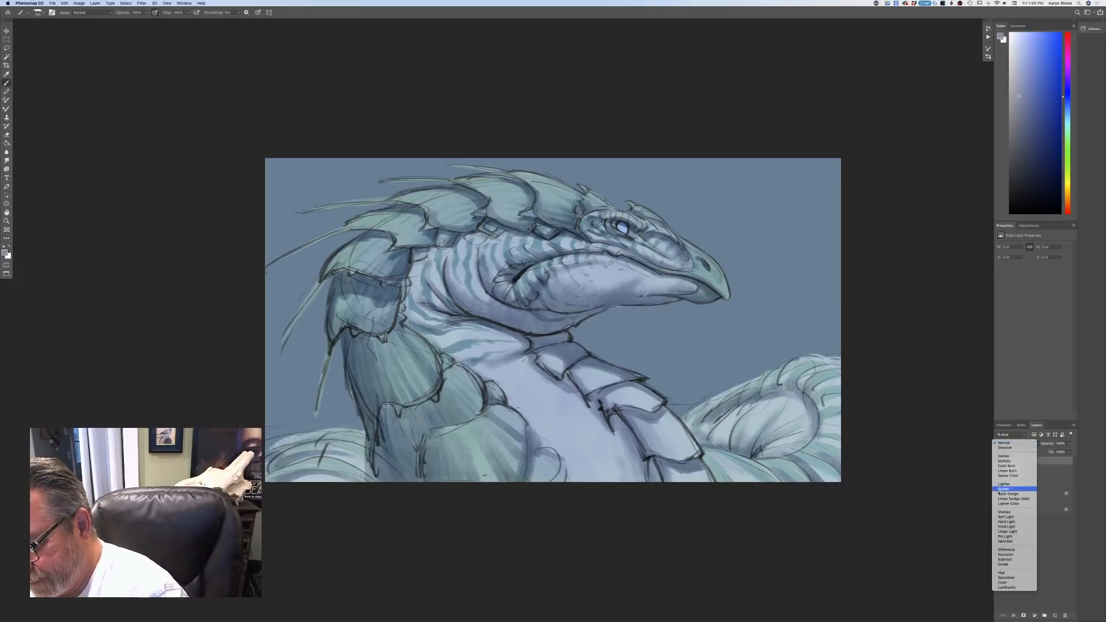
left_click(1003, 512)
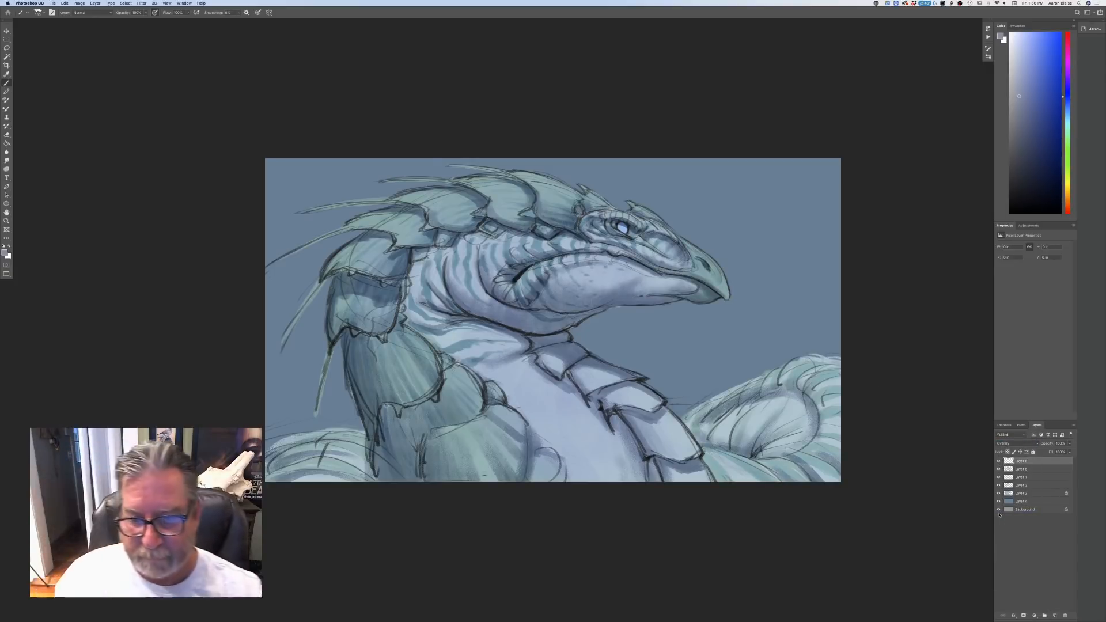
- Set the foreground color to a pale, warm yellow-beige with a hue of 51° and return to the Brush tool
key("super+equal")
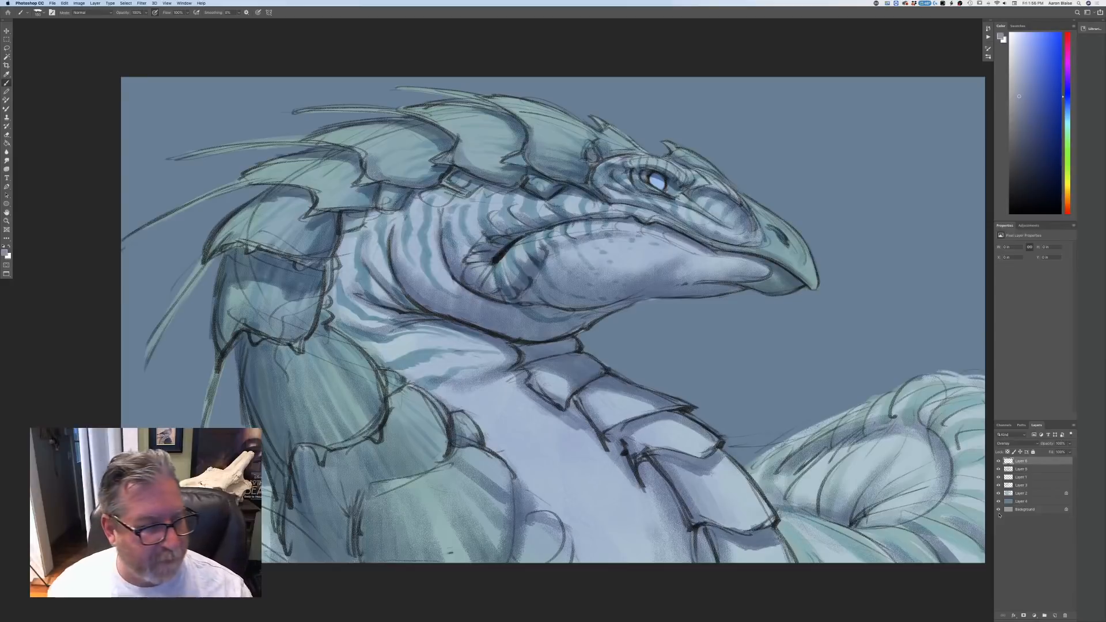
left_click(5, 252)
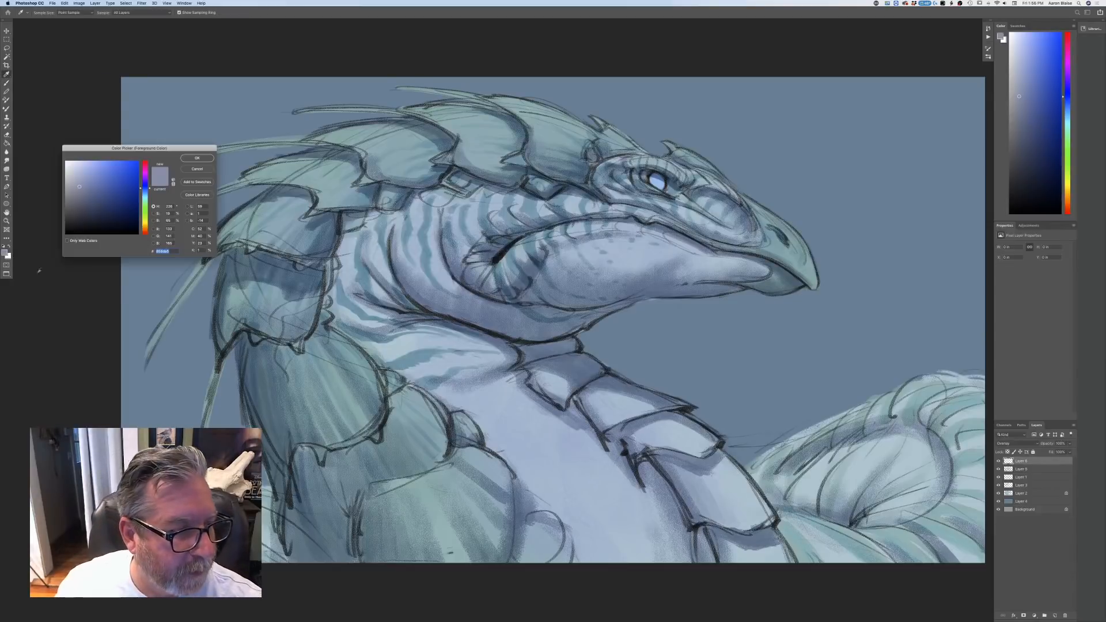
left_click(145, 224)
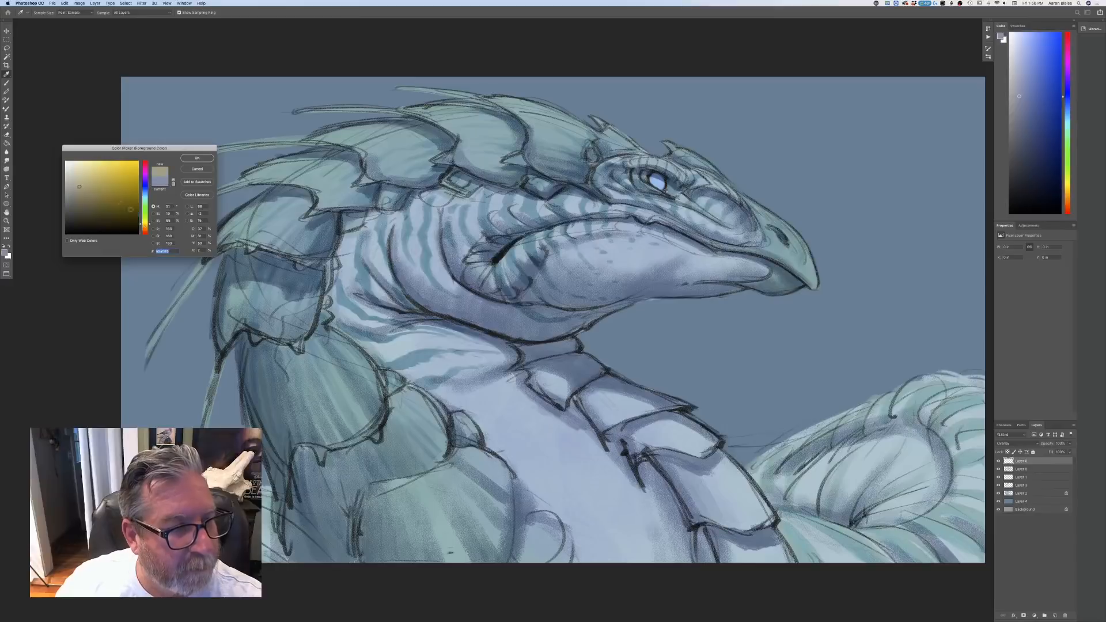
left_click(77, 172)
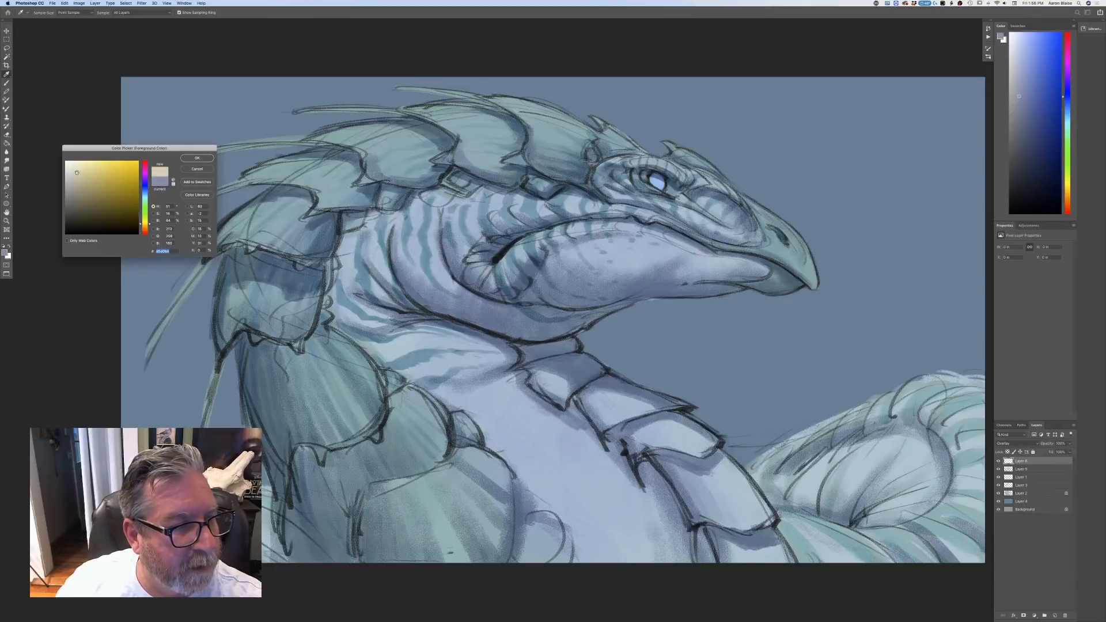
left_click(197, 158)
key("b")
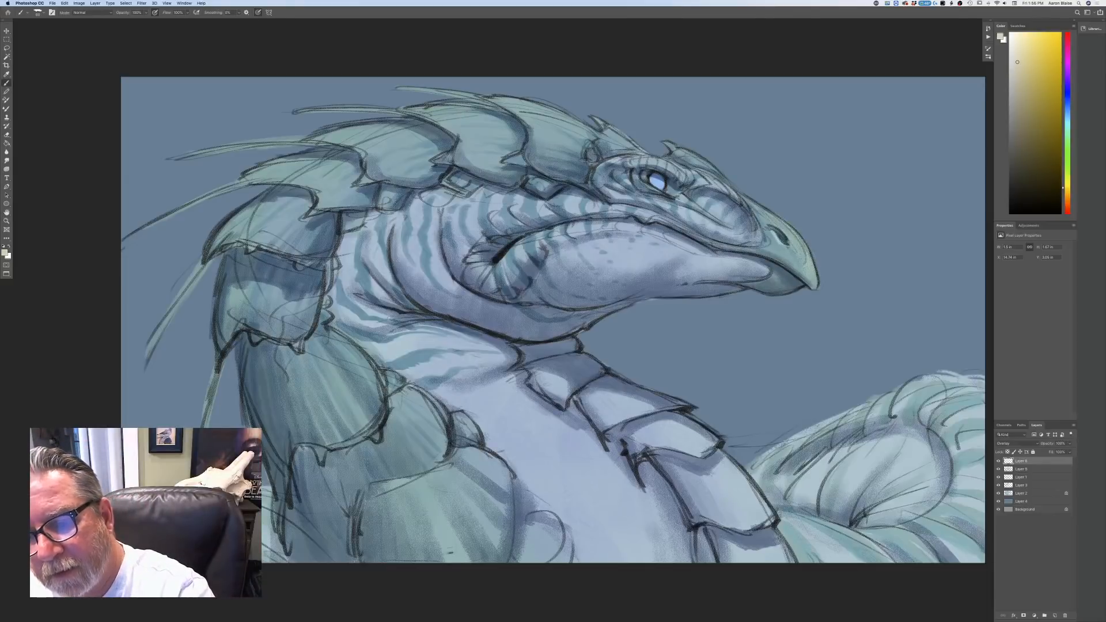
- Paint soft warm highlights on the beak, along the bridge of the snout and on the ridges below the eye
left_click_drag(759, 209, 792, 236)
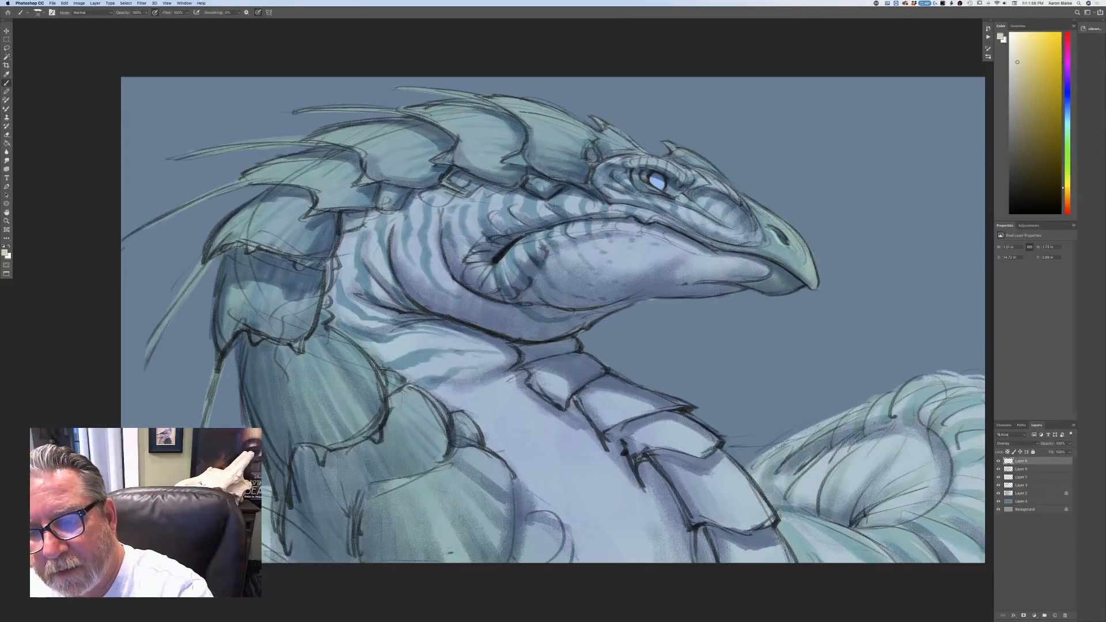
mouse_move(738, 194)
left_mouse_down()
mouse_move(792, 230)
mouse_move(764, 233)
left_mouse_up()
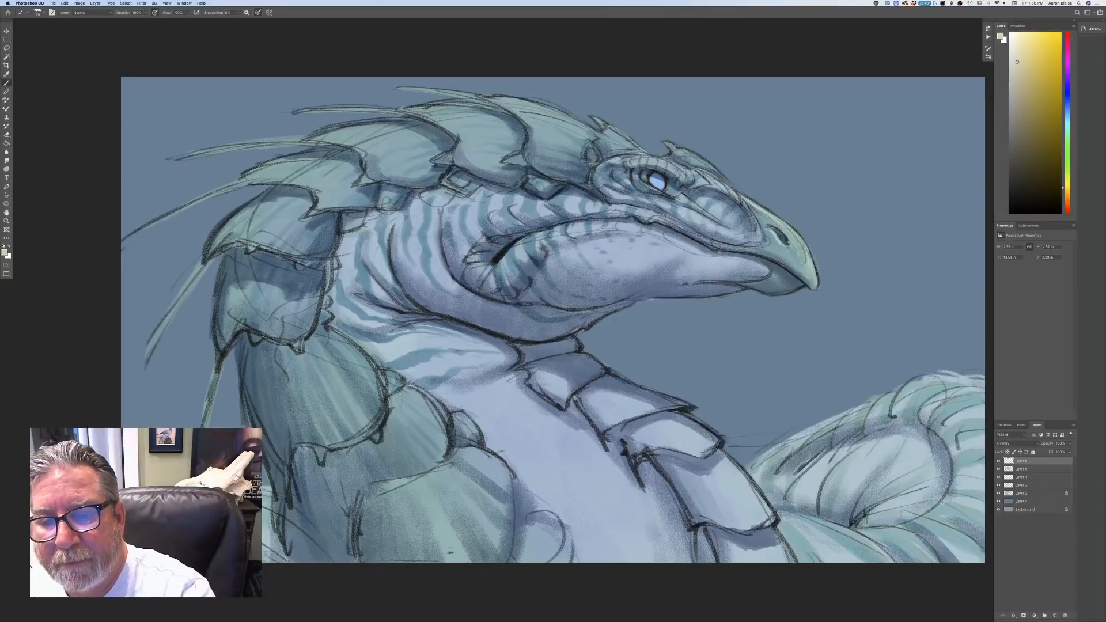
mouse_move(709, 190)
left_mouse_down()
mouse_move(731, 176)
mouse_move(723, 151)
mouse_move(668, 141)
left_mouse_up()
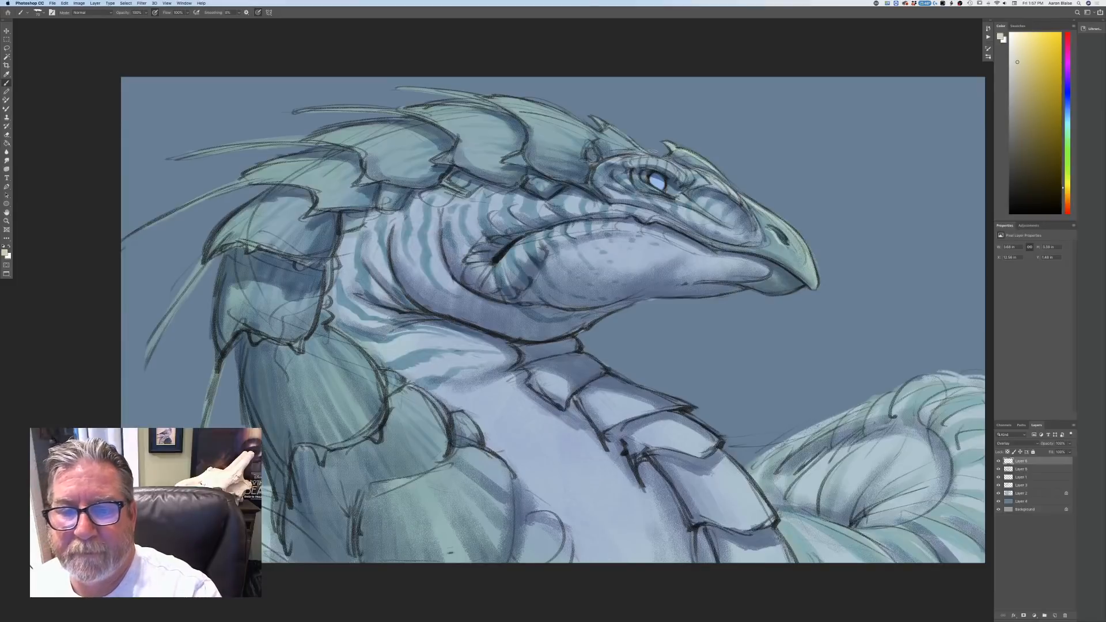
mouse_move(689, 177)
left_mouse_down()
mouse_move(645, 156)
mouse_move(707, 183)
left_mouse_up()
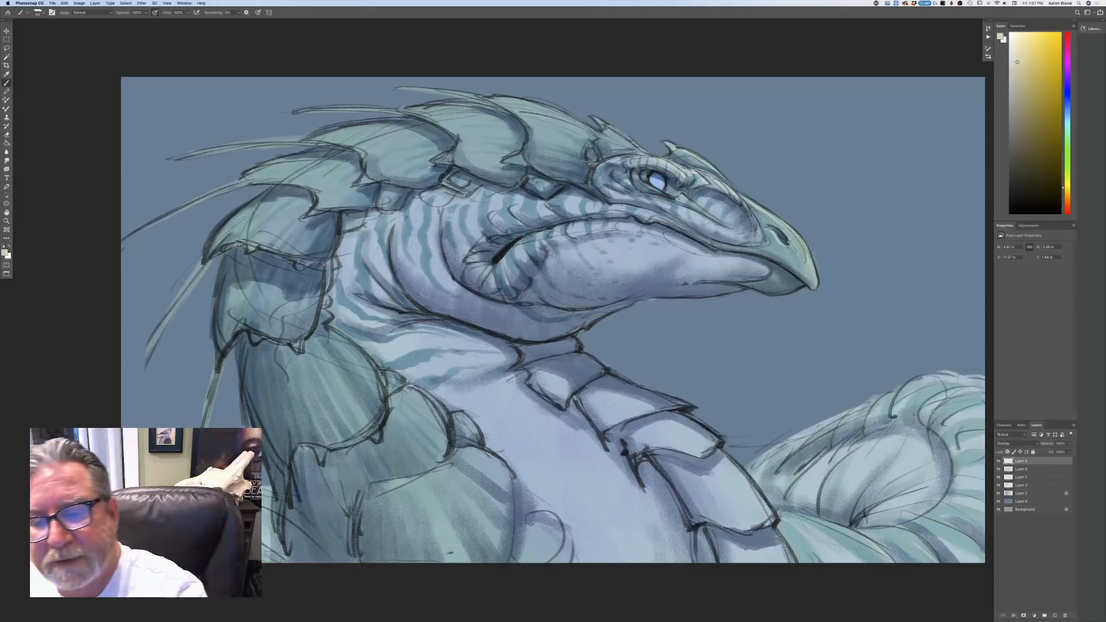
mouse_move(698, 214)
left_mouse_down()
mouse_move(732, 231)
mouse_move(704, 219)
left_mouse_up()
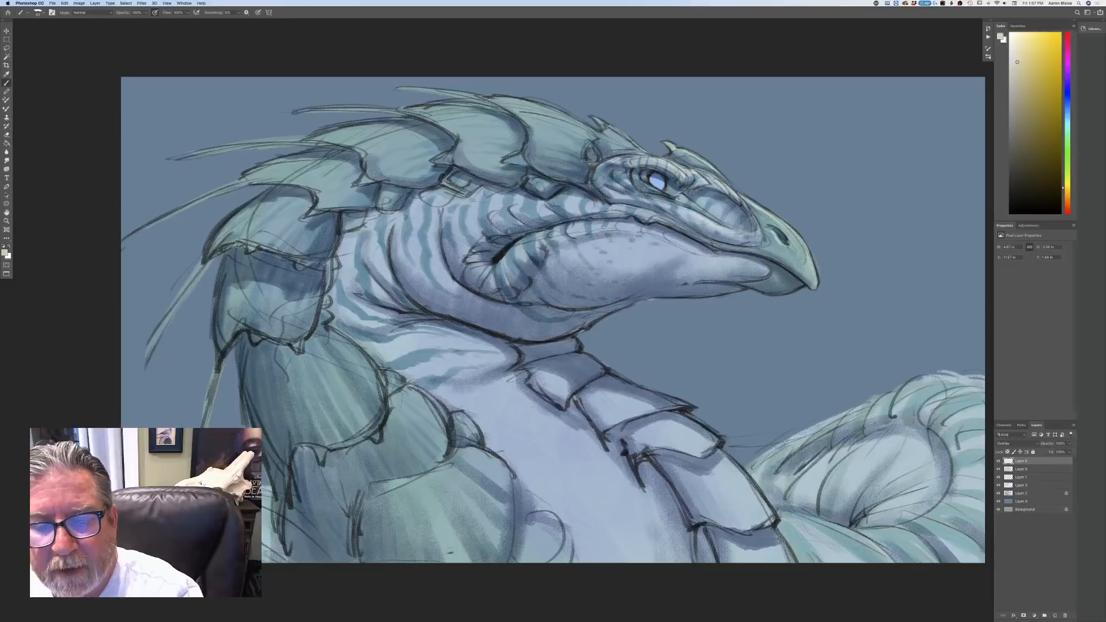
left_click_drag(648, 199, 684, 208)
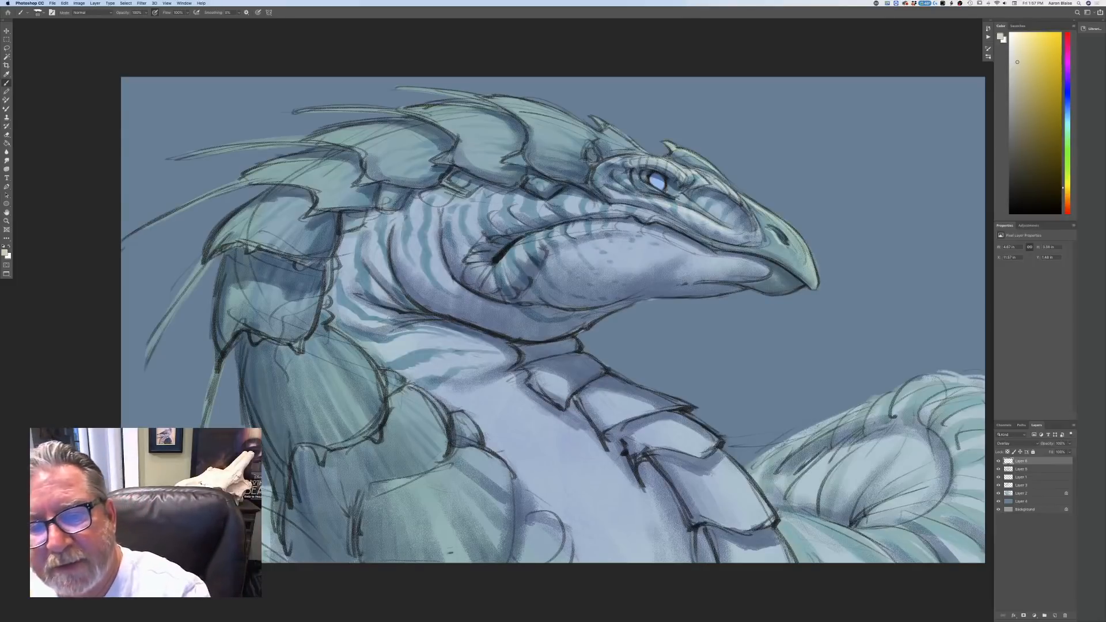
left_click_drag(677, 195, 714, 217)
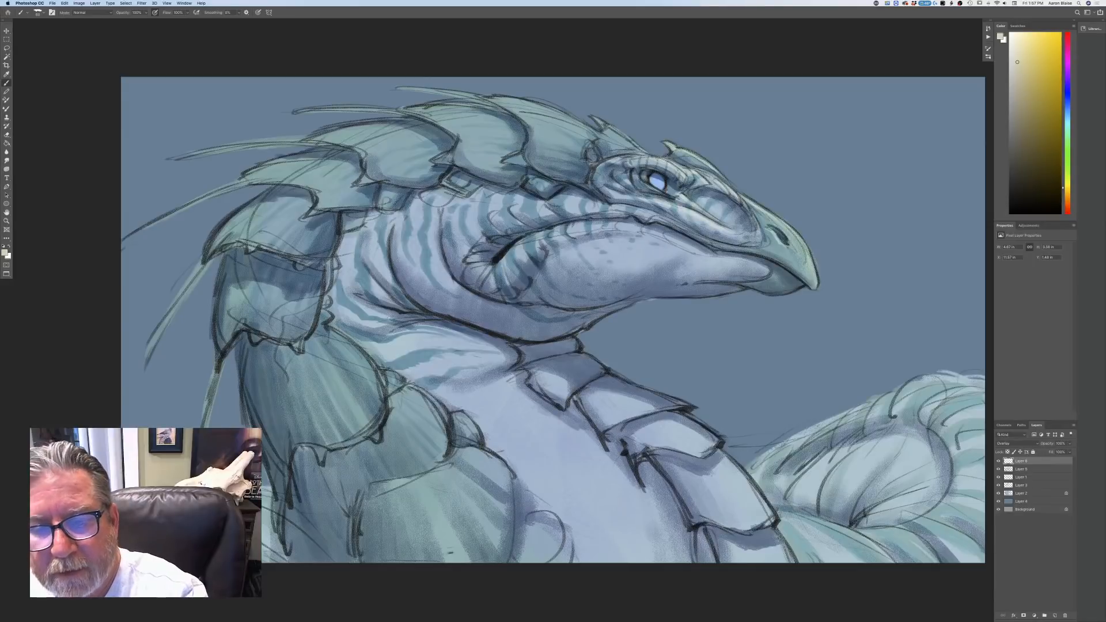
- Brighten the eye and its surrounding folds, the brow, the small head spikes and the tip of the beak
left_click_drag(641, 185, 664, 190)
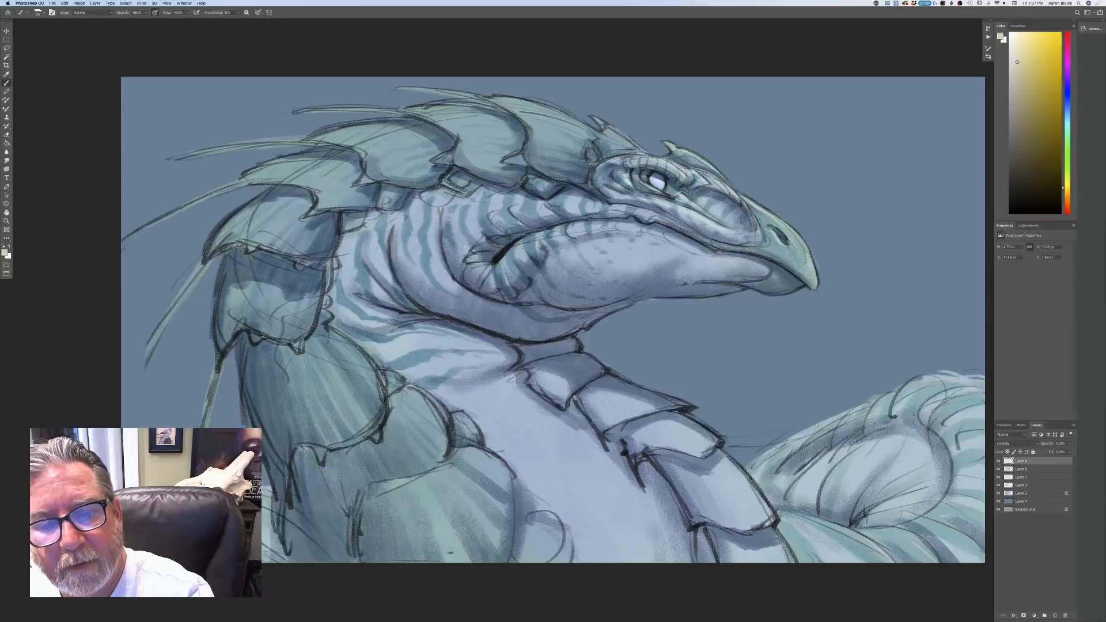
mouse_move(609, 188)
left_mouse_down()
mouse_move(624, 182)
mouse_move(598, 175)
left_mouse_up()
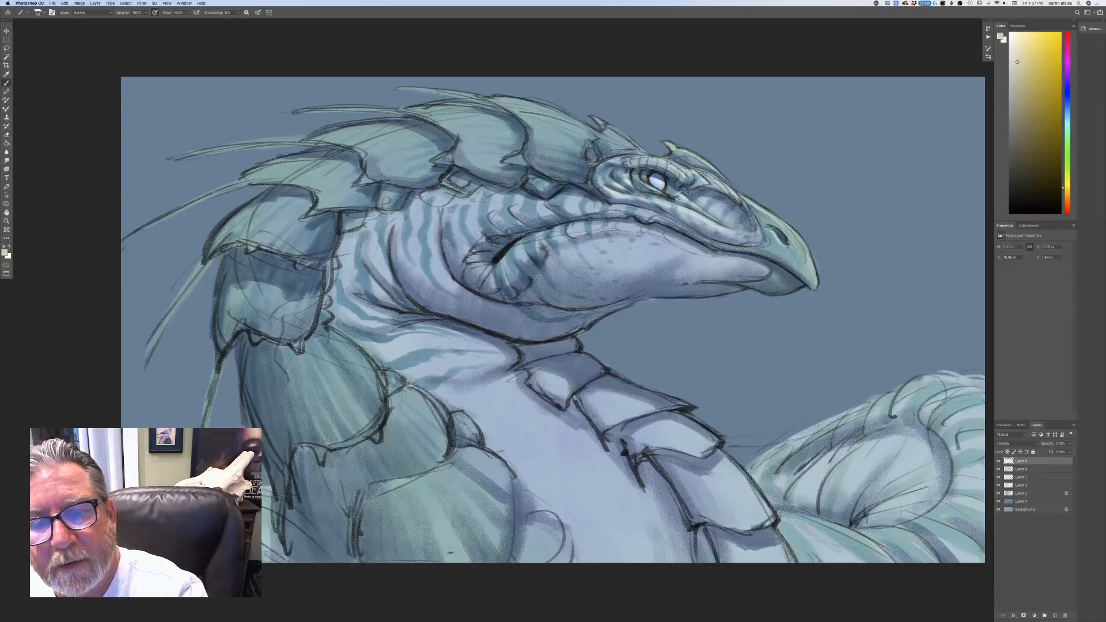
mouse_move(666, 166)
left_mouse_down()
mouse_move(627, 159)
mouse_move(640, 150)
left_mouse_up()
mouse_move(596, 118)
left_mouse_down()
mouse_move(628, 151)
mouse_move(711, 170)
mouse_move(694, 162)
mouse_move(744, 196)
left_mouse_up()
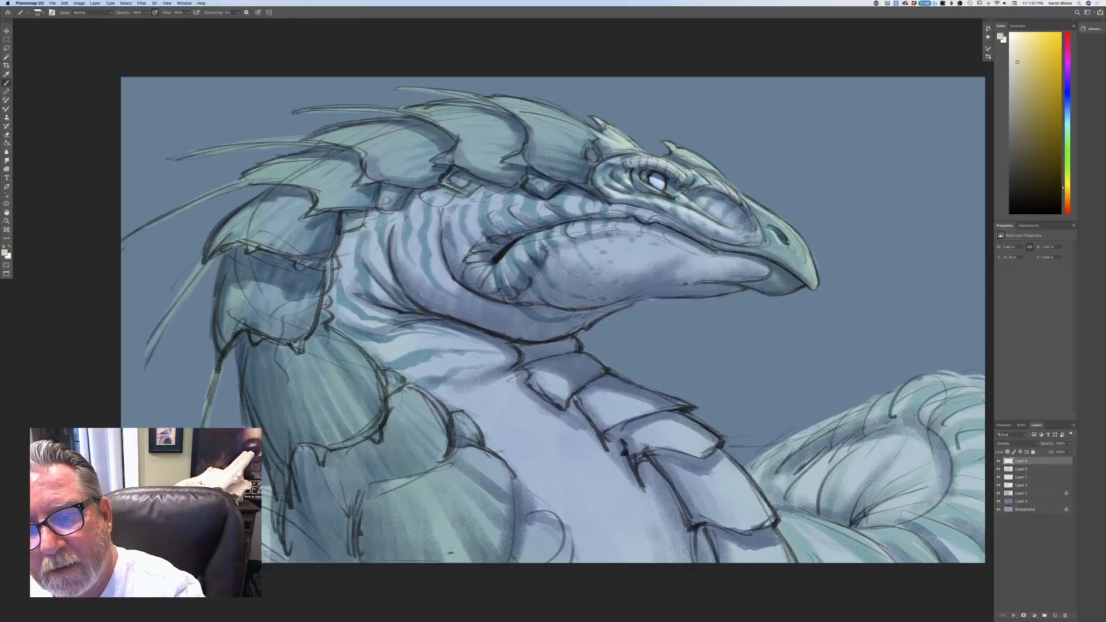
mouse_move(803, 259)
left_mouse_down()
mouse_move(811, 274)
mouse_move(780, 245)
mouse_move(801, 271)
left_mouse_up()
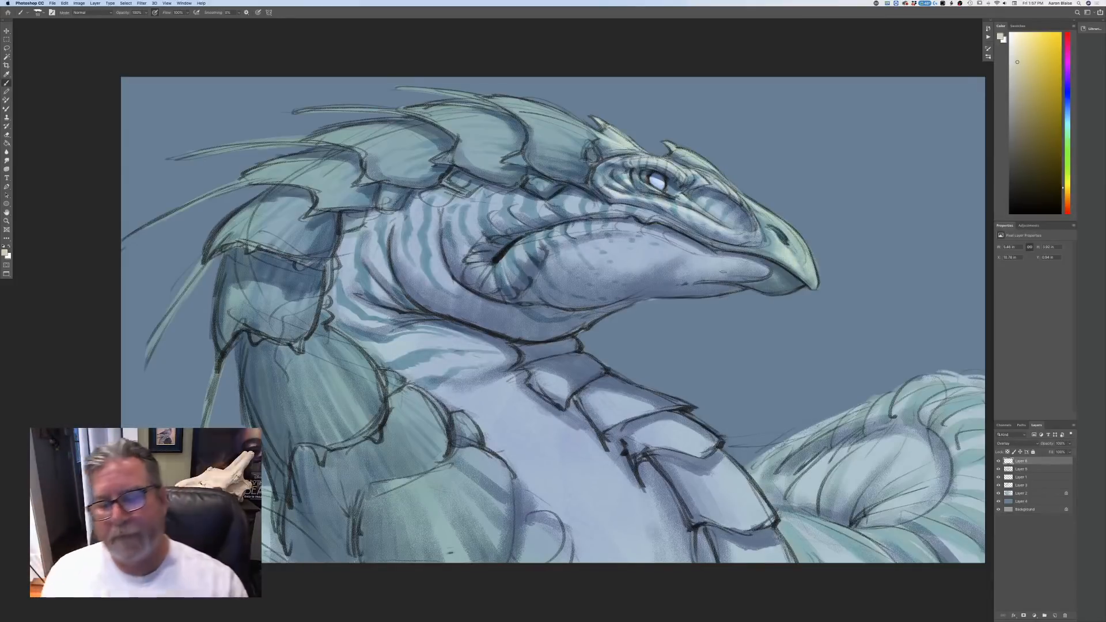
- Add highlights along the top of the lower jaw, from near the beak back to the corner of the mouth
mouse_move(739, 260)
left_mouse_down()
mouse_move(768, 271)
mouse_move(756, 268)
left_mouse_up()
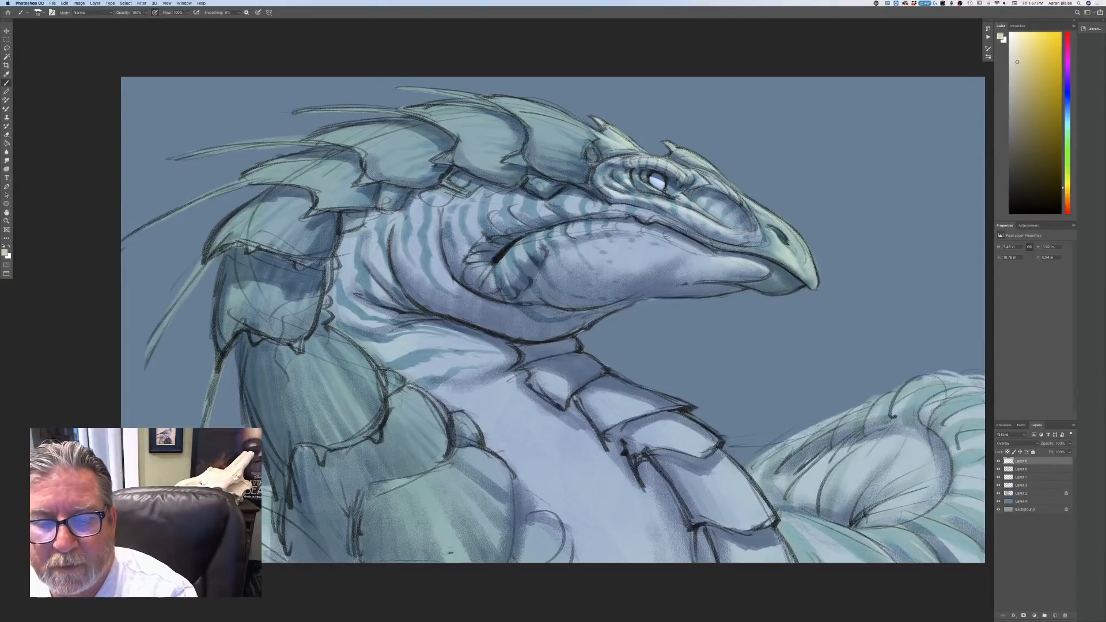
left_click_drag(668, 236, 689, 245)
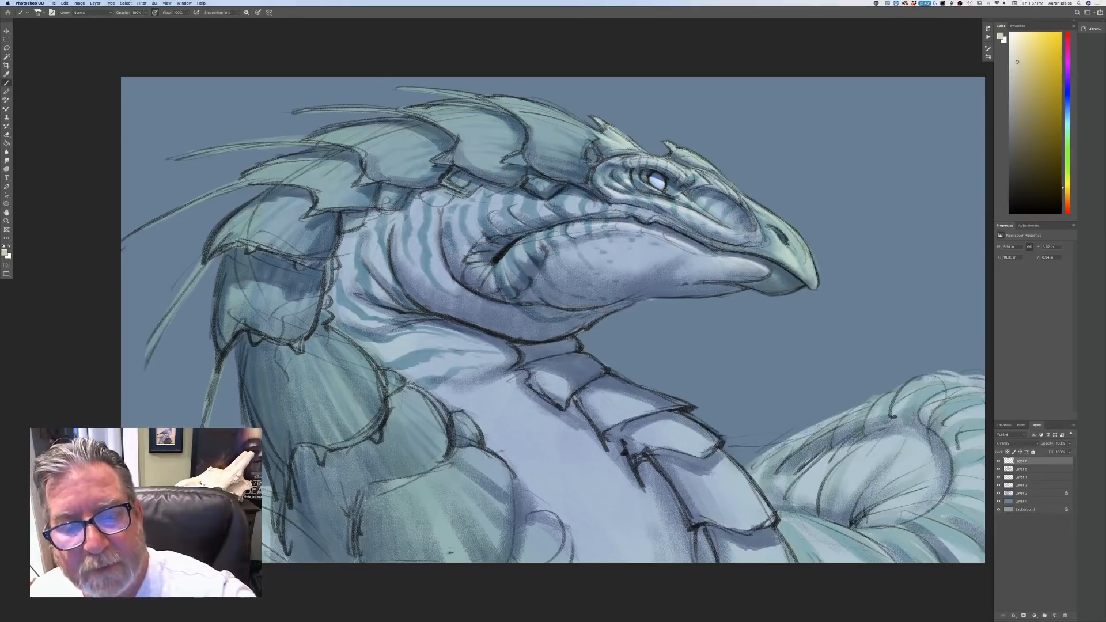
mouse_move(566, 230)
left_mouse_down()
mouse_move(577, 224)
mouse_move(522, 245)
left_mouse_up()
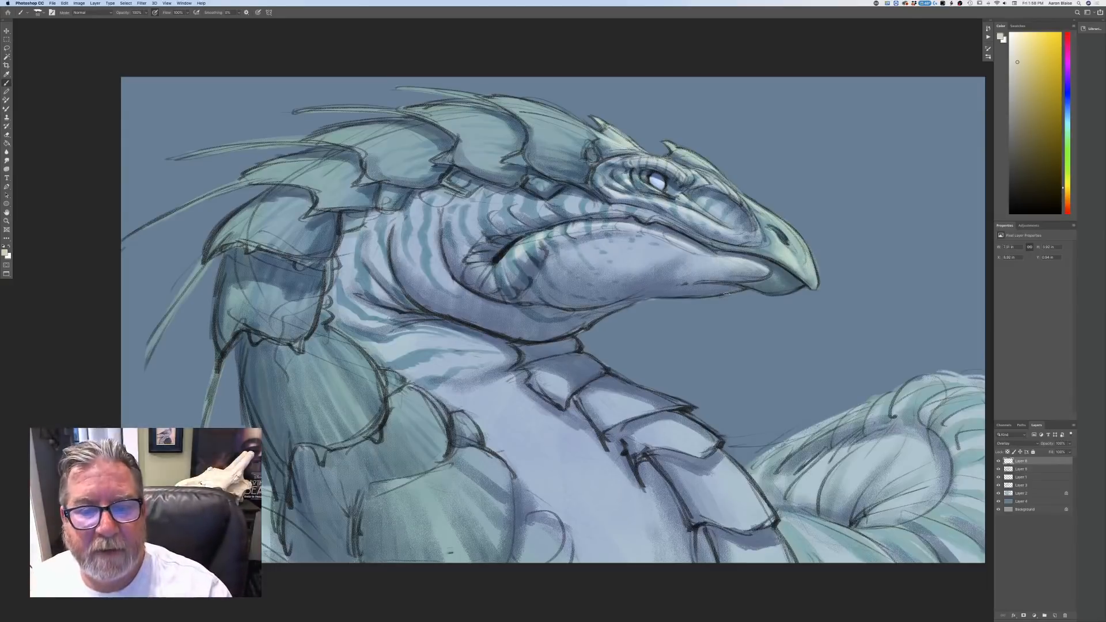
- Highlight the upper lip ridge, the striped cheek behind it and the top of the front crest plate
left_click_drag(637, 208, 661, 219)
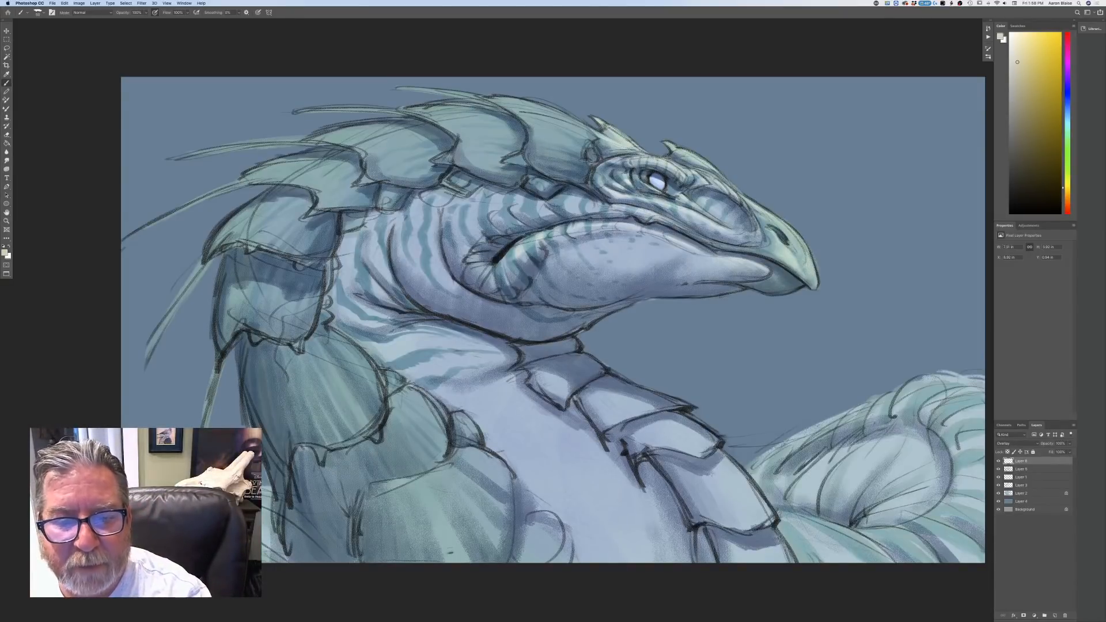
mouse_move(577, 198)
left_mouse_down()
mouse_move(593, 206)
mouse_move(569, 206)
left_mouse_up()
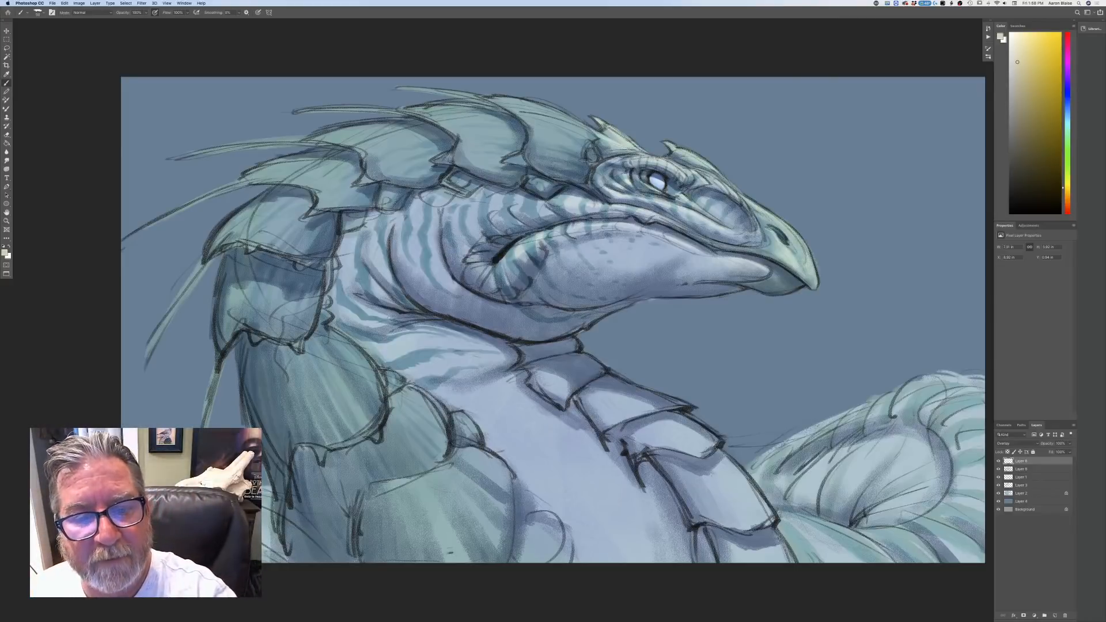
mouse_move(553, 144)
left_mouse_down()
mouse_move(575, 152)
mouse_move(582, 134)
left_mouse_up()
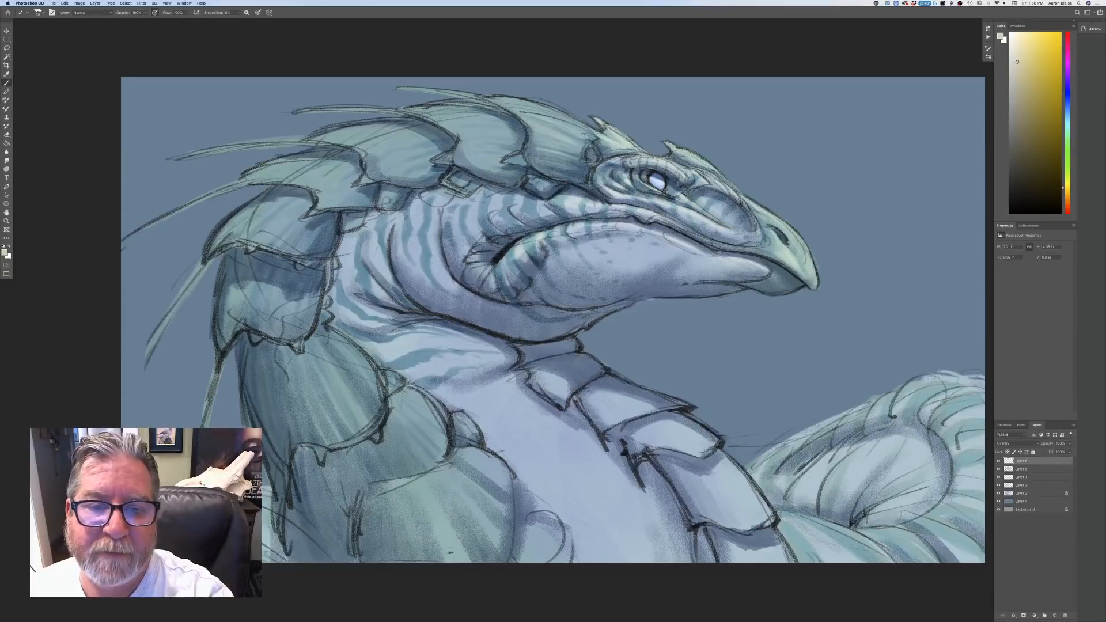
mouse_move(589, 128)
left_mouse_down()
mouse_move(527, 103)
mouse_move(586, 129)
left_mouse_up()
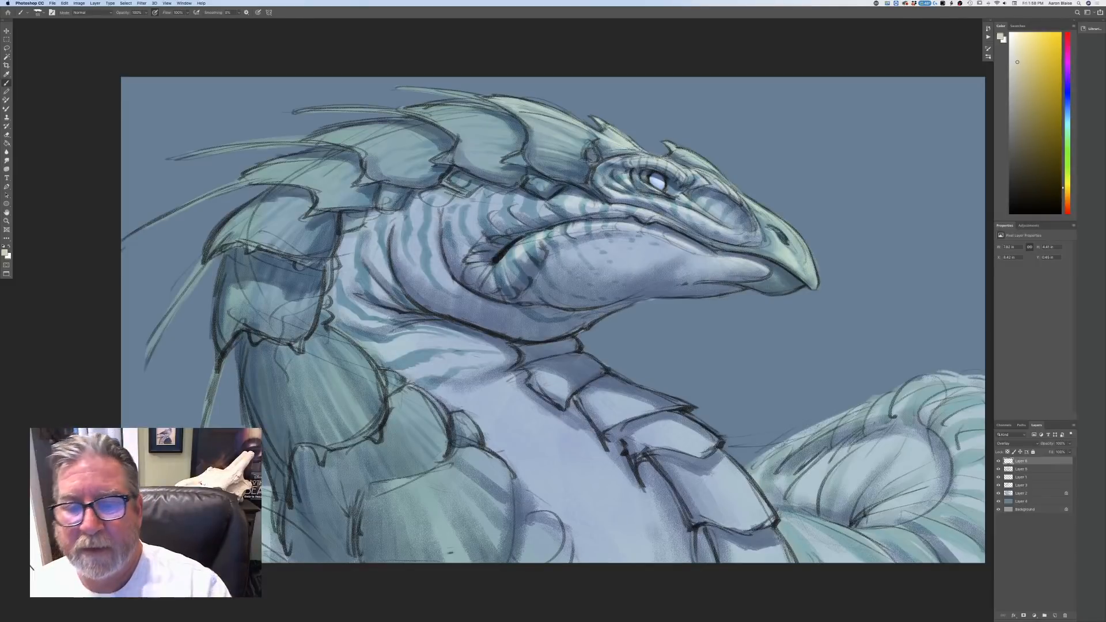
- Highlight the folds around the mouth corner and the striped skin folds running down the neck
mouse_move(504, 255)
left_mouse_down()
mouse_move(515, 275)
mouse_move(478, 269)
mouse_move(500, 281)
left_mouse_up()
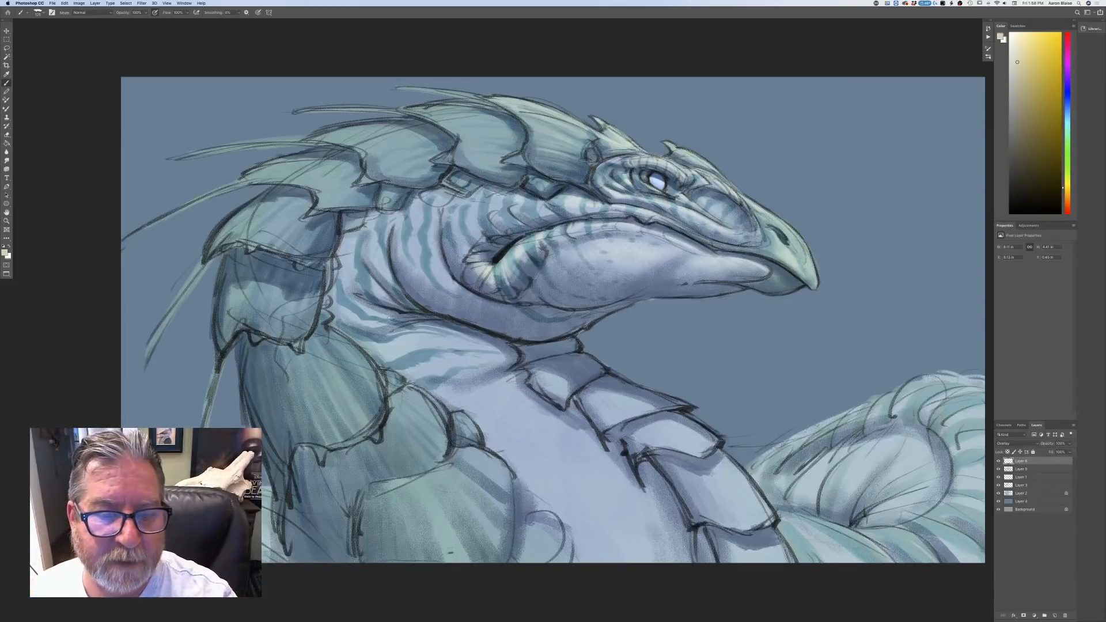
mouse_move(478, 198)
left_mouse_down()
mouse_move(502, 210)
mouse_move(452, 214)
mouse_move(427, 192)
mouse_move(432, 228)
mouse_move(418, 198)
mouse_move(407, 239)
mouse_move(466, 294)
mouse_move(455, 294)
left_mouse_up()
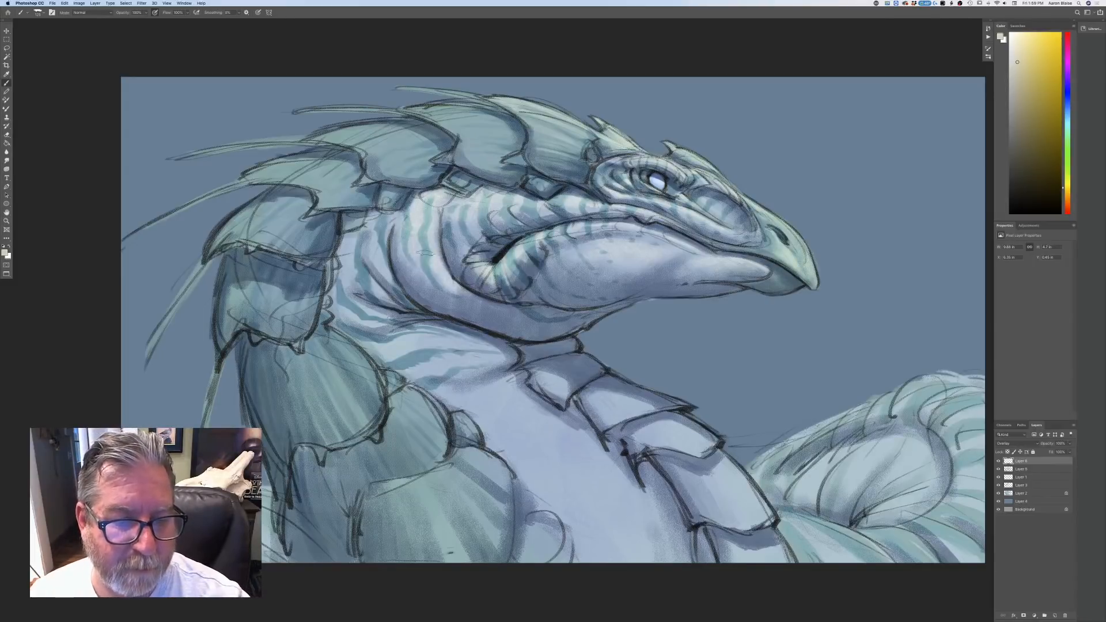
left_click_drag(471, 249, 488, 235)
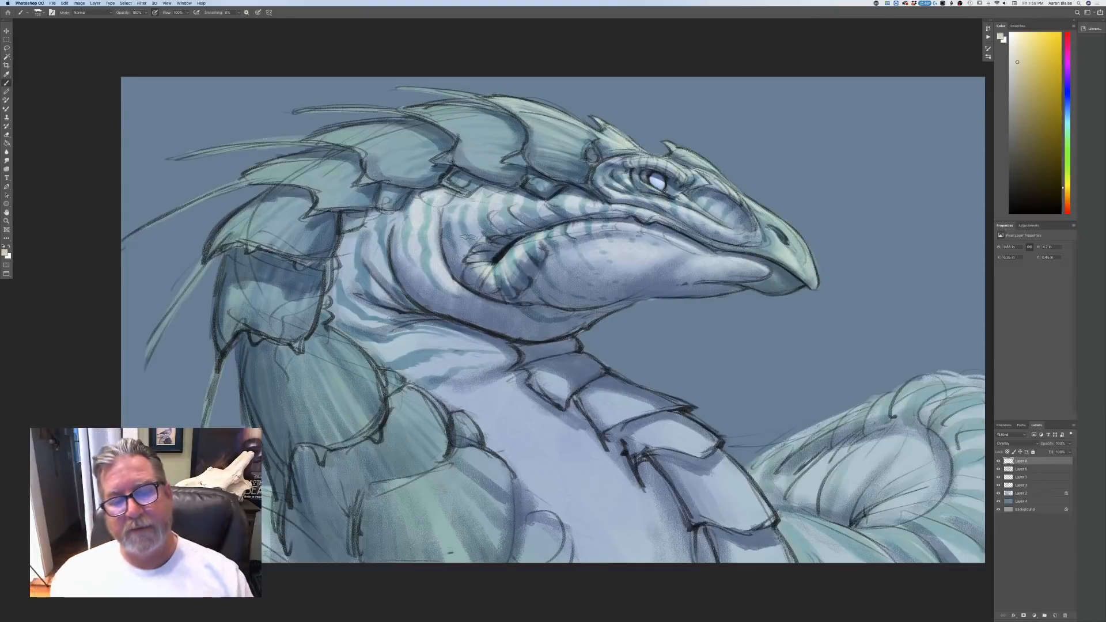
mouse_move(386, 249)
left_mouse_down()
mouse_move(370, 218)
mouse_move(406, 214)
mouse_move(377, 218)
mouse_move(349, 243)
mouse_move(346, 295)
left_mouse_up()
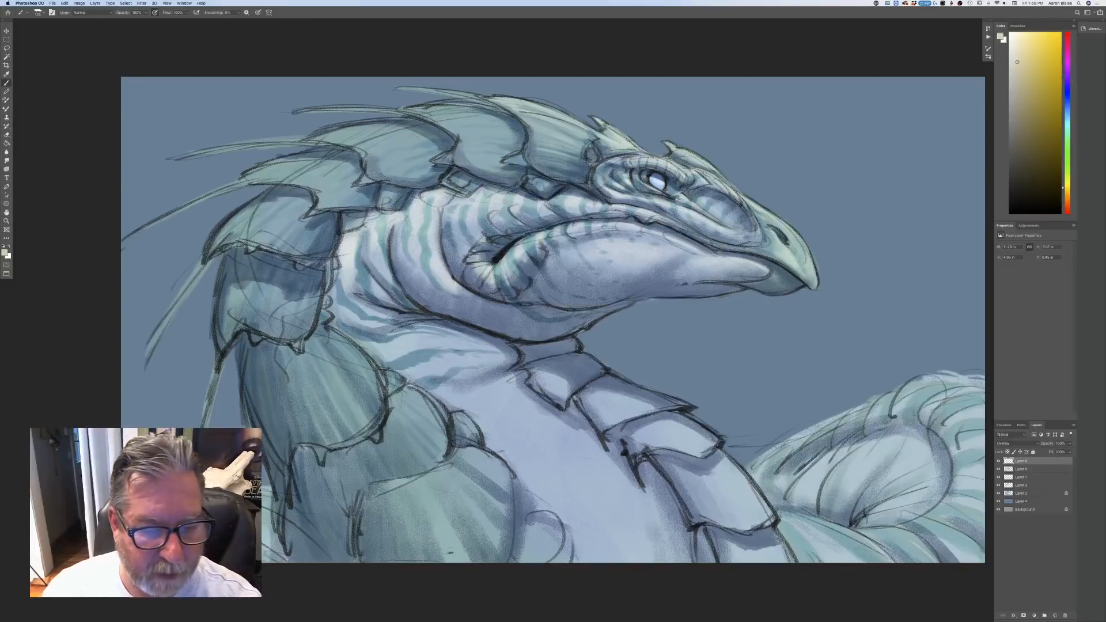
mouse_move(427, 330)
left_mouse_down()
mouse_move(482, 340)
mouse_move(500, 359)
mouse_move(437, 330)
mouse_move(458, 365)
mouse_move(421, 334)
mouse_move(413, 349)
mouse_move(378, 343)
mouse_move(351, 309)
left_mouse_up()
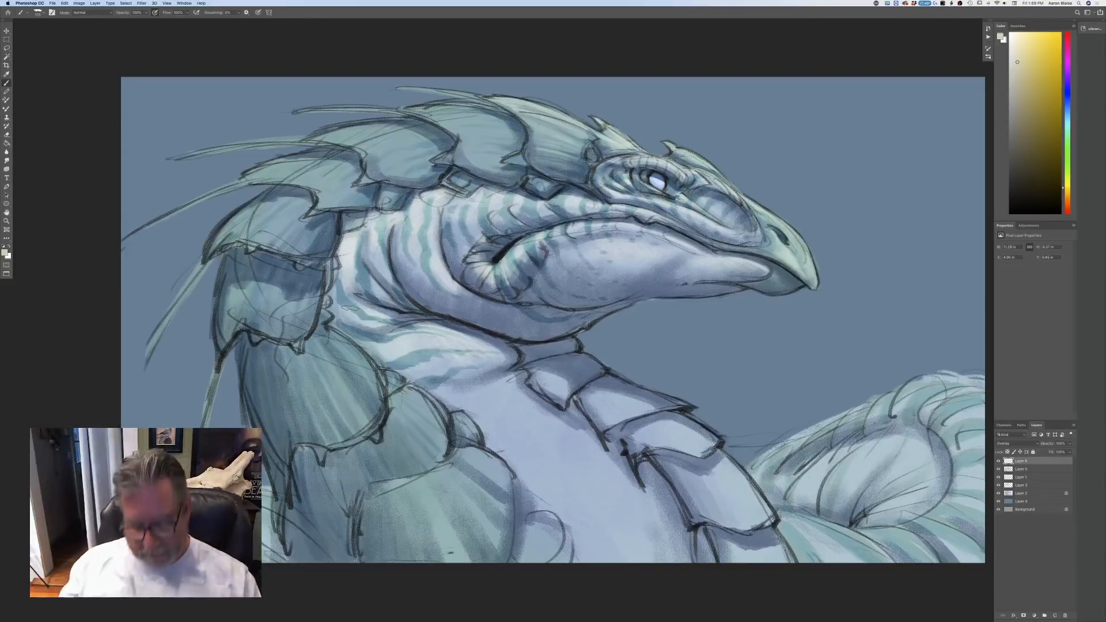
- Brighten the smooth chest and the overlapping belly plates, using a smaller brush for the plates
mouse_move(483, 346)
left_mouse_down()
mouse_move(472, 366)
mouse_move(462, 338)
mouse_move(443, 366)
mouse_move(433, 331)
mouse_move(417, 360)
mouse_move(396, 344)
mouse_move(437, 362)
mouse_move(485, 356)
mouse_move(474, 343)
mouse_move(453, 334)
mouse_move(575, 439)
mouse_move(502, 388)
mouse_move(443, 391)
mouse_move(508, 395)
mouse_move(478, 403)
mouse_move(507, 435)
mouse_move(546, 423)
mouse_move(552, 462)
mouse_move(573, 437)
mouse_move(585, 460)
mouse_move(571, 430)
mouse_move(626, 488)
mouse_move(635, 519)
mouse_move(585, 483)
mouse_move(623, 537)
mouse_move(642, 526)
mouse_move(646, 550)
mouse_move(591, 480)
mouse_move(574, 505)
left_mouse_up()
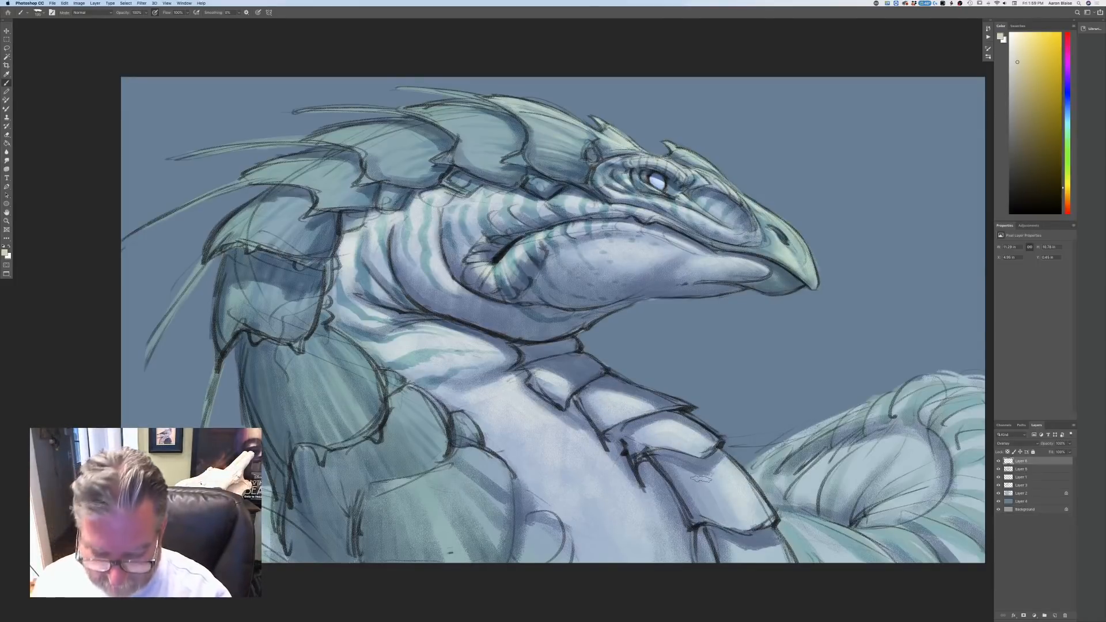
key("bracketleft")
key("bracketleft")
mouse_move(708, 480)
left_mouse_down()
mouse_move(726, 521)
mouse_move(711, 515)
left_mouse_up()
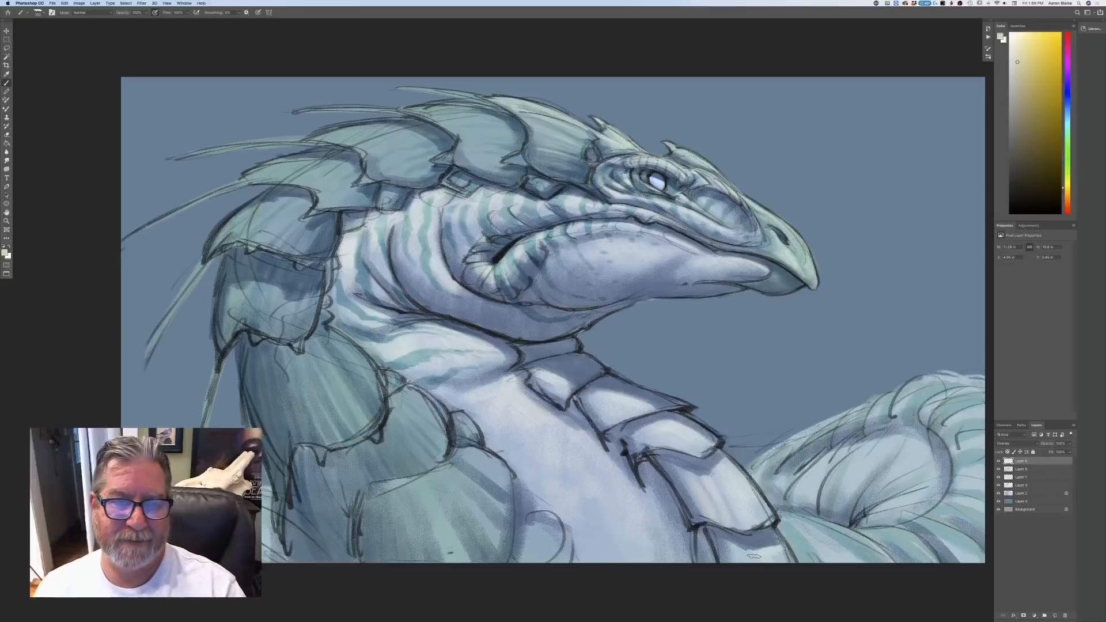
- Reduce the brush size and highlight the two front crest plates, the small scales beneath them and the spine trailing behind
key("[")
mouse_move(482, 99)
left_mouse_down()
mouse_move(402, 88)
mouse_move(554, 110)
mouse_move(592, 138)
mouse_move(581, 135)
left_mouse_up()
mouse_move(553, 131)
left_mouse_down()
mouse_move(585, 139)
mouse_move(576, 152)
left_mouse_up()
mouse_move(544, 135)
left_mouse_down()
mouse_move(566, 147)
mouse_move(555, 144)
left_mouse_up()
mouse_move(502, 104)
left_mouse_down()
mouse_move(408, 111)
mouse_move(510, 126)
mouse_move(517, 139)
mouse_move(468, 150)
mouse_move(499, 164)
mouse_move(464, 145)
mouse_move(486, 163)
mouse_move(528, 160)
mouse_move(516, 161)
mouse_move(549, 186)
left_mouse_up()
mouse_move(442, 174)
left_mouse_down()
mouse_move(470, 184)
mouse_move(459, 184)
left_mouse_up()
left_click_drag(415, 108, 309, 110)
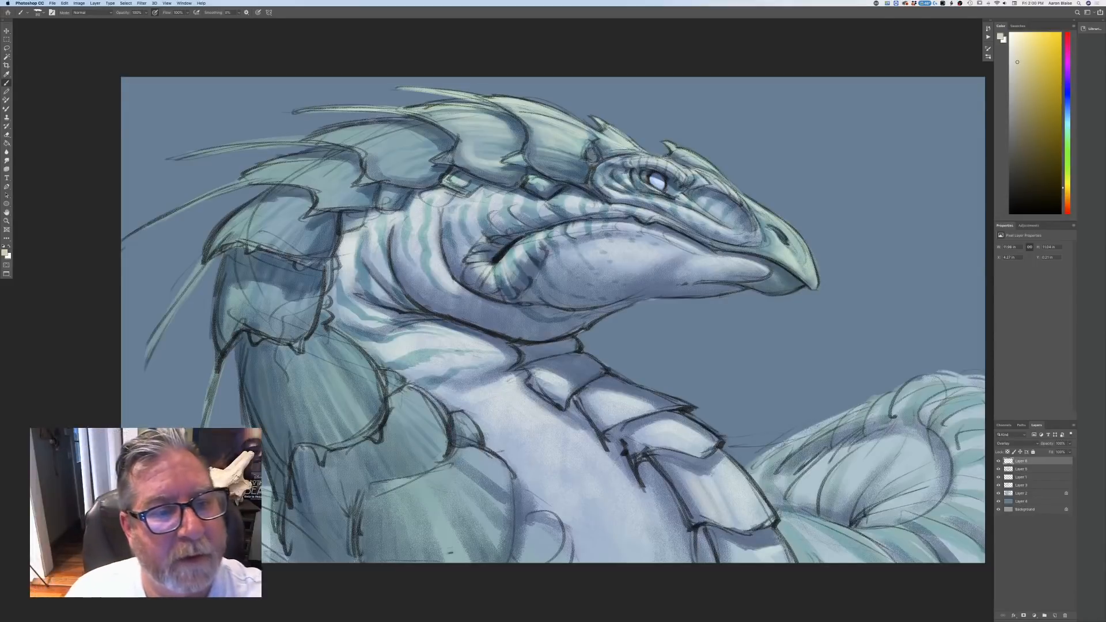
- Paint streaked highlights across the middle crest plate and the upper edge of the plate in front of it
mouse_move(388, 125)
left_mouse_down()
mouse_move(311, 138)
mouse_move(337, 143)
left_mouse_up()
left_click_drag(406, 126, 340, 140)
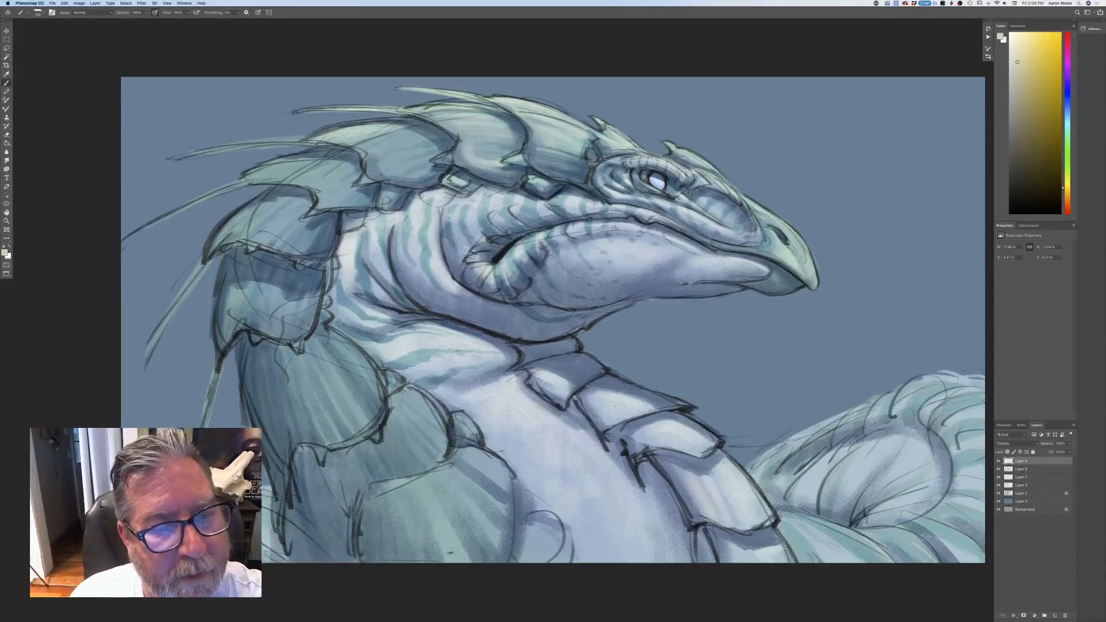
left_click_drag(426, 129, 359, 151)
mouse_move(429, 135)
left_mouse_down()
mouse_move(365, 154)
mouse_move(378, 166)
left_mouse_up()
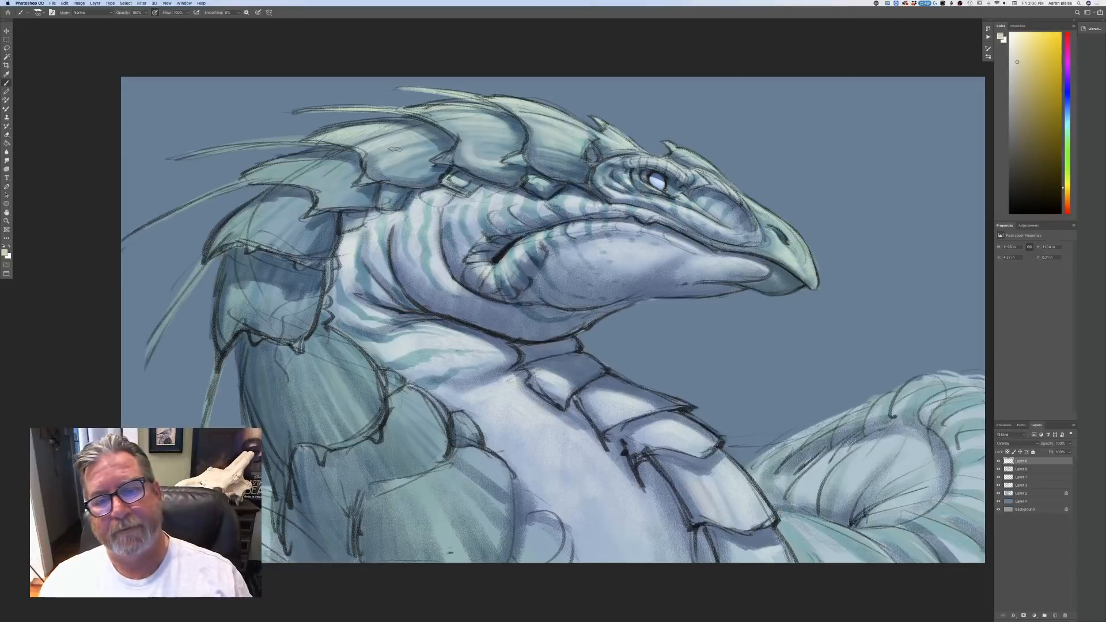
mouse_move(469, 106)
left_mouse_down()
mouse_move(424, 110)
mouse_move(465, 116)
mouse_move(434, 119)
left_mouse_up()
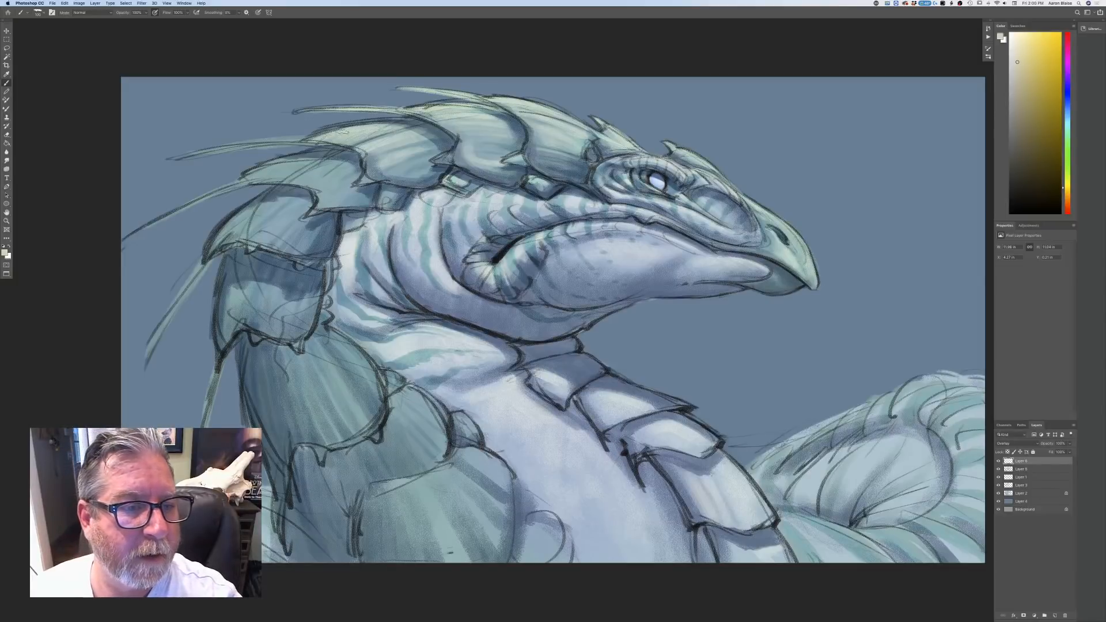
- Highlight the long spine trailing behind the middle crest plate and touch up the light on the snout and brow
left_click_drag(314, 138, 209, 155)
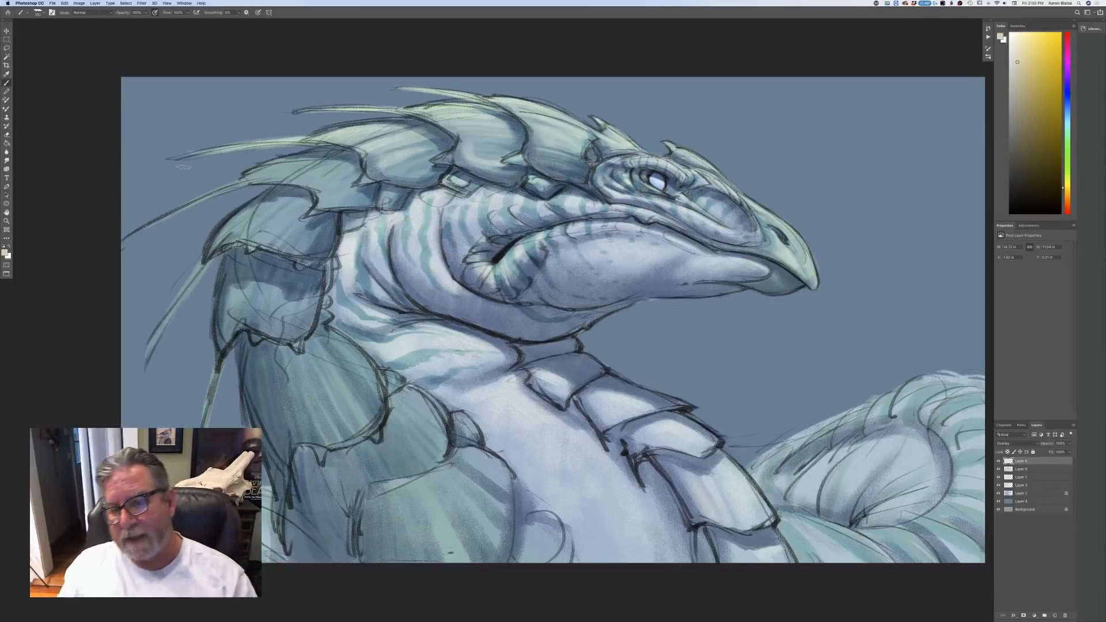
mouse_move(750, 207)
left_mouse_down()
mouse_move(807, 264)
mouse_move(772, 217)
left_mouse_up()
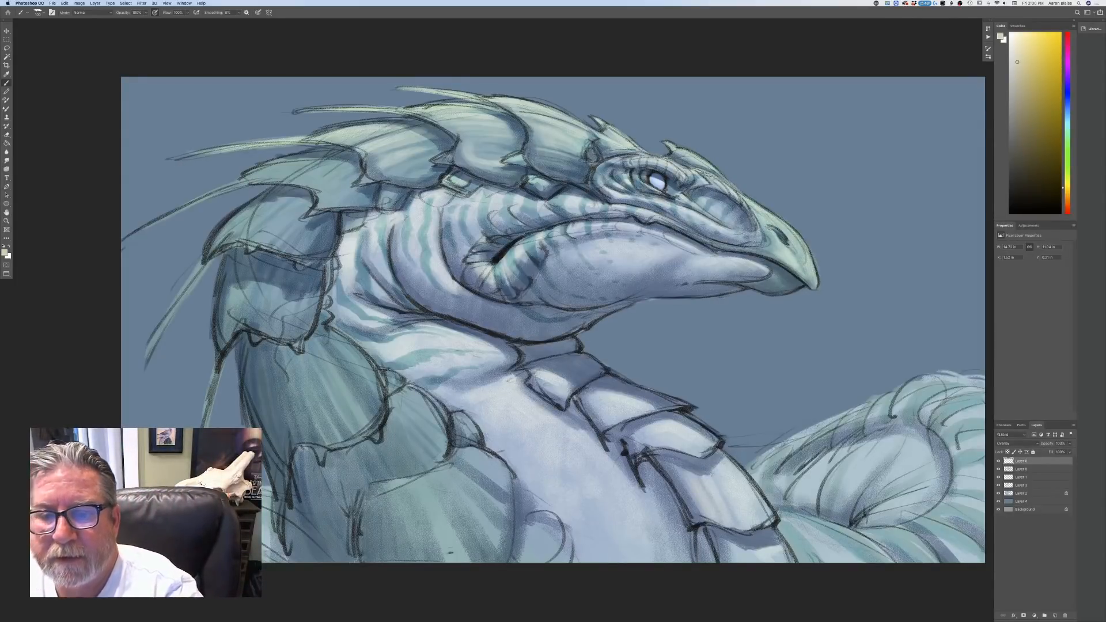
mouse_move(703, 174)
left_mouse_down()
mouse_move(712, 182)
mouse_move(682, 189)
mouse_move(740, 227)
mouse_move(690, 204)
left_mouse_up()
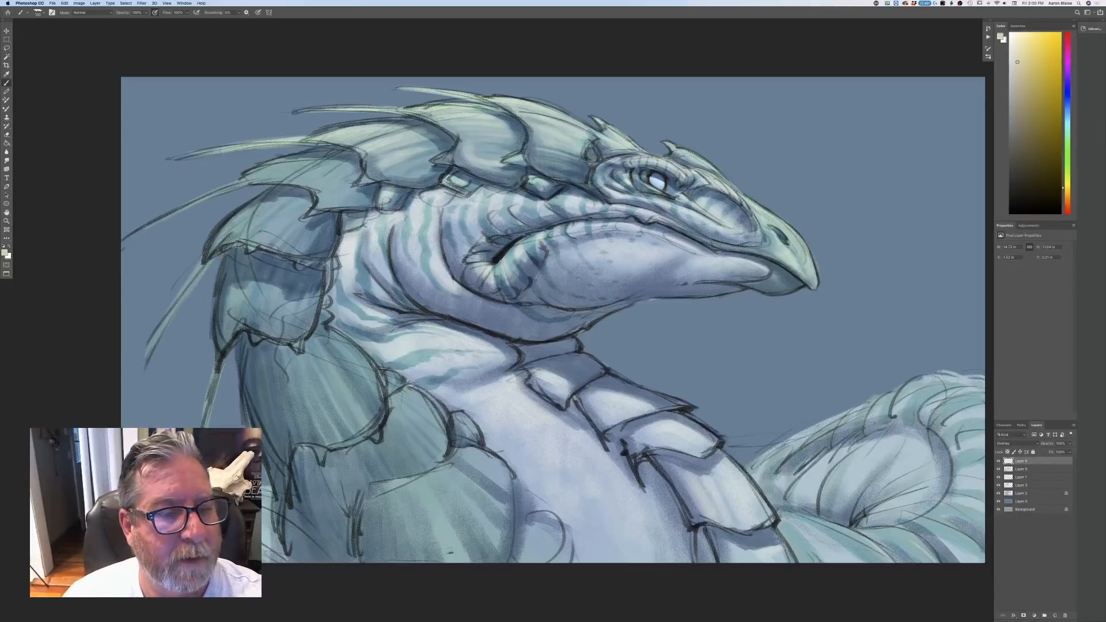
- Highlight the two rear crest plates and the long spine sweeping back from them with streaked strokes
mouse_move(360, 204)
left_mouse_down()
mouse_move(287, 156)
mouse_move(201, 200)
left_mouse_up()
left_click_drag(260, 181, 168, 214)
mouse_move(262, 205)
left_mouse_down()
mouse_move(207, 251)
mouse_move(236, 244)
left_mouse_up()
mouse_move(305, 199)
left_mouse_down()
mouse_move(249, 249)
mouse_move(262, 248)
left_mouse_up()
left_click_drag(307, 210, 279, 249)
left_click_drag(305, 228, 286, 250)
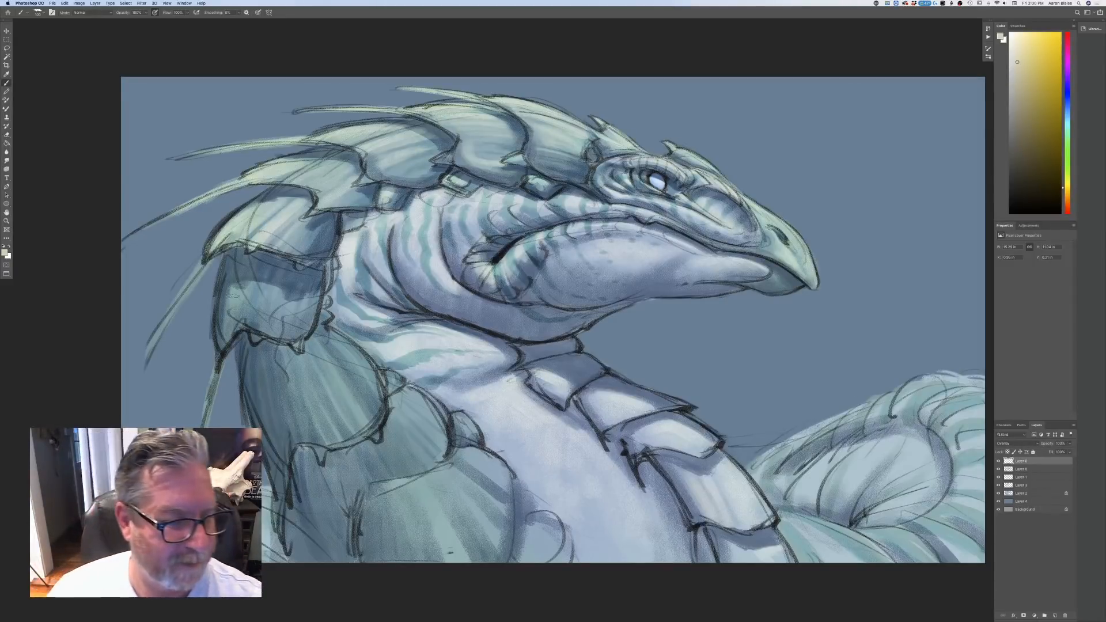
- Add light streaks to the neck plate below the rear crest and to the thin spine hanging beneath it
left_click_drag(242, 287, 224, 340)
left_click_drag(280, 283, 257, 340)
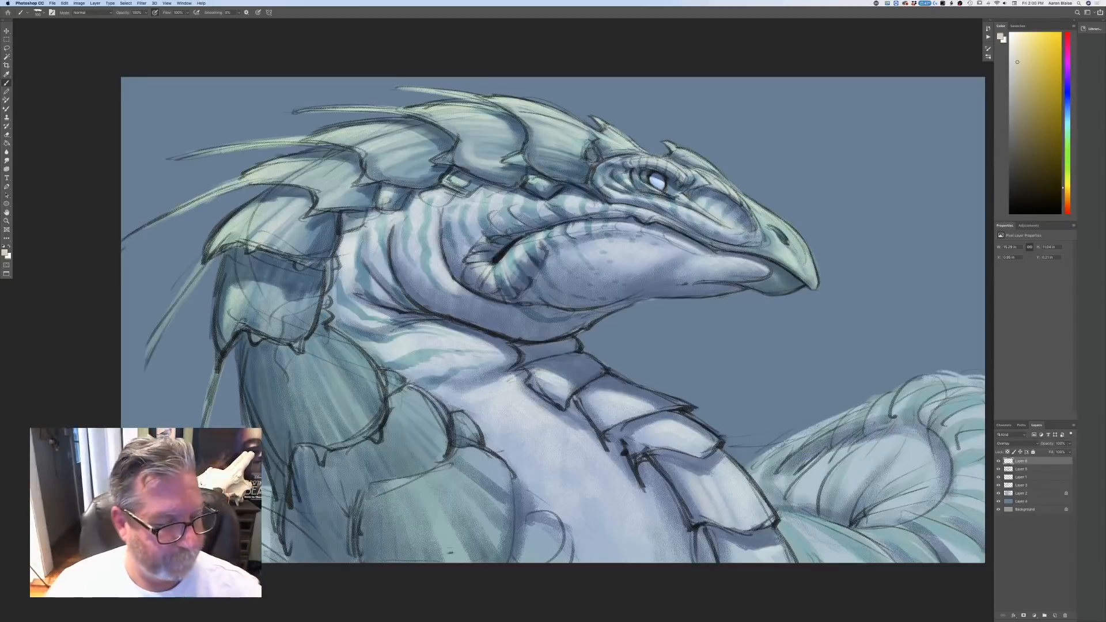
left_click_drag(218, 362, 209, 385)
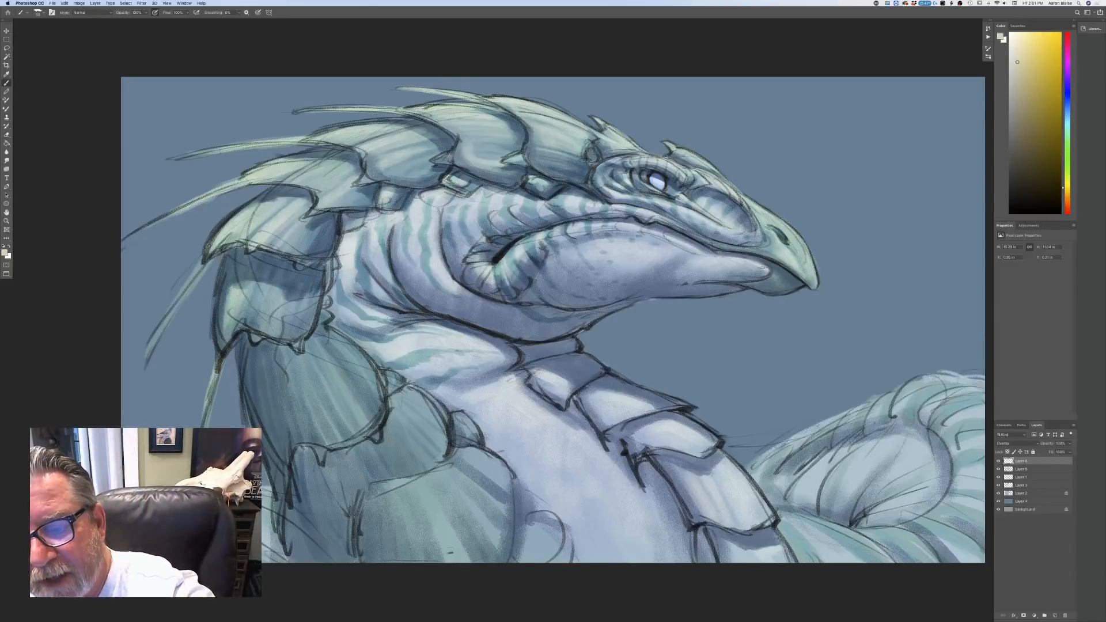
- Add light strokes along the lower jaw, the corner of the mouth and the striped cheek folds
mouse_move(757, 263)
left_mouse_down()
mouse_move(741, 259)
mouse_move(727, 274)
left_mouse_up()
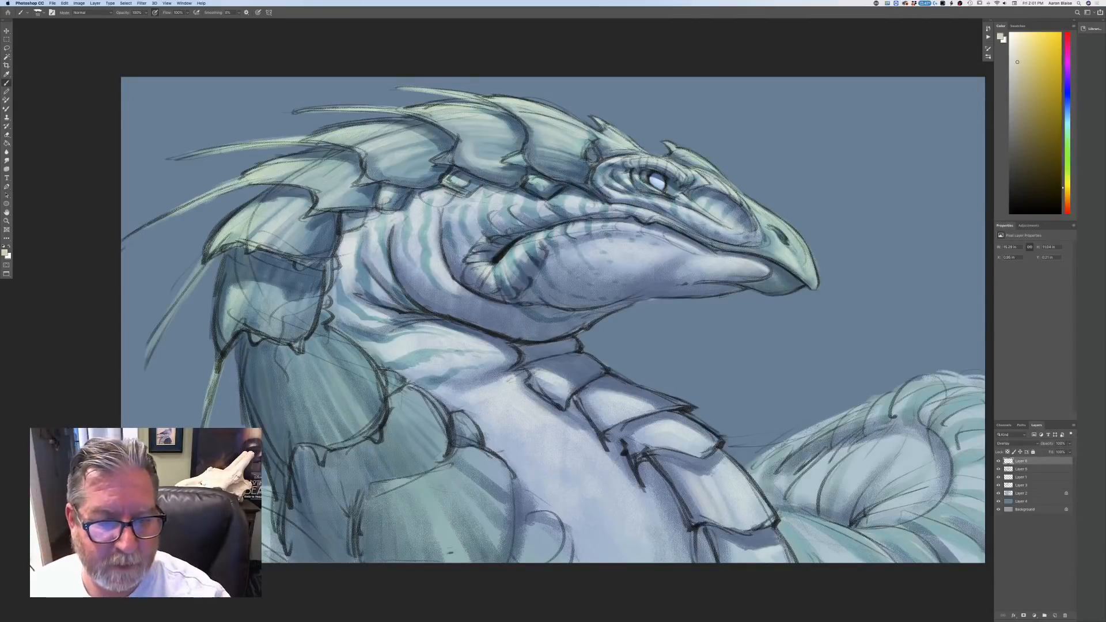
left_click_drag(469, 270, 478, 266)
left_click_drag(469, 266, 497, 248)
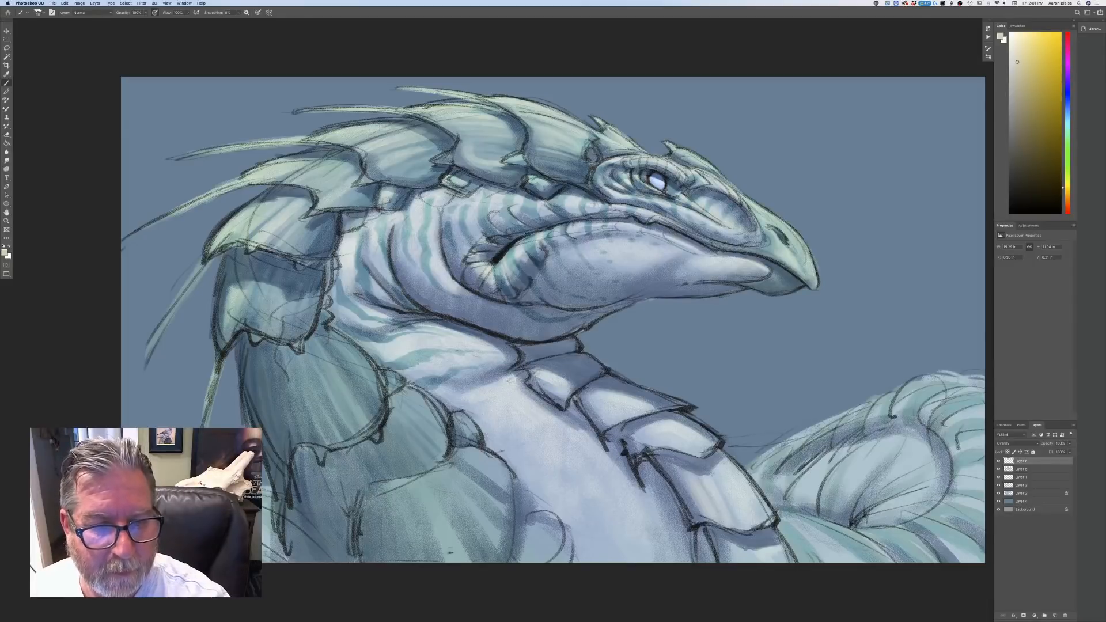
mouse_move(494, 202)
left_mouse_down()
mouse_move(499, 218)
mouse_move(458, 220)
mouse_move(463, 237)
mouse_move(447, 219)
mouse_move(452, 255)
left_mouse_up()
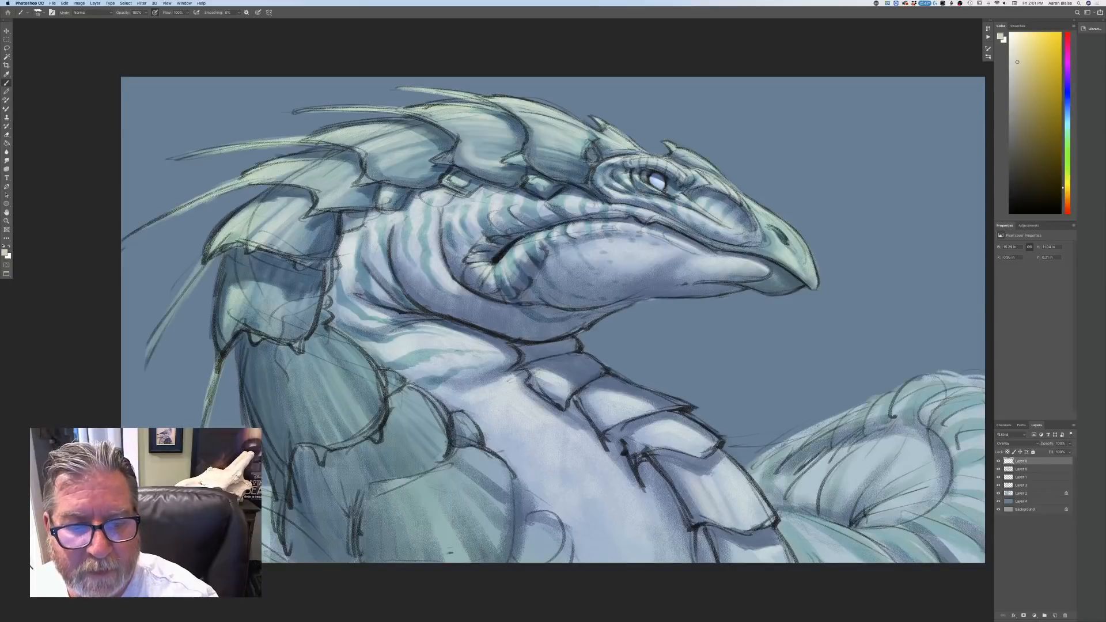
- Select Layer 2 with the creature's base colors and release its transparency lock
key("super+minus")
key("super+minus")
key("super+minus")
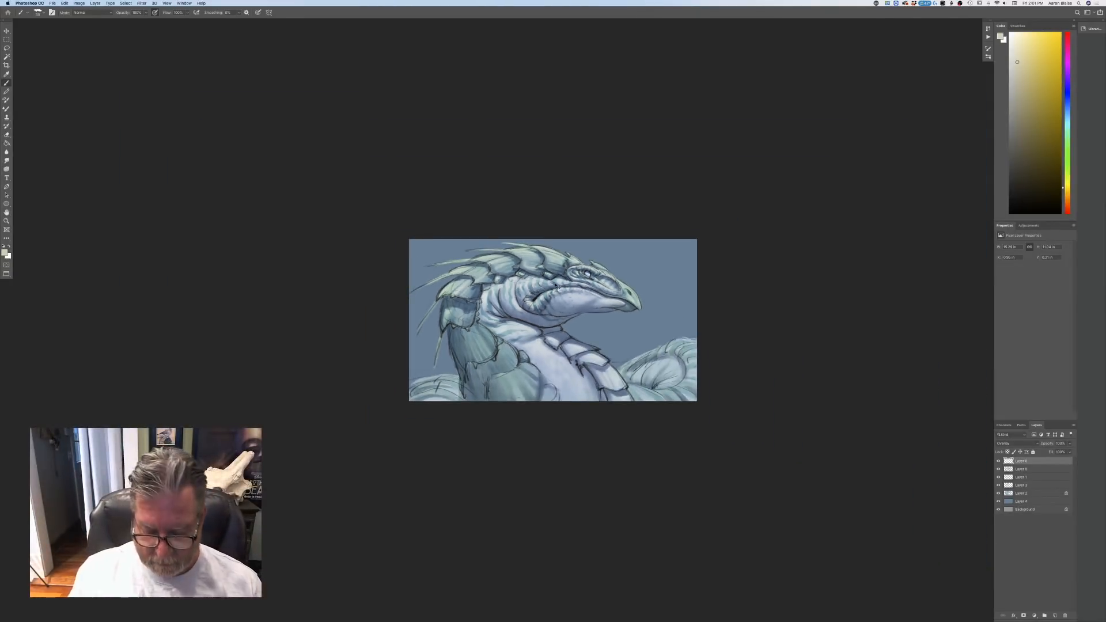
key("super+plus")
key("super+plus")
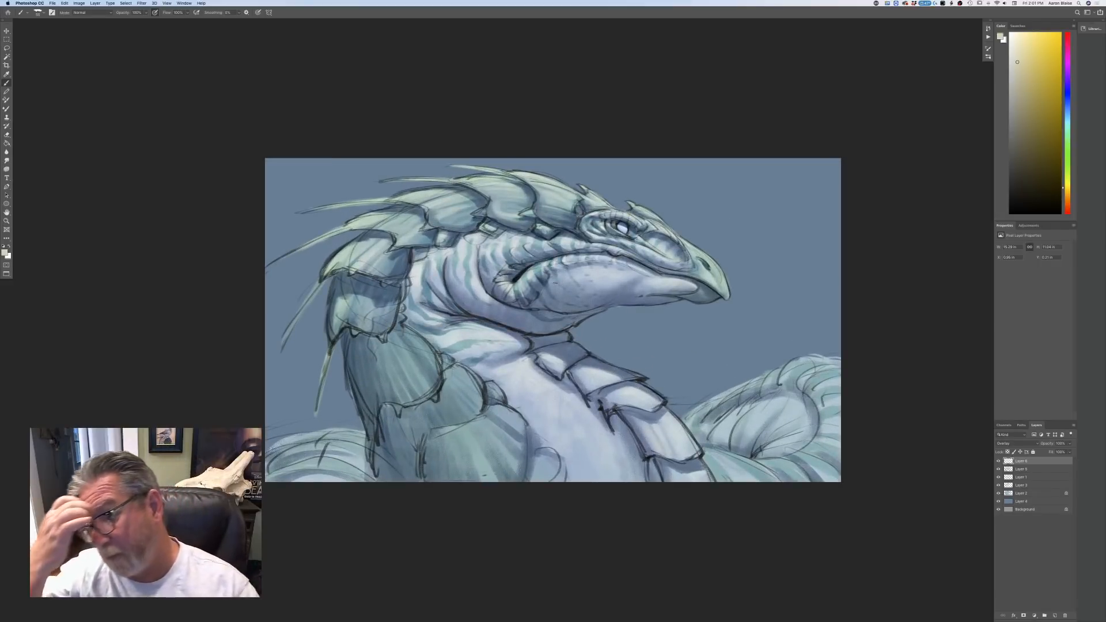
left_click(1018, 494)
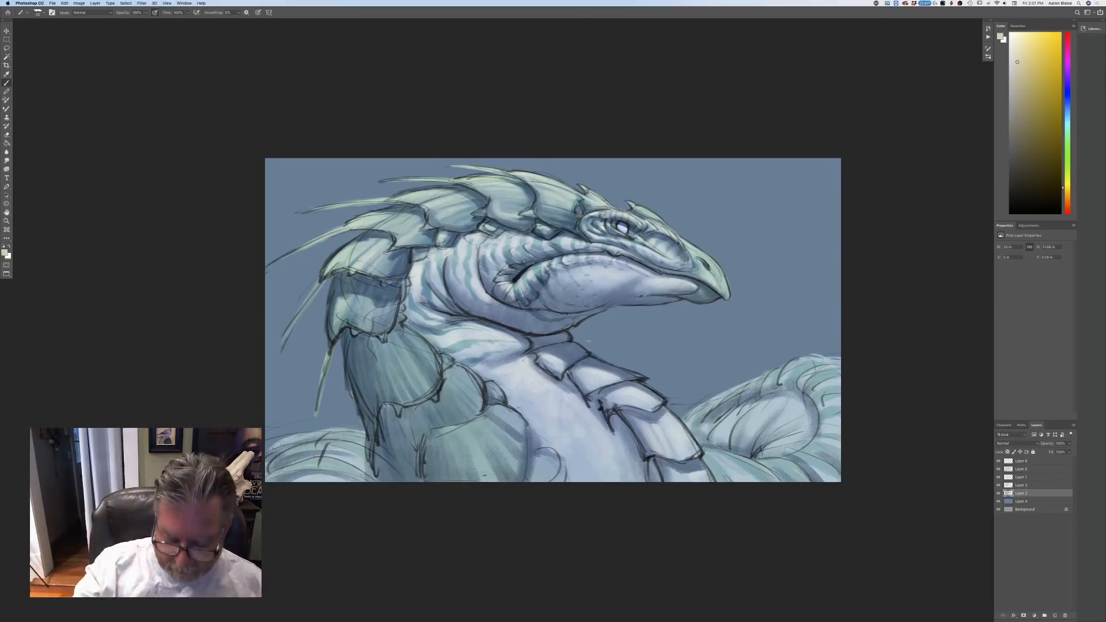
key("super+minus")
key("super+minus")
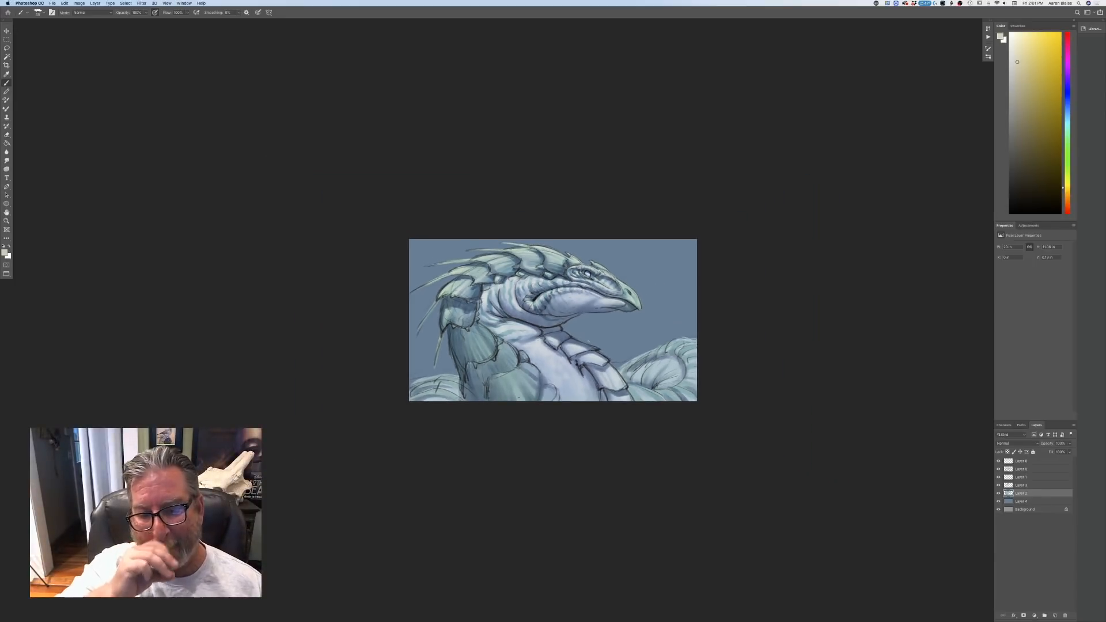
key("super+plus")
key("super+plus")
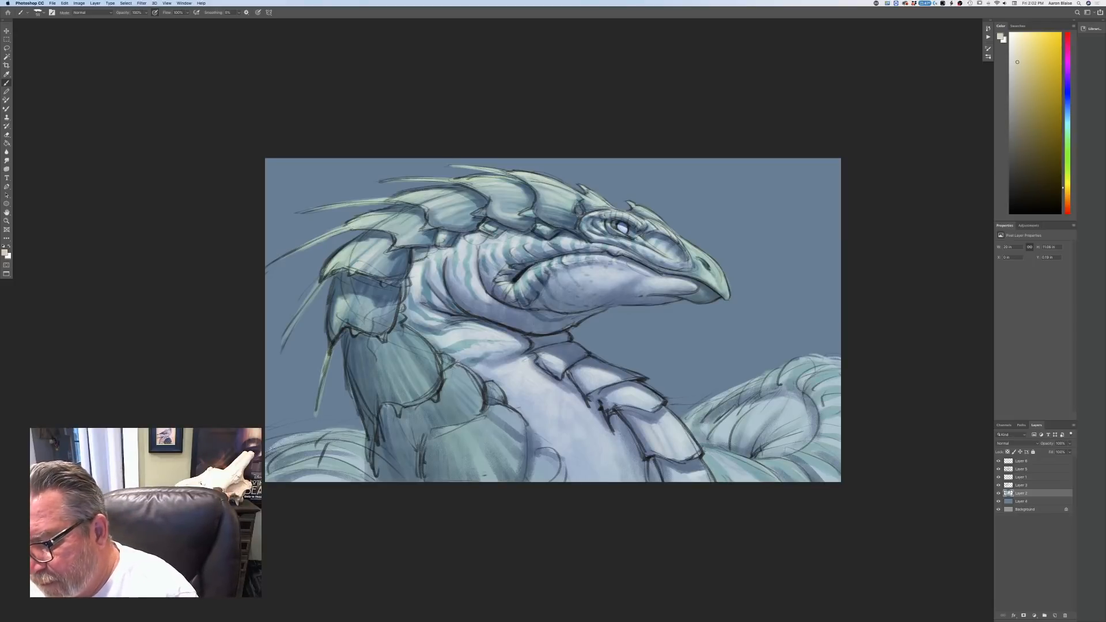
- Compare the painting with and without the line art, and touch up Layer 1's lines at the snout tip and lower neck plate
left_click(999, 478)
left_click(999, 478)
left_click(999, 478)
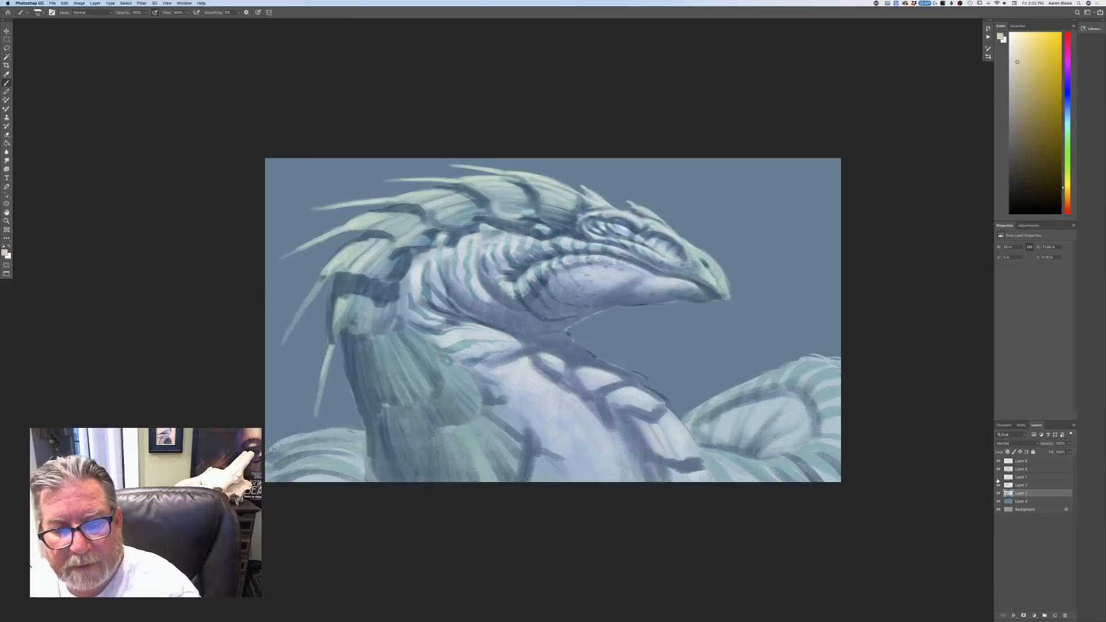
left_click(999, 478)
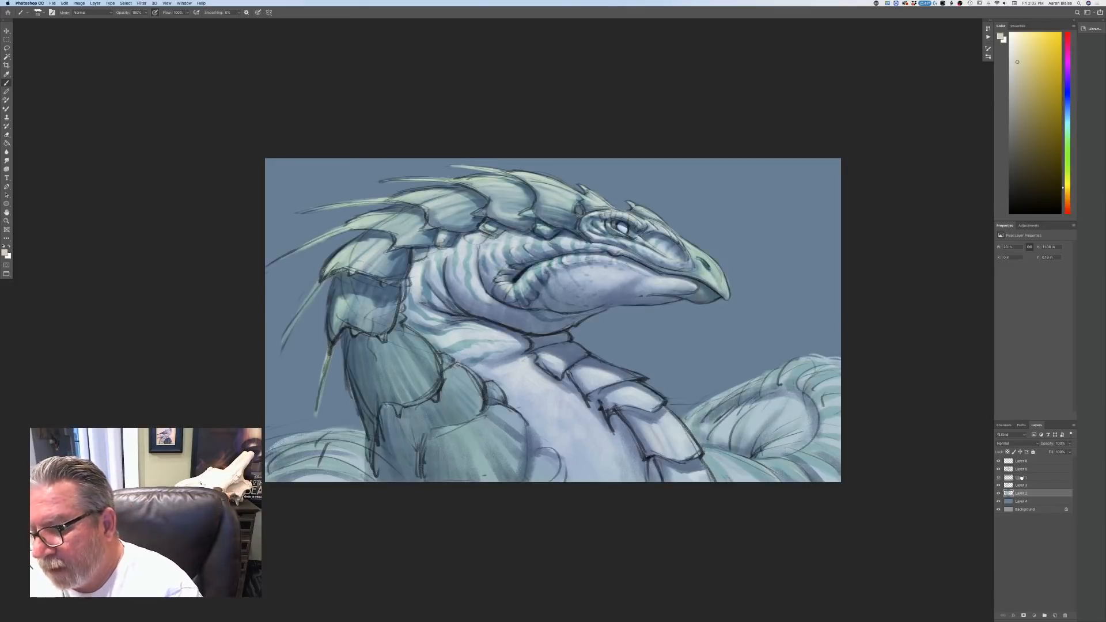
left_click(1022, 478)
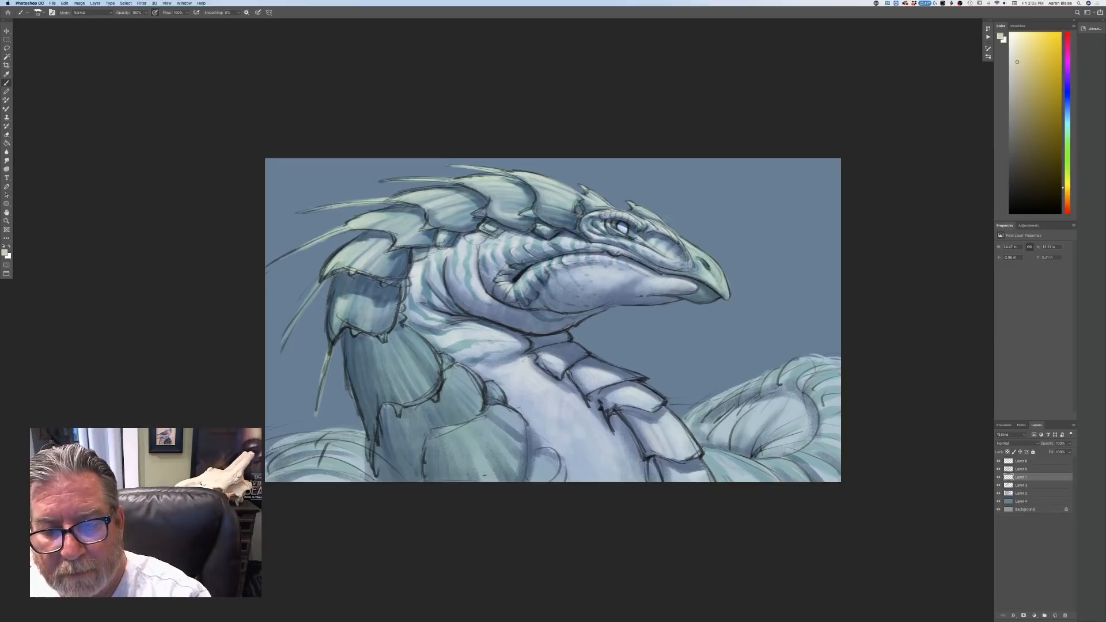
left_click_drag(719, 264, 727, 281)
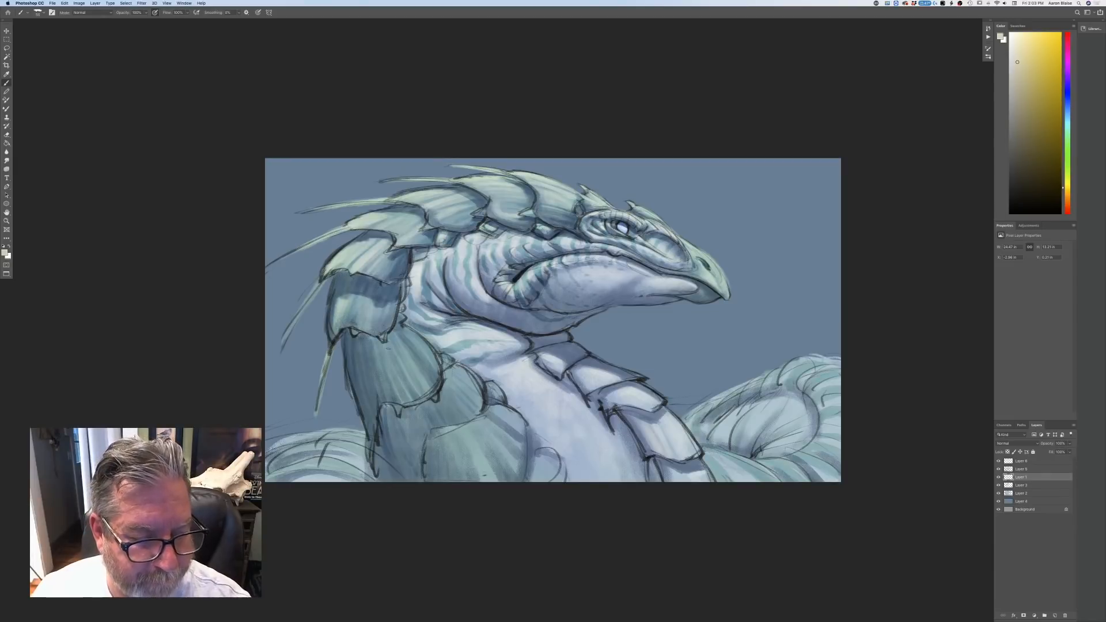
left_click_drag(380, 420, 379, 448)
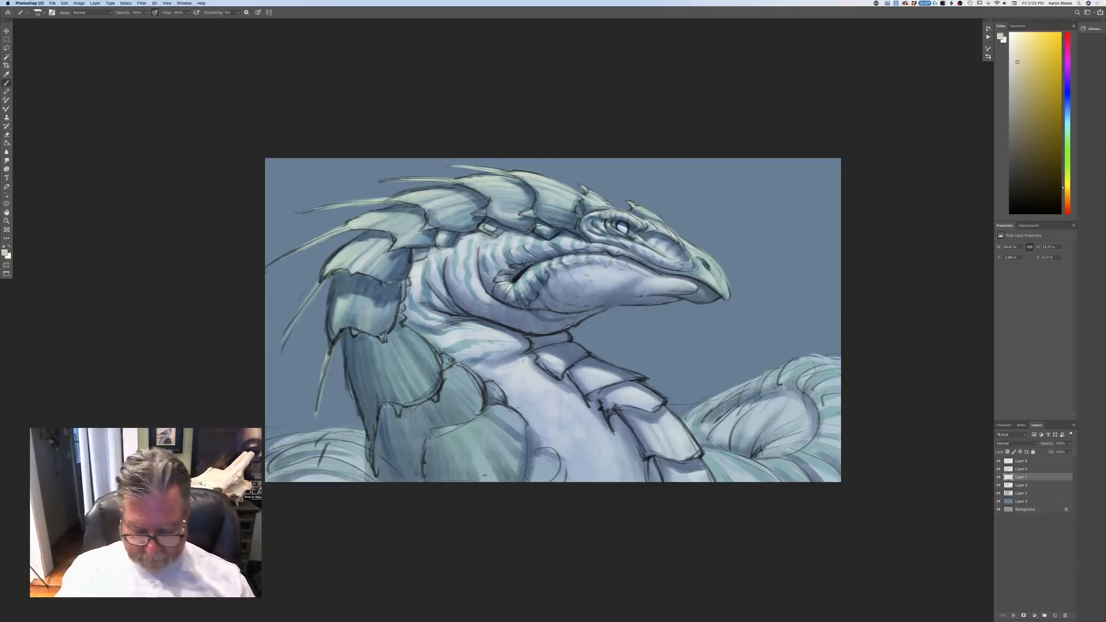
- Add a new layer directly above the flat blue backdrop on Layer 4, beneath the creature's layers
key("ctrl+minus")
key("ctrl+minus")
key("ctrl+plus")
key("ctrl+plus")
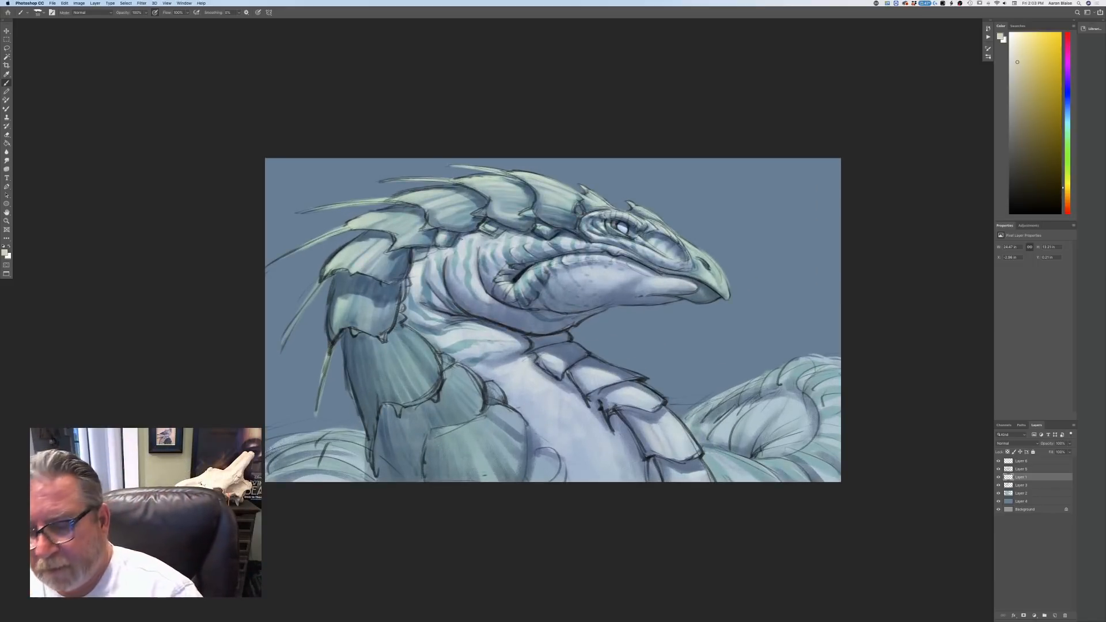
left_click(1024, 494)
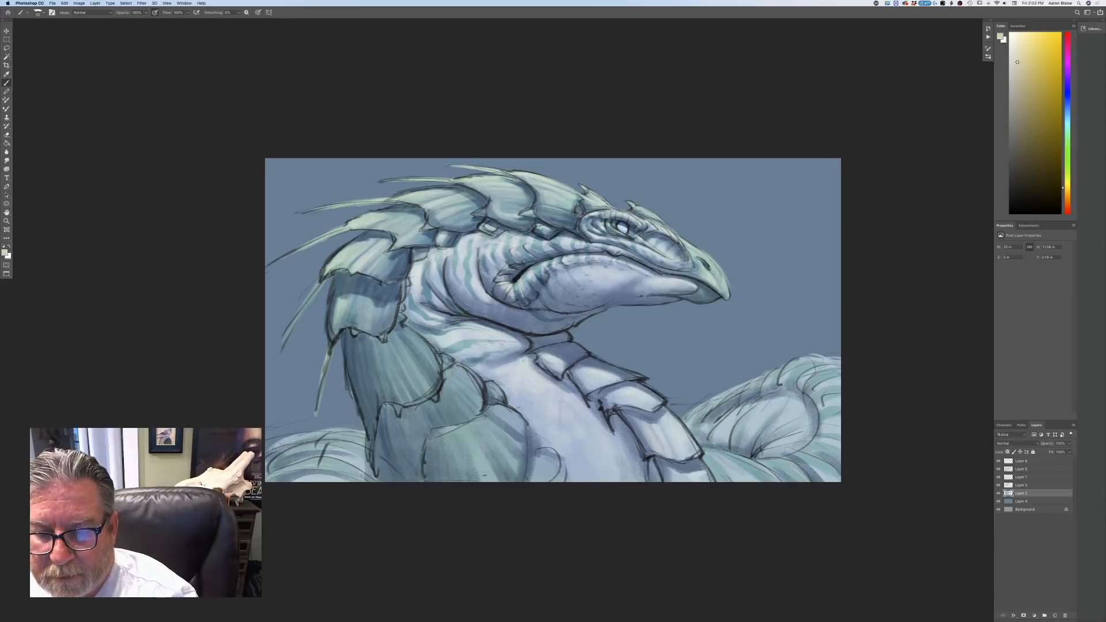
left_click(1018, 461)
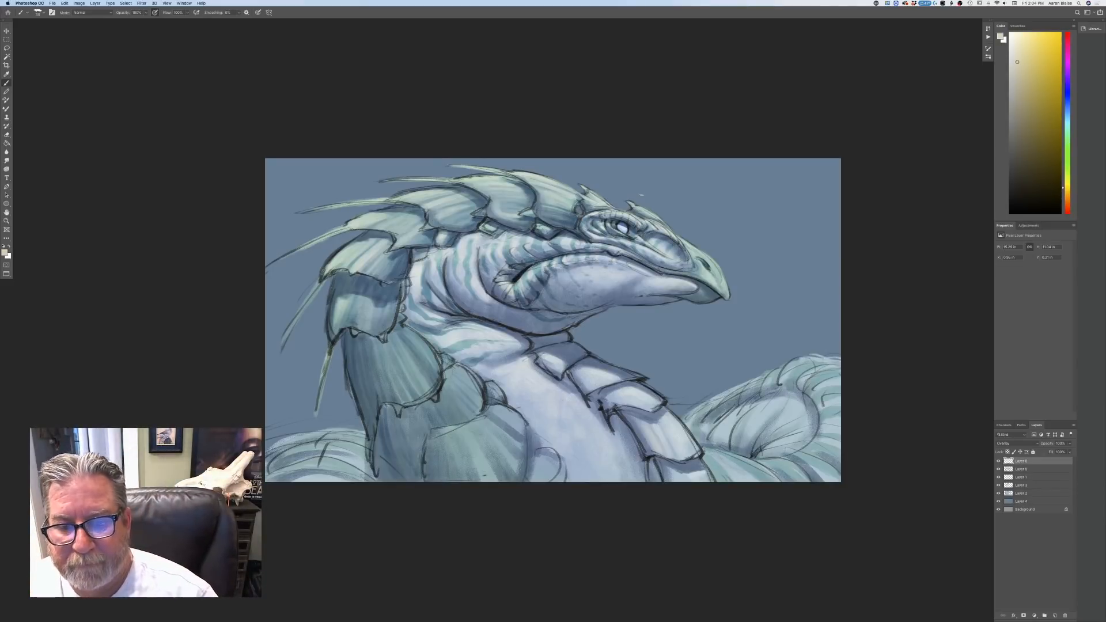
left_click(1023, 502)
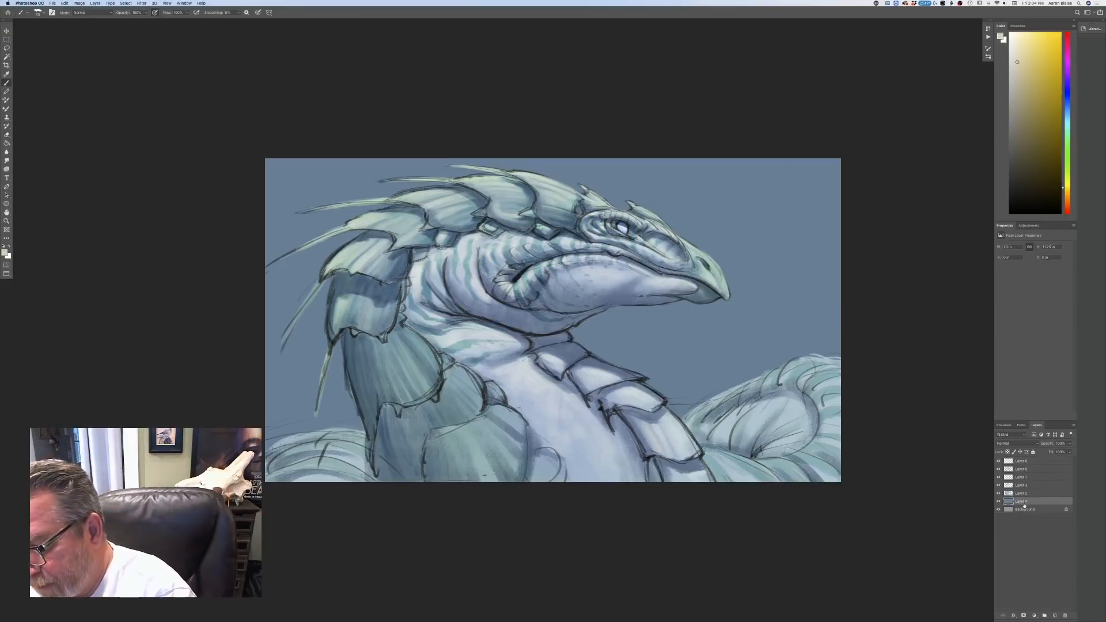
left_click(1054, 615)
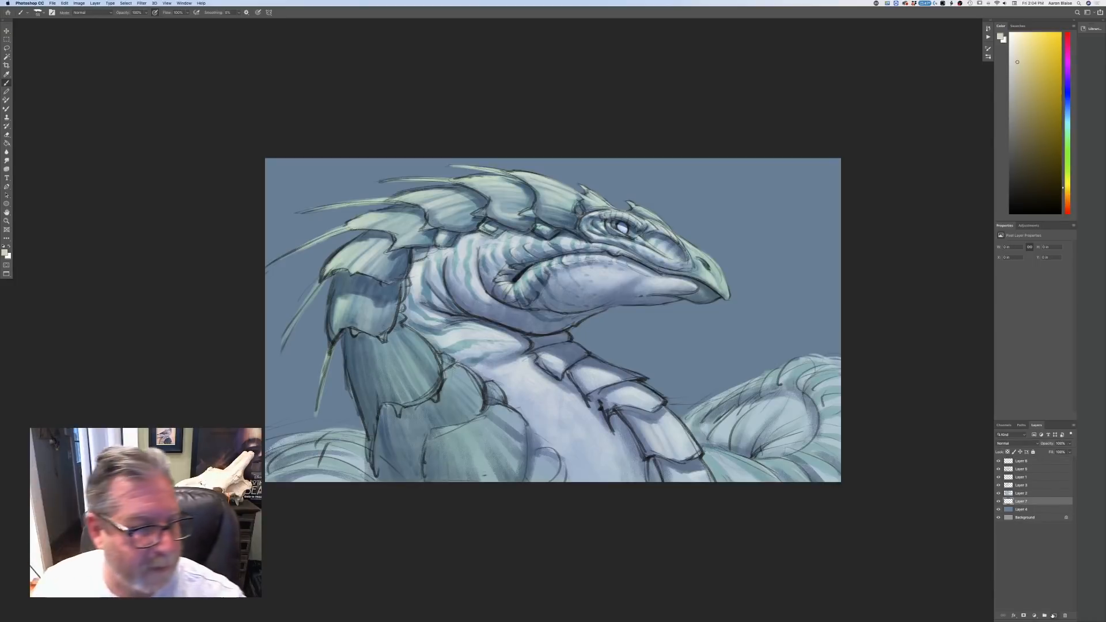
- Set the foreground color to a lighter blue based on the backdrop and choose a broad textured brush preset
left_click(7, 254)
left_click(282, 381)
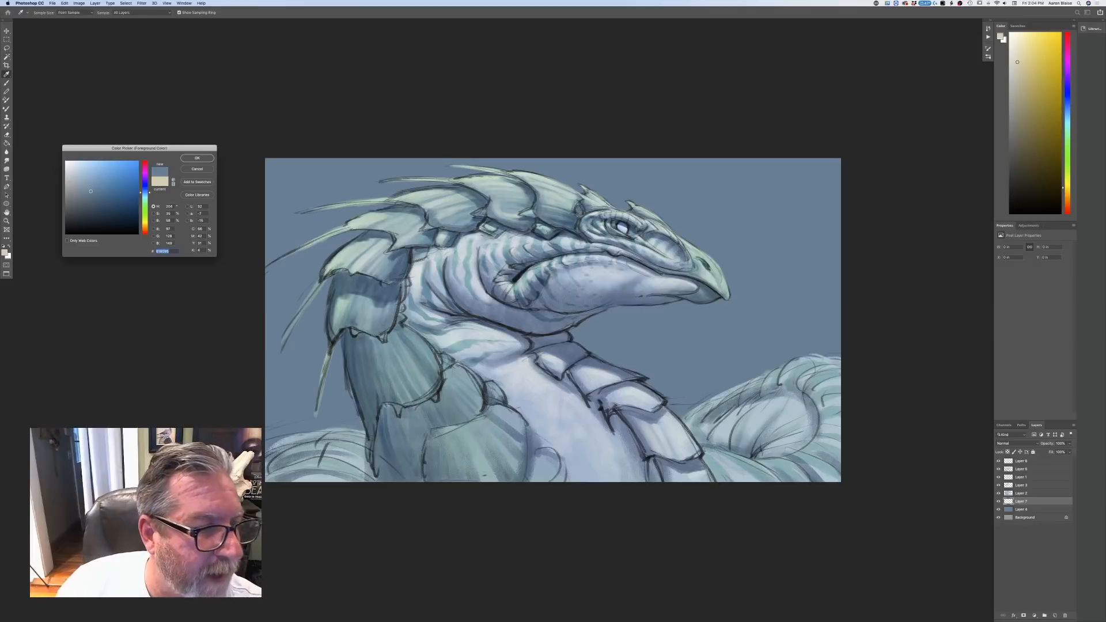
key("Return")
key("b")
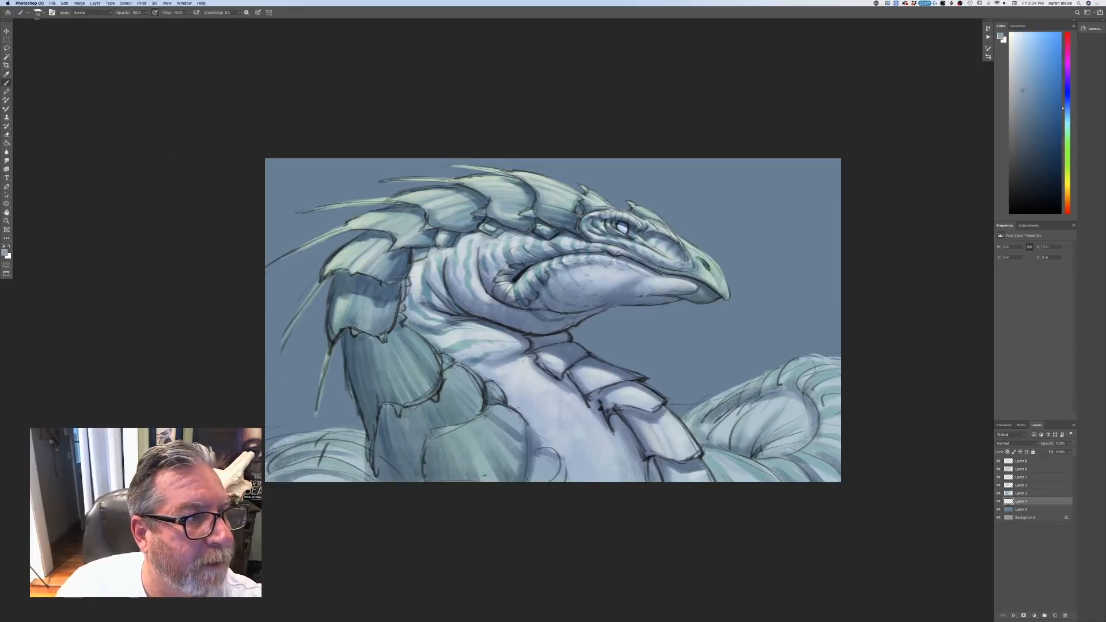
left_click(38, 14)
double_click(107, 140)
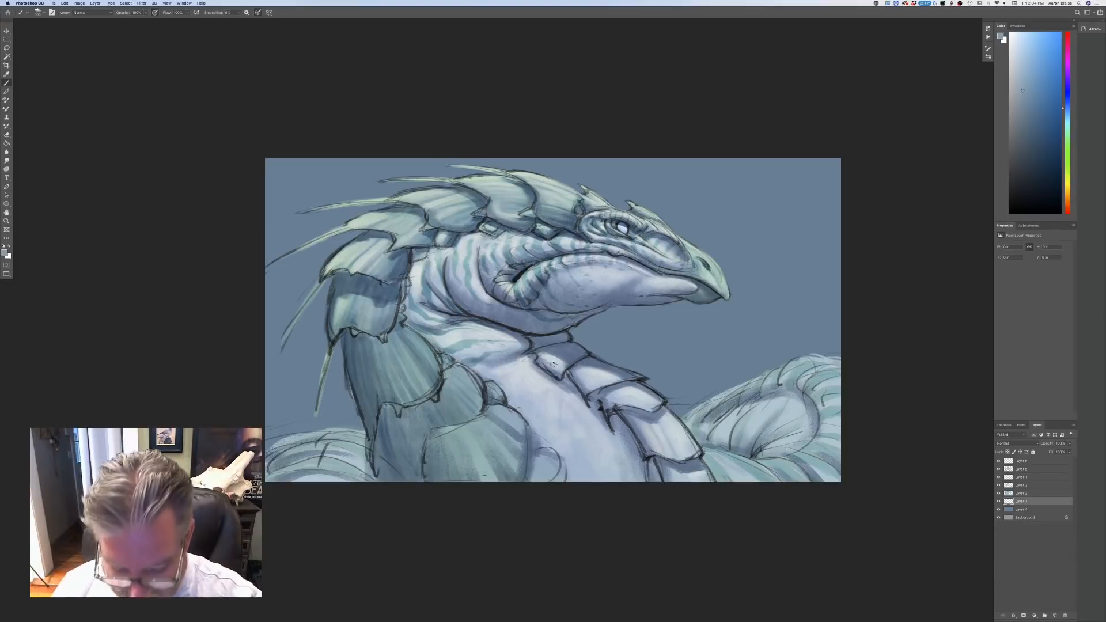
- Brush a faint light patch onto the backdrop between the chest and the coil, and turn off the brush's Shape Dynamics
mouse_move(702, 368)
left_mouse_down()
mouse_move(686, 387)
mouse_move(726, 363)
left_mouse_up()
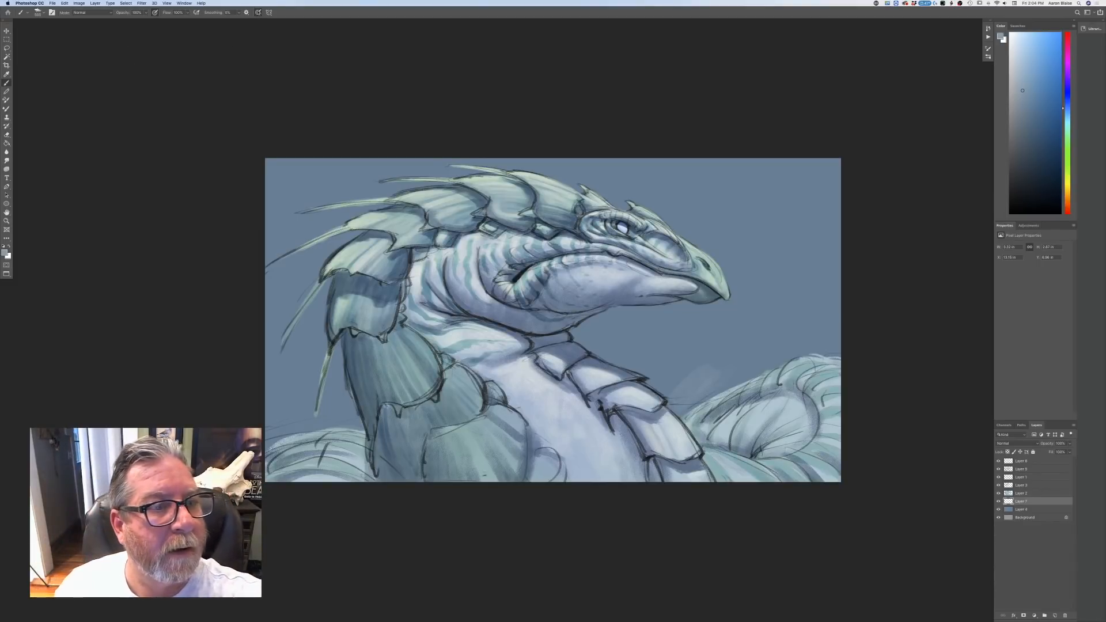
mouse_move(671, 343)
left_mouse_down()
mouse_move(706, 350)
mouse_move(645, 417)
left_mouse_up()
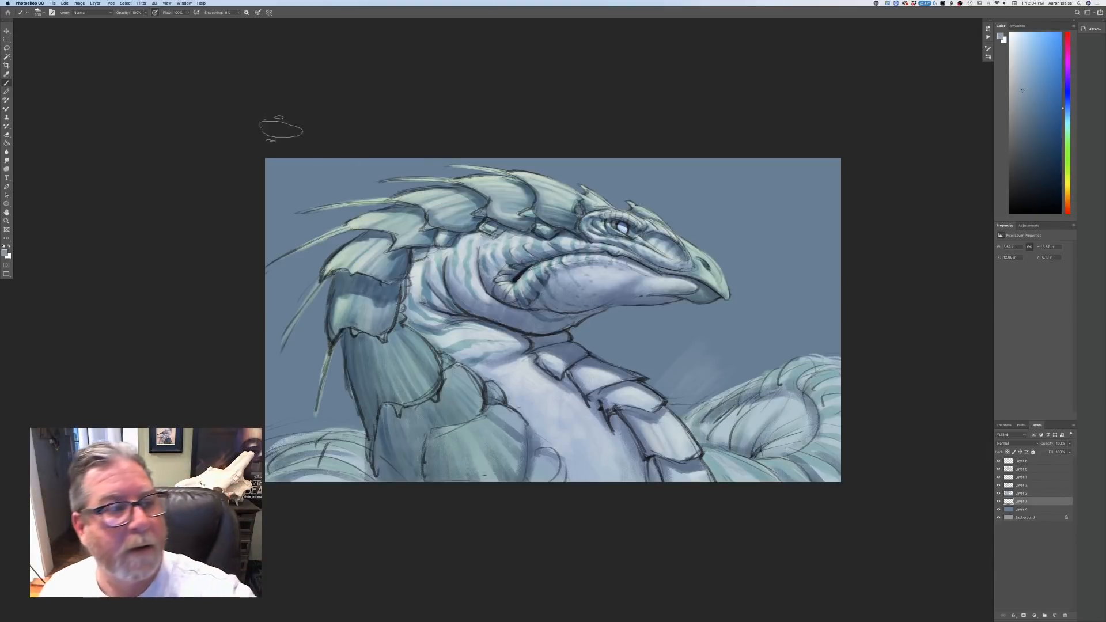
key("F5")
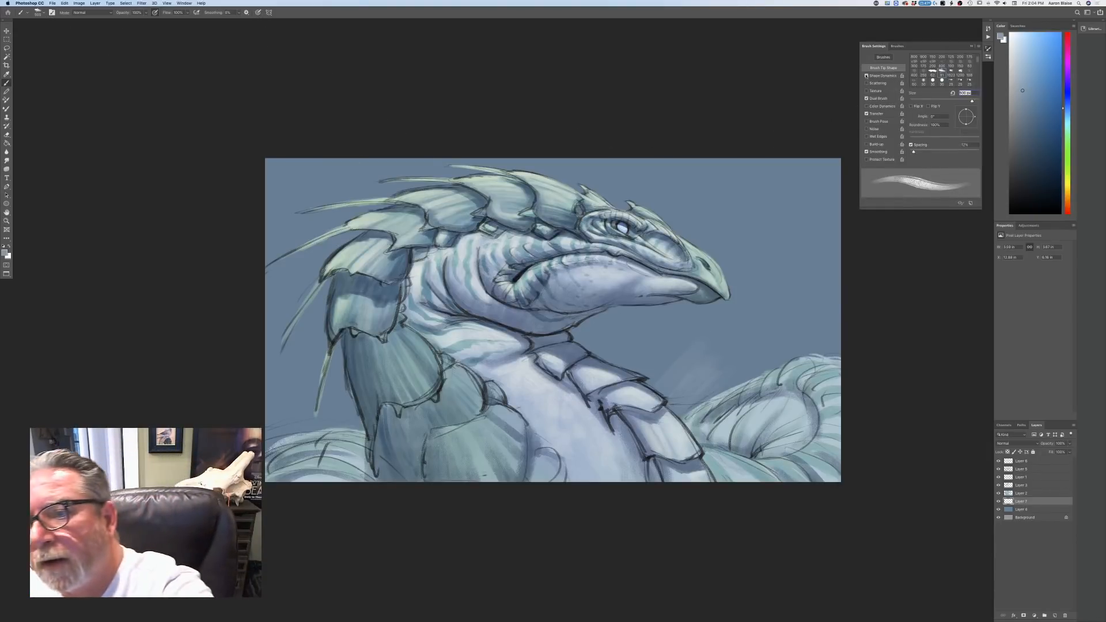
left_click(866, 75)
key("F5")
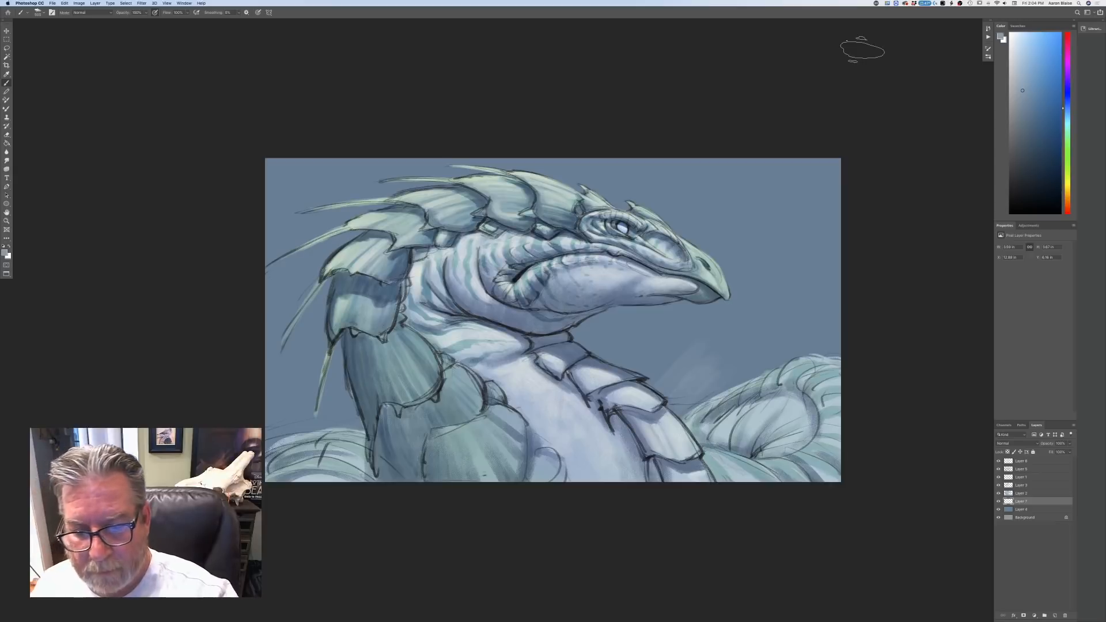
- Paint a soft, lighter blue haze across the backdrop below the jaw, above the coil and up in front of the snout
mouse_move(642, 333)
left_mouse_down()
mouse_move(673, 375)
mouse_move(629, 344)
mouse_move(663, 397)
left_mouse_up()
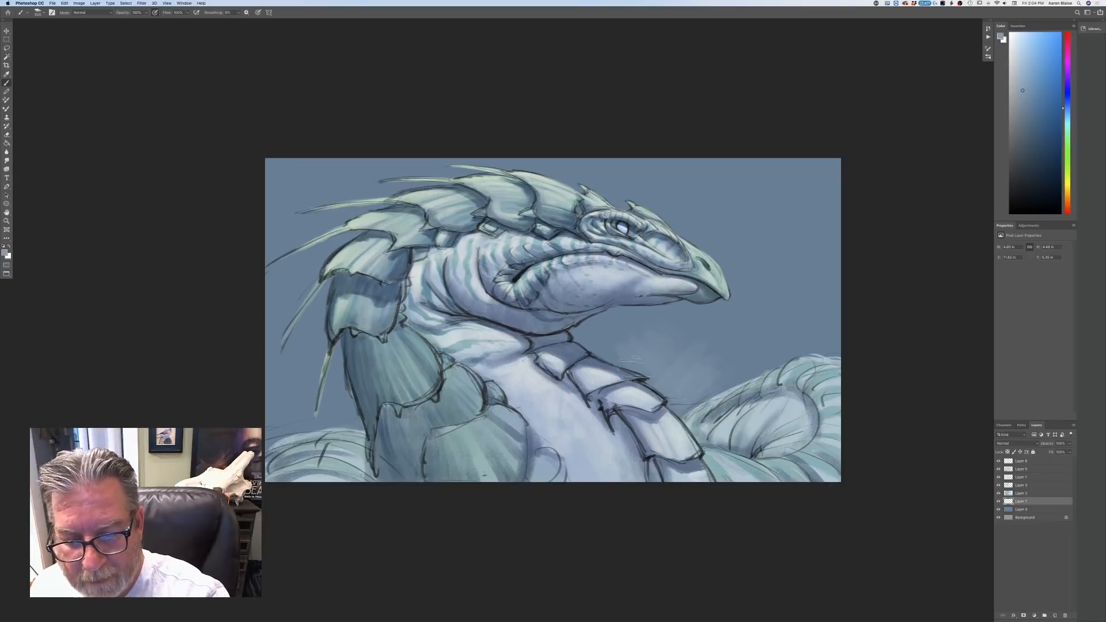
mouse_move(634, 360)
left_mouse_down()
mouse_move(708, 329)
mouse_move(708, 384)
mouse_move(749, 359)
mouse_move(786, 289)
mouse_move(819, 320)
left_mouse_up()
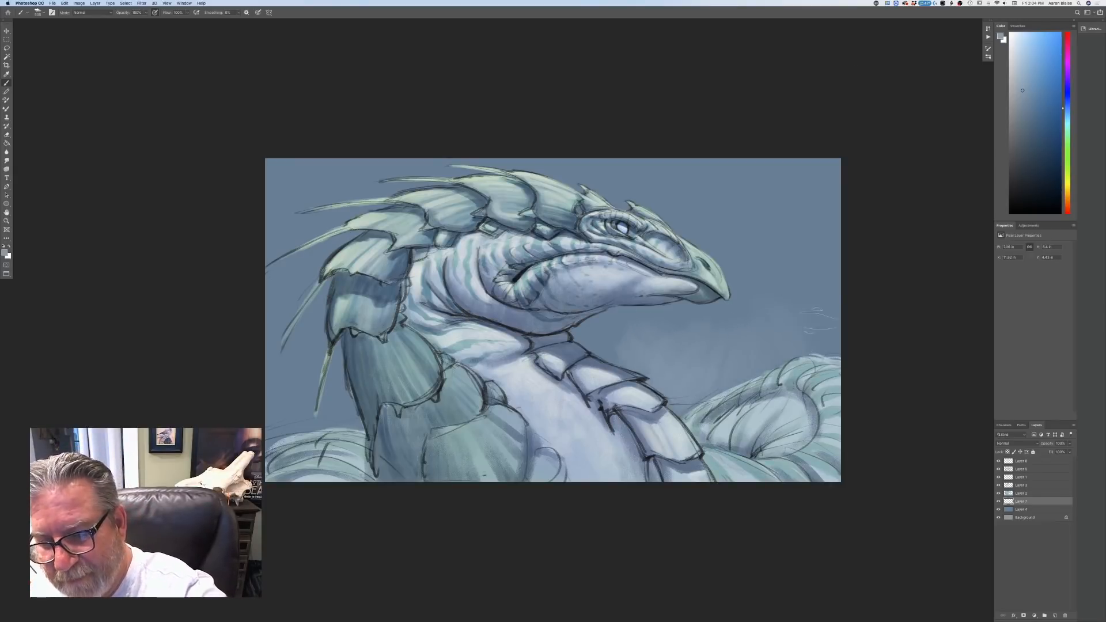
mouse_move(724, 333)
left_mouse_down()
mouse_move(712, 307)
mouse_move(634, 357)
mouse_move(610, 353)
mouse_move(613, 317)
mouse_move(594, 333)
left_mouse_up()
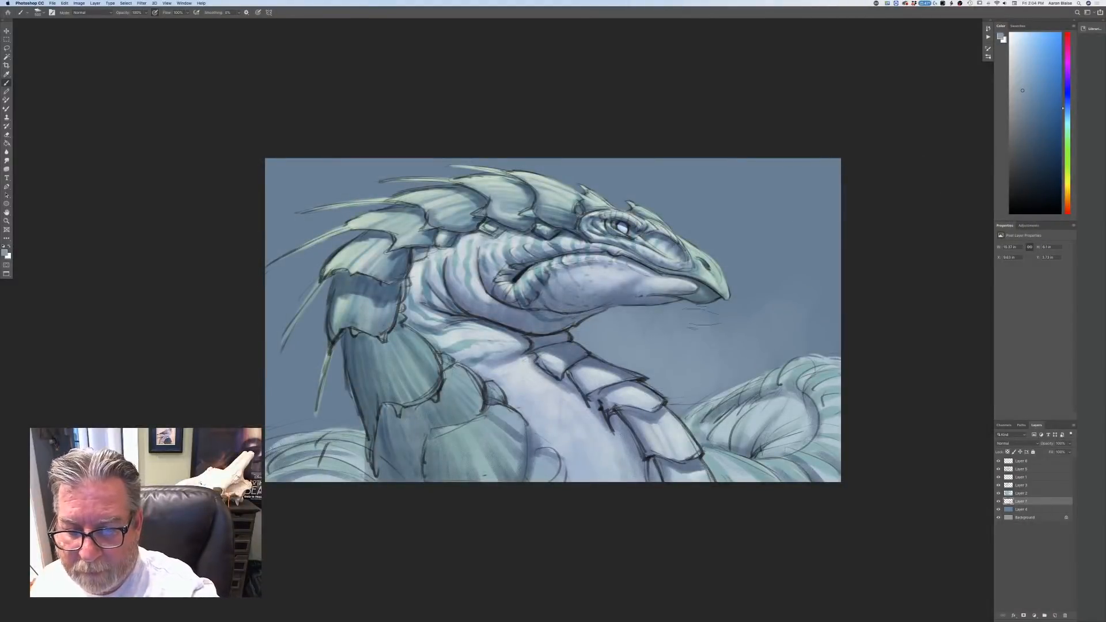
mouse_move(778, 352)
left_mouse_down()
mouse_move(781, 295)
mouse_move(794, 266)
mouse_move(802, 271)
mouse_move(790, 270)
mouse_move(794, 289)
mouse_move(704, 218)
mouse_move(710, 238)
mouse_move(800, 274)
mouse_move(817, 246)
mouse_move(784, 231)
mouse_move(735, 240)
left_mouse_up()
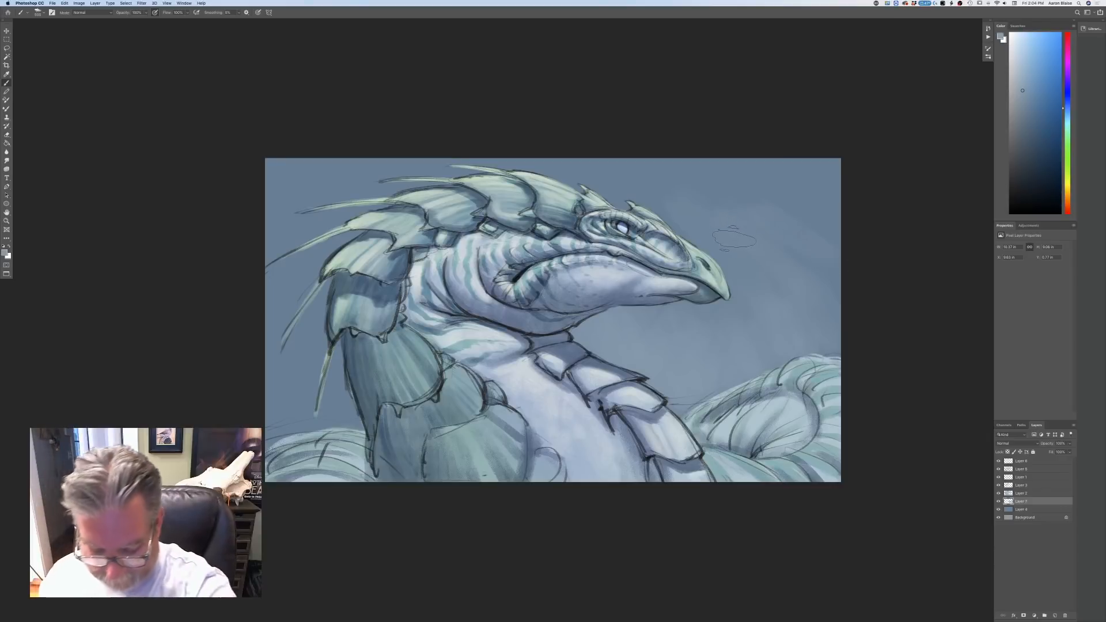
- Sweep broad light strokes with a larger brush across the backdrop above the head, around the crest and behind the neck
key("bracketright")
key("bracketright")
mouse_move(641, 153)
left_mouse_down()
mouse_move(674, 217)
mouse_move(725, 251)
left_mouse_up()
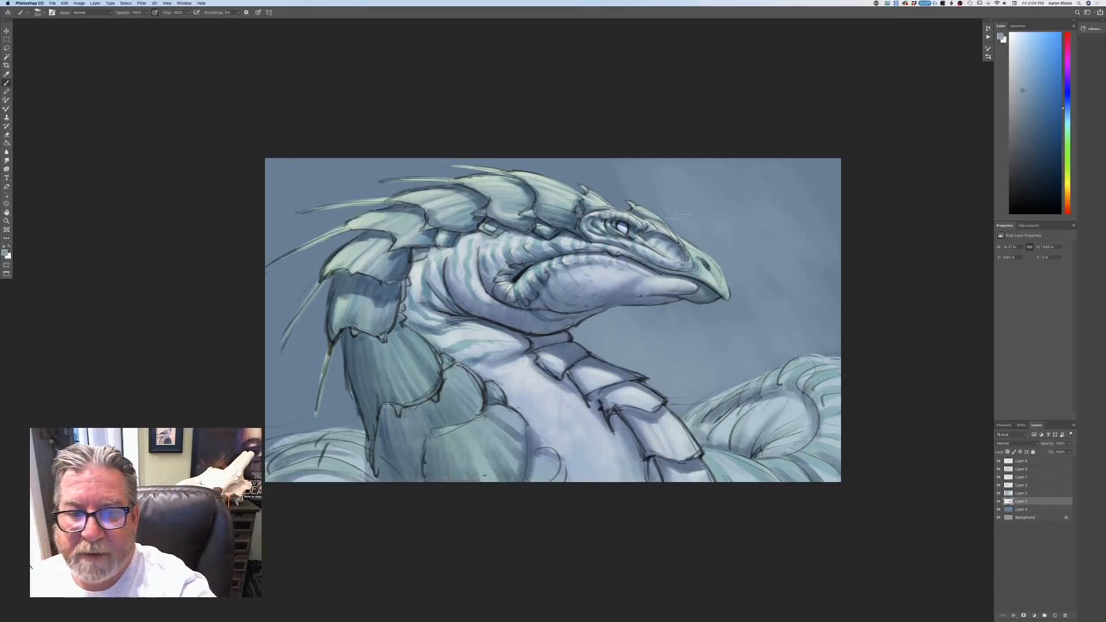
mouse_move(588, 143)
left_mouse_down()
mouse_move(541, 230)
mouse_move(568, 330)
left_mouse_up()
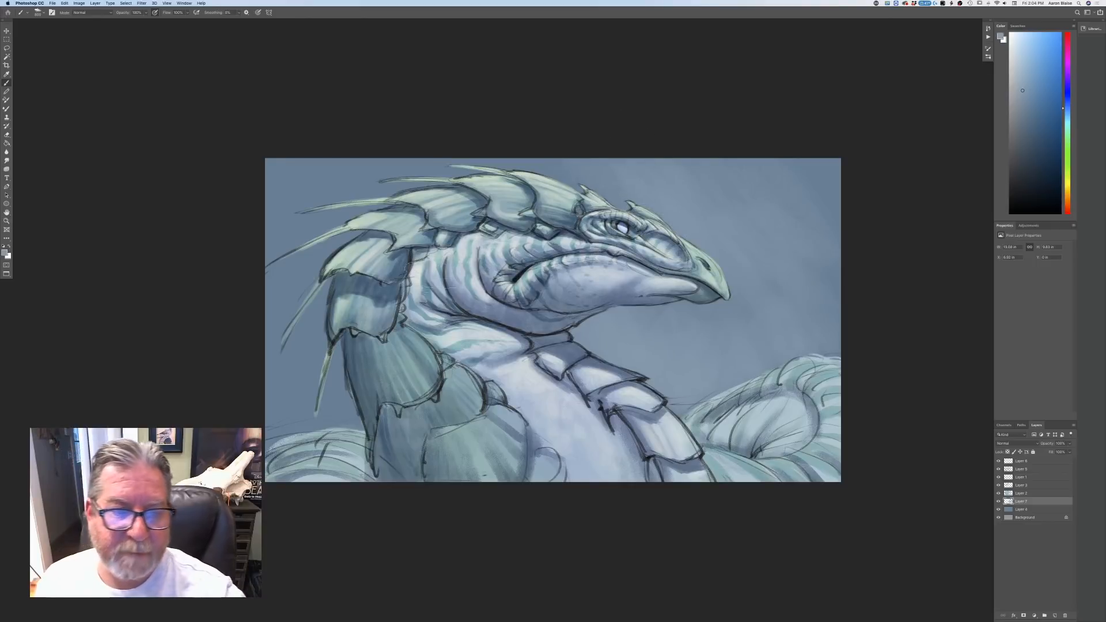
mouse_move(318, 144)
left_mouse_down()
mouse_move(369, 167)
mouse_move(410, 152)
mouse_move(499, 225)
left_mouse_up()
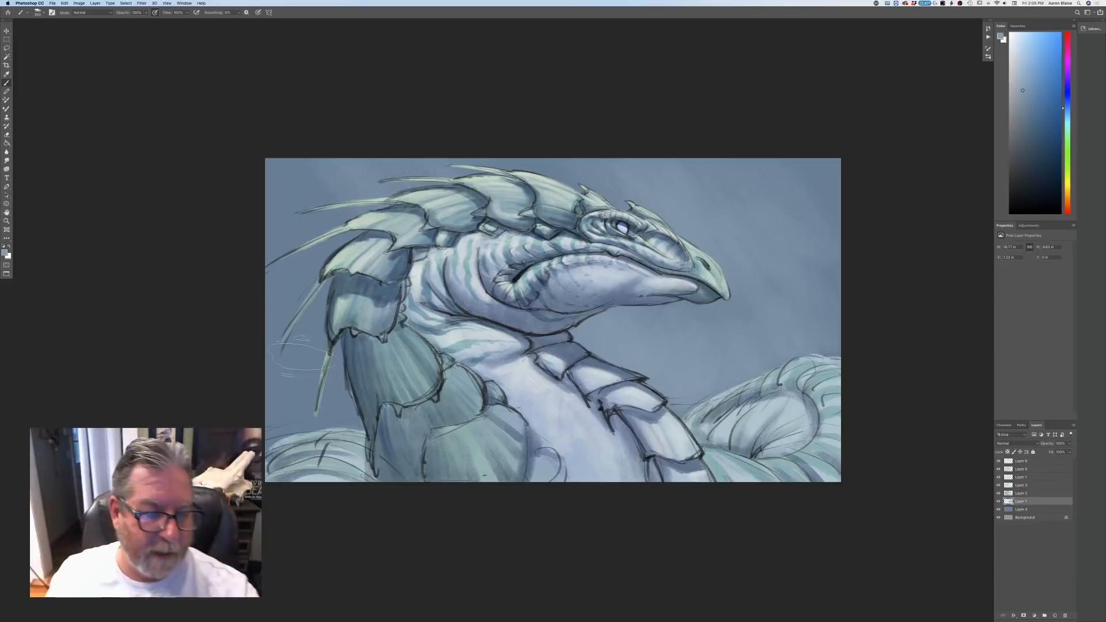
mouse_move(381, 420)
left_mouse_down()
mouse_move(251, 385)
mouse_move(258, 396)
mouse_move(352, 375)
mouse_move(286, 324)
mouse_move(259, 198)
mouse_move(308, 205)
left_mouse_up()
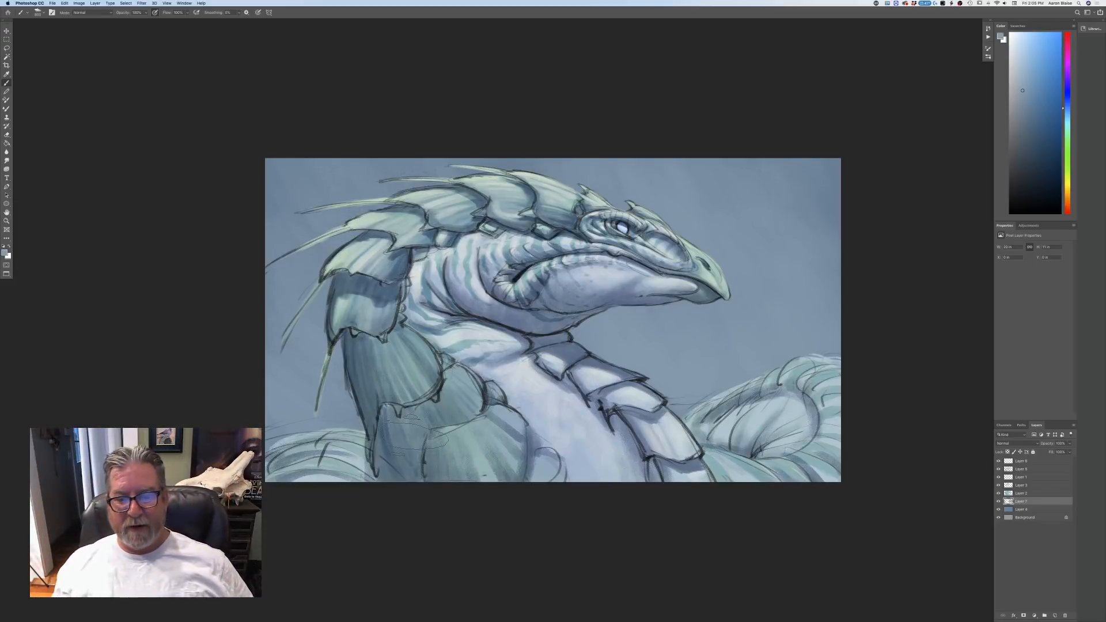
- Set the foreground color to a more saturated blue and brush it over the backdrop around the head and behind the neck
left_click(5, 253)
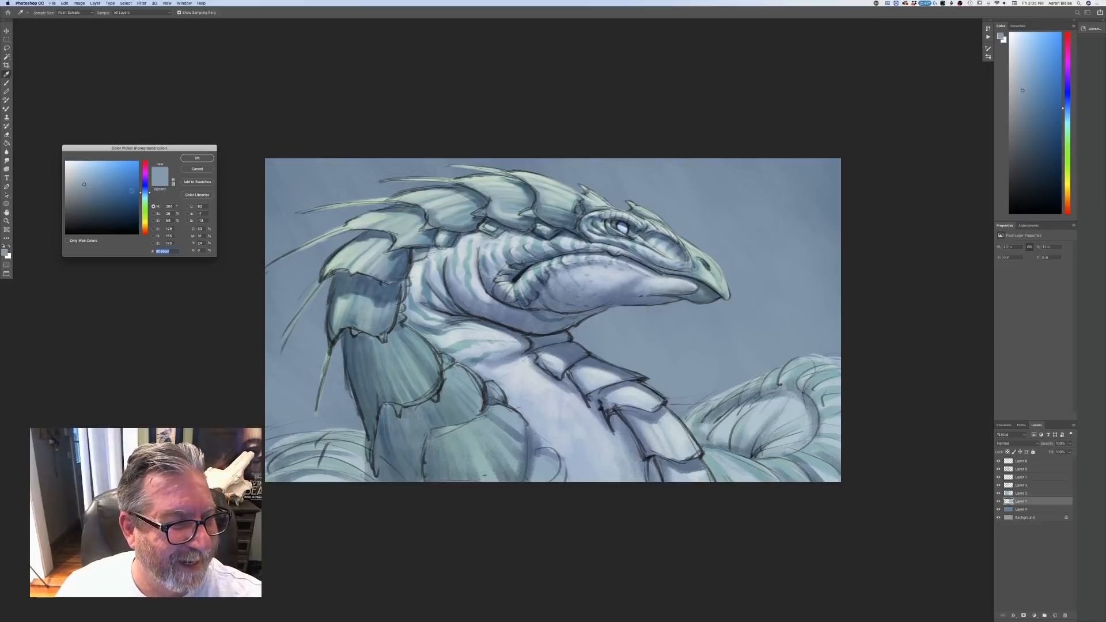
left_click_drag(144, 194, 99, 184)
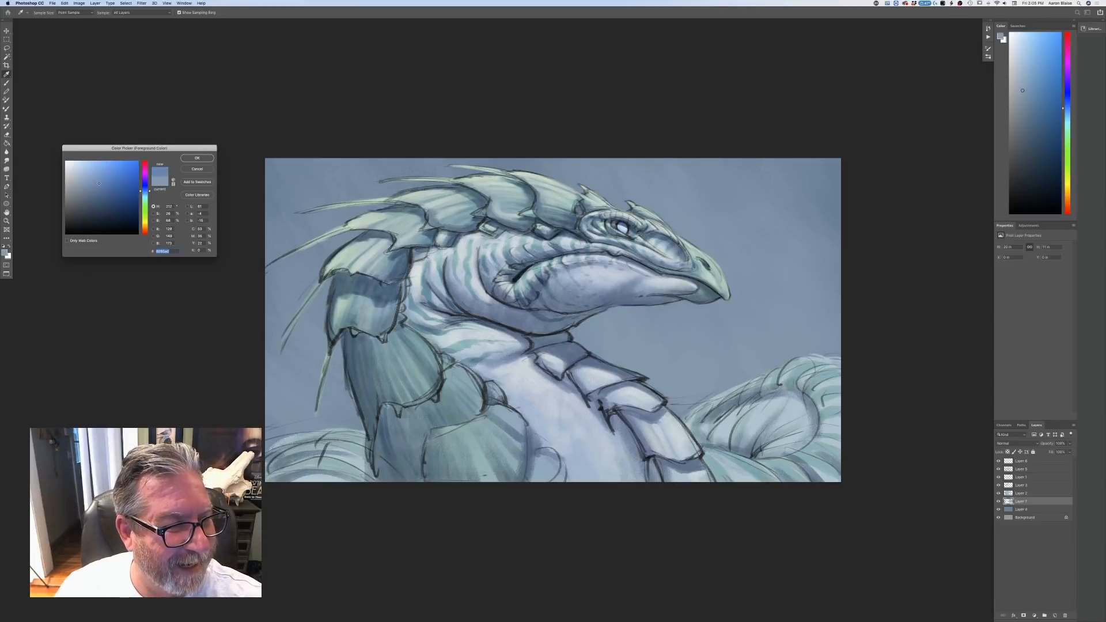
left_click(196, 159)
key("b")
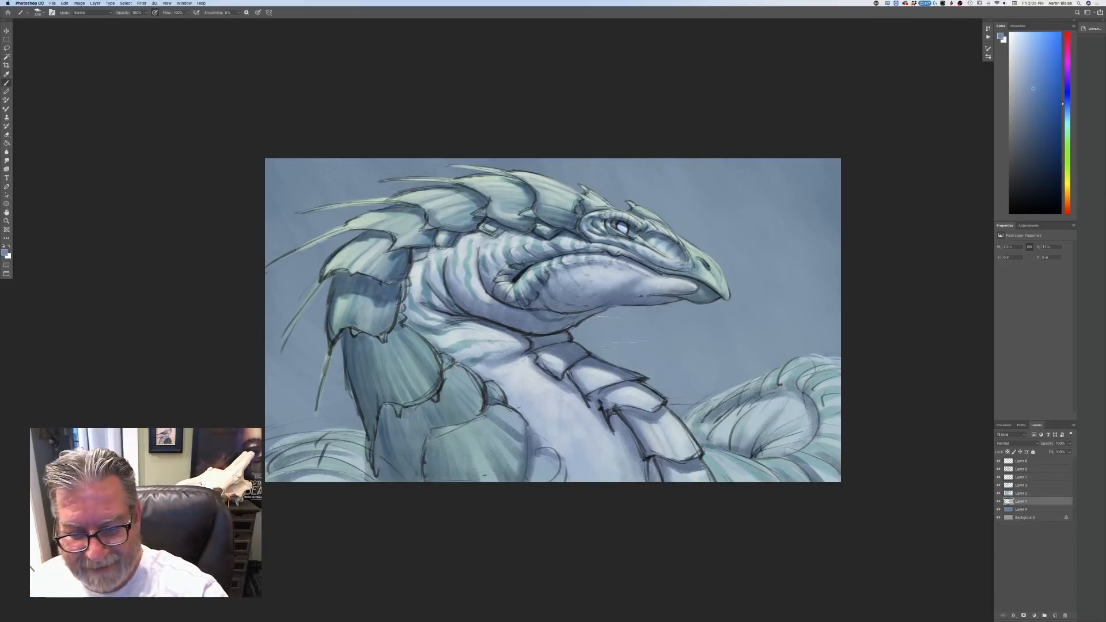
mouse_move(623, 372)
left_mouse_down()
mouse_move(645, 329)
mouse_move(680, 340)
mouse_move(696, 226)
left_mouse_up()
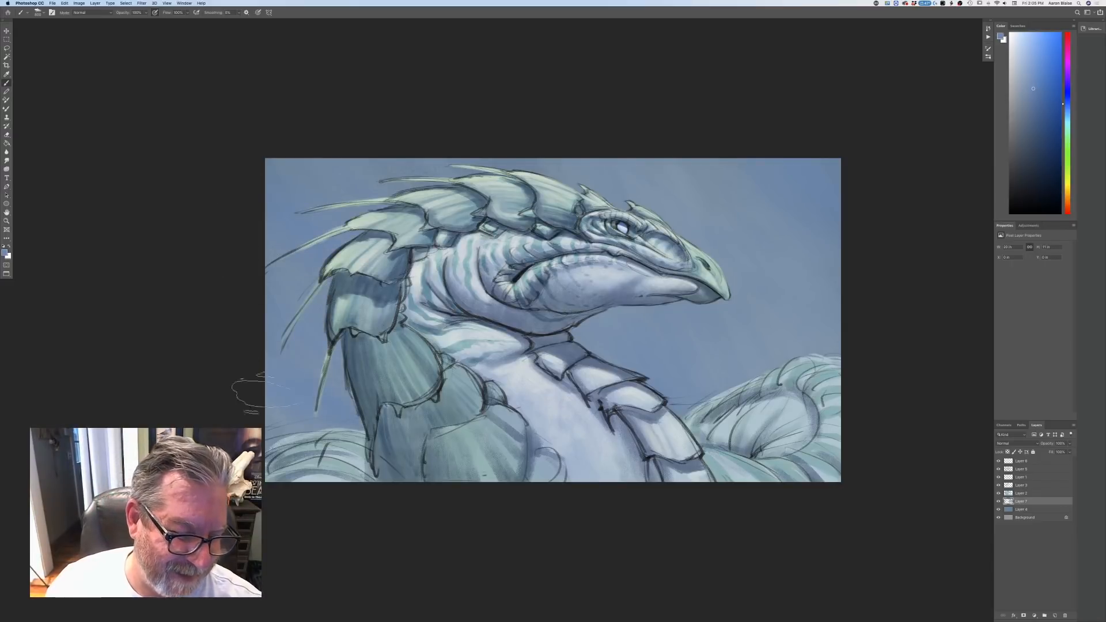
left_click_drag(295, 442, 299, 472)
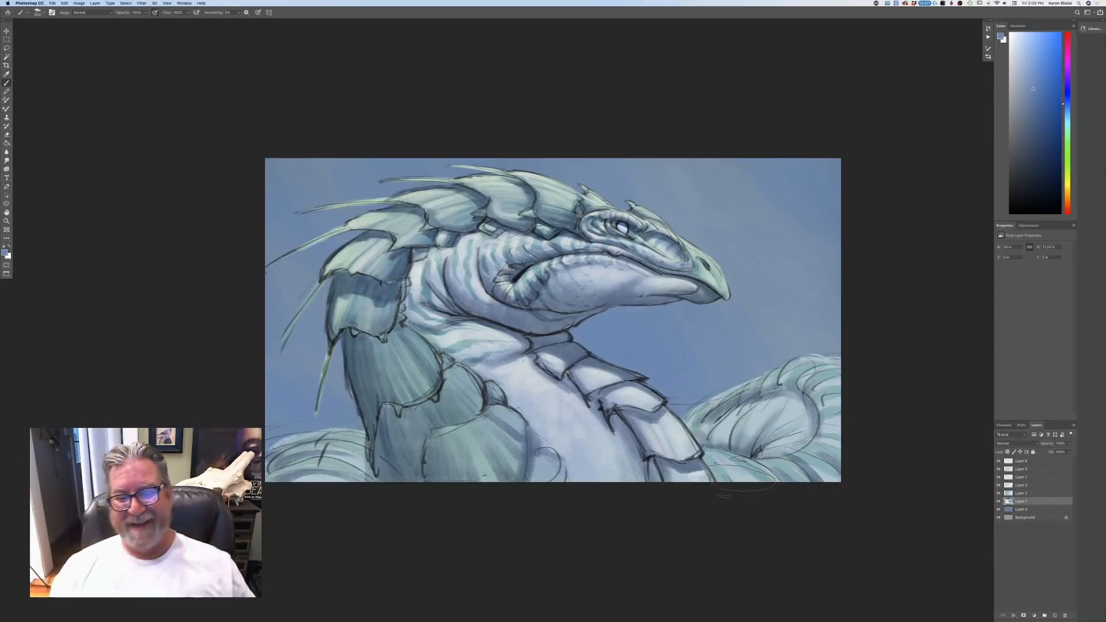
- Set the foreground color to a deeper, darker blue and paint it into the backdrop below the jaw and around the creature
left_click(4, 253)
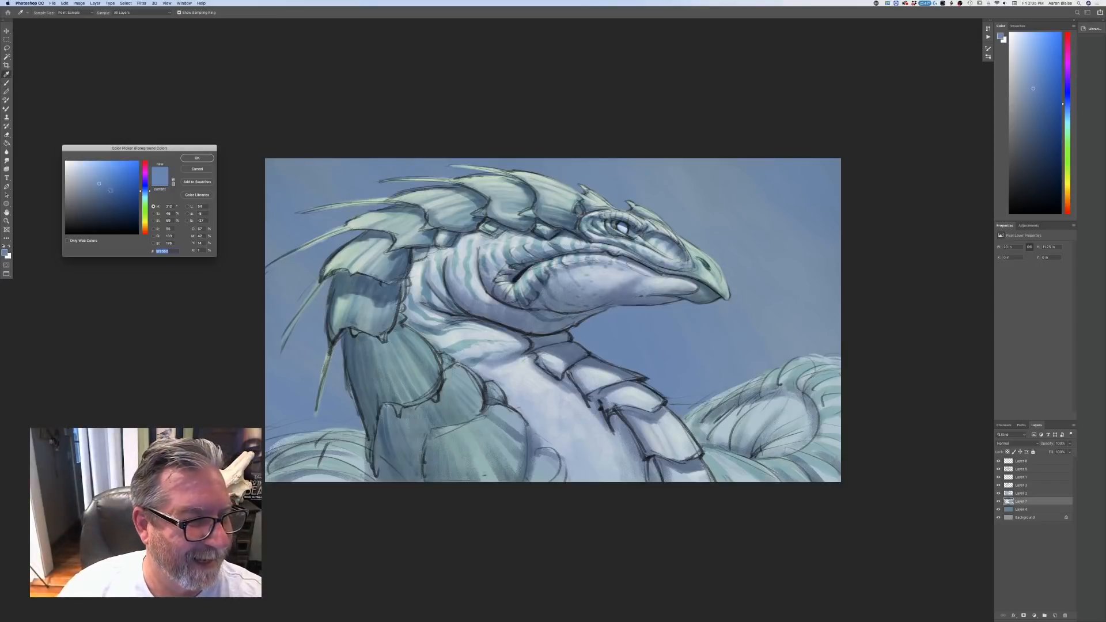
left_click(112, 188)
left_click(197, 158)
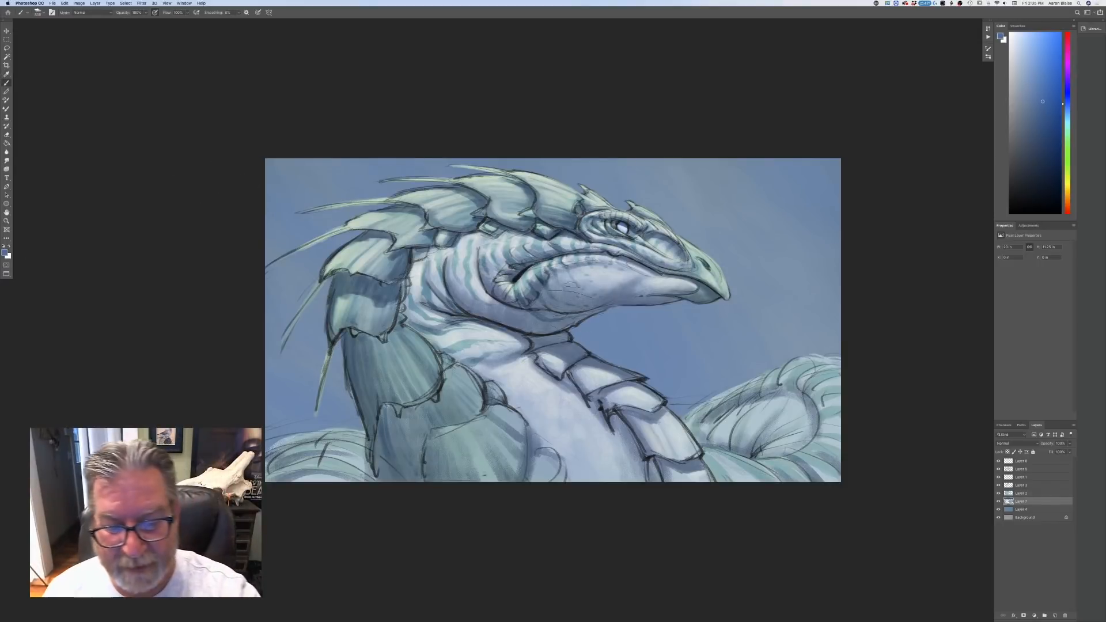
left_click_drag(589, 326, 620, 383)
left_click_drag(591, 268, 669, 423)
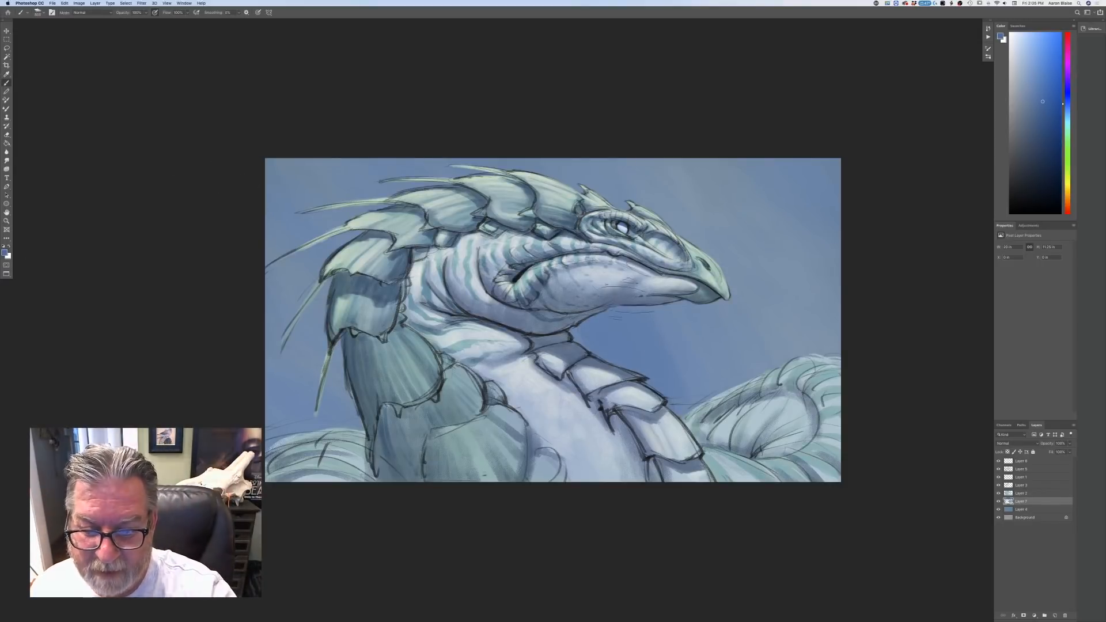
left_click_drag(631, 288, 717, 409)
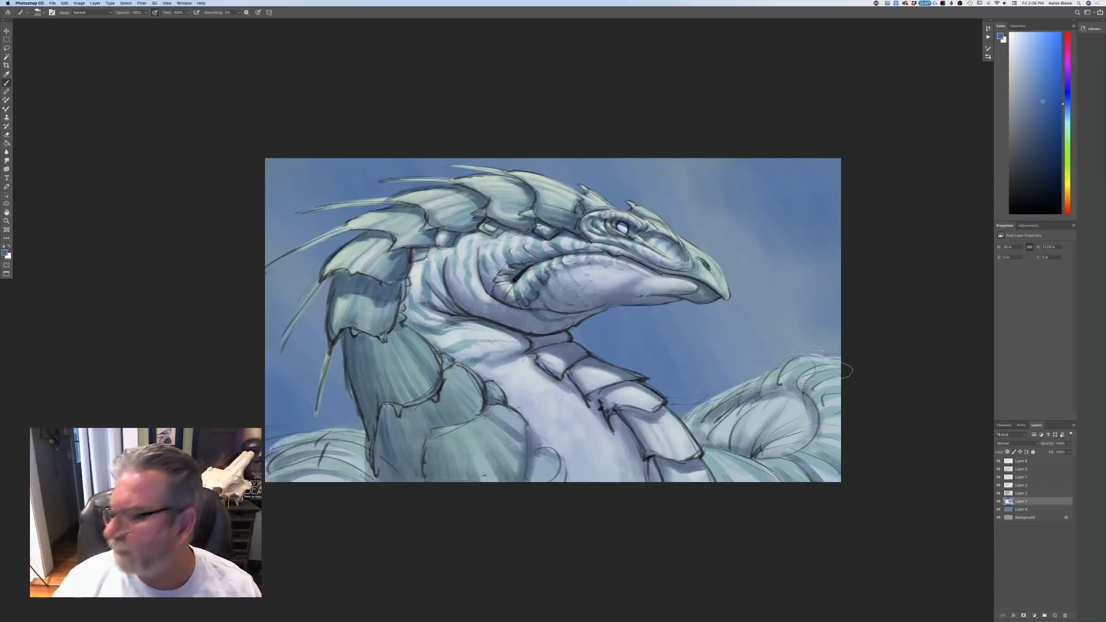
- Sample the light backdrop, shift the foreground color to a grayer blue and soften the saturated areas of the backdrop with it
left_click(4, 253)
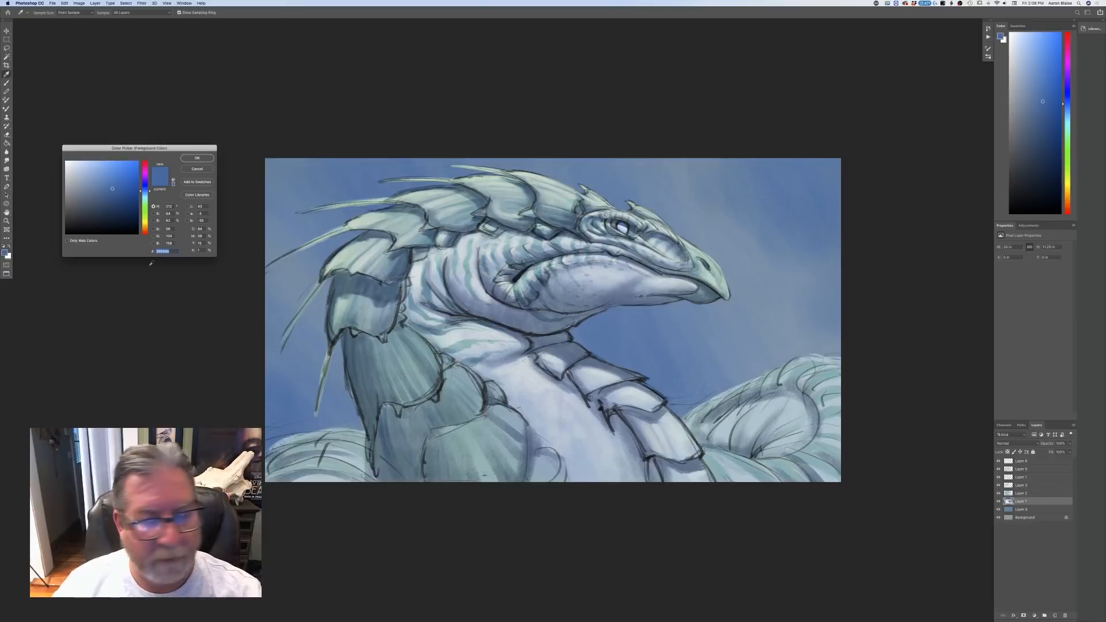
left_click(777, 329)
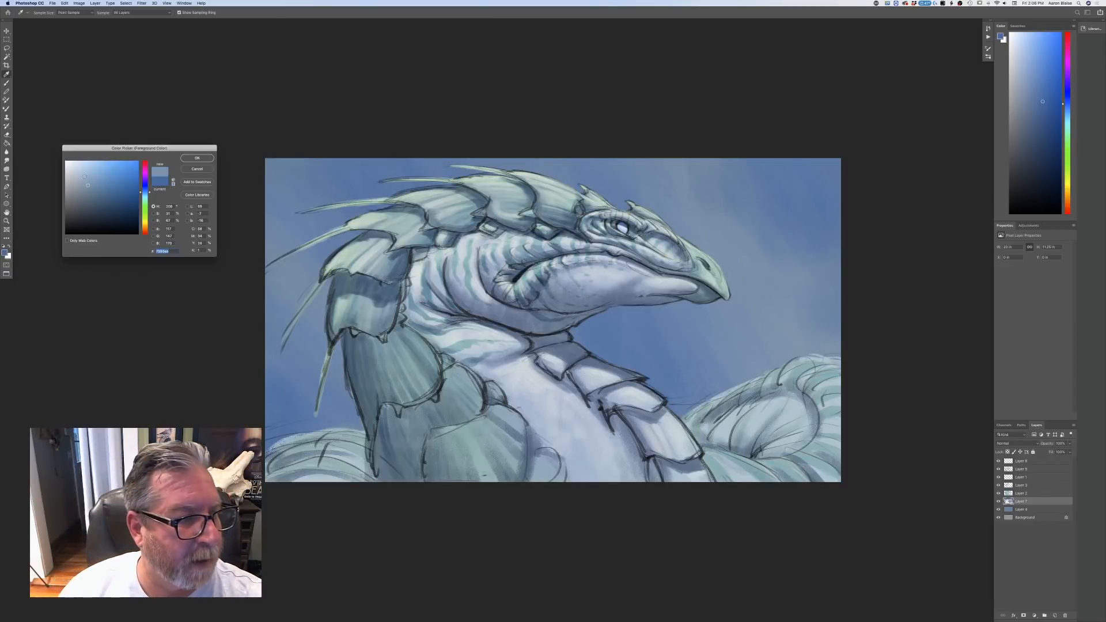
left_click(79, 182)
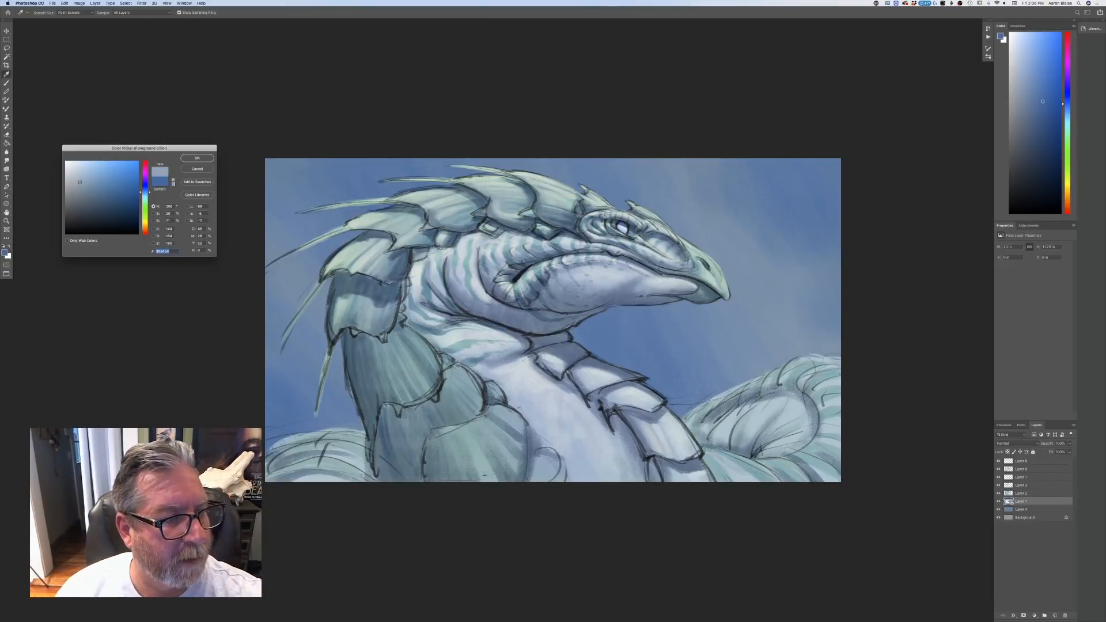
left_click_drag(79, 182, 78, 189)
left_click(194, 159)
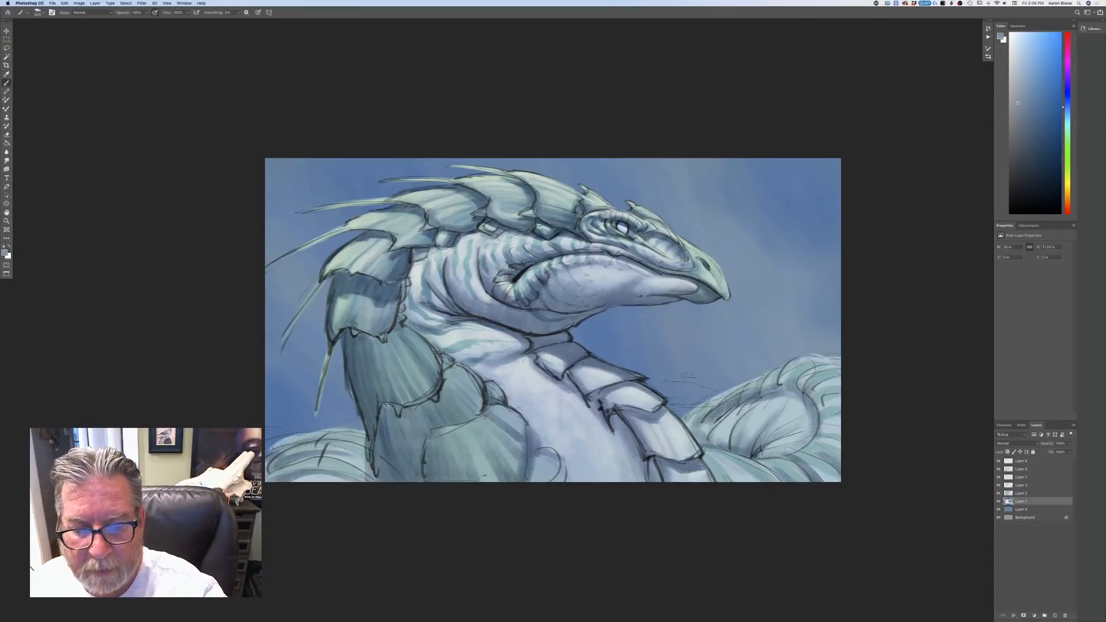
mouse_move(605, 309)
left_mouse_down()
mouse_move(657, 411)
mouse_move(609, 378)
mouse_move(588, 298)
mouse_move(718, 424)
left_mouse_up()
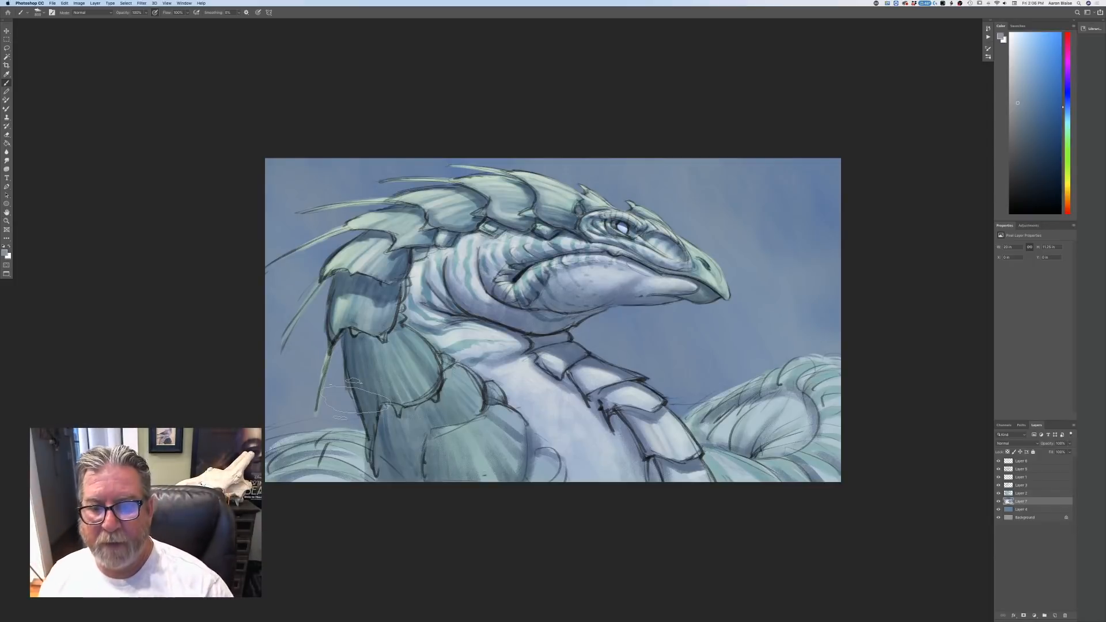
- Set the foreground color to a pale blue and brush misty light patches above the head, behind the neck and over the coil
left_click(4, 253)
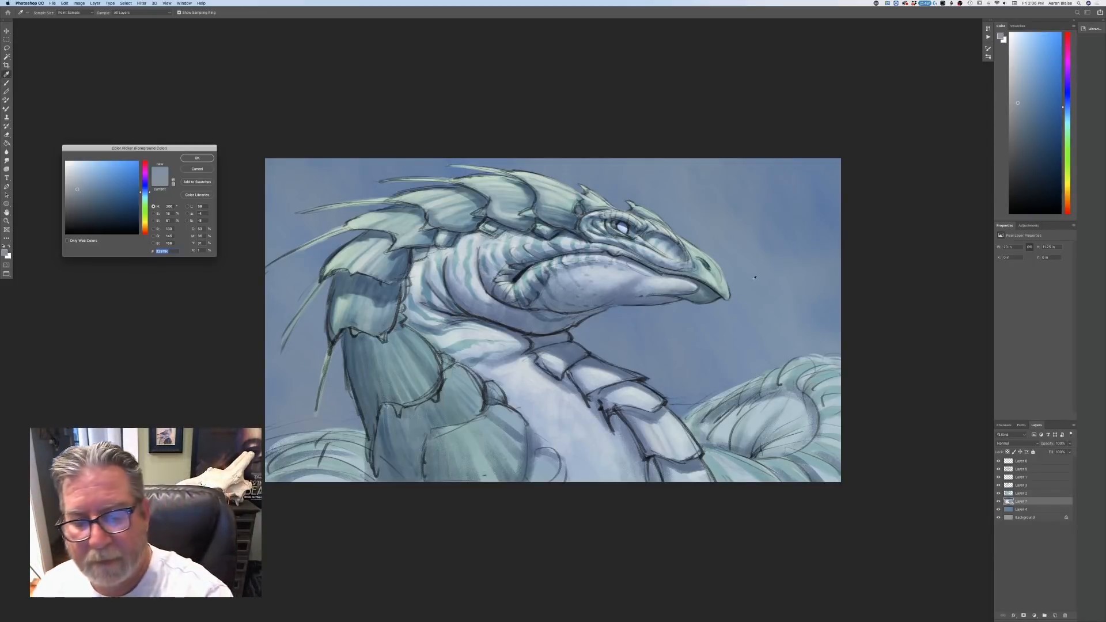
left_click(82, 175)
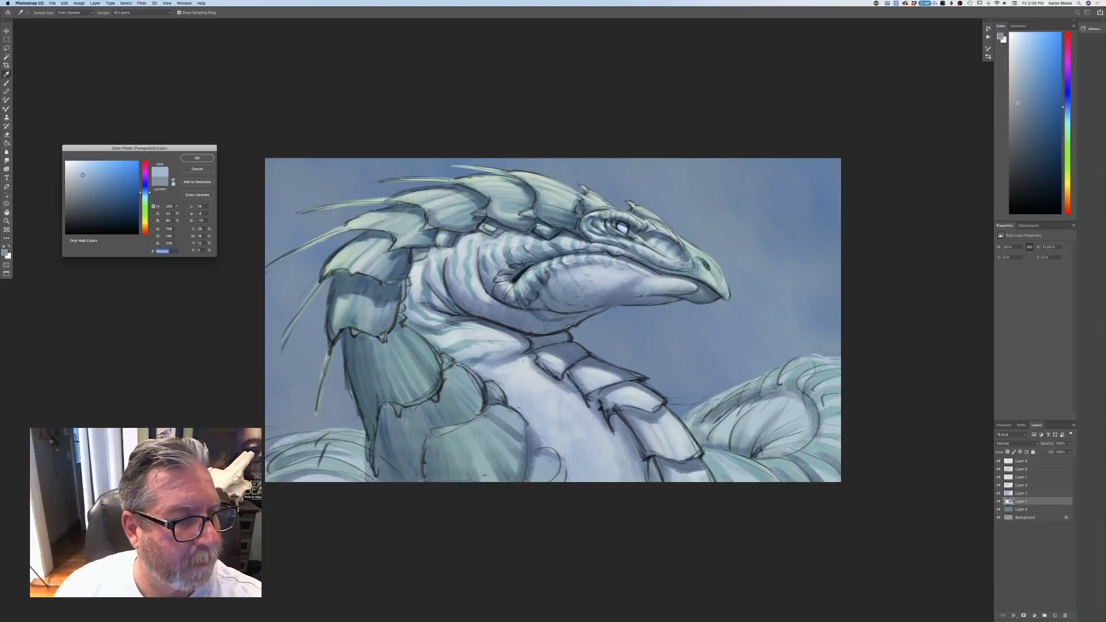
left_click(186, 159)
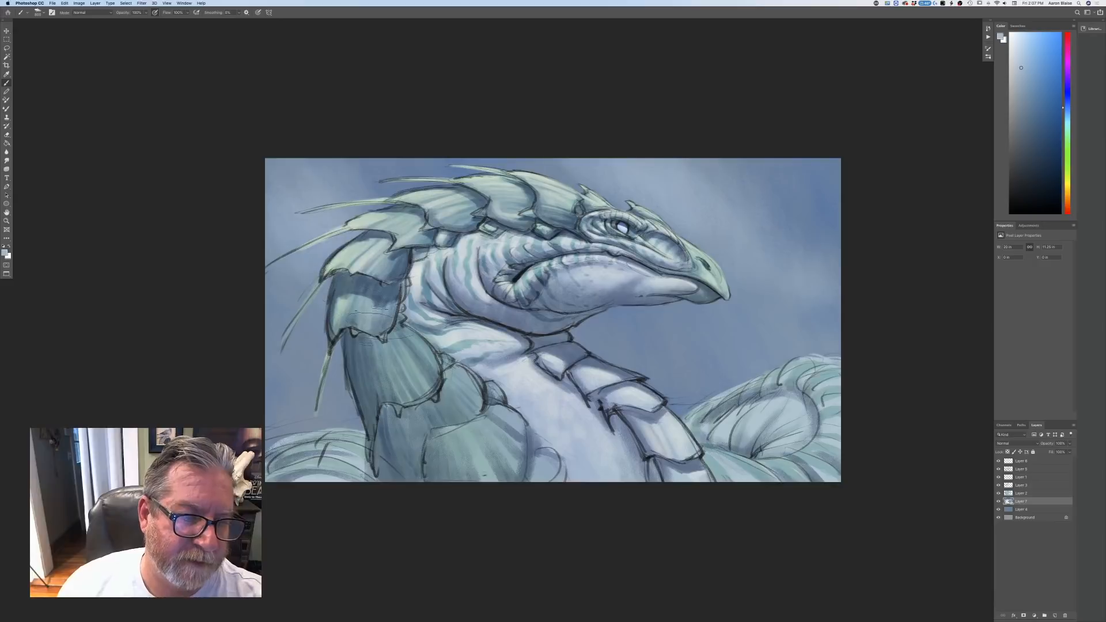
mouse_move(311, 383)
left_mouse_down()
mouse_move(270, 392)
mouse_move(275, 416)
mouse_move(308, 400)
mouse_move(295, 369)
left_mouse_up()
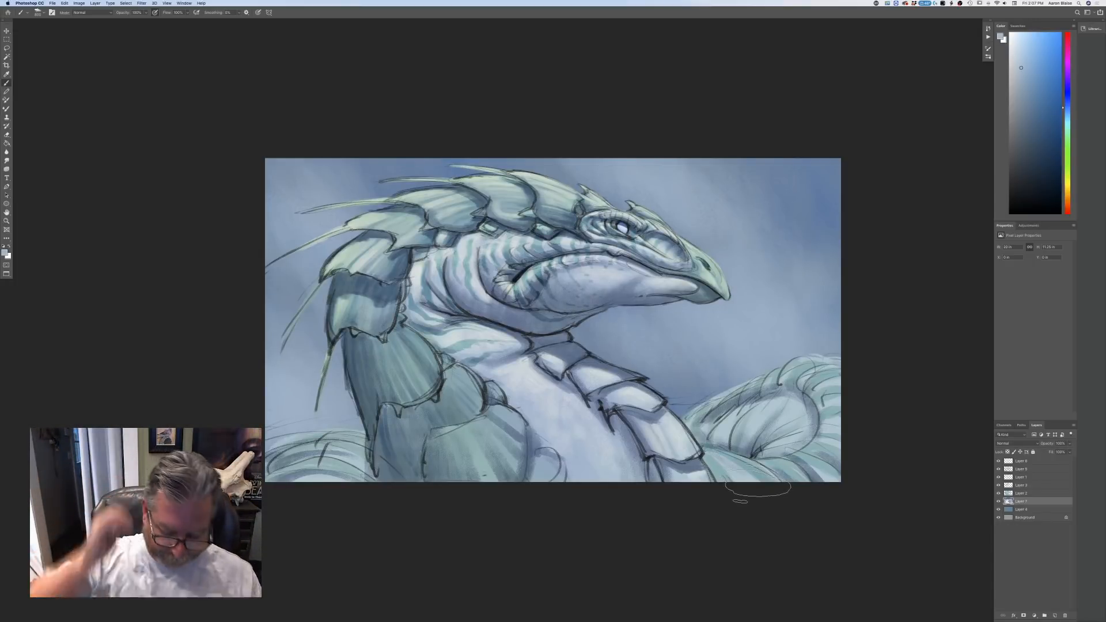
key("super+minus")
key("super+minus")
key("super+equal")
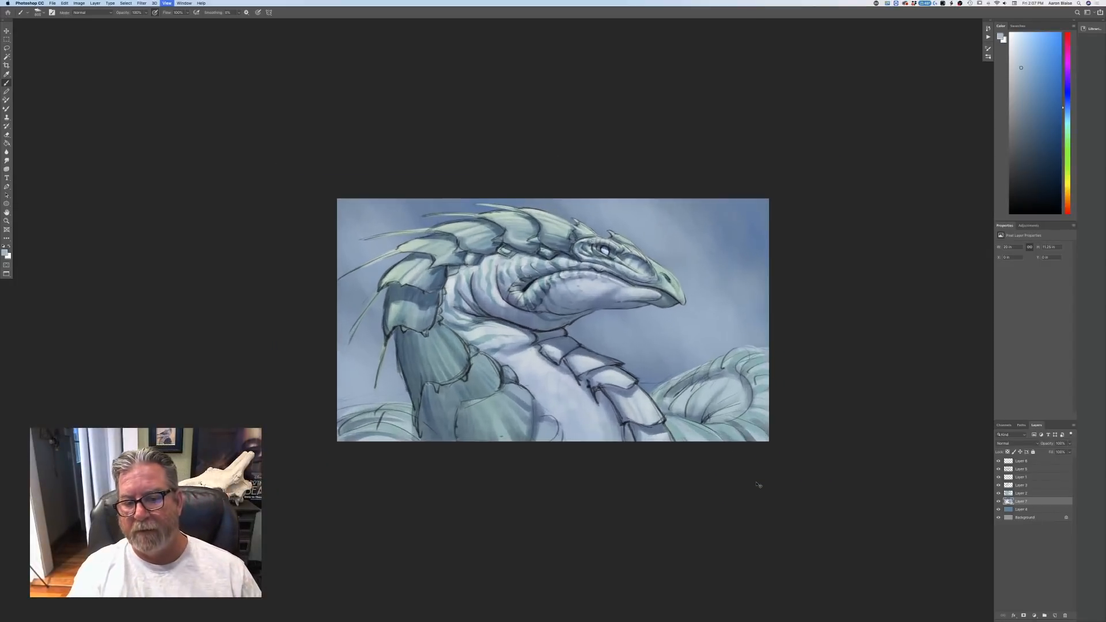
key("super+equal")
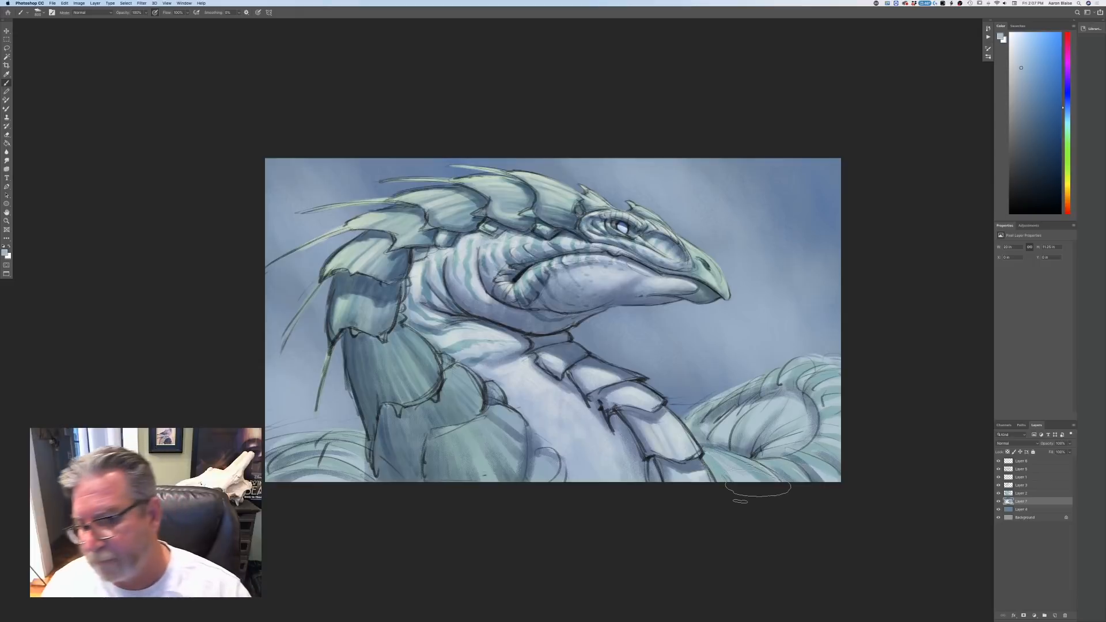
- Add a new layer above all the others and set the foreground color to a lighter version of the blue sampled from the creature's body
left_click(1021, 461)
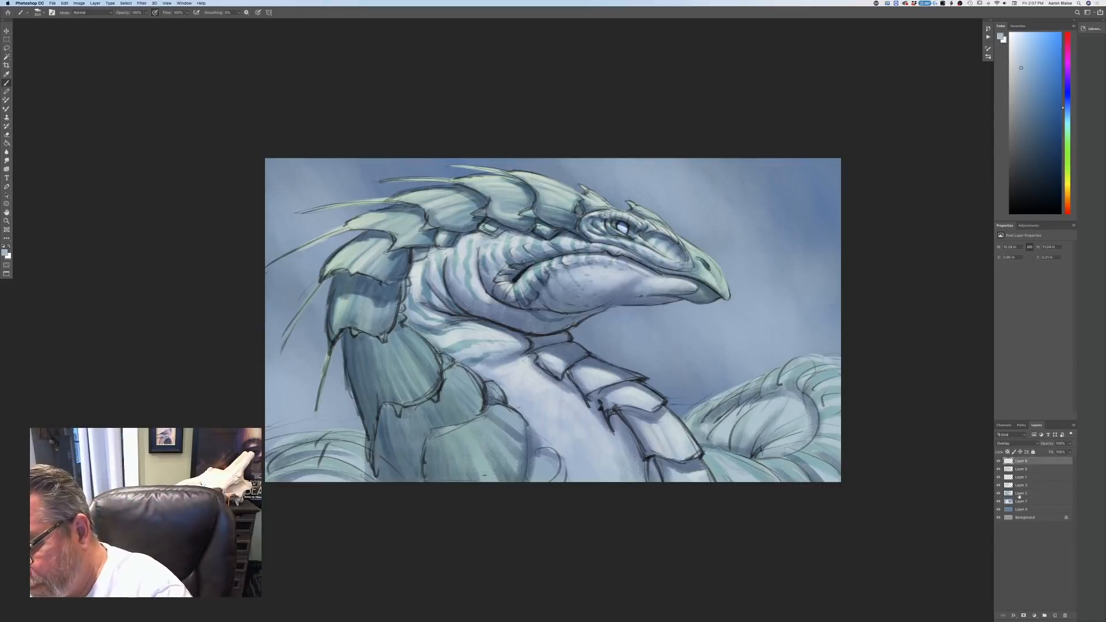
left_click(1054, 616)
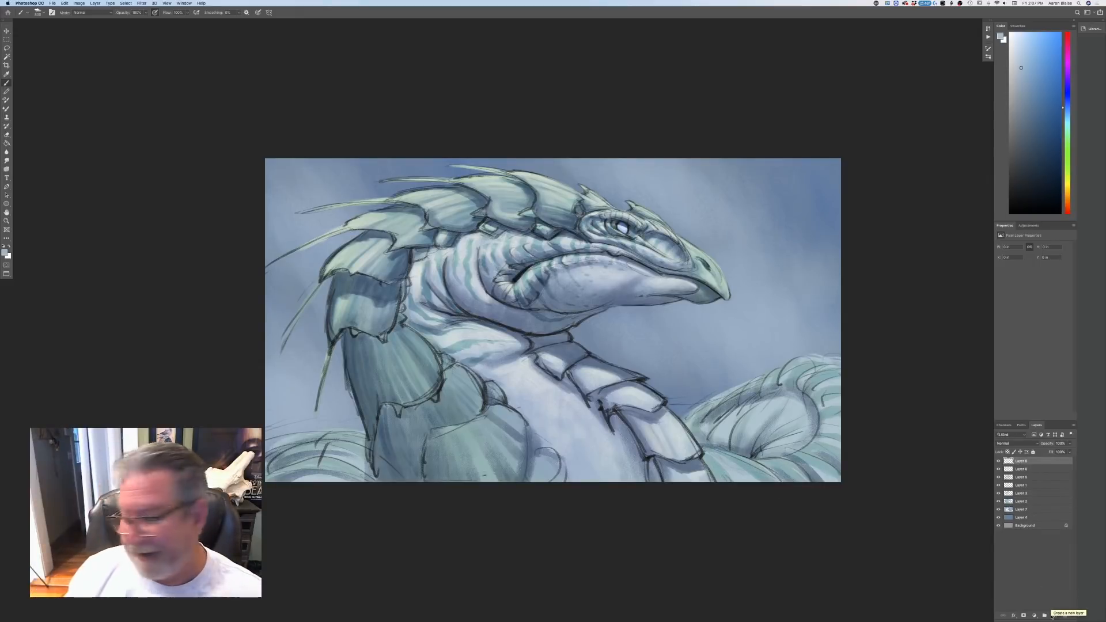
left_click(5, 253)
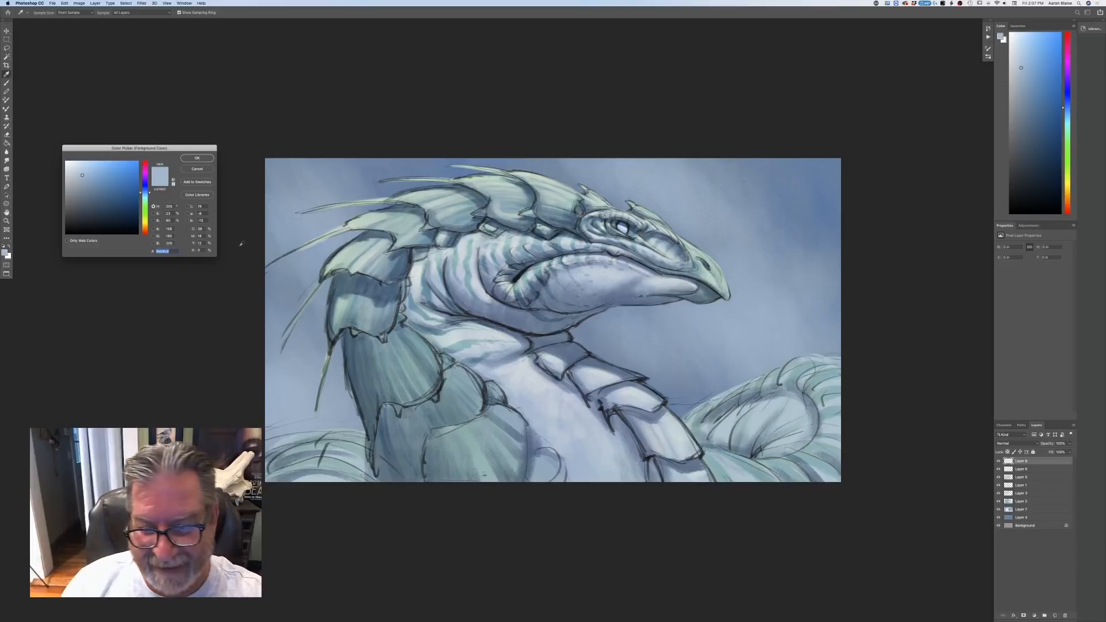
left_click(496, 389)
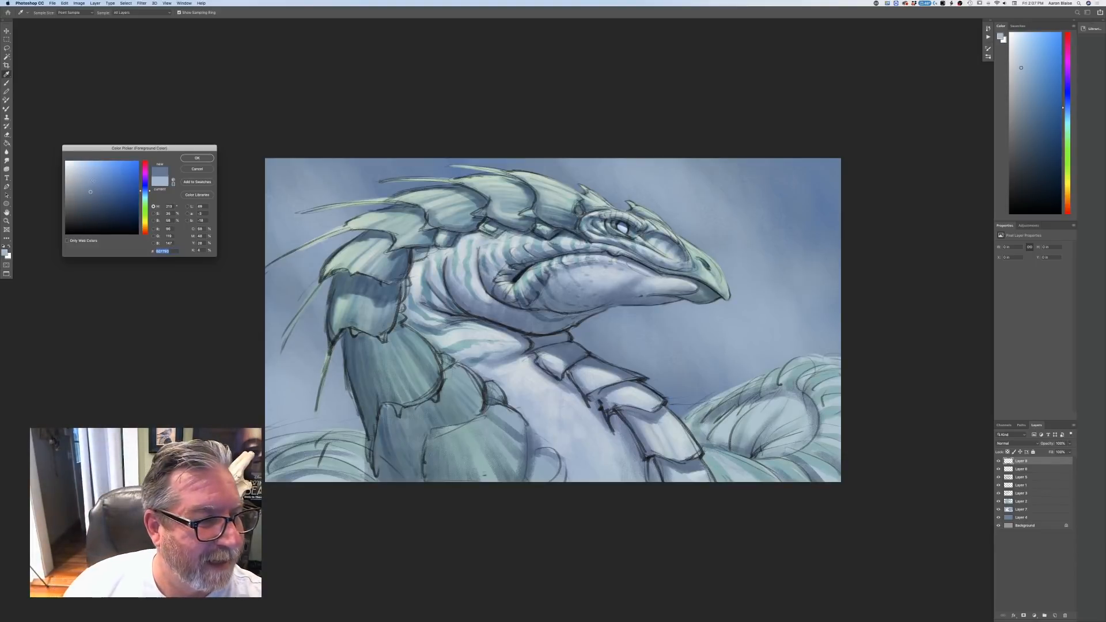
left_click(93, 178)
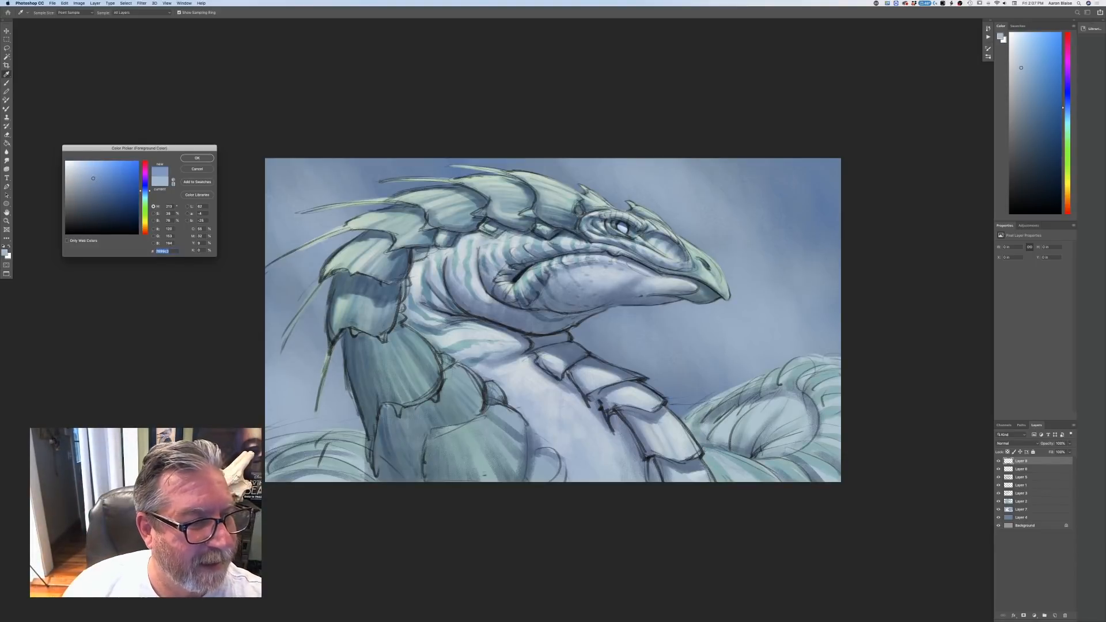
left_click(189, 159)
key("b")
- Switch to the Hard Round brush, reduce its size considerably and review its brush settings
left_click(38, 12)
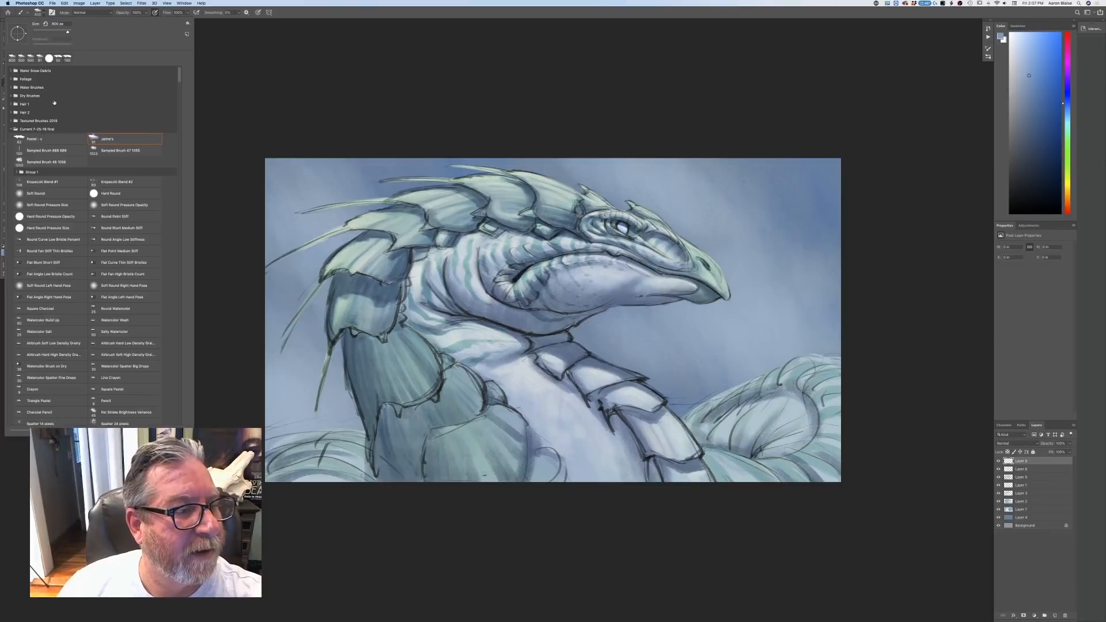
left_click(95, 197)
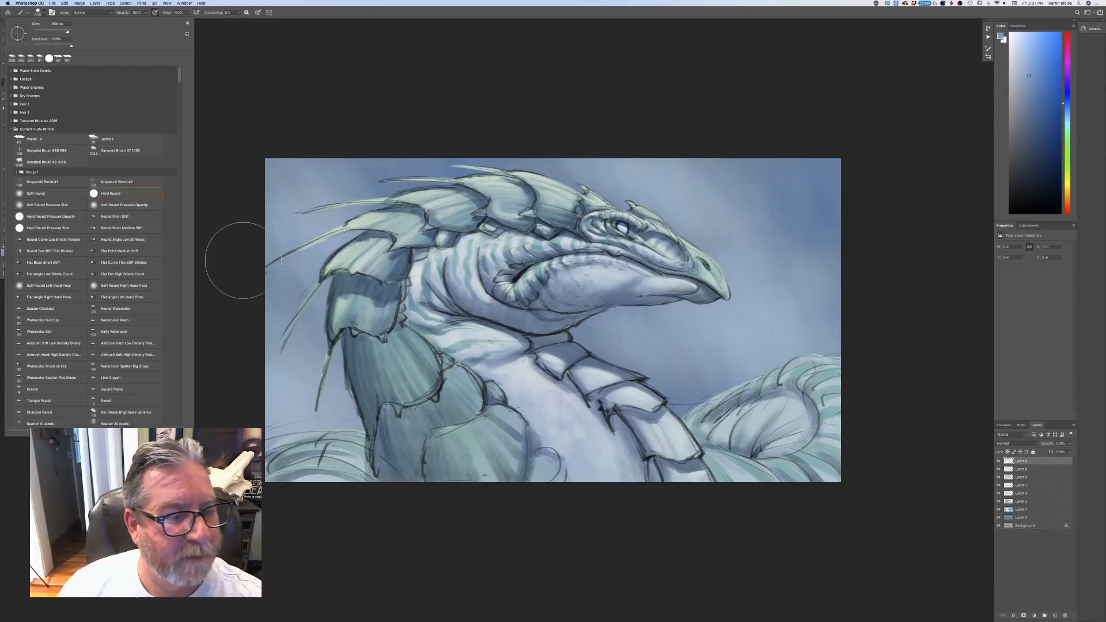
left_click(242, 261)
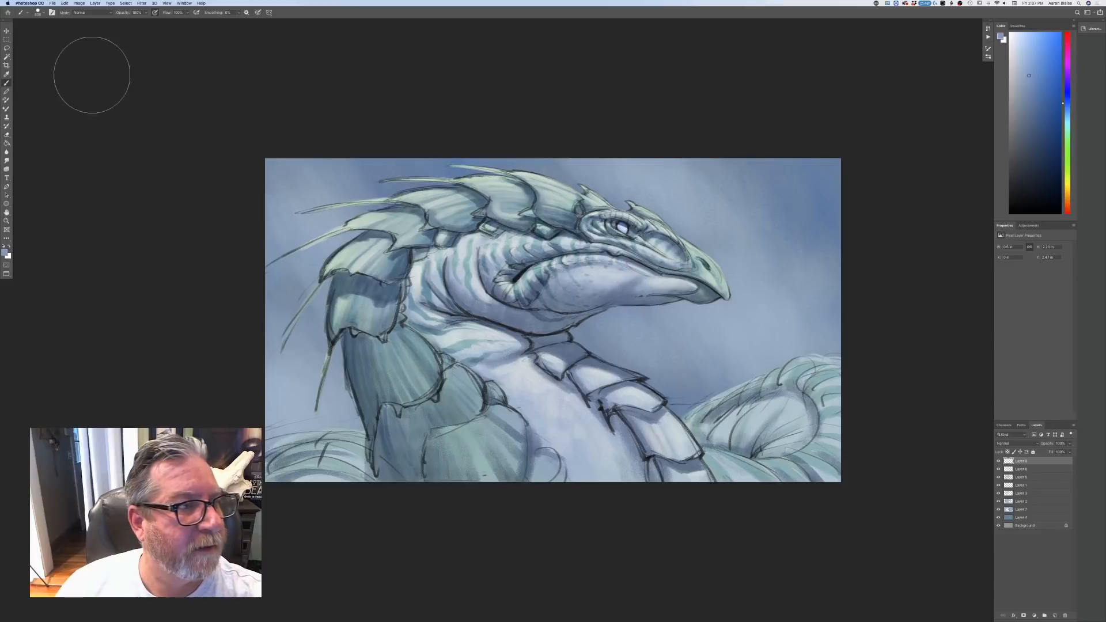
key("bracketleft")
key("bracketleft")
key("bracketleft")
key("bracketleft")
key("bracketleft")
key("bracketleft")
key("bracketleft")
key("bracketleft")
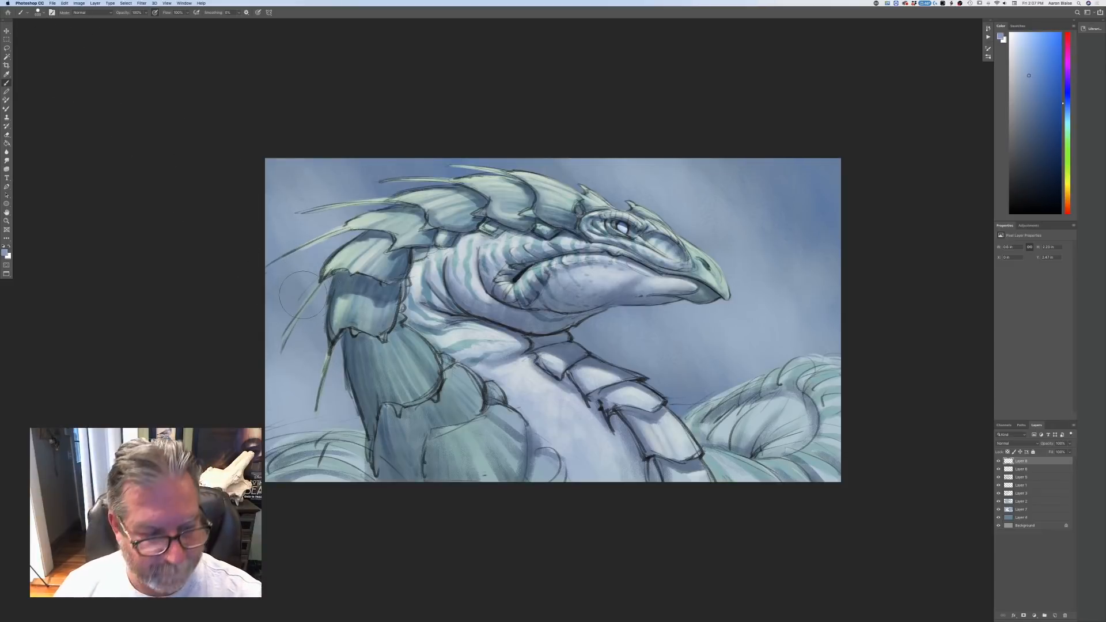
left_click(52, 12)
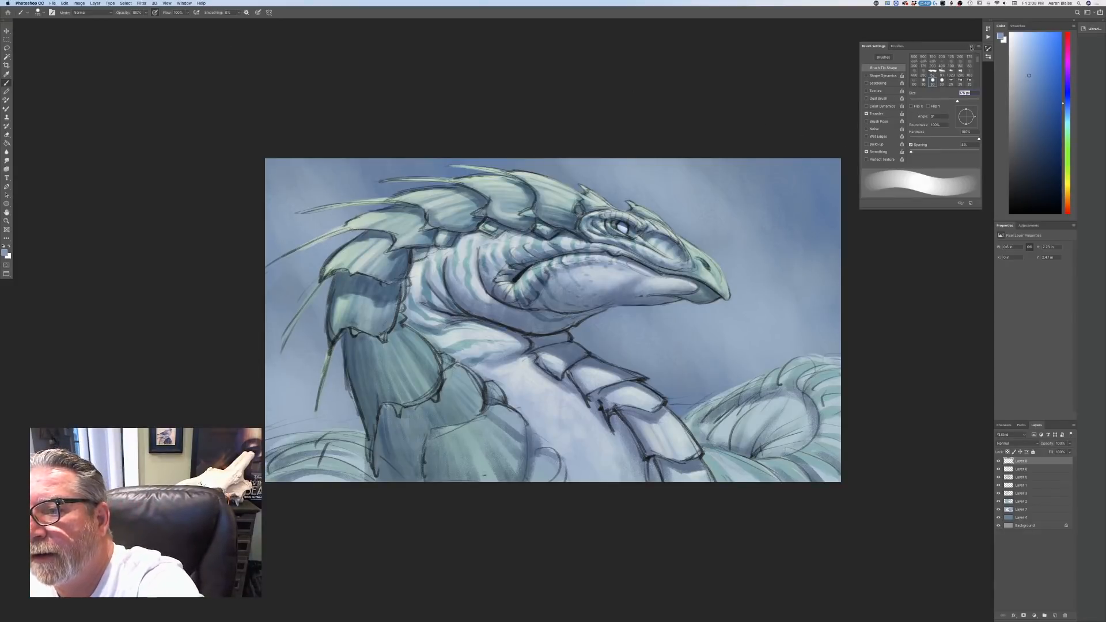
left_click(972, 48)
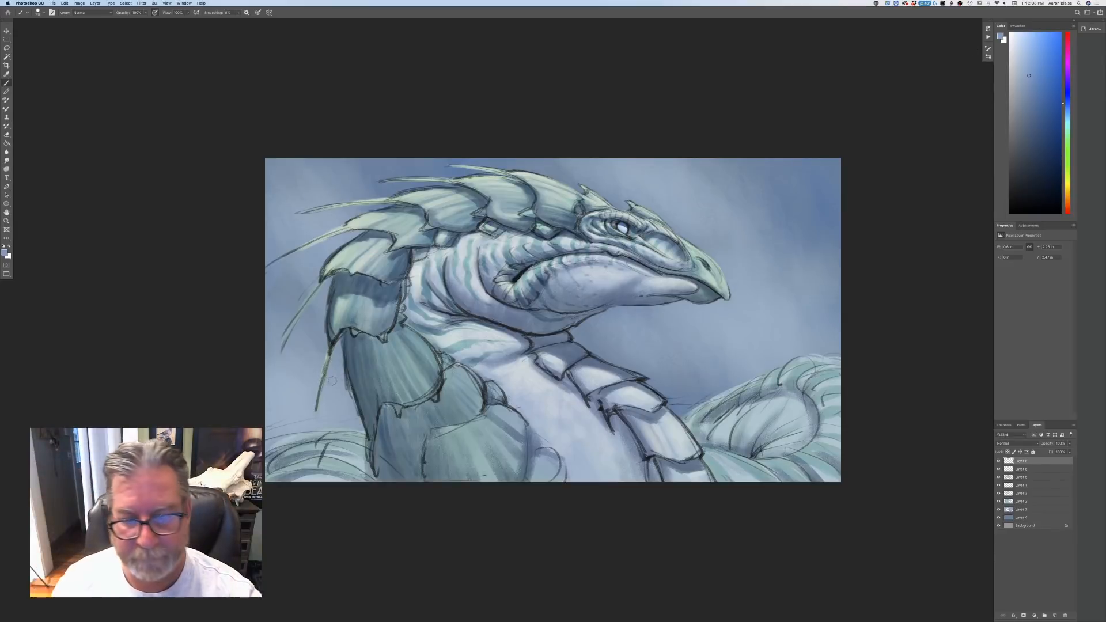
- Paint soft blue reflected light along the underside of the jaw, from the throat to the chin
left_click_drag(615, 297, 570, 313)
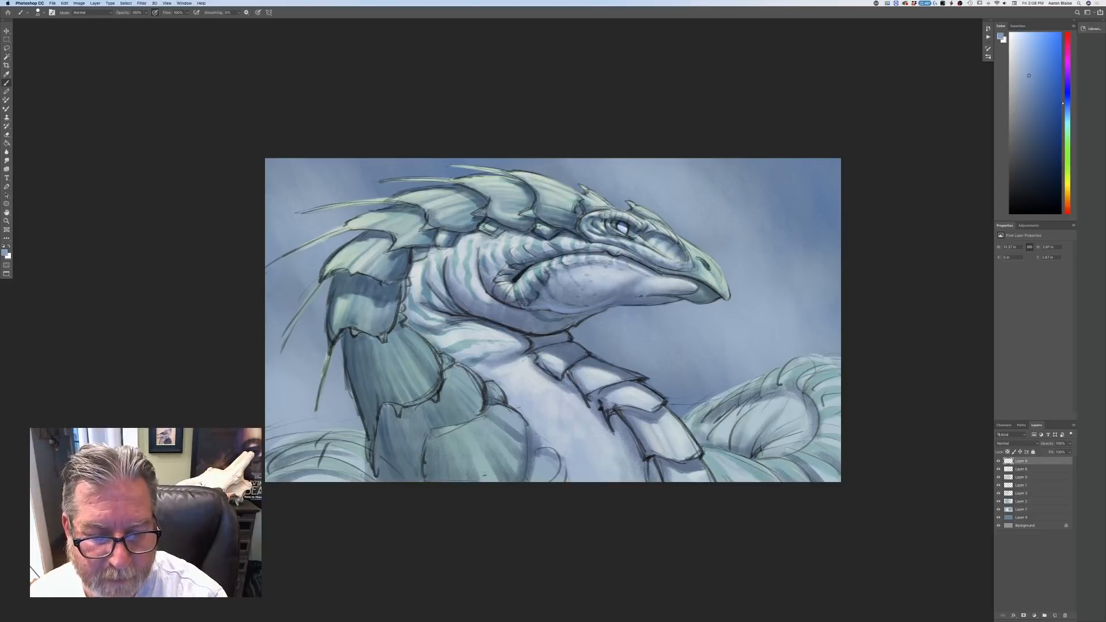
left_click_drag(523, 306, 495, 295)
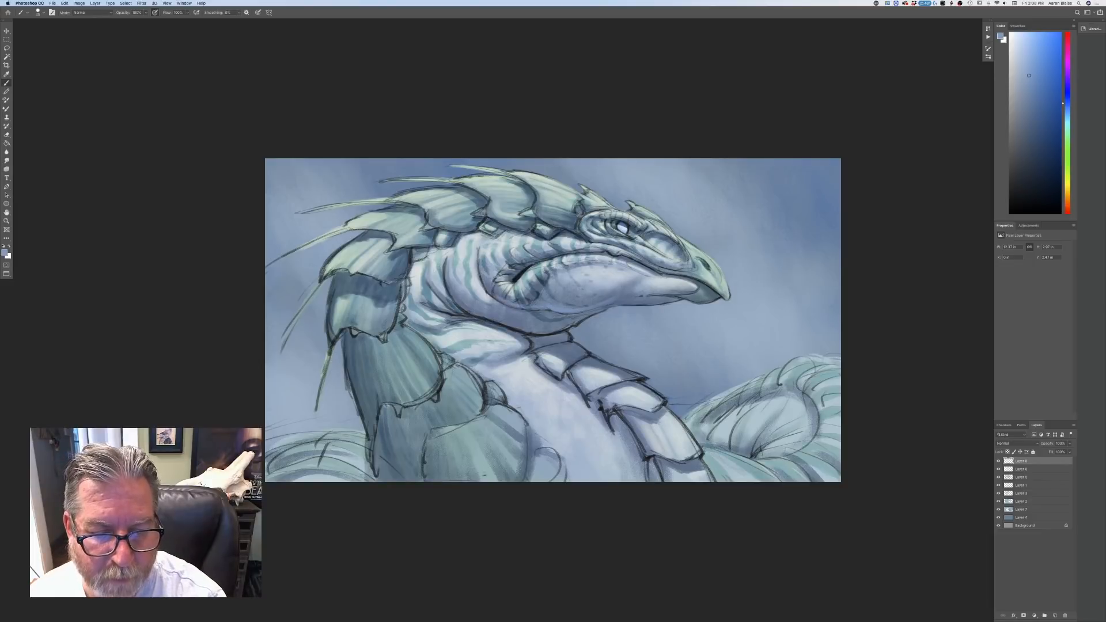
left_click_drag(570, 313, 521, 307)
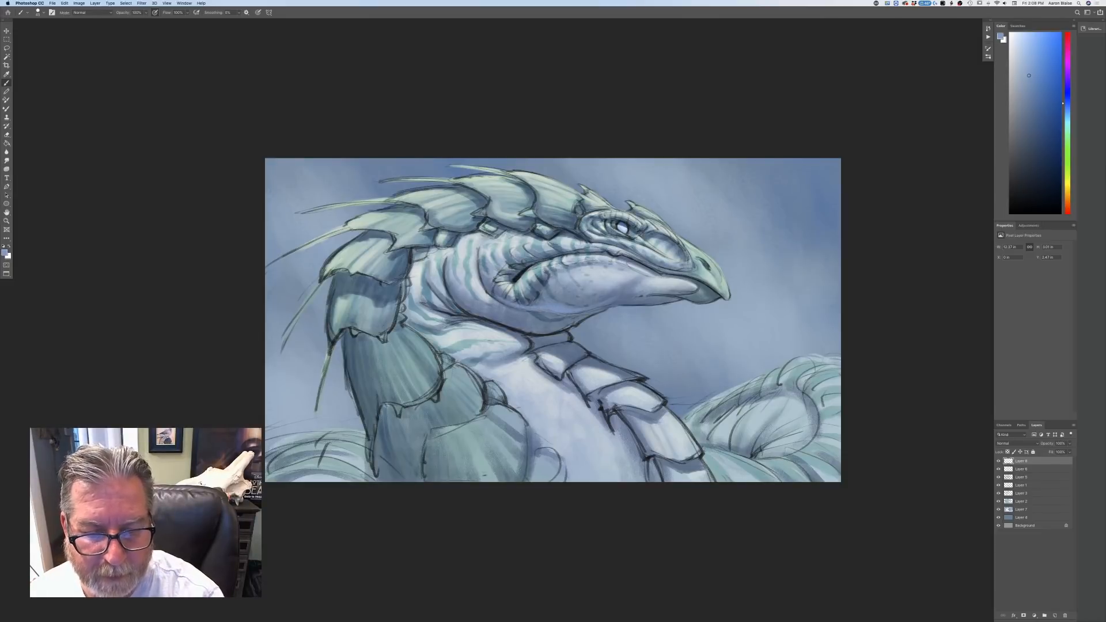
left_click_drag(673, 300, 622, 306)
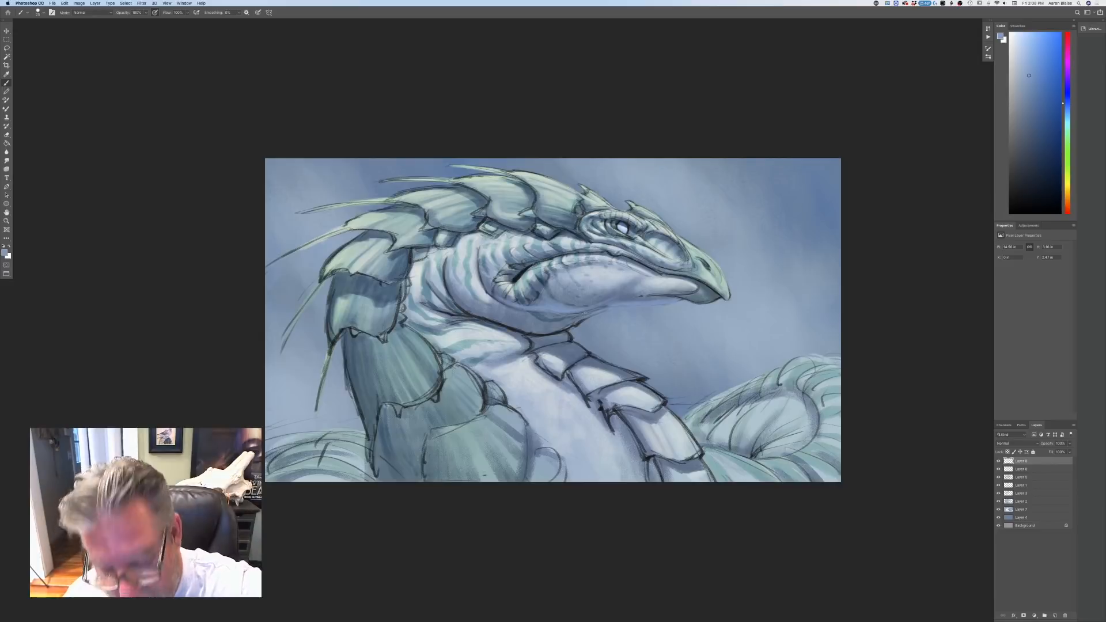
- Continue the soft blue reflected light along the throat and the underside of the chin and lower lip, varying the brush size
key("bracketright")
left_click_drag(585, 319, 519, 337)
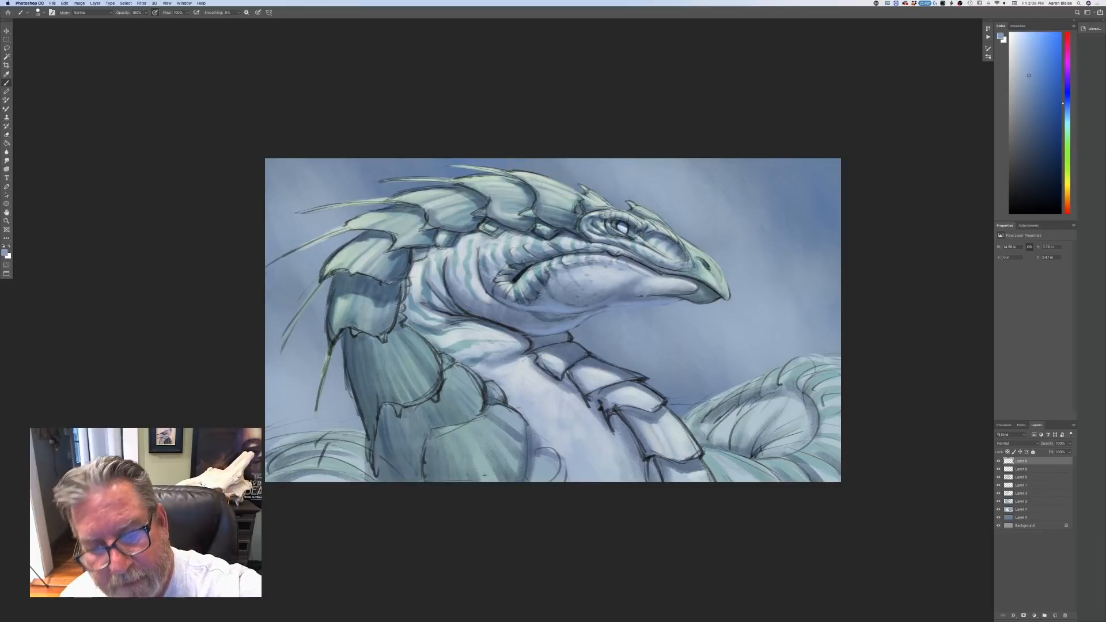
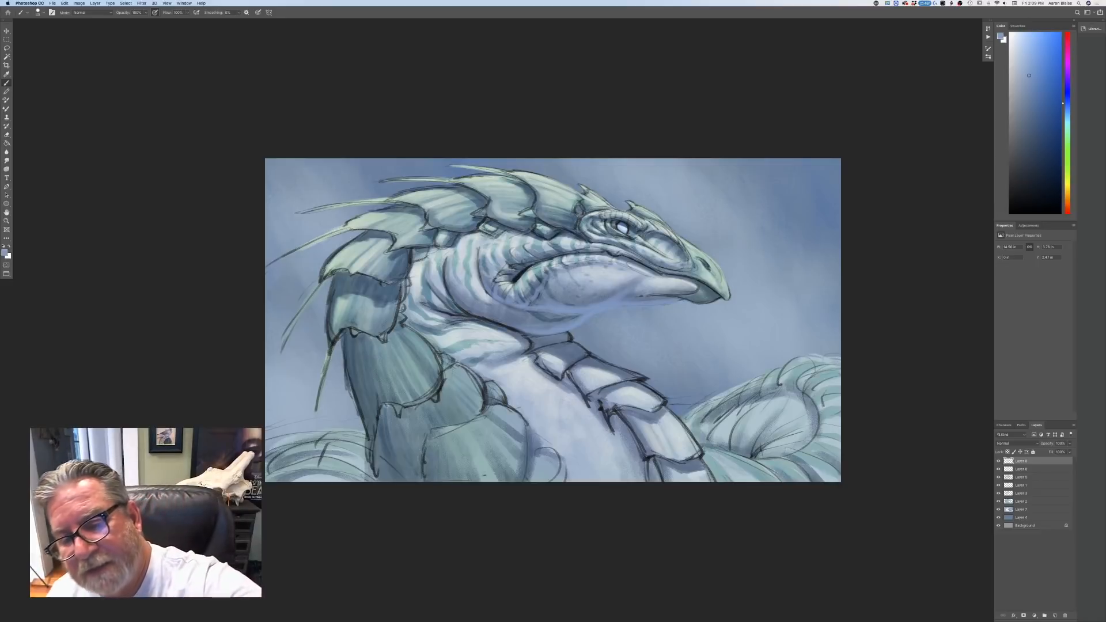
mouse_move(694, 290)
left_mouse_down()
mouse_move(672, 295)
mouse_move(687, 295)
left_mouse_up()
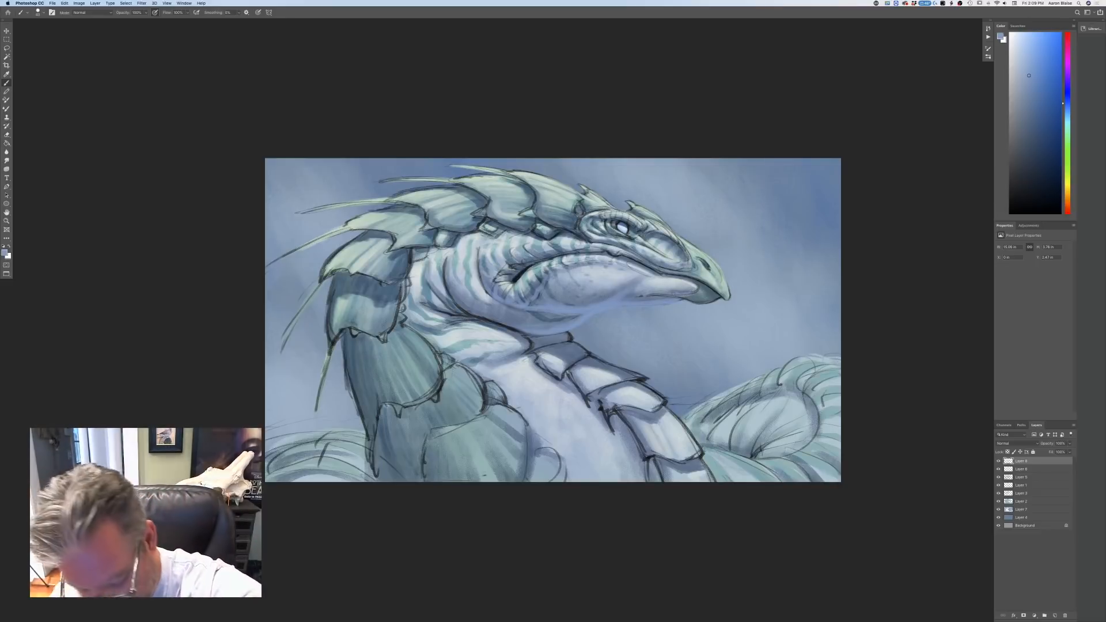
key("[")
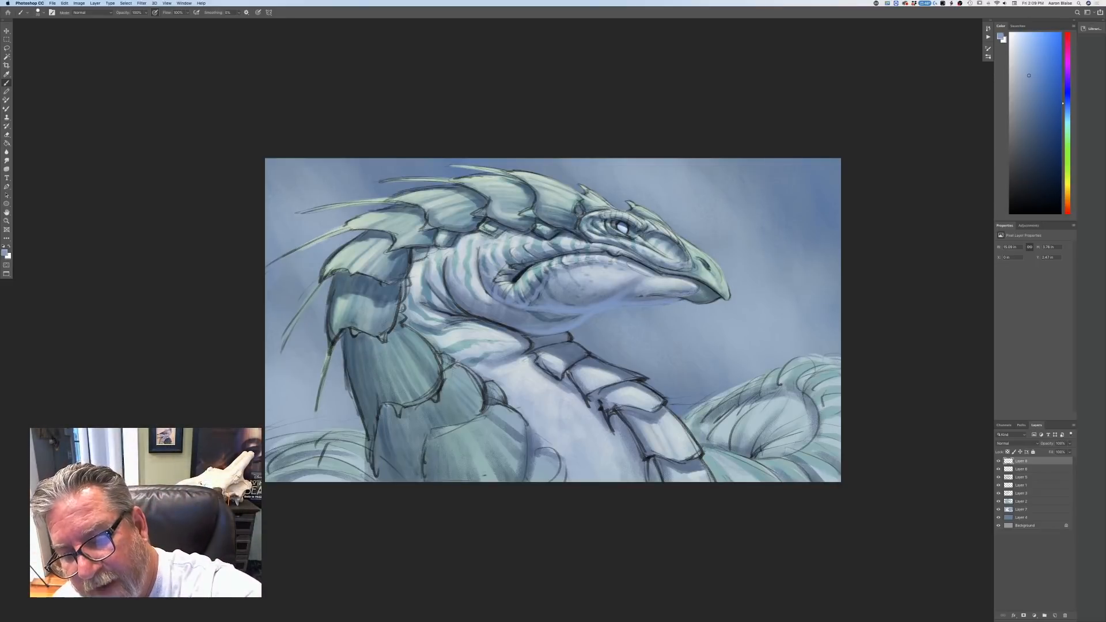
left_click_drag(672, 297, 651, 294)
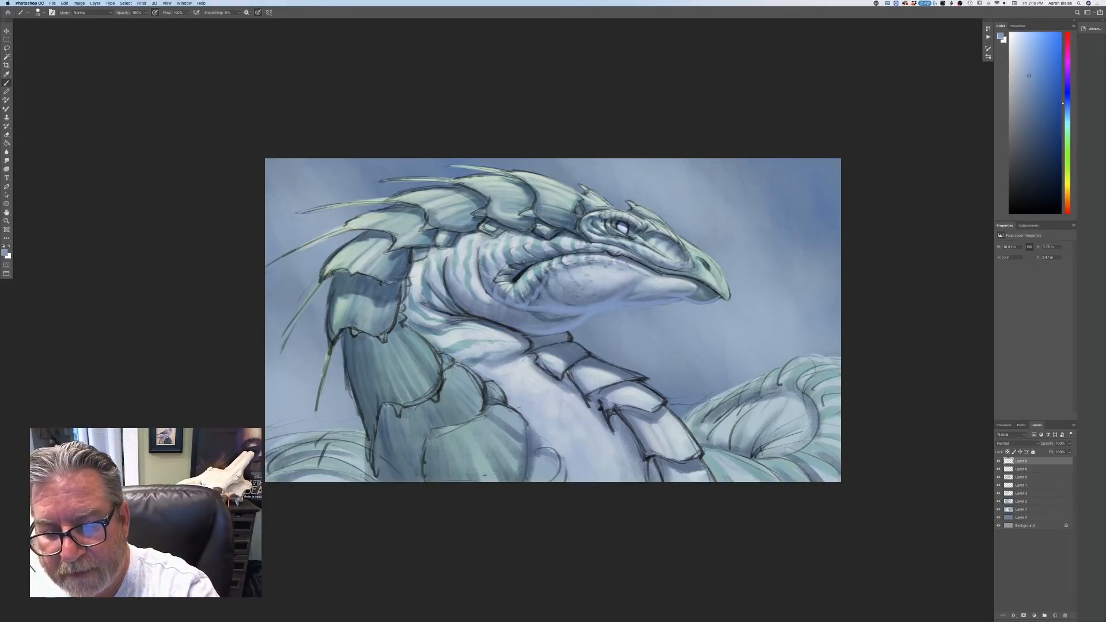
left_click_drag(691, 277, 699, 281)
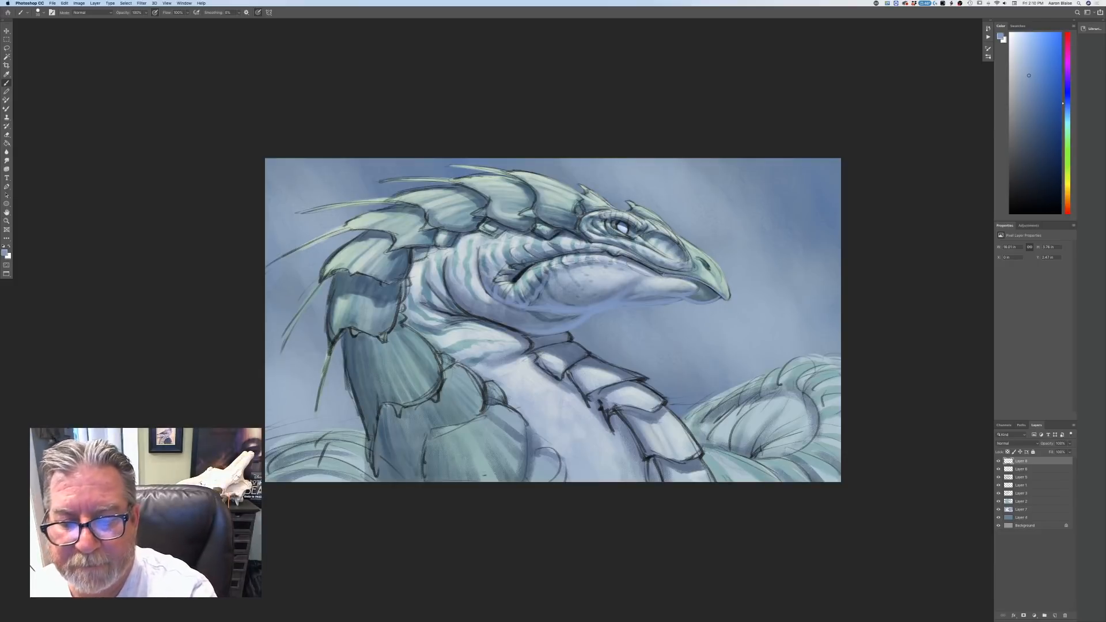
mouse_move(643, 264)
left_mouse_down()
mouse_move(658, 272)
mouse_move(639, 263)
left_mouse_up()
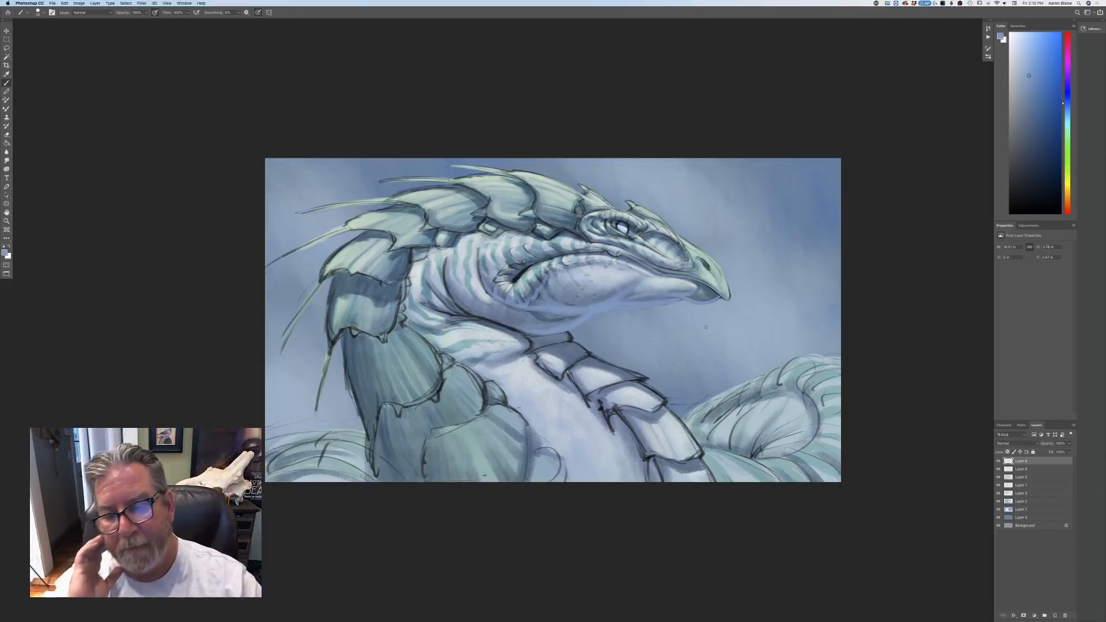
- Set the foreground color to a darker, more saturated blue and make Layer 7, which holds the backdrop, the active layer
key("super+equal")
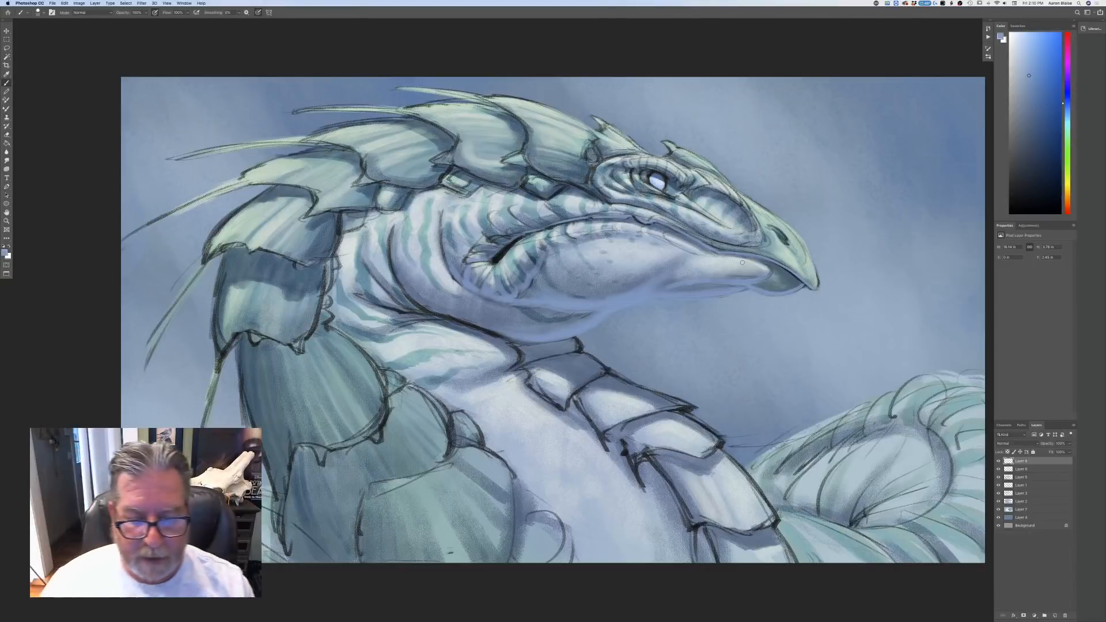
key("super+minus")
key("super+minus")
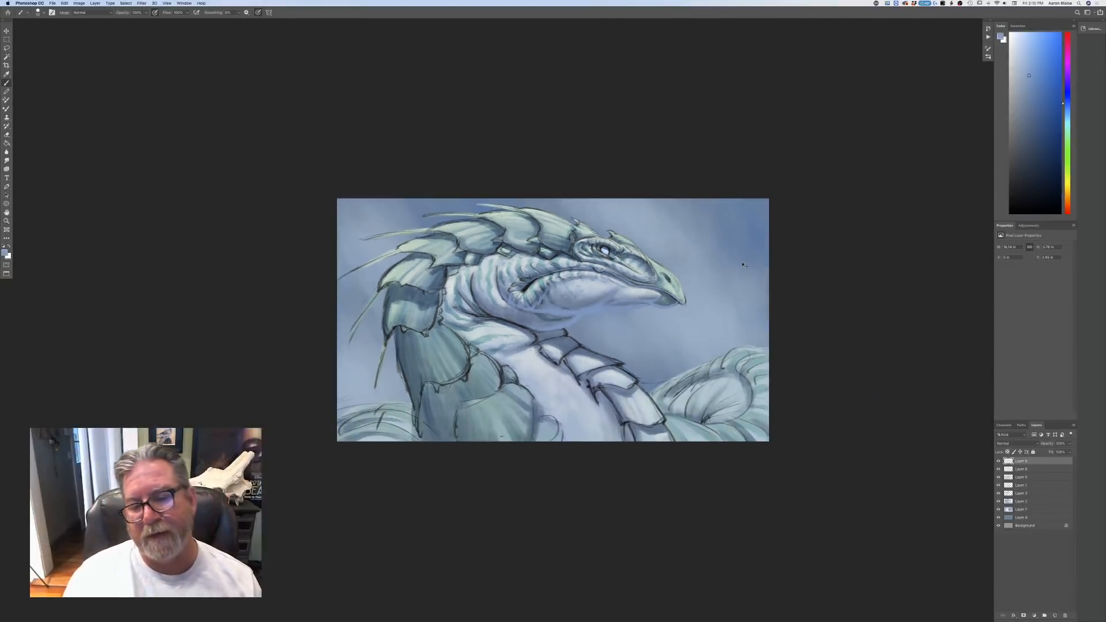
key("super+plus")
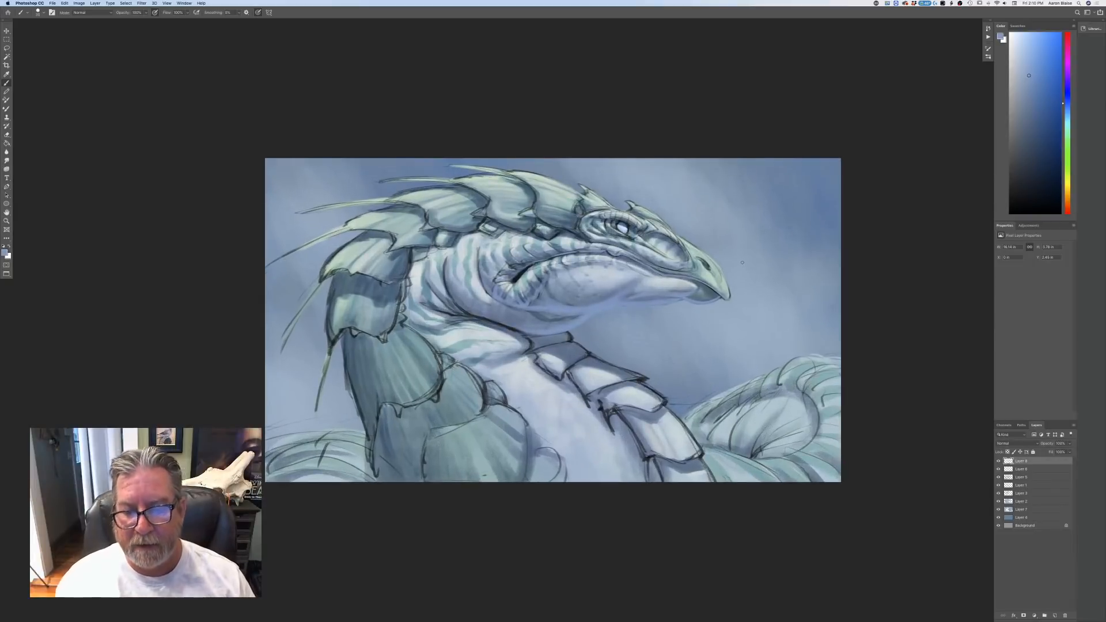
key("super+plus")
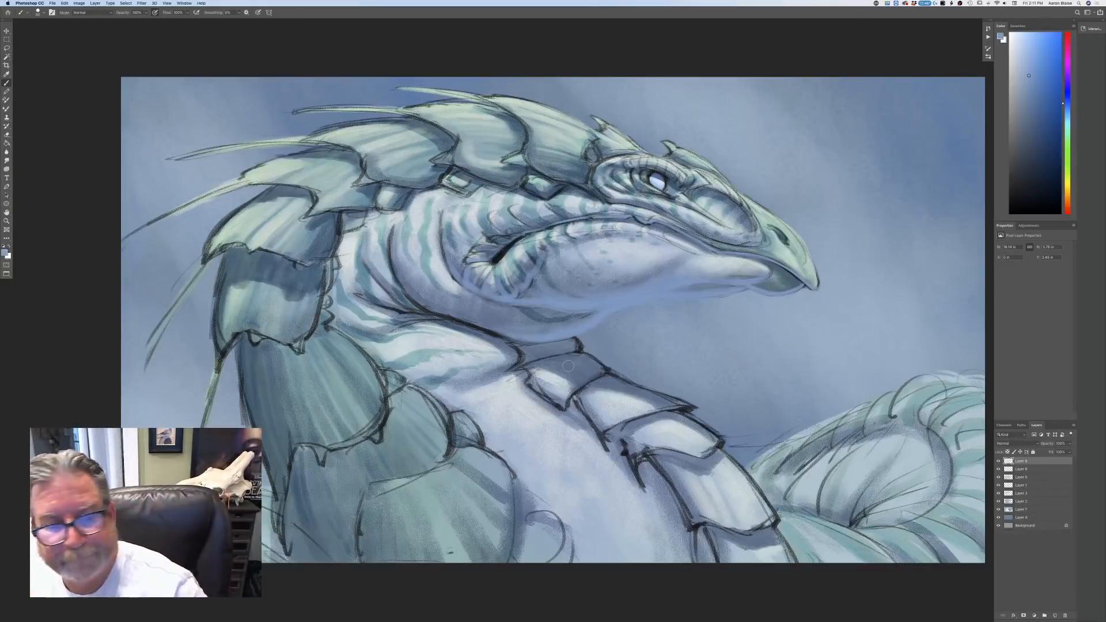
left_click(5, 253)
left_click(101, 186)
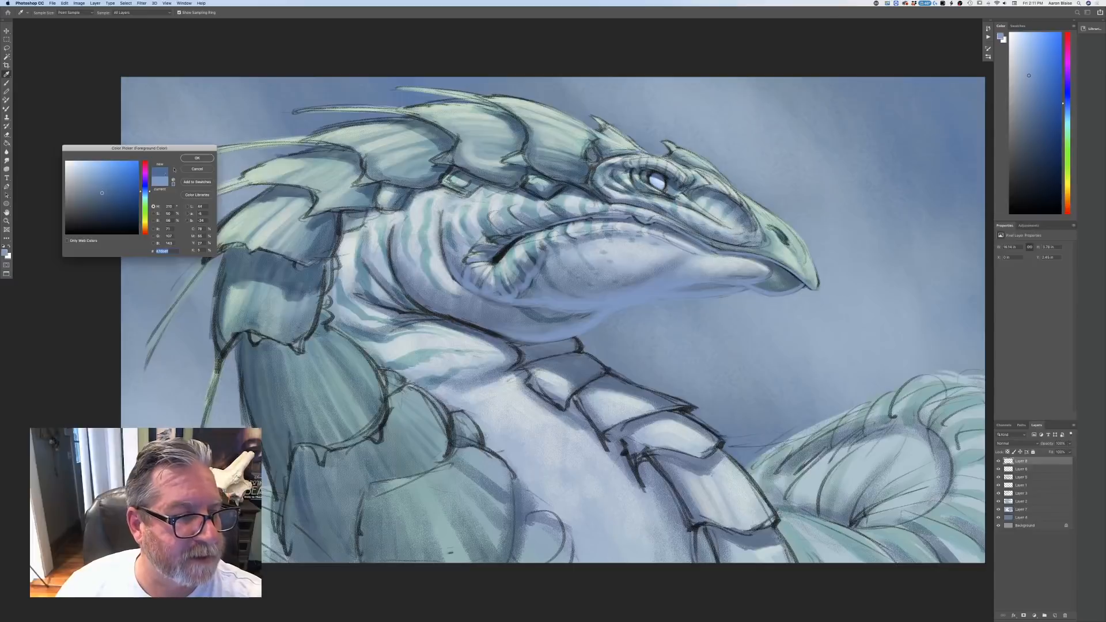
left_click(196, 159)
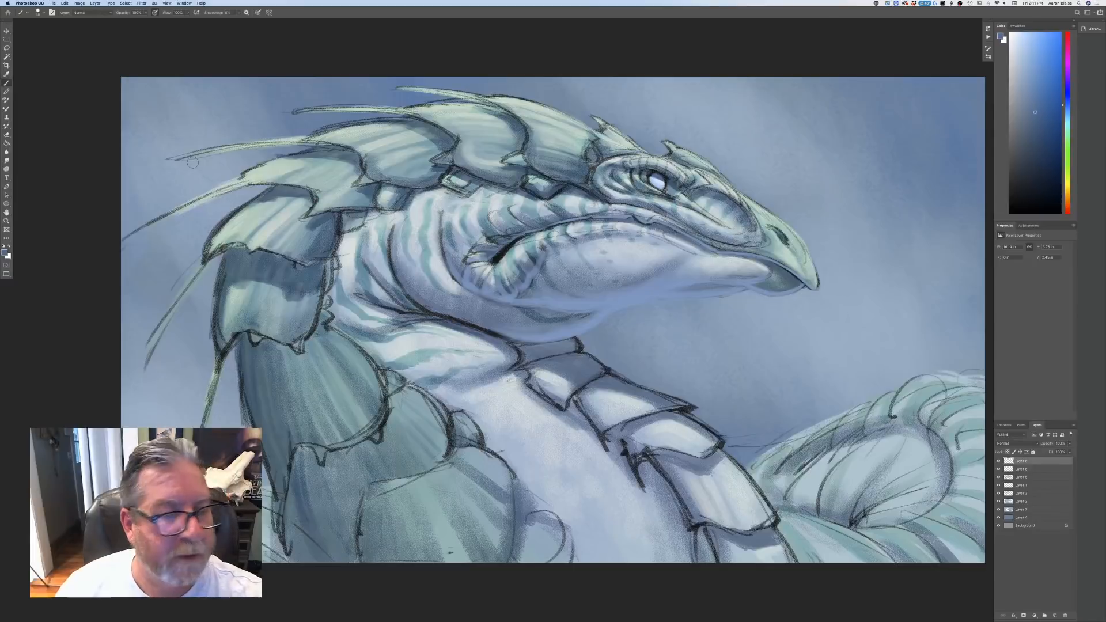
left_click(1023, 510)
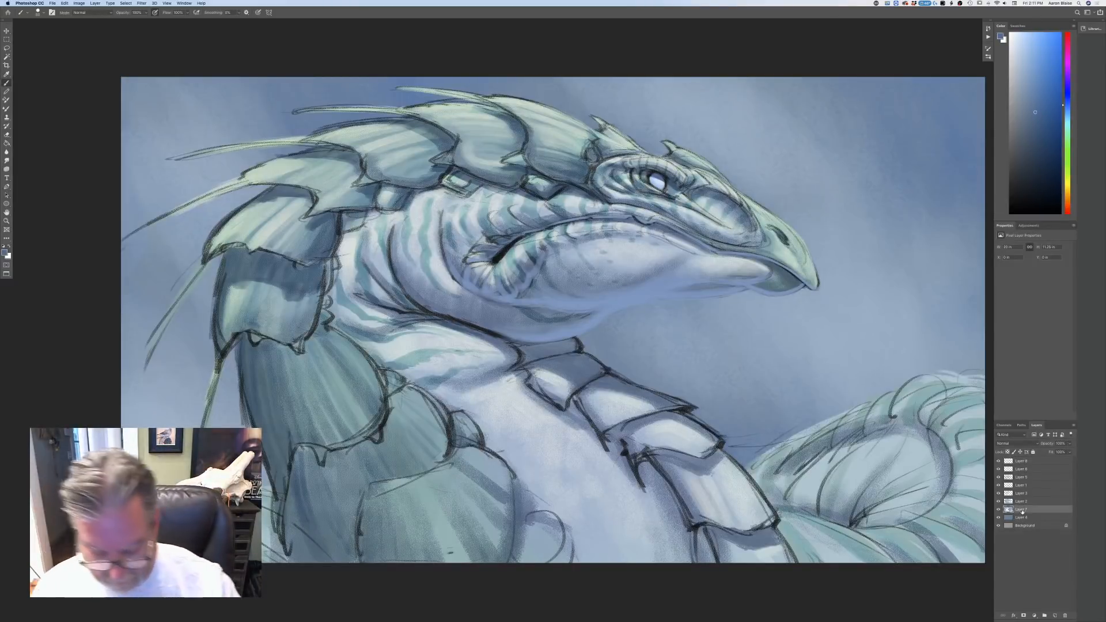
- Switch to the textured brush beside the Pastel brush and review its brush settings
key("super+minus")
key("super+minus")
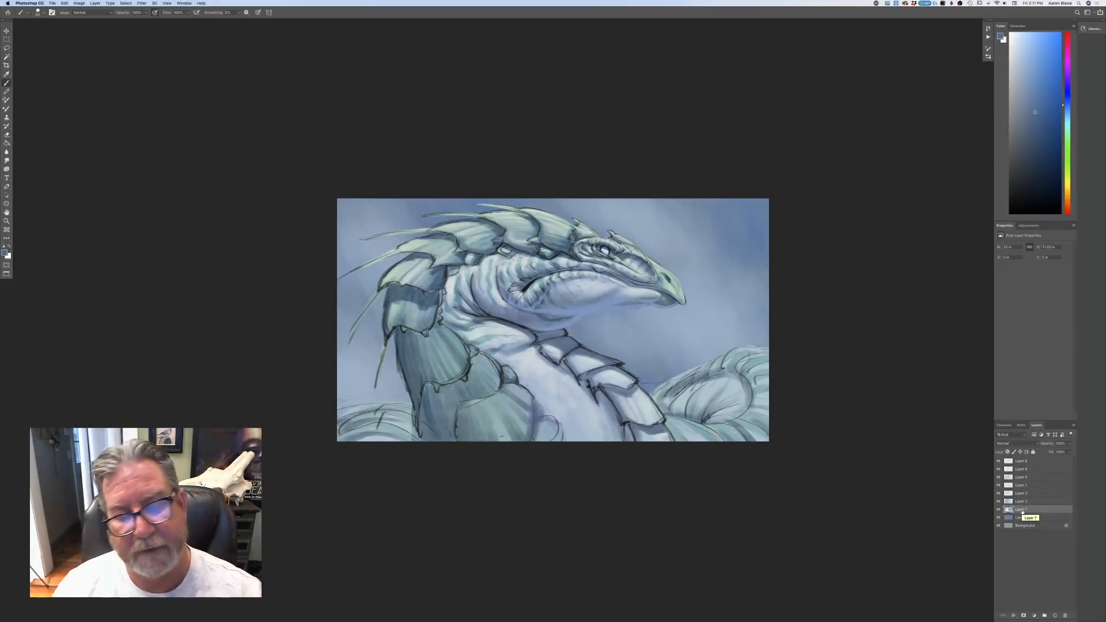
left_click(38, 13)
left_click(108, 140)
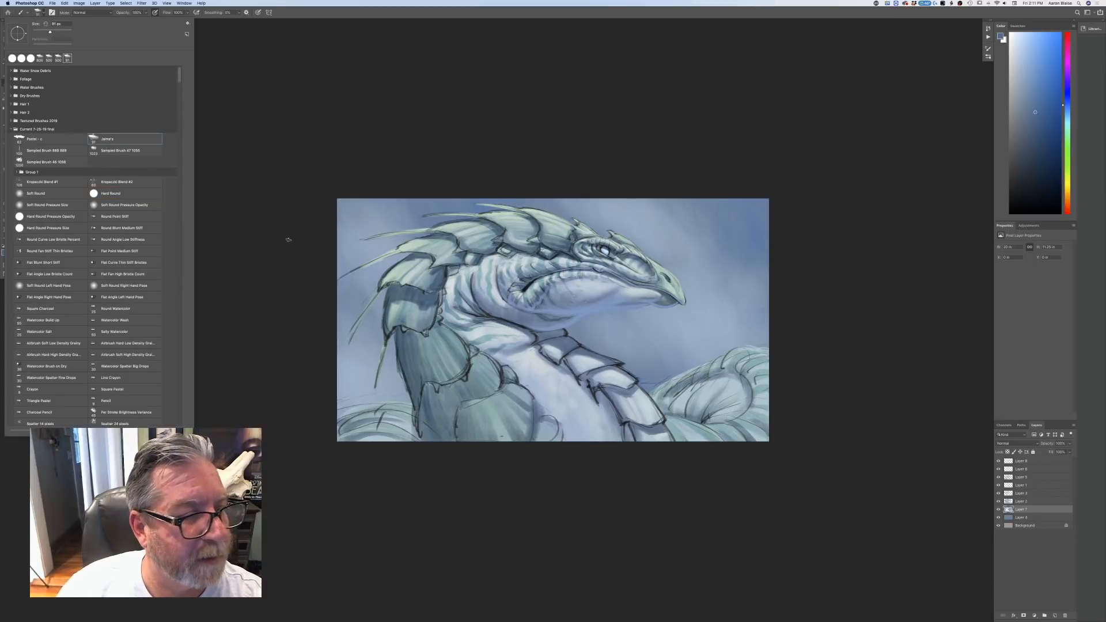
left_click(288, 239)
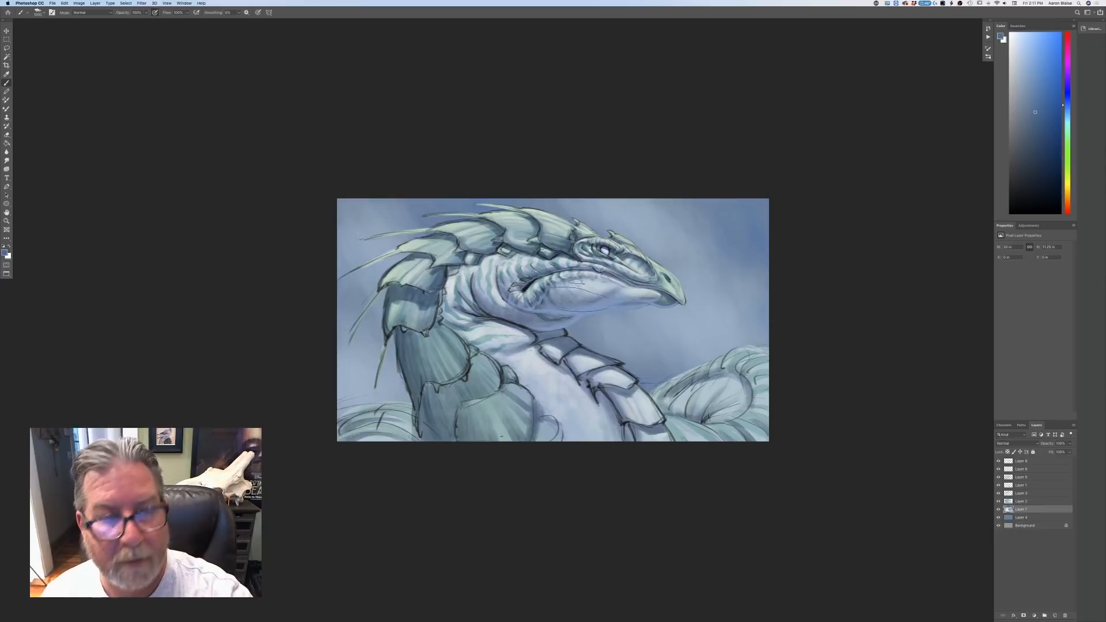
left_click(52, 12)
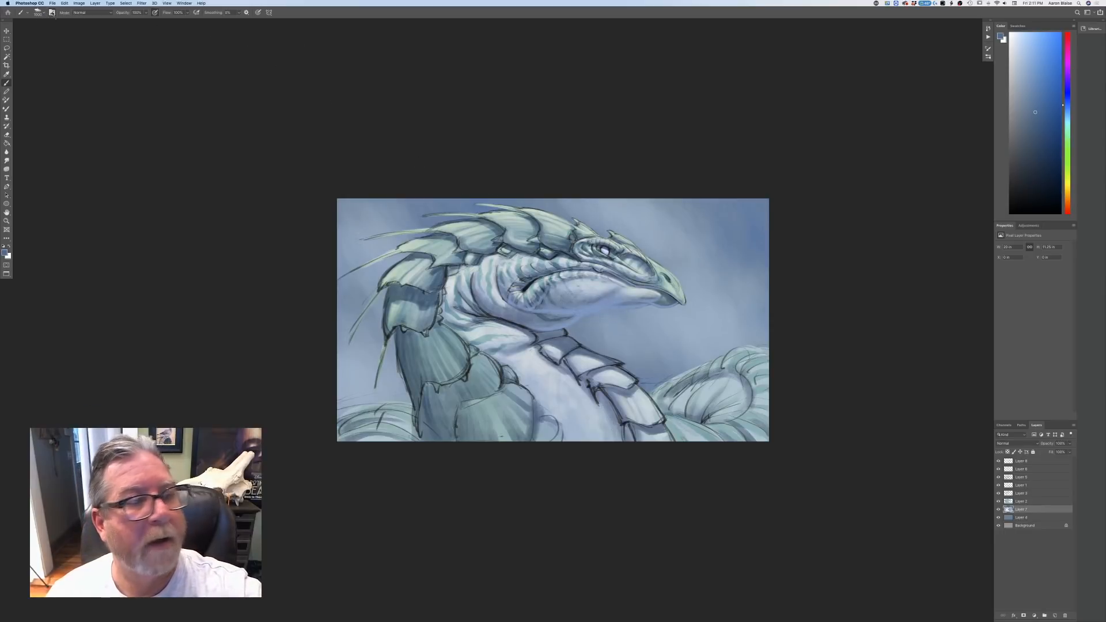
left_click(861, 44)
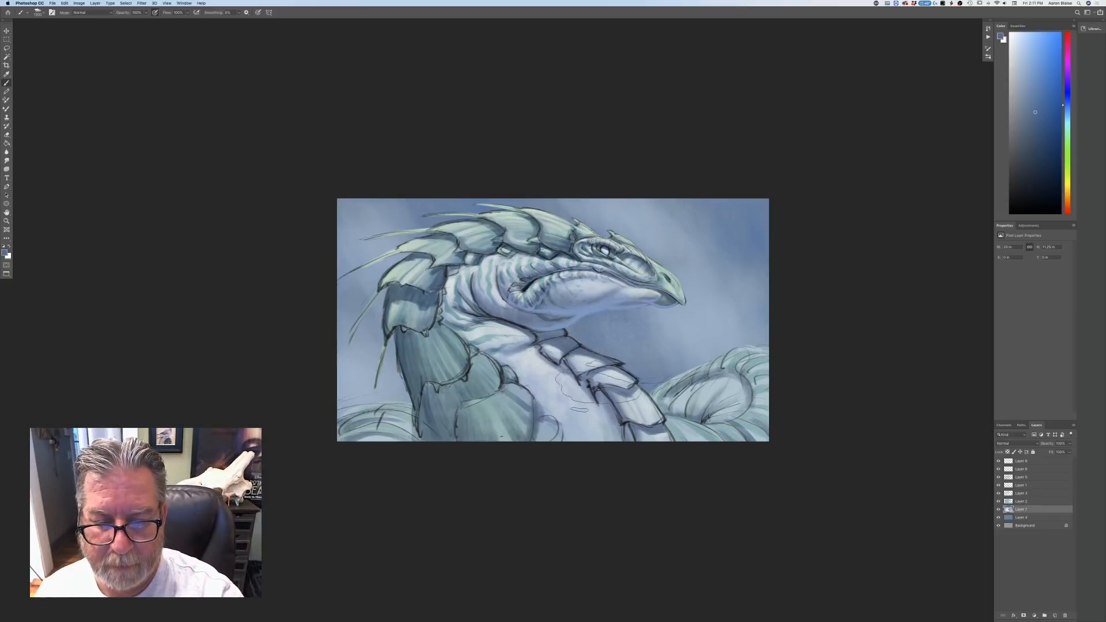
- Brush the darker blue over the backdrop beneath the jaw and around the head, leaving a diagonal misty band beyond the snout
mouse_move(692, 346)
left_mouse_down()
mouse_move(728, 369)
mouse_move(655, 264)
left_mouse_up()
key("]")
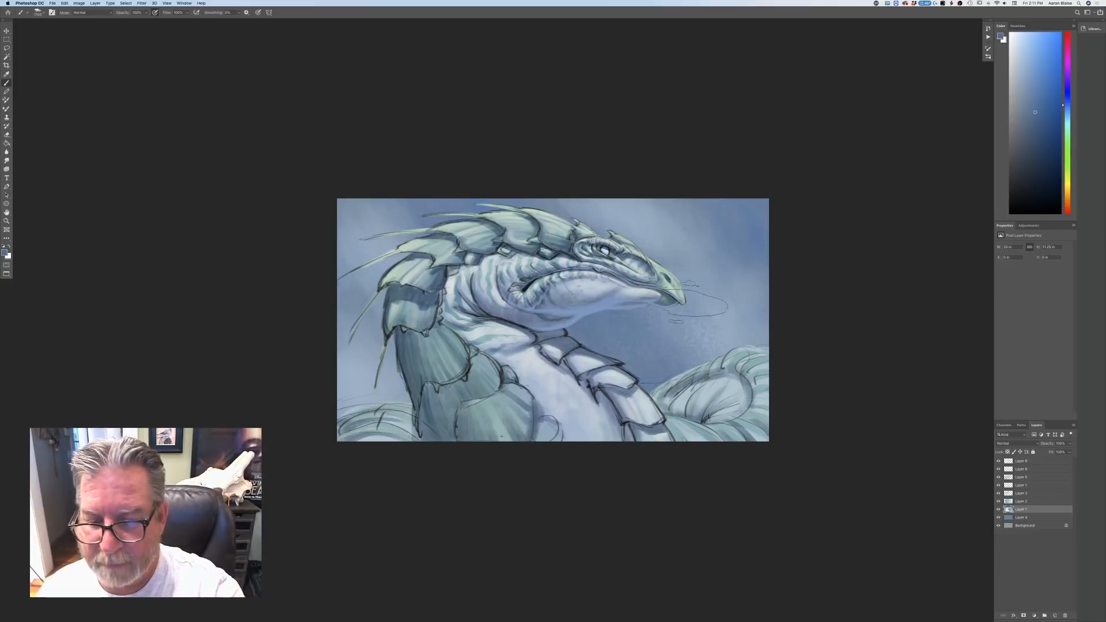
key("[")
key("[")
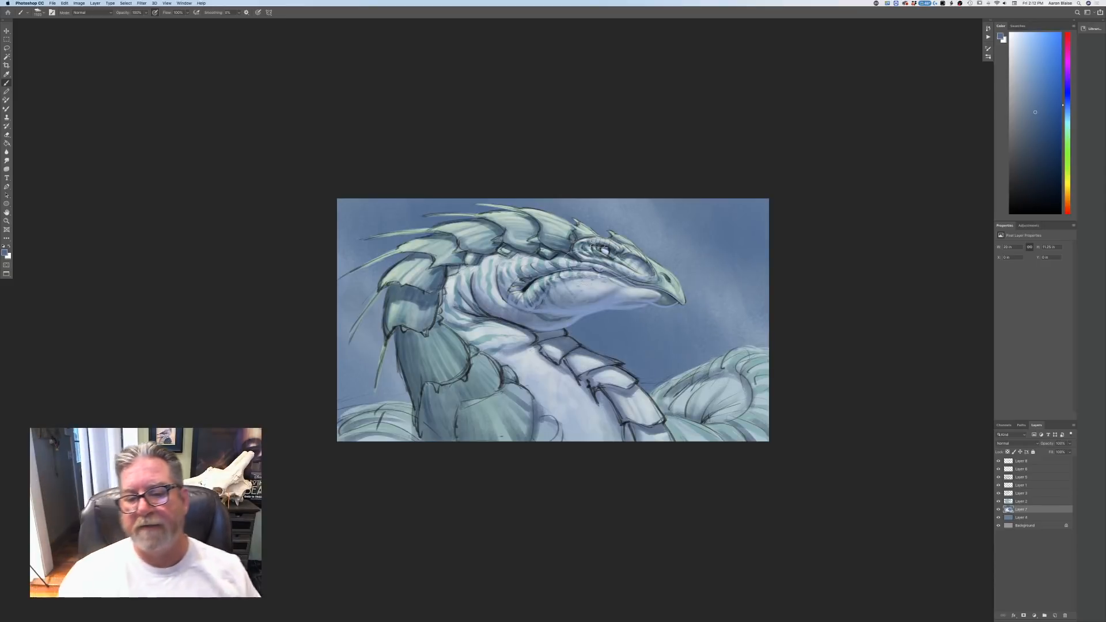
- Check the whole composition at reduced size and add a new layer above all the others
key("super+minus")
key("super+minus")
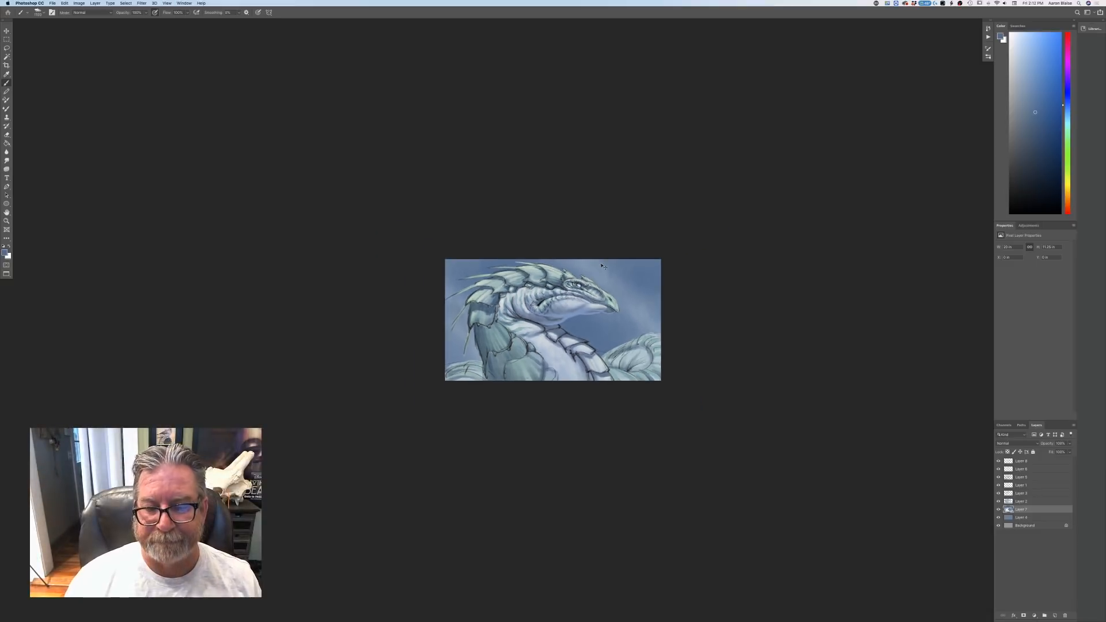
key("super+plus")
key("super+plus")
key("super+plus")
key("super+plus")
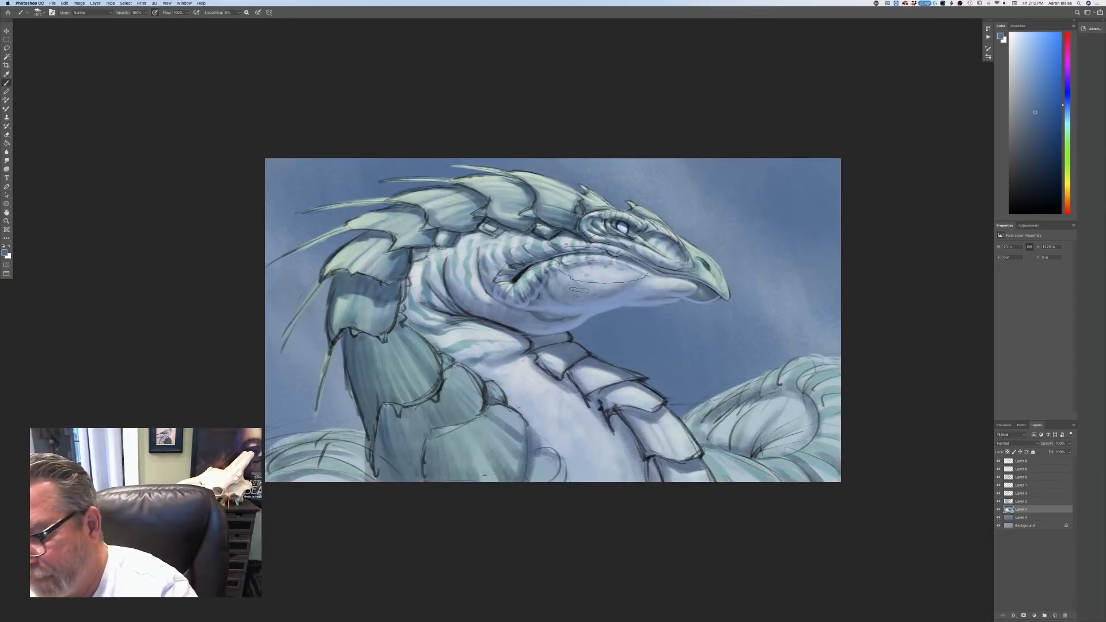
key("super+d")
left_click(1022, 461)
left_click(1054, 615)
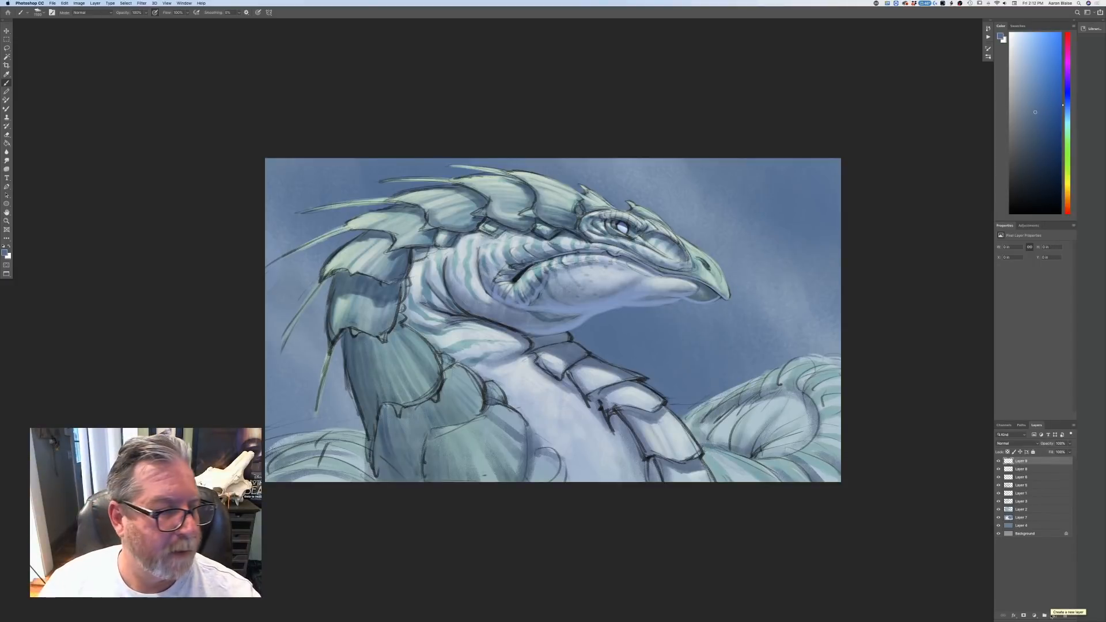
- Sample a color from the creature's snout, shift it to a very pale warm yellow and use it as the foreground color
left_click(5, 252)
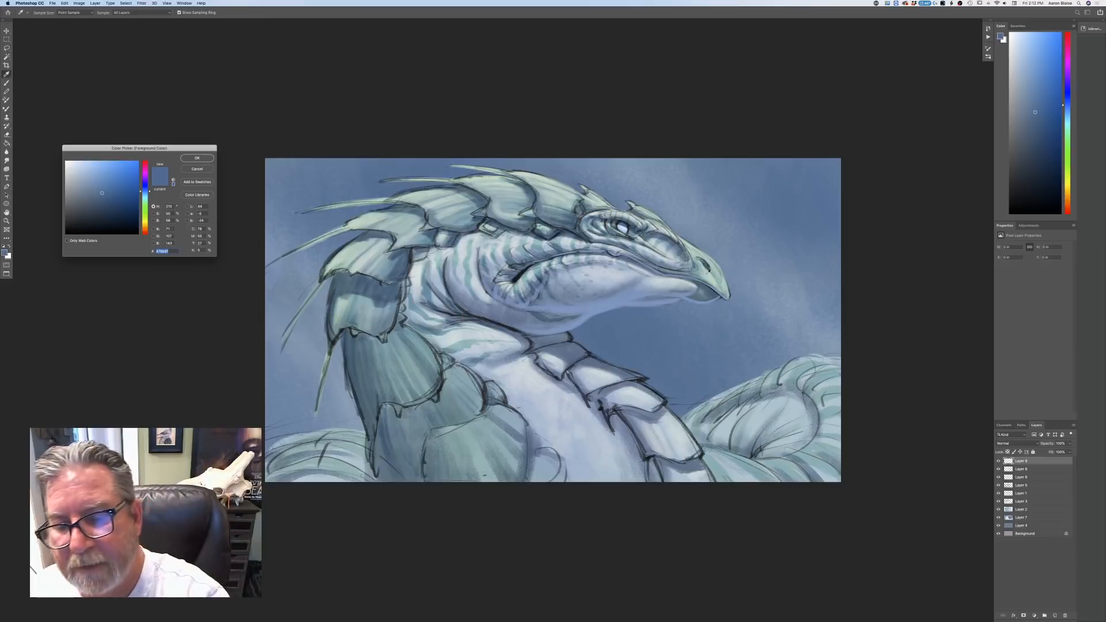
left_click(711, 280)
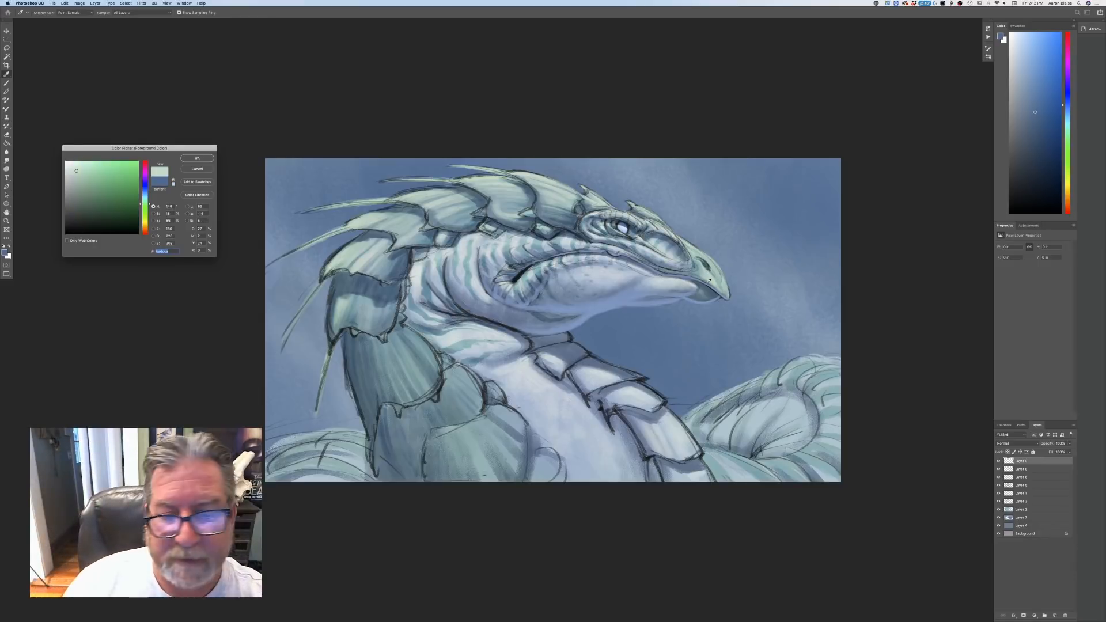
left_click(662, 248)
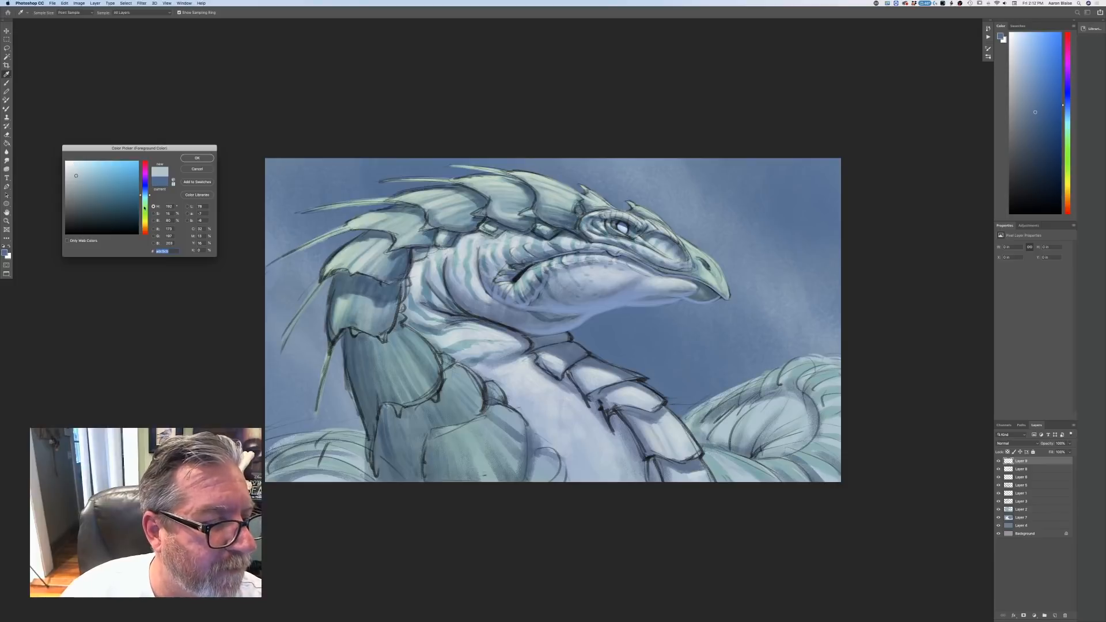
left_click(145, 223)
left_click(75, 165)
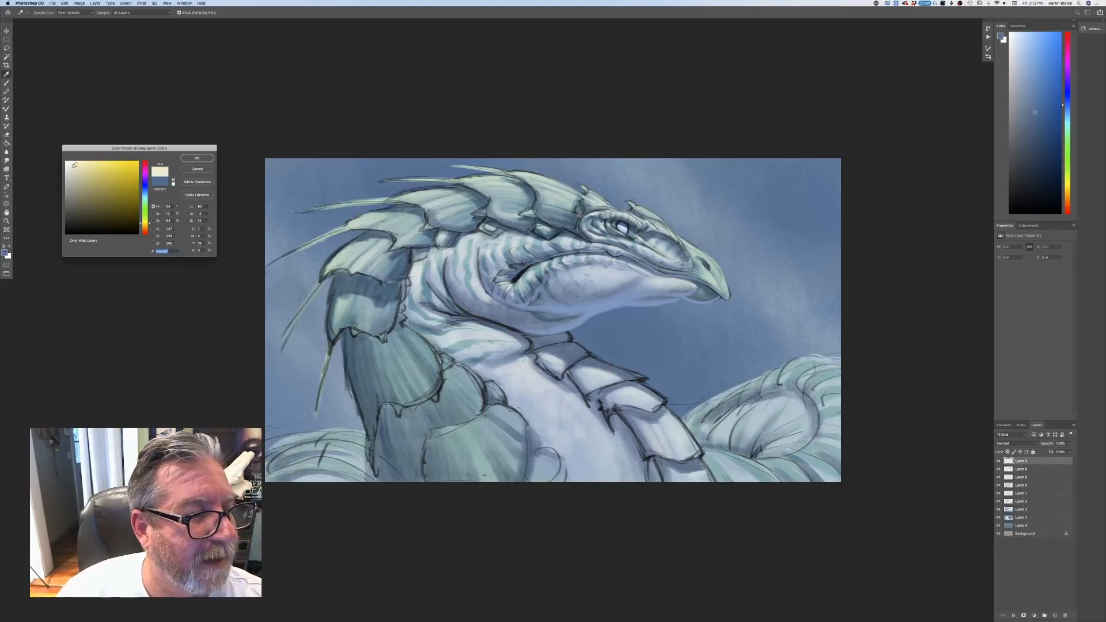
left_click(191, 159)
key("b")
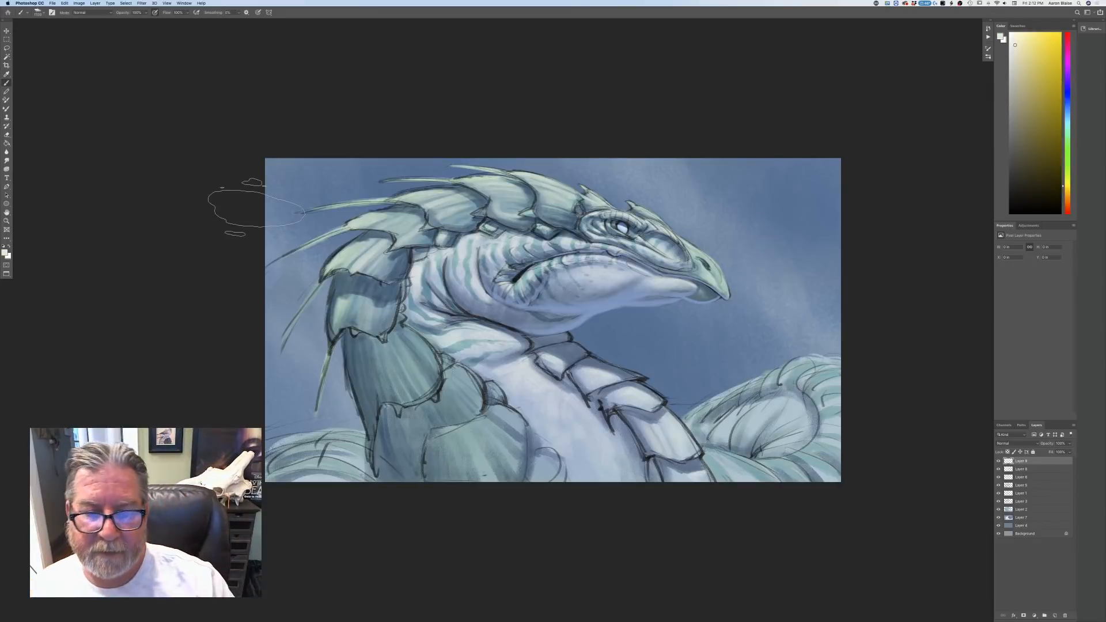
- Switch to the Pastel brush and bring the creature's face into close view
left_click(37, 12)
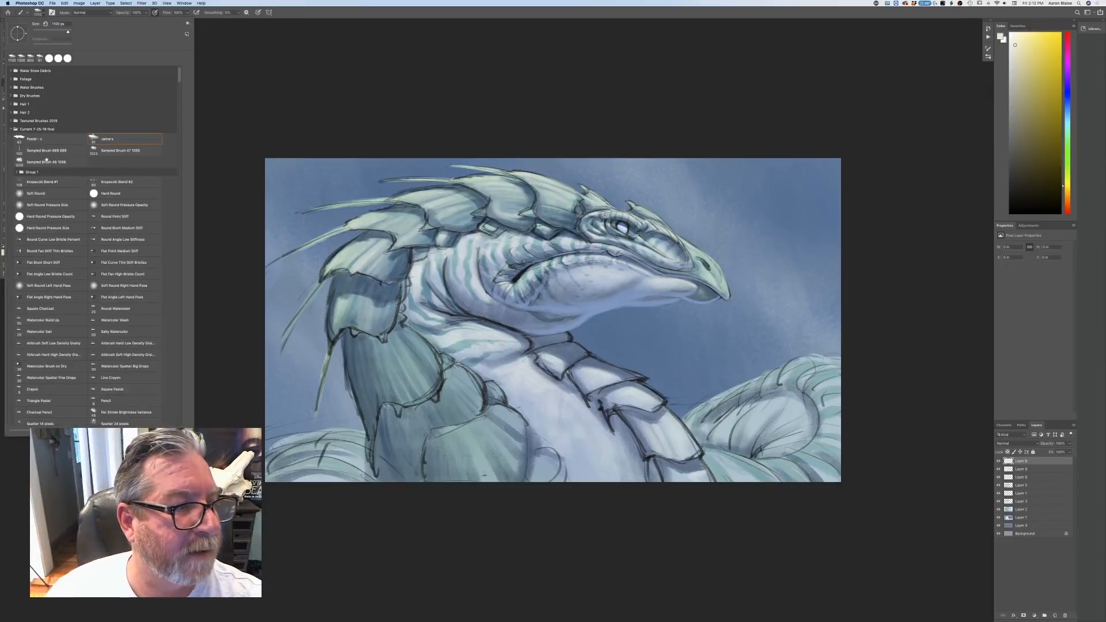
left_click(36, 143)
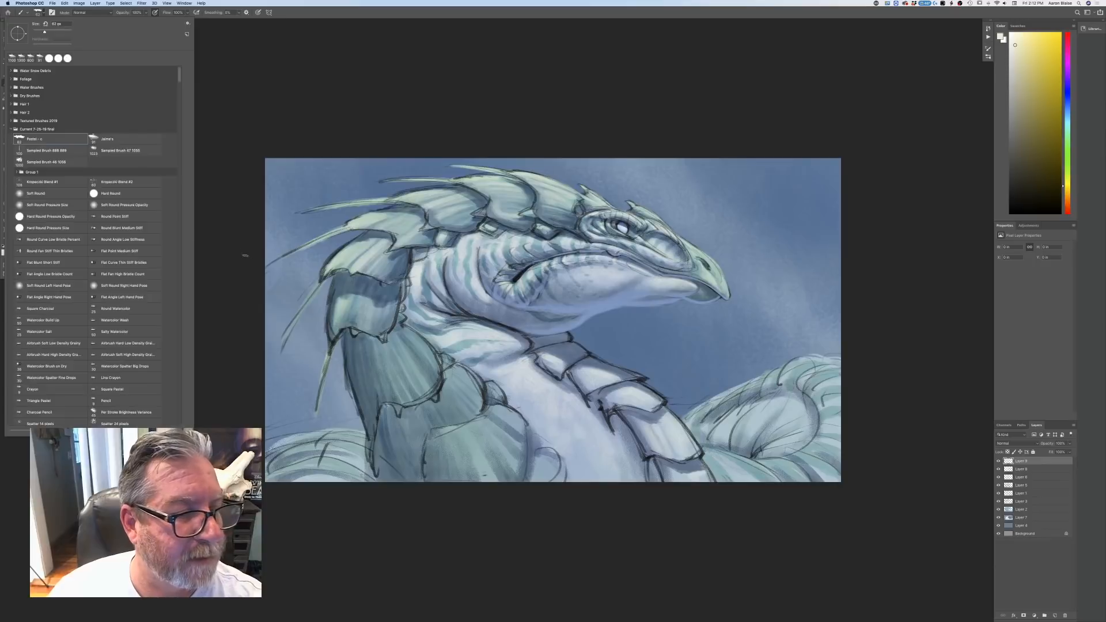
left_click(245, 255)
key("super+plus")
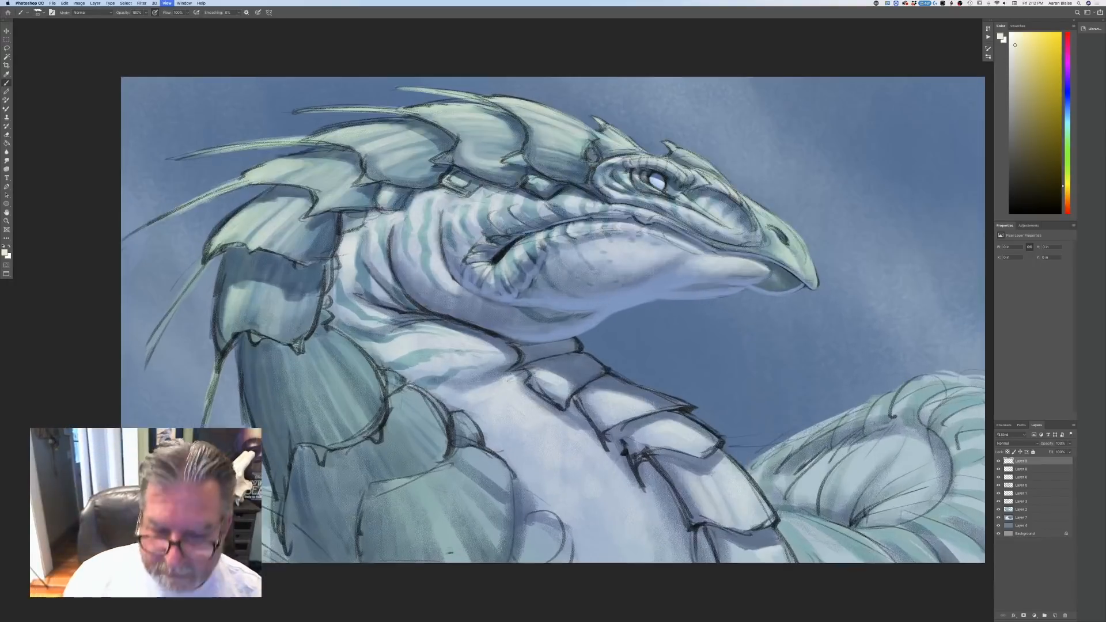
left_click_drag(297, 345, 97, 400)
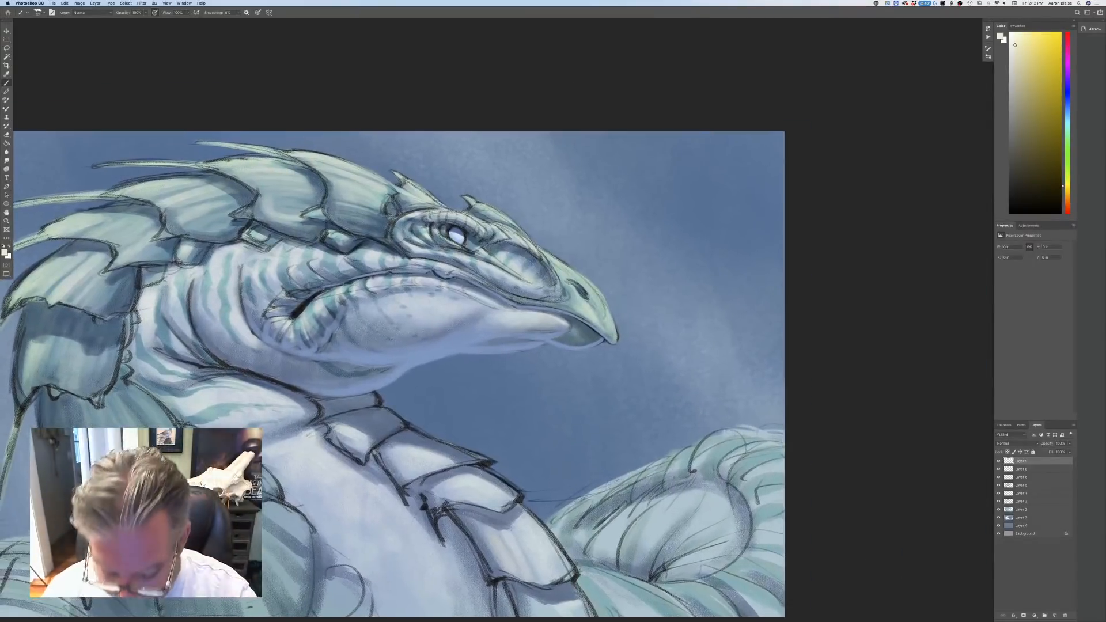
- Adjust the brush size, turn on pen pressure for size, and paint pale warm highlights along the snout ridge to the beak tip
key("bracketleft")
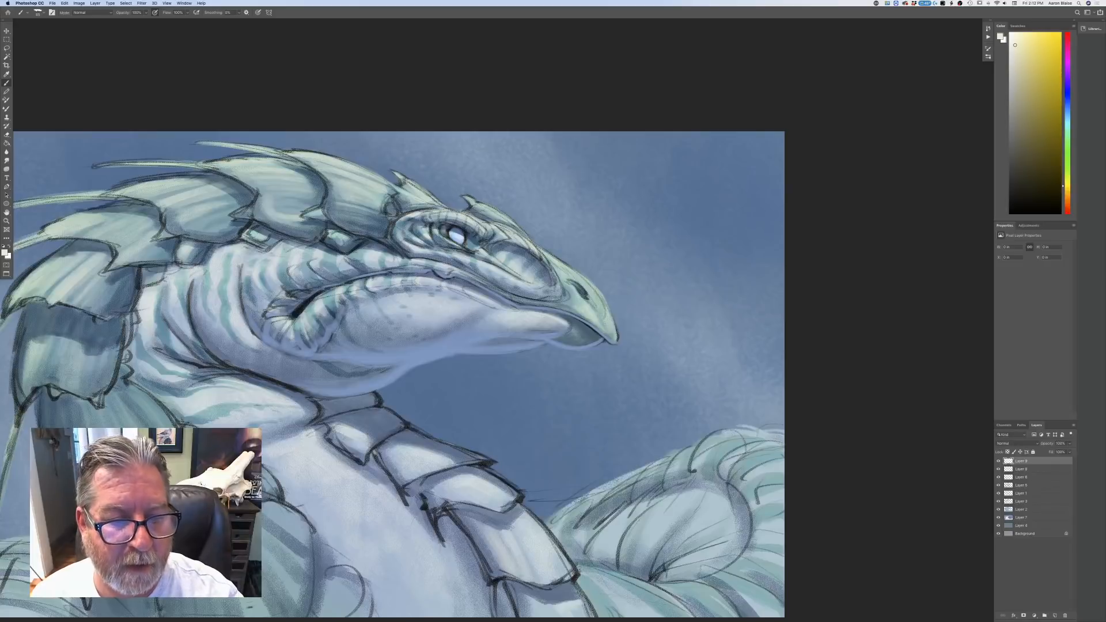
mouse_move(443, 266)
left_mouse_down()
mouse_move(521, 300)
mouse_move(577, 293)
mouse_move(594, 310)
left_mouse_up()
left_click(259, 12)
key("bracketright")
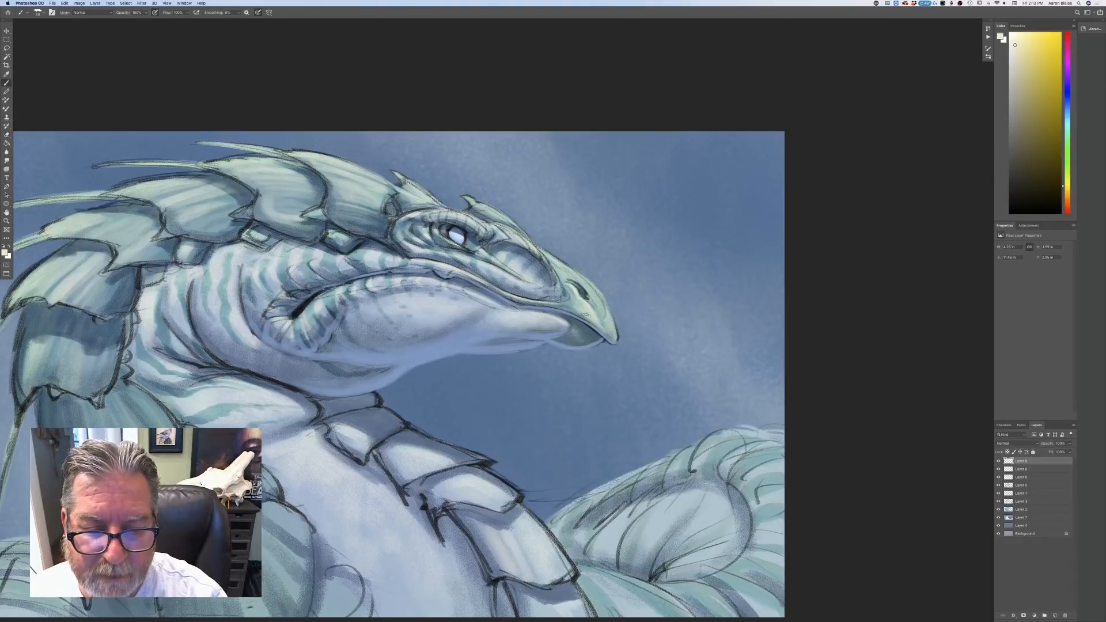
left_click_drag(595, 301, 601, 301)
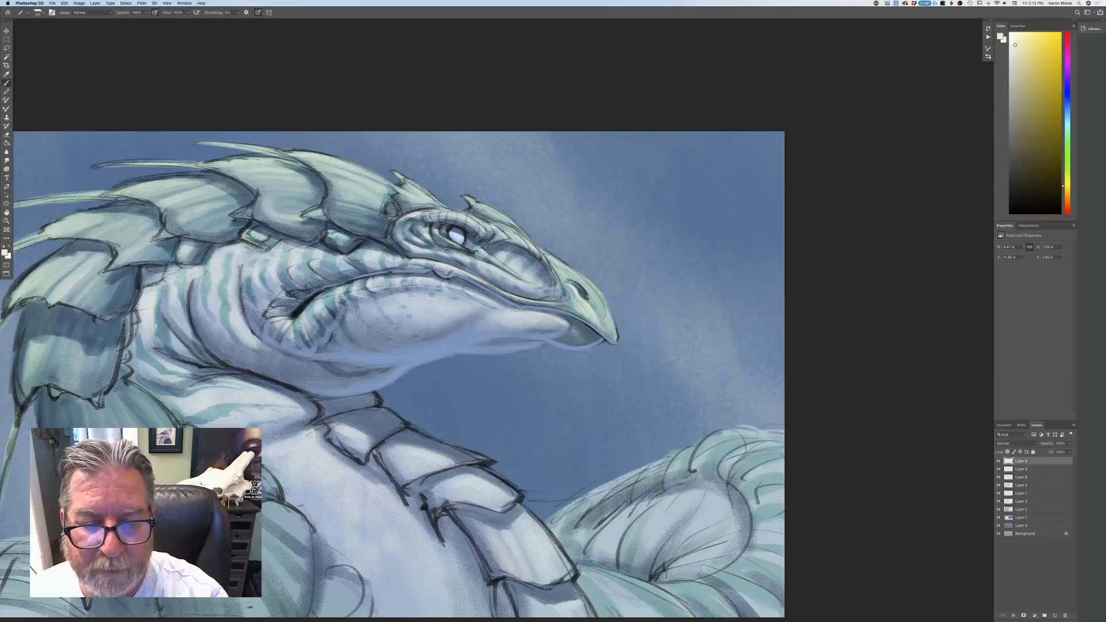
mouse_move(540, 248)
left_mouse_down()
mouse_move(590, 285)
mouse_move(612, 336)
left_mouse_up()
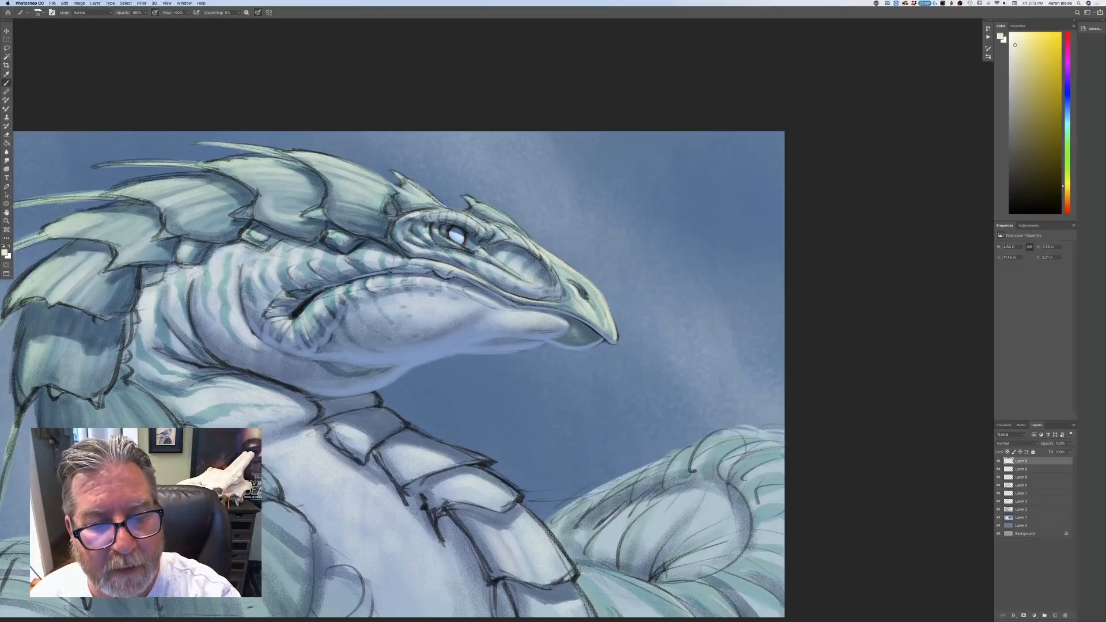
- Paint thin pale highlights along the brow ridge, the small horns above the eye and the folds in front of it
mouse_move(498, 224)
left_mouse_down()
mouse_move(520, 225)
mouse_move(533, 241)
mouse_move(525, 232)
left_mouse_up()
left_click_drag(469, 203, 478, 198)
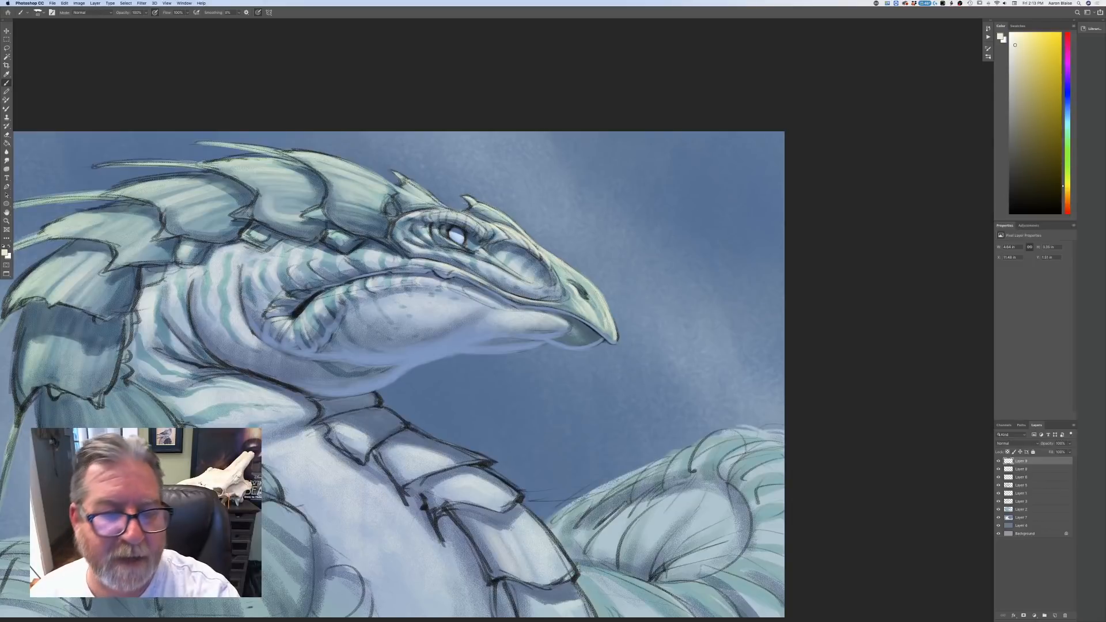
left_click_drag(405, 179, 474, 223)
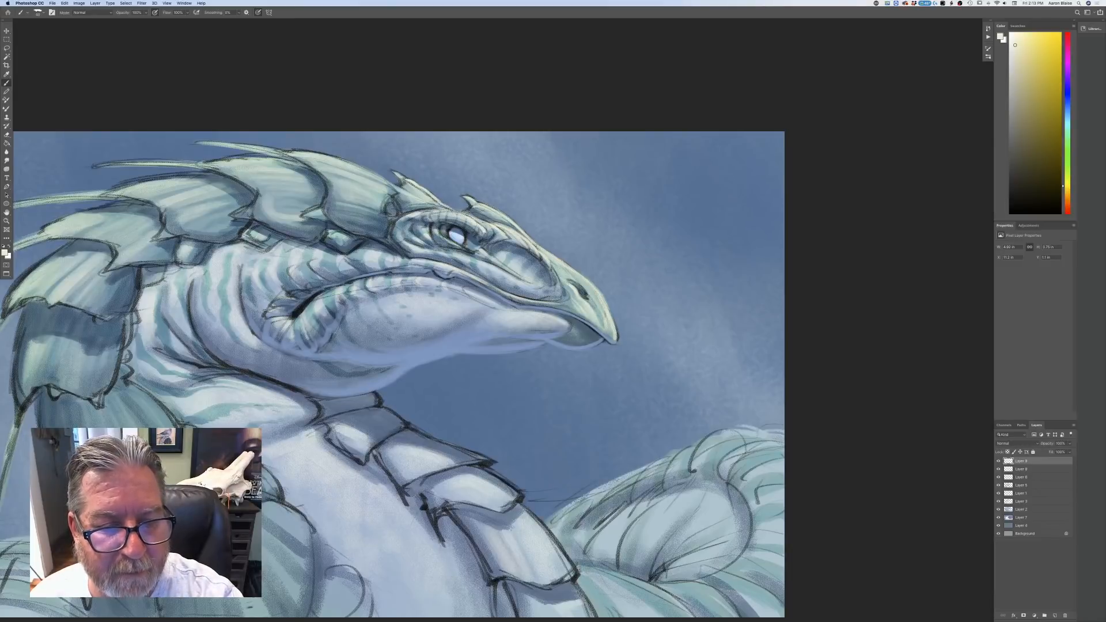
left_click_drag(480, 222, 490, 227)
left_click_drag(473, 217, 488, 222)
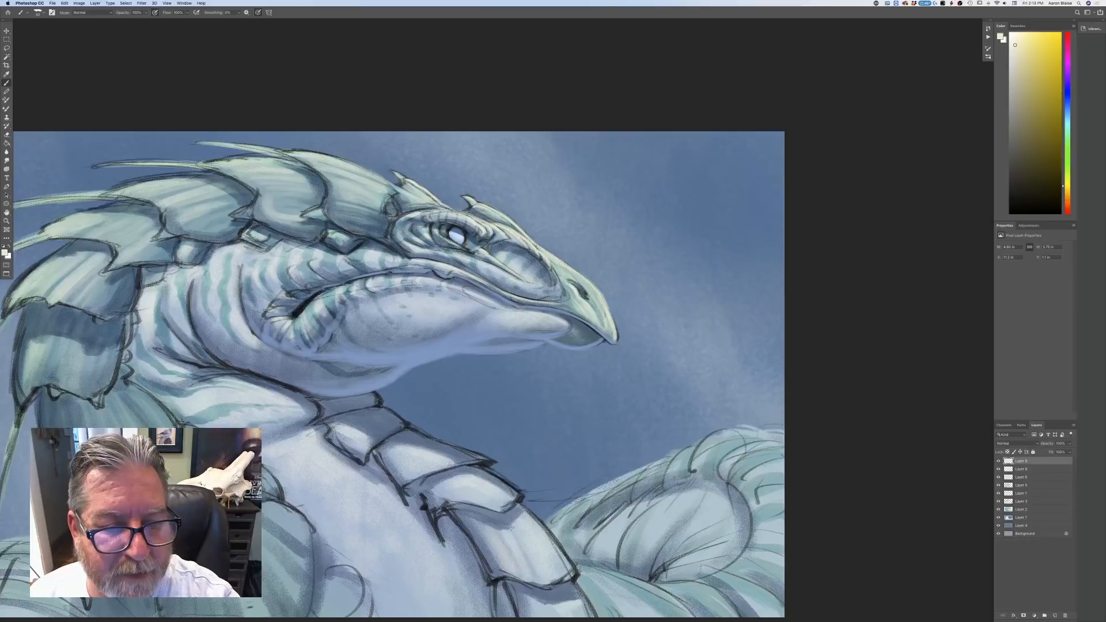
- Highlight the wrinkles below and behind the eye, the ridge above the mouth, and the upper and lower lip edges
mouse_move(465, 251)
left_mouse_down()
mouse_move(476, 249)
mouse_move(442, 232)
mouse_move(432, 241)
left_mouse_up()
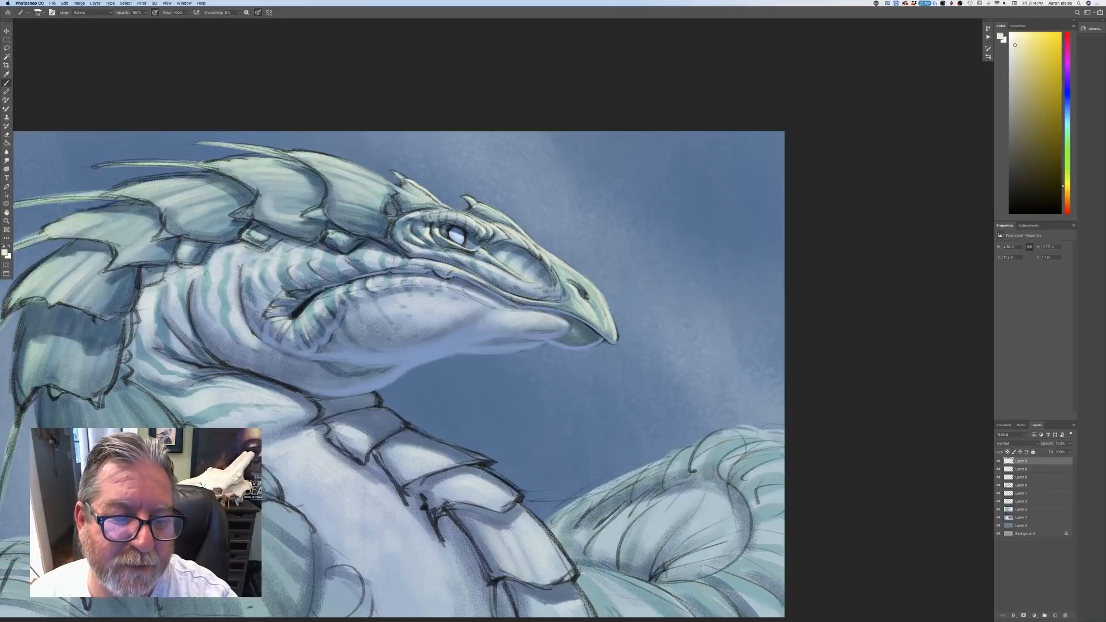
left_click_drag(405, 242, 398, 233)
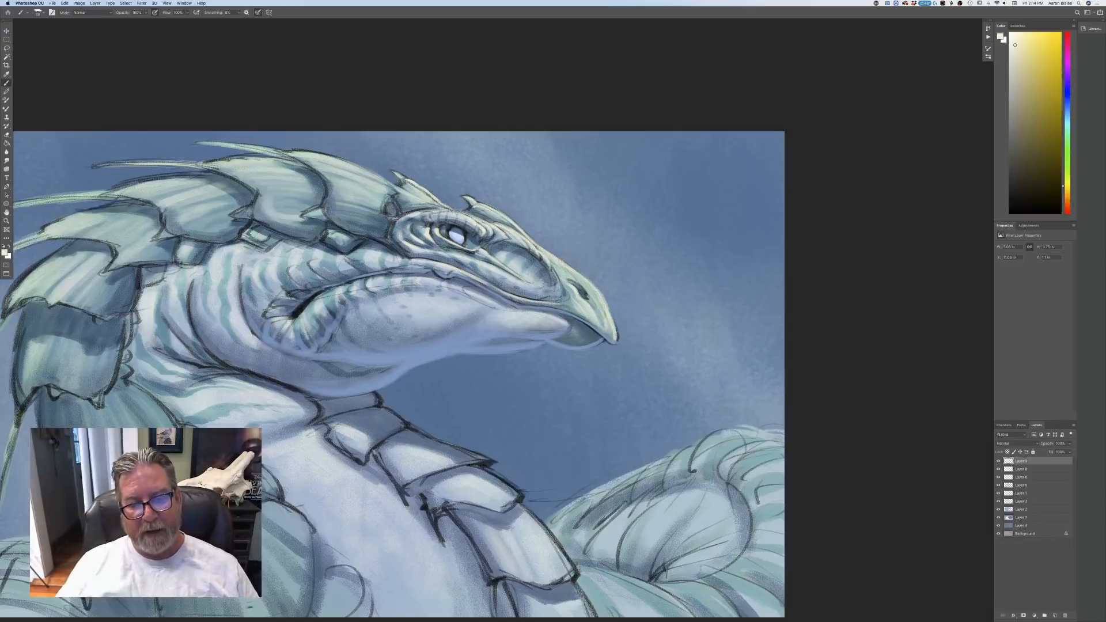
left_click_drag(417, 242, 429, 247)
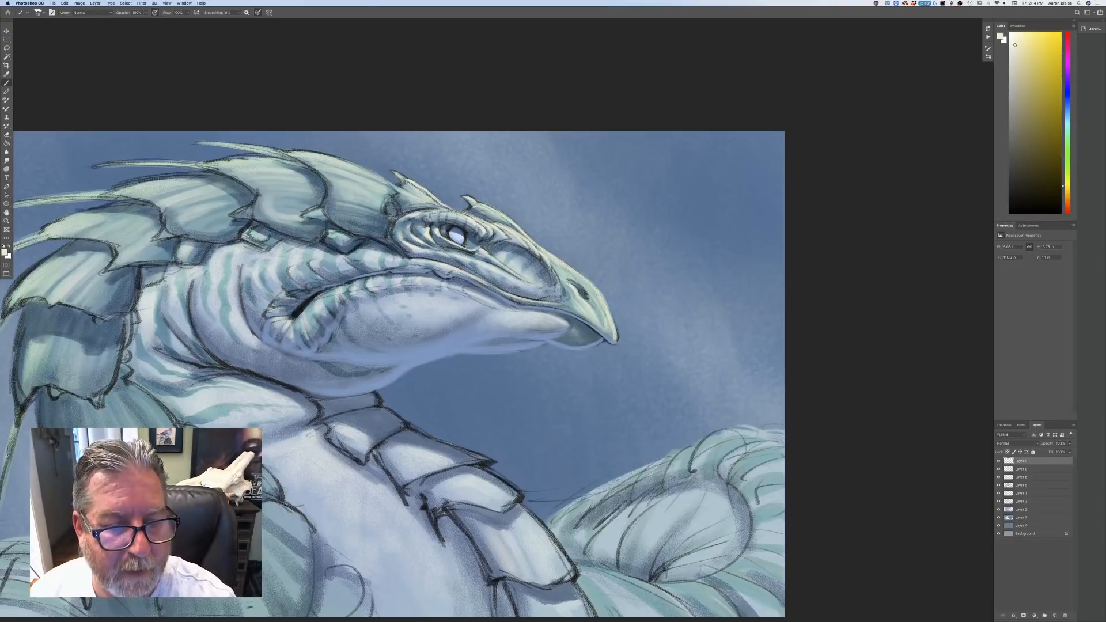
left_click_drag(499, 263, 507, 268)
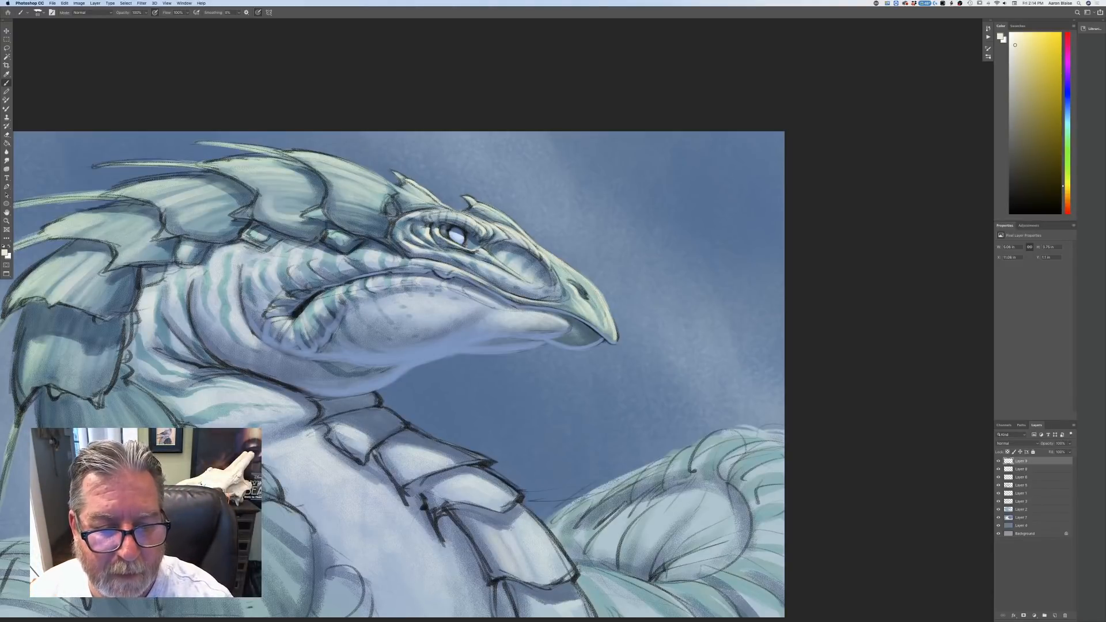
left_click_drag(533, 288, 568, 309)
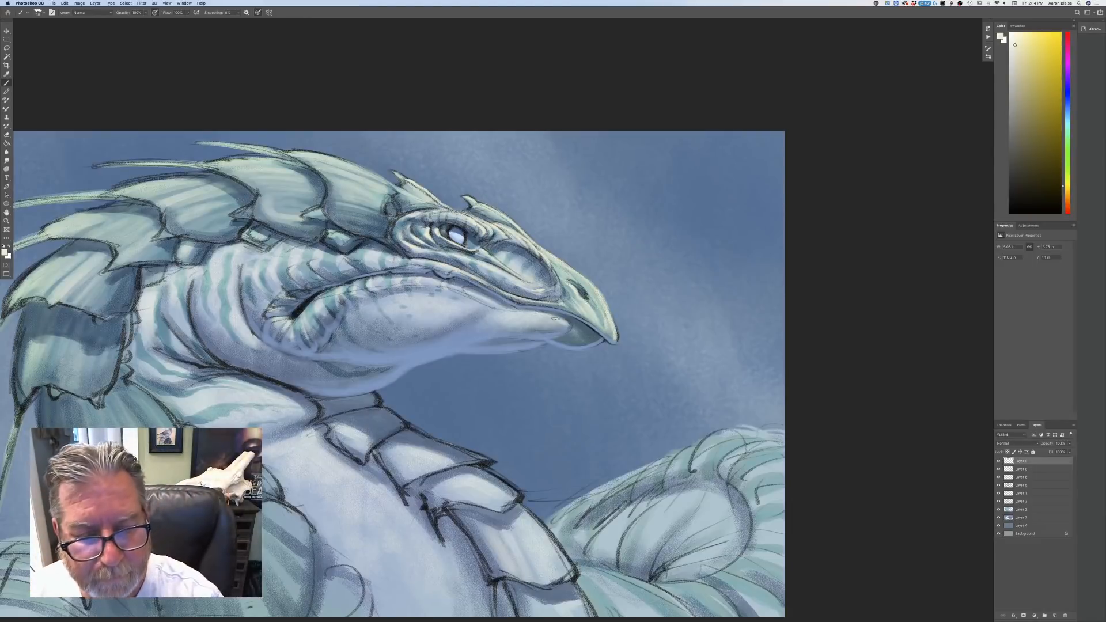
mouse_move(529, 314)
left_mouse_down()
mouse_move(513, 312)
mouse_move(563, 325)
left_mouse_up()
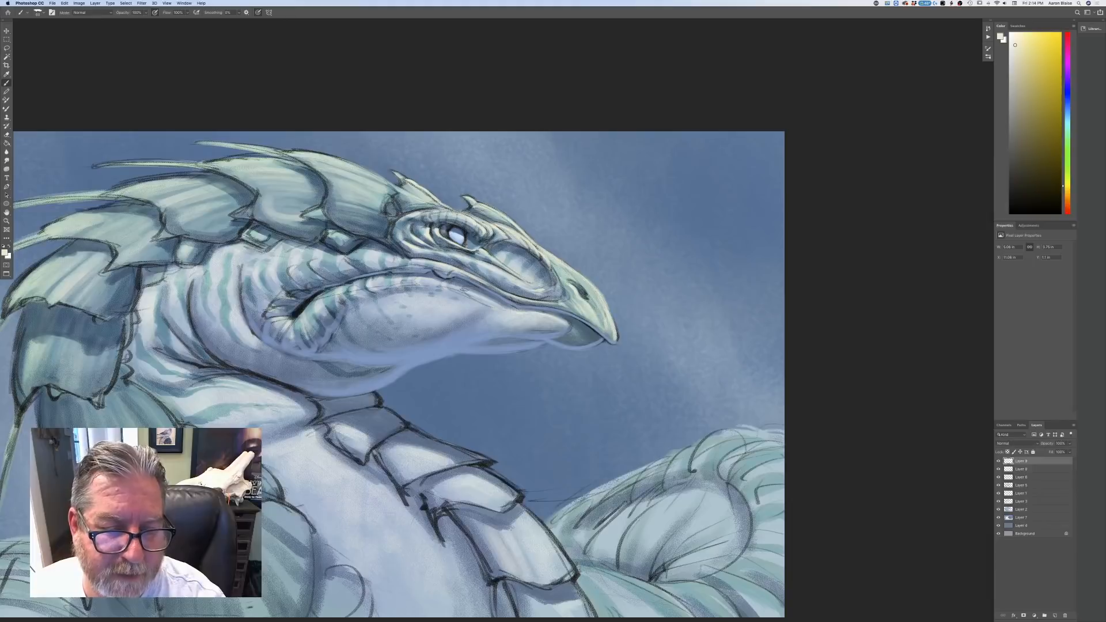
mouse_move(464, 290)
left_mouse_down()
mouse_move(488, 302)
mouse_move(427, 280)
mouse_move(346, 293)
left_mouse_up()
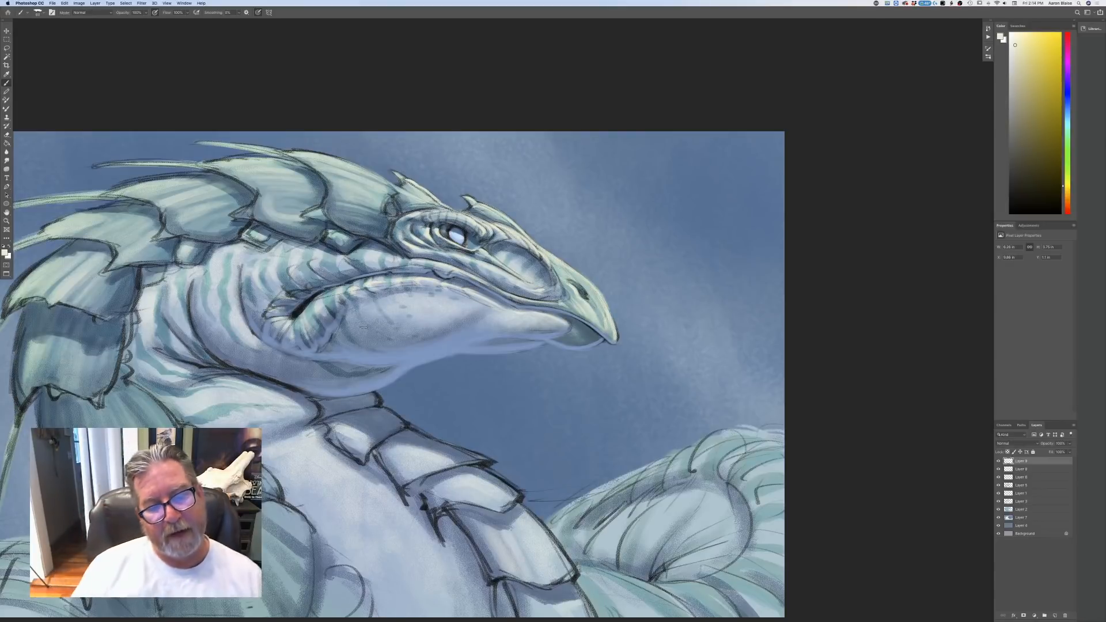
- Add pale highlights to the cheek folds behind the eye and streak them across the head plates at the back
left_click_drag(364, 254, 349, 259)
mouse_move(393, 260)
left_mouse_down()
mouse_move(304, 215)
mouse_move(336, 197)
left_mouse_up()
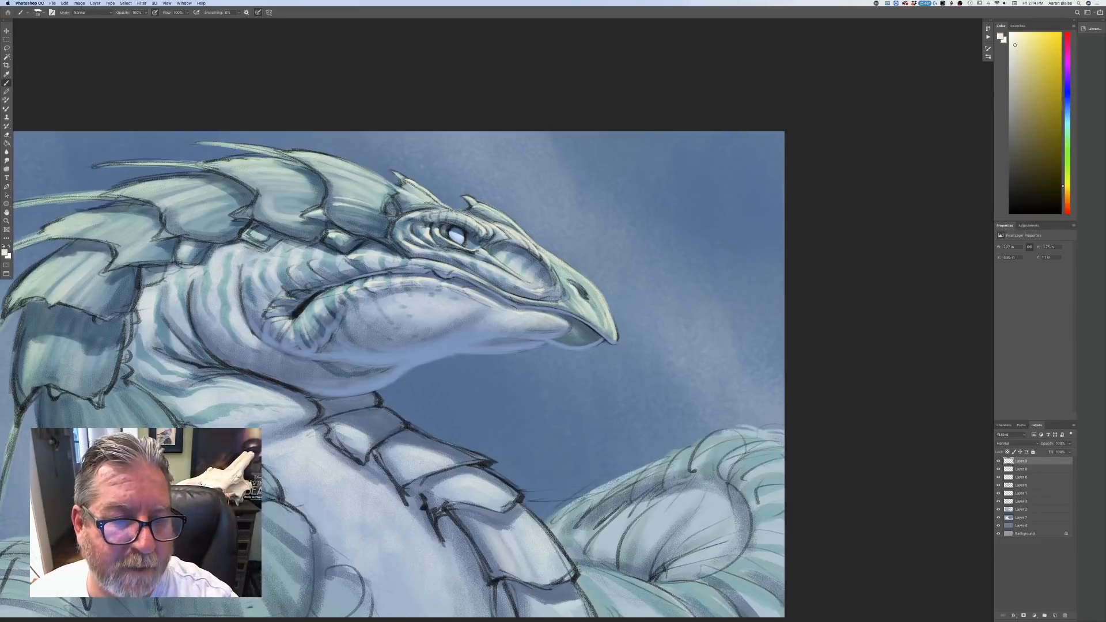
mouse_move(413, 199)
left_mouse_down()
mouse_move(393, 194)
mouse_move(396, 215)
left_mouse_up()
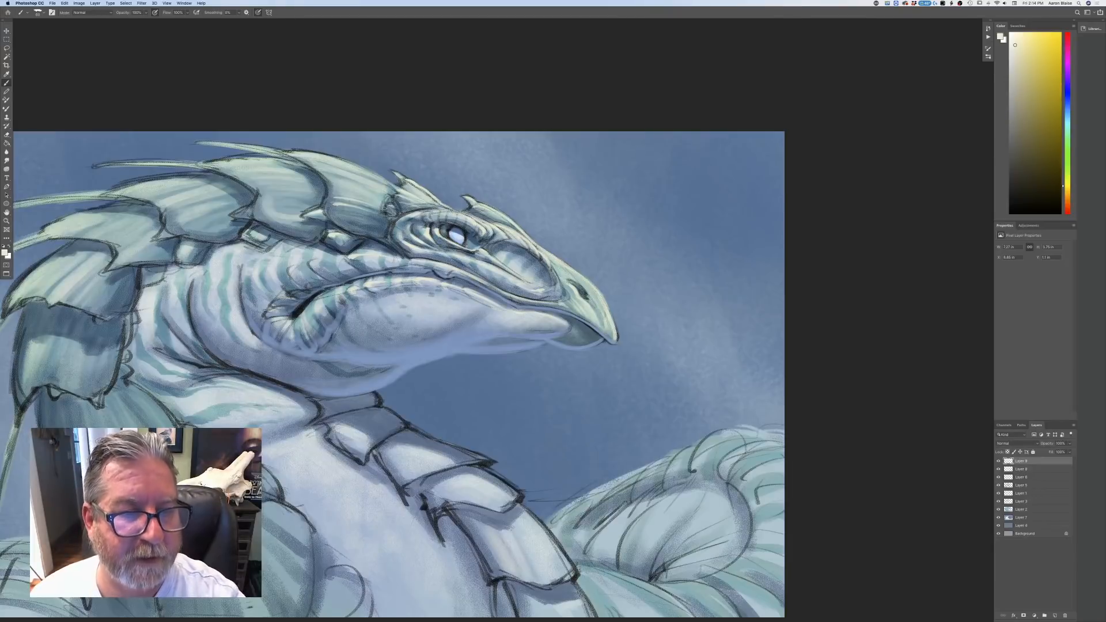
left_click_drag(304, 152, 353, 174)
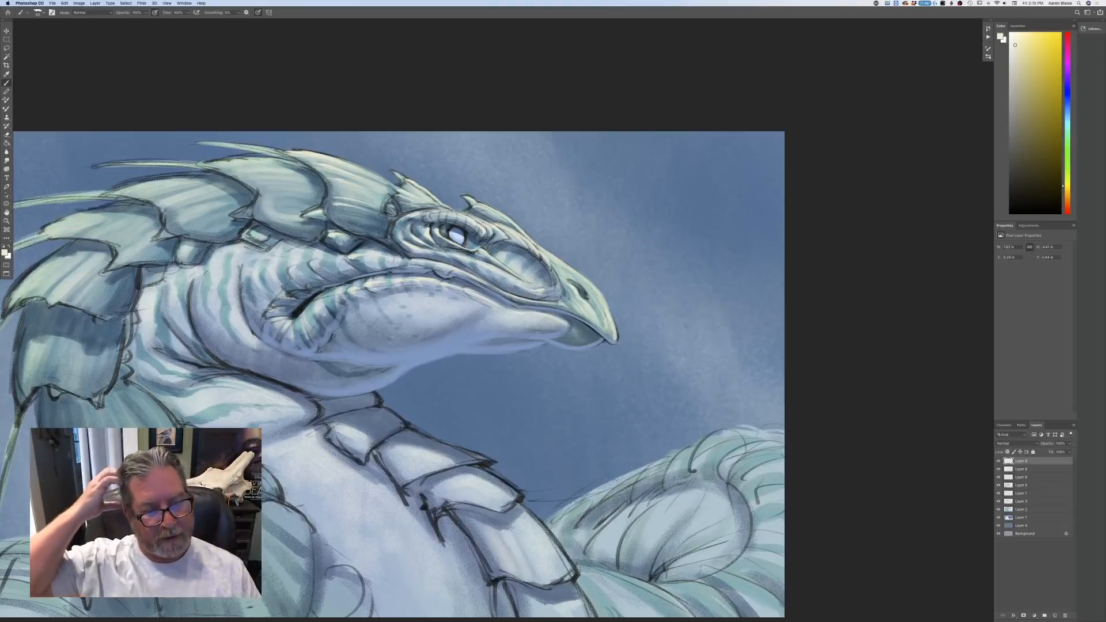
- Dab pale highlights on the mouth corner and the cheek bumps, and along the upper chest plates and their broken edge
mouse_move(293, 320)
left_mouse_down()
mouse_move(287, 329)
mouse_move(312, 327)
mouse_move(275, 319)
mouse_move(275, 300)
left_mouse_up()
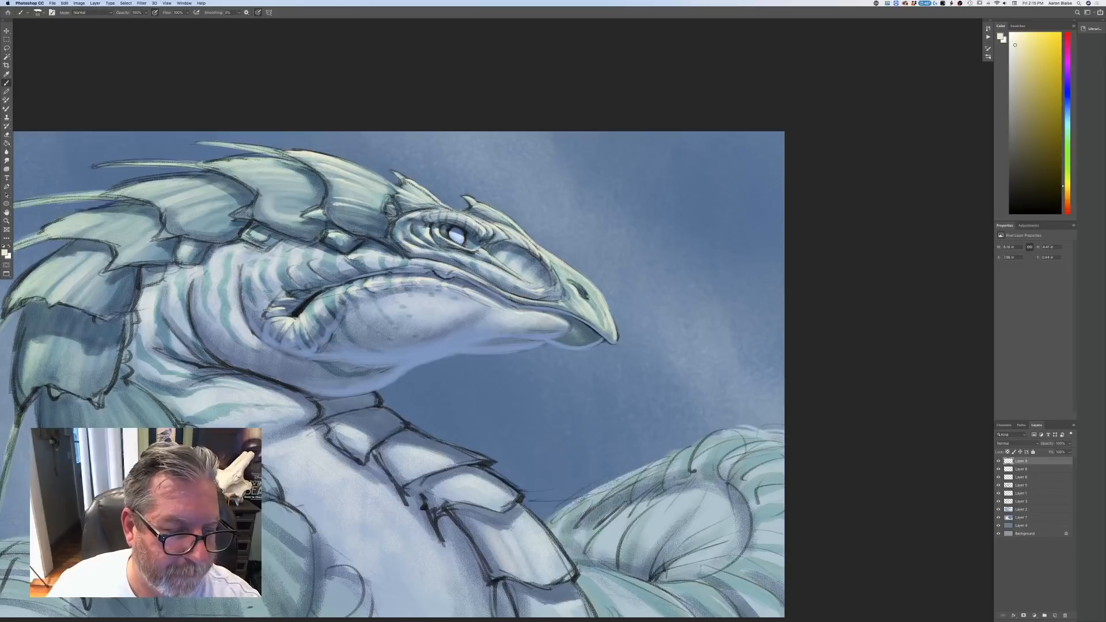
left_click_drag(307, 262, 342, 261)
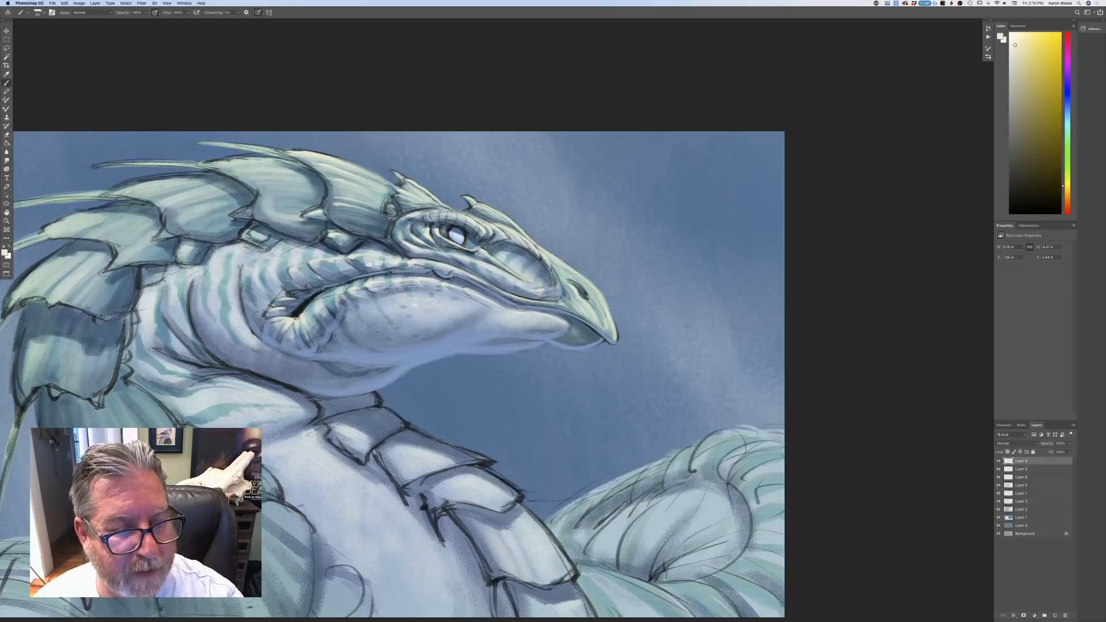
left_click_drag(354, 264, 332, 276)
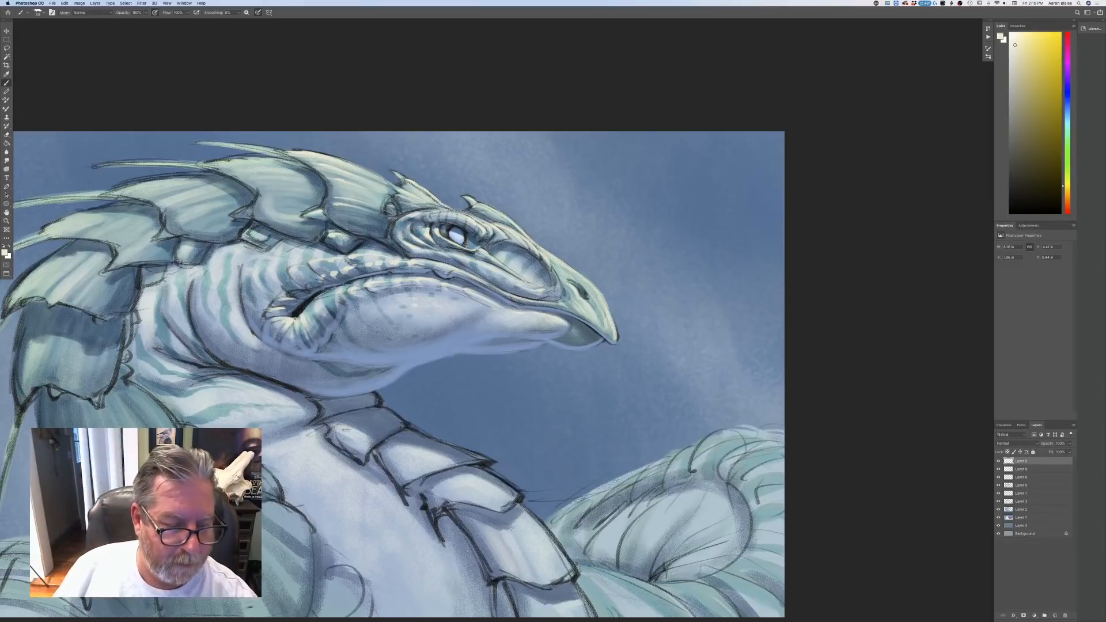
mouse_move(342, 427)
left_mouse_down()
mouse_move(445, 467)
mouse_move(400, 470)
mouse_move(412, 480)
mouse_move(503, 503)
left_mouse_up()
mouse_move(446, 480)
left_mouse_down()
mouse_move(458, 484)
mouse_move(431, 514)
left_mouse_up()
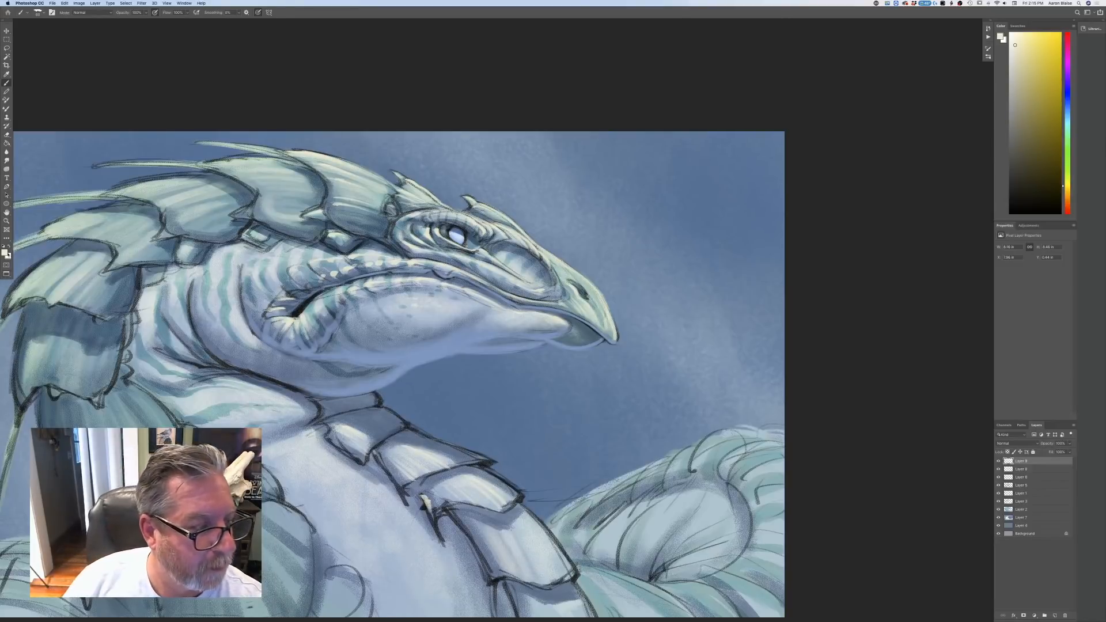
- Sample a light blue from the chest plates and paint it over the dark outlines along the plates' inner edges
key("n")
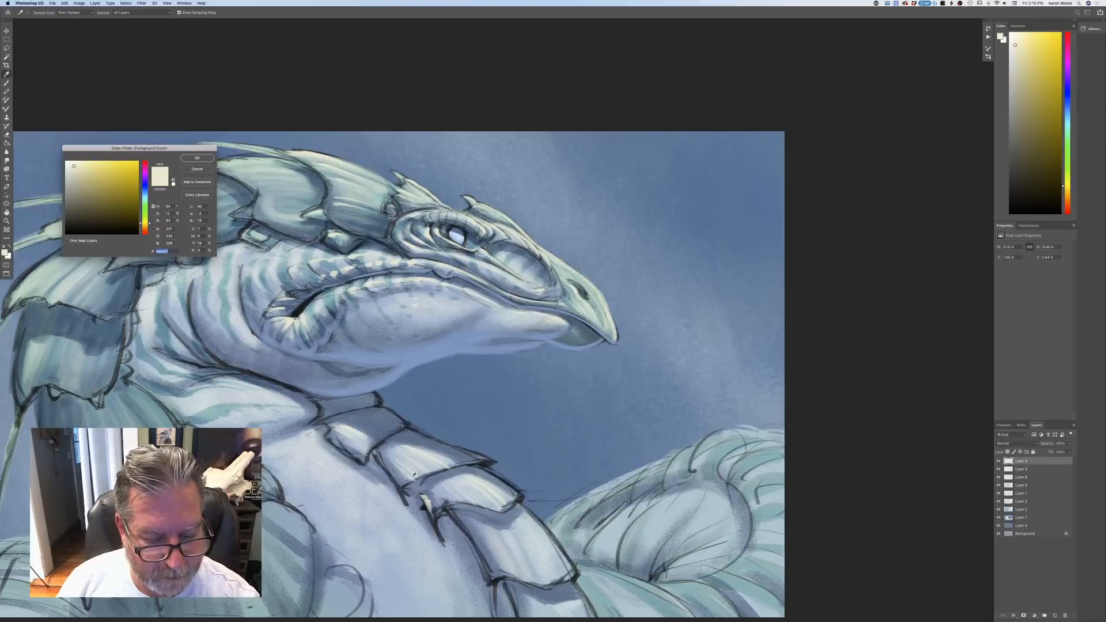
left_click(443, 492)
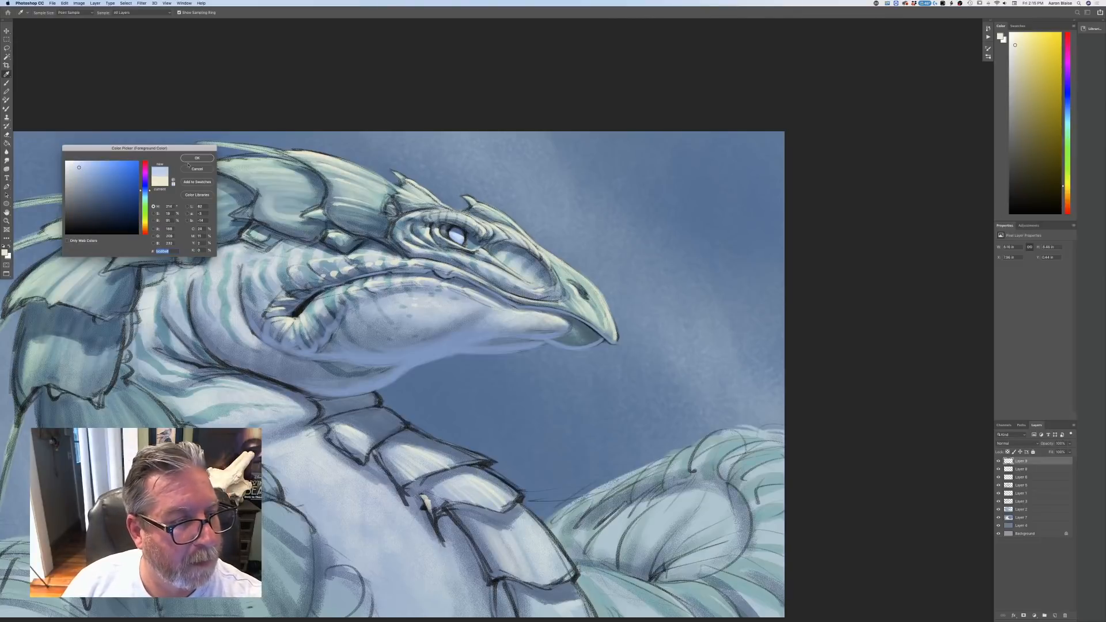
key("Return")
left_click_drag(434, 525, 442, 541)
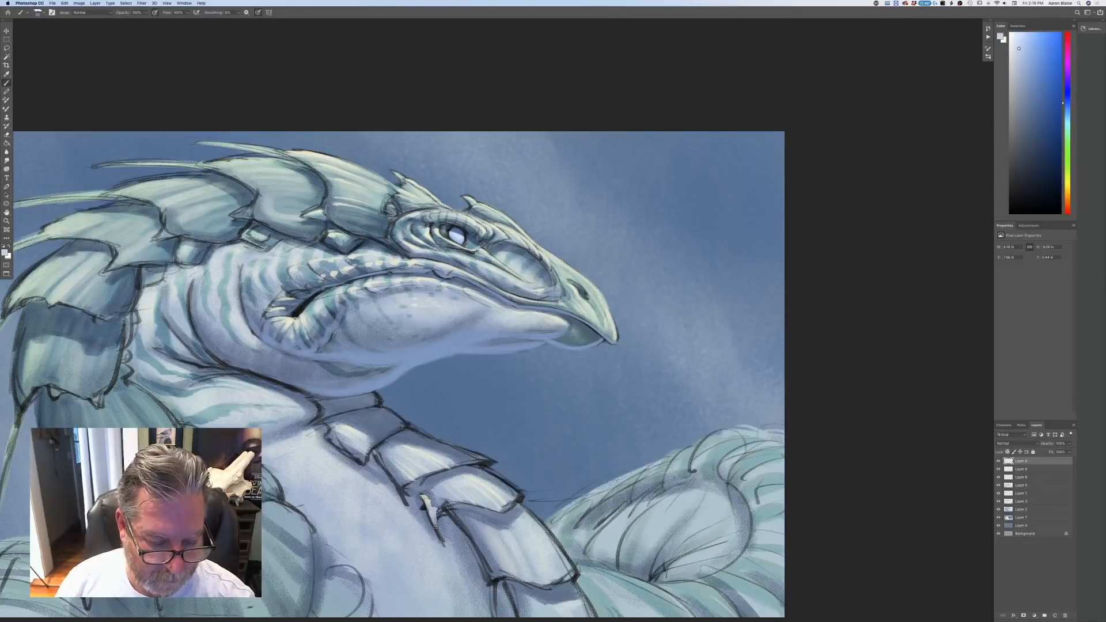
mouse_move(423, 494)
left_mouse_down()
mouse_move(438, 510)
mouse_move(451, 501)
left_mouse_up()
left_click_drag(377, 455, 412, 515)
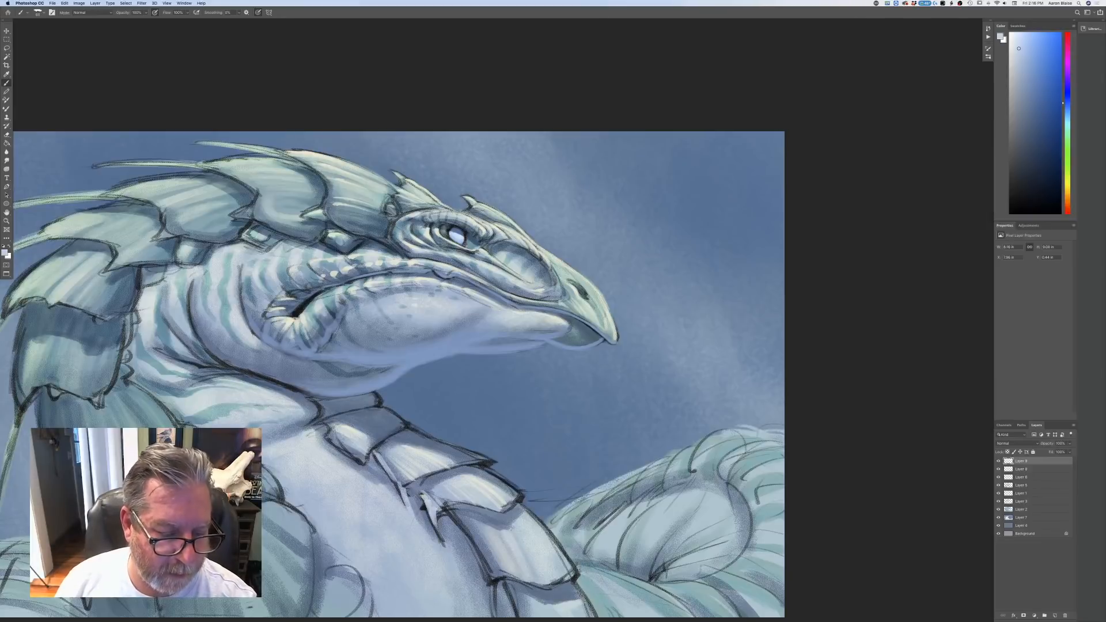
mouse_move(363, 461)
left_mouse_down()
mouse_move(378, 483)
mouse_move(336, 442)
left_mouse_up()
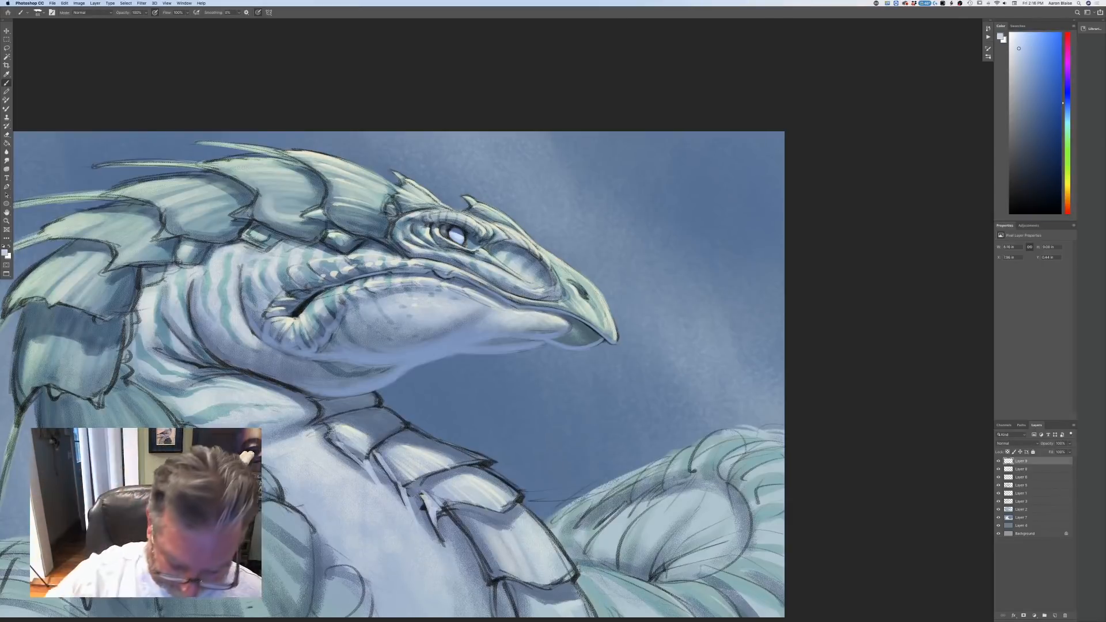
- Check the whole picture at reduced size, then sample the dark blue beneath the head plates, lighten it and brush it on the small scale there
key("super+minus")
key("super+minus")
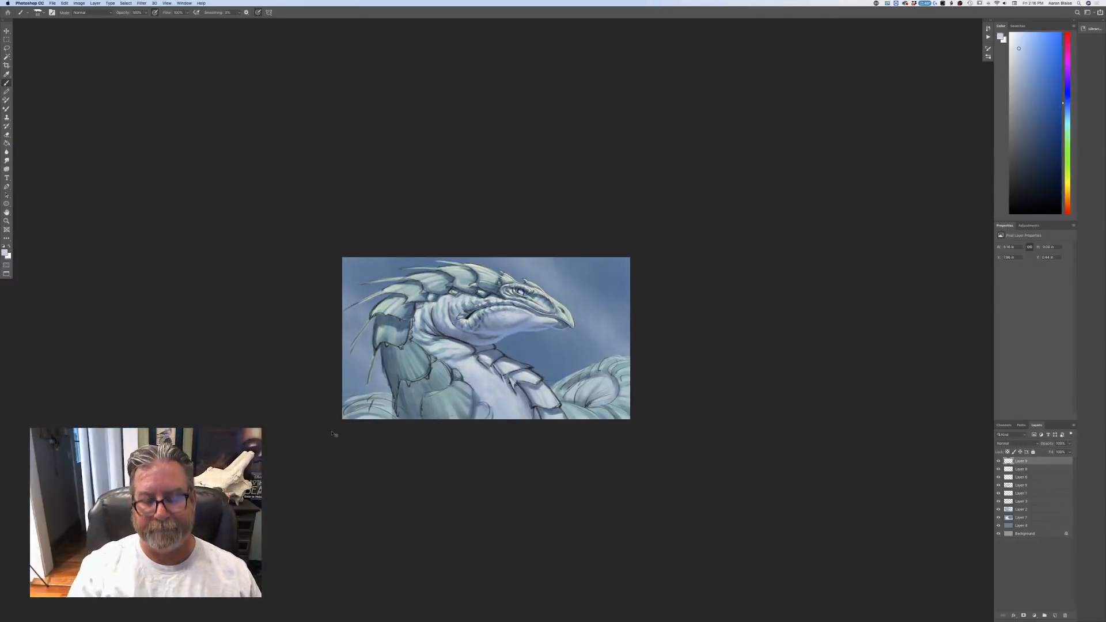
key("super+plus")
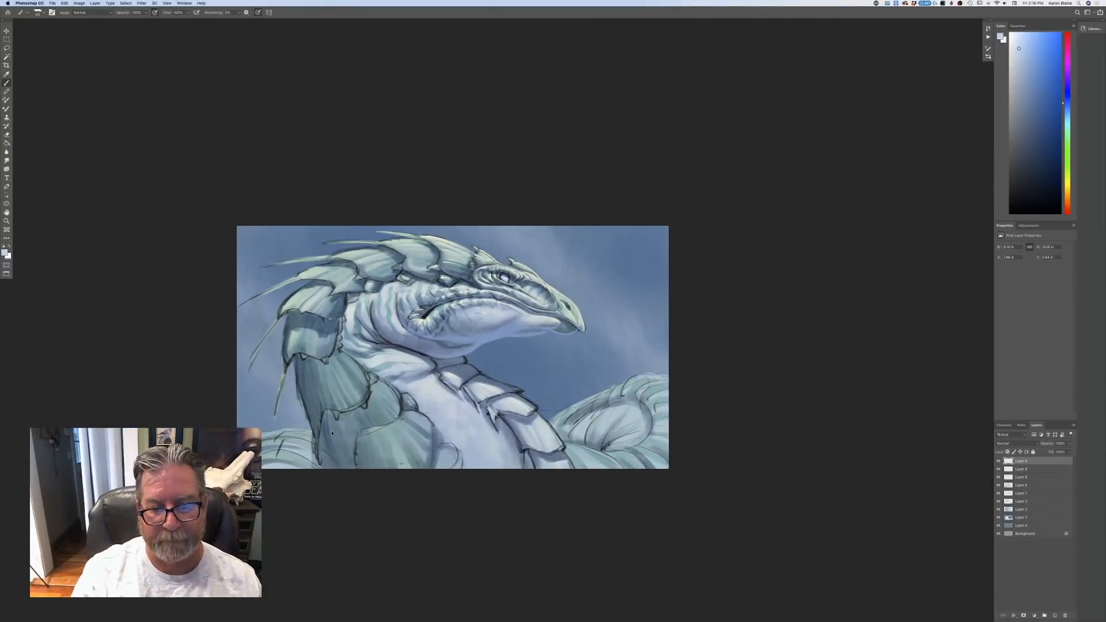
key("super+plus")
key("super+plus")
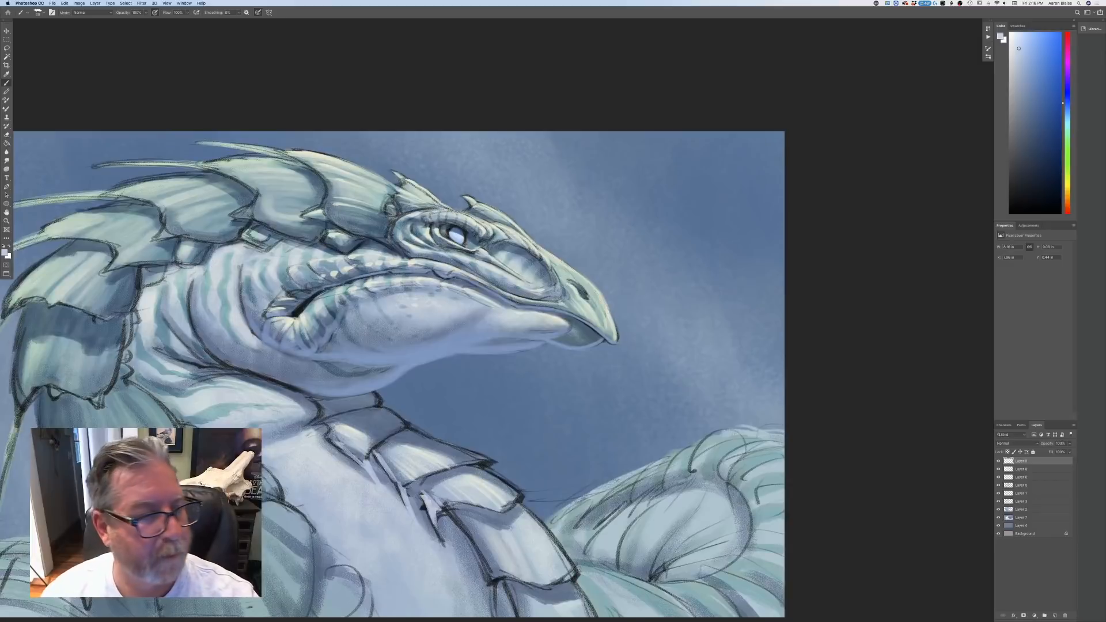
left_click(7, 254)
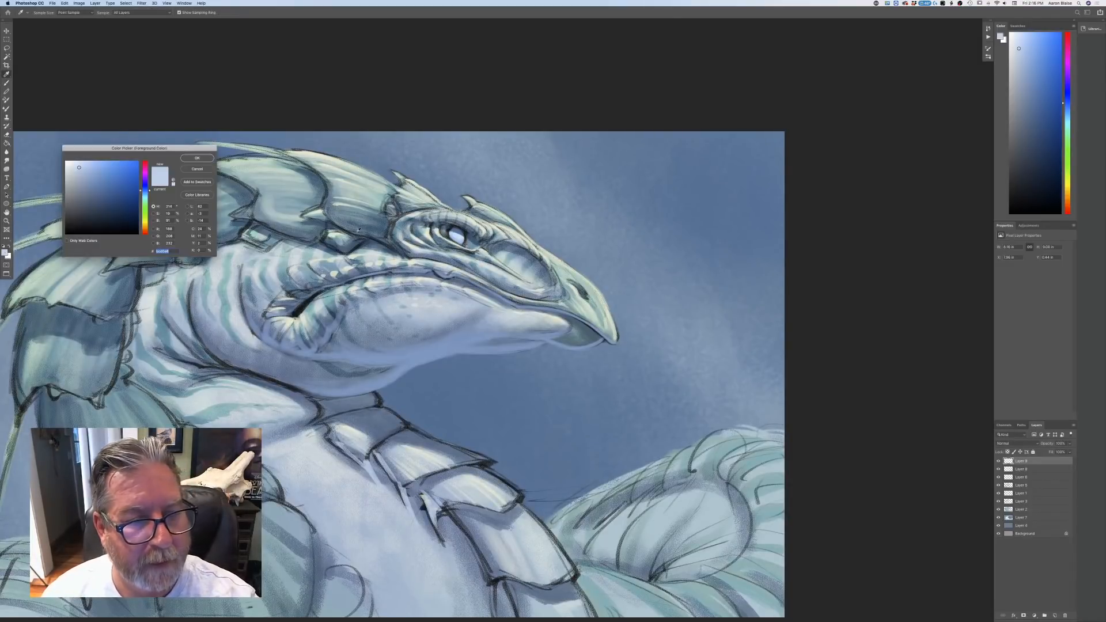
left_click(358, 230)
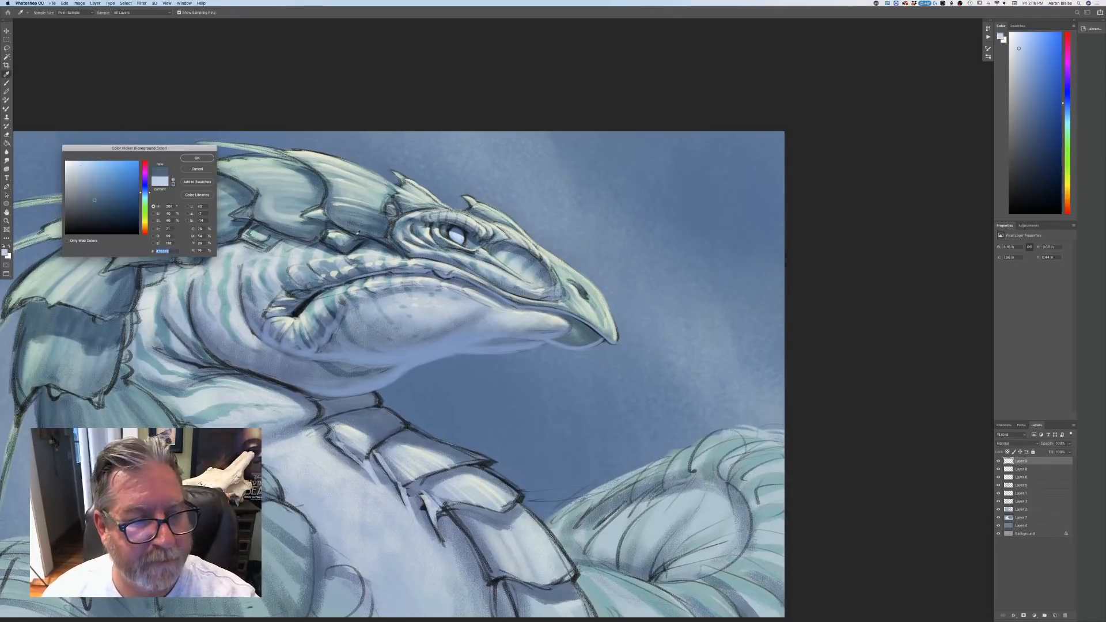
left_click(94, 183)
left_click(197, 158)
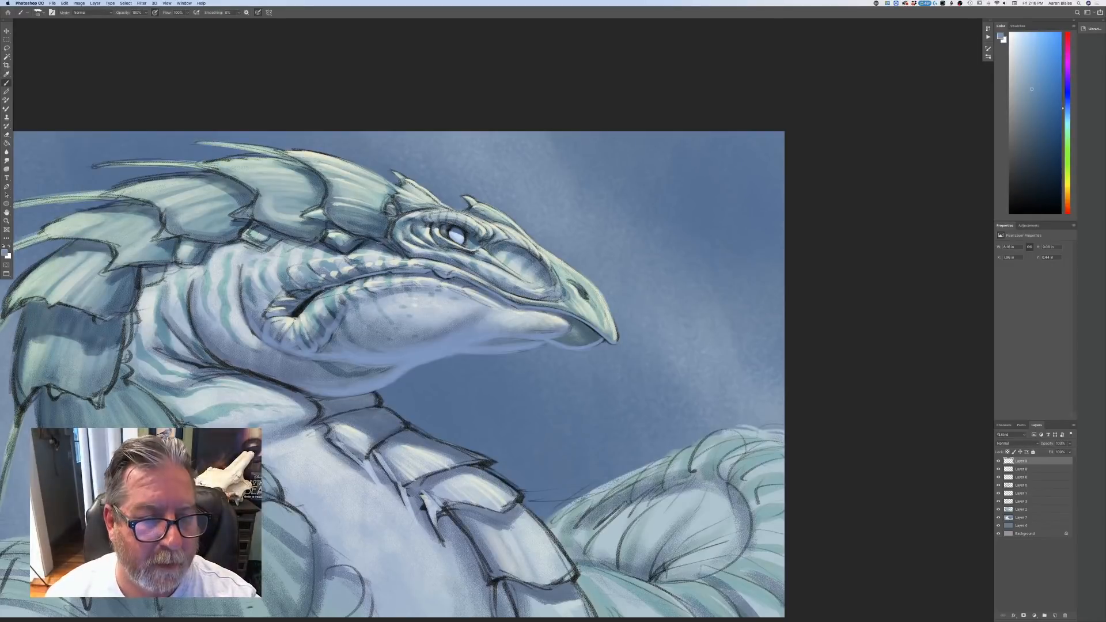
mouse_move(370, 238)
left_mouse_down()
mouse_move(396, 251)
mouse_move(345, 229)
left_mouse_up()
- Lighten the foreground blue further and paint reflected light along the undersides of the small scales behind the eye
left_click(4, 254)
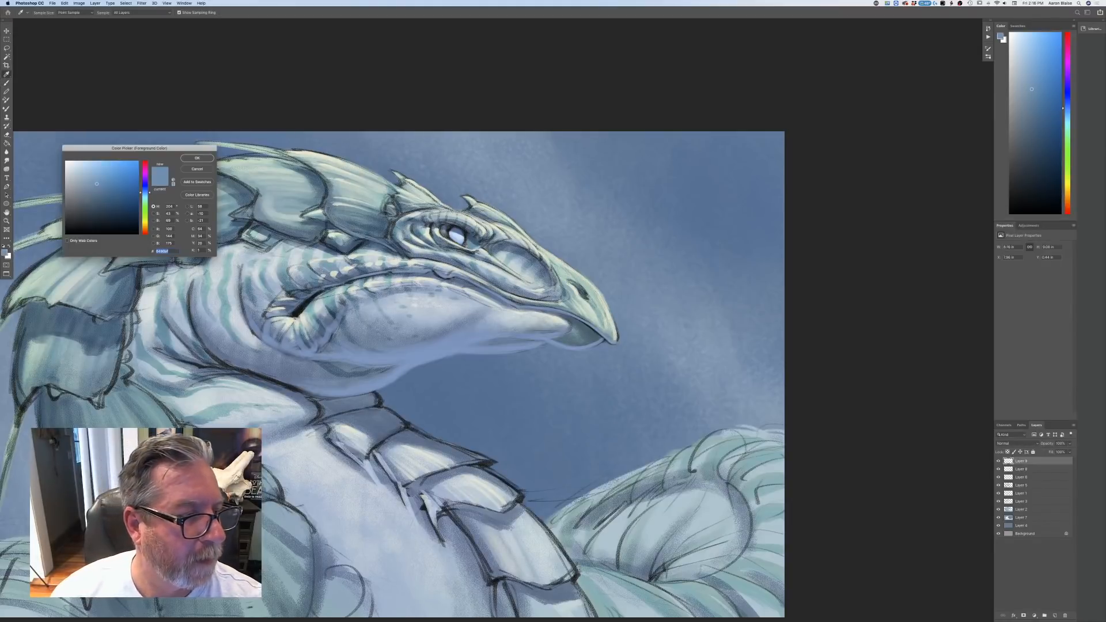
left_click(95, 178)
left_click(197, 160)
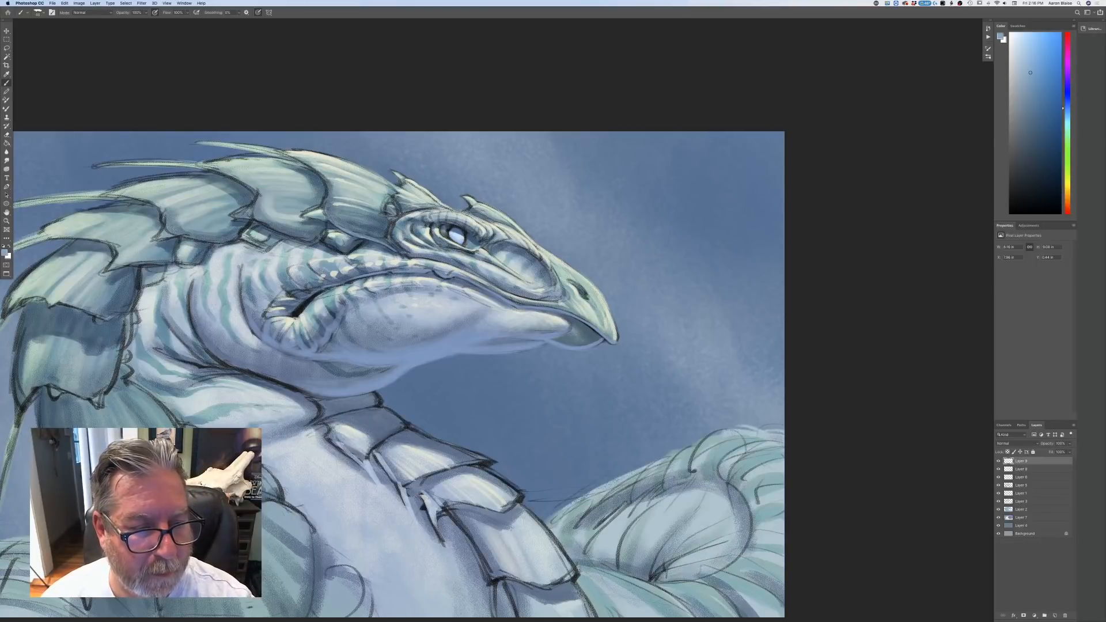
mouse_move(404, 252)
left_mouse_down()
mouse_move(391, 242)
mouse_move(404, 253)
mouse_move(342, 254)
mouse_move(323, 241)
left_mouse_up()
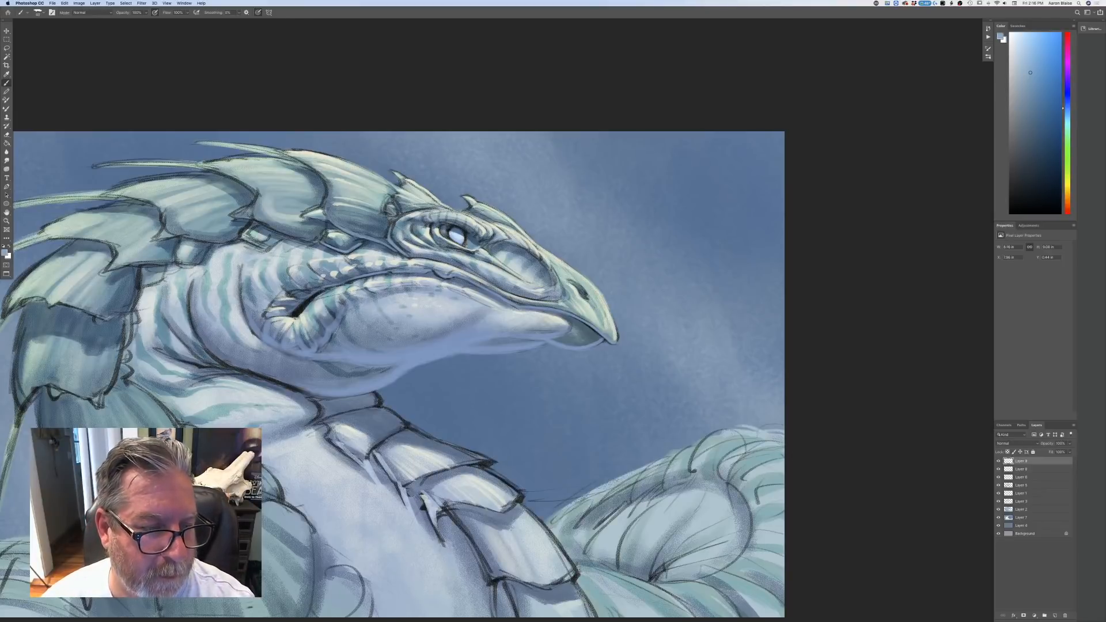
- Brush light blue reflected light along the lower edges of the small scales and along the shaded overlaps of the larger head plates
mouse_move(299, 241)
left_mouse_down()
mouse_move(254, 220)
mouse_move(265, 250)
left_mouse_up()
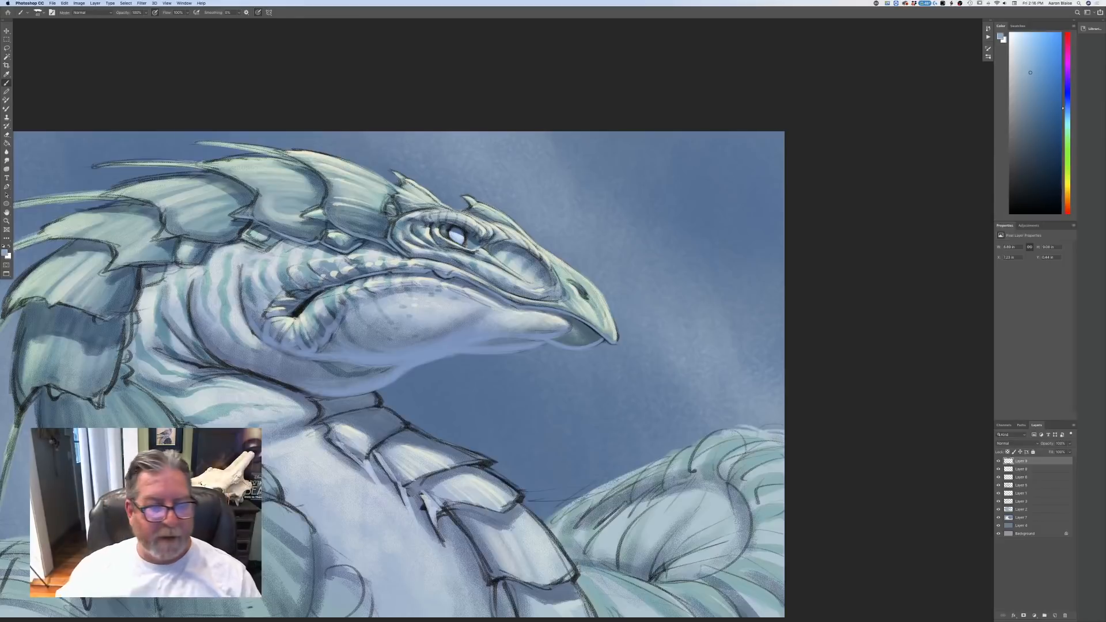
mouse_move(324, 222)
left_mouse_down()
mouse_move(329, 233)
mouse_move(314, 235)
left_mouse_up()
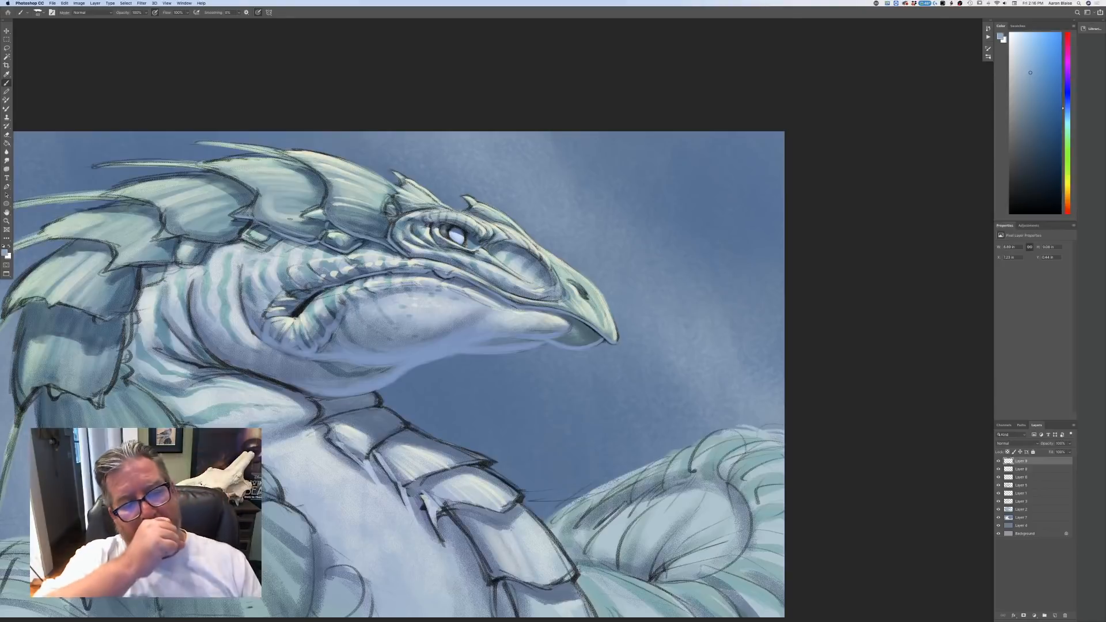
left_click_drag(359, 234, 379, 228)
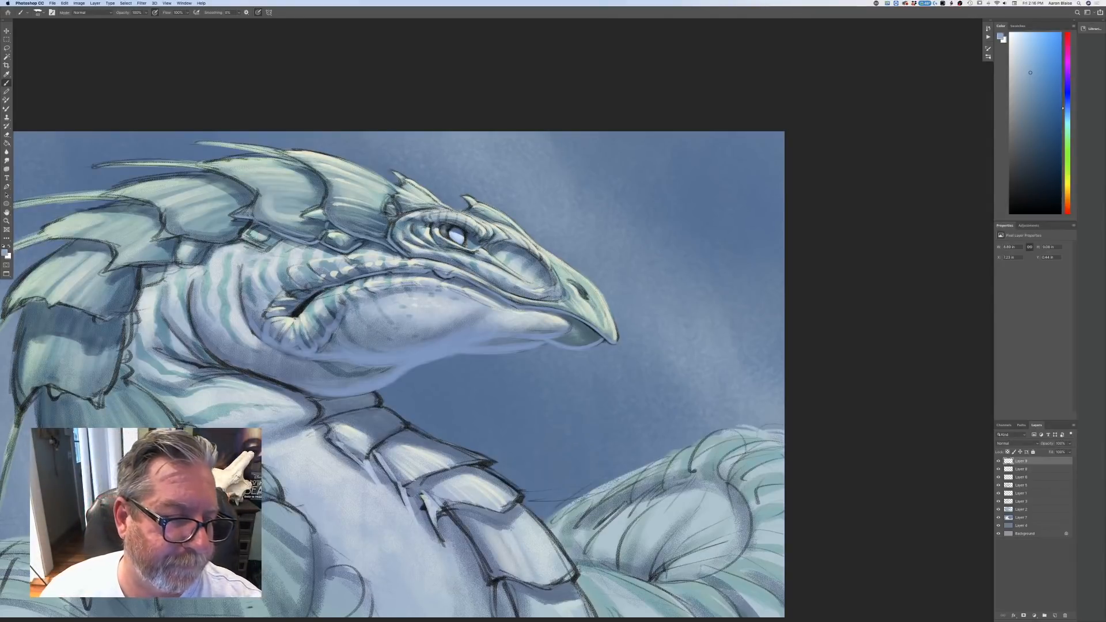
mouse_move(268, 247)
left_mouse_down()
mouse_move(280, 240)
mouse_move(265, 250)
mouse_move(251, 234)
mouse_move(254, 180)
left_mouse_up()
mouse_move(221, 182)
left_mouse_down()
mouse_move(239, 174)
mouse_move(254, 186)
mouse_move(244, 176)
left_mouse_up()
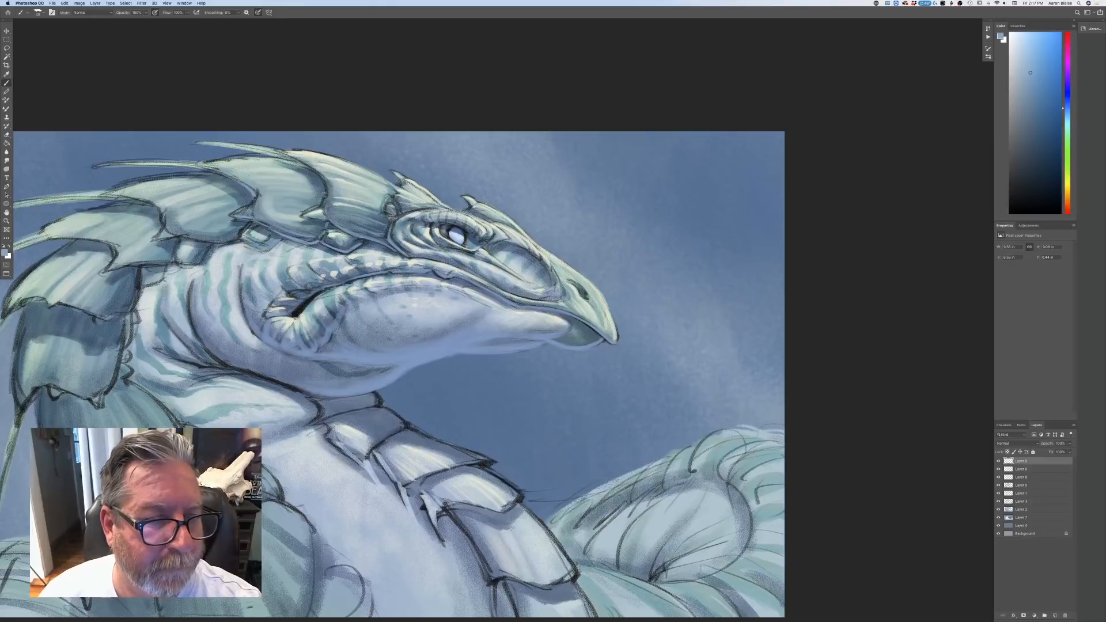
left_click_drag(325, 194, 306, 167)
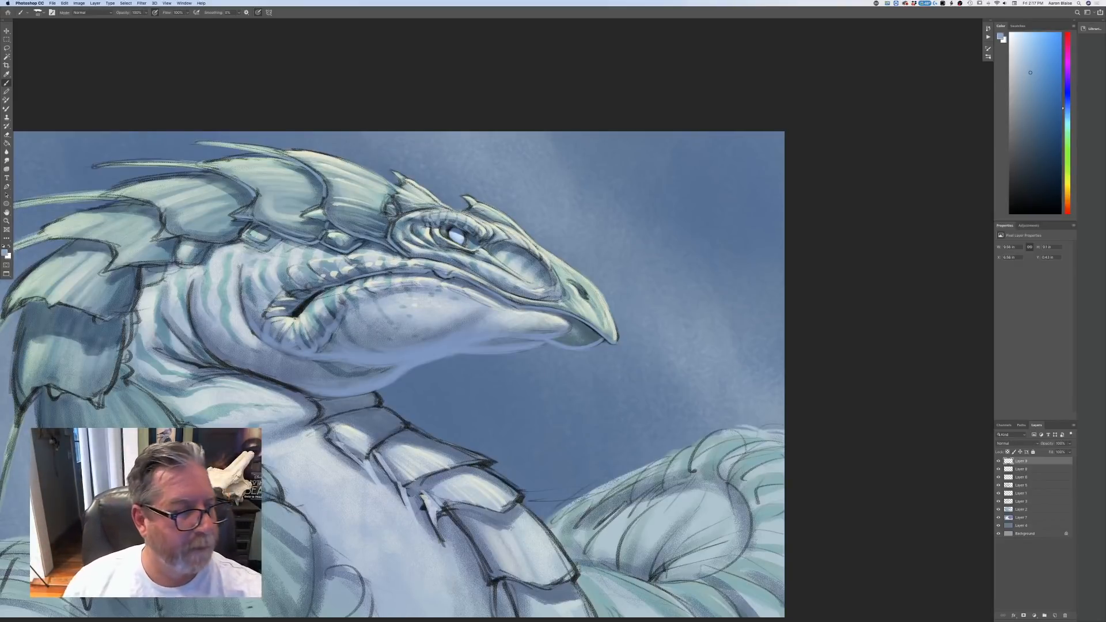
- Check the whole picture at reduced size, then shift the foreground blue slightly toward cyan and lighten it
left_click(5, 253)
key("Return")
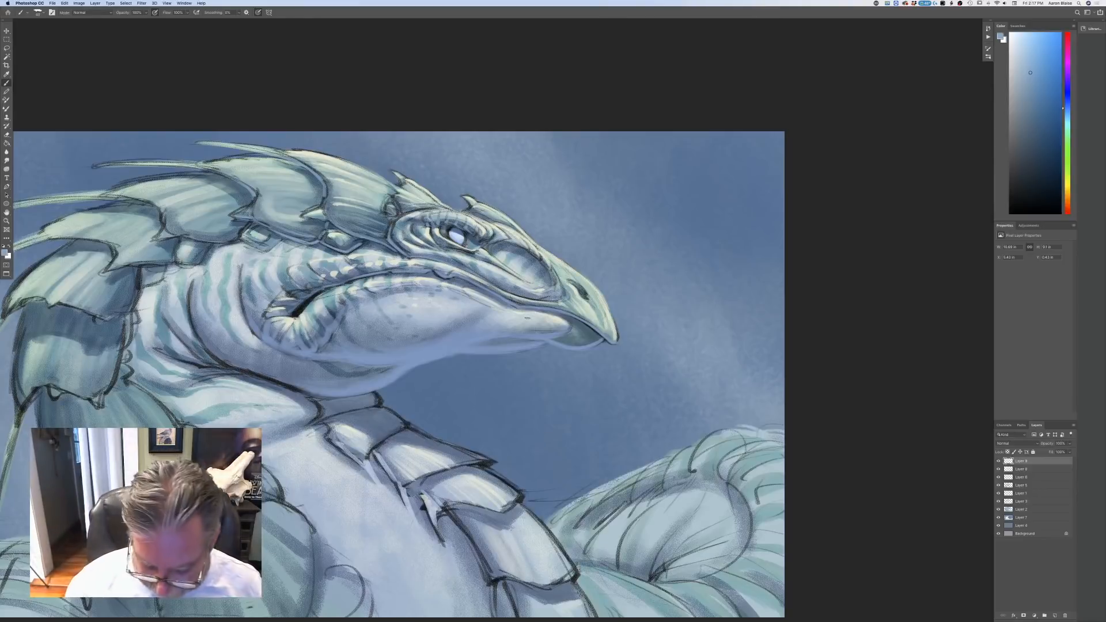
scroll(527, 318, "down", 5)
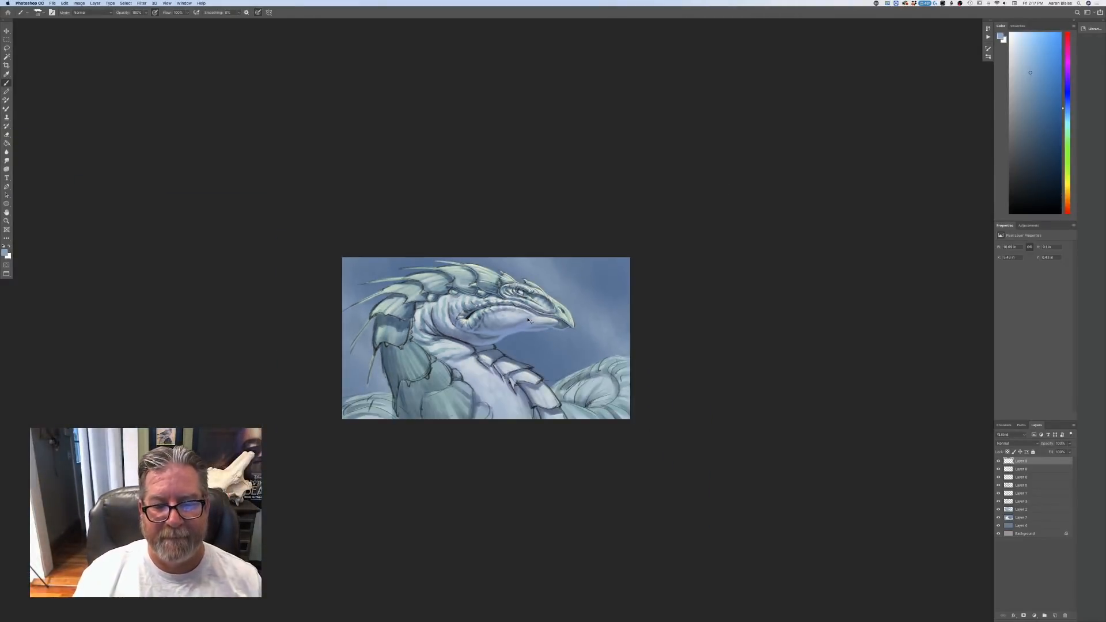
scroll(529, 321, "up", 6)
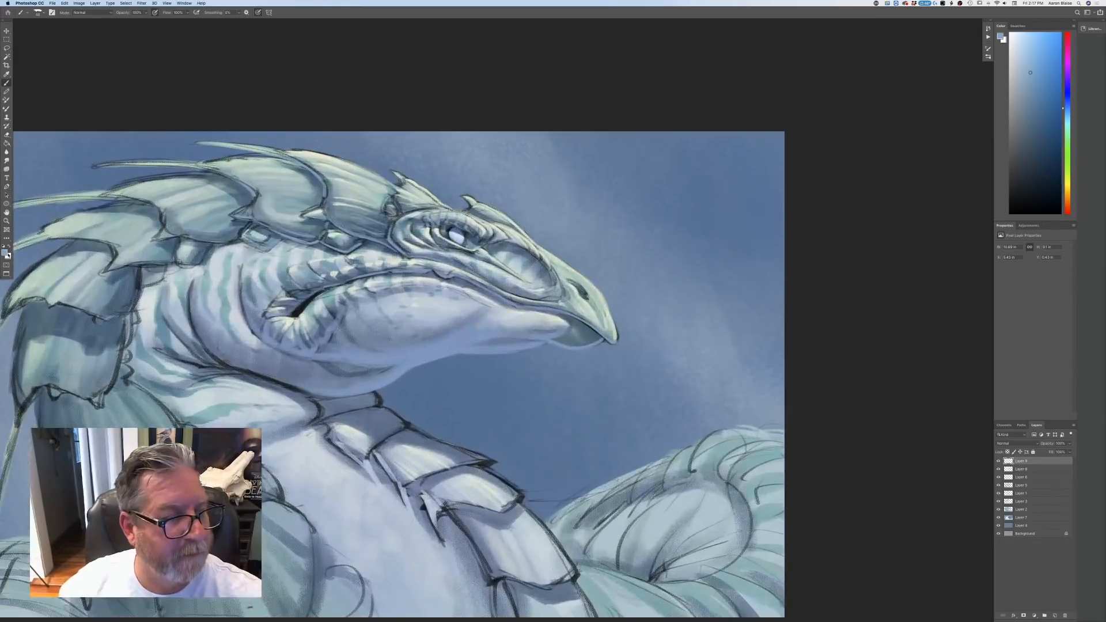
left_click(7, 252)
left_click(434, 371)
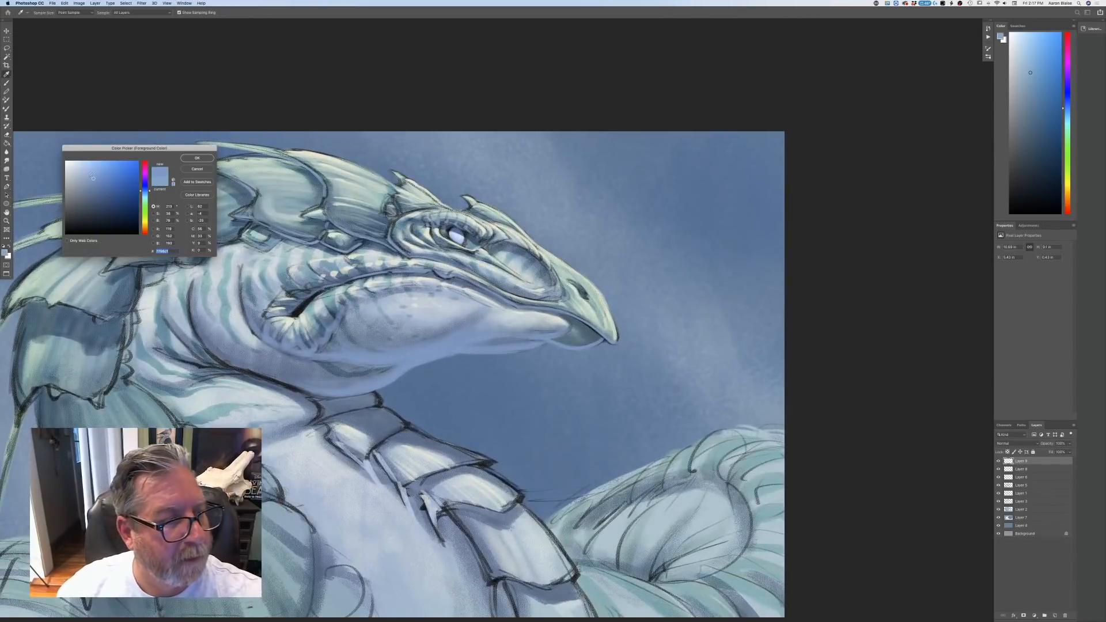
left_click_drag(144, 192, 145, 193)
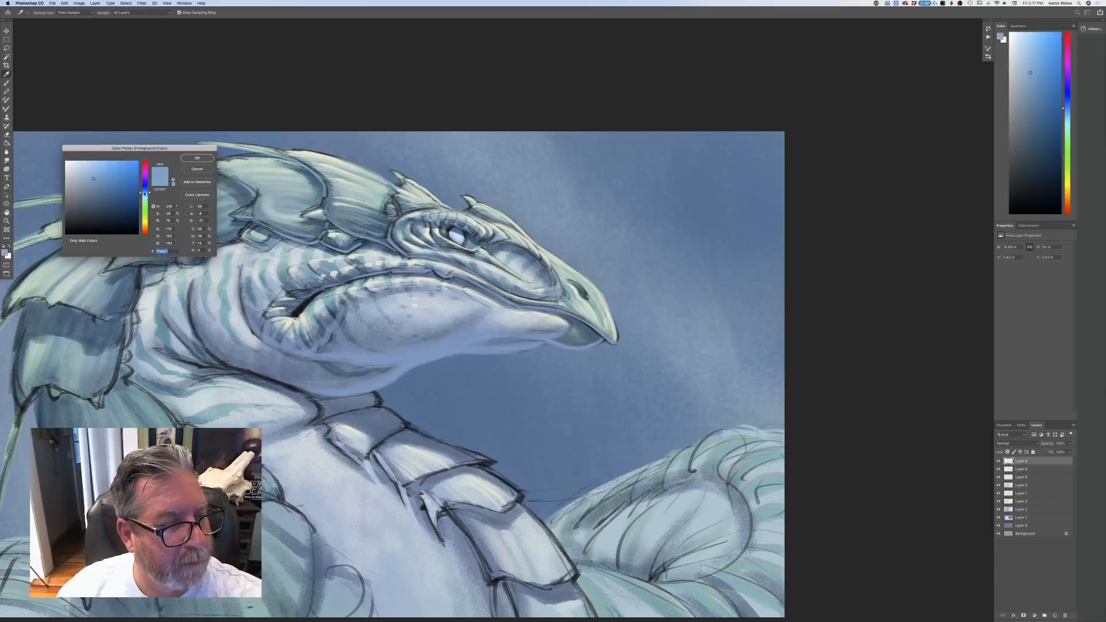
left_click(94, 171)
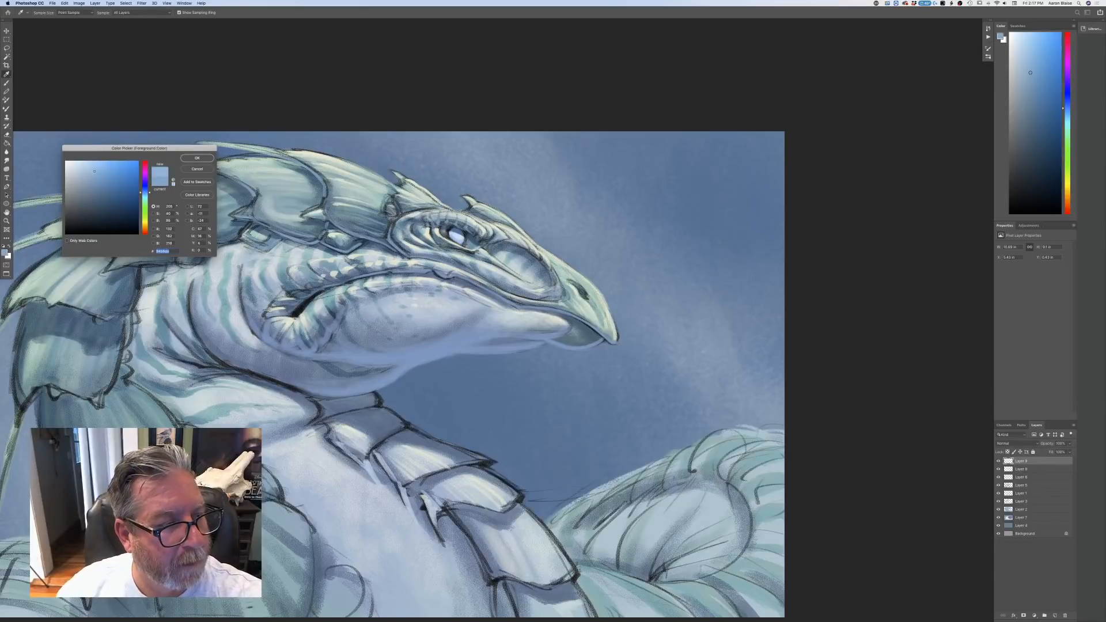
left_click(190, 159)
key("b")
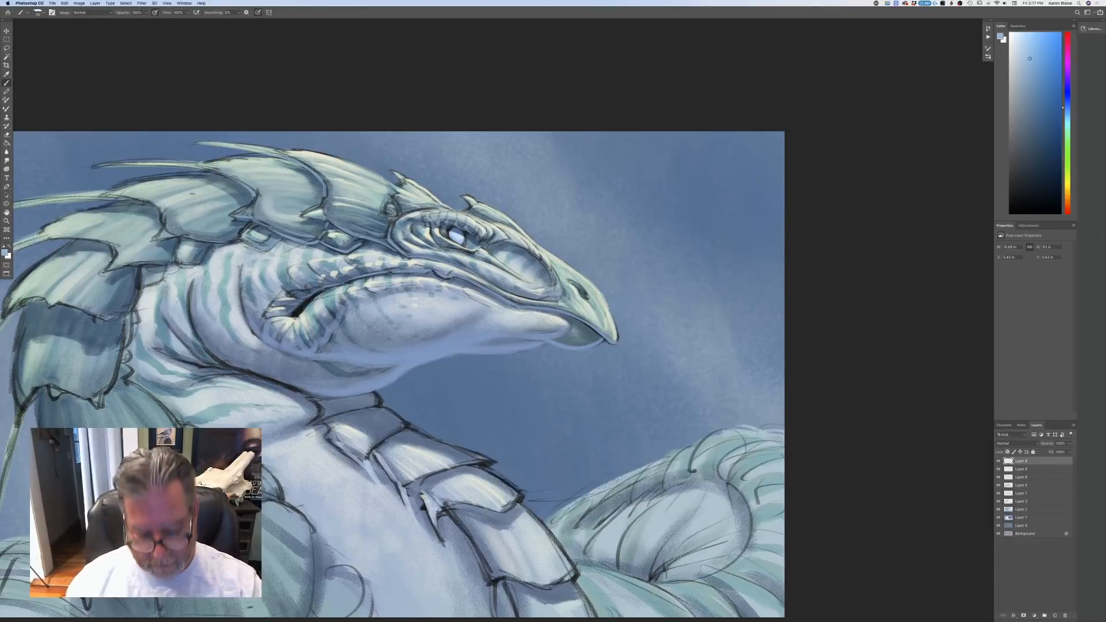
- Turn the canvas to suit the stroke, paint light blue reflected light along the underside of the throat and jaw, and turn it back upright
key("r")
left_click_drag(196, 196, 470, 531)
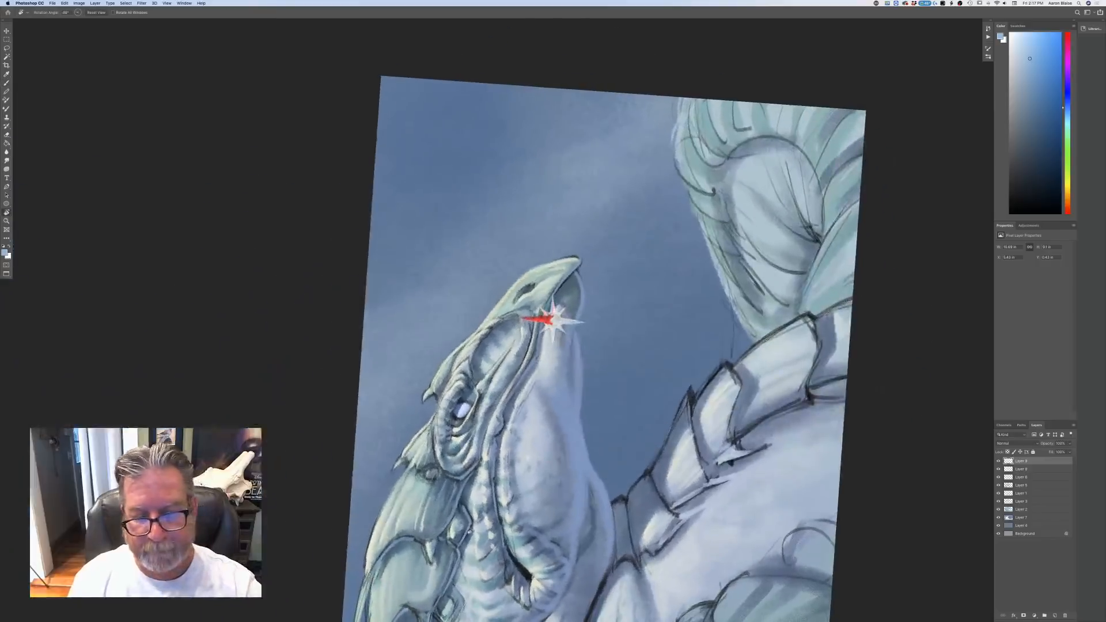
key("b")
scroll(570, 247, "down", 5)
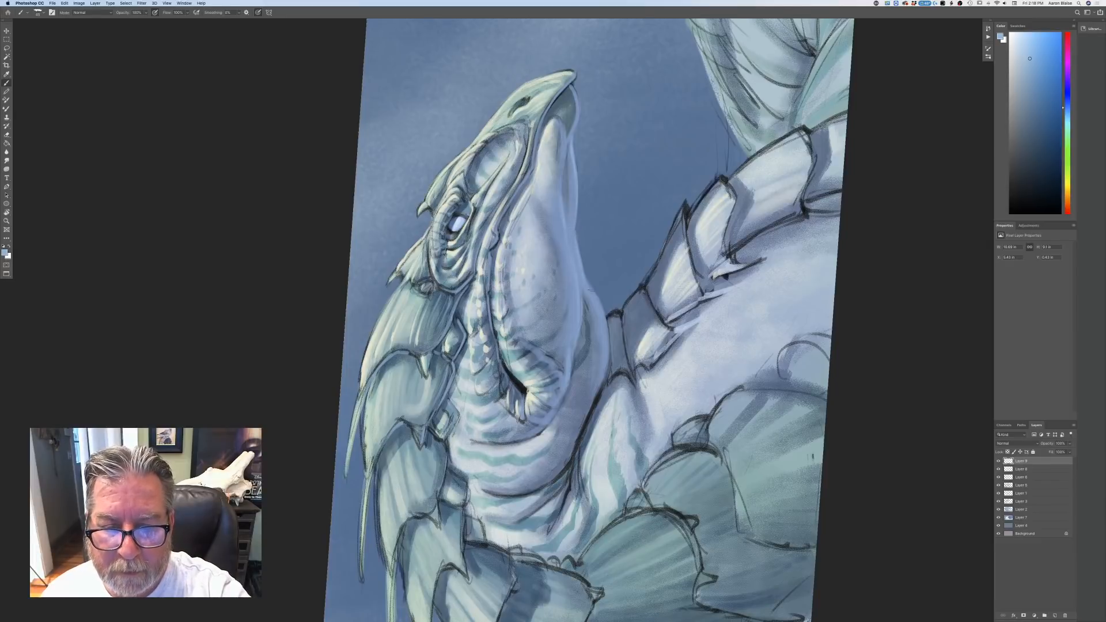
left_click_drag(608, 353, 603, 321)
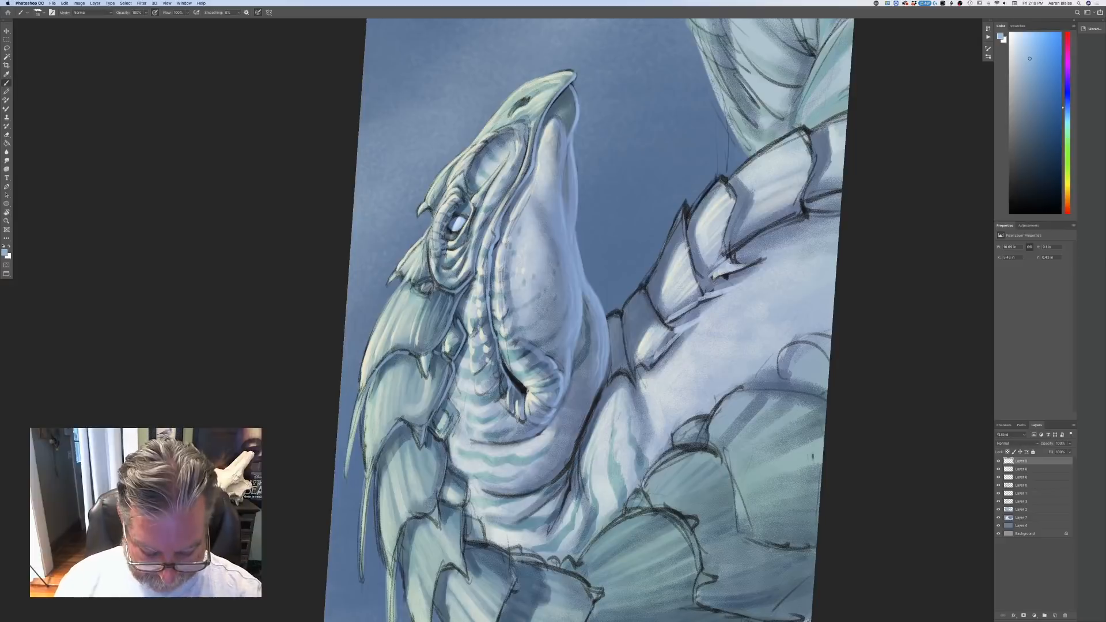
key("r")
mouse_move(353, 375)
left_mouse_down()
mouse_move(333, 365)
mouse_move(414, 109)
mouse_move(476, 95)
left_mouse_up()
key("b")
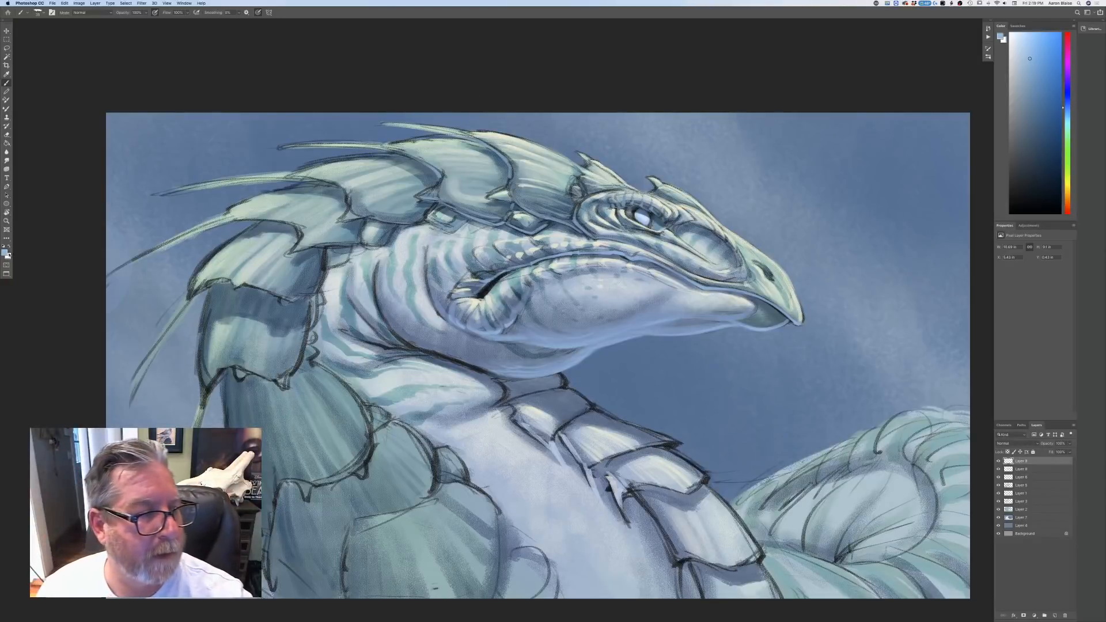
- Set the foreground to a near-black blue and darken the nostril opening near the beak tip
left_click(5, 252)
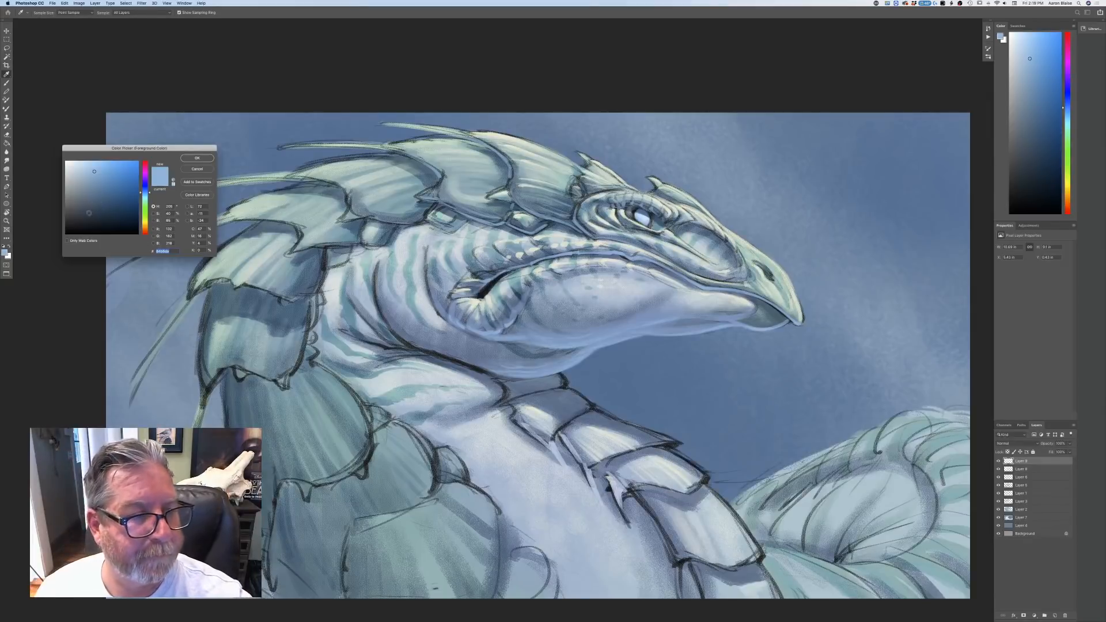
left_click(98, 225)
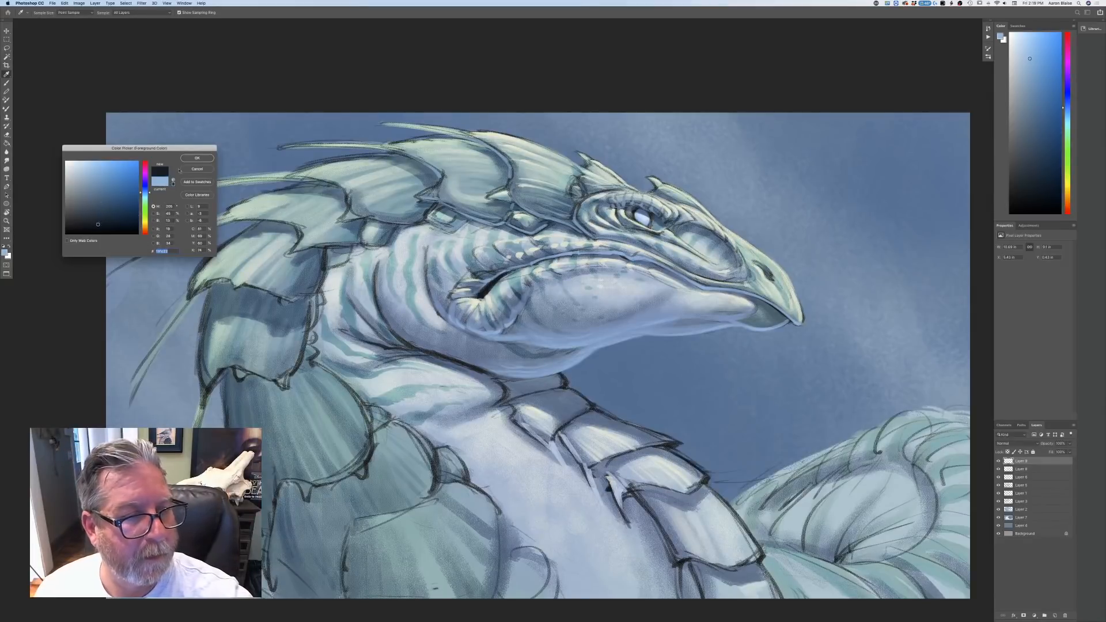
key("Return")
key("b")
left_click_drag(764, 270, 771, 278)
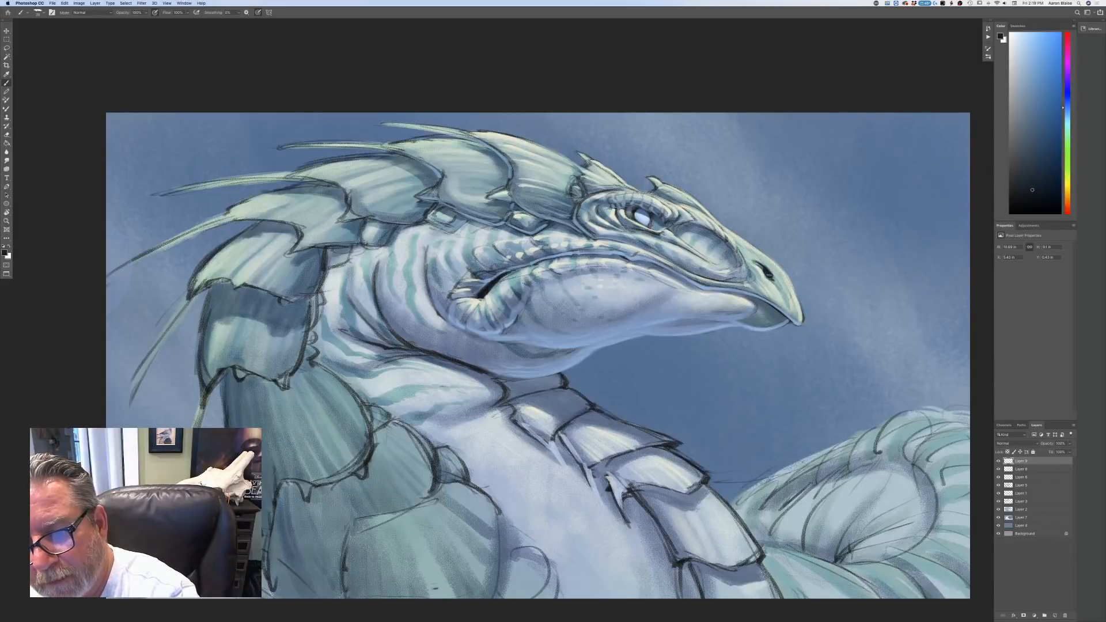
mouse_move(766, 269)
left_mouse_down()
mouse_move(757, 263)
mouse_move(765, 268)
left_mouse_up()
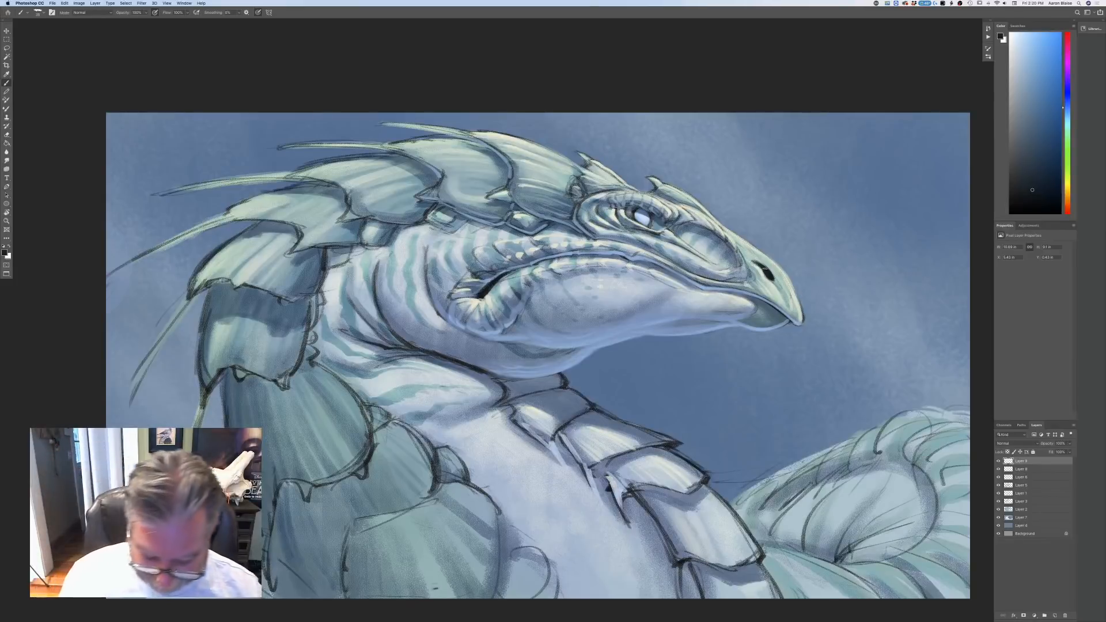
- Set the foreground to a muted orange and paint a thin iris ring around the pale pupil of the eye
key("super+equal")
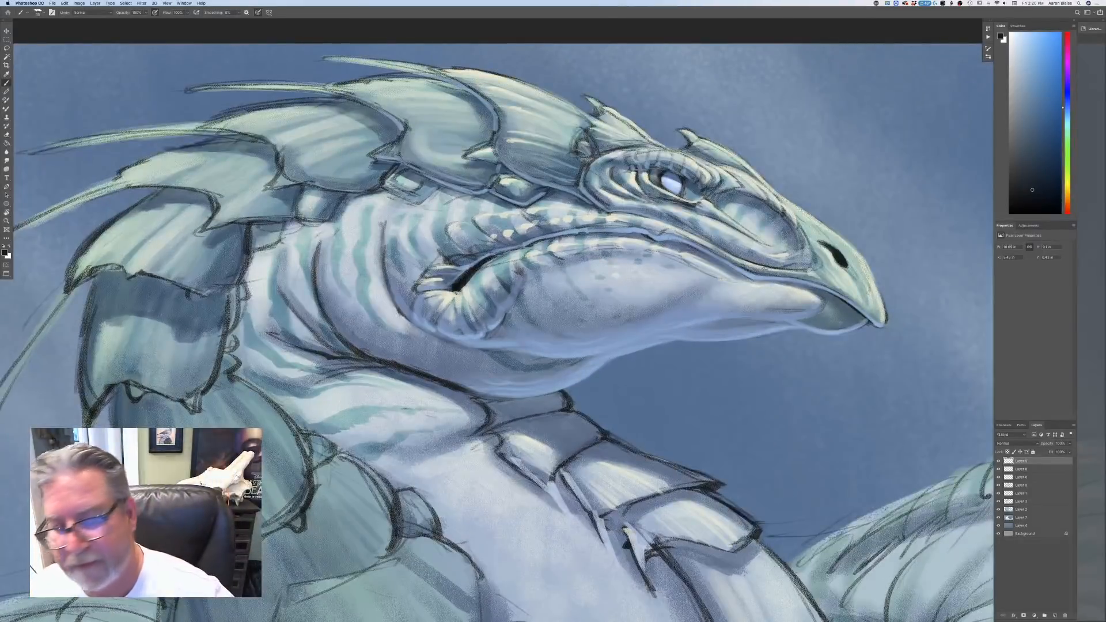
left_click(5, 253)
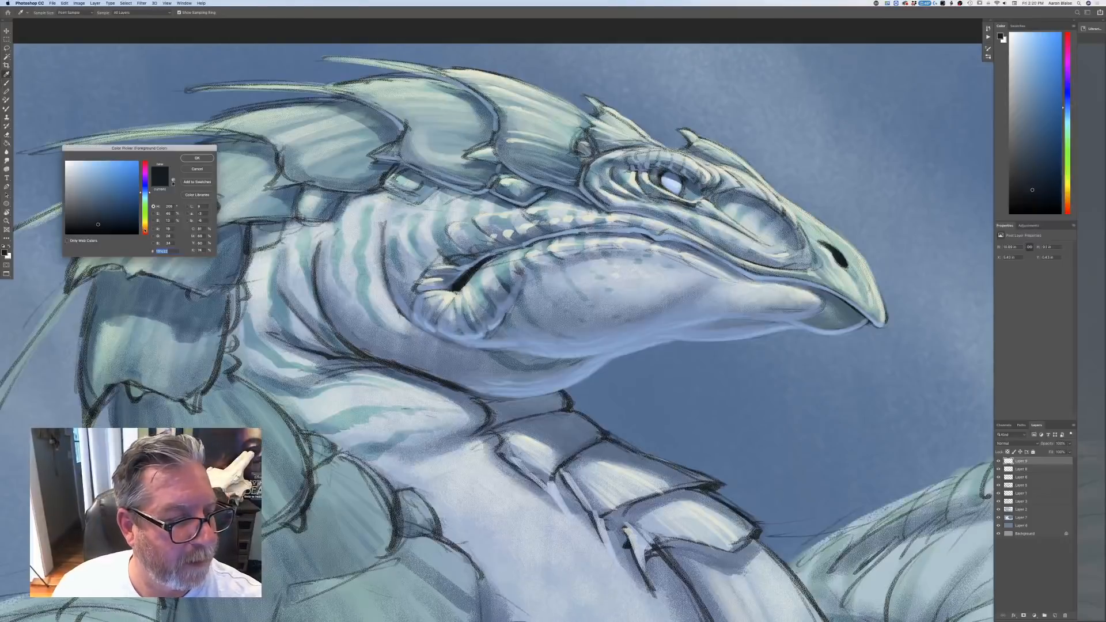
left_click(144, 232)
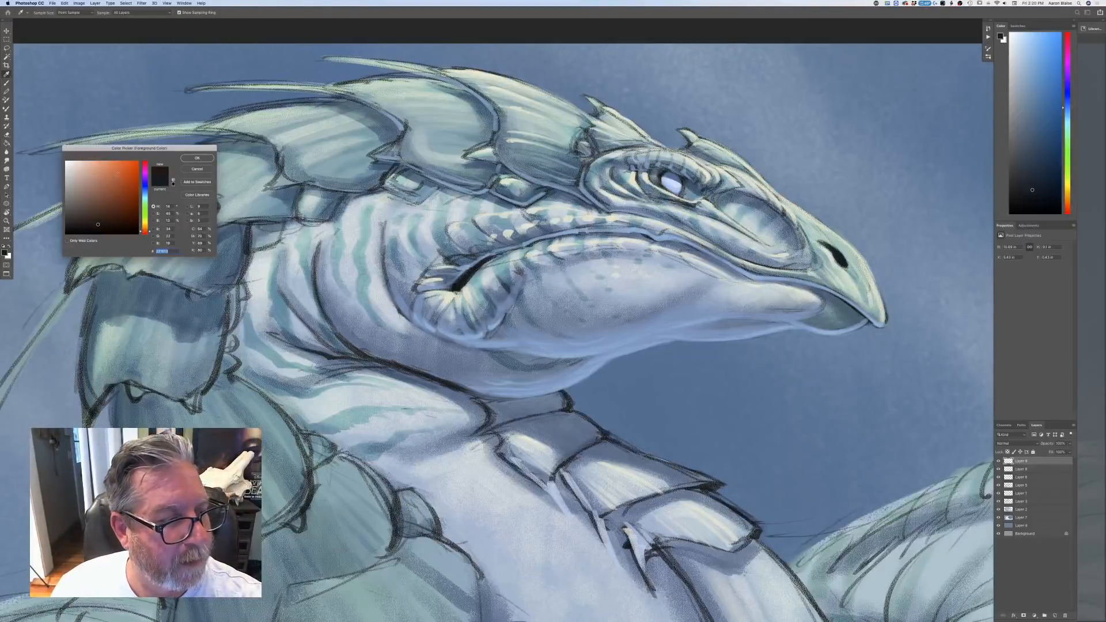
left_click(115, 174)
left_click(197, 158)
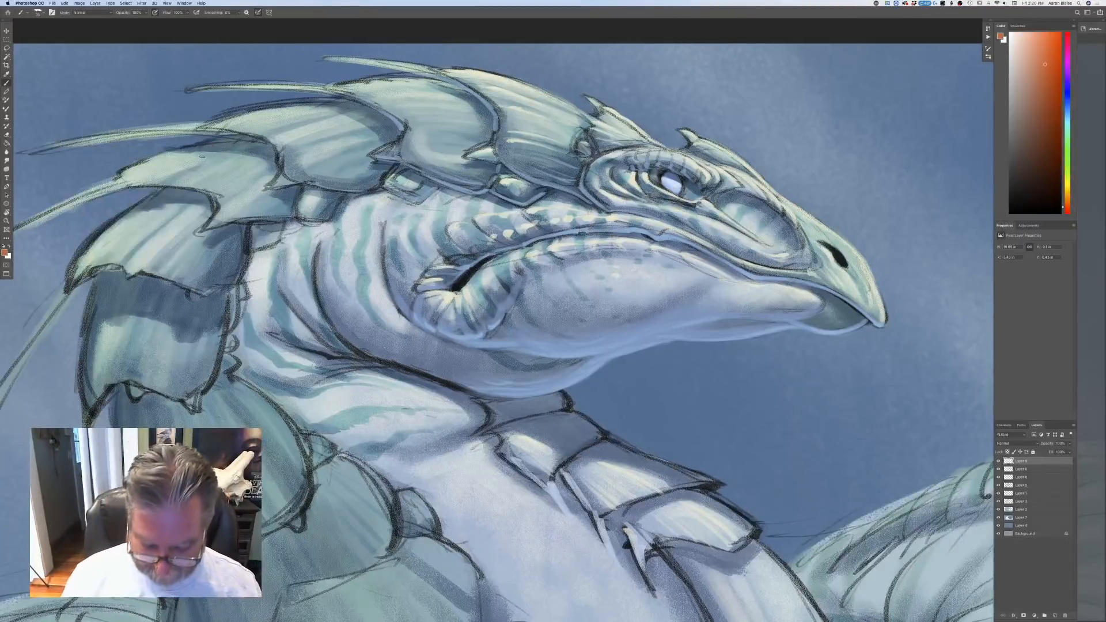
key("super+equal")
left_click_drag(648, 246, 411, 442)
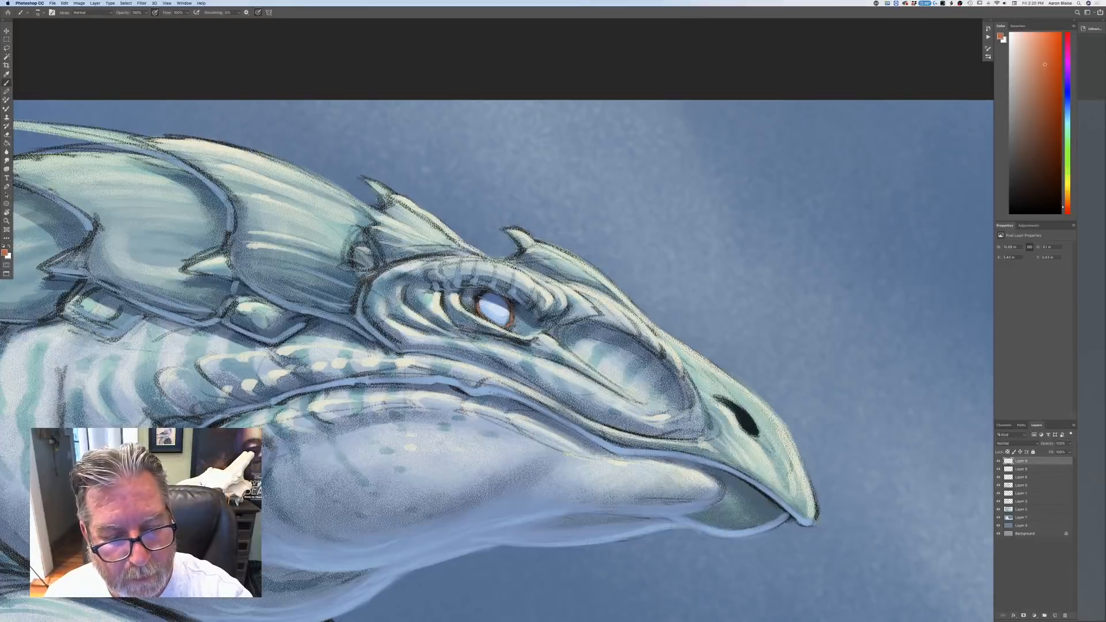
- Darken the foreground orange to brown in two stages and shade the iris ring with it
left_click(5, 253)
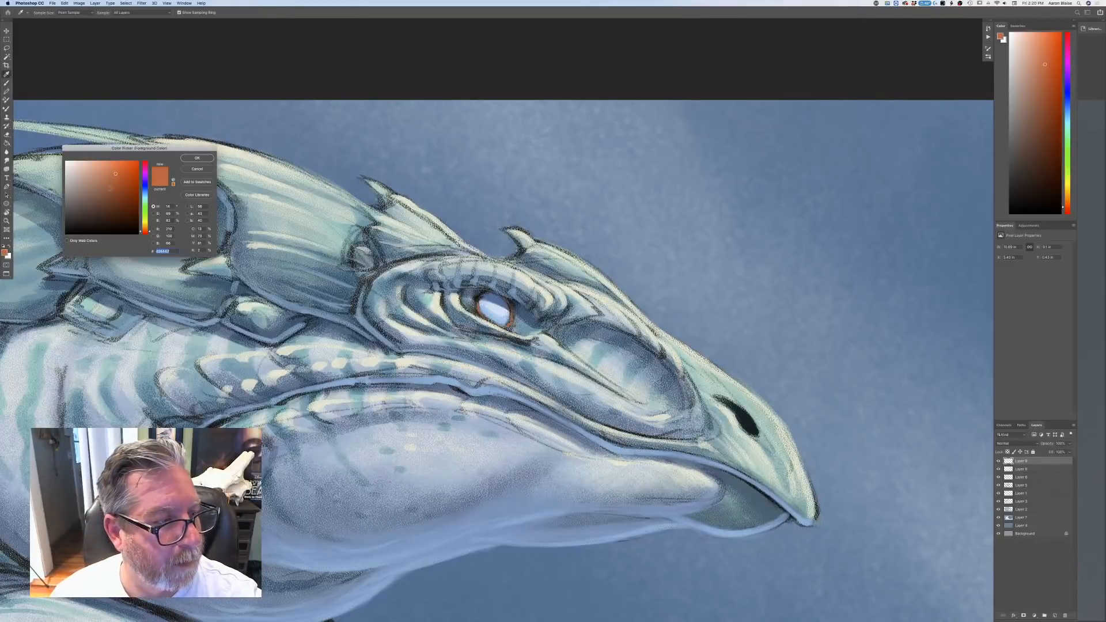
left_click(120, 196)
key("Return")
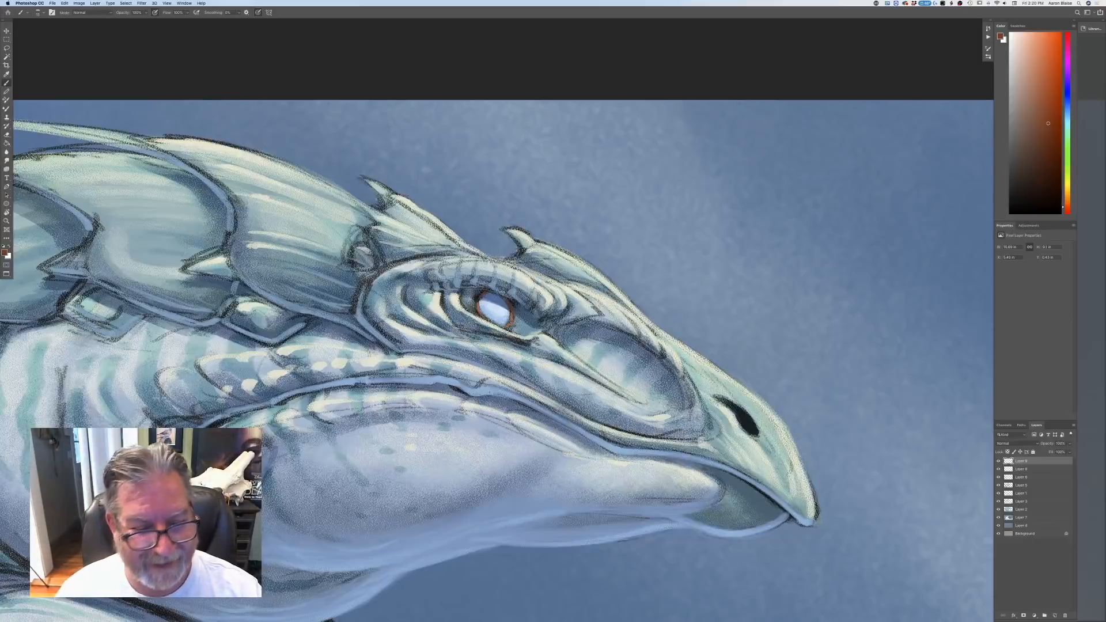
left_click(5, 253)
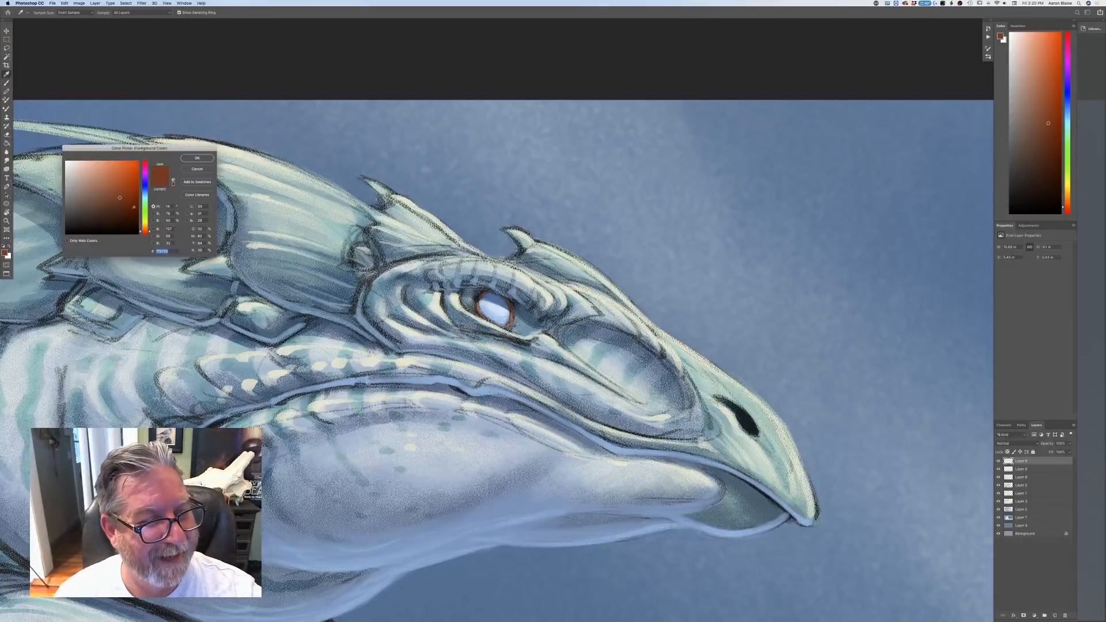
left_click(128, 205)
key("Return")
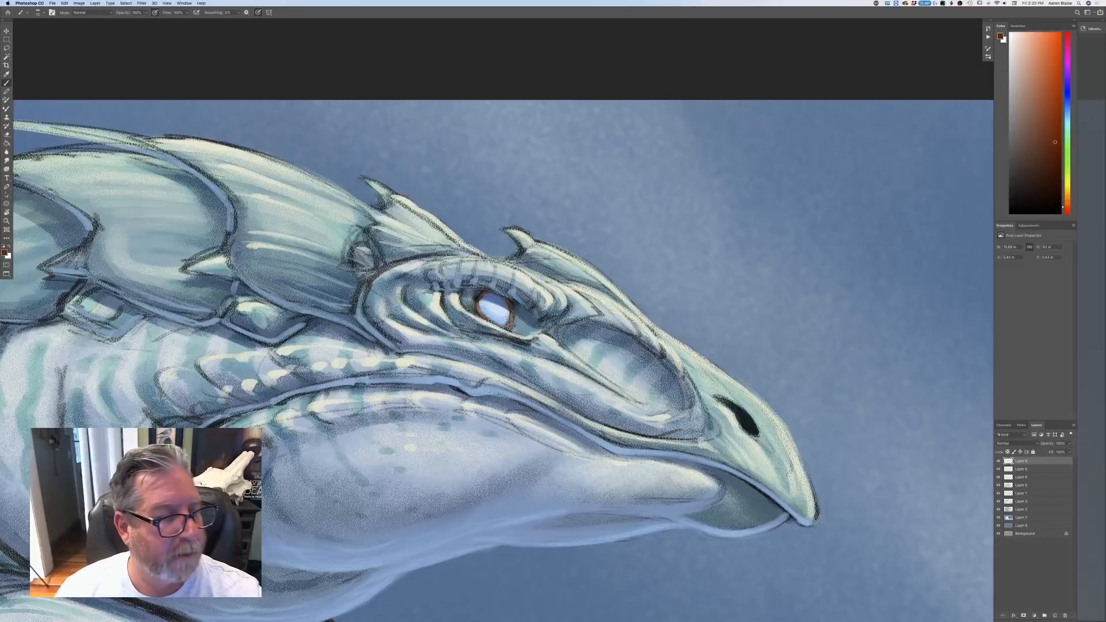
- Switch the foreground to a bright saturated orange, lighten it slightly, and brighten the iris ring around the pupil
left_click(4, 253)
left_click(129, 163)
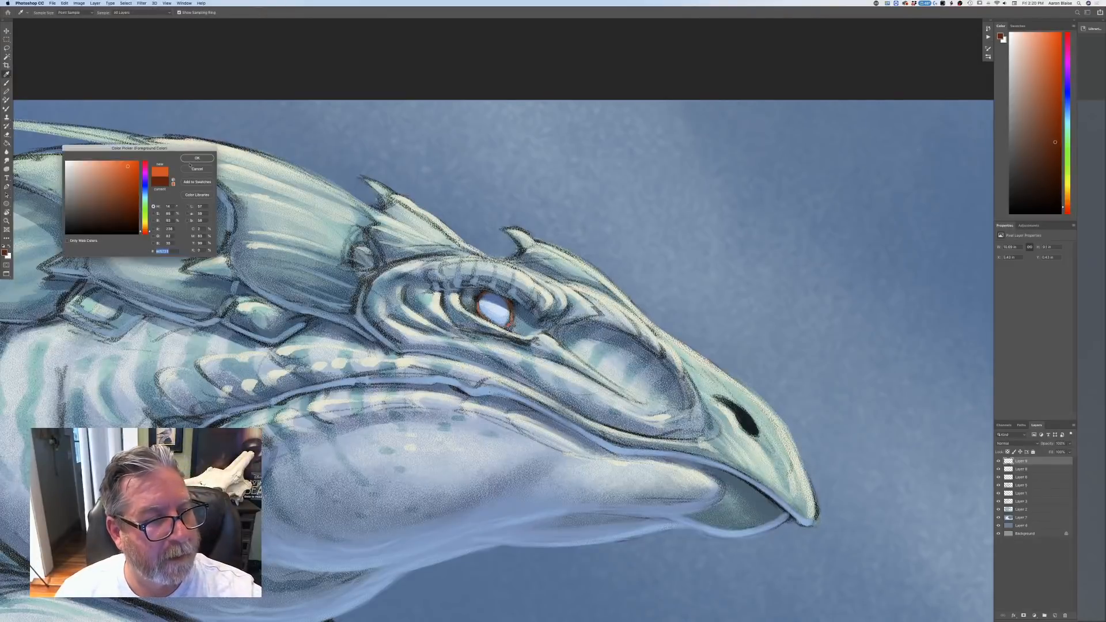
key("Return")
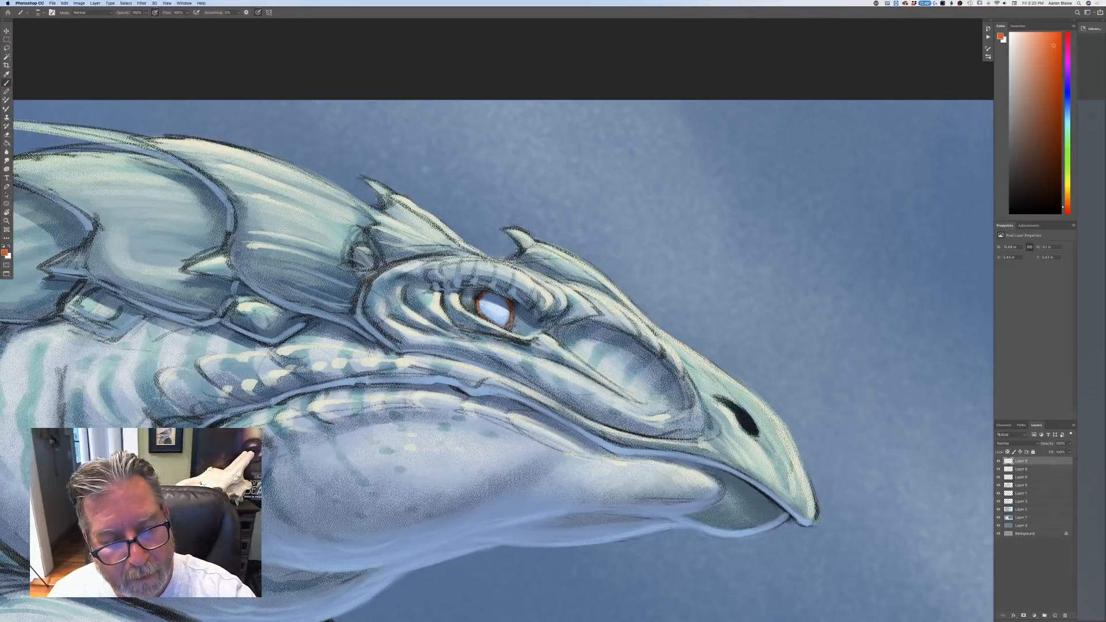
left_click(4, 253)
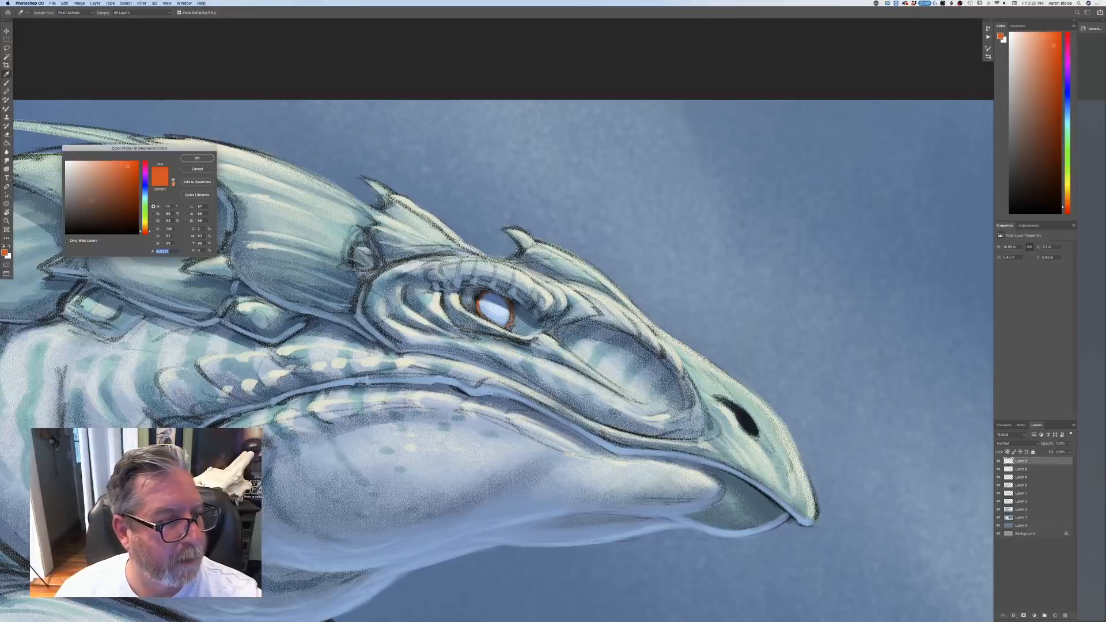
left_click(124, 163)
left_click(197, 158)
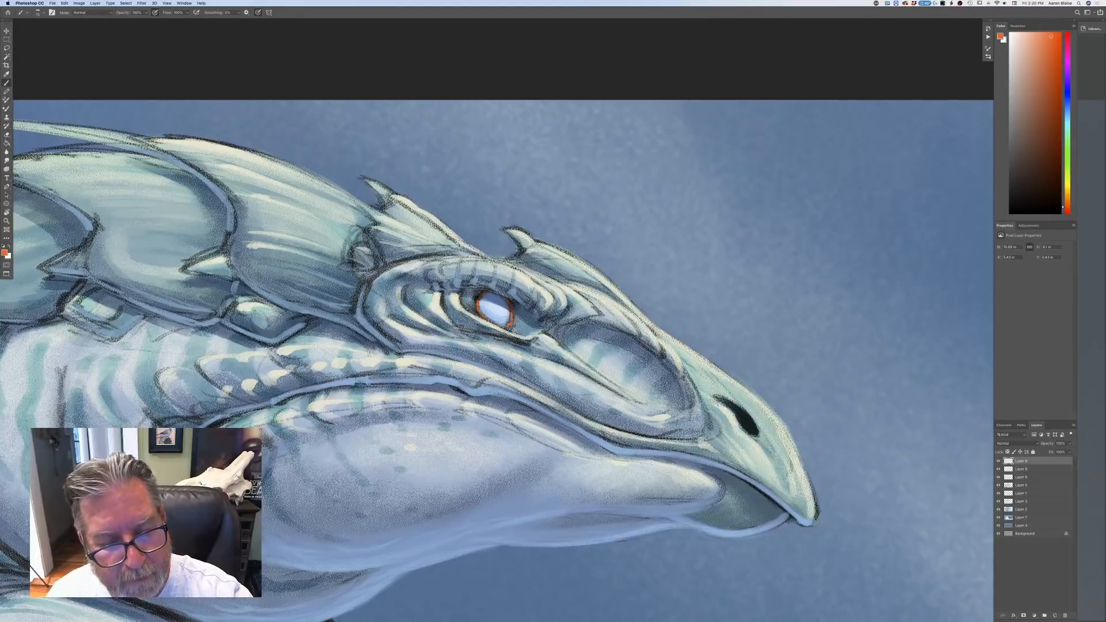
- Examine the orange iris against the whole head from a reduced view
key("super+minus")
key("super+minus")
key("super+minus")
key("super+minus")
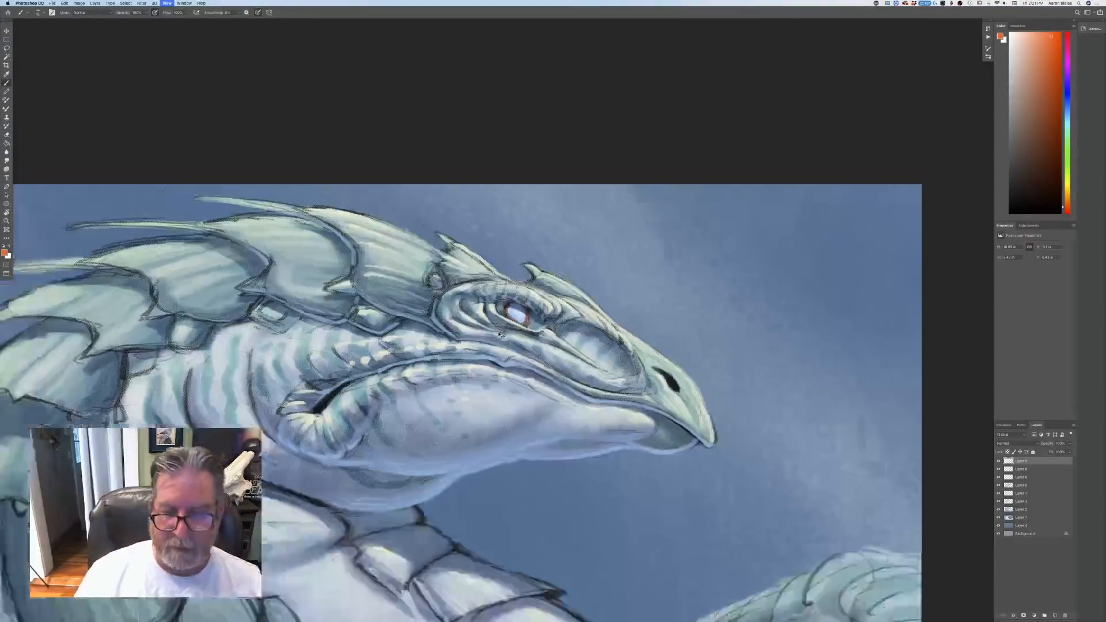
key("super+plus")
key("super+plus")
key("super+plus")
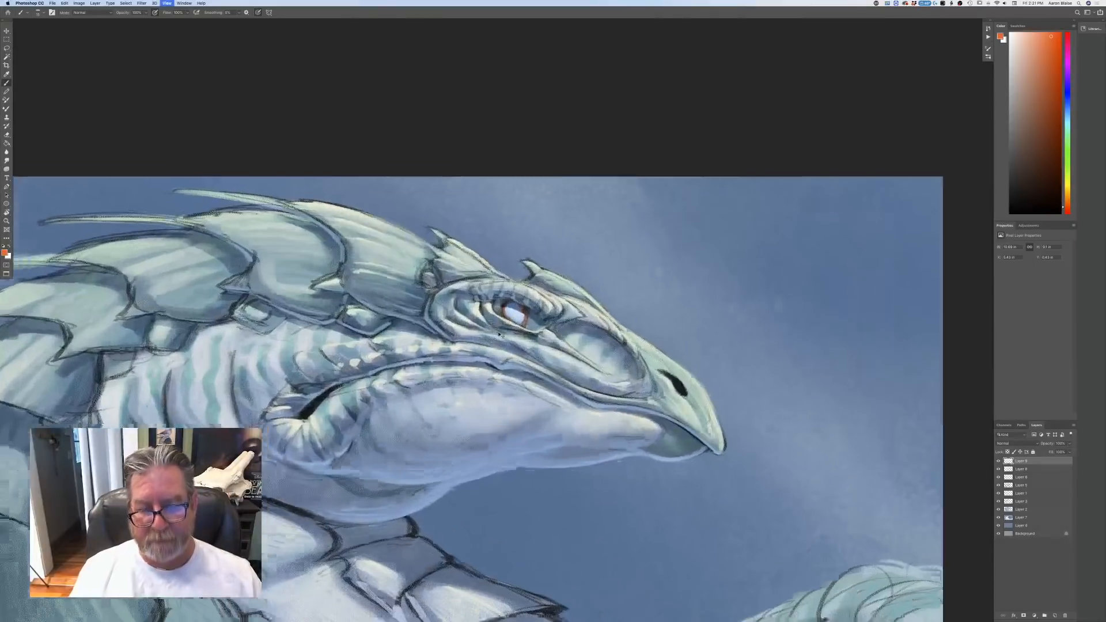
- Replace the orange foreground with a near-white that has a faint yellow tint and return to the Brush tool
key("super+plus")
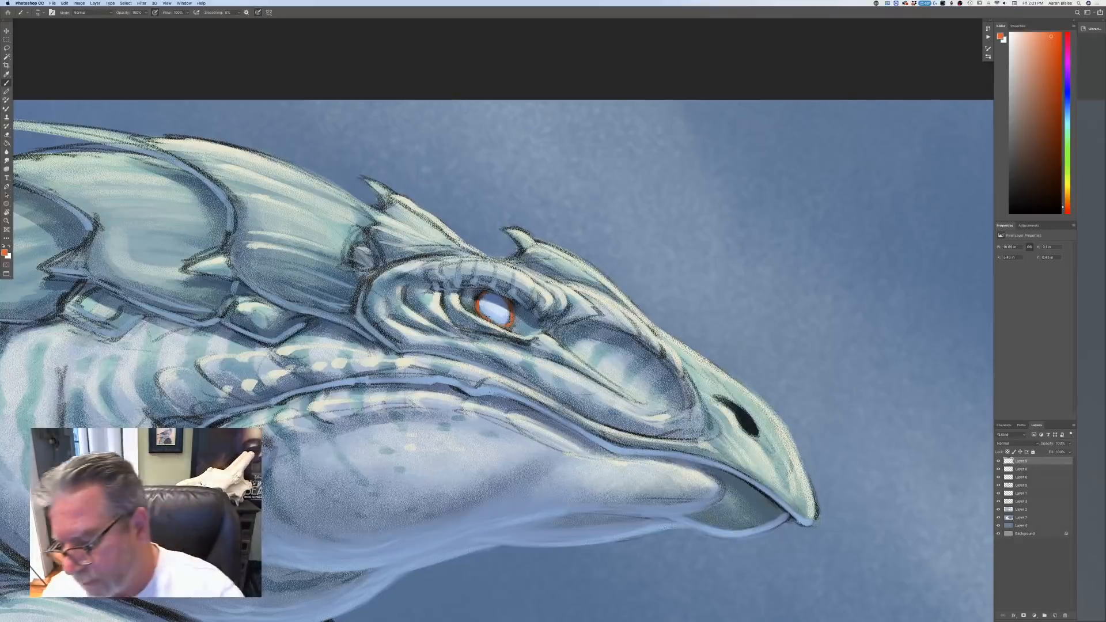
left_click(4, 252)
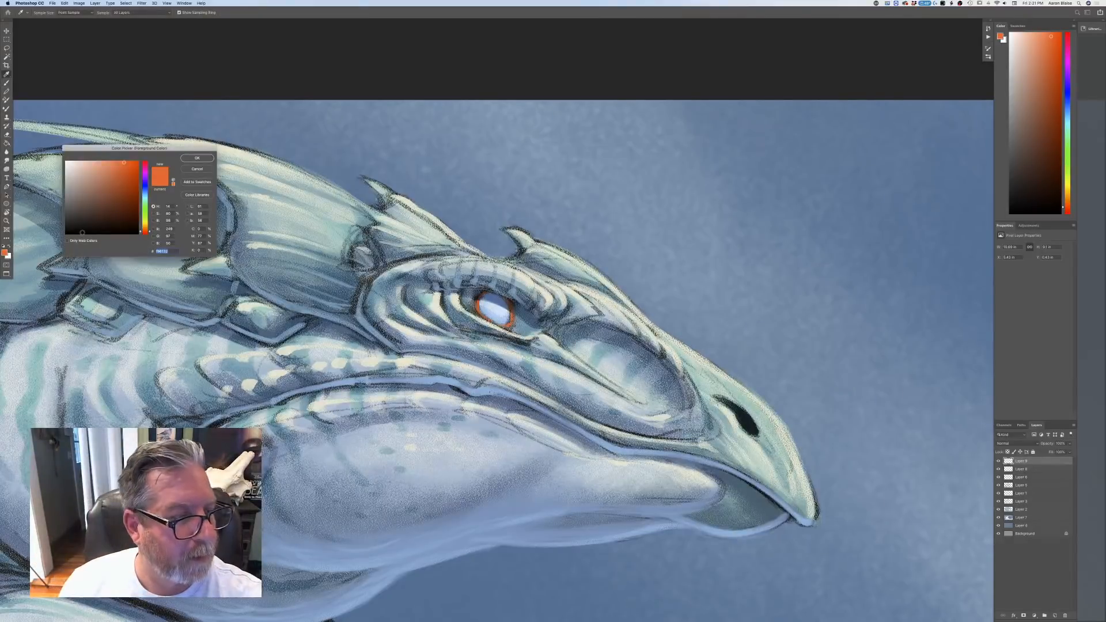
left_click(144, 195)
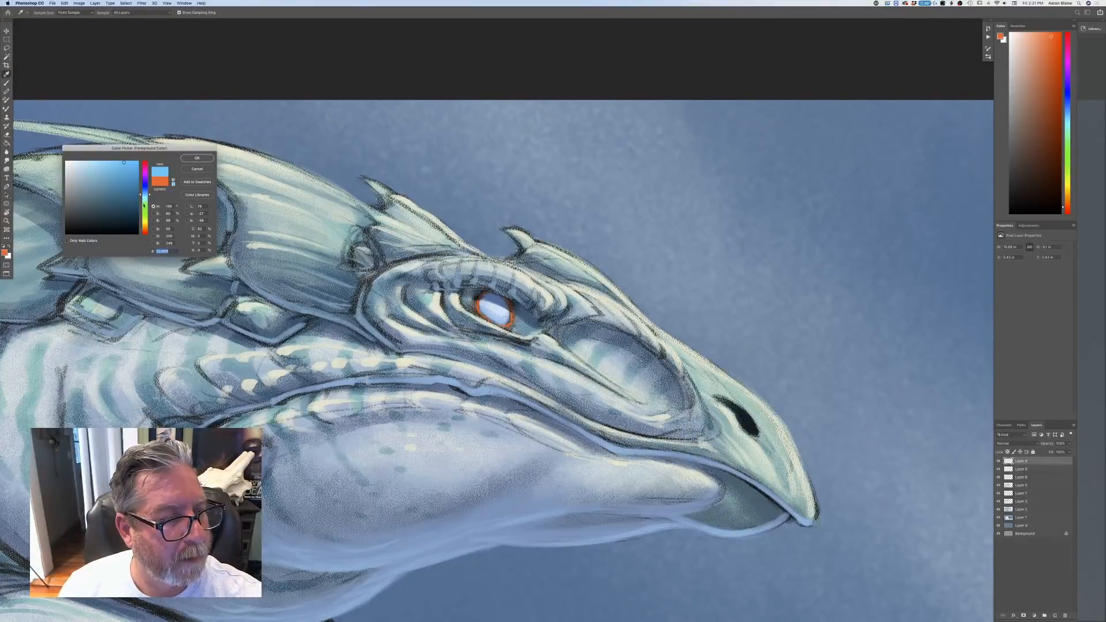
left_click(145, 223)
left_click(70, 162)
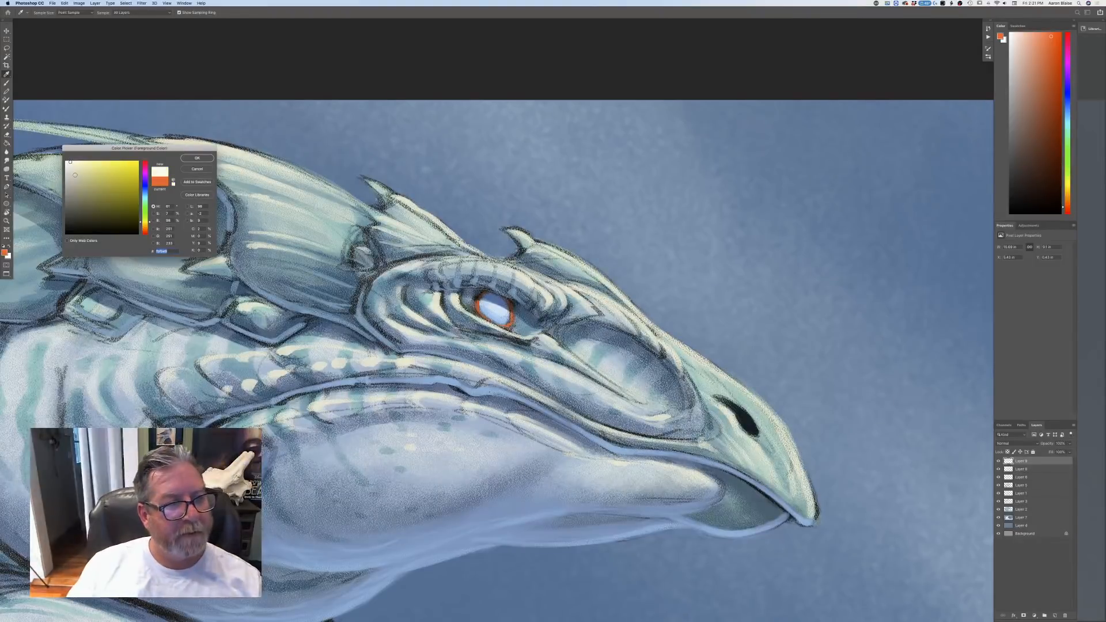
key("Return")
key("b")
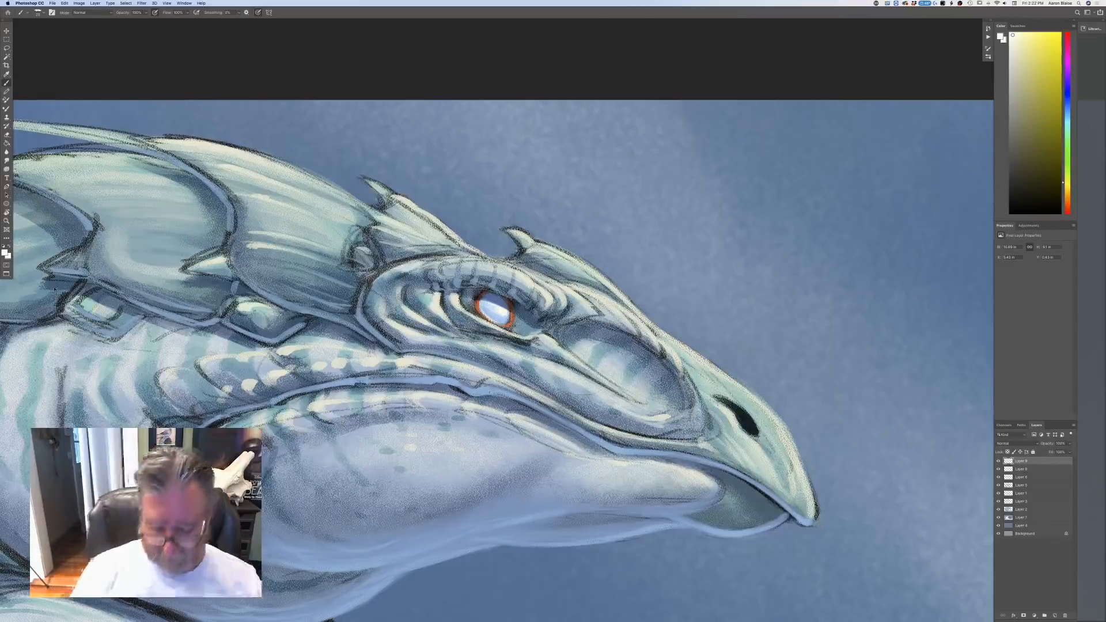
- Examine the whole creature painting from several reduced views
key("super+minus")
key("super+minus")
key("super+minus")
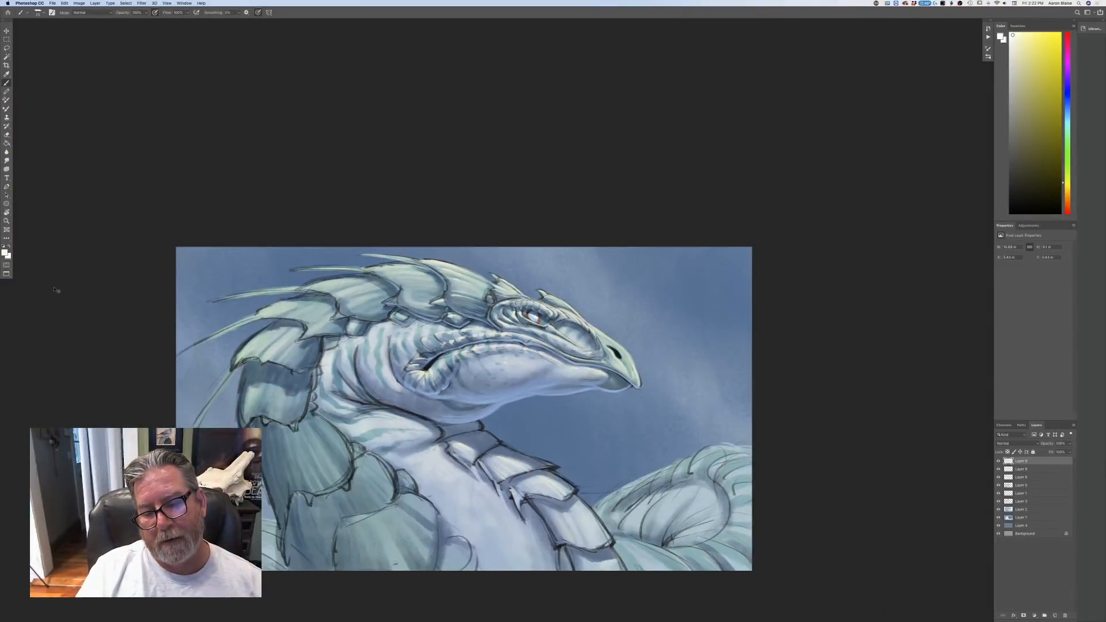
key("super+plus")
key("super+minus")
key("super+minus")
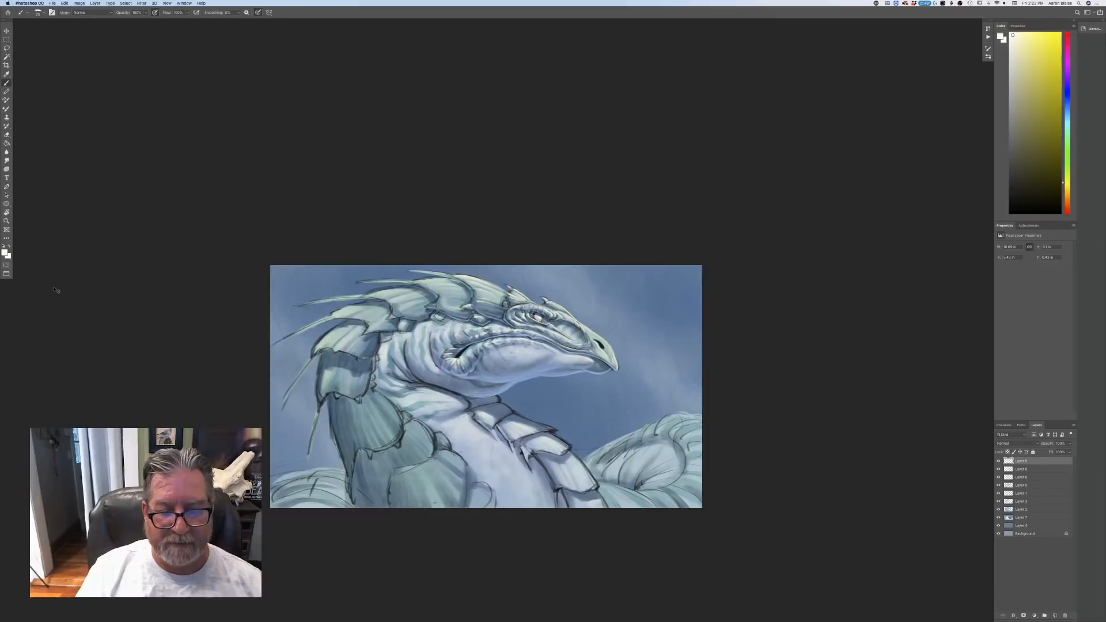
key("super+plus")
key("super+plus")
- Keep the near-white foreground and choose a sampled brush preset for working on the neck and chest plates
left_click_drag(519, 450, 502, 212)
left_click(5, 252)
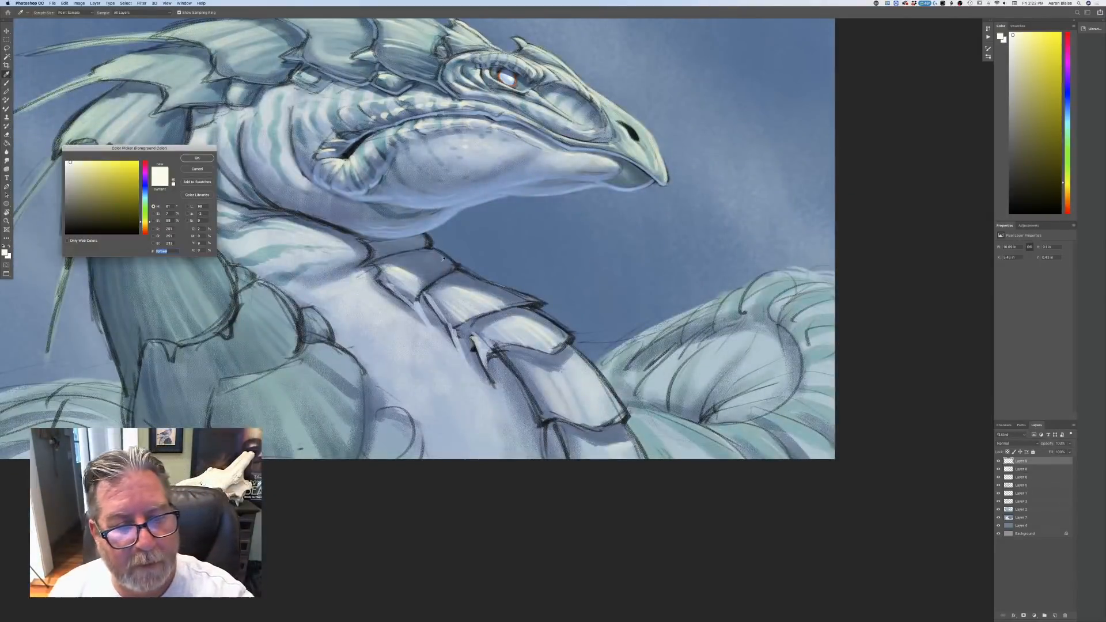
left_click(197, 158)
key("b")
left_click(38, 12)
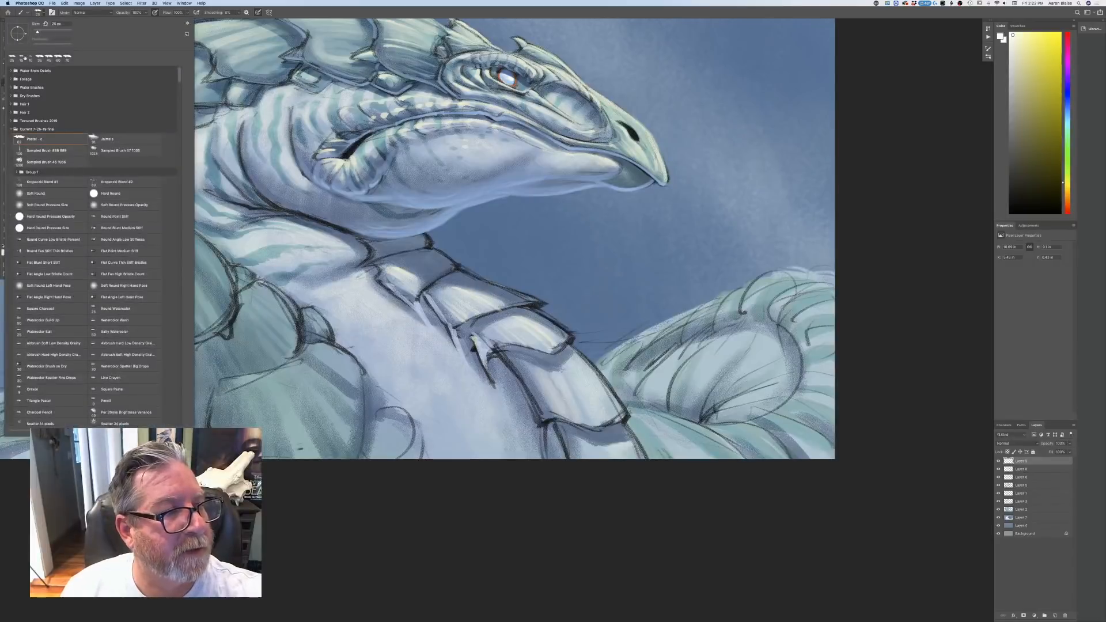
double_click(48, 157)
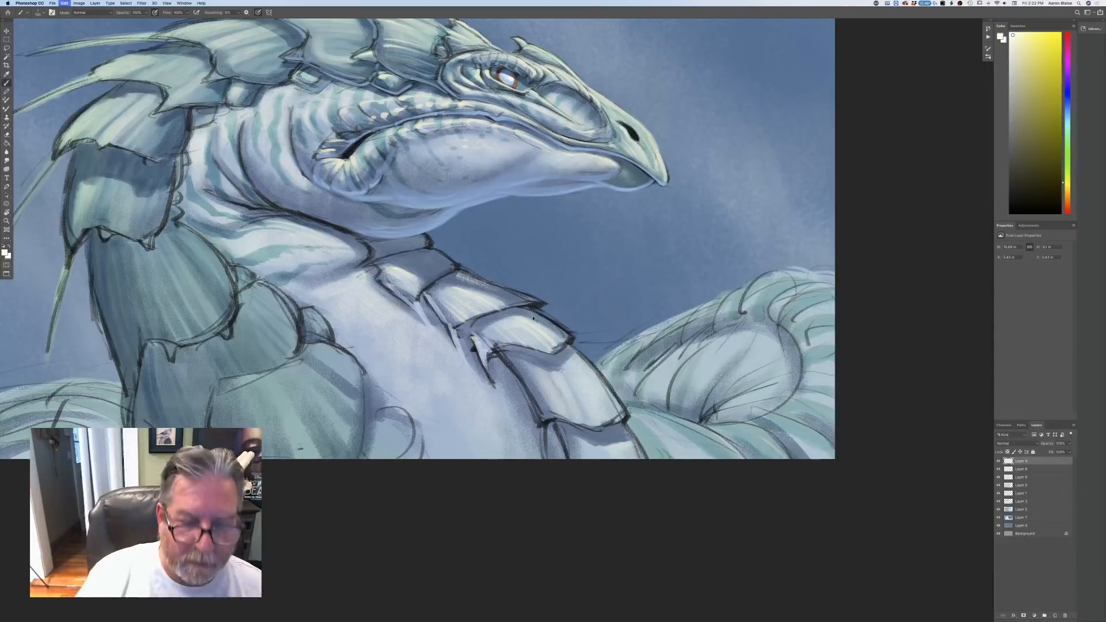
- Sample the grey-blue of the shadowed upper chest plate and lighten it to a soft blue foreground
left_click(6, 253)
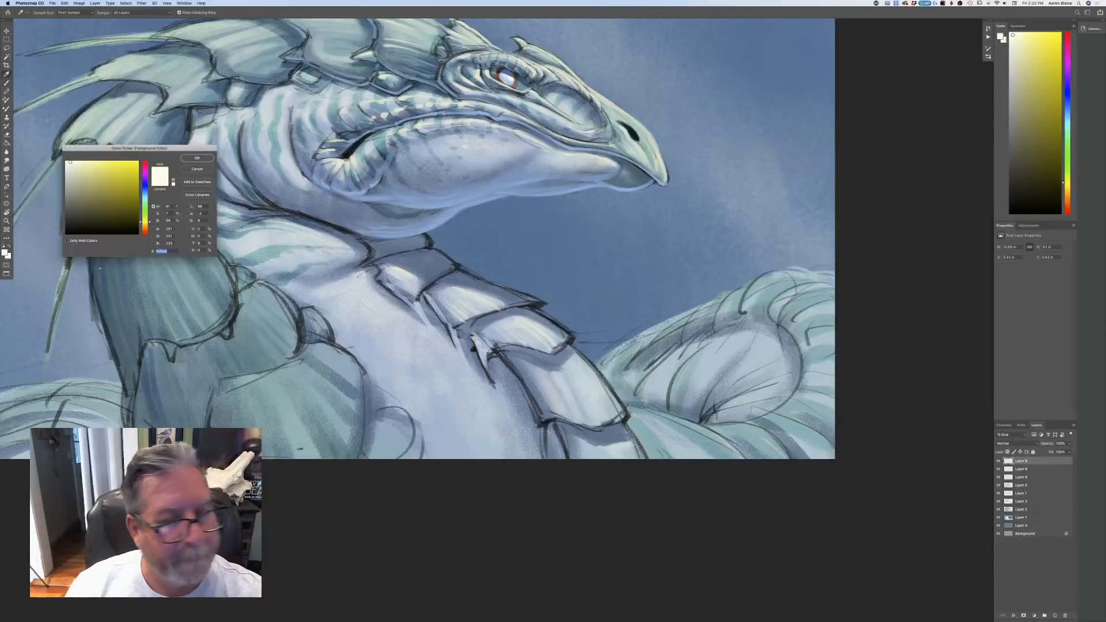
left_click(436, 260)
key("Return")
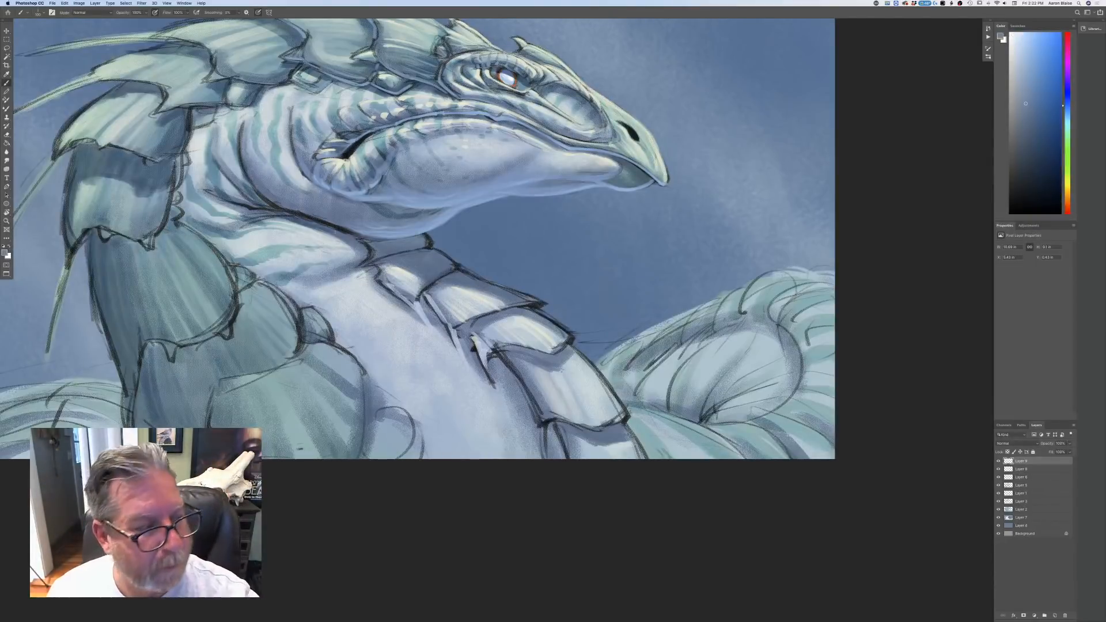
left_click(6, 253)
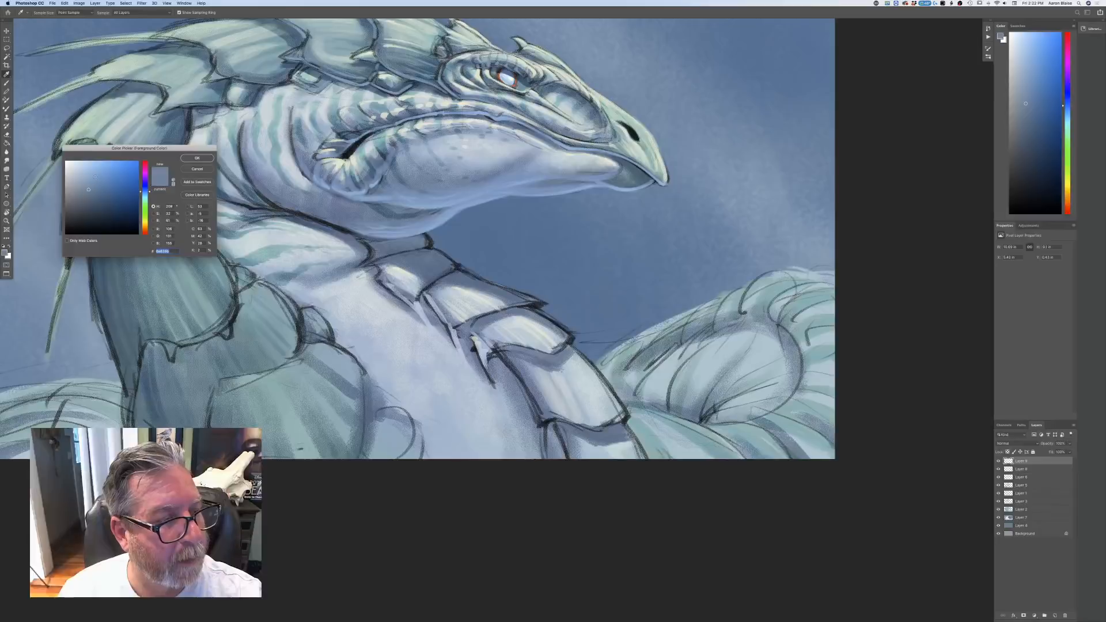
left_click(95, 177)
left_click(197, 158)
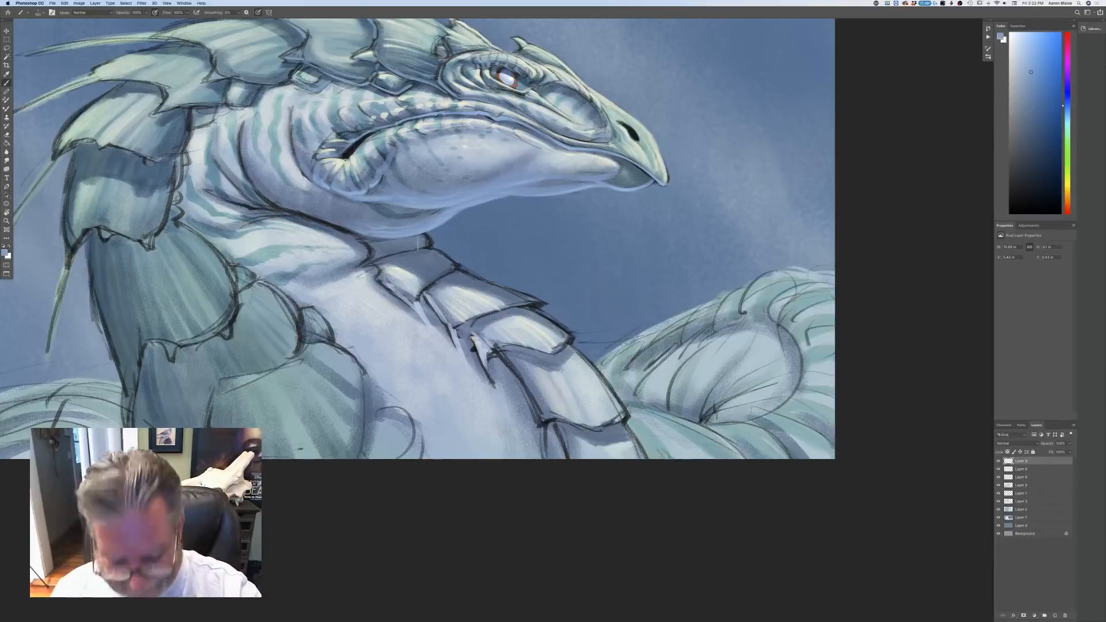
- Paint fine soft-blue reflected light along the outer edges and shadowed sides of the chest plates, adjusting the brush size
key("bracketleft")
key("bracketleft")
mouse_move(424, 237)
left_mouse_down()
mouse_move(455, 267)
mouse_move(416, 251)
mouse_move(407, 258)
mouse_move(529, 300)
left_mouse_up()
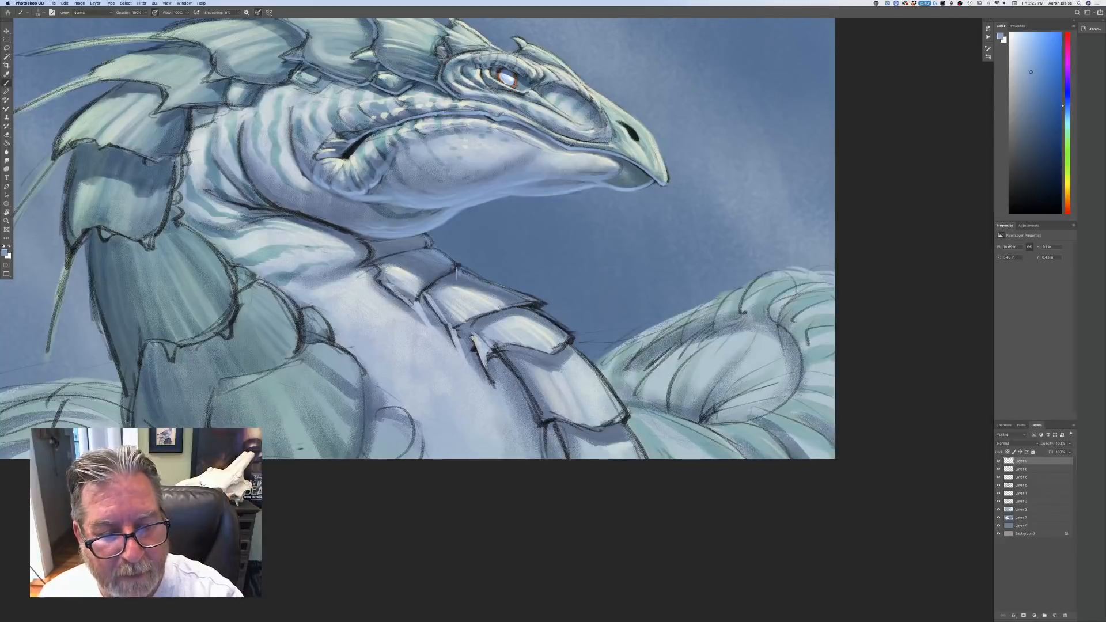
mouse_move(469, 275)
left_mouse_down()
mouse_move(515, 295)
mouse_move(444, 283)
mouse_move(455, 284)
left_mouse_up()
mouse_move(524, 310)
left_mouse_down()
mouse_move(567, 336)
mouse_move(515, 317)
mouse_move(504, 355)
mouse_move(540, 418)
left_mouse_up()
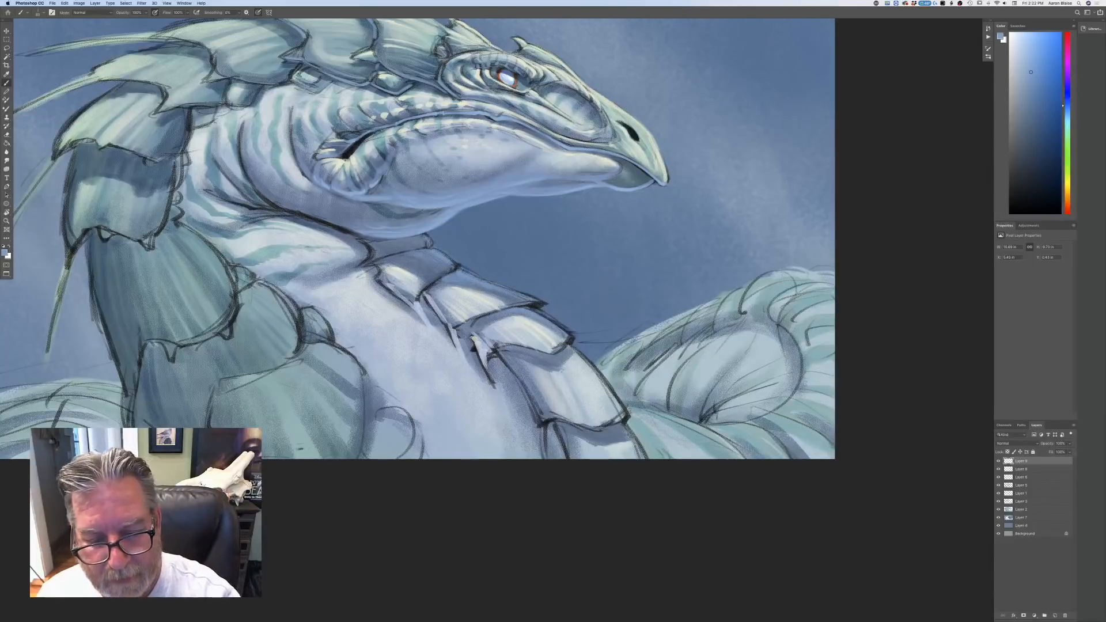
left_click_drag(560, 350, 554, 366)
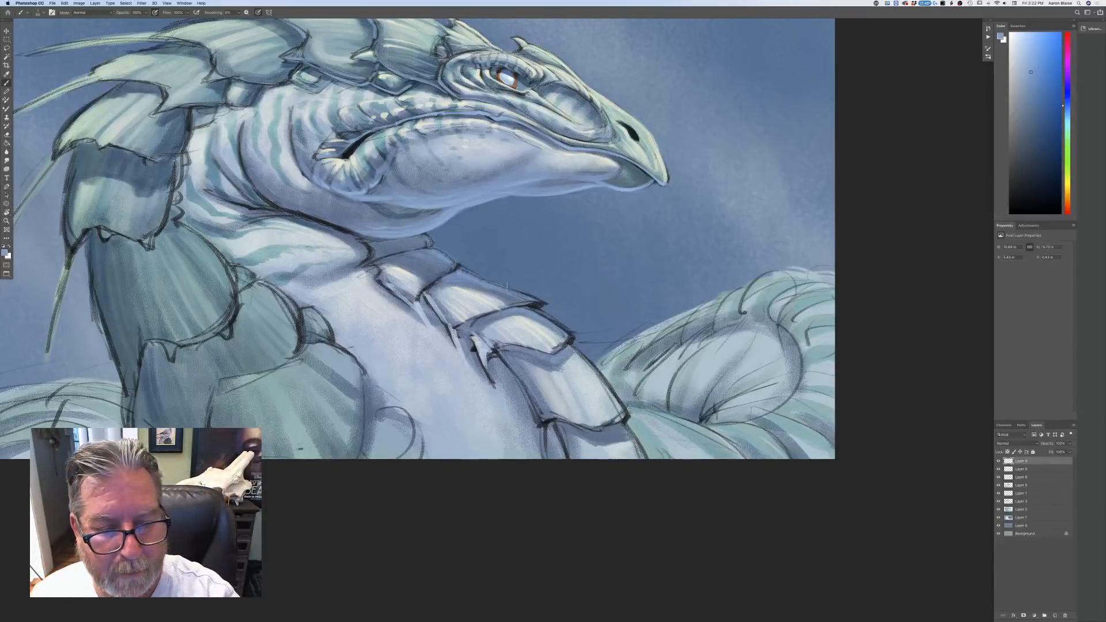
key("bracketright")
key("bracketright")
key("bracketleft")
key("bracketleft")
key("bracketleft")
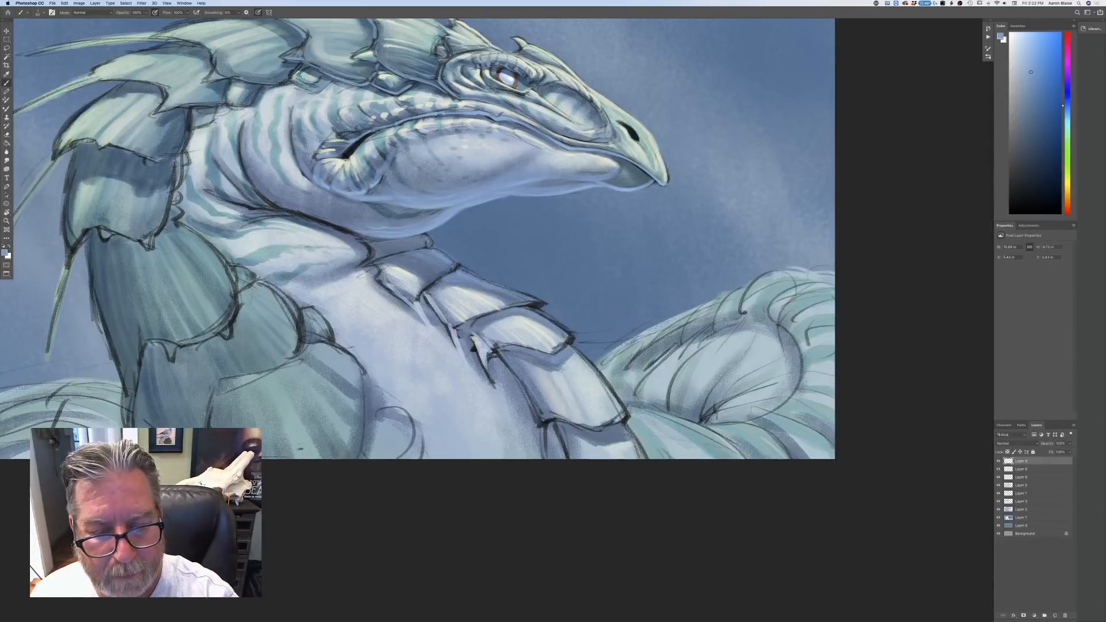
left_click_drag(545, 303, 519, 293)
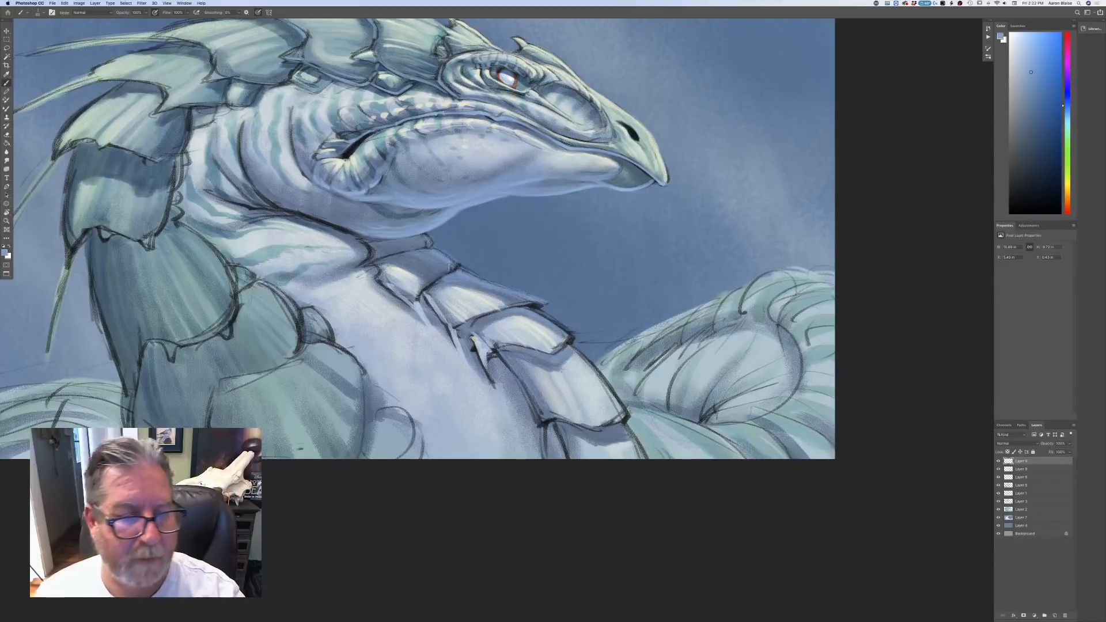
- Sample the teal-blue of the side neck armor, lighten it to a pale cyan foreground, and enlarge the brush
left_click(4, 253)
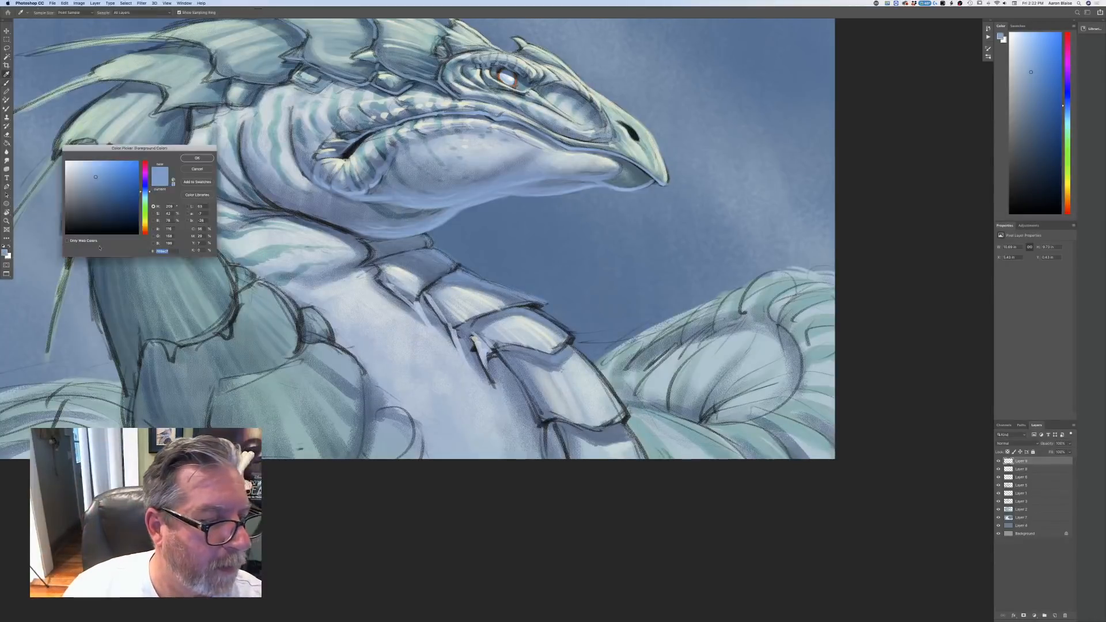
left_click(260, 295)
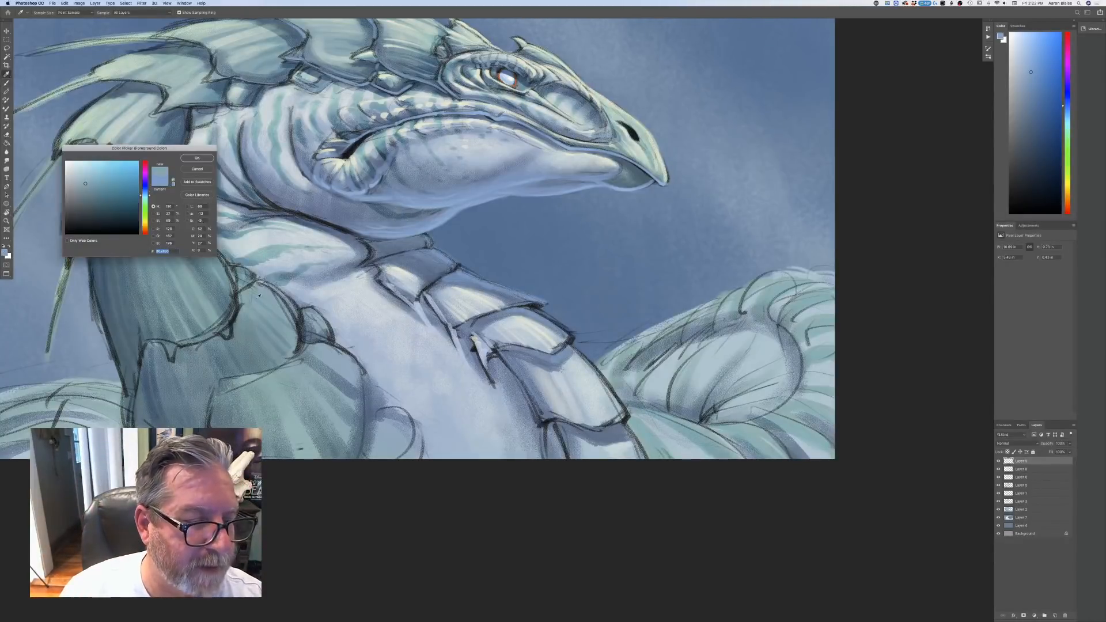
left_click(88, 168)
left_click(186, 159)
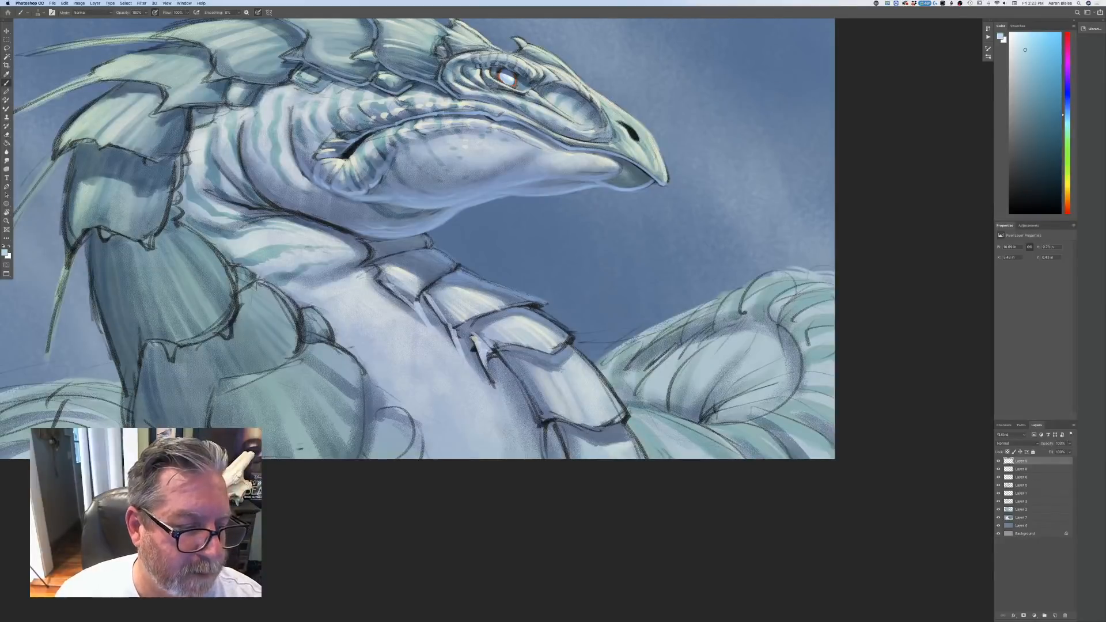
key("bracketright")
key("bracketright")
- Brush pale cyan reflected light down the front edge of the middle side neck plate
left_click_drag(258, 284, 302, 338)
left_click_drag(257, 293, 297, 351)
left_click_drag(260, 314, 295, 355)
left_click(271, 305, "alt")
- Paint pale cyan streaks following the ridges of the large side neck plate and its front edge
left_click_drag(234, 266, 251, 283)
left_click_drag(179, 224, 233, 287)
left_click_drag(207, 248, 236, 295)
mouse_move(190, 249)
left_mouse_down()
mouse_move(214, 279)
mouse_move(222, 324)
left_mouse_up()
mouse_move(172, 252)
left_mouse_down()
mouse_move(210, 326)
mouse_move(195, 327)
left_mouse_up()
- Add pale cyan reflected light to the top edge of the lowest neck plate and the small scale above it
mouse_move(308, 339)
left_mouse_down()
mouse_move(364, 433)
mouse_move(347, 354)
left_mouse_up()
left_click_drag(304, 334, 325, 344)
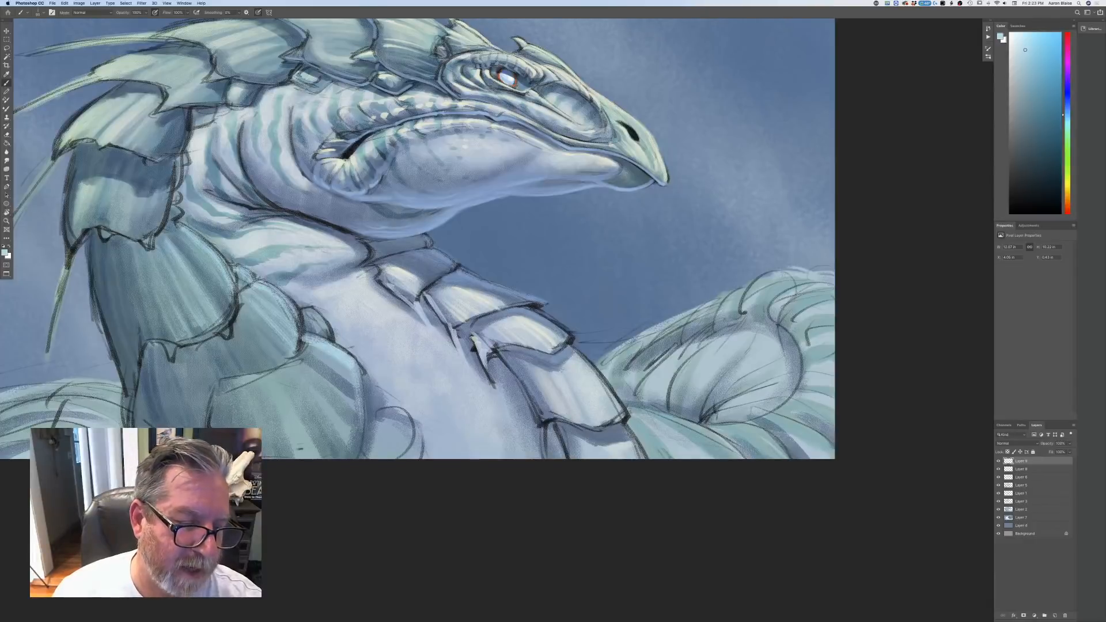
mouse_move(309, 308)
left_mouse_down()
mouse_move(310, 324)
mouse_move(331, 334)
left_mouse_up()
left_click_drag(312, 307, 334, 338)
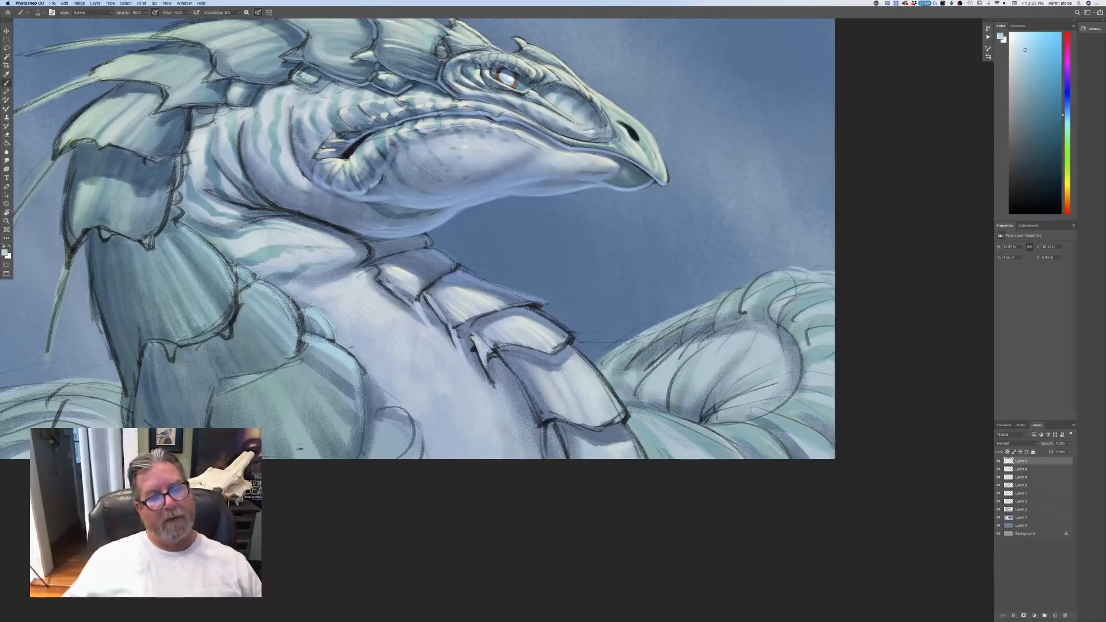
- Strengthen the pale cyan light on the large neck plate's front edge and extend it to the two plates above
mouse_move(222, 259)
left_mouse_down()
mouse_move(236, 285)
mouse_move(230, 329)
left_mouse_up()
left_click_drag(221, 282, 235, 308)
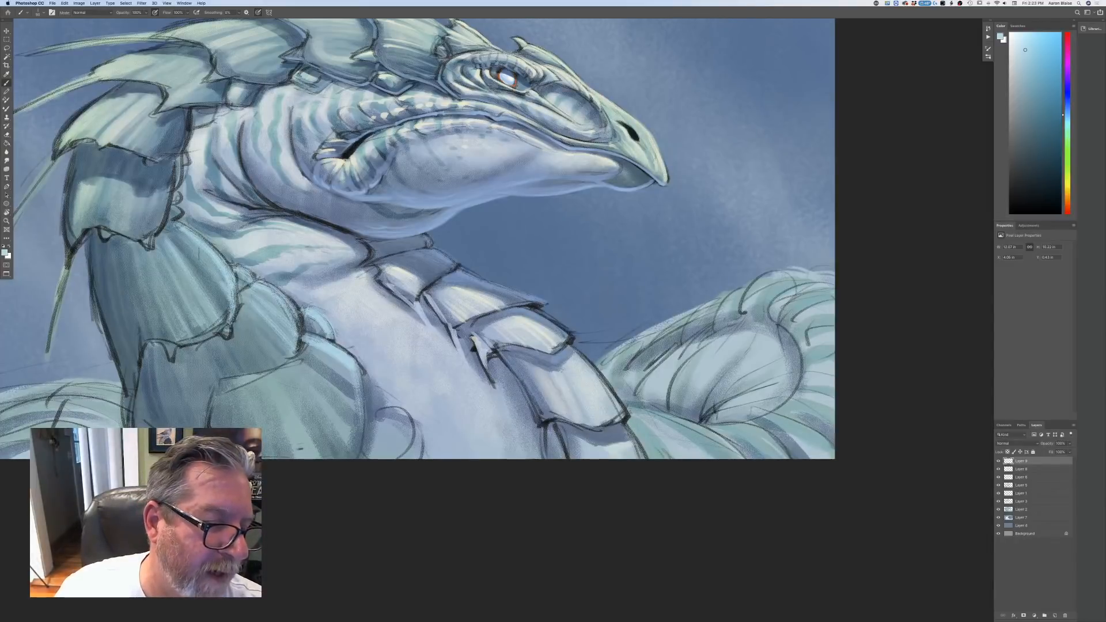
left_click_drag(207, 264, 231, 313)
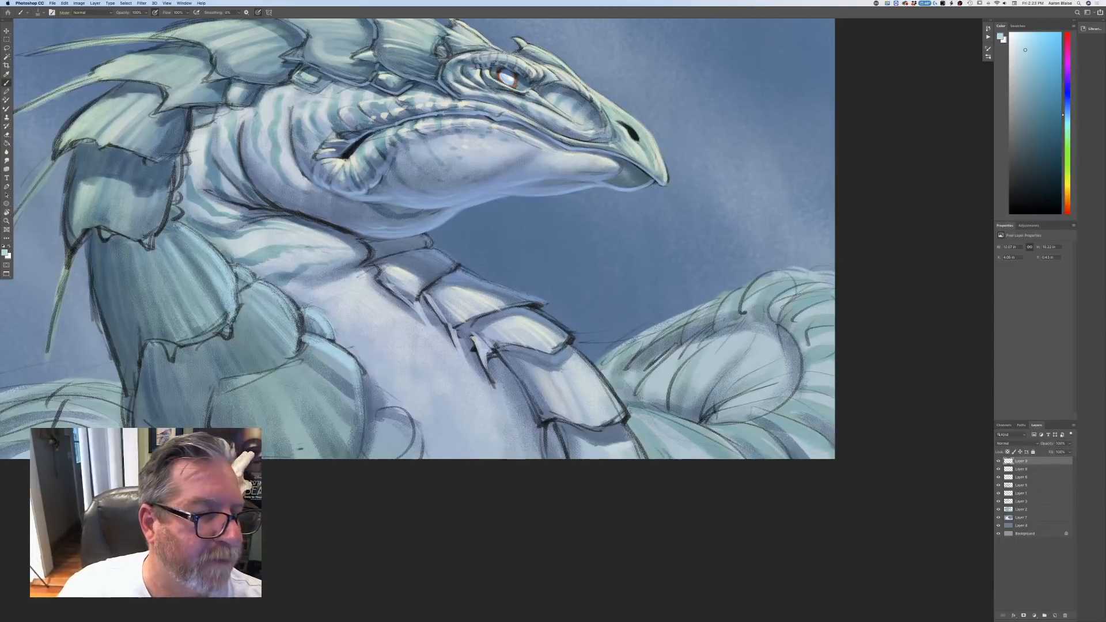
left_click_drag(173, 176, 157, 237)
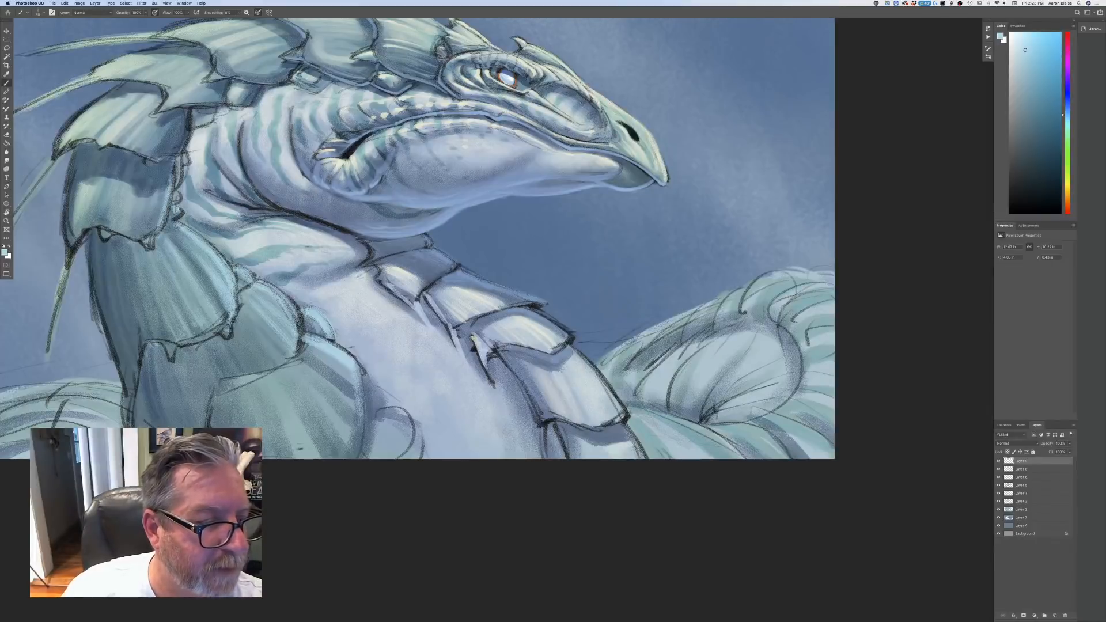
left_click_drag(183, 153, 174, 194)
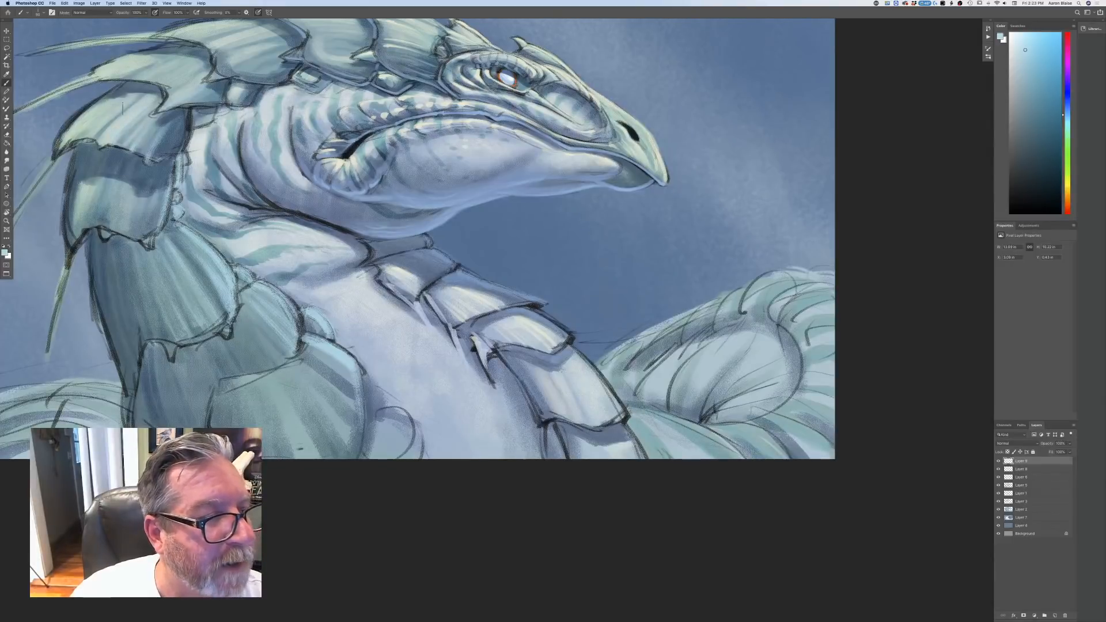
left_click_drag(91, 135, 72, 113)
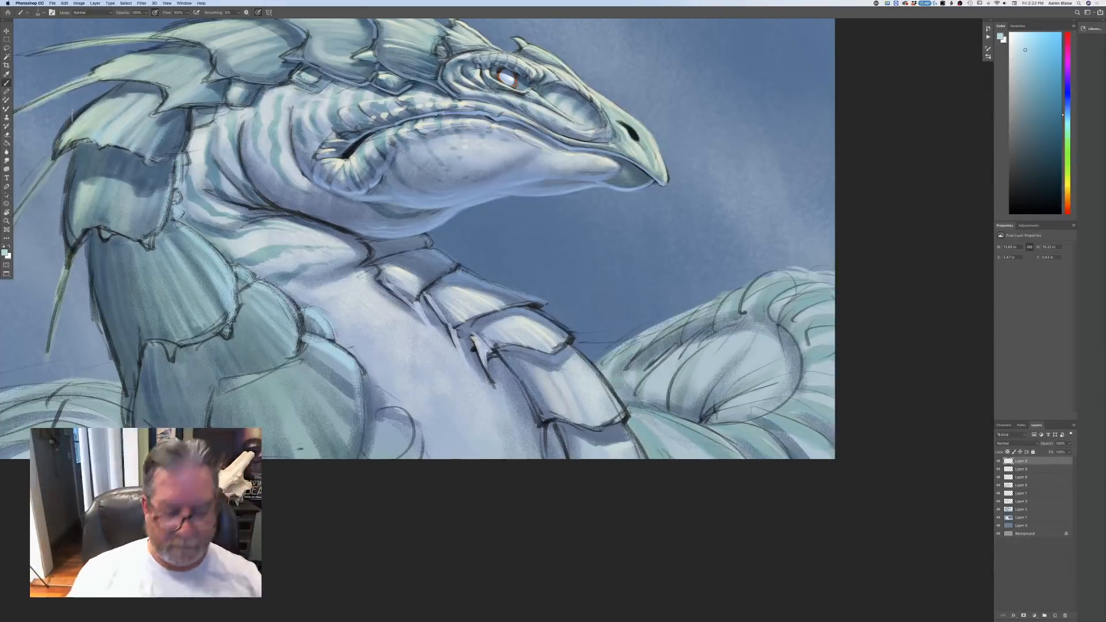
- Sample the slate blue of the topmost chest plate, lighten it as the foreground, and return to the Brush tool
left_click_drag(242, 485, 414, 527)
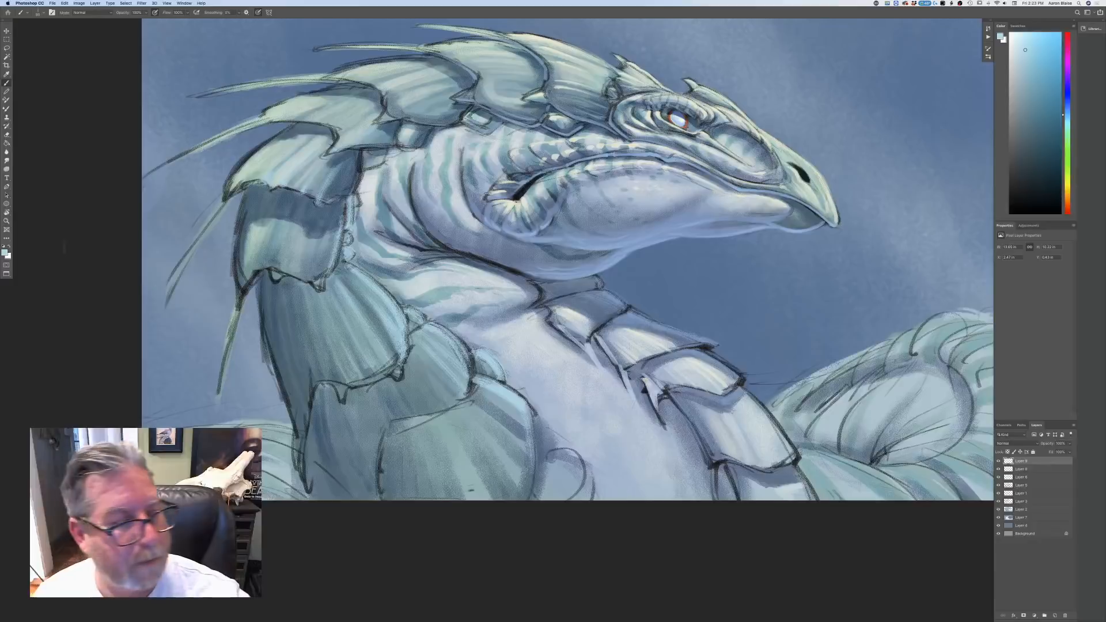
left_click(5, 253)
left_click(145, 191)
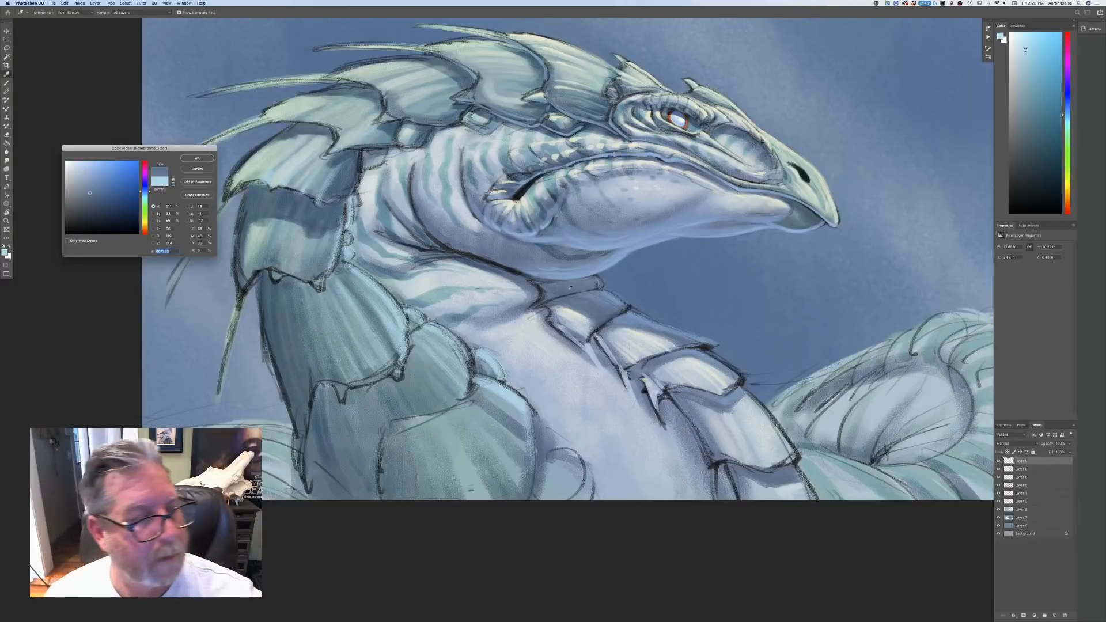
left_click(88, 178)
key("Return")
key("b")
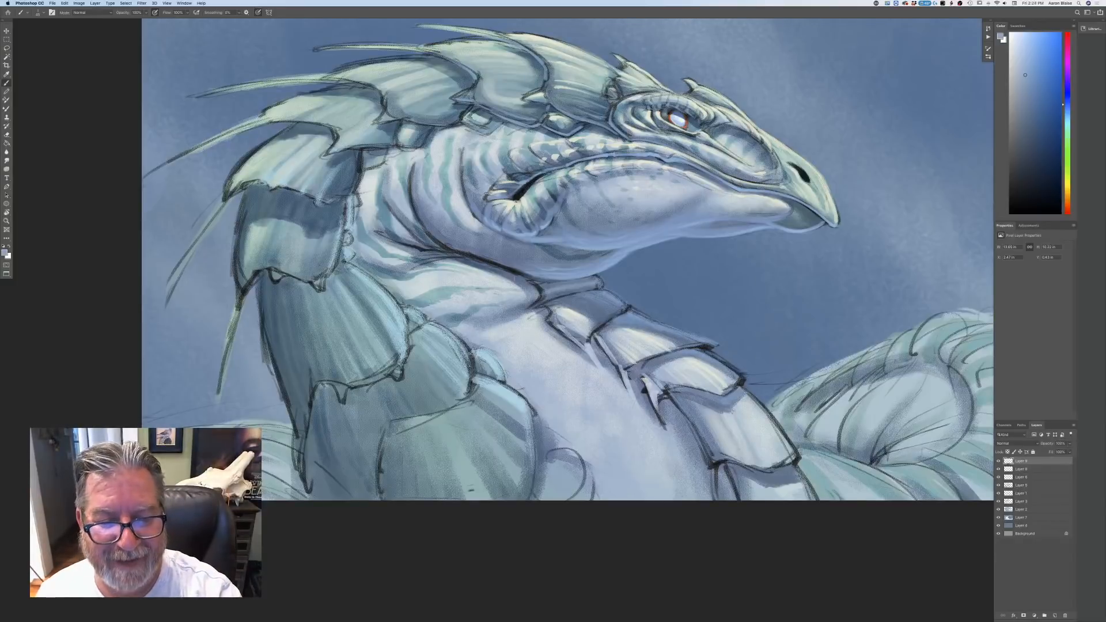
- Check the reflected light on the neck and chest plates against the whole painting from a reduced view
key("super+minus")
key("super+minus")
key("super+minus")
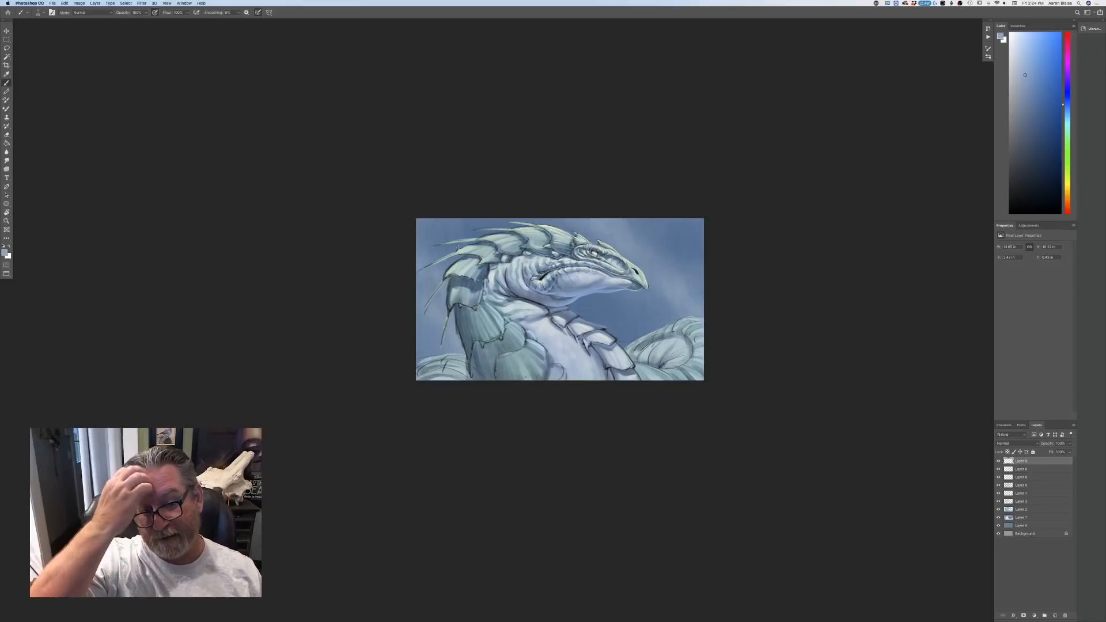
key("super+equal")
key("super+equal")
key("super+equal")
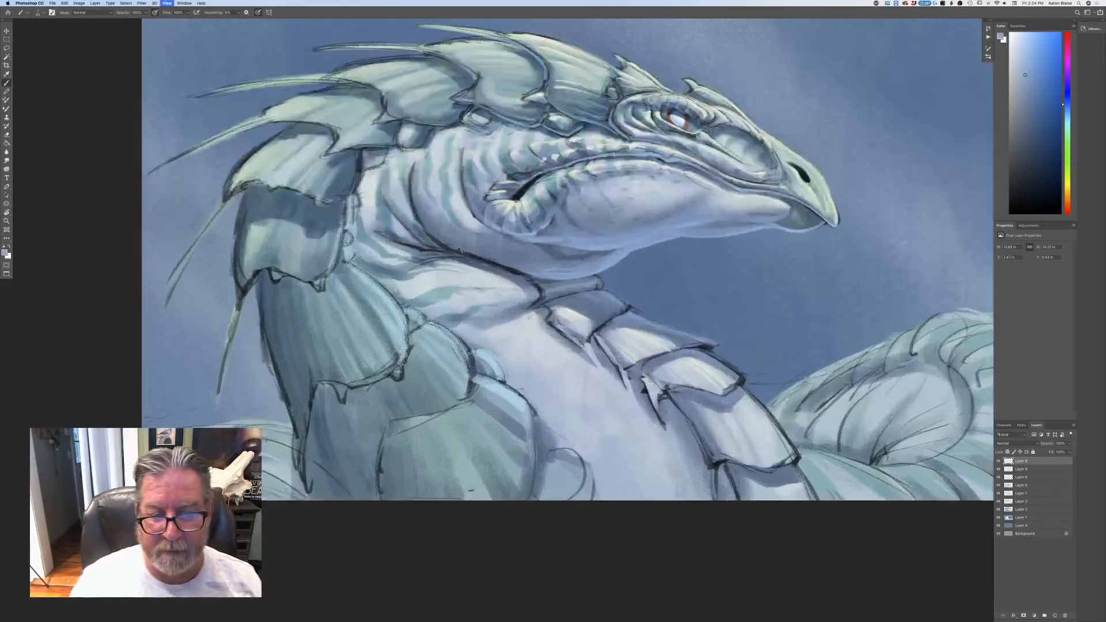
- Darken the foreground color in two stages to a deep, muted slate blue and return to the Brush tool
left_click(5, 253)
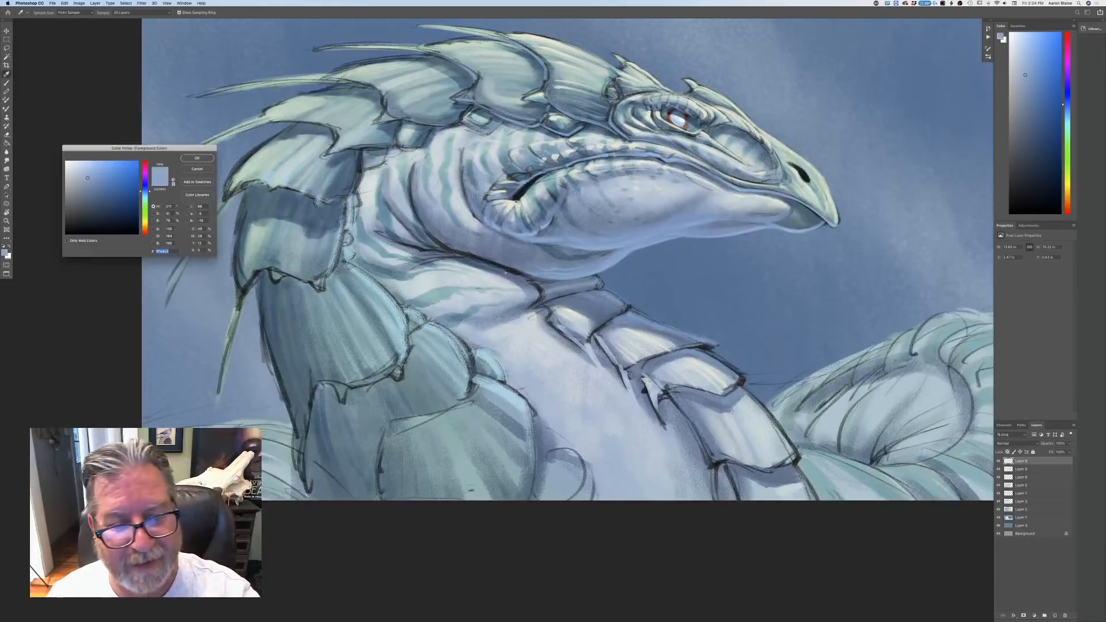
left_click(87, 188)
left_click(196, 161)
key("b")
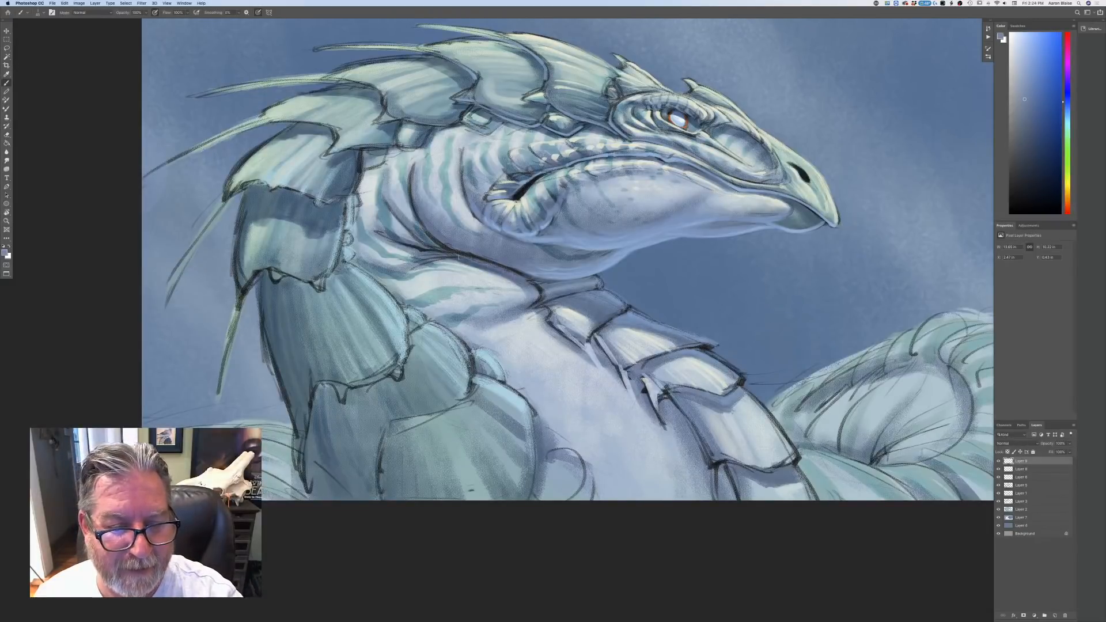
left_click(5, 253)
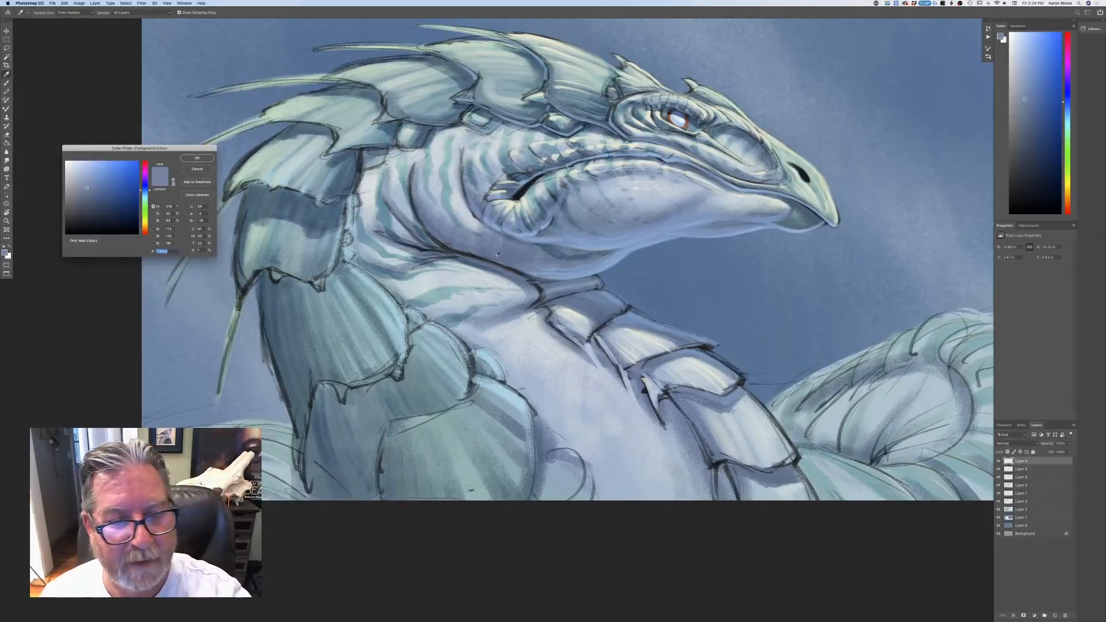
left_click(89, 199)
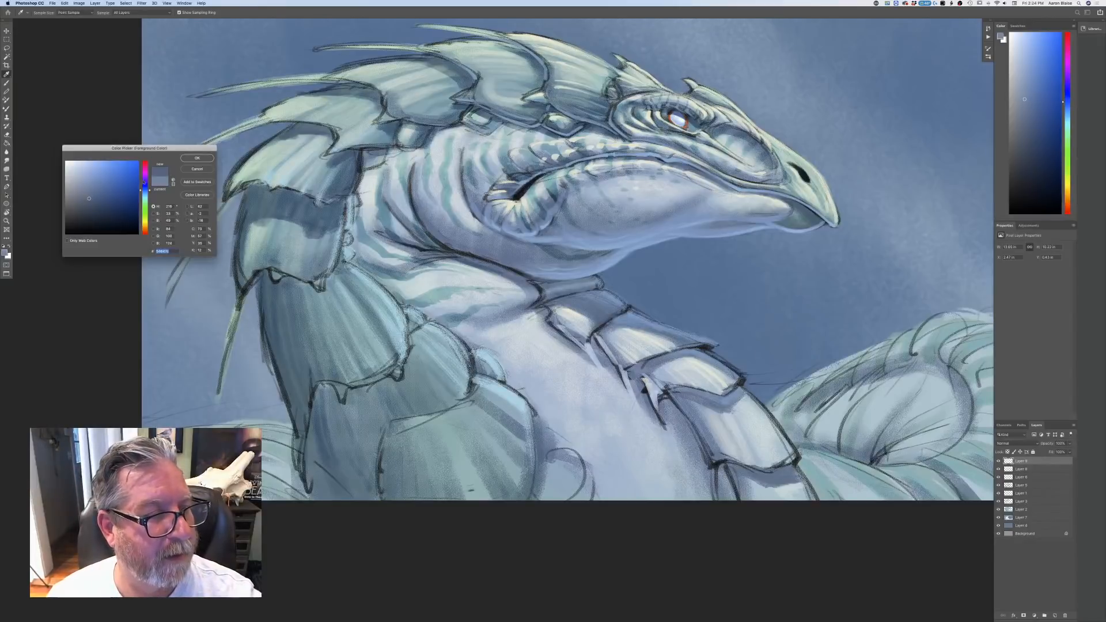
left_click(197, 158)
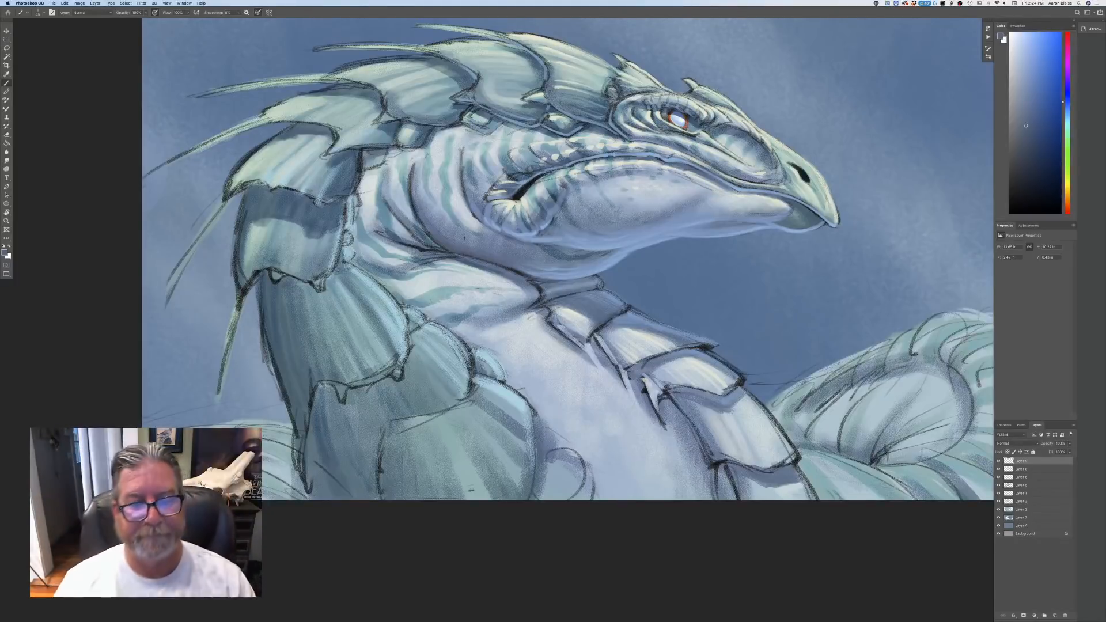
- Set the foreground to a light blue and brush soft reflected light along the underside of the throat below the jaw
left_click(6, 252)
left_click(588, 270)
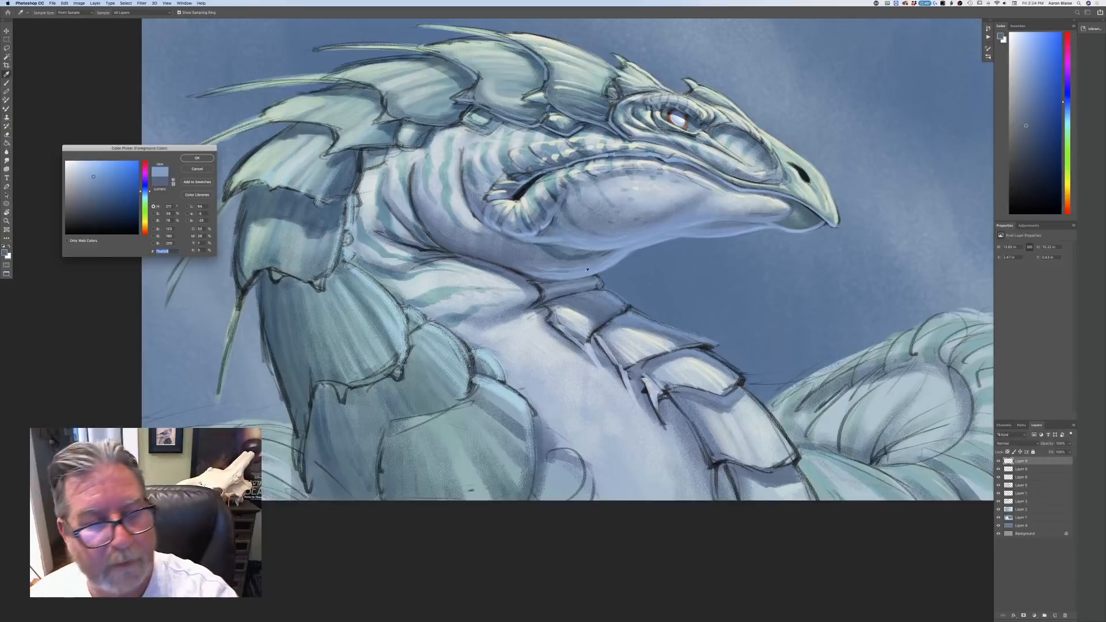
left_click(206, 158)
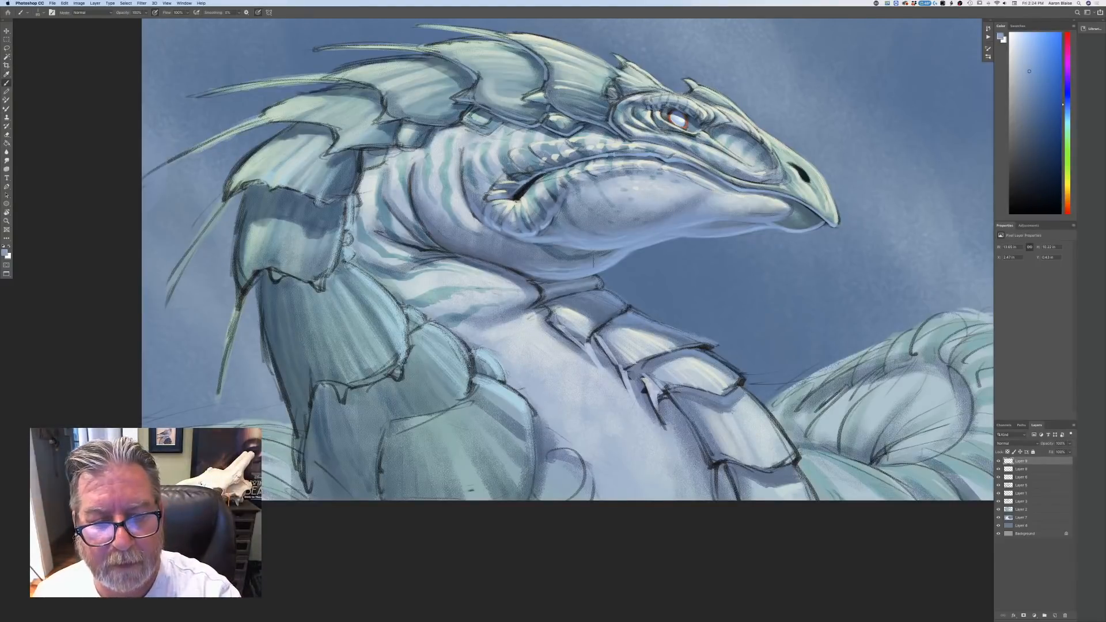
left_click_drag(506, 255, 552, 270)
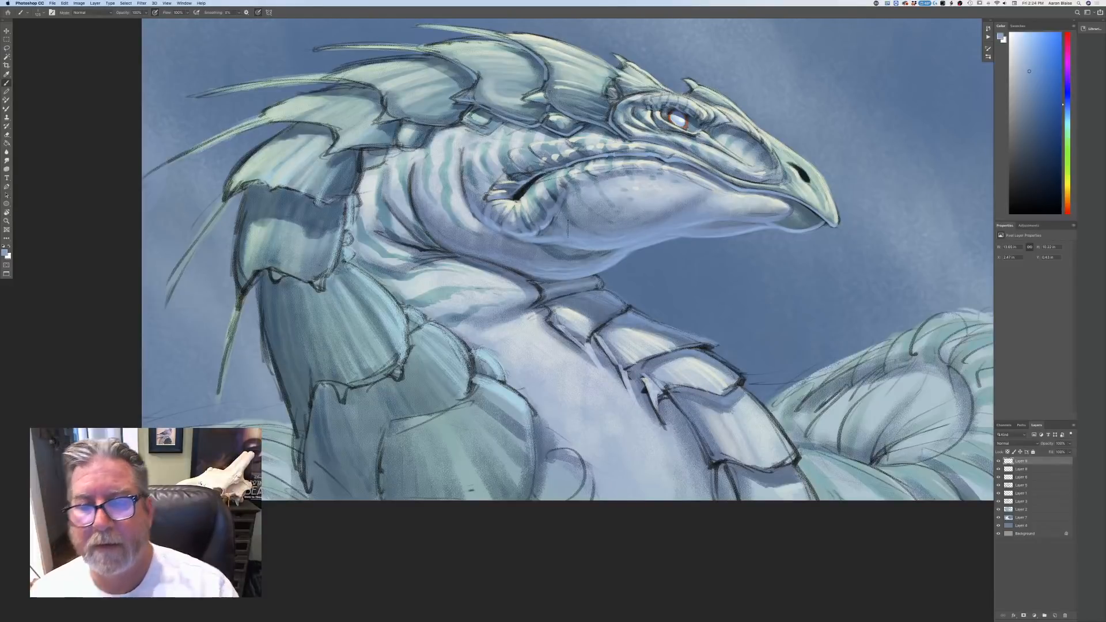
key("super+minus")
key("super+minus")
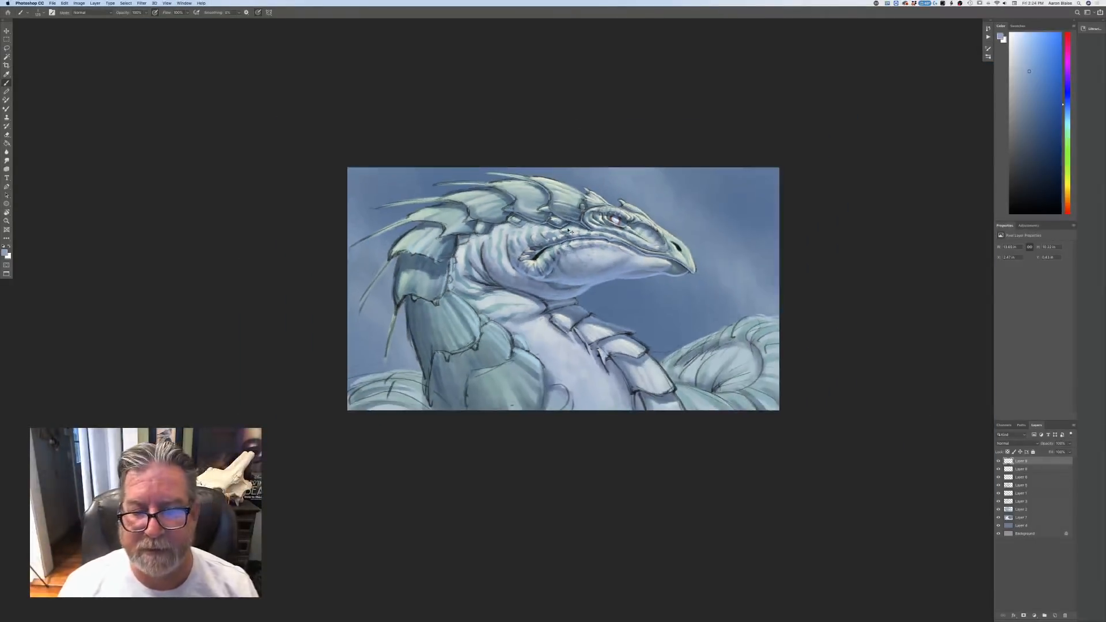
key("super+plus")
key("super+plus")
key("super+plus")
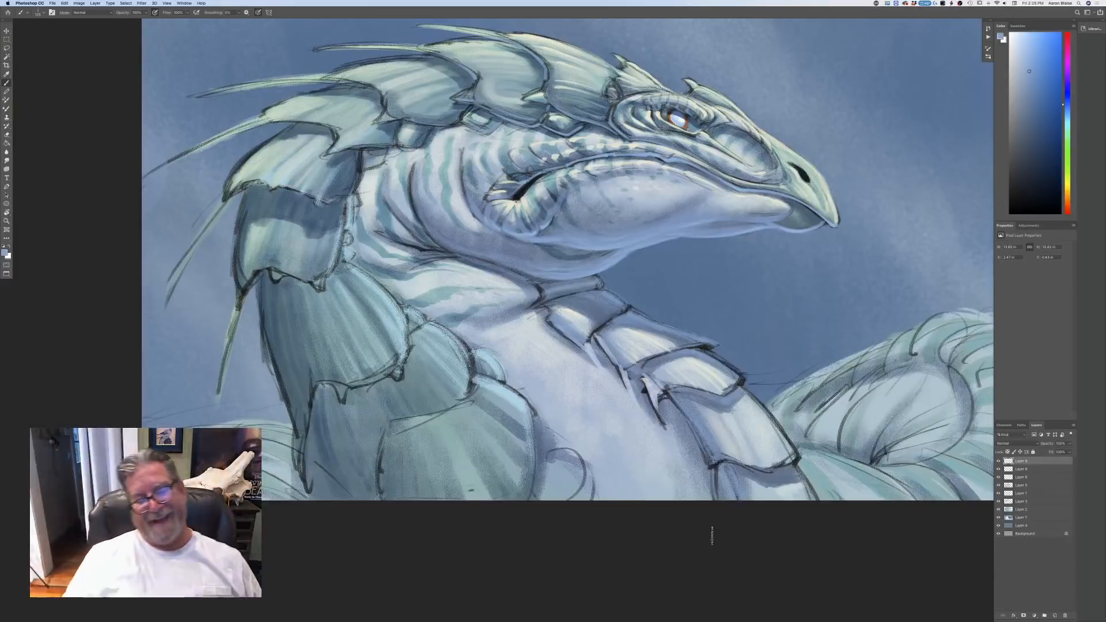
- Sample the dark teal of the large neck plate, lighten it, and paint blue reflected light down the back edges of the neck plates
left_click(5, 253)
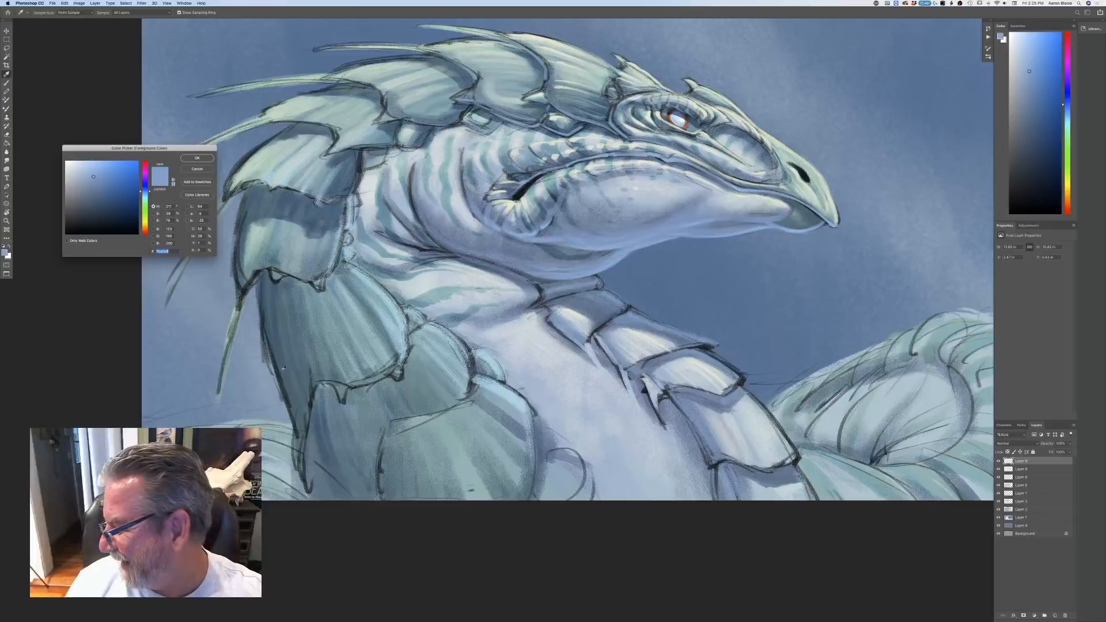
left_click(283, 369)
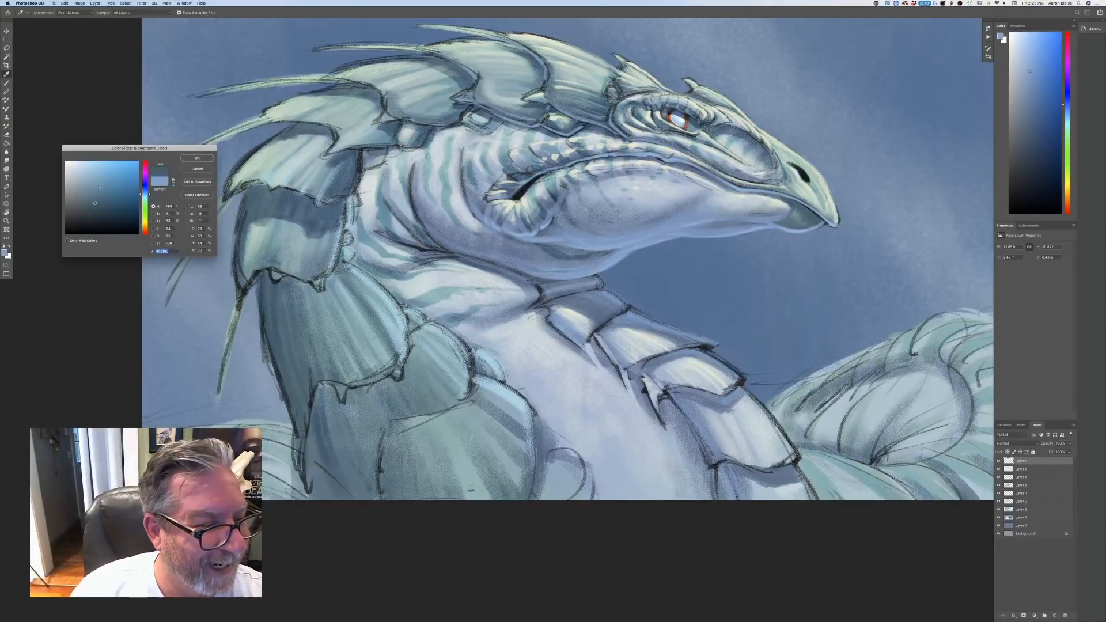
key("Return")
key("b")
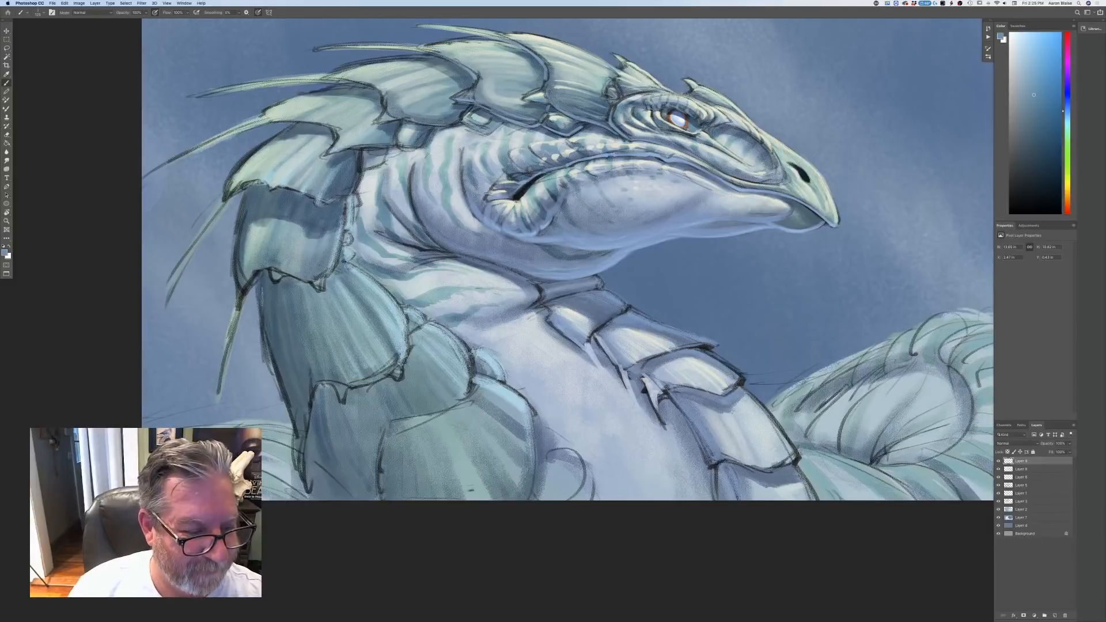
left_click_drag(264, 283, 297, 433)
left_click_drag(276, 345, 306, 443)
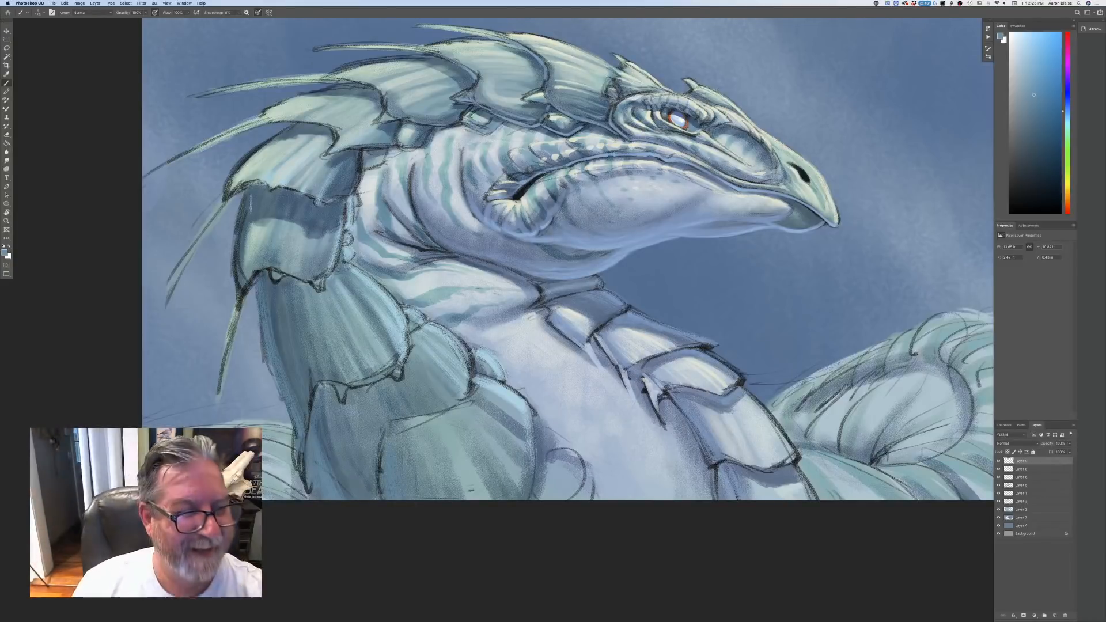
left_click_drag(246, 195, 244, 298)
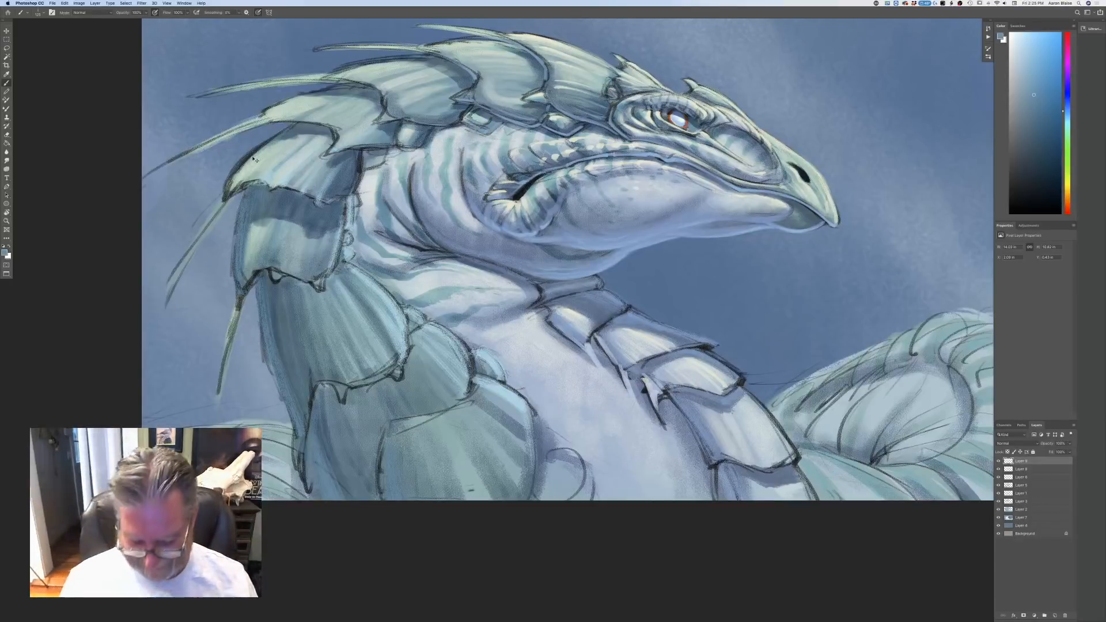
- Check the whole painting from a reduced view and compare it with the Multiply shadow layer hidden and shown
key("super+minus")
key("super+minus")
key("super+minus")
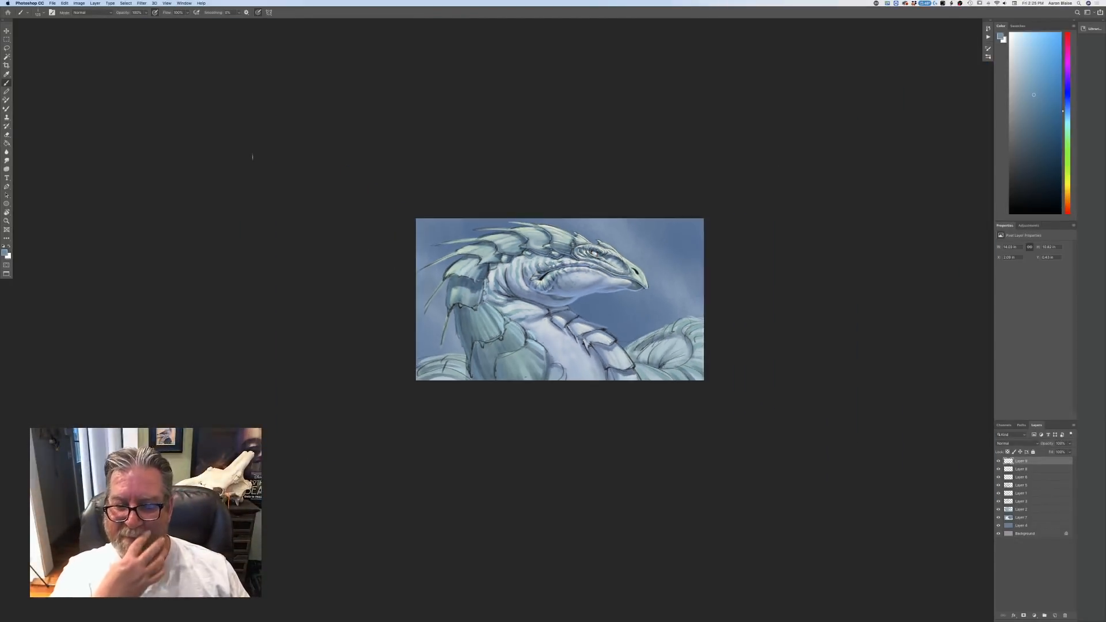
key("super+equal")
key("super+equal")
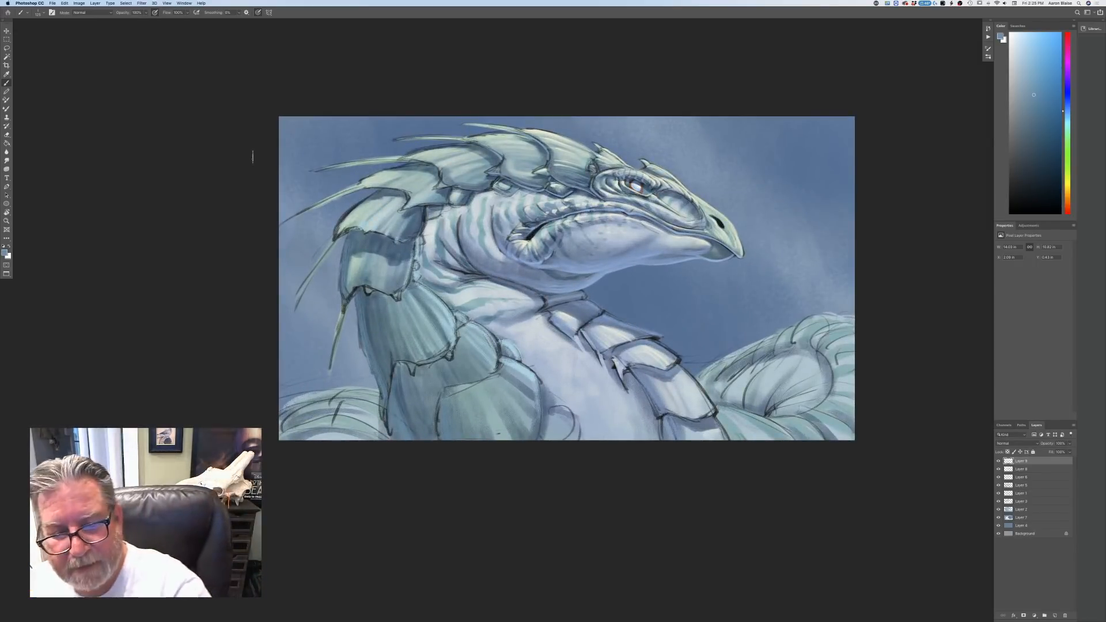
left_click(1000, 486)
left_click(999, 486)
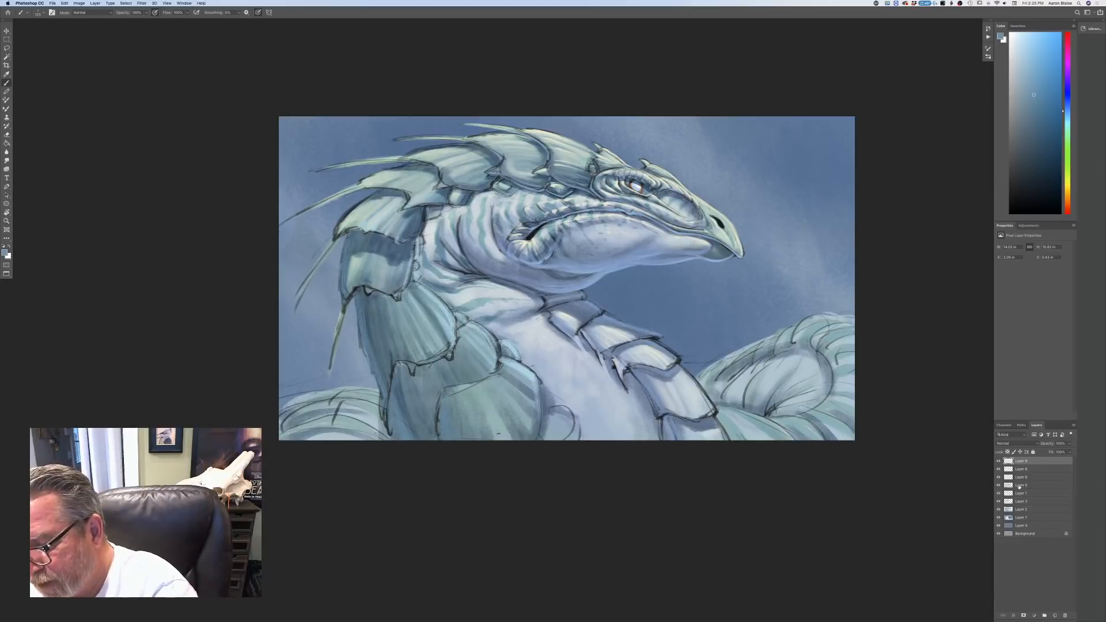
- On the Multiply shadow layer, shade the chest plates and the adjoining belly in muted grey-blue with an enlarged textured brush
left_click(1021, 485)
left_click(4, 253)
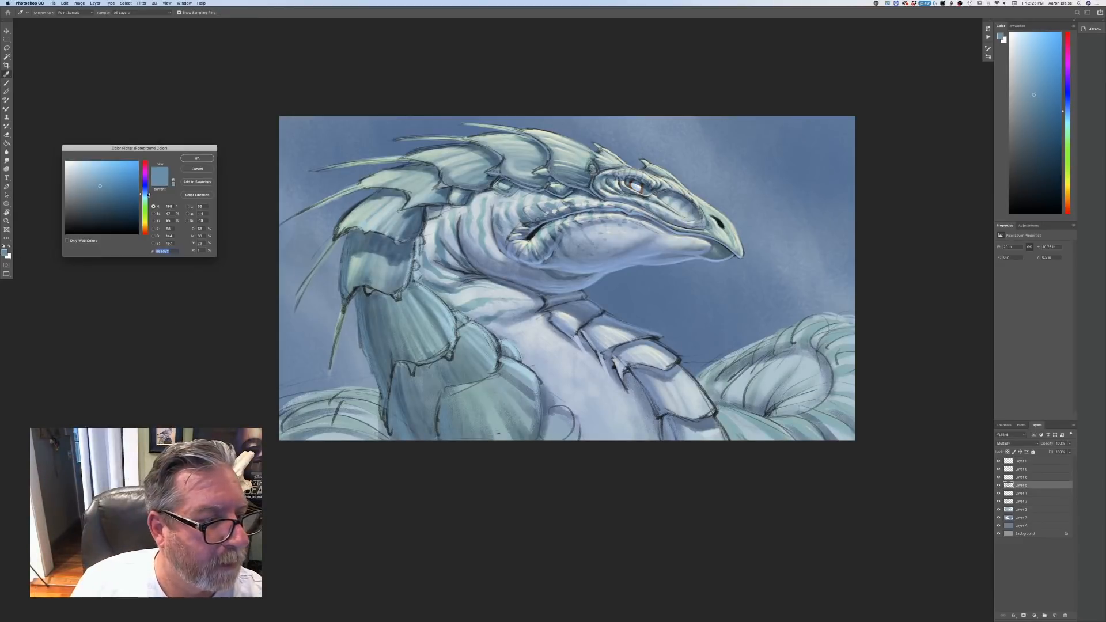
left_click(145, 192)
left_click(84, 185)
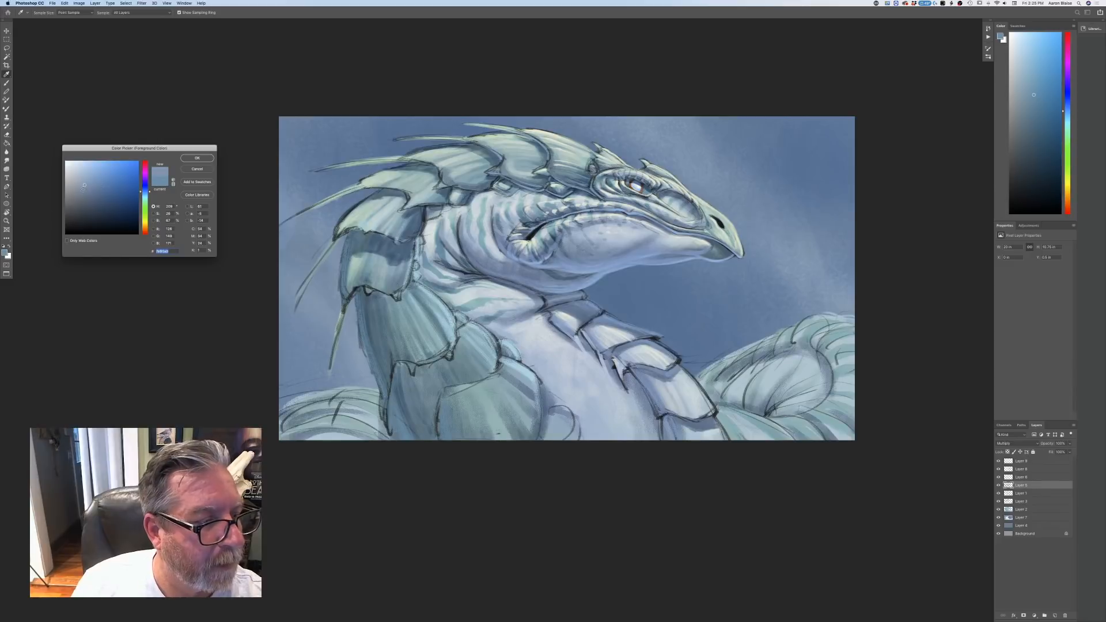
key("Return")
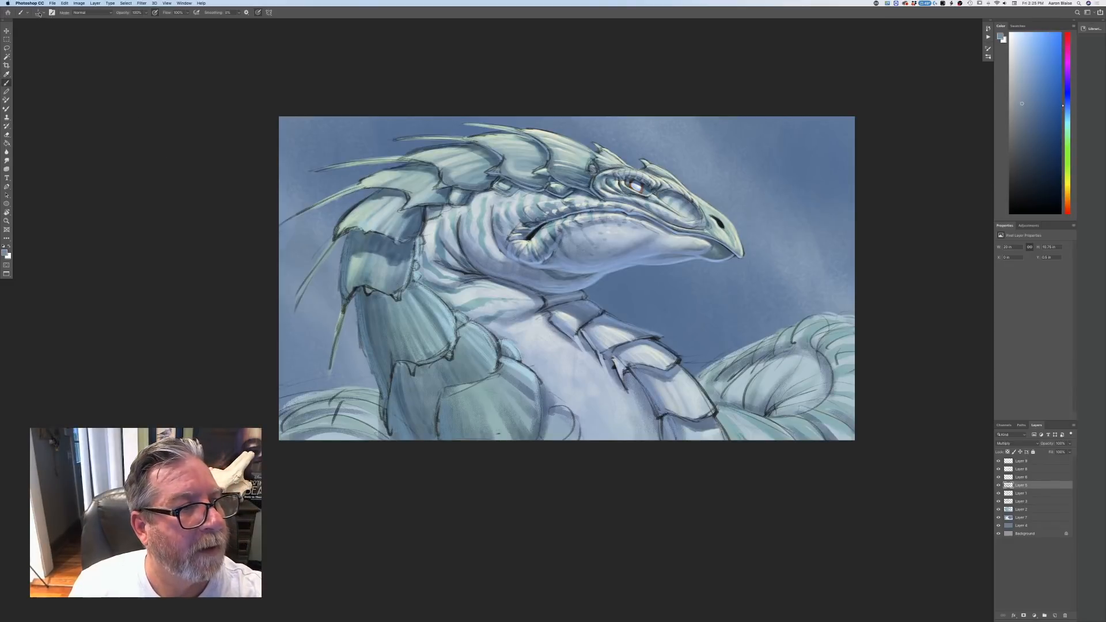
left_click(39, 13)
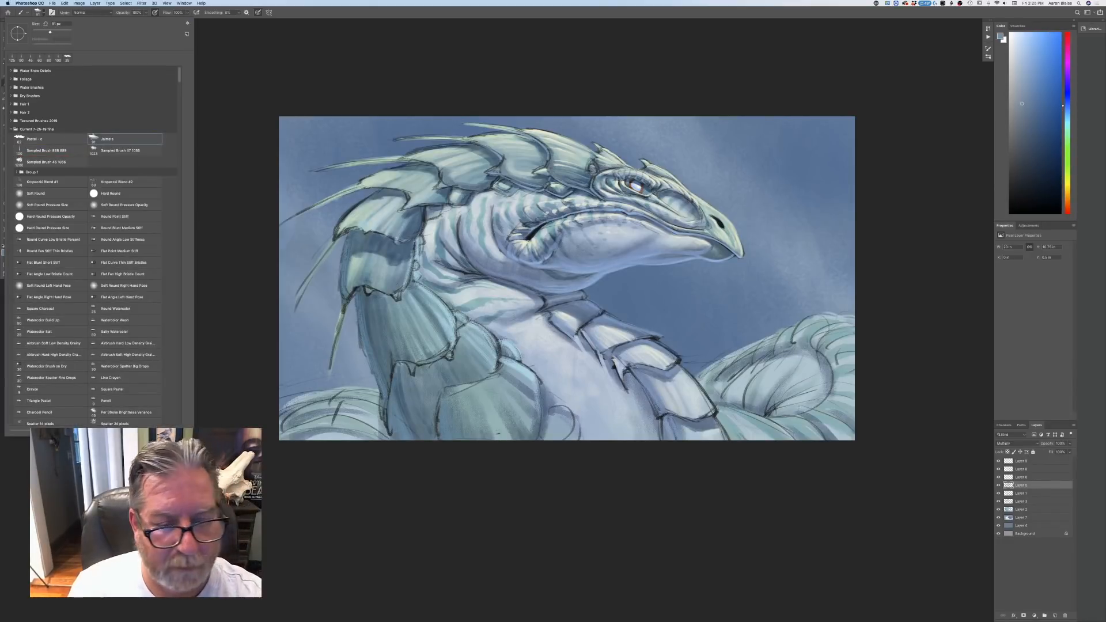
double_click(108, 138)
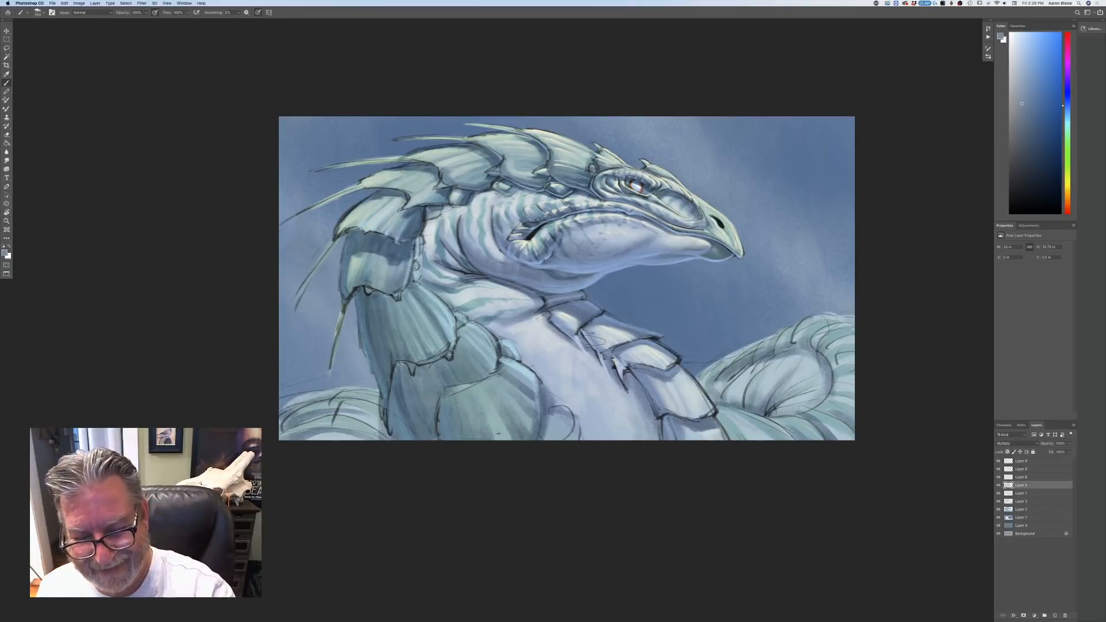
key("bracketright")
key("bracketright")
mouse_move(604, 335)
left_mouse_down()
mouse_move(651, 363)
mouse_move(708, 432)
mouse_move(657, 421)
mouse_move(611, 374)
mouse_move(570, 404)
mouse_move(561, 328)
mouse_move(550, 343)
mouse_move(568, 363)
left_mouse_up()
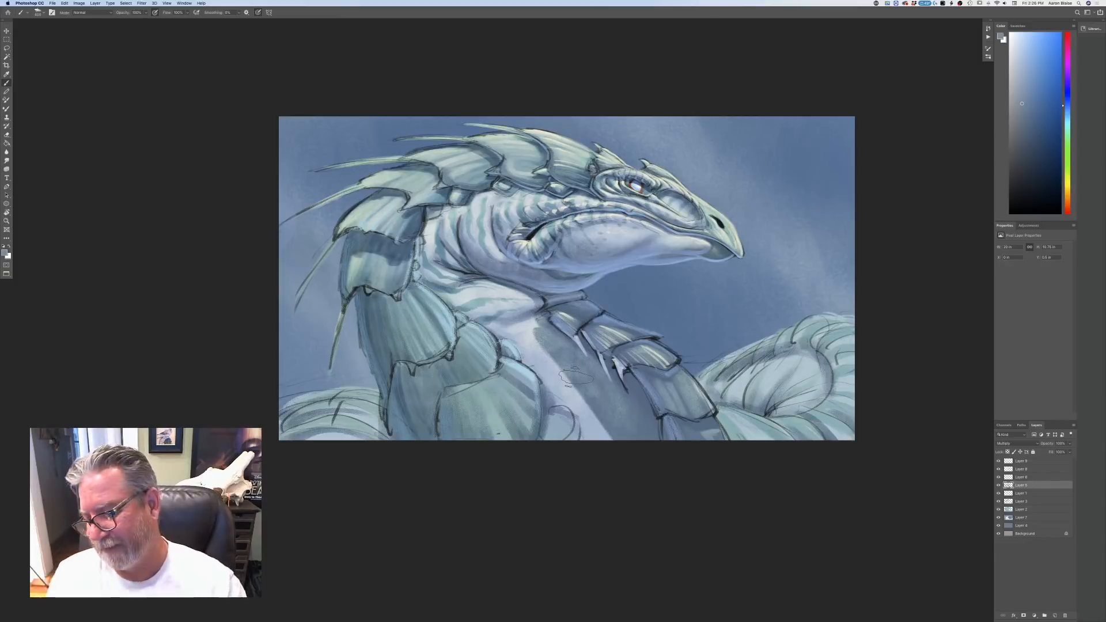
- Tone down the remaining bright highlights on the chest plates with grey-blue on the top layer and the Overlay layer
left_click(1019, 462)
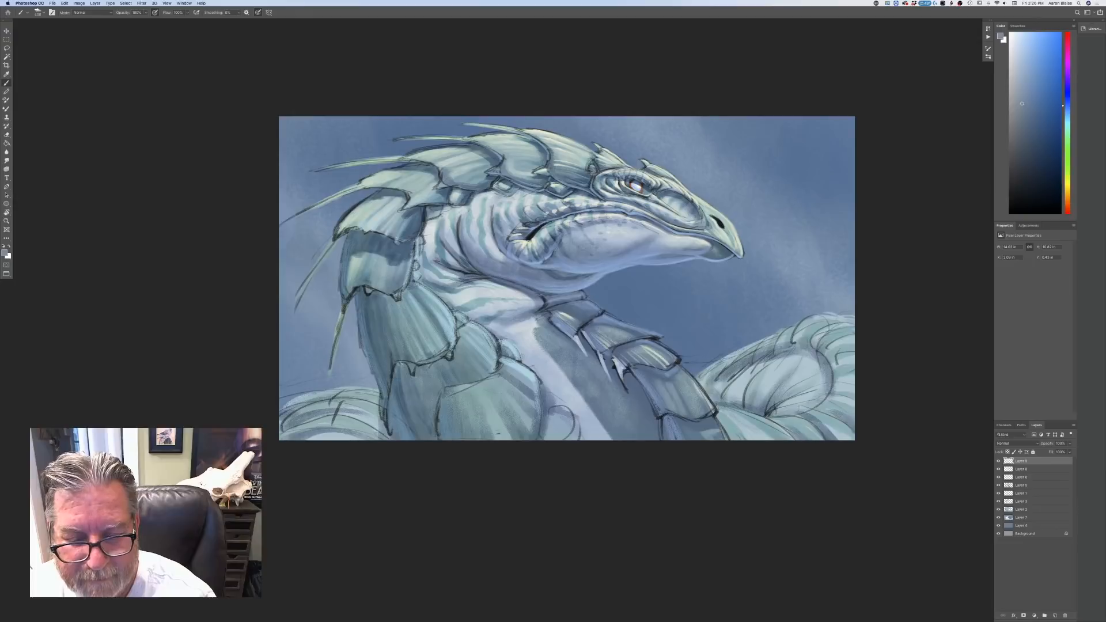
mouse_move(588, 336)
left_mouse_down()
mouse_move(601, 351)
mouse_move(665, 364)
left_mouse_up()
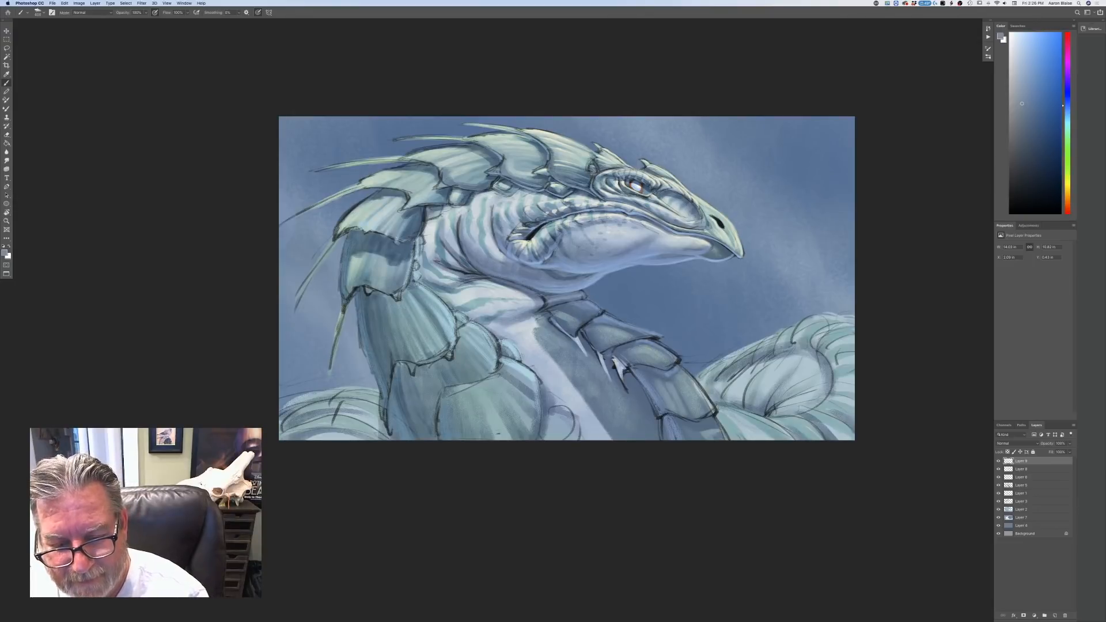
left_click(1019, 470)
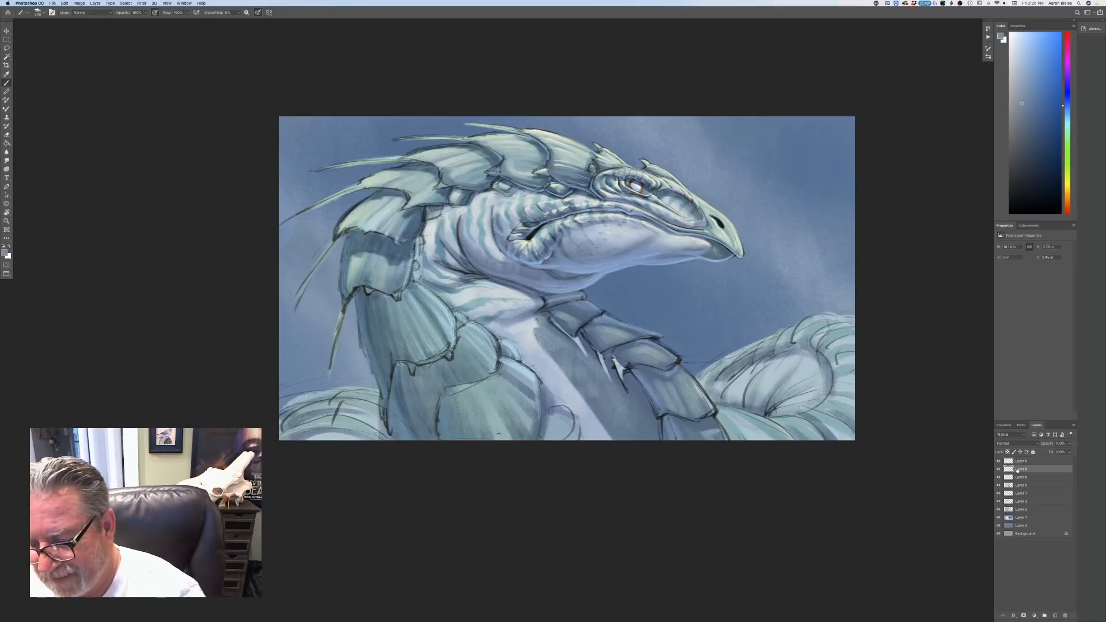
left_click(1017, 478)
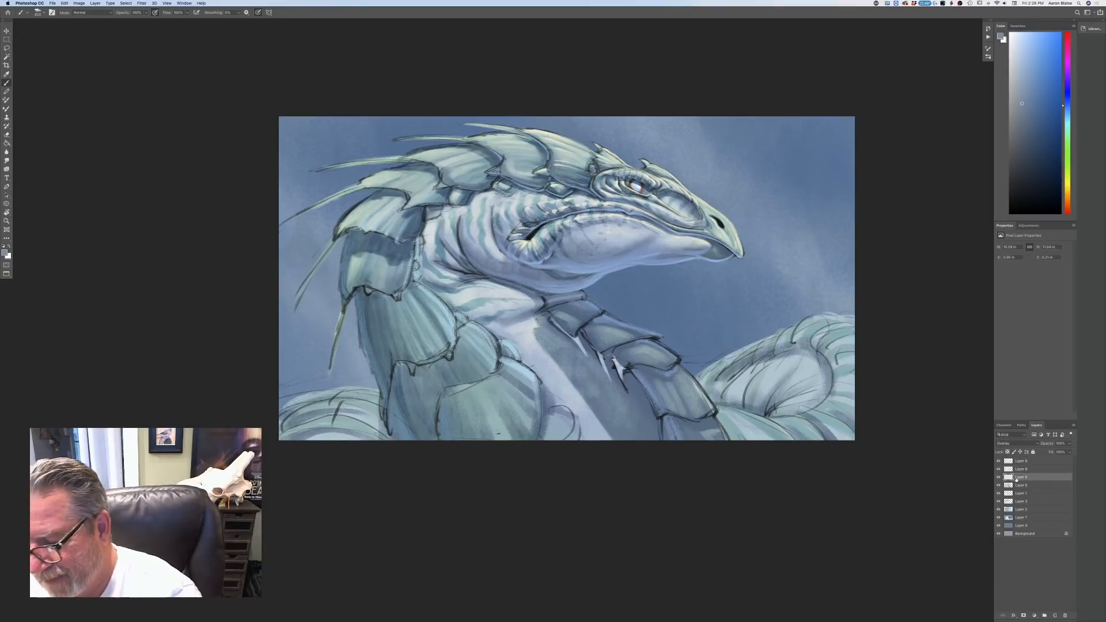
mouse_move(684, 387)
left_mouse_down()
mouse_move(695, 407)
mouse_move(685, 381)
mouse_move(685, 408)
mouse_move(668, 389)
left_mouse_up()
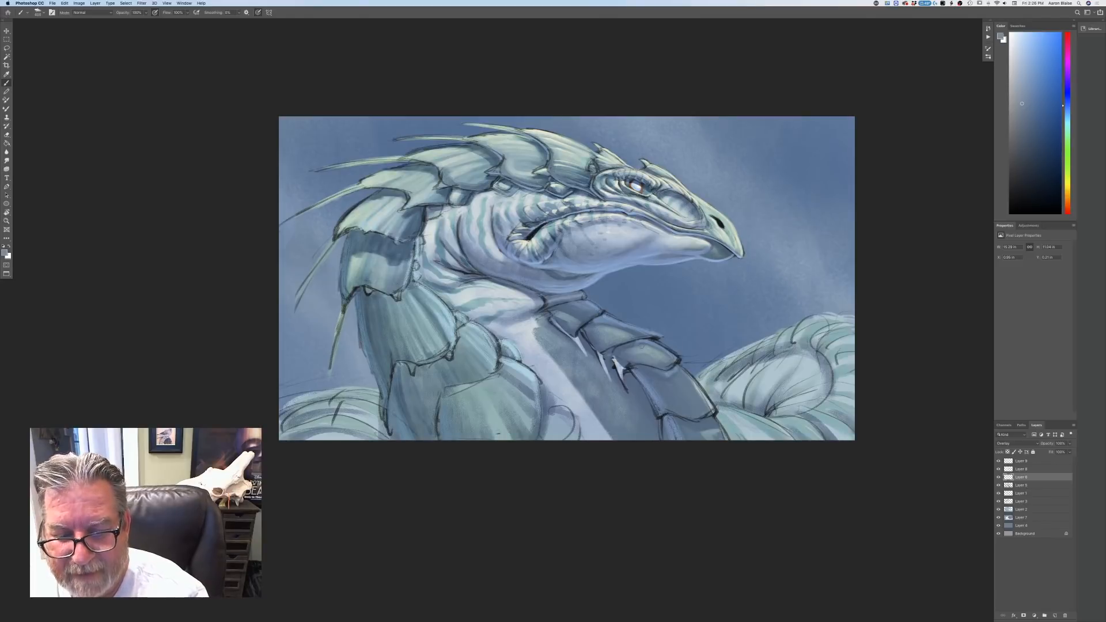
mouse_move(644, 347)
left_mouse_down()
mouse_move(663, 356)
mouse_move(577, 322)
left_mouse_up()
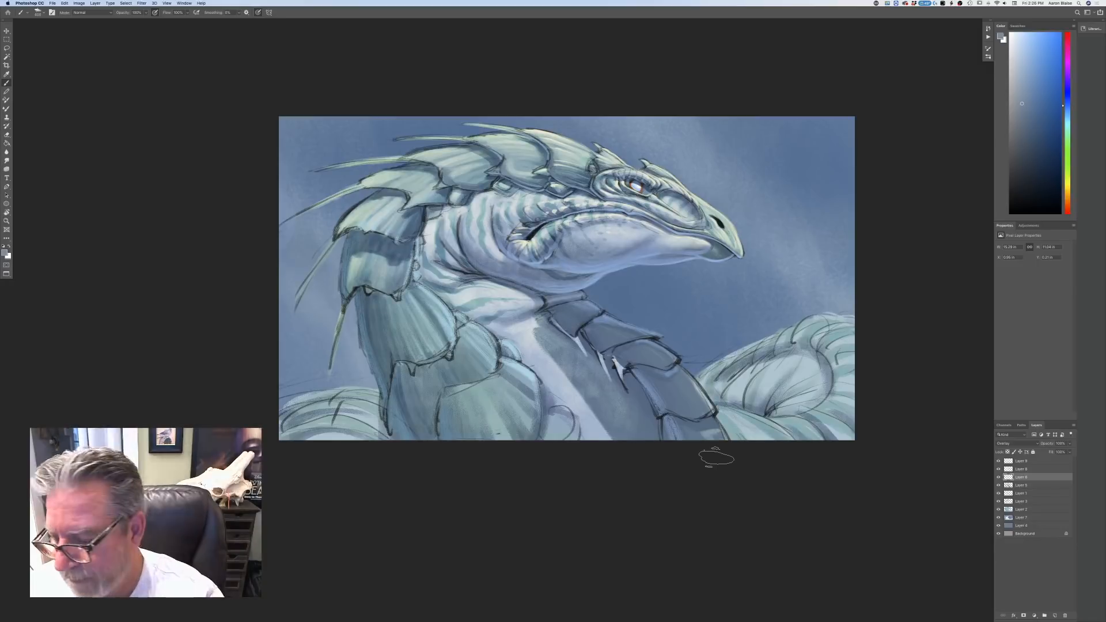
- Extend the grey-blue shadow on the Multiply layer across the rest of the chest up to the base of the throat
left_click(1023, 461)
left_click(1020, 486)
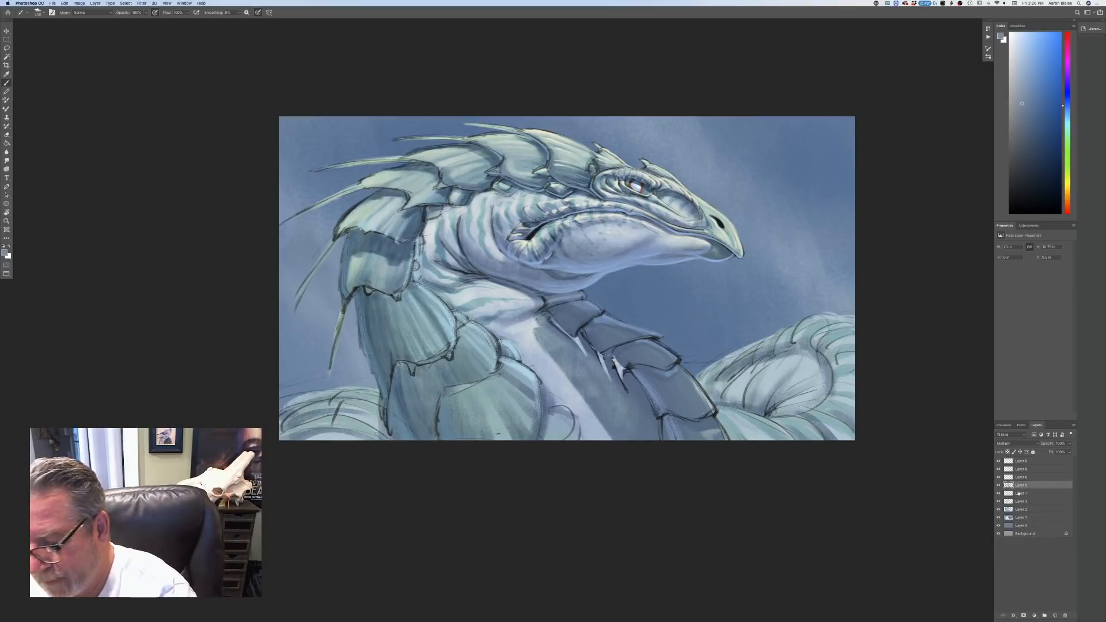
mouse_move(589, 422)
left_mouse_down()
mouse_move(611, 429)
mouse_move(576, 374)
left_mouse_up()
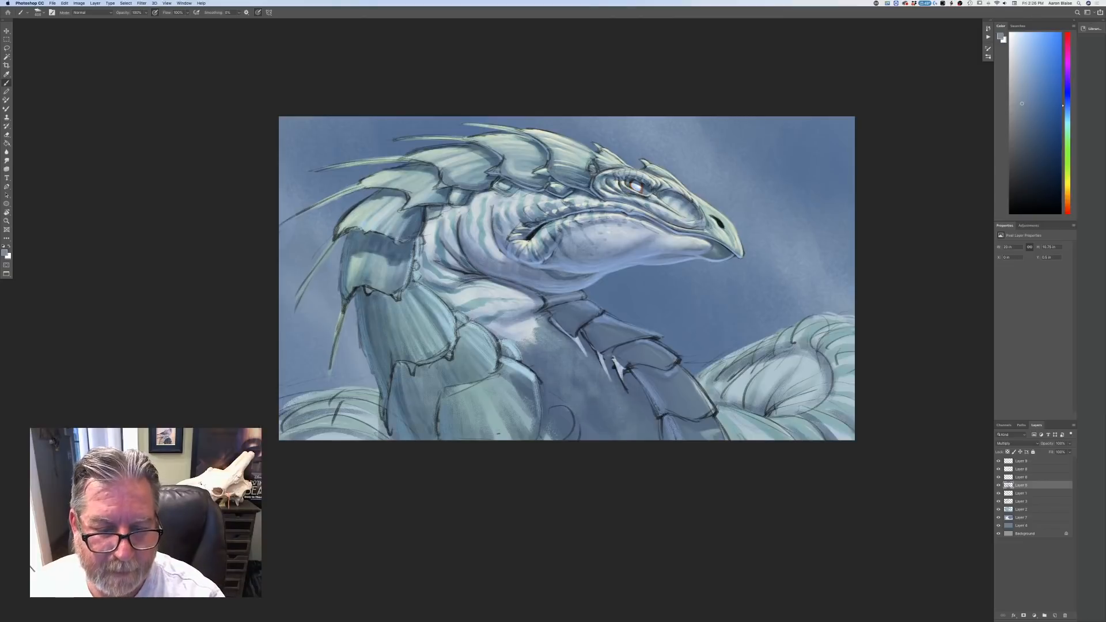
mouse_move(536, 338)
left_mouse_down()
mouse_move(493, 324)
mouse_move(538, 320)
left_mouse_up()
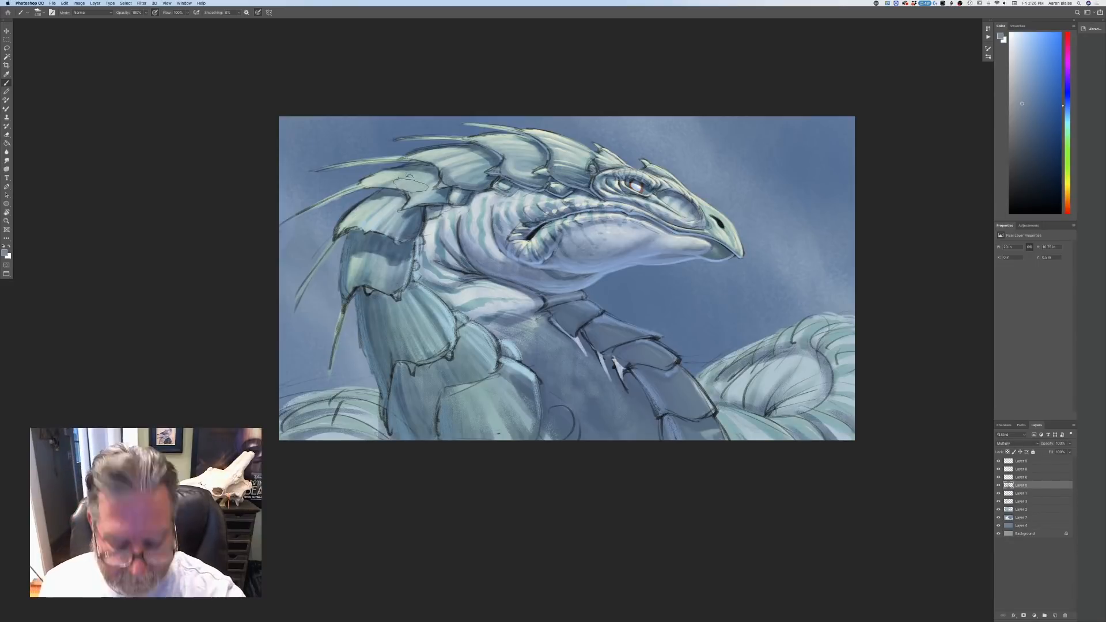
- On the Multiply layer, cast grey-blue shadow across the rear head armor and, with a larger brush, over the throat and neck folds
key("bracketleft")
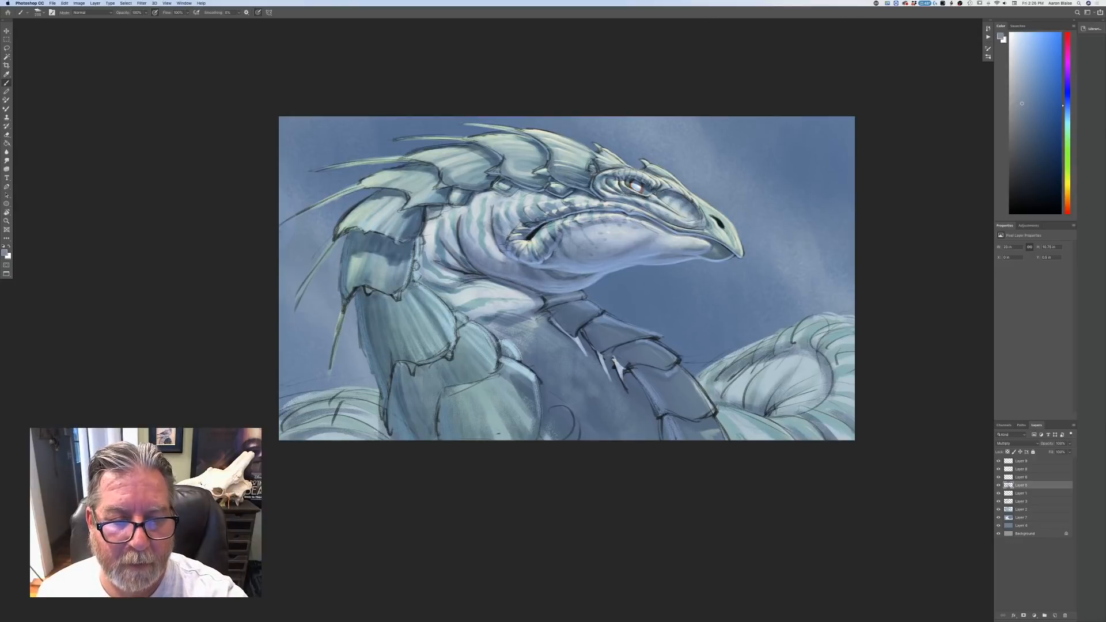
mouse_move(460, 197)
left_mouse_down()
mouse_move(434, 153)
mouse_move(451, 161)
mouse_move(443, 149)
left_mouse_up()
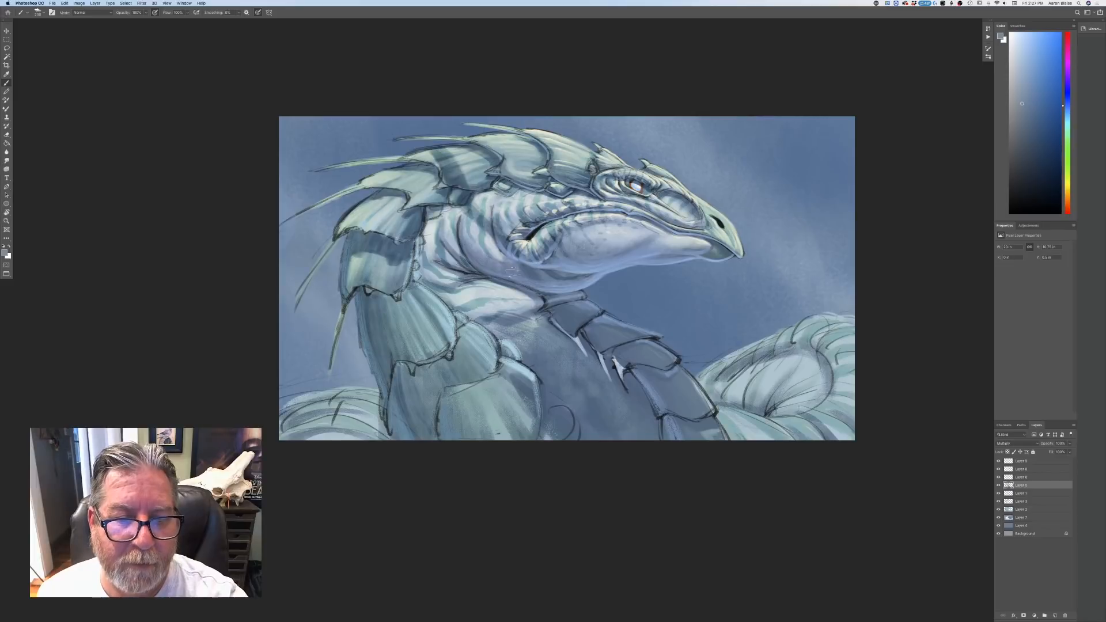
key("]")
key("]")
left_click_drag(470, 221, 507, 269)
mouse_move(453, 211)
left_mouse_down()
mouse_move(494, 297)
mouse_move(529, 305)
mouse_move(497, 334)
mouse_move(517, 389)
left_mouse_up()
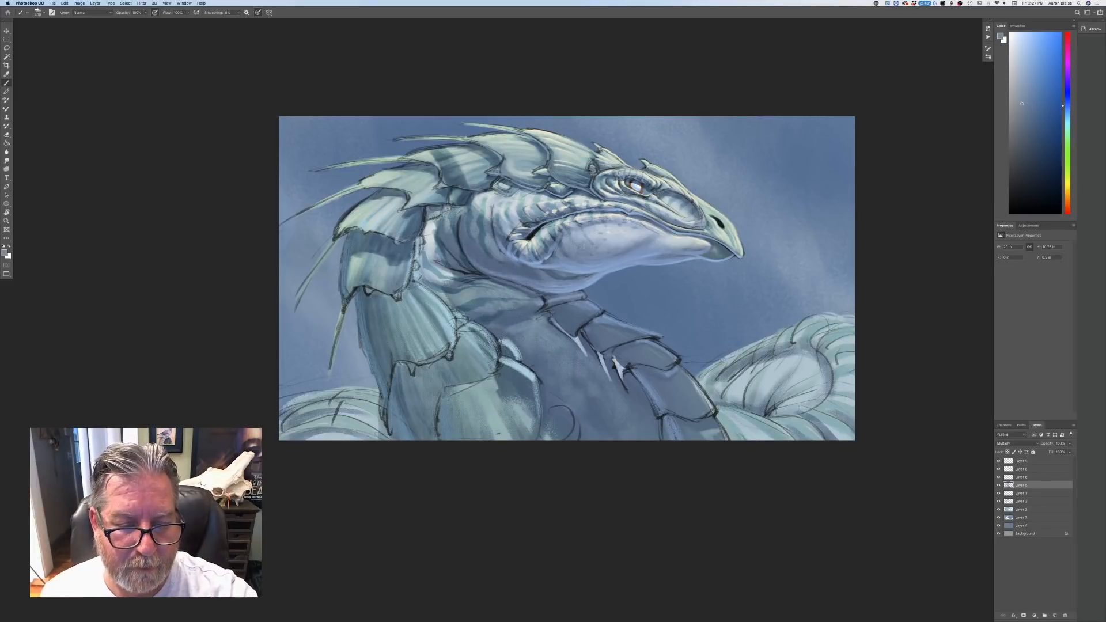
- Shade the large lower neck plates and their outer side in grey-blue on the Multiply layer
left_click_drag(455, 299, 507, 426)
left_click_drag(473, 363, 541, 432)
mouse_move(461, 346)
left_mouse_down()
mouse_move(441, 418)
mouse_move(398, 383)
left_mouse_up()
mouse_move(392, 340)
left_mouse_down()
mouse_move(426, 271)
mouse_move(435, 190)
mouse_move(407, 154)
mouse_move(412, 187)
mouse_move(392, 173)
mouse_move(357, 183)
mouse_move(399, 235)
mouse_move(380, 228)
mouse_move(383, 197)
mouse_move(336, 237)
left_mouse_up()
- With a smaller brush, darken the remaining pale patches on the upper neck plates behind the head
key("bracketleft")
key("bracketleft")
key("bracketleft")
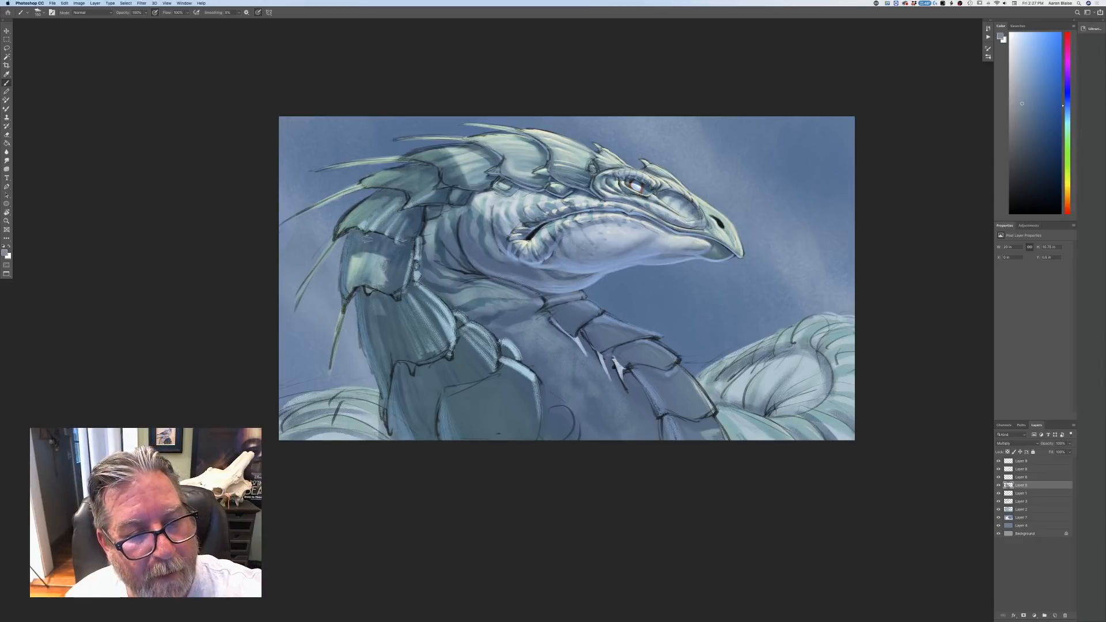
left_click_drag(410, 170, 356, 195)
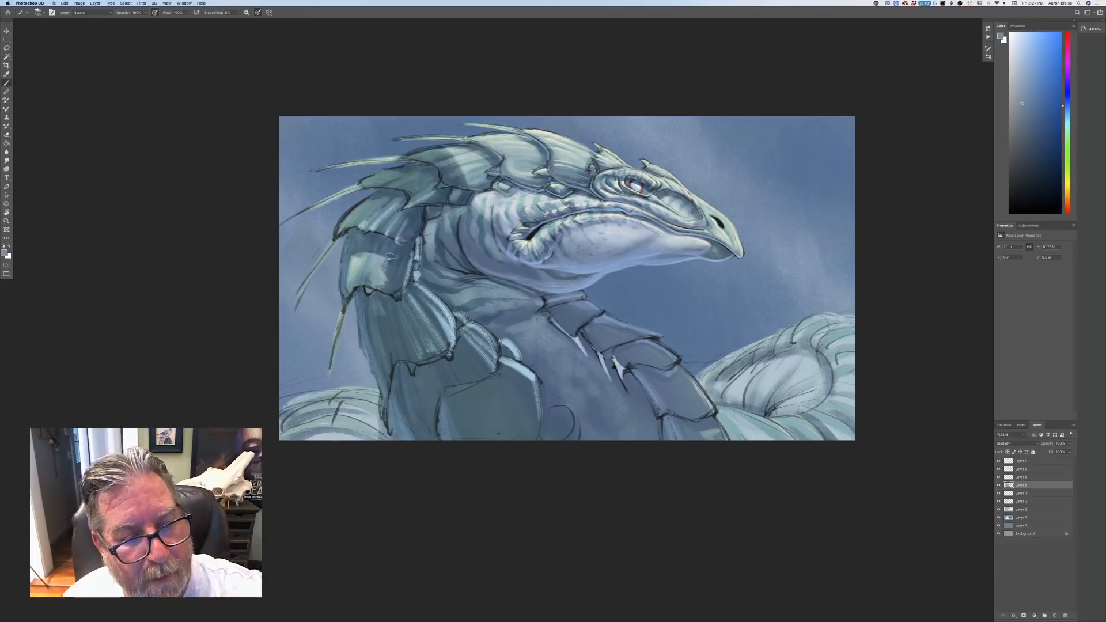
mouse_move(391, 256)
left_mouse_down()
mouse_move(349, 273)
mouse_move(353, 239)
mouse_move(350, 285)
mouse_move(375, 242)
mouse_move(387, 241)
mouse_move(388, 273)
mouse_move(374, 282)
mouse_move(357, 242)
left_mouse_up()
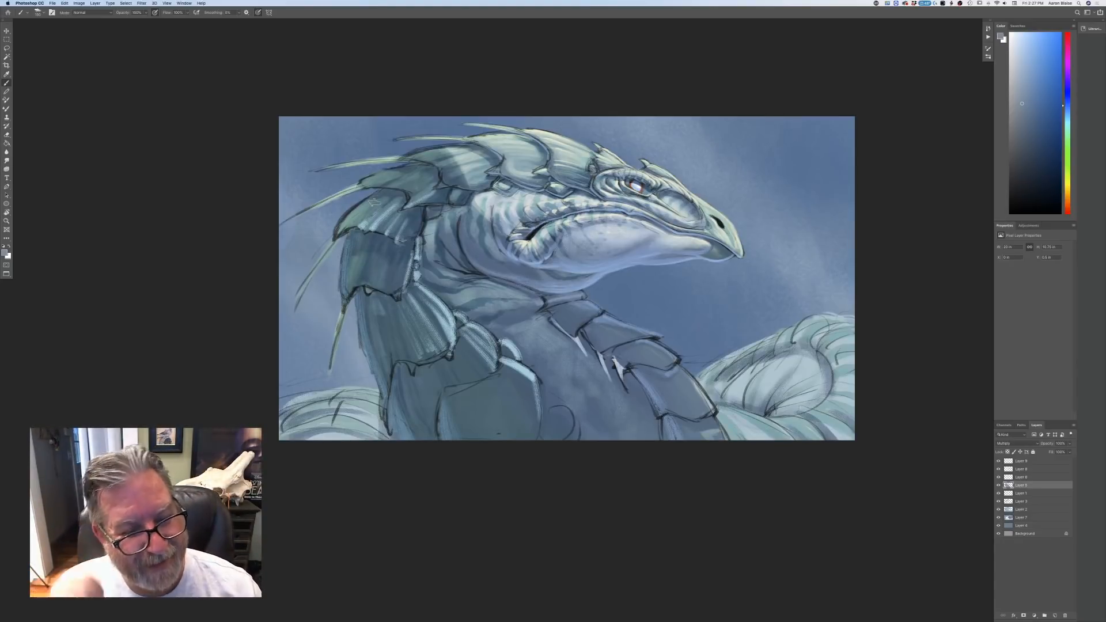
- On the top layer, paint grey-blue over the bright highlights on the neck and chest plate edges and along the neck's outer contour
left_click(1020, 462)
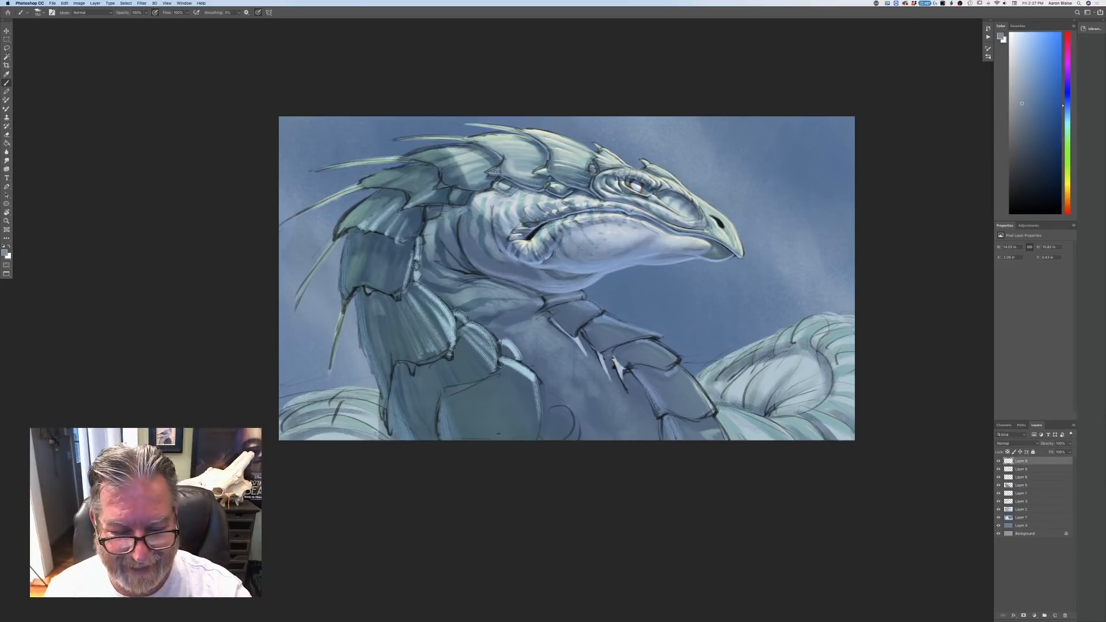
mouse_move(500, 364)
left_mouse_down()
mouse_move(534, 382)
mouse_move(540, 419)
mouse_move(502, 343)
mouse_move(478, 348)
mouse_move(455, 335)
mouse_move(477, 333)
mouse_move(456, 320)
mouse_move(455, 340)
mouse_move(429, 346)
mouse_move(448, 432)
mouse_move(450, 408)
left_mouse_up()
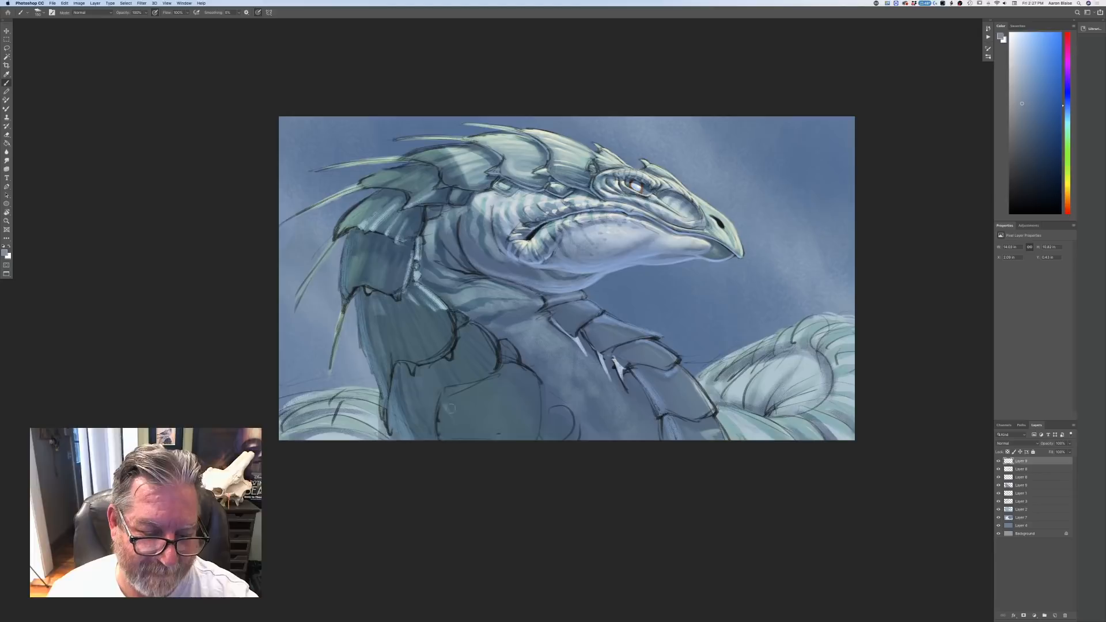
mouse_move(430, 326)
left_mouse_down()
mouse_move(409, 287)
mouse_move(423, 289)
mouse_move(407, 274)
mouse_move(411, 285)
mouse_move(412, 247)
mouse_move(398, 230)
mouse_move(367, 233)
mouse_move(429, 195)
left_mouse_up()
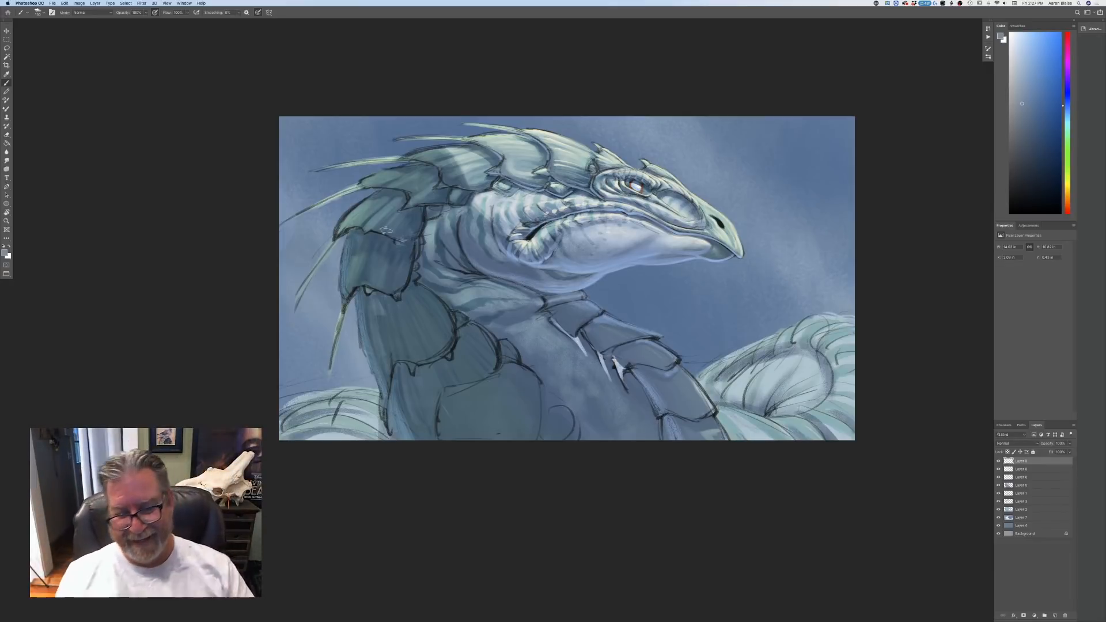
mouse_move(604, 378)
left_mouse_down()
mouse_move(590, 339)
mouse_move(624, 387)
left_mouse_up()
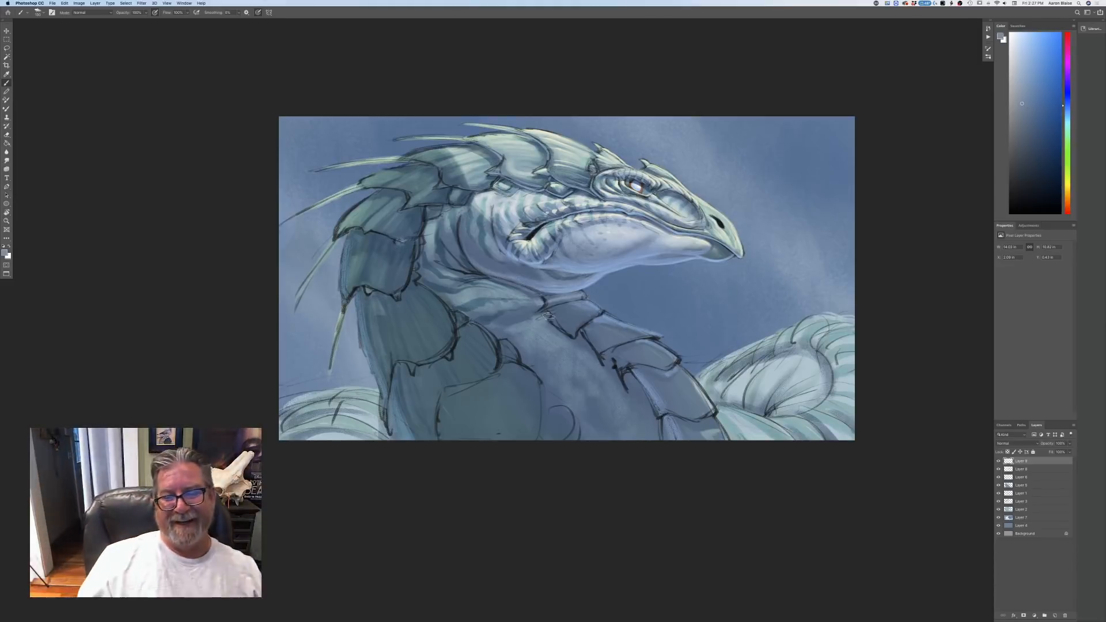
mouse_move(361, 295)
left_mouse_down()
mouse_move(373, 367)
mouse_move(403, 424)
left_mouse_up()
left_click_drag(381, 369, 385, 406)
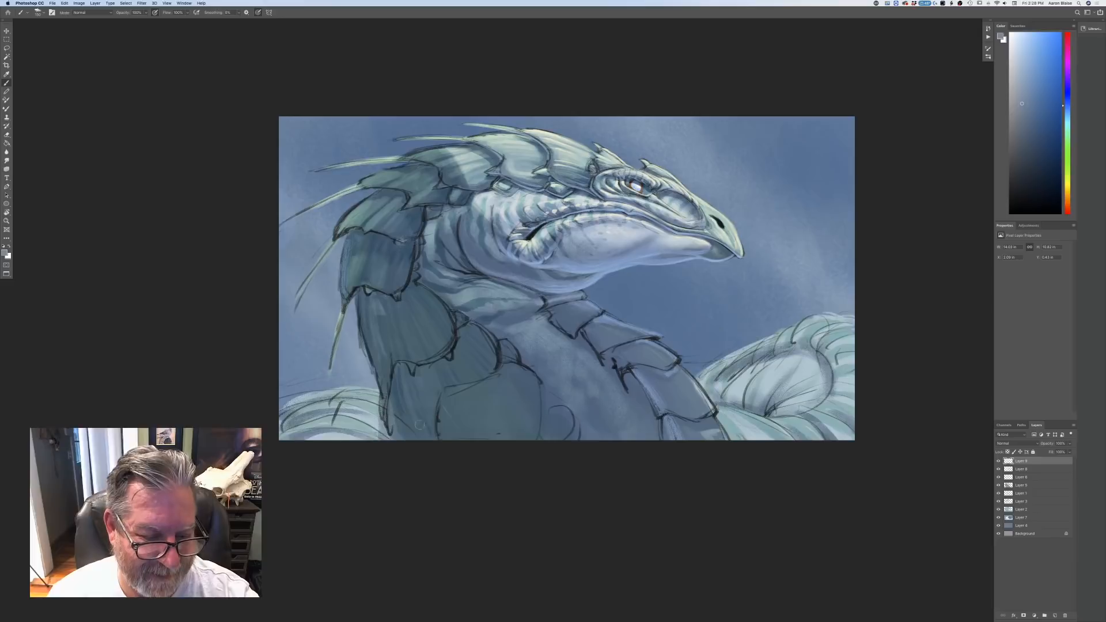
left_click_drag(358, 236, 342, 296)
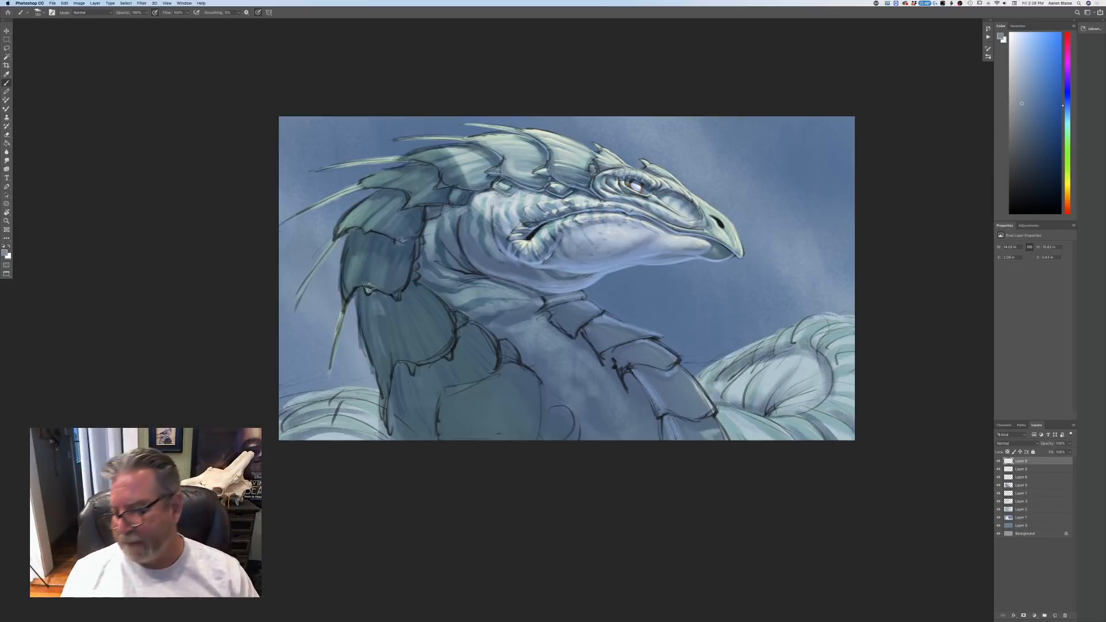
left_click(1021, 486)
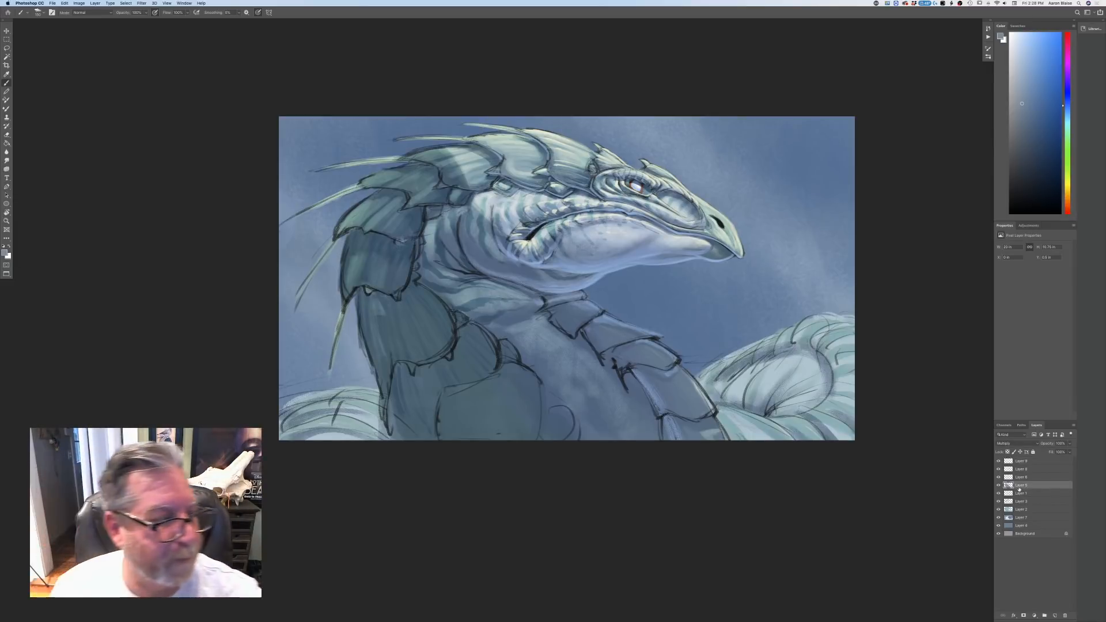
left_click(9, 254)
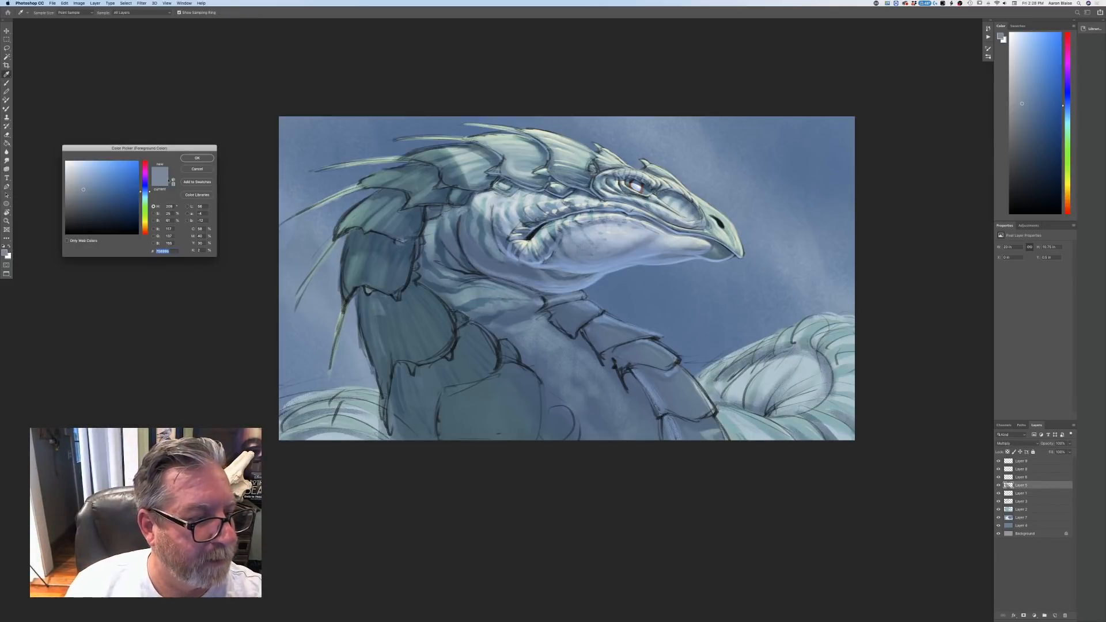
left_click(208, 173)
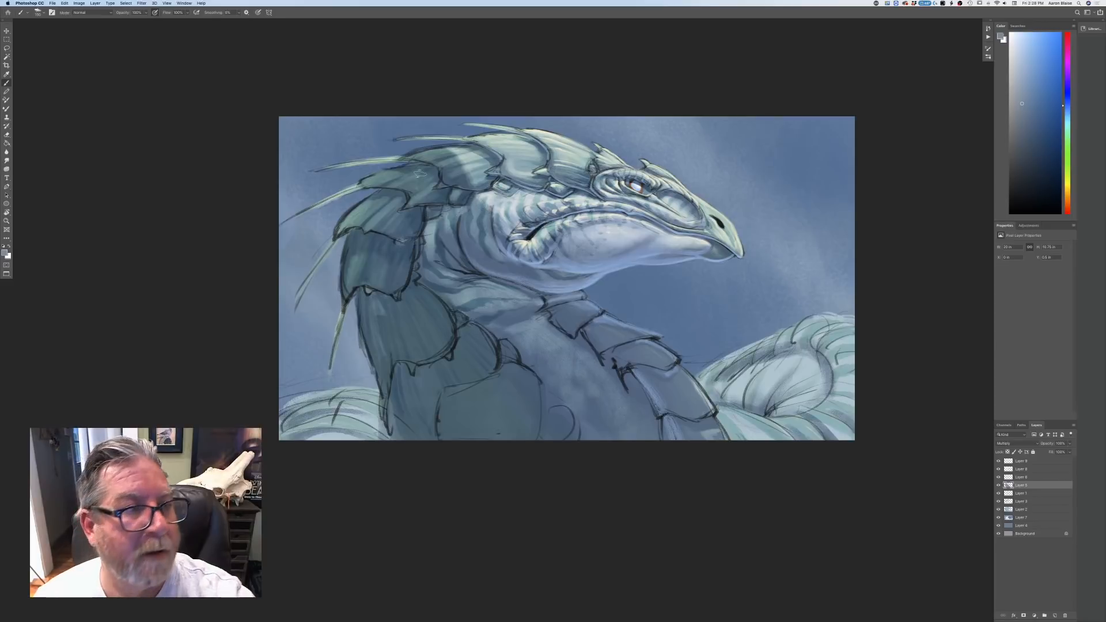
key("F5")
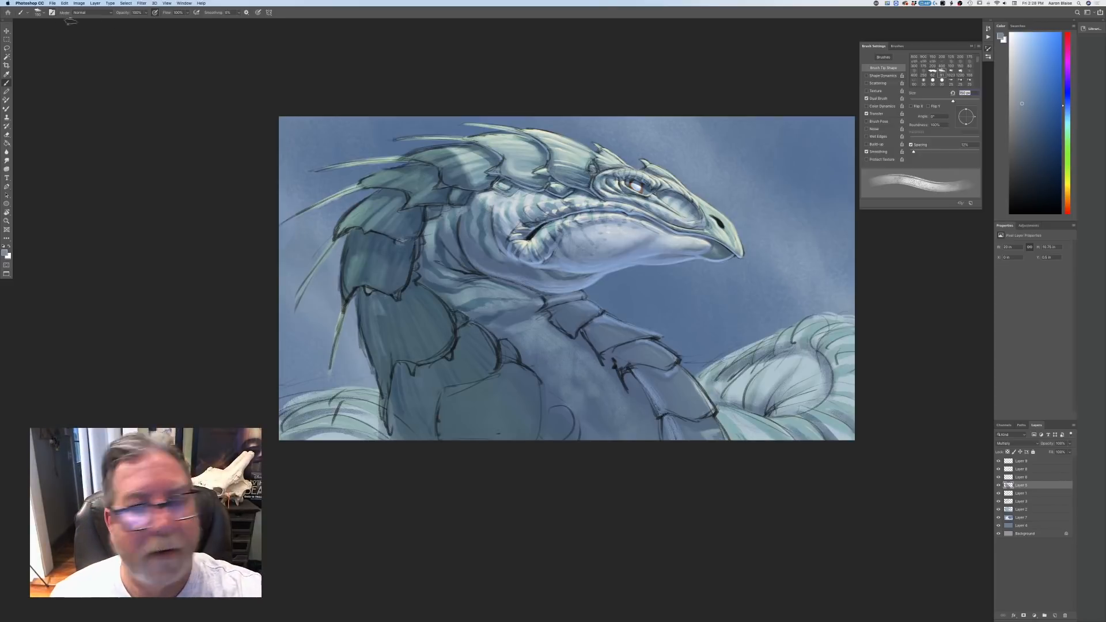
key("F5")
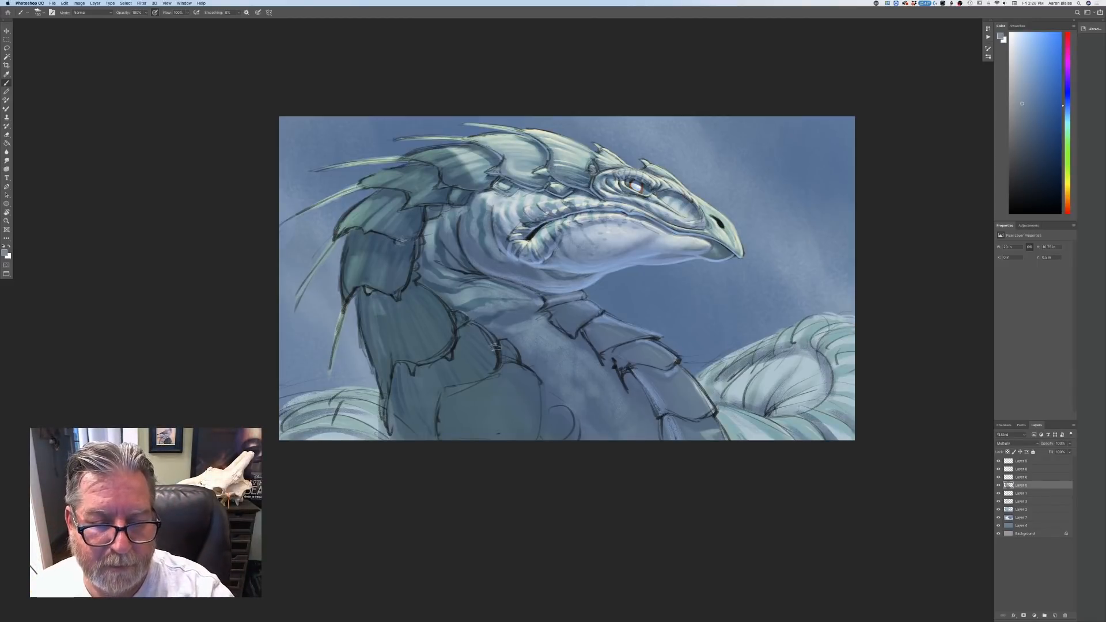
- On the Overlay layer, mute the chest and the striped throat and neck folds with the grey-blue brush
left_click(1018, 462)
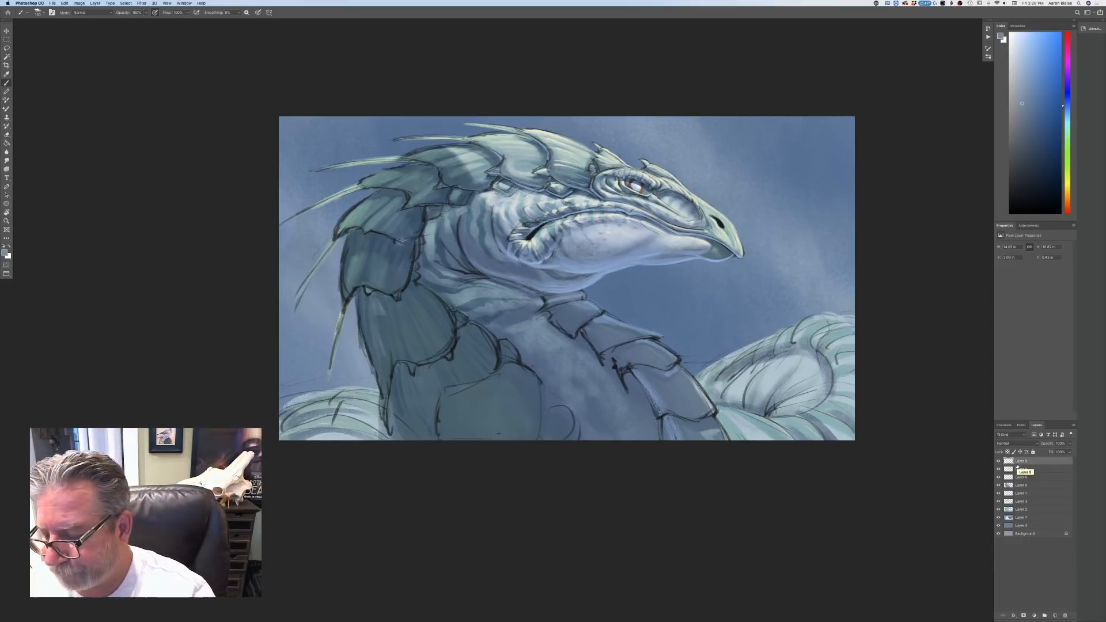
left_click(1016, 478)
mouse_move(540, 331)
left_mouse_down()
mouse_move(556, 341)
mouse_move(540, 321)
mouse_move(536, 353)
mouse_move(526, 350)
mouse_move(584, 393)
mouse_move(605, 375)
left_mouse_up()
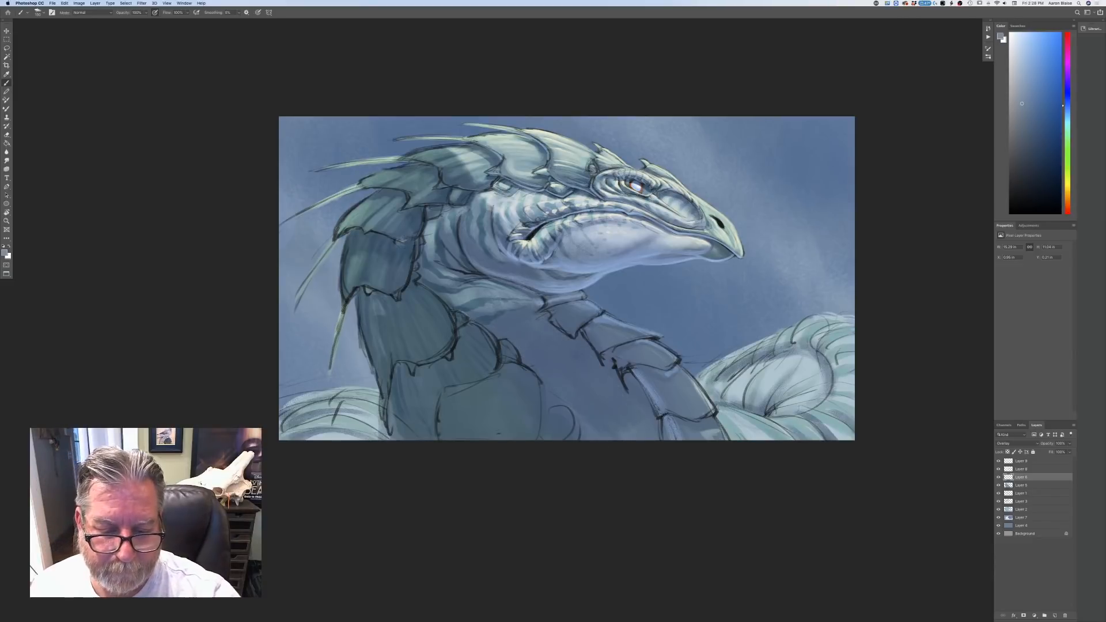
mouse_move(491, 297)
left_mouse_down()
mouse_move(457, 302)
mouse_move(519, 299)
left_mouse_up()
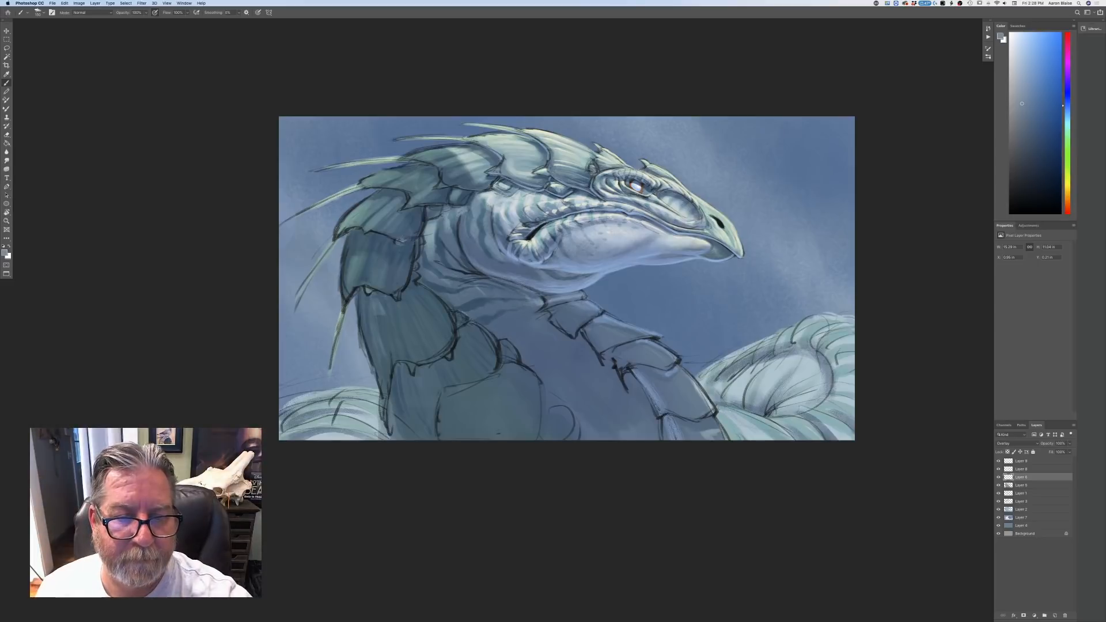
mouse_move(477, 228)
left_mouse_down()
mouse_move(497, 254)
mouse_move(481, 205)
mouse_move(435, 225)
mouse_move(429, 248)
left_mouse_up()
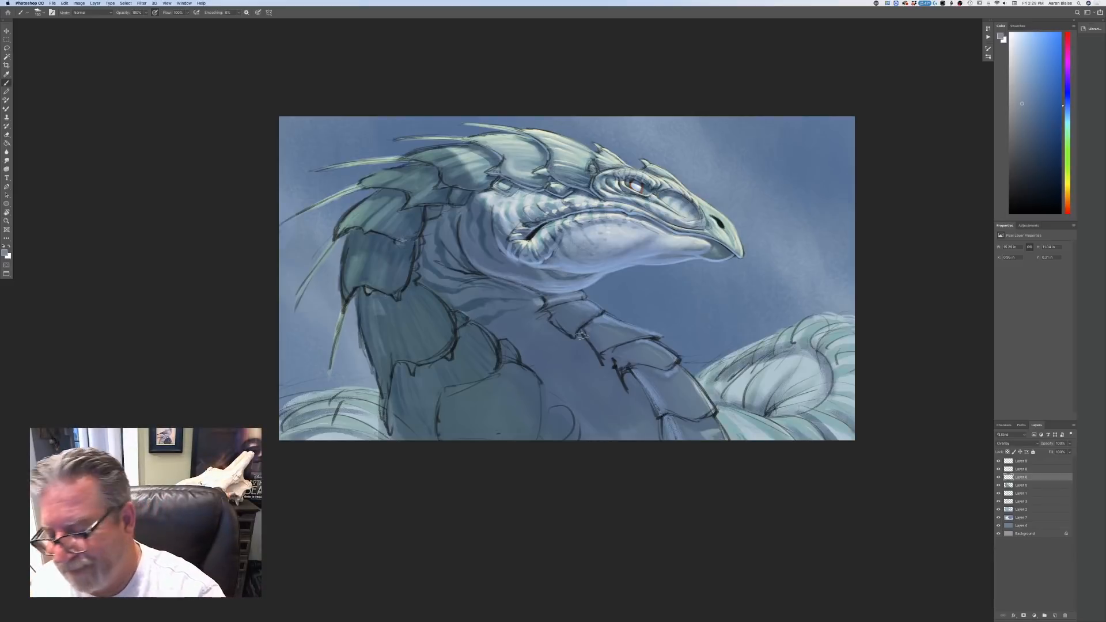
- Tone down the lower chest plates on the top layer and mute the upper neck plates in grey-blue on the Overlay layer
key("alt+bracketright")
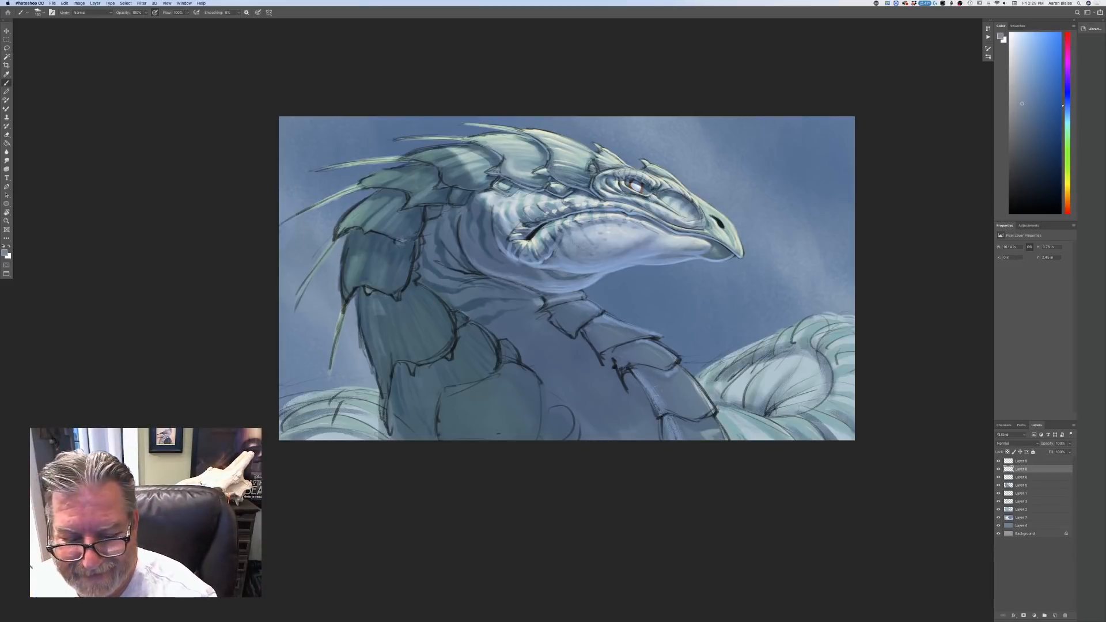
key("alt+bracketright")
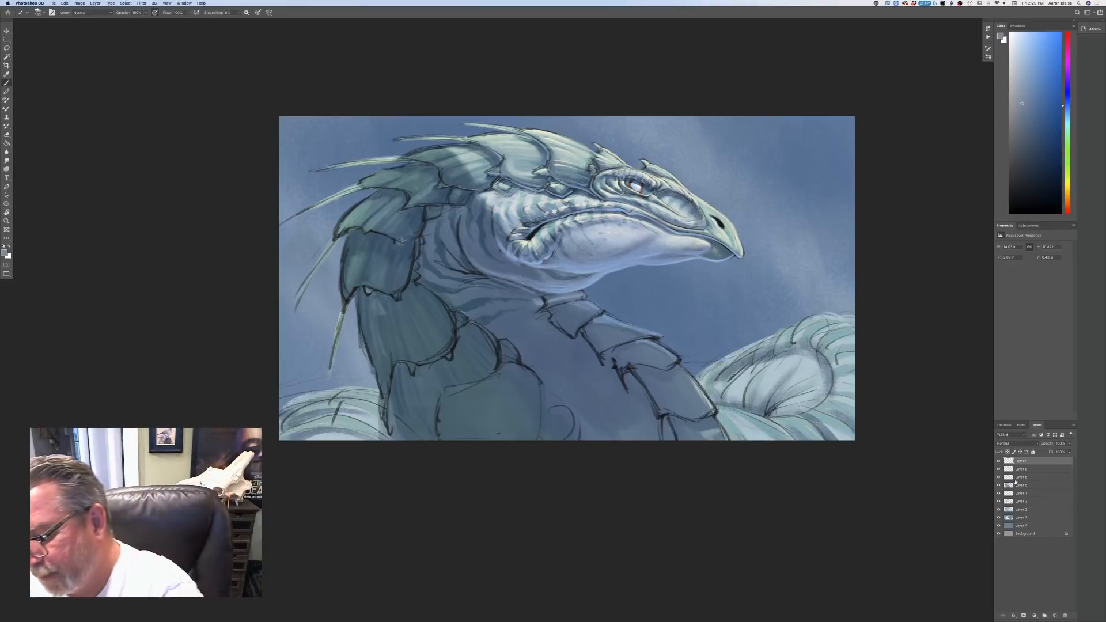
key("alt+bracketleft")
key("alt+bracketleft")
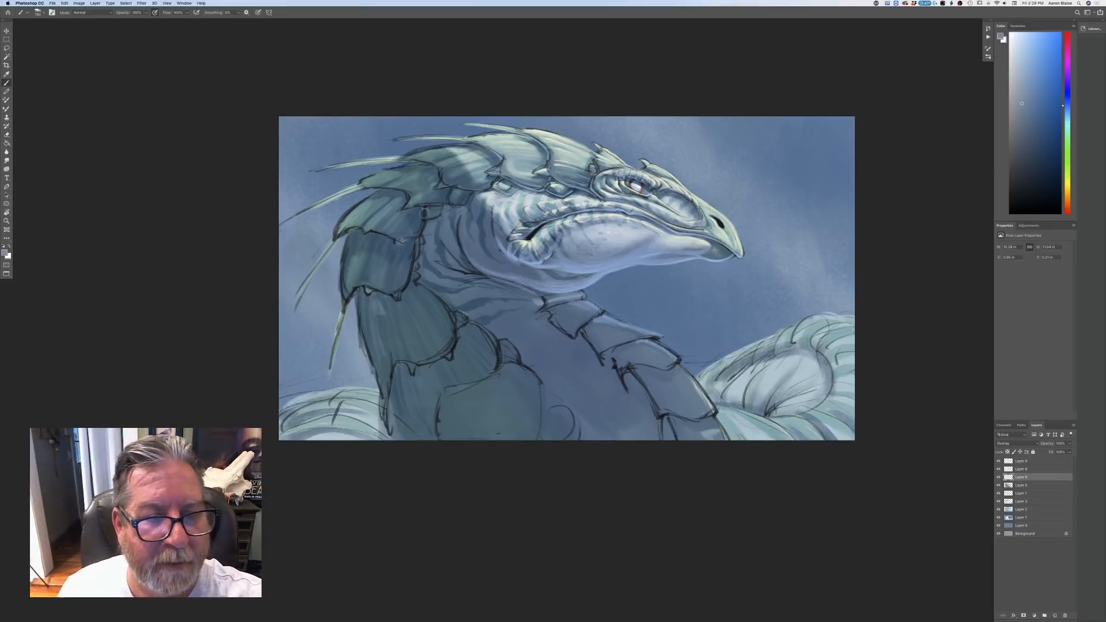
mouse_move(447, 164)
left_mouse_down()
mouse_move(456, 187)
mouse_move(447, 158)
mouse_move(467, 180)
mouse_move(448, 160)
mouse_move(426, 161)
mouse_move(441, 153)
mouse_move(407, 162)
mouse_move(427, 160)
mouse_move(404, 185)
mouse_move(403, 172)
mouse_move(372, 184)
mouse_move(415, 173)
mouse_move(392, 198)
mouse_move(424, 174)
mouse_move(407, 213)
mouse_move(400, 202)
mouse_move(373, 233)
mouse_move(390, 191)
mouse_move(347, 220)
left_mouse_up()
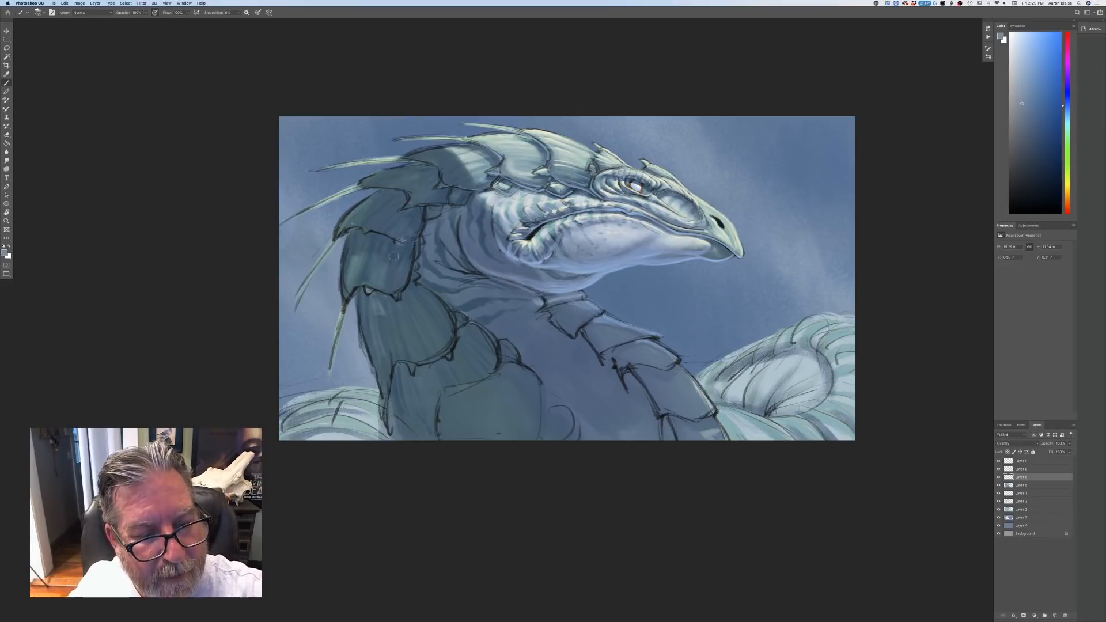
mouse_move(393, 255)
left_mouse_down()
mouse_move(391, 281)
mouse_move(372, 245)
mouse_move(347, 274)
left_mouse_up()
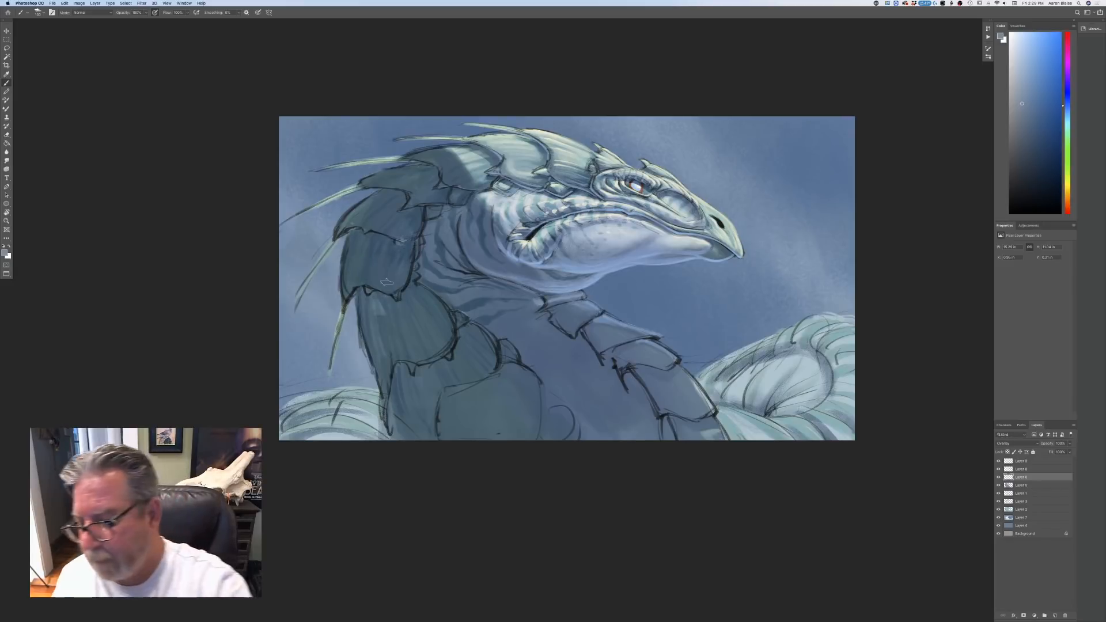
- Touch up the remaining light spots on the neck plates in grey-blue, working across the top, Multiply and Overlay layers
left_click(1013, 469)
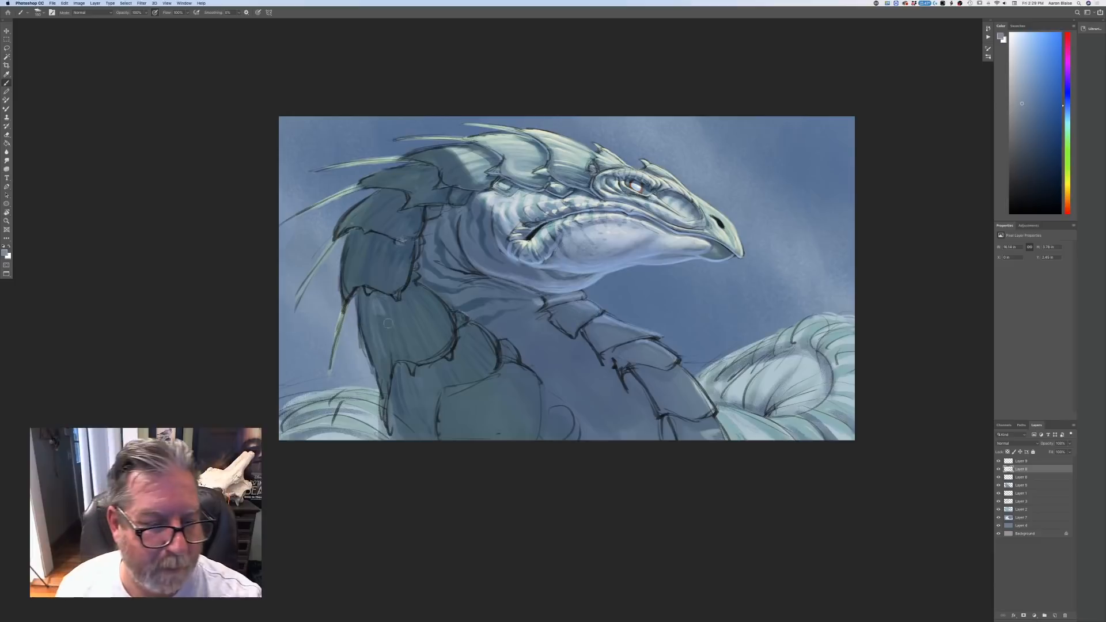
key("alt+bracketright")
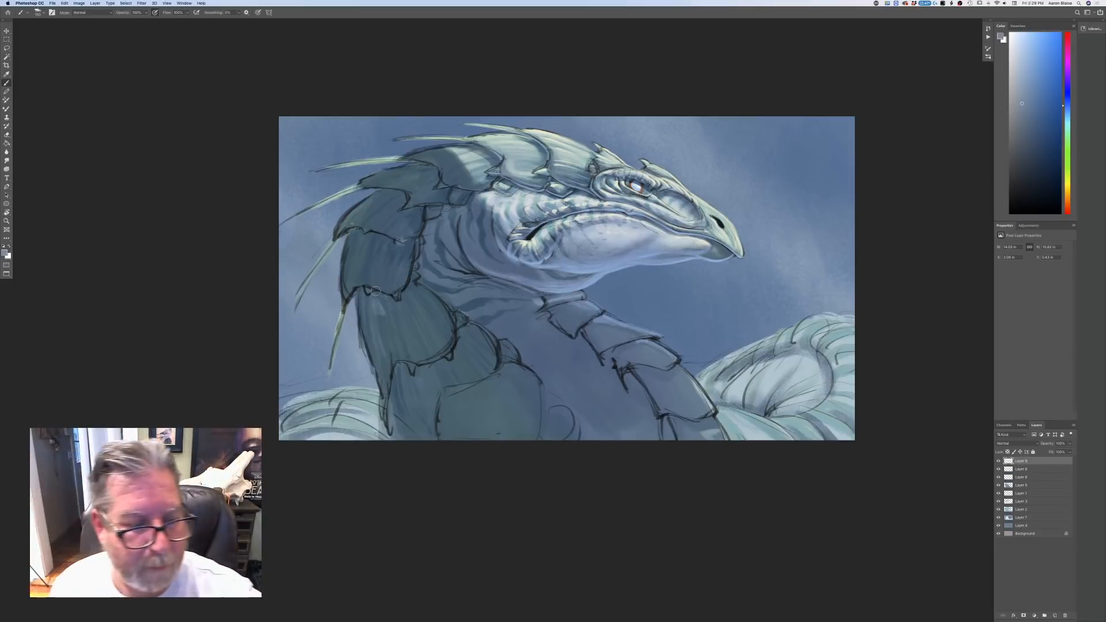
left_click(1013, 486)
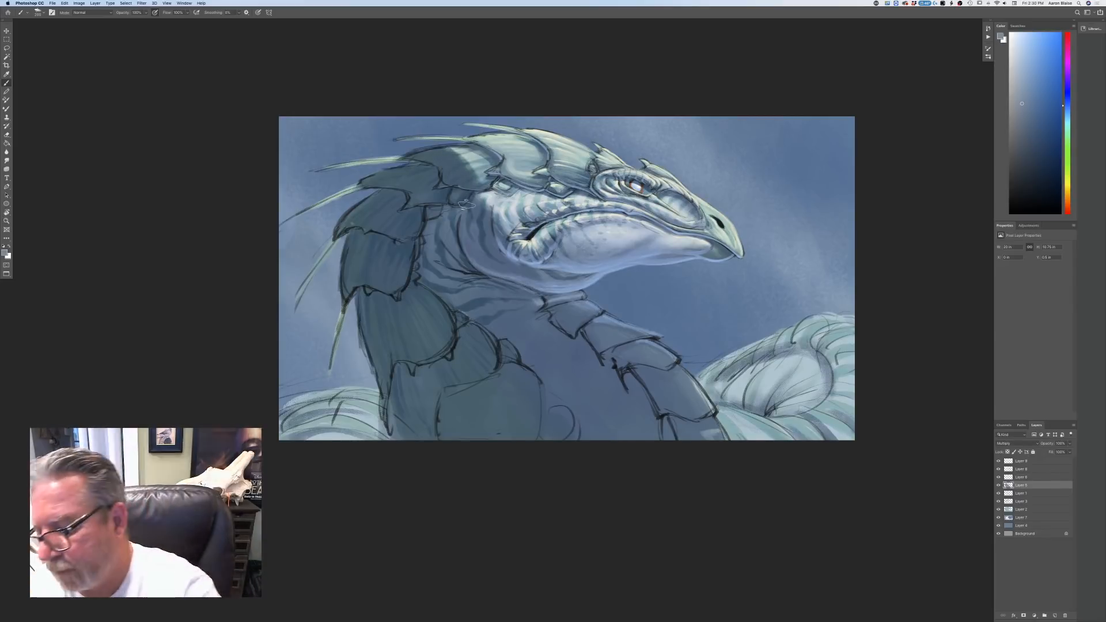
left_click(1020, 477)
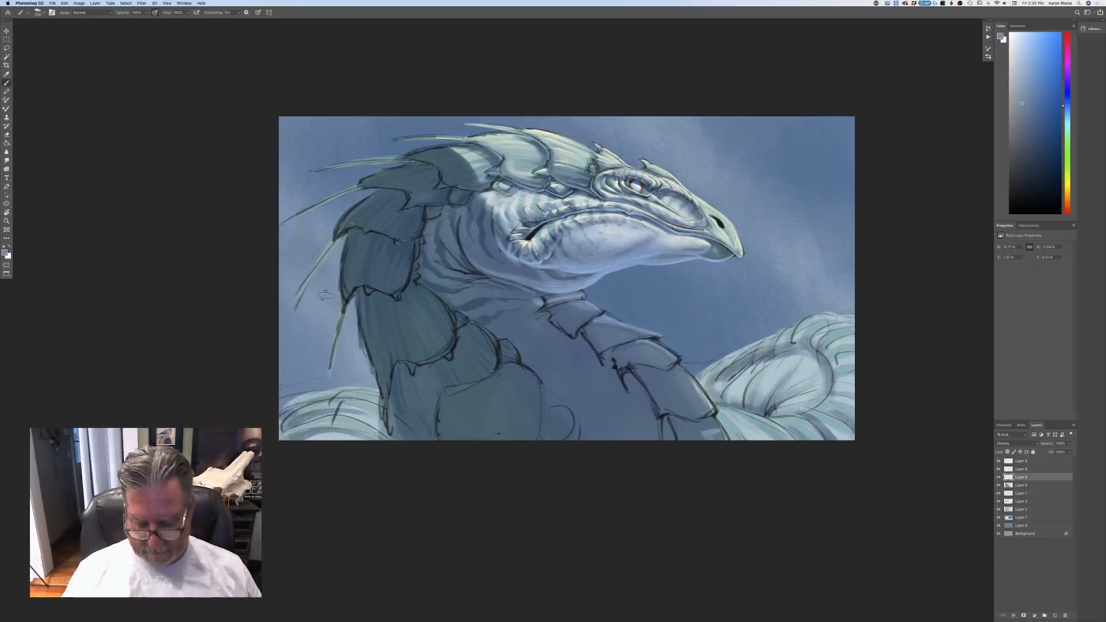
- Check the whole painting from a reduced view and flip the canvas horizontally
key("super+minus")
key("super+minus")
key("super+minus")
key("super+plus")
key("super+plus")
key("super+plus")
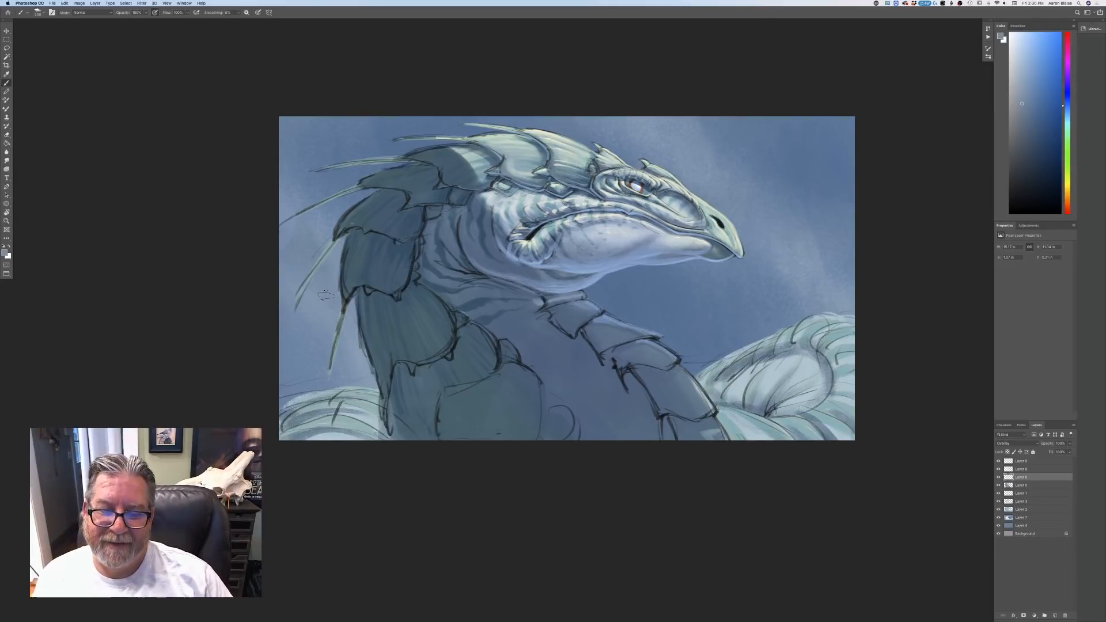
left_click(79, 4)
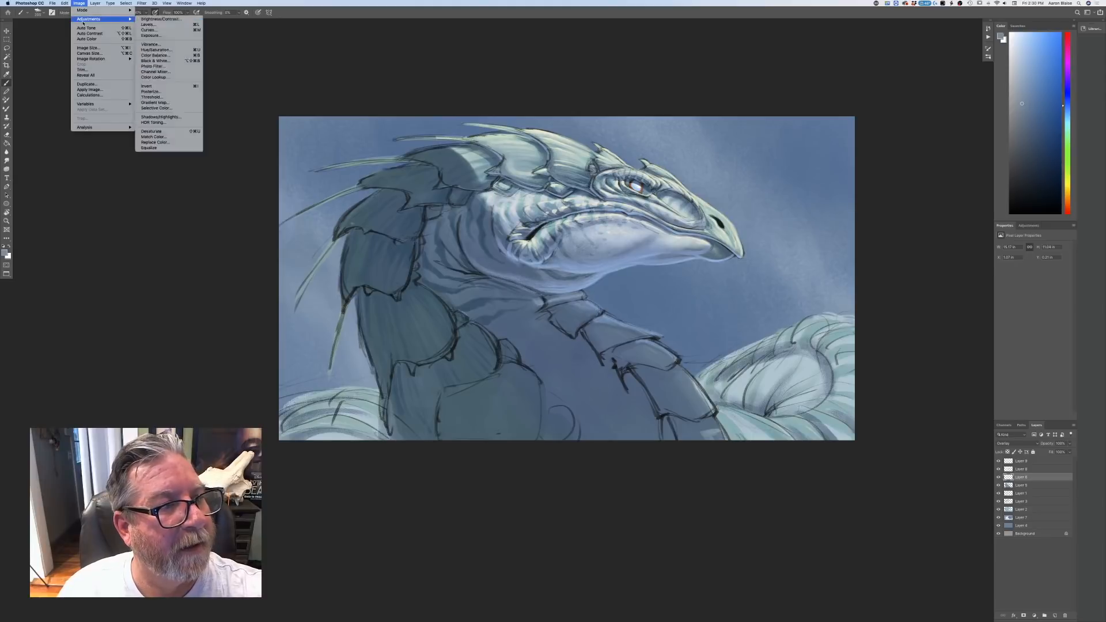
mouse_move(93, 59)
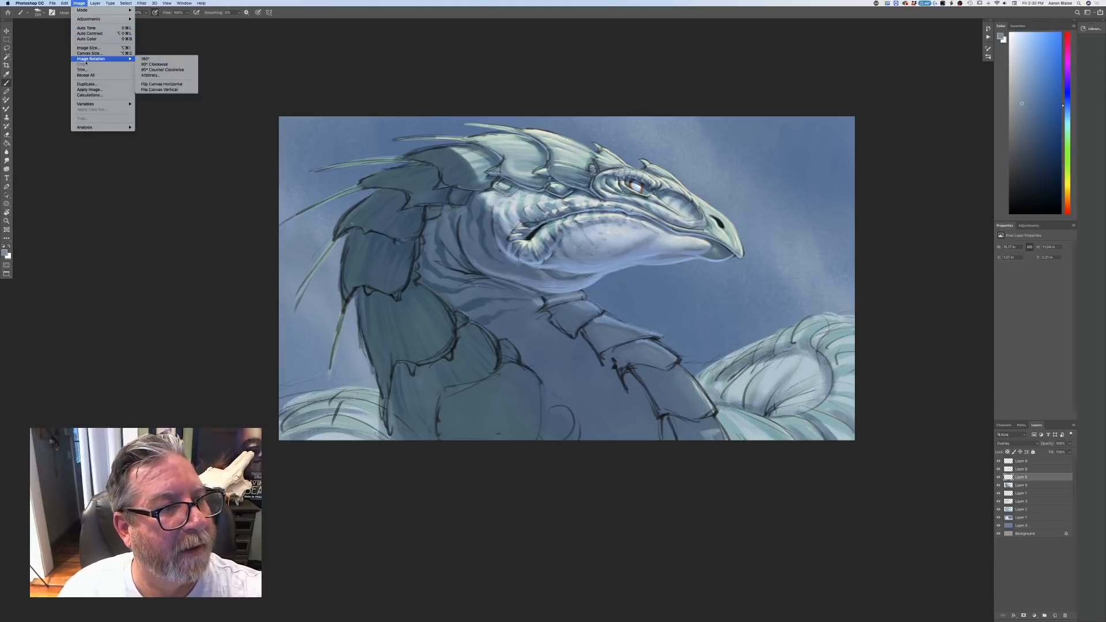
left_click(159, 85)
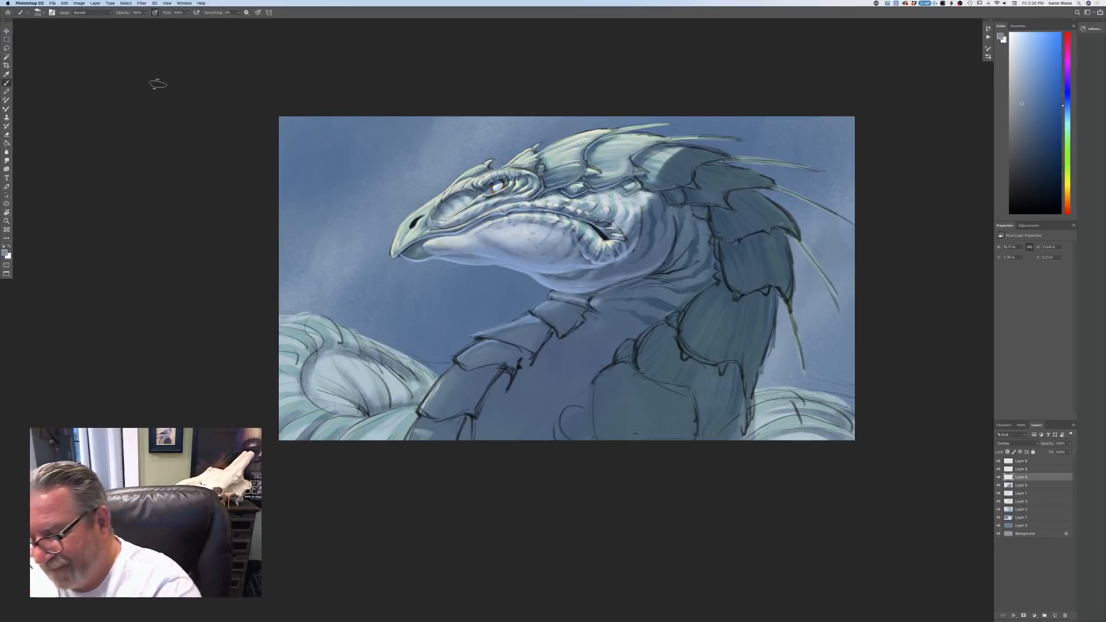
- Add a new top layer in Overlay mode and choose a muted yellow foreground color for it
left_click(1032, 461)
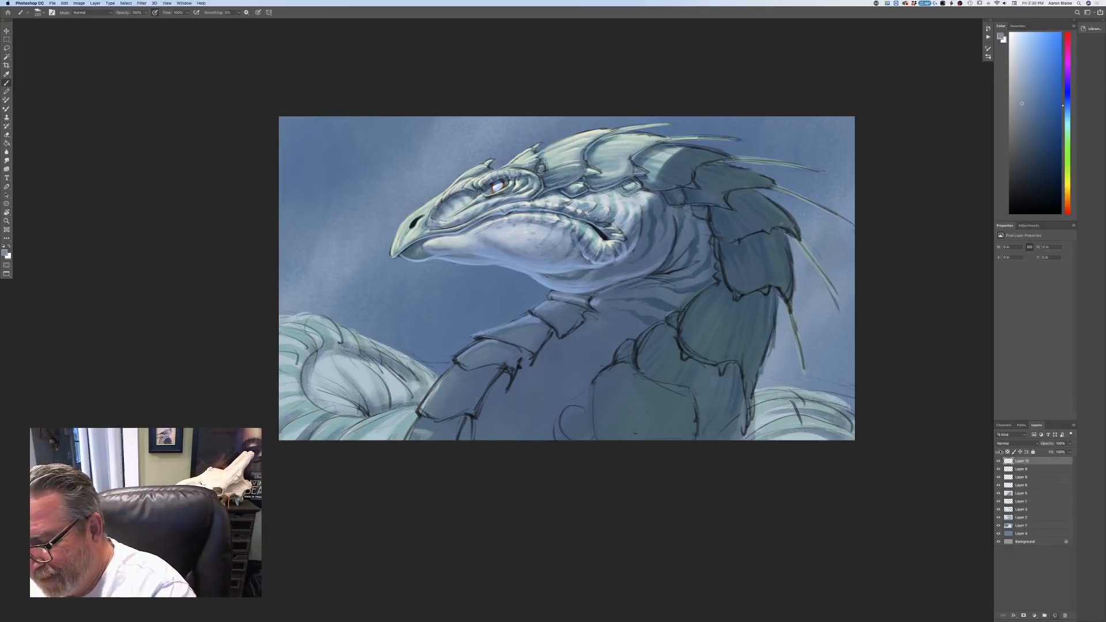
left_click(1017, 444)
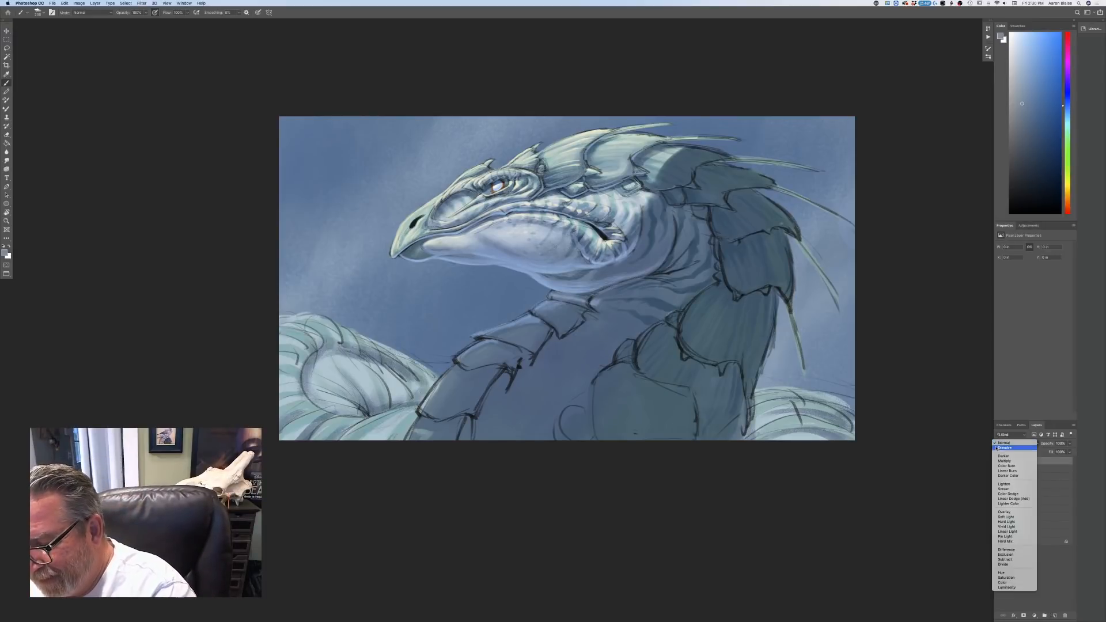
left_click(1001, 512)
left_click(5, 253)
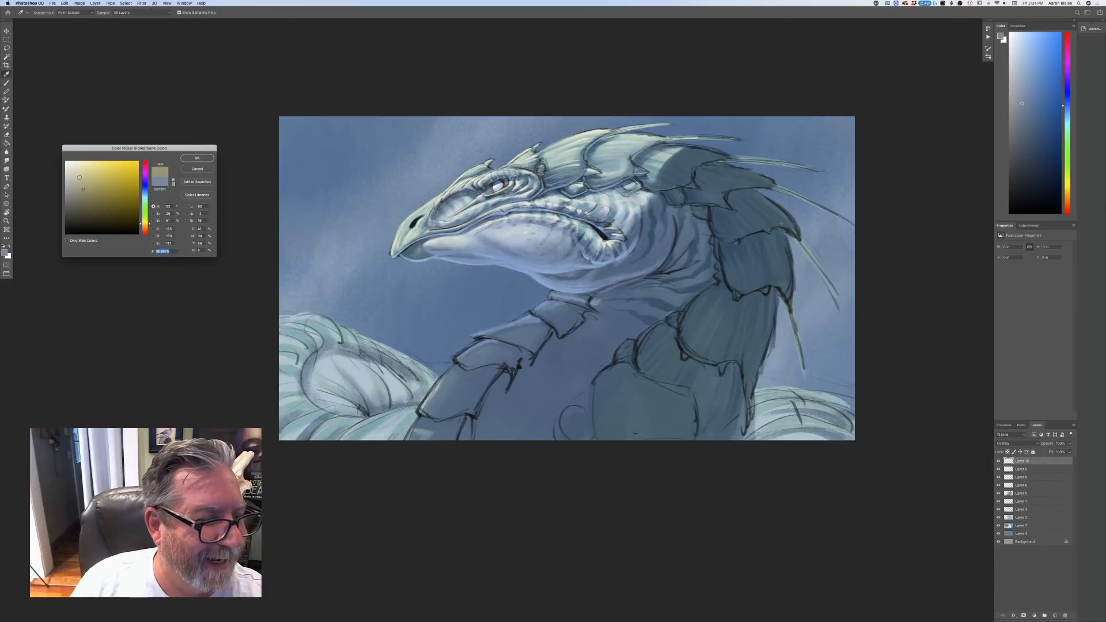
- Choose a pale yellow paint color and brush warm highlights over the creature's head, crest and jaw on the Overlay layer
left_click(79, 174)
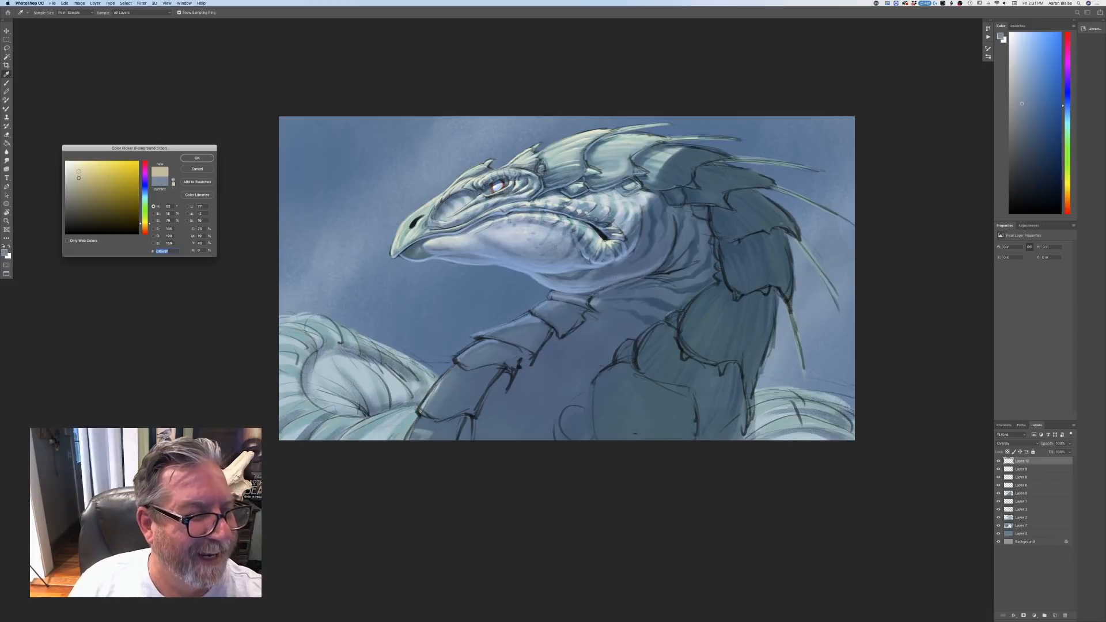
key("Return")
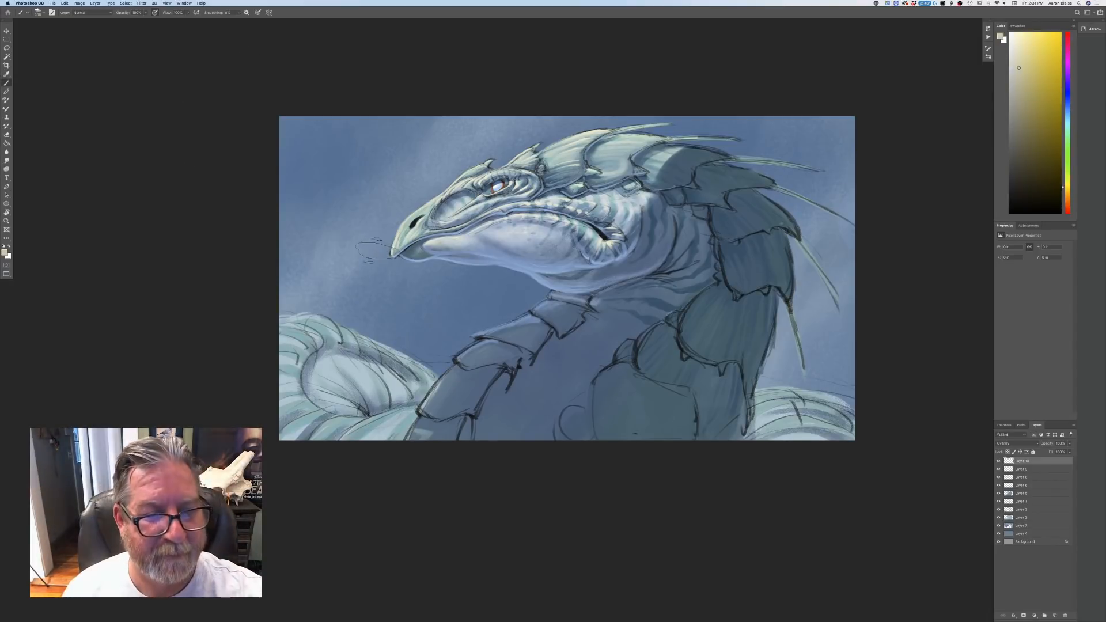
mouse_move(668, 143)
left_mouse_down()
mouse_move(605, 165)
mouse_move(606, 137)
mouse_move(570, 167)
mouse_move(510, 172)
mouse_move(461, 213)
mouse_move(469, 190)
mouse_move(444, 224)
mouse_move(426, 207)
mouse_move(397, 237)
left_mouse_up()
mouse_move(459, 218)
left_mouse_down()
mouse_move(588, 232)
mouse_move(628, 211)
mouse_move(611, 242)
left_mouse_up()
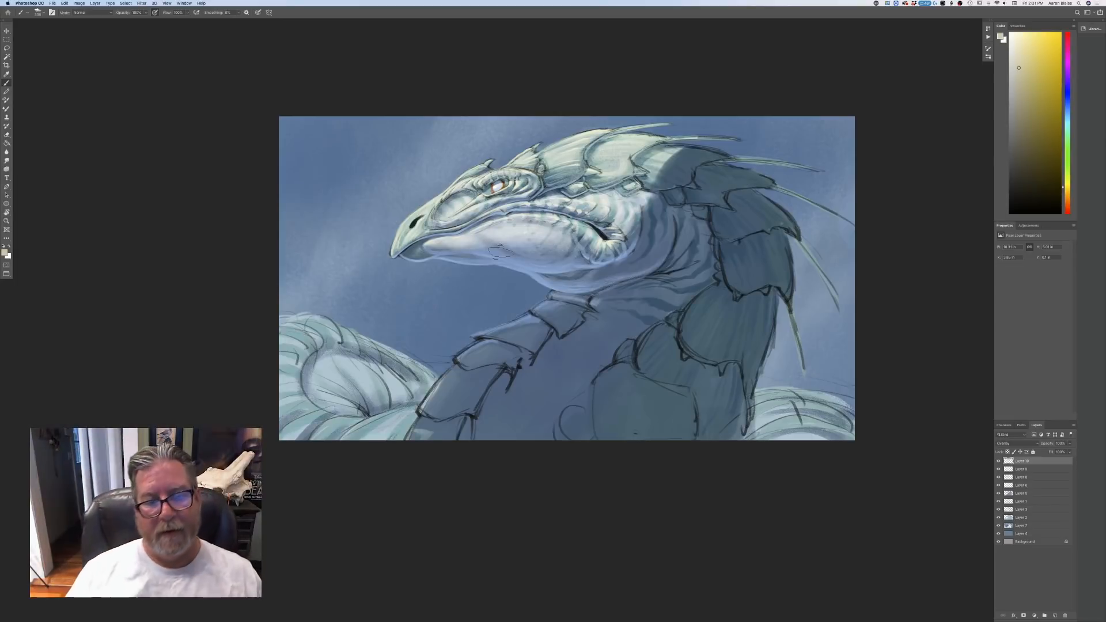
left_click_drag(438, 206, 410, 233)
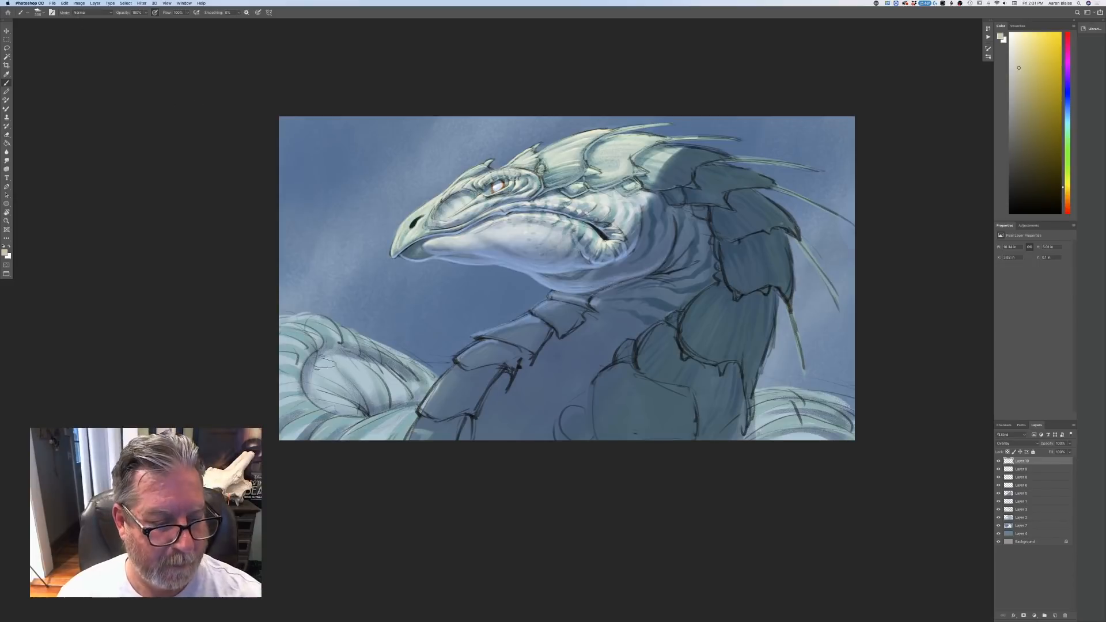
- Extend the pale yellow highlights onto the body coils in both lower corners of the painting
mouse_move(324, 365)
left_mouse_down()
mouse_move(369, 370)
mouse_move(409, 394)
mouse_move(297, 320)
mouse_move(272, 427)
left_mouse_up()
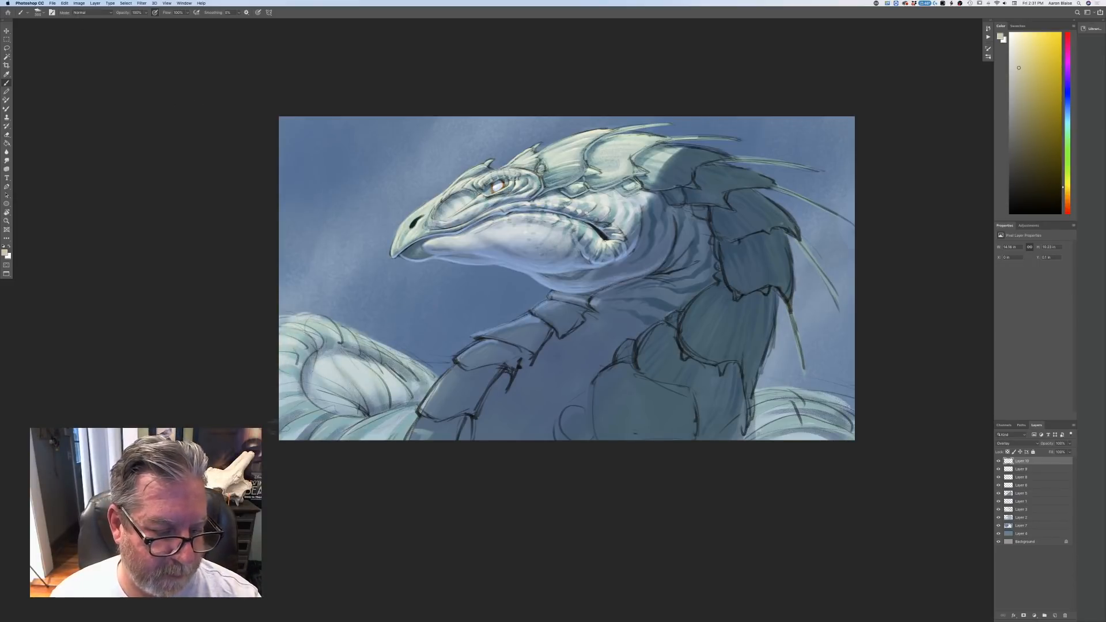
mouse_move(398, 421)
left_mouse_down()
mouse_move(323, 429)
mouse_move(288, 397)
mouse_move(340, 443)
left_mouse_up()
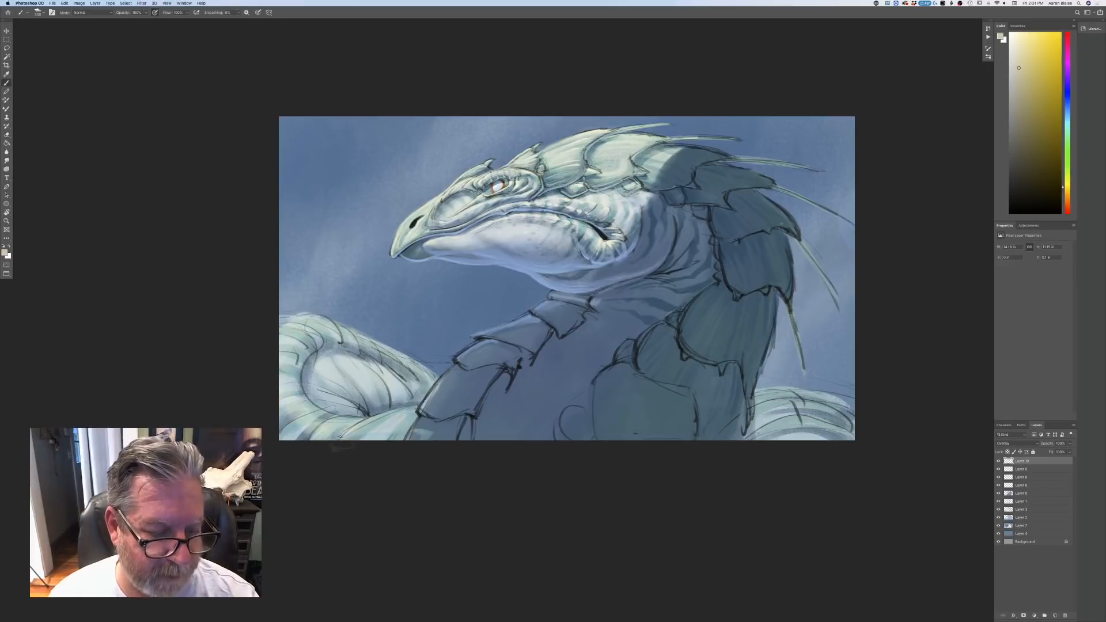
mouse_move(774, 398)
left_mouse_down()
mouse_move(796, 462)
mouse_move(802, 439)
mouse_move(813, 455)
mouse_move(833, 435)
mouse_move(768, 441)
left_mouse_up()
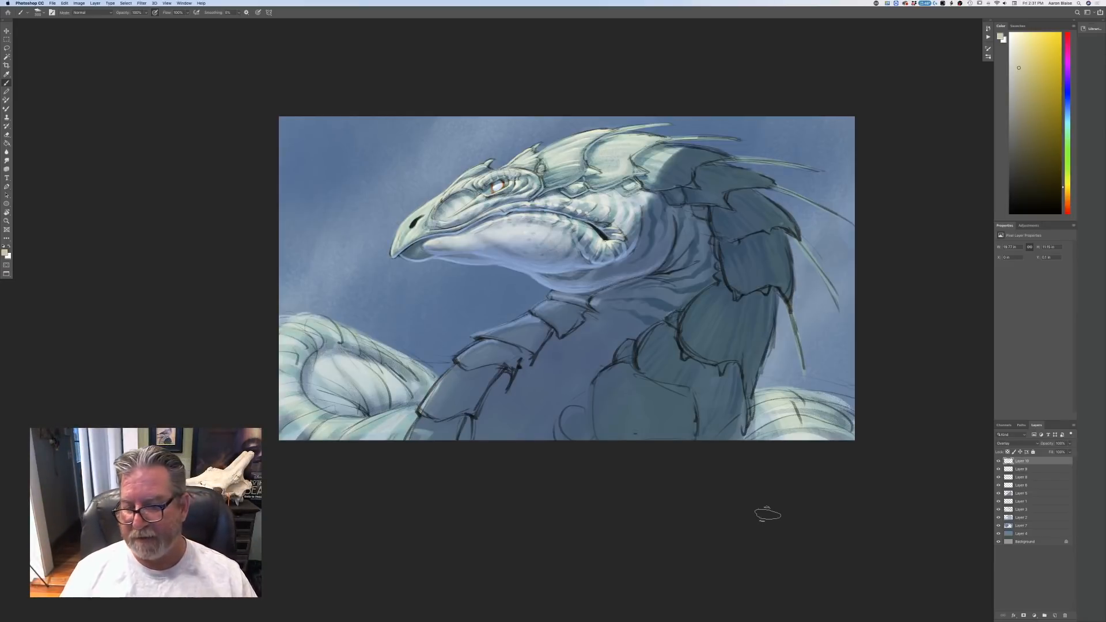
mouse_move(801, 418)
left_mouse_down()
mouse_move(761, 403)
mouse_move(831, 453)
left_mouse_up()
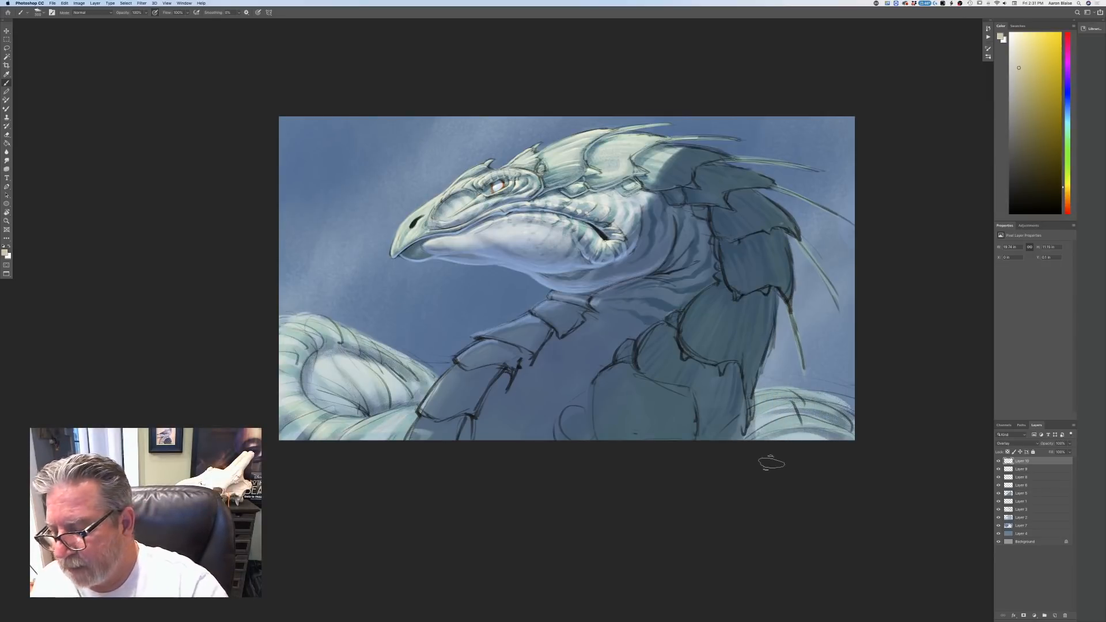
- On the Multiply shading layer, pick a muted medium blue and shade the background coils on both sides of the body
double_click(1022, 494)
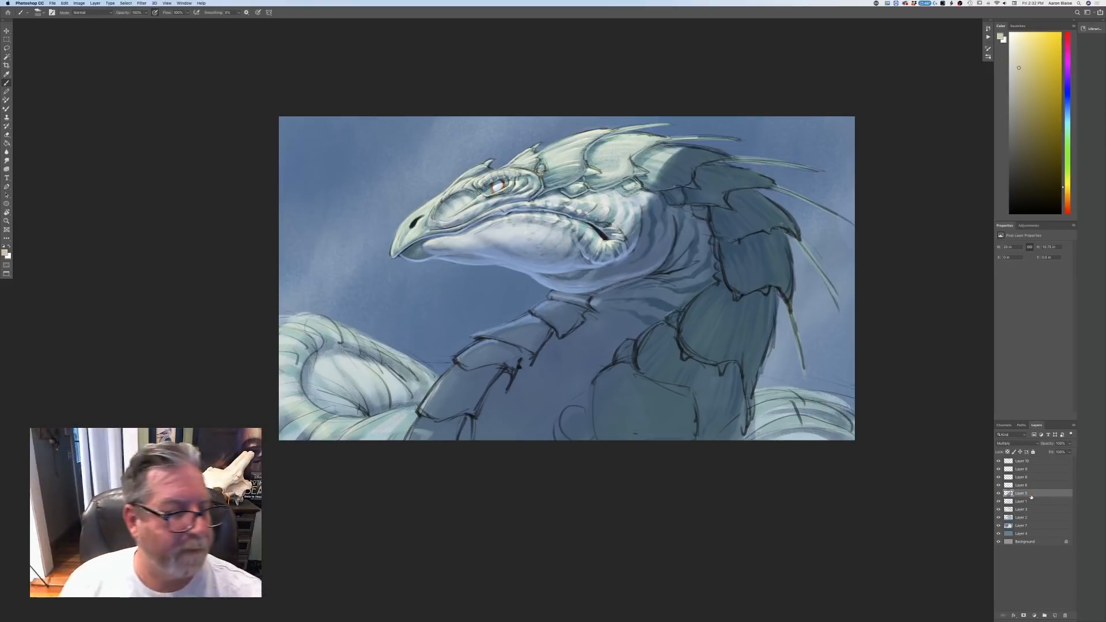
left_click(5, 253)
left_click(145, 193)
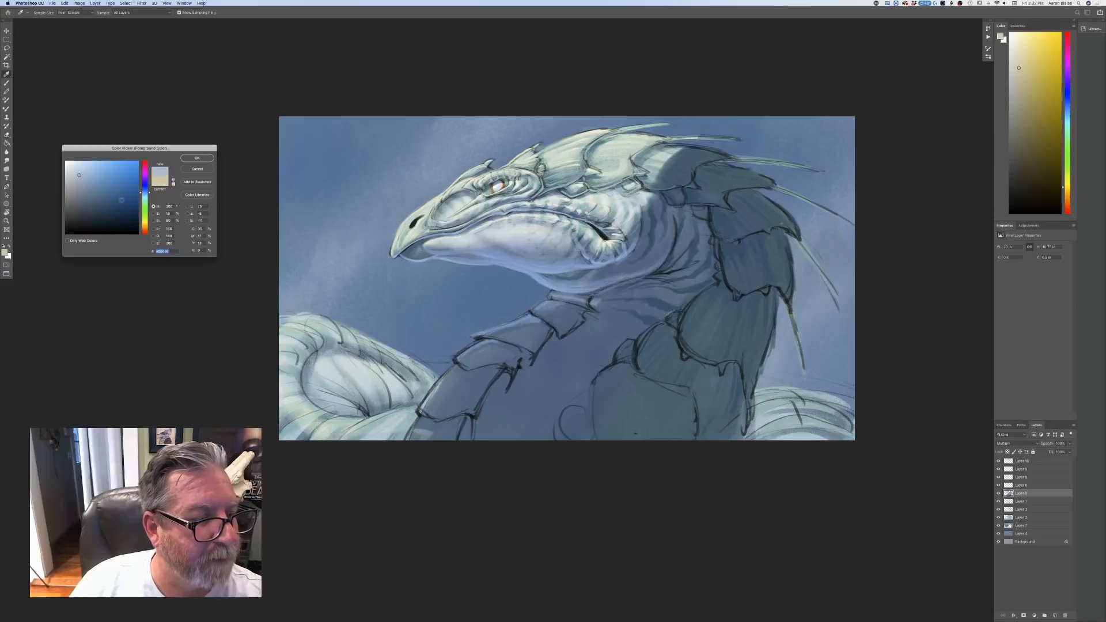
left_click(85, 192)
left_click(197, 159)
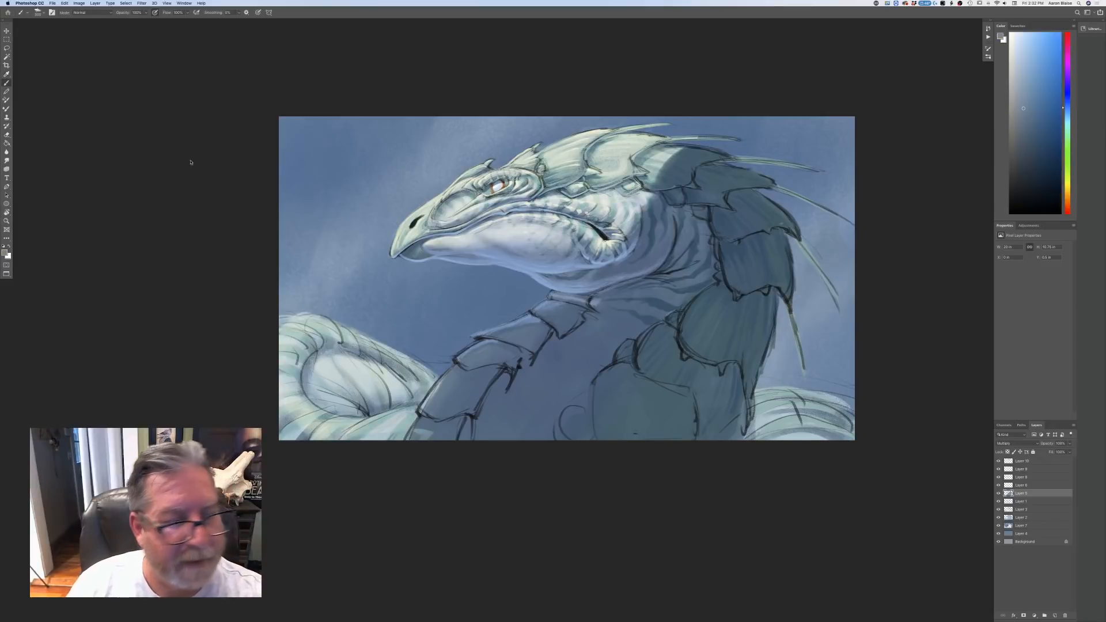
mouse_move(758, 403)
left_mouse_down()
mouse_move(734, 438)
mouse_move(773, 393)
mouse_move(853, 420)
mouse_move(772, 400)
mouse_move(803, 405)
mouse_move(838, 450)
mouse_move(806, 427)
mouse_move(783, 438)
mouse_move(770, 408)
mouse_move(823, 433)
left_mouse_up()
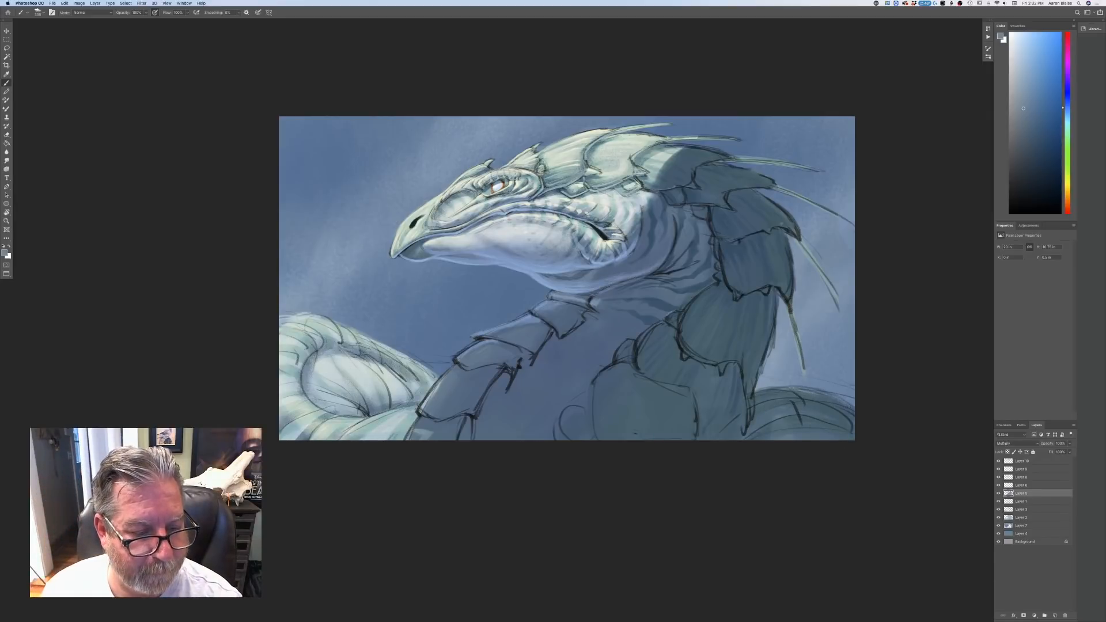
mouse_move(269, 330)
left_mouse_down()
mouse_move(300, 336)
mouse_move(405, 406)
mouse_move(420, 375)
mouse_move(395, 354)
mouse_move(369, 342)
mouse_move(397, 383)
mouse_move(340, 340)
mouse_move(369, 350)
mouse_move(306, 325)
mouse_move(272, 328)
mouse_move(372, 341)
mouse_move(291, 320)
mouse_move(270, 329)
mouse_move(323, 346)
mouse_move(380, 398)
mouse_move(362, 358)
left_mouse_up()
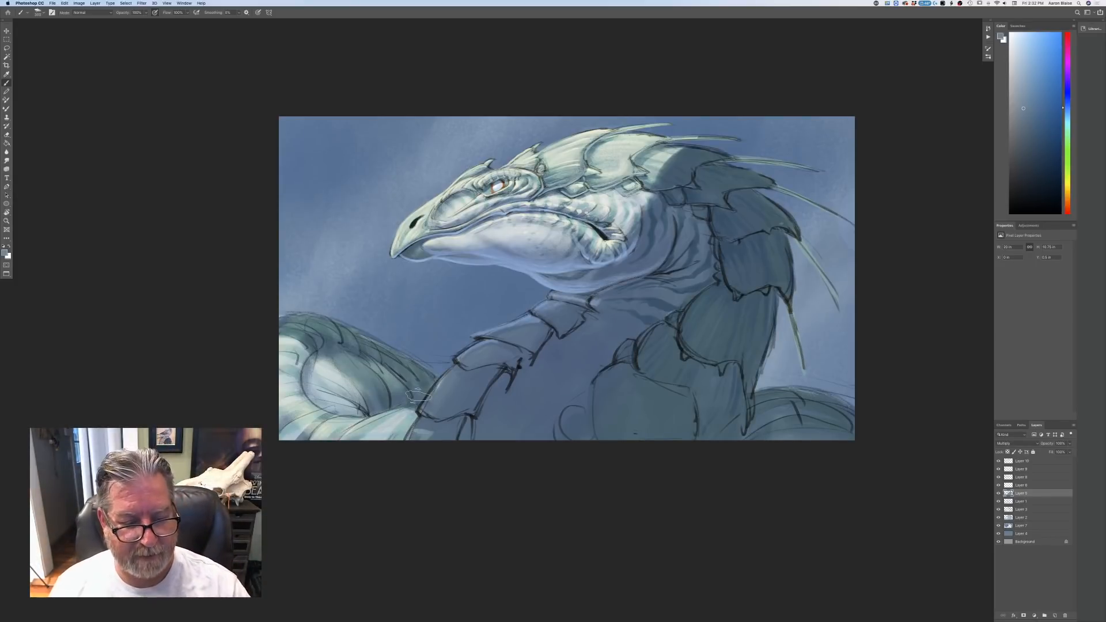
- Activate the Normal-mode layer two below the top layer and flip the whole canvas horizontally
left_click(1020, 485)
left_click(1020, 478)
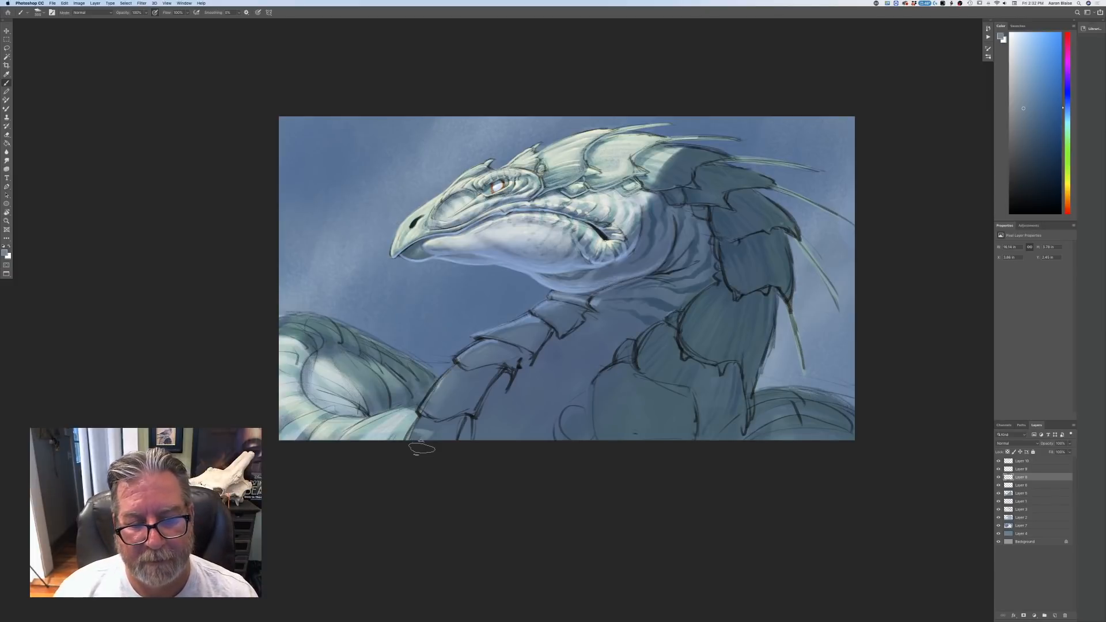
left_click(79, 3)
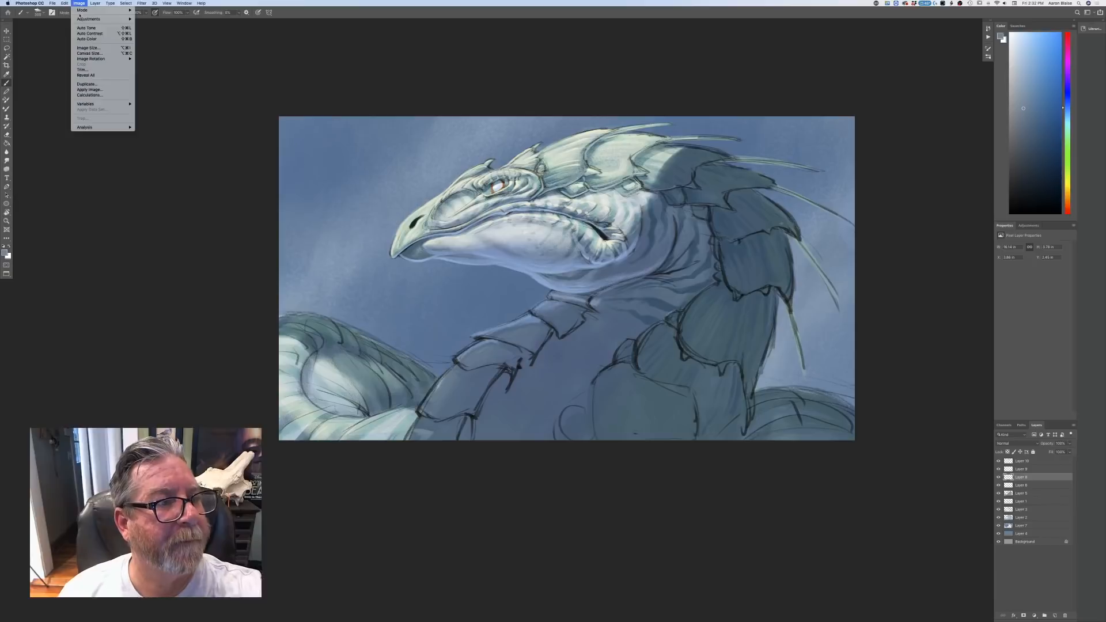
mouse_move(110, 59)
left_click(161, 85)
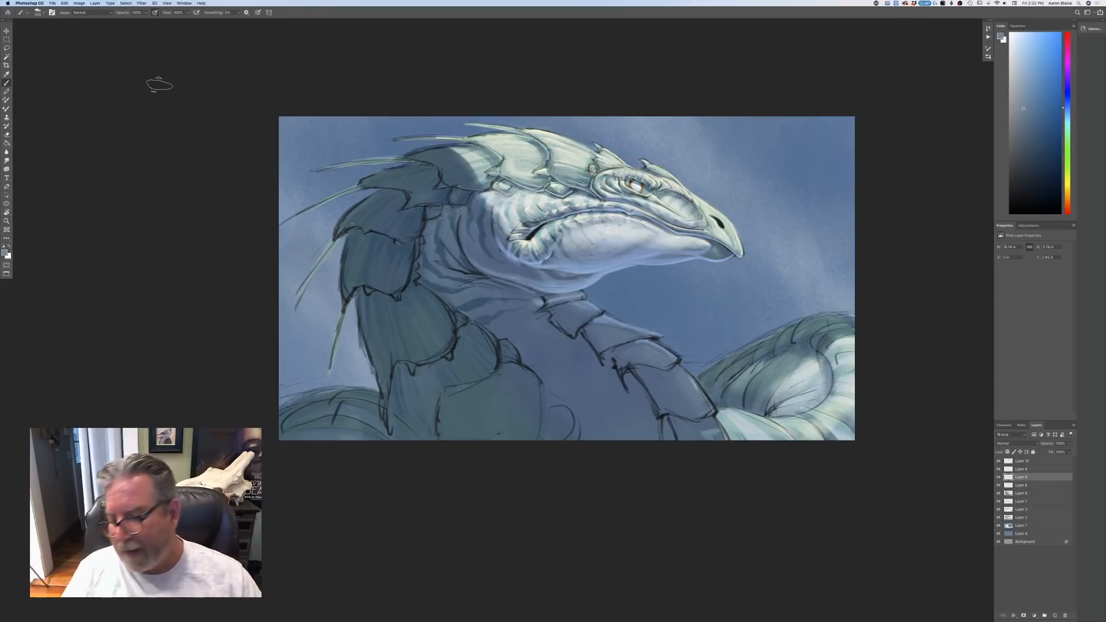
- Lower the opacity of the line-art layer, Layer 1, to soften the dark sketch lines
left_click(1017, 502)
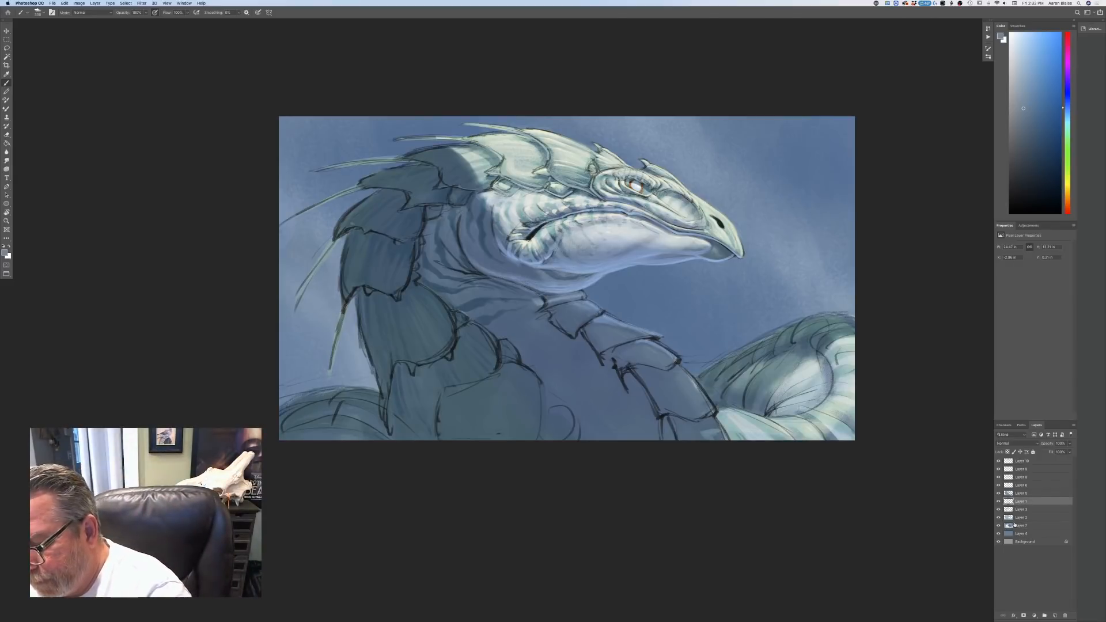
left_click(1070, 444)
left_click_drag(1071, 452, 1059, 453)
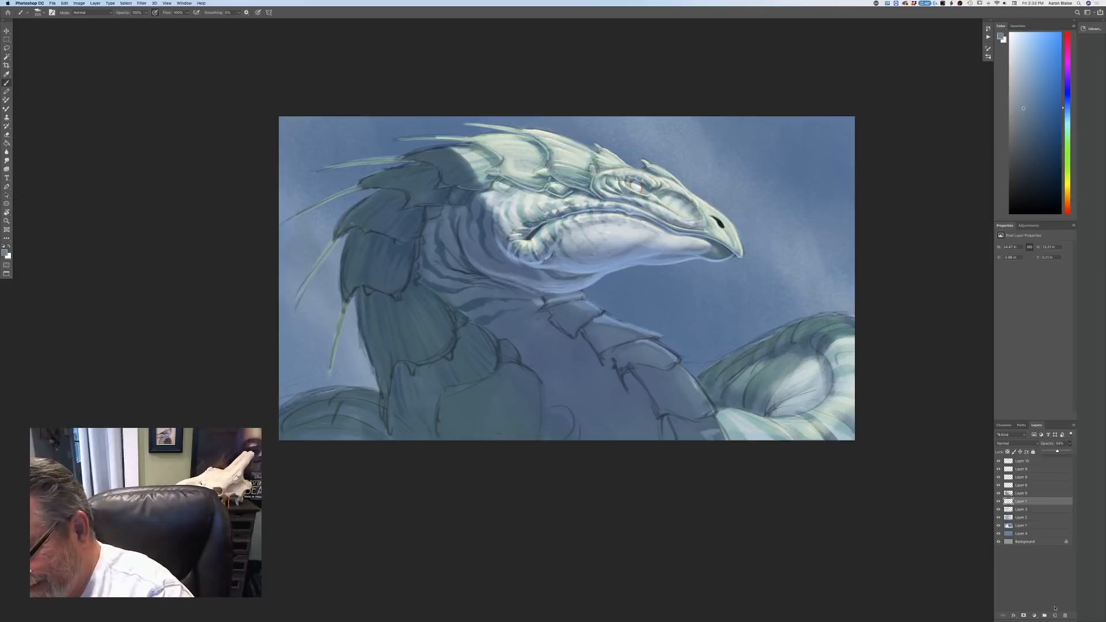
- Add a new layer above Layer 10 and set its blending mode to Multiply
left_click(1031, 462)
left_click(1055, 616)
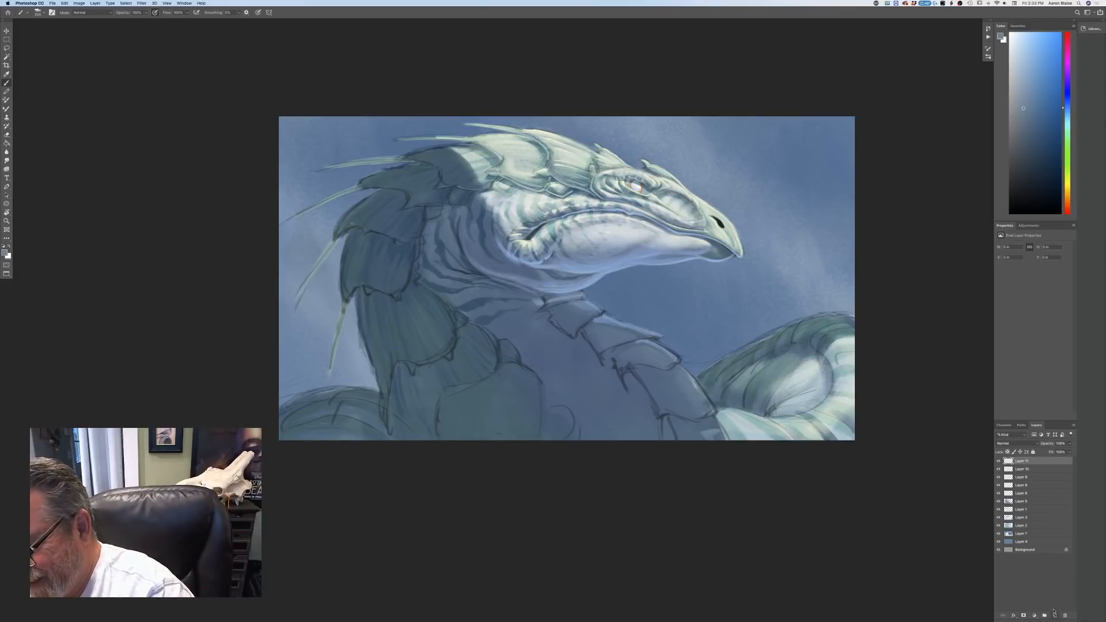
left_click(1018, 444)
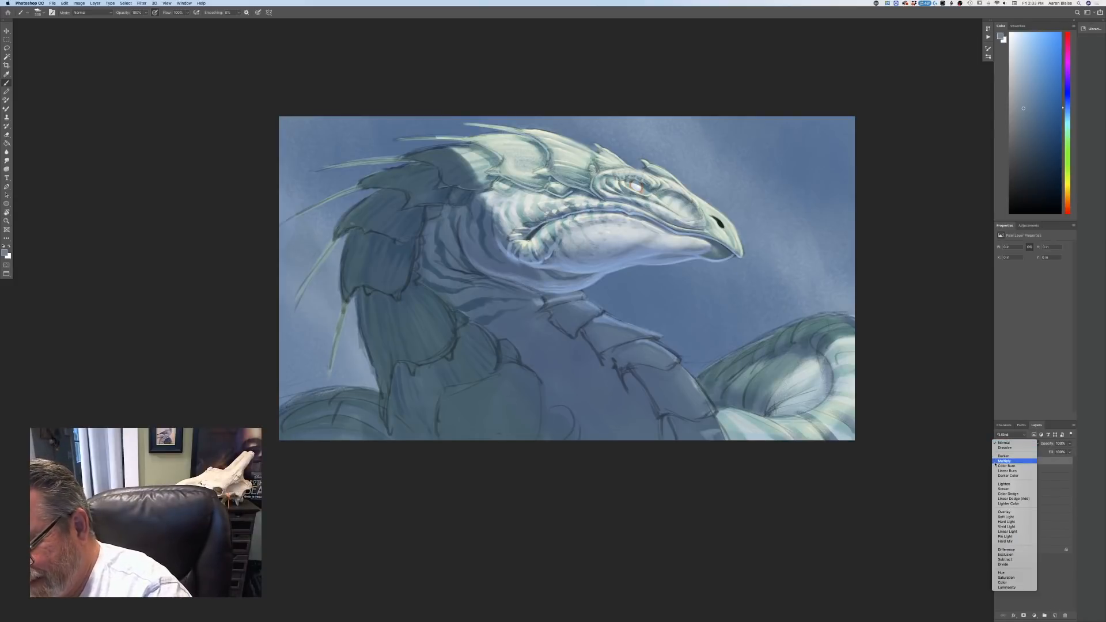
left_click(1003, 464)
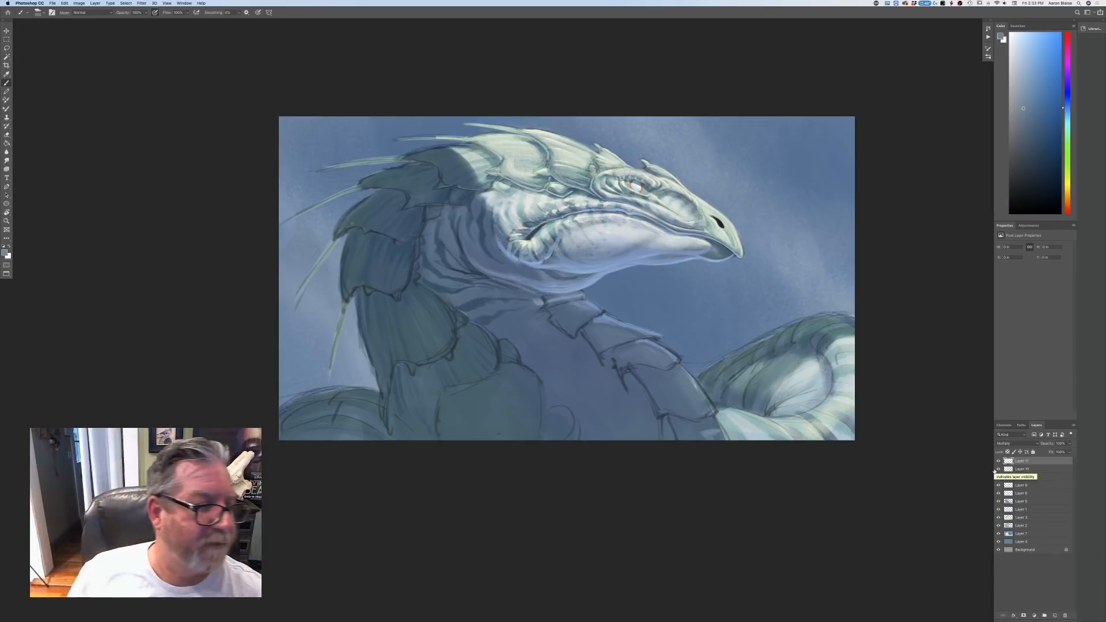
- Set the foreground color to a slightly darker muted blue
left_click(5, 252)
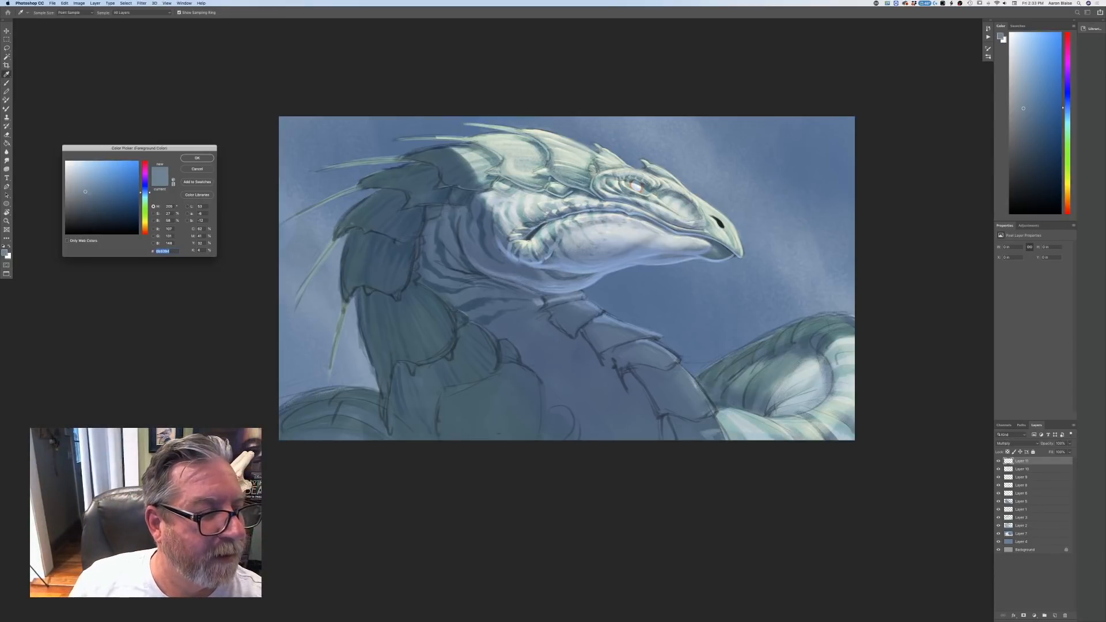
left_click(85, 197)
left_click(197, 158)
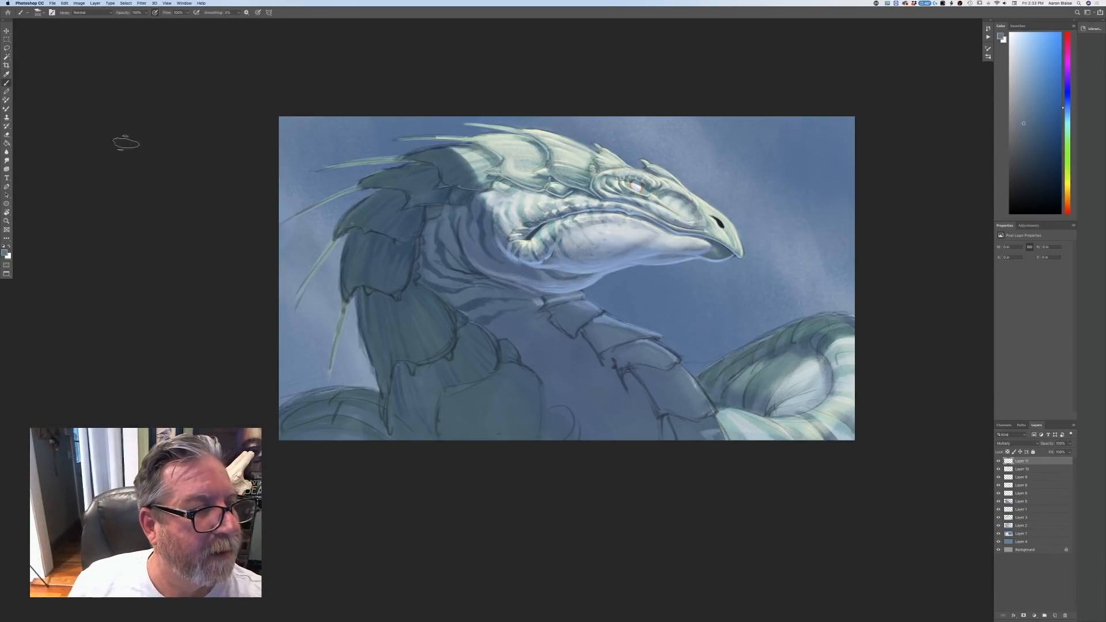
- Switch to the Hard Round brush, reduce its size and tighten its tip spacing
left_click(38, 13)
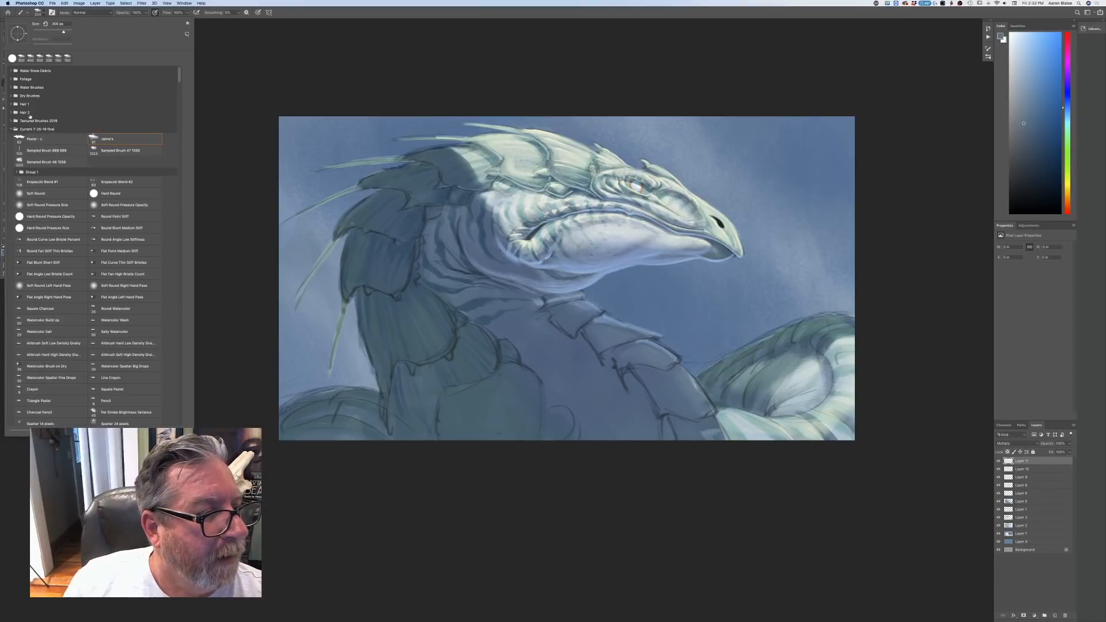
left_click(110, 194)
left_click(252, 384)
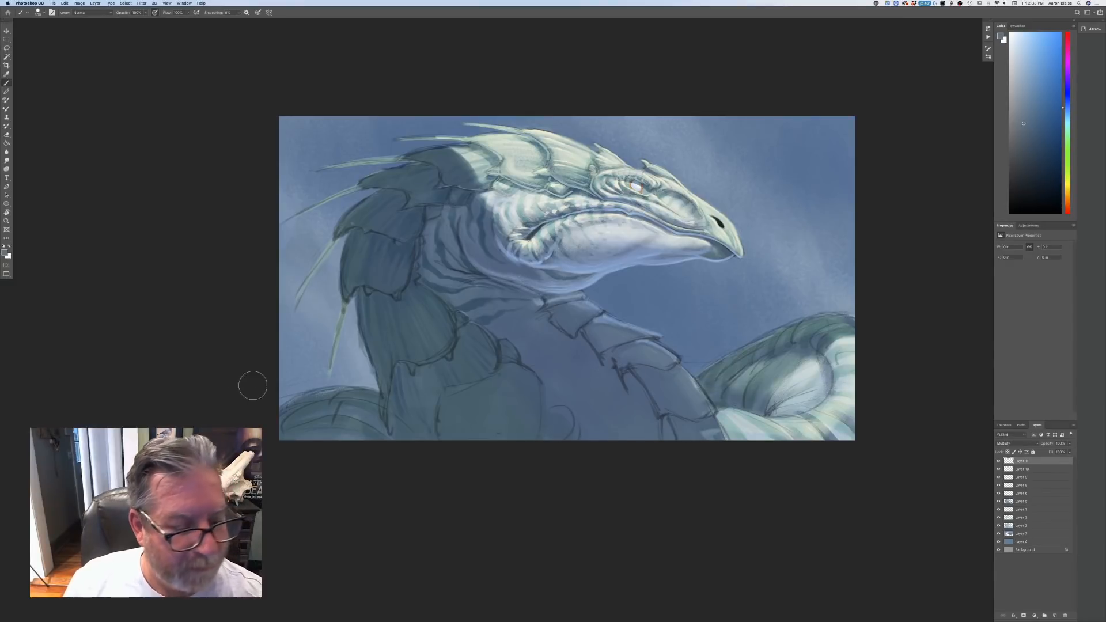
key("bracketleft")
key("bracketleft")
key("bracketleft")
key("bracketleft")
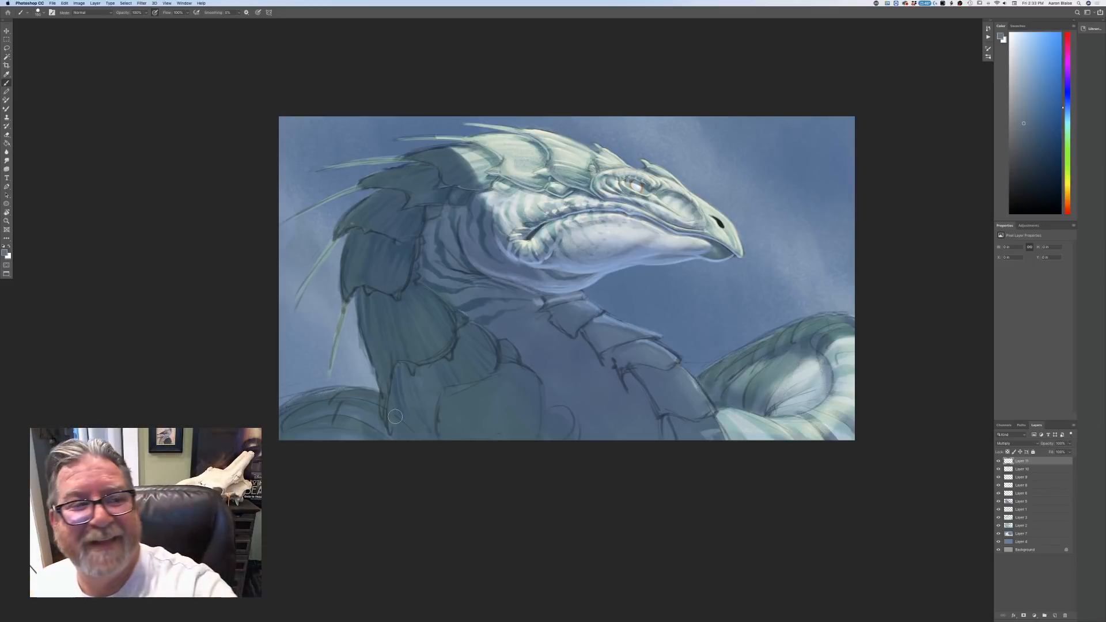
left_click(52, 12)
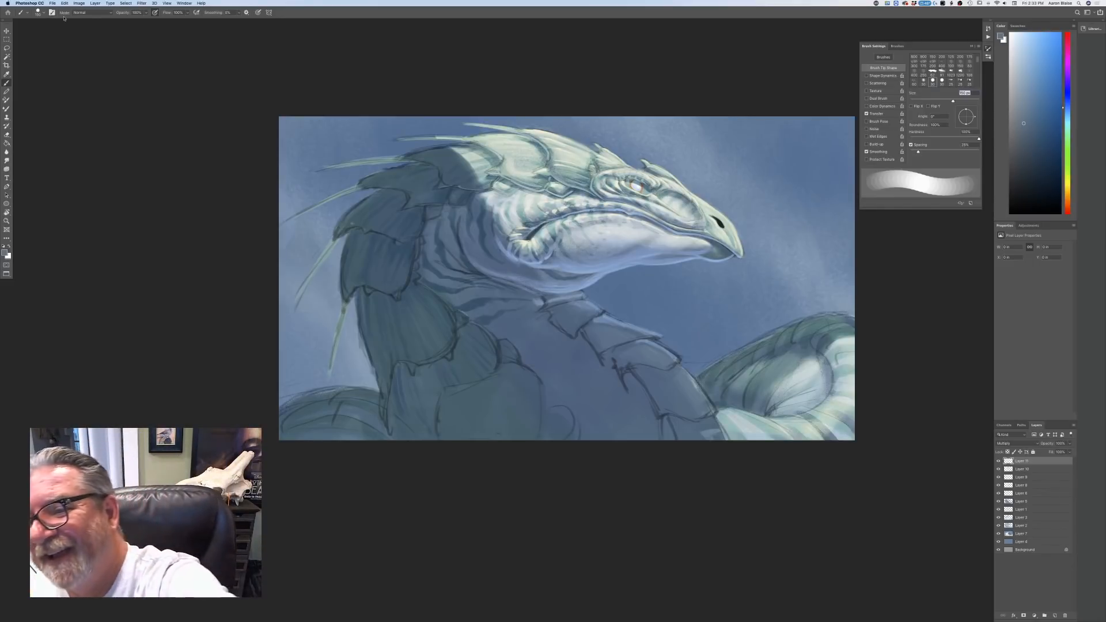
left_click_drag(919, 151, 913, 152)
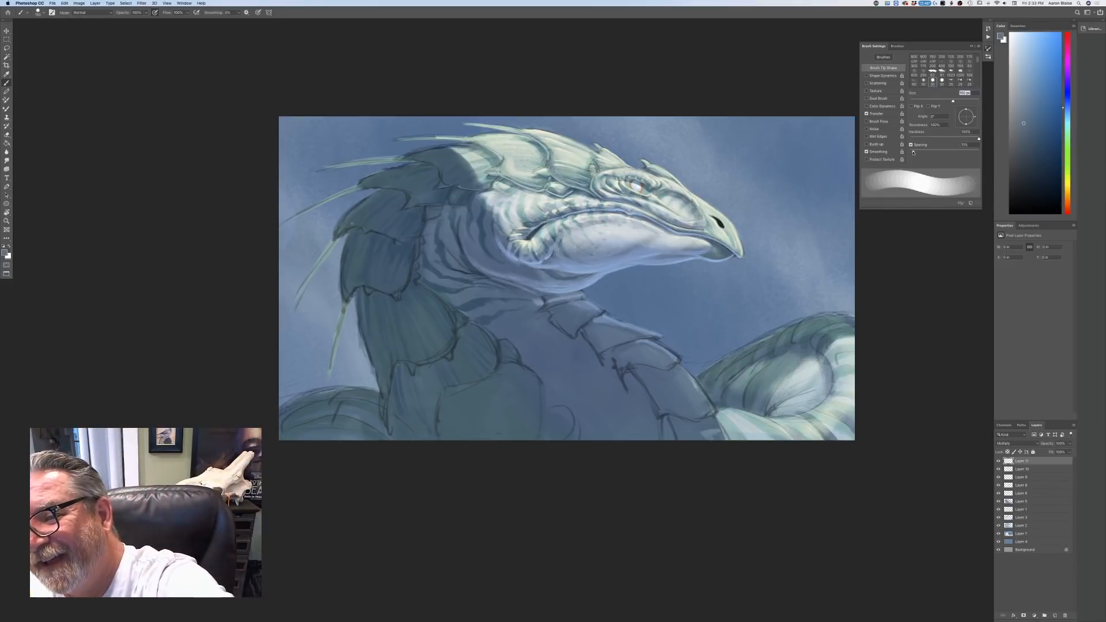
left_click(969, 48)
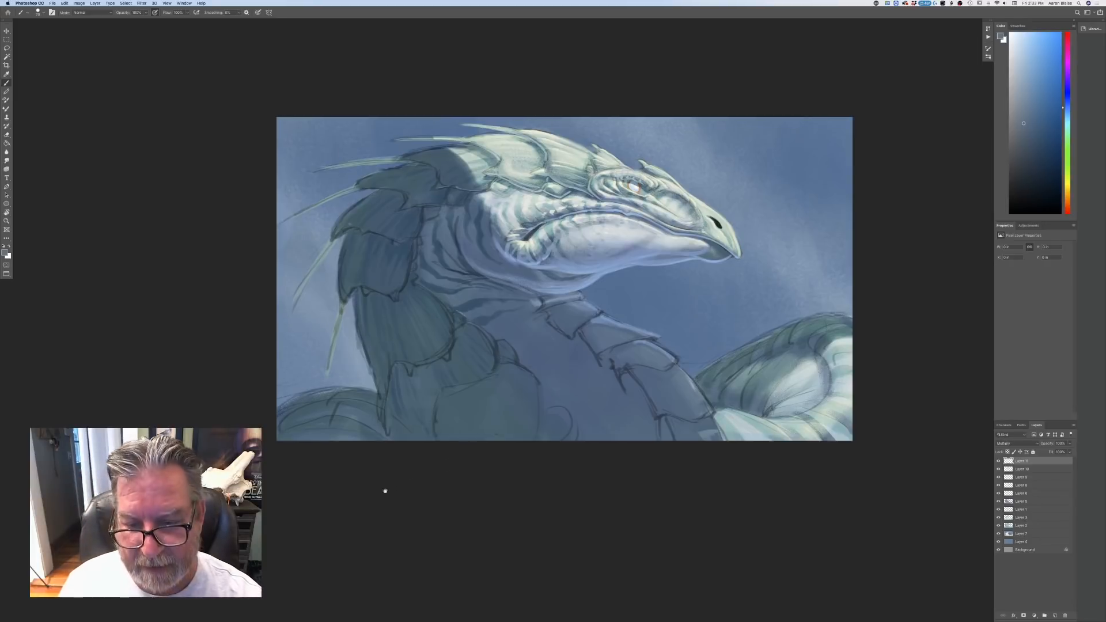
- Paint dark accents under the beak's tip, in the nostril and along the snout in front of the eye
scroll(383, 490, "right", 5)
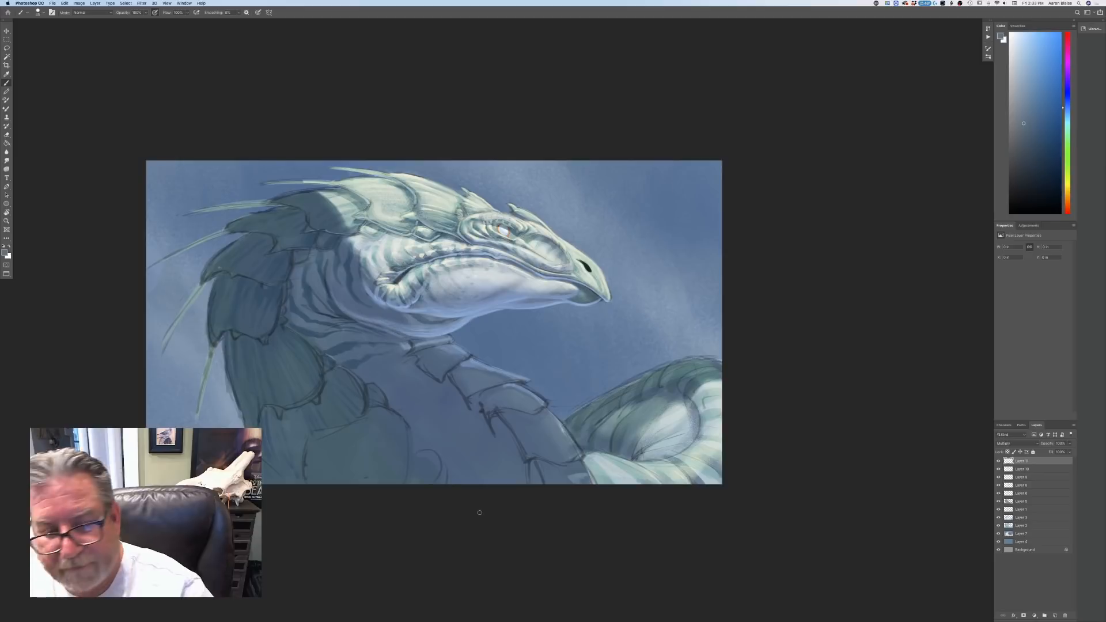
left_click(597, 297)
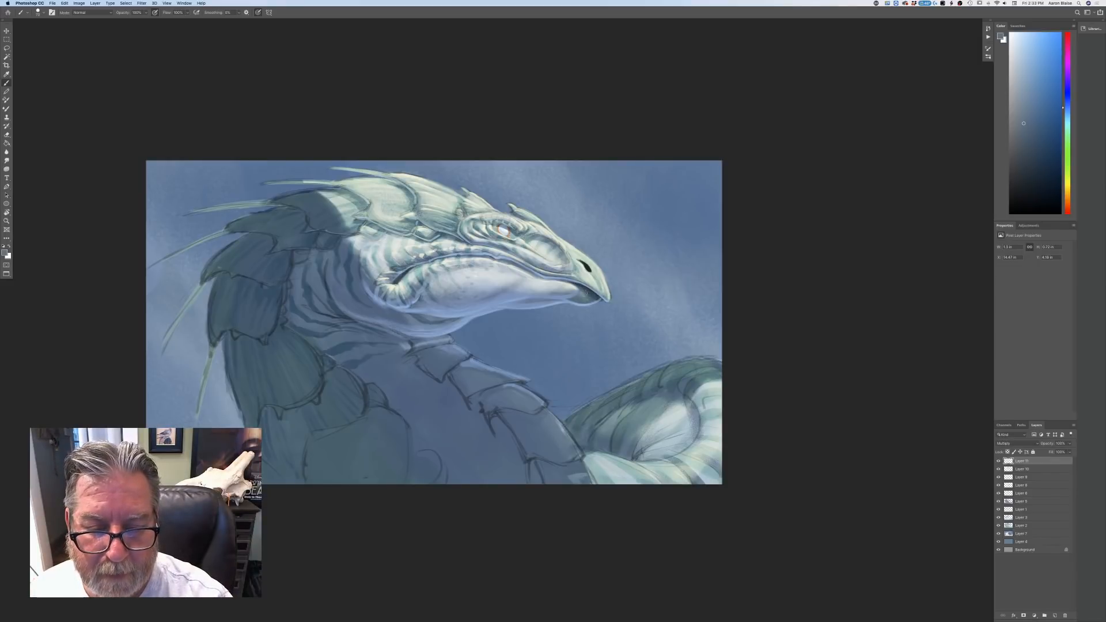
left_click_drag(581, 265, 588, 266)
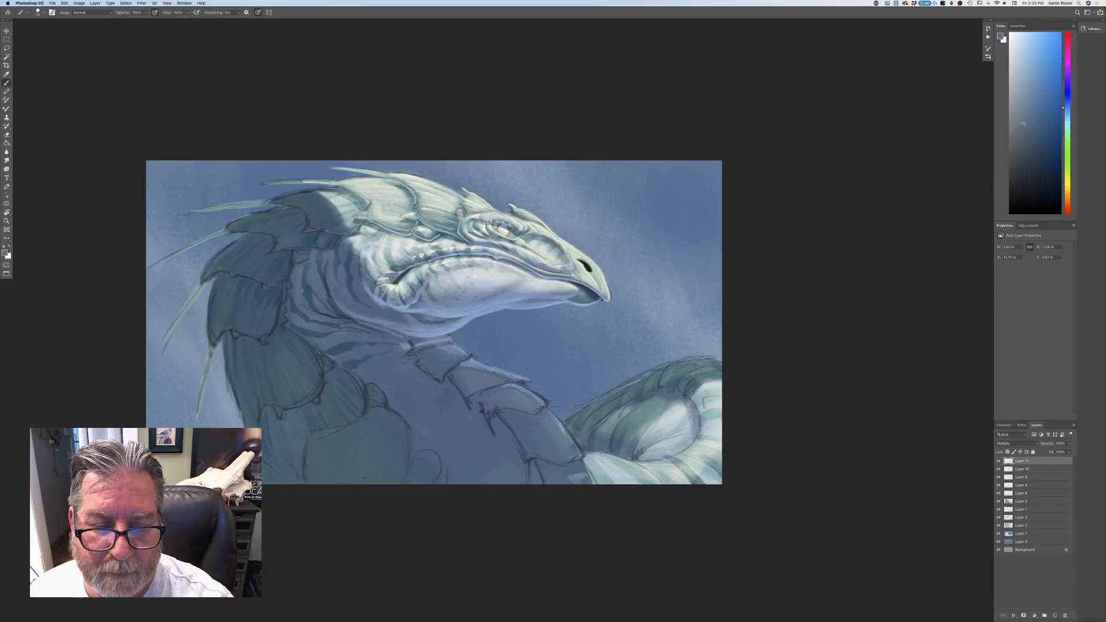
left_click_drag(530, 237, 545, 237)
- Darken the mouth line from the snout back to the corner of the jaw
key("super+plus")
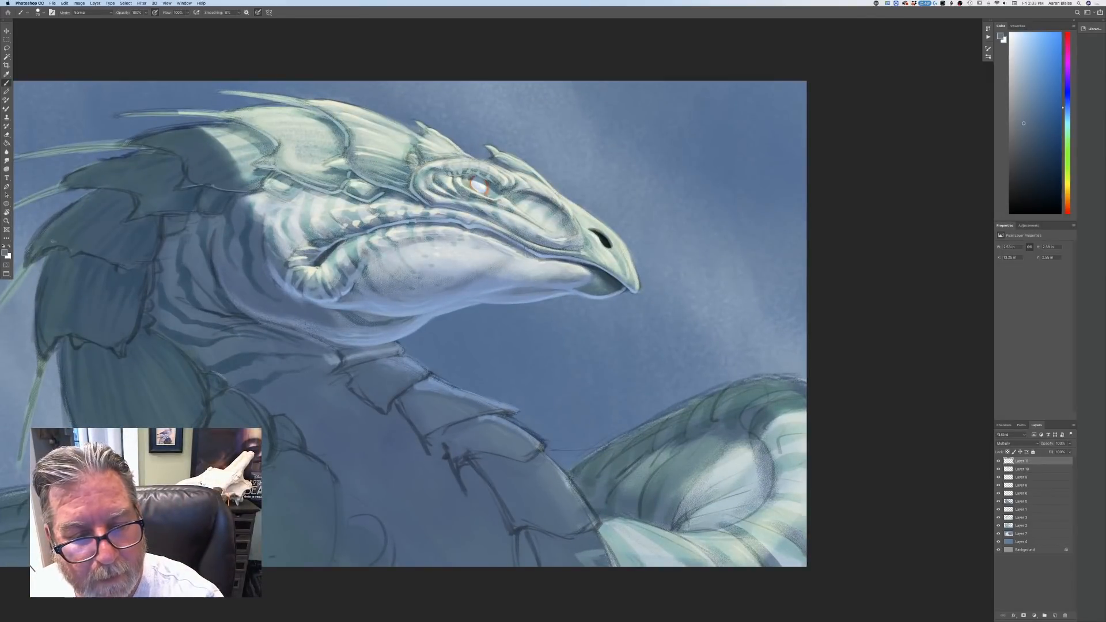
left_click_drag(522, 246, 469, 234)
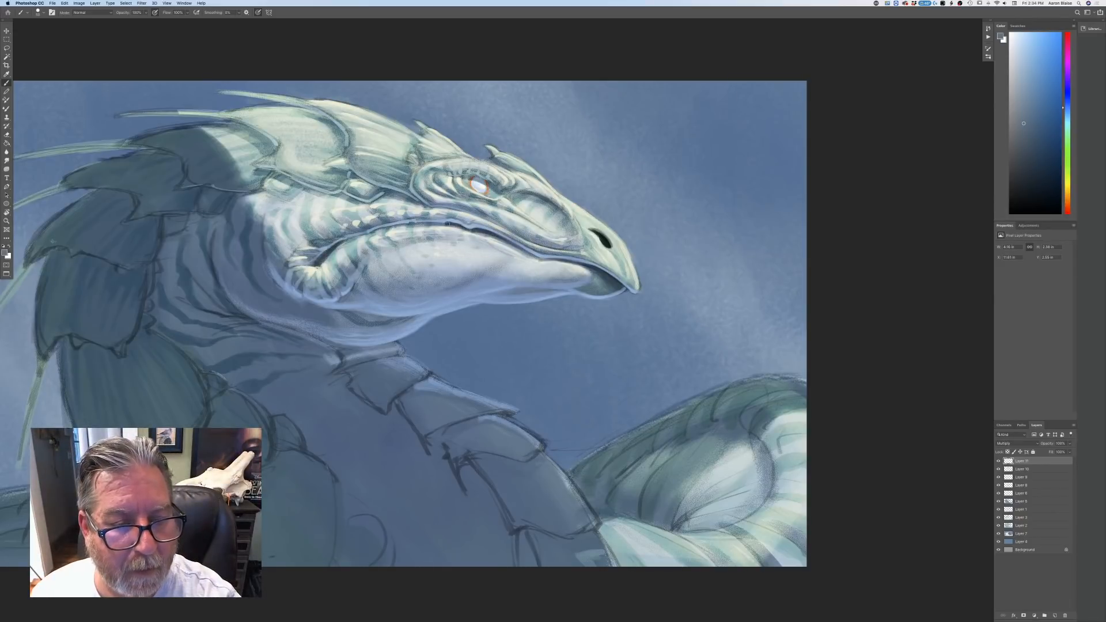
mouse_move(452, 224)
left_mouse_down()
mouse_move(367, 233)
mouse_move(315, 262)
left_mouse_up()
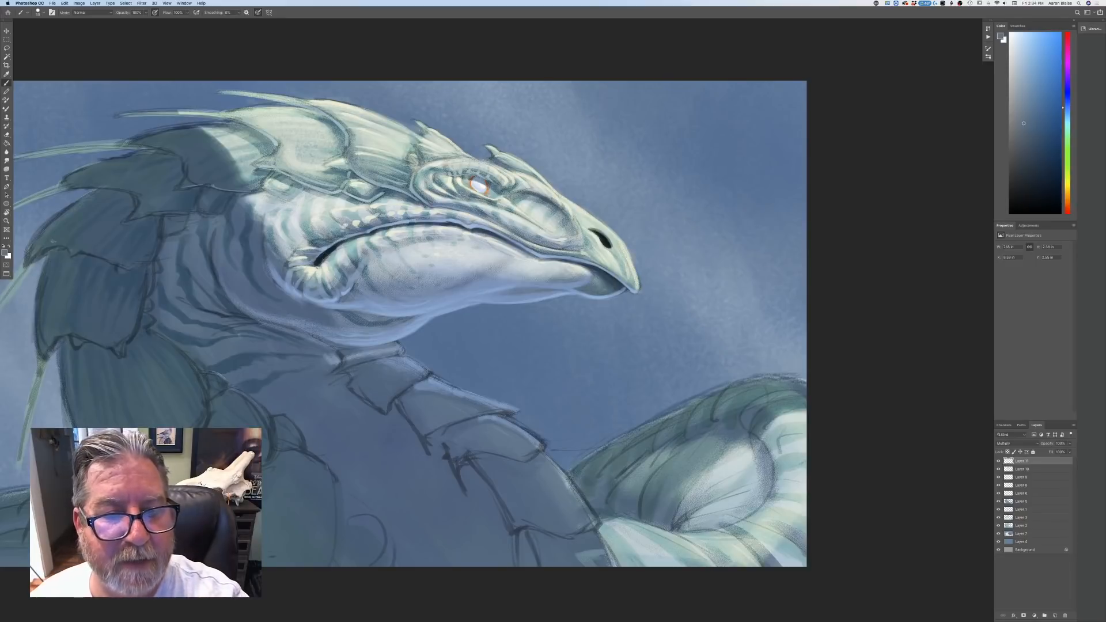
- Paint dark fold lines in the brow above the eye and shade the eyelids and creases around the eye
left_click_drag(500, 190, 472, 172)
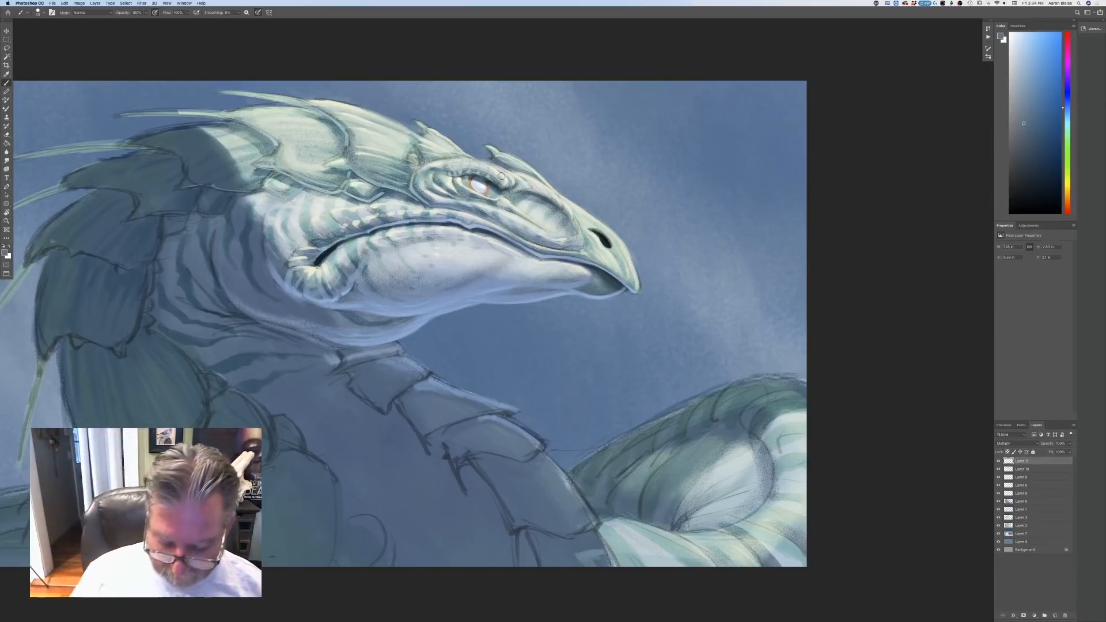
key("super+equal")
key("super+minus")
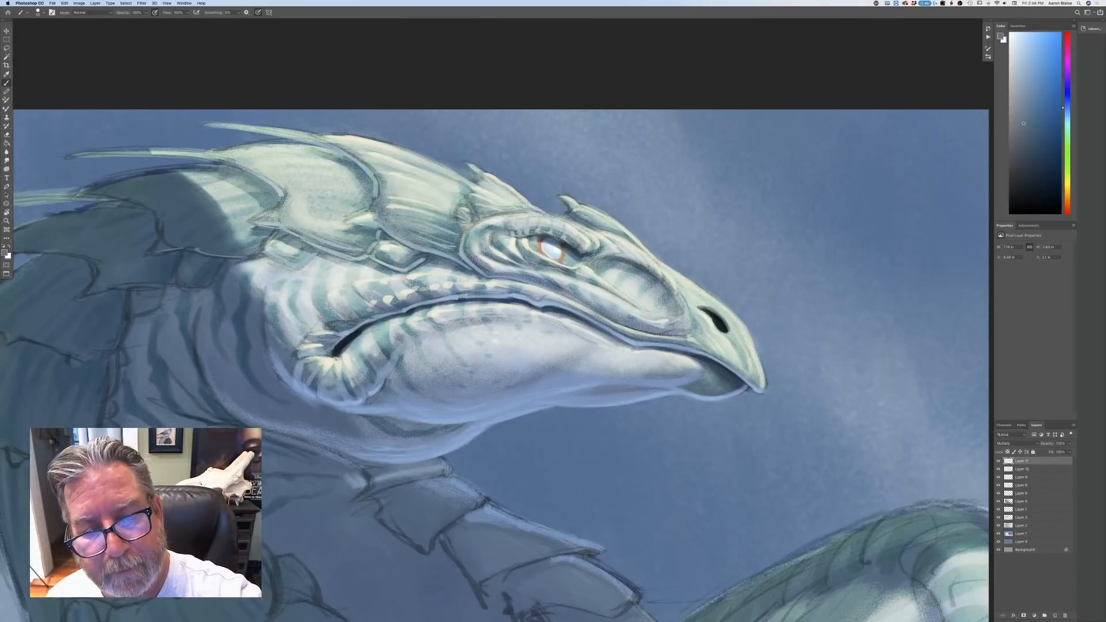
key("bracketleft")
mouse_move(547, 236)
left_mouse_down()
mouse_move(549, 217)
mouse_move(506, 232)
mouse_move(529, 241)
left_mouse_up()
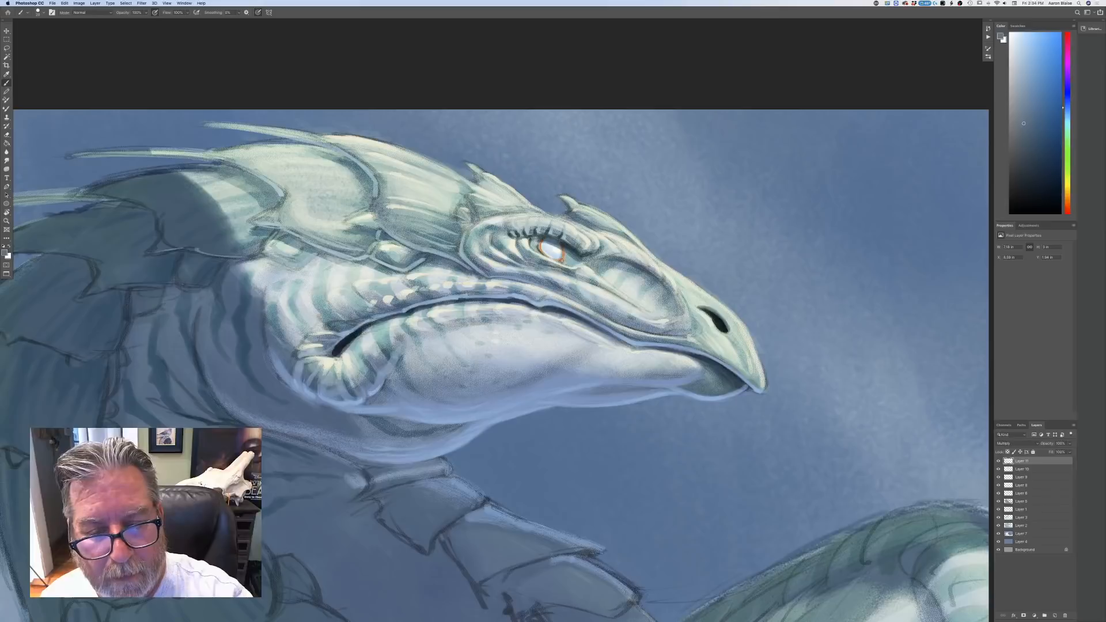
mouse_move(563, 261)
left_mouse_down()
mouse_move(574, 267)
mouse_move(543, 249)
mouse_move(556, 257)
left_mouse_up()
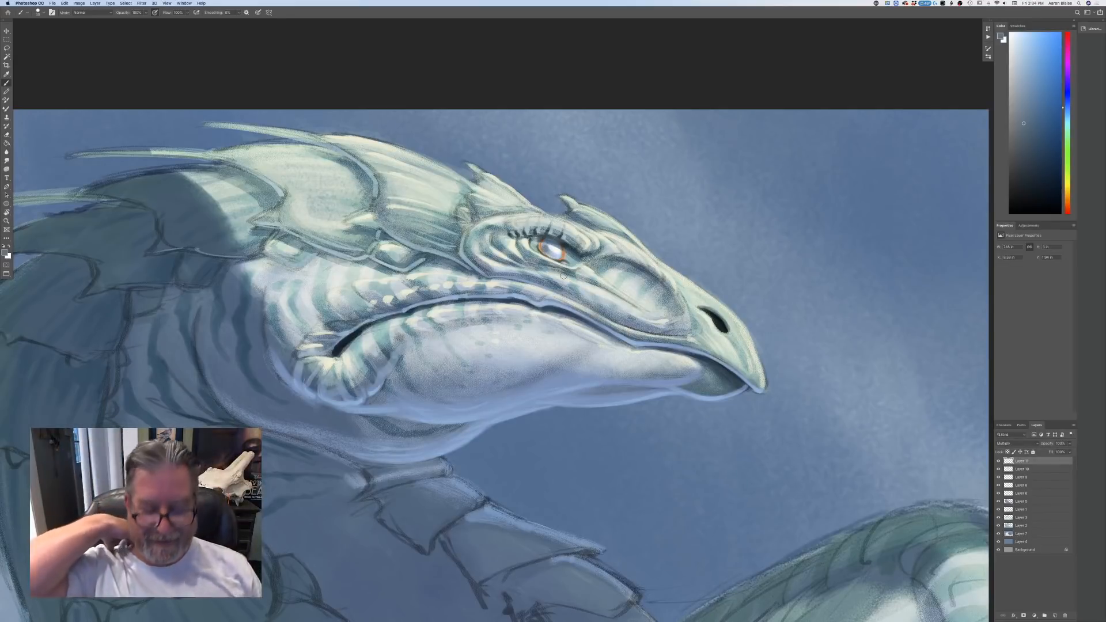
mouse_move(541, 247)
left_mouse_down()
mouse_move(552, 259)
mouse_move(552, 244)
mouse_move(520, 251)
left_mouse_up()
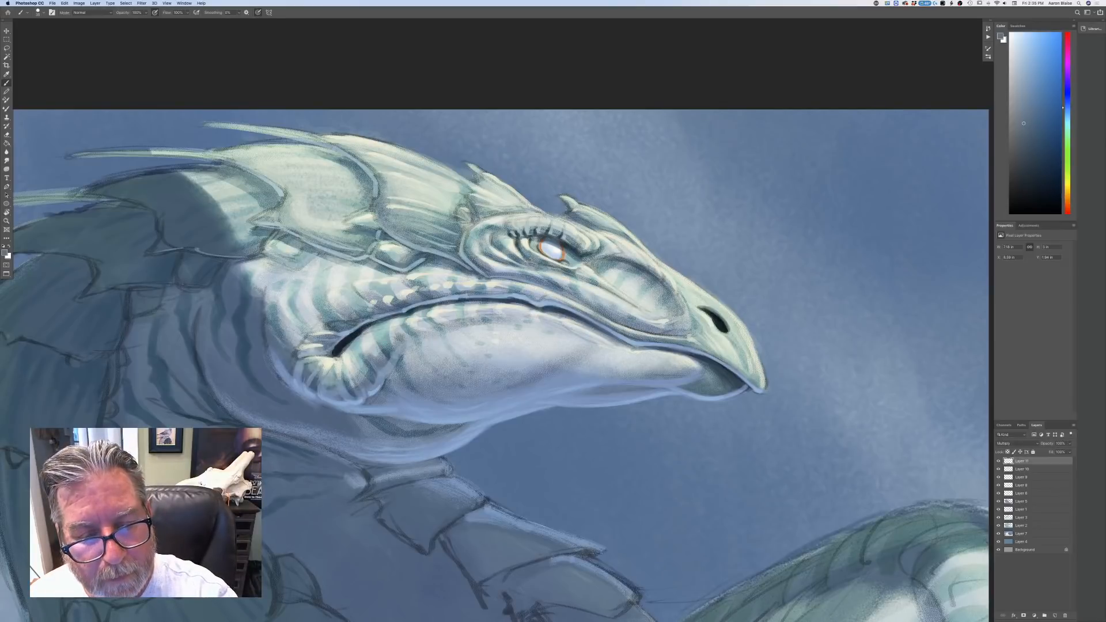
left_click_drag(527, 257, 549, 264)
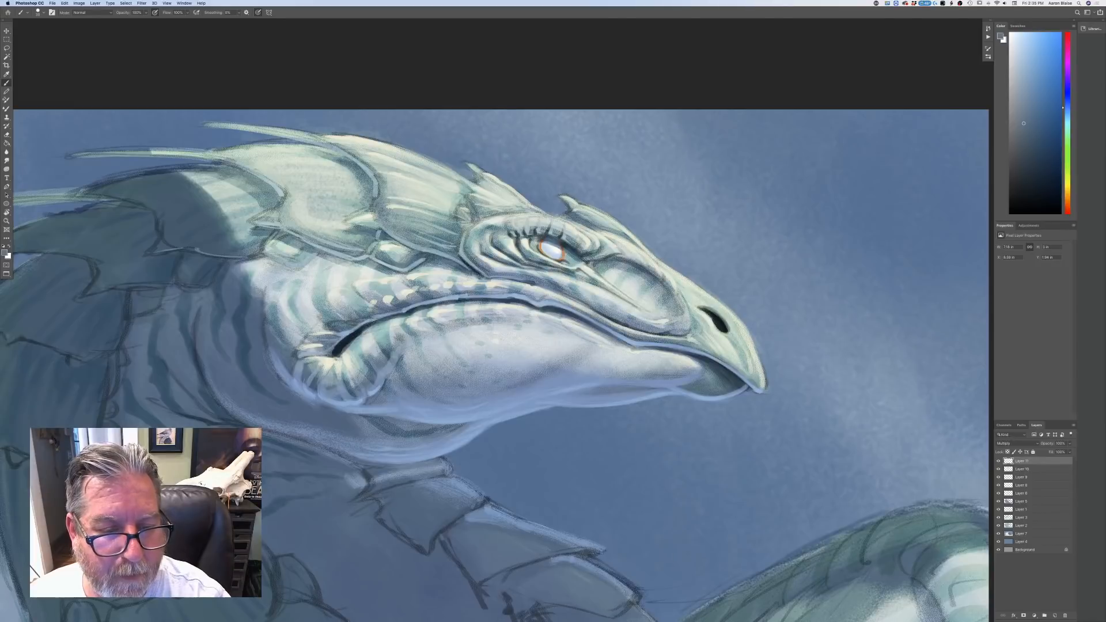
- Darken the crease behind the eye up to the rear brow spike and the base of the front brow spike
mouse_move(476, 224)
left_mouse_down()
mouse_move(464, 198)
mouse_move(478, 180)
left_mouse_up()
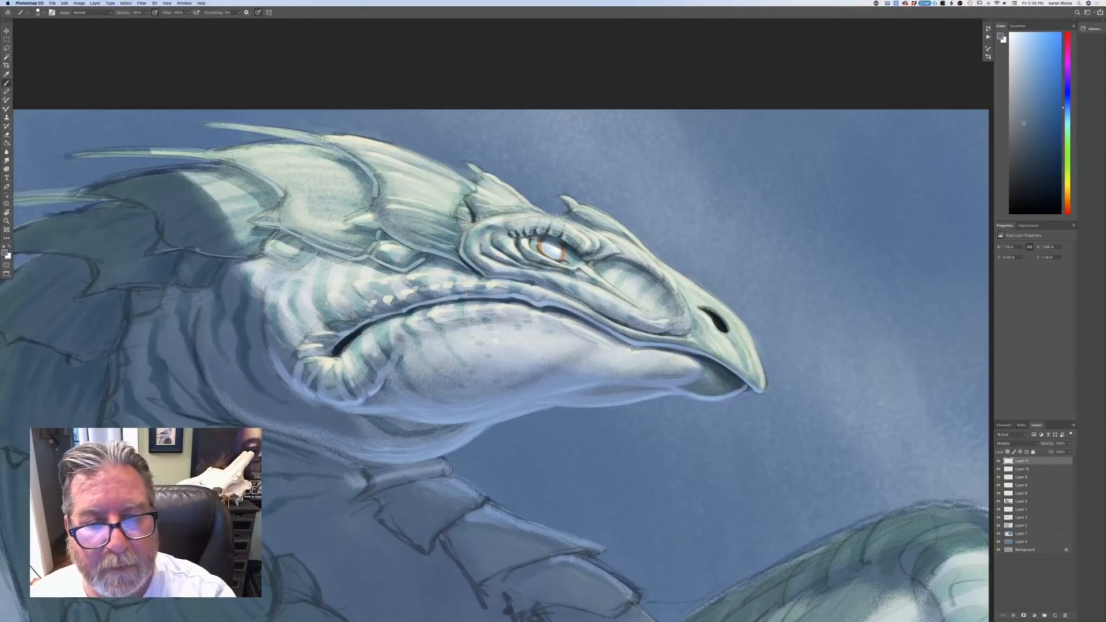
mouse_move(563, 218)
left_mouse_down()
mouse_move(591, 220)
mouse_move(572, 205)
left_mouse_up()
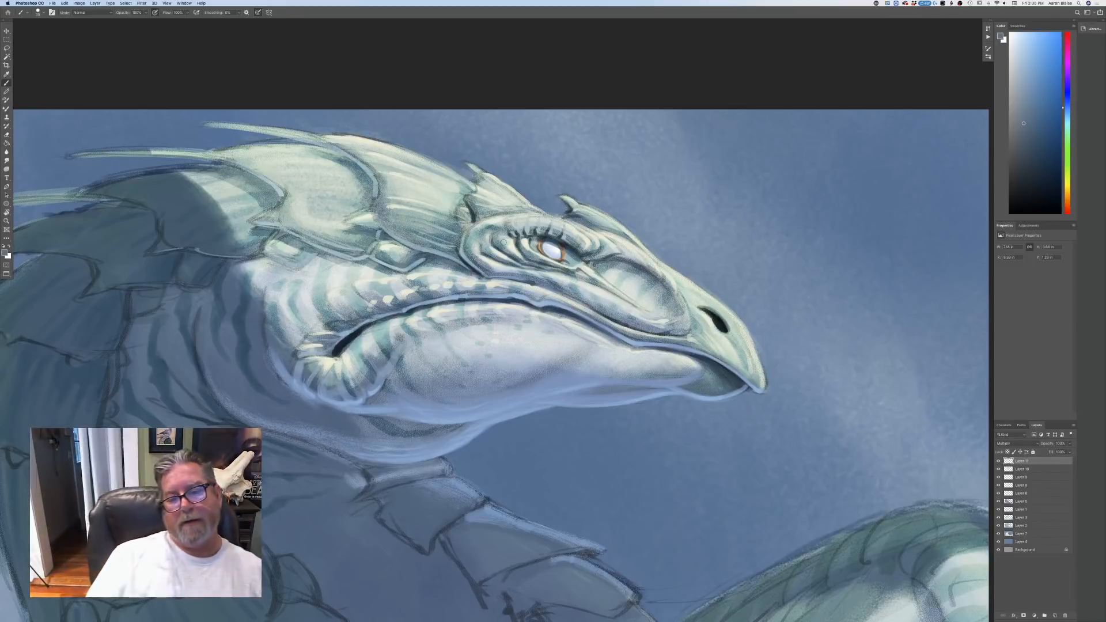
- Paint dark accents along the ridge running from below the eye onto the snout and behind the nostril
key("super+minus")
key("super+minus")
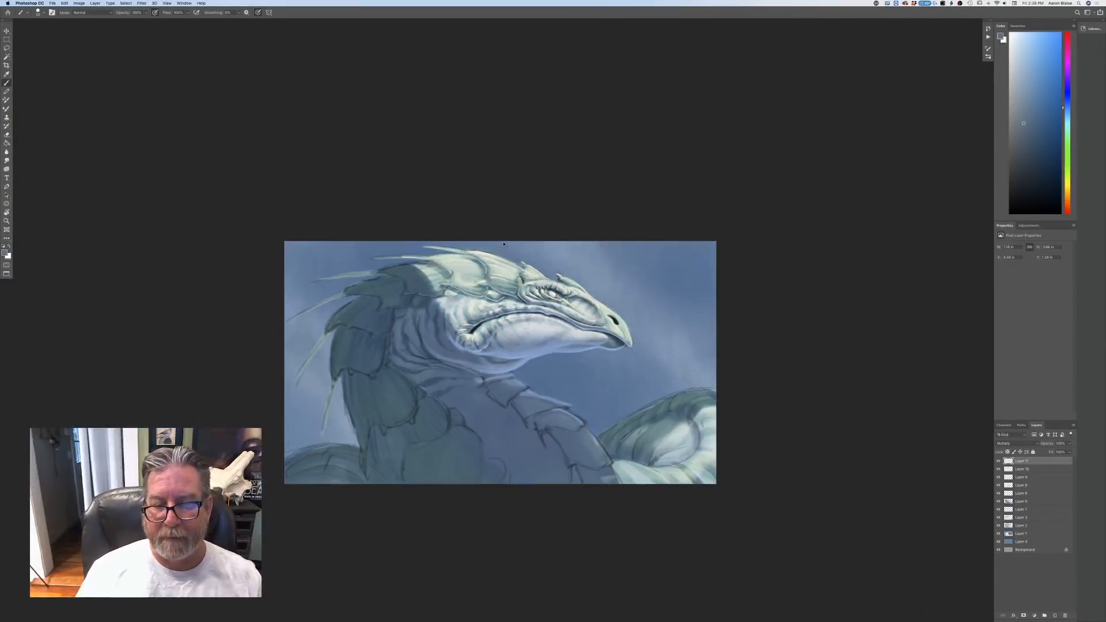
key("super+plus")
key("super+plus")
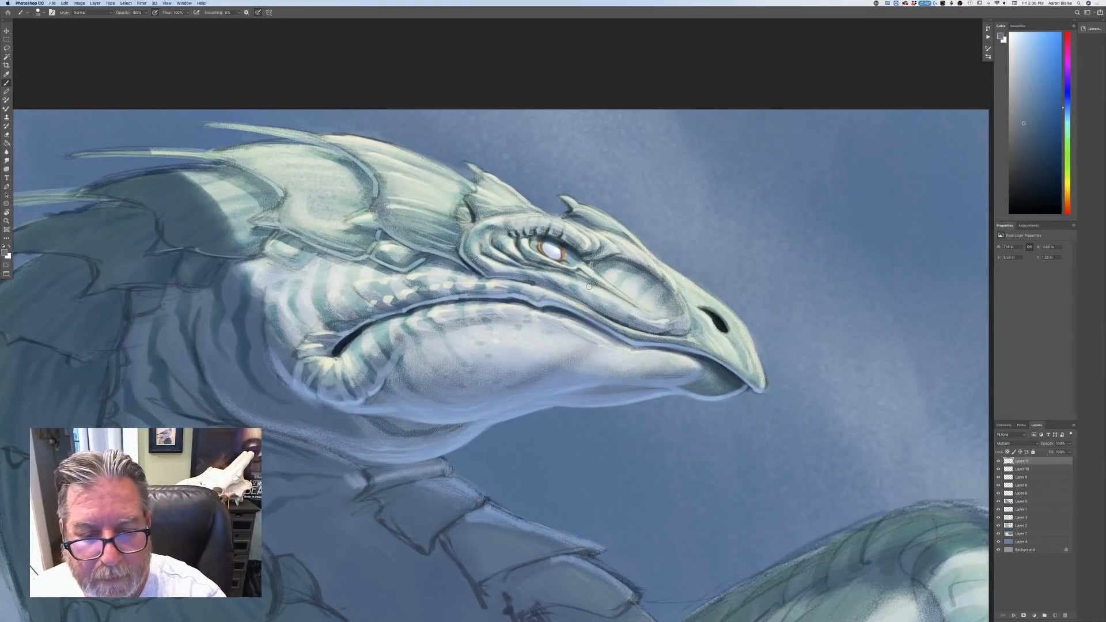
mouse_move(566, 276)
left_mouse_down()
mouse_move(626, 303)
mouse_move(619, 276)
mouse_move(663, 314)
left_mouse_up()
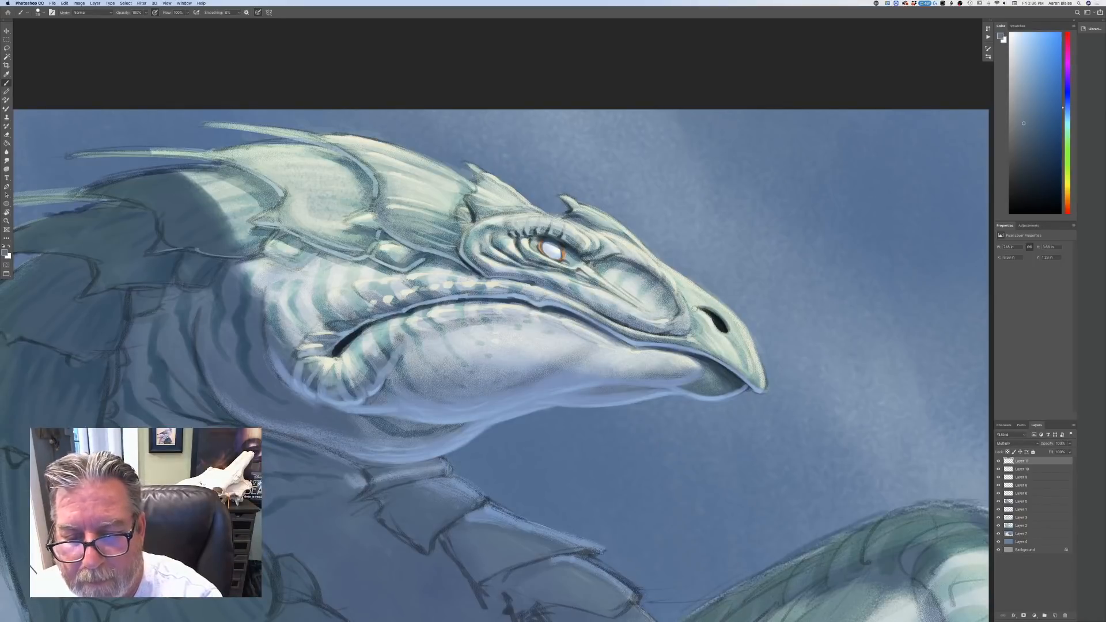
mouse_move(684, 301)
left_mouse_down()
mouse_move(691, 326)
mouse_move(703, 317)
mouse_move(733, 341)
left_mouse_up()
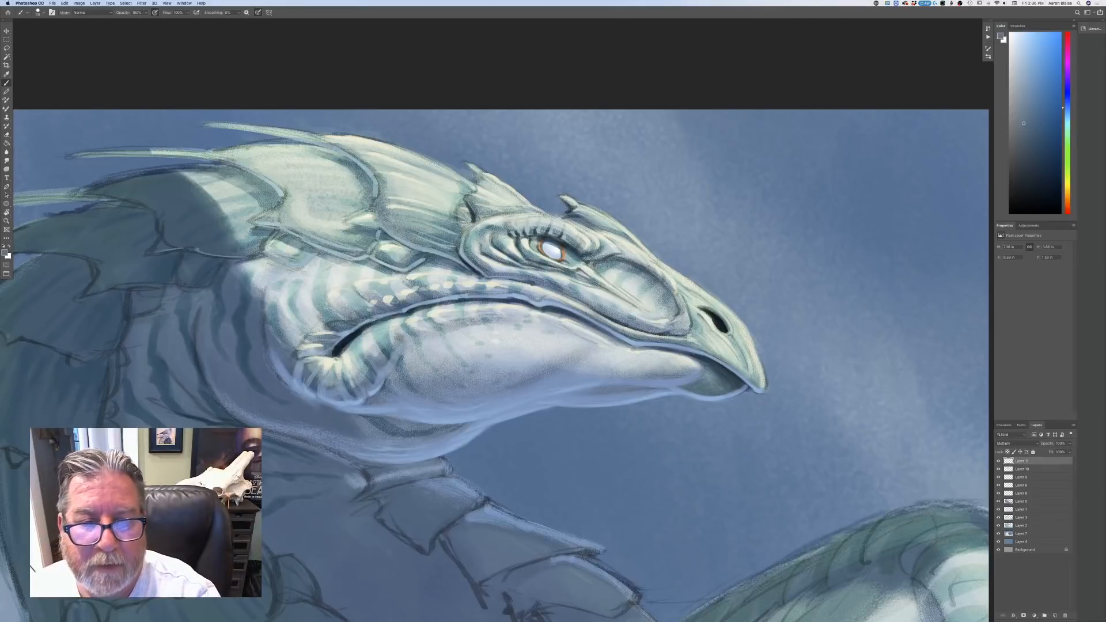
- Darken the rear brow spike's edges and the shadowed edges of the overlapping plates on top of the head
left_click_drag(476, 174, 469, 167)
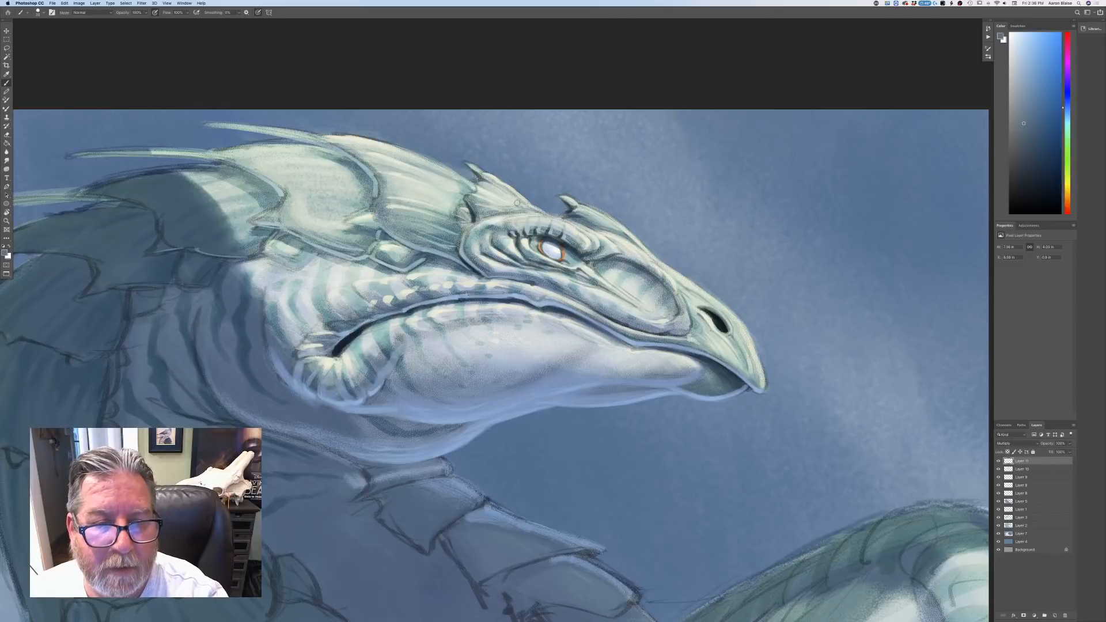
mouse_move(481, 187)
left_mouse_down()
mouse_move(505, 200)
mouse_move(480, 204)
left_mouse_up()
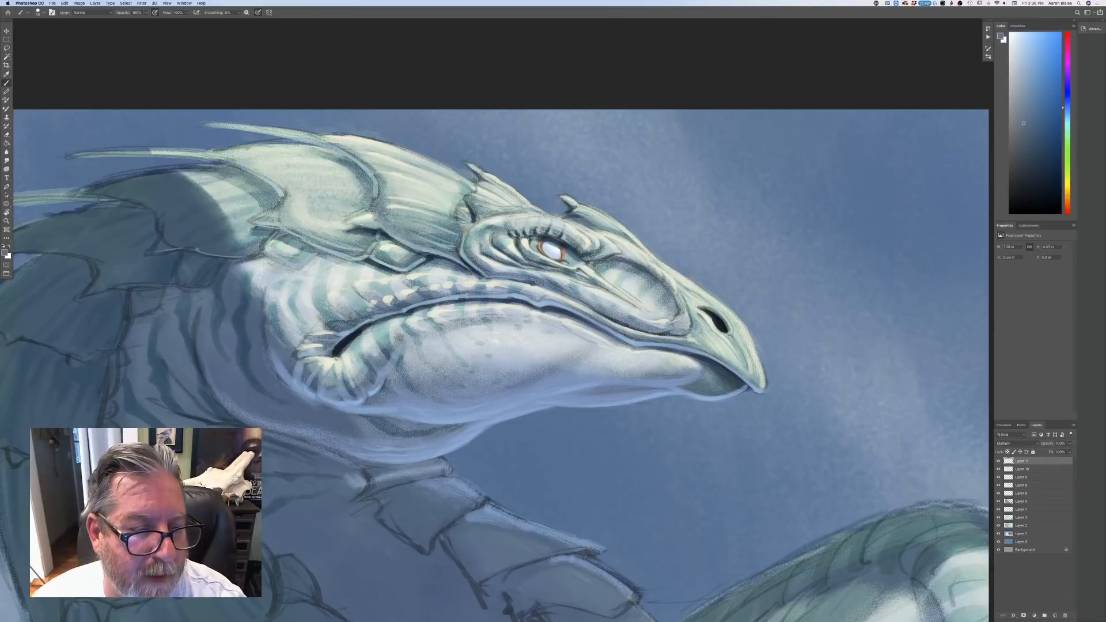
left_click_drag(364, 254, 327, 245)
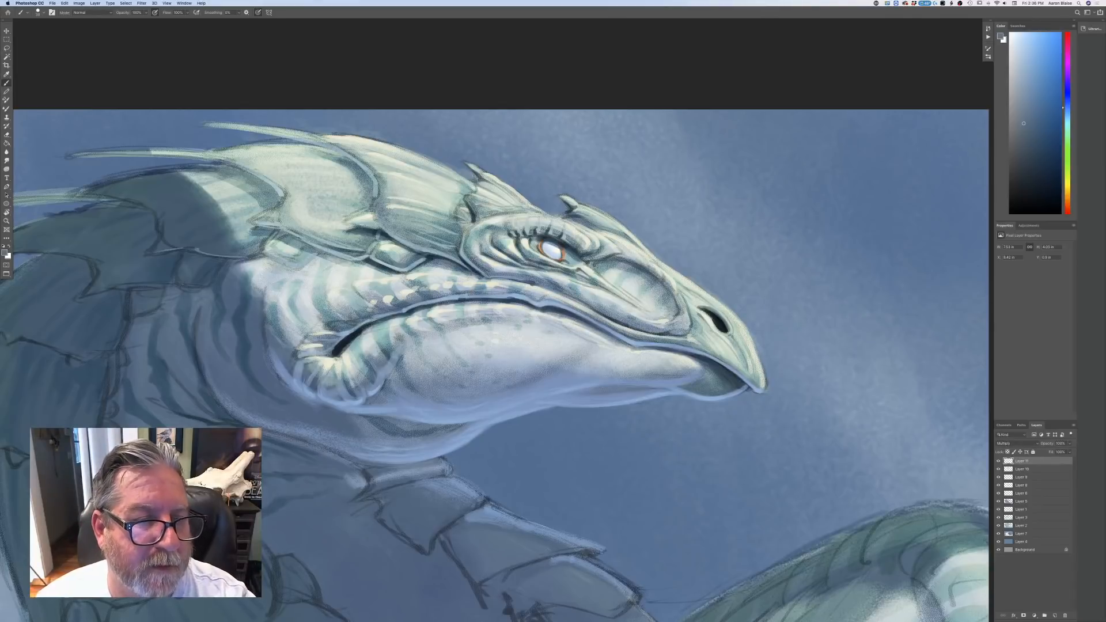
mouse_move(371, 186)
left_mouse_down()
mouse_move(354, 162)
mouse_move(372, 185)
mouse_move(304, 146)
left_mouse_up()
left_click_drag(324, 150, 299, 144)
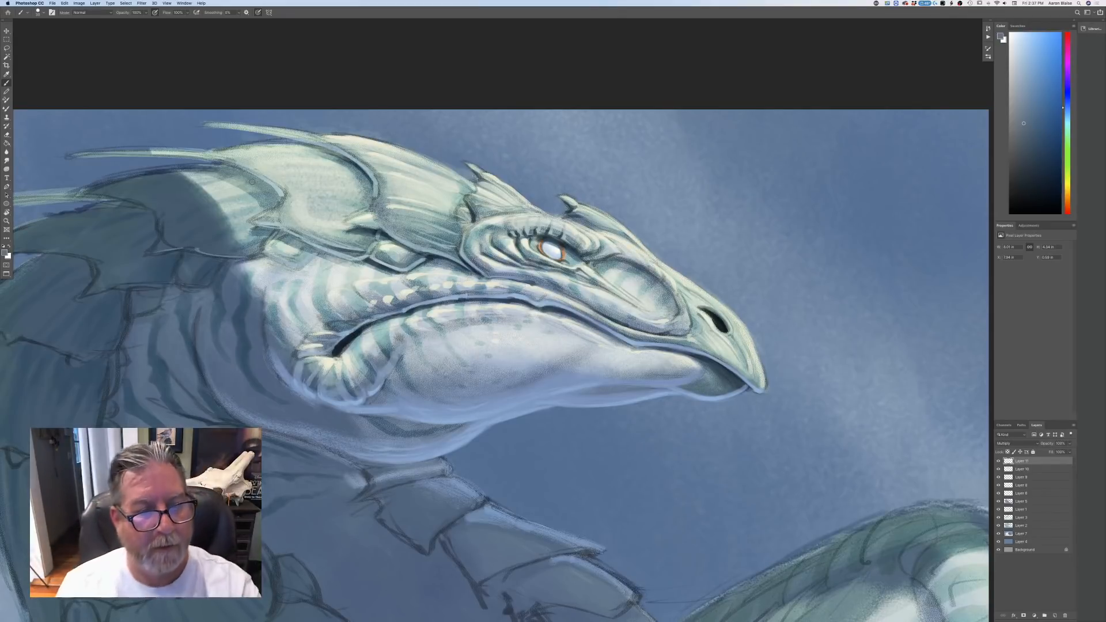
mouse_move(373, 208)
left_mouse_down()
mouse_move(378, 224)
mouse_move(428, 231)
left_mouse_up()
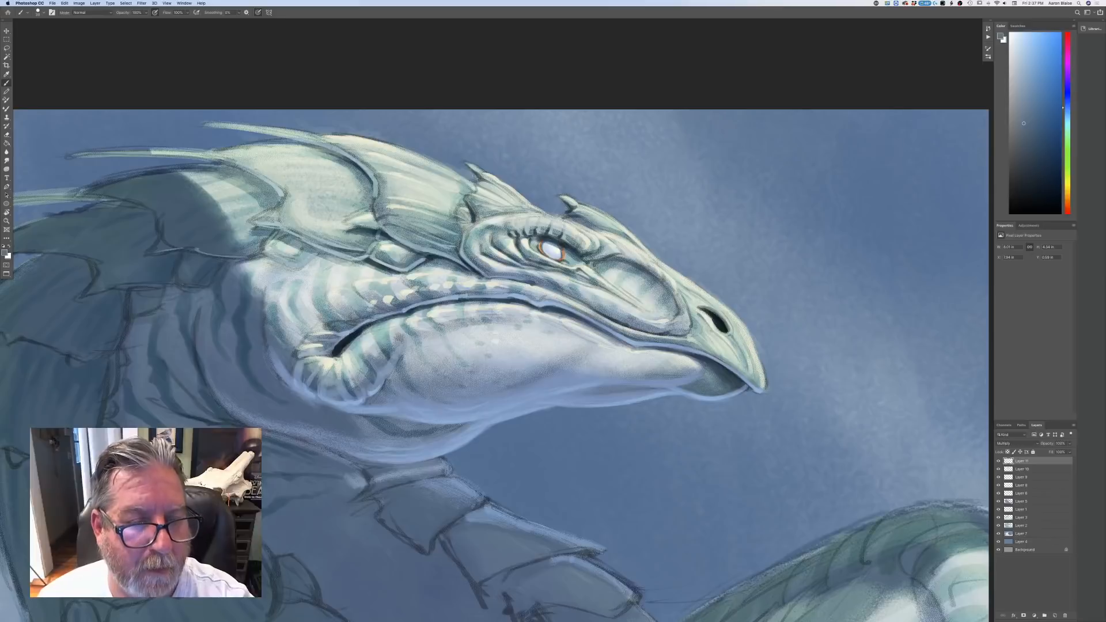
- Outline the lower edges of the small scale plates above the cheek with dark strokes
key("super+minus")
key("super+minus")
key("super+minus")
key("super+minus")
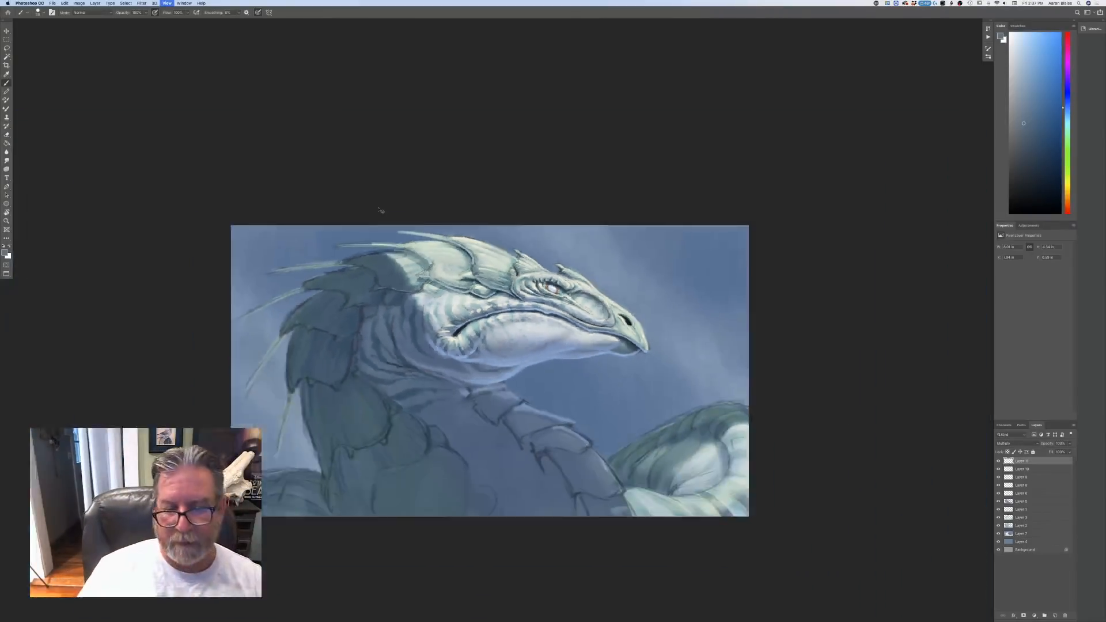
key("super+plus")
key("super+plus")
key("super+plus")
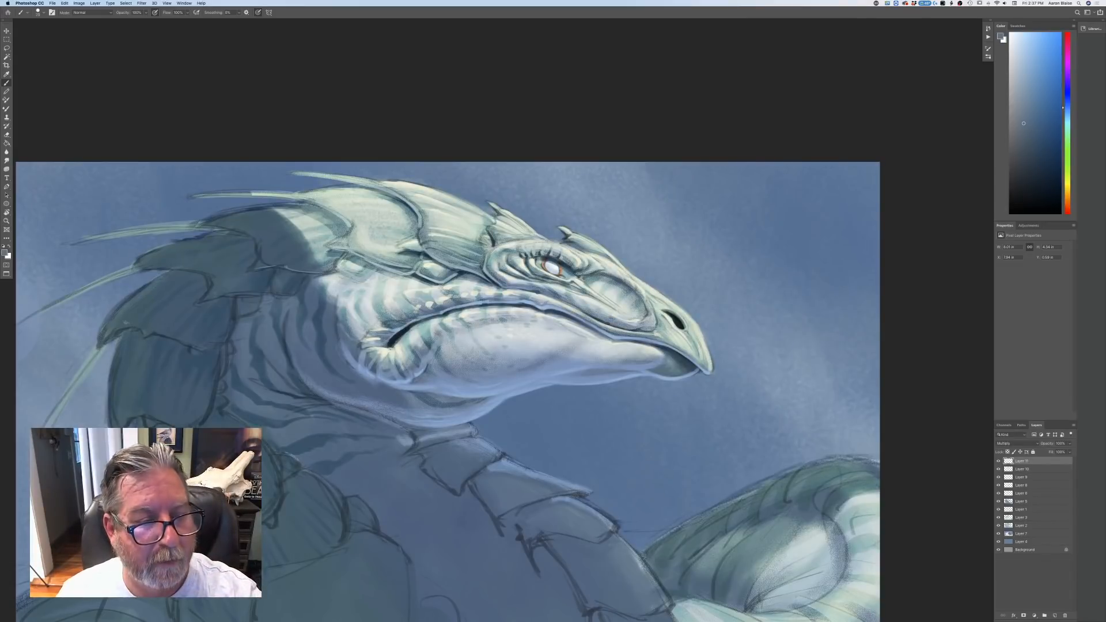
left_click_drag(405, 277, 342, 252)
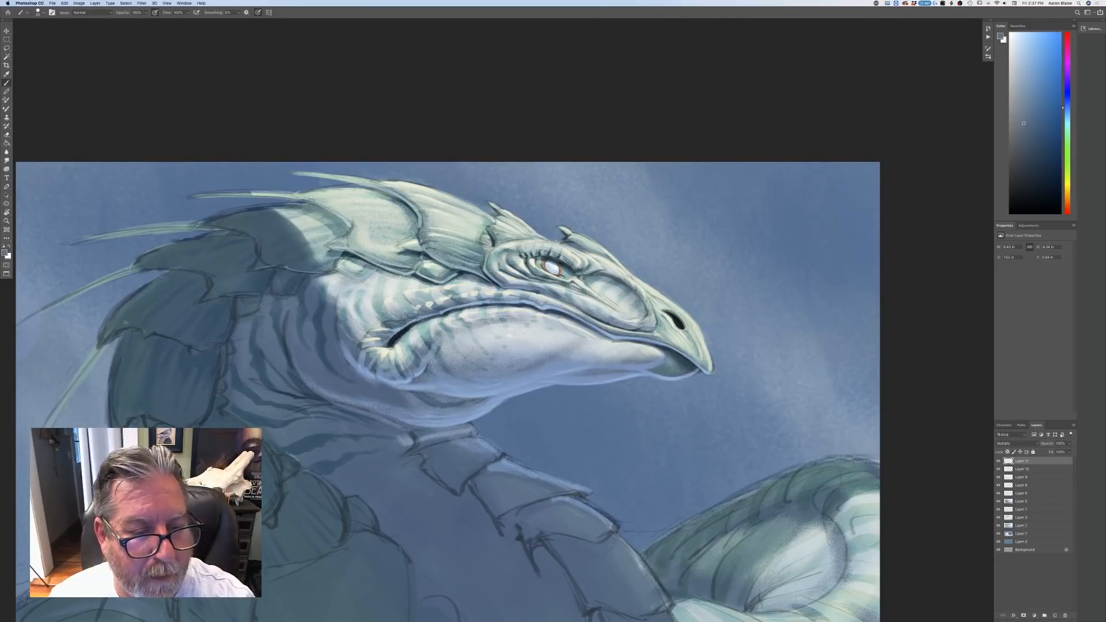
left_click_drag(412, 278, 398, 273)
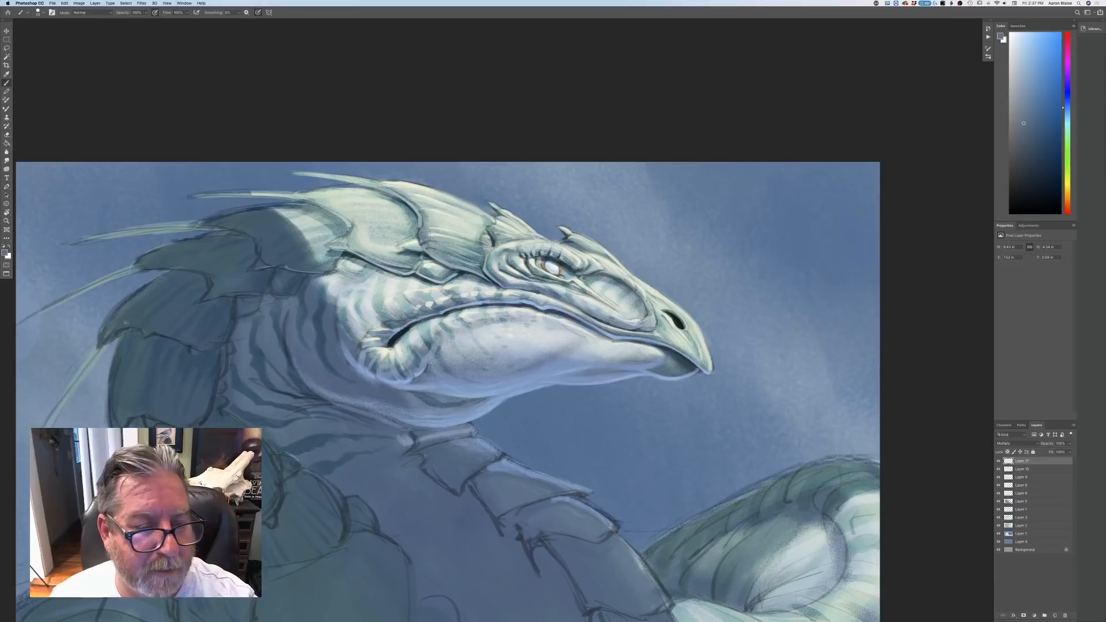
left_click_drag(373, 275, 335, 272)
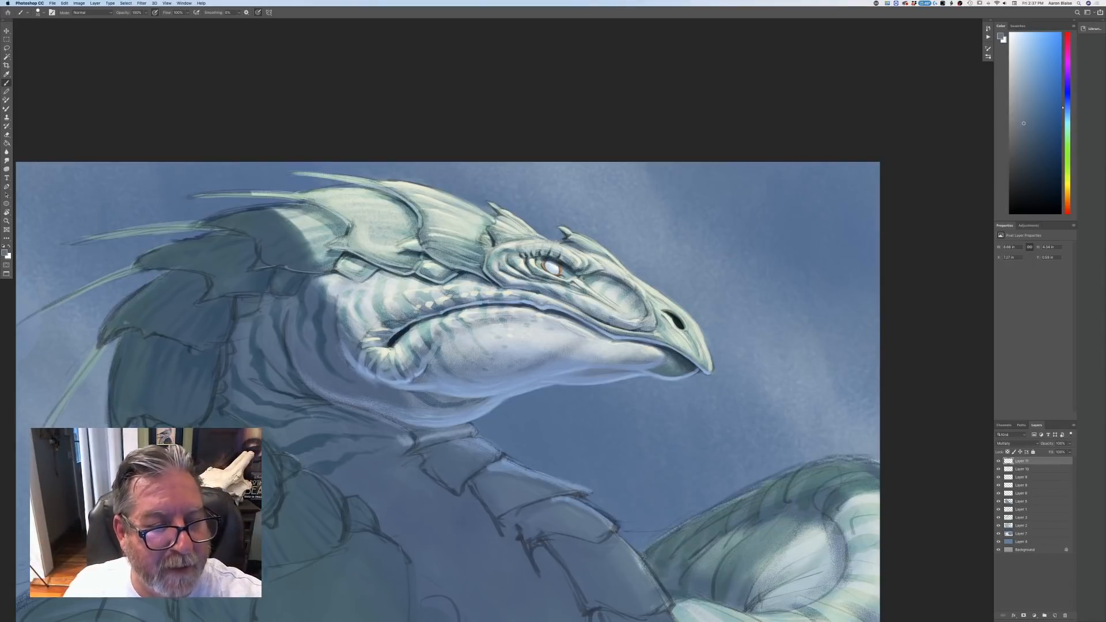
- Darken the edges of the rear crest plates and spikes, plus the skin folds above the mouth corner
mouse_move(347, 226)
left_mouse_down()
mouse_move(313, 206)
mouse_move(296, 214)
mouse_move(333, 215)
left_mouse_up()
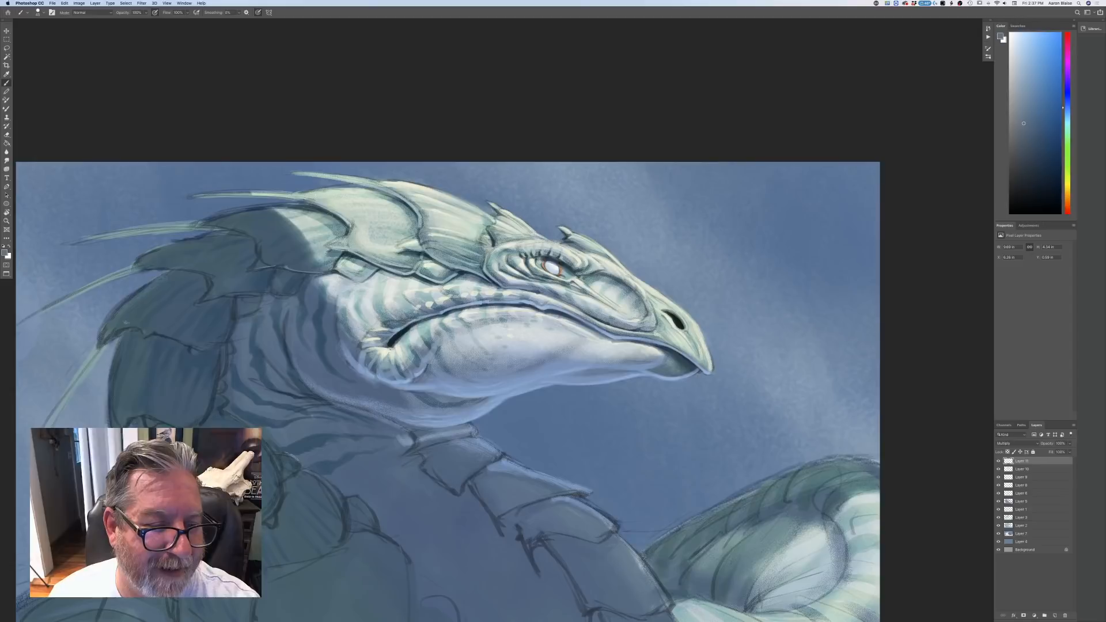
mouse_move(401, 199)
left_mouse_down()
mouse_move(413, 215)
mouse_move(390, 198)
left_mouse_up()
left_click_drag(342, 187, 378, 193)
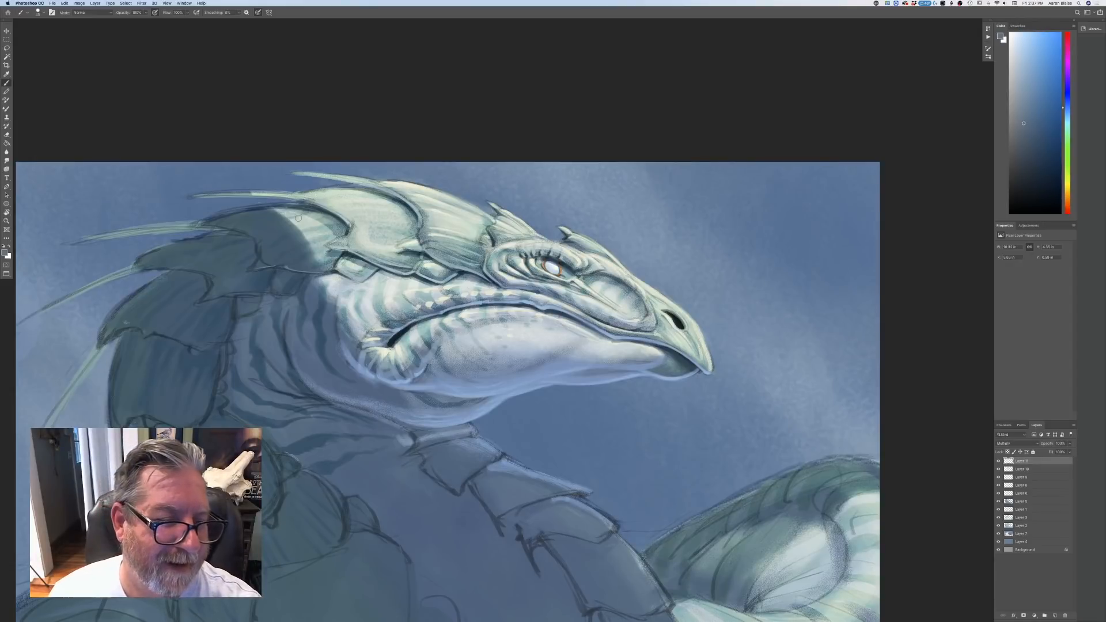
mouse_move(334, 251)
left_mouse_down()
mouse_move(346, 253)
mouse_move(278, 273)
left_mouse_up()
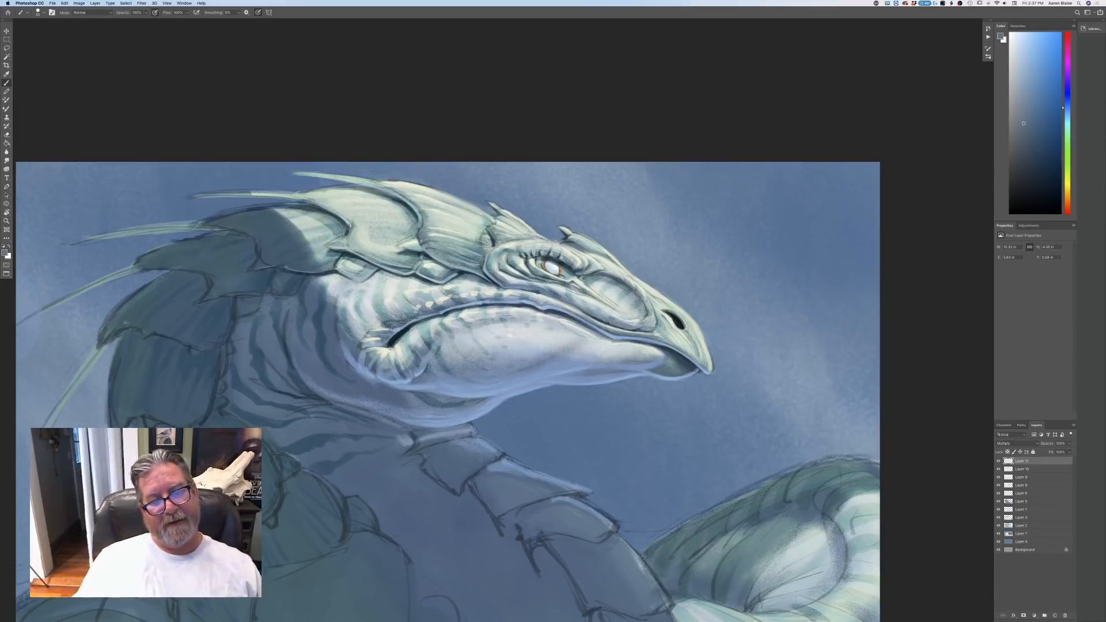
mouse_move(385, 307)
left_mouse_down()
mouse_move(394, 317)
mouse_move(426, 311)
mouse_move(408, 298)
mouse_move(447, 296)
mouse_move(412, 317)
mouse_move(378, 315)
mouse_move(381, 329)
mouse_move(357, 316)
left_mouse_up()
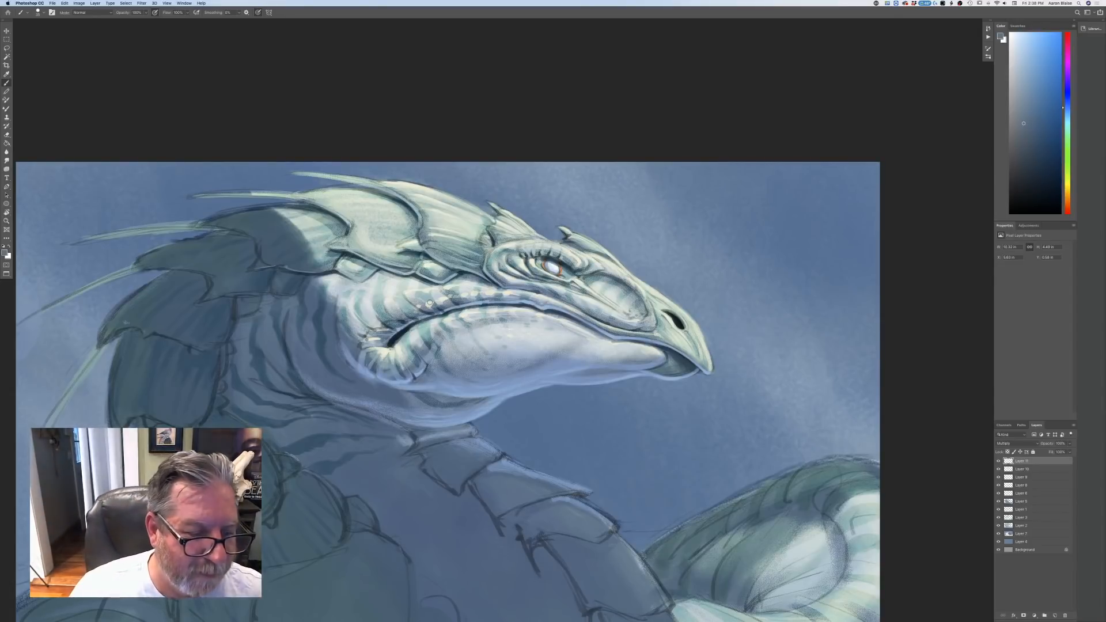
- Examine how the dark accents on the head read in the full illustration
key("super+minus")
key("super+minus")
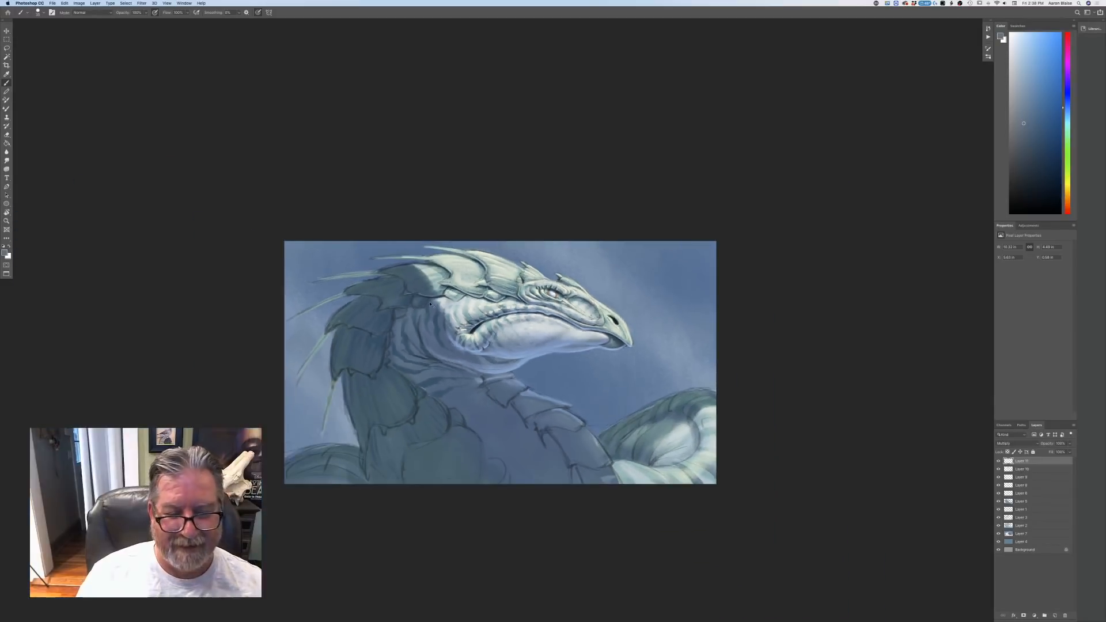
key("super+plus")
key("super+plus")
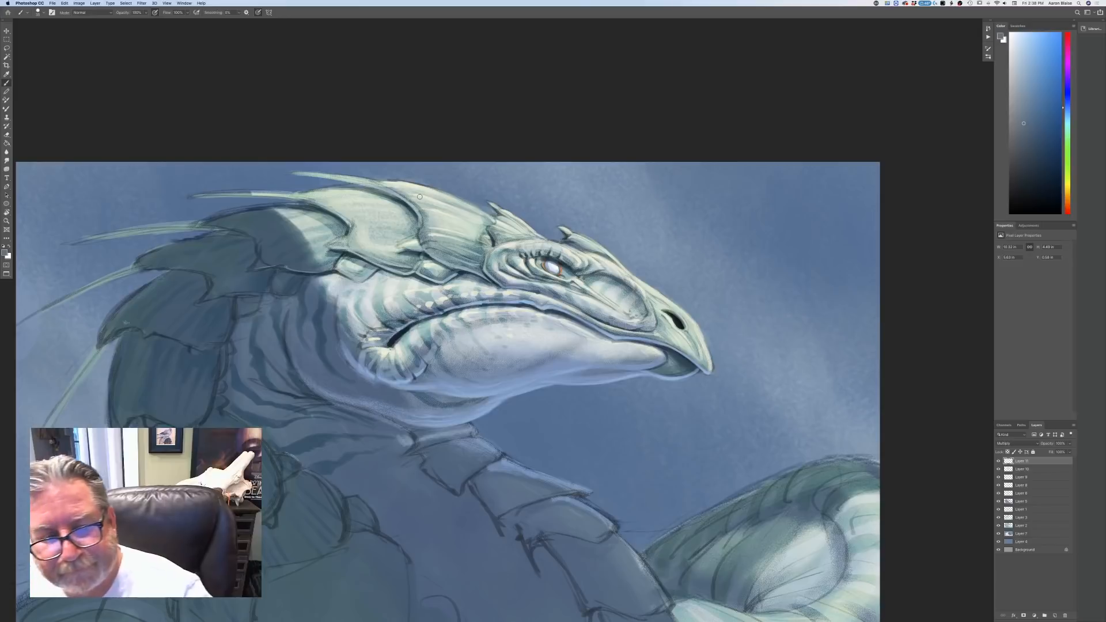
key("super+minus")
key("super+minus")
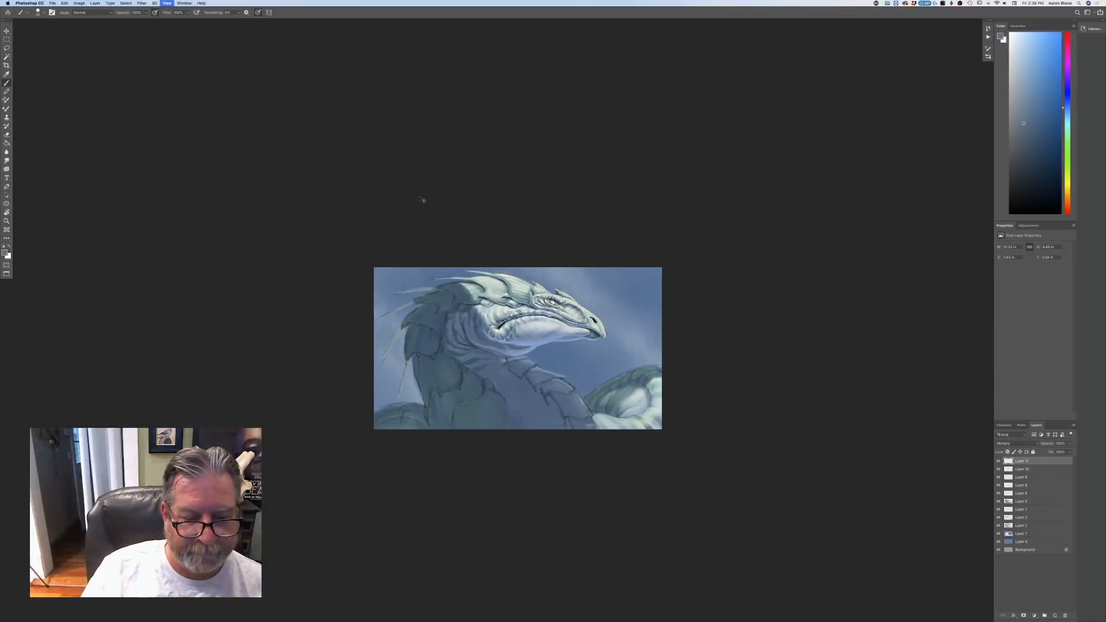
key("super+plus")
key("super+plus")
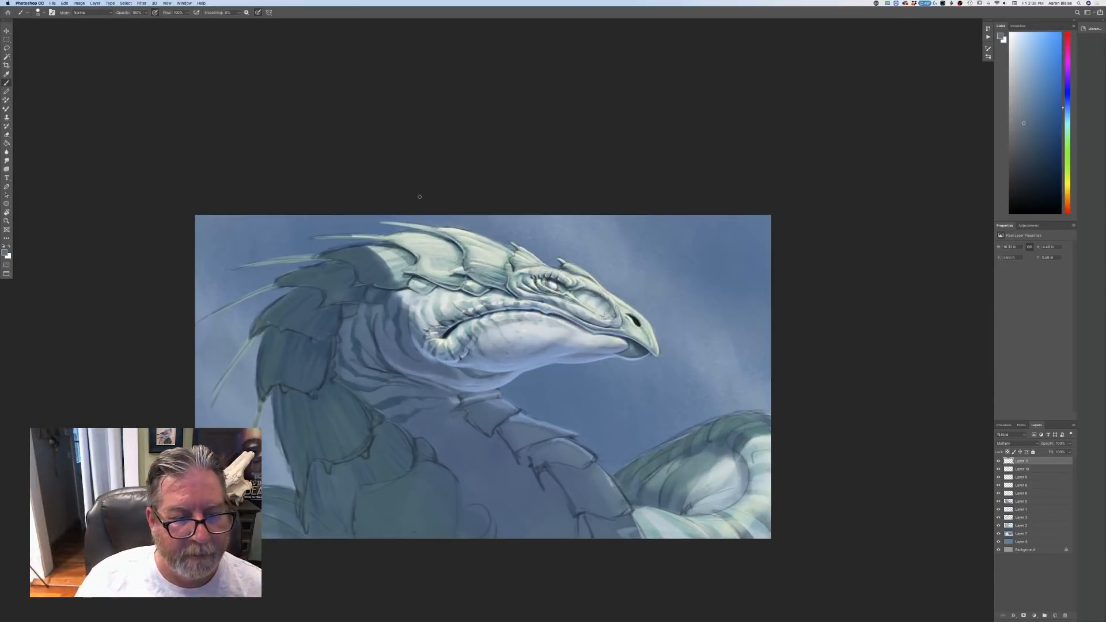
- Set the foreground color to a lighter muted blue and paint a short stroke on the shadowed neck plates
left_click(5, 253)
left_click(351, 275)
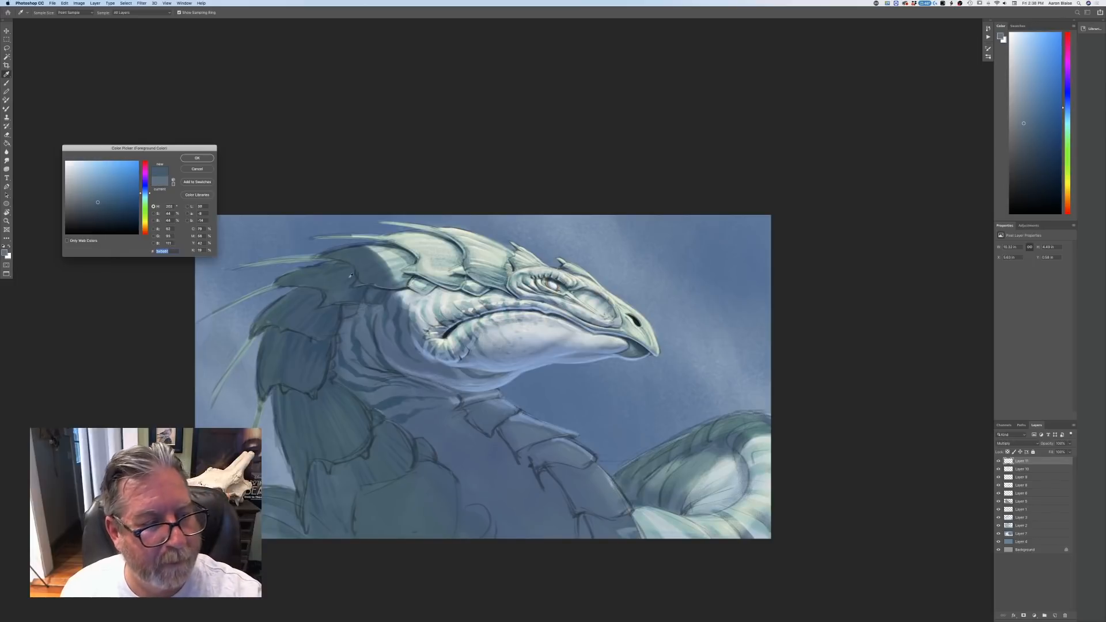
left_click(94, 191)
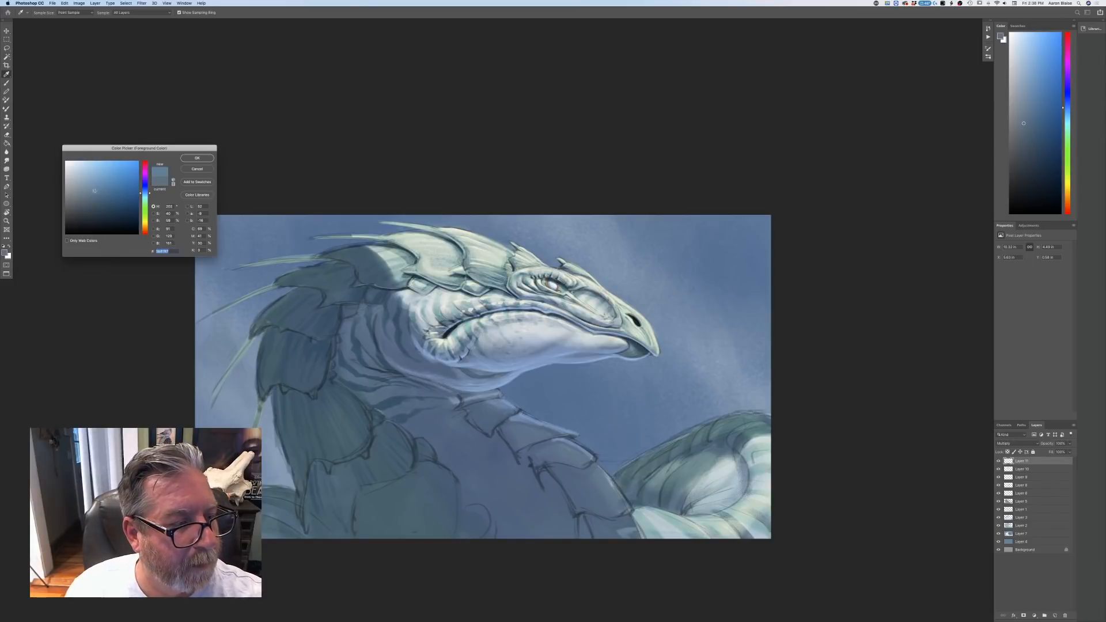
left_click(190, 159)
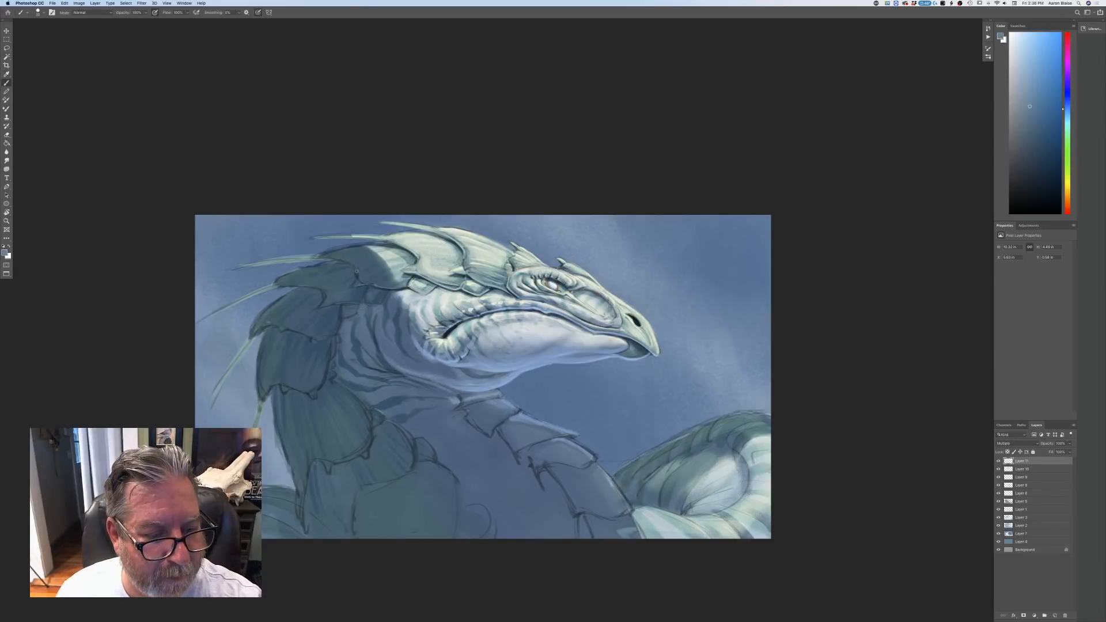
left_click_drag(357, 272, 356, 278)
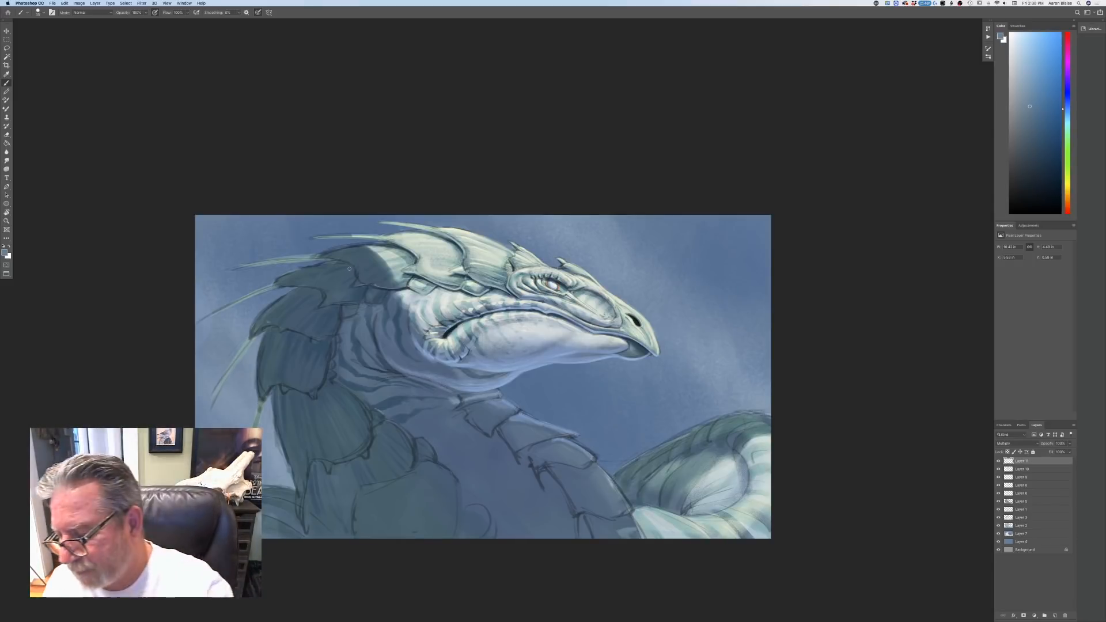
- Add a new layer above the dark accent layer
left_click(1055, 616)
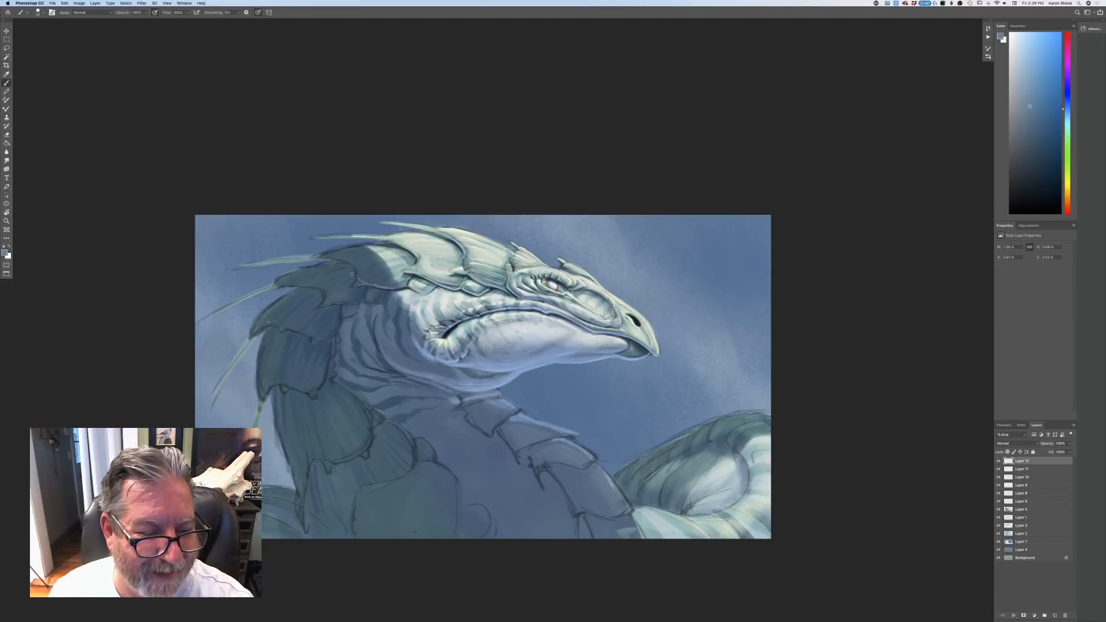
- Enlarge the brush and paint muted blue highlights along the edges of the shadowed plates behind the crest
key("bracketright")
key("bracketright")
left_click_drag(357, 276, 316, 257)
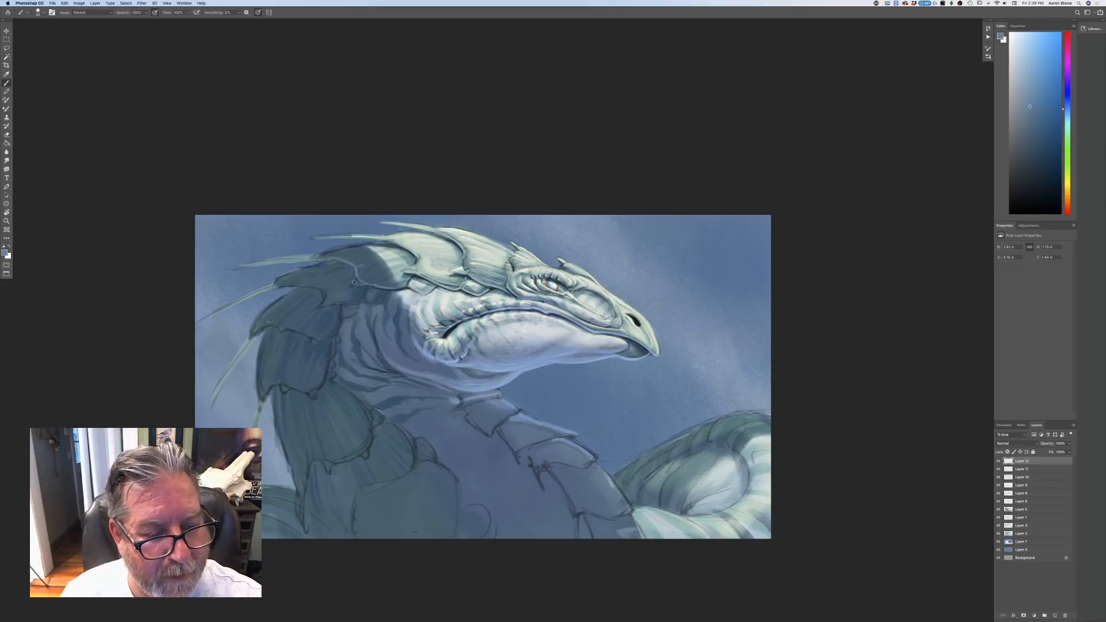
left_click_drag(370, 288, 365, 303)
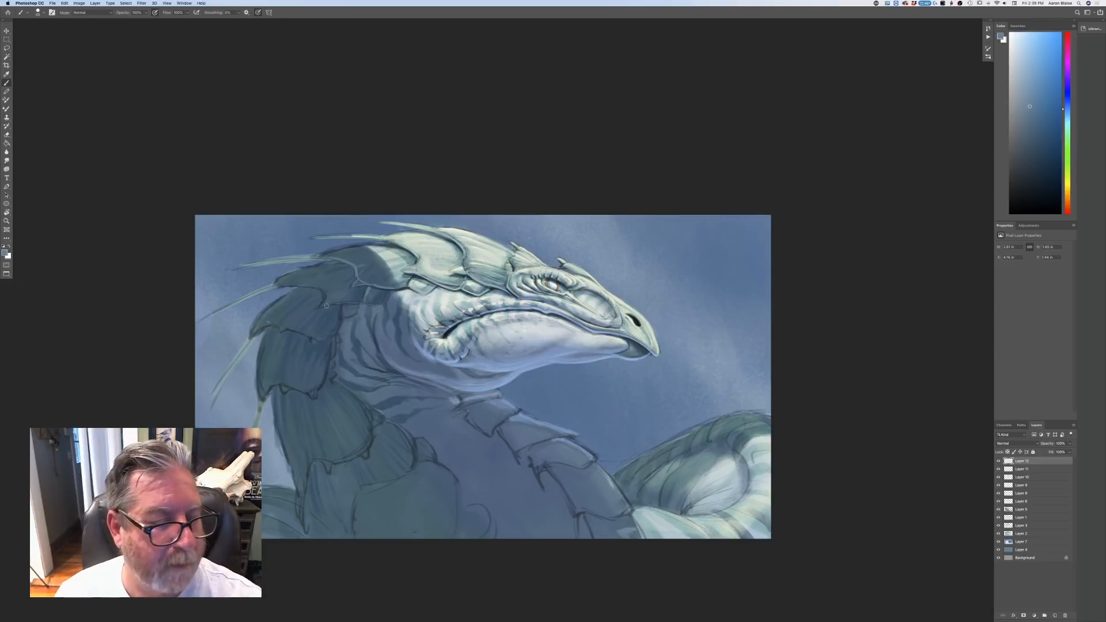
- Sample a darker blue from the shadowed plates behind the head and paint a stroke along the rear plate's edge
left_click(4, 253)
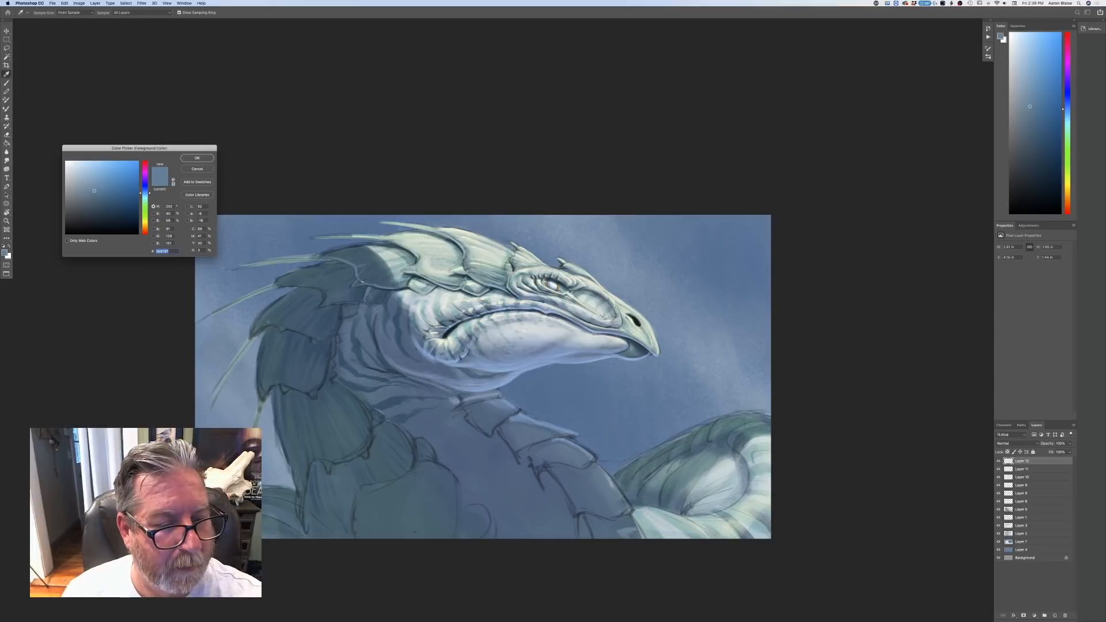
left_click(351, 292)
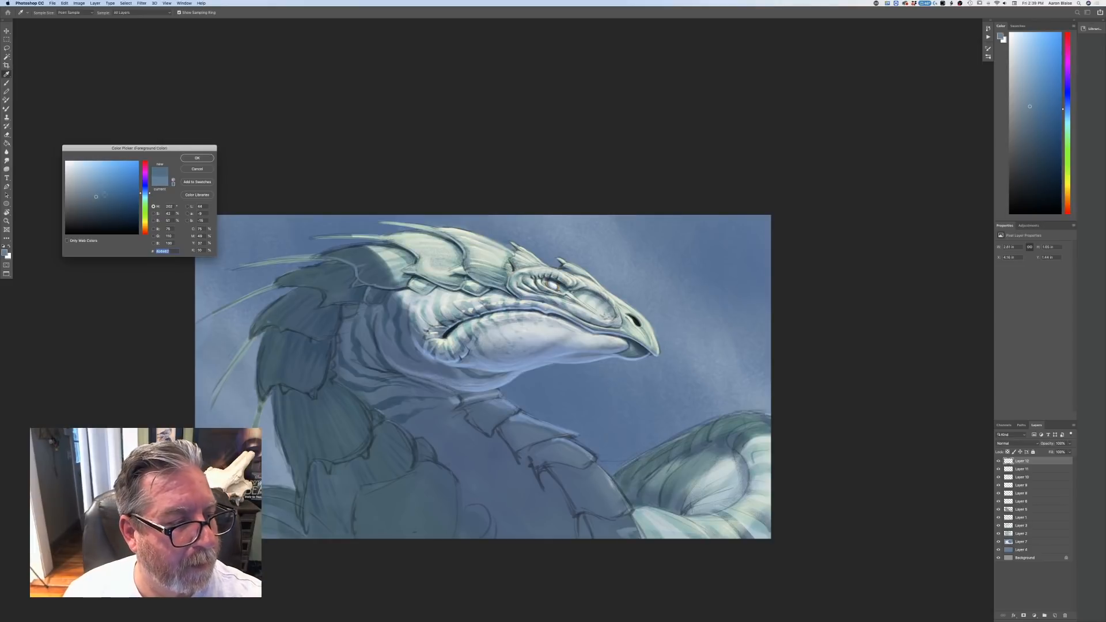
key("Return")
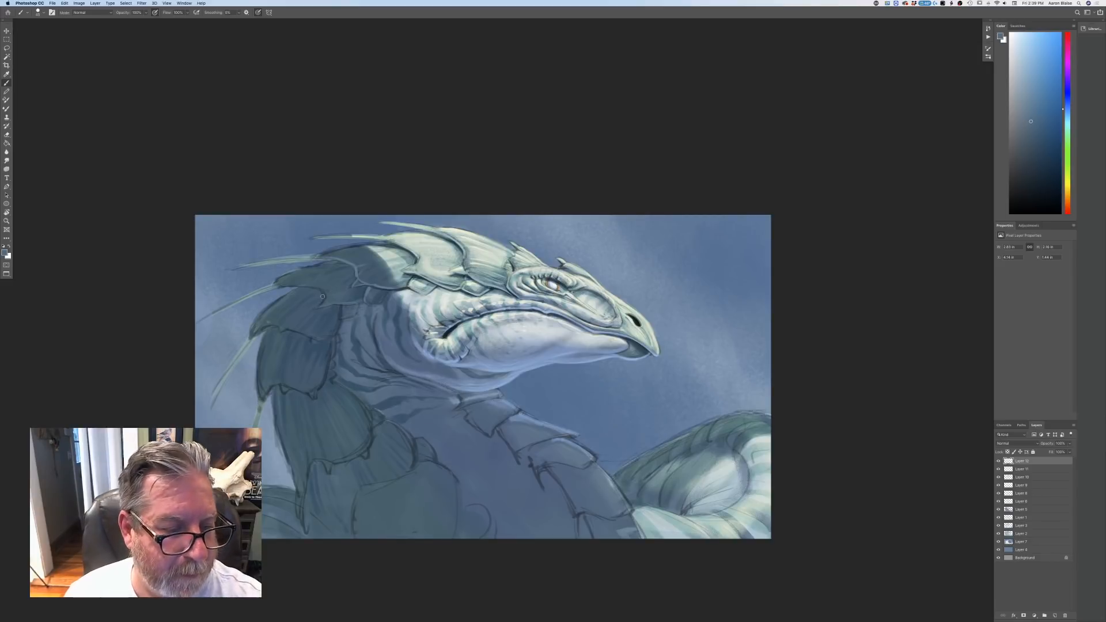
left_click_drag(323, 296, 311, 286)
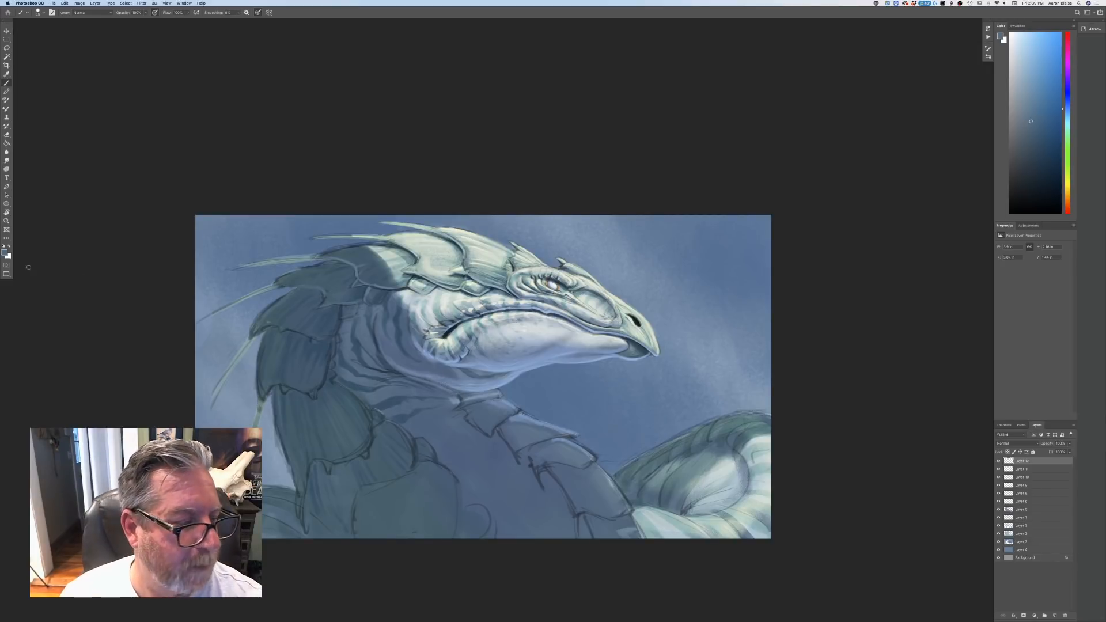
- Set the foreground color to a lighter muted blue and highlight the lower edges, tips and ridges of the back-neck plates
left_click(5, 252)
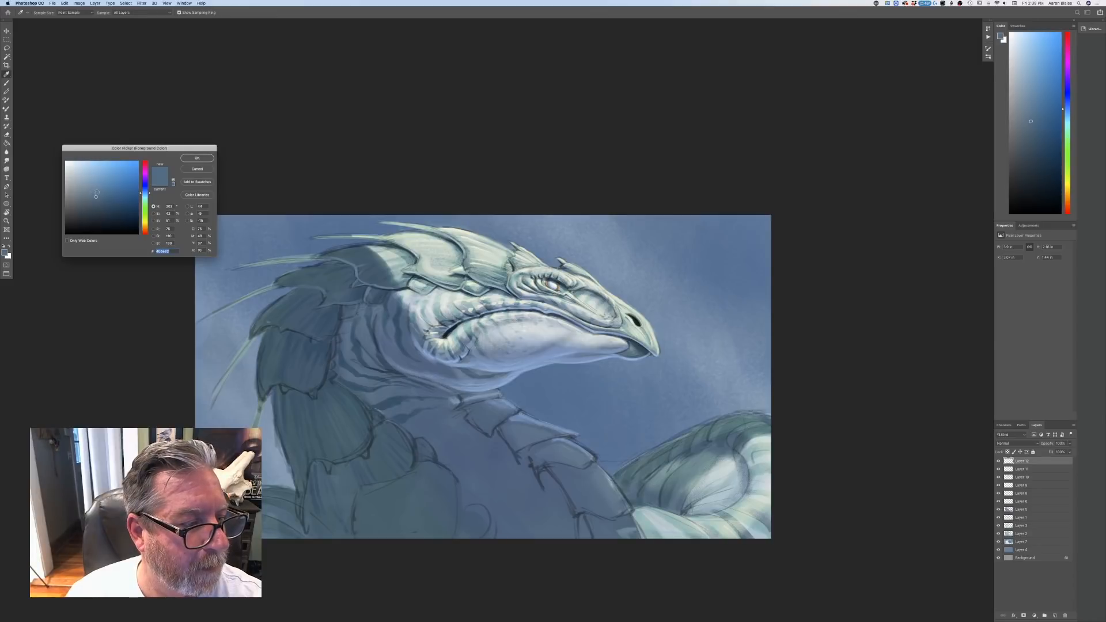
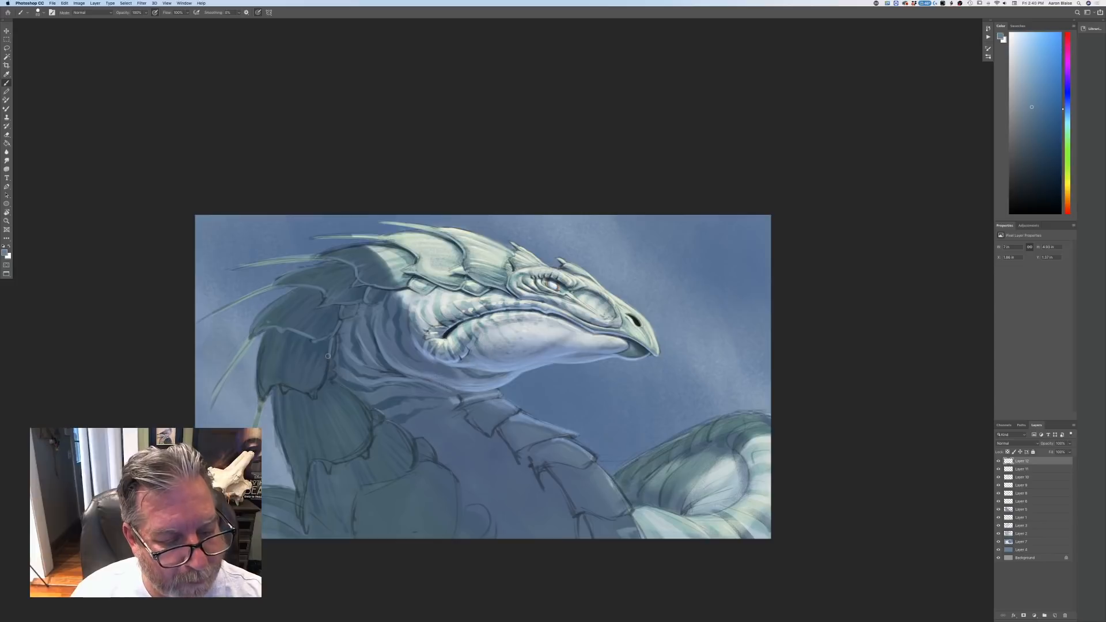
mouse_move(329, 358)
left_mouse_down()
mouse_move(313, 397)
mouse_move(288, 382)
mouse_move(264, 399)
mouse_move(258, 424)
left_mouse_up()
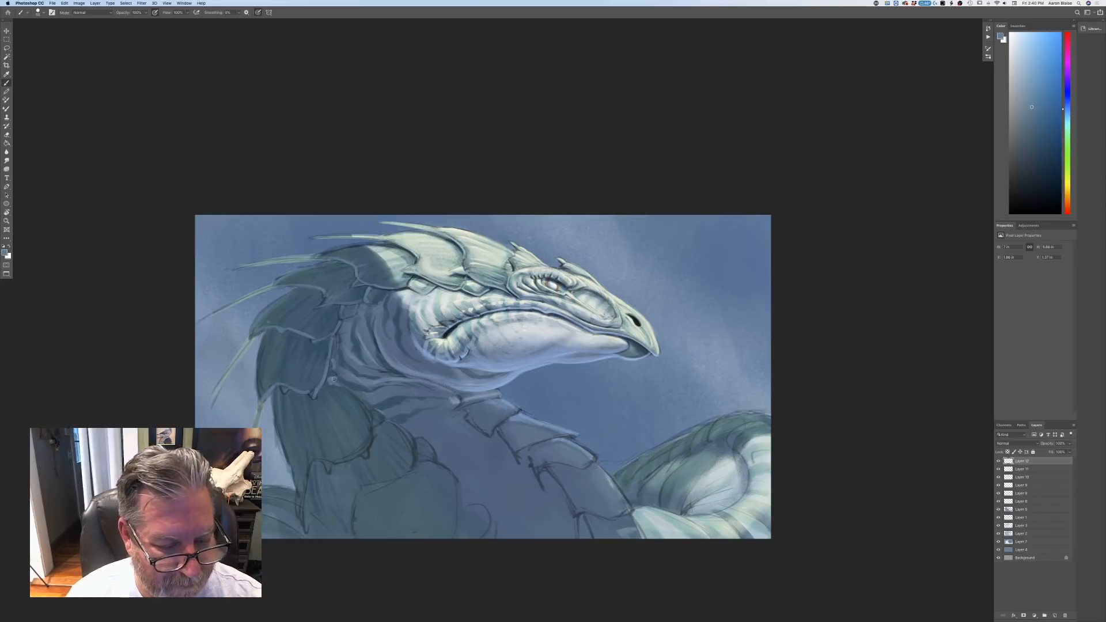
mouse_move(334, 380)
left_mouse_down()
mouse_move(370, 418)
mouse_move(373, 441)
mouse_move(375, 410)
mouse_move(384, 416)
left_mouse_up()
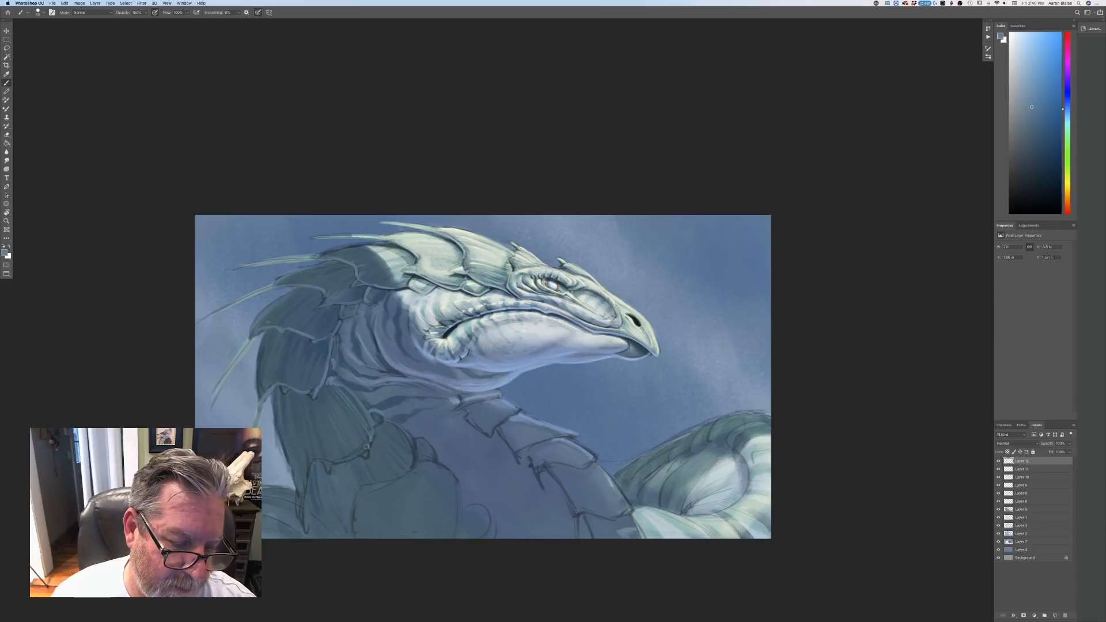
left_click_drag(368, 449, 367, 450)
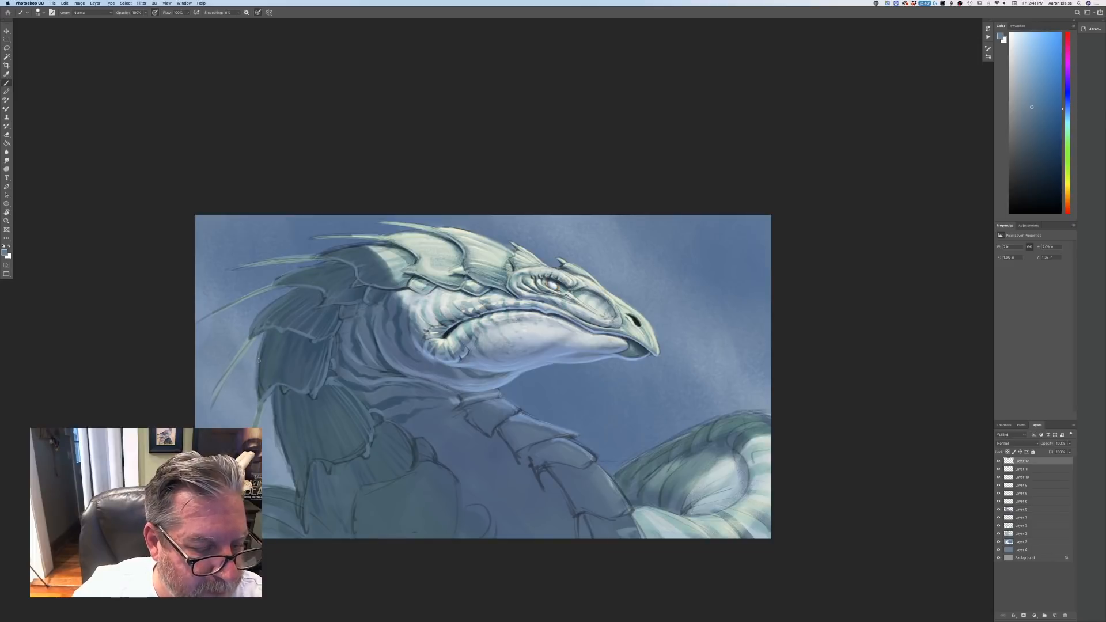
left_click_drag(258, 361, 261, 401)
left_click_drag(263, 351, 260, 393)
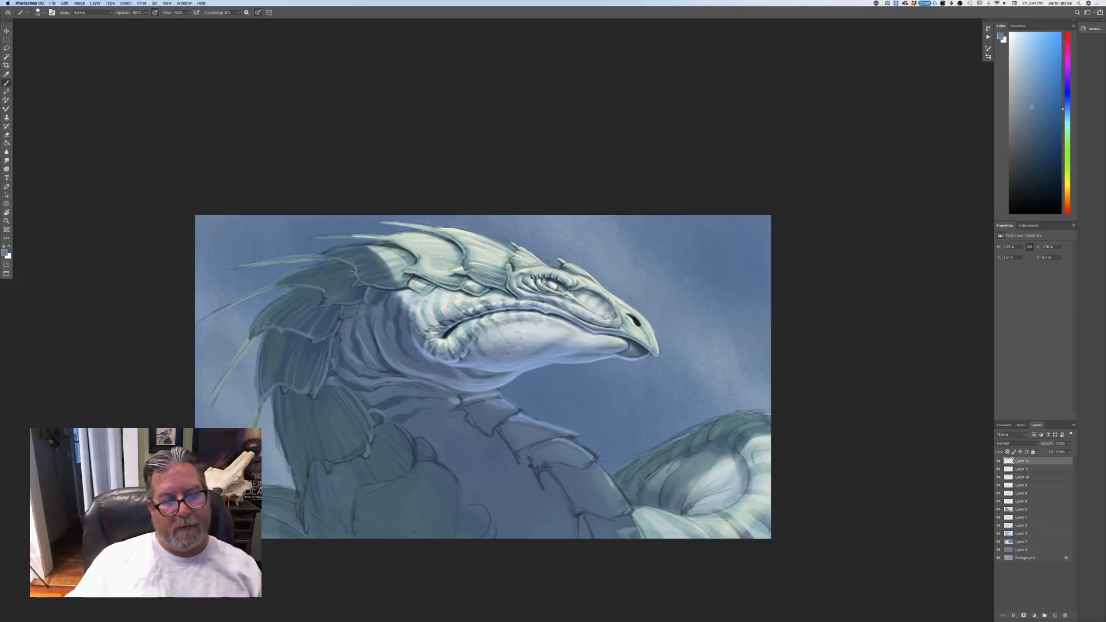
- Paint light ridges and edge highlights on the lower back-neck plates, the throat folds and the first throat plate
left_click_drag(273, 390, 300, 501)
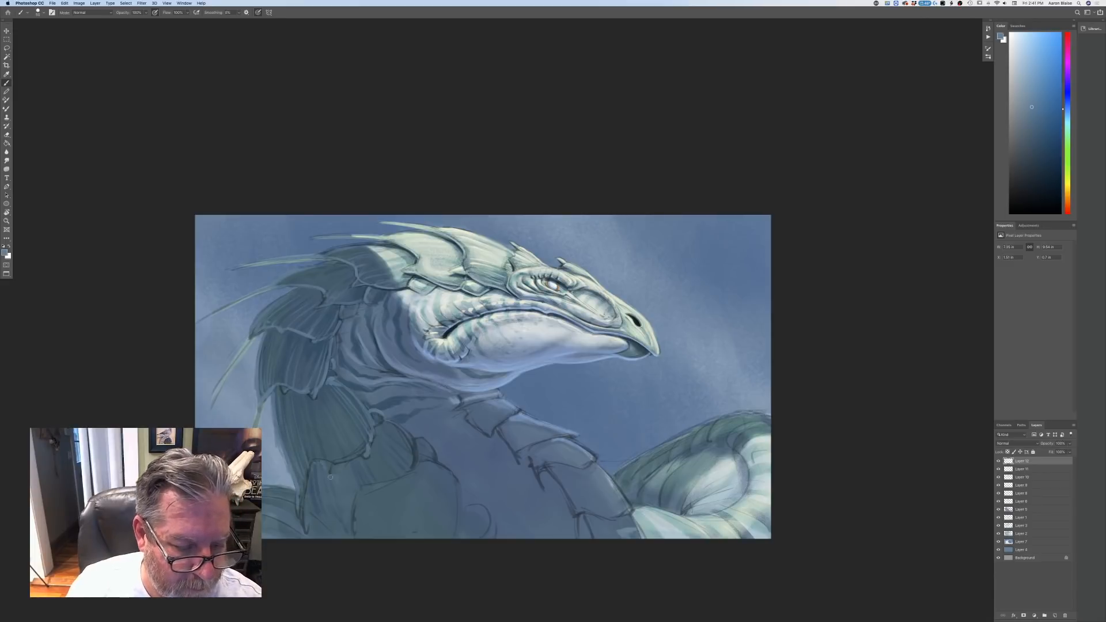
left_click_drag(311, 471, 309, 510)
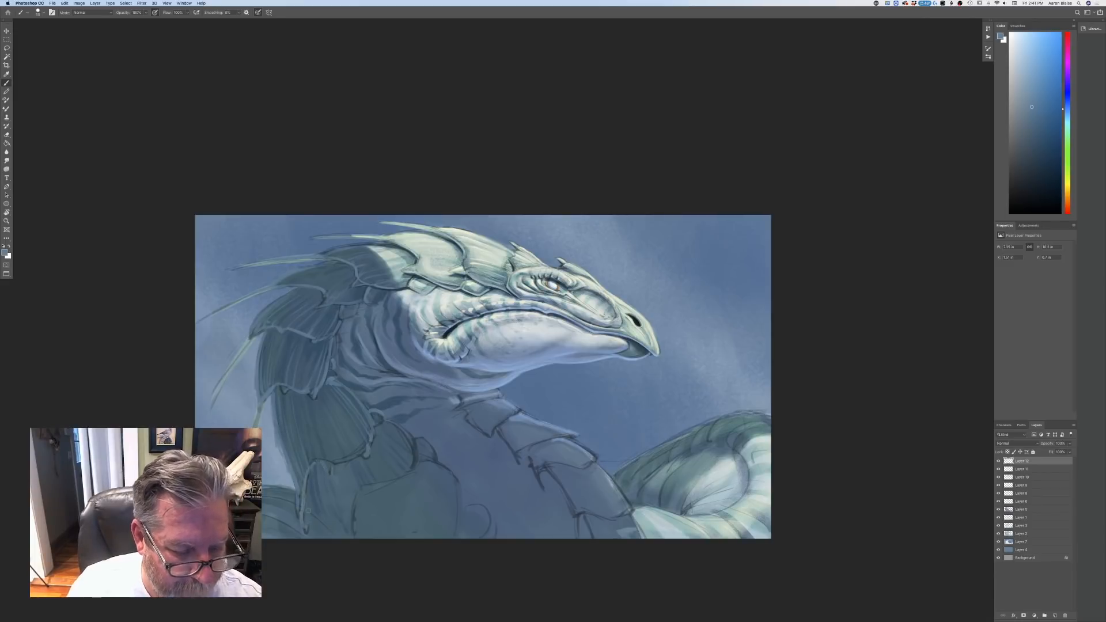
left_click_drag(352, 459, 331, 472)
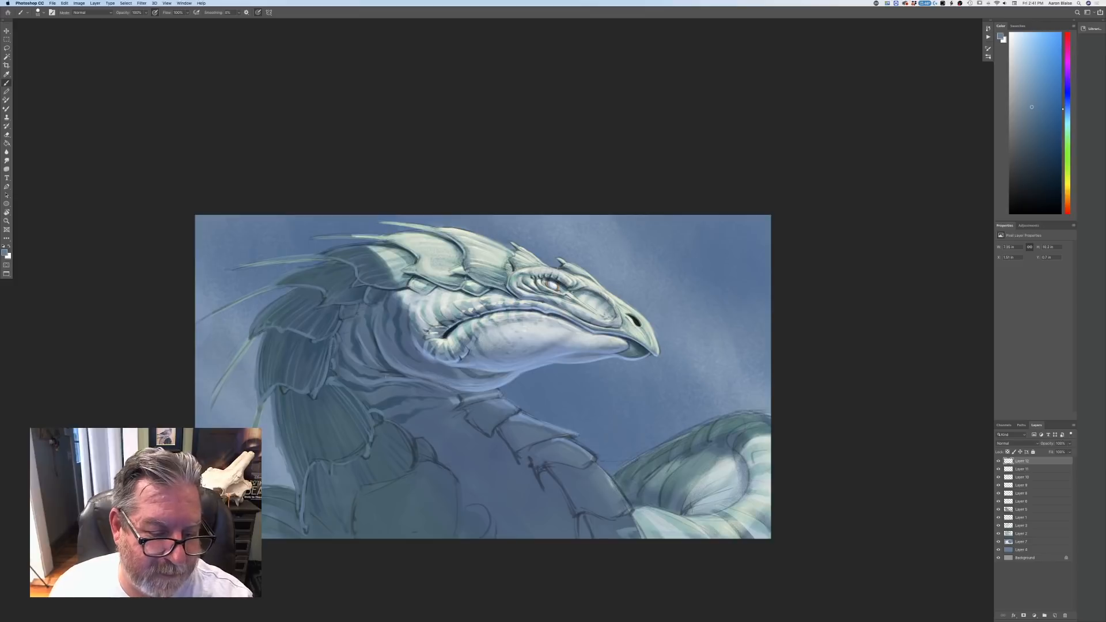
left_click_drag(379, 372, 396, 373)
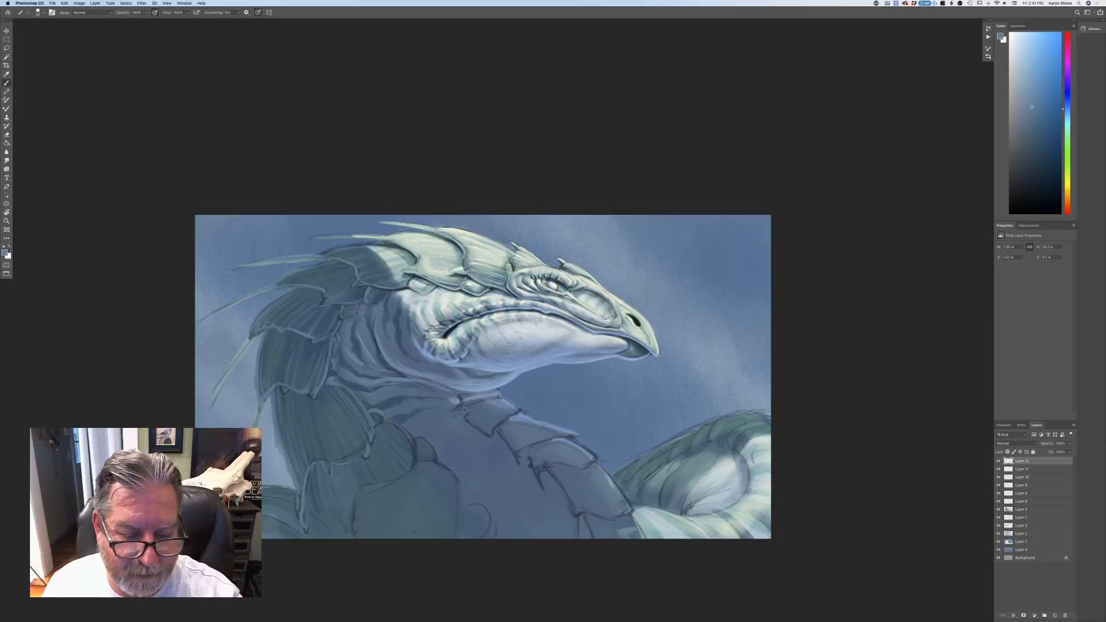
left_click_drag(489, 435, 469, 416)
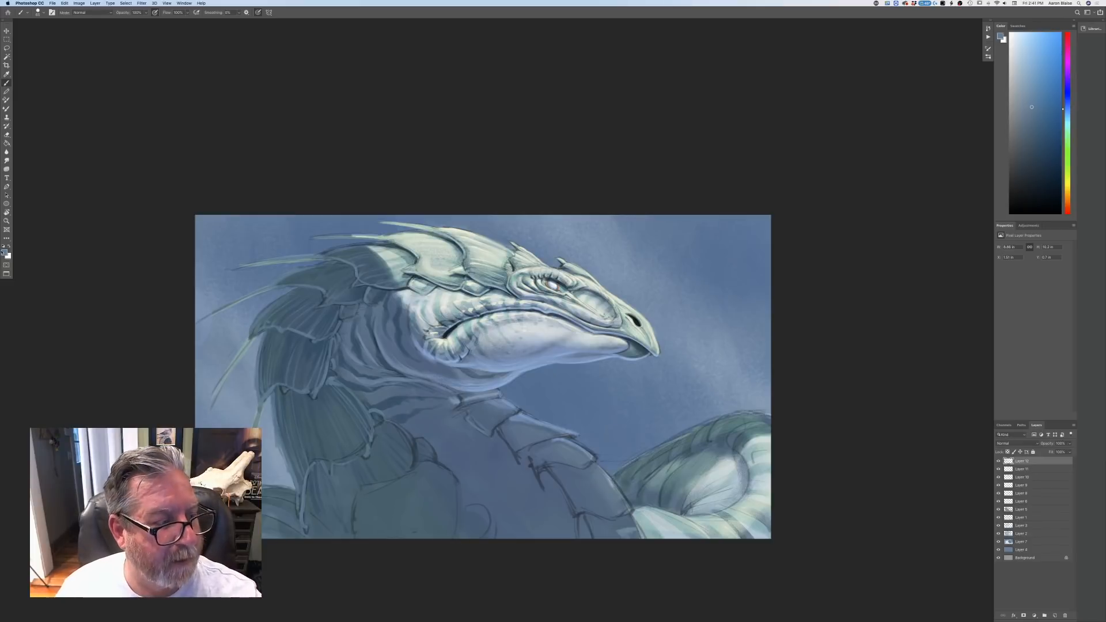
- Sample the chest's shadow blue, lighten it, and paint highlights along the edges of the overlapping front throat plates
left_click(4, 253)
left_click(573, 490)
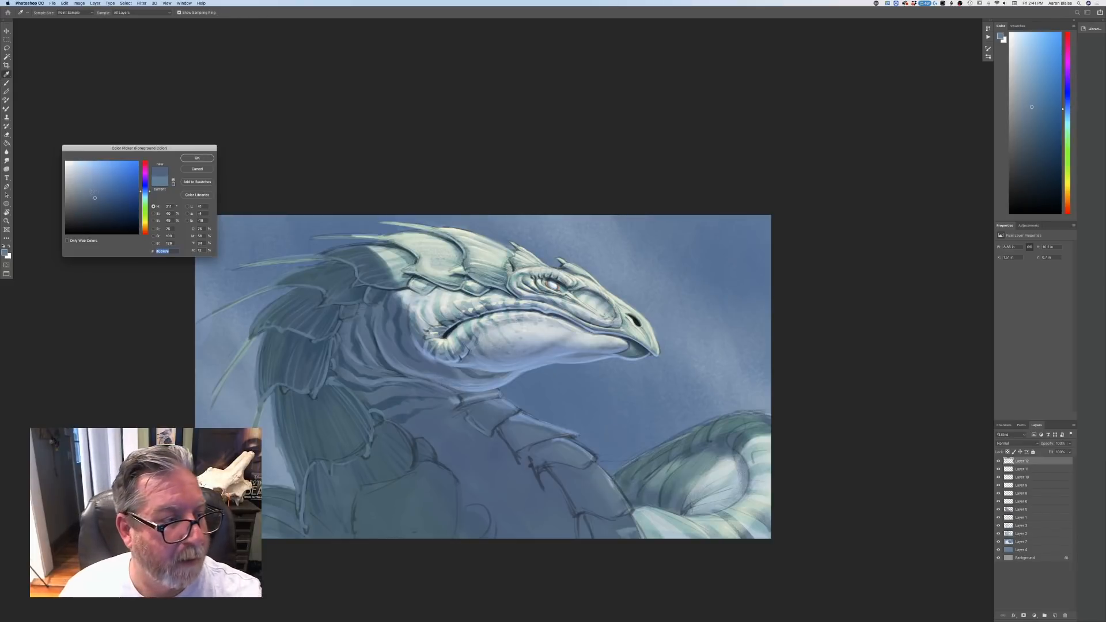
left_click(92, 190)
left_click(187, 162)
key("b")
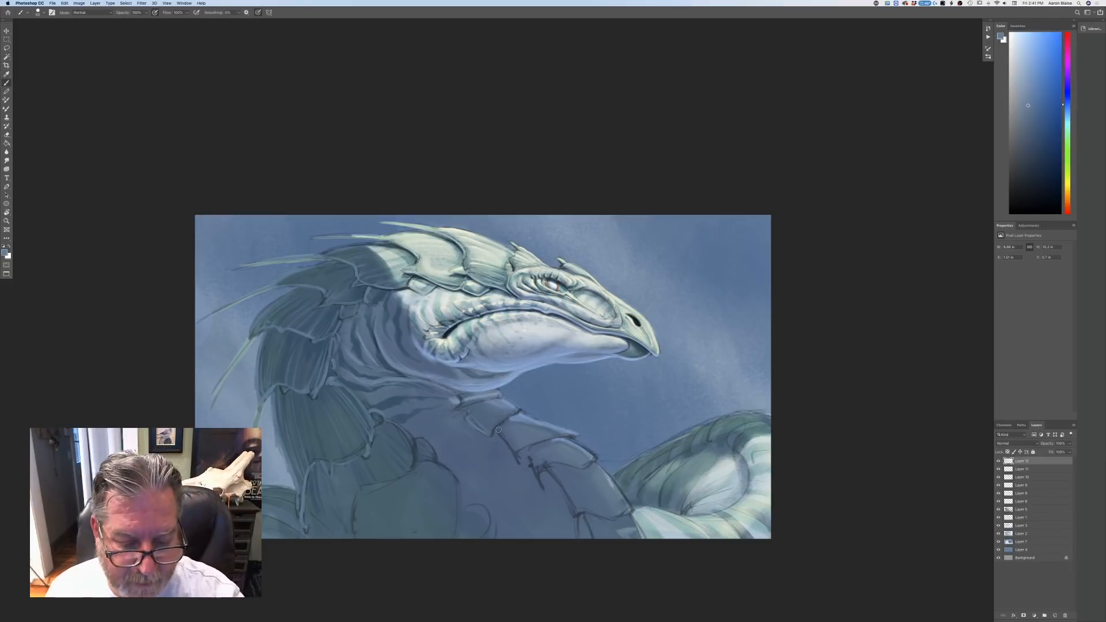
mouse_move(514, 450)
left_mouse_down()
mouse_move(548, 482)
mouse_move(551, 469)
mouse_move(599, 545)
left_mouse_up()
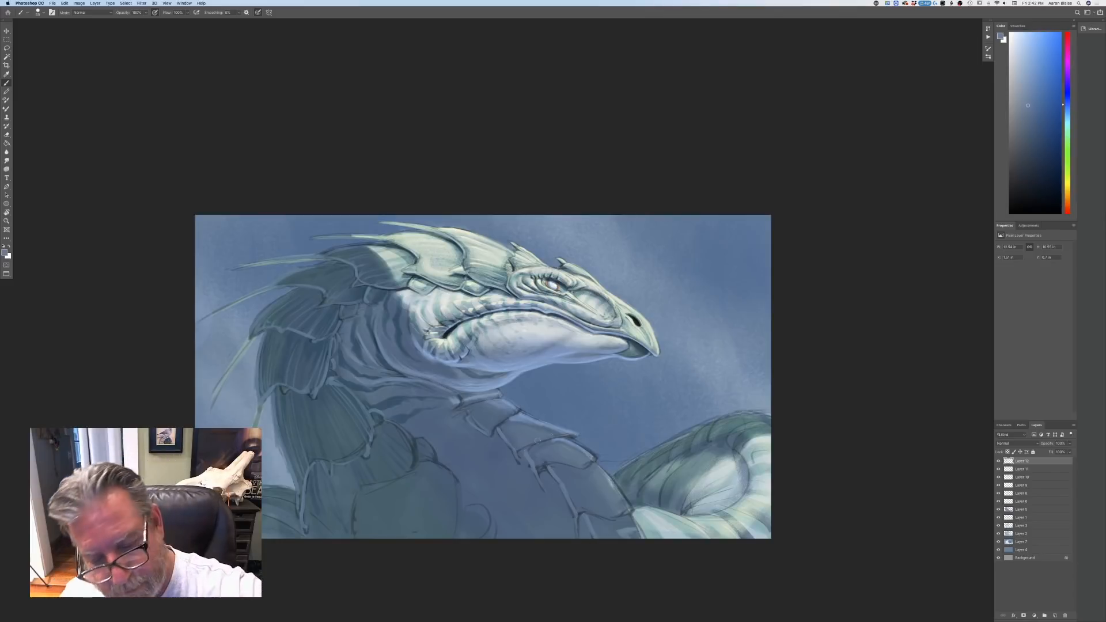
mouse_move(520, 450)
left_mouse_down()
mouse_move(545, 441)
mouse_move(511, 451)
mouse_move(551, 434)
mouse_move(588, 457)
mouse_move(541, 466)
left_mouse_up()
left_click_drag(612, 516, 579, 510)
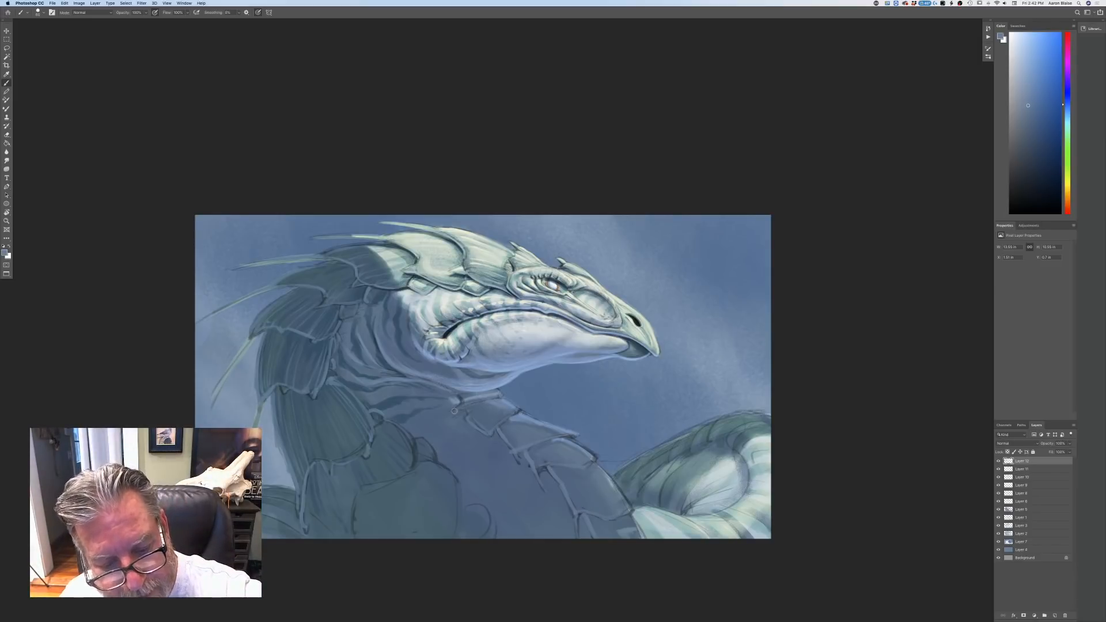
- Examine the whole illustration at reduced size and in full-screen view, then shrink it in a floating window
key("super+minus")
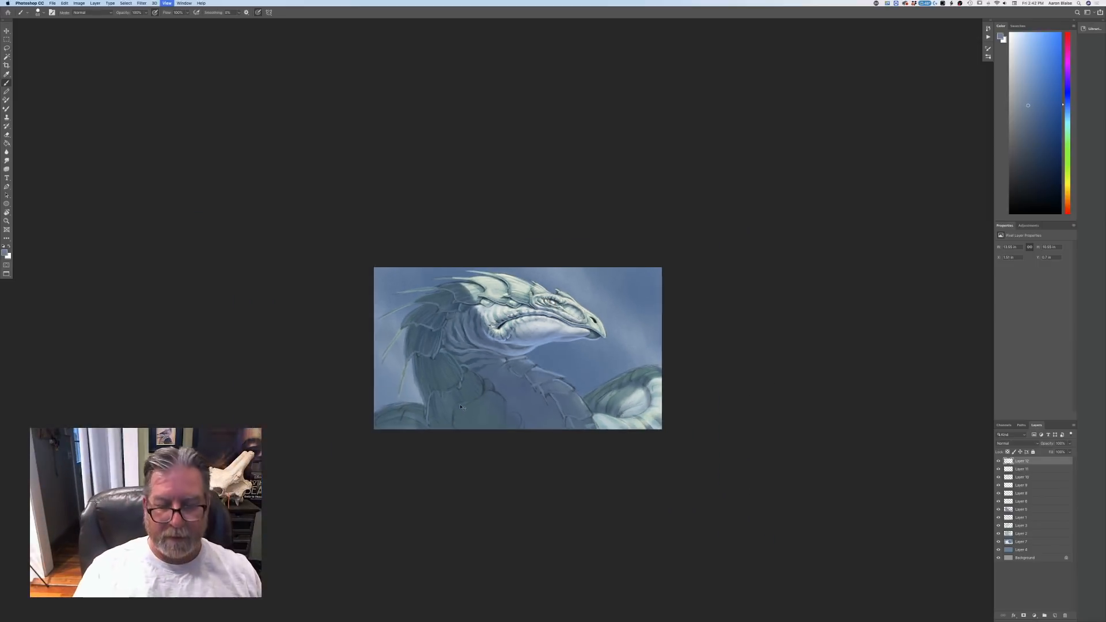
key("super+plus")
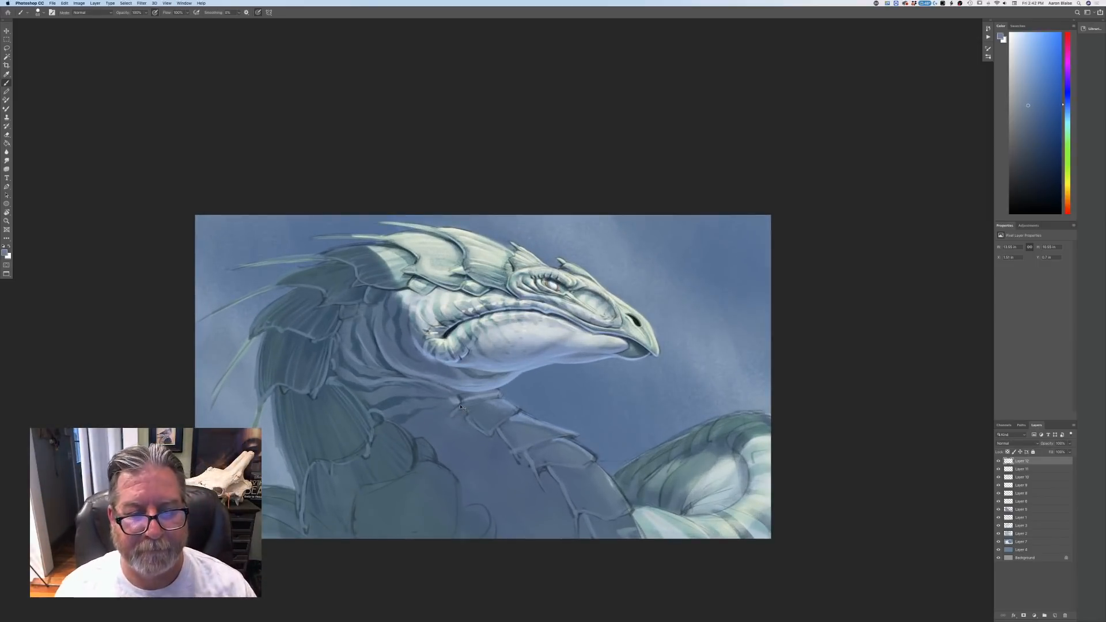
key("super+minus")
key("super+plus")
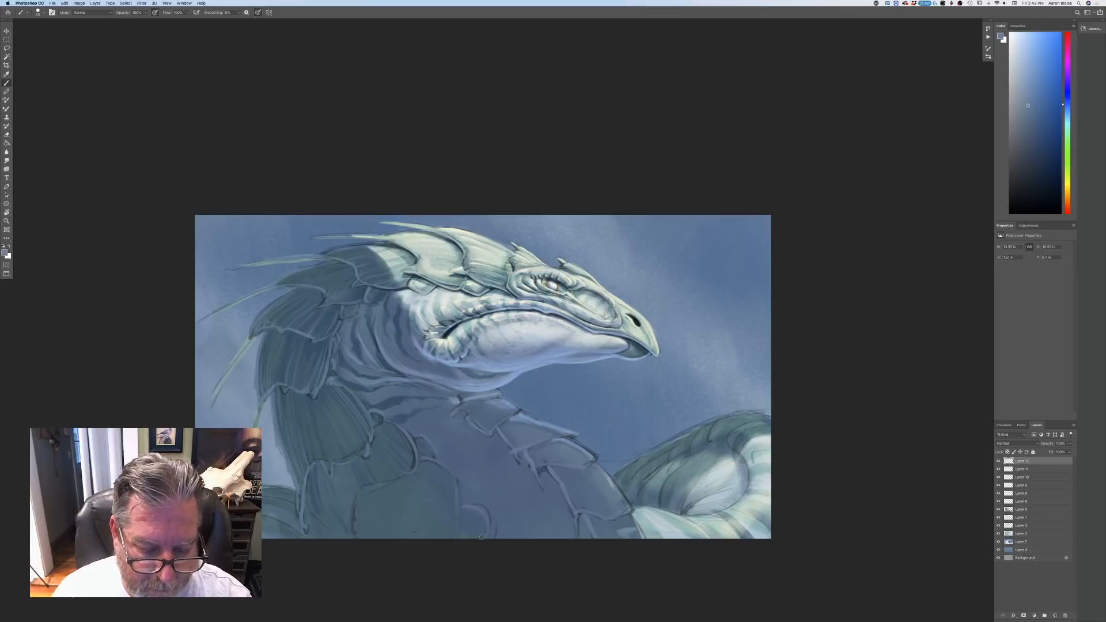
key("f")
key("f")
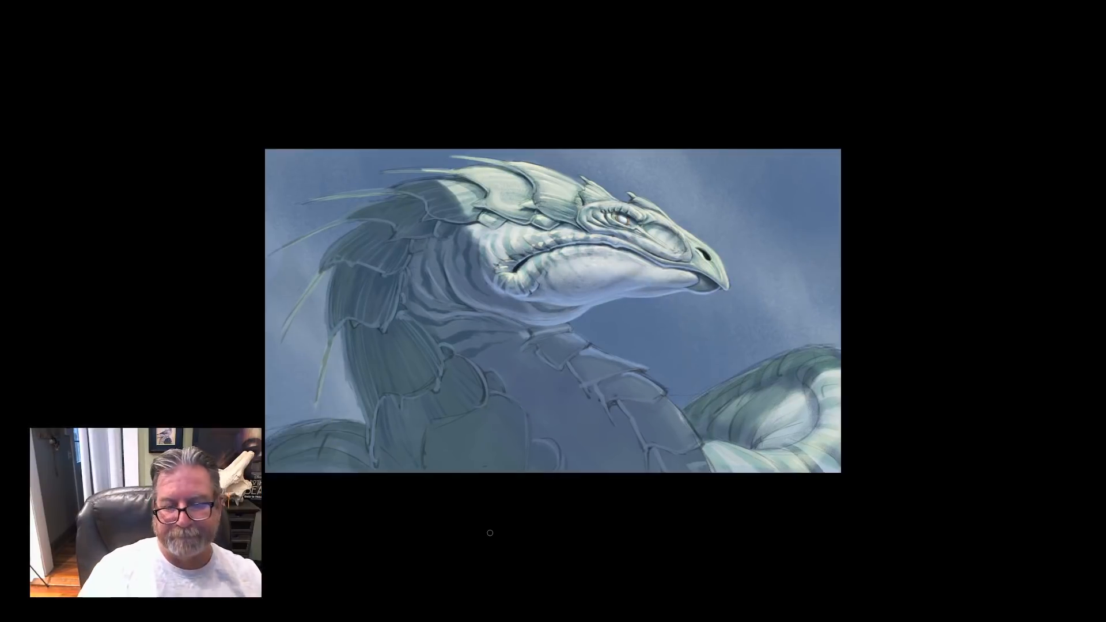
key("f")
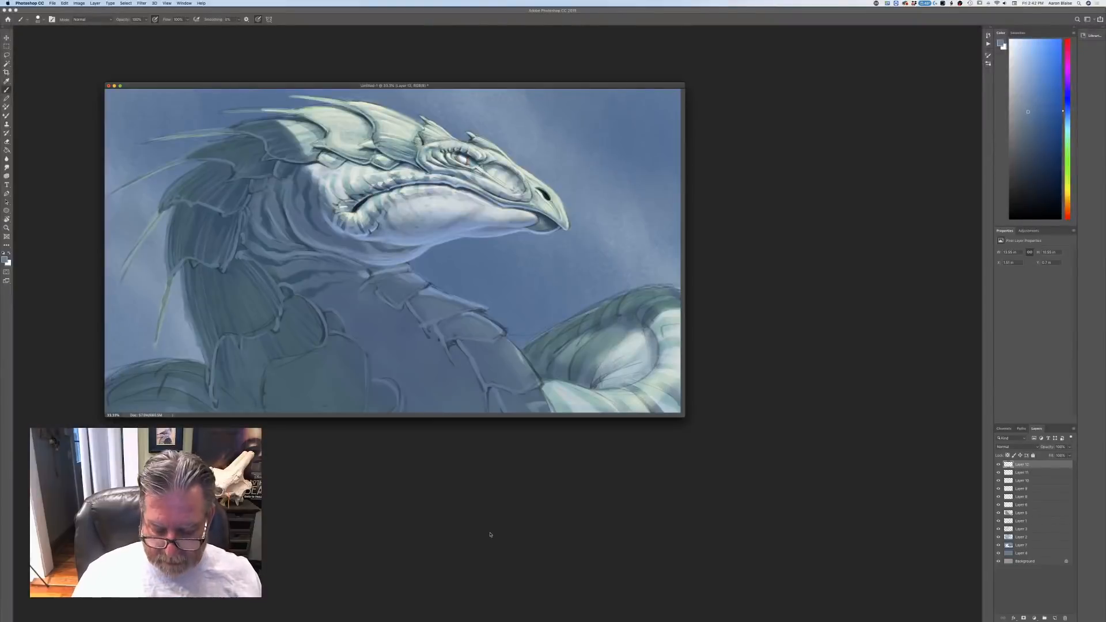
key("super+minus")
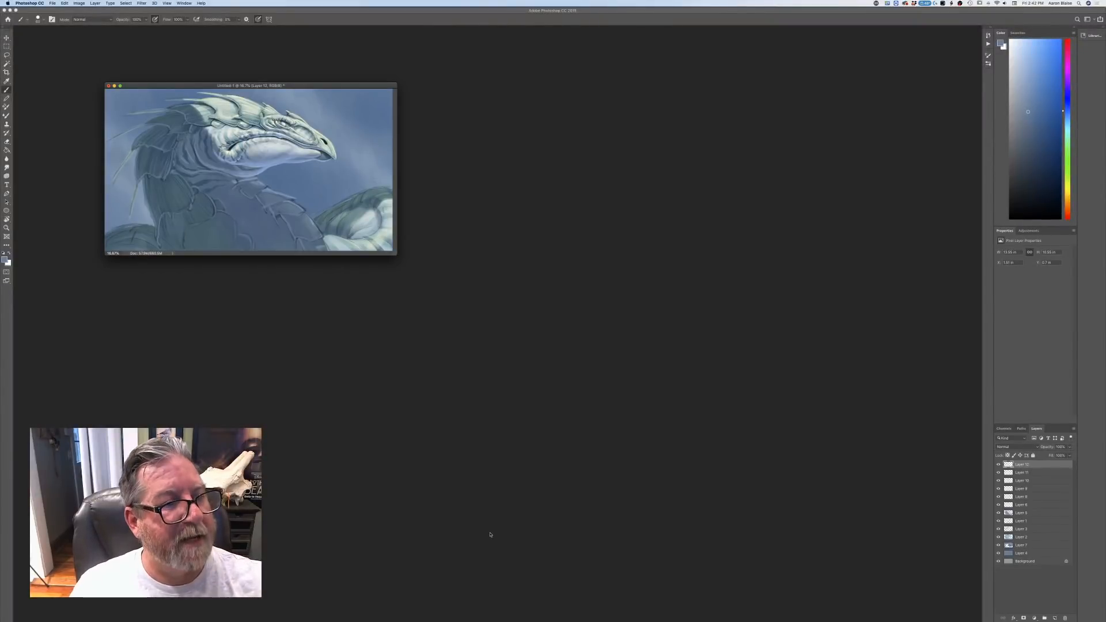
- Save the illustration to the Desktop in Photoshop format as "Snow Dragon.psd" with its layers kept
left_click(52, 3)
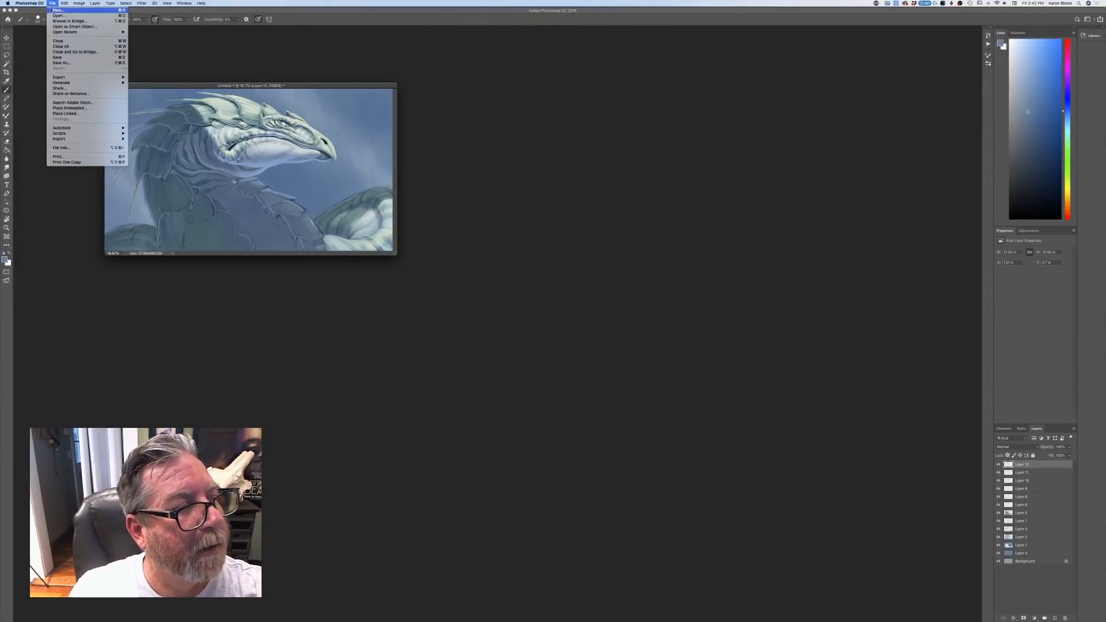
left_click(60, 64)
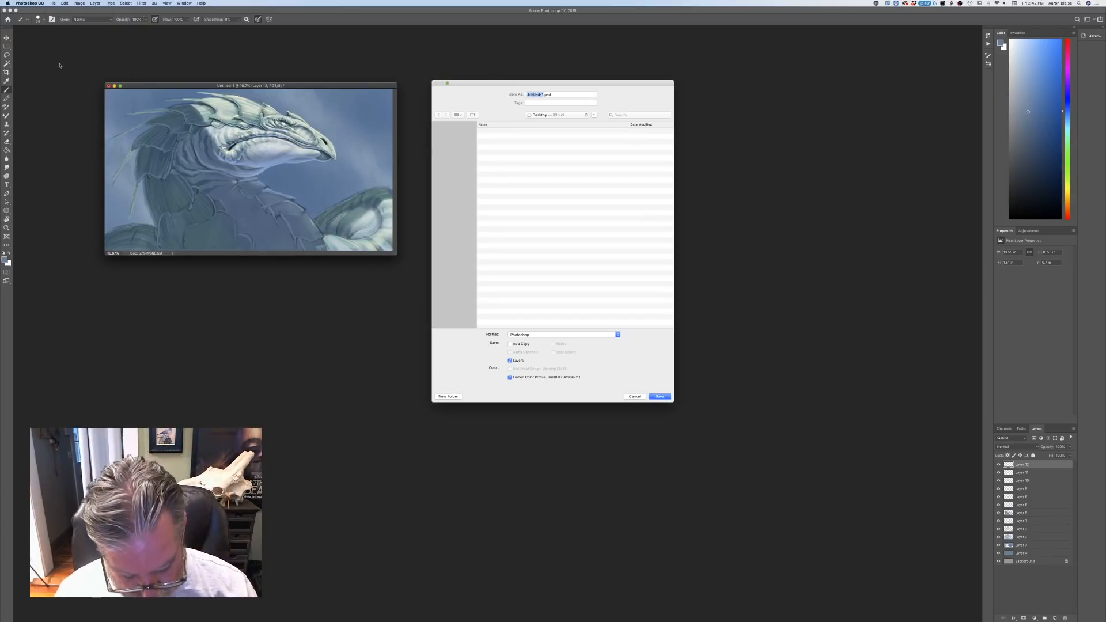
type("Snow D")
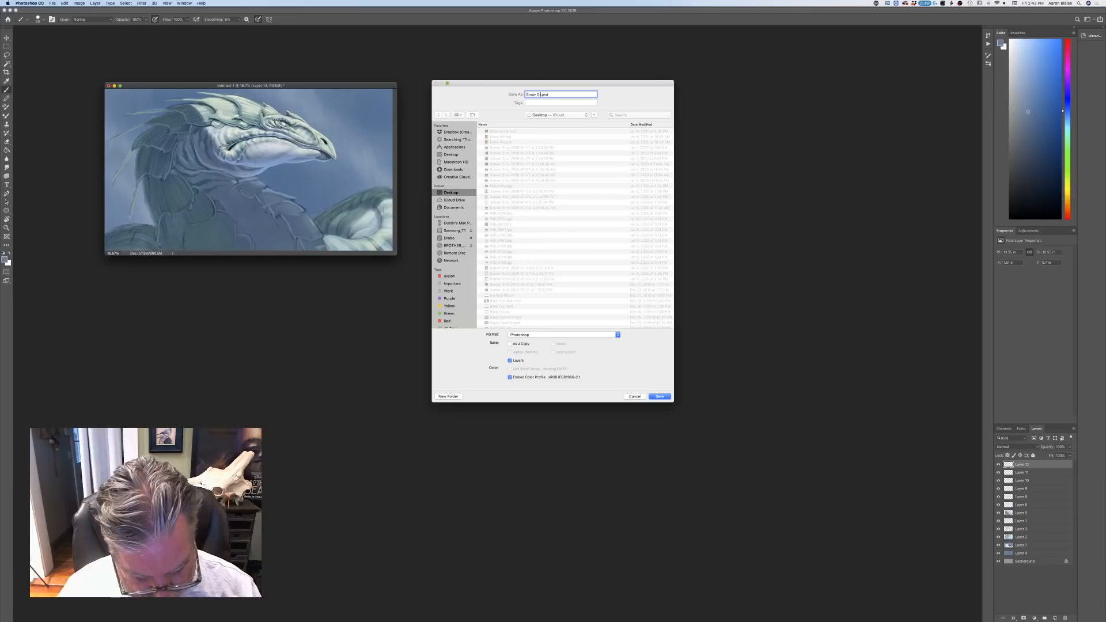
type("ragon")
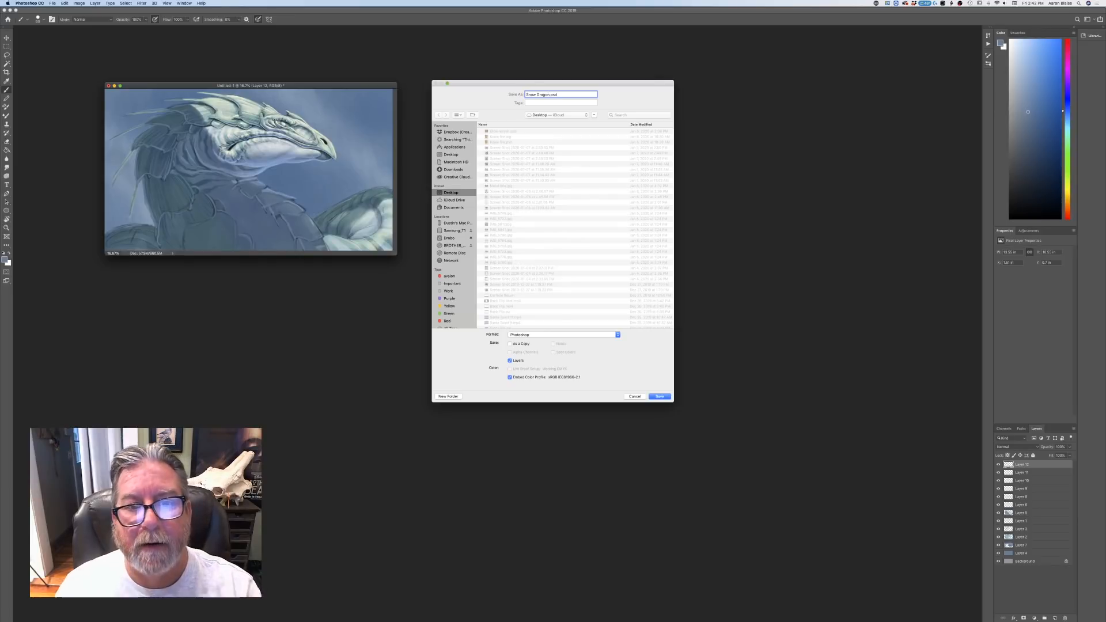
left_click(654, 397)
left_click(459, 174)
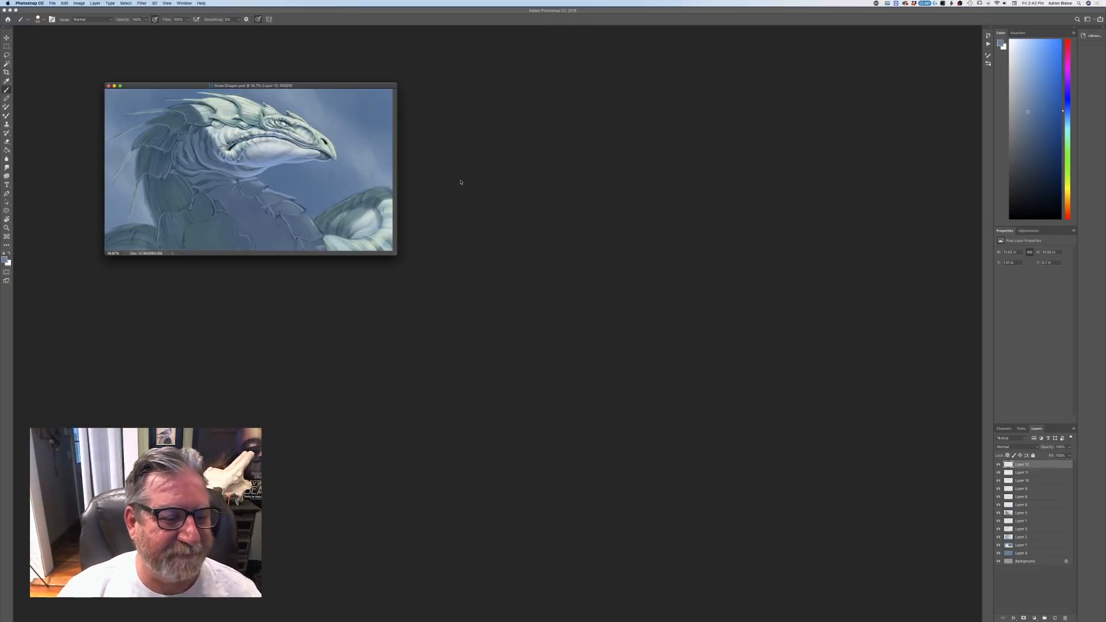
- Create a new blank document from the second recent custom preset and move its window off the dragon illustration
left_click(52, 6)
key("Escape")
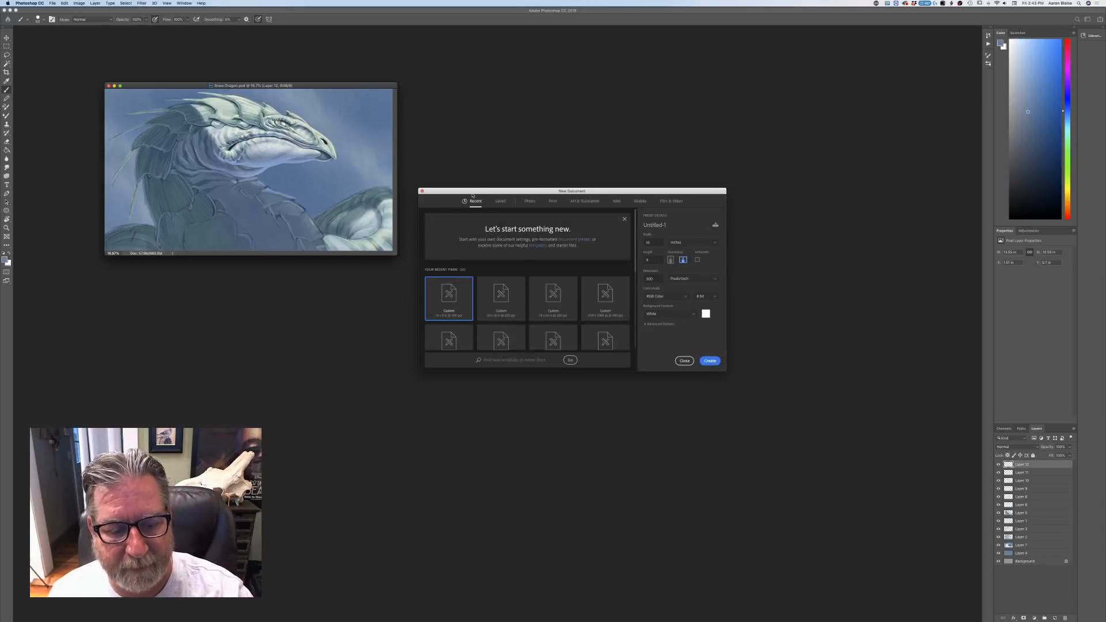
left_click(501, 297)
left_click(710, 360)
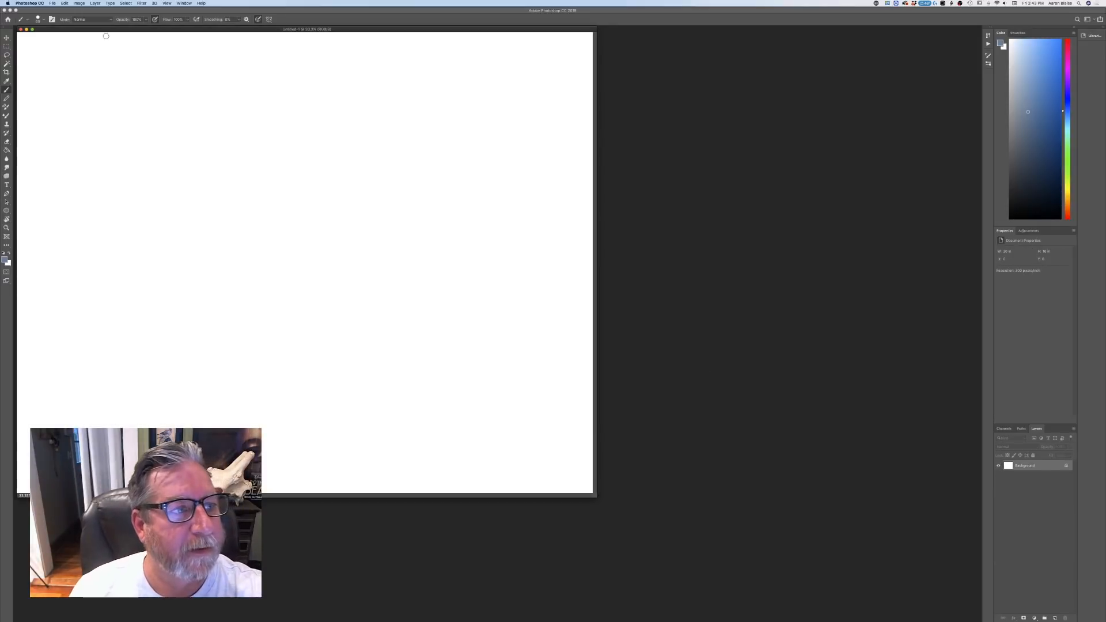
left_click_drag(105, 29, 365, 65)
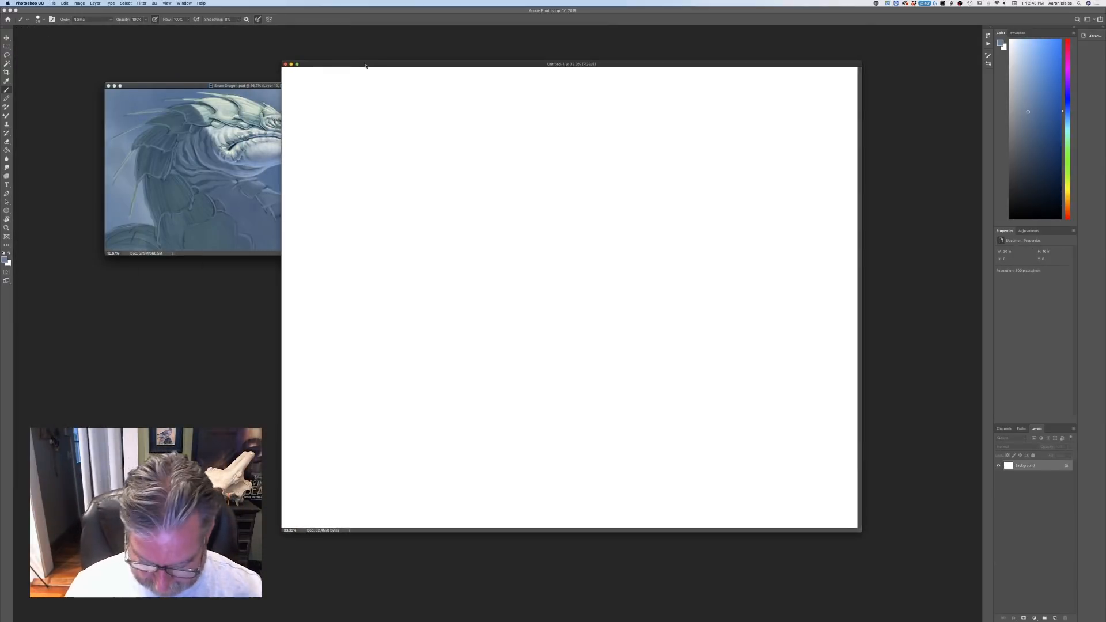
- Fill the new document's background with a light bluish gray and move its reduced window clear of the dragon illustration
key("super+minus")
key("super+minus")
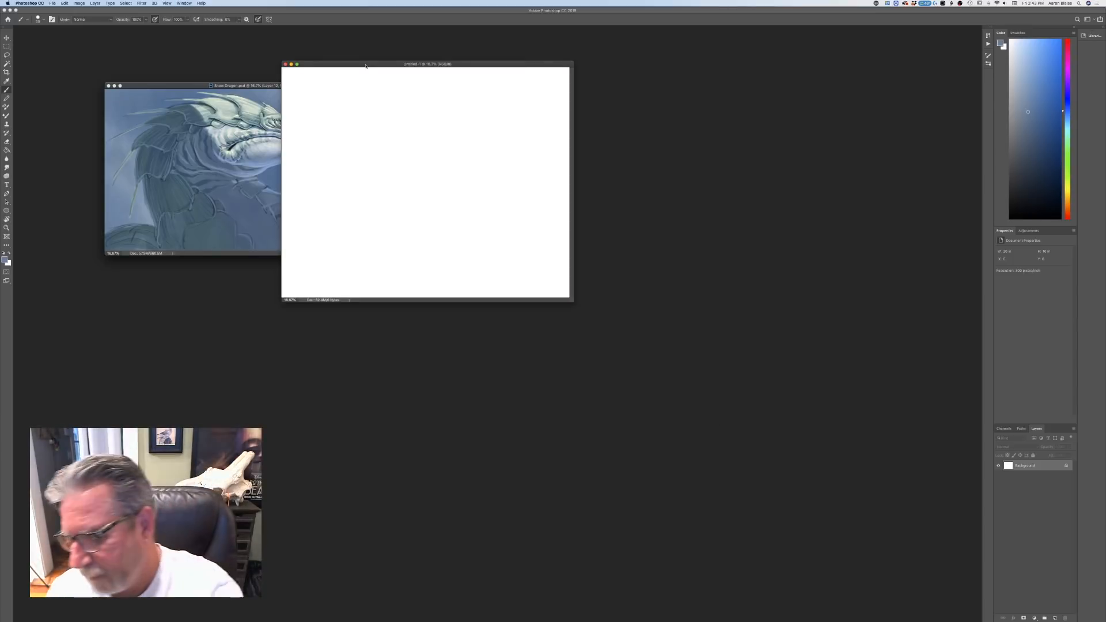
left_click(6, 260)
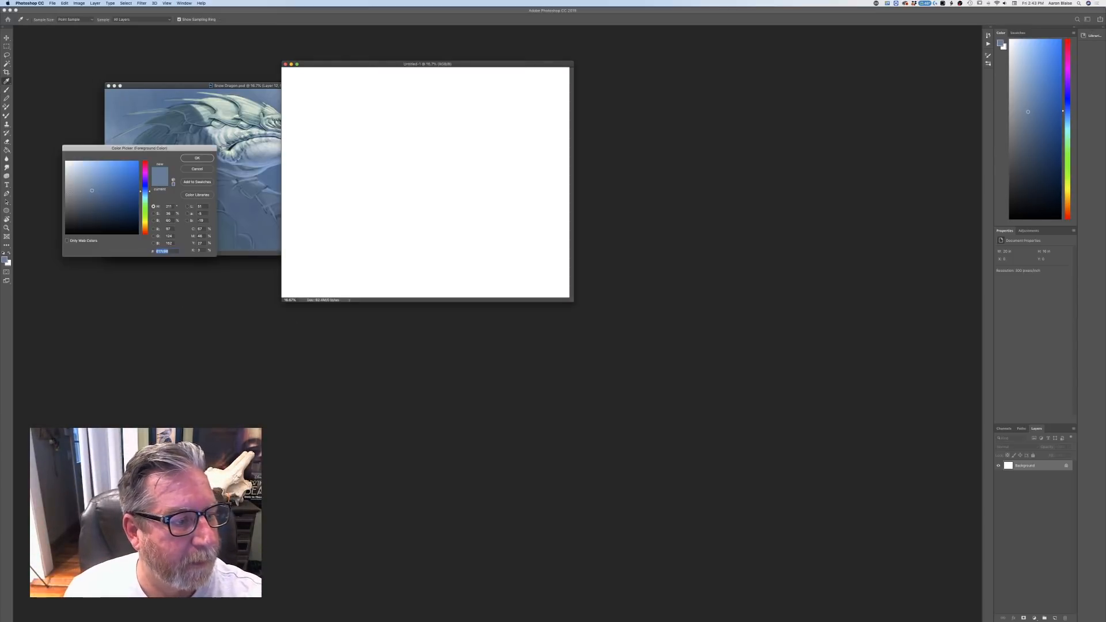
left_click(70, 188)
key("Return")
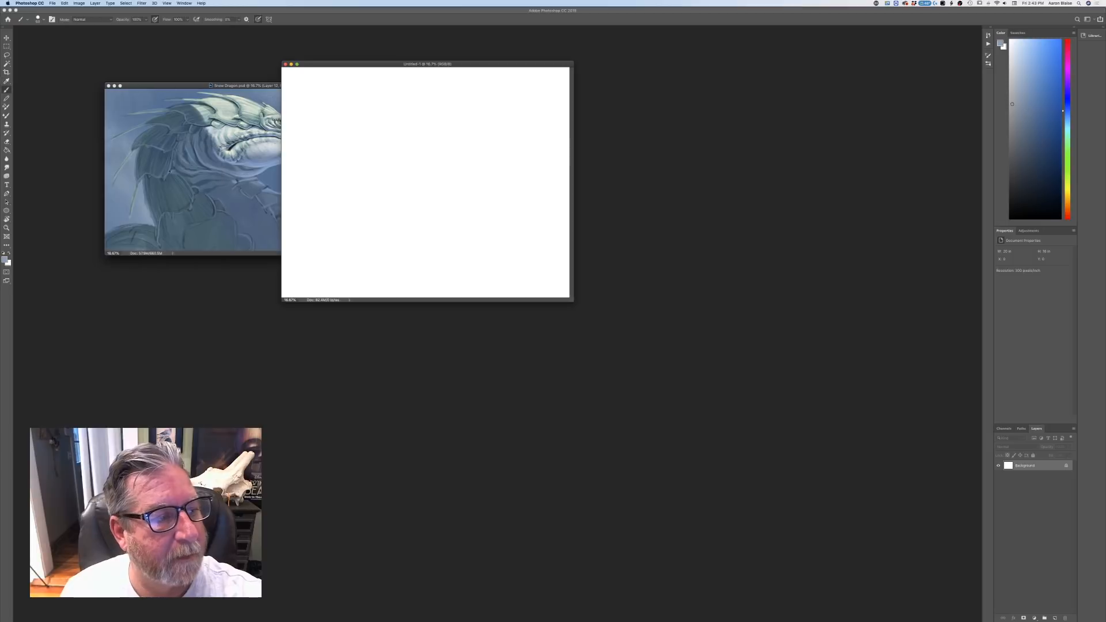
key("g")
left_click(340, 226)
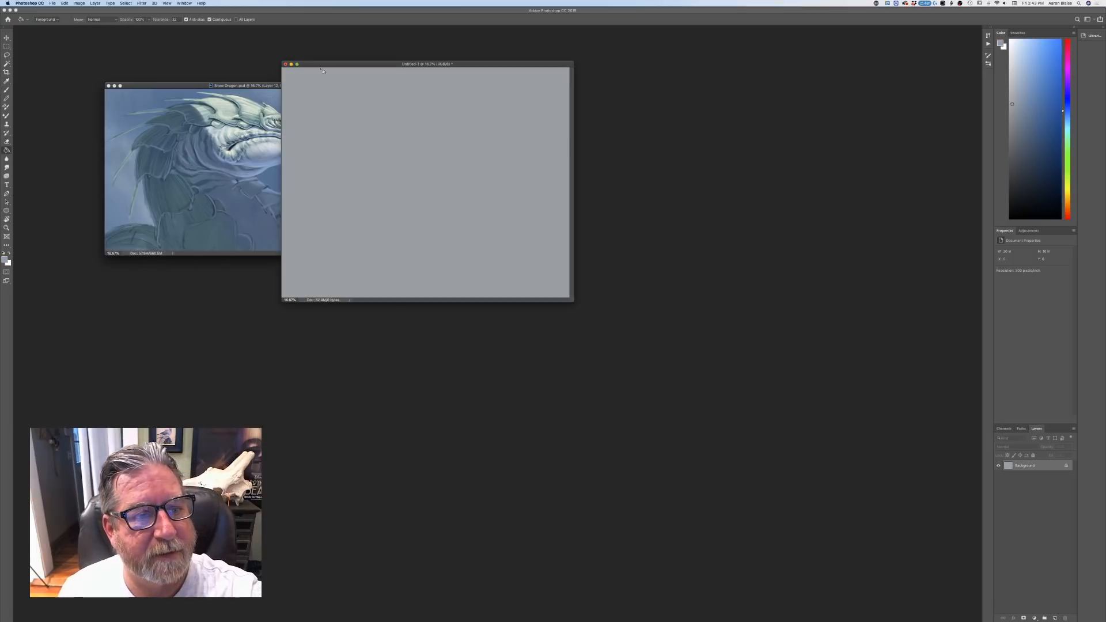
left_click_drag(321, 65, 521, 203)
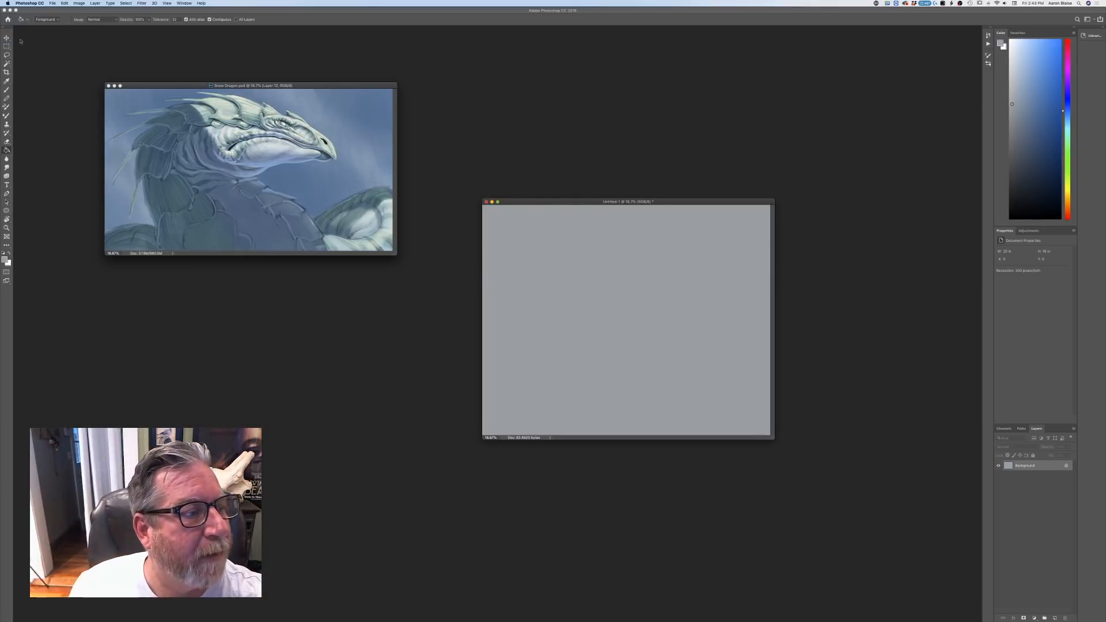
- Choose the scale-shaped Sampled Brush 66 from the brush presets for painting
key("b")
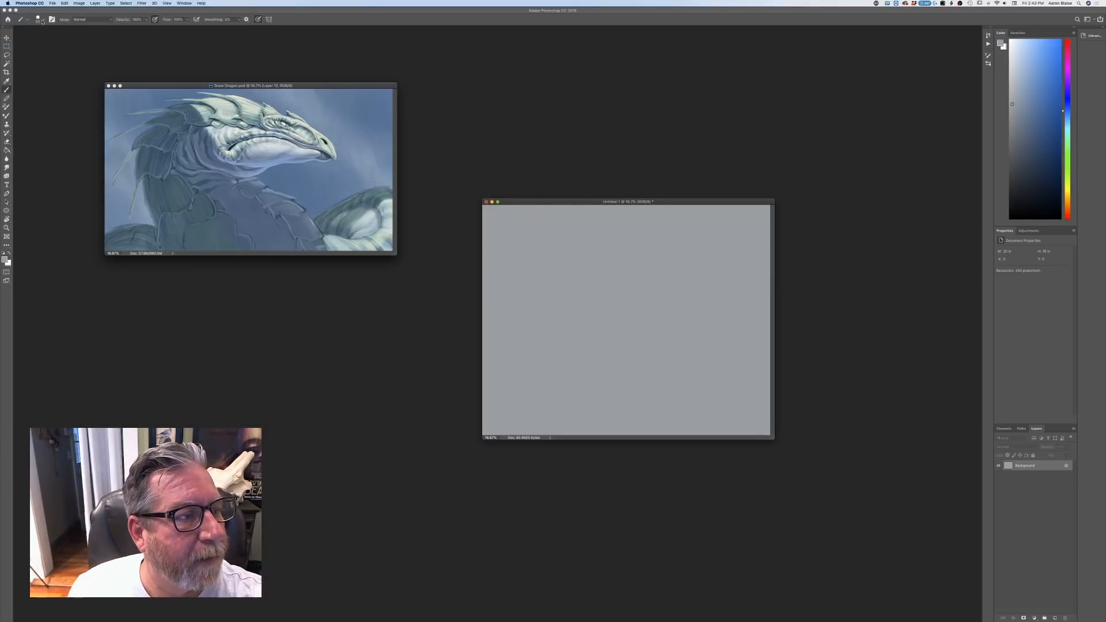
left_click(42, 22)
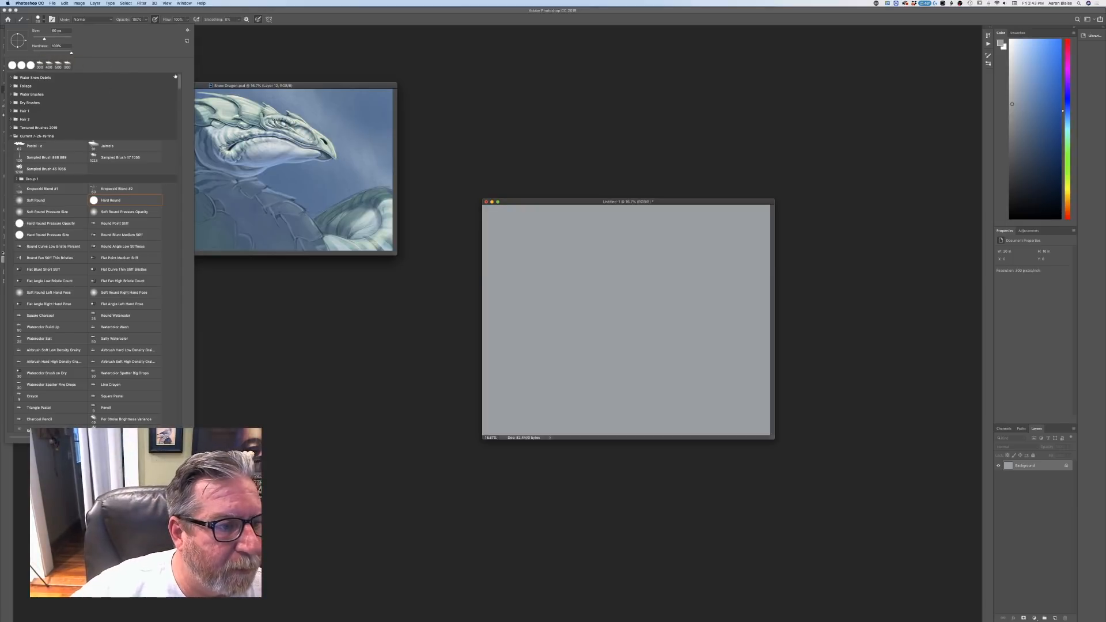
left_click_drag(179, 82, 173, 206)
scroll(157, 195, "up", 10)
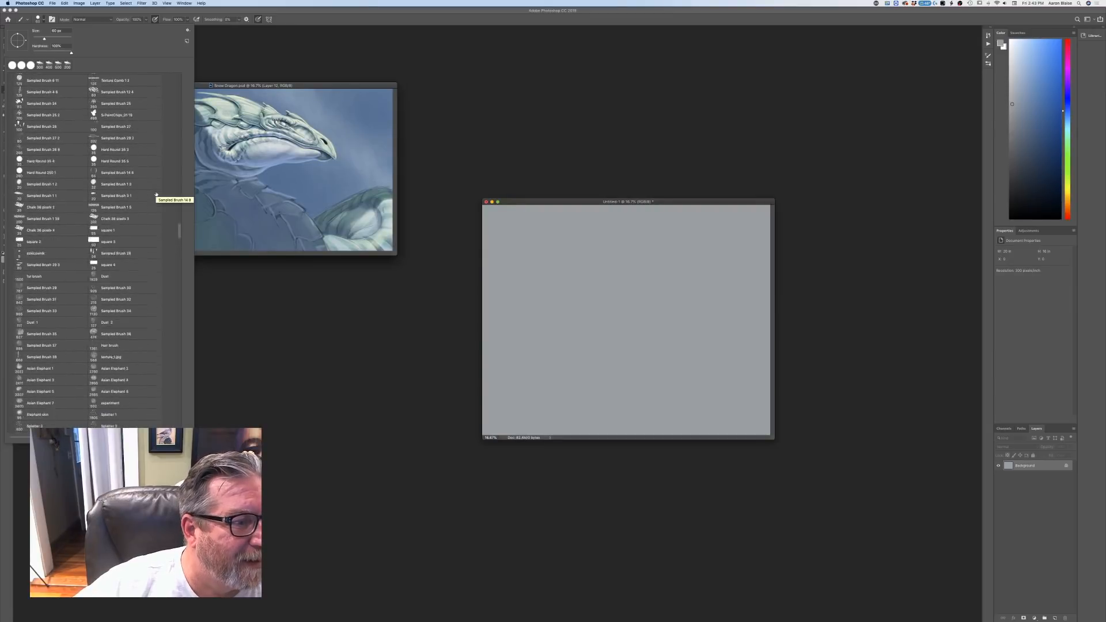
scroll(156, 195, "down", 10)
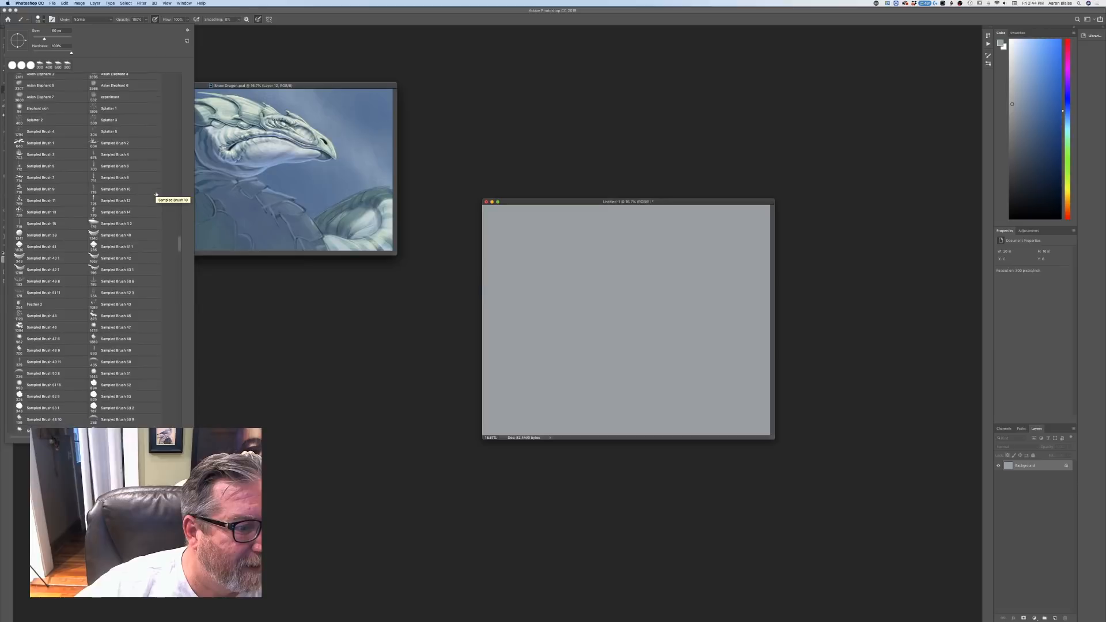
scroll(156, 195, "down", 4)
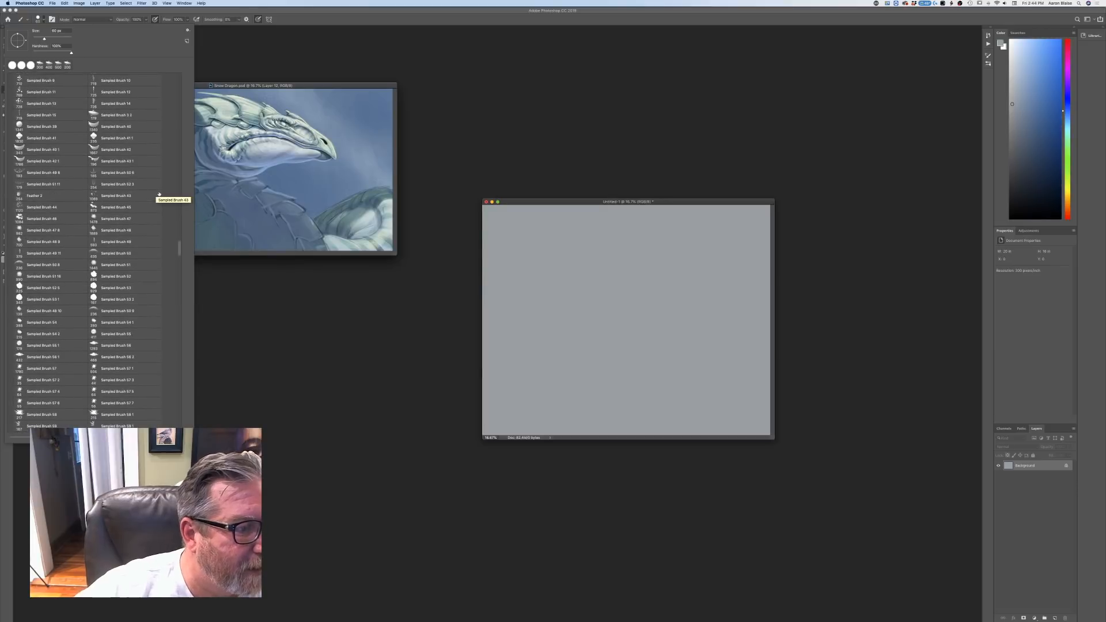
scroll(159, 195, "up", 1)
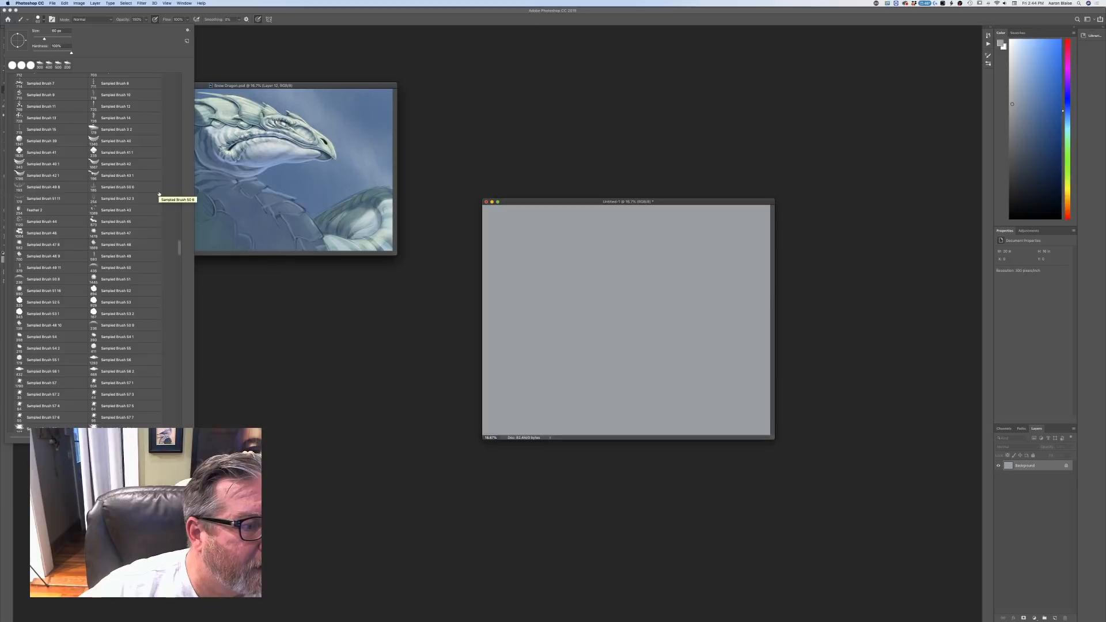
scroll(160, 195, "down", 3)
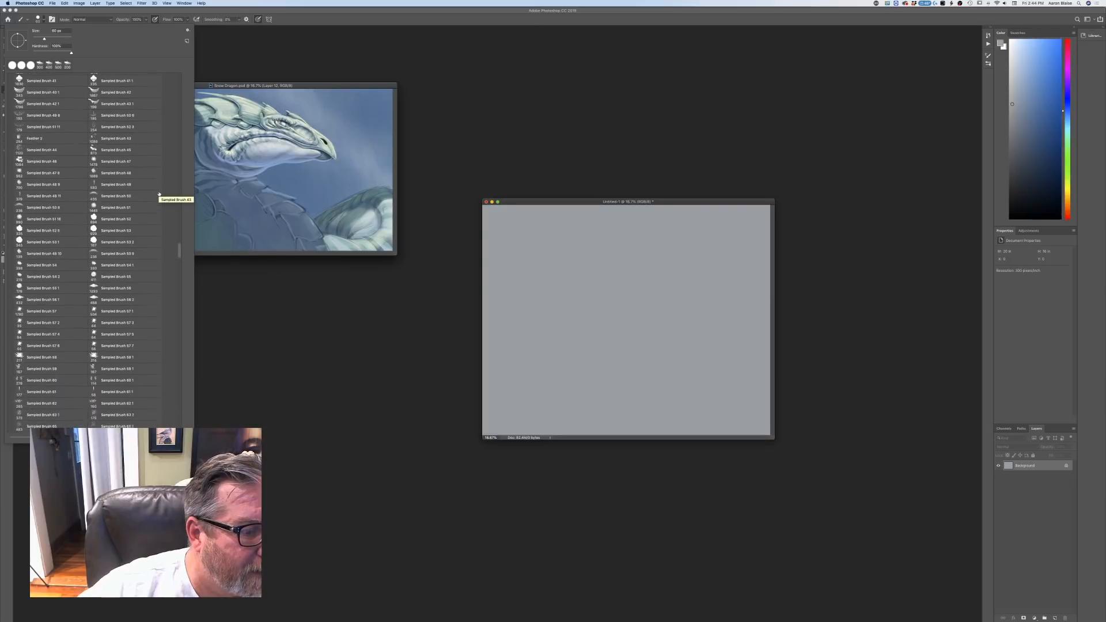
scroll(159, 195, "down", 4)
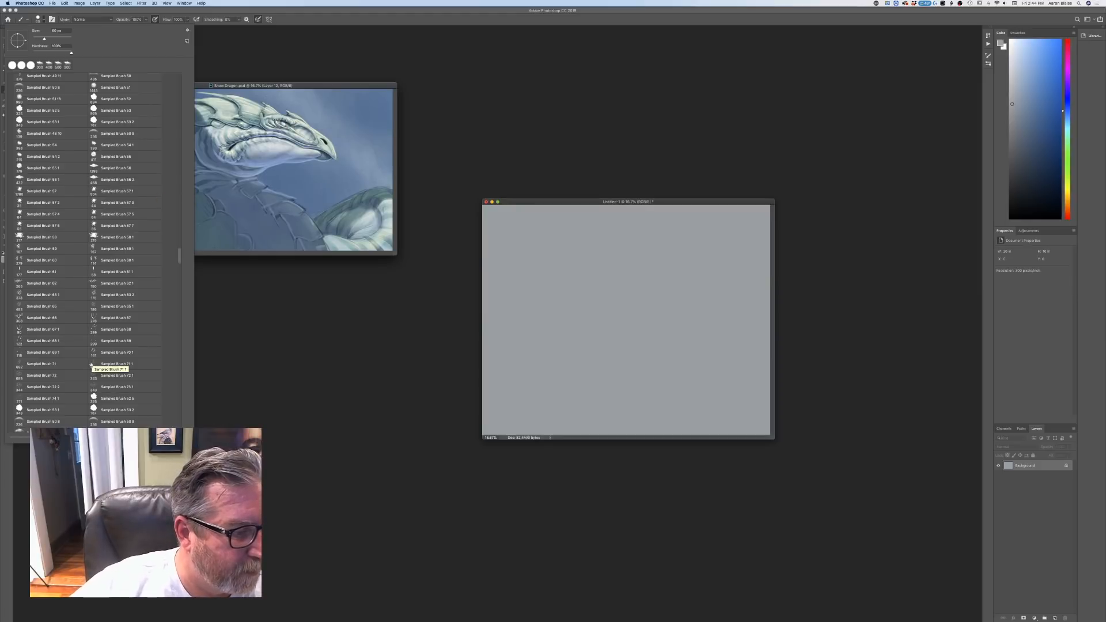
left_click(38, 317)
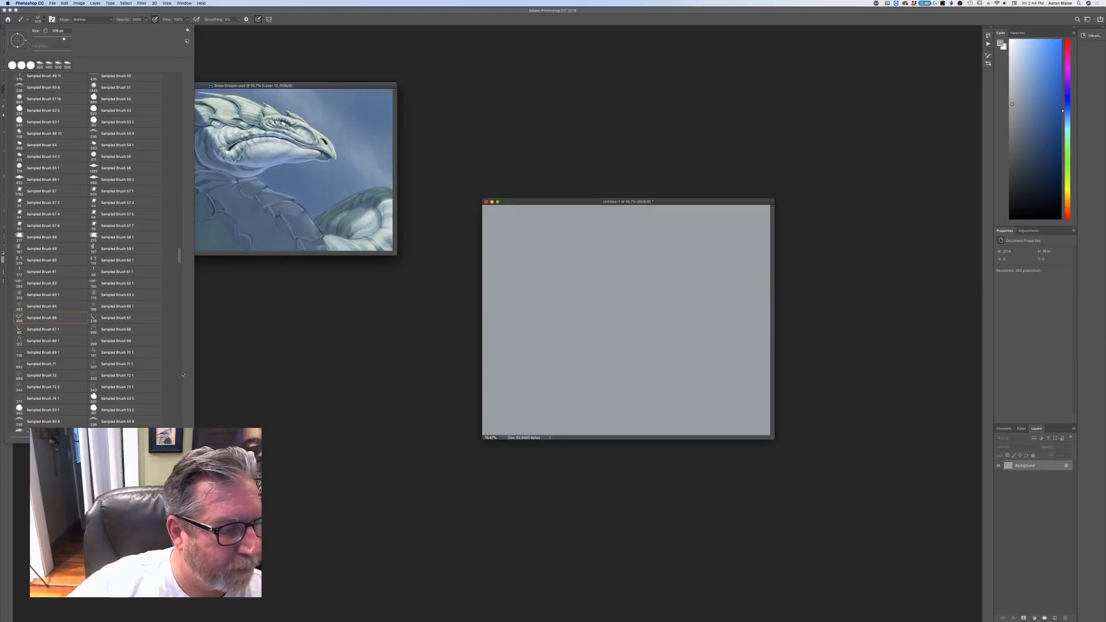
left_click(513, 293)
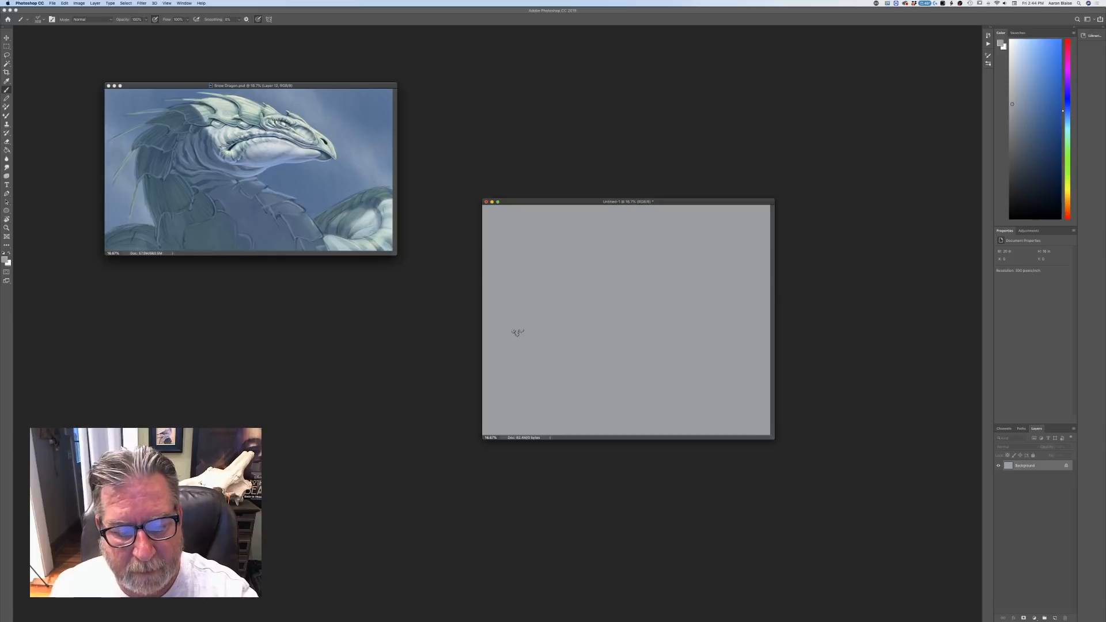
- Set the foreground color to a dark muted blue
left_click(4, 259)
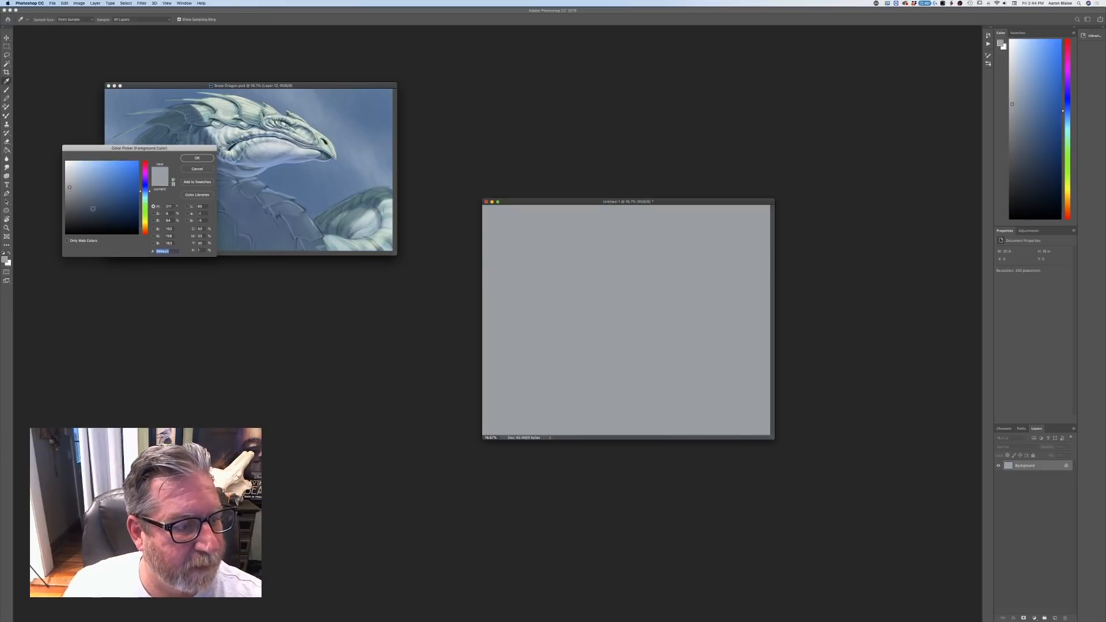
left_click(243, 177)
key("Return")
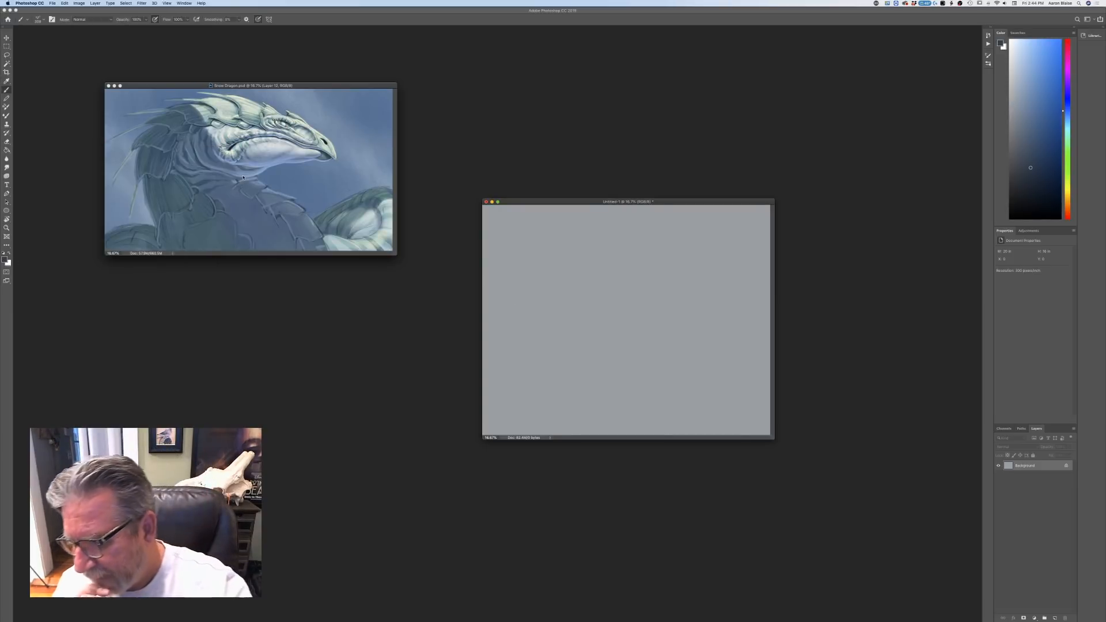
- Try short strokes with the scale brush on a new layer, duplicate that layer, and delete both layers
left_click(1054, 617)
mouse_move(555, 290)
left_mouse_down()
mouse_move(553, 372)
mouse_move(574, 295)
mouse_move(575, 304)
mouse_move(550, 307)
left_mouse_up()
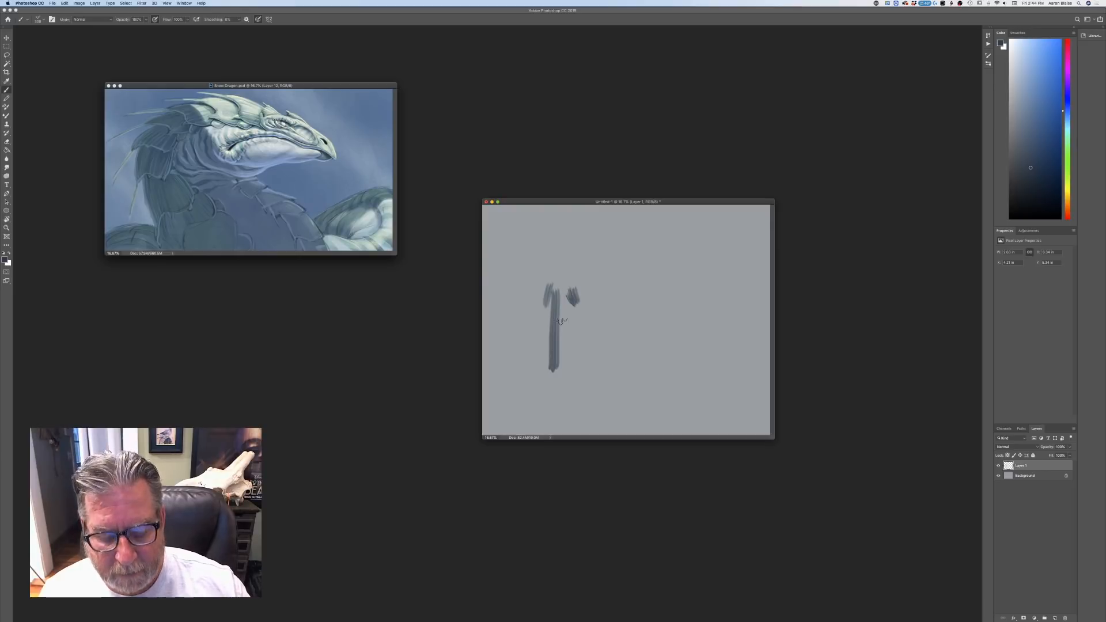
mouse_move(1018, 469)
left_mouse_down()
mouse_move(1037, 504)
mouse_move(1055, 617)
left_mouse_up()
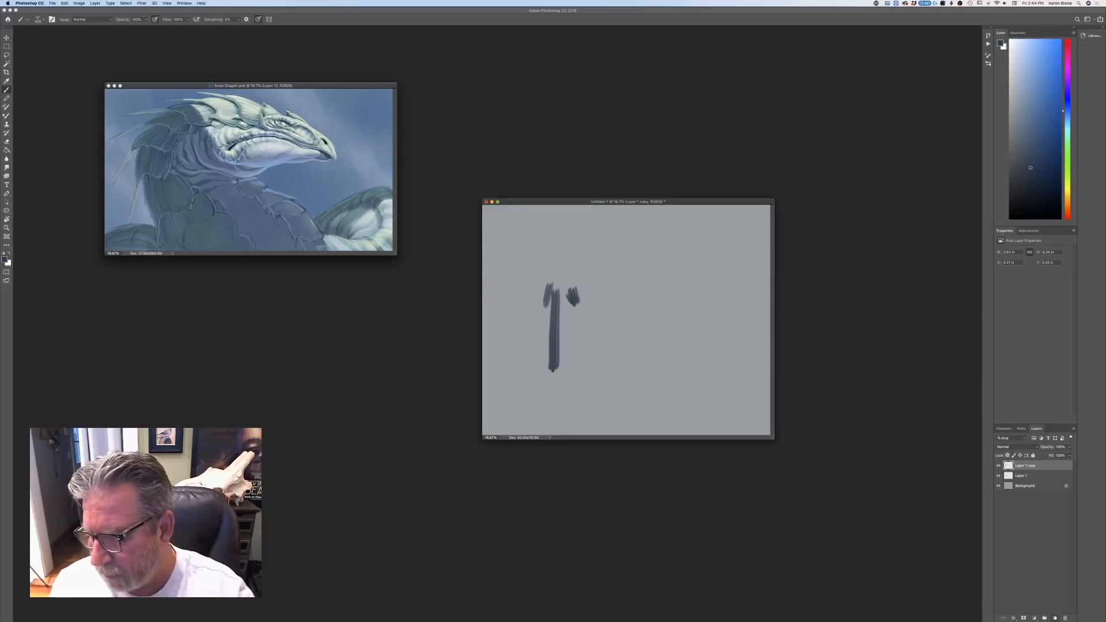
mouse_move(1026, 465)
left_mouse_down()
mouse_move(1031, 616)
mouse_move(1066, 616)
mouse_move(1026, 471)
mouse_move(1066, 616)
left_mouse_up()
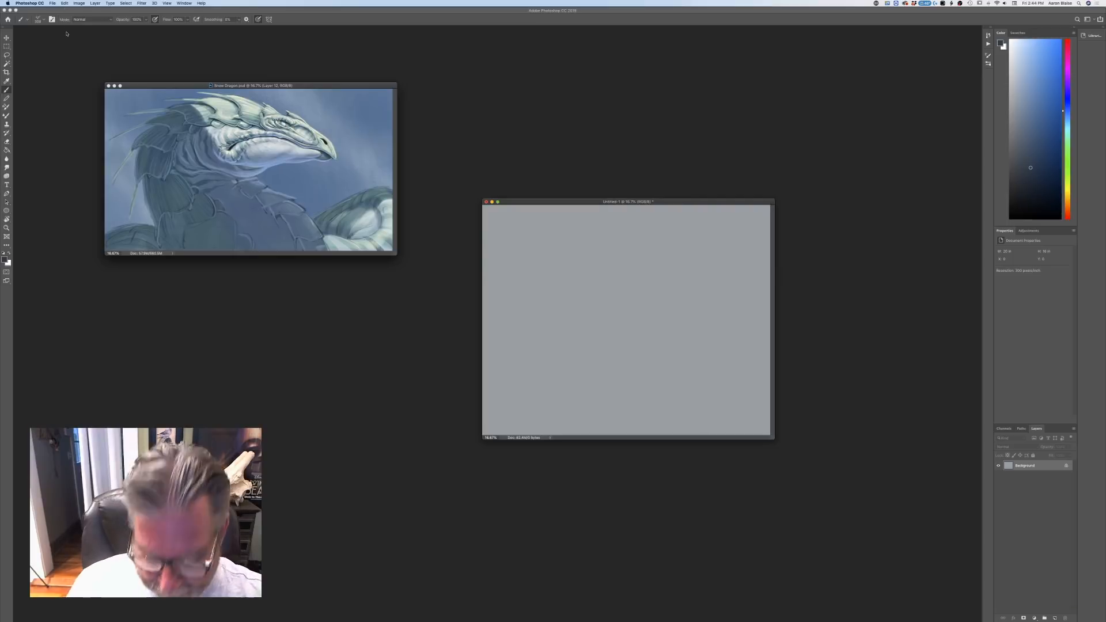
- Enable Scattering for the brush at about 240% and turn off its pressure-controlled size and Shape Dynamics
key("super+equal")
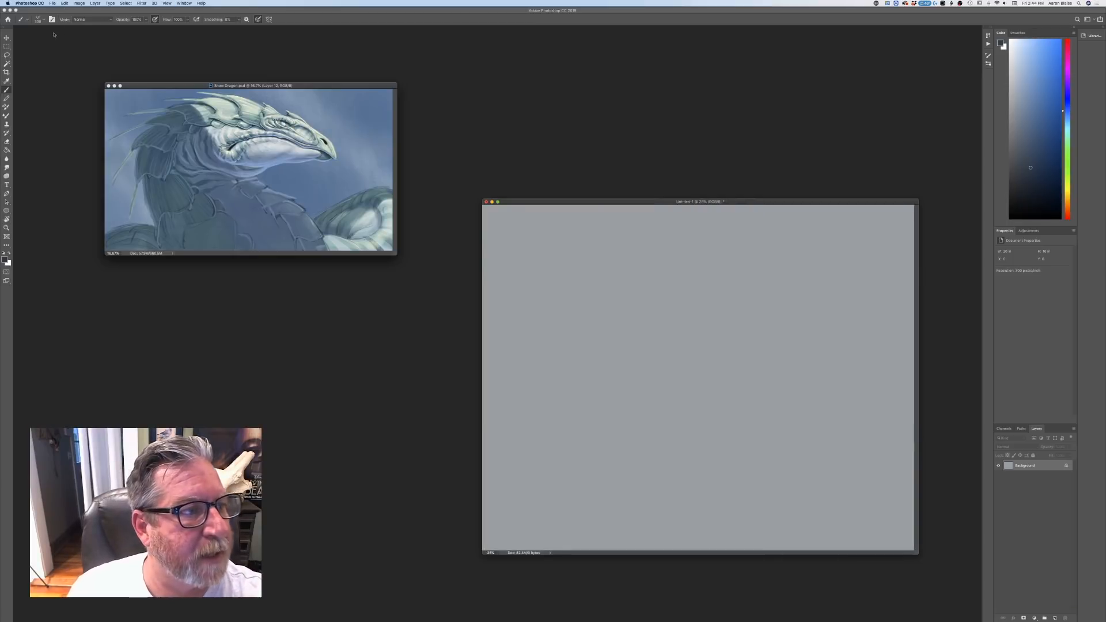
key("F5")
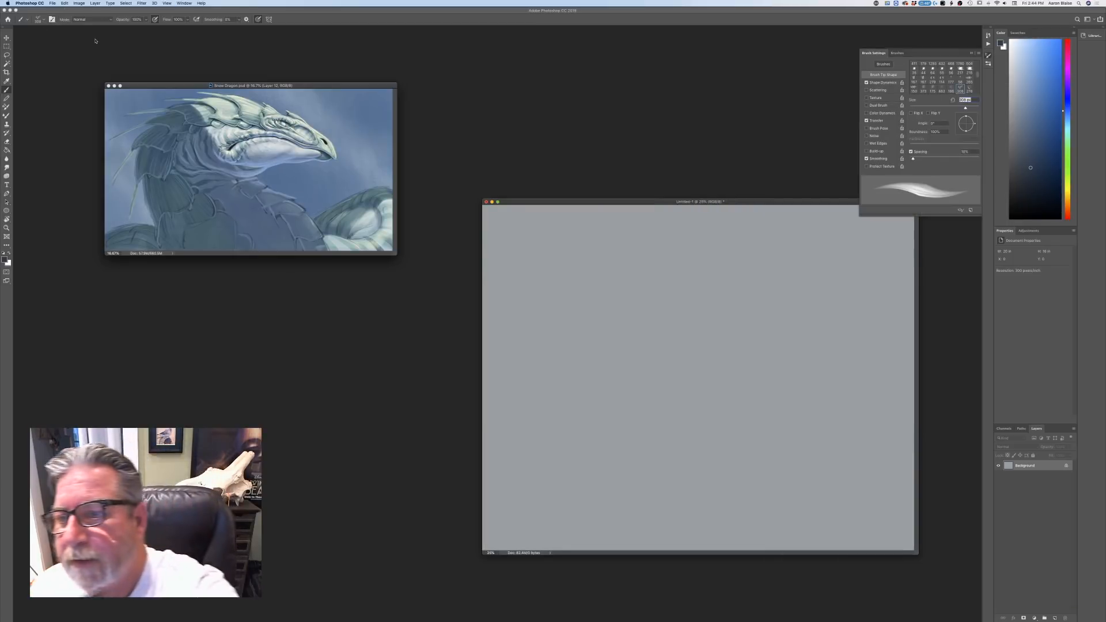
left_click(886, 90)
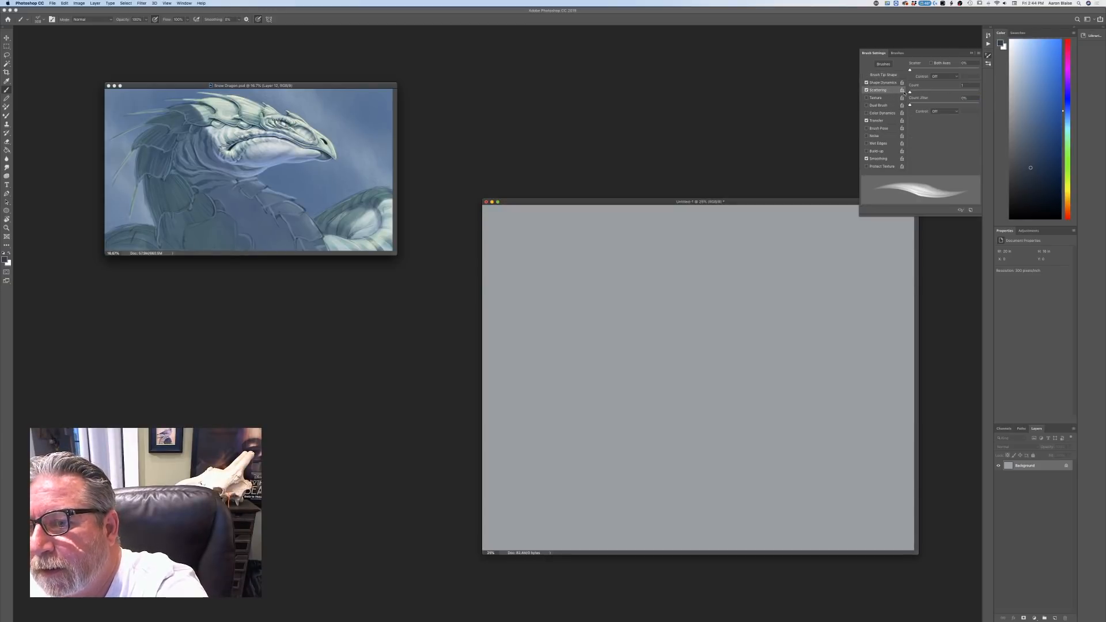
left_click_drag(911, 70, 925, 72)
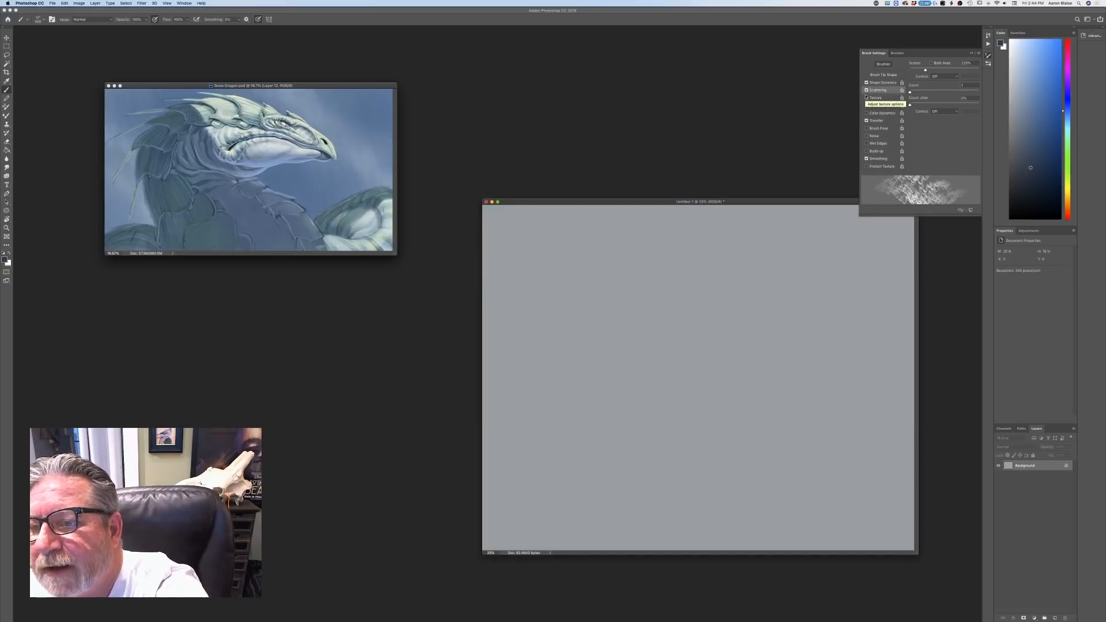
left_click(258, 20)
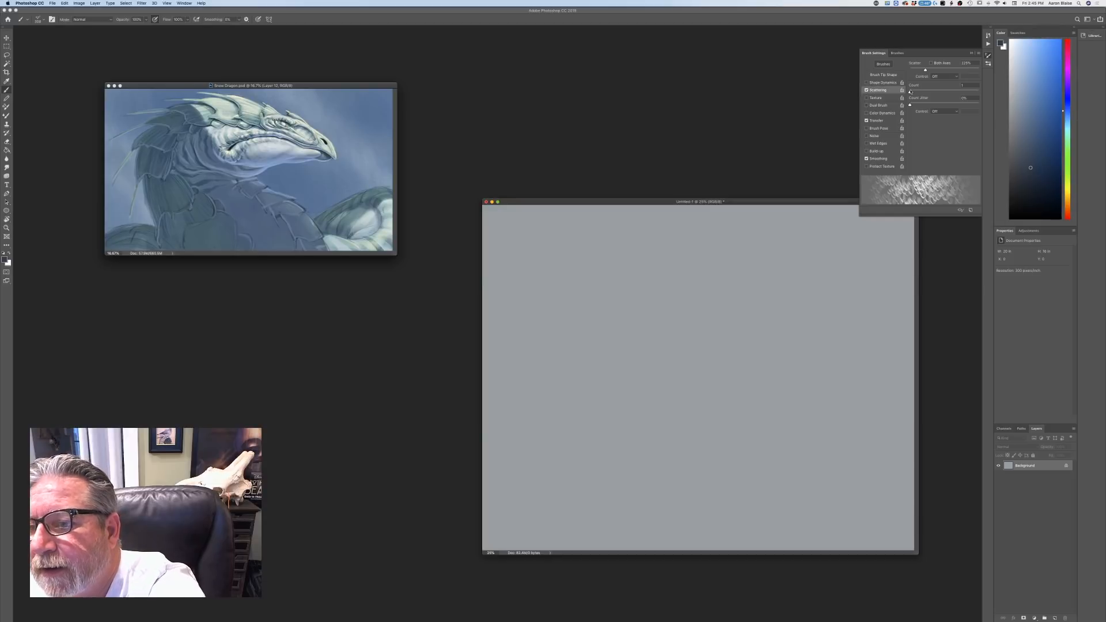
left_click_drag(925, 70, 928, 71)
- Paint overlapping strokes with the scattered scale brush to cover most of the gray canvas in dark blue scale texture
left_click_drag(649, 282, 650, 343)
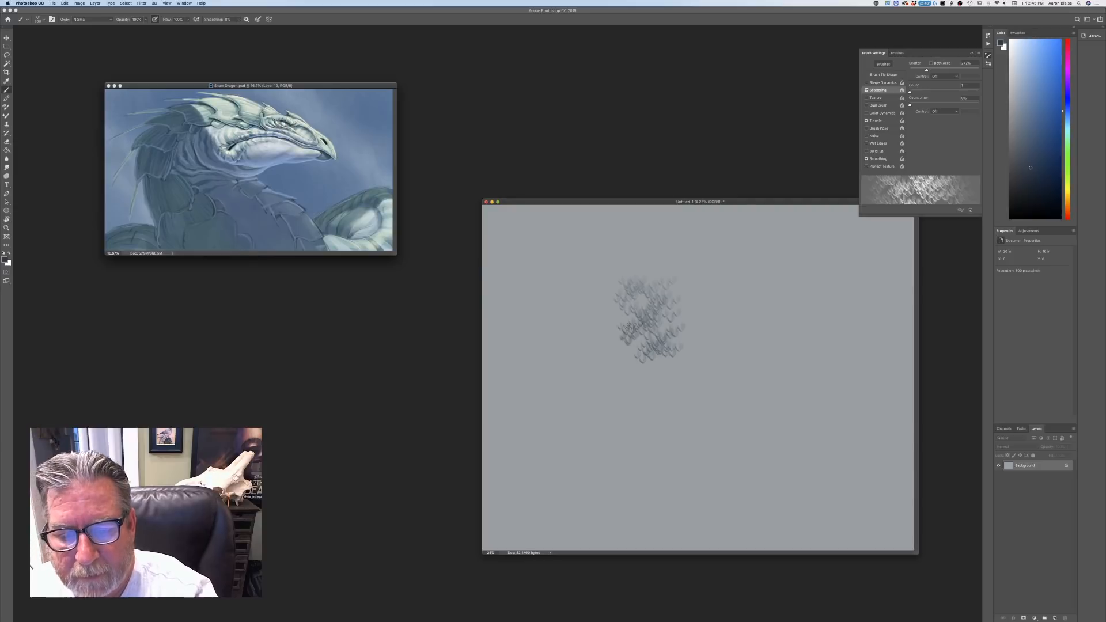
left_click_drag(612, 282, 611, 374)
mouse_move(693, 279)
left_mouse_down()
mouse_move(690, 362)
mouse_move(699, 341)
left_mouse_up()
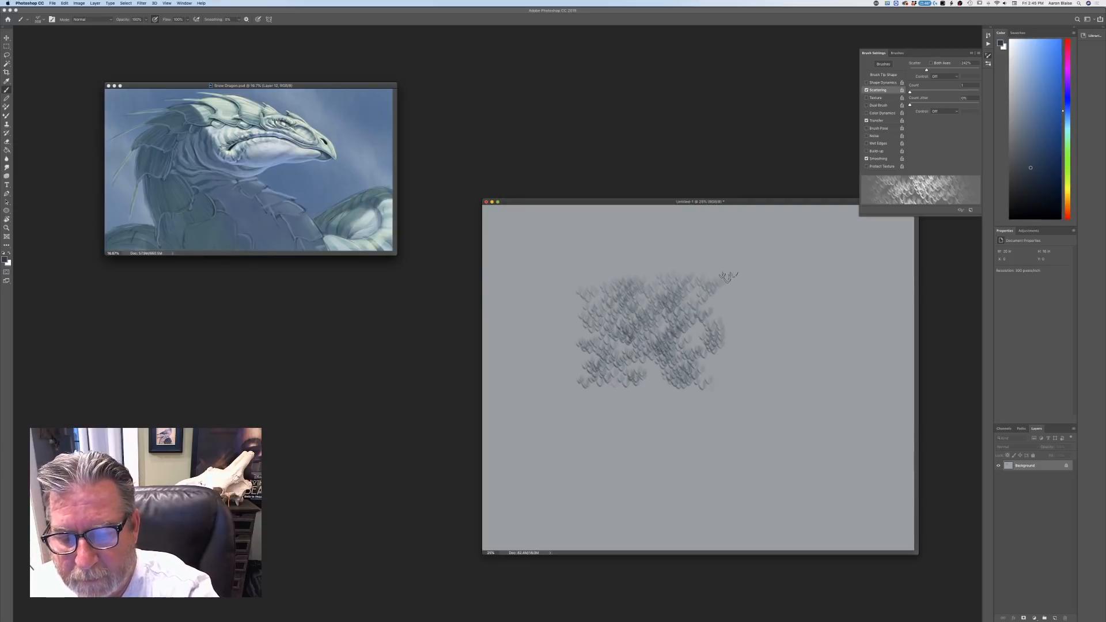
left_click_drag(729, 277, 752, 389)
mouse_move(761, 292)
left_mouse_down()
mouse_move(777, 407)
mouse_move(757, 485)
left_mouse_up()
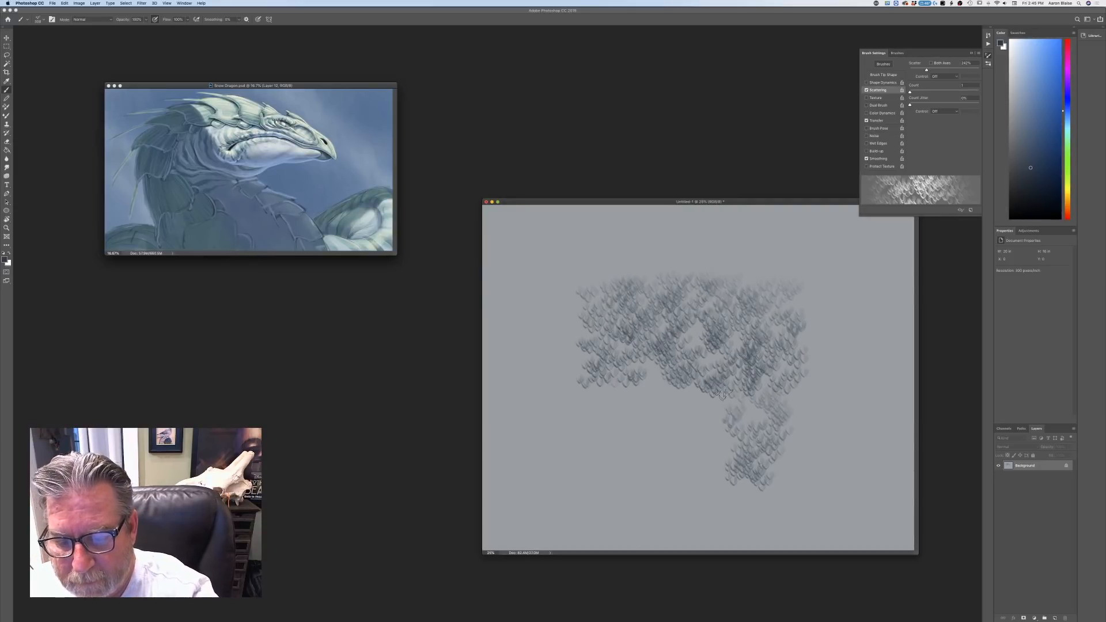
mouse_move(723, 395)
left_mouse_down()
mouse_move(716, 474)
mouse_move(692, 390)
mouse_move(677, 472)
left_mouse_up()
mouse_move(651, 389)
left_mouse_down()
mouse_move(653, 474)
mouse_move(623, 386)
mouse_move(620, 472)
left_mouse_up()
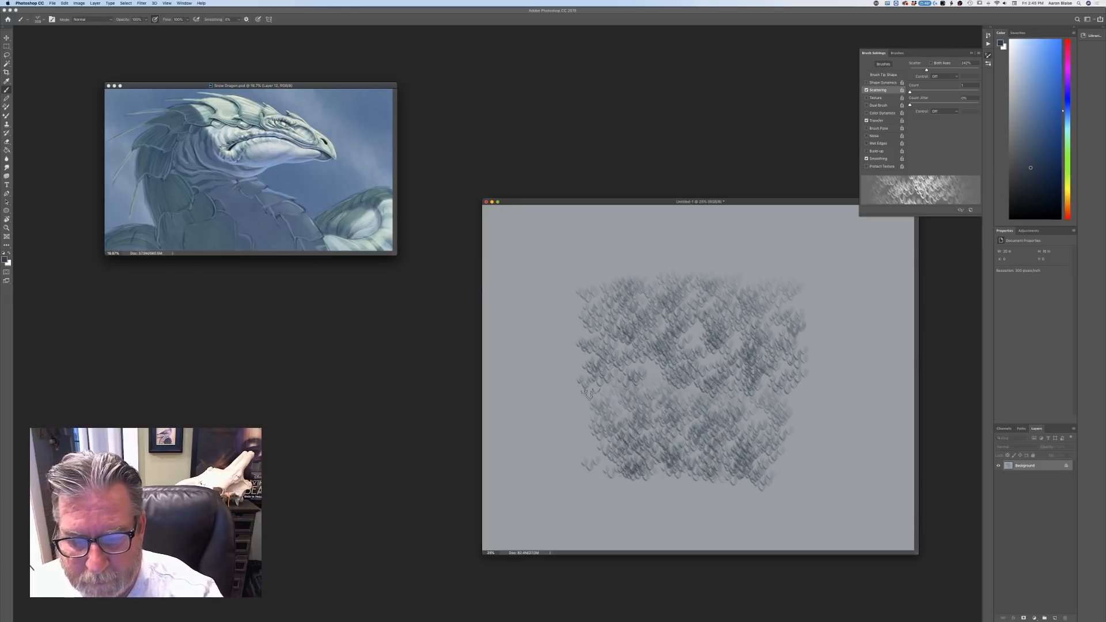
left_click_drag(580, 395, 574, 470)
left_click_drag(732, 340, 743, 447)
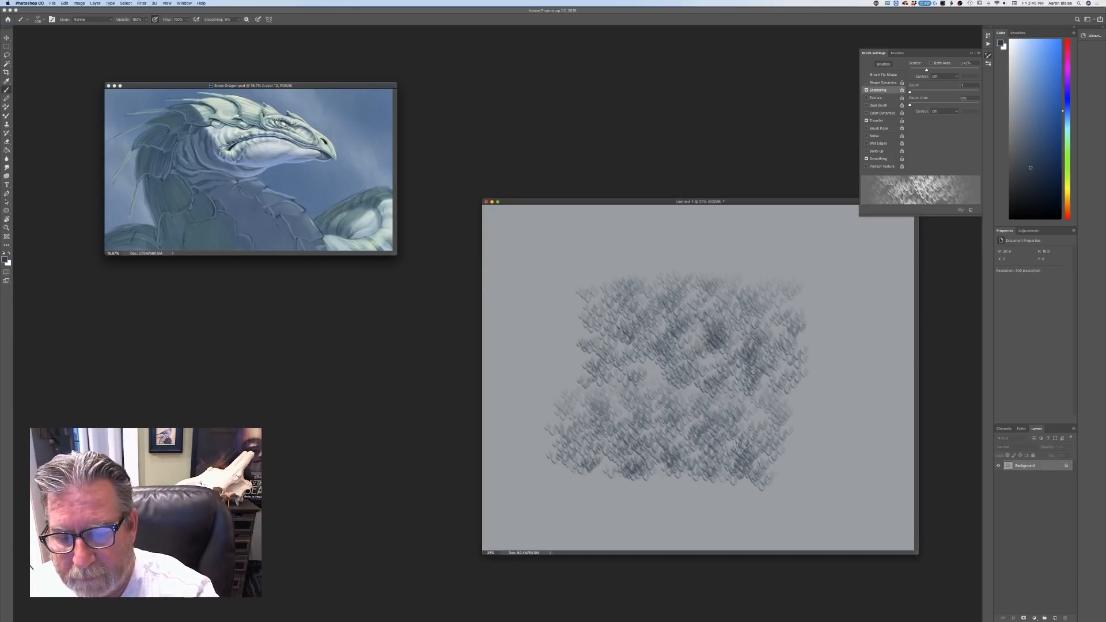
left_click_drag(656, 359, 636, 377)
mouse_move(569, 293)
left_mouse_down()
mouse_move(577, 353)
mouse_move(539, 420)
left_mouse_up()
left_click_drag(542, 333, 515, 417)
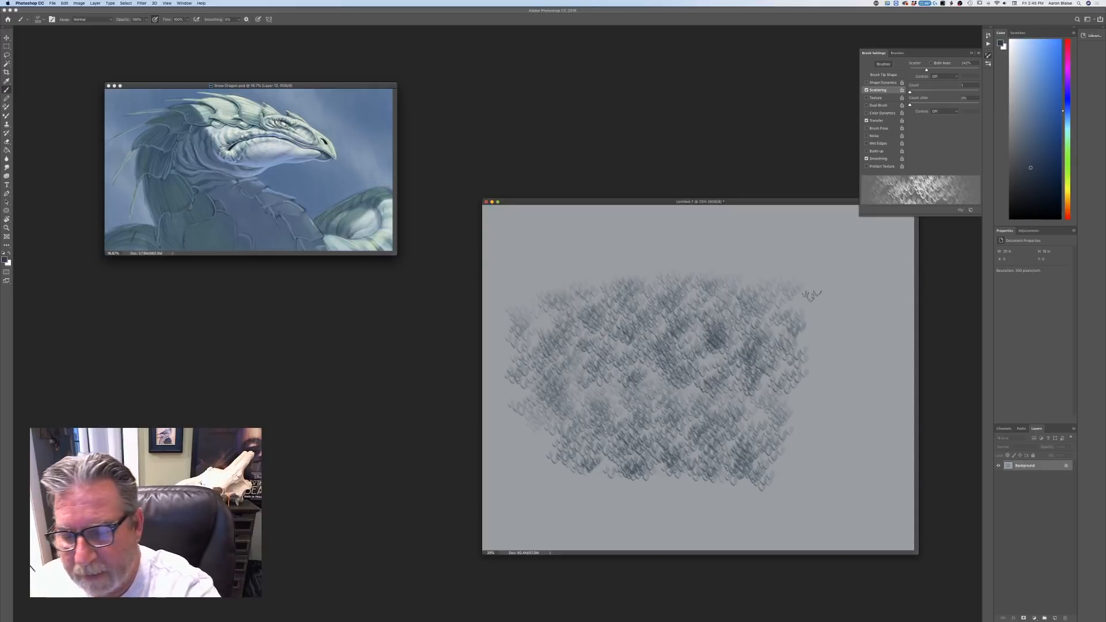
mouse_move(812, 297)
left_mouse_down()
mouse_move(808, 434)
mouse_move(802, 411)
mouse_move(796, 478)
mouse_move(753, 516)
left_mouse_up()
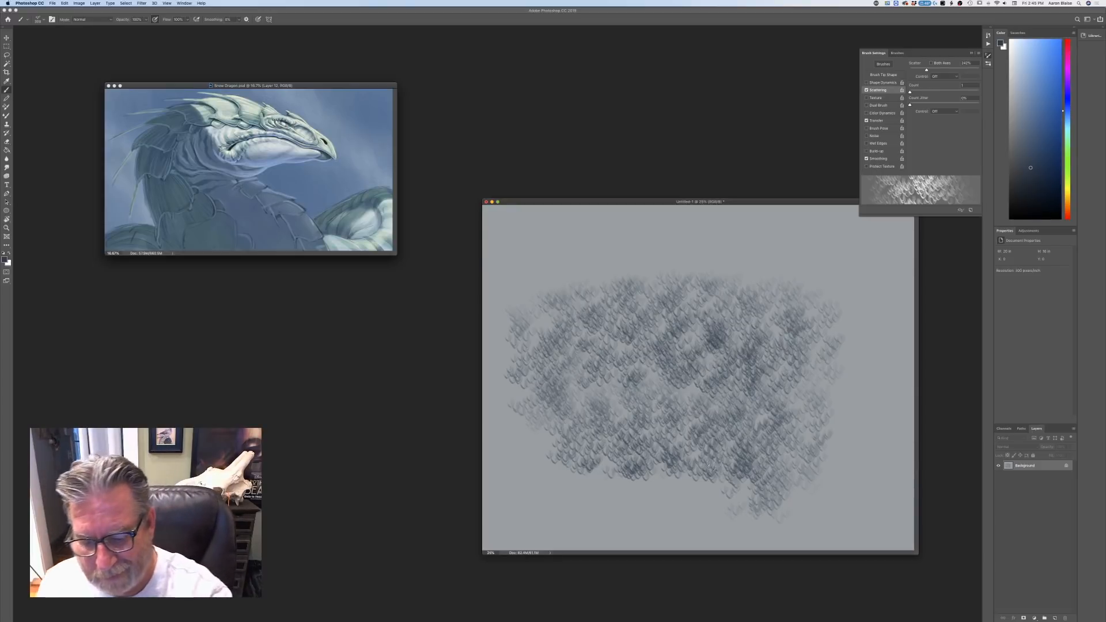
mouse_move(713, 468)
left_mouse_down()
mouse_move(707, 530)
mouse_move(679, 472)
mouse_move(645, 536)
mouse_move(620, 461)
mouse_move(618, 543)
left_mouse_up()
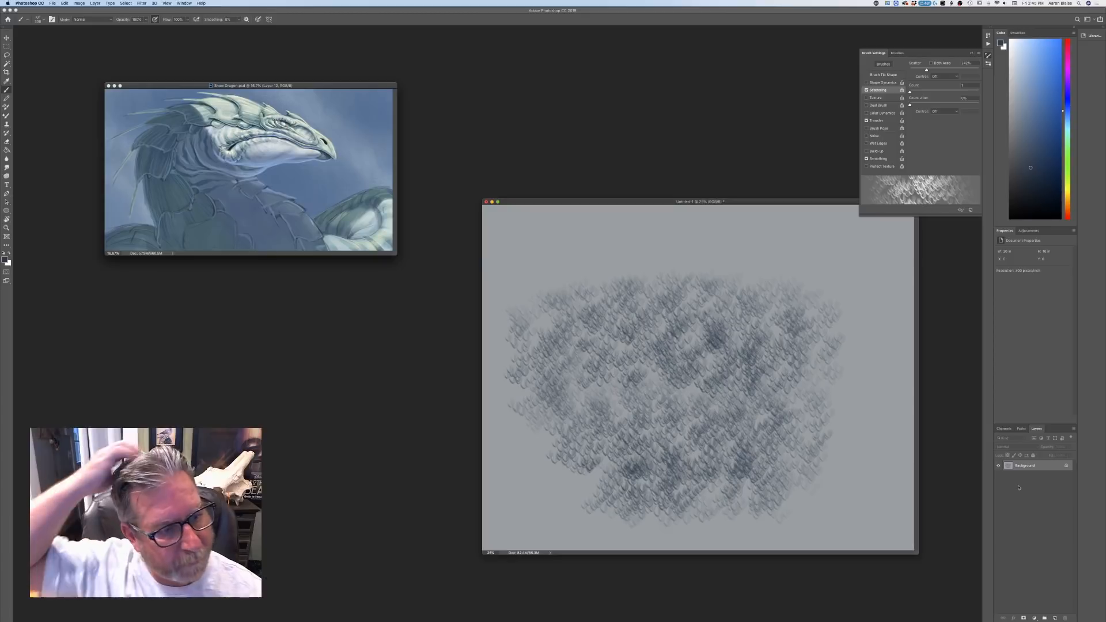
mouse_move(545, 242)
left_mouse_down()
mouse_move(571, 370)
mouse_move(596, 394)
mouse_move(634, 238)
mouse_move(741, 326)
mouse_move(726, 270)
mouse_move(780, 259)
mouse_move(829, 358)
left_mouse_up()
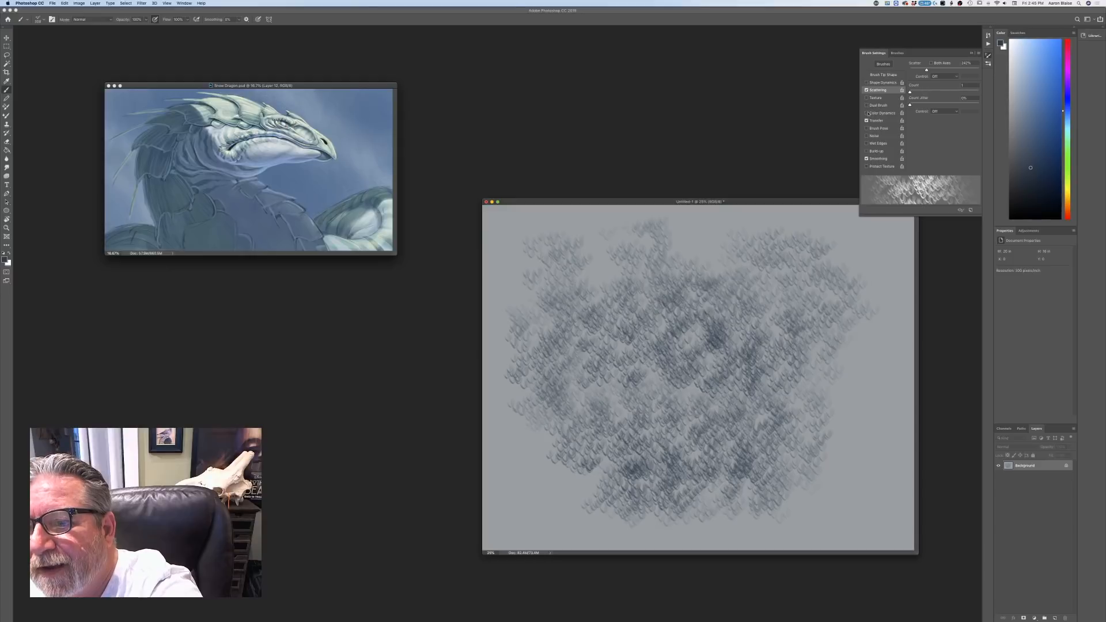
- Enable Shape Dynamics for the scale brush and set its angle control to Direction
left_click(875, 83)
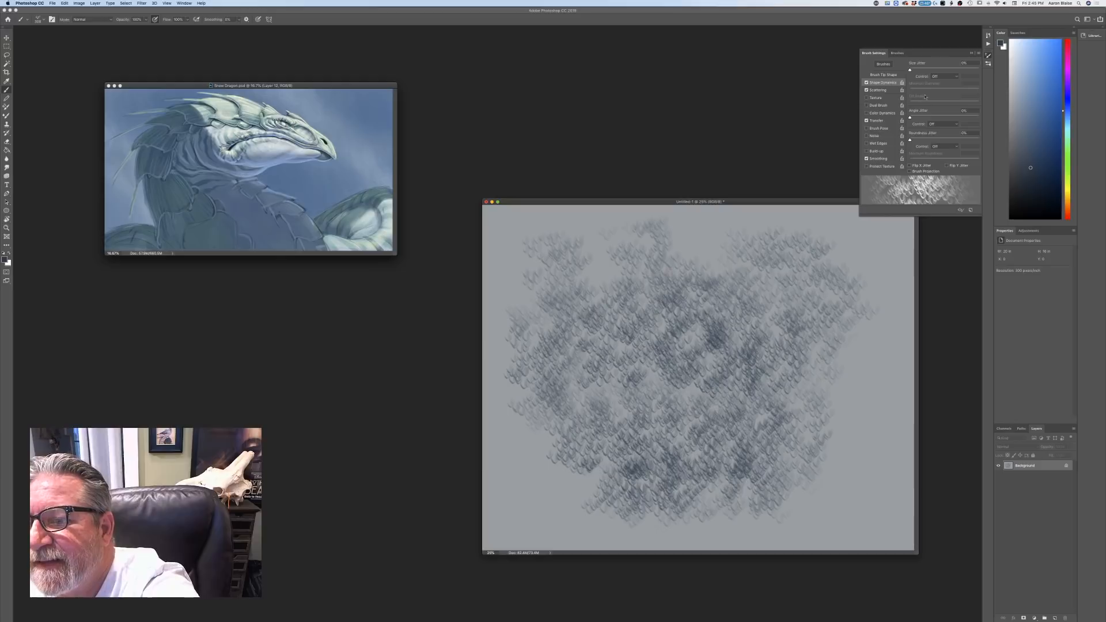
left_click(933, 124)
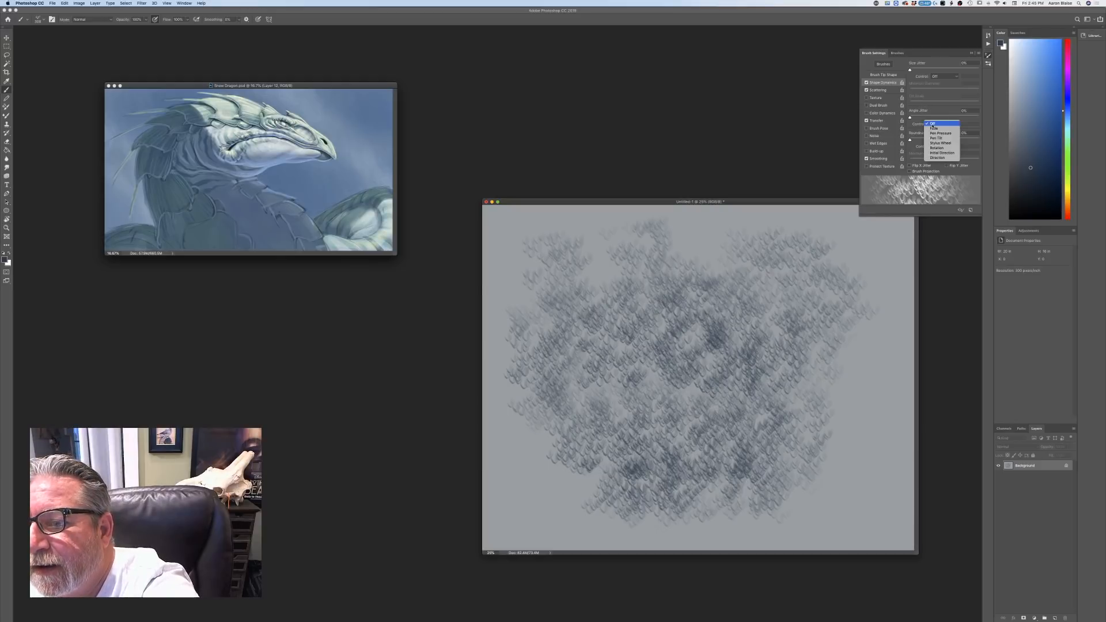
left_click(936, 160)
- Paint more dark blue scale strokes along the sides and across the middle of the gray canvas
mouse_move(870, 260)
left_mouse_down()
mouse_move(883, 396)
mouse_move(841, 419)
left_mouse_up()
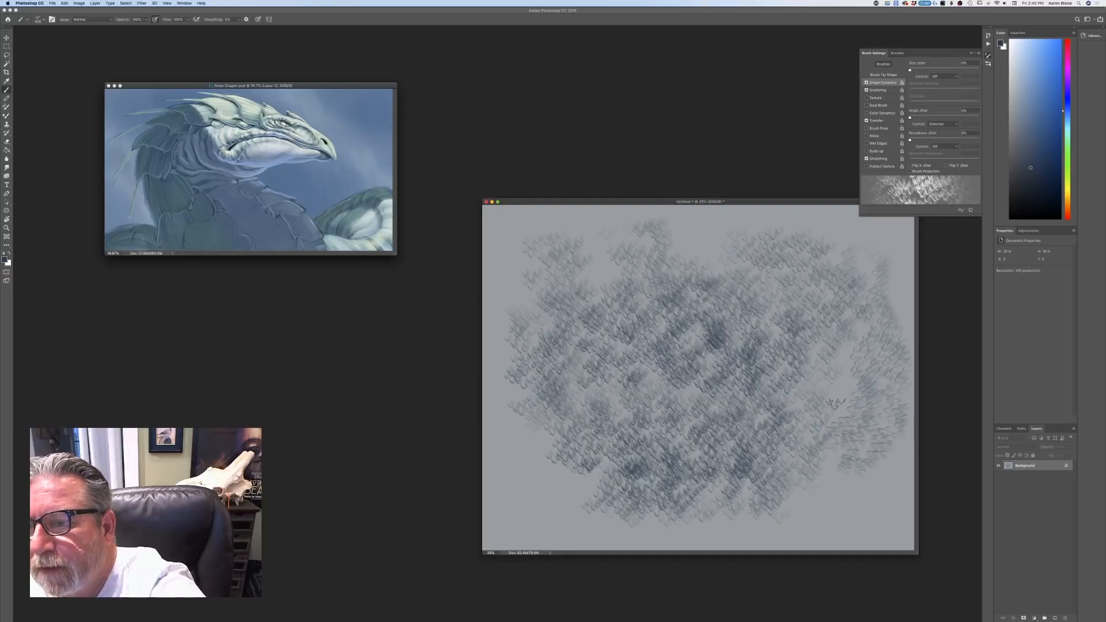
mouse_move(650, 236)
left_mouse_down()
mouse_move(607, 329)
mouse_move(680, 439)
mouse_move(621, 504)
mouse_move(533, 475)
left_mouse_up()
mouse_move(545, 299)
left_mouse_down()
mouse_move(576, 392)
mouse_move(651, 441)
left_mouse_up()
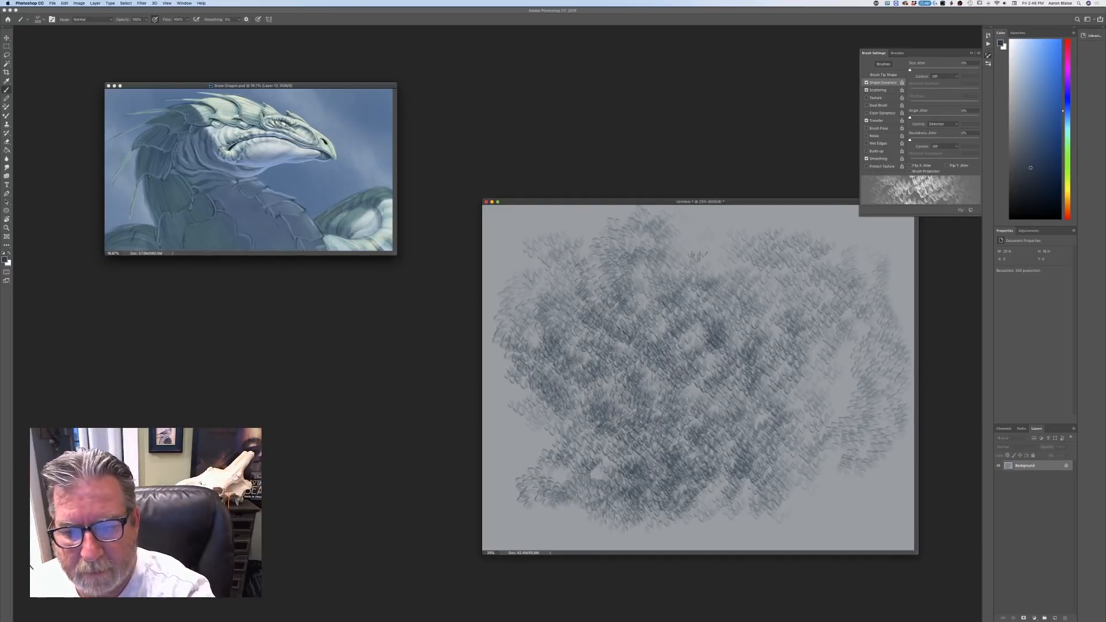
mouse_move(729, 225)
left_mouse_down()
mouse_move(712, 277)
mouse_move(686, 262)
mouse_move(660, 284)
mouse_move(739, 392)
mouse_move(720, 425)
left_mouse_up()
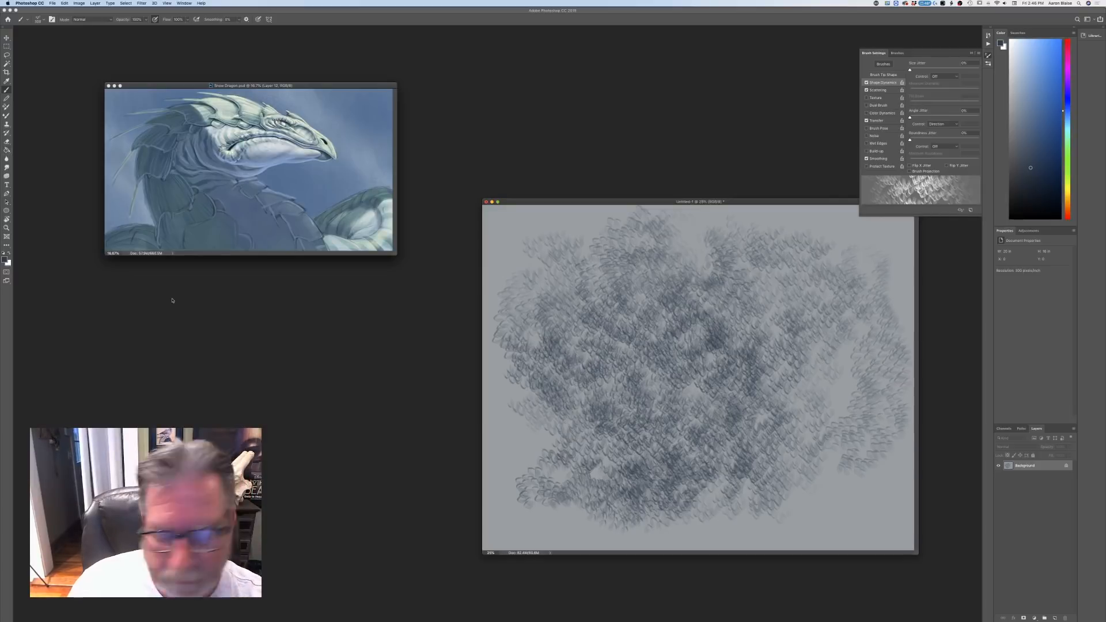
- Add a new layer above the painted scales and fill it with a light bluish gray
left_click(1055, 619)
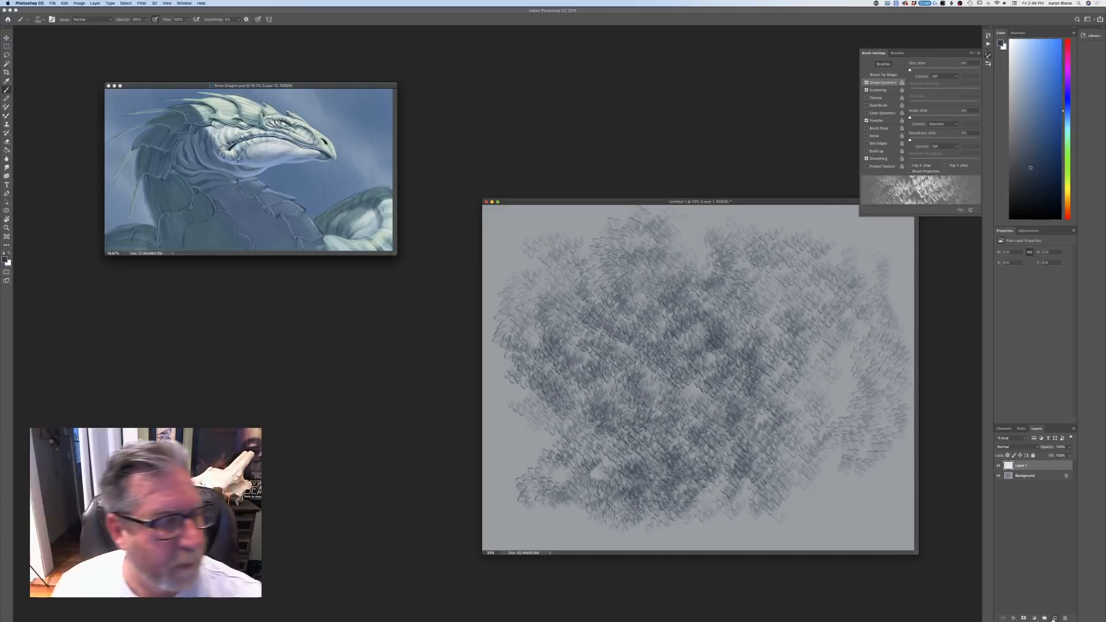
left_click(4, 260)
left_click(68, 184)
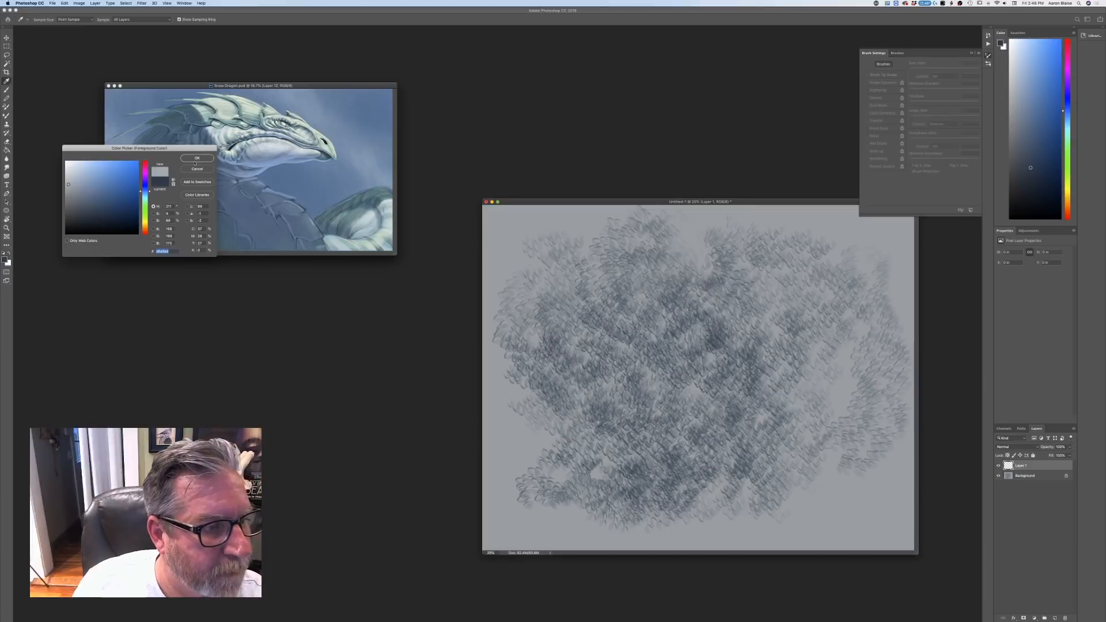
left_click(194, 161)
left_click(7, 151)
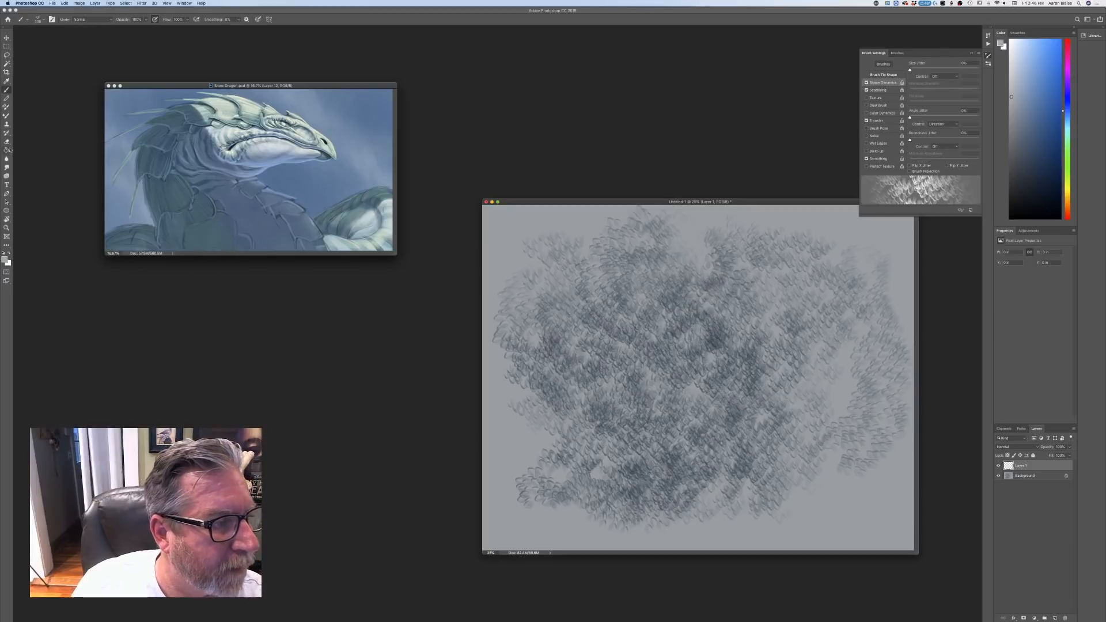
left_click(582, 442)
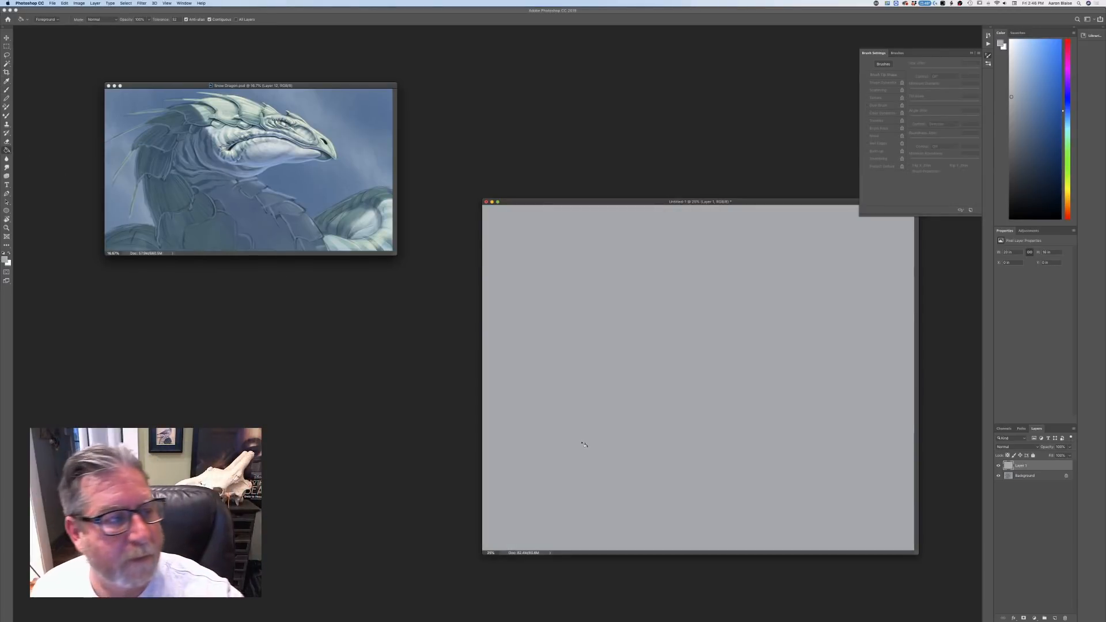
- Set the foreground color to a very pale blue
left_click(4, 260)
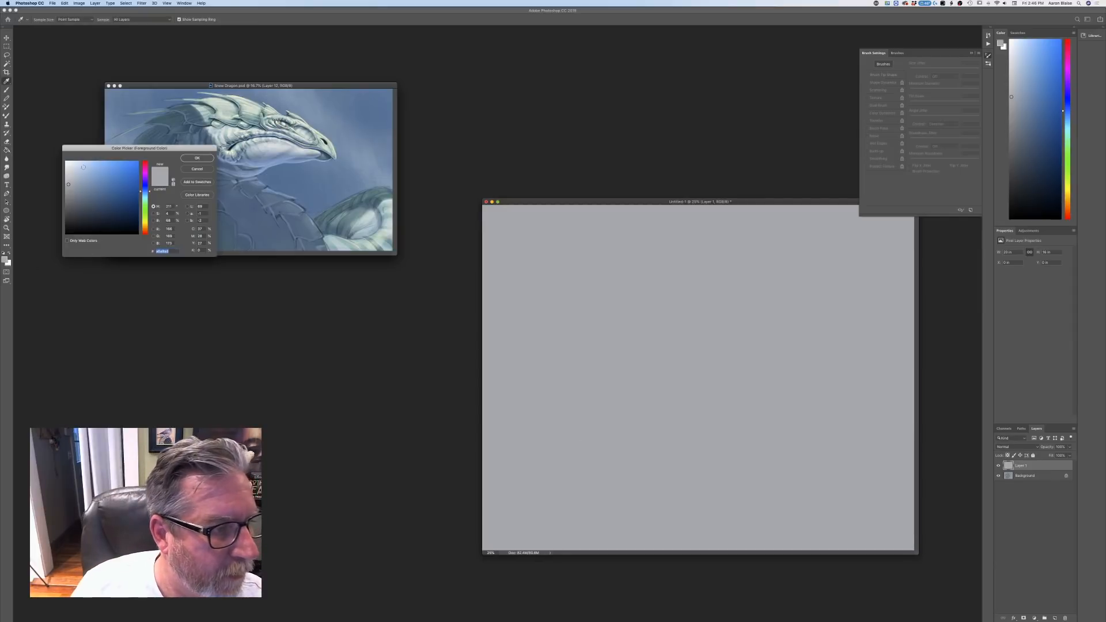
left_click(78, 166)
left_click(197, 158)
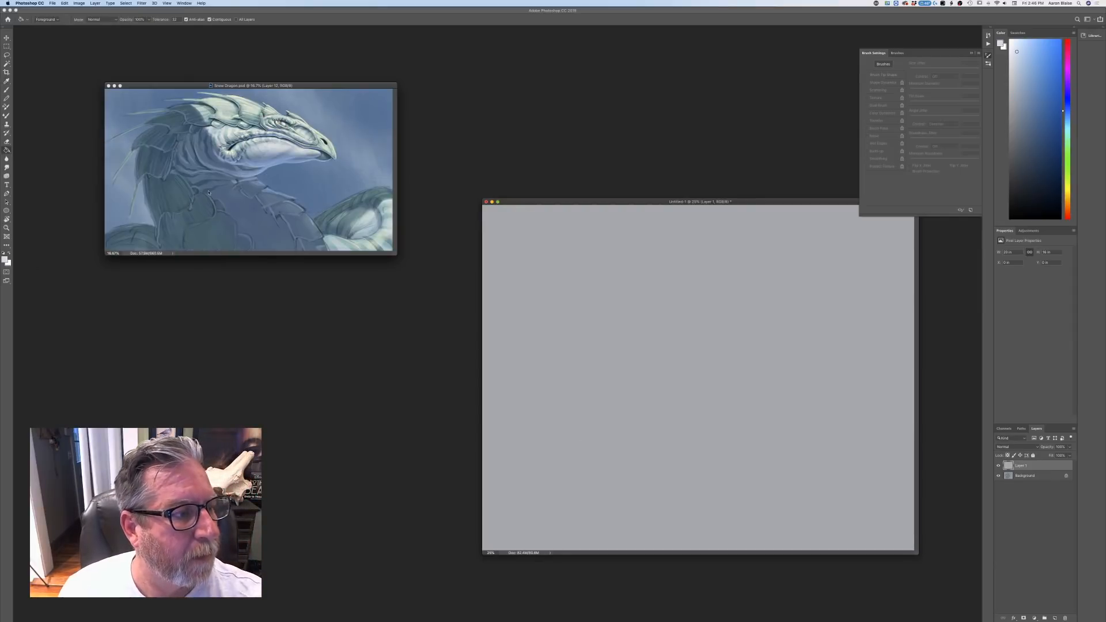
- Return to the scale brush and rotate its tip by roughly a quarter turn so the scales follow the stroke direction
left_click(7, 91)
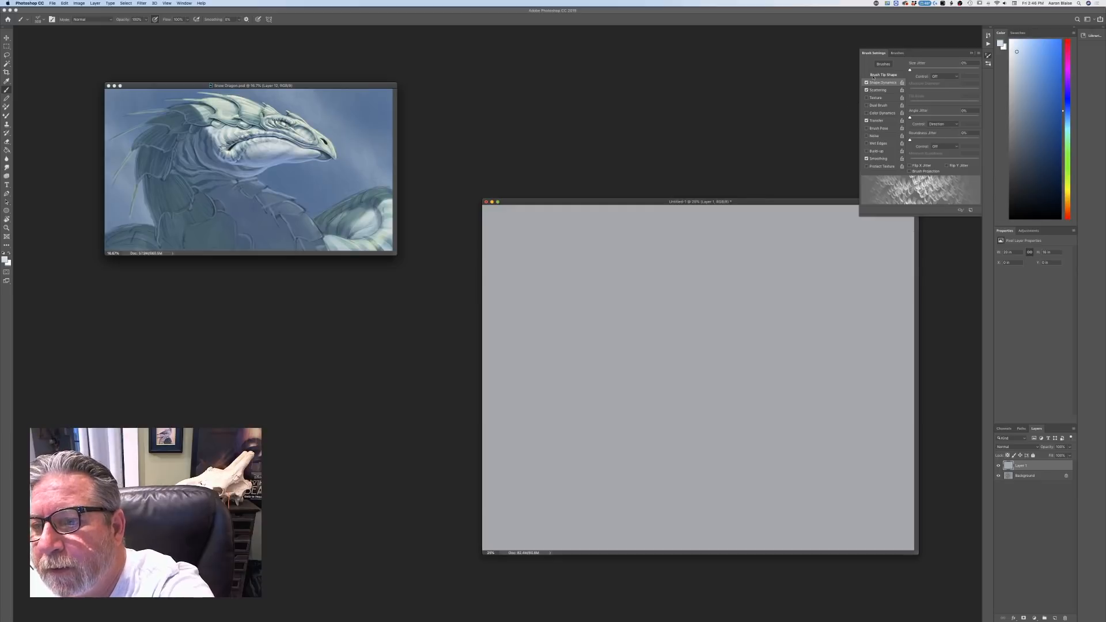
left_click(882, 75)
left_click_drag(974, 124, 967, 118)
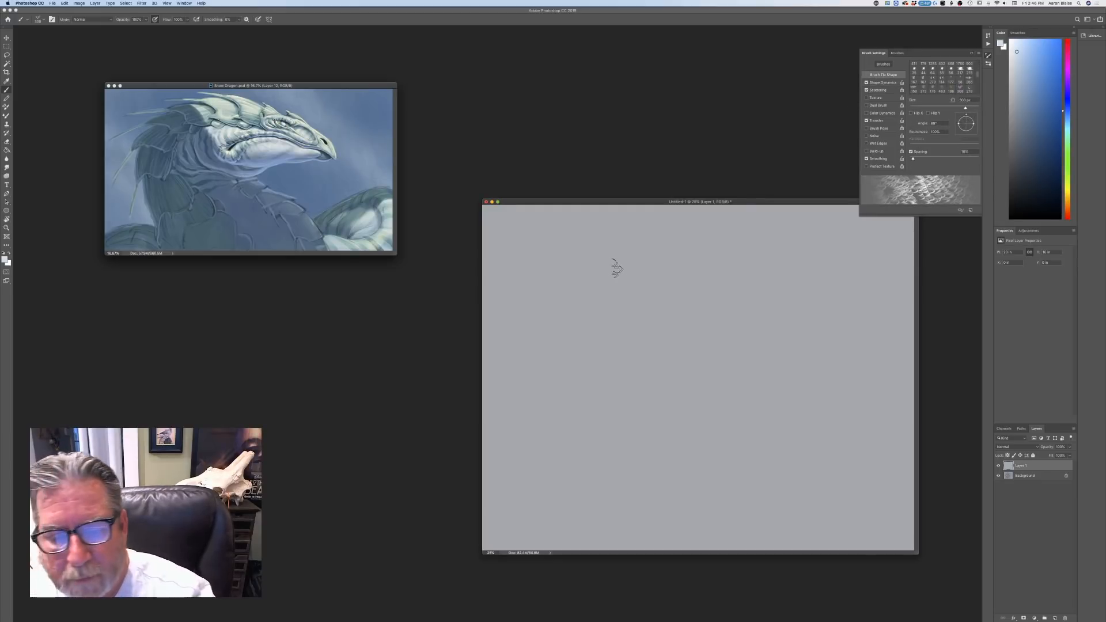
- Paint curved strokes of pale blue scales across the upper half of the light gray layer
left_click_drag(615, 266, 640, 388)
mouse_move(578, 274)
left_mouse_down()
mouse_move(591, 358)
mouse_move(643, 440)
left_mouse_up()
mouse_move(652, 303)
left_mouse_down()
mouse_move(673, 349)
mouse_move(700, 358)
mouse_move(693, 315)
mouse_move(728, 356)
mouse_move(719, 297)
mouse_move(757, 337)
mouse_move(757, 298)
mouse_move(785, 313)
mouse_move(797, 288)
mouse_move(832, 357)
mouse_move(832, 282)
mouse_move(860, 380)
mouse_move(865, 290)
mouse_move(851, 530)
left_mouse_up()
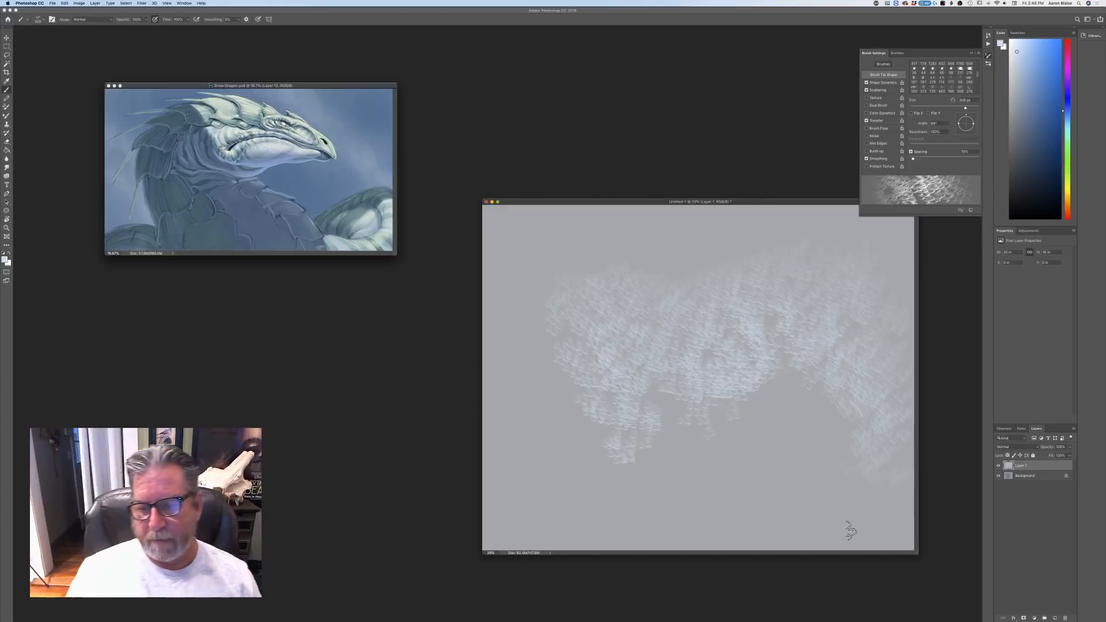
mouse_move(536, 311)
left_mouse_down()
mouse_move(565, 440)
mouse_move(554, 455)
left_mouse_up()
left_click_drag(536, 287, 578, 421)
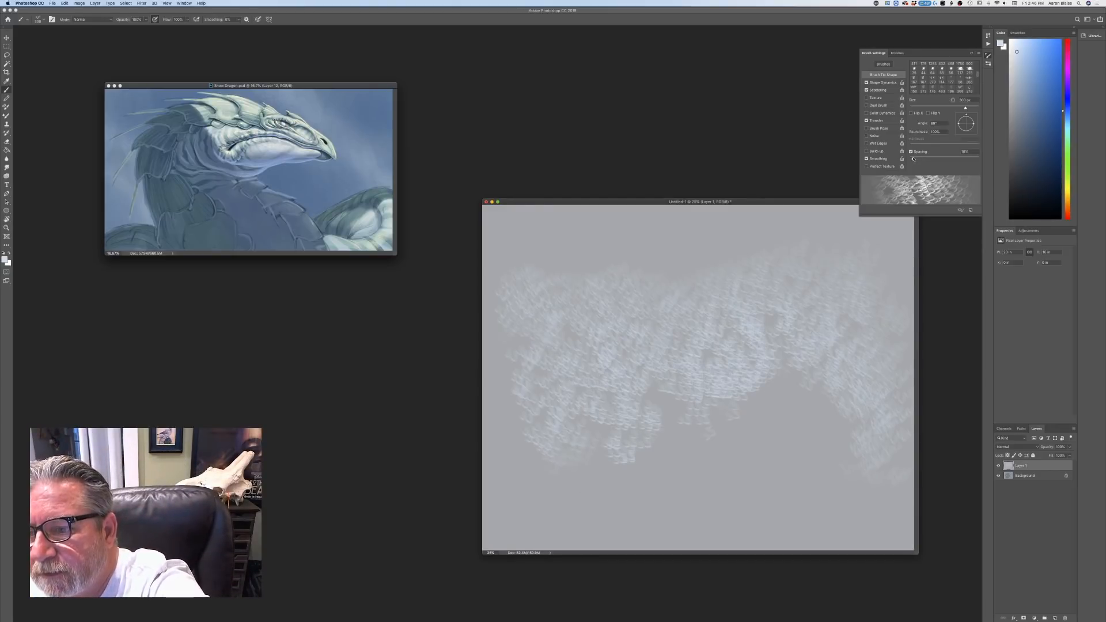
- Increase the brush spacing slightly and replace the gray test layer with a new empty layer
left_click_drag(914, 159, 918, 159)
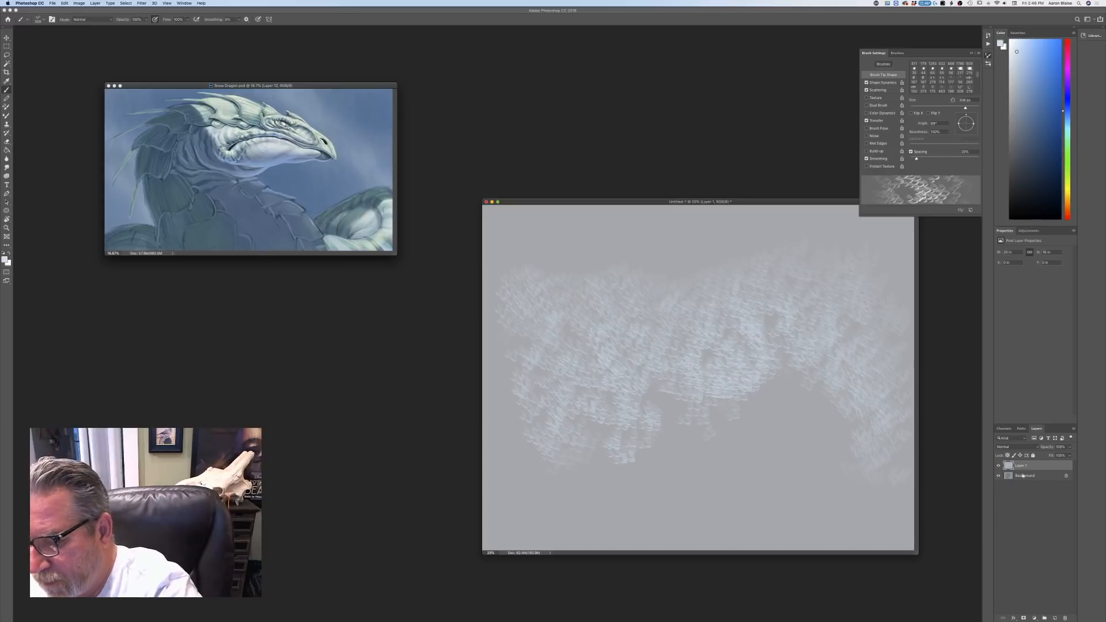
left_click_drag(1024, 476, 1065, 618)
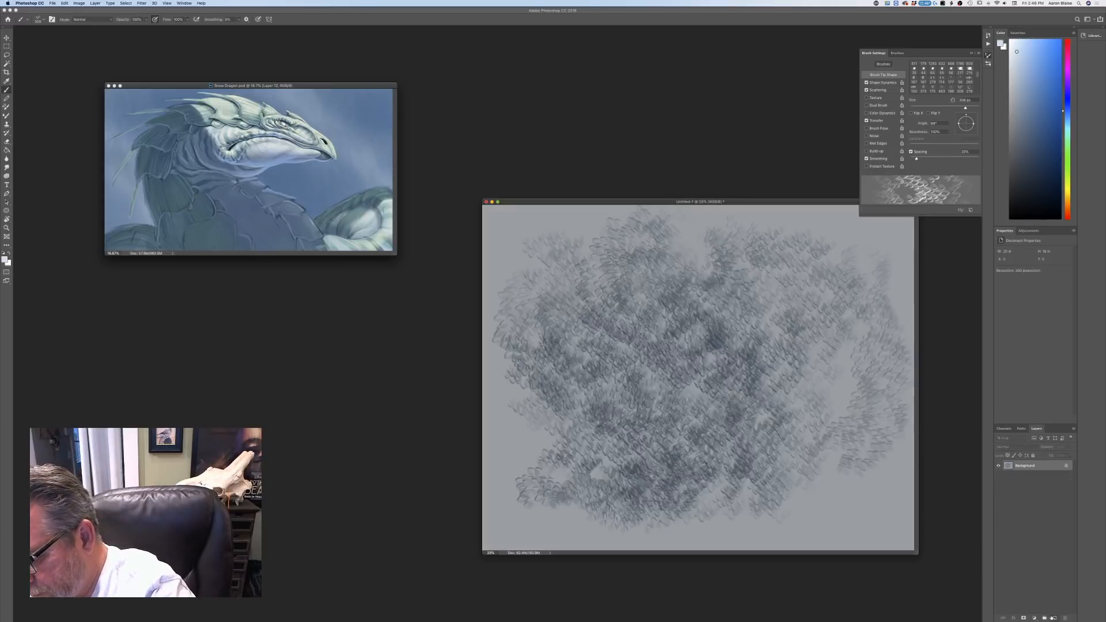
left_click(1055, 618)
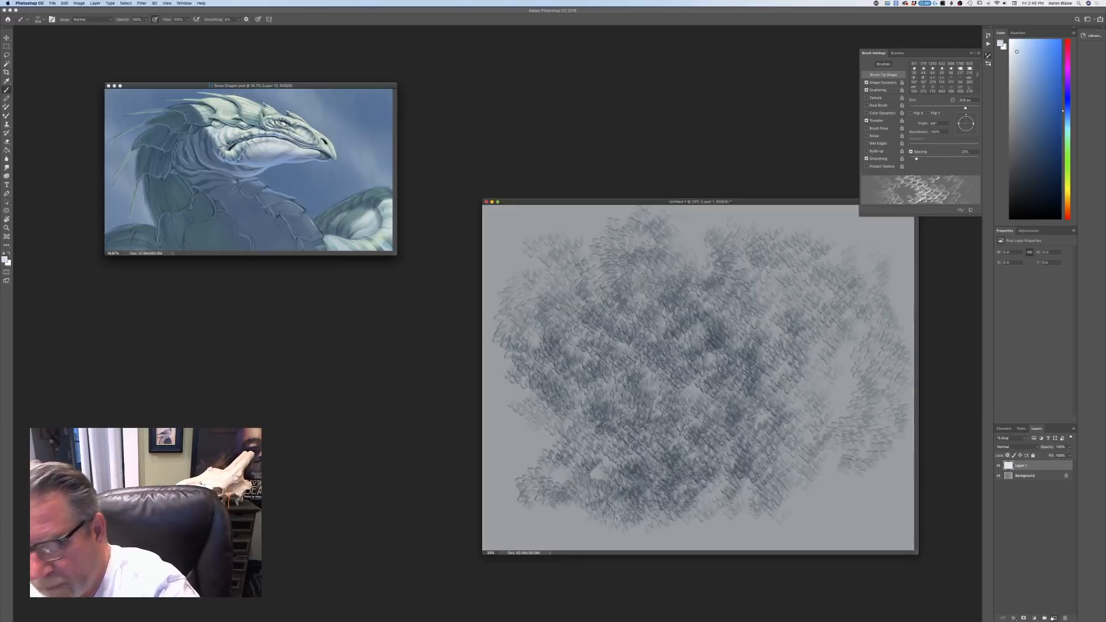
- Switch to the Snow Dragon illustration and show it enlarged in full-screen mode
left_click(156, 87)
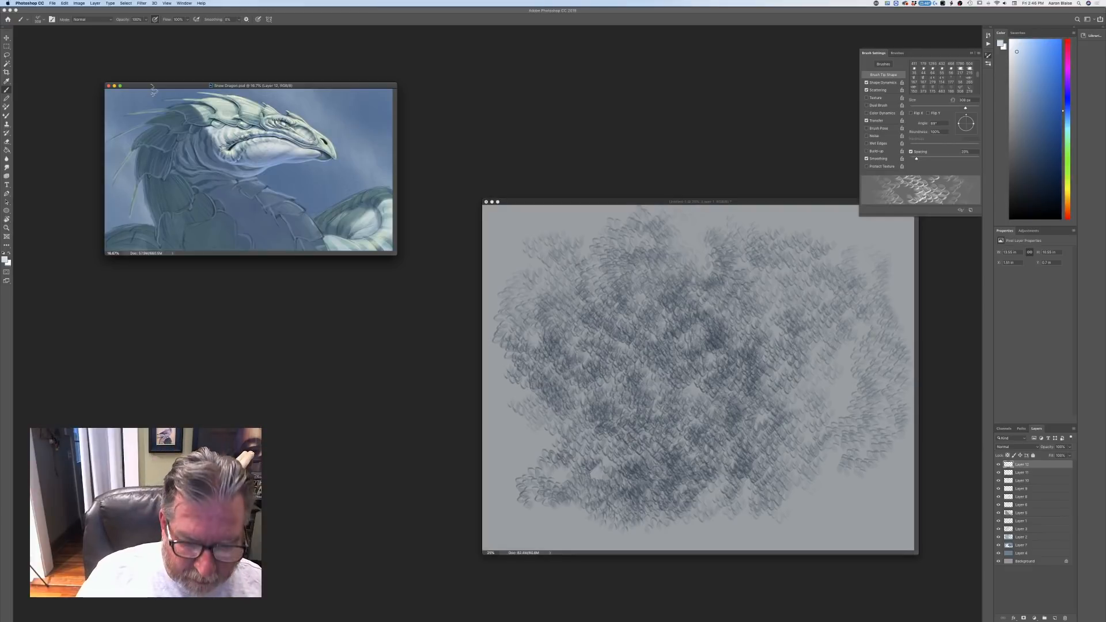
key("f")
key("super+=")
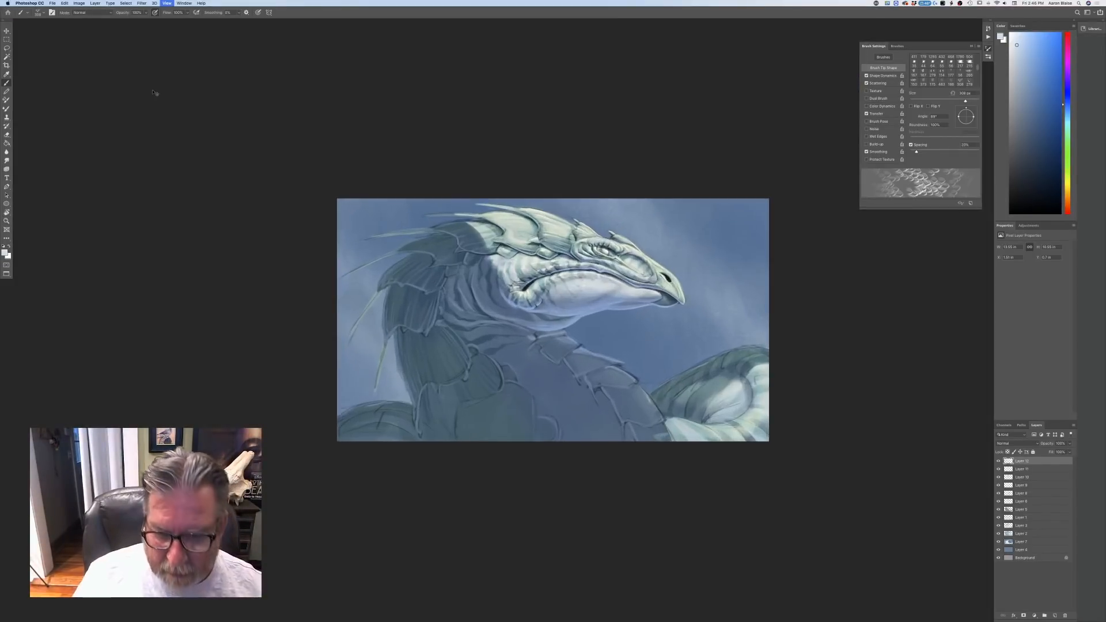
key("super+=")
- Set the foreground color to a medium muted blue
left_click(6, 252)
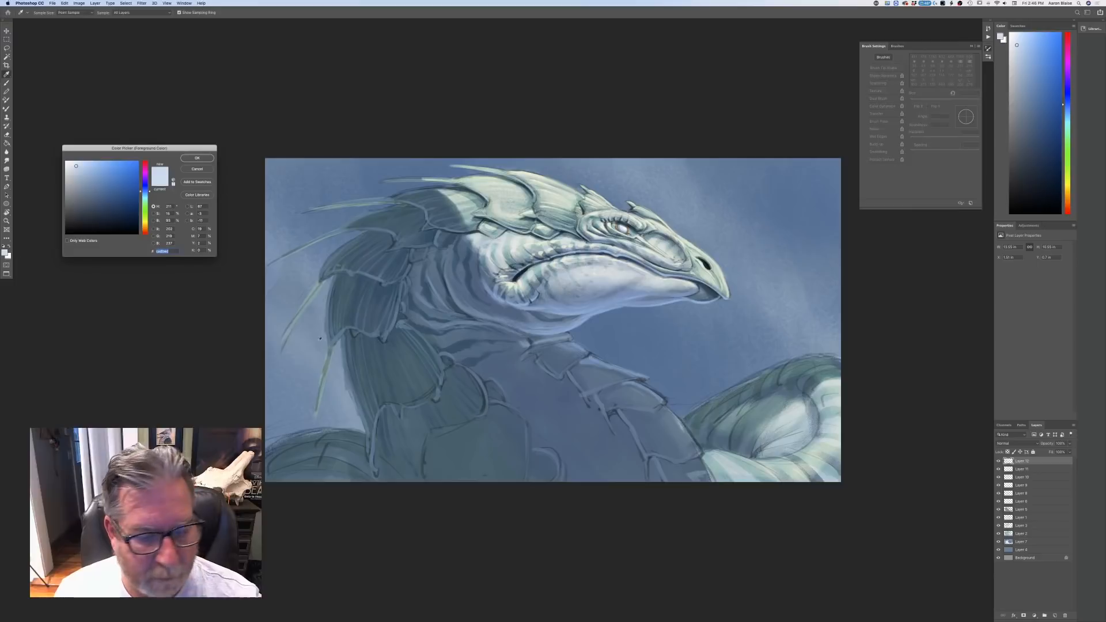
left_click(95, 198)
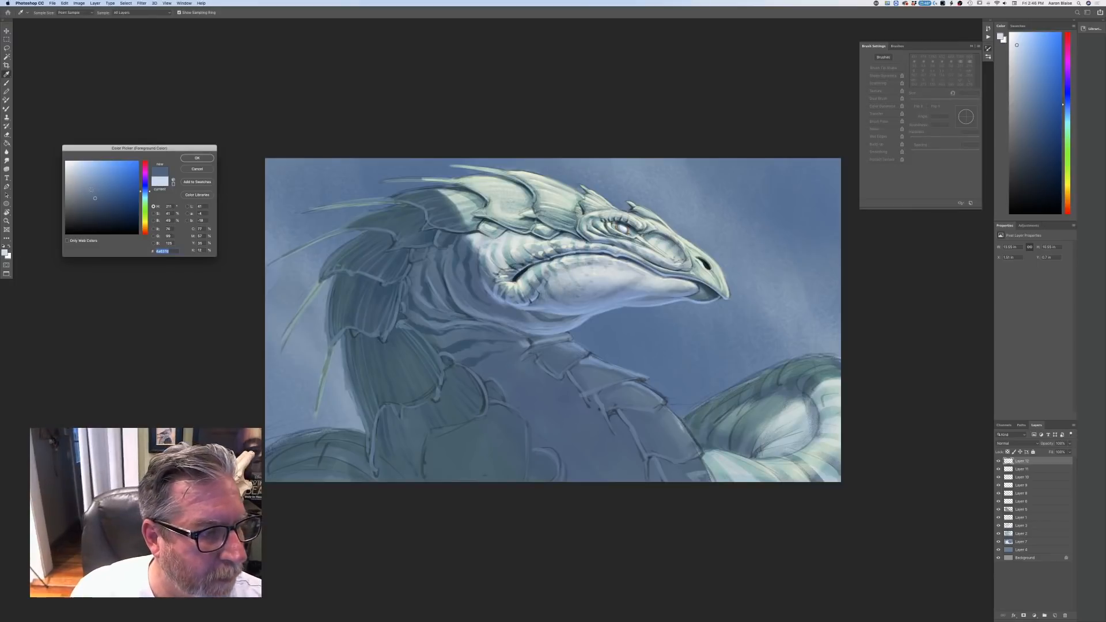
left_click(197, 157)
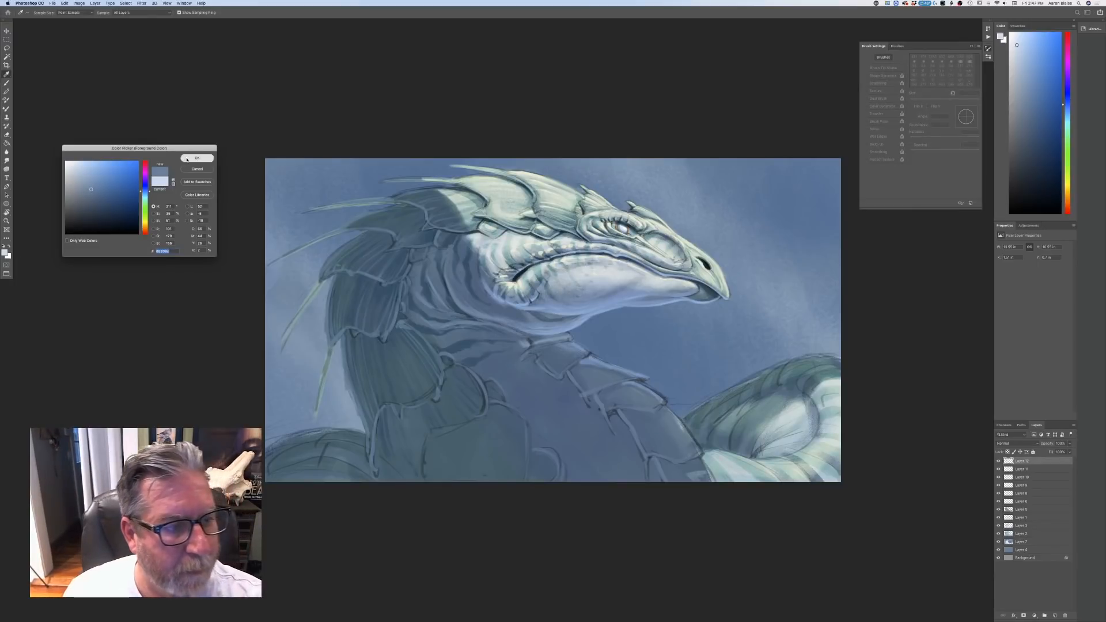
- Reduce the scale brush to 125 px while trying scale strokes on the dragon's chest and neck
key("[")
key("[")
key("[")
key("[")
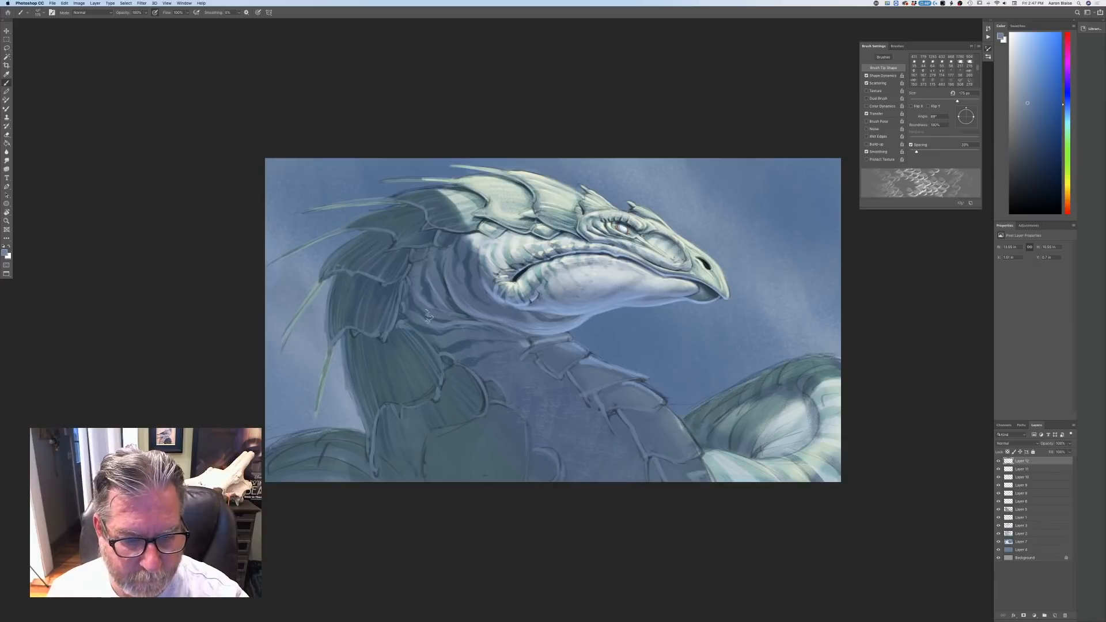
key("bracketleft")
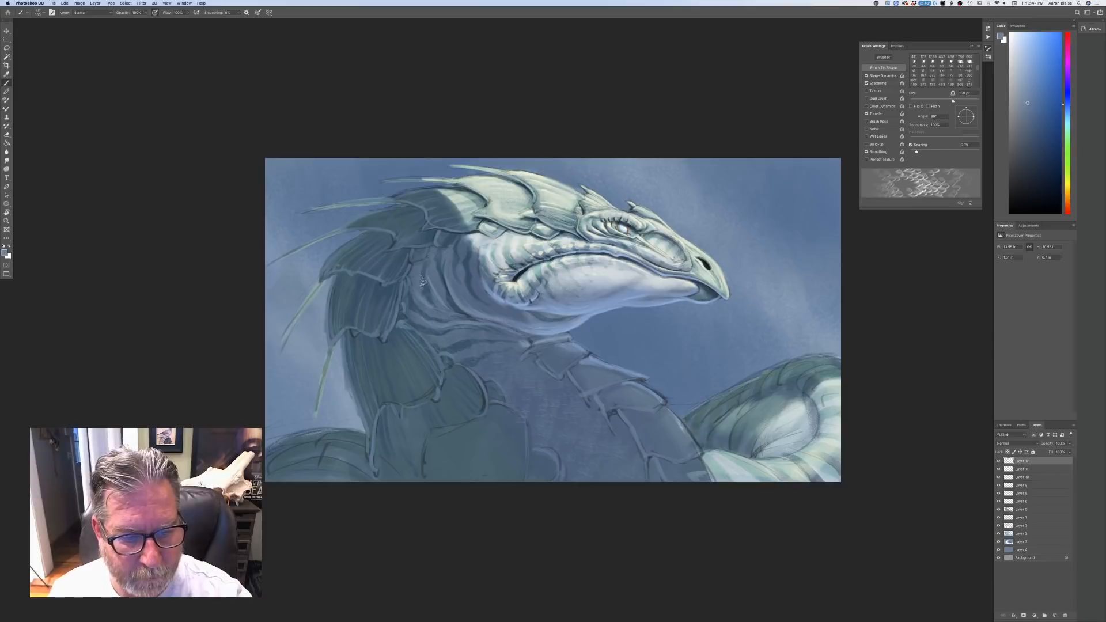
key("bracketleft")
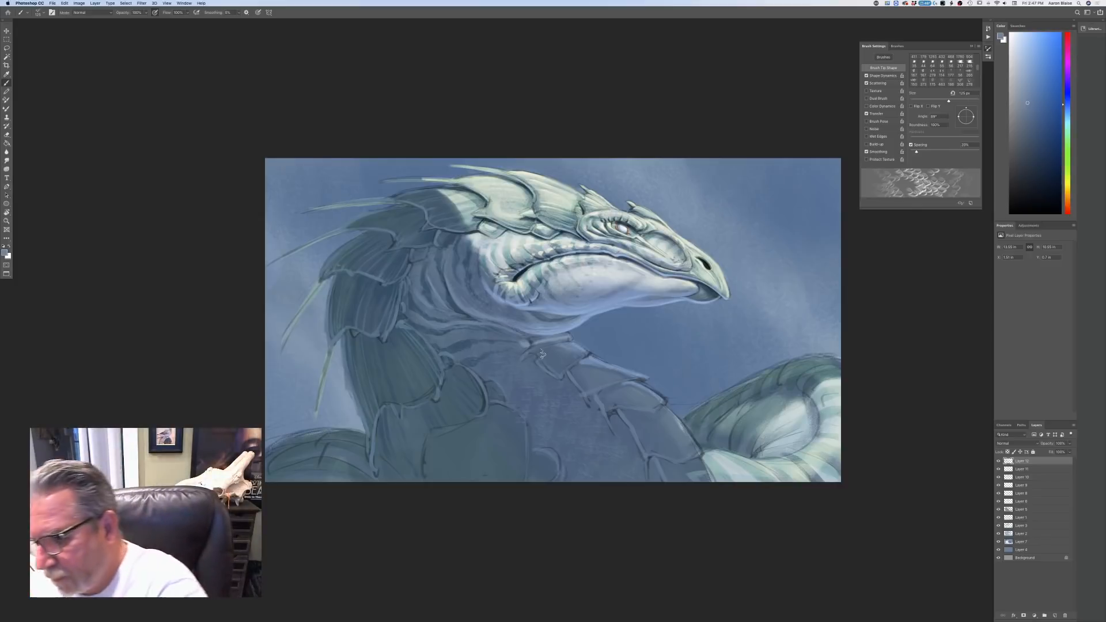
- Compare the dragon with Layer 12 hidden and shown, and undo the trial scale strokes
left_click(999, 462)
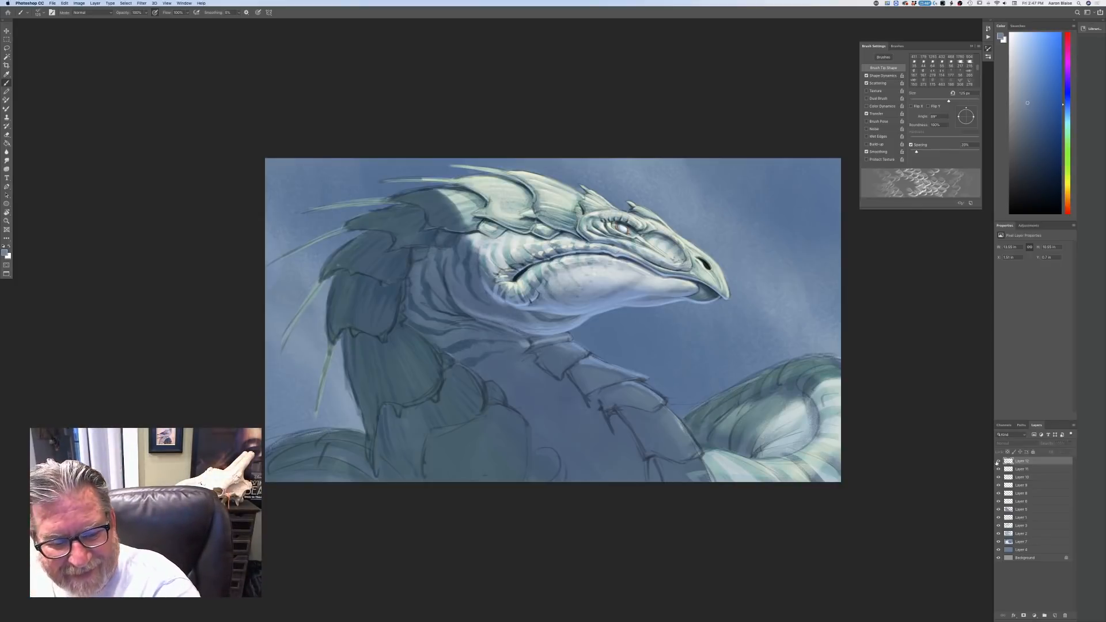
left_click(999, 462)
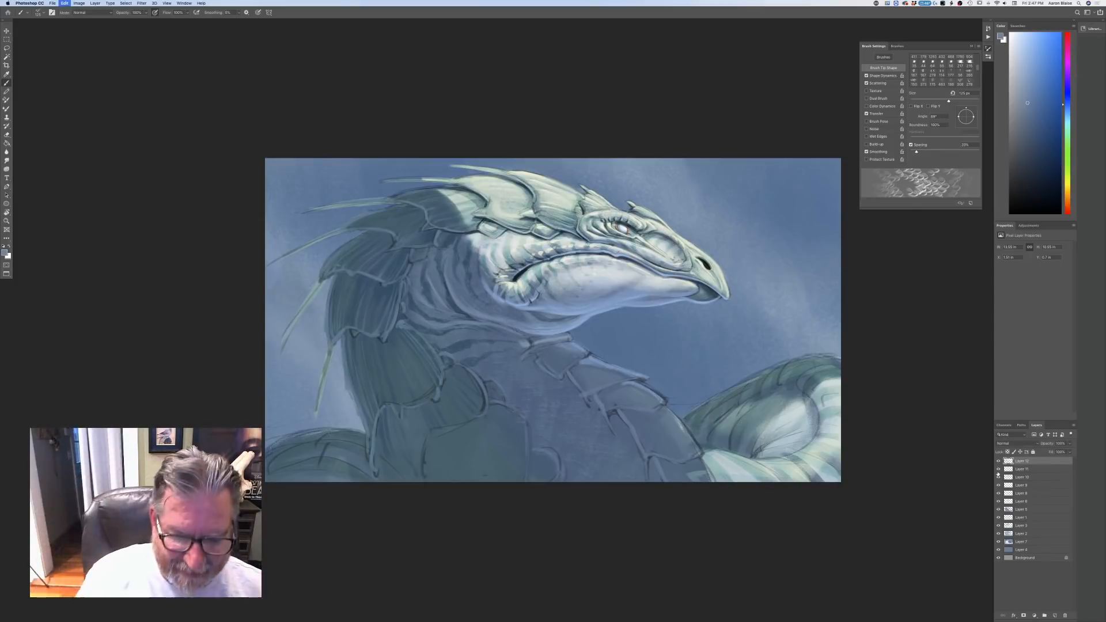
key("super+z")
key("super+z")
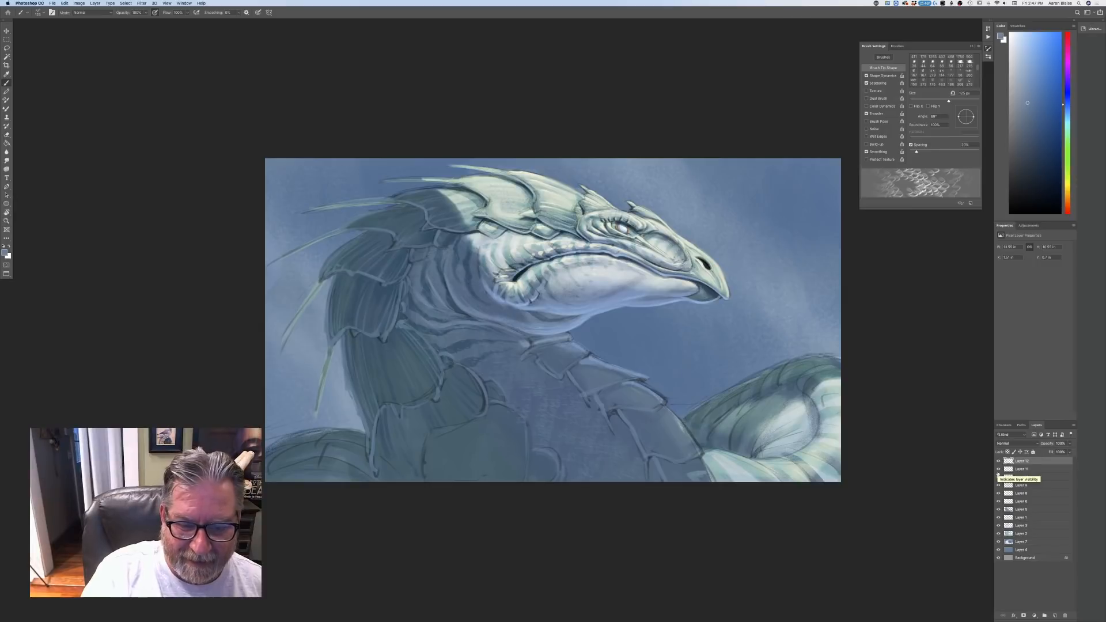
key("super+z")
key("super+z")
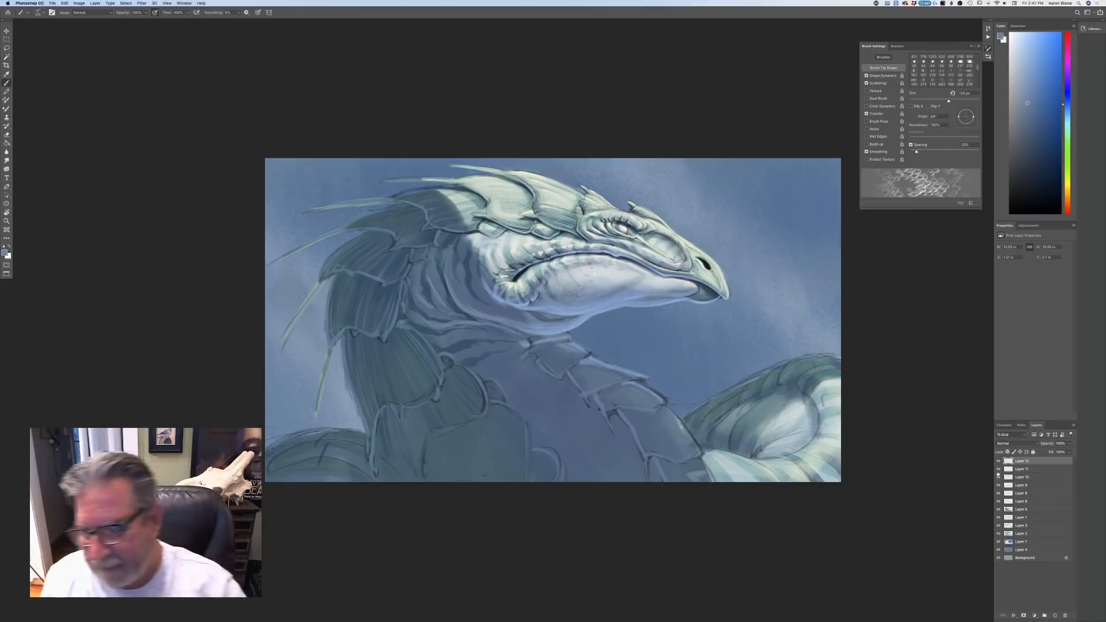
- Add a new layer above Layer 12 and paint muted blue scales over the dragon's jaw, cheek and neck
left_click(1054, 617)
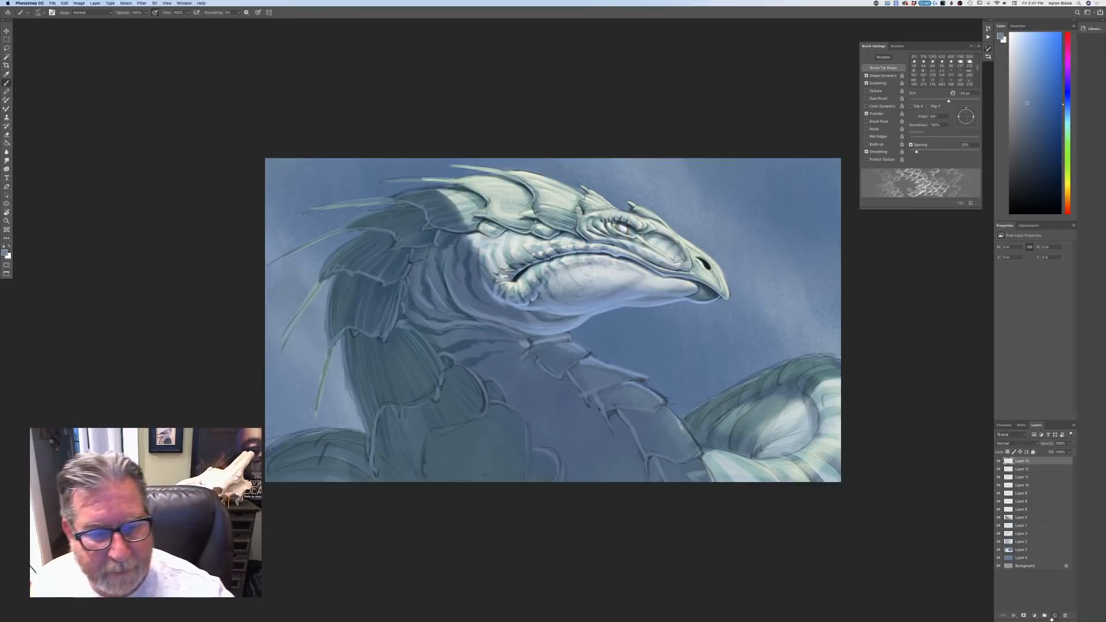
mouse_move(613, 274)
left_mouse_down()
mouse_move(567, 284)
mouse_move(583, 270)
mouse_move(573, 272)
mouse_move(633, 281)
mouse_move(586, 303)
mouse_move(679, 287)
mouse_move(629, 289)
mouse_move(663, 283)
mouse_move(626, 274)
mouse_move(615, 276)
mouse_move(633, 291)
mouse_move(542, 308)
left_mouse_up()
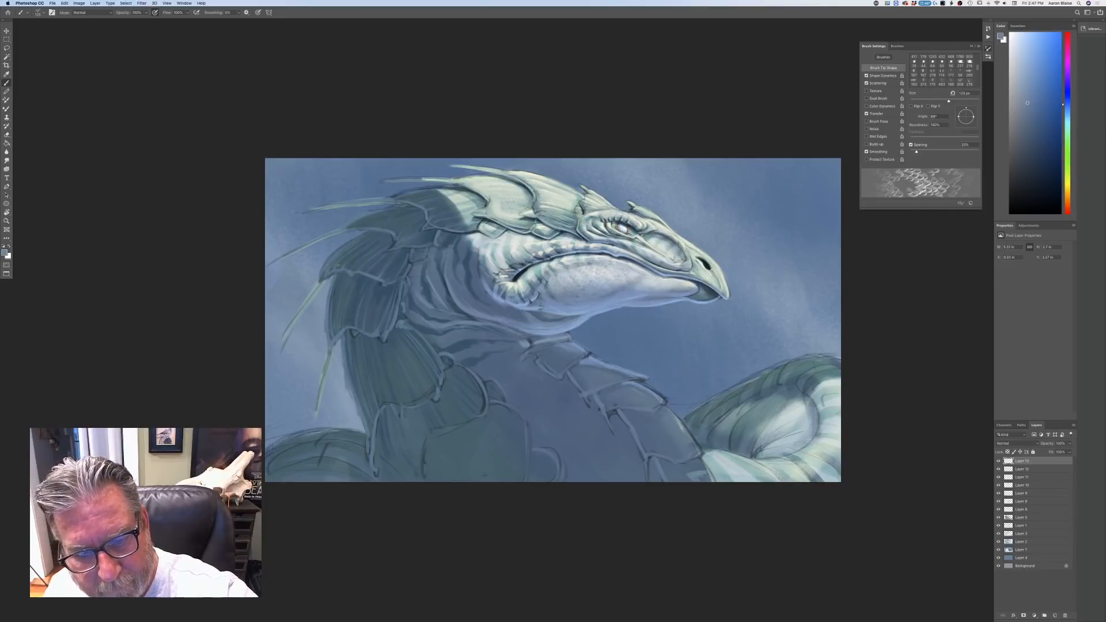
mouse_move(575, 265)
left_mouse_down()
mouse_move(534, 275)
mouse_move(506, 239)
mouse_move(447, 280)
mouse_move(489, 263)
mouse_move(437, 260)
mouse_move(455, 352)
mouse_move(491, 325)
mouse_move(508, 373)
mouse_move(554, 385)
mouse_move(529, 396)
left_mouse_up()
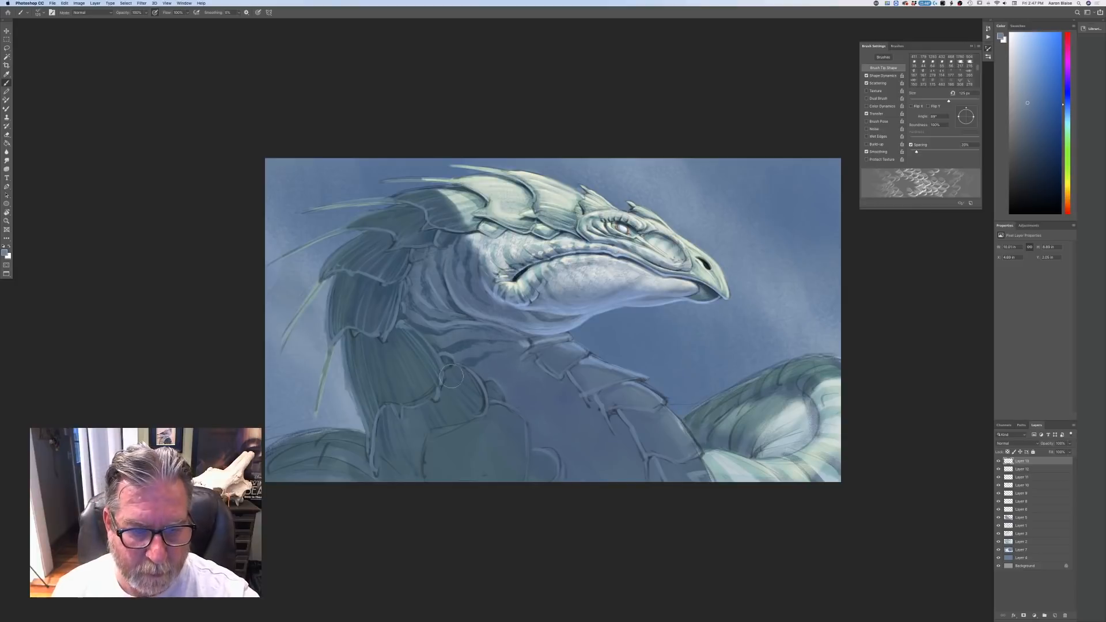
- Enlarge the scale brush to 200 px and paint larger scales down the dragon's shadowed chest
key("bracketright")
key("bracketright")
key("bracketright")
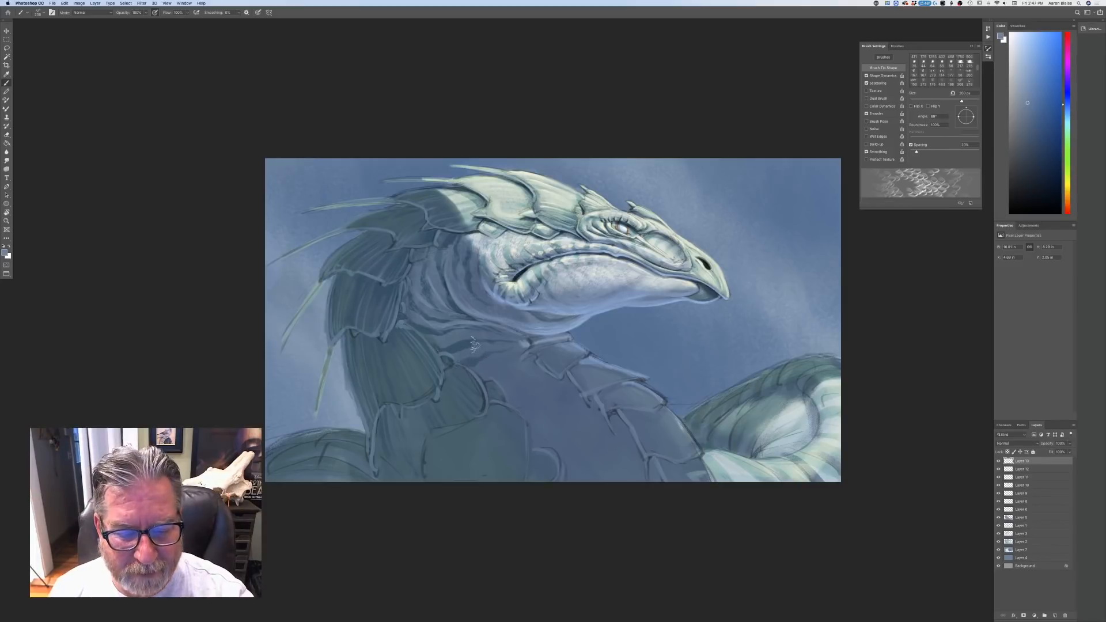
left_click_drag(536, 365, 640, 488)
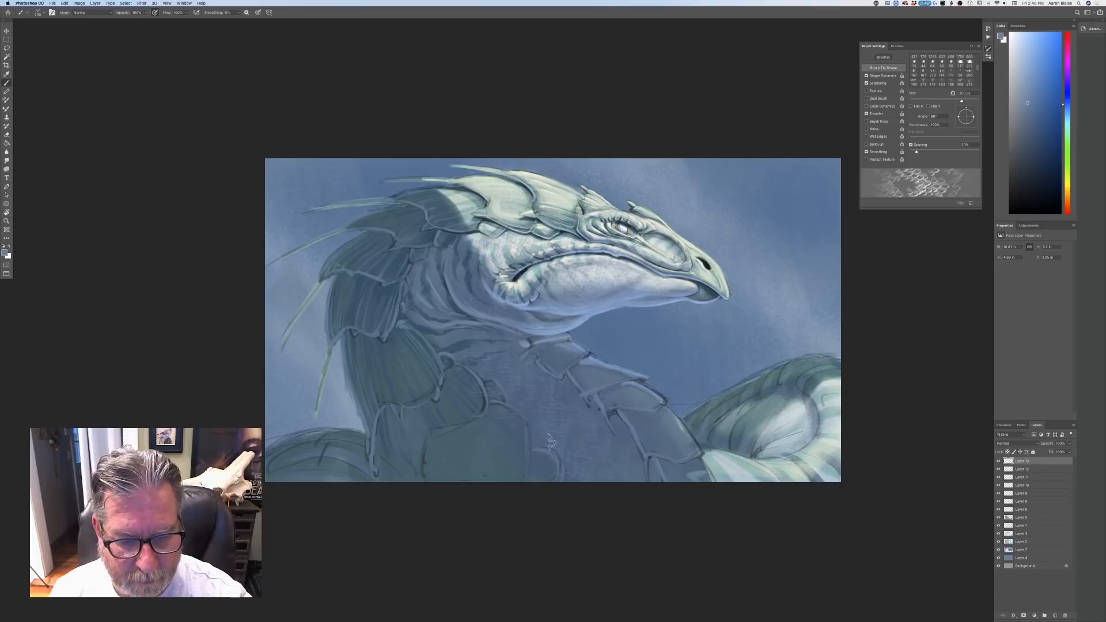
- Extend the large scales over the neck and chest plates, and add finer scales to the lower jaw with the brush reduced to 90 px
mouse_move(436, 332)
left_mouse_down()
mouse_move(458, 331)
mouse_move(520, 397)
mouse_move(557, 500)
left_mouse_up()
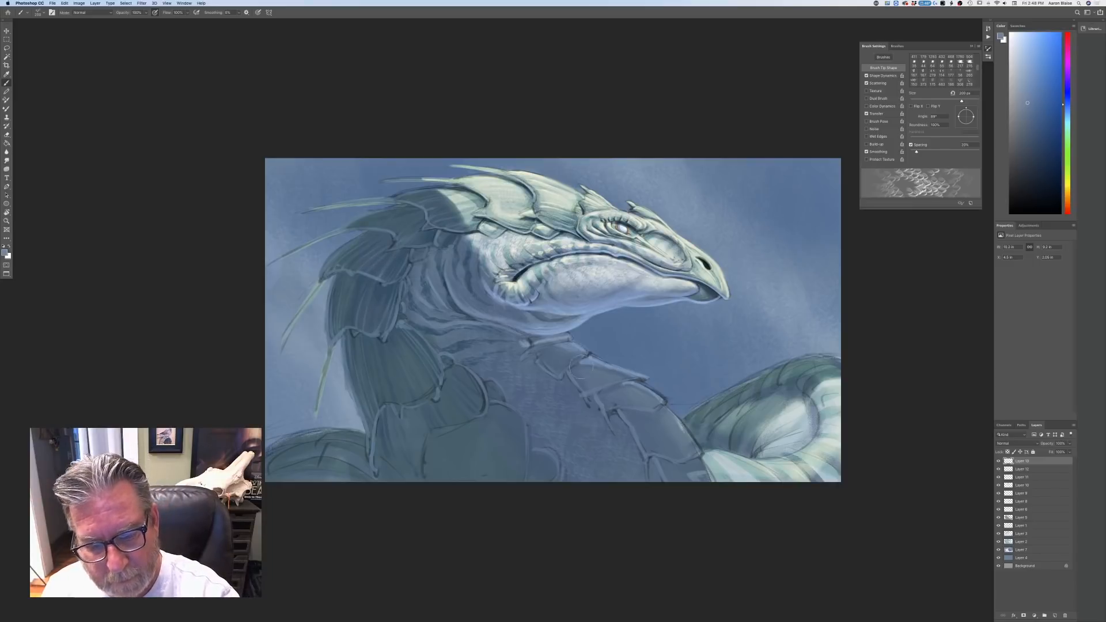
mouse_move(581, 367)
left_mouse_down()
mouse_move(560, 352)
mouse_move(570, 362)
left_mouse_up()
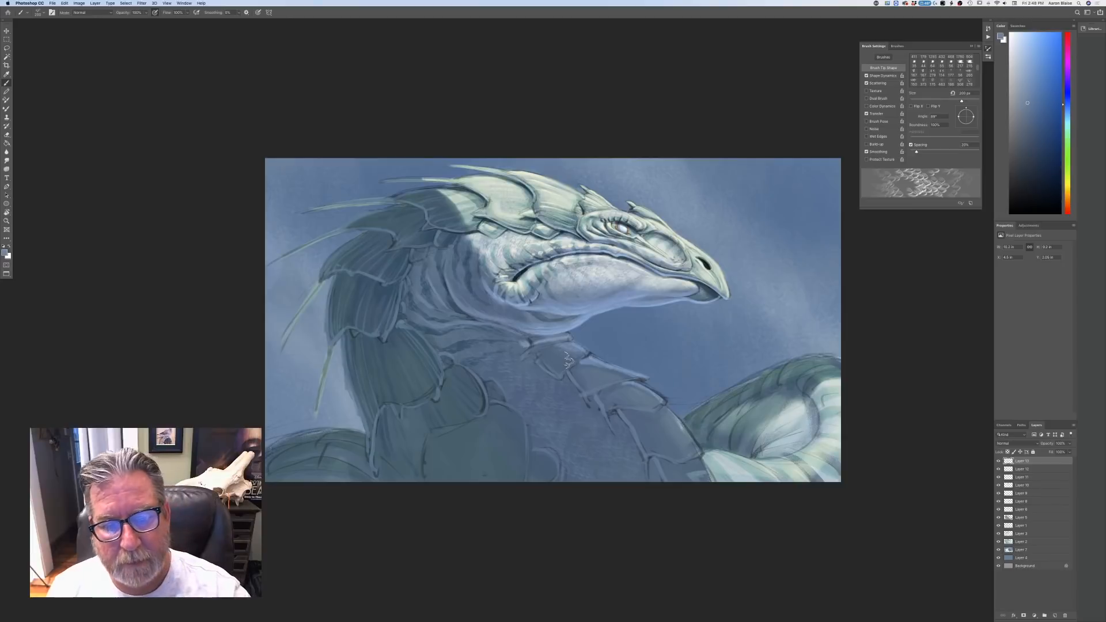
key("bracketleft")
key("bracketleft")
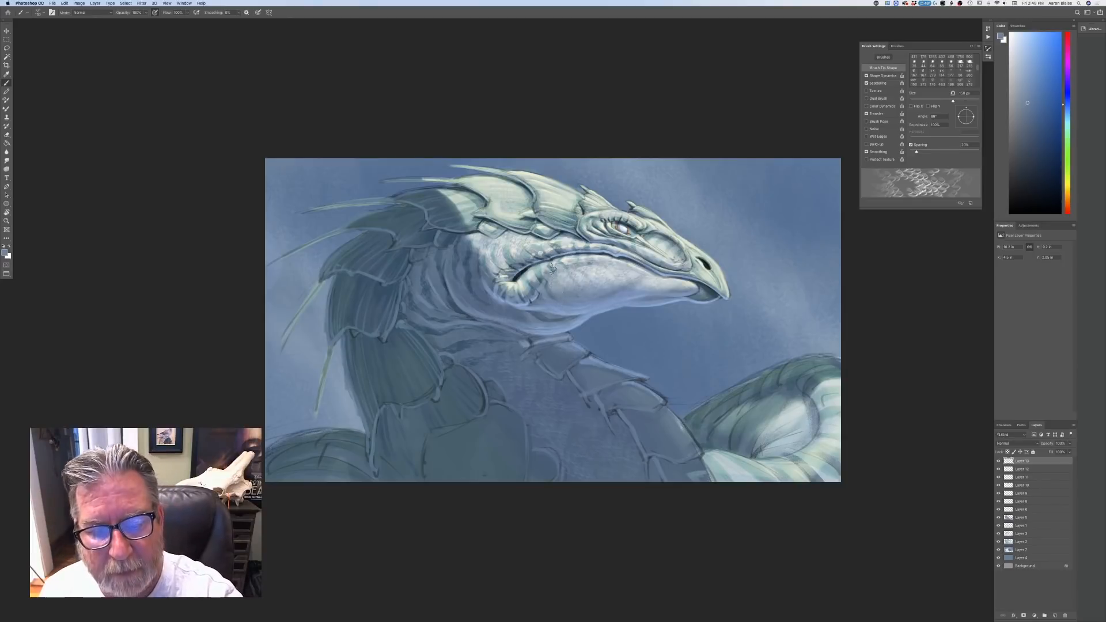
key("bracketleft")
key("bracketleft")
key("bracketleft")
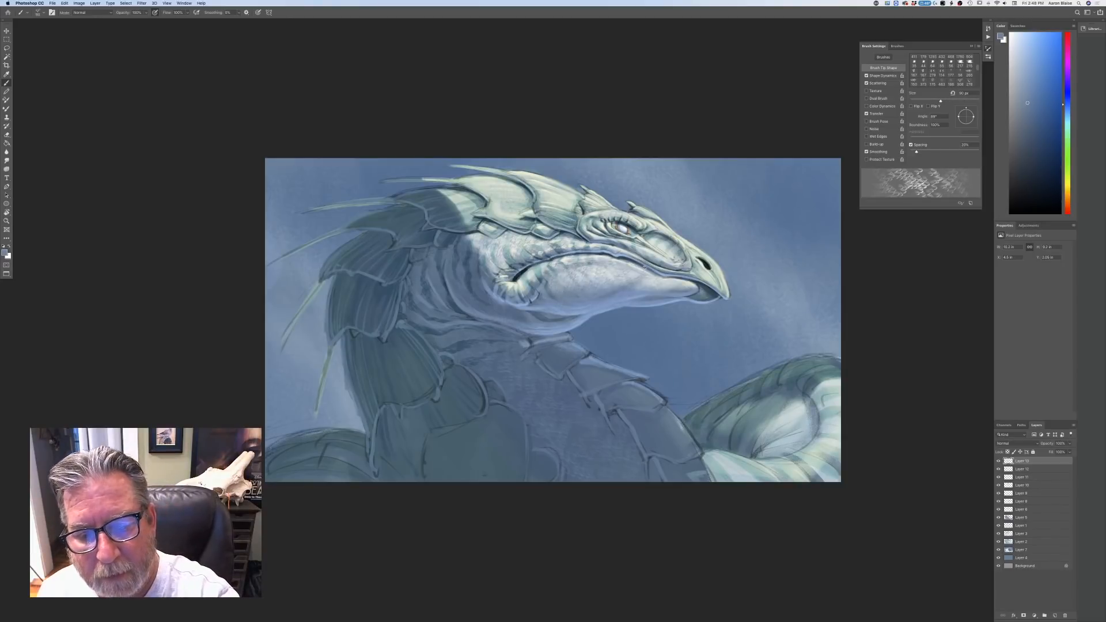
left_click_drag(663, 280, 680, 286)
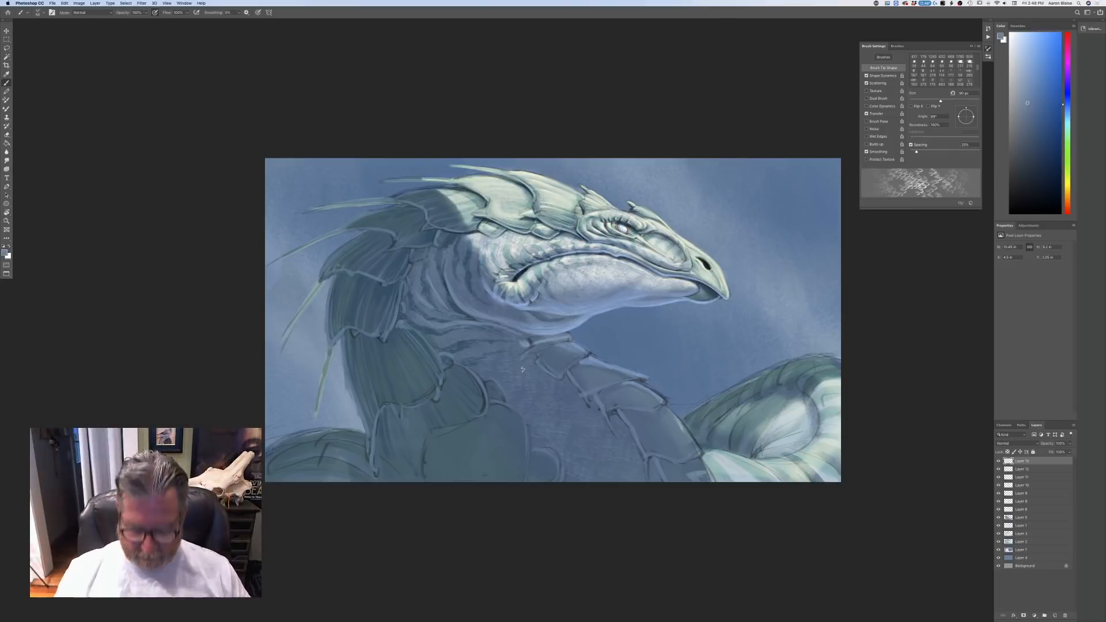
- Add a new layer above Layer 13 and set the foreground color to a faintly yellow near-white
key("super+equal")
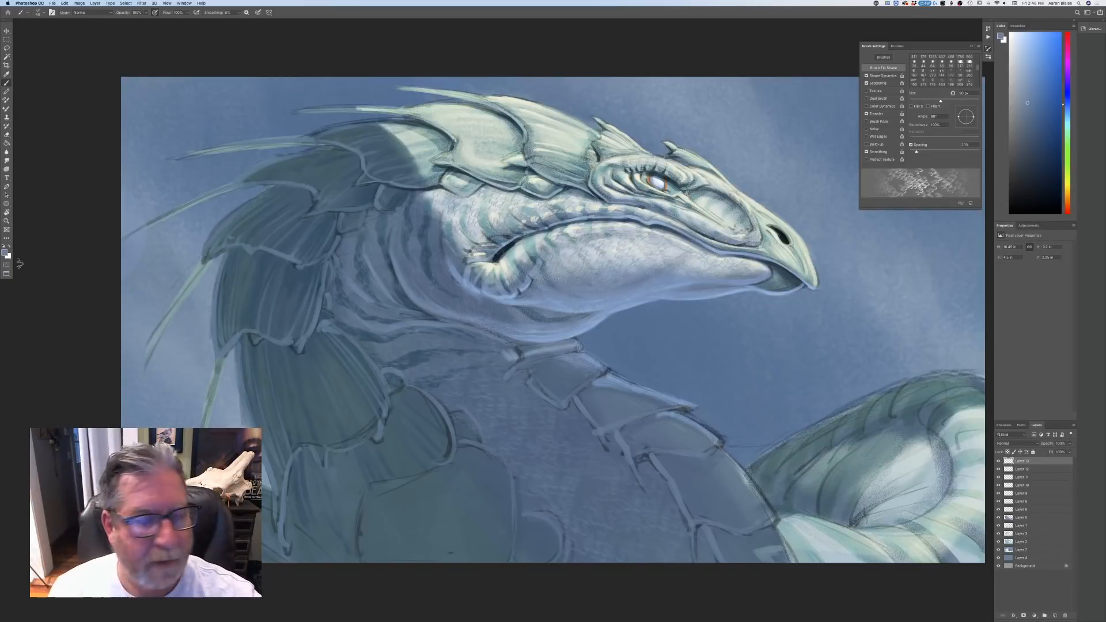
left_click(1053, 616)
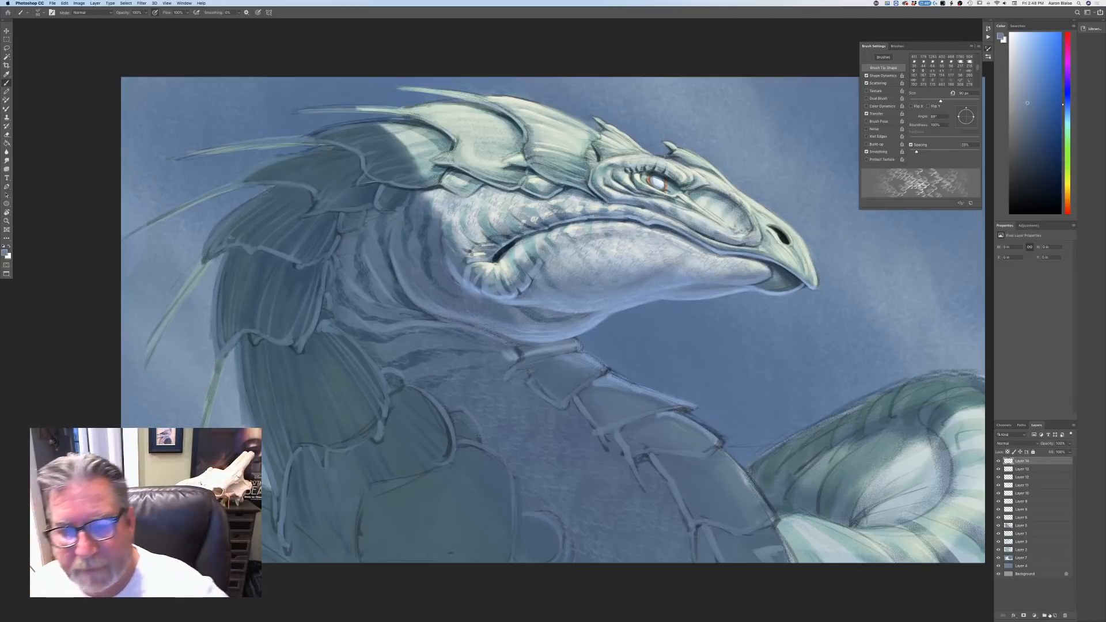
left_click(5, 253)
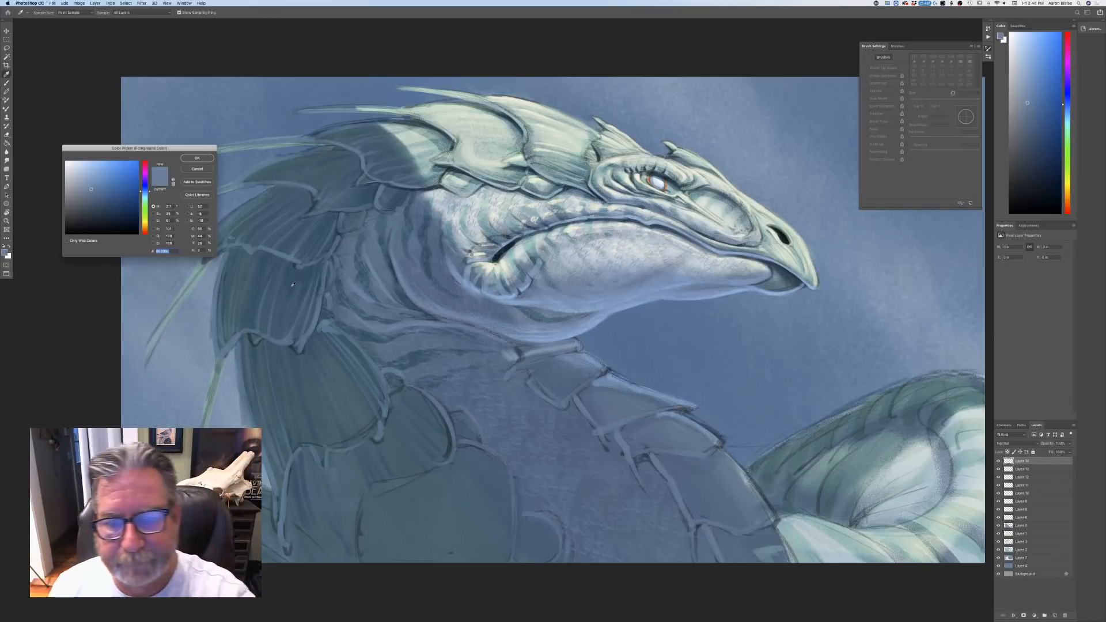
left_click(652, 282)
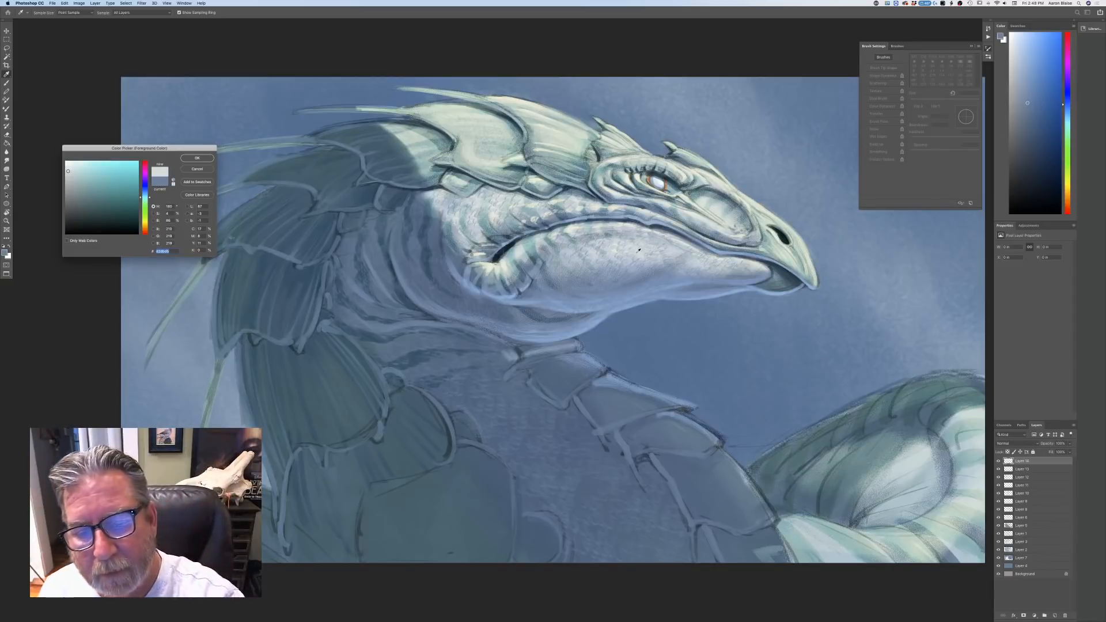
left_click(667, 263)
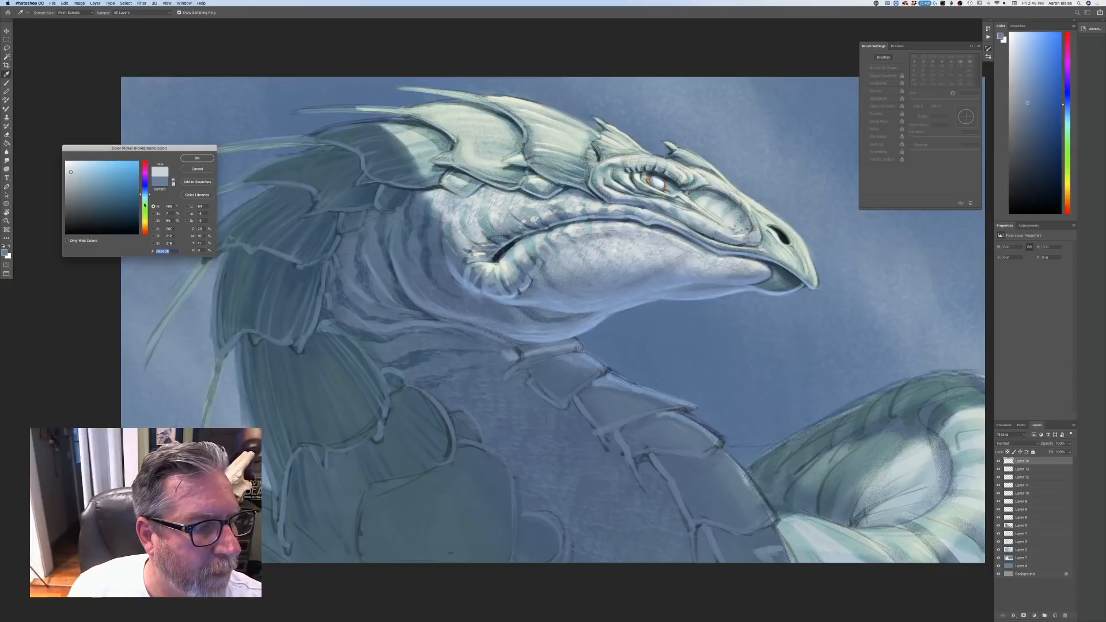
left_click(144, 223)
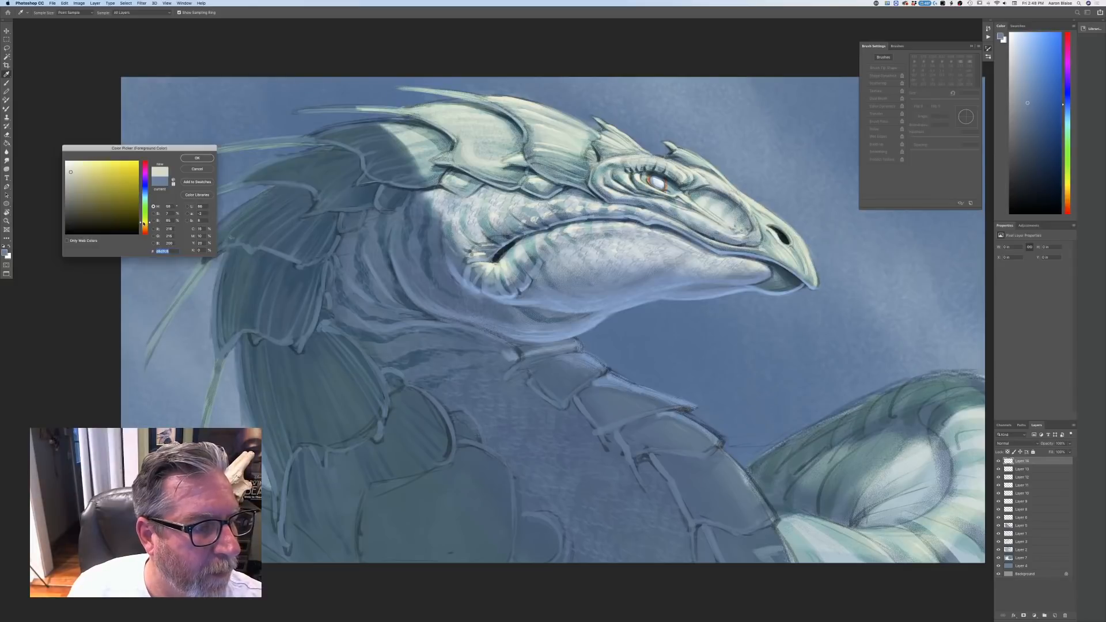
left_click(68, 161)
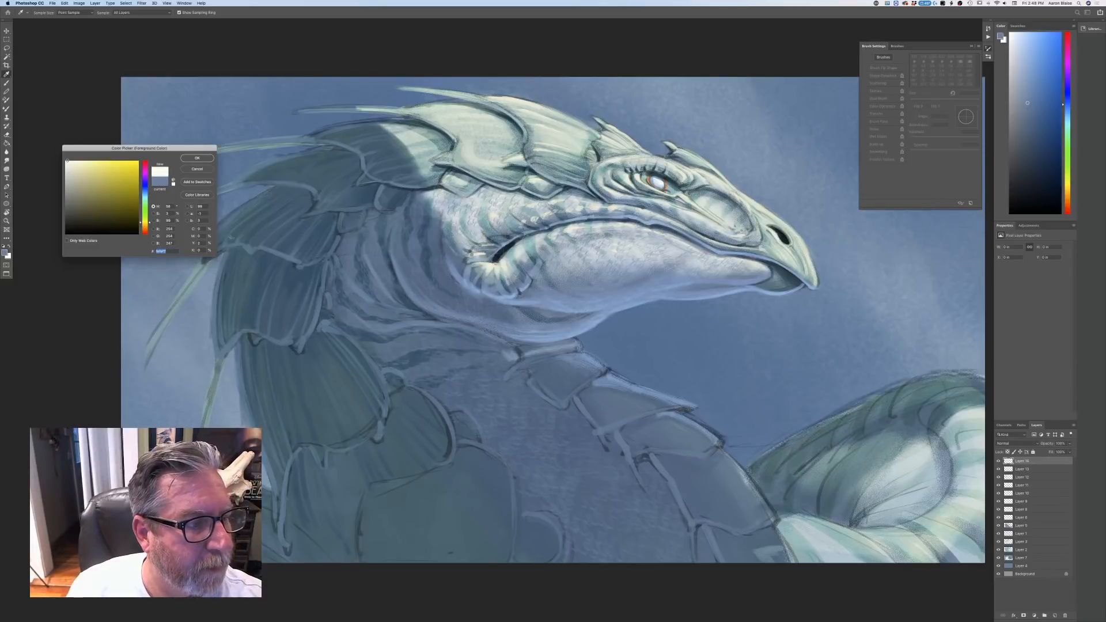
left_click(197, 158)
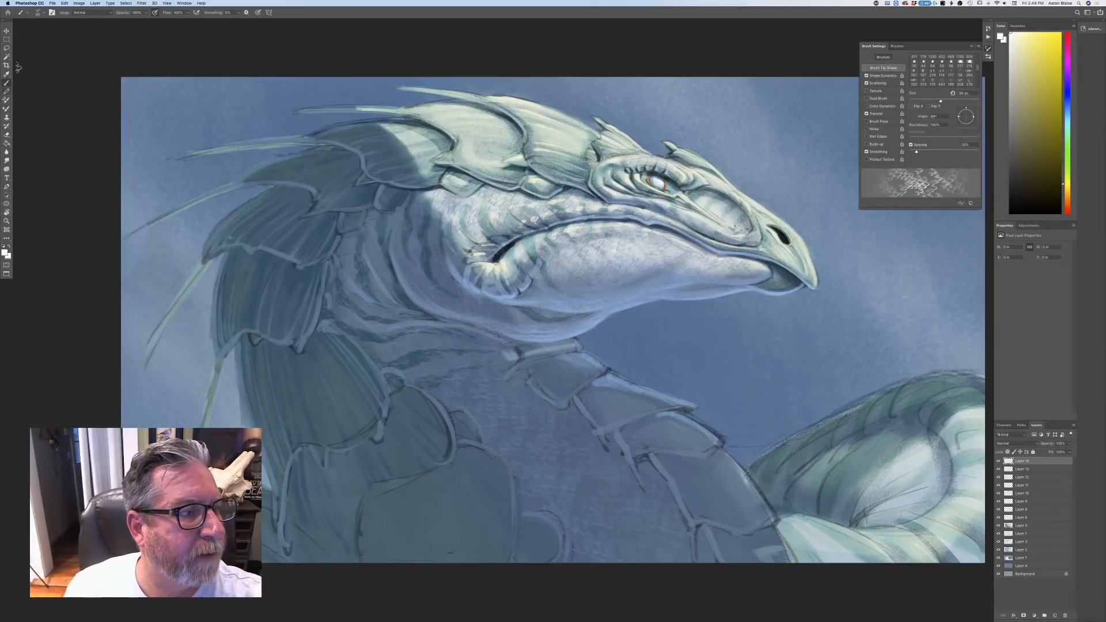
- Switch to the Hard Round brush, make pen pressure control its size, and reduce it to 25 px
left_click(27, 13)
left_click(182, 67)
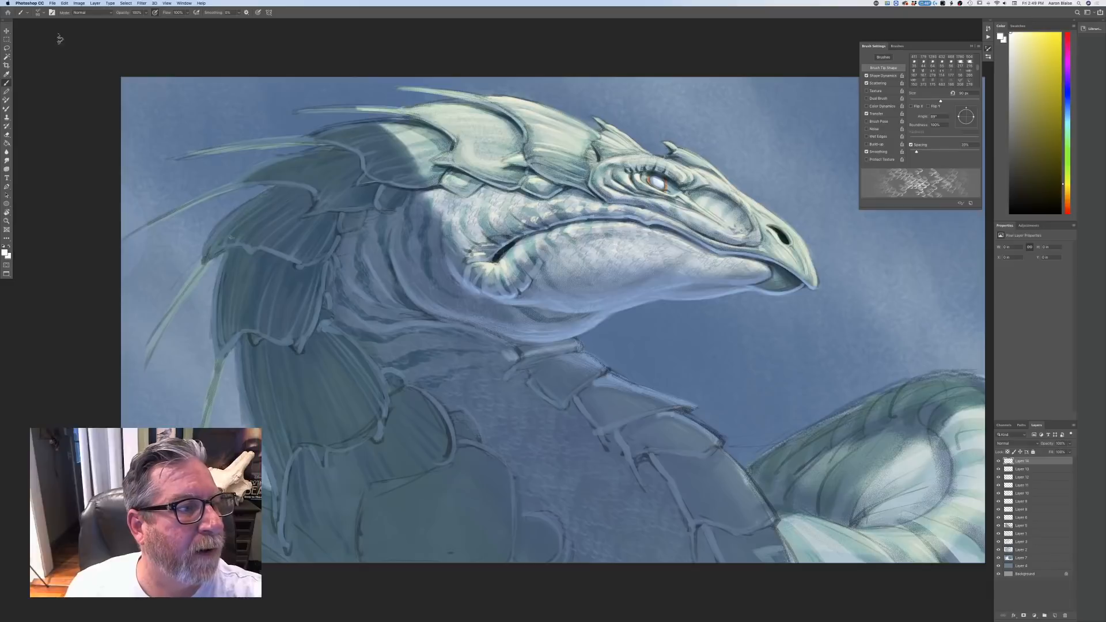
left_click(39, 13)
left_click_drag(179, 248, 176, 59)
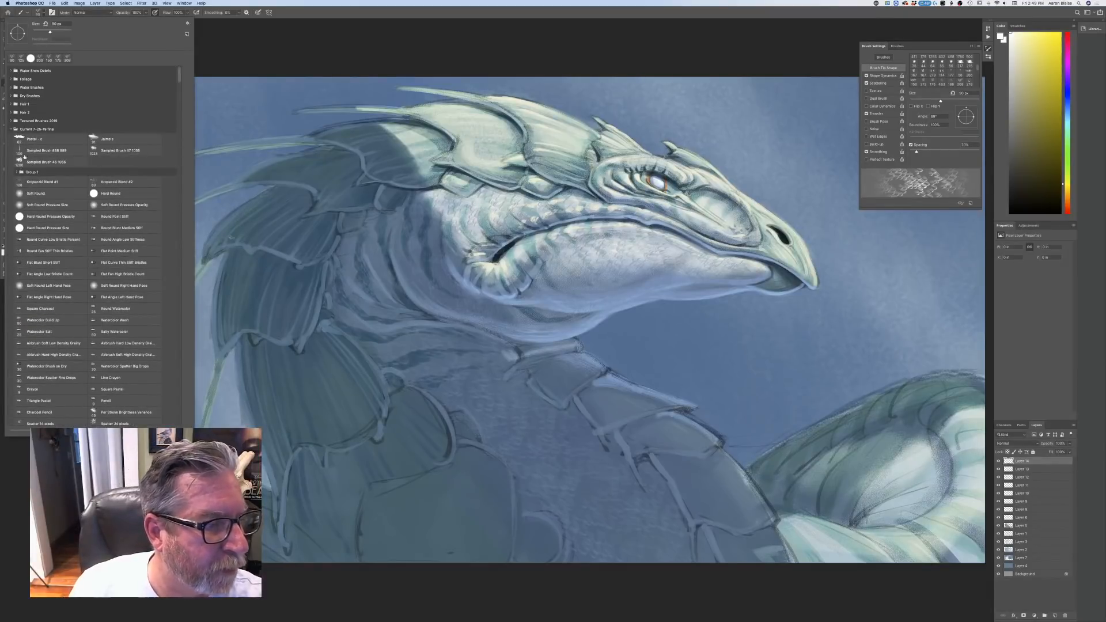
left_click(101, 195)
left_click(253, 67)
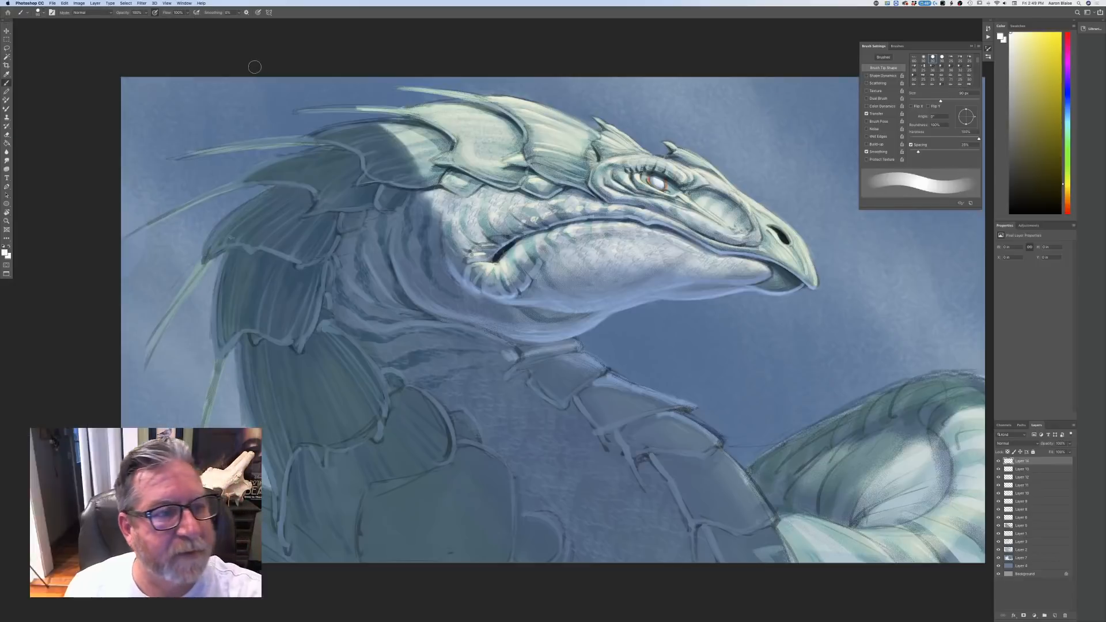
key("[")
key("[")
key("[")
key("[")
key("[")
key("[")
key("[")
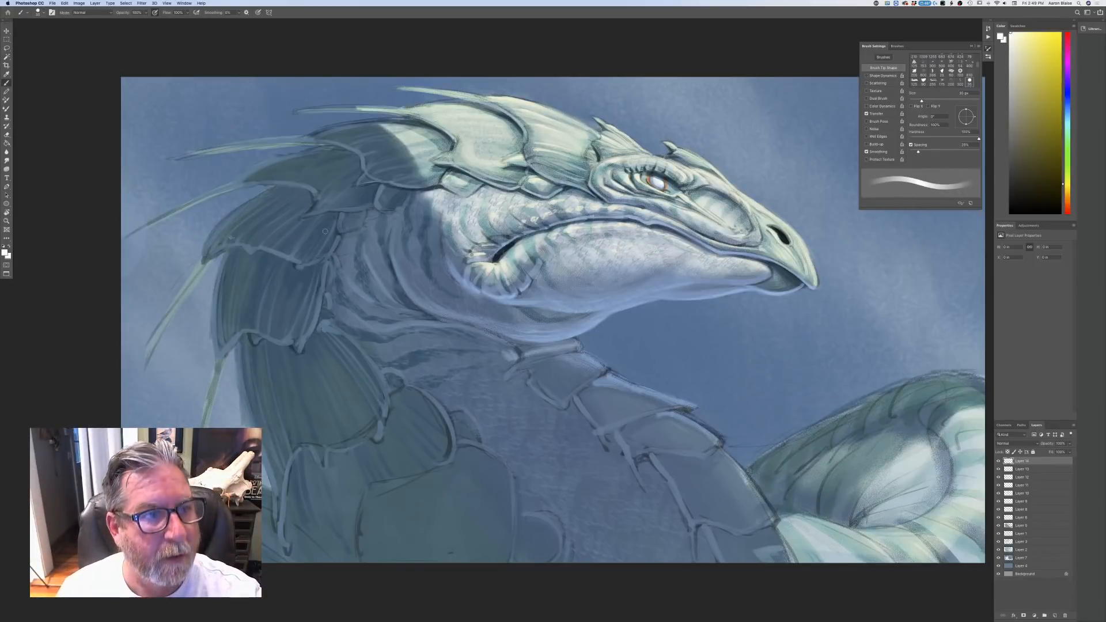
left_click(258, 12)
key("[")
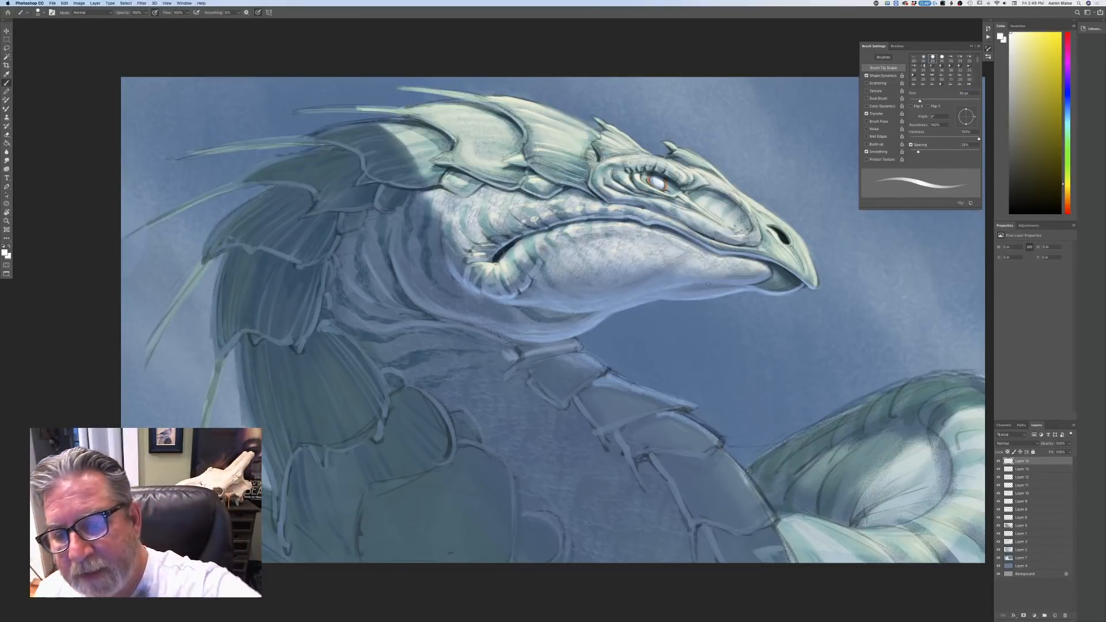
key("[")
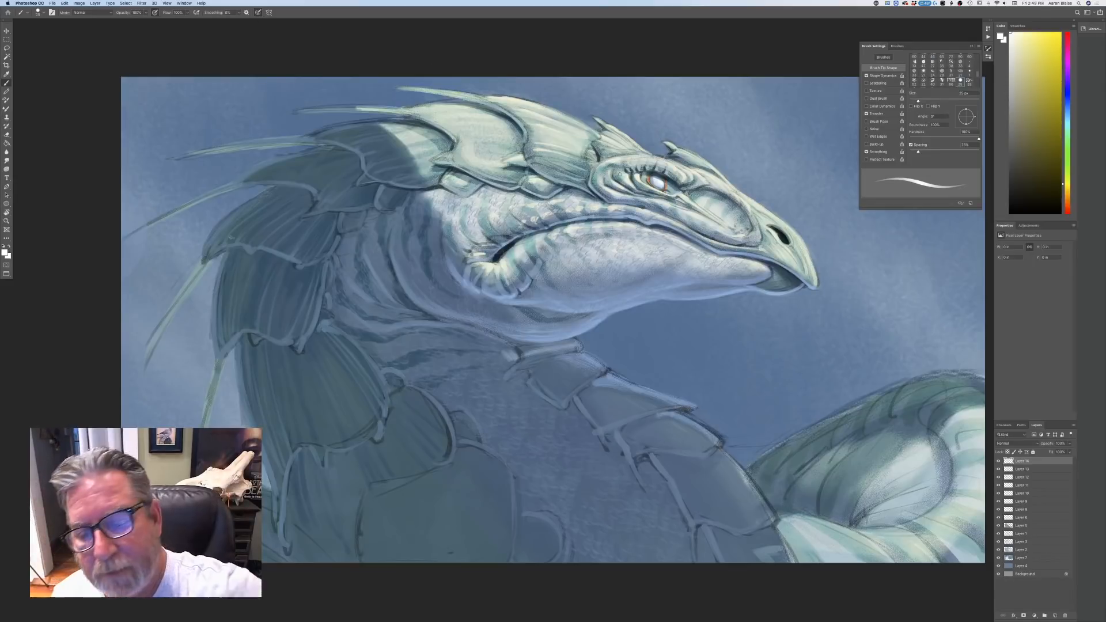
- Paint small near-white highlights on the scales of the dragon's lower jaw and along its upper lip
left_click_drag(743, 261, 736, 262)
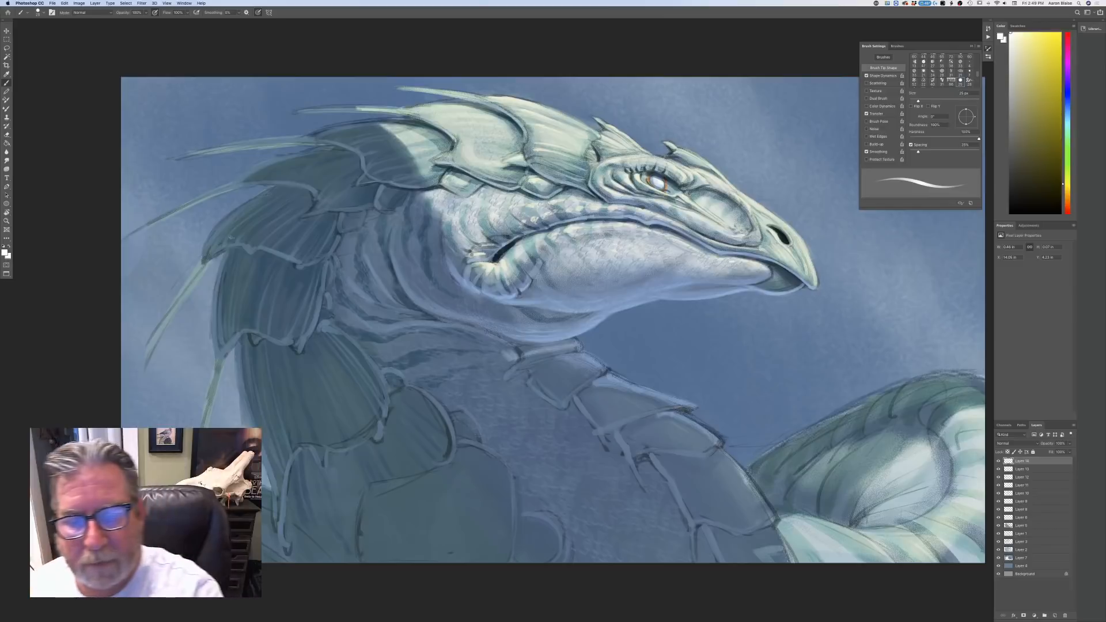
left_click_drag(669, 244, 675, 248)
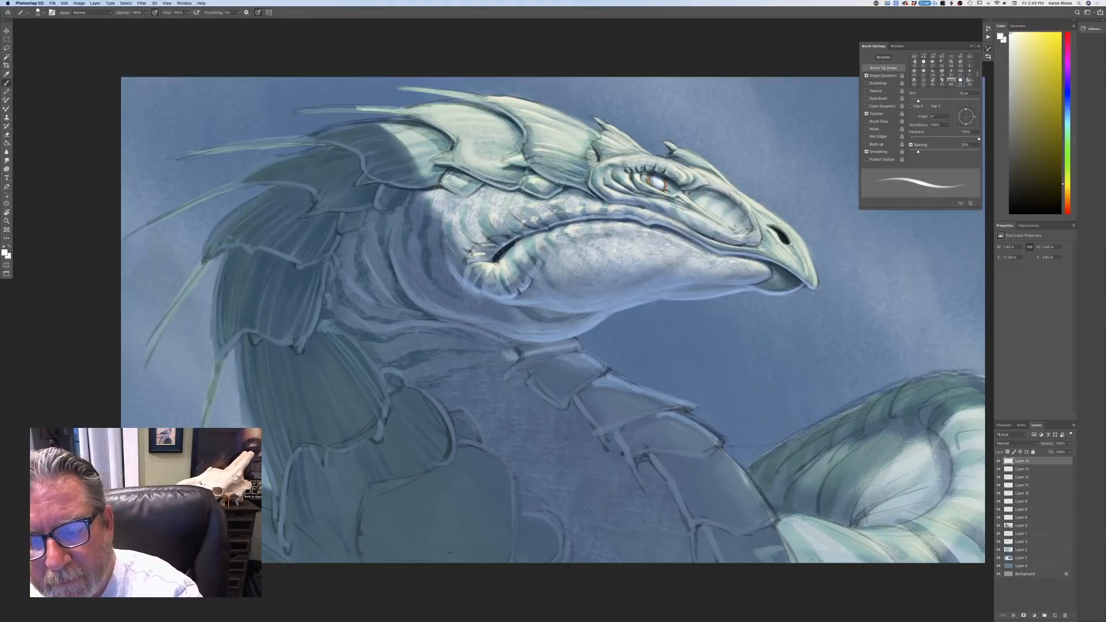
left_click_drag(717, 265, 728, 265)
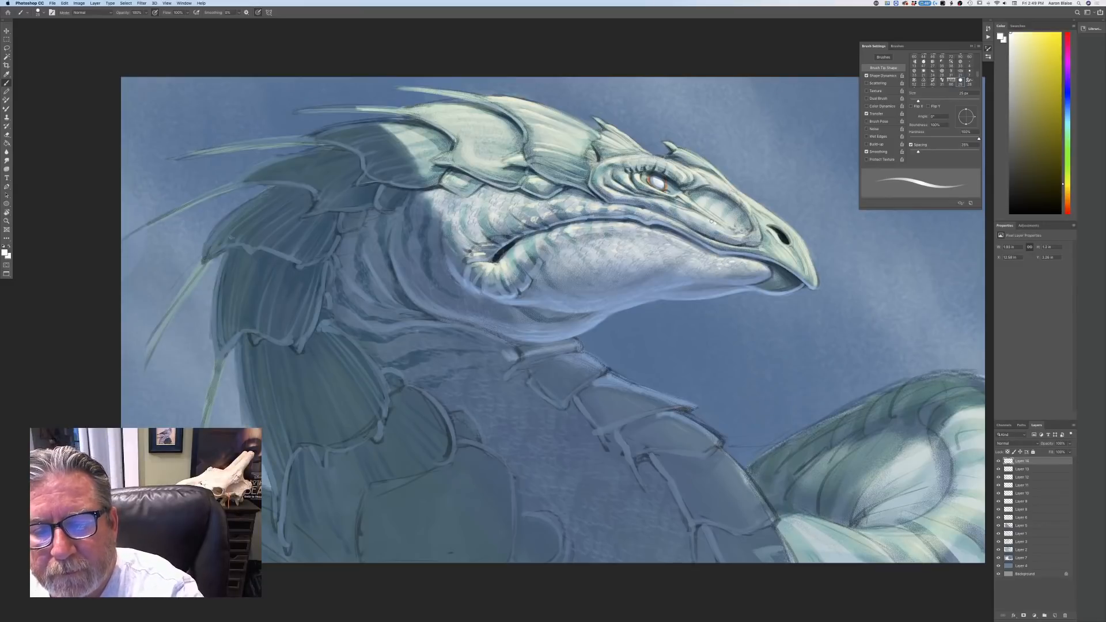
left_click_drag(713, 220, 687, 215)
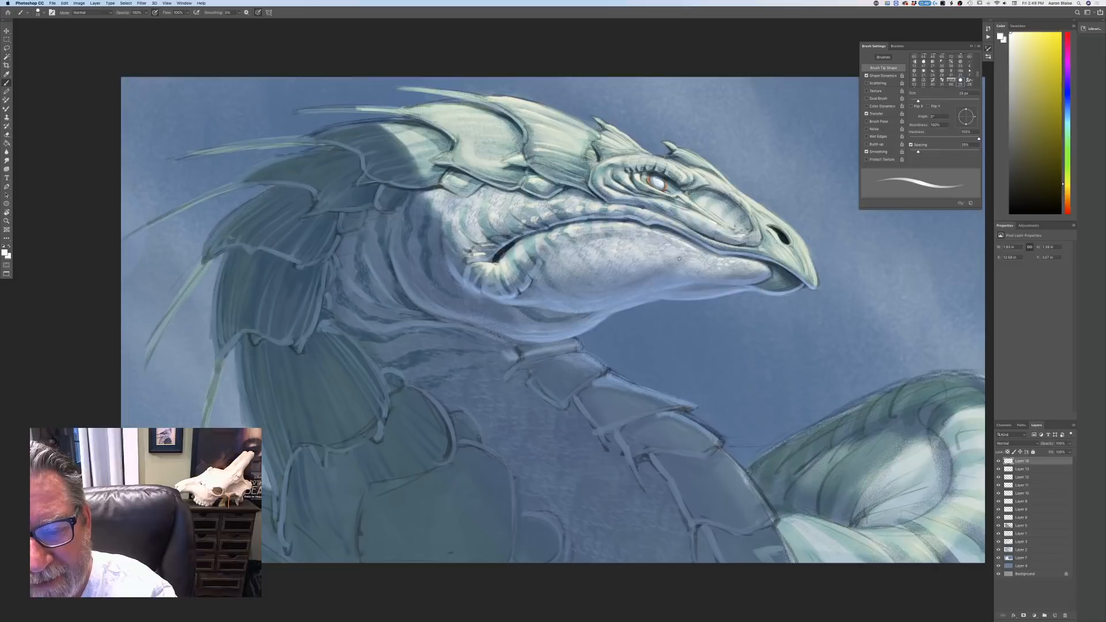
left_click_drag(666, 253, 650, 233)
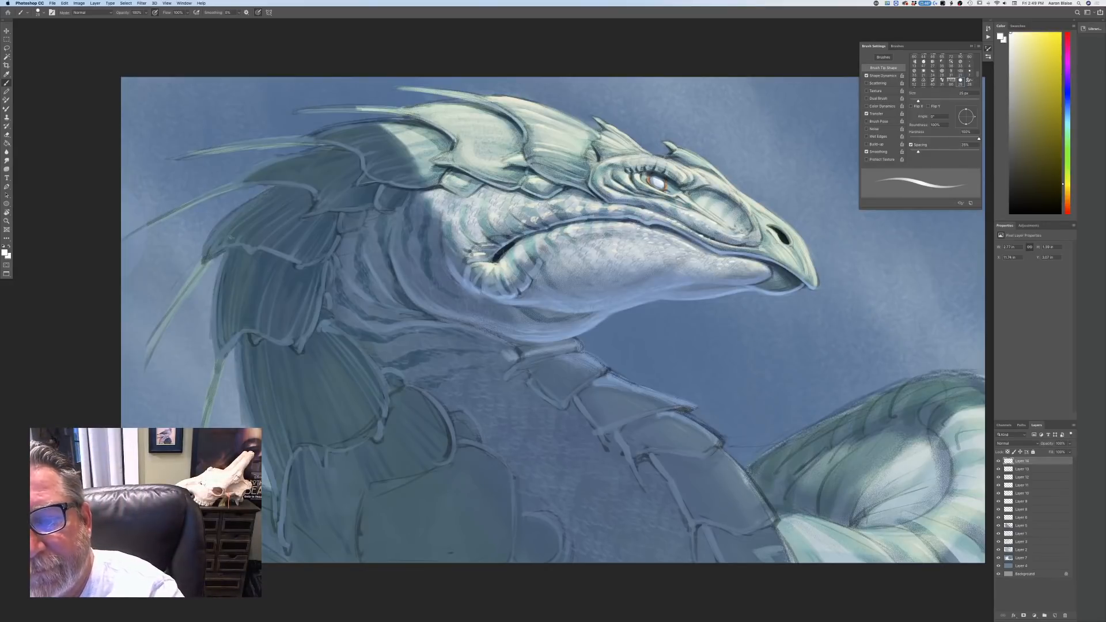
- Add near-white scale highlights along the snout ridge, the rear of the lower jaw and across the cheek
left_click_drag(745, 203, 752, 215)
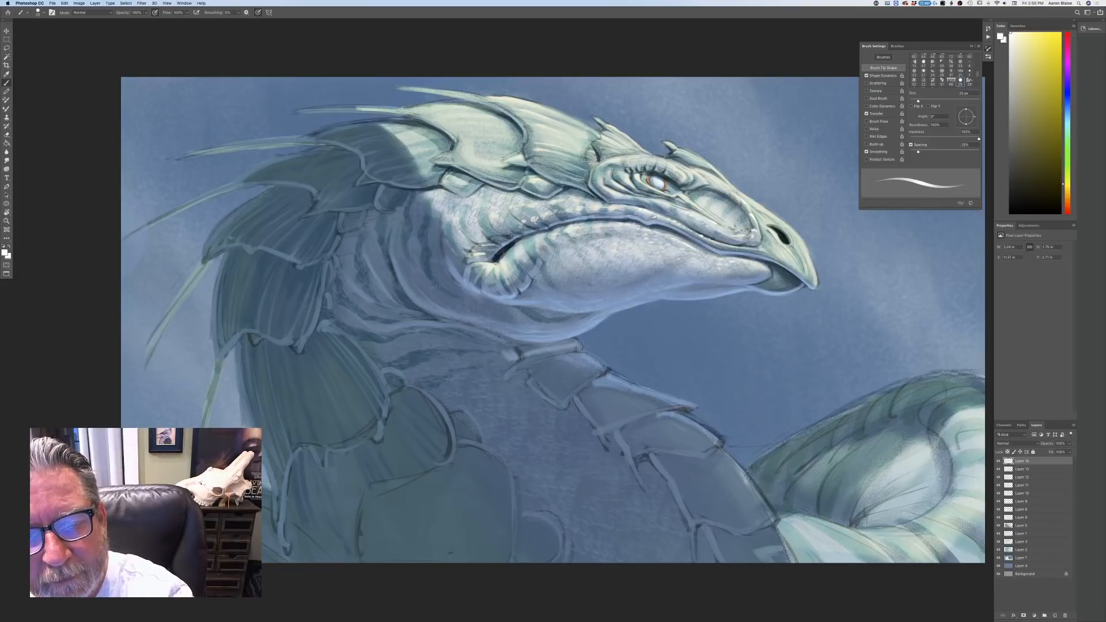
left_click(617, 224)
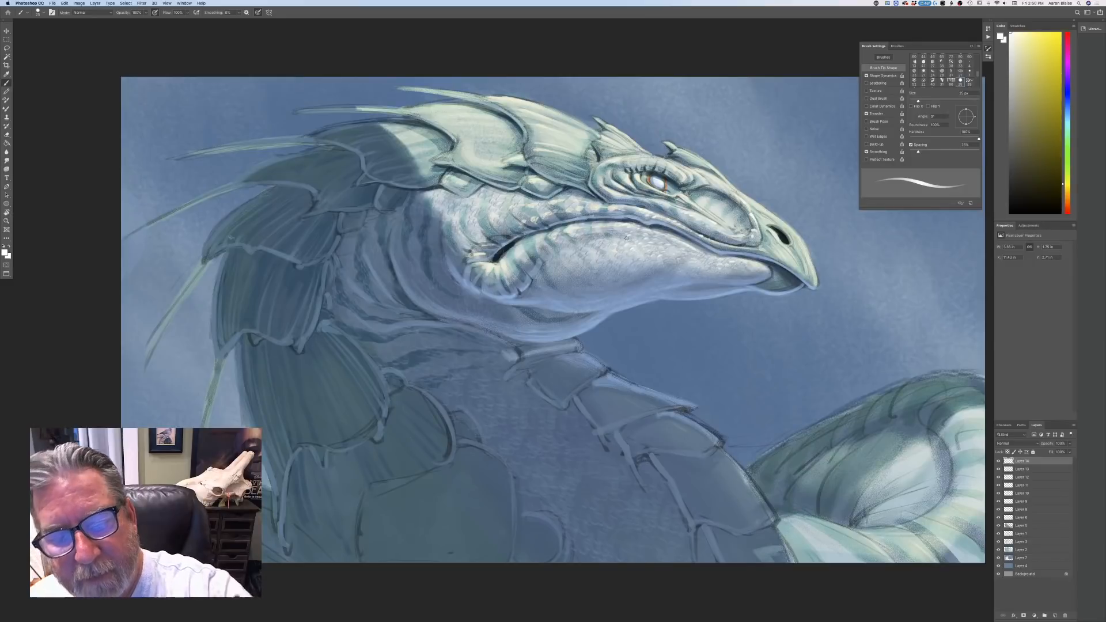
left_click(612, 243)
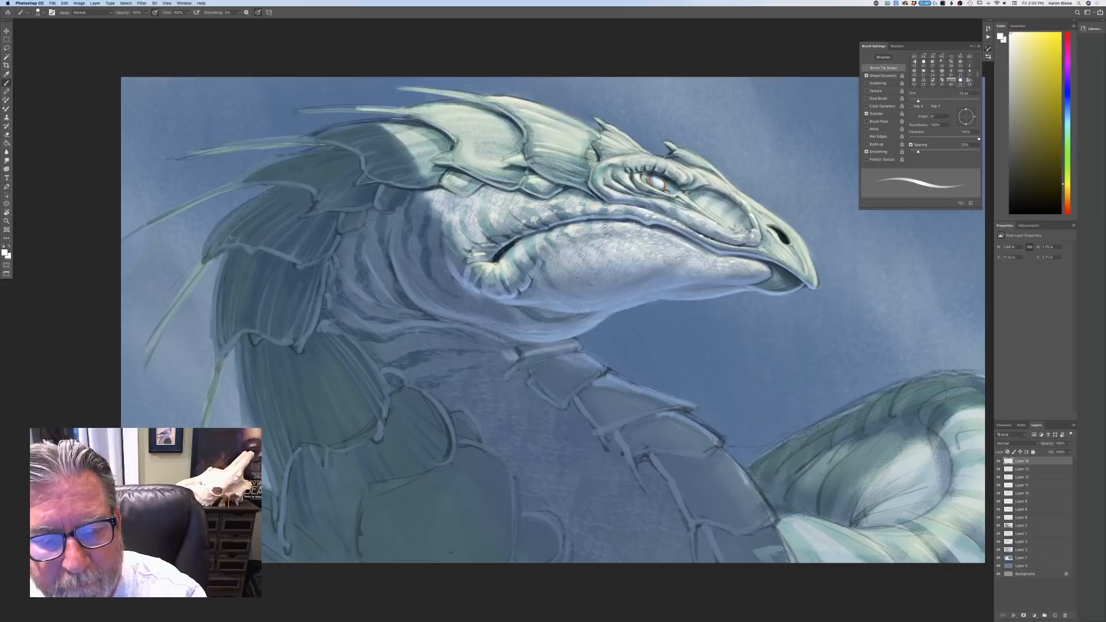
left_click_drag(596, 246, 599, 252)
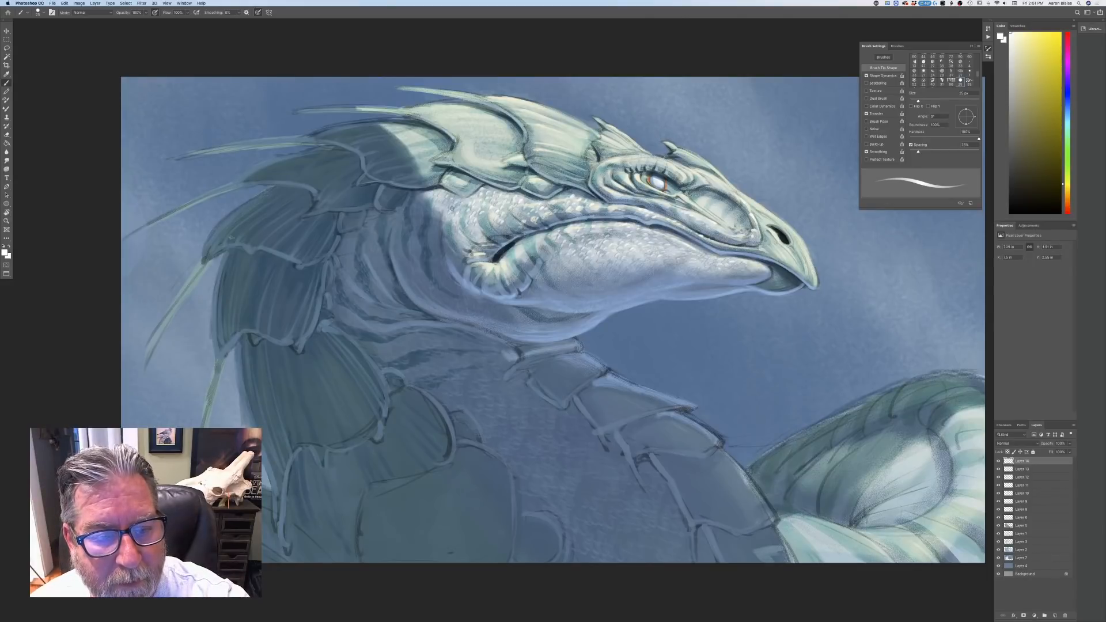
left_click(434, 197)
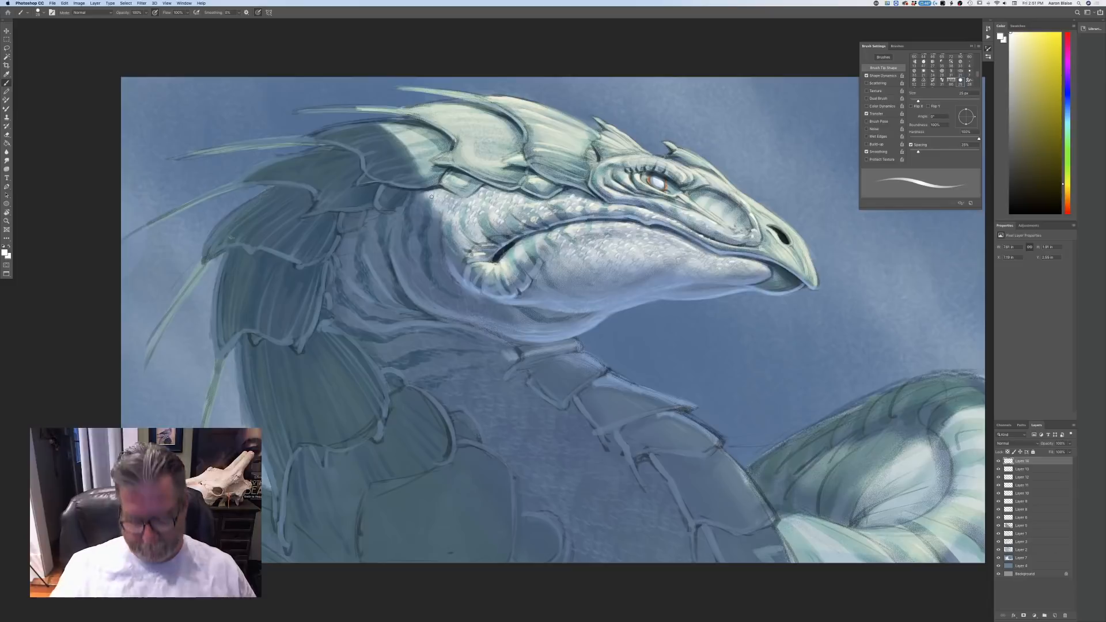
- Paint small near-white highlights beside the dragon's eye and on the brow ridge above it
key("super+minus")
key("super+minus")
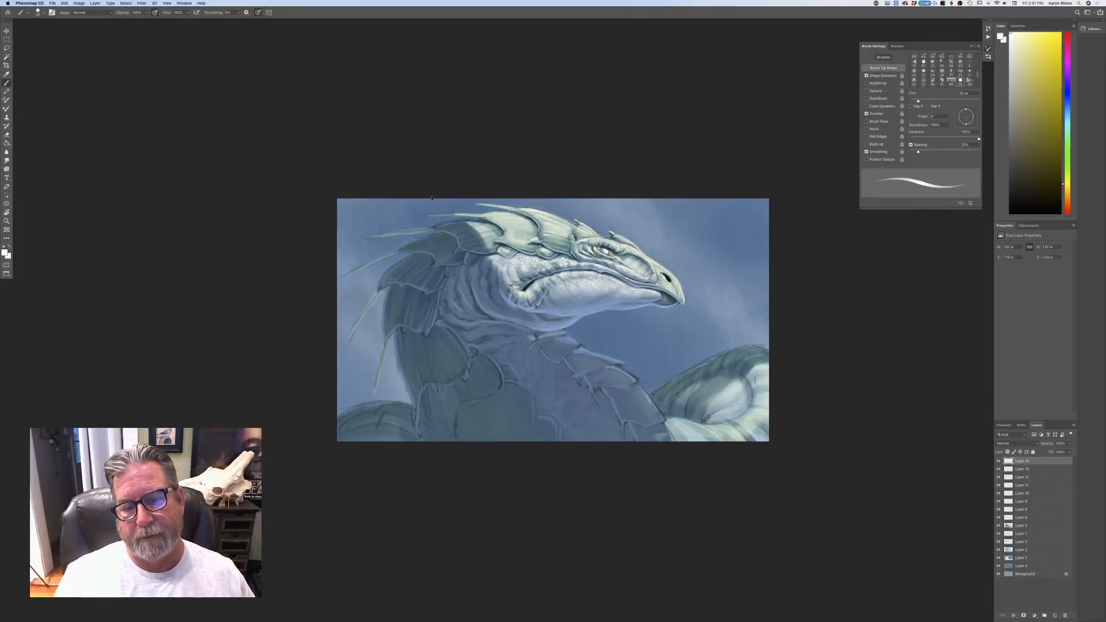
key("super+plus")
key("super+plus")
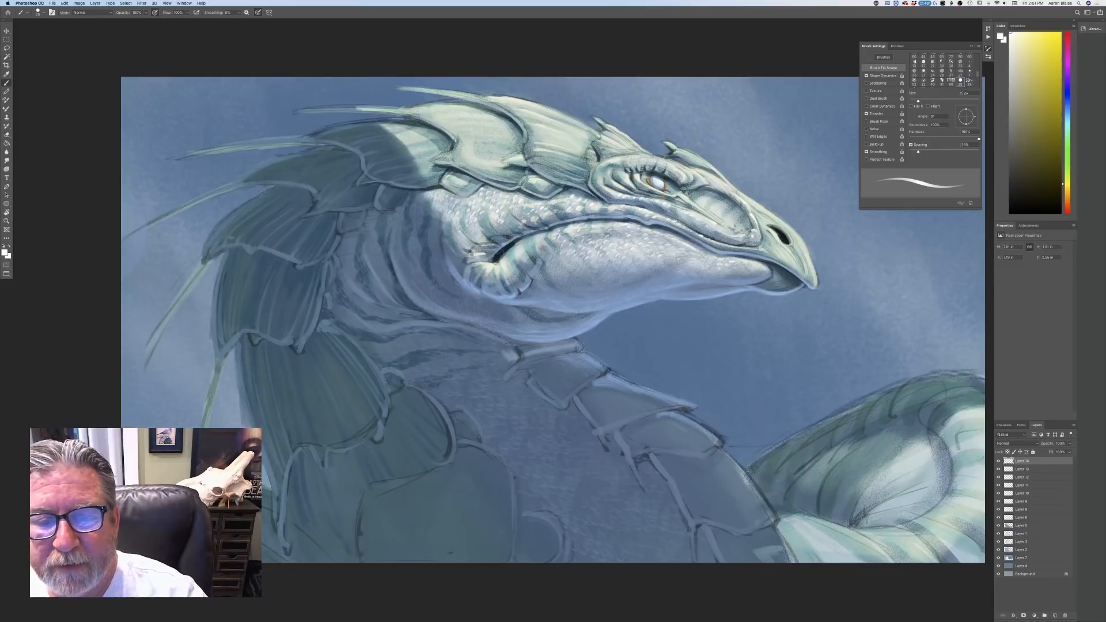
left_click_drag(645, 185, 649, 182)
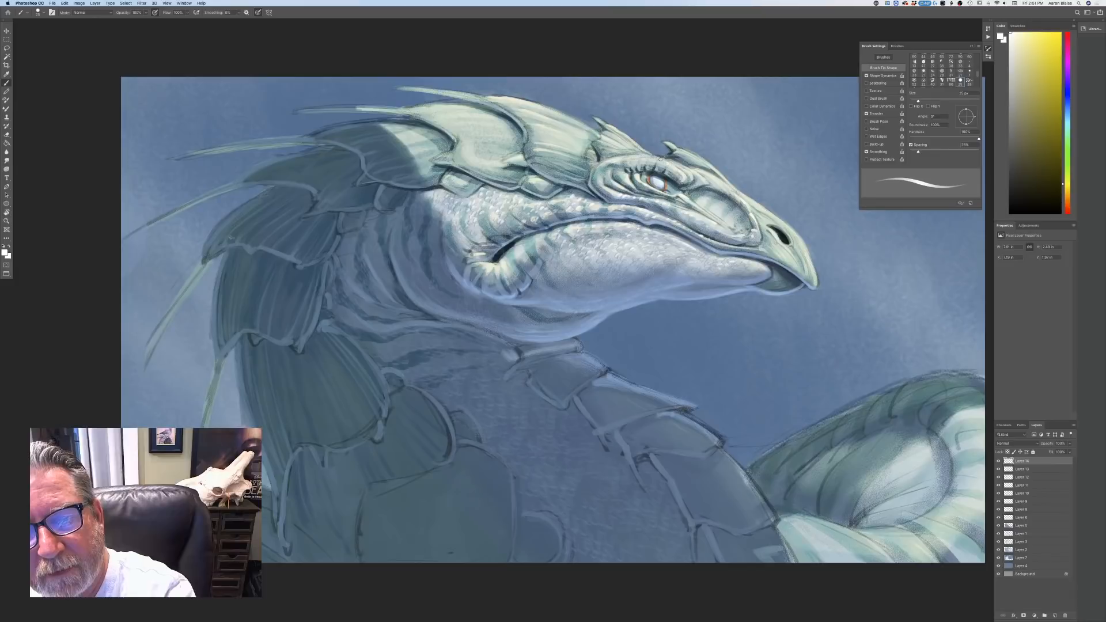
left_click_drag(643, 154, 650, 154)
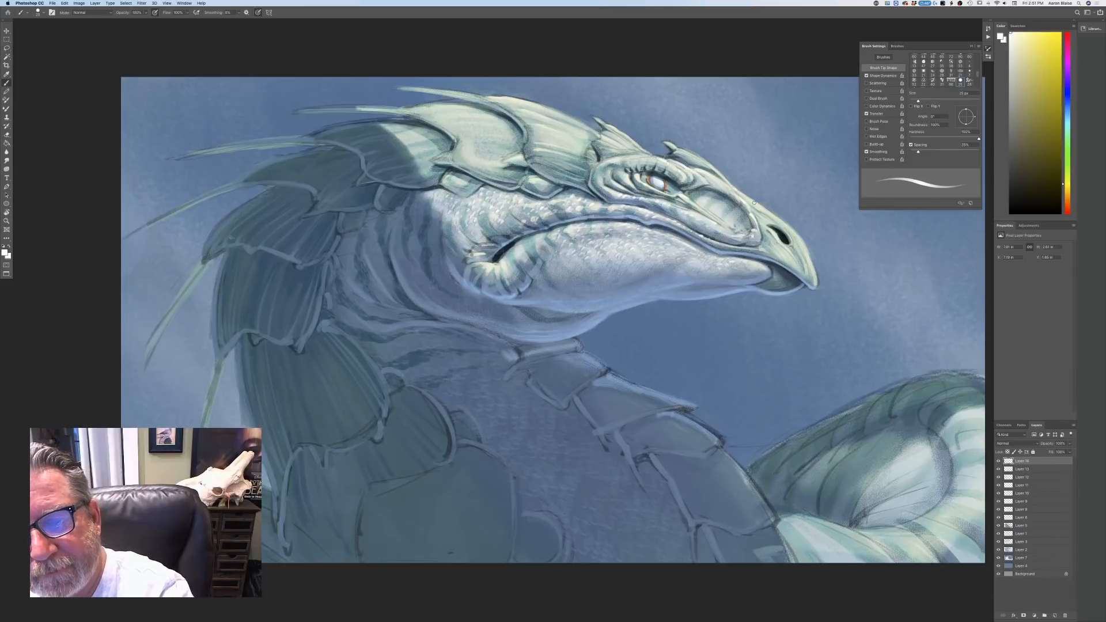
- Paint near-white highlights around the nostril and down the front edge of the beak to its tip
left_click_drag(771, 230, 793, 241)
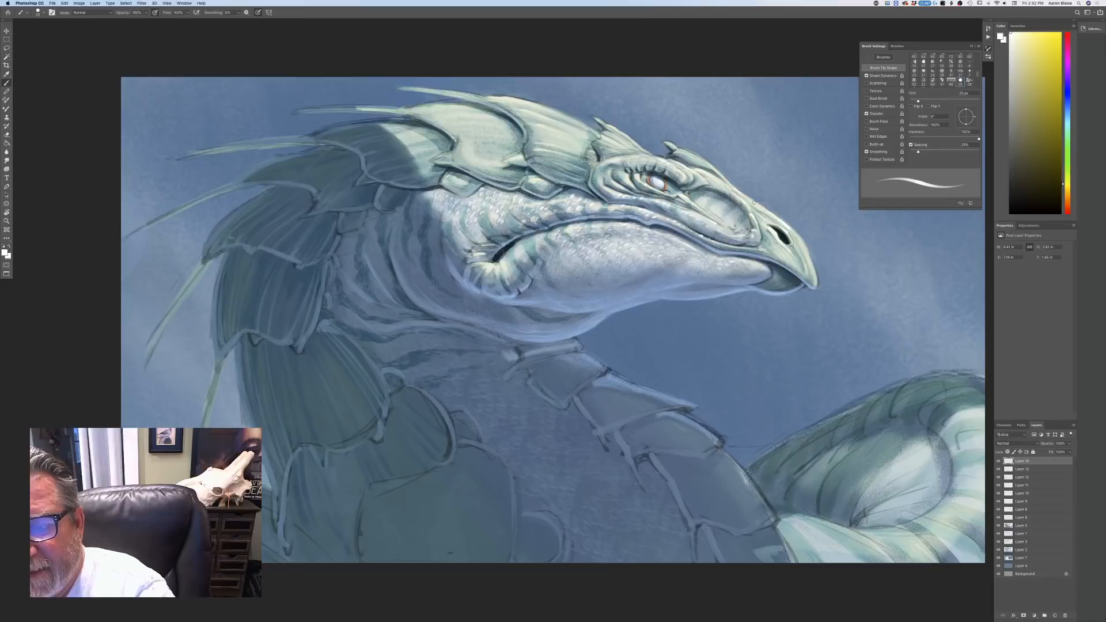
left_click_drag(790, 228, 815, 279)
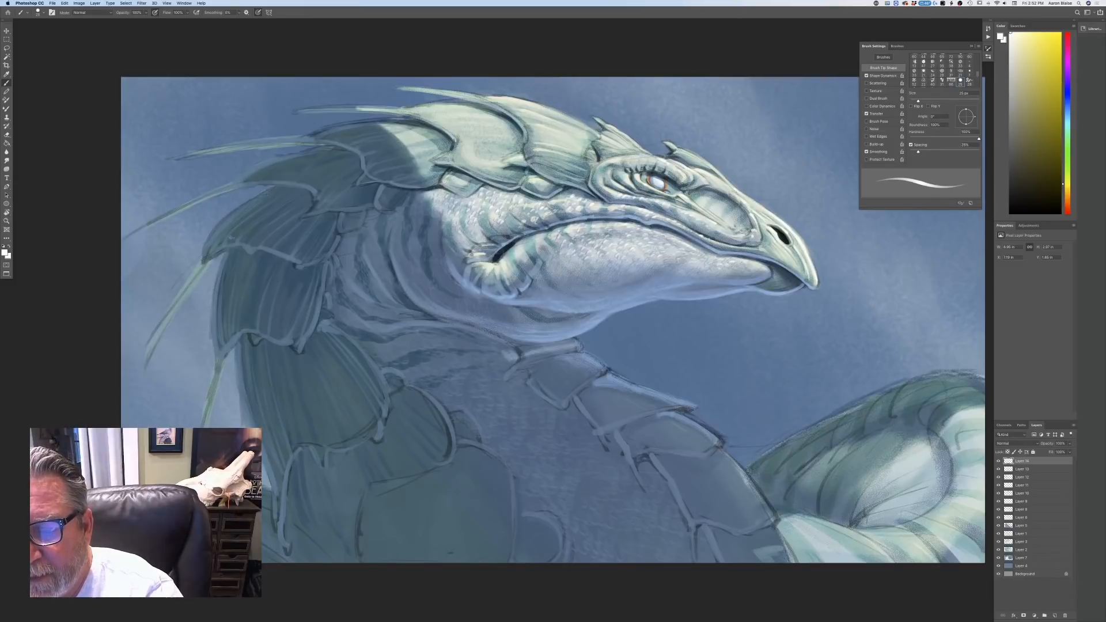
left_click_drag(813, 272, 816, 287)
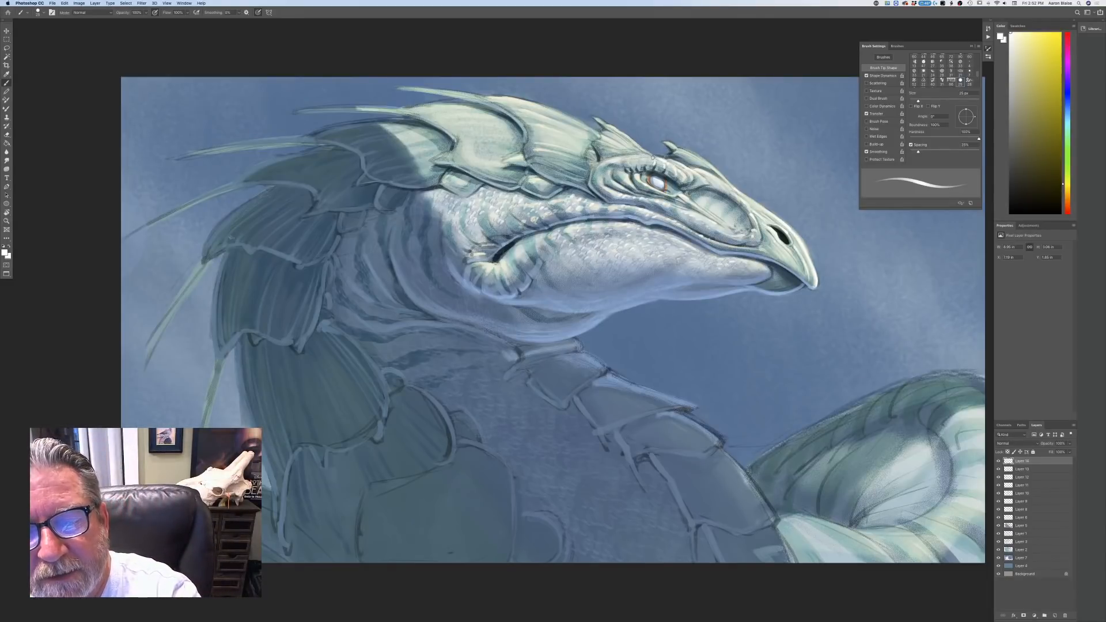
- Add near-white highlights along the folds of the upper brow and on the small spike behind the eye
left_click_drag(653, 157, 638, 158)
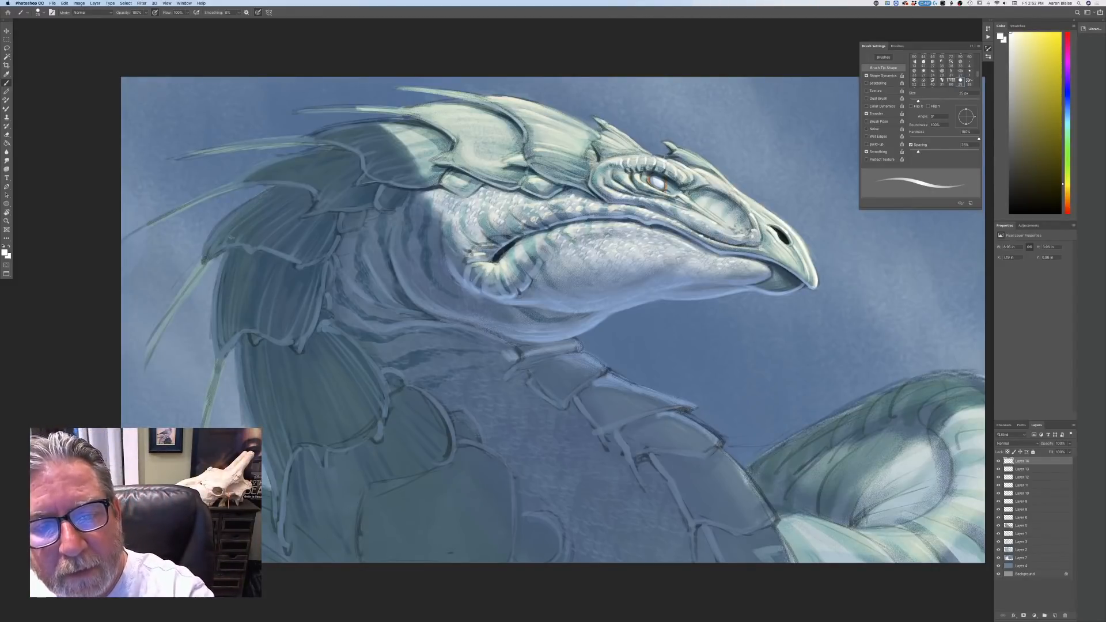
left_click_drag(596, 118, 630, 147)
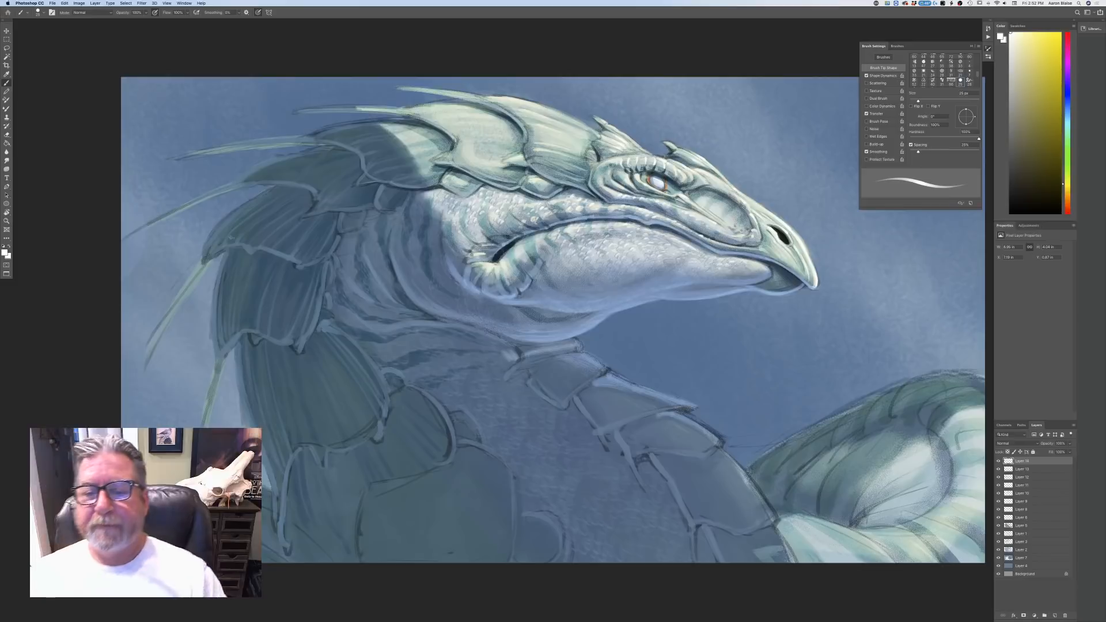
key("super+minus")
key("super+minus")
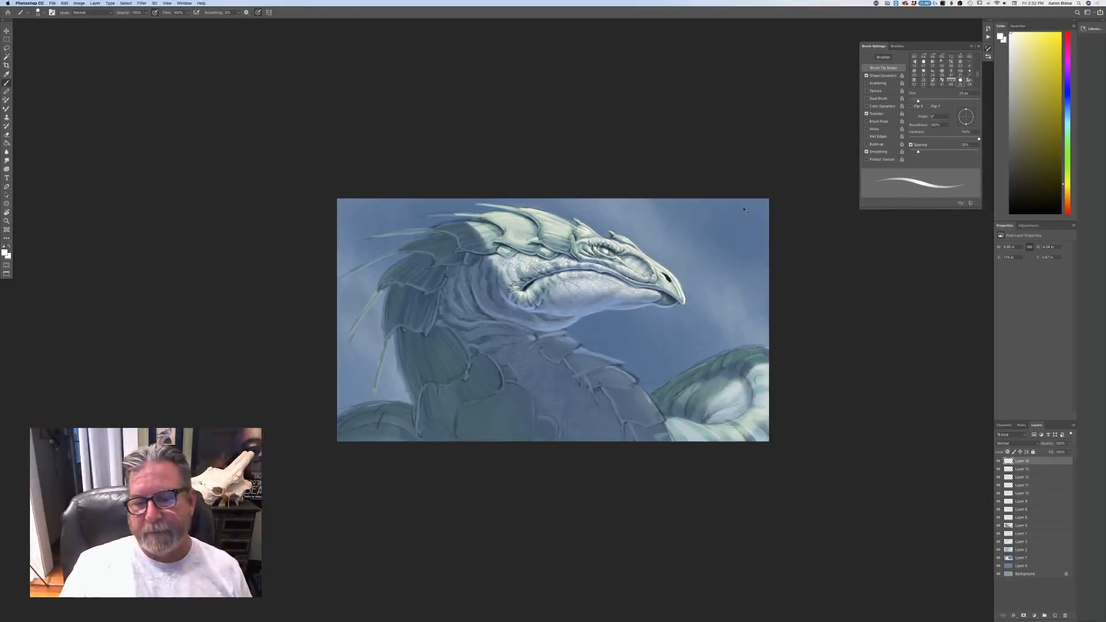
key("super+plus")
key("super+plus")
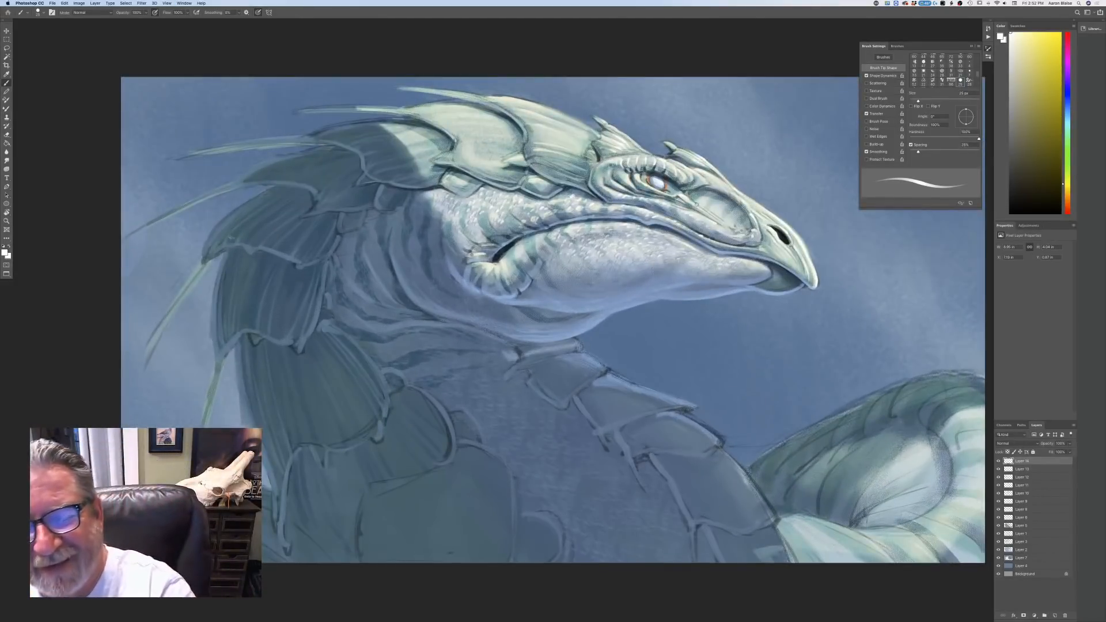
key("bracketright")
key("bracketright")
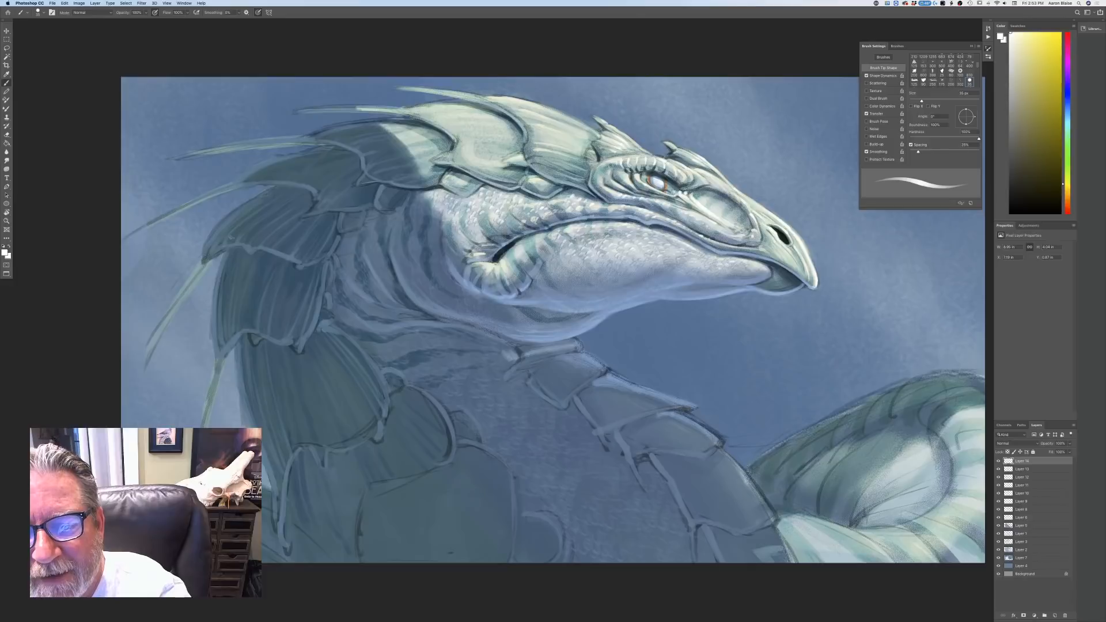
key("bracketleft")
key("bracketleft")
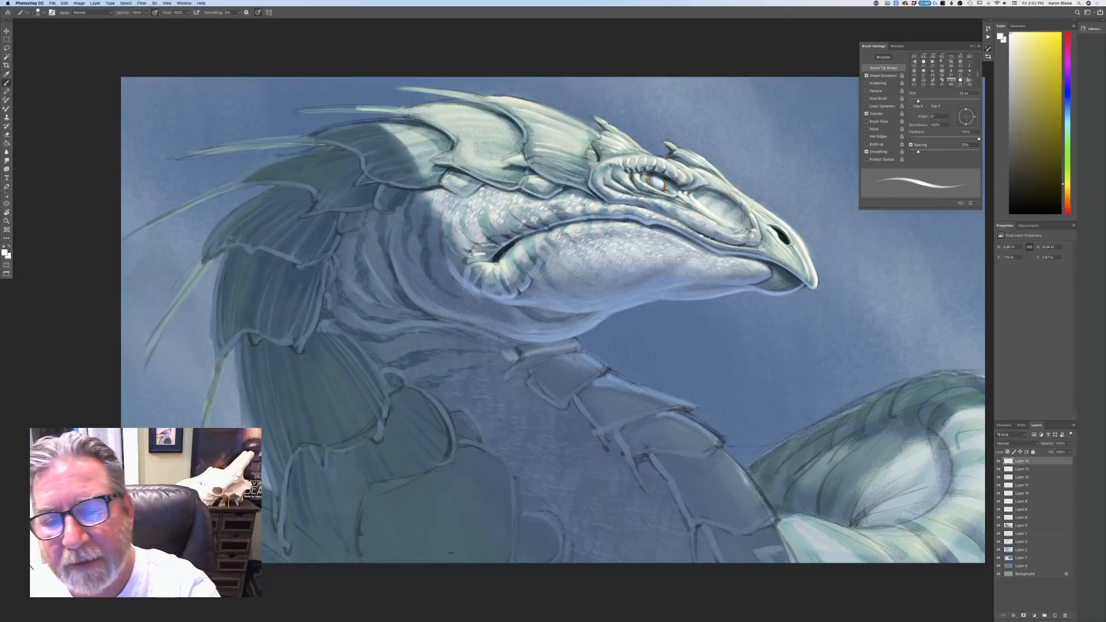
key("bracketleft")
key("bracketleft")
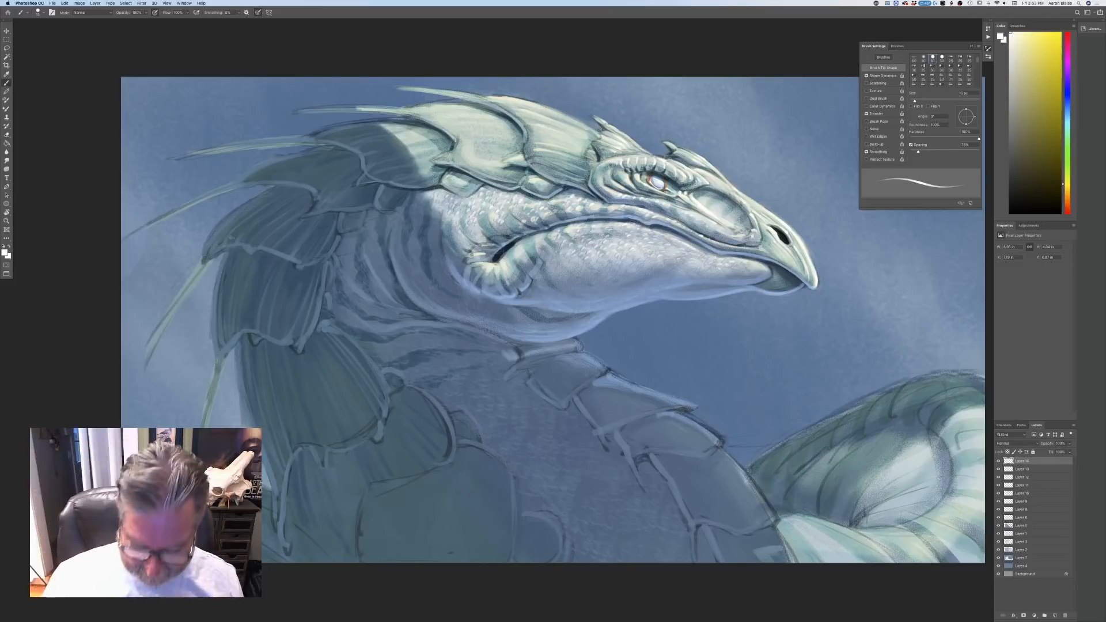
key("bracketright")
key("bracketright")
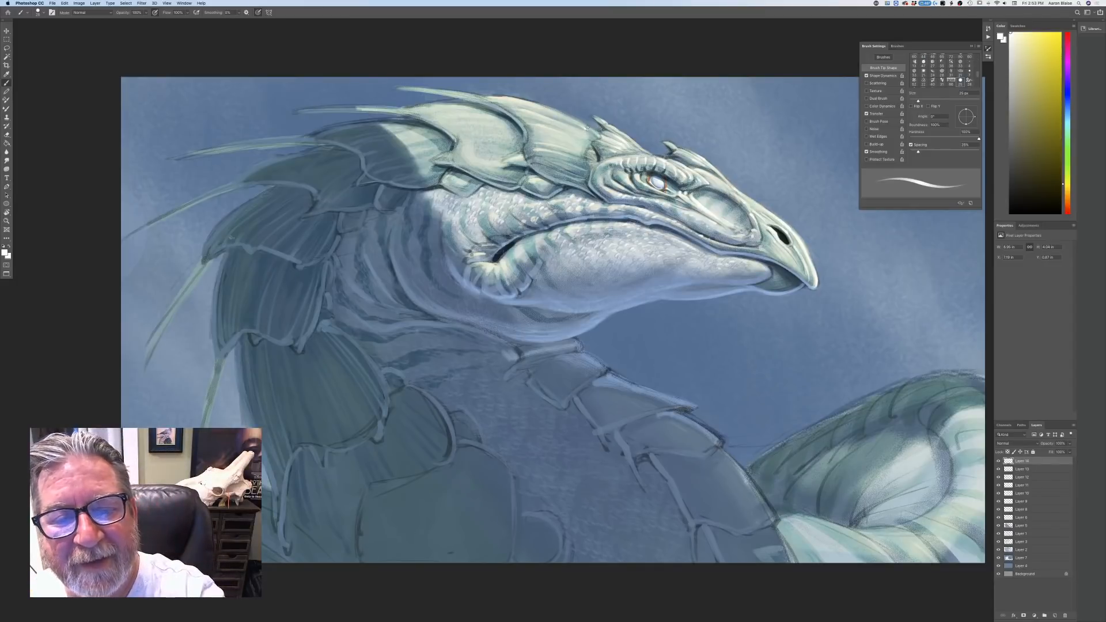
- Enlarge the brush to 35 px and paint near-white highlight streaks along the lit crest plates and their lower edges
key("bracketright")
key("bracketright")
mouse_move(588, 128)
left_mouse_down()
mouse_move(520, 99)
mouse_move(429, 89)
left_mouse_up()
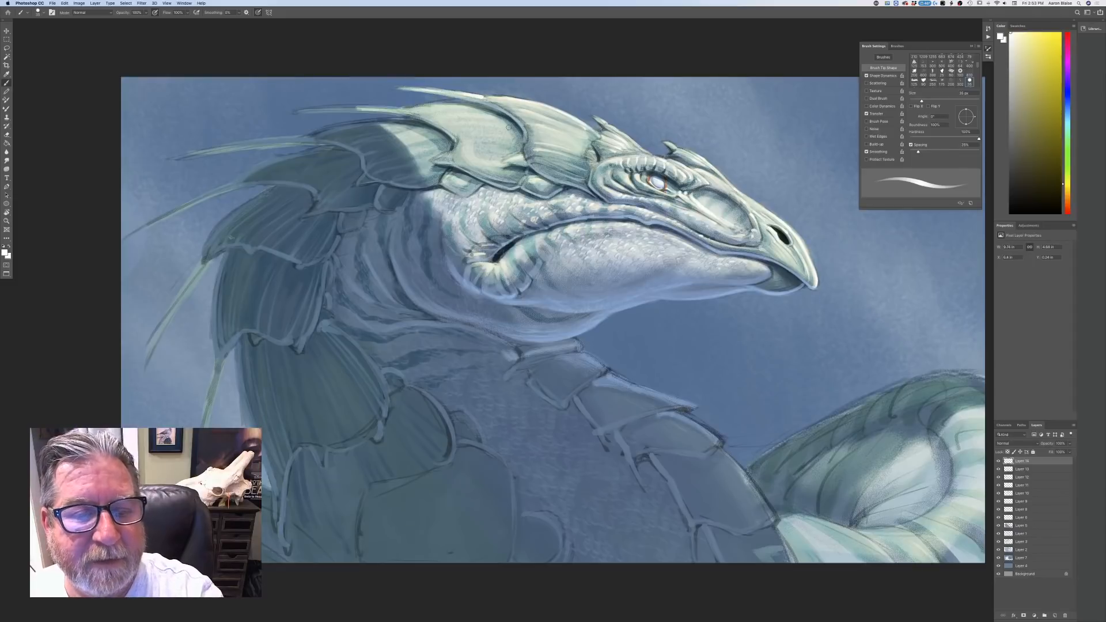
mouse_move(510, 127)
left_mouse_down()
mouse_move(434, 116)
mouse_move(472, 108)
mouse_move(445, 106)
left_mouse_up()
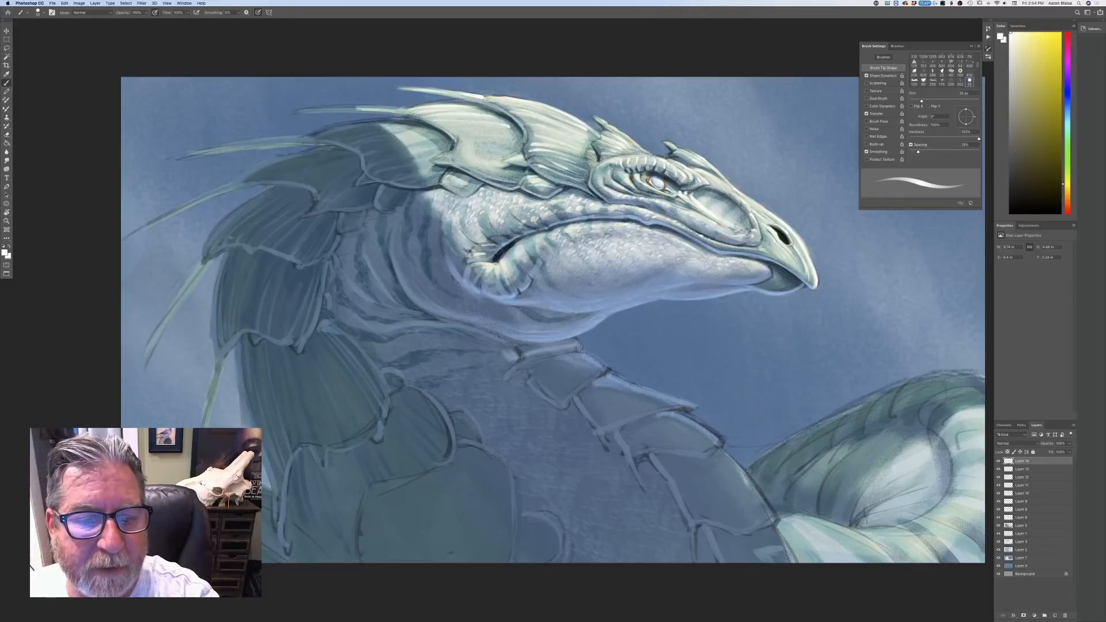
mouse_move(513, 173)
left_mouse_down()
mouse_move(468, 161)
mouse_move(477, 155)
mouse_move(454, 133)
mouse_move(465, 126)
left_mouse_up()
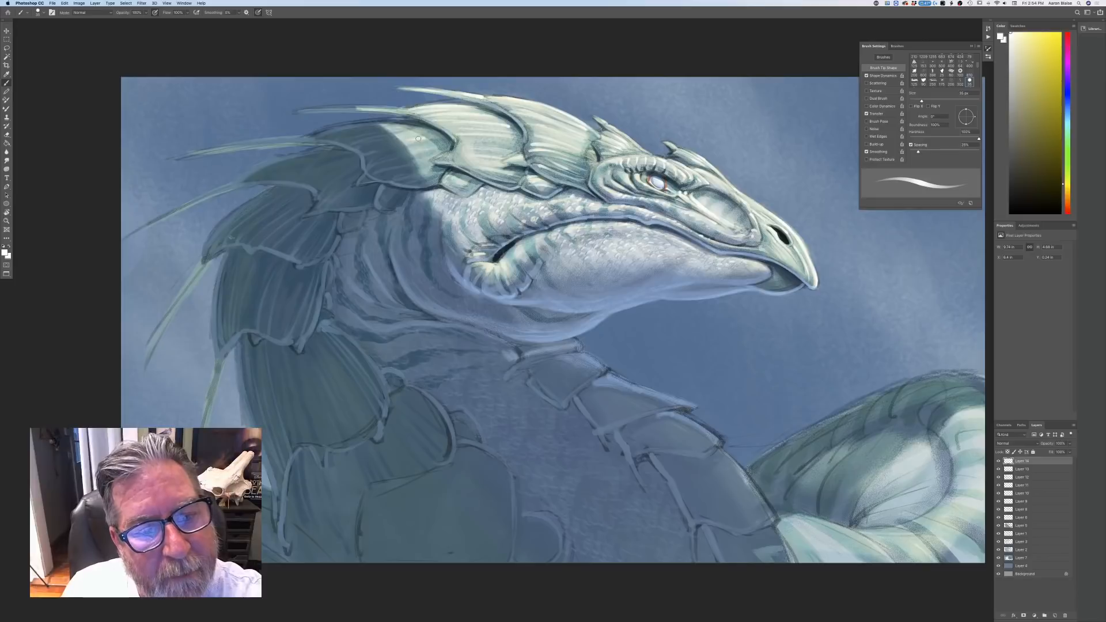
mouse_move(404, 133)
left_mouse_down()
mouse_move(389, 127)
mouse_move(435, 161)
left_mouse_up()
left_click_drag(522, 154, 510, 162)
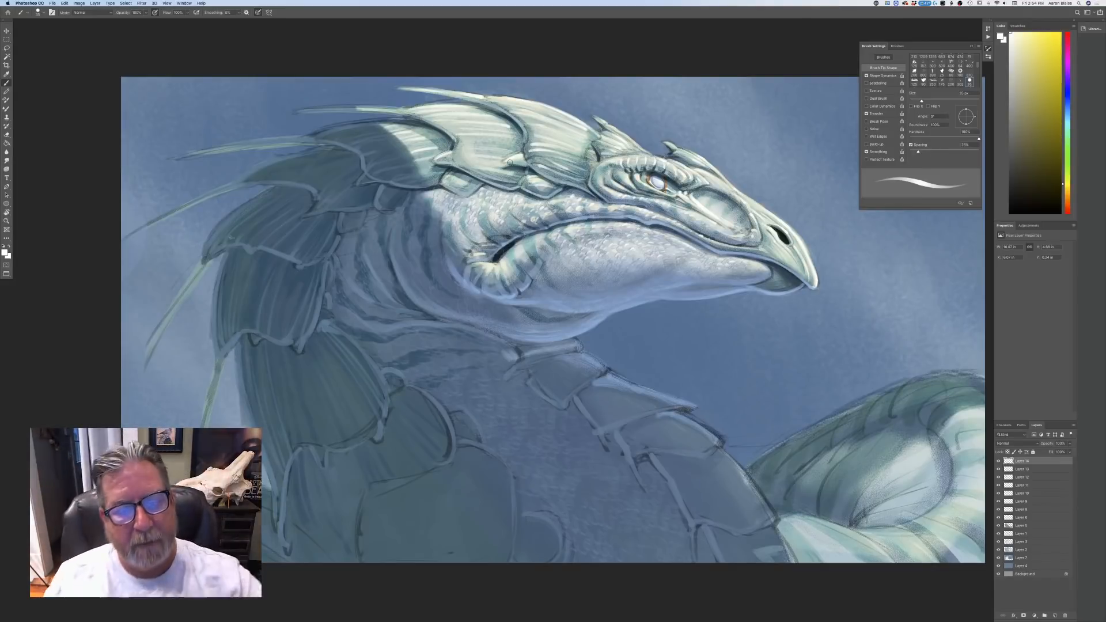
- Highlight the small bump below the crest, the upper snout ridge and the brow spike in near-white, and reduce the brush to 25 px
left_click_drag(452, 176, 443, 182)
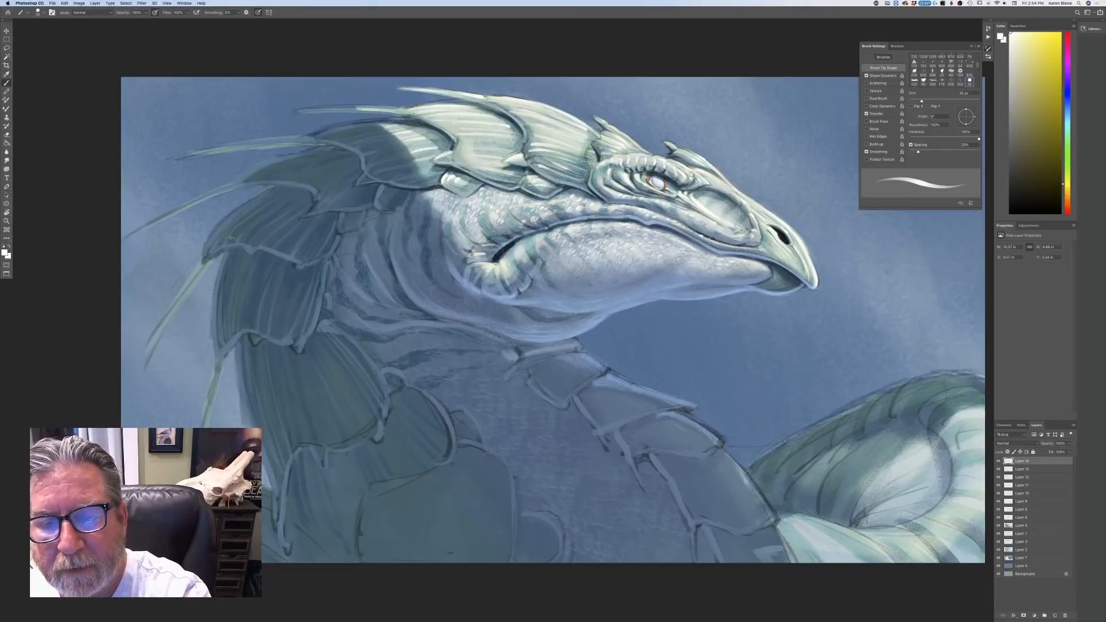
left_click_drag(725, 179, 701, 158)
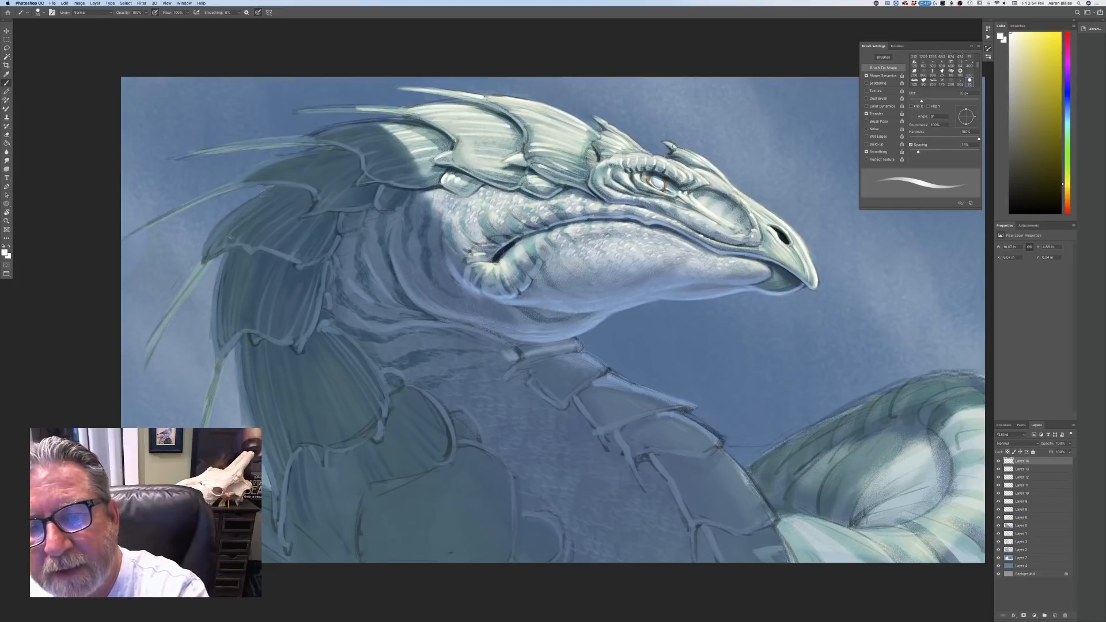
left_click_drag(676, 148, 667, 141)
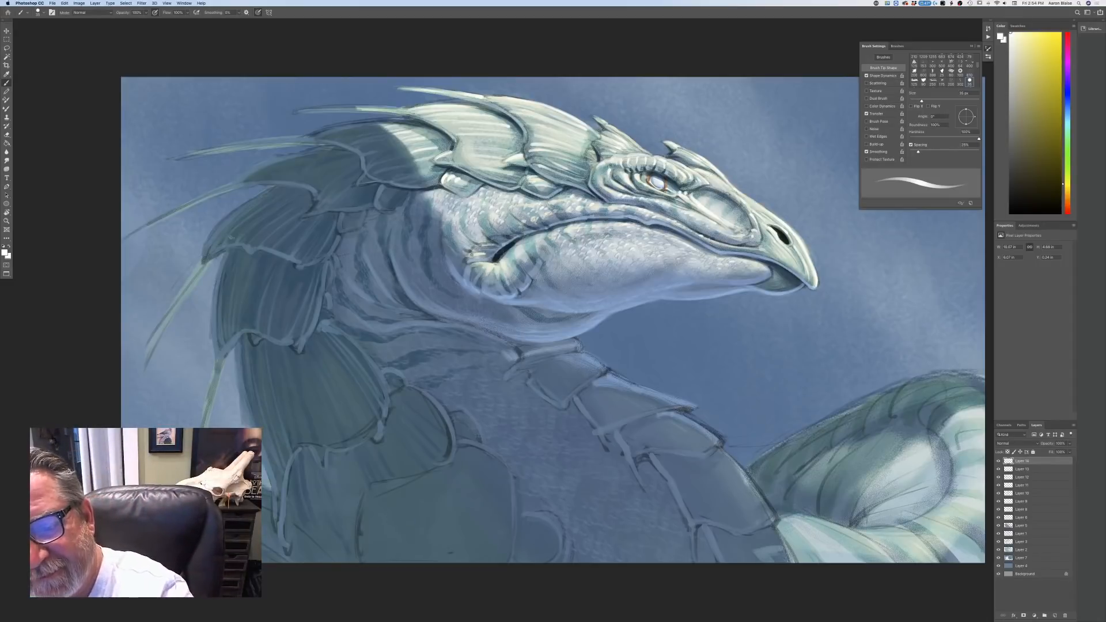
key("bracketleft")
key("bracketleft")
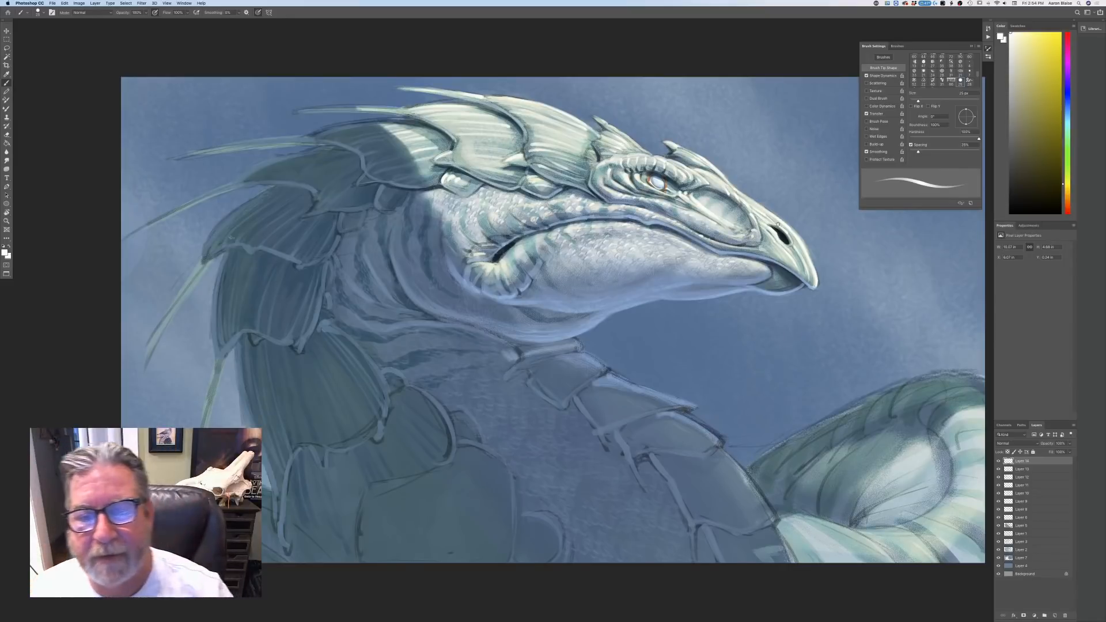
- Examine the head's highlights both close up and within the whole illustration
key("super+minus")
key("super+minus")
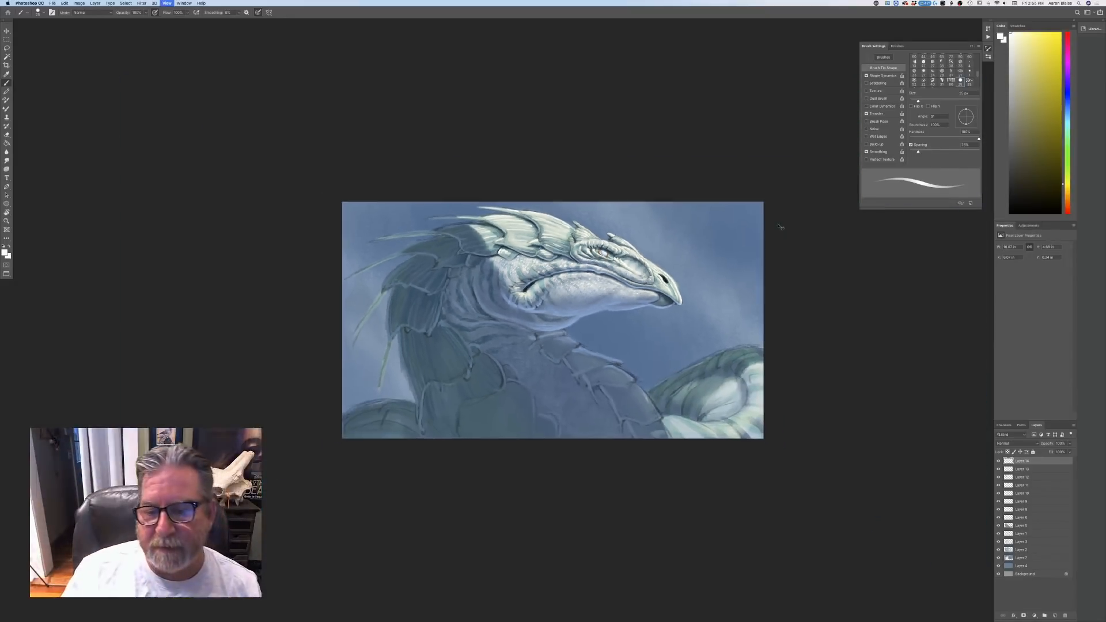
key("super+minus")
key("super+plus")
key("super+plus")
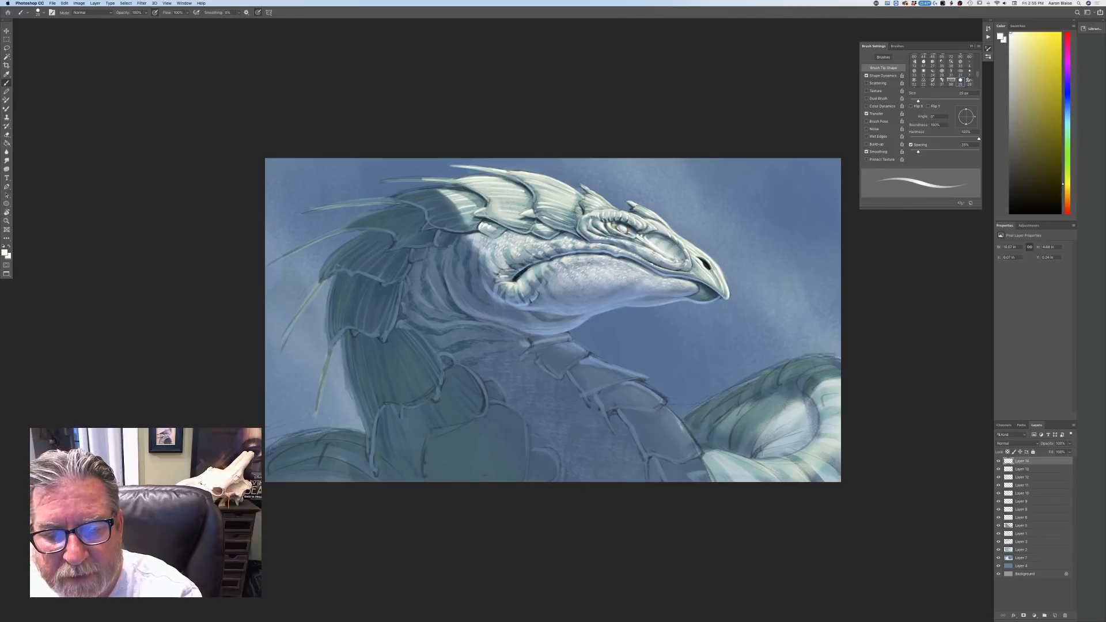
key("super+plus")
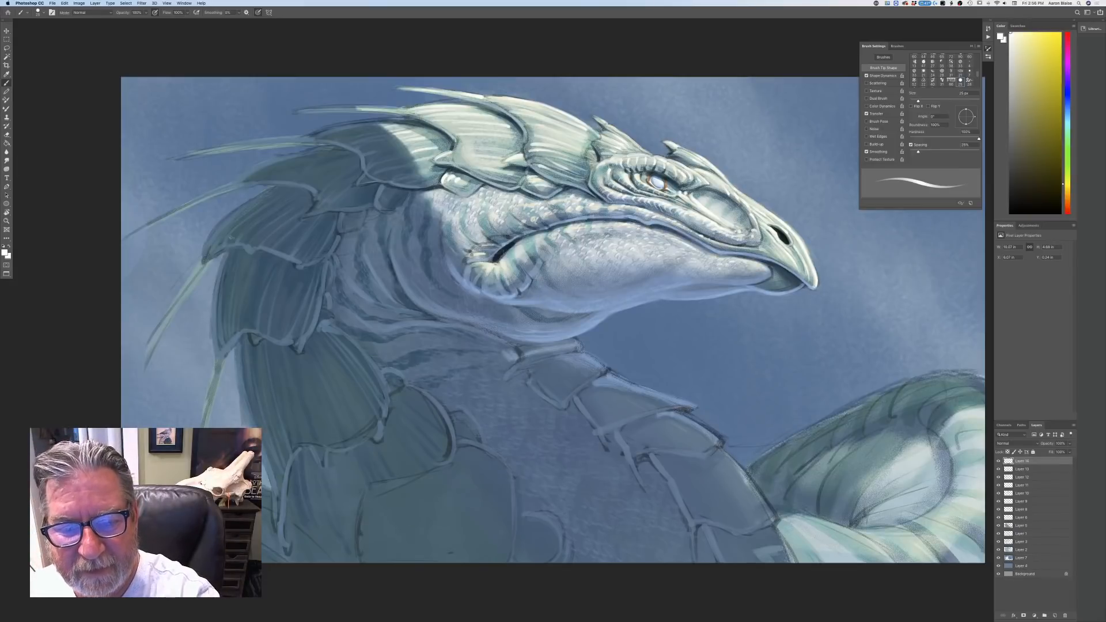
key("super+minus")
key("super+minus")
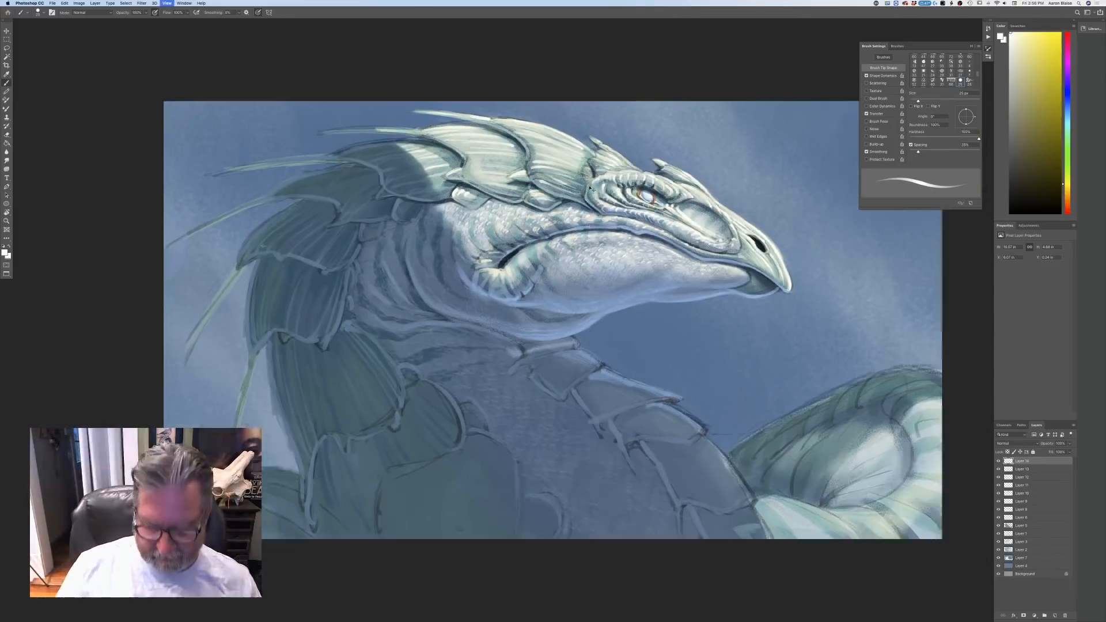
key("super+plus")
key("super+plus")
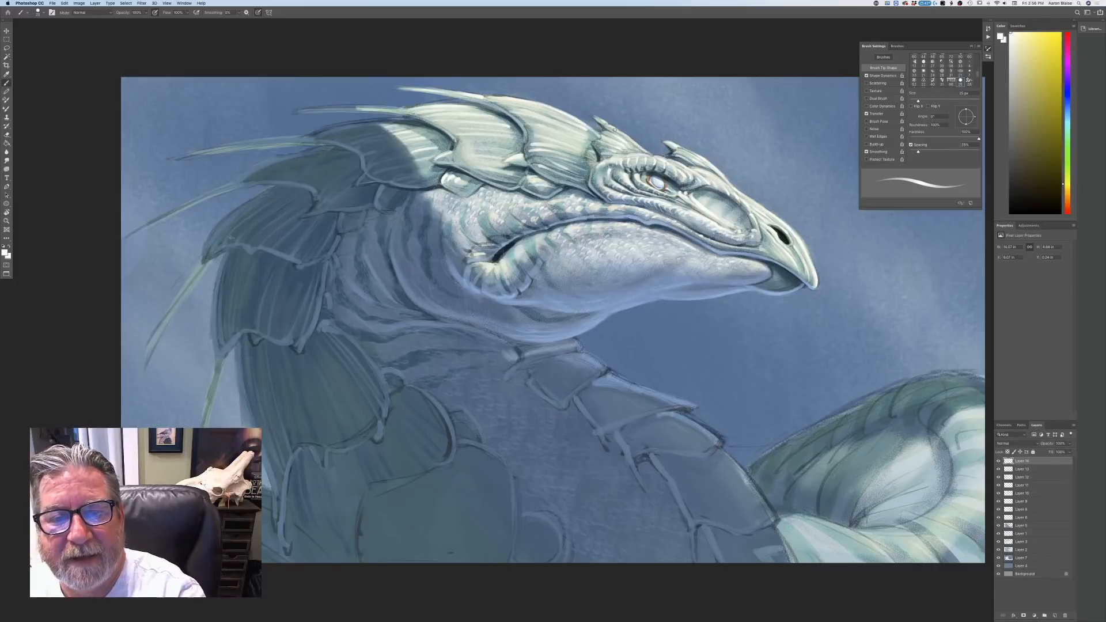
key("super+minus")
key("super+minus")
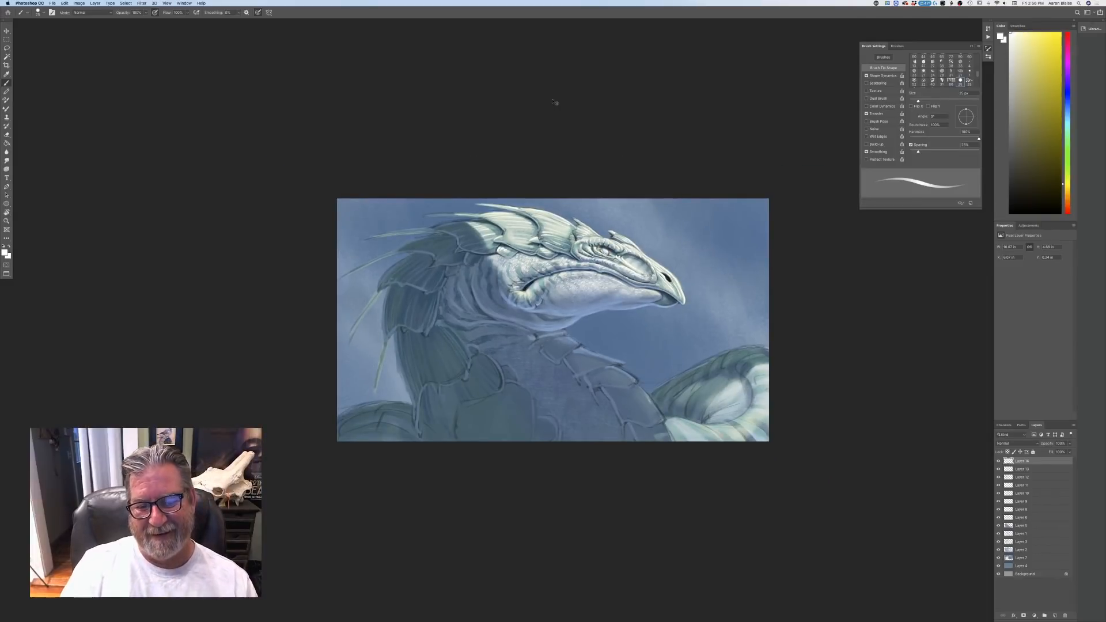
key("super+plus")
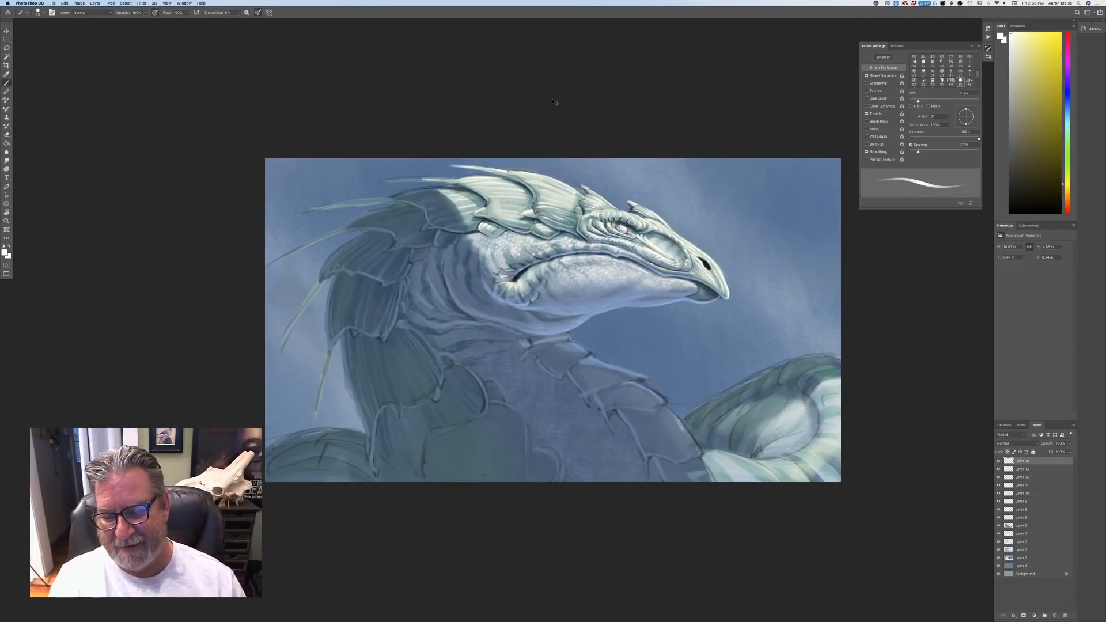
key("super+minus")
key("super+plus")
- Sample a muted blue-gray from the shaded side of the tail coil as the foreground color for the brush
left_click(5, 252)
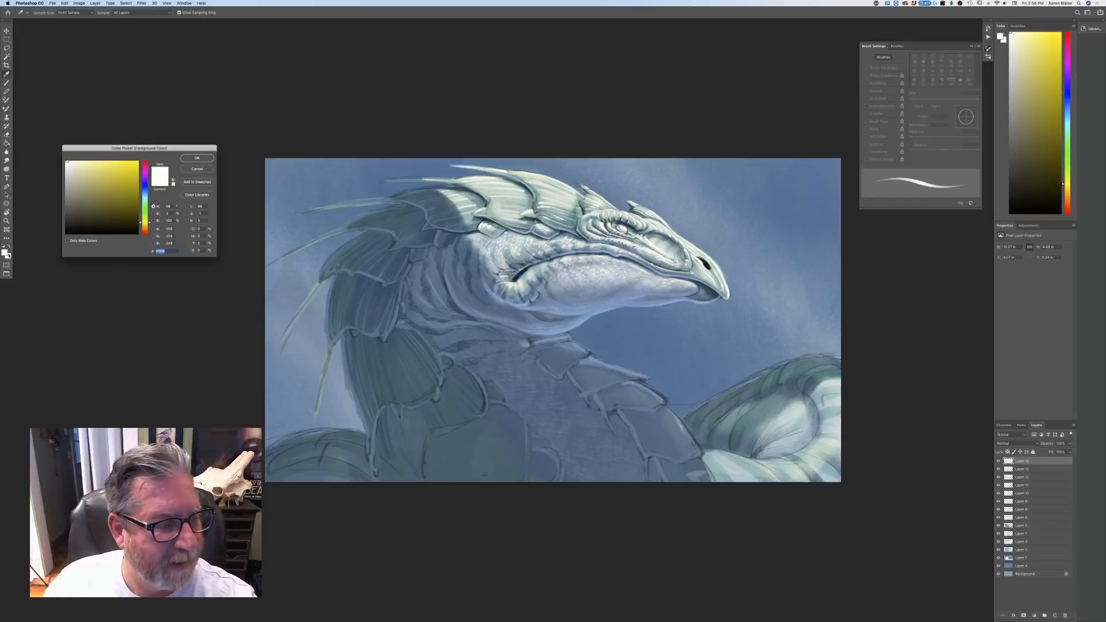
left_click(726, 424)
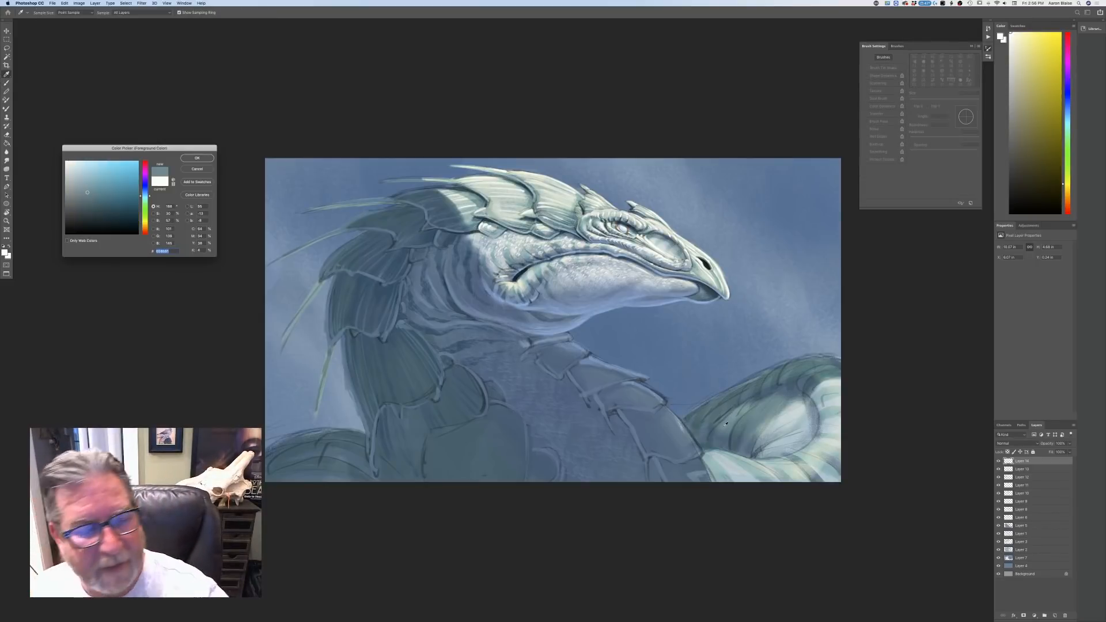
key("Return")
key("b")
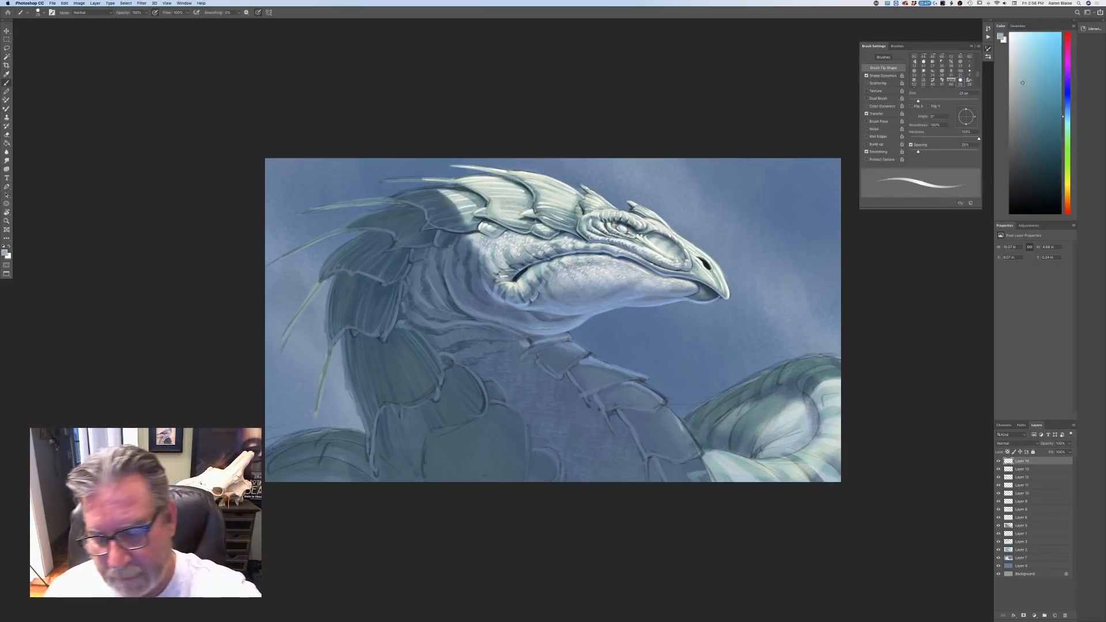
- Enlarge the brush to 45 px and paint pale blue-gray rim lines along the overlapping scales on the upper back of the right tail coil
left_click_drag(761, 401, 730, 447)
key("]")
key("]")
key("]")
key("]")
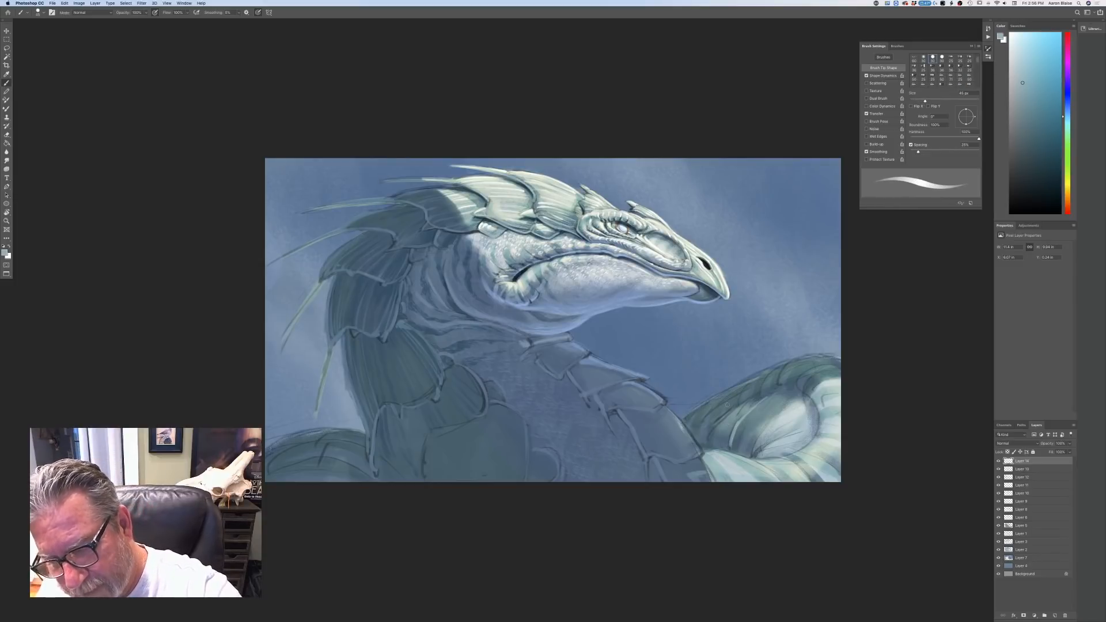
mouse_move(728, 408)
left_mouse_down()
mouse_move(712, 439)
mouse_move(706, 419)
mouse_move(697, 441)
left_mouse_up()
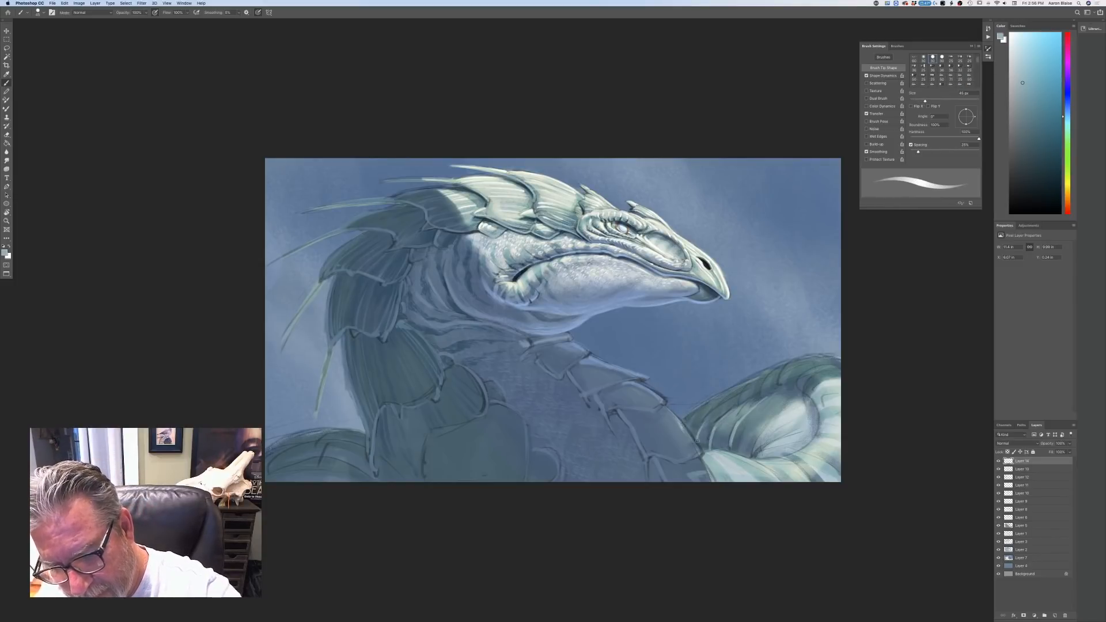
left_click_drag(727, 392, 707, 422)
mouse_move(756, 381)
left_mouse_down()
mouse_move(741, 402)
mouse_move(794, 358)
mouse_move(781, 383)
mouse_move(827, 360)
mouse_move(812, 381)
left_mouse_up()
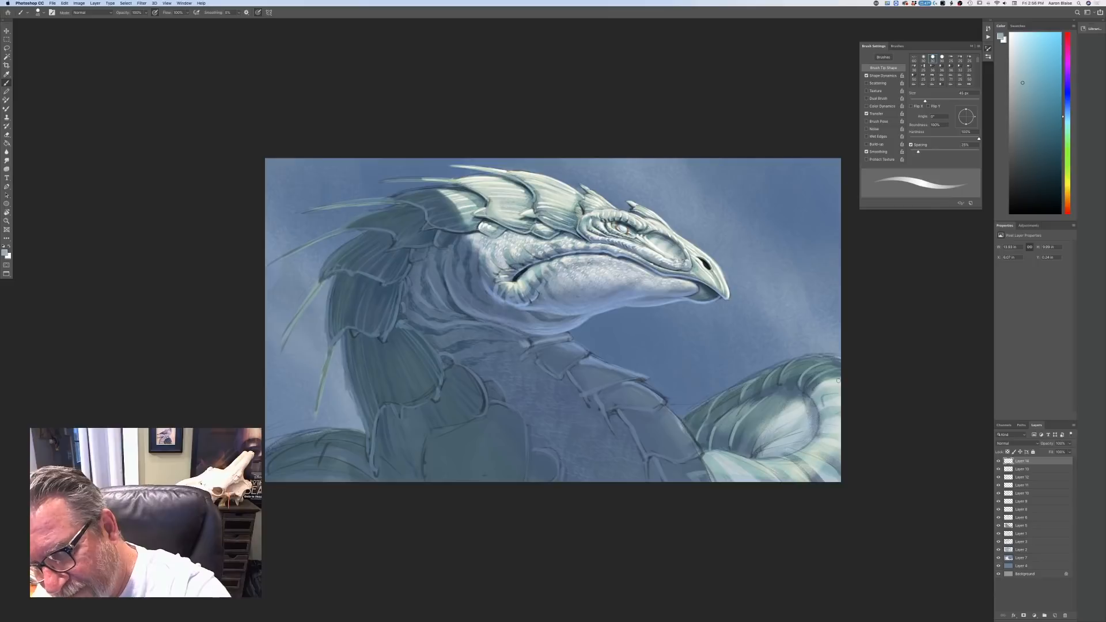
mouse_move(708, 404)
left_mouse_down()
mouse_move(687, 422)
mouse_move(714, 429)
left_mouse_up()
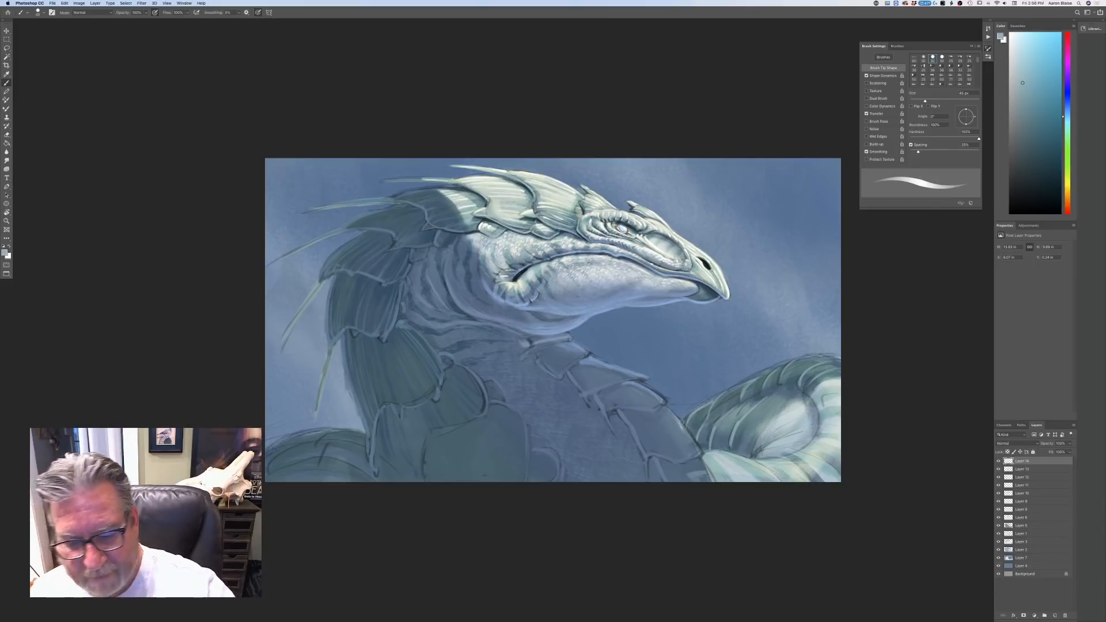
- Paint pale rim lines on the lower-left coil's scales and along the edges of the large plates at the base of the neck
mouse_move(350, 443)
left_mouse_down()
mouse_move(295, 451)
mouse_move(297, 436)
mouse_move(283, 480)
left_mouse_up()
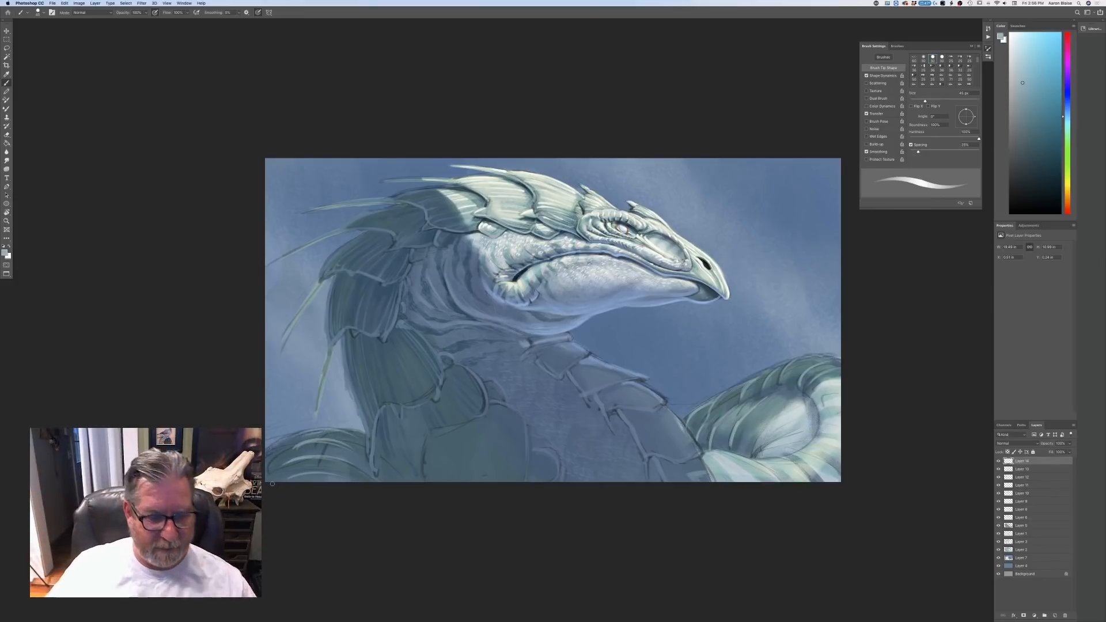
left_click_drag(346, 359, 371, 466)
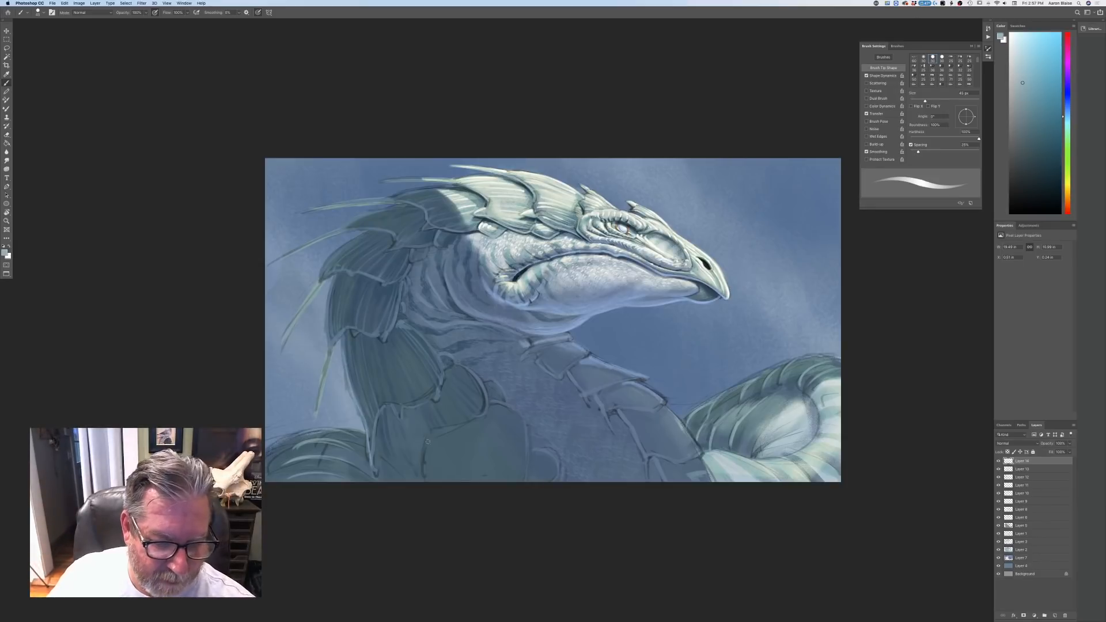
left_click_drag(427, 442, 426, 463)
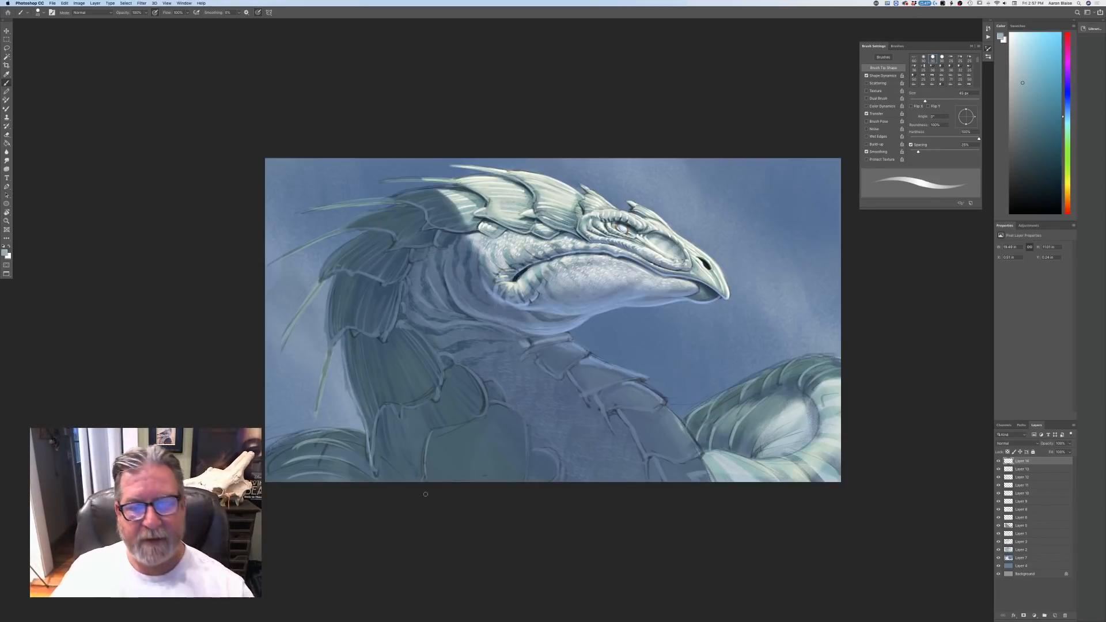
left_click_drag(493, 401, 505, 406)
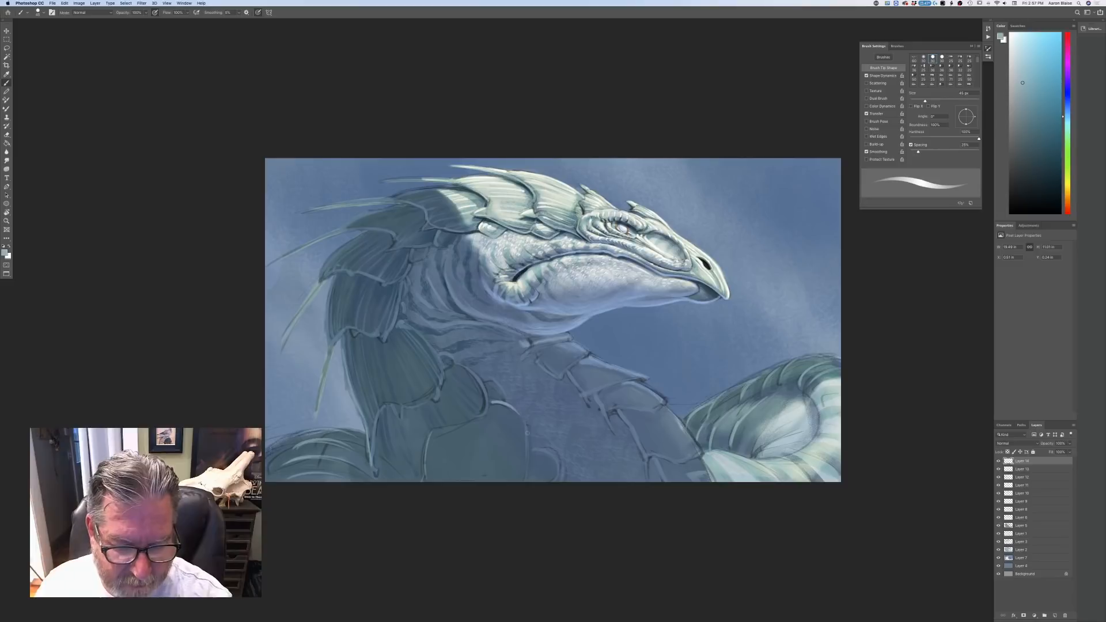
left_click_drag(536, 451, 559, 472)
left_click_drag(455, 366, 505, 400)
left_click_drag(430, 349, 433, 358)
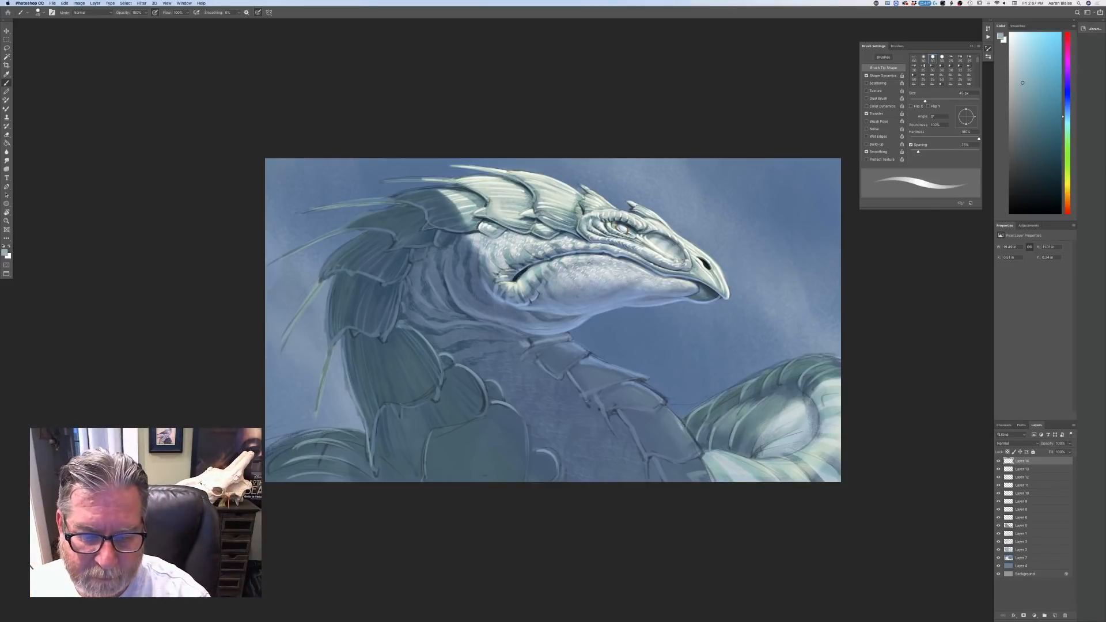
- Add pale rim lines to the chest plates' edges and to the inner edges of the neck plates beside the throat
mouse_move(583, 395)
left_mouse_down()
mouse_move(623, 440)
mouse_move(618, 411)
mouse_move(659, 471)
left_mouse_up()
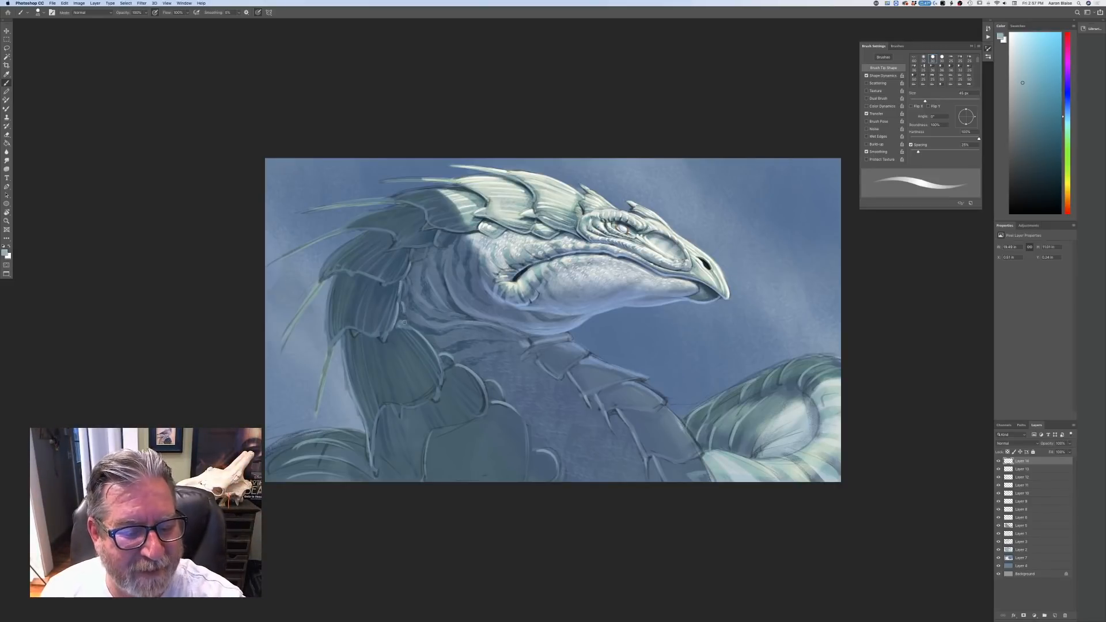
left_click_drag(401, 316, 401, 320)
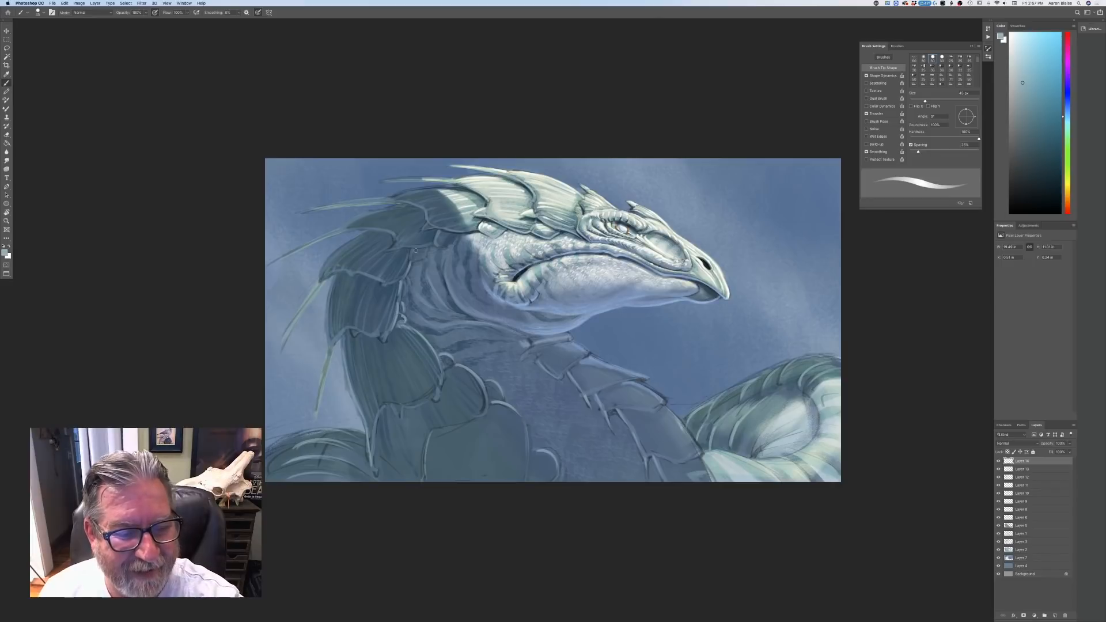
left_click_drag(423, 249, 426, 257)
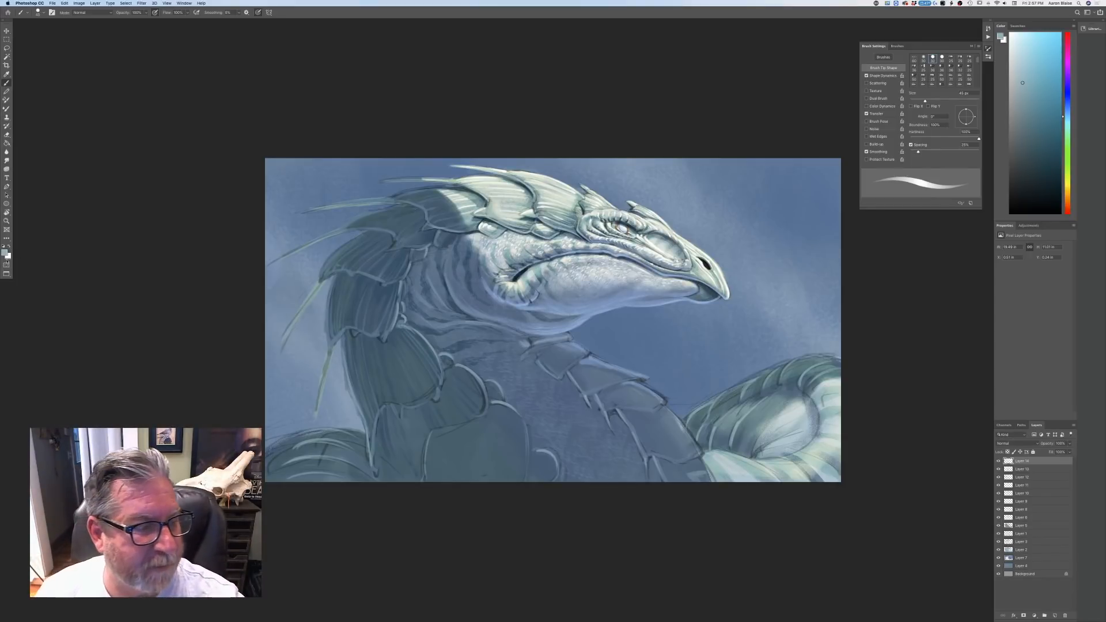
- Sample a medium blue from the shaded edge of the neck as the foreground color
left_click(5, 254)
left_click(409, 277)
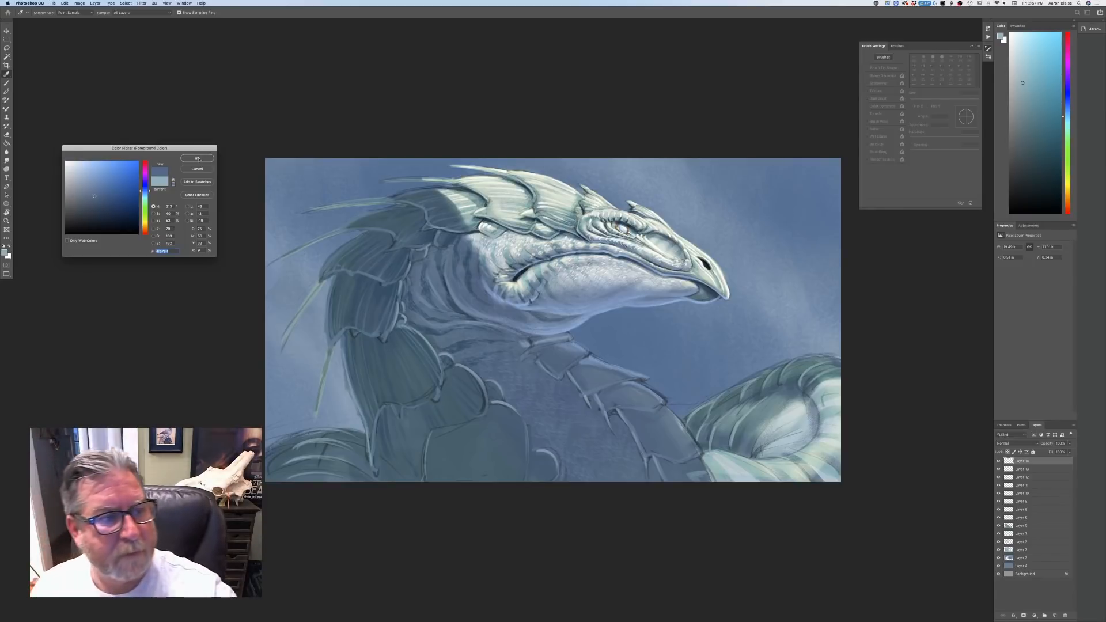
key("Return")
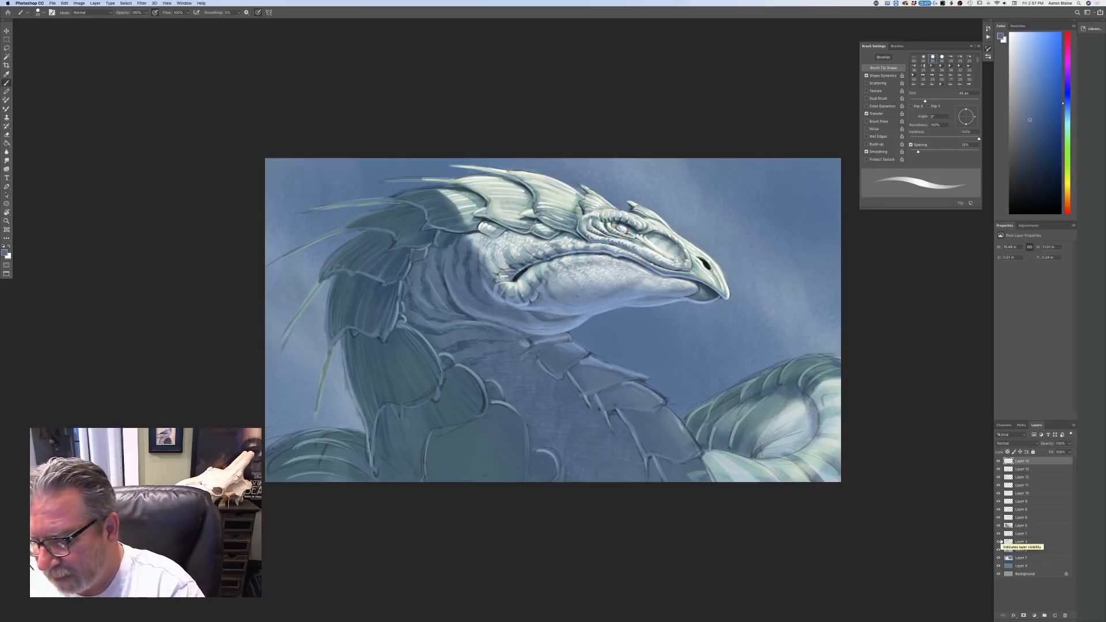
- Toggle Layer 8 and Layer 9 off and on to examine what each contributes to the dragon's throat and neck
left_click(999, 510)
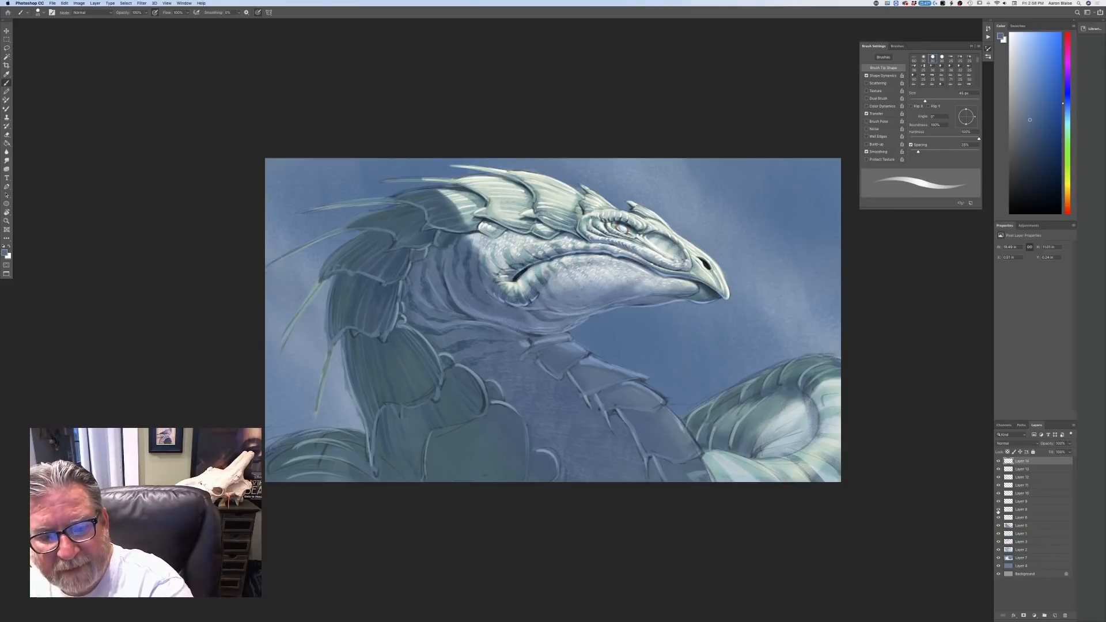
left_click(999, 510)
left_click(1017, 510)
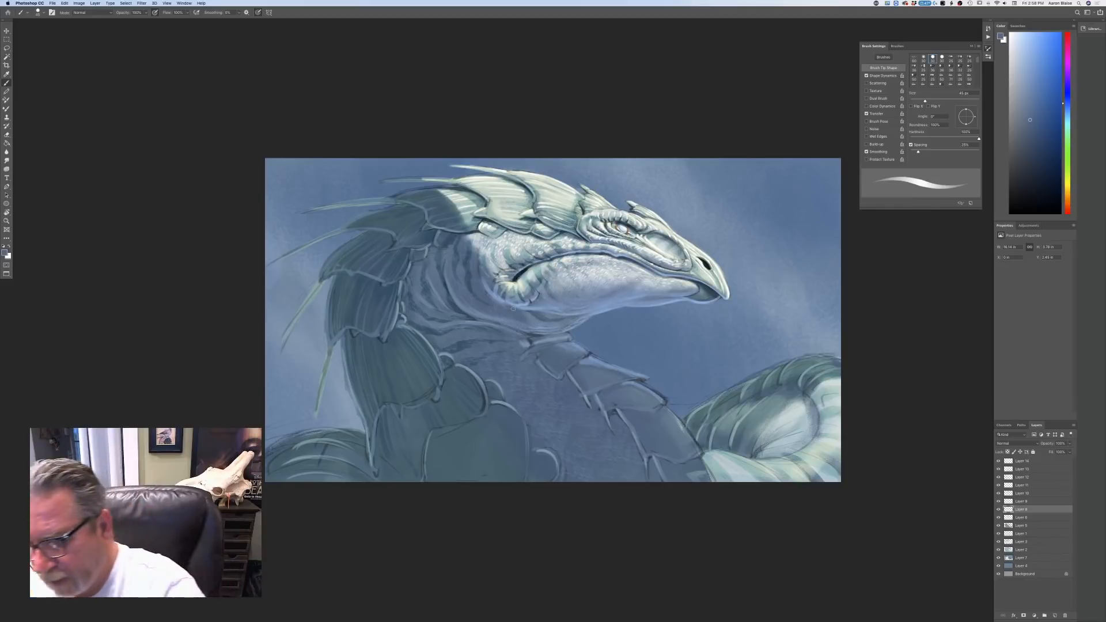
left_click(998, 502)
left_click(999, 502)
left_click(1008, 502)
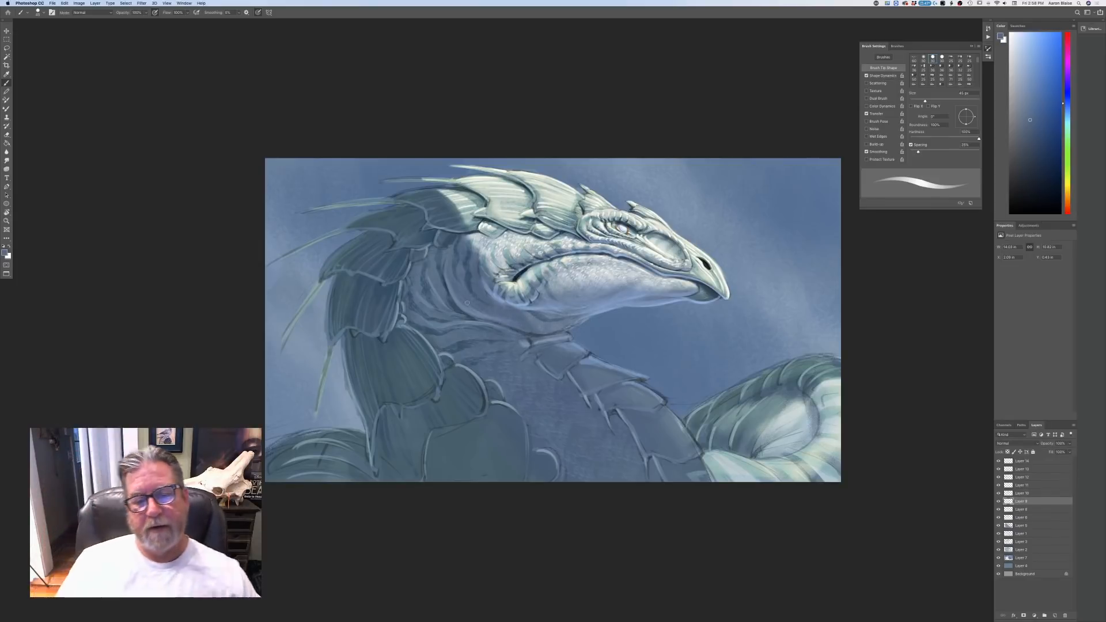
key("super+minus")
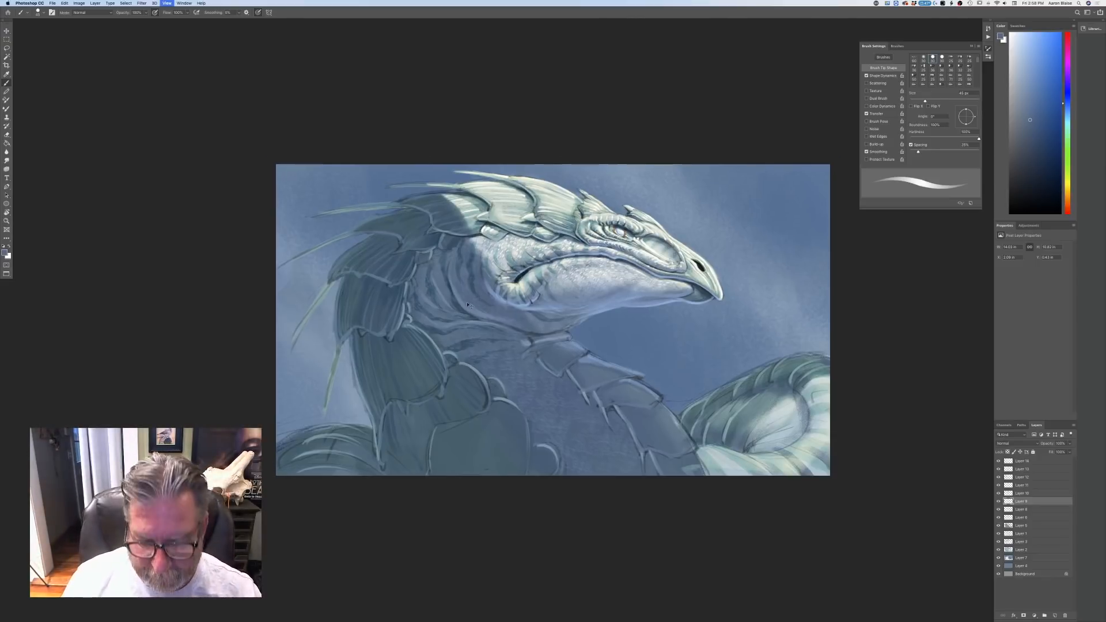
key("super+plus")
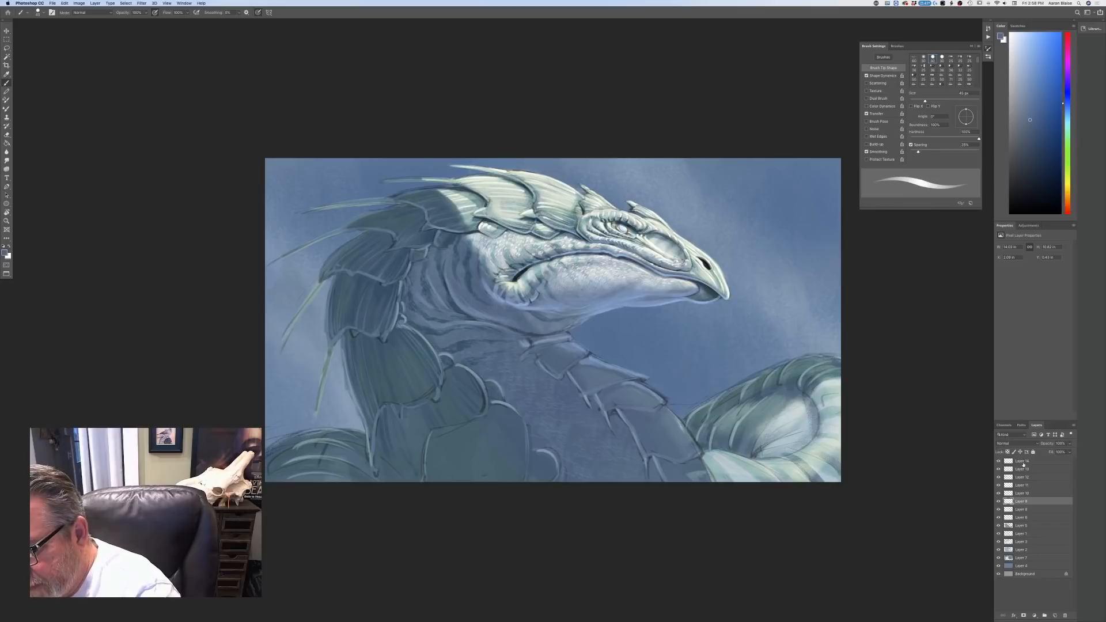
- Create a new layer above Layer 14 and set its blend mode to Multiply
left_click(1024, 463)
left_click(1054, 616)
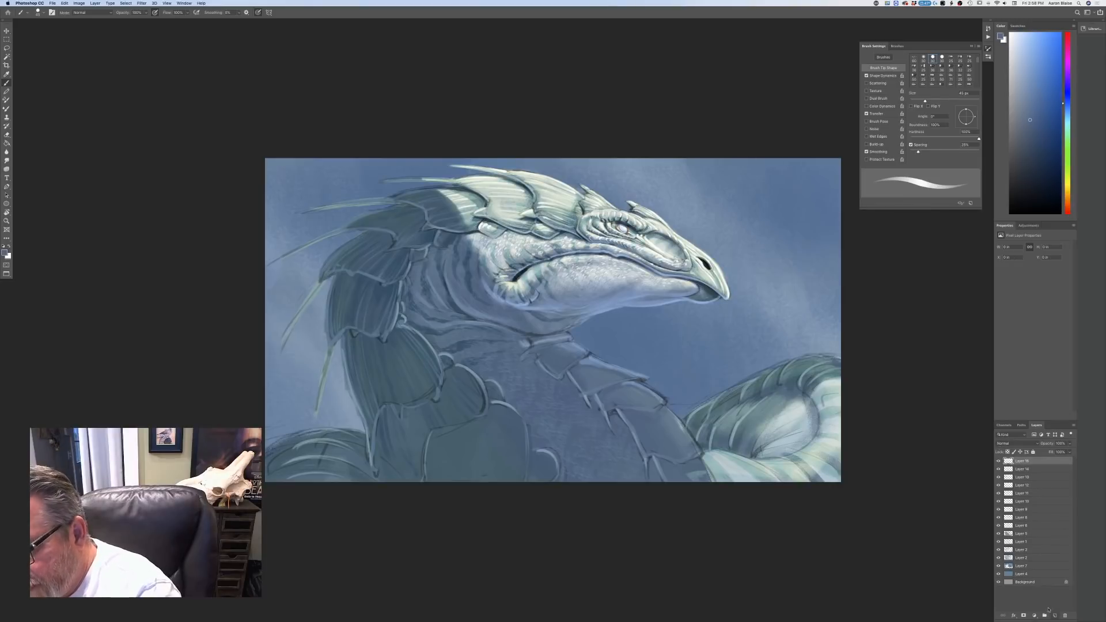
left_click(1001, 445)
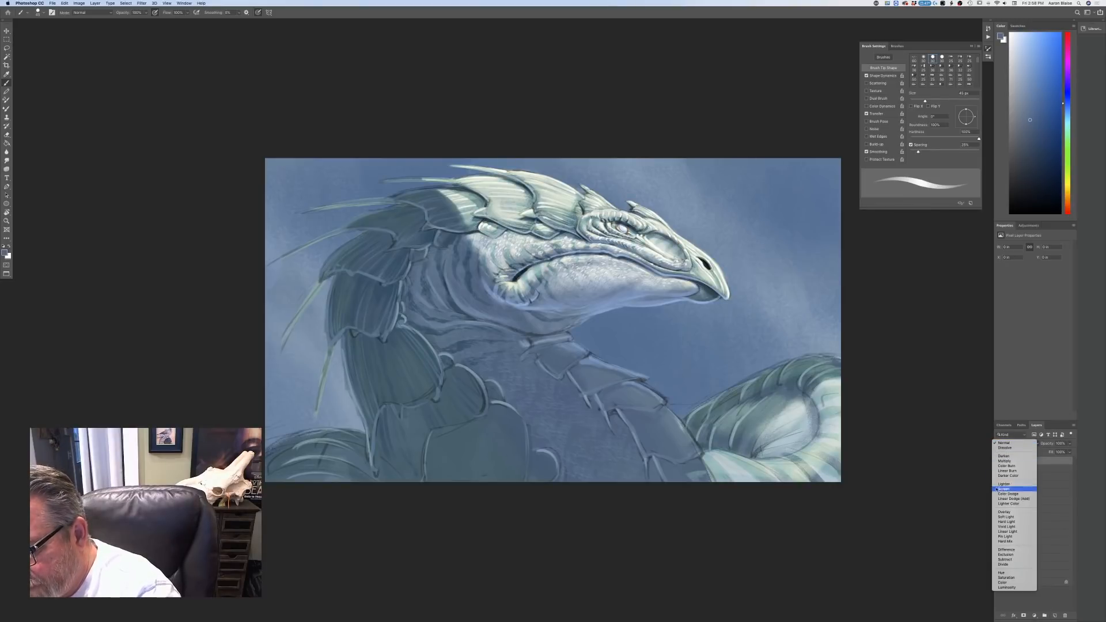
left_click(1002, 461)
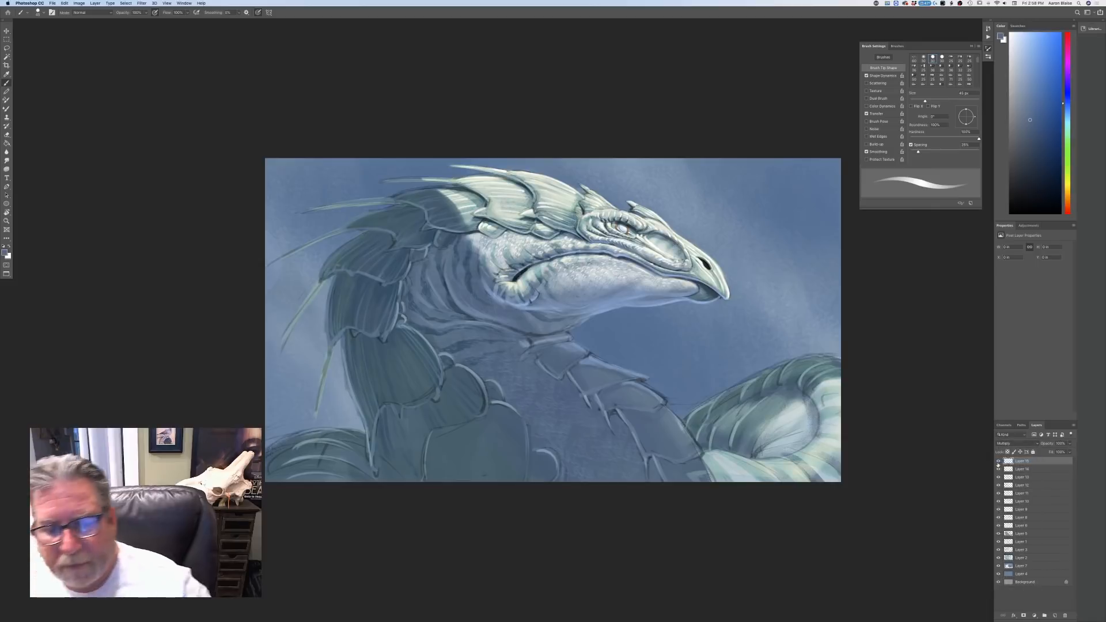
- Change the foreground color to a slightly lighter, less saturated gray-blue for the shadows
left_click(5, 252)
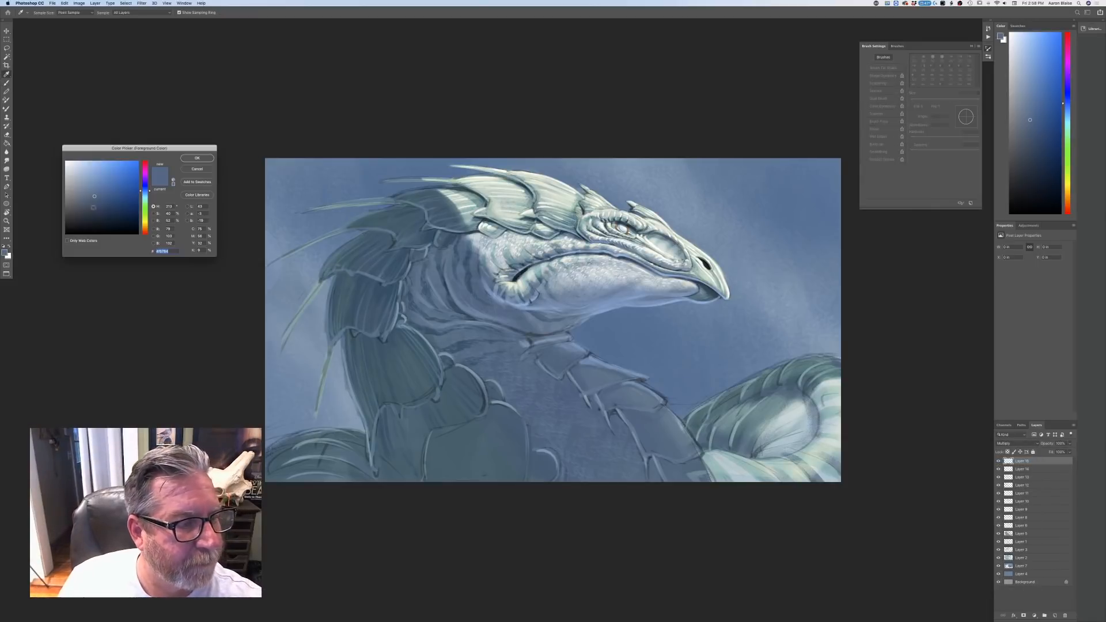
left_click(82, 193)
key("Return")
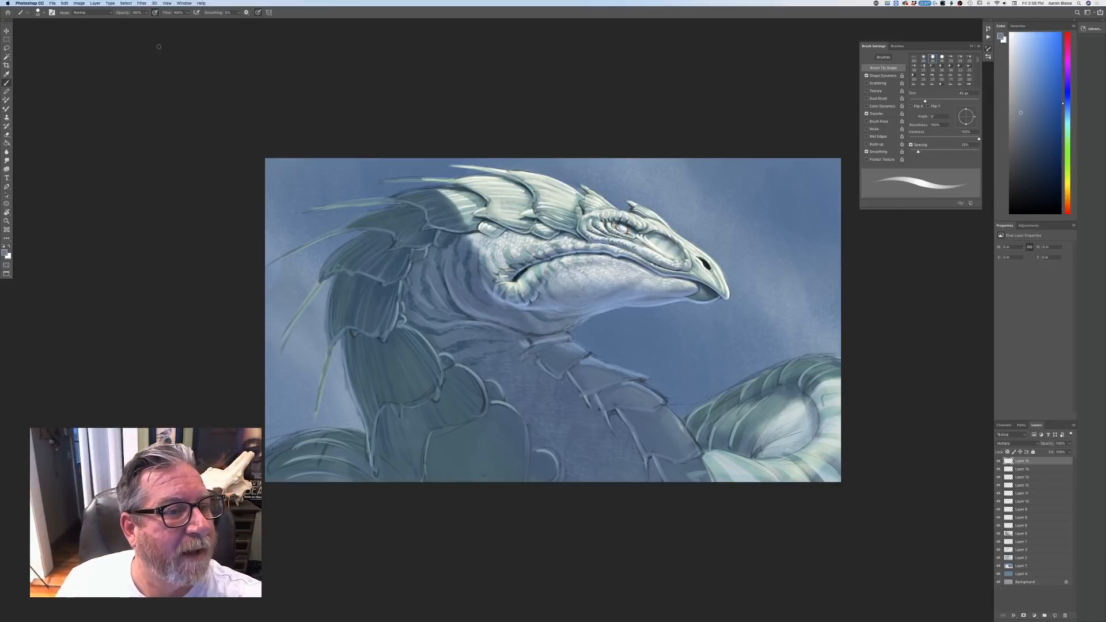
- Turn off pressure-controlled brush size and switch to the Soft Round Pressure Opacity brush, enlarged to 125 px
left_click(258, 12)
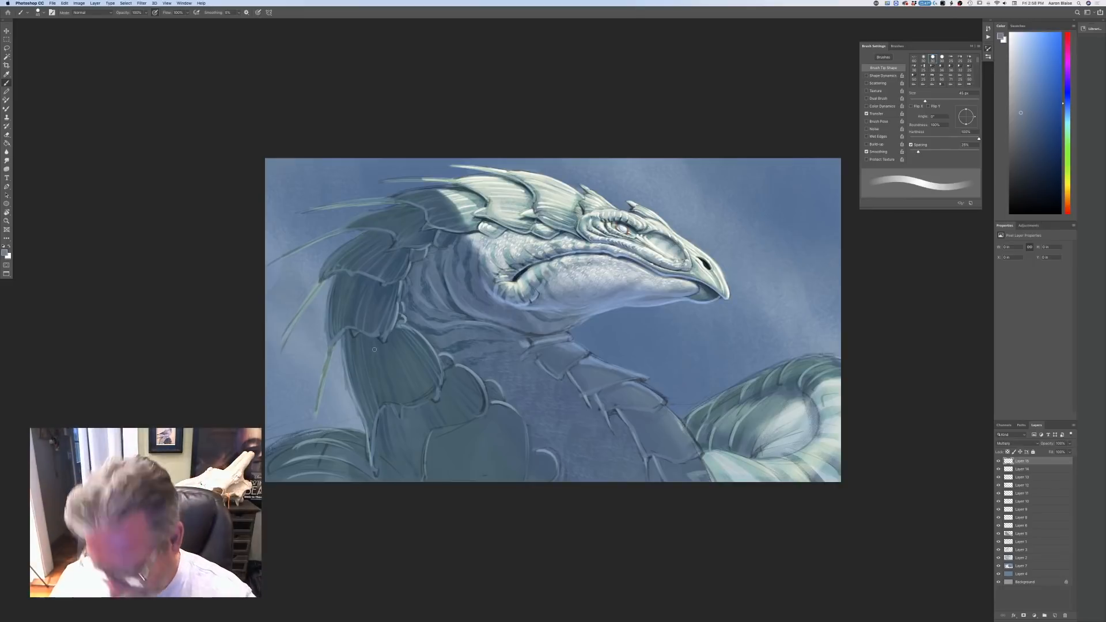
key("period")
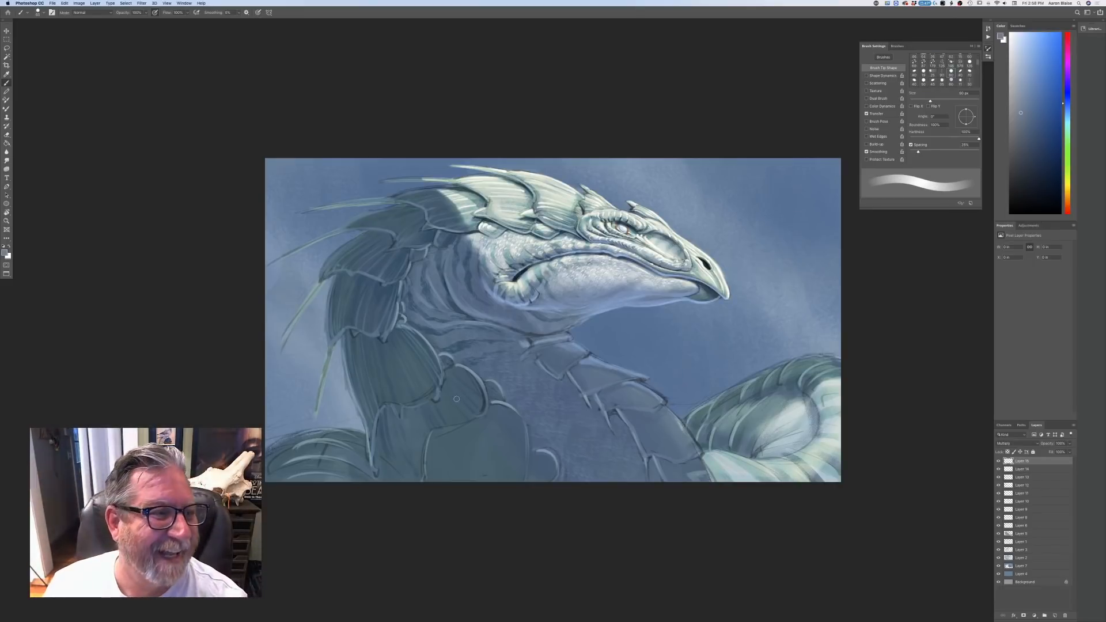
left_click(37, 12)
left_click(109, 205)
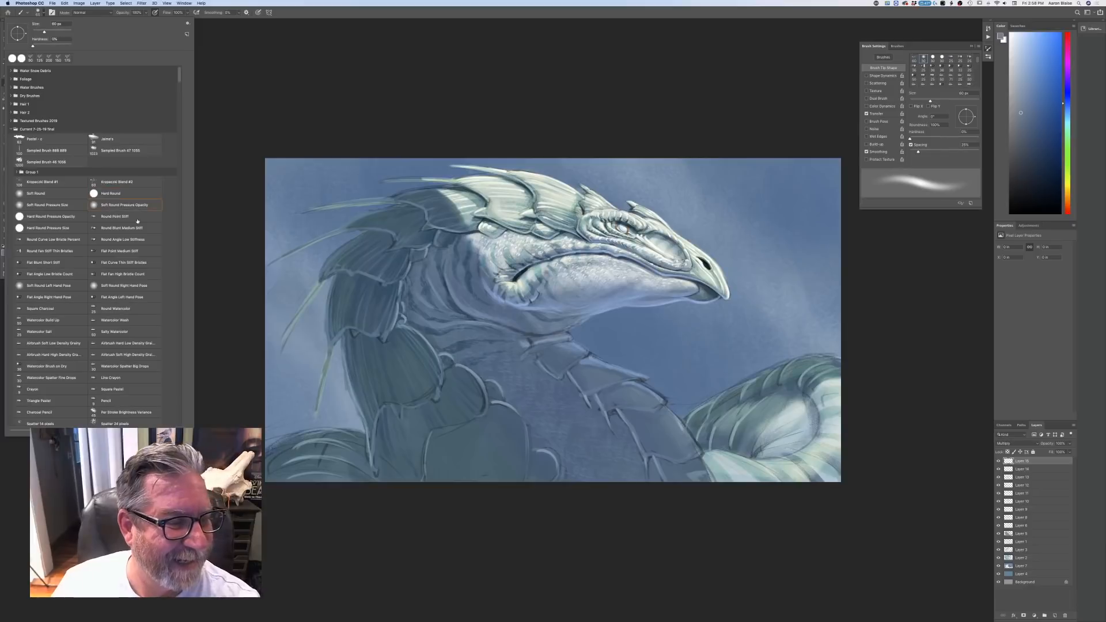
key("Return")
key("bracketright")
key("bracketright")
key("bracketright")
key("bracketright")
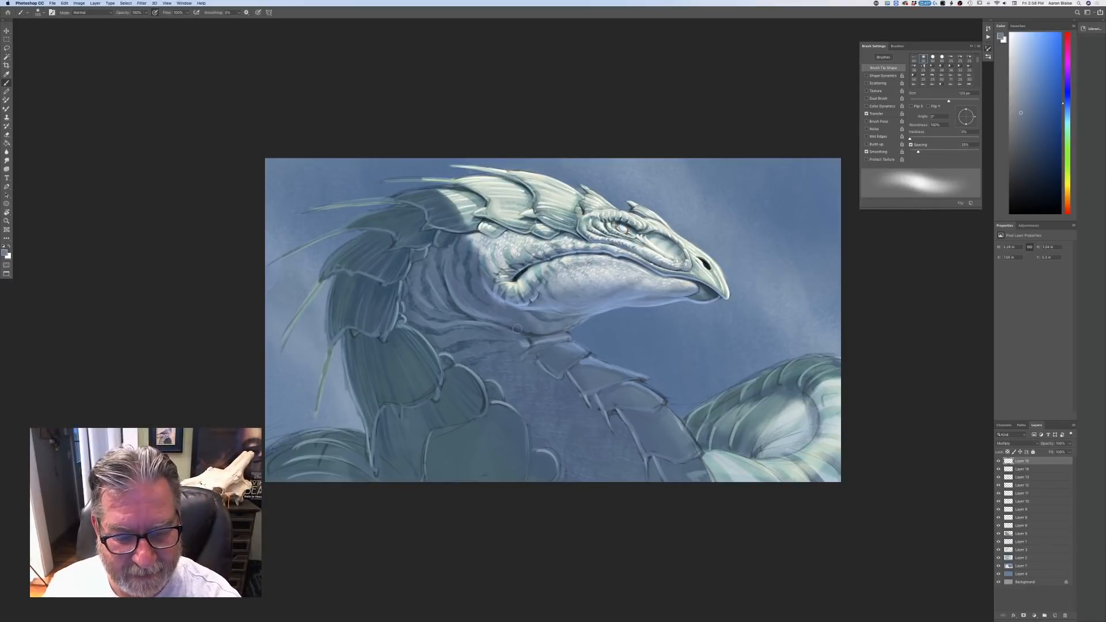
- Paint soft shadow on the throat under the jaw, and with the brush at 80 px shade the neck folds behind the jaw
left_click_drag(518, 329, 527, 328)
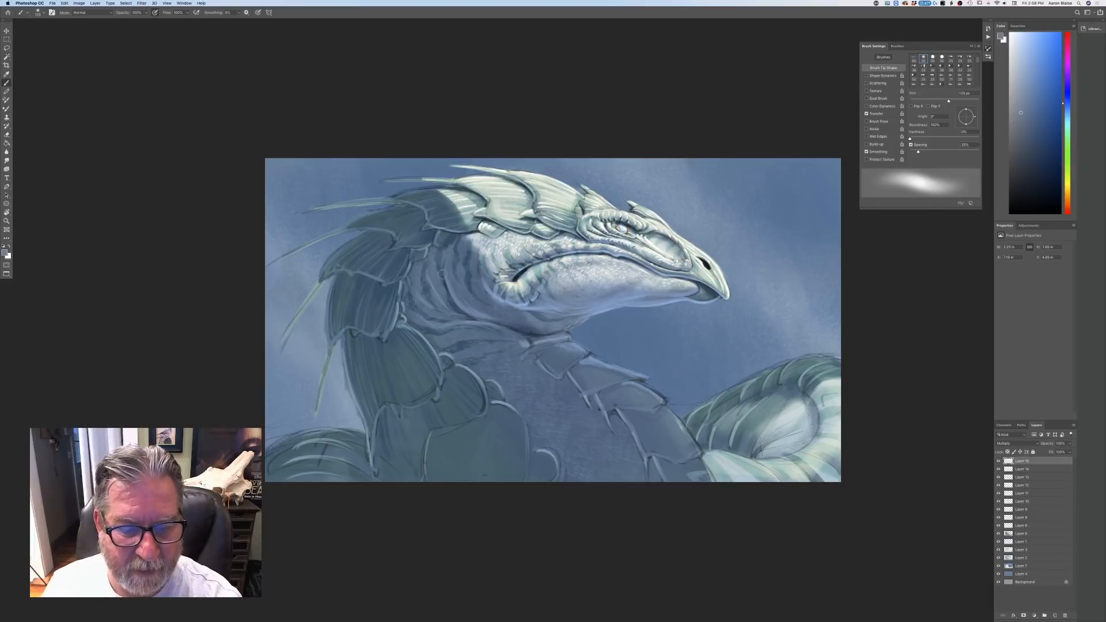
key("bracketleft")
key("bracketleft")
key("bracketleft")
left_click_drag(460, 310, 441, 273)
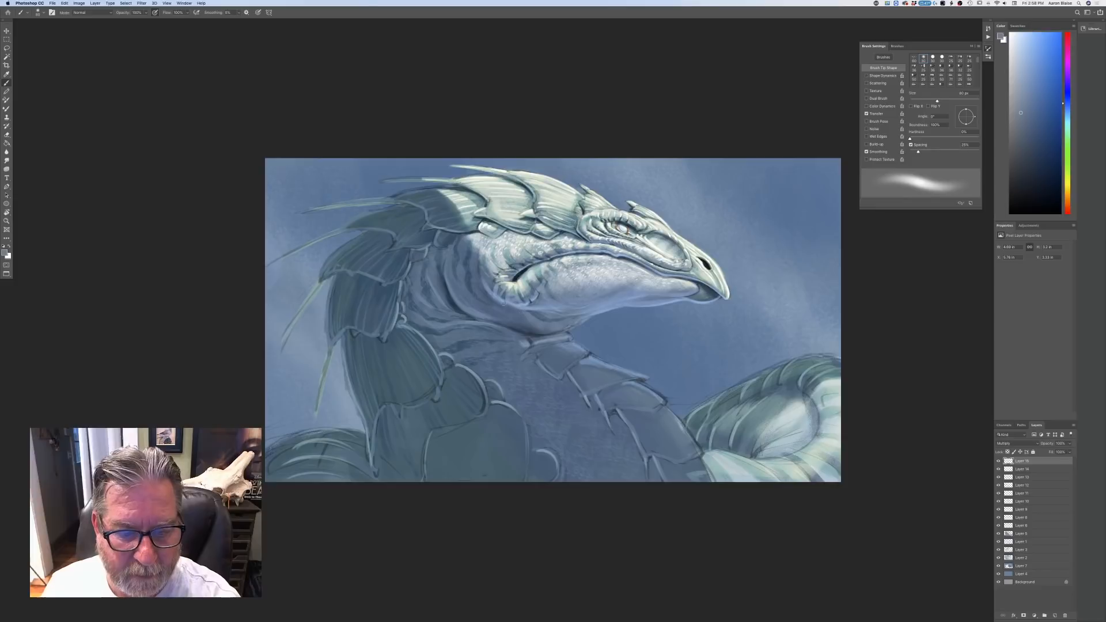
- Enlarge the soft brush up to 175 px and deepen the shadow under the jaw and across the neck folds
key("bracketright")
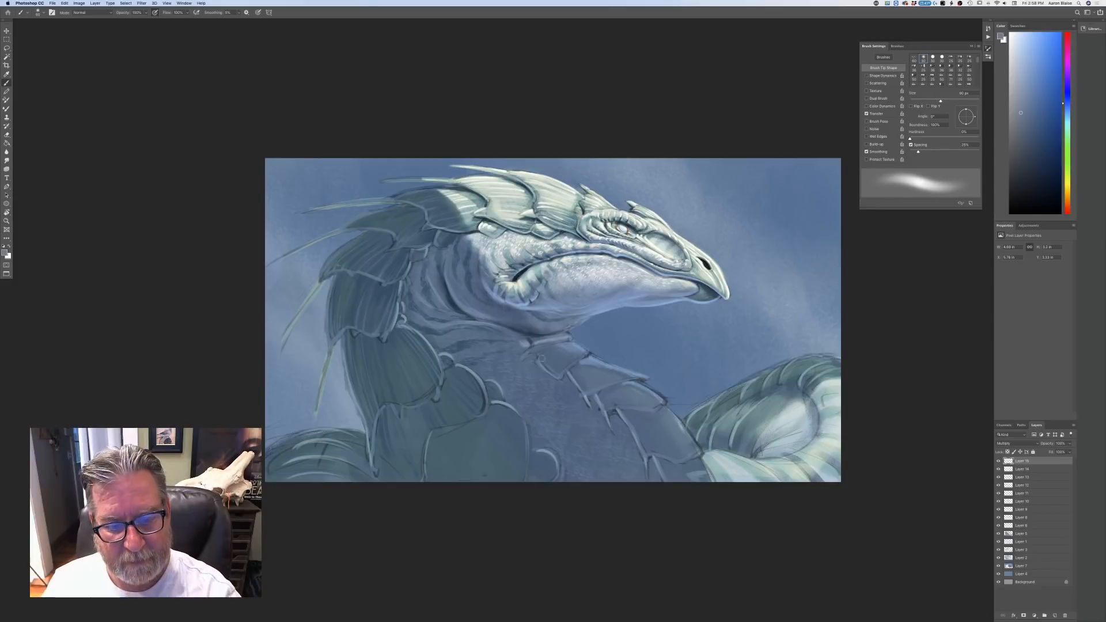
key("bracketright")
mouse_move(515, 335)
left_mouse_down()
mouse_move(524, 338)
mouse_move(477, 315)
mouse_move(535, 332)
left_mouse_up()
key("bracketright")
key("bracketright")
key("bracketright")
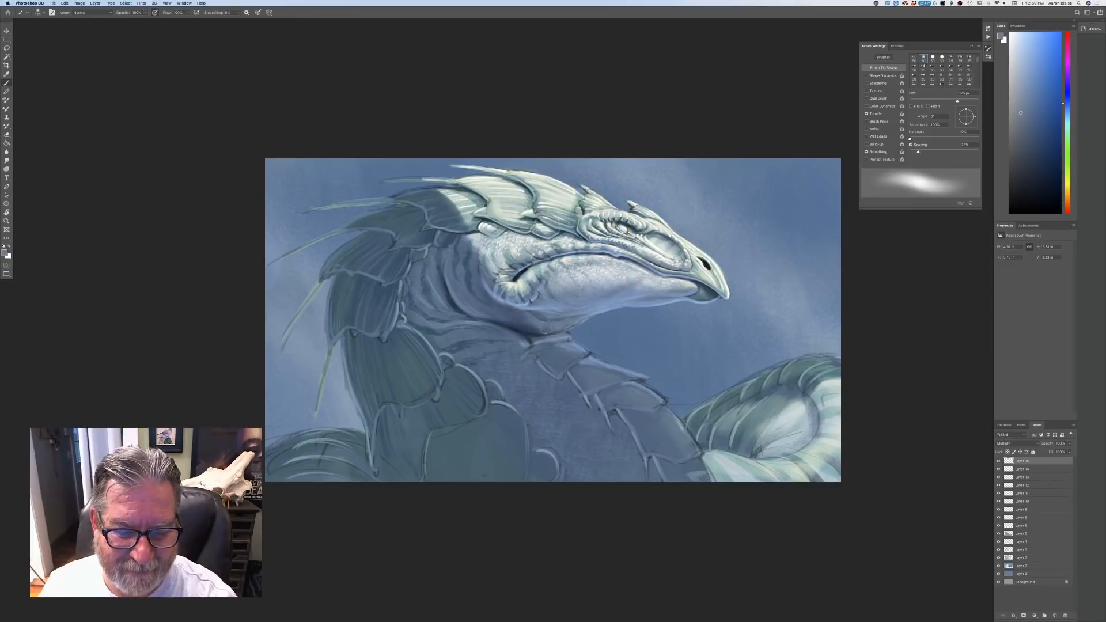
left_click_drag(511, 317, 541, 332)
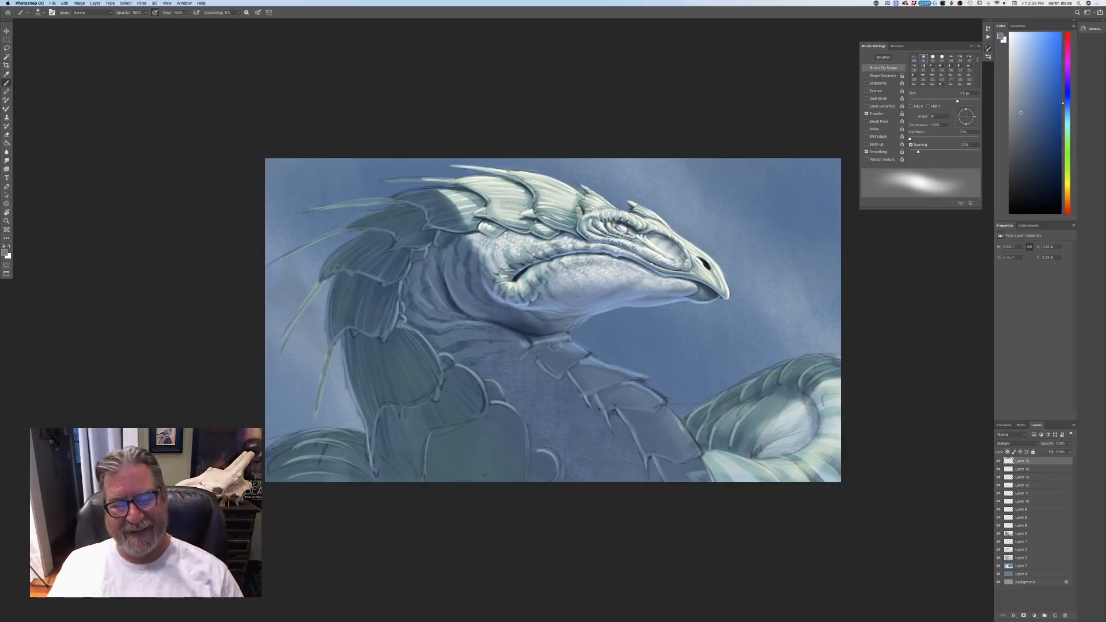
left_click_drag(460, 316, 424, 296)
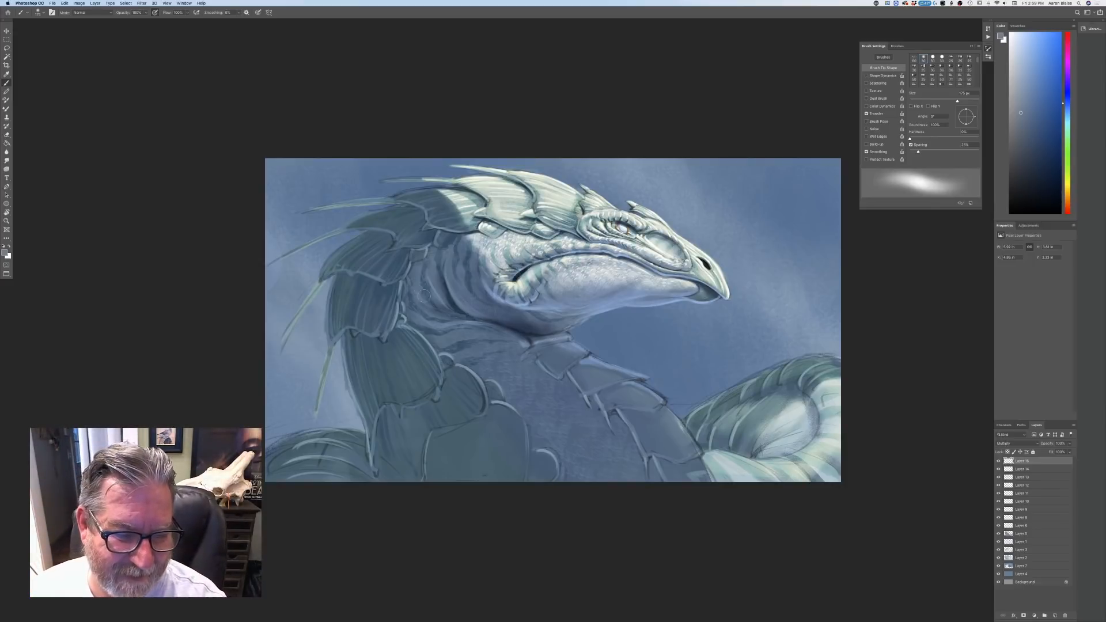
- Resize the soft brush and paint shadow across the chest below the throat and back along the neck toward the plates
key("bracketleft")
key("bracketleft")
key("bracketleft")
key("bracketleft")
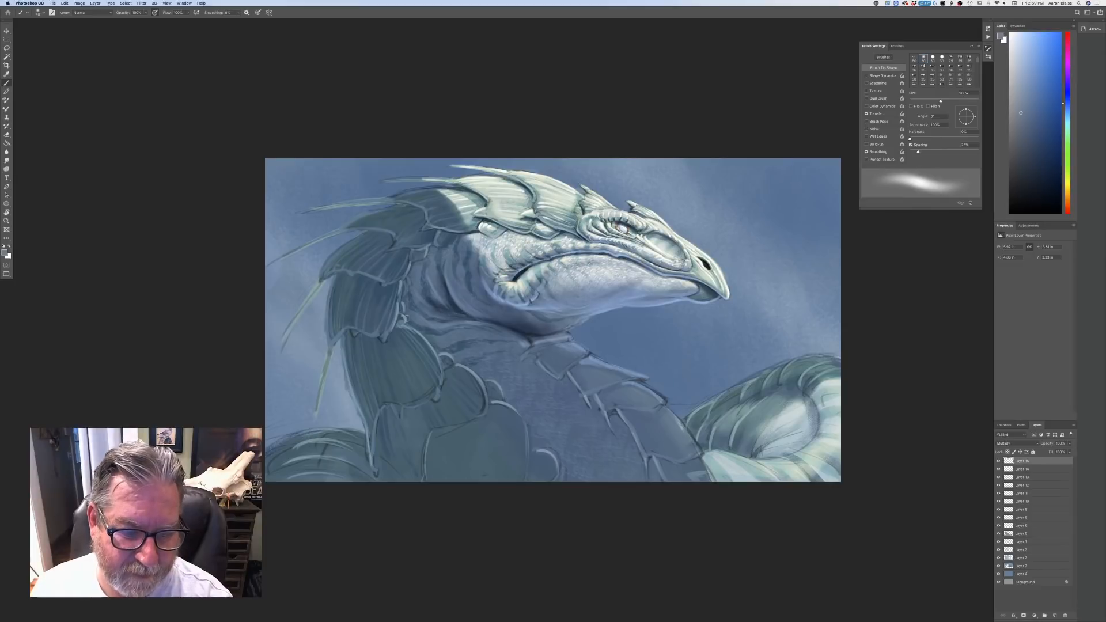
key("bracketright")
key("bracketright")
key("bracketright")
key("bracketright")
mouse_move(489, 377)
left_mouse_down()
mouse_move(536, 451)
mouse_move(552, 446)
mouse_move(586, 483)
mouse_move(539, 408)
left_mouse_up()
key("bracketright")
left_click_drag(493, 375, 410, 332)
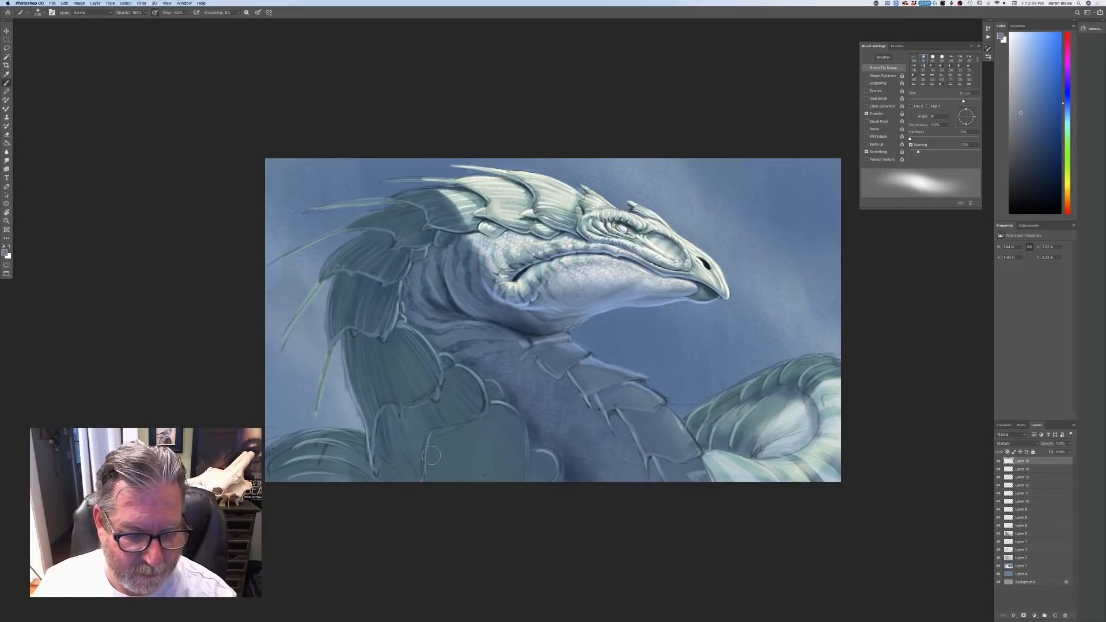
- Darken the lower body plates near the canvas's bottom edge and the outer edge of the back plates
mouse_move(435, 436)
left_mouse_down()
mouse_move(439, 493)
mouse_move(443, 472)
left_mouse_up()
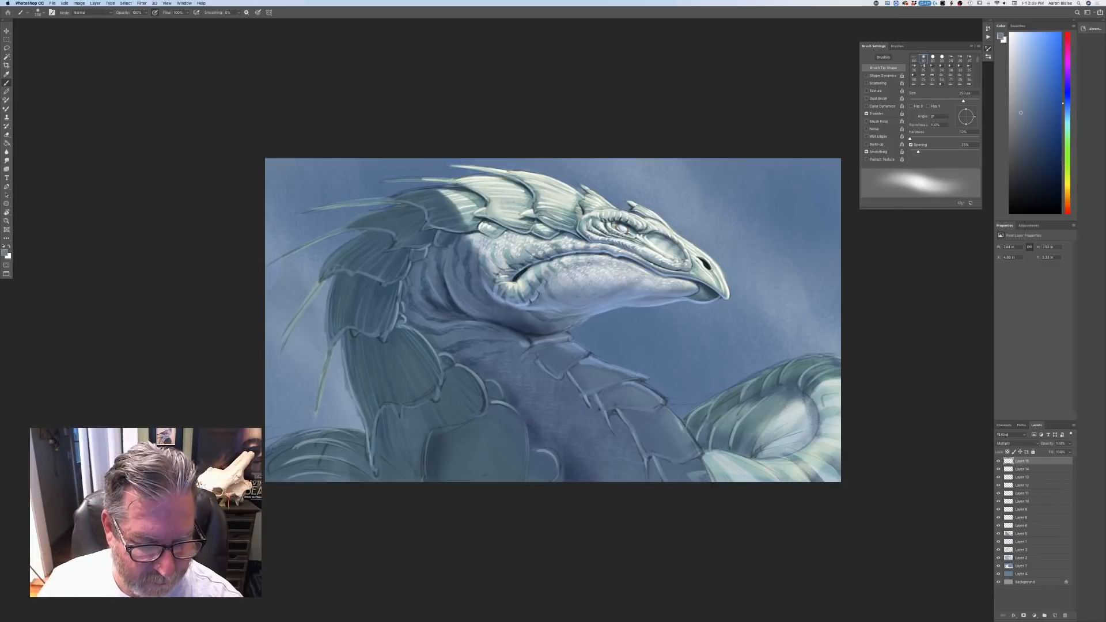
mouse_move(389, 412)
left_mouse_down()
mouse_move(381, 463)
mouse_move(394, 465)
left_mouse_up()
mouse_move(360, 334)
left_mouse_down()
mouse_move(366, 385)
mouse_move(357, 346)
mouse_move(388, 327)
mouse_move(380, 285)
mouse_move(353, 288)
mouse_move(345, 325)
left_mouse_up()
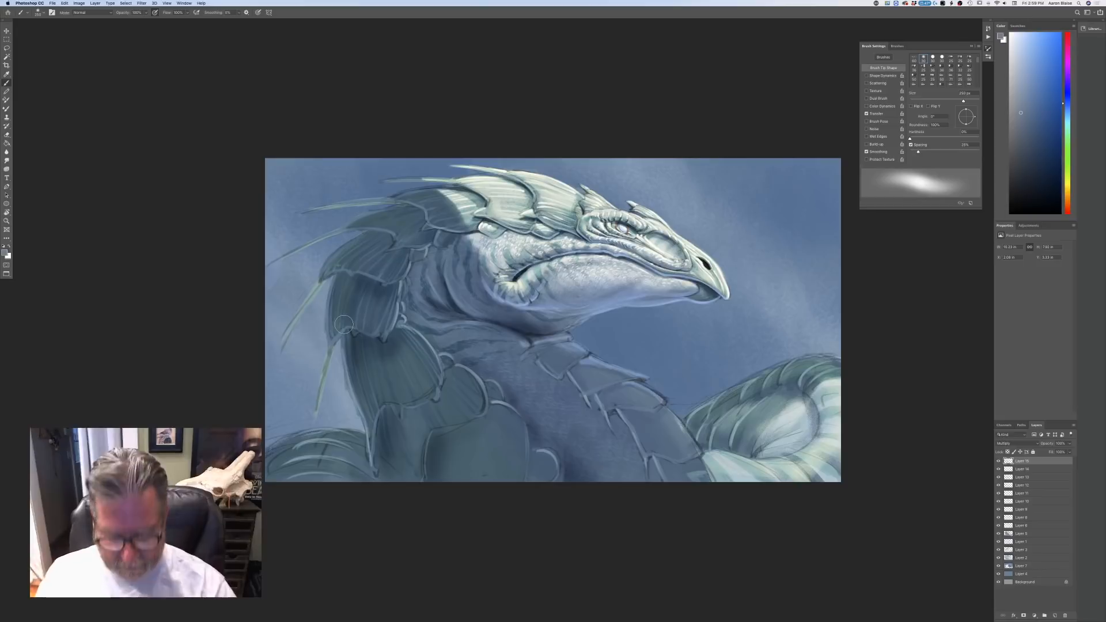
- Enlarge the soft brush and lay broad shadow down the chest and over the neck behind the jaw
key("bracketright")
key("bracketright")
key("bracketright")
key("bracketright")
left_click_drag(521, 386, 600, 498)
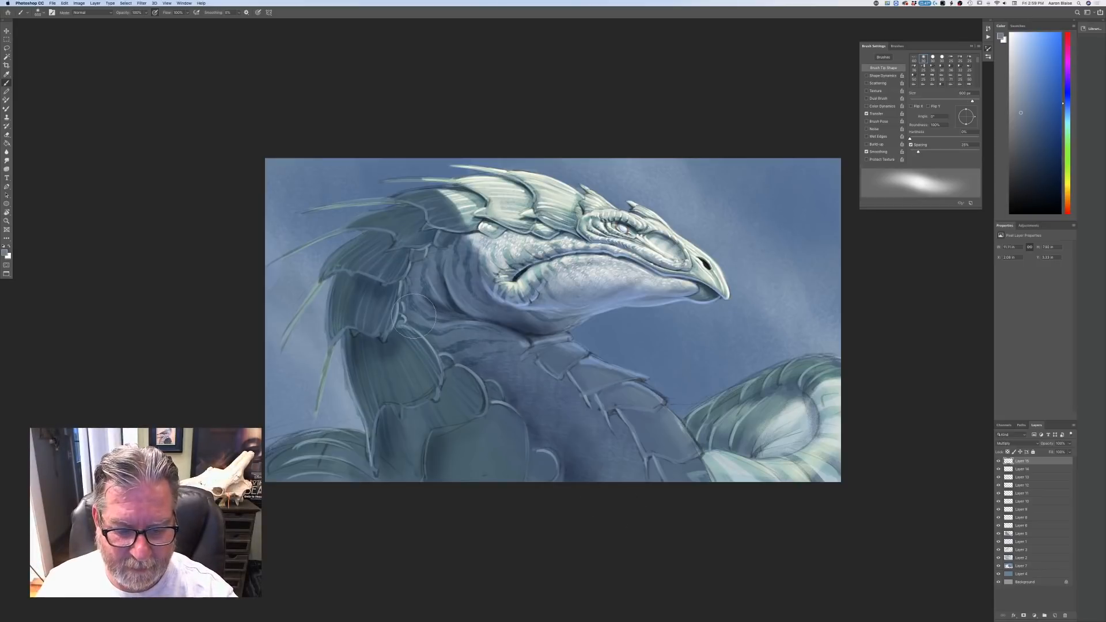
mouse_move(479, 360)
left_mouse_down()
mouse_move(624, 524)
mouse_move(590, 510)
left_mouse_up()
mouse_move(405, 324)
left_mouse_down()
mouse_move(436, 338)
mouse_move(417, 328)
mouse_move(416, 313)
mouse_move(485, 316)
mouse_move(450, 268)
left_mouse_up()
- Reduce the soft brush to 90 px and shade along the inner edges of the back plates beside the neck
key("bracketleft")
key("bracketleft")
key("bracketleft")
key("bracketleft")
key("bracketleft")
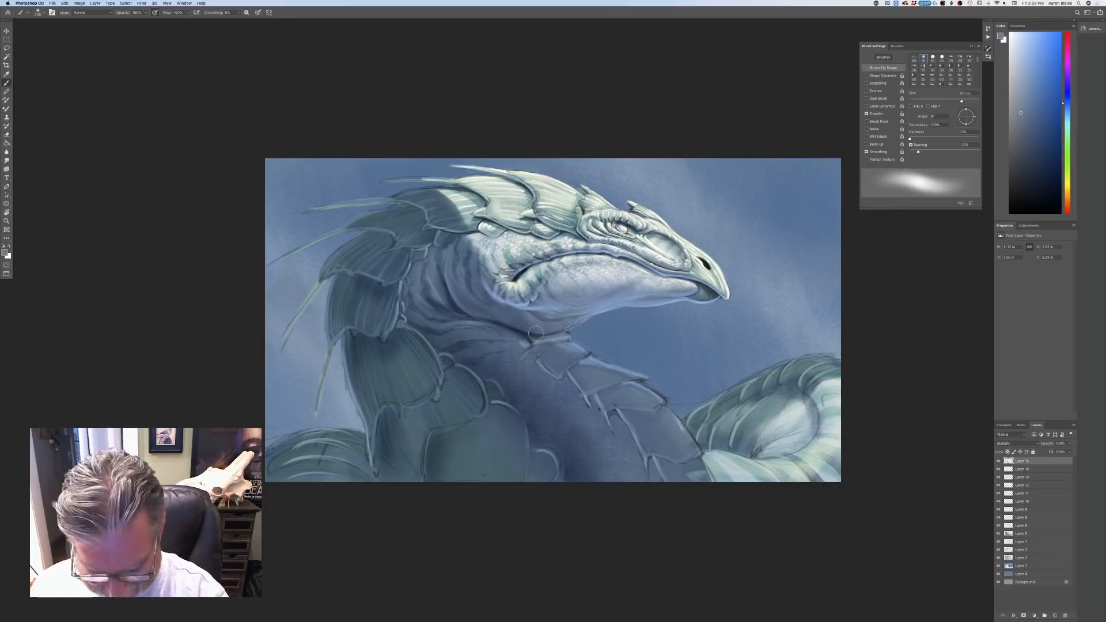
key("bracketleft")
key("bracketleft")
key("bracketleft")
key("bracketleft")
key("bracketleft")
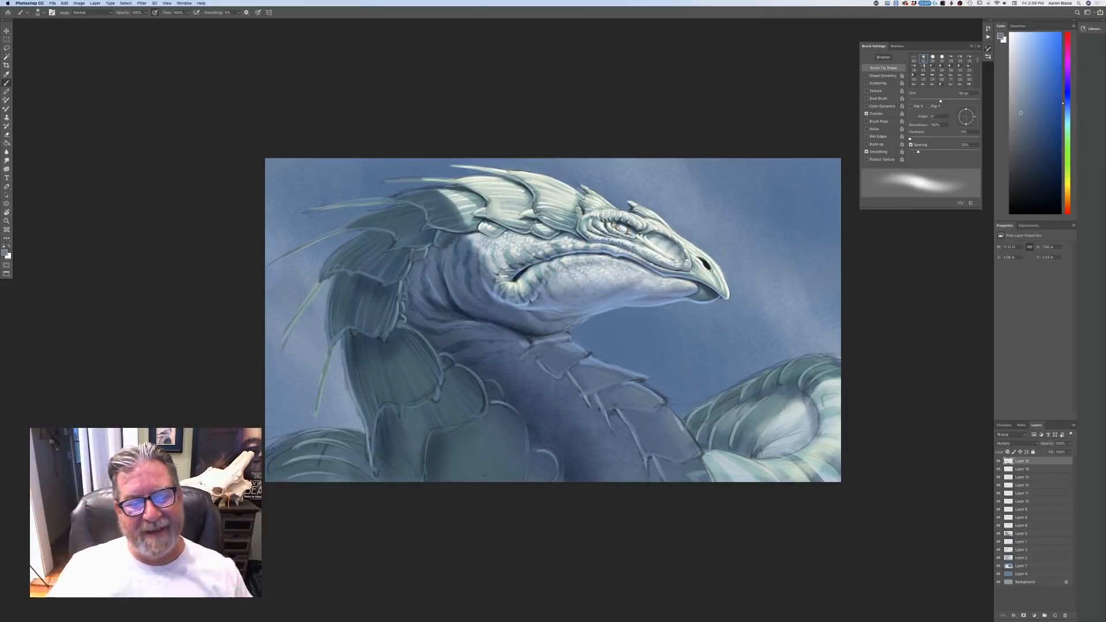
mouse_move(405, 294)
left_mouse_down()
mouse_move(426, 230)
mouse_move(412, 206)
mouse_move(423, 211)
mouse_move(402, 208)
left_mouse_up()
- Turn on pressure-controlled brush size and, at 125 px, shade the overlaps and edges of the neck and lower body plates
left_click(258, 12)
key("bracketright")
key("bracketright")
mouse_move(414, 249)
left_mouse_down()
mouse_move(384, 261)
mouse_move(390, 238)
mouse_move(377, 233)
mouse_move(390, 236)
mouse_move(350, 240)
mouse_move(375, 257)
mouse_move(425, 247)
mouse_move(392, 287)
mouse_move(344, 275)
mouse_move(397, 315)
mouse_move(383, 342)
left_mouse_up()
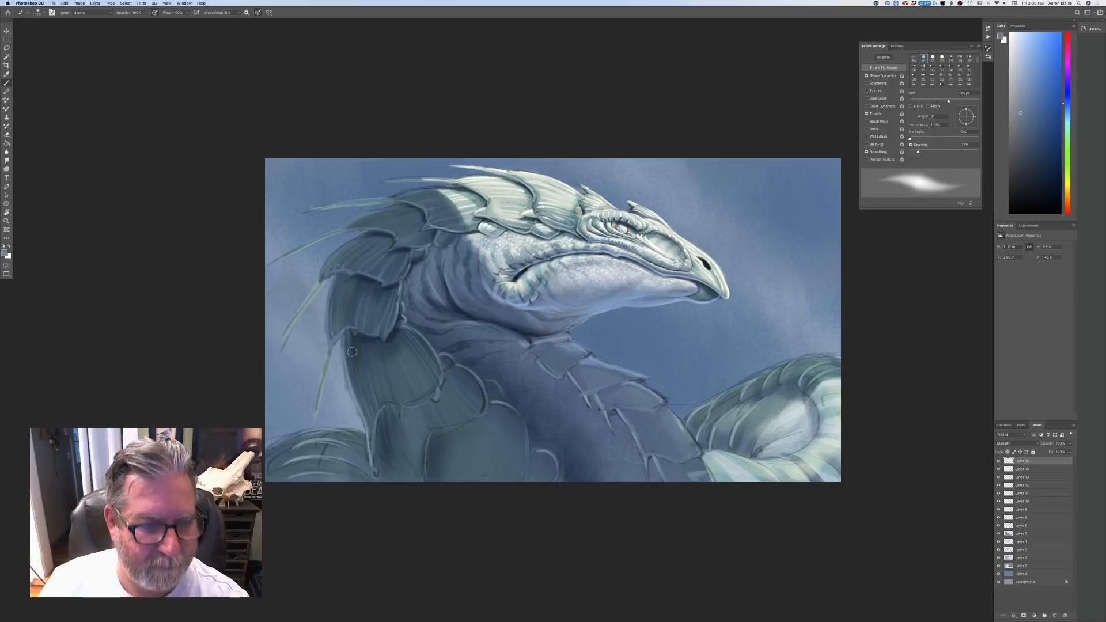
mouse_move(406, 326)
left_mouse_down()
mouse_move(445, 374)
mouse_move(448, 362)
mouse_move(490, 395)
mouse_move(457, 364)
mouse_move(522, 416)
mouse_move(531, 474)
left_mouse_up()
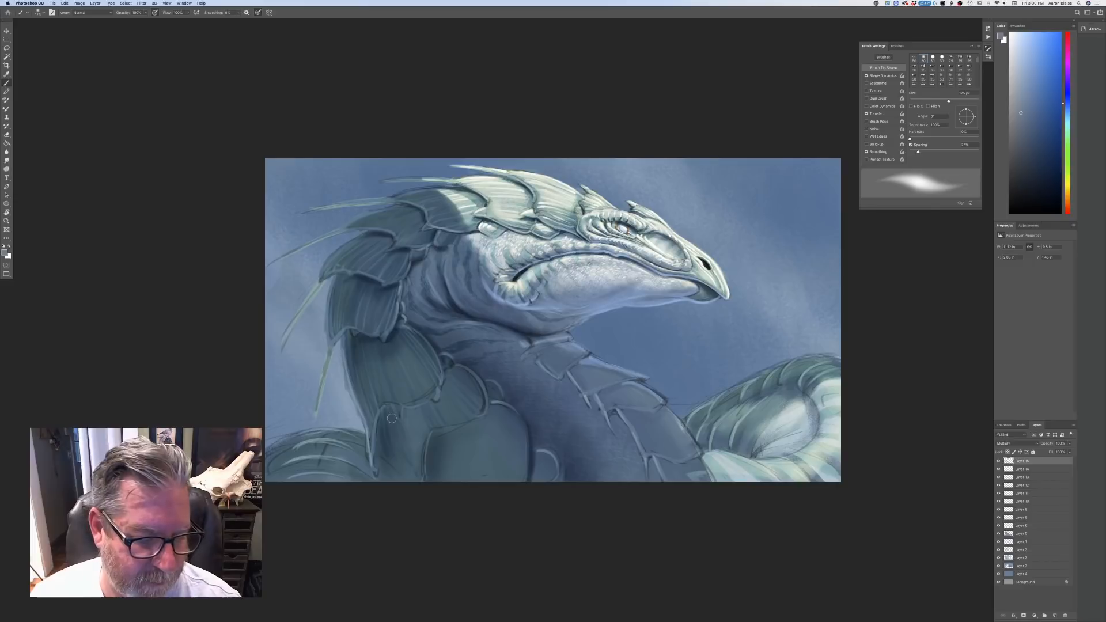
left_click_drag(390, 408, 379, 461)
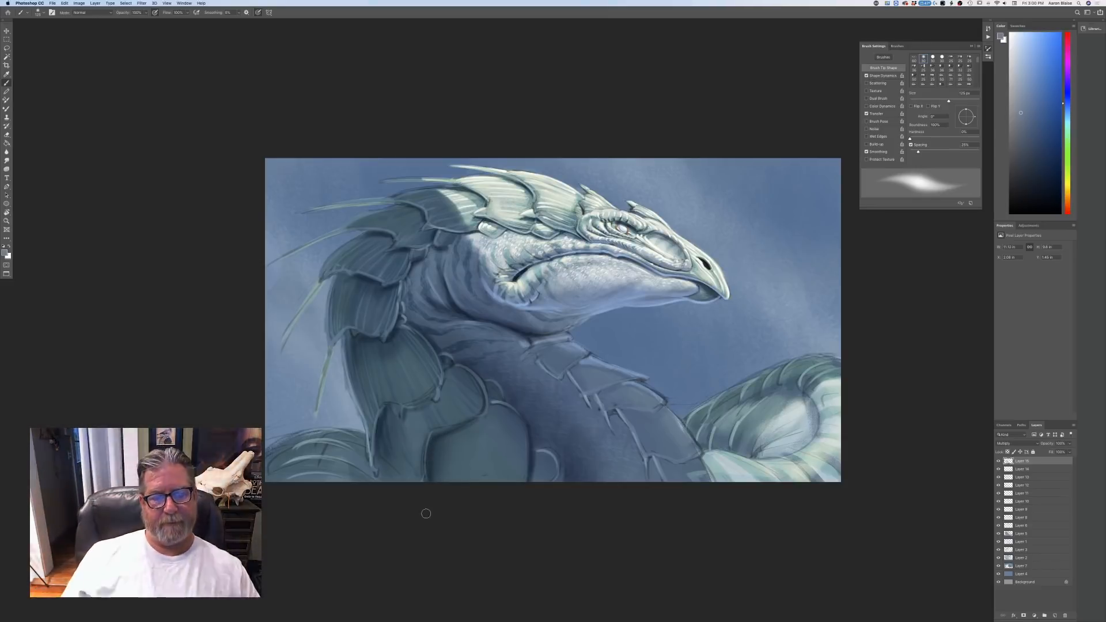
- Paint shadow streaks on the large neck and body plates and deepen the upper back plates behind the head
left_click_drag(413, 335, 441, 378)
mouse_move(401, 333)
left_mouse_down()
mouse_move(438, 392)
mouse_move(422, 384)
left_mouse_up()
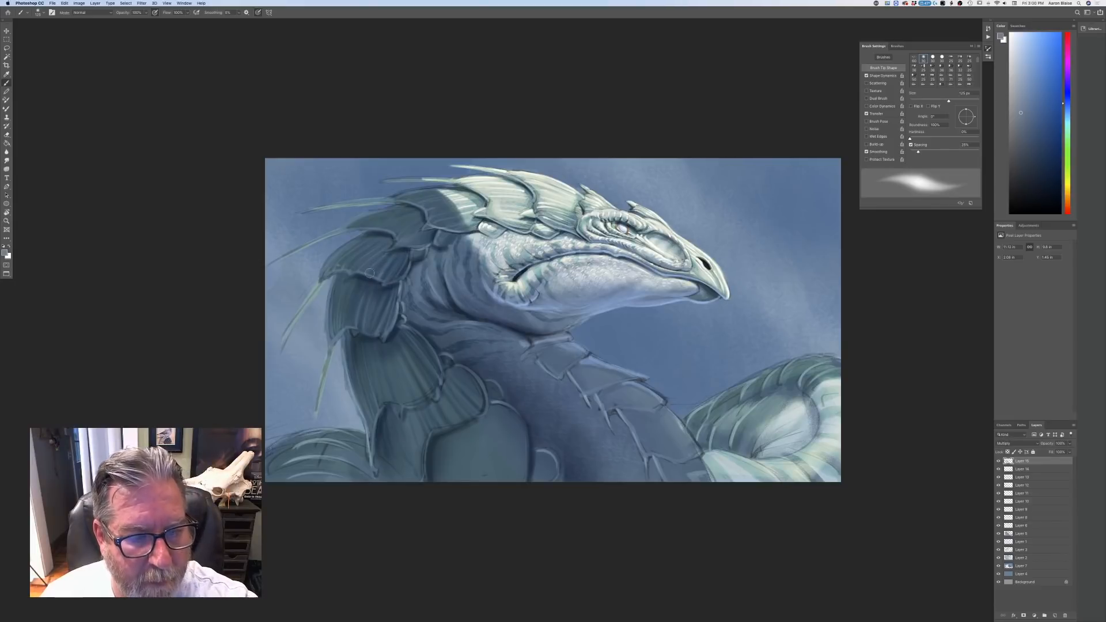
left_click_drag(429, 230, 397, 246)
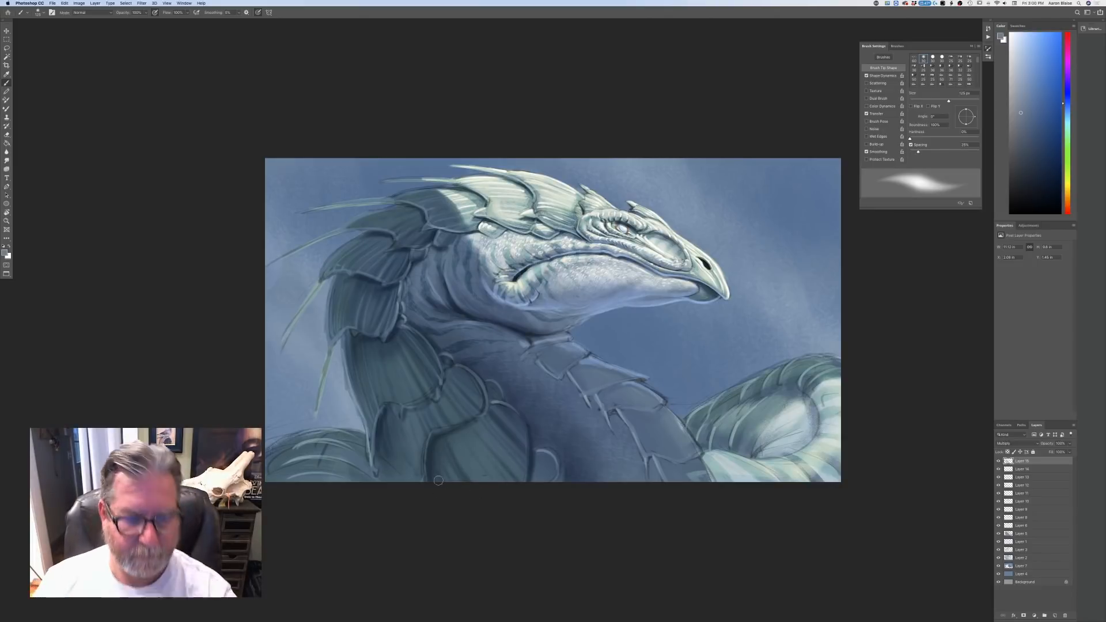
key("super+minus")
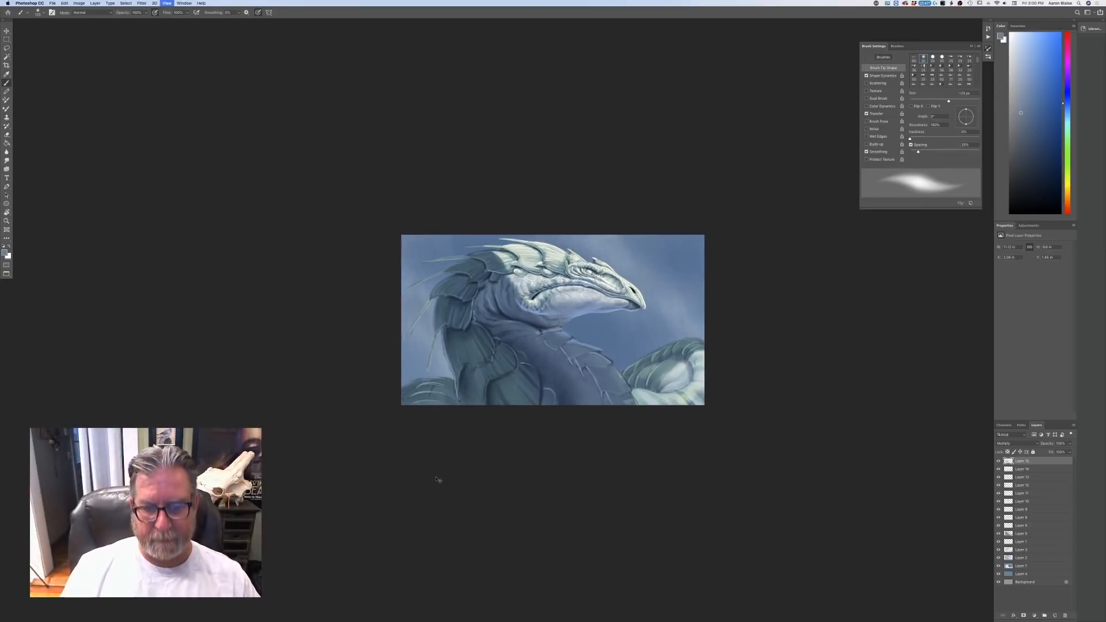
key("super+equal")
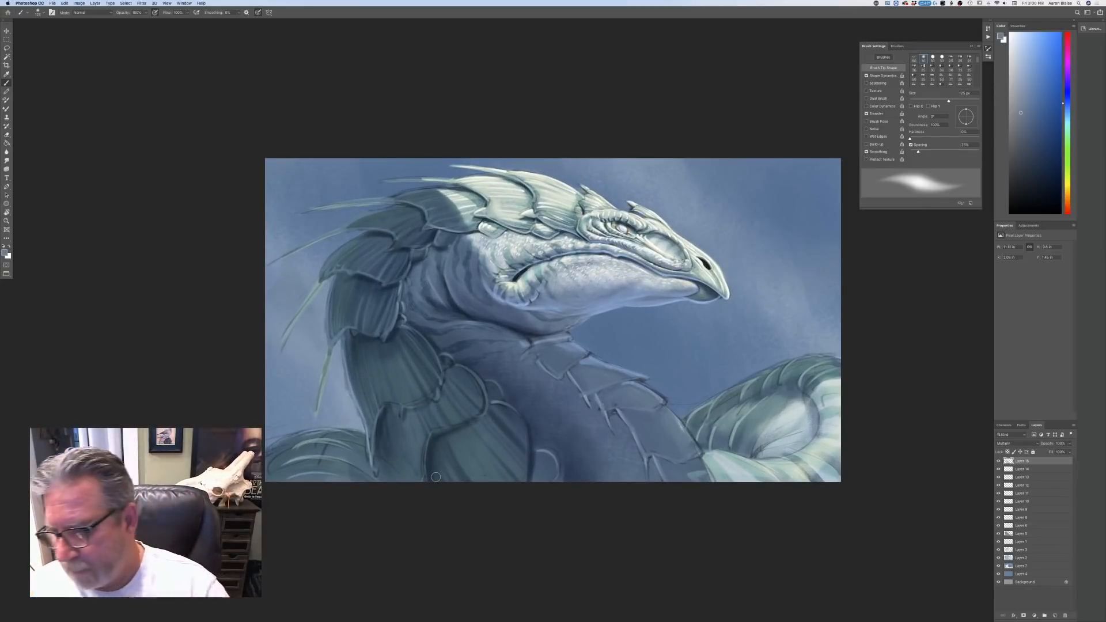
- Add a new layer at the top of the stack and set its blending mode to Multiply
left_click(1055, 615)
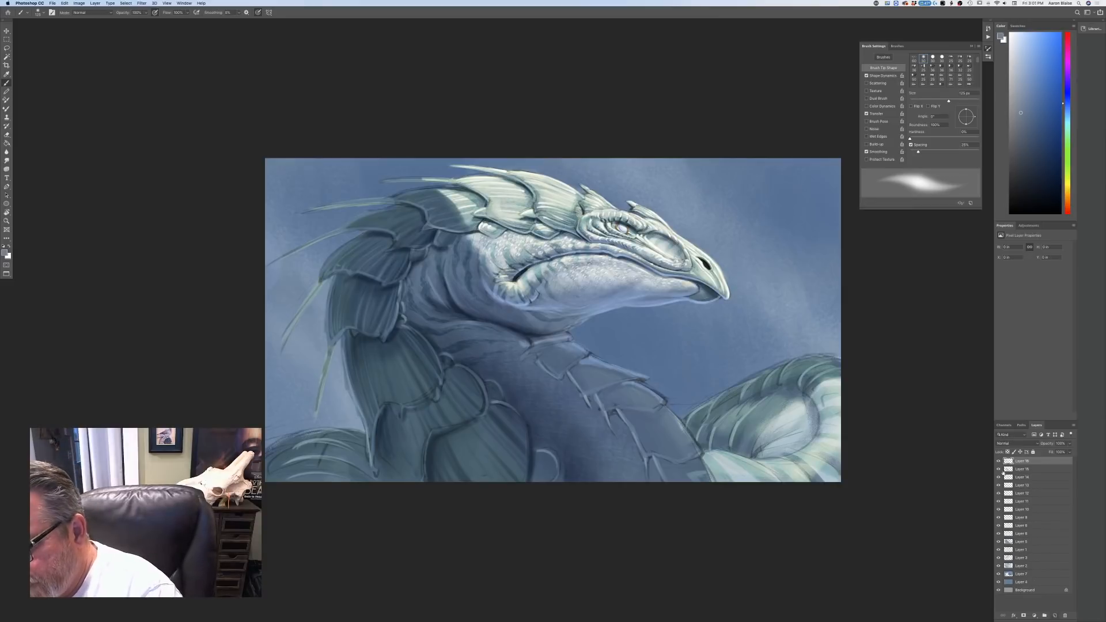
left_click(1015, 443)
left_click(1004, 461)
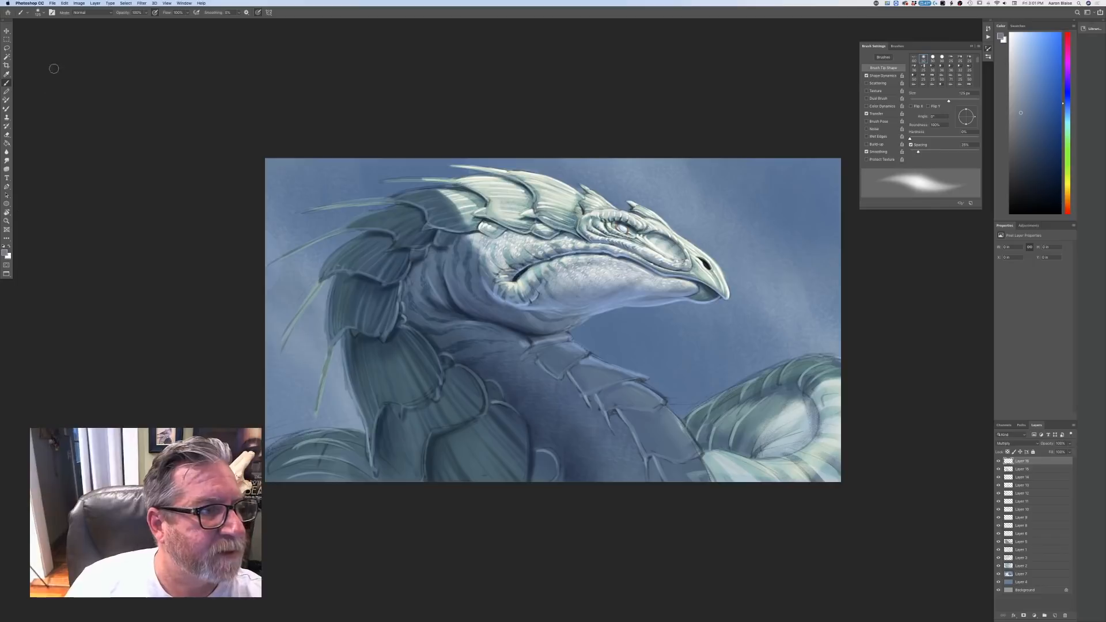
- Turn off pressure-controlled size, enlarge the soft brush to 700 px, and darken the lower body, the rear coil and the back plates
left_click(258, 13)
key("]")
key("]")
key("]")
key("]")
key("]")
key("]")
key("]")
key("]")
key("]")
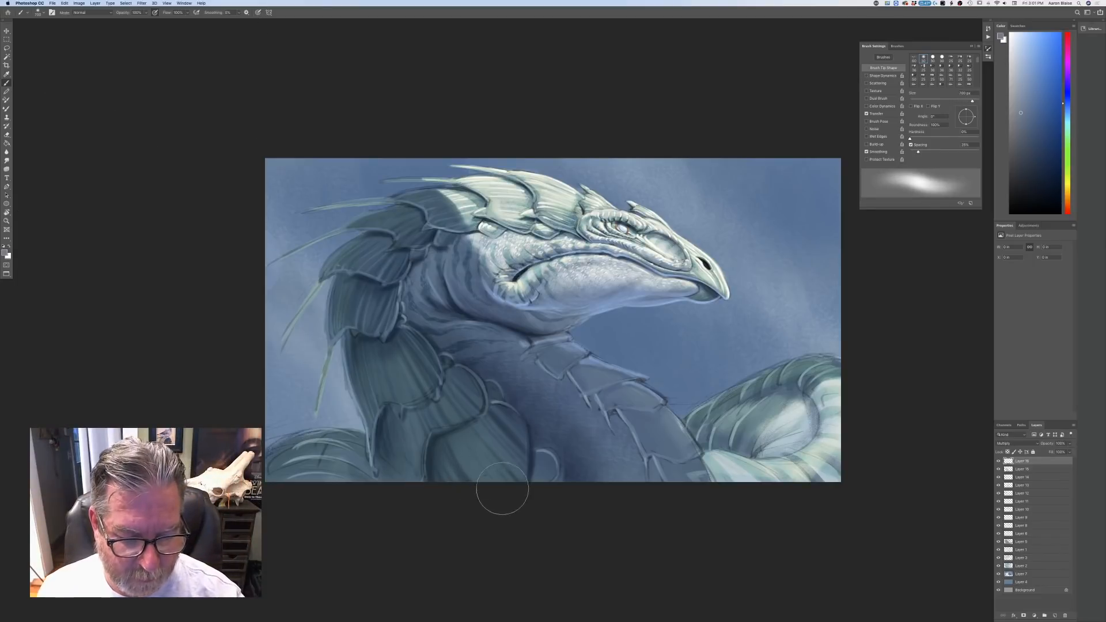
mouse_move(503, 490)
left_mouse_down()
mouse_move(550, 468)
mouse_move(528, 381)
mouse_move(609, 486)
mouse_move(641, 489)
mouse_move(609, 404)
mouse_move(648, 432)
mouse_move(668, 499)
mouse_move(423, 356)
mouse_move(485, 481)
mouse_move(407, 359)
mouse_move(399, 392)
mouse_move(414, 443)
mouse_move(372, 337)
mouse_move(404, 489)
mouse_move(371, 328)
mouse_move(389, 432)
mouse_move(424, 382)
mouse_move(377, 282)
mouse_move(475, 388)
mouse_move(442, 278)
mouse_move(443, 302)
mouse_move(547, 504)
mouse_move(443, 419)
mouse_move(355, 464)
mouse_move(360, 478)
mouse_move(248, 483)
mouse_move(430, 521)
left_mouse_up()
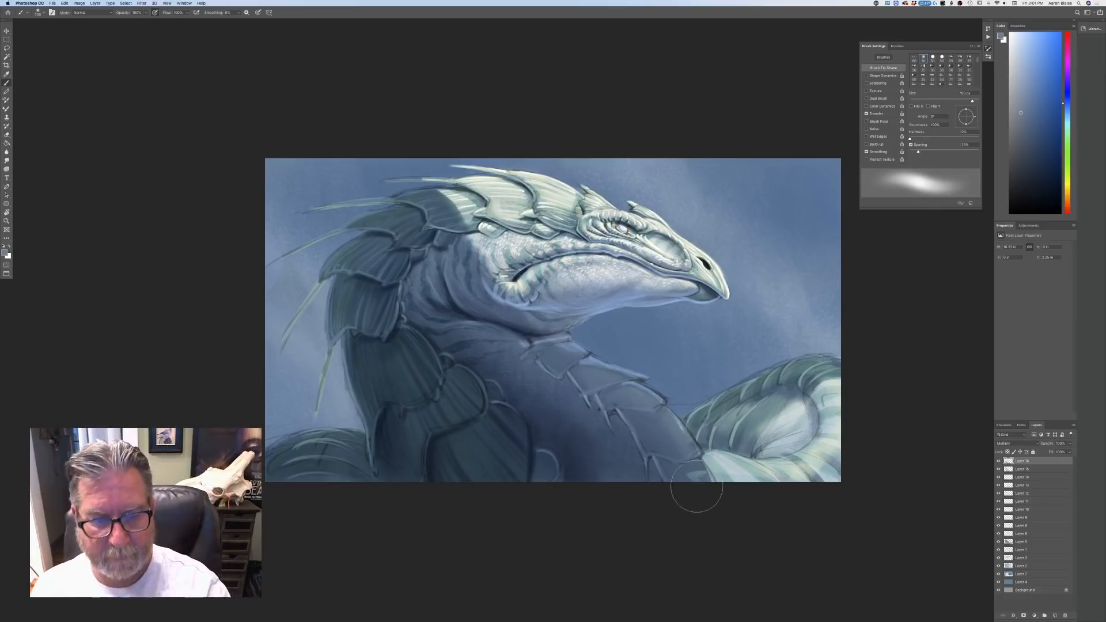
mouse_move(376, 299)
left_mouse_down()
mouse_move(383, 452)
mouse_move(356, 302)
mouse_move(381, 260)
mouse_move(423, 257)
left_mouse_up()
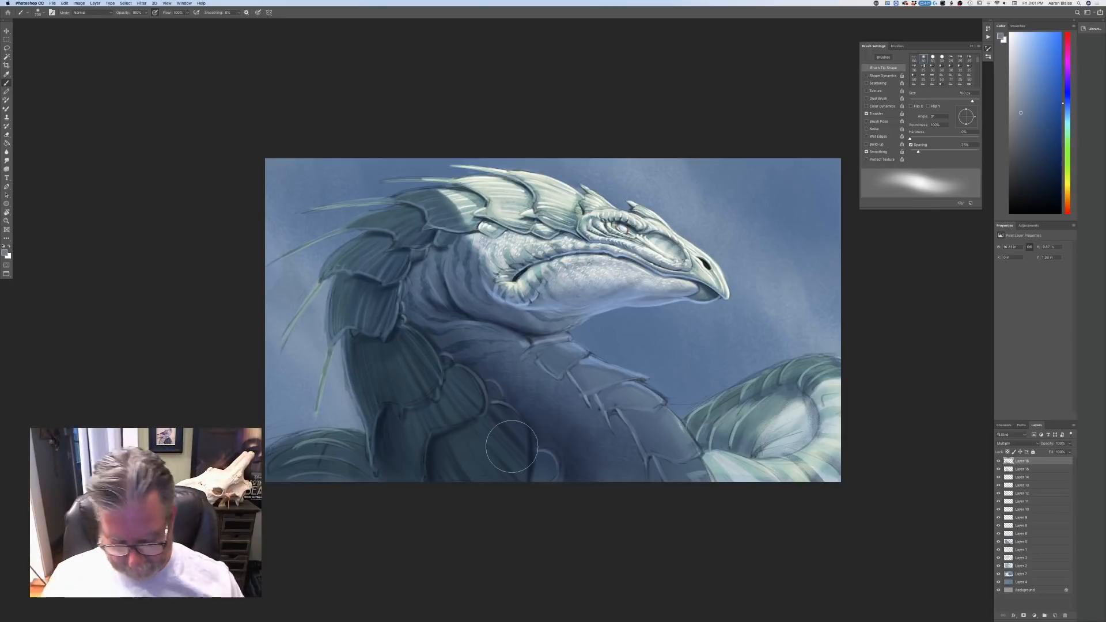
key("super+minus")
key("super+minus")
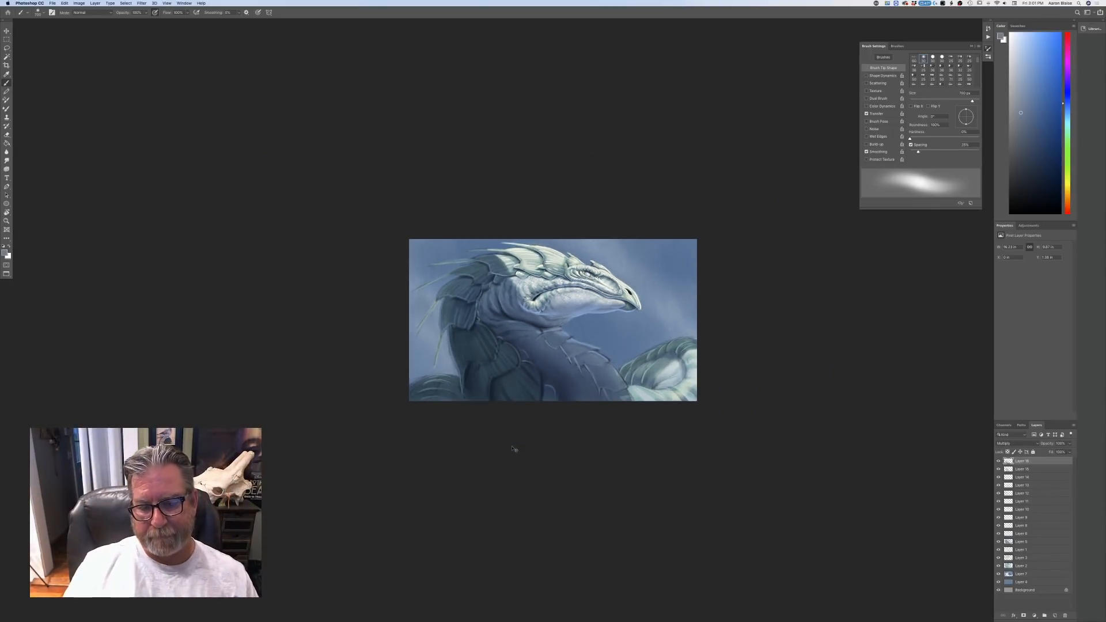
key("super+plus")
key("super+plus")
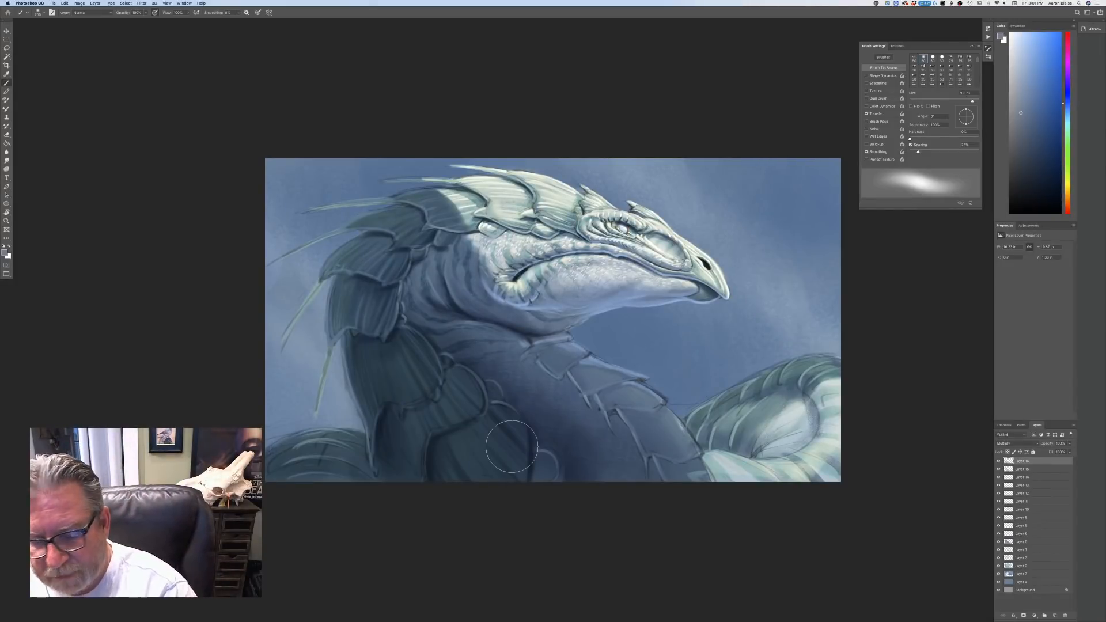
- Flip the whole canvas horizontally to check the composition
left_click(1019, 550)
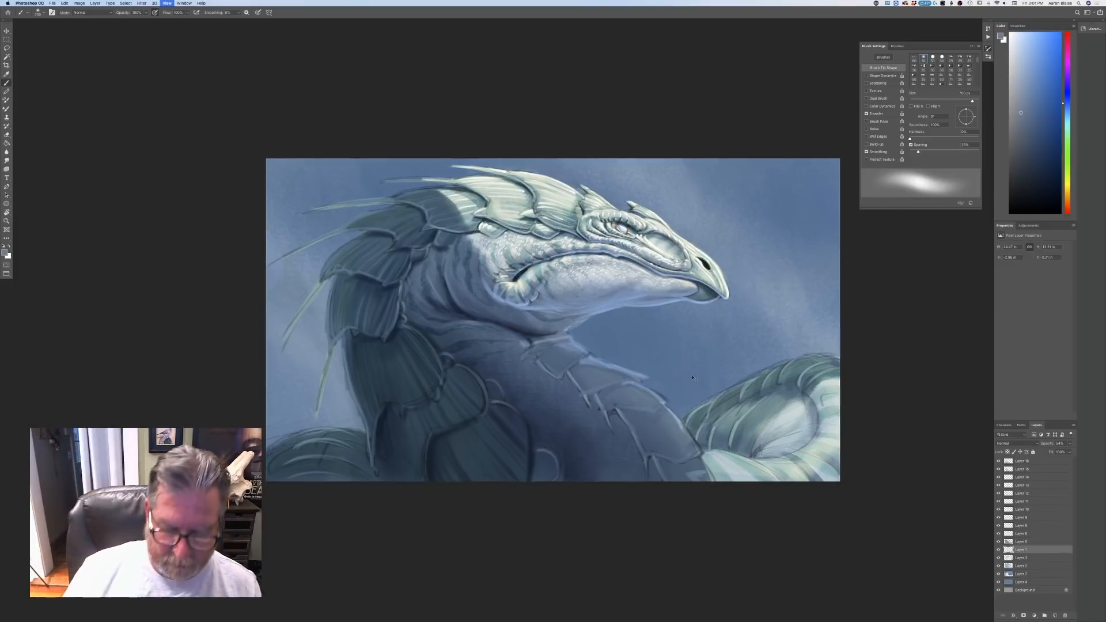
key("super+minus")
key("super+minus")
key("super+plus")
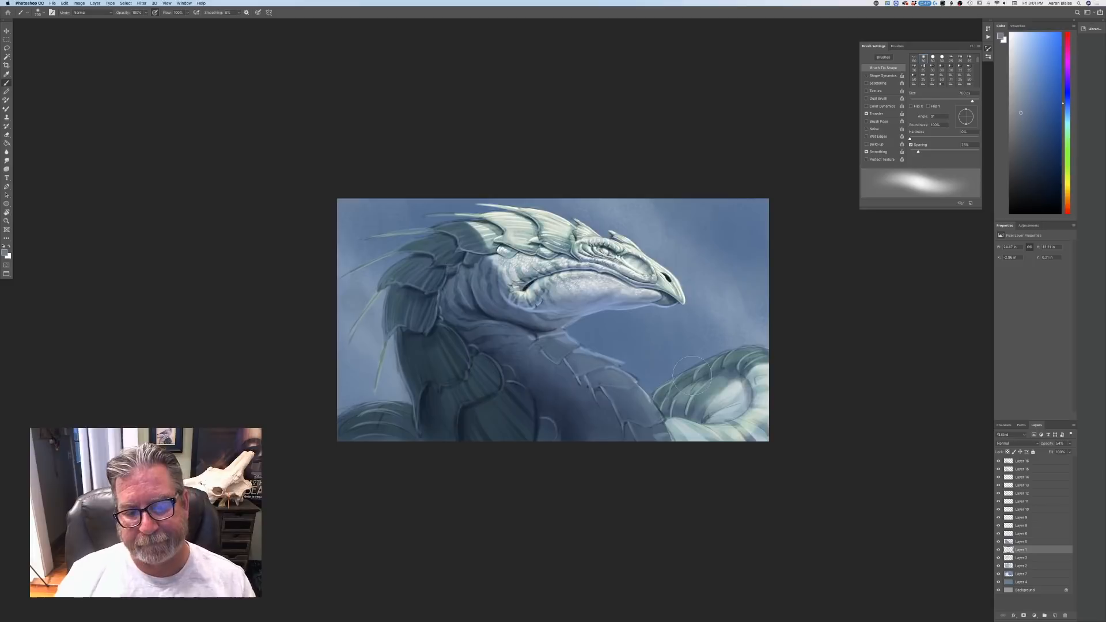
left_click(79, 2)
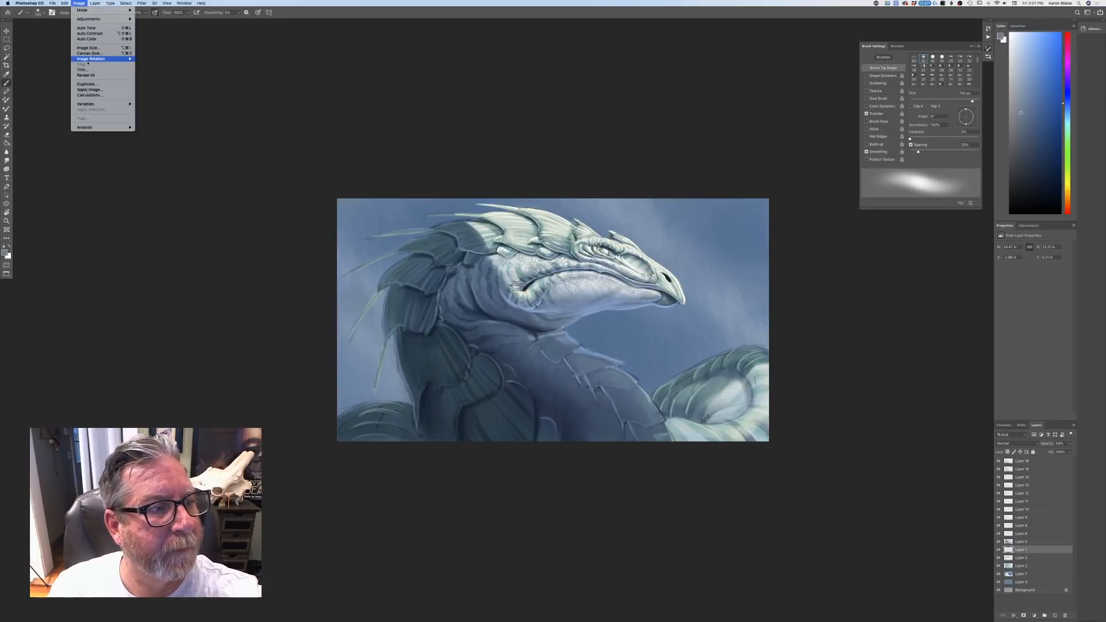
mouse_move(101, 59)
left_click(153, 84)
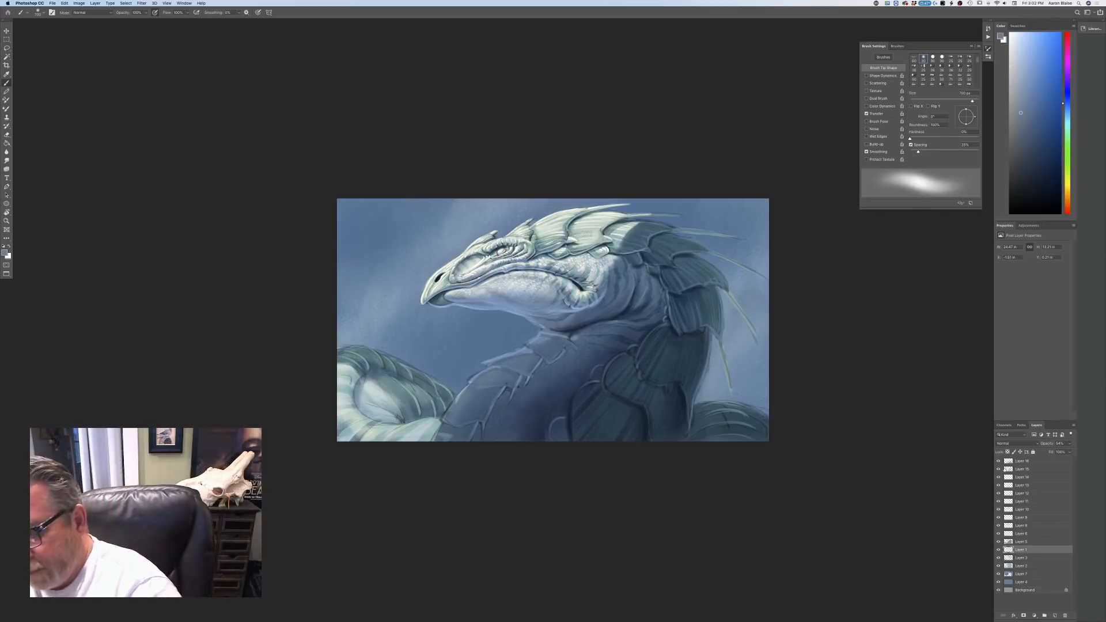
- Add a new layer low in the stack, behind the dragon, and set the foreground to a darker, more saturated blue
left_click(1023, 574)
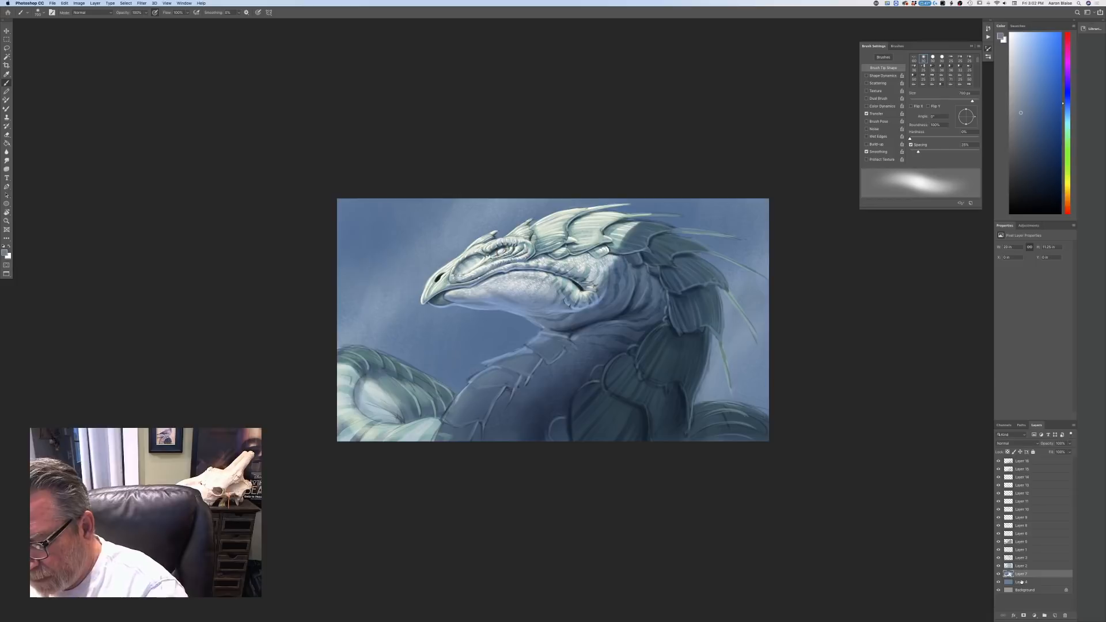
left_click(1054, 615)
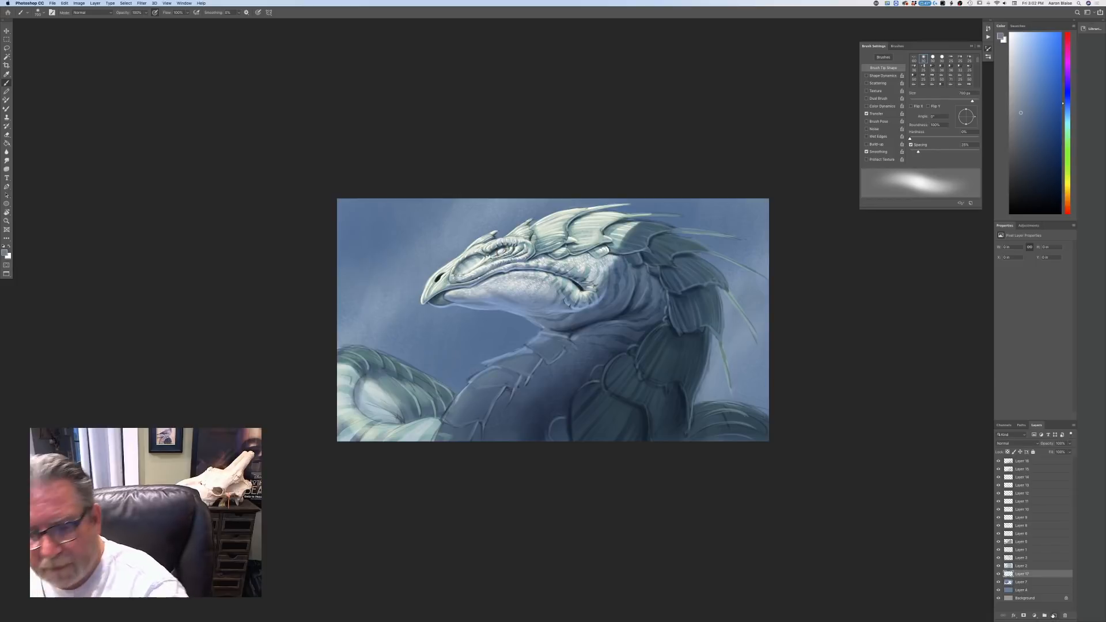
left_click(6, 251)
left_click(515, 331)
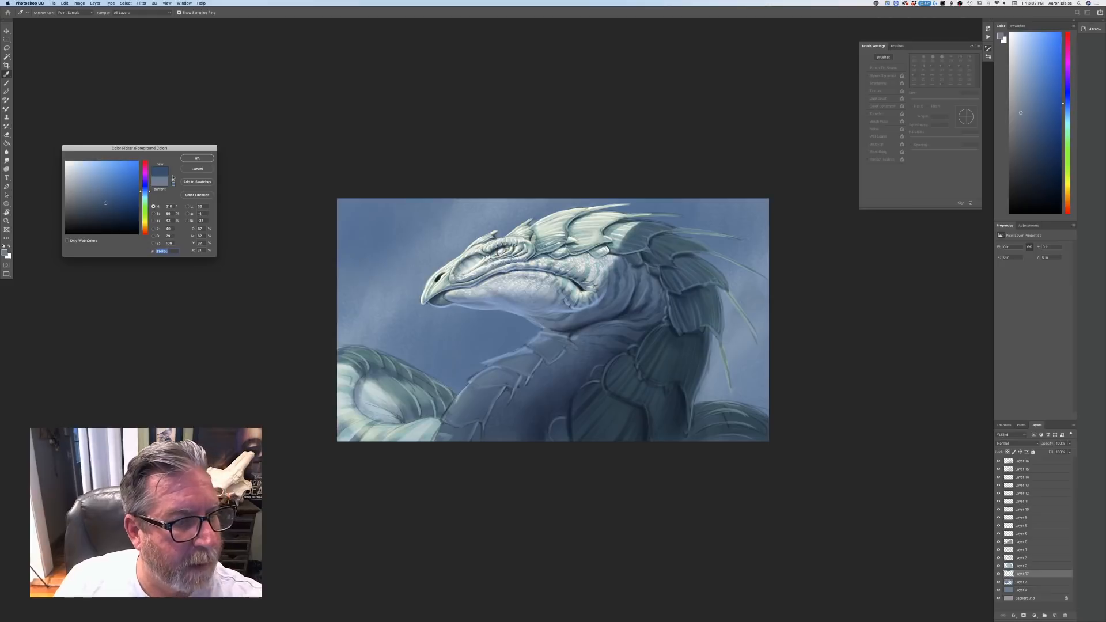
left_click(197, 158)
right_click(41, 27)
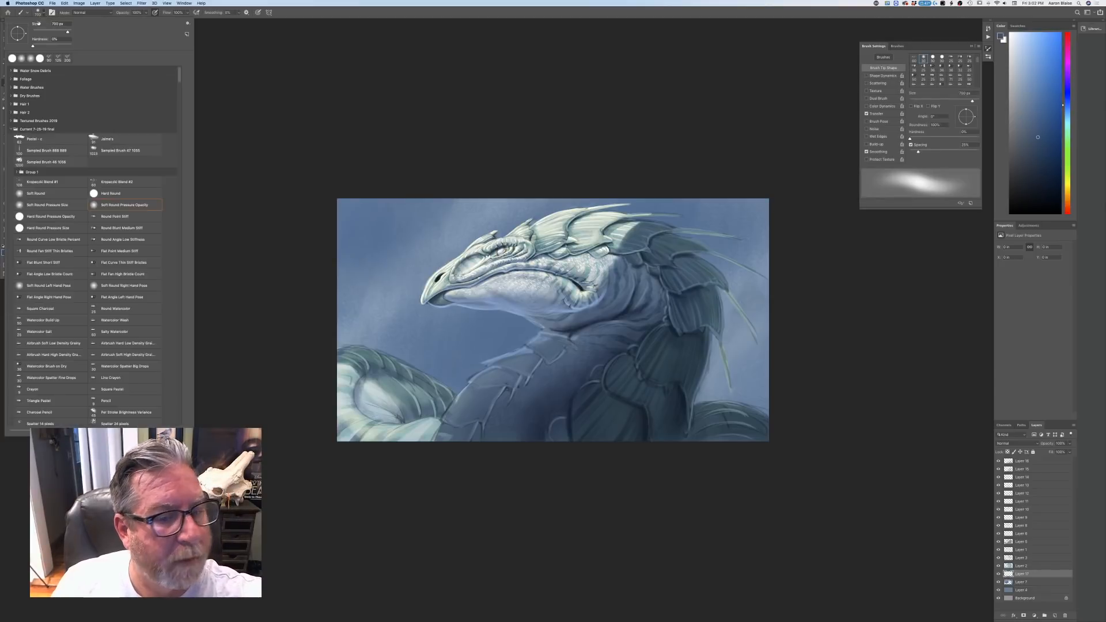
left_click(235, 111)
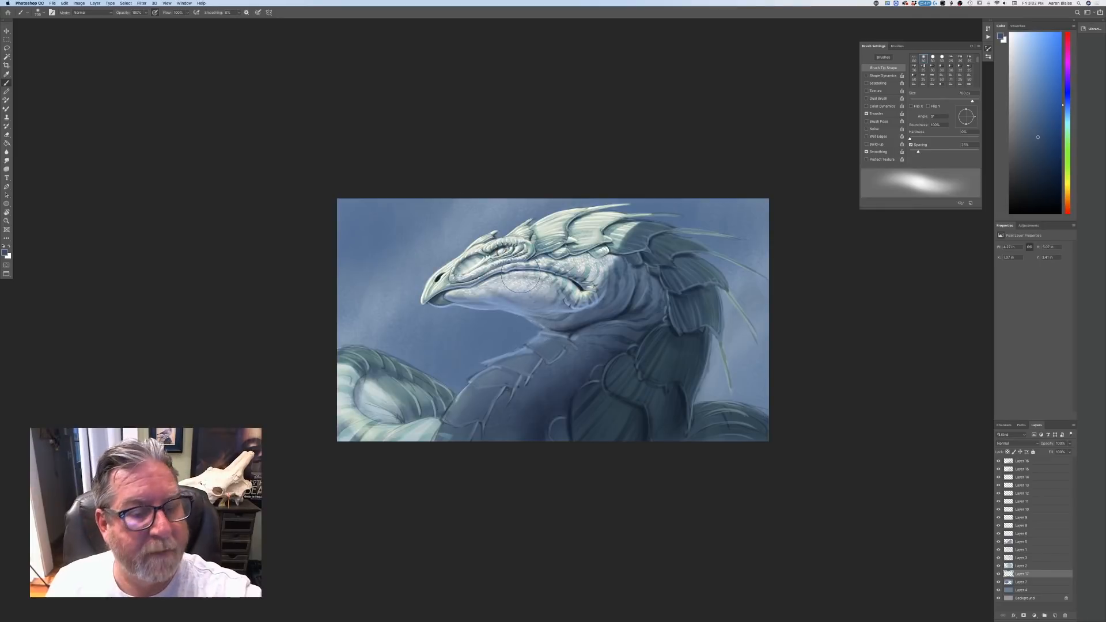
- Paint soft dark blue over the background under the jaw, above the head, and along the canvas's upper corners and sides
left_click_drag(533, 291, 517, 301)
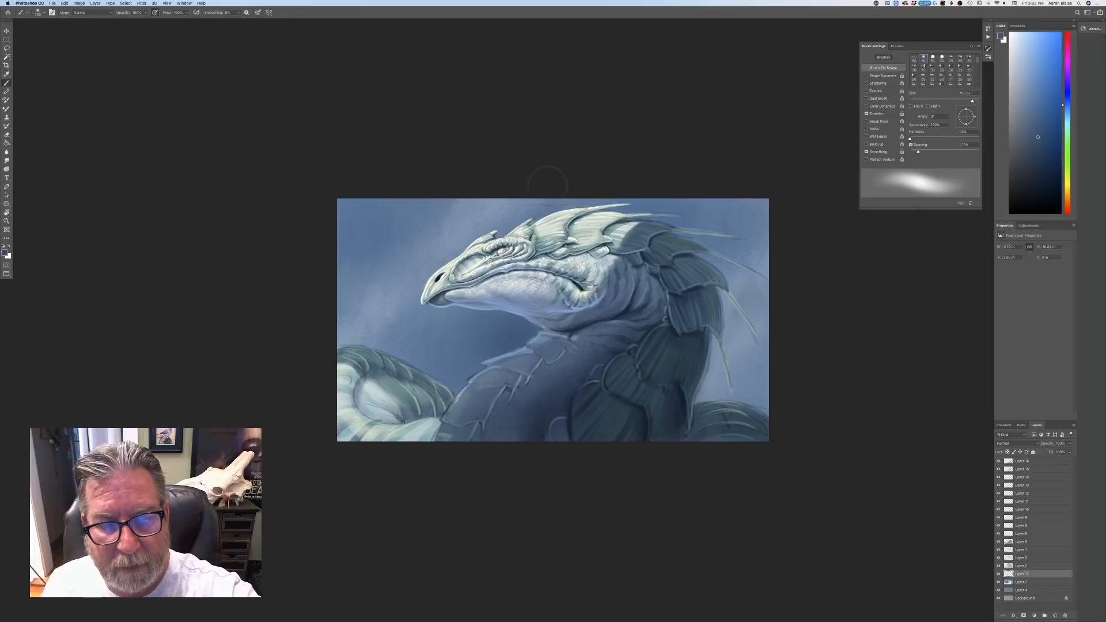
mouse_move(546, 187)
left_mouse_down()
mouse_move(512, 181)
mouse_move(479, 251)
left_mouse_up()
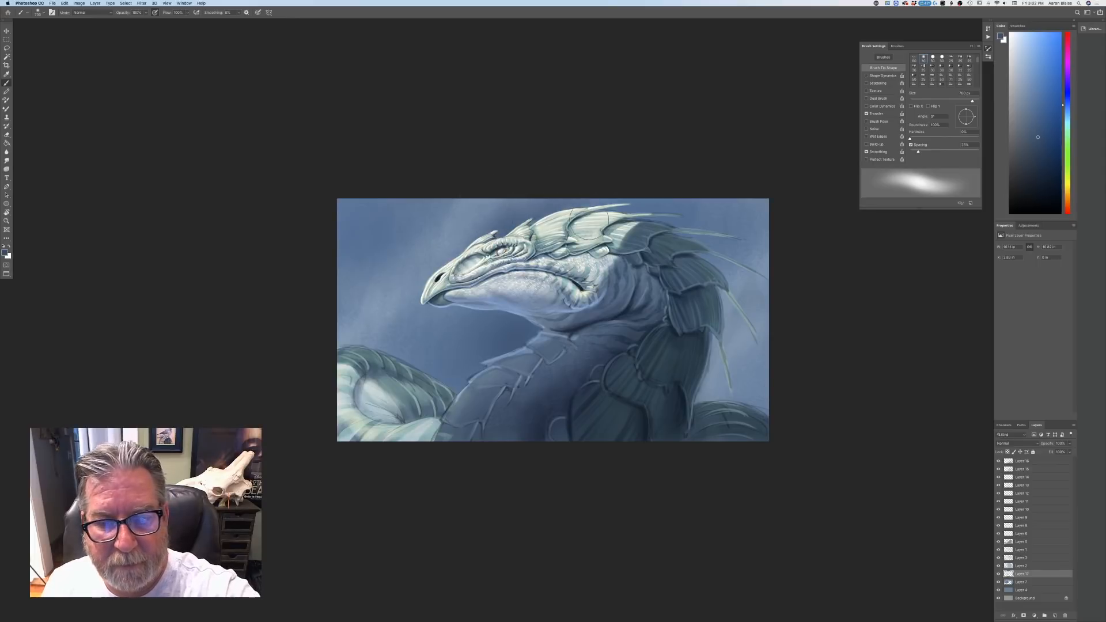
left_click_drag(420, 165, 354, 183)
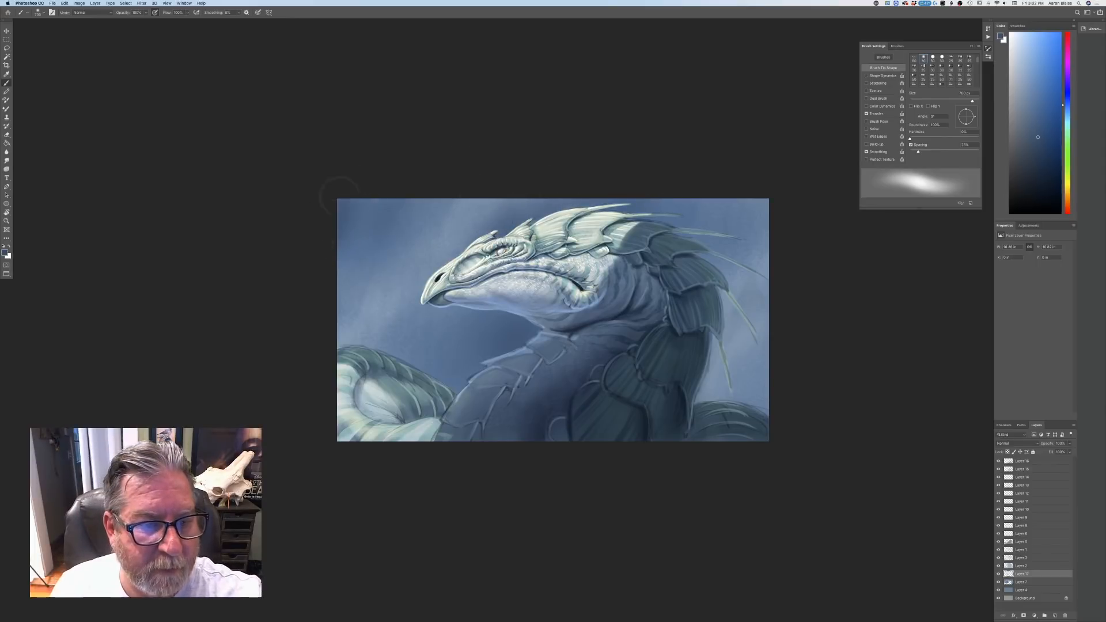
mouse_move(314, 248)
left_mouse_down()
mouse_move(390, 188)
mouse_move(348, 256)
left_mouse_up()
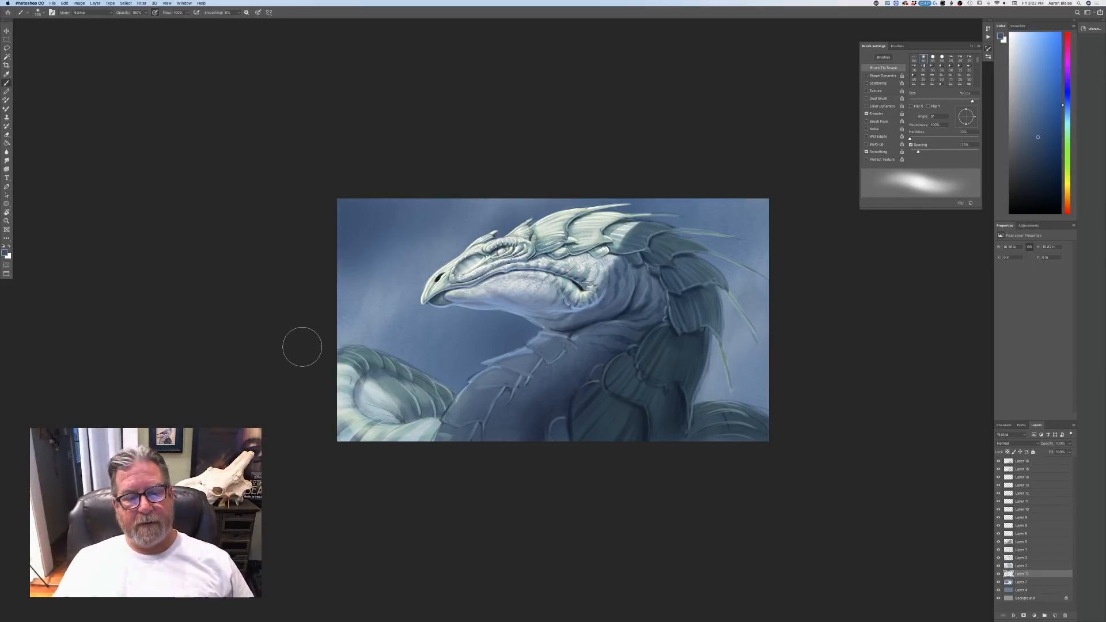
mouse_move(771, 370)
left_mouse_down()
mouse_move(786, 336)
mouse_move(778, 318)
mouse_move(746, 346)
mouse_move(761, 188)
mouse_move(729, 242)
mouse_move(695, 225)
mouse_move(660, 247)
mouse_move(655, 220)
left_mouse_up()
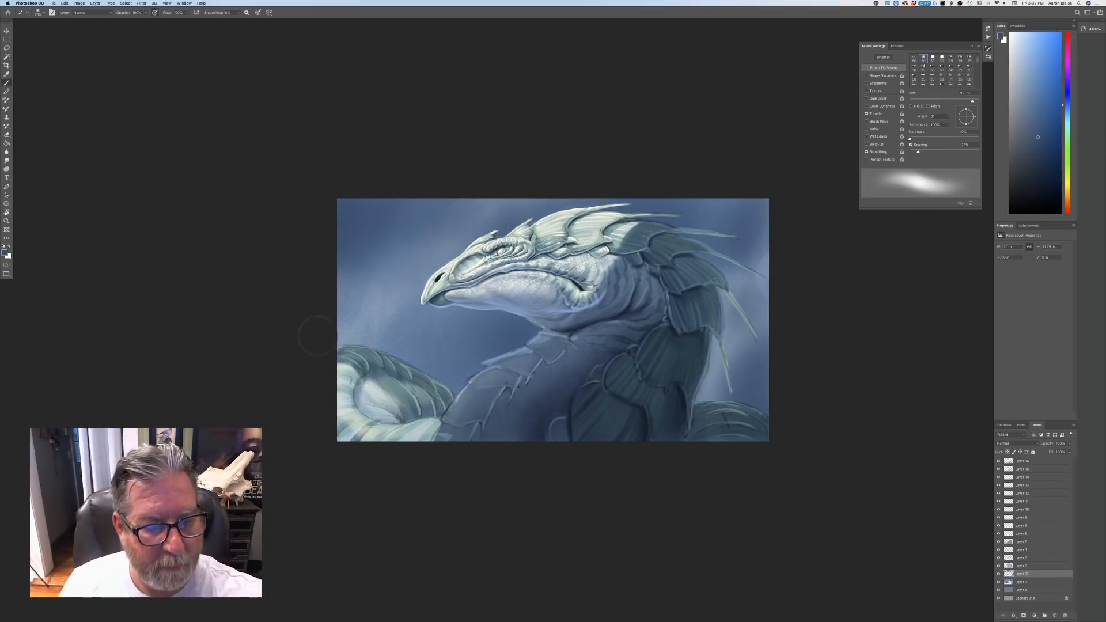
- Darken the background along the edge in front of the snout with soft blue, and darken the small rear coil on the topmost Multiply layer
left_click_drag(323, 339, 340, 210)
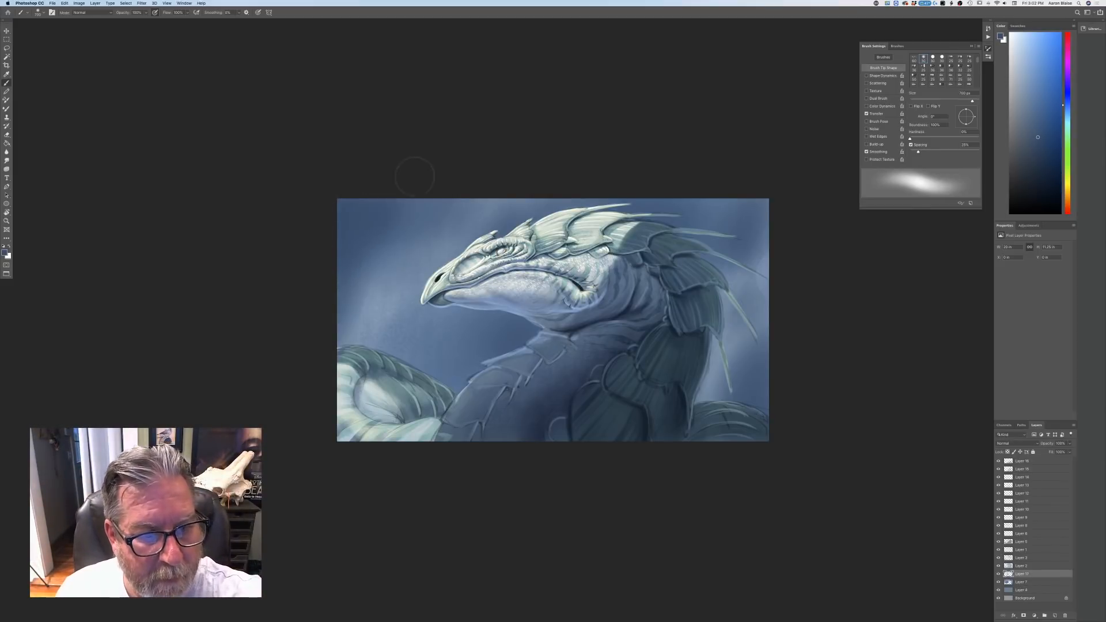
left_click_drag(359, 299, 376, 218)
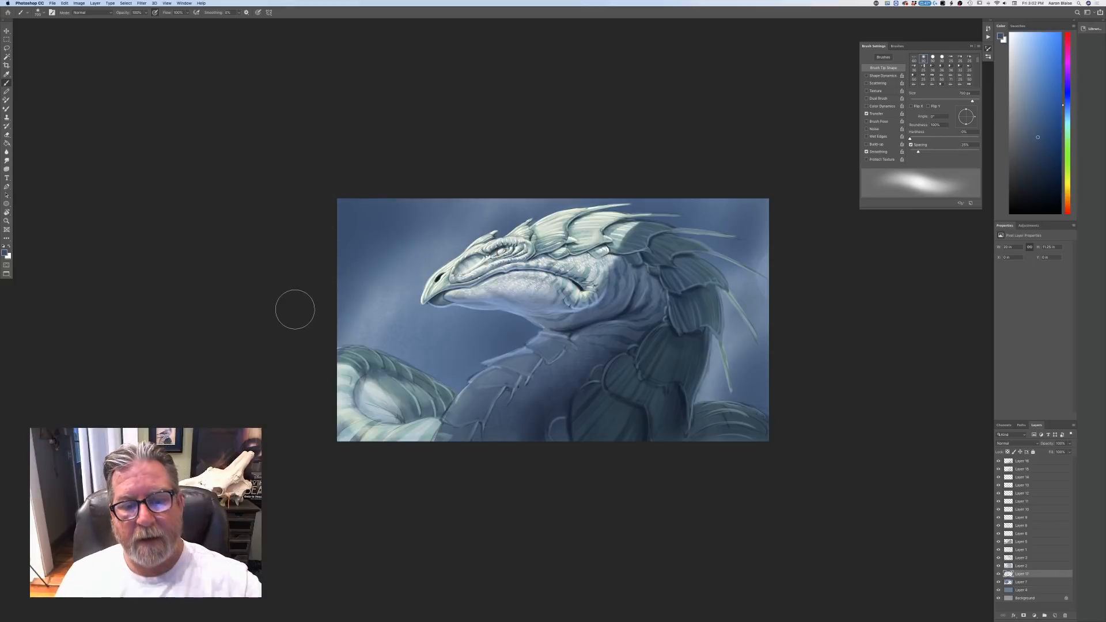
key("super+minus")
key("super+minus")
key("super+minus")
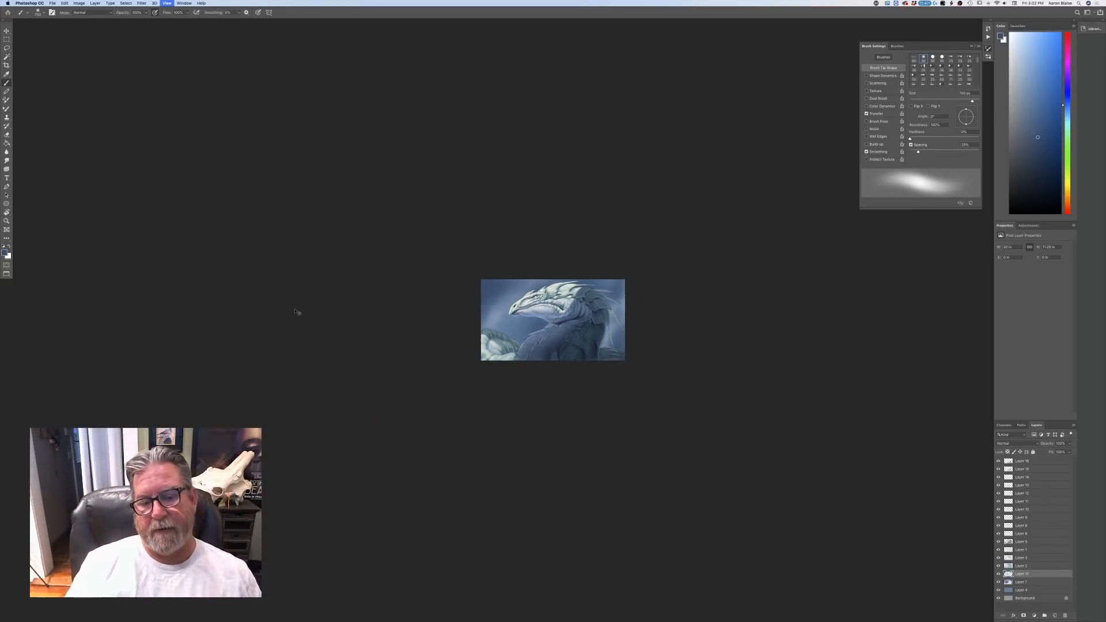
key("super+plus")
key("super+plus")
key("super+plus")
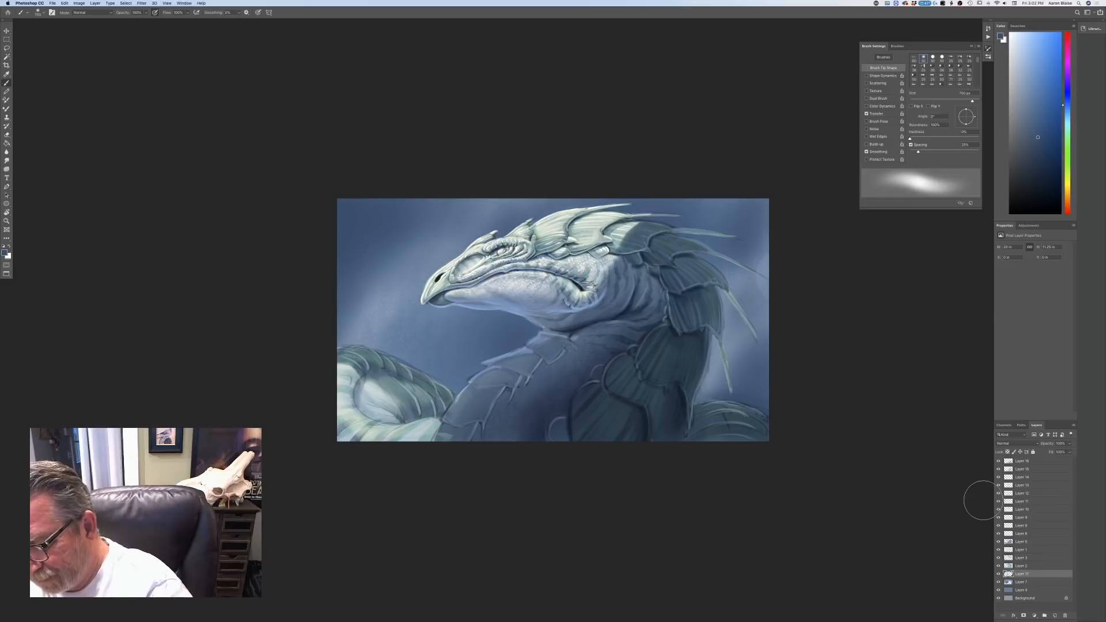
left_click(1019, 463)
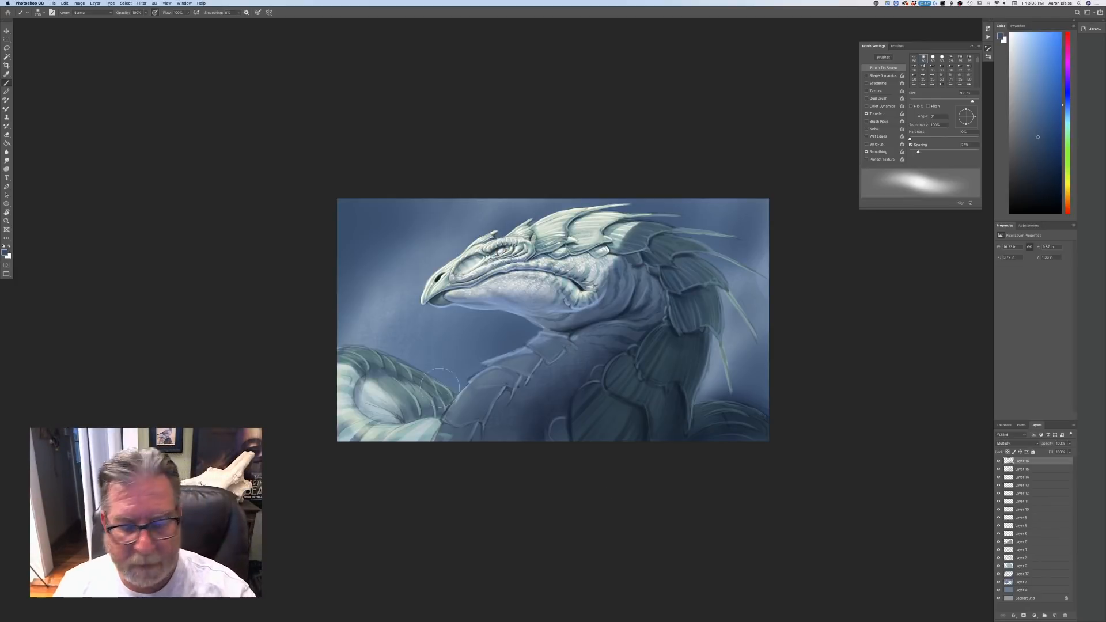
left_click(1019, 575)
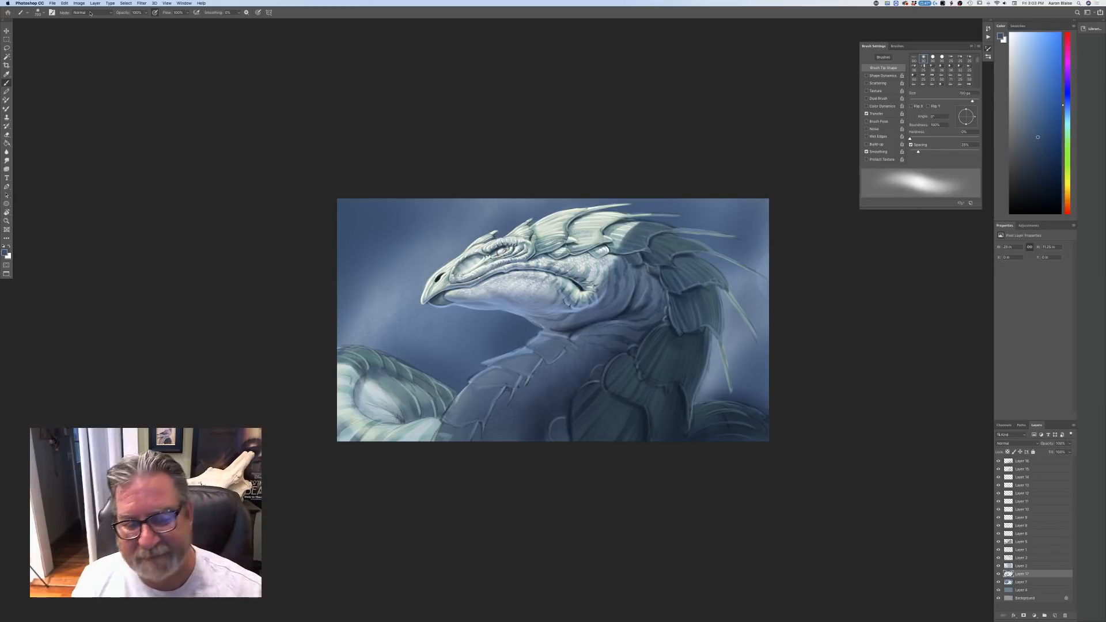
- Flip the whole canvas horizontally so that the dragon faces right
left_click(79, 3)
mouse_move(109, 59)
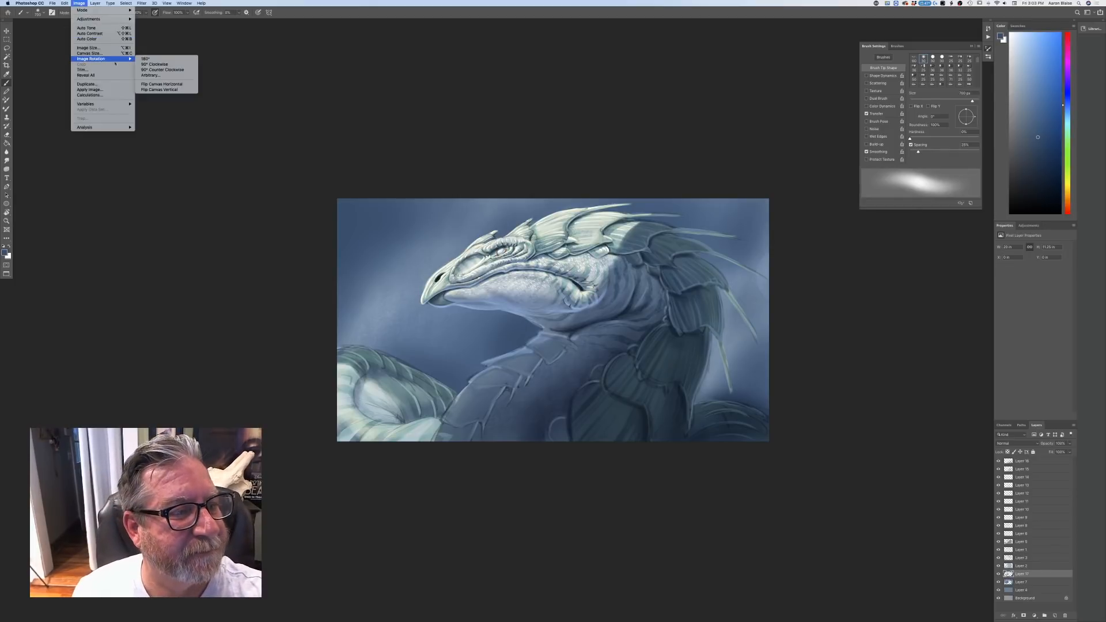
left_click(156, 85)
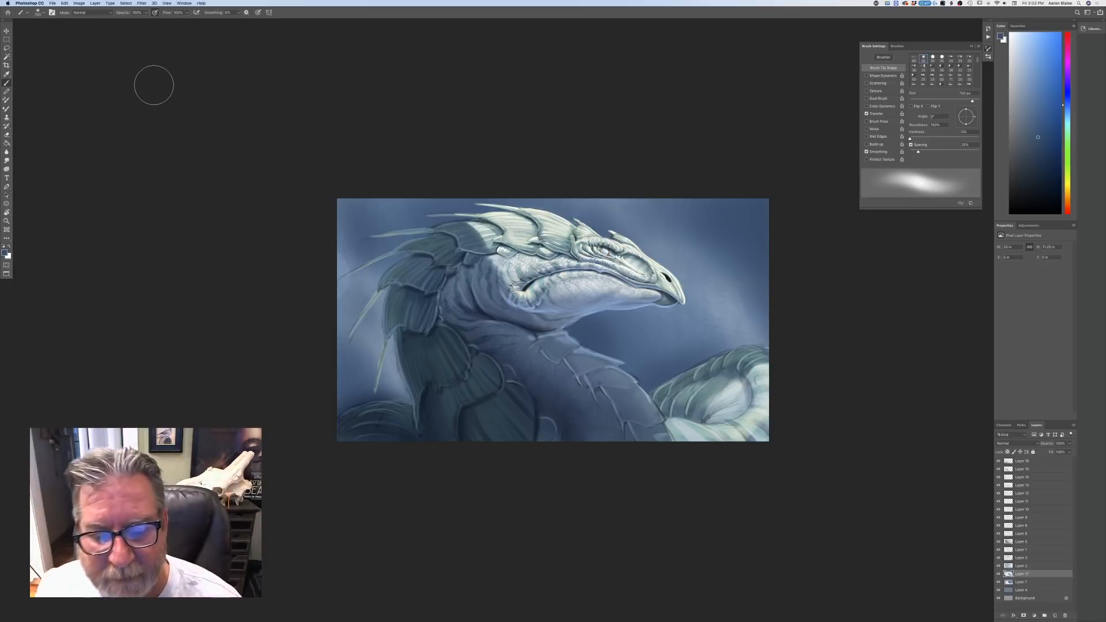
key("super+equal")
key("super+equal")
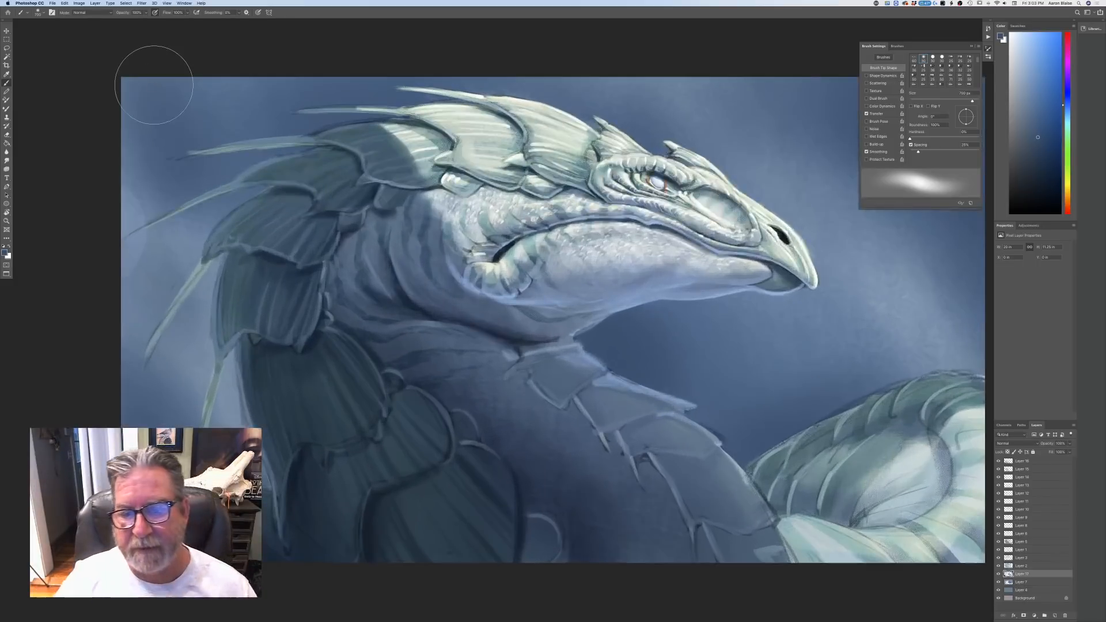
key("super+minus")
key("super+minus")
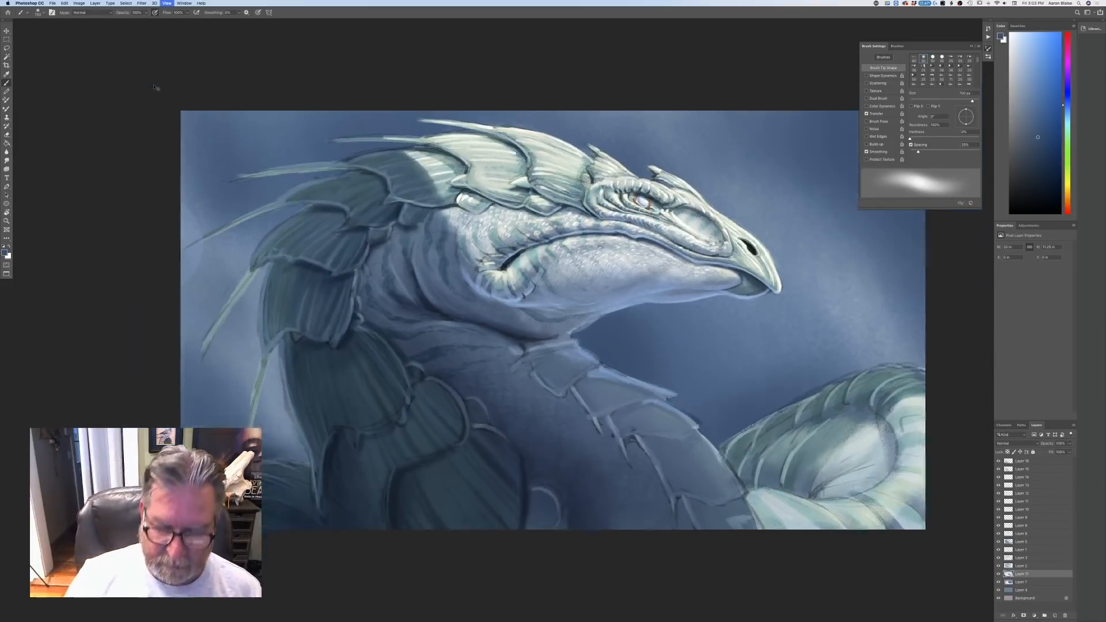
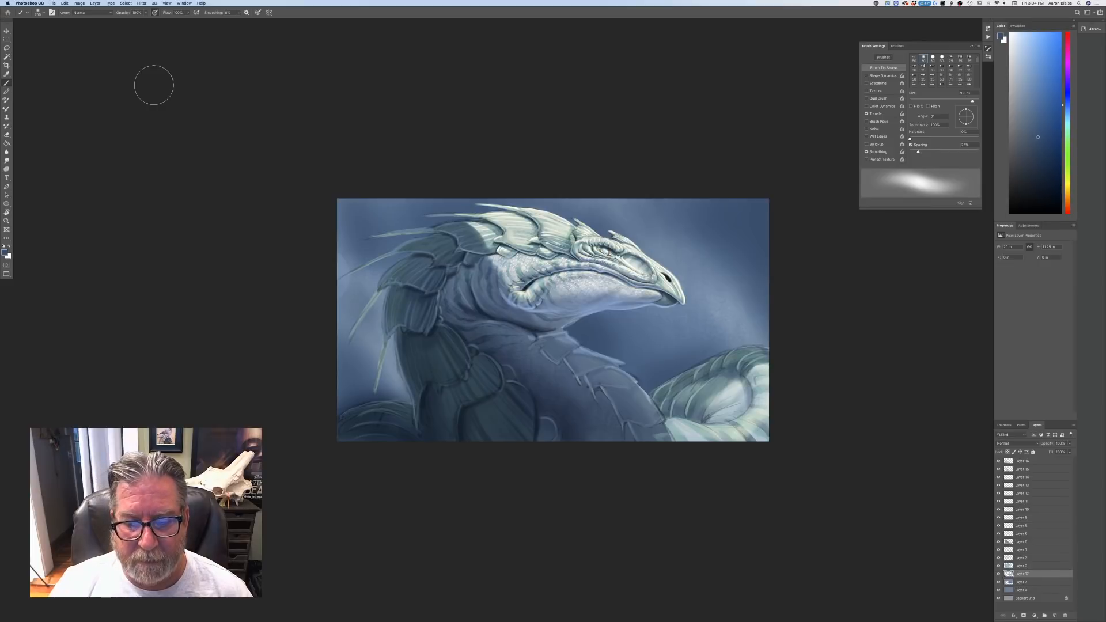
- Hide and show two mid-stack layers one after the other to check what each contributes to the dragon
left_click(998, 526)
left_click(999, 526)
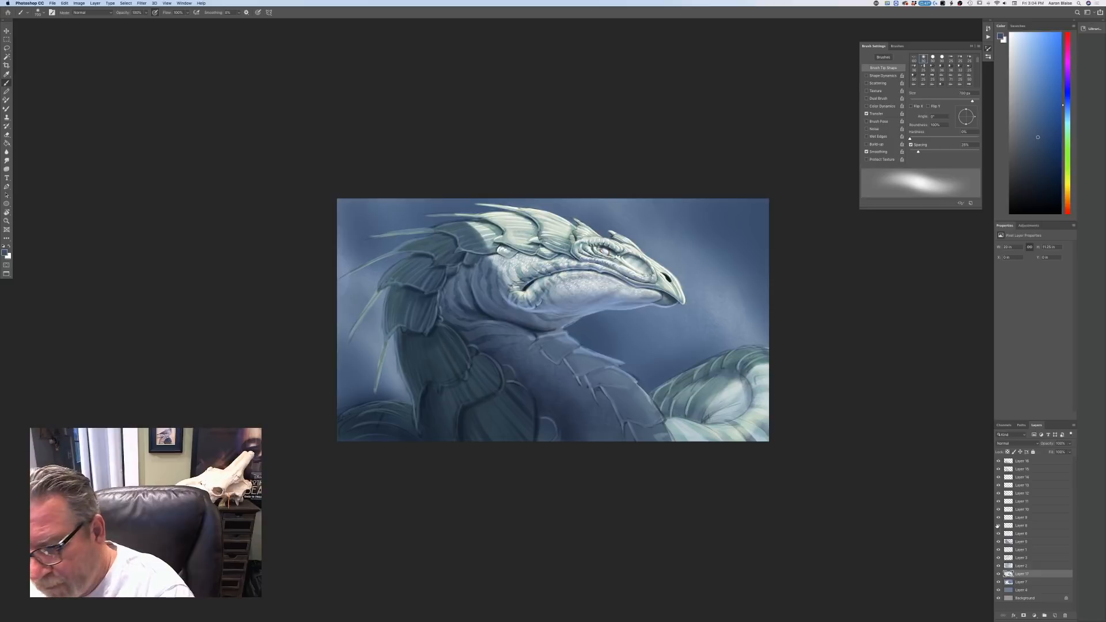
left_click(998, 518)
left_click(998, 518)
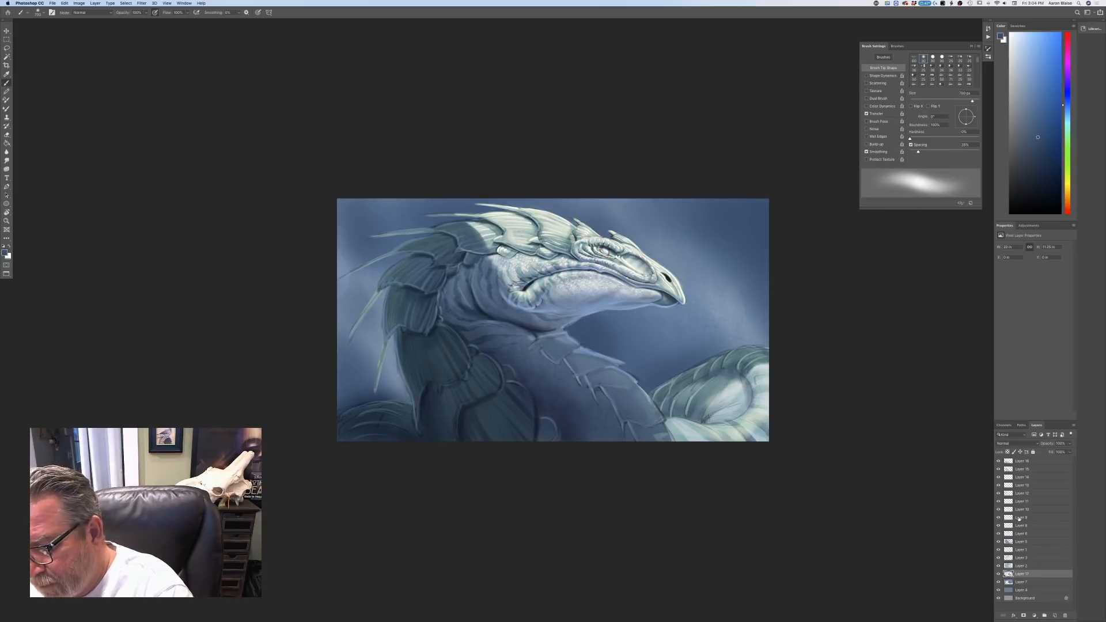
left_click(1020, 518)
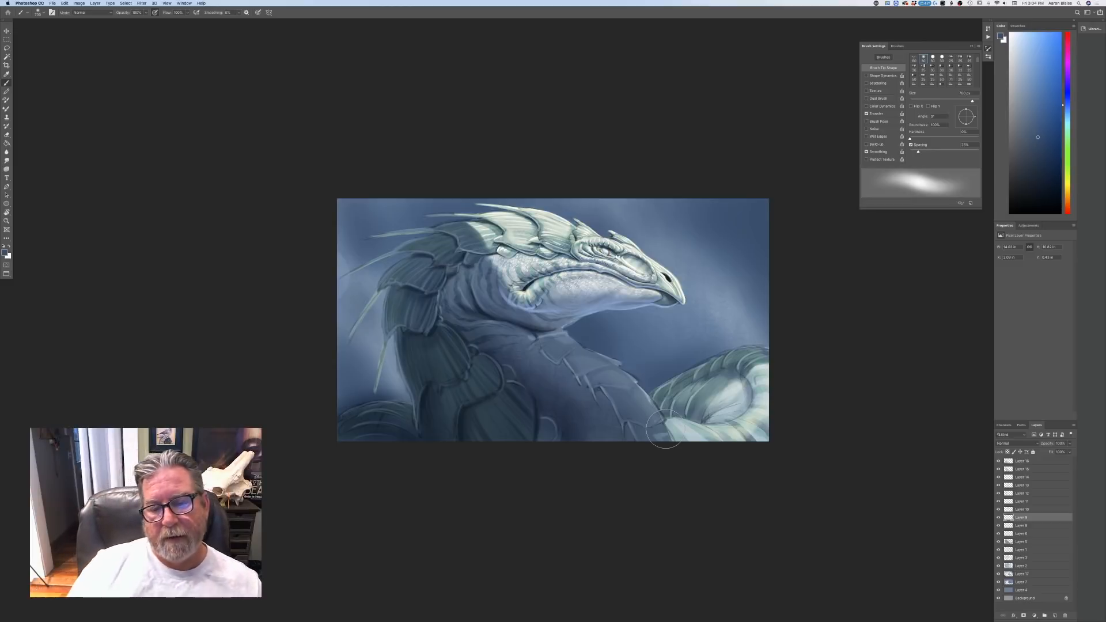
key("super+equal")
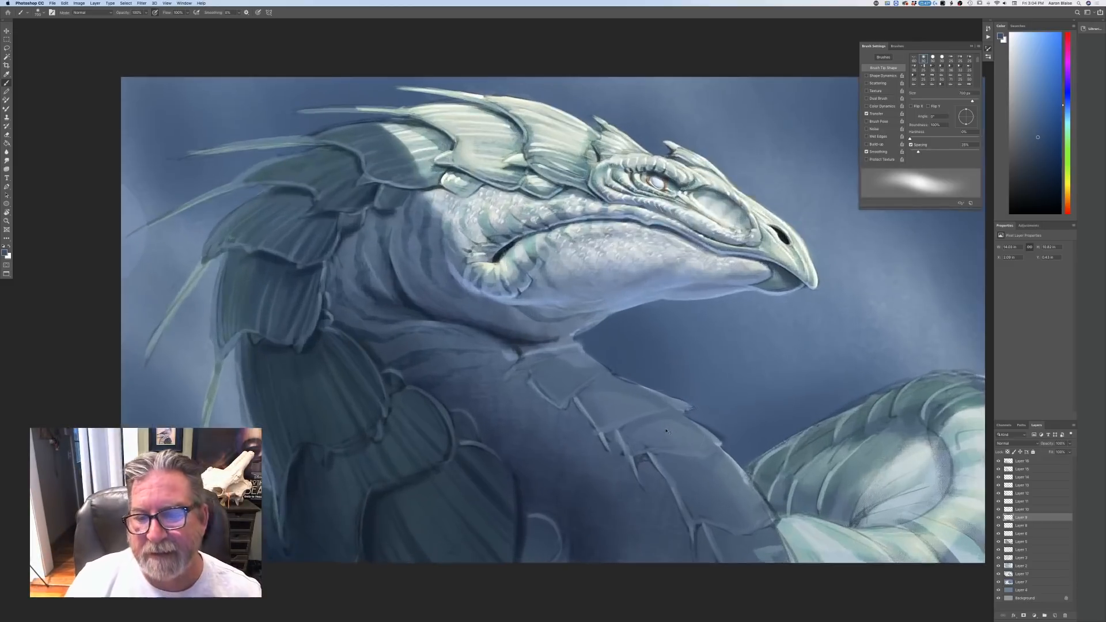
left_click_drag(444, 444, 365, 527)
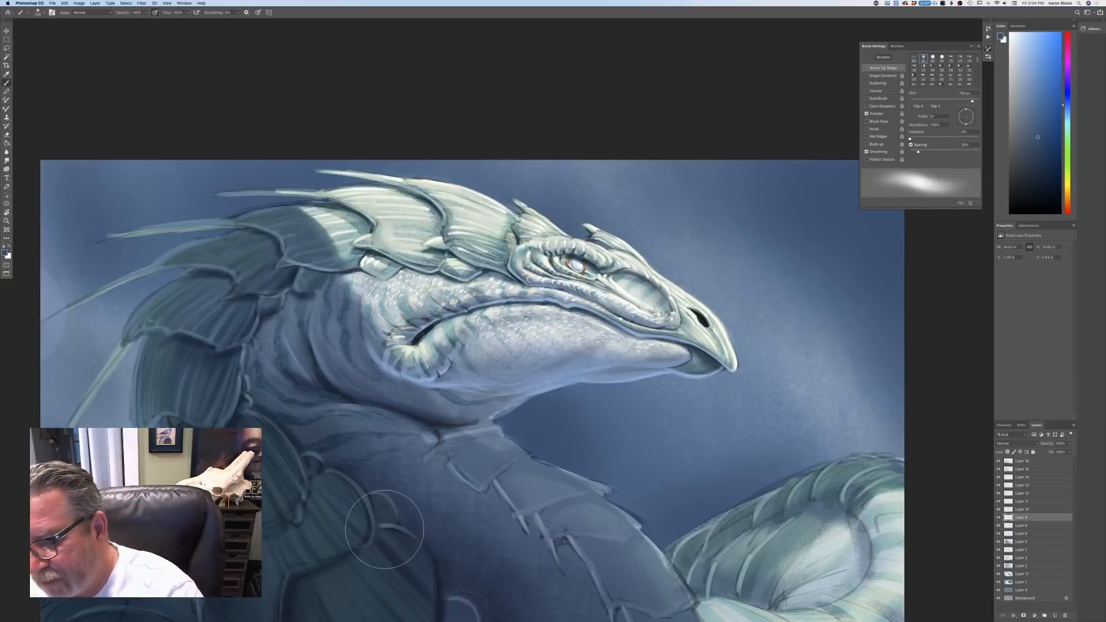
- Add a new layer at the top of the stack and set the foreground to a darker, more saturated blue
left_click(1021, 465)
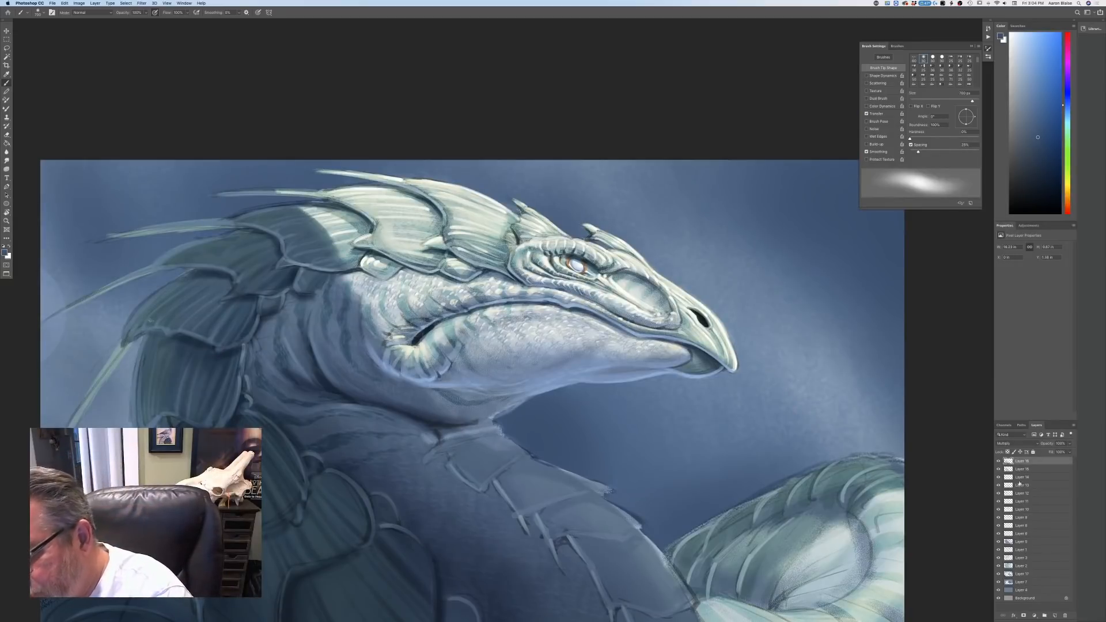
left_click(1054, 615)
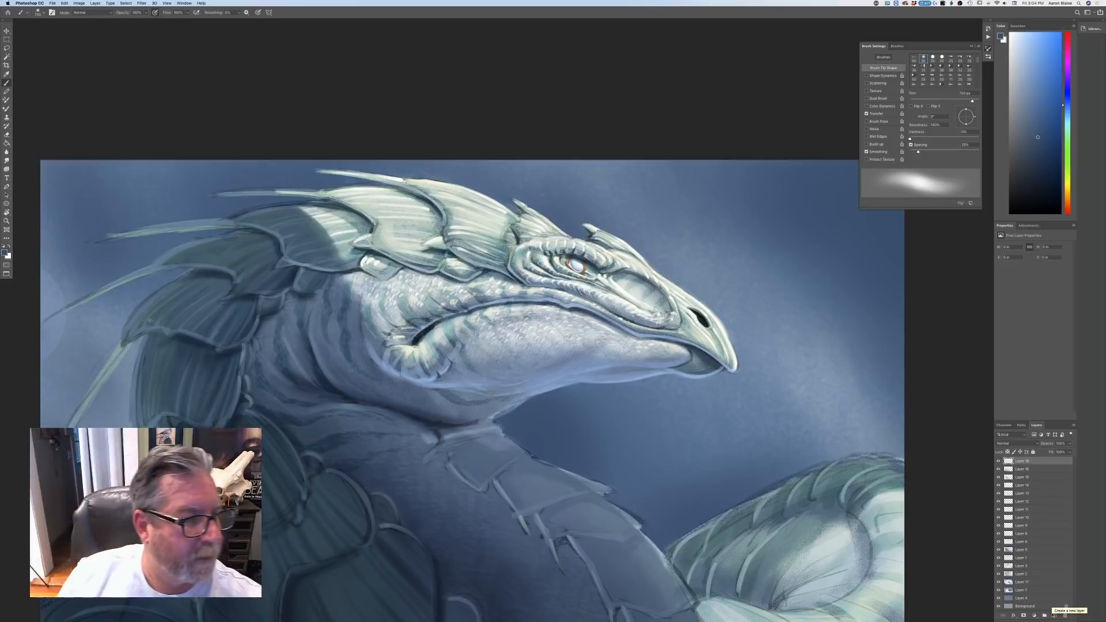
left_click(5, 252)
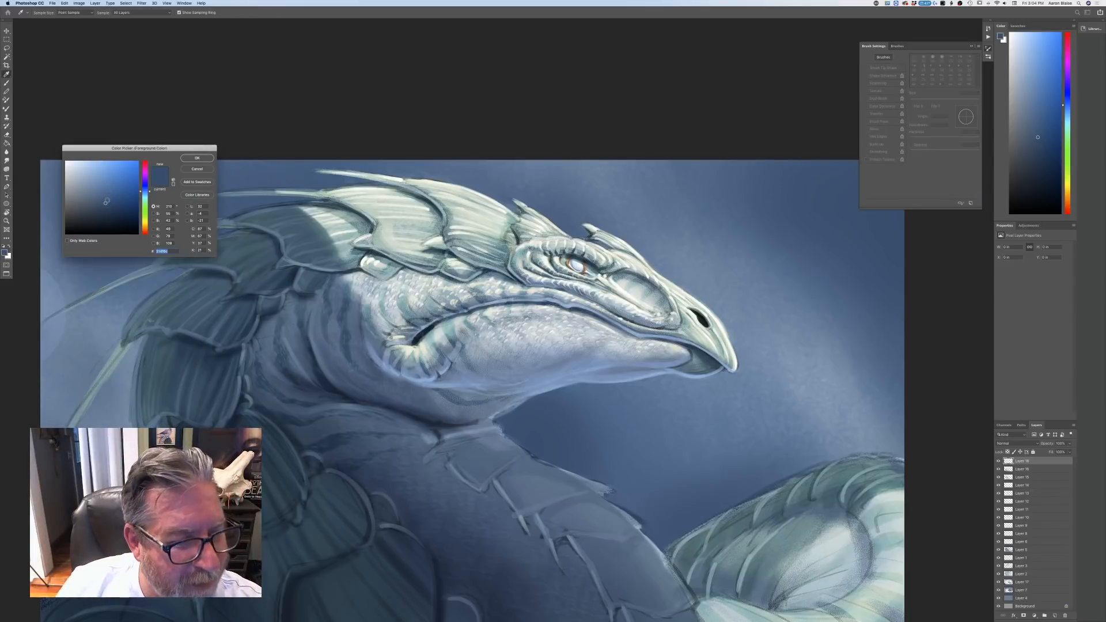
left_click(114, 209)
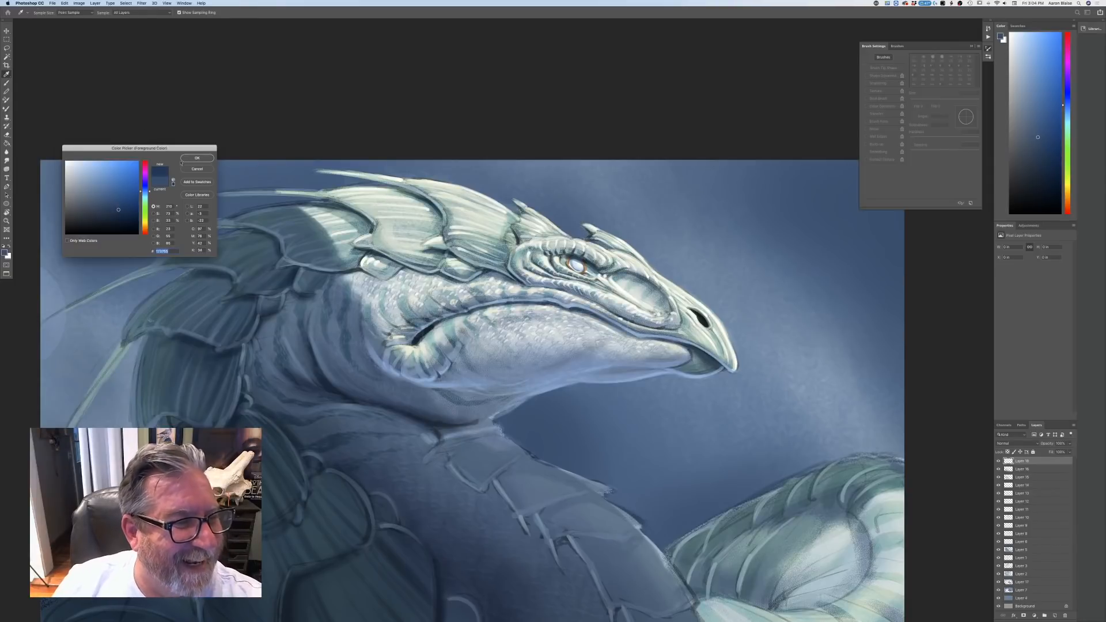
left_click(184, 160)
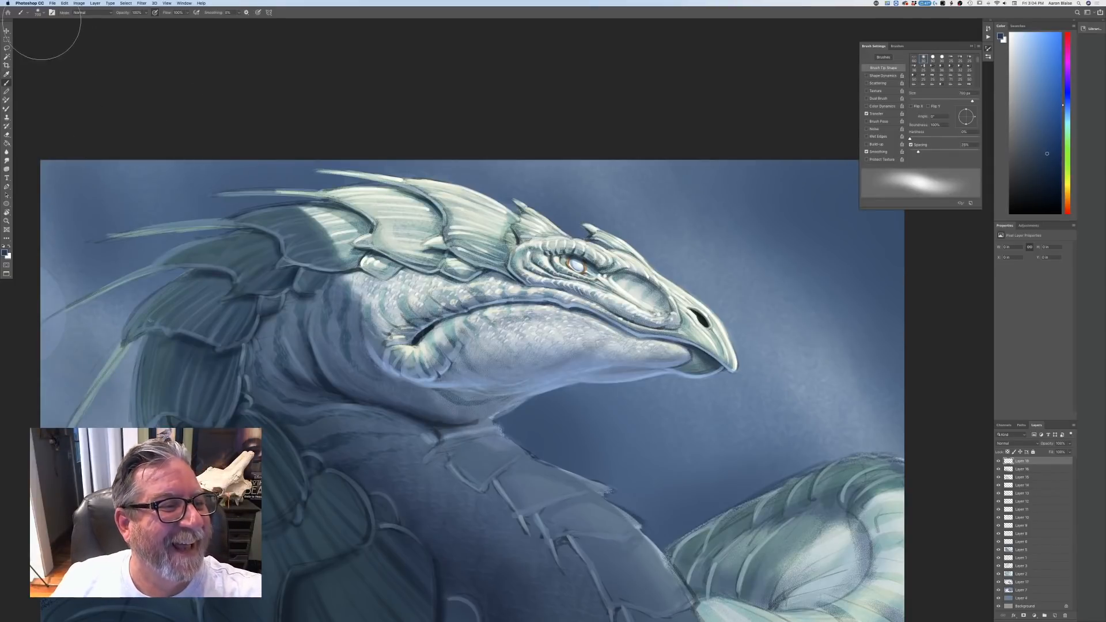
- Switch to the Hard Round brush and lower its spacing to 1%
right_click(43, 23)
left_click(94, 194)
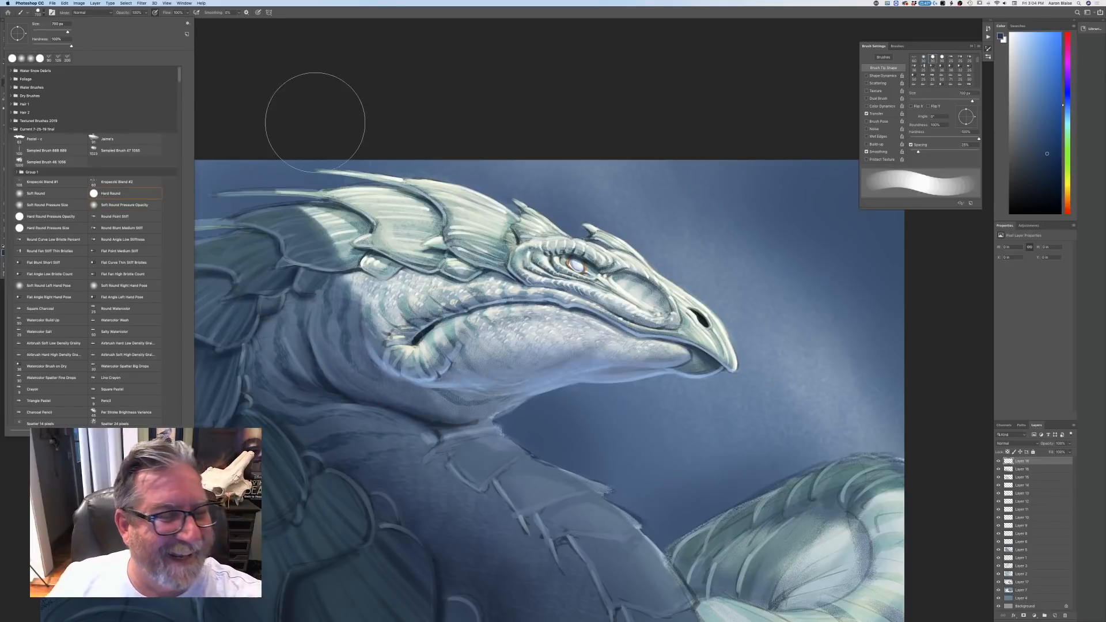
left_click(316, 111)
key("F5")
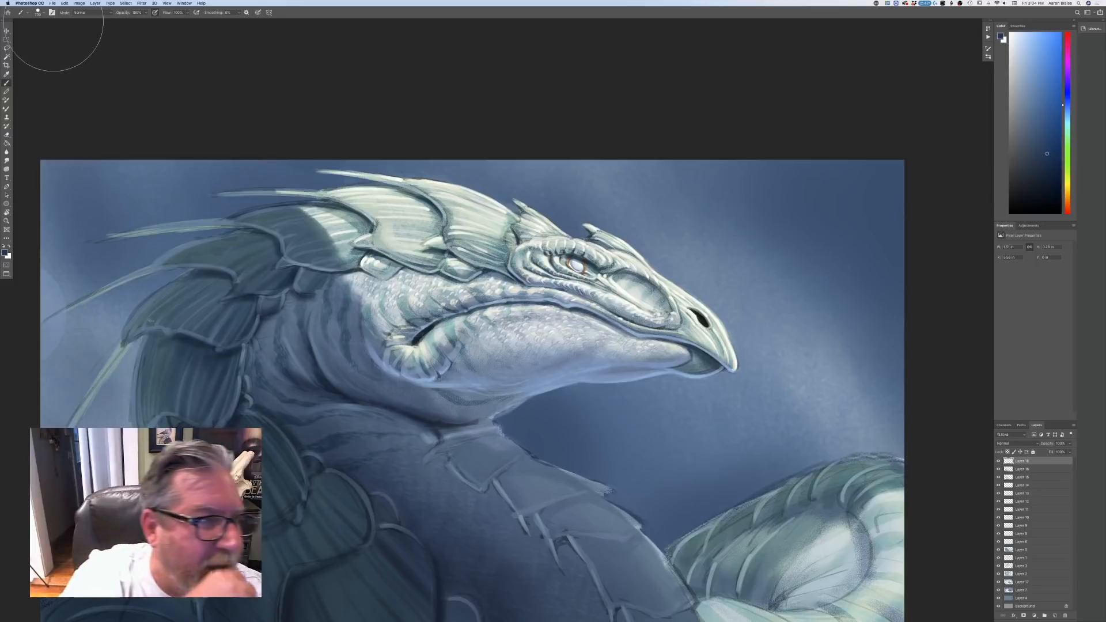
key("F5")
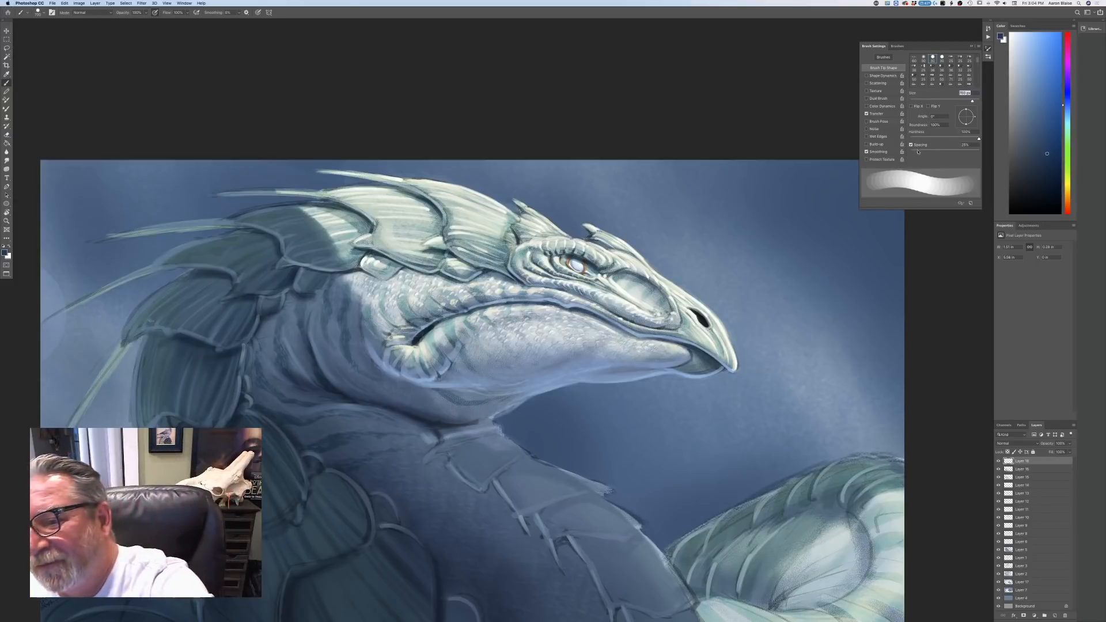
key("bracketleft")
key("bracketleft")
key("bracketleft")
key("bracketleft")
key("bracketleft")
key("bracketleft")
key("bracketleft")
key("bracketleft")
key("bracketleft")
key("bracketleft")
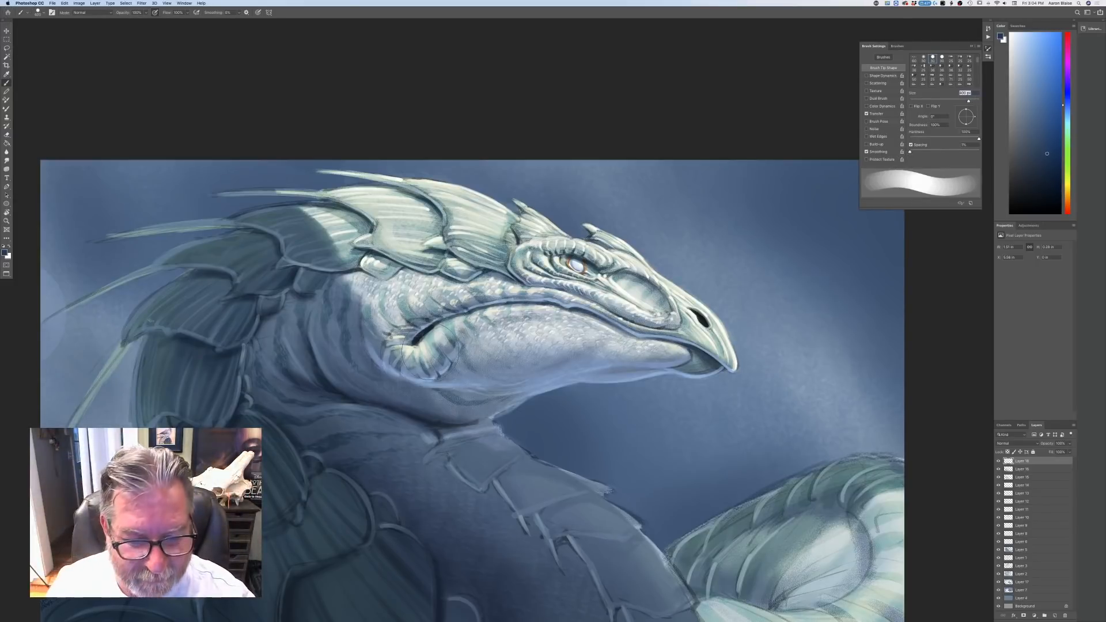
- Shrink the hard brush to pupil size and paint a solid dark blue pupil into the dragon's eye
key("bracketleft")
key("bracketleft")
key("bracketleft")
key("bracketleft")
key("bracketleft")
key("bracketleft")
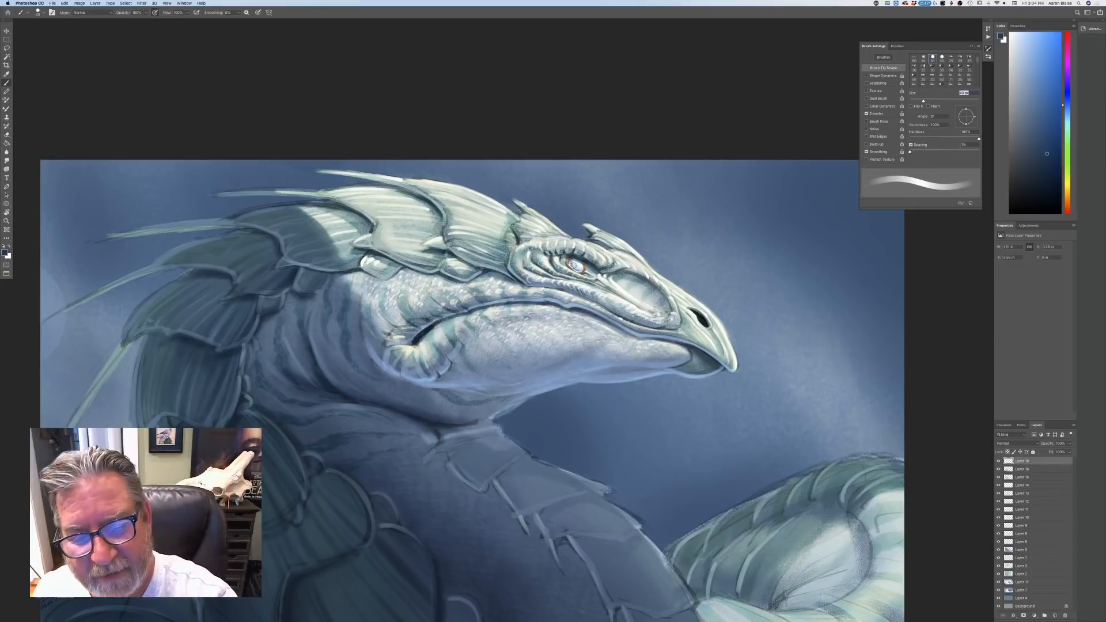
key("bracketleft")
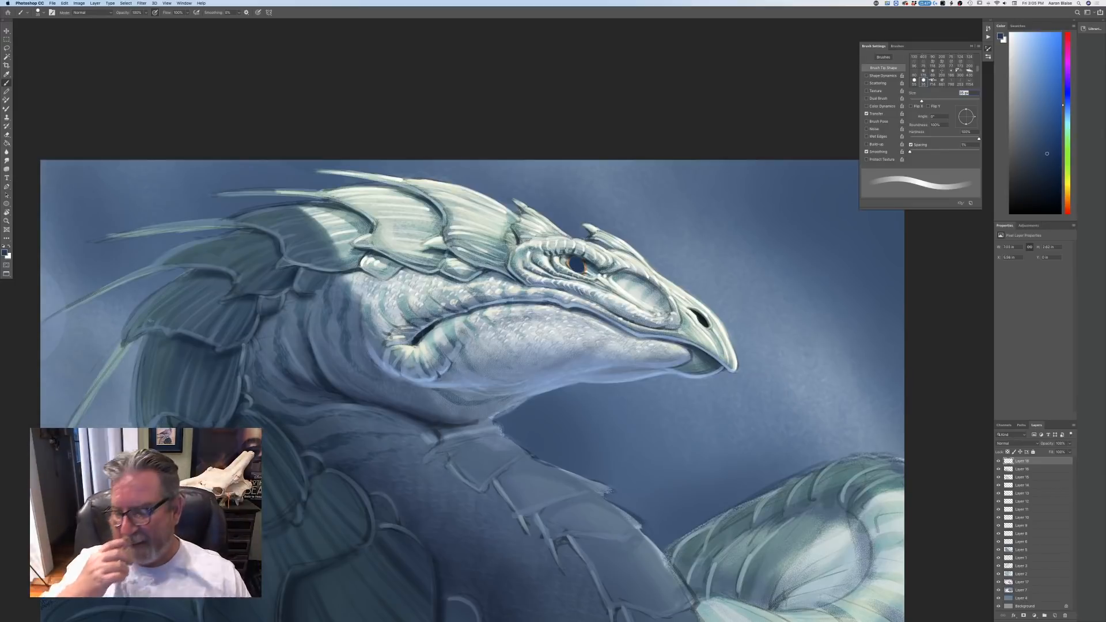
key("super+minus")
key("super+minus")
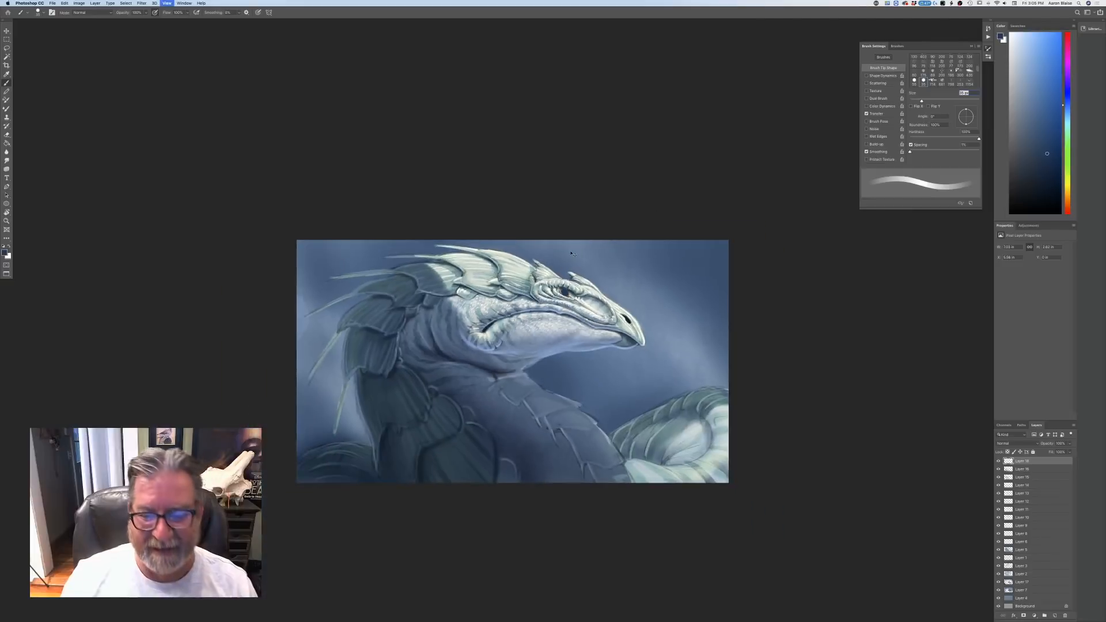
key("super+plus")
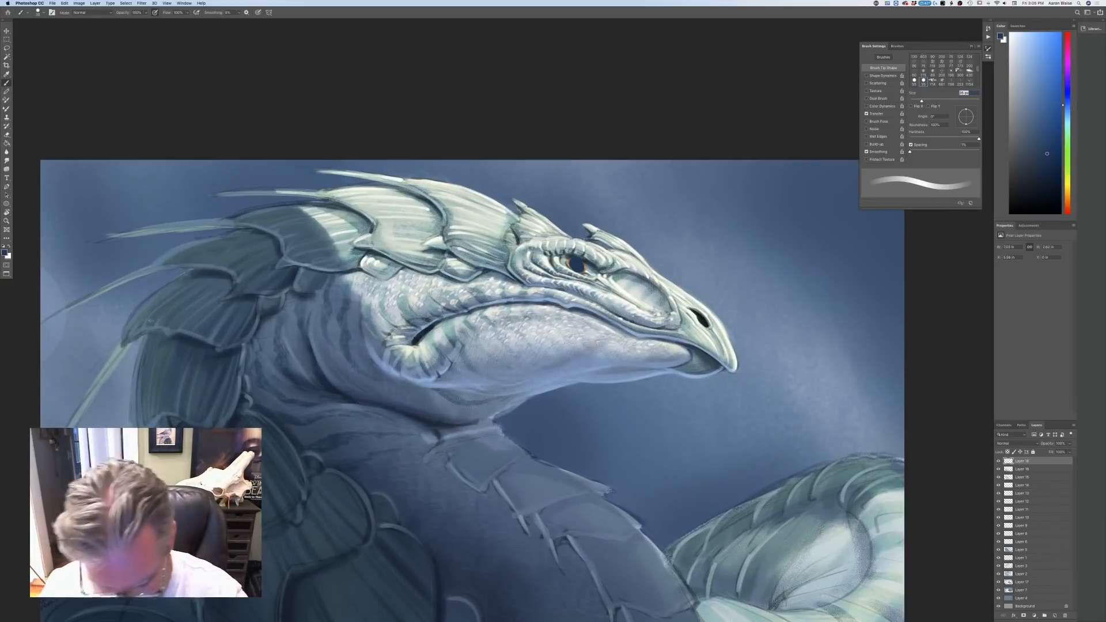
- Sample the iris's orange, turn on pressure-controlled size, and paint a brighter orange rim around the pupil with a smaller brush
key("super+plus")
key("bracketleft")
key("bracketleft")
key("bracketleft")
key("bracketleft")
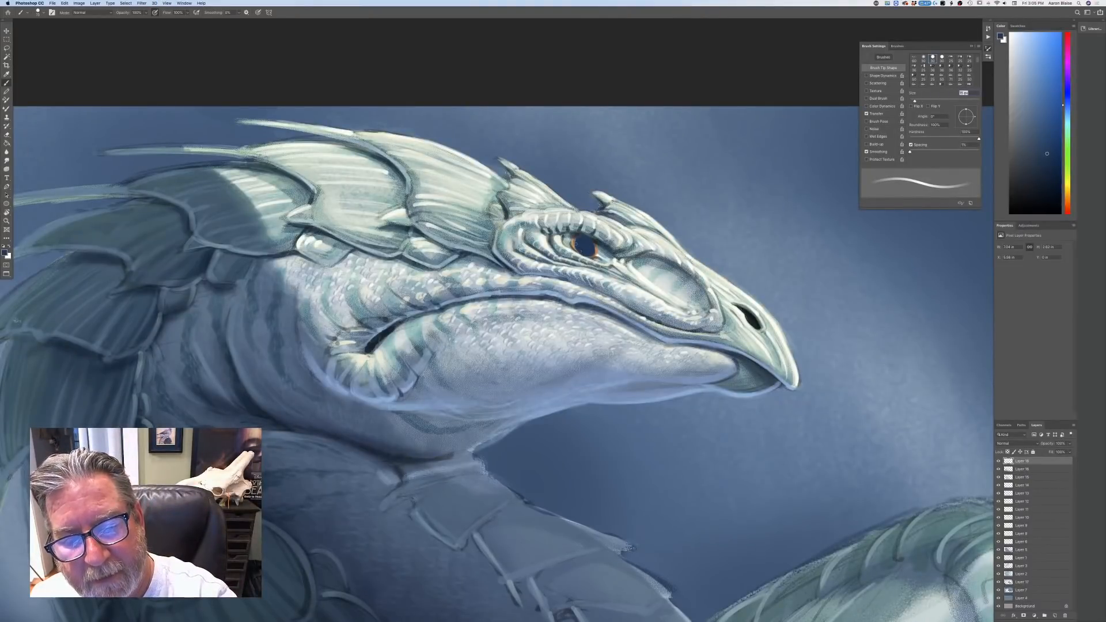
left_click(5, 253)
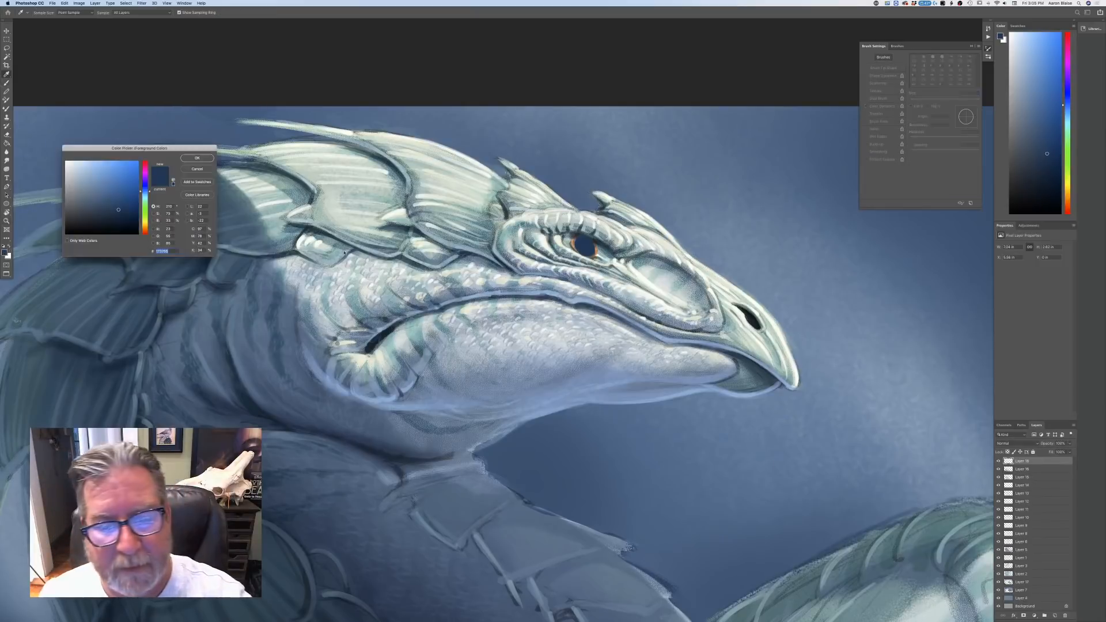
left_click(583, 261)
left_click(197, 158)
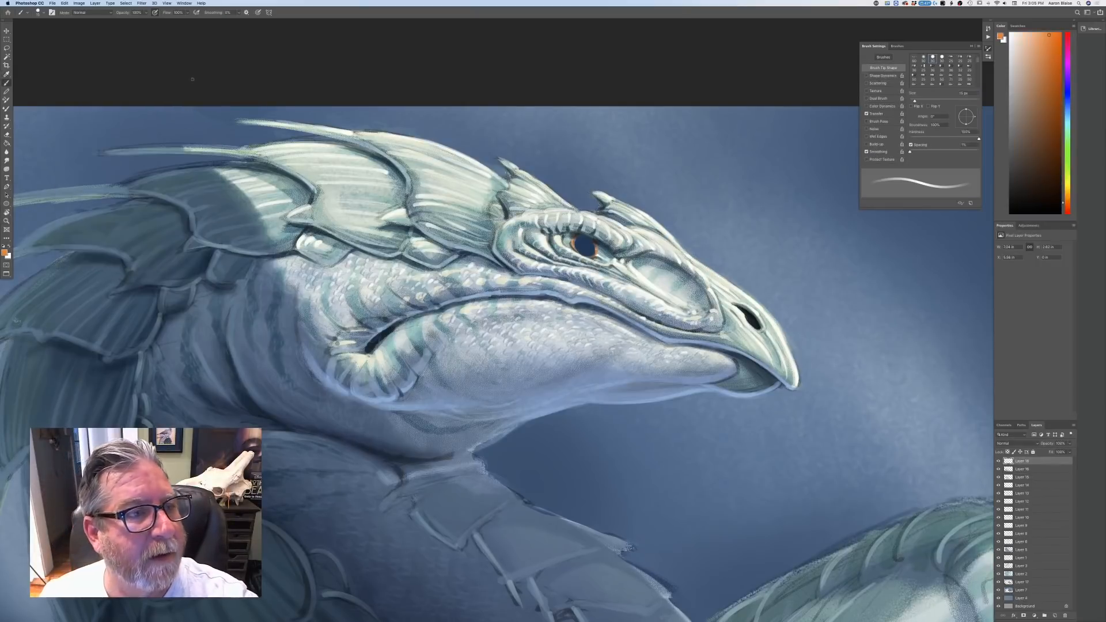
left_click(258, 14)
key("bracketleft")
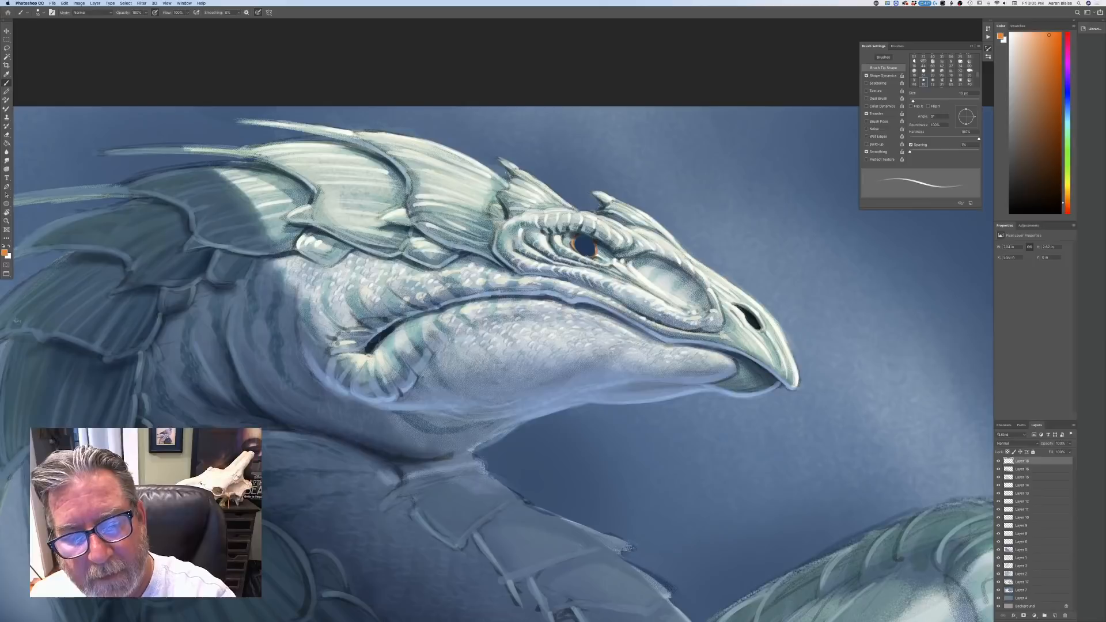
key("bracketright")
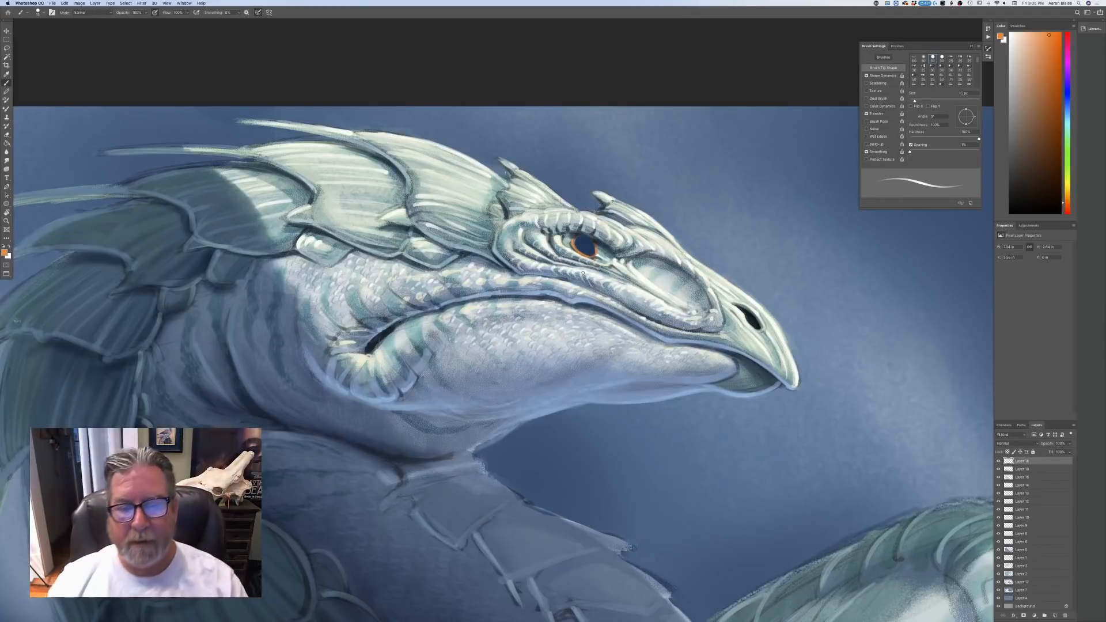
- Sample the pupil's blue, darken it, and paint the darker shade into the eye
left_click(5, 252)
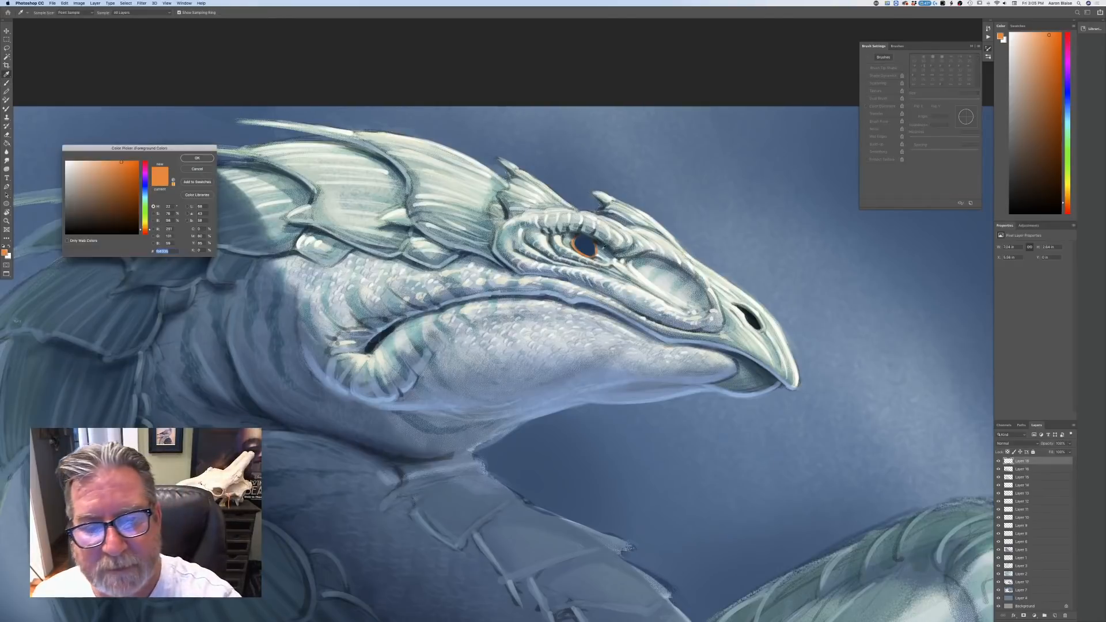
left_click(587, 242)
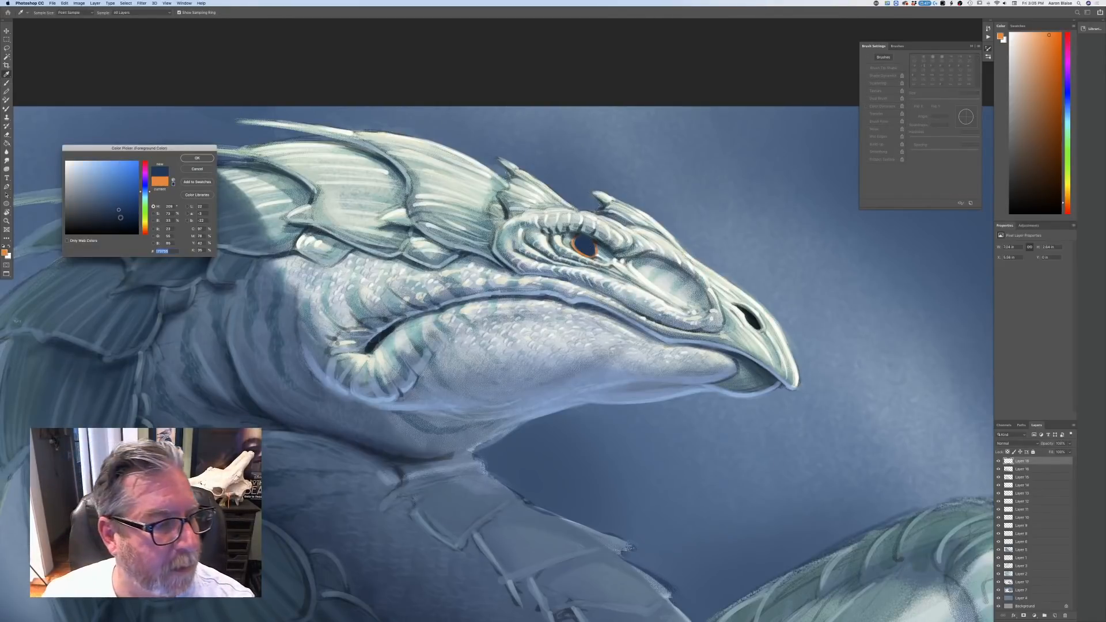
key("Return")
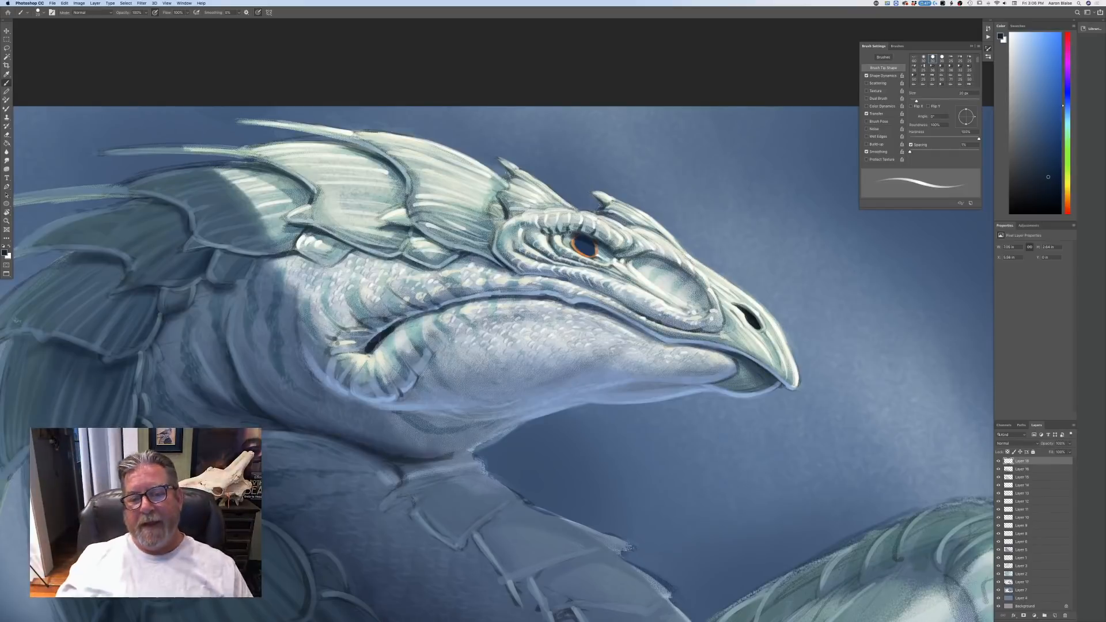
- Sample the iris's dark edge, shift the colour to a more saturated red-brown, and shade the iris rim with it
left_click(5, 252)
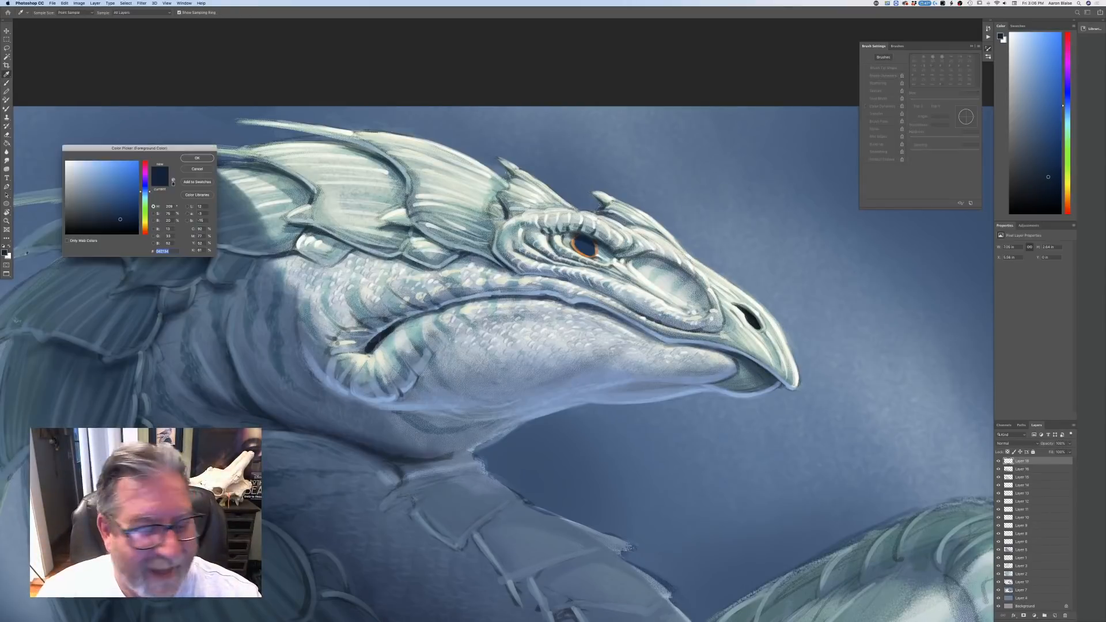
left_click(596, 246)
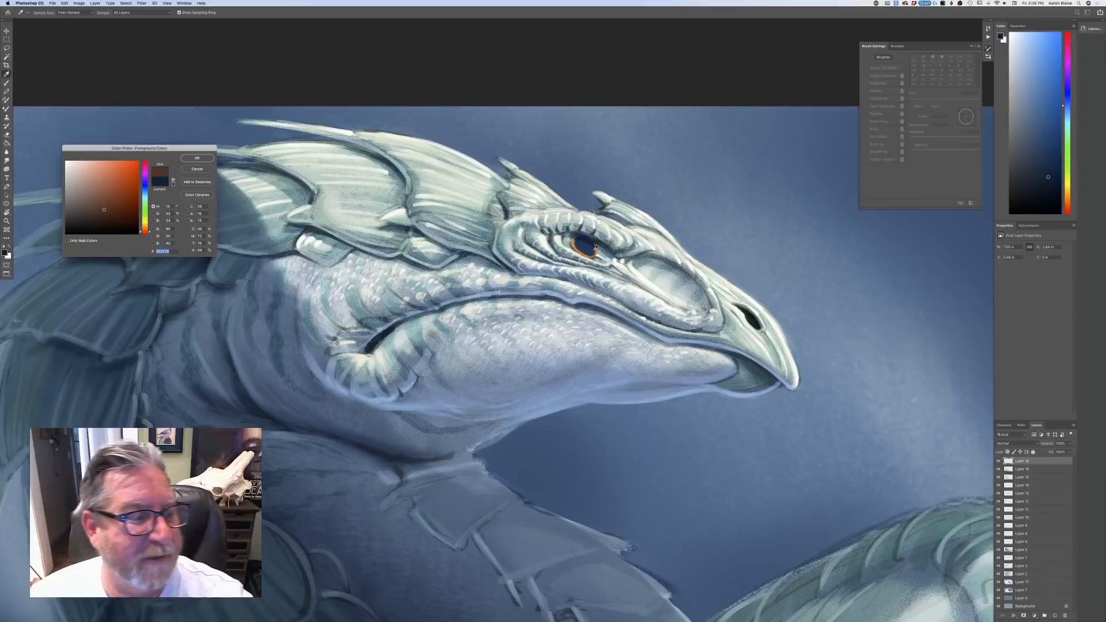
left_click(126, 208)
key("Return")
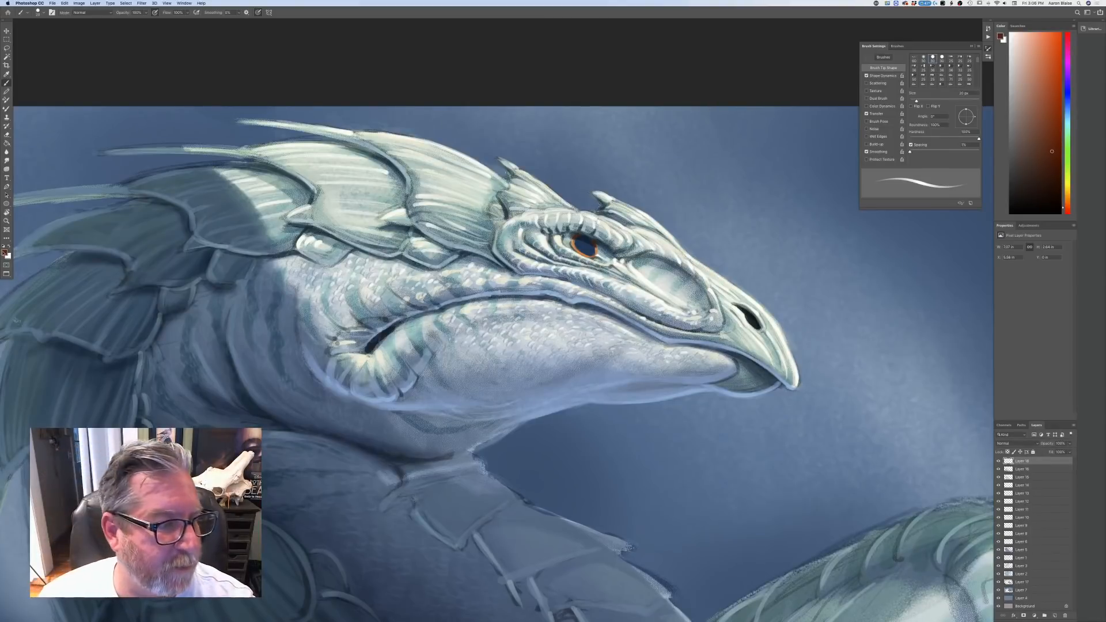
- Choose a bright, saturated orange and paint it along the iris of the dragon's eye with a smaller brush
left_click(4, 252)
left_click(113, 173)
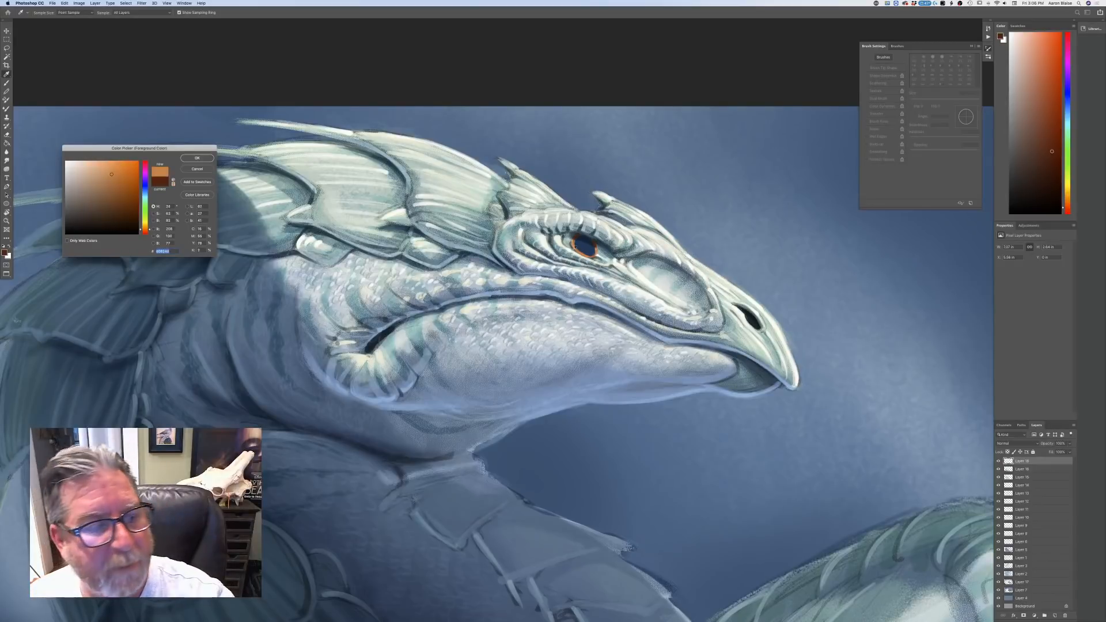
left_click(198, 158)
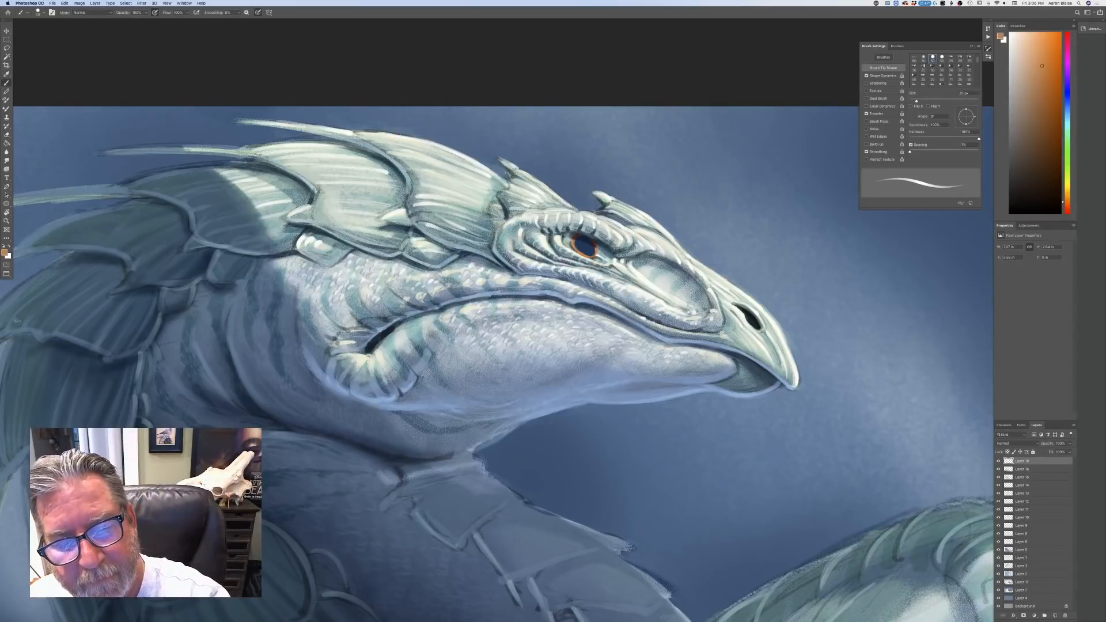
left_click(4, 252)
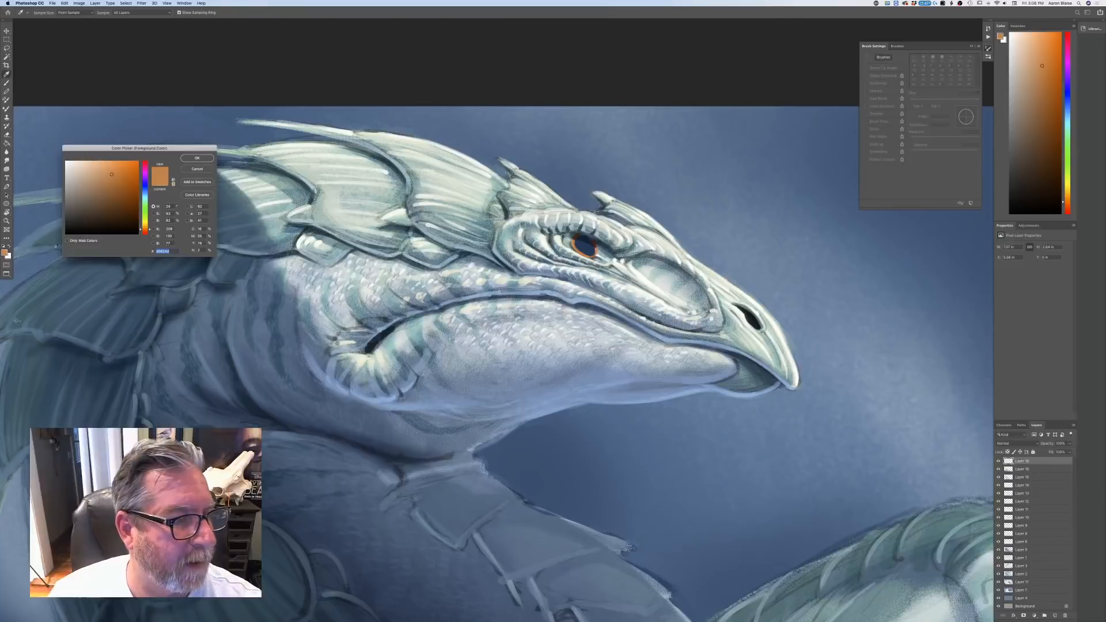
left_click(199, 159)
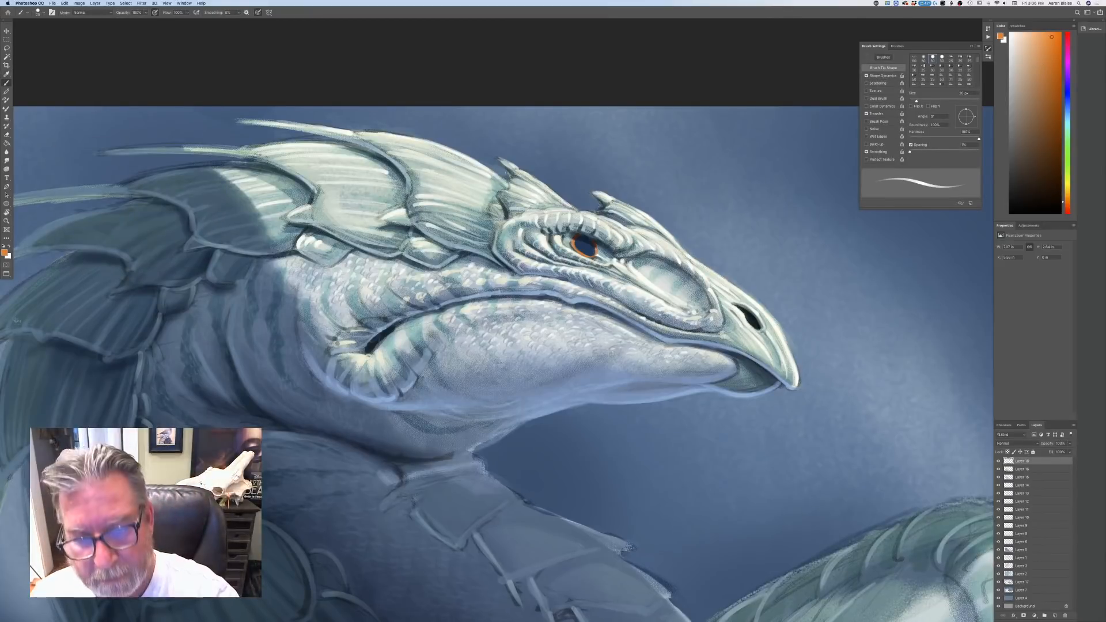
key("bracketleft")
key("bracketleft")
key("bracketright")
left_click_drag(593, 239, 598, 253)
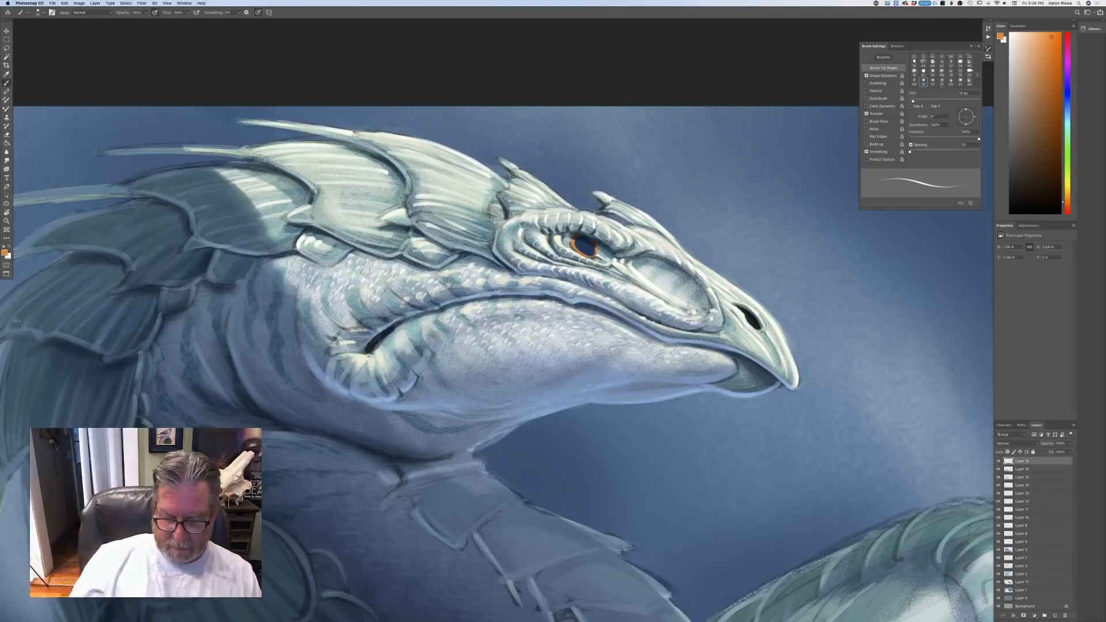
key("super+minus")
key("super+minus")
key("super+plus")
key("super+plus")
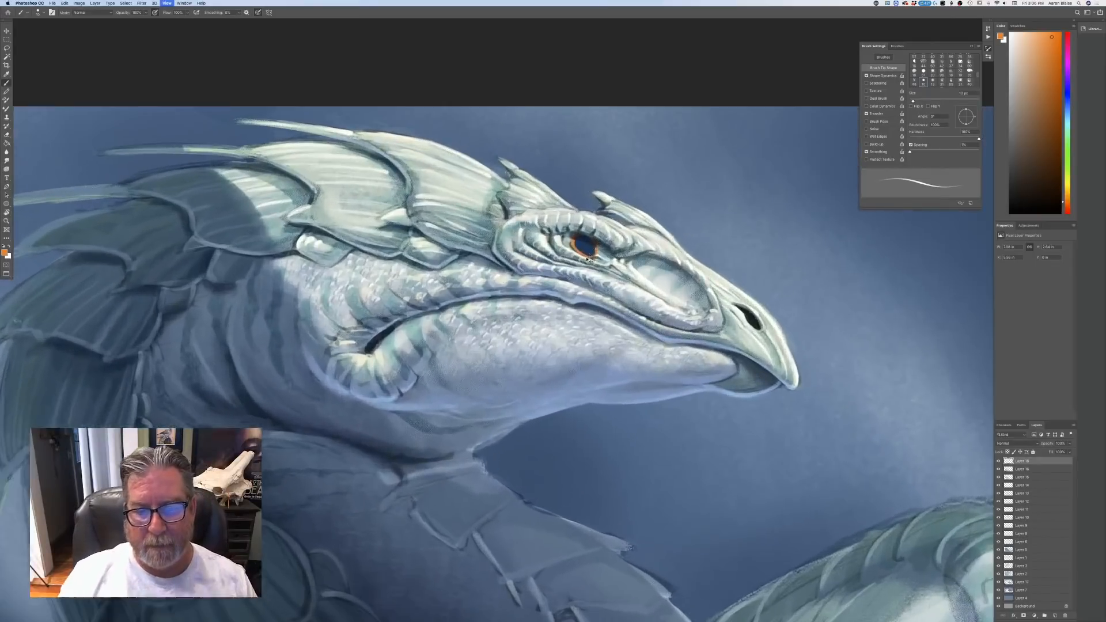
- On a new layer, paint a medium blue reflection inside the eye with pen-pressure brush sizing turned off
left_click(4, 253)
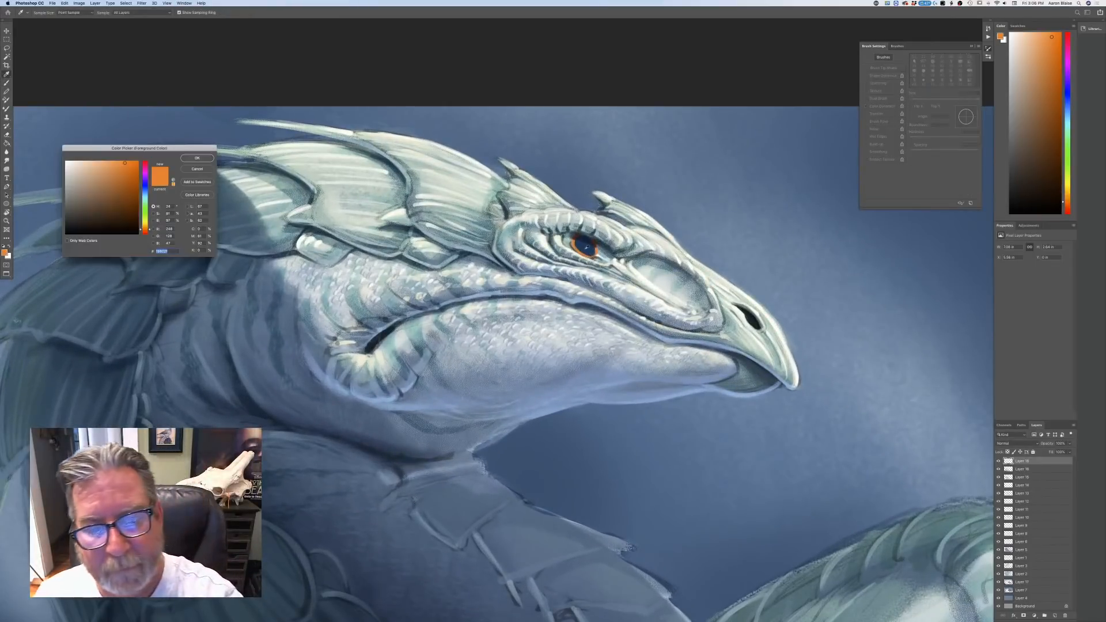
left_click(587, 248)
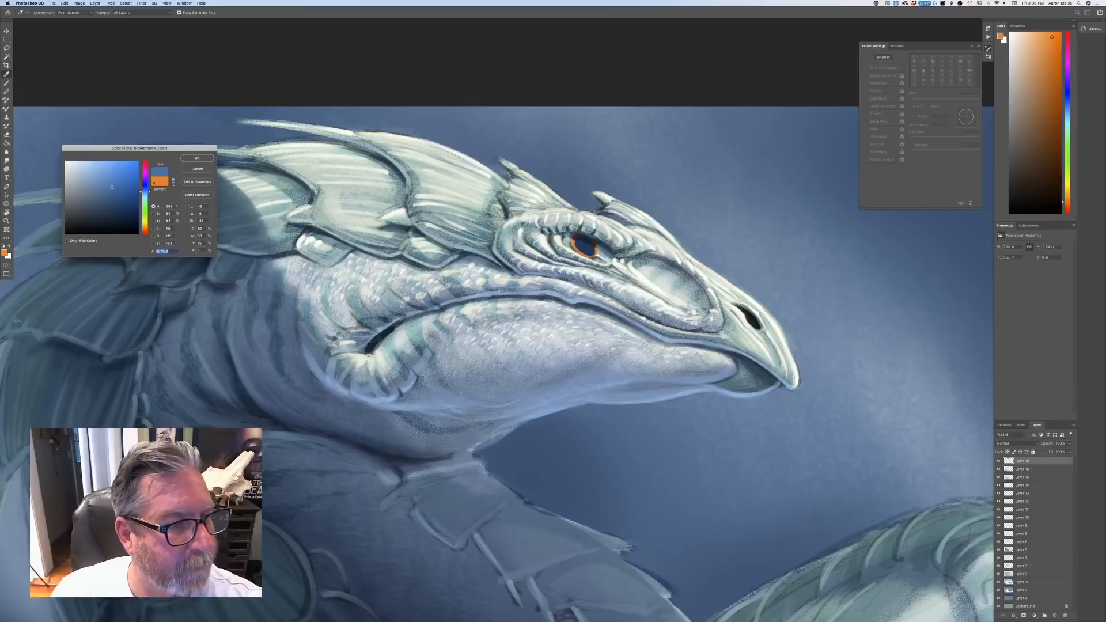
key("Return")
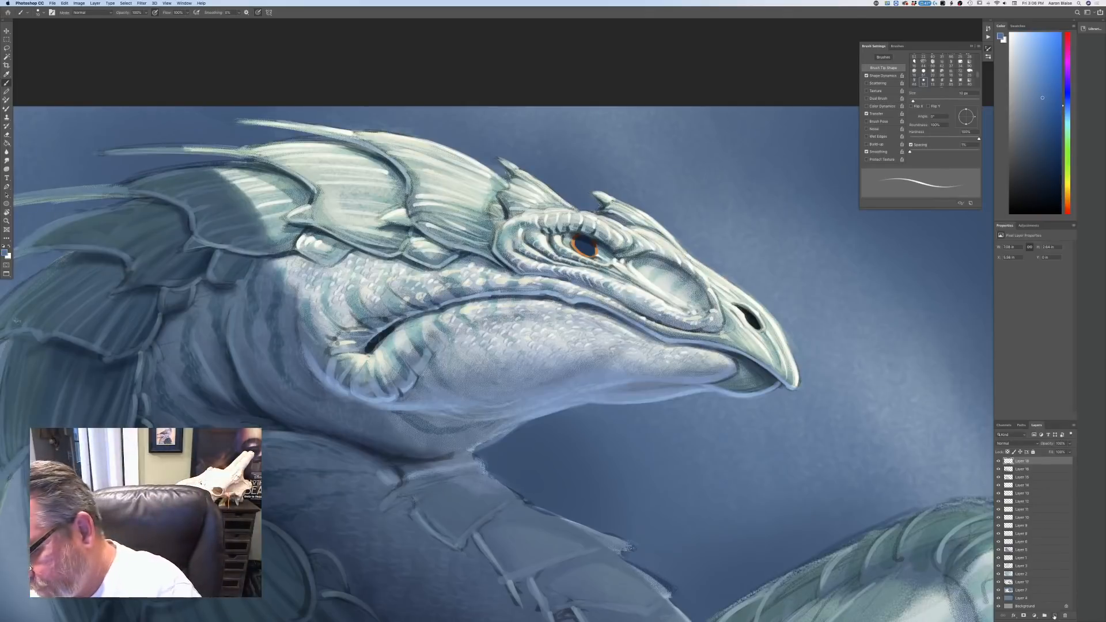
left_click(1055, 616)
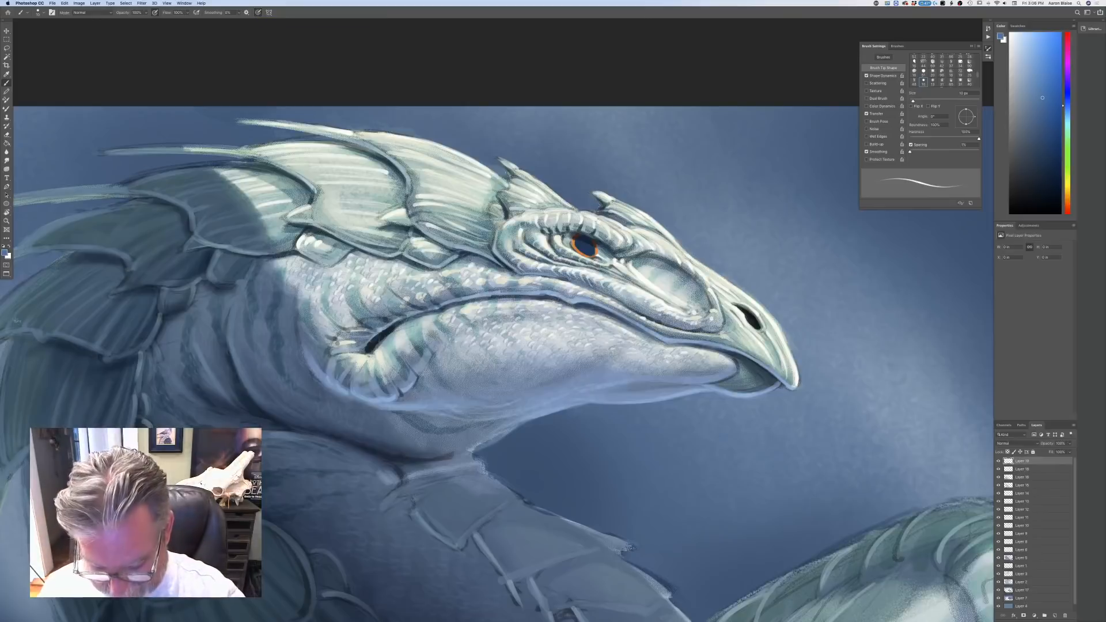
left_click(258, 12)
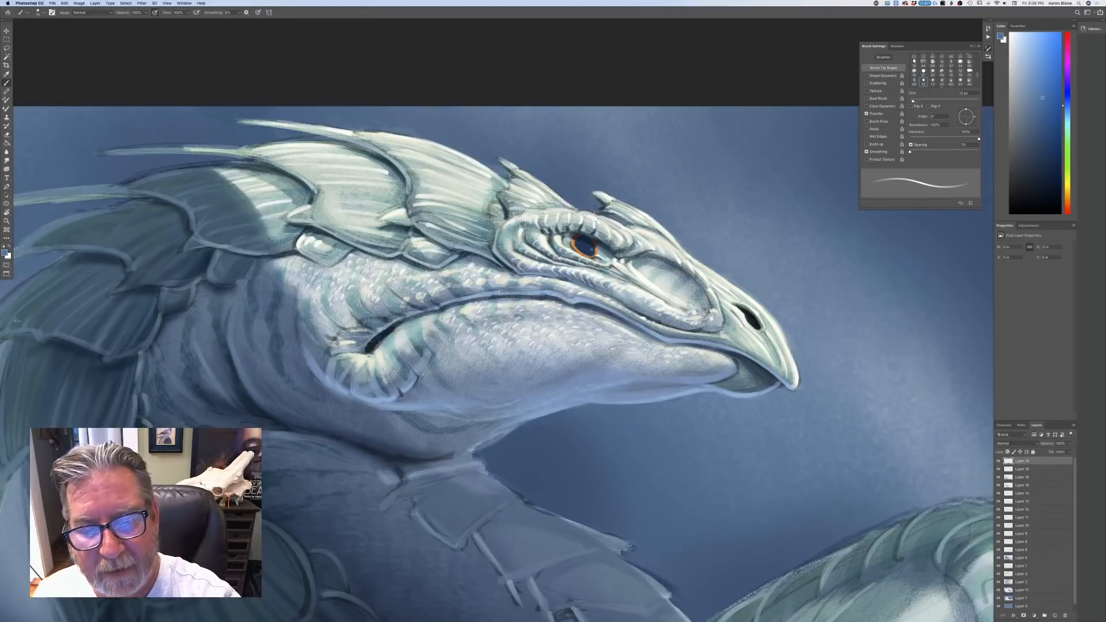
key("bracketright")
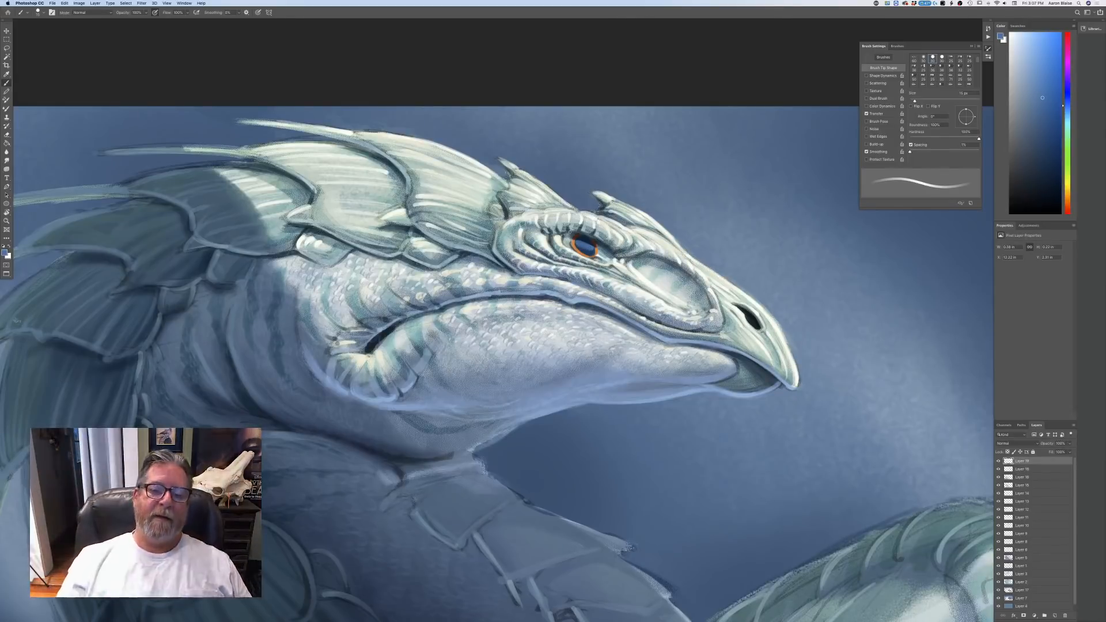
- Paint small pale cyan highlights on the eyeball with a fine brush and turn pen-pressure sizing back on
left_click(8, 253)
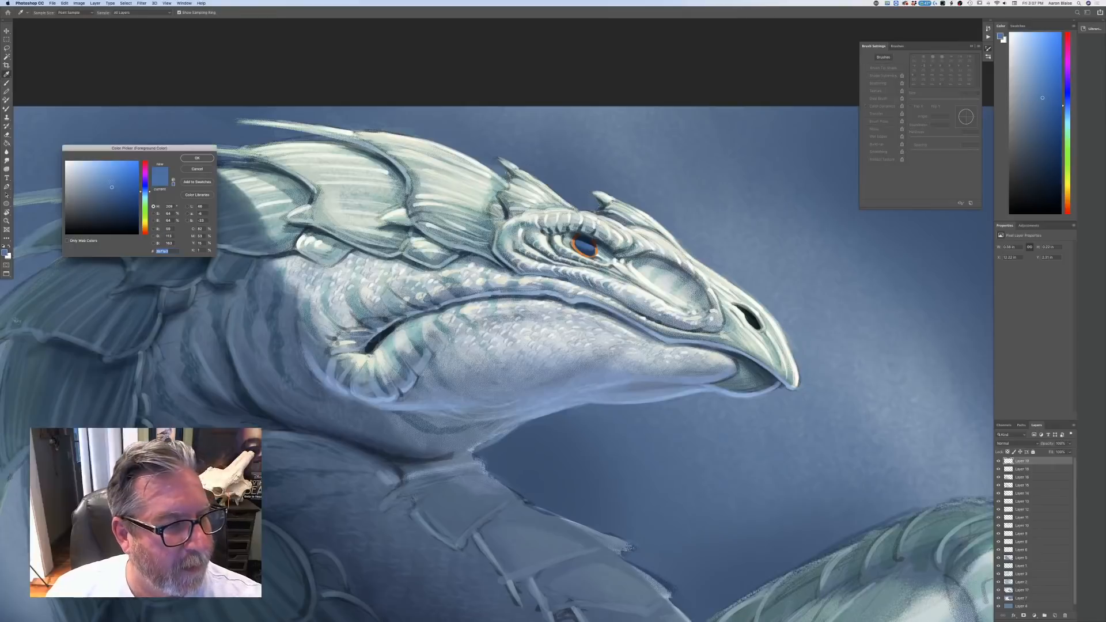
left_click(145, 197)
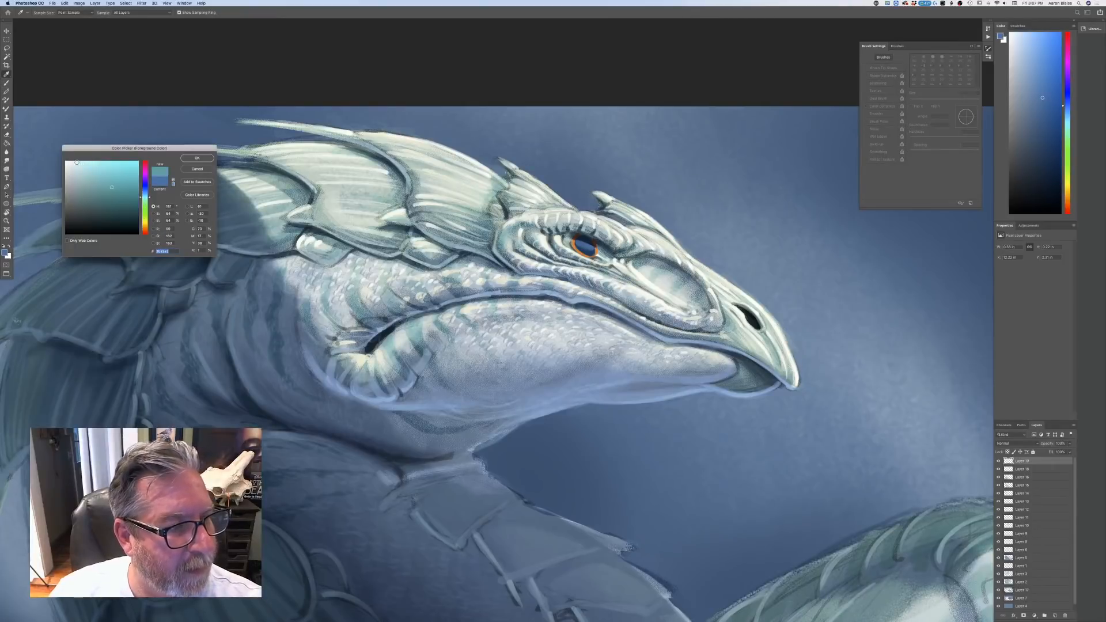
left_click(76, 163)
left_click(198, 158)
key("[")
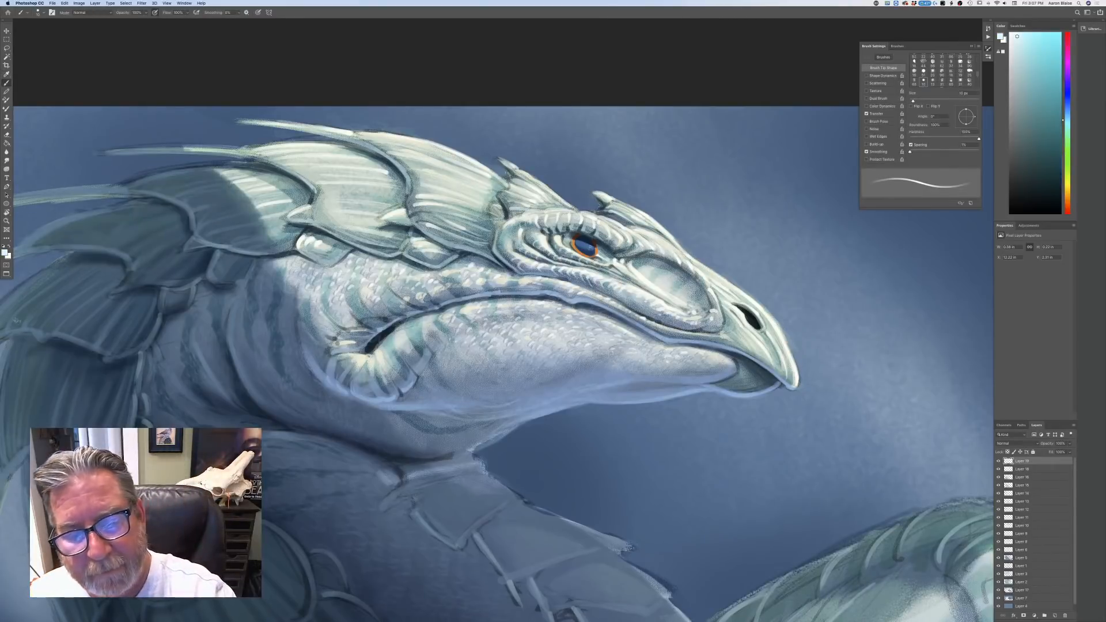
key("]")
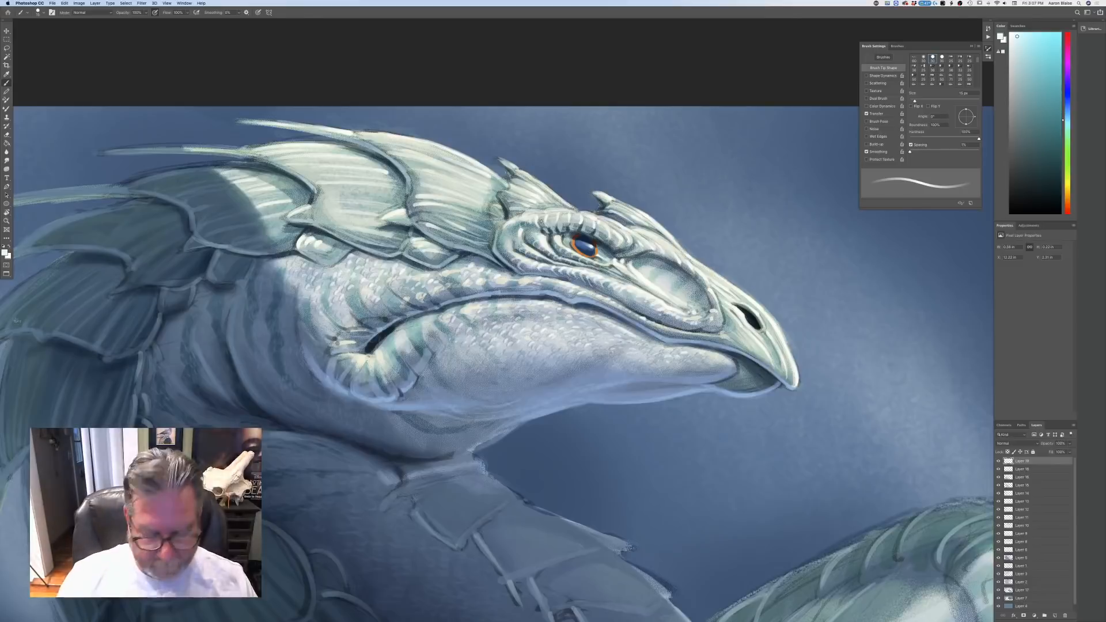
left_click(258, 12)
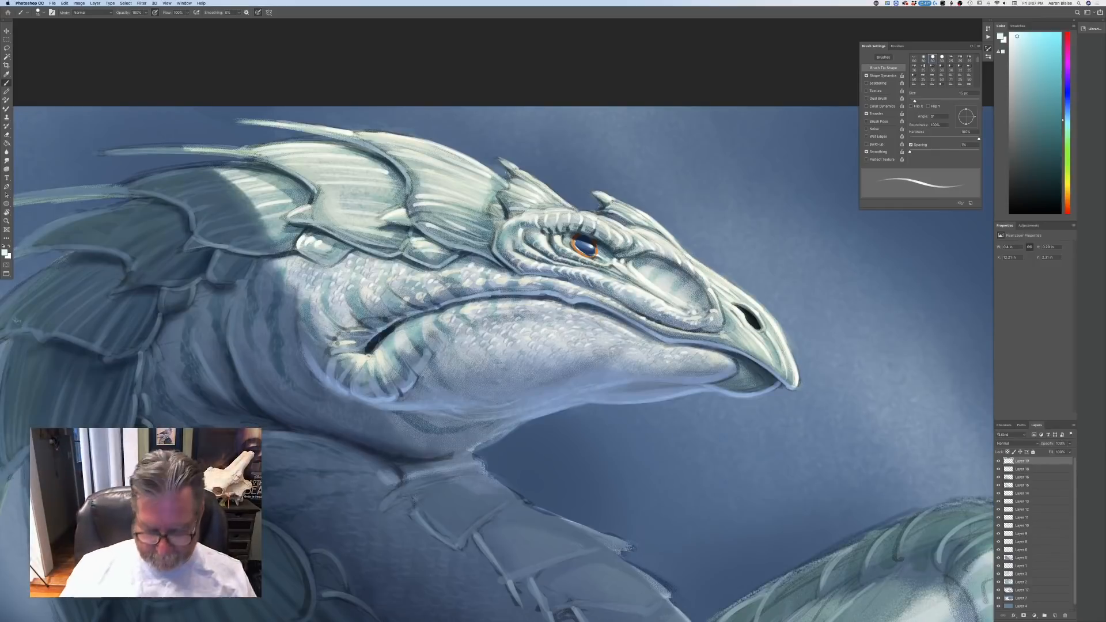
key("[")
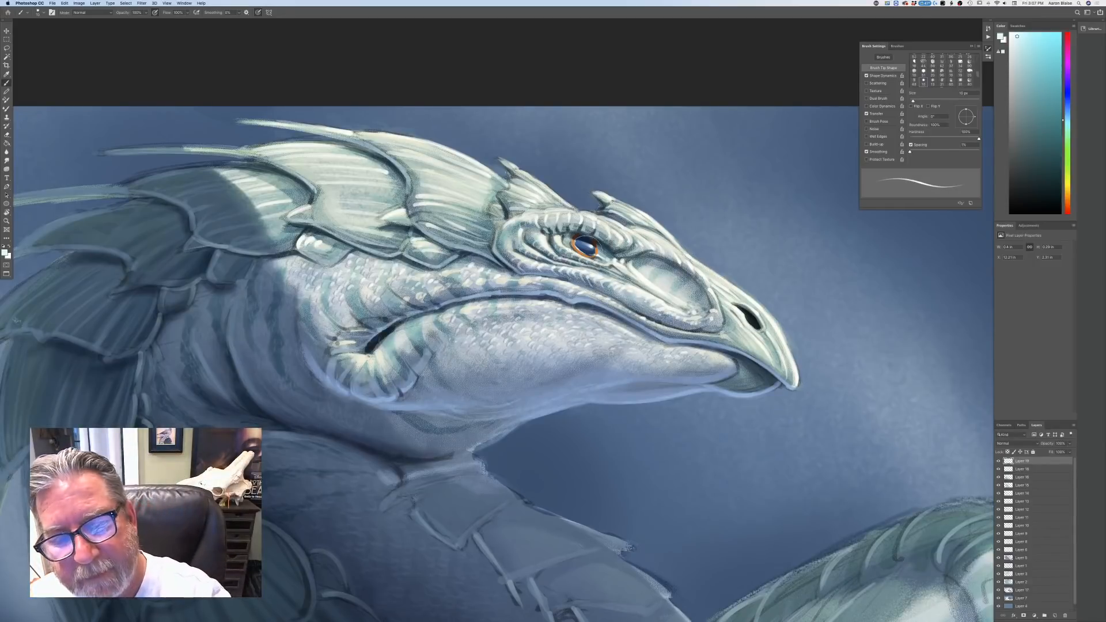
left_click_drag(583, 252, 594, 248)
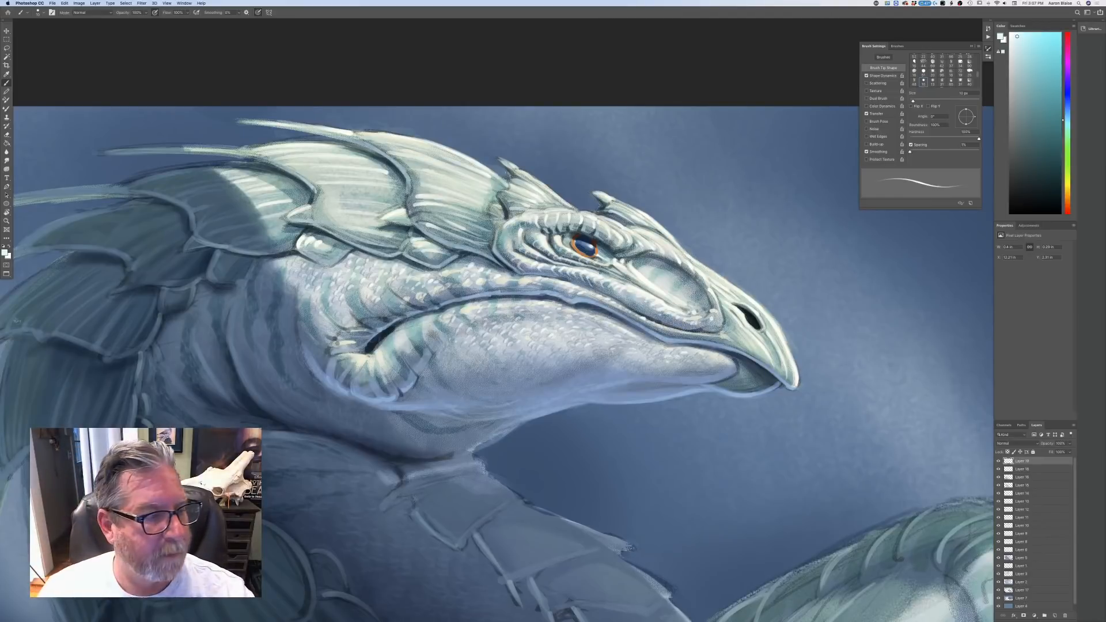
- Refine the reflection inside the eye with medium and darker blues sampled from the eyeball
left_click(5, 252)
left_click(586, 247)
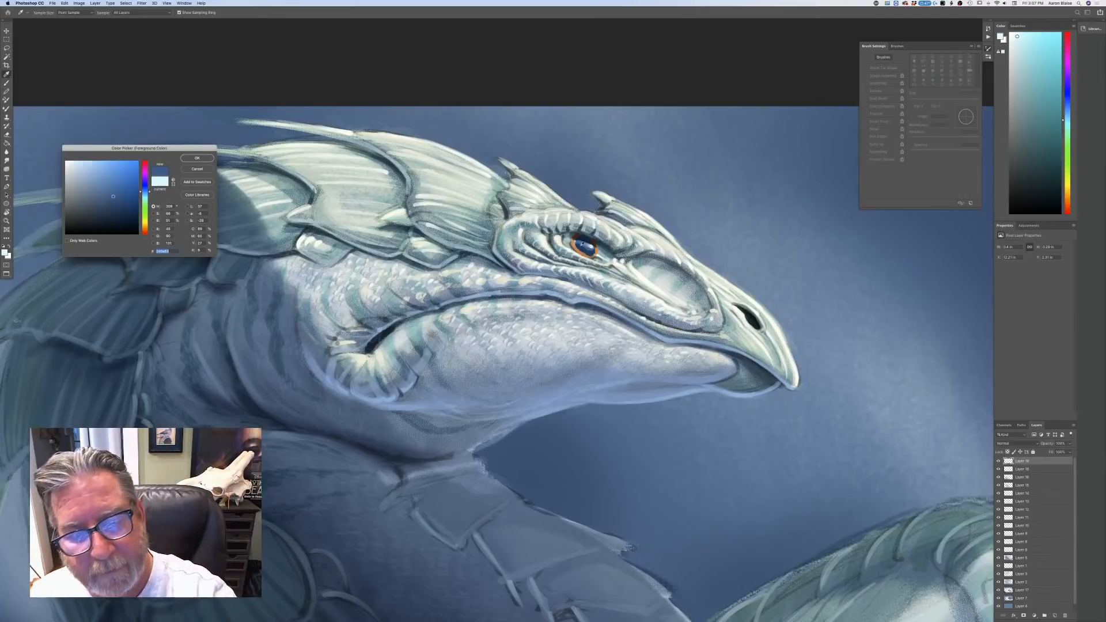
left_click(197, 158)
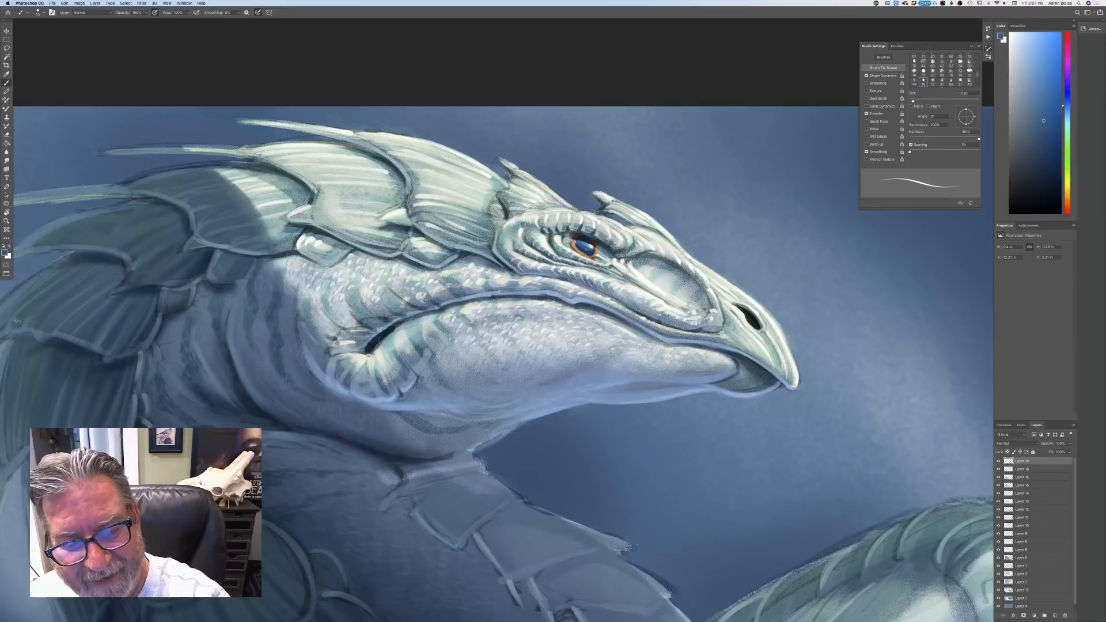
left_click(5, 252)
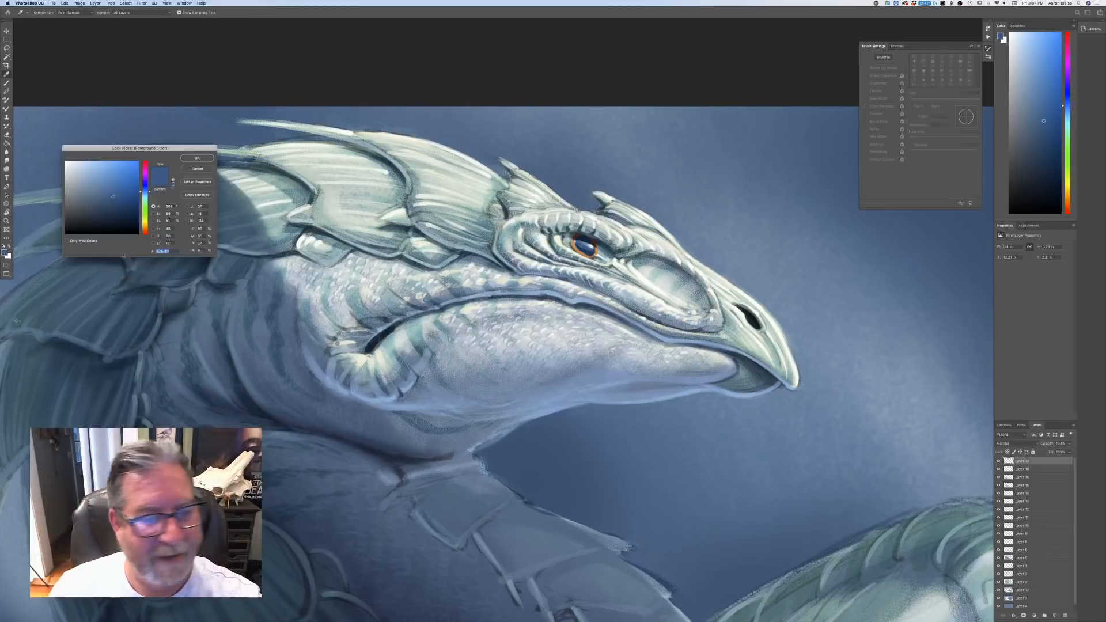
left_click(578, 249)
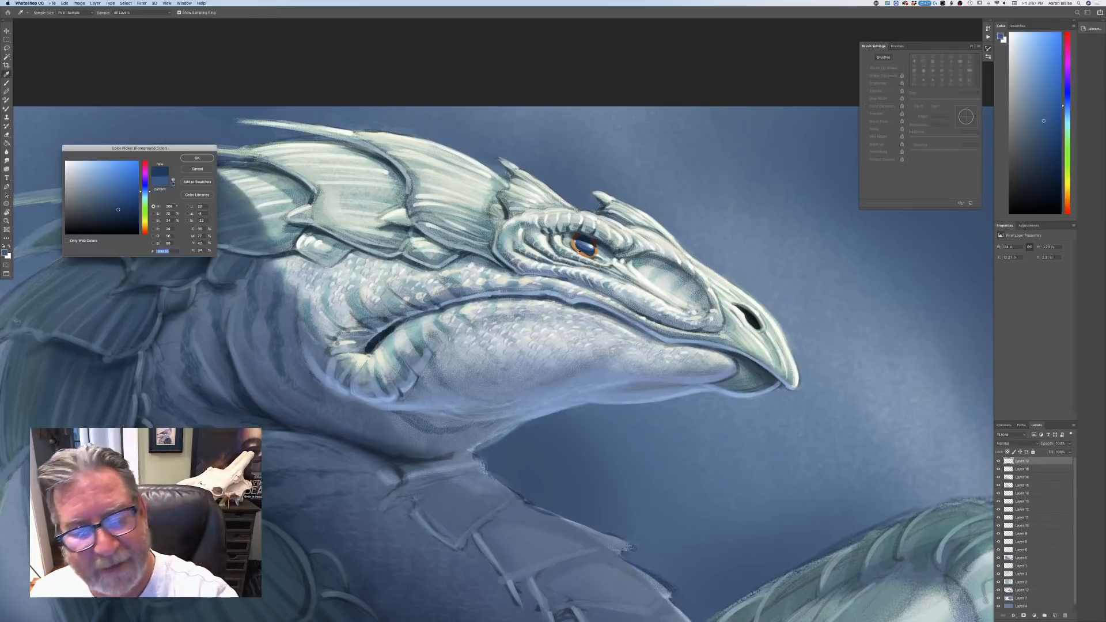
left_click(197, 160)
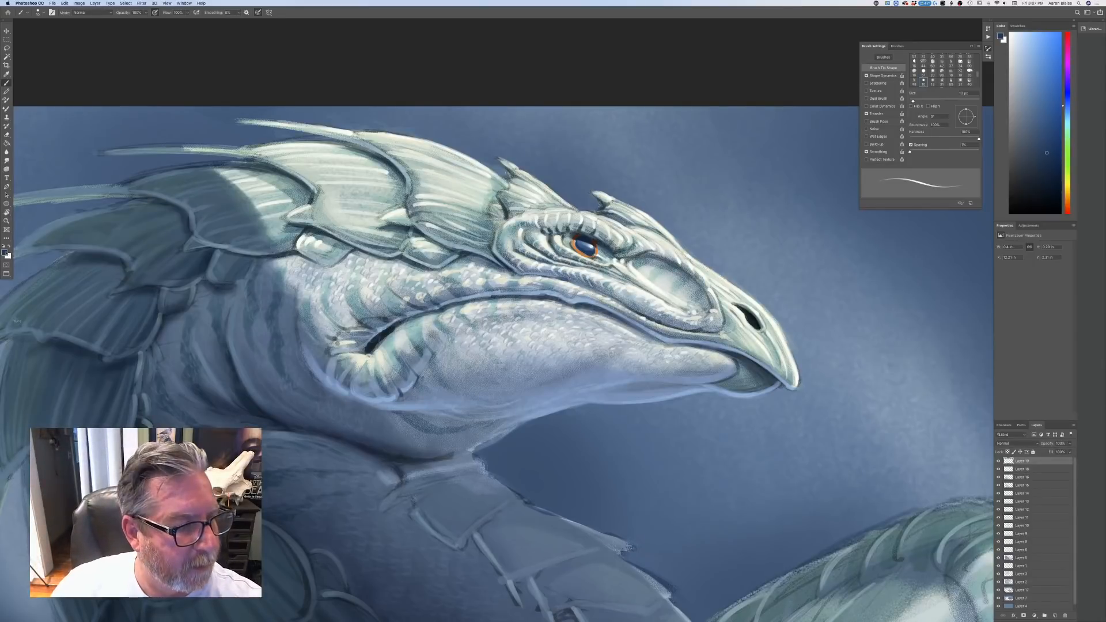
- Paint near-black navy shading across the upper part of the eye, beneath the lid, with a larger brush
left_click(5, 252)
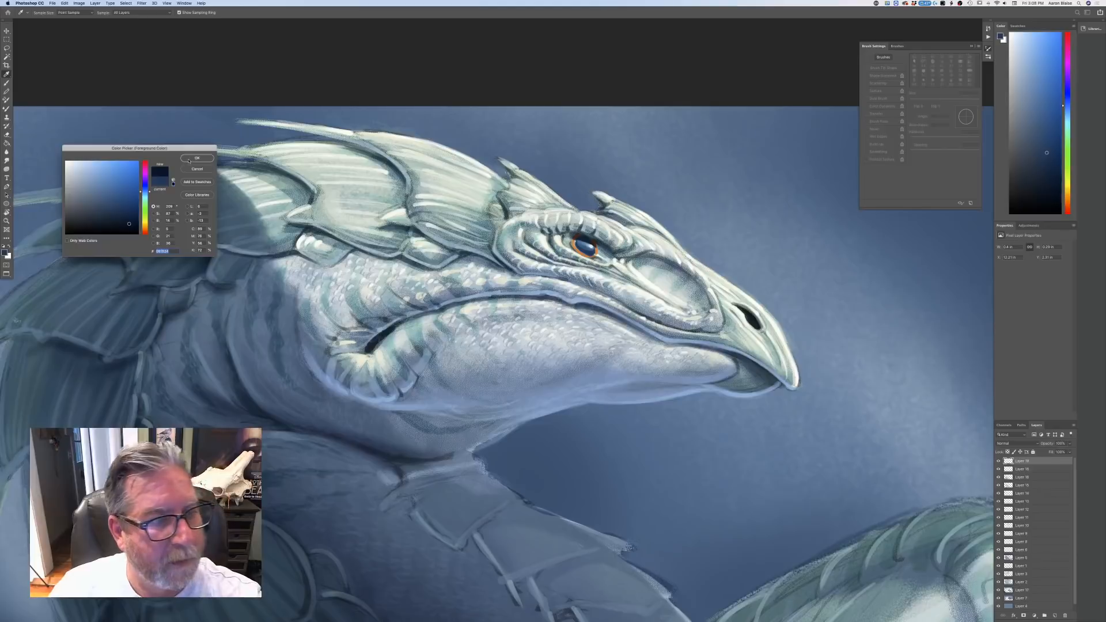
key("Return")
key("bracketright")
key("bracketright")
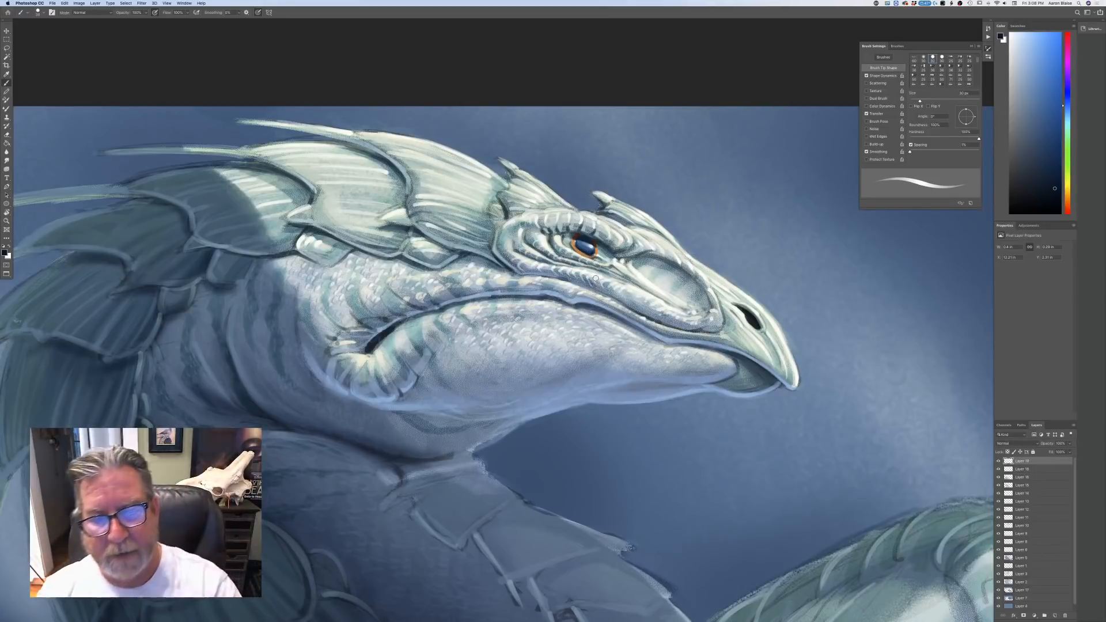
left_click_drag(590, 241, 586, 238)
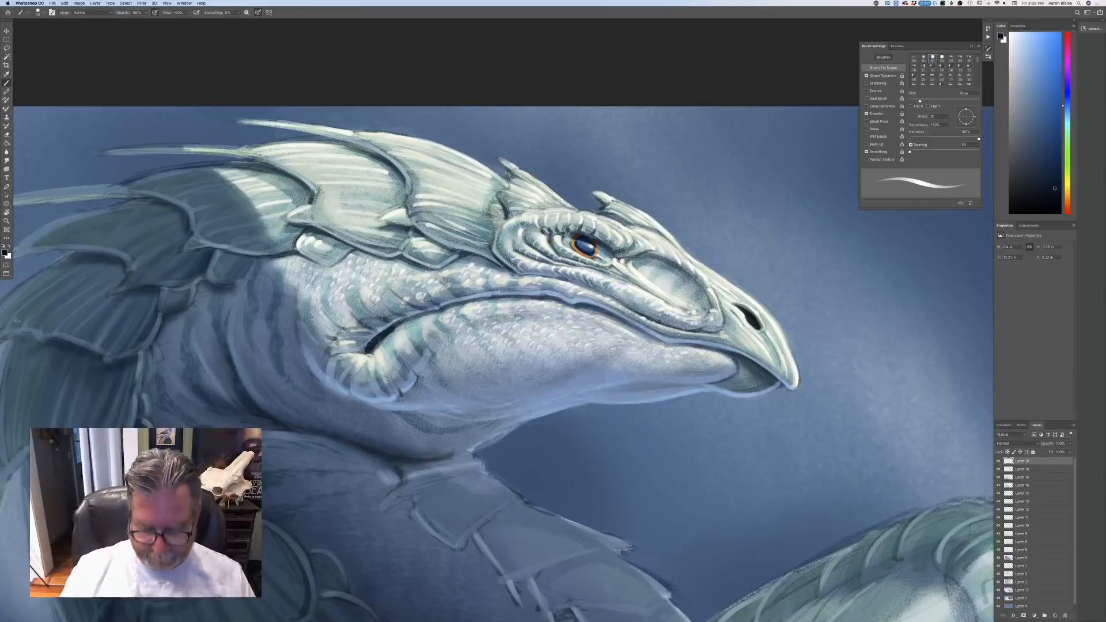
key("super+minus")
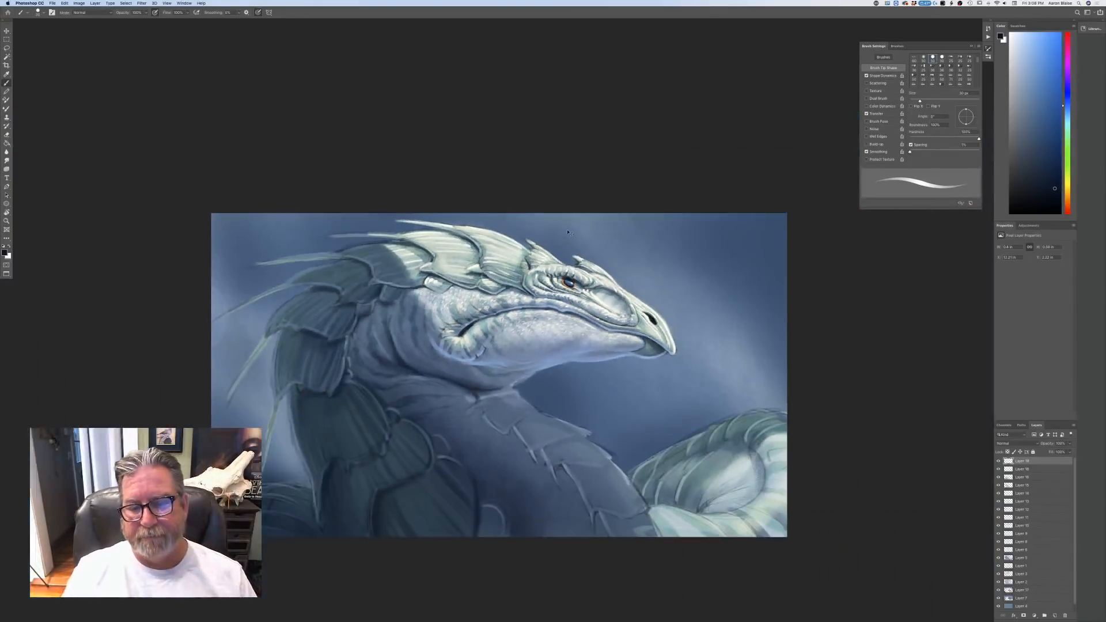
key("super+plus")
key("super+plus")
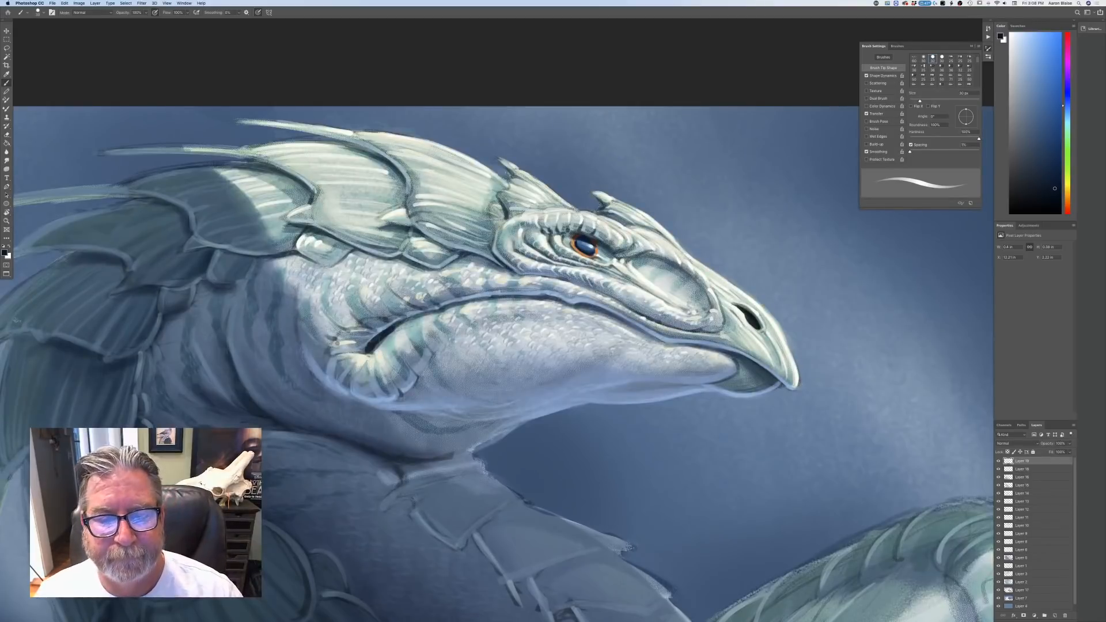
- Choose a pale warm cream and paint fine highlights along the rim of the eye with a smaller brush
left_click(6, 253)
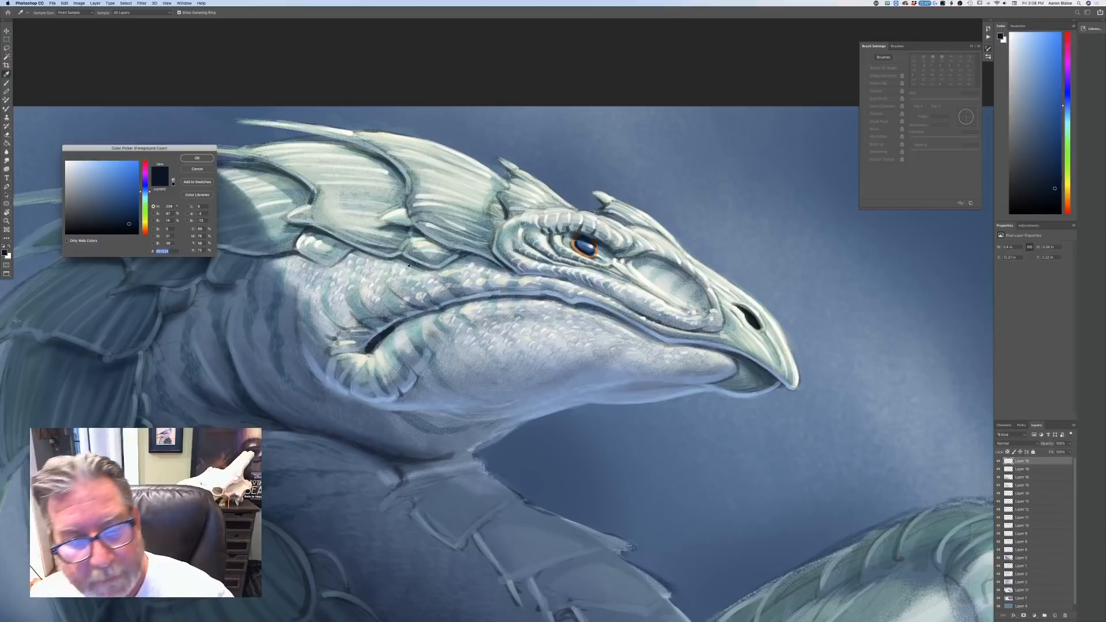
left_click(598, 248)
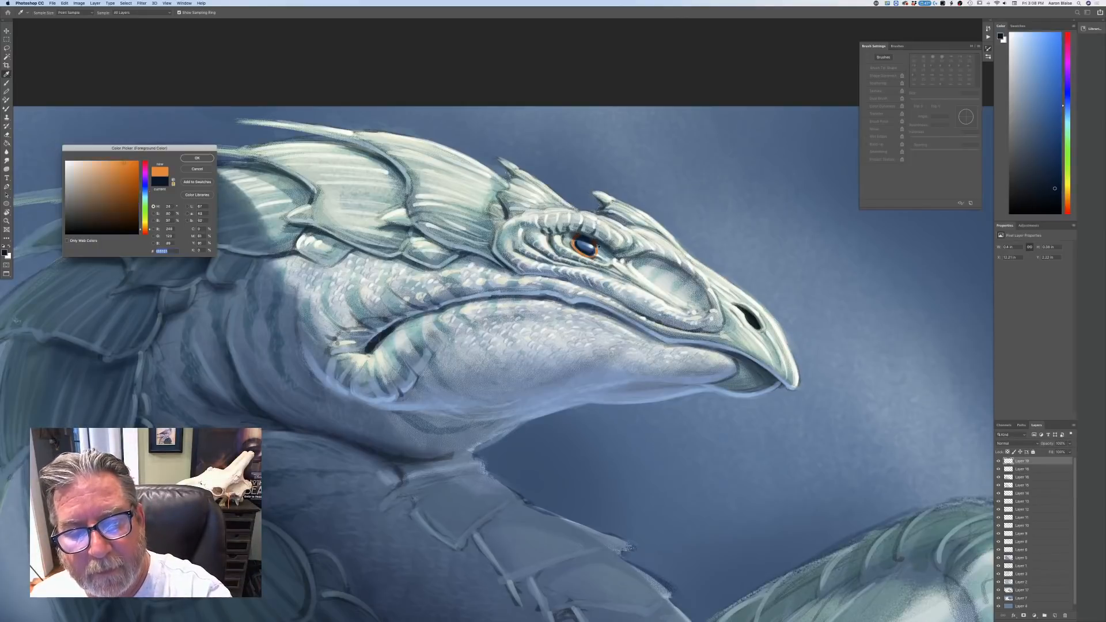
left_click_drag(145, 230, 145, 226)
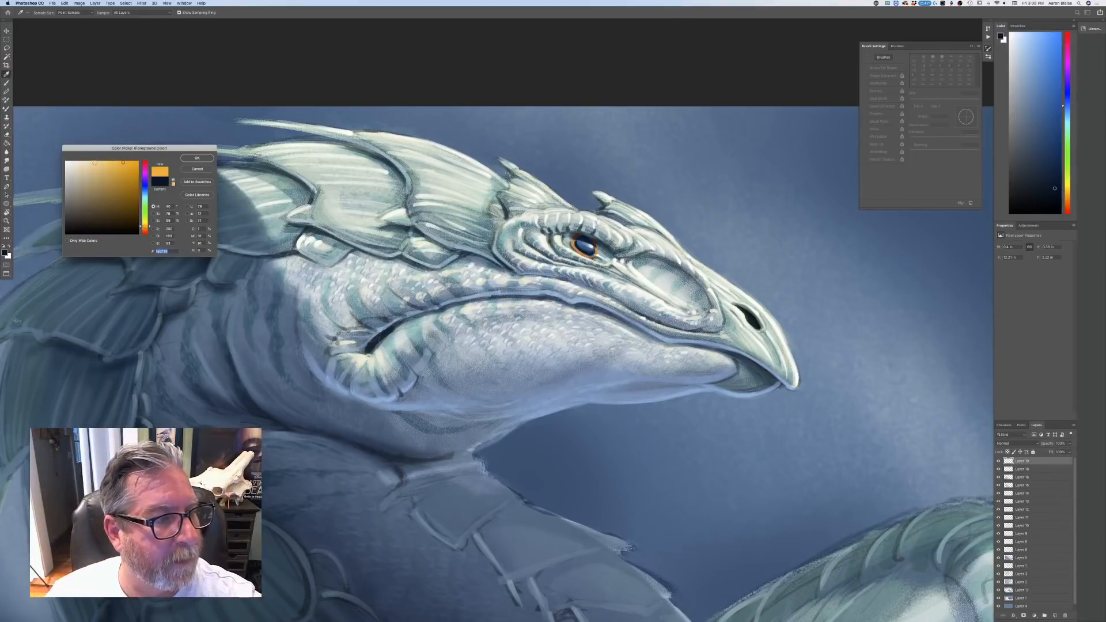
left_click(197, 158)
key("b")
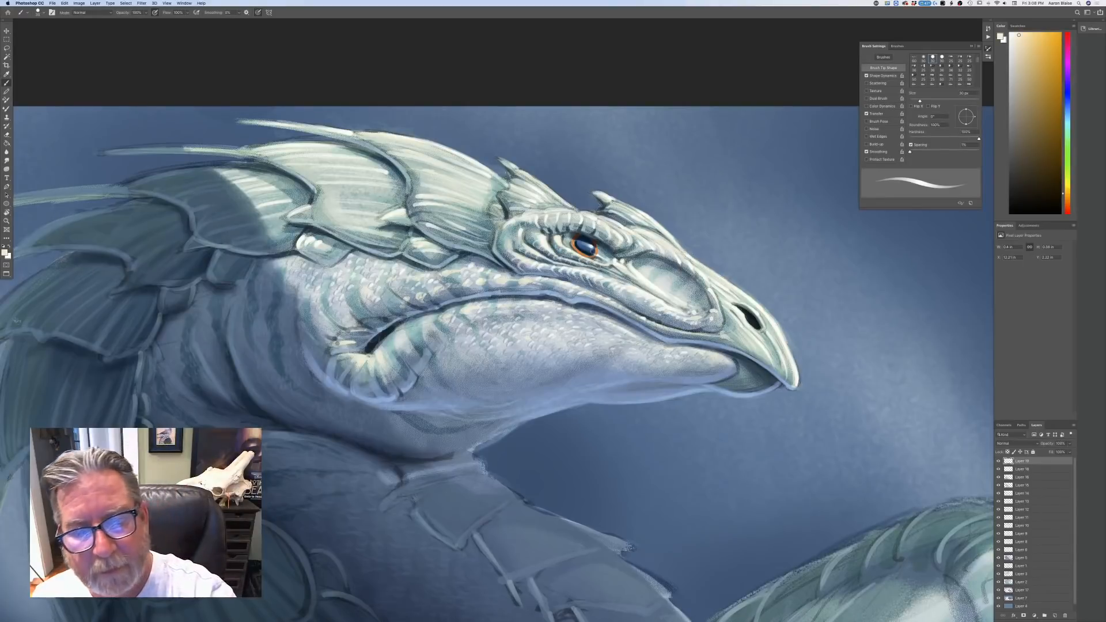
key("bracketleft")
key("bracketleft")
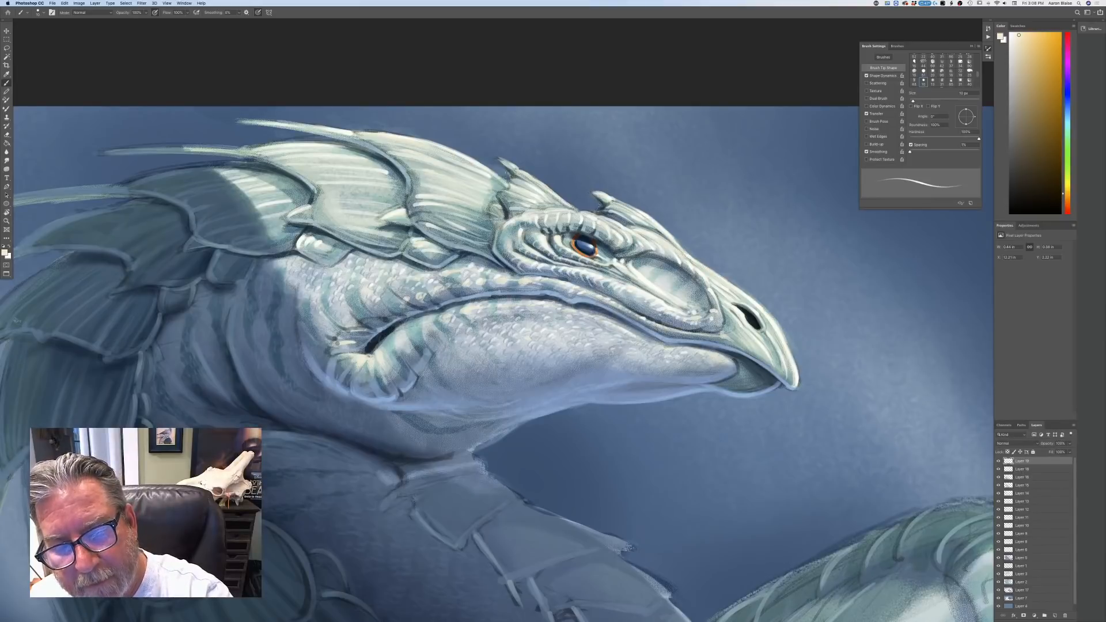
key("bracketright")
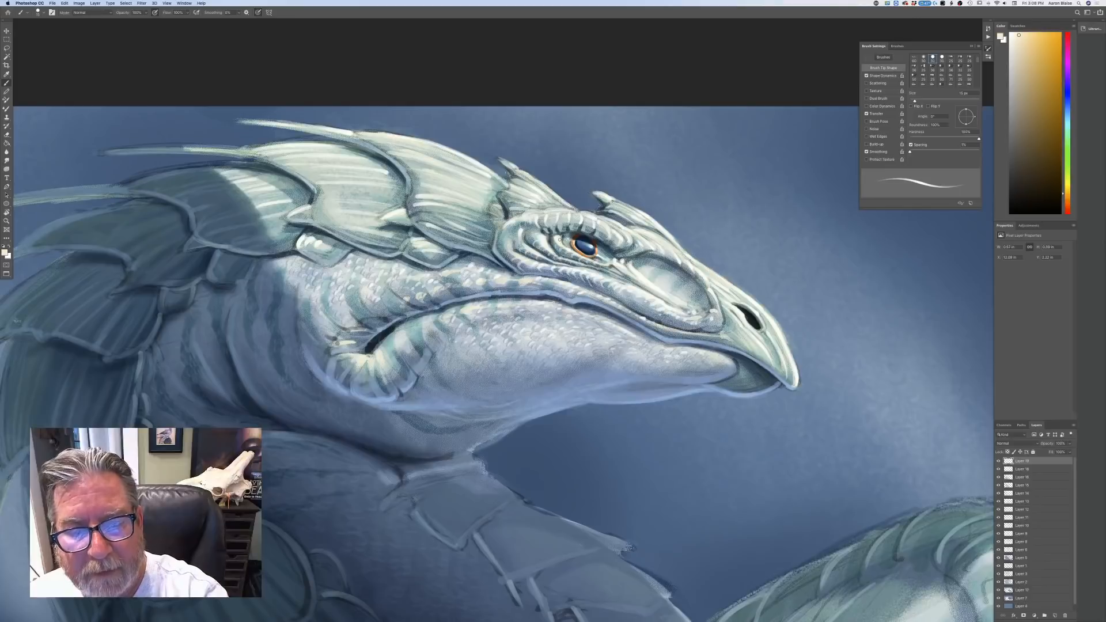
- Choose a near-white and paint fine highlights on the brow ridge above the eye and the small spike behind it
left_click(5, 252)
left_click(68, 162)
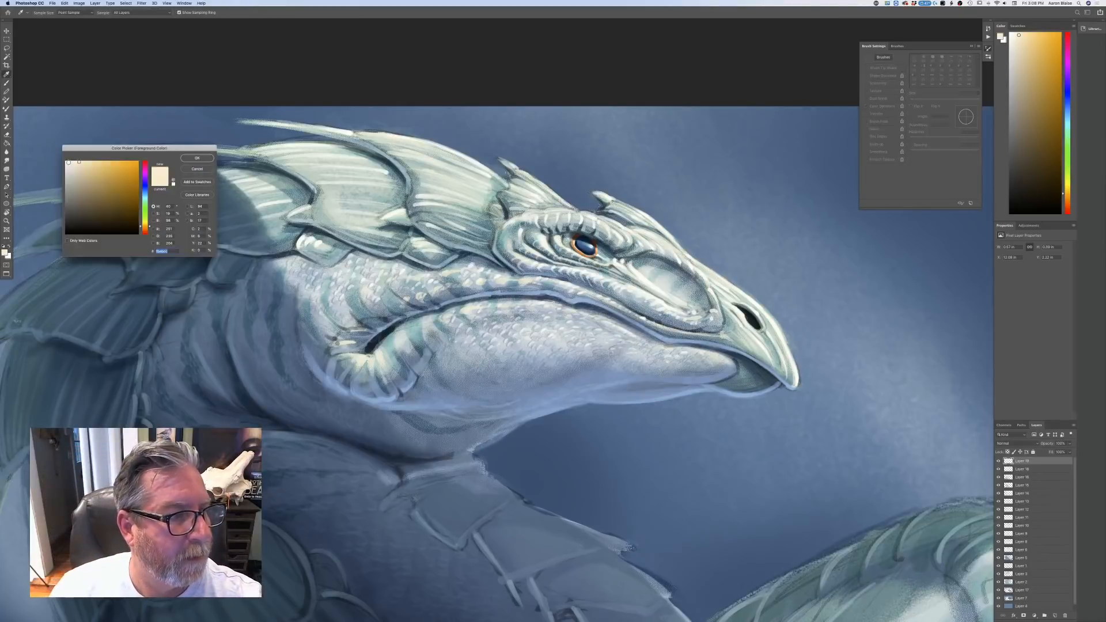
key("Return")
key("b")
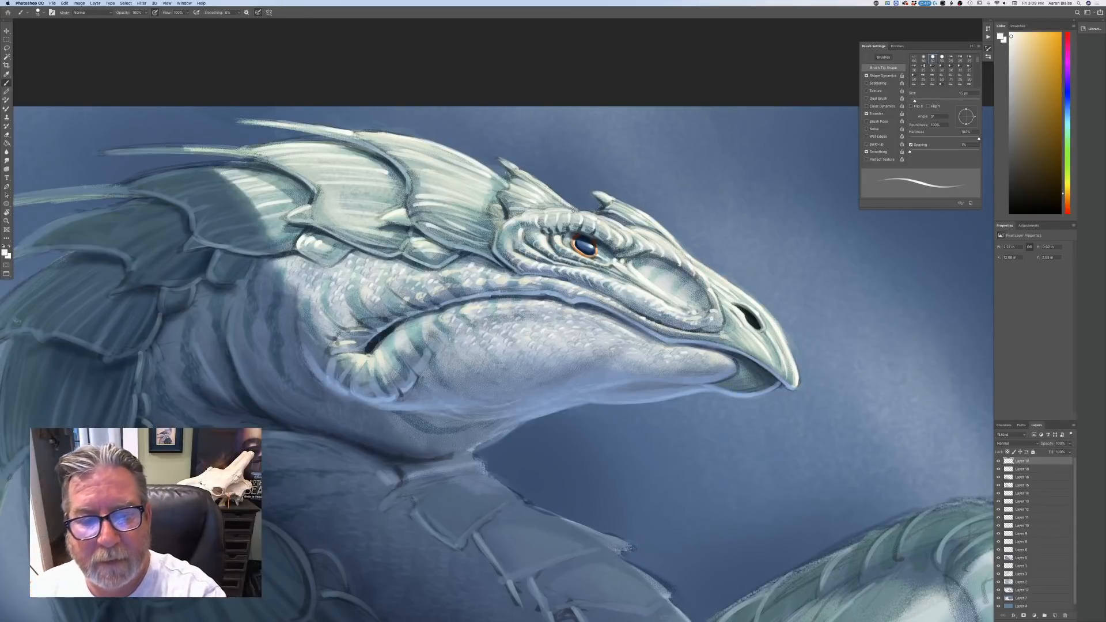
mouse_move(573, 211)
left_mouse_down()
mouse_move(607, 218)
mouse_move(585, 203)
left_mouse_up()
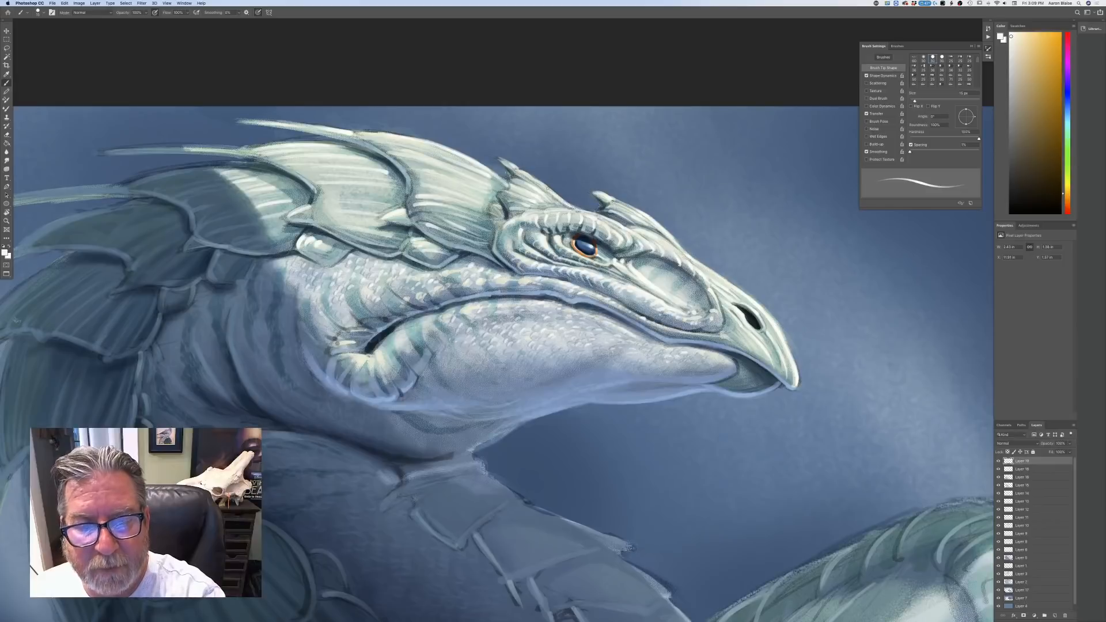
mouse_move(520, 169)
left_mouse_down()
mouse_move(544, 183)
mouse_move(523, 171)
left_mouse_up()
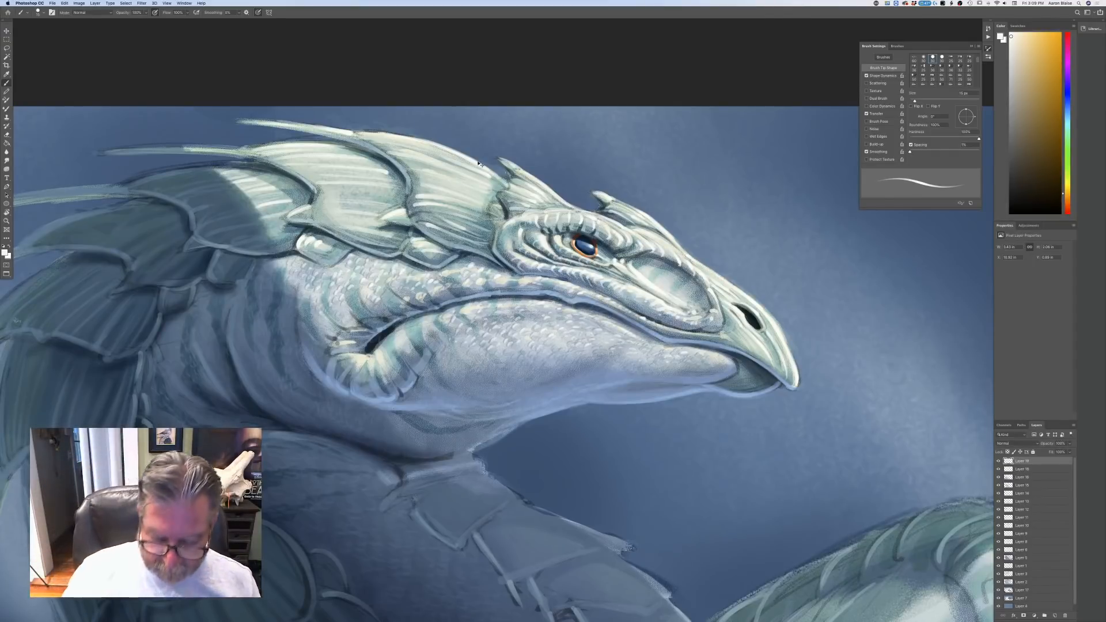
- Sample the orange from the lower rim of the iris as the foreground colour
key("super+minus")
key("super+minus")
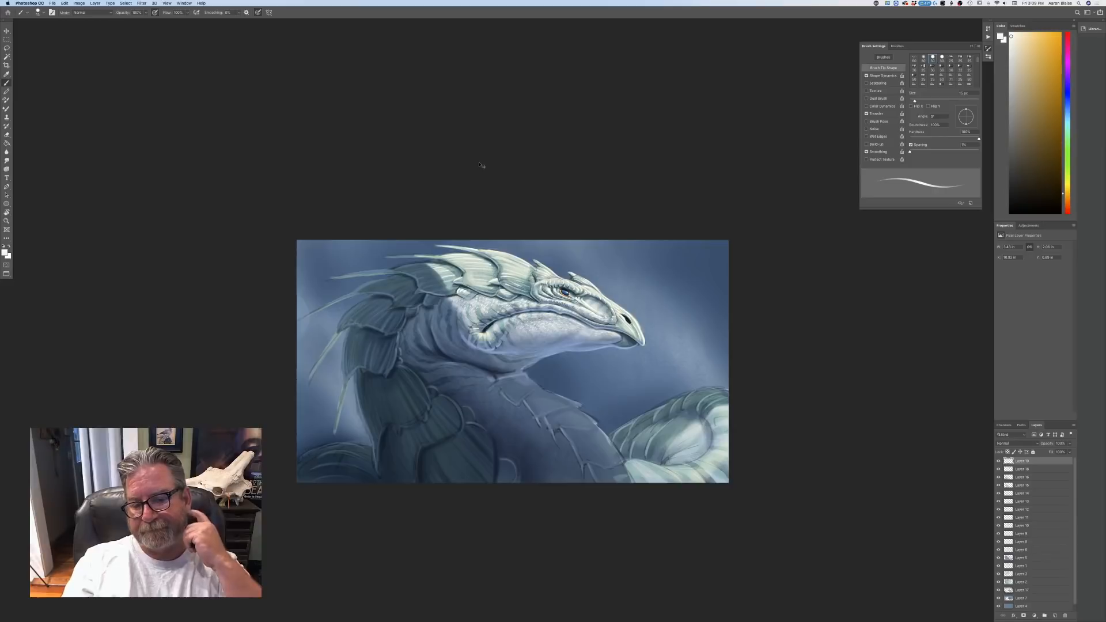
key("super+plus")
key("super+plus")
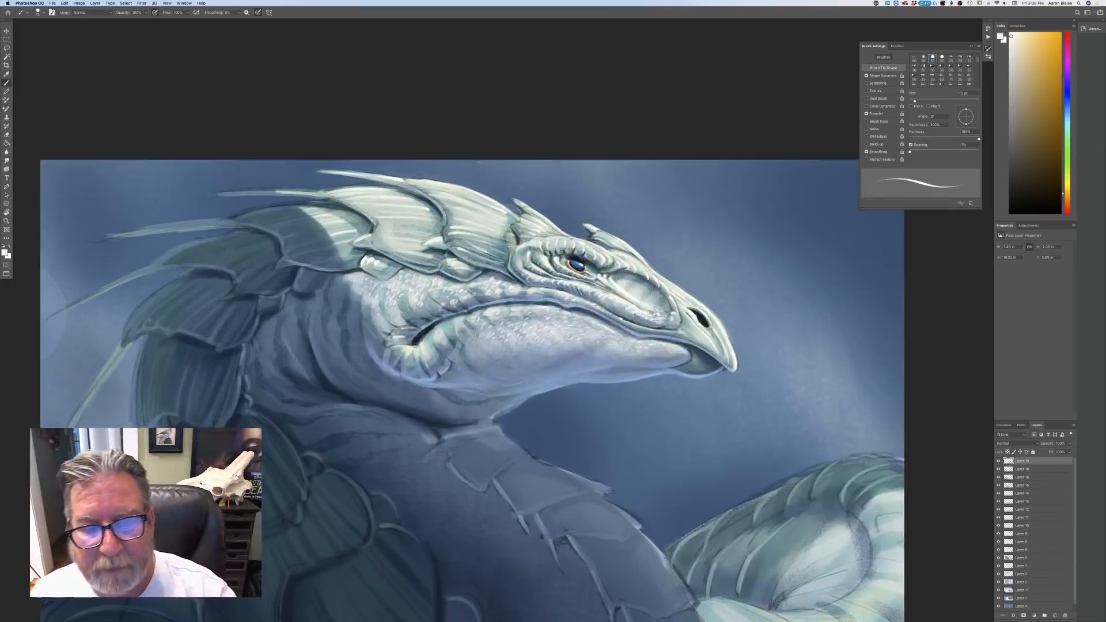
left_click(5, 254)
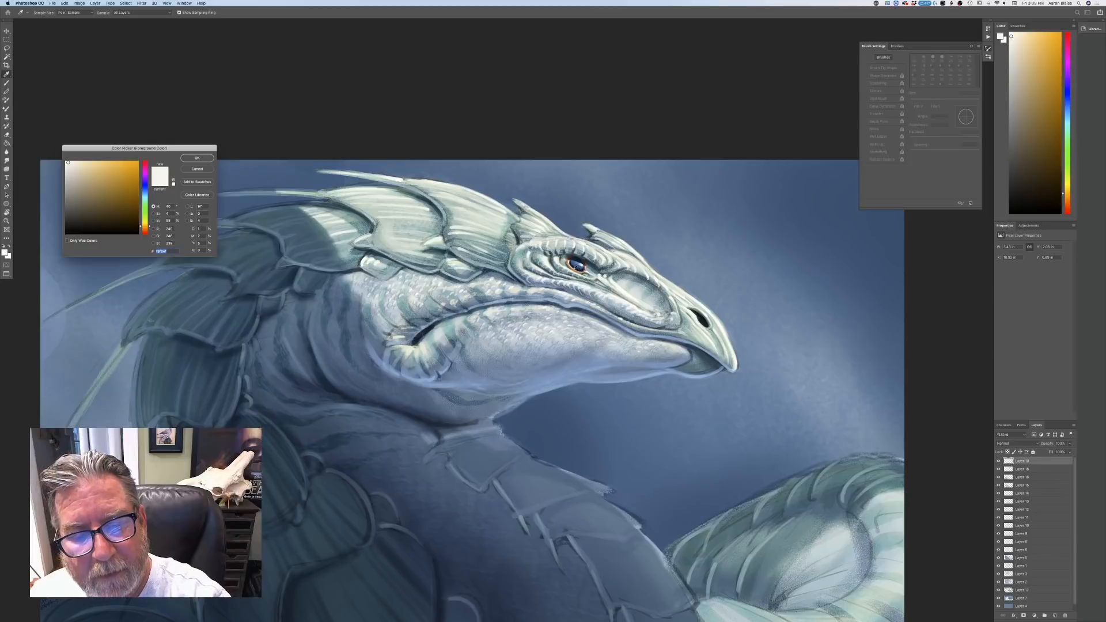
left_click(573, 270)
left_click(198, 158)
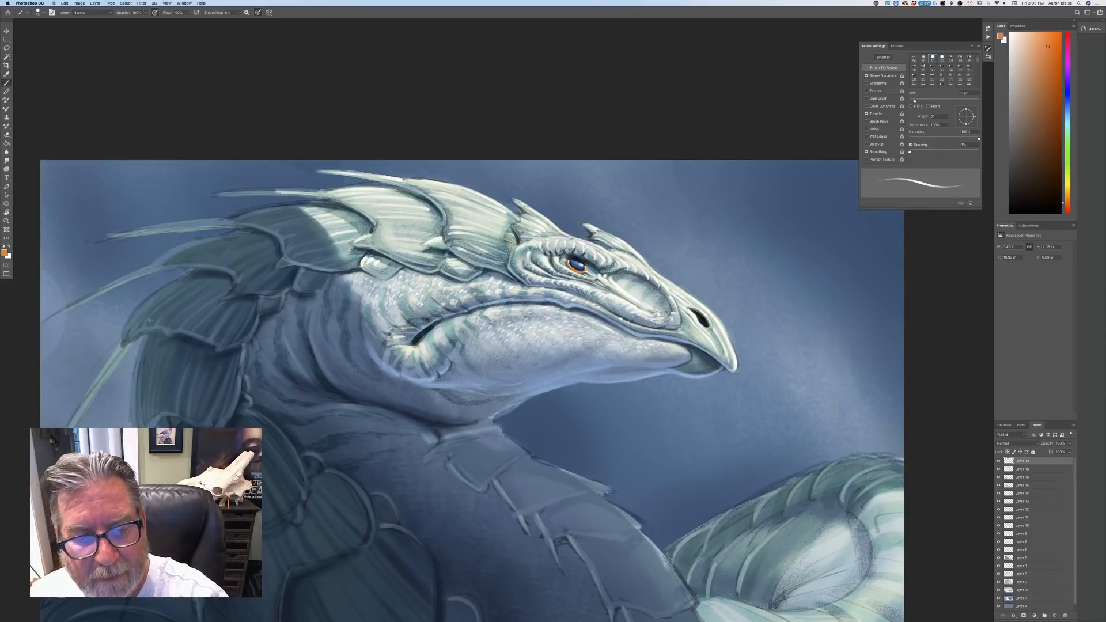
- Examine the eye and the overall composition of the dragon painting at several magnifications
key("super+minus")
key("super+minus")
key("super+minus")
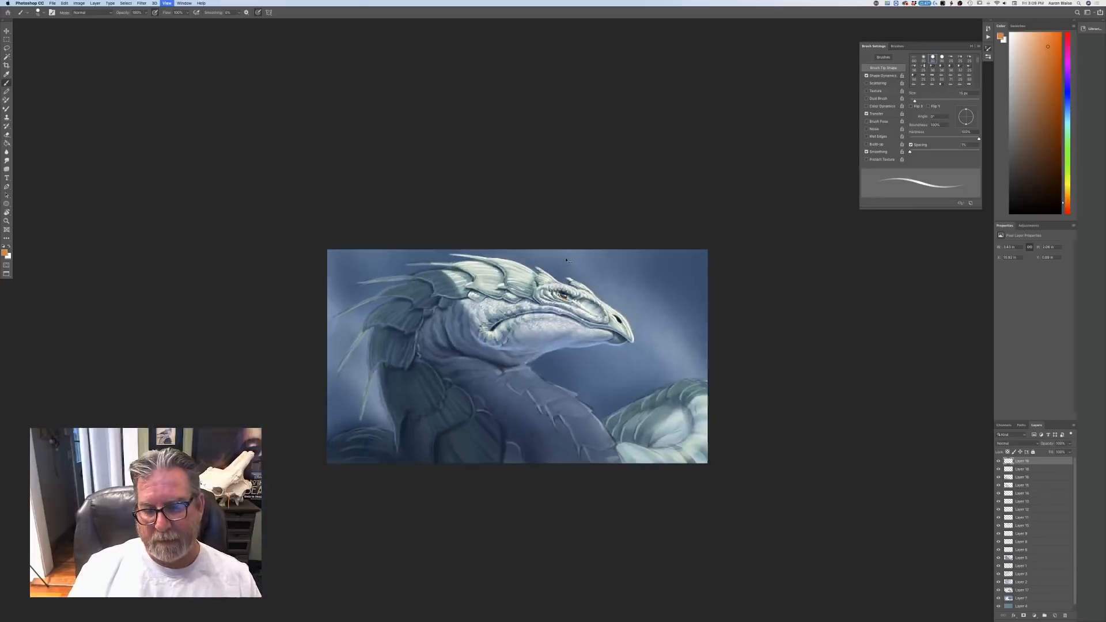
key("super+plus")
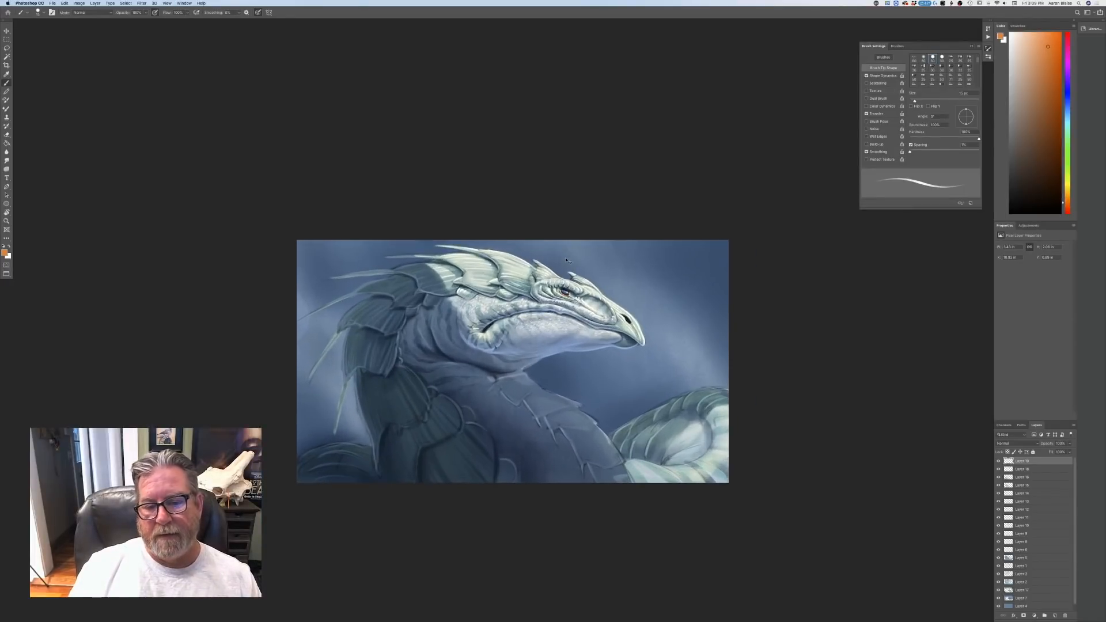
key("super+plus")
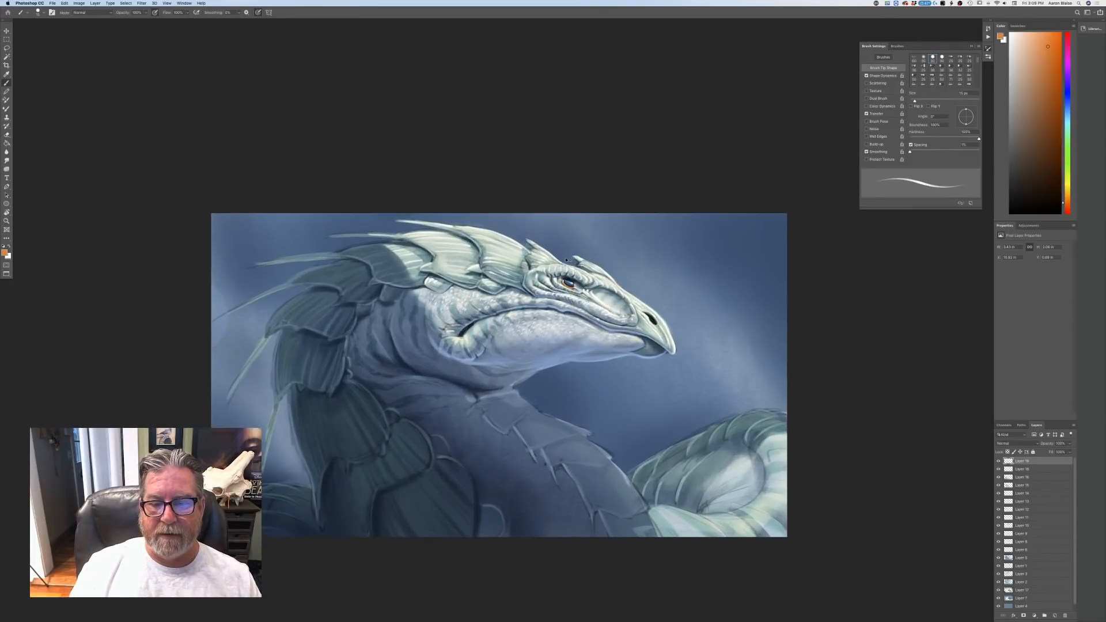
key("super+minus")
key("super+minus")
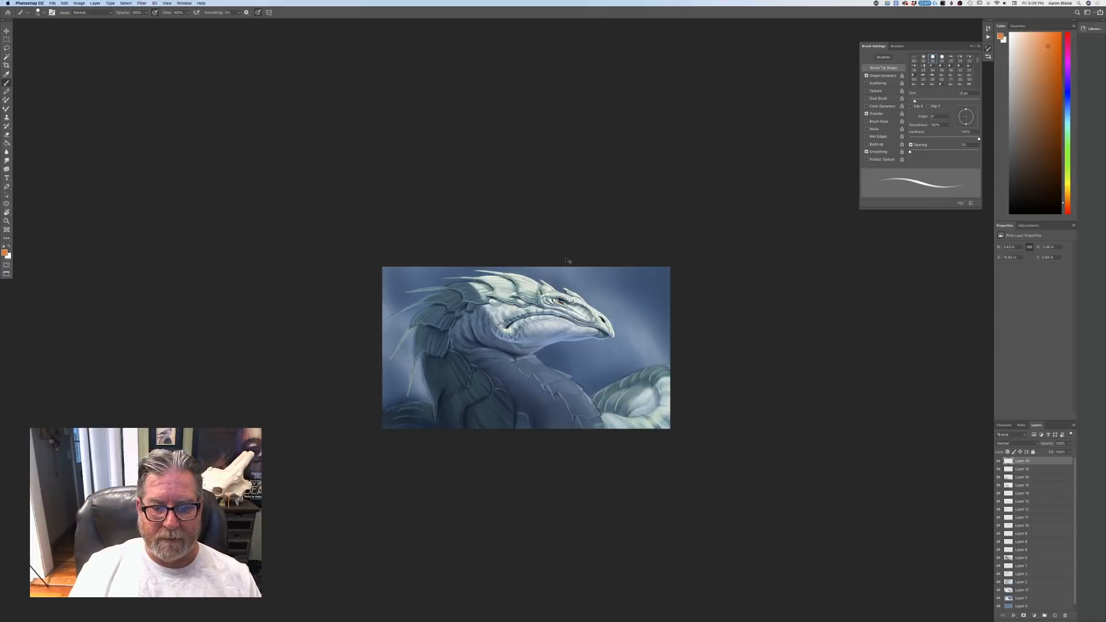
key("super+plus")
key("super+plus")
key("super+plus")
key("super+plus")
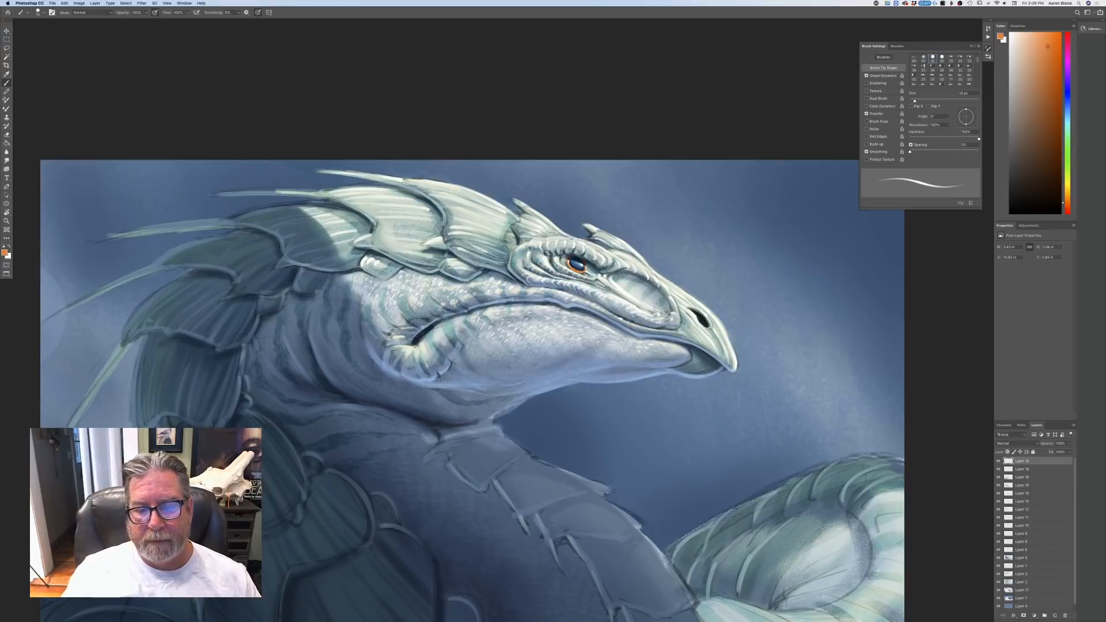
key("super+plus")
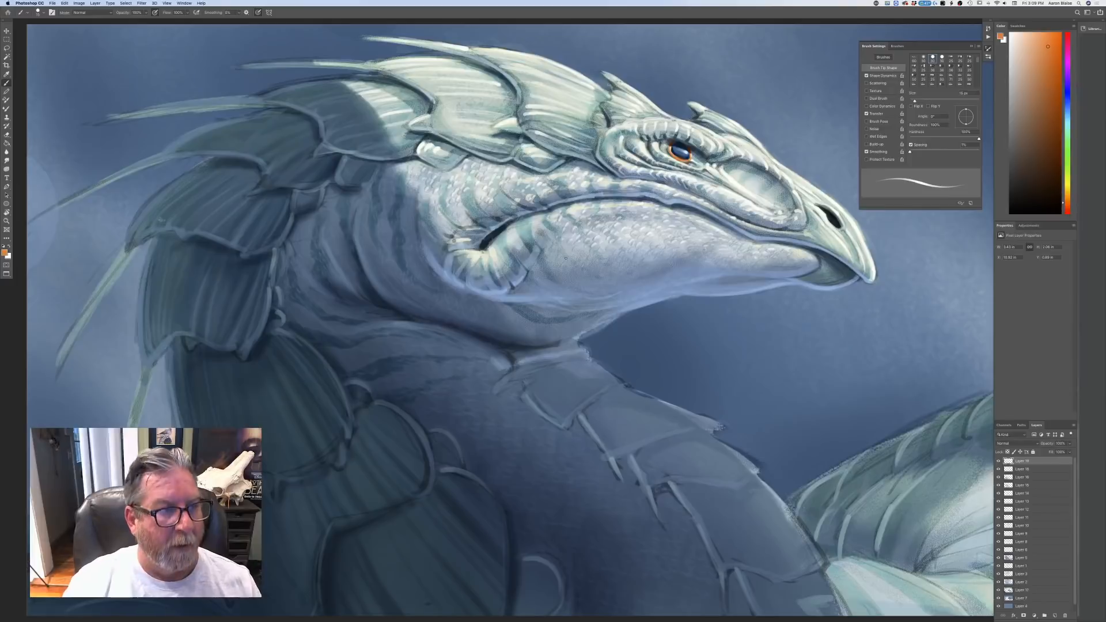
- Hide the brush settings and review the whole painting in full-screen view without the interface
left_click(970, 46)
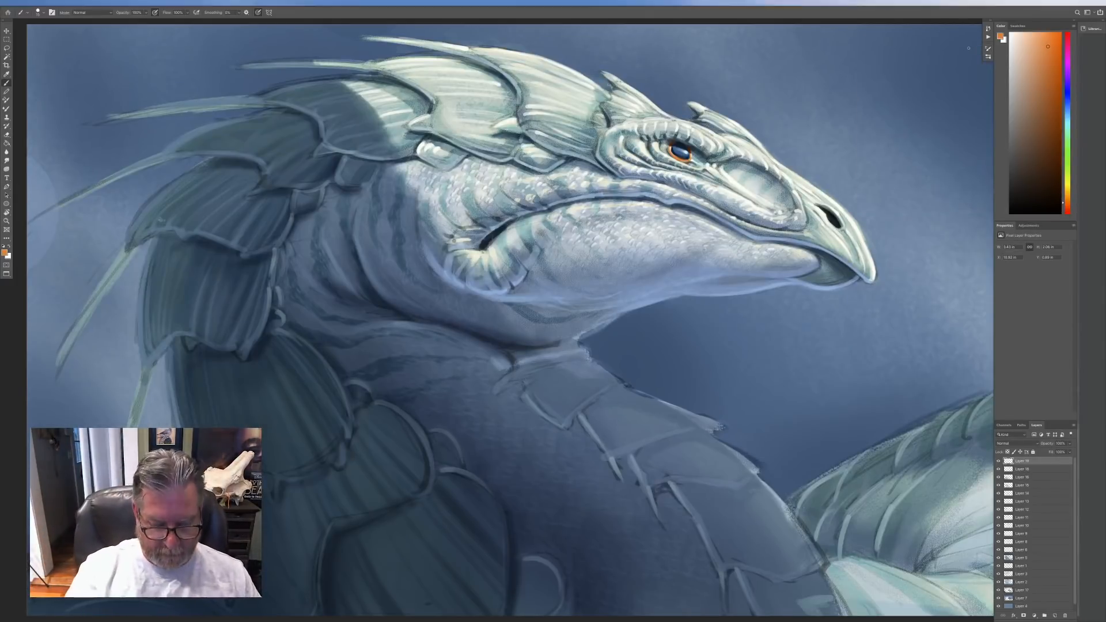
key("f")
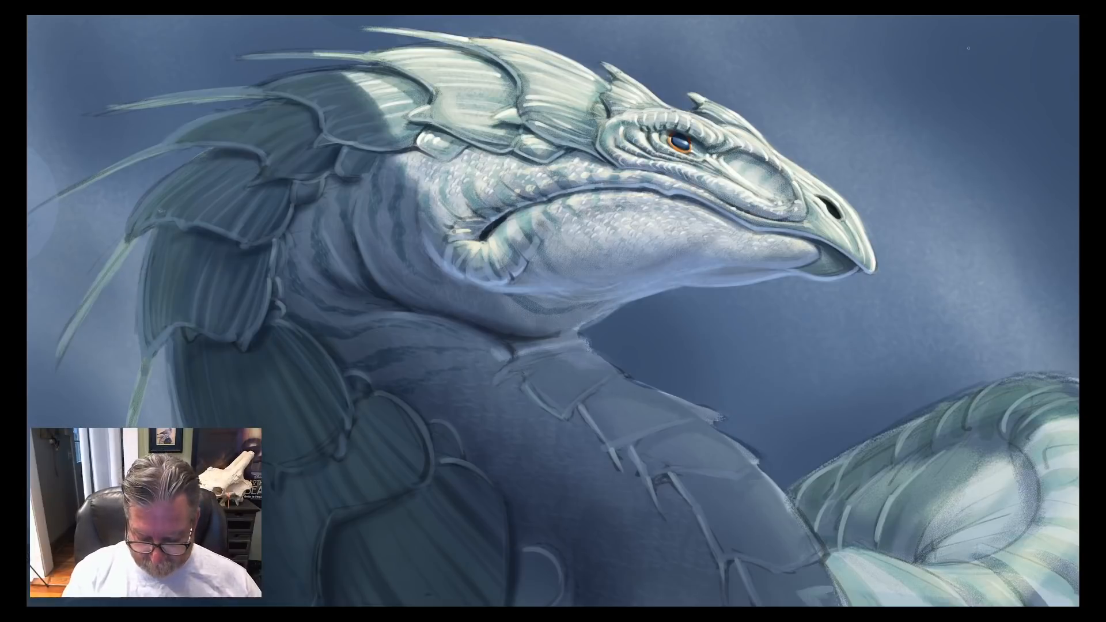
key("ctrl+minus")
key("ctrl+minus")
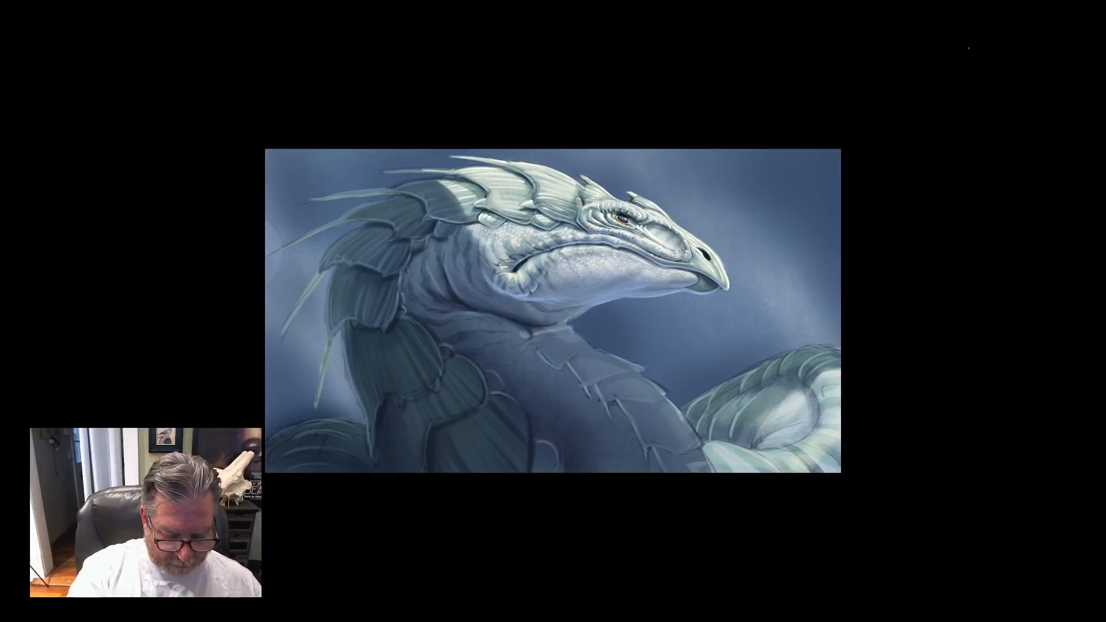
key("f")
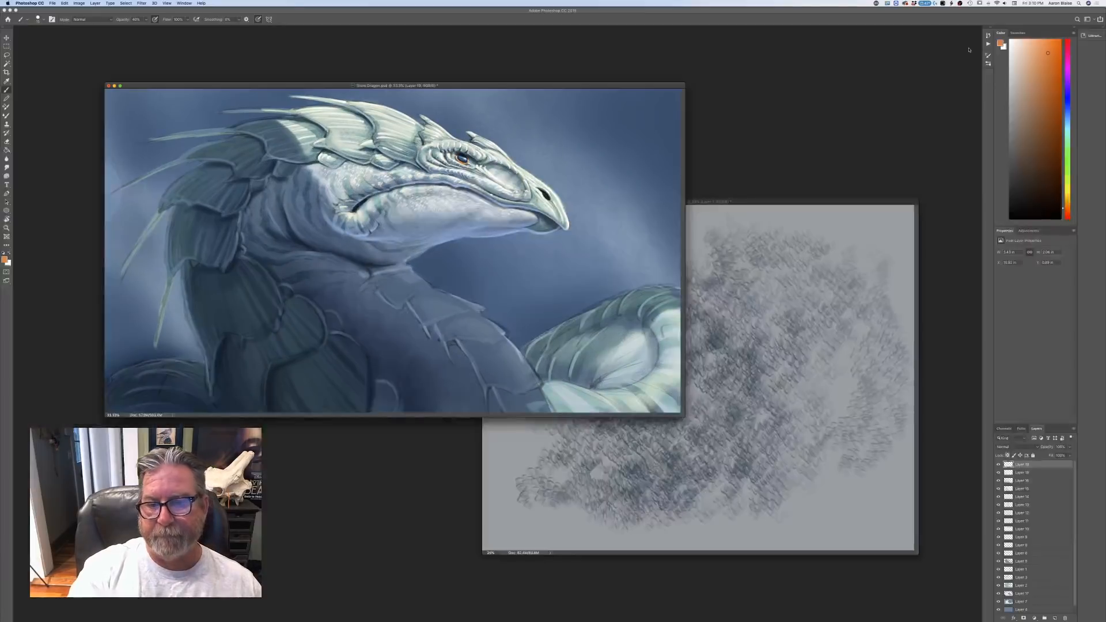
key("f")
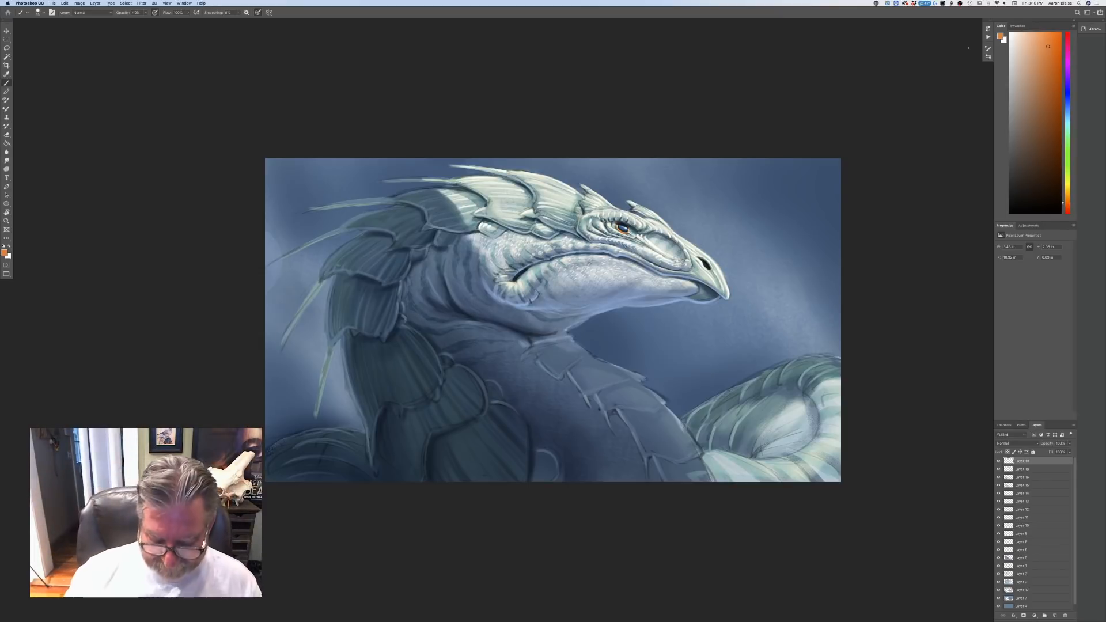
- Sample the muted blue from the upper chest plates as the foreground colour and add a new layer on top
key("super+equal")
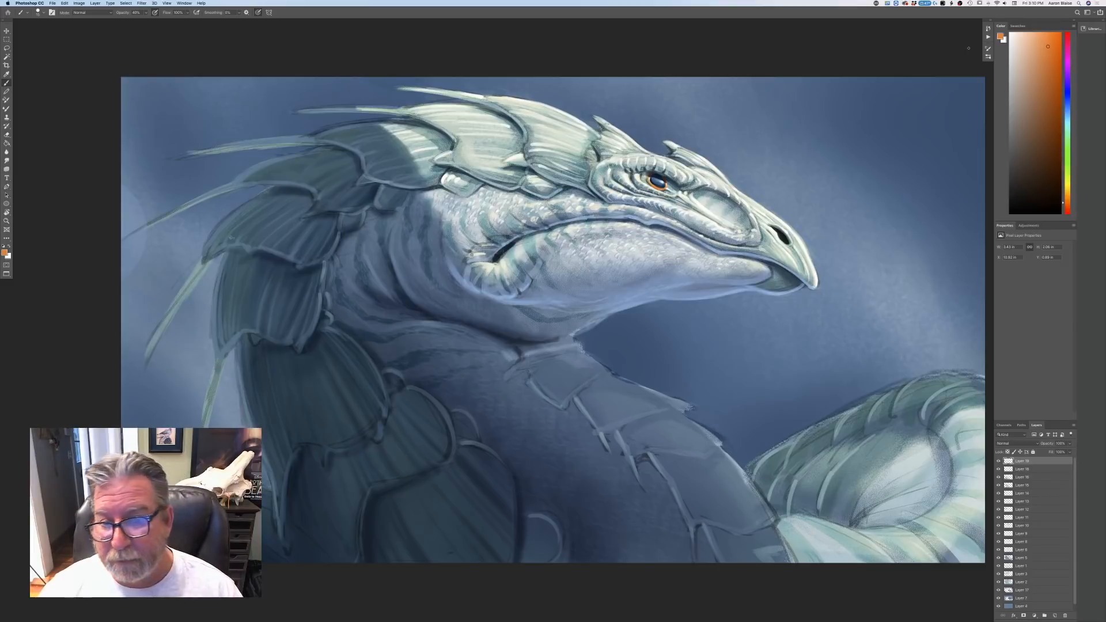
left_click(5, 251)
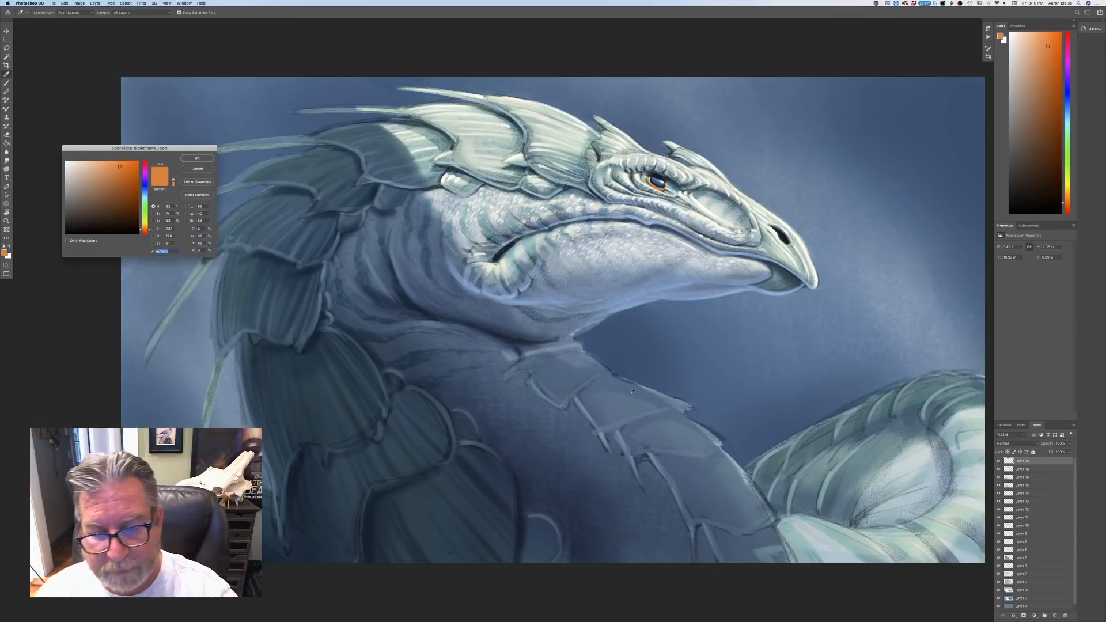
left_click(634, 391)
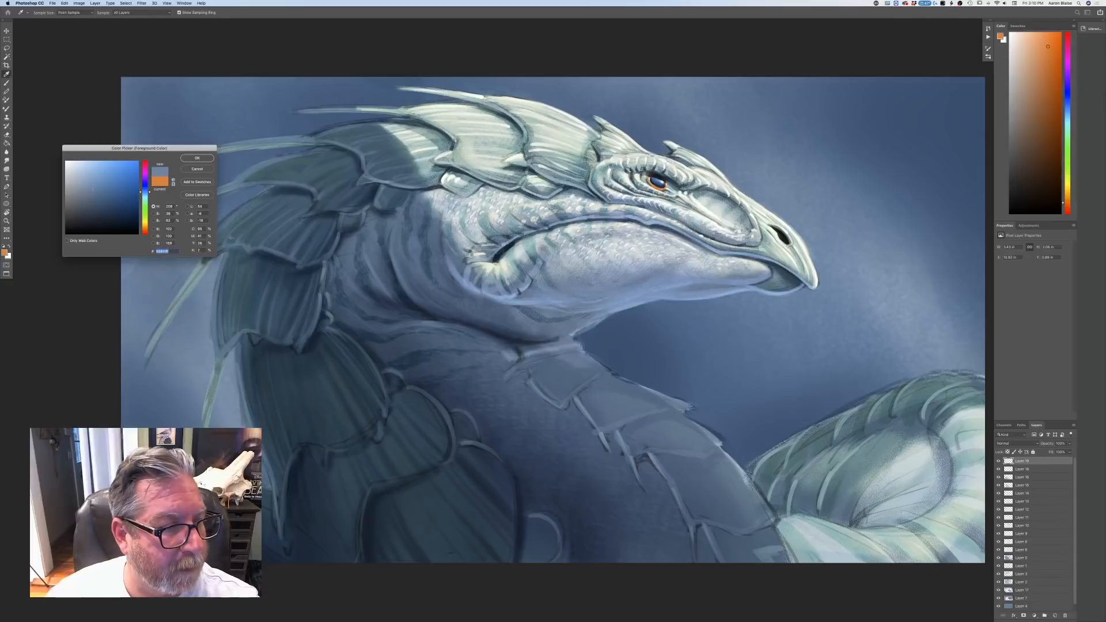
key("Return")
key("b")
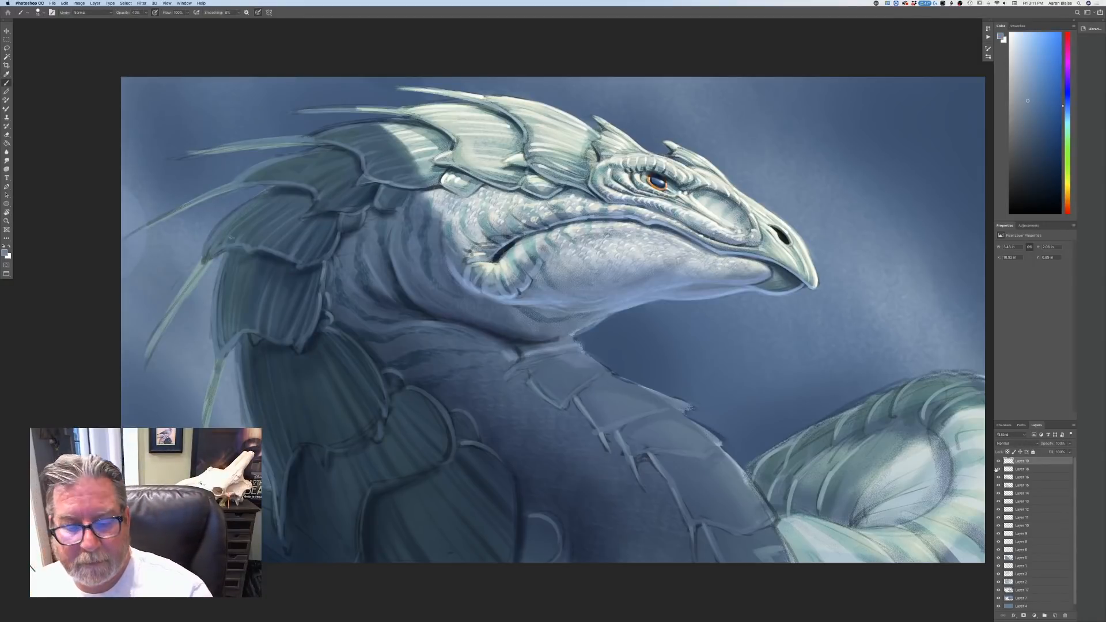
left_click(1054, 616)
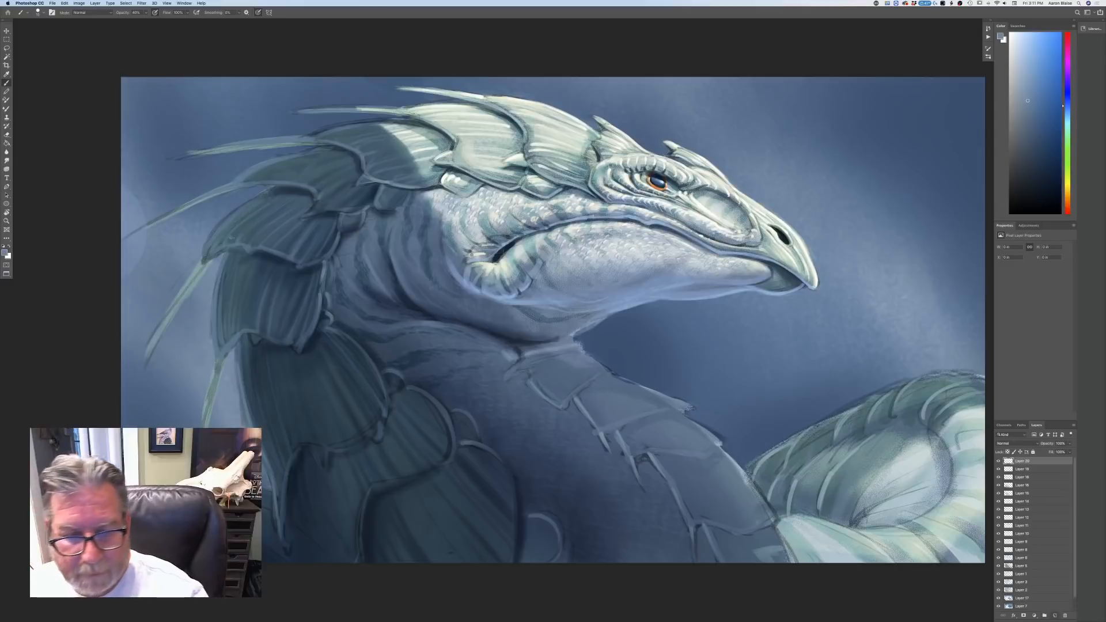
- Set the brush opacity to 100% and clean up the edge where the throat meets the first chest plate
left_click_drag(572, 338, 582, 347)
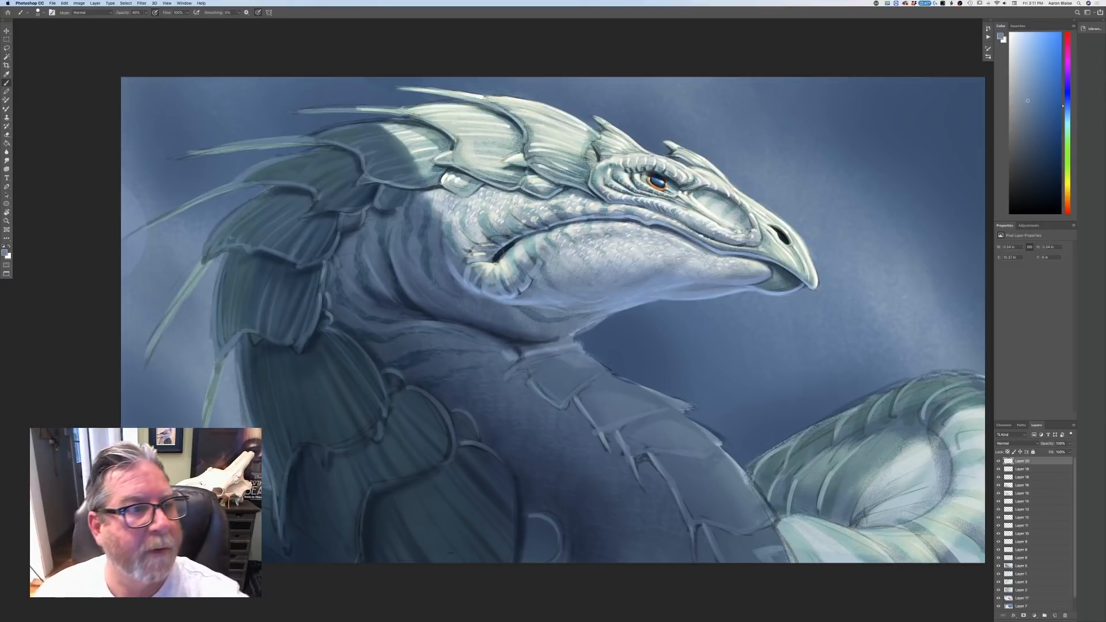
left_click(138, 12)
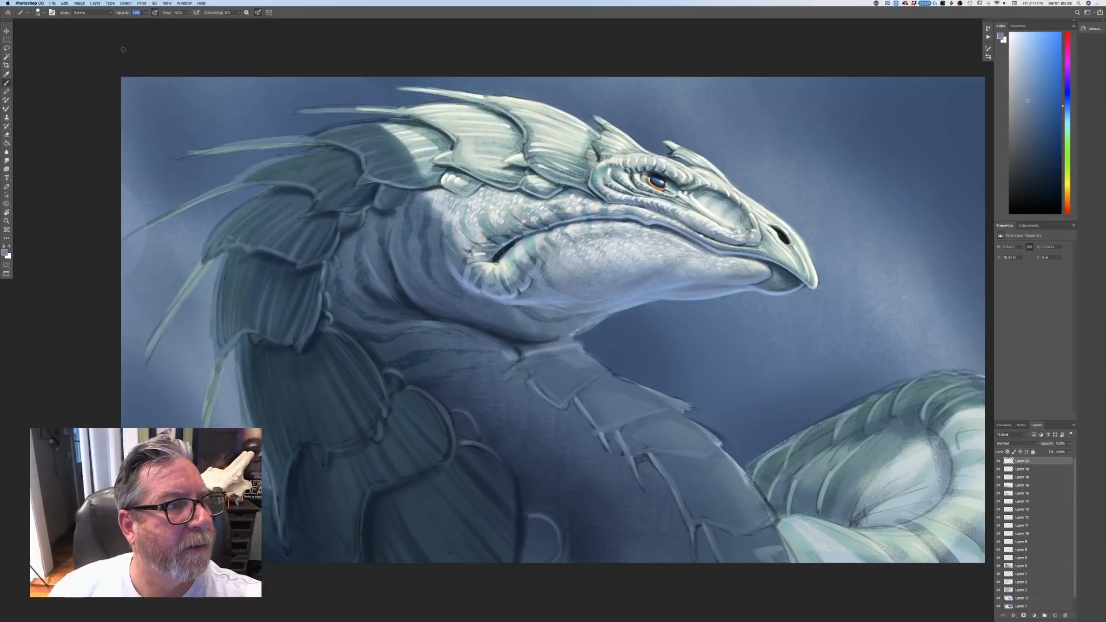
left_click(145, 12)
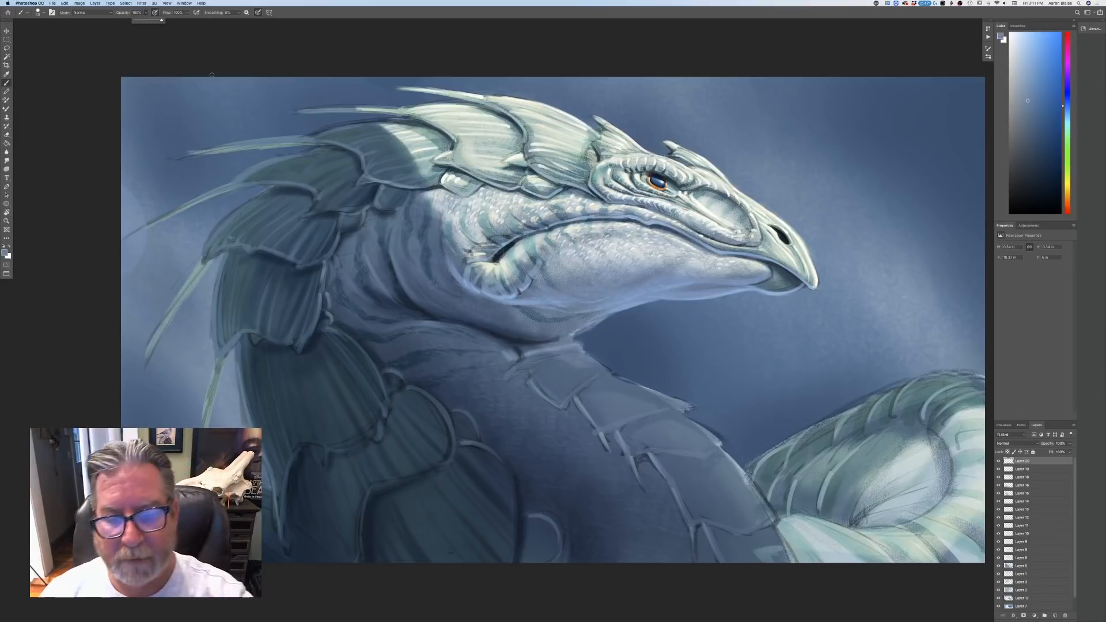
left_click_drag(572, 341, 581, 349)
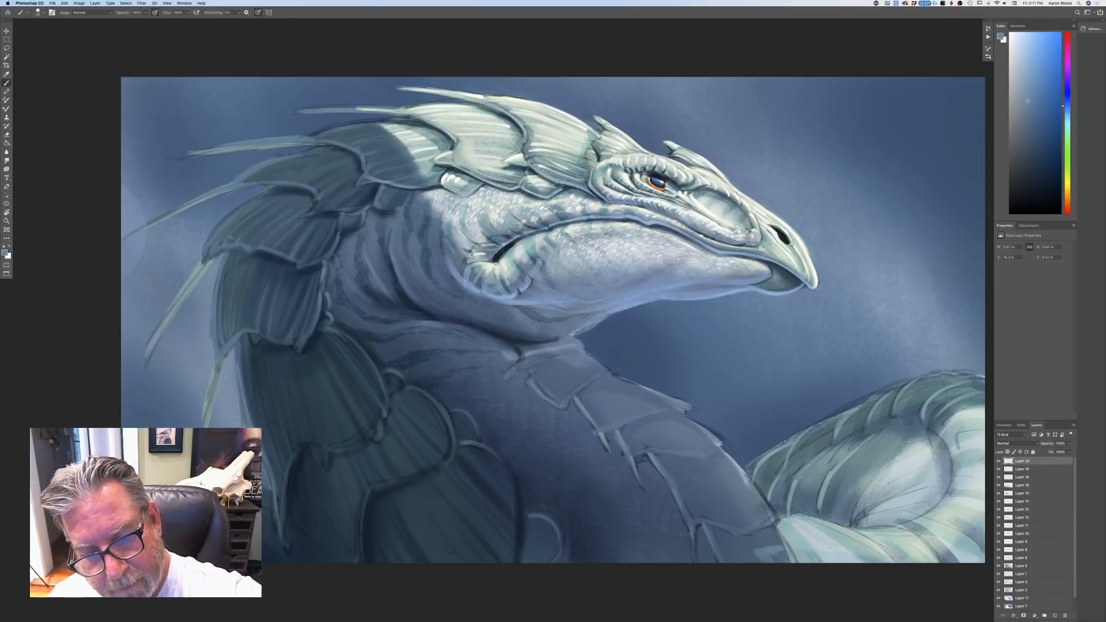
left_click_drag(602, 318, 541, 339)
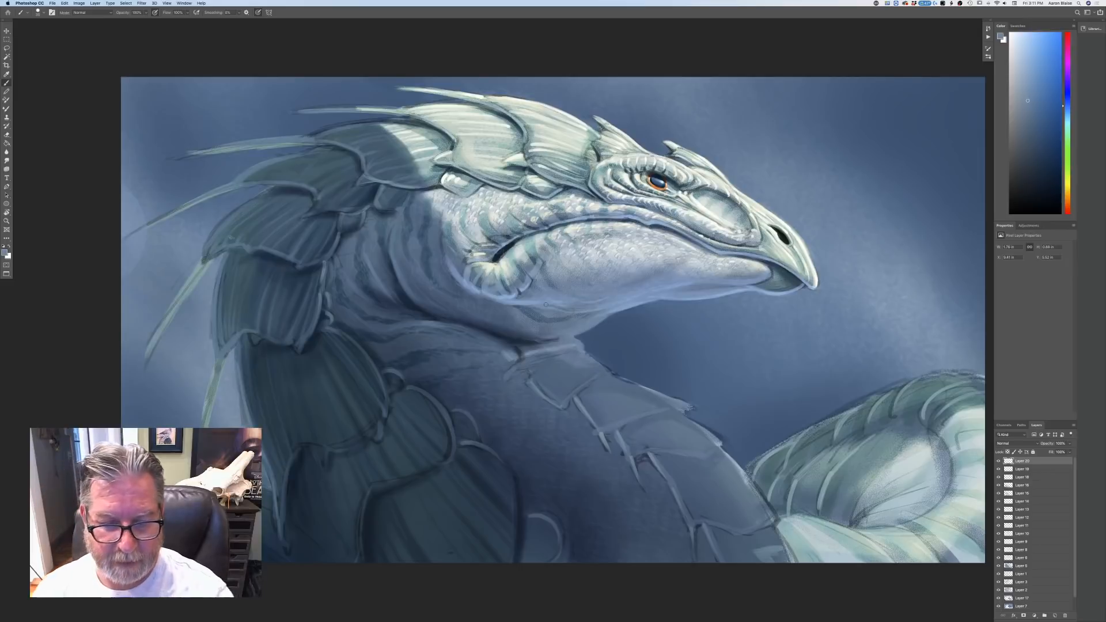
- Paint muted blue over the sketch lines along the outer edges and tips of the upper chest plates
left_click_drag(590, 355, 608, 369)
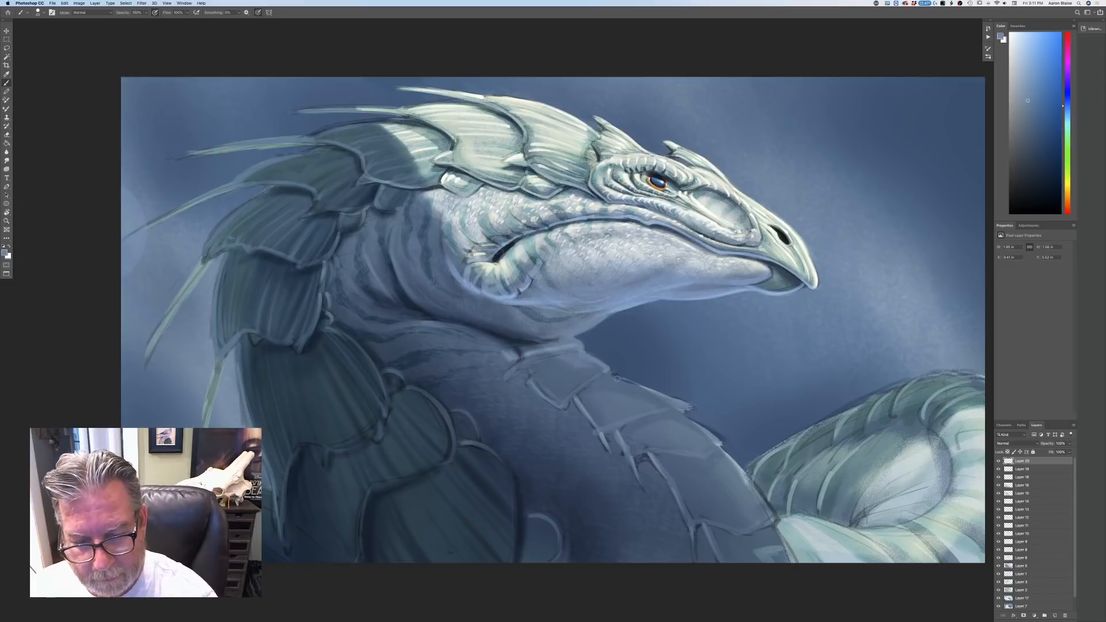
left_click_drag(609, 374, 654, 392)
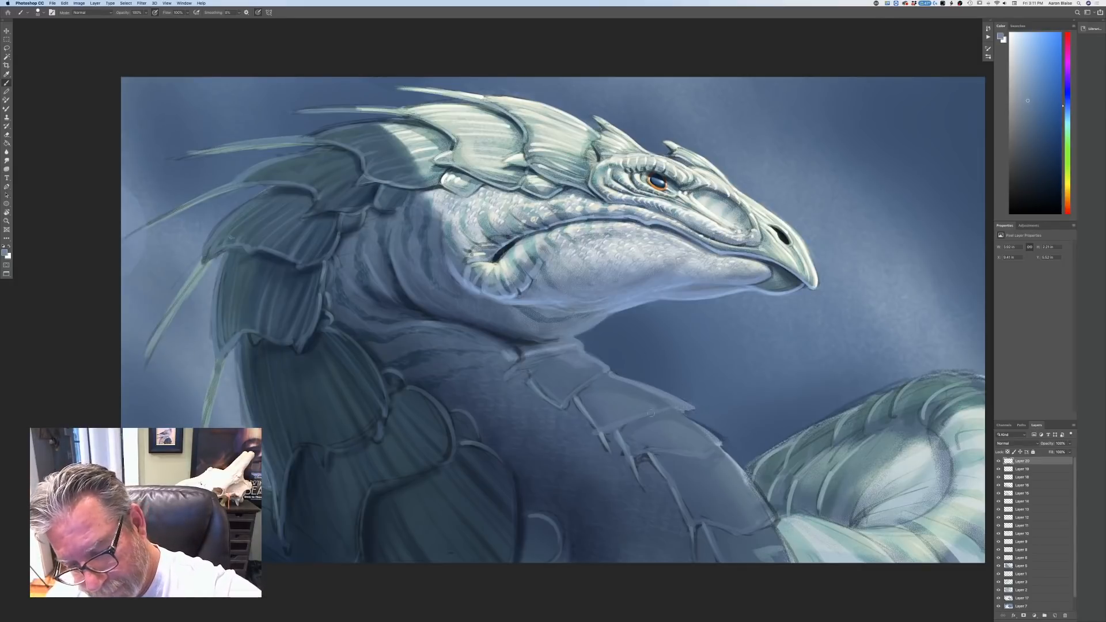
left_click_drag(651, 413, 669, 409)
- Enlarge the brush and paint clean blue outer edges on the lower chest plates, down to the tail coil
key("bracketright")
key("bracketright")
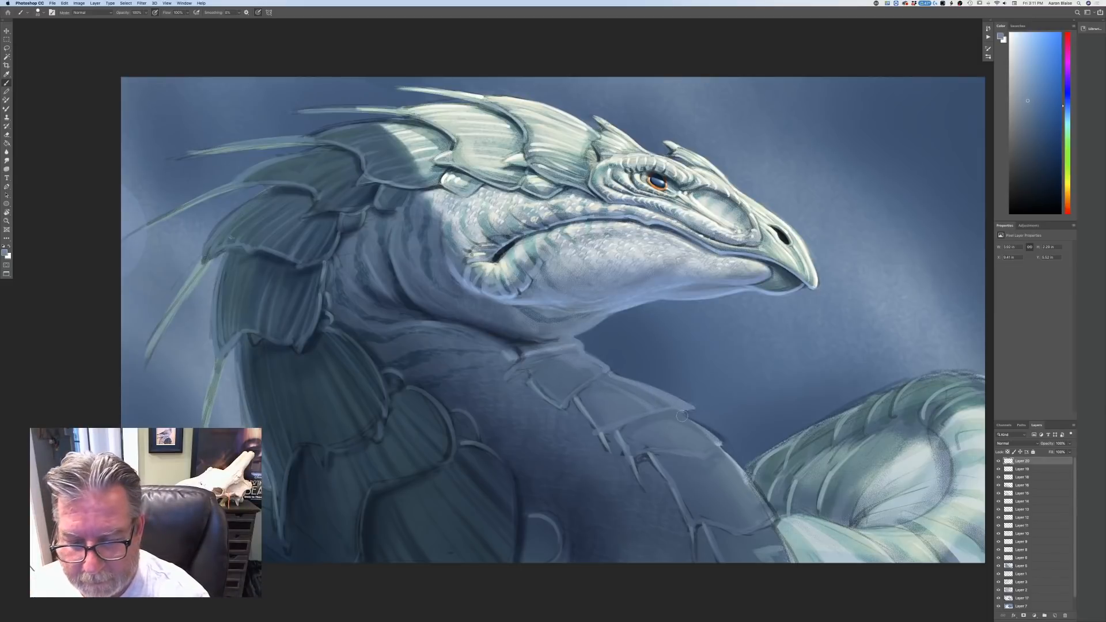
mouse_move(686, 413)
left_mouse_down()
mouse_move(697, 406)
mouse_move(727, 445)
left_mouse_up()
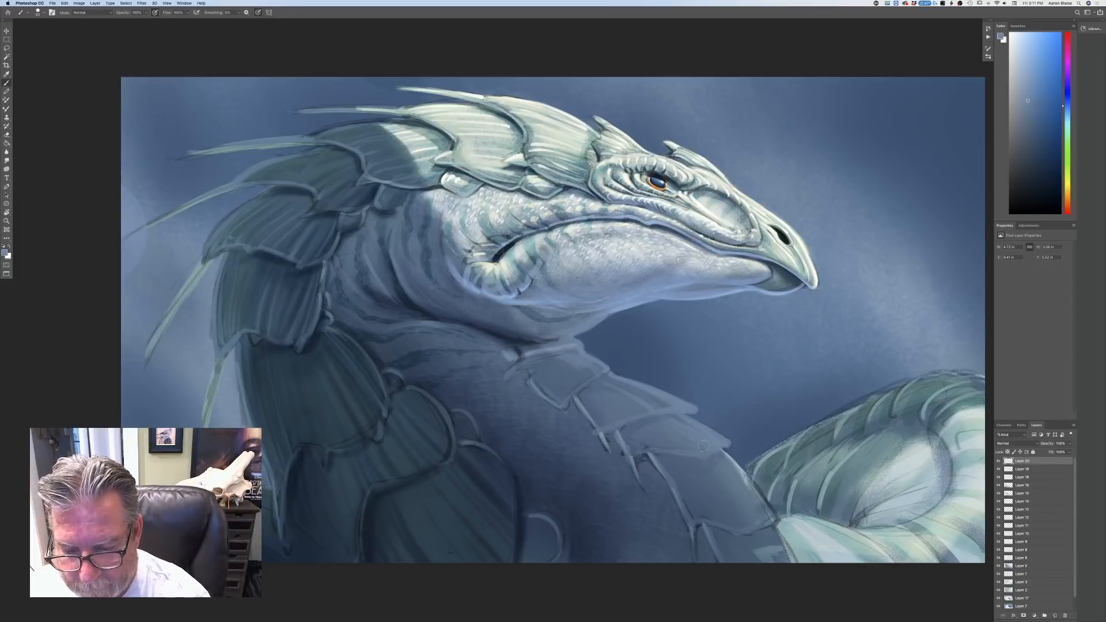
left_click_drag(724, 451, 768, 509)
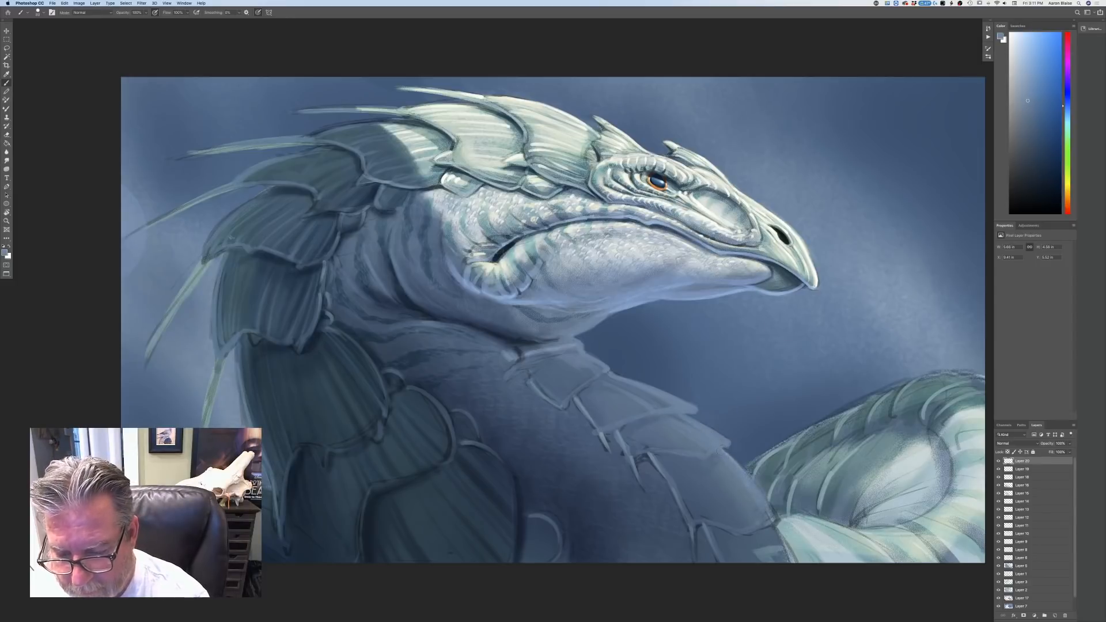
mouse_move(771, 506)
left_mouse_down()
mouse_move(779, 526)
mouse_move(730, 528)
left_mouse_up()
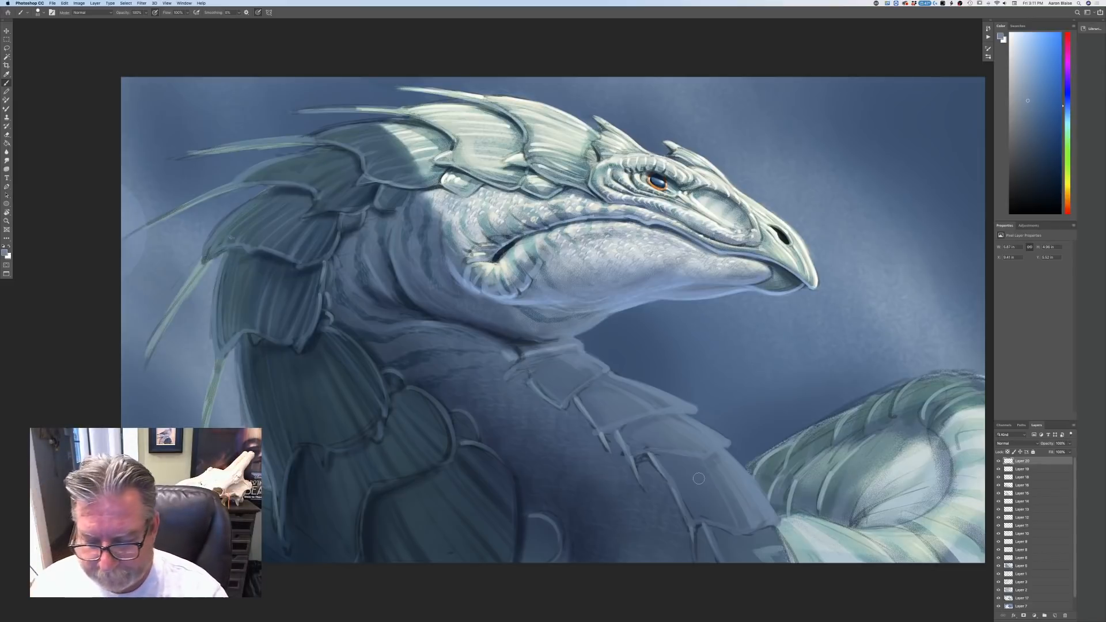
- Paint muted blue edges on the lowest chest plate and clean up the inner points along the chest plates
left_click_drag(776, 527, 794, 569)
mouse_move(774, 531)
left_mouse_down()
mouse_move(760, 544)
mouse_move(701, 524)
mouse_move(693, 558)
left_mouse_up()
left_click_drag(642, 457, 641, 482)
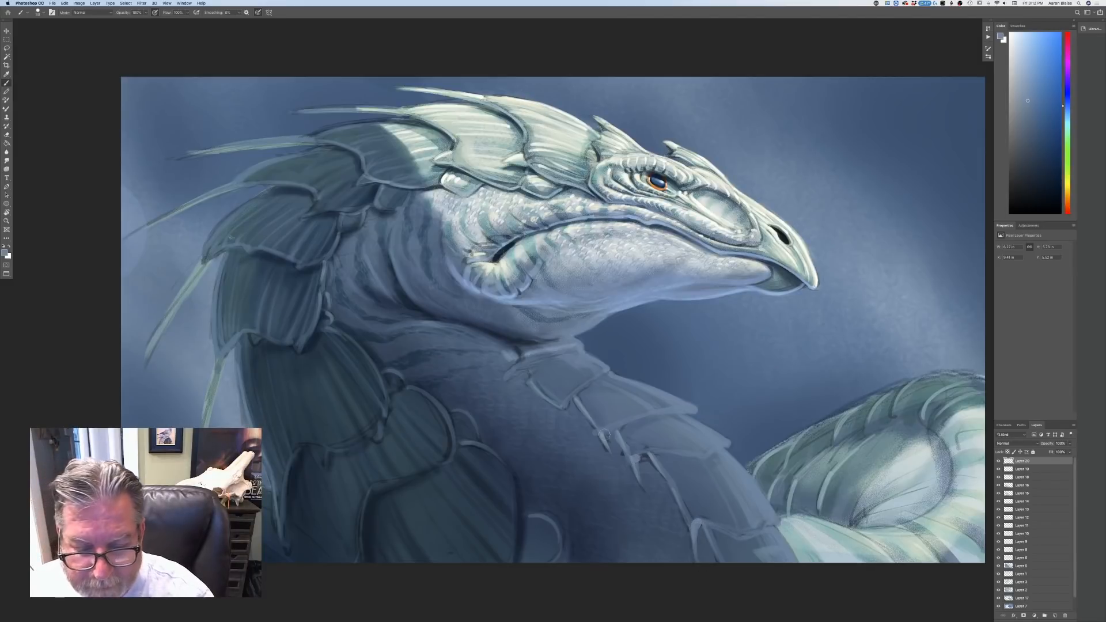
left_click_drag(604, 432, 603, 437)
left_click_drag(566, 403, 575, 429)
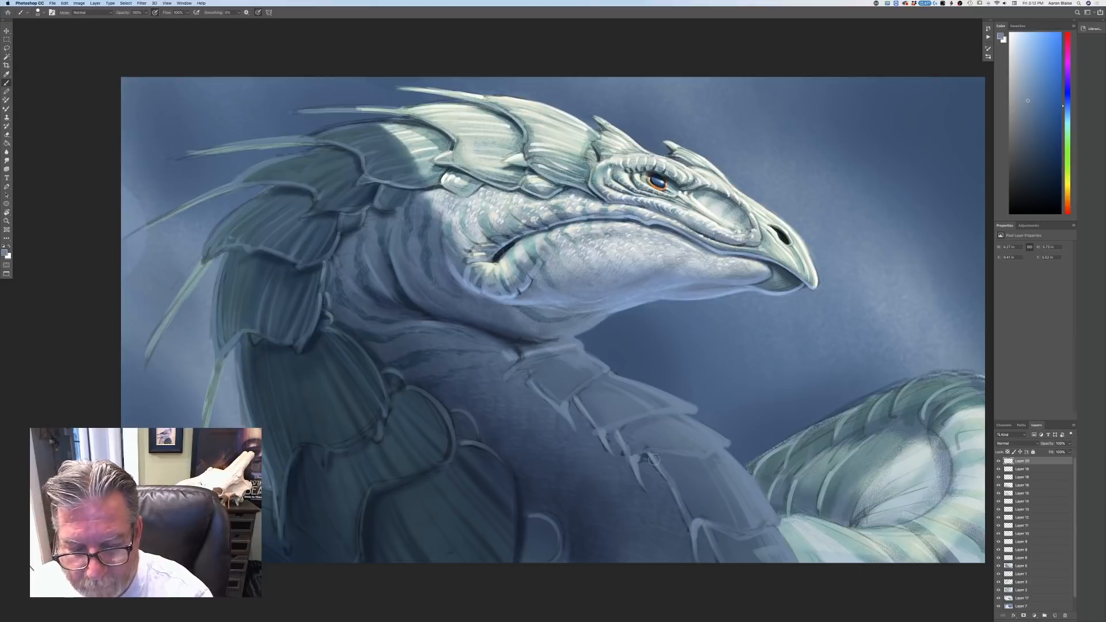
left_click_drag(690, 518, 687, 491)
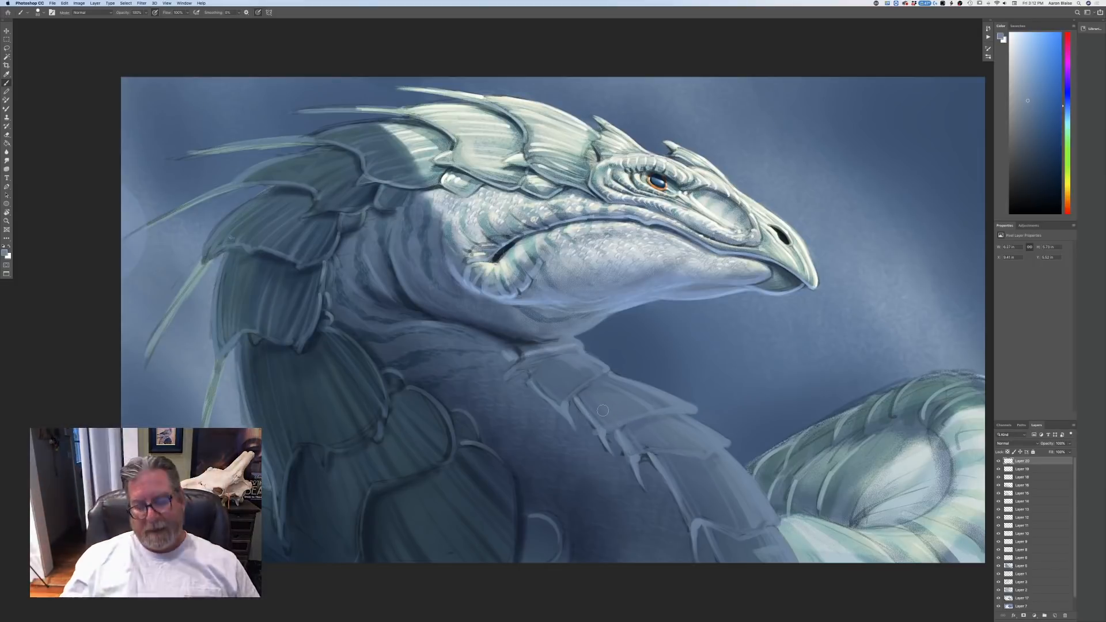
key("super+minus")
key("super+minus")
key("super+minus")
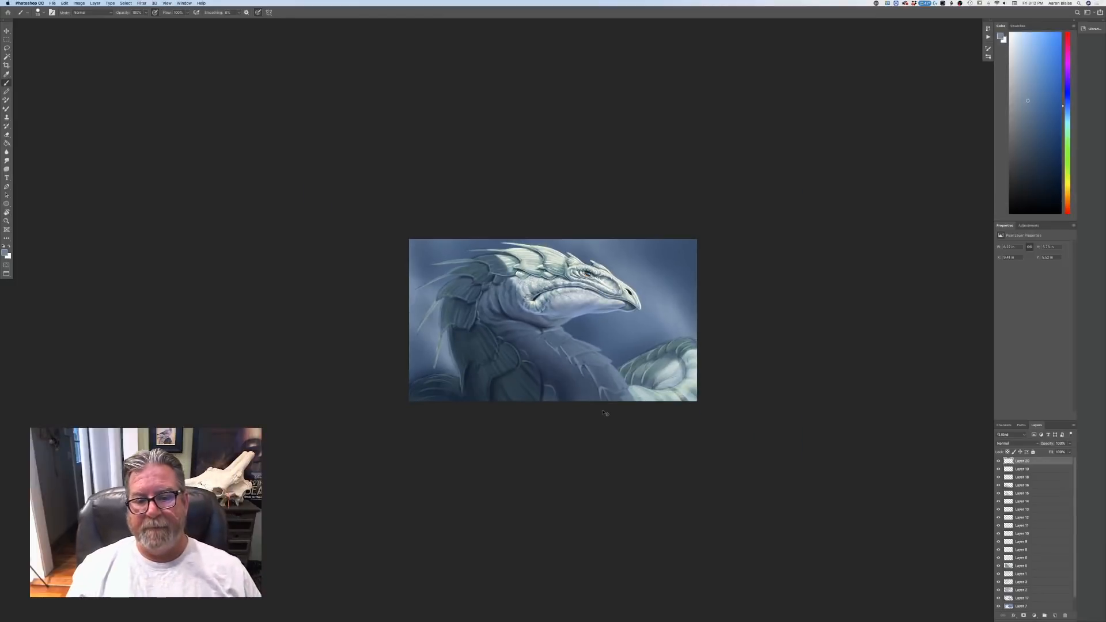
key("super+plus")
key("super+plus")
key("super+plus")
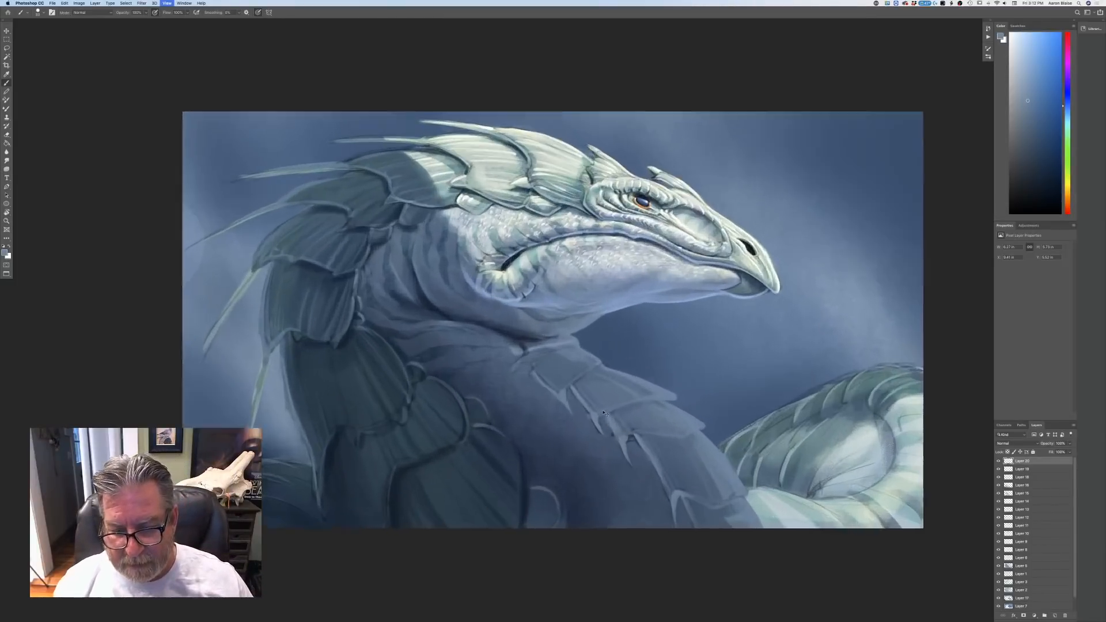
- Set the foreground colour to a dark desaturated navy blue for the chest plate shadows
left_click(5, 253)
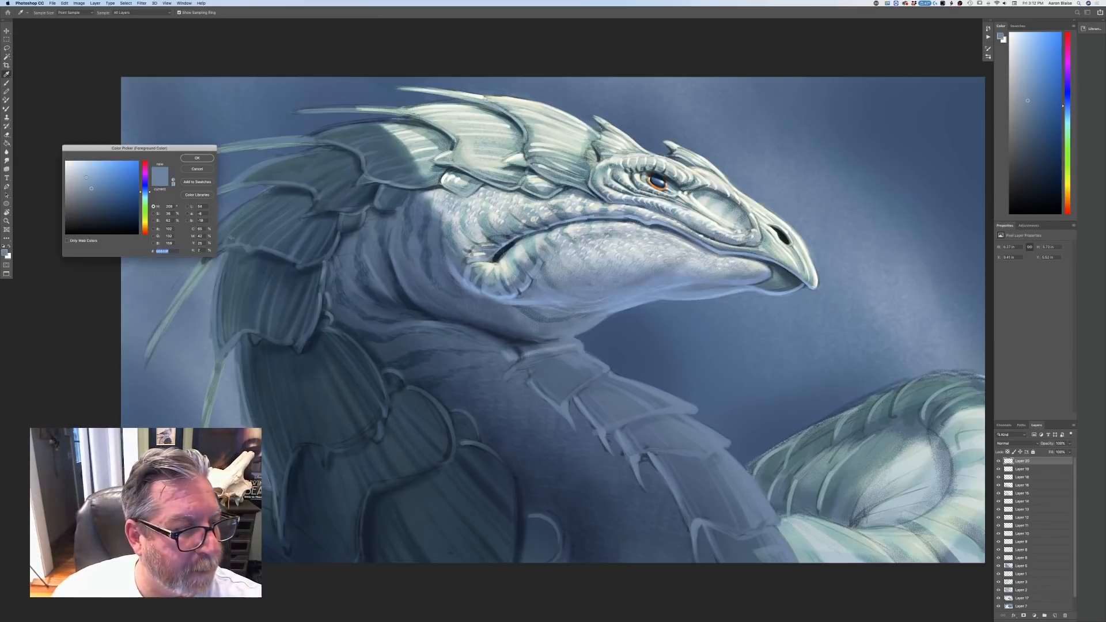
left_click(85, 176)
left_click(197, 158)
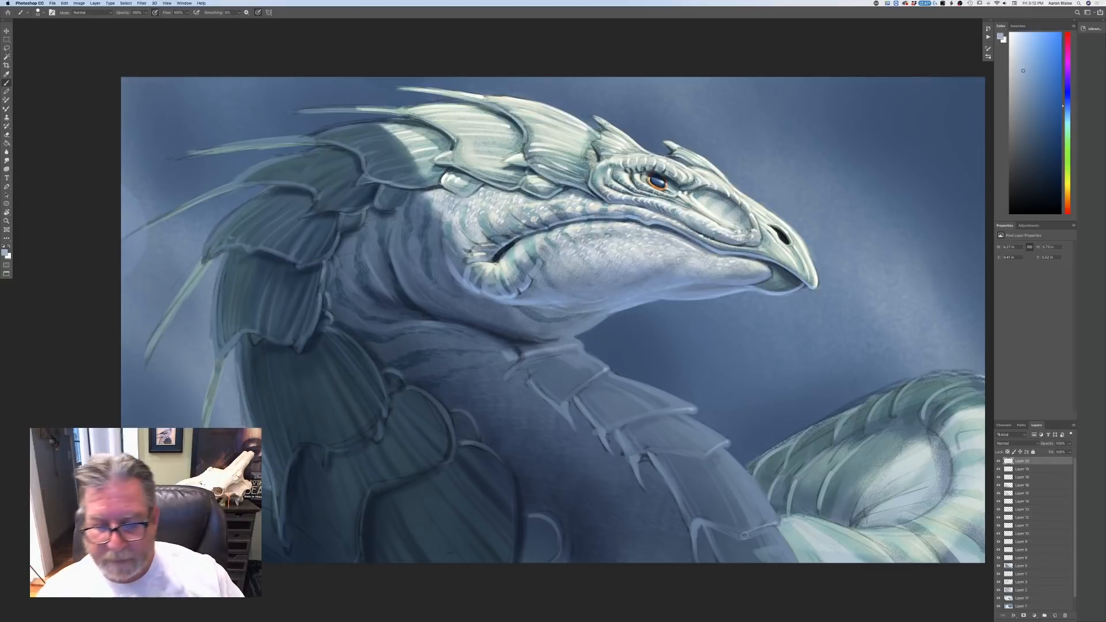
left_click(6, 253)
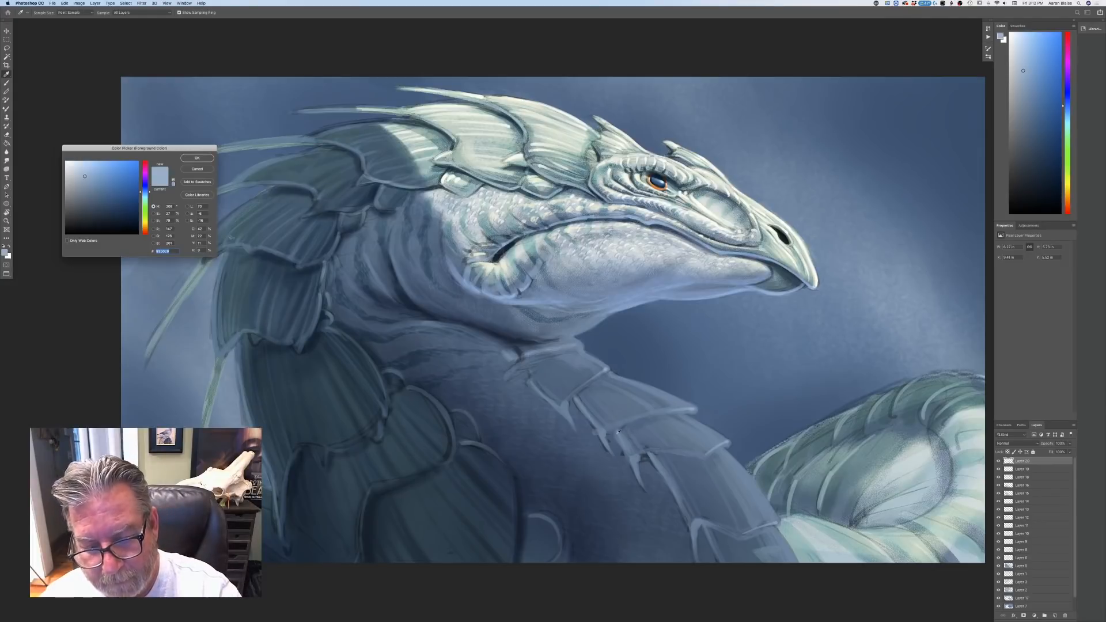
left_click(646, 459)
left_click_drag(95, 213, 96, 222)
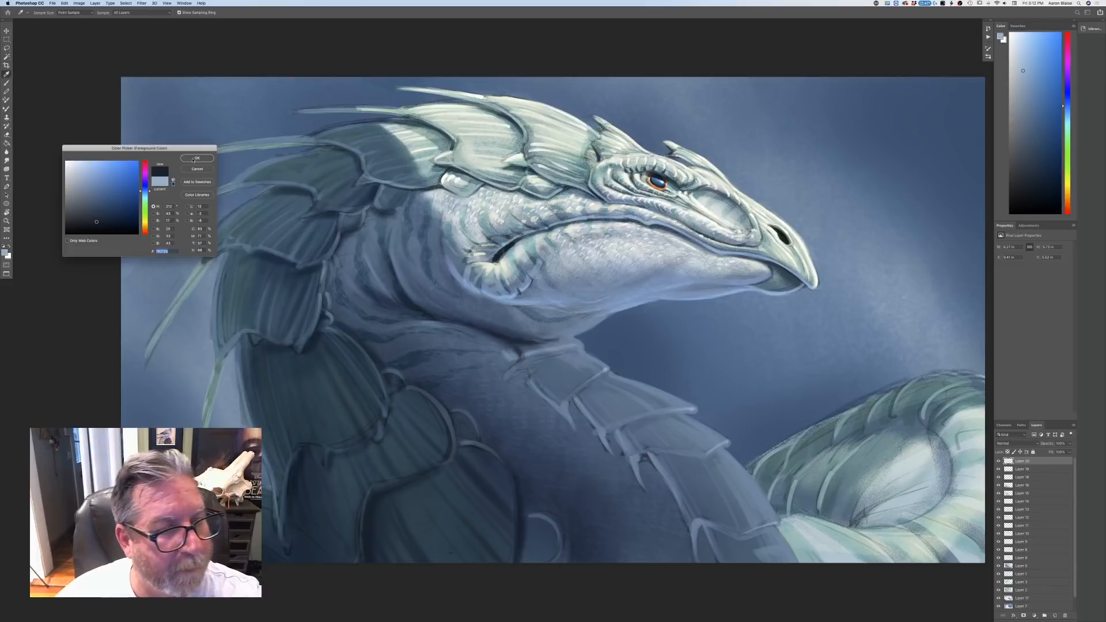
key("Return")
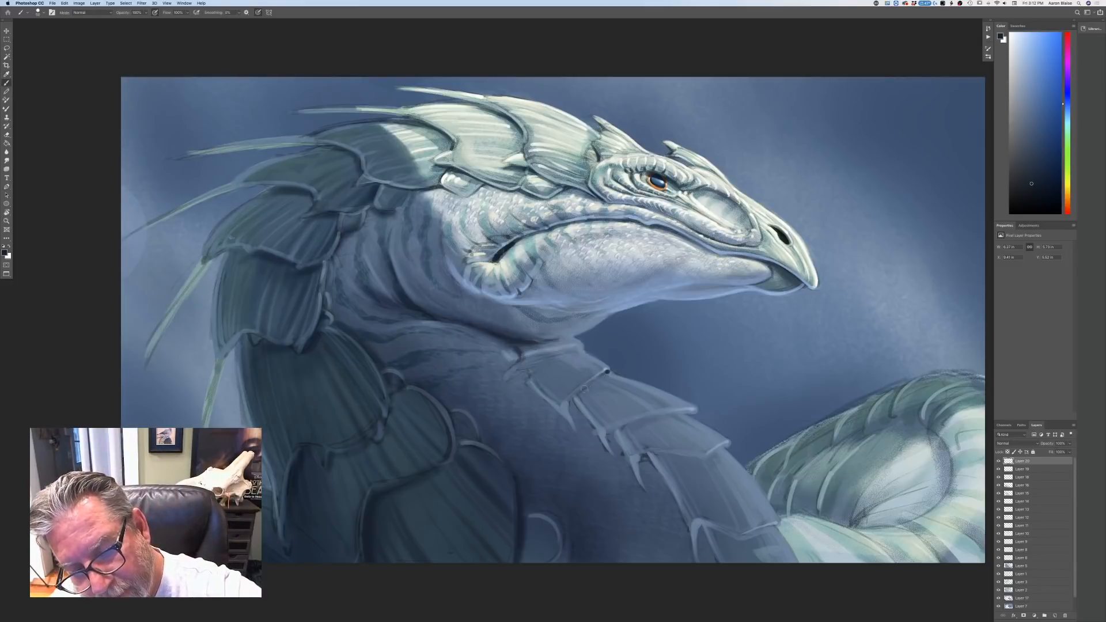
left_click(4, 253)
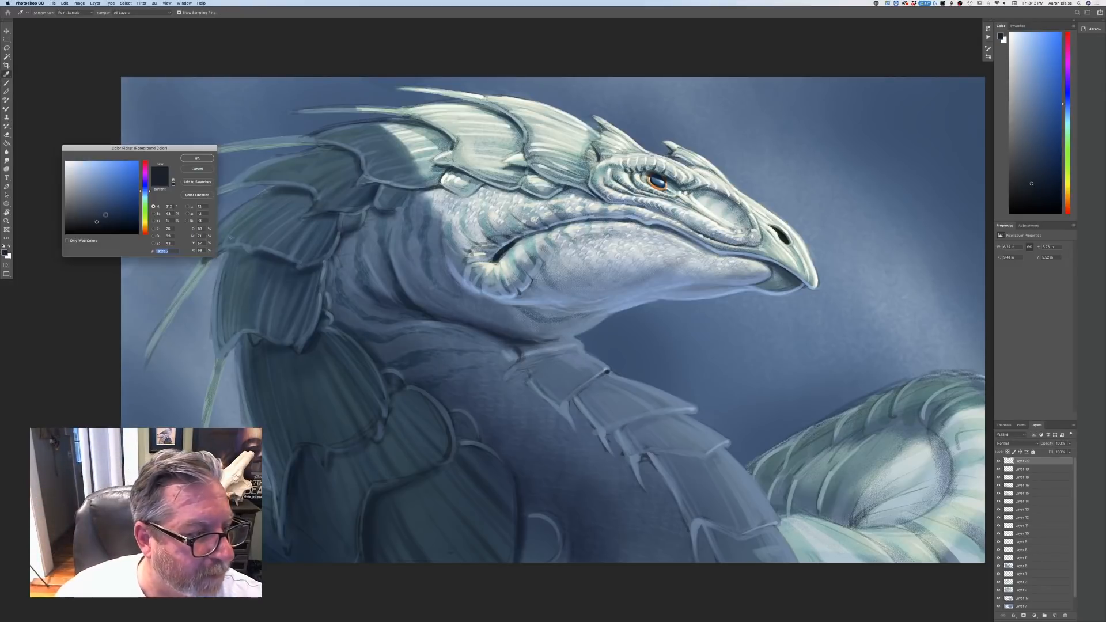
left_click(100, 213)
left_click(196, 158)
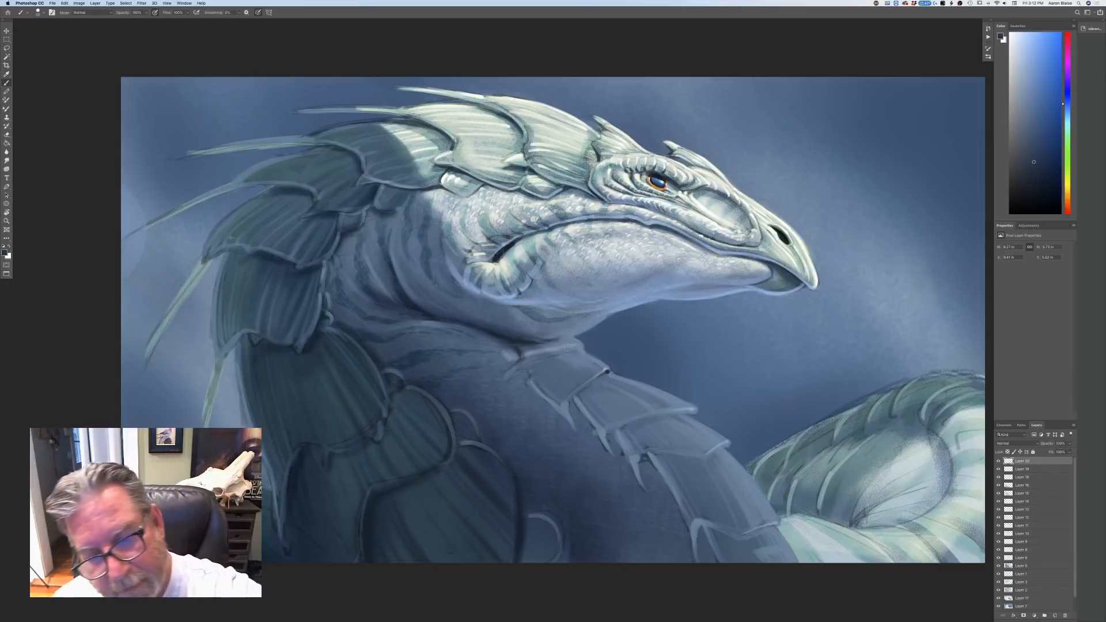
- Paint dark blue shadows beneath the overlapping edges and along the inner points of the chest plates
left_click_drag(574, 350, 531, 367)
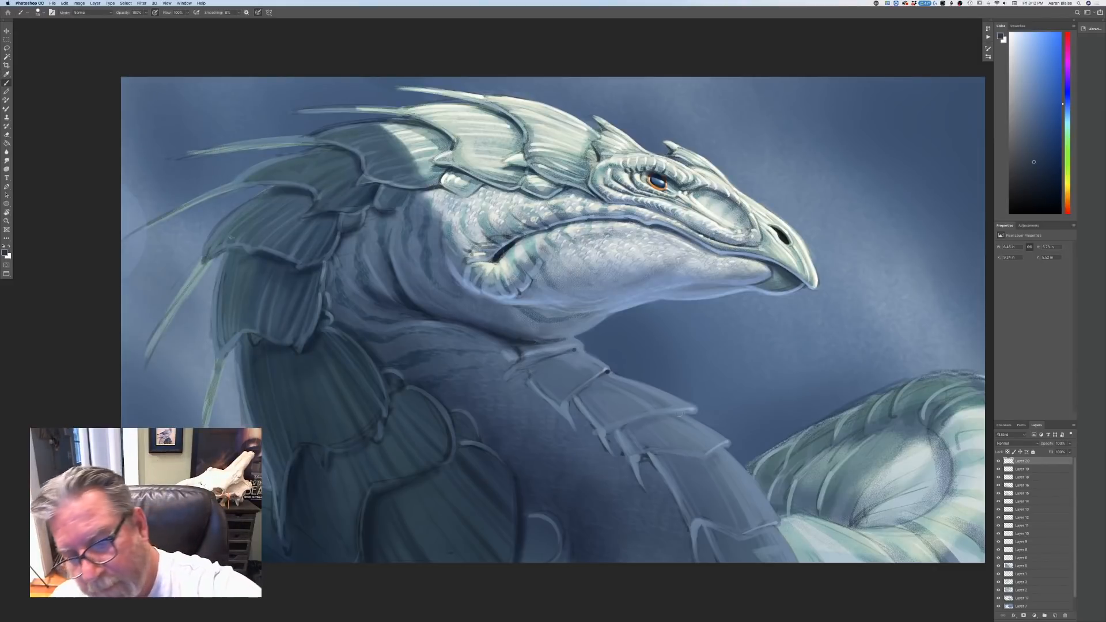
left_click_drag(678, 412, 658, 417)
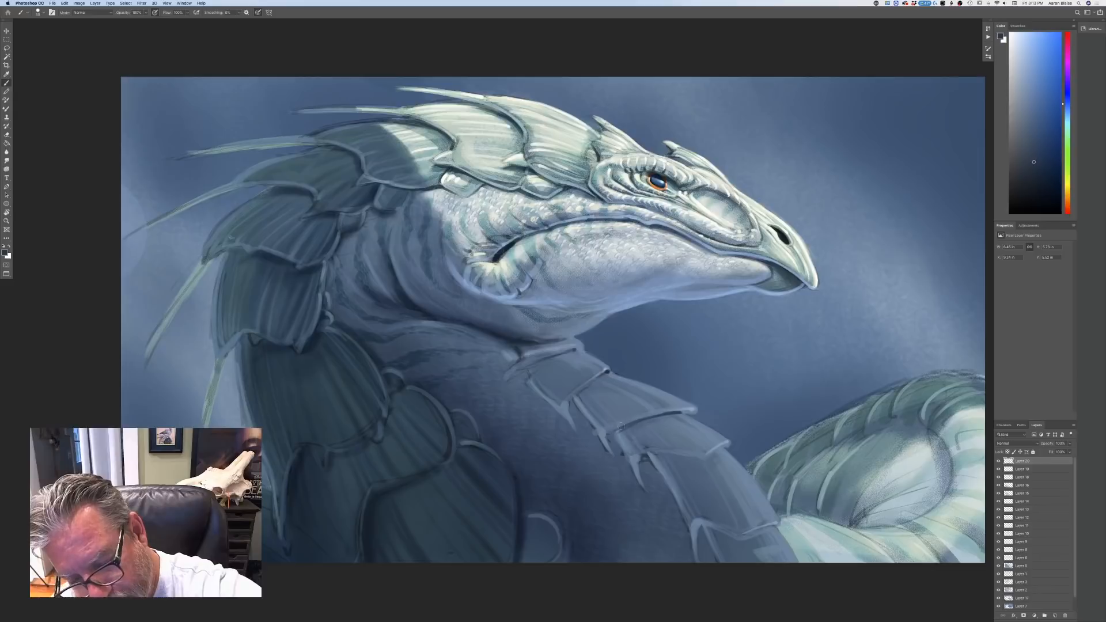
mouse_move(568, 403)
left_mouse_down()
mouse_move(584, 437)
mouse_move(574, 401)
mouse_move(598, 438)
mouse_move(646, 457)
mouse_move(620, 450)
mouse_move(616, 437)
mouse_move(632, 472)
left_mouse_up()
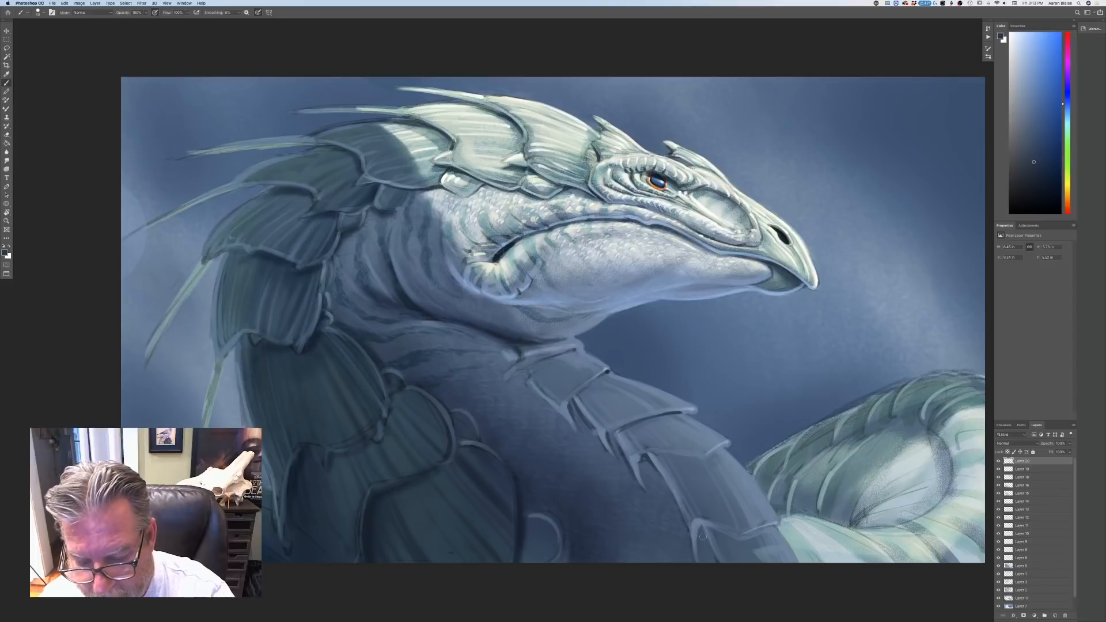
left_click_drag(703, 537, 712, 557)
left_click_drag(679, 511, 697, 548)
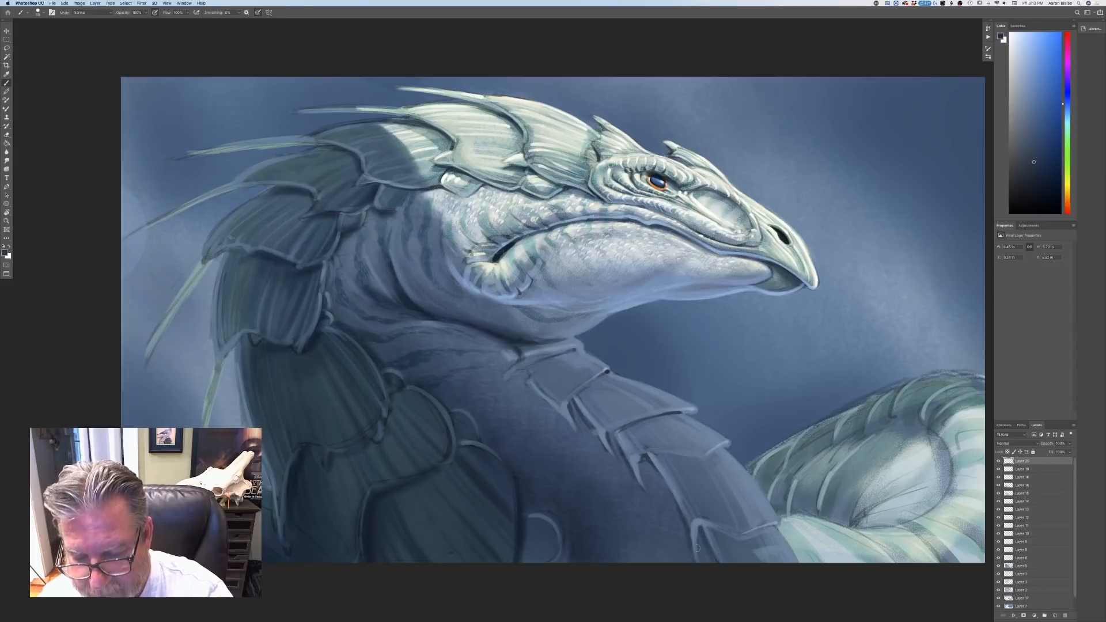
left_click_drag(724, 449, 710, 458)
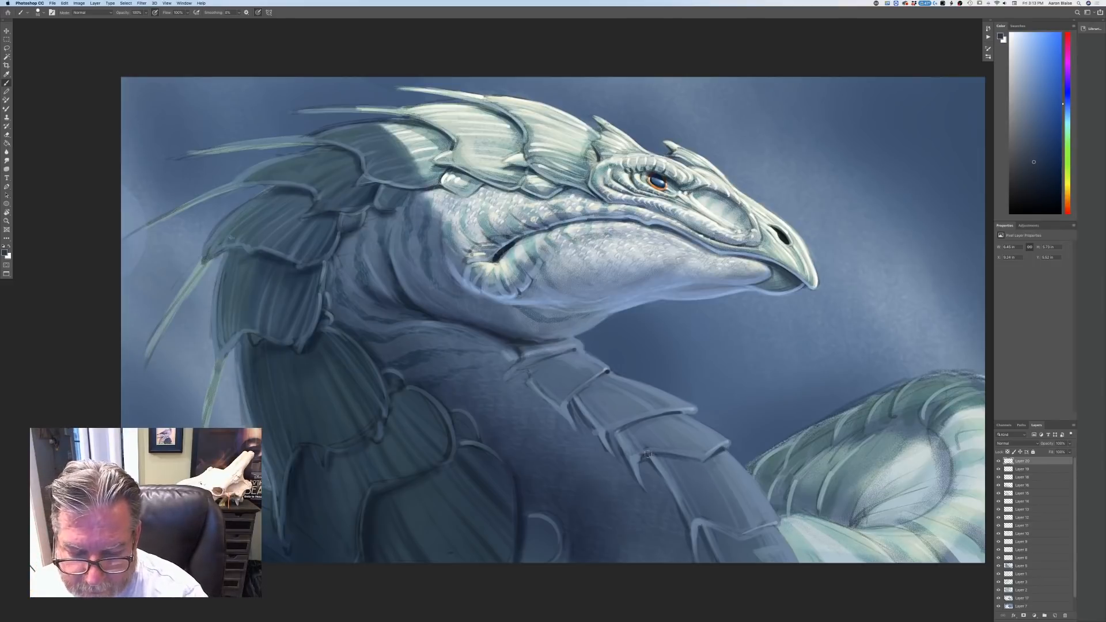
left_click_drag(771, 529, 739, 541)
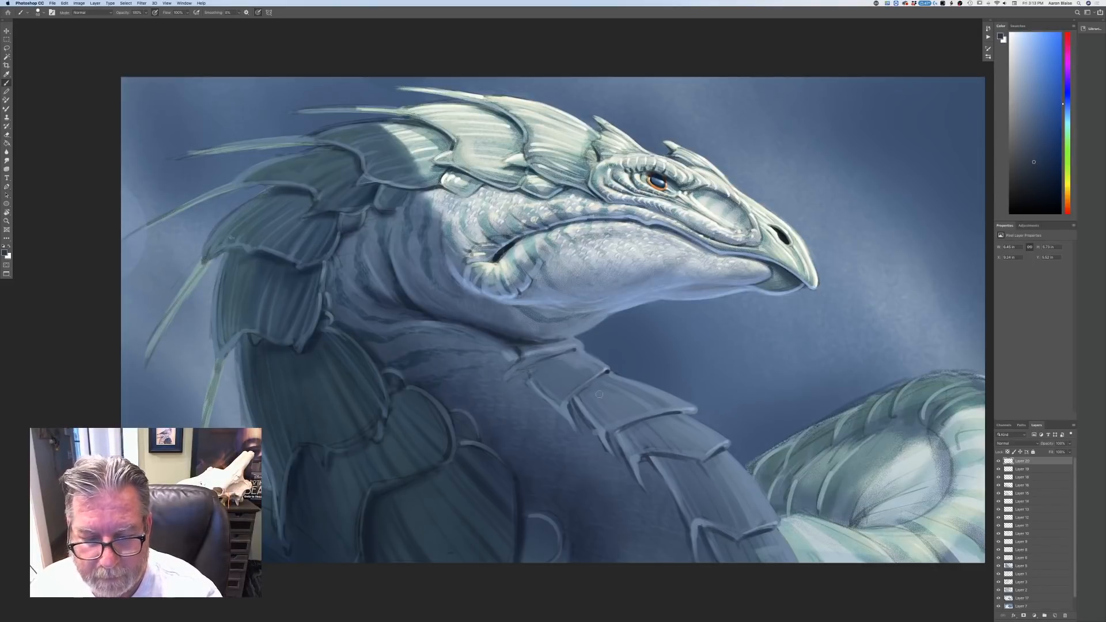
key("super+minus")
key("super+minus")
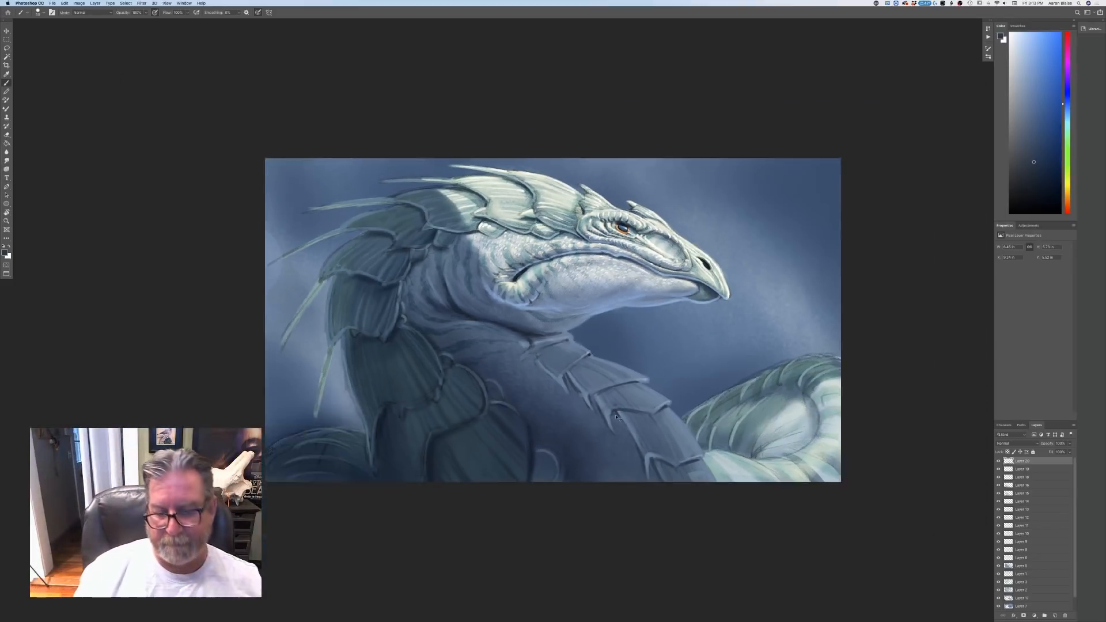
key("super+equal")
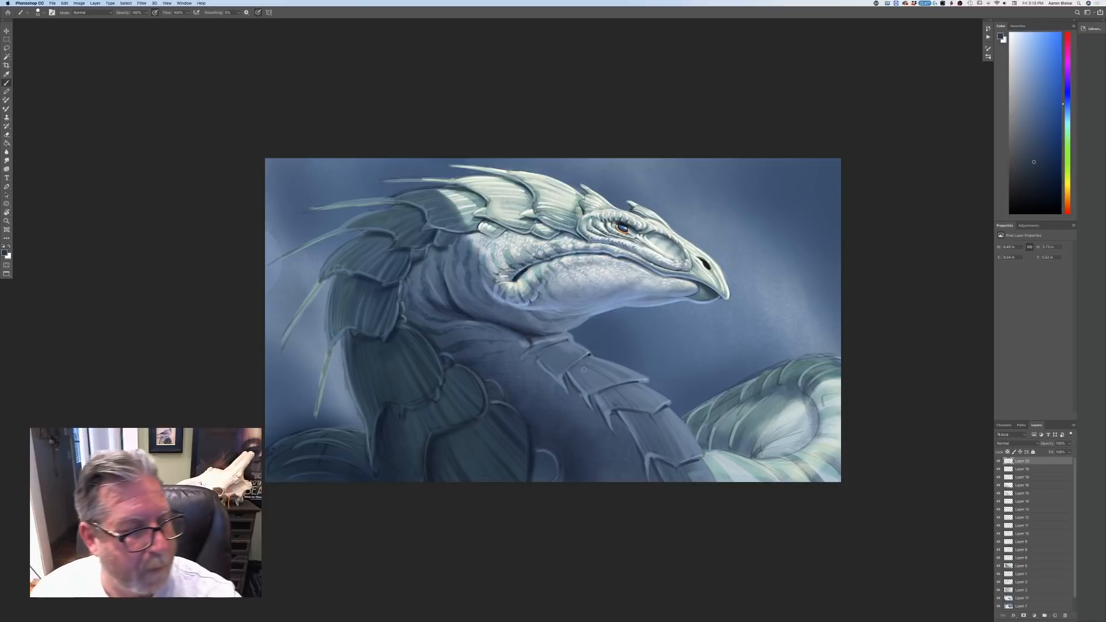
- Sample the light blue from a chest plate tip and darken it slightly as the foreground colour
left_click(4, 252)
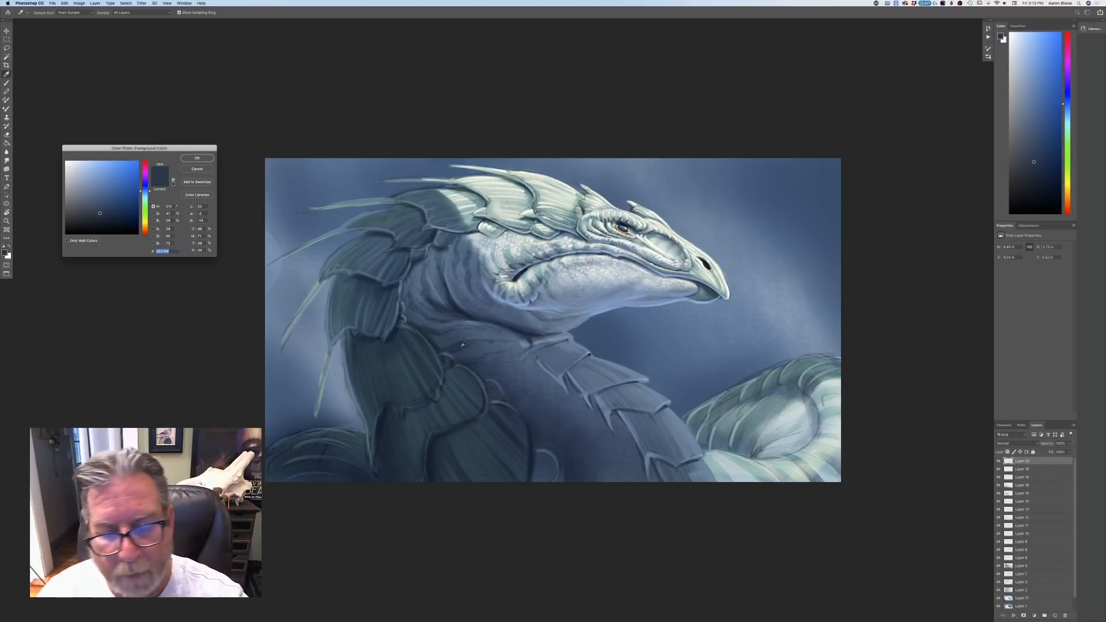
left_click(645, 377)
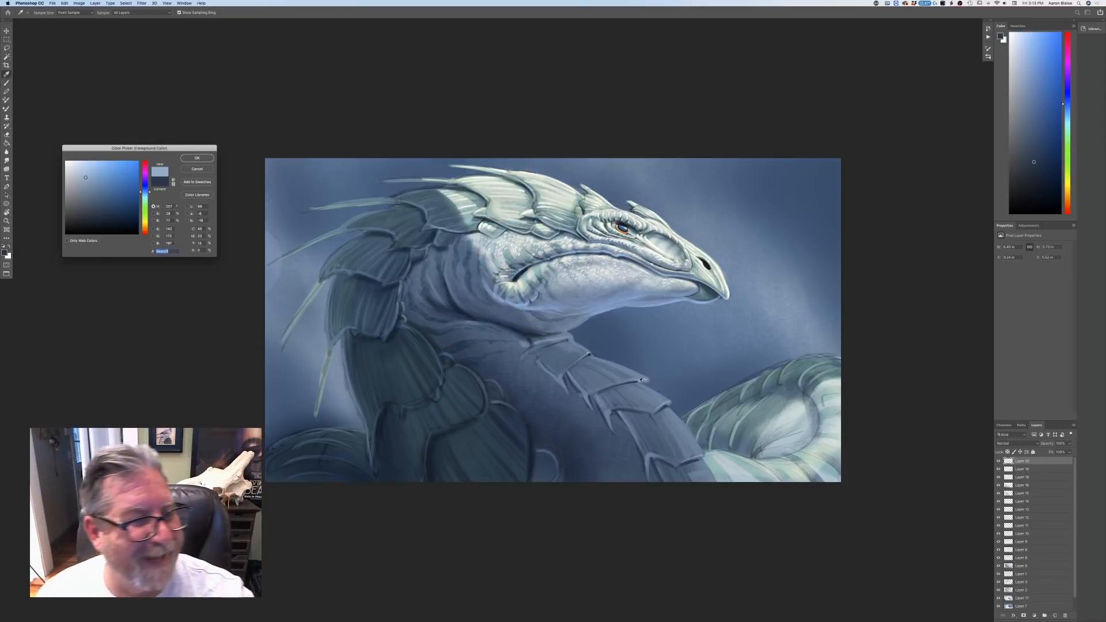
left_click_drag(86, 178, 86, 180)
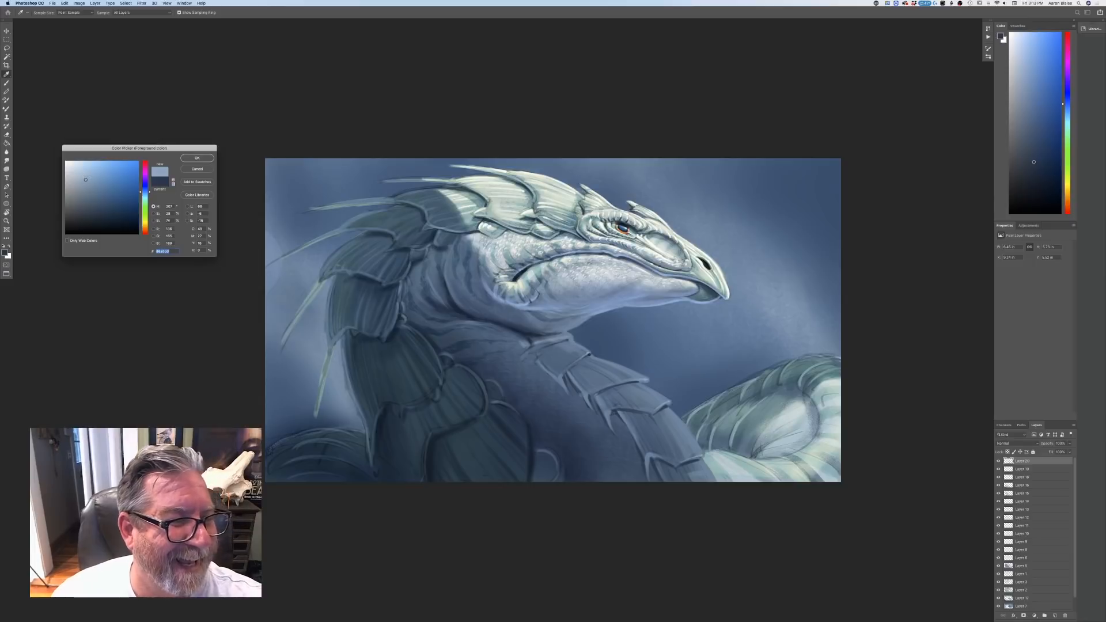
left_click(197, 158)
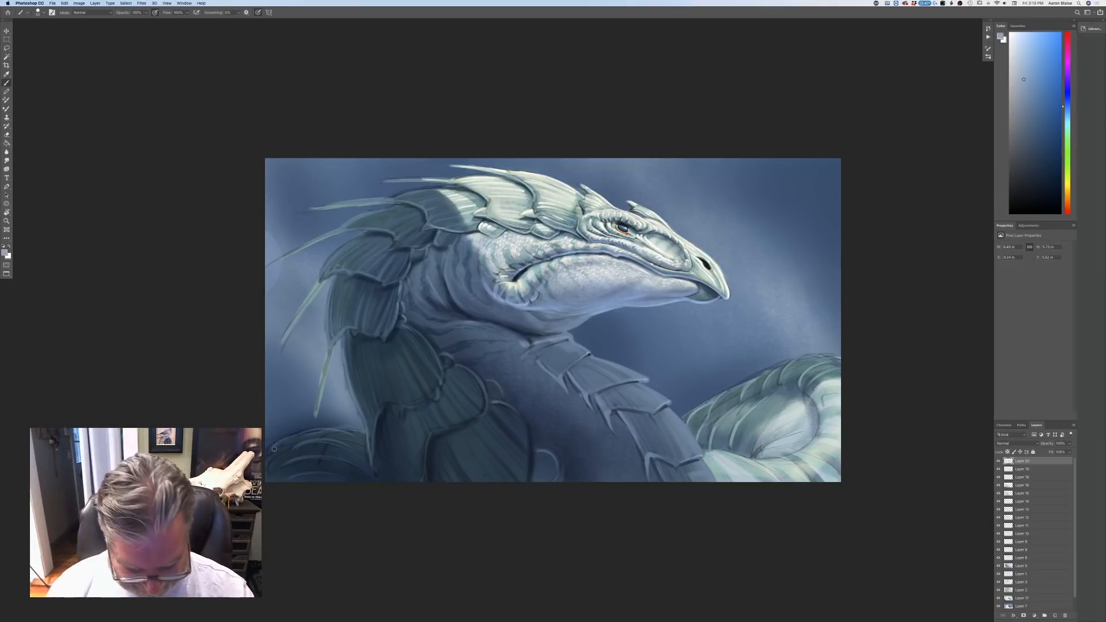
- Paint light blue highlights along the lower rims and outer tips of the chest plates
key("f")
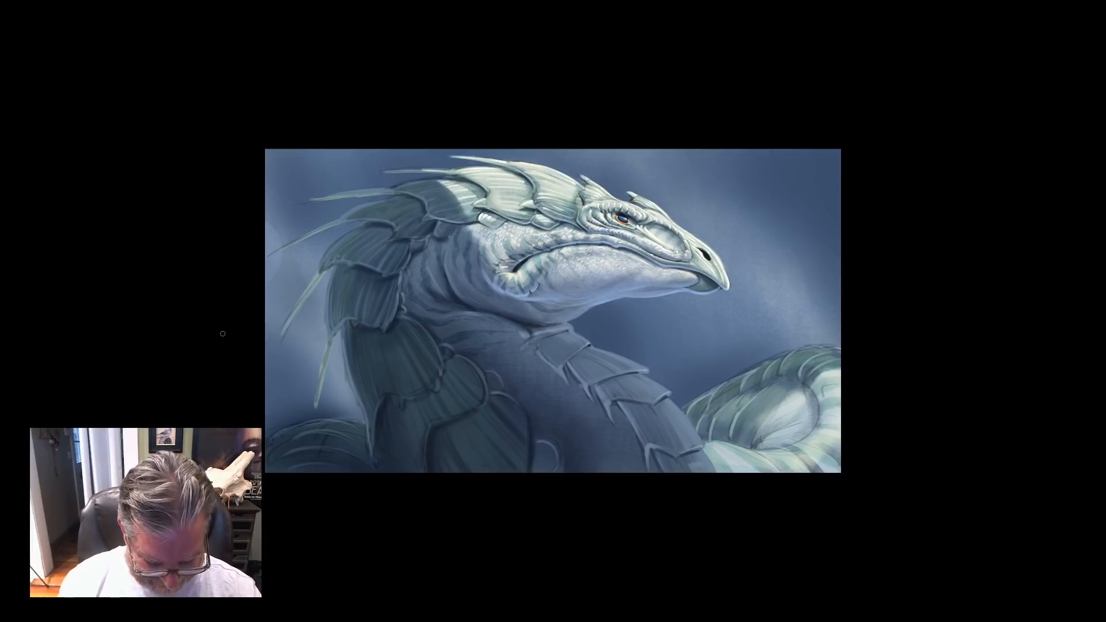
key("f")
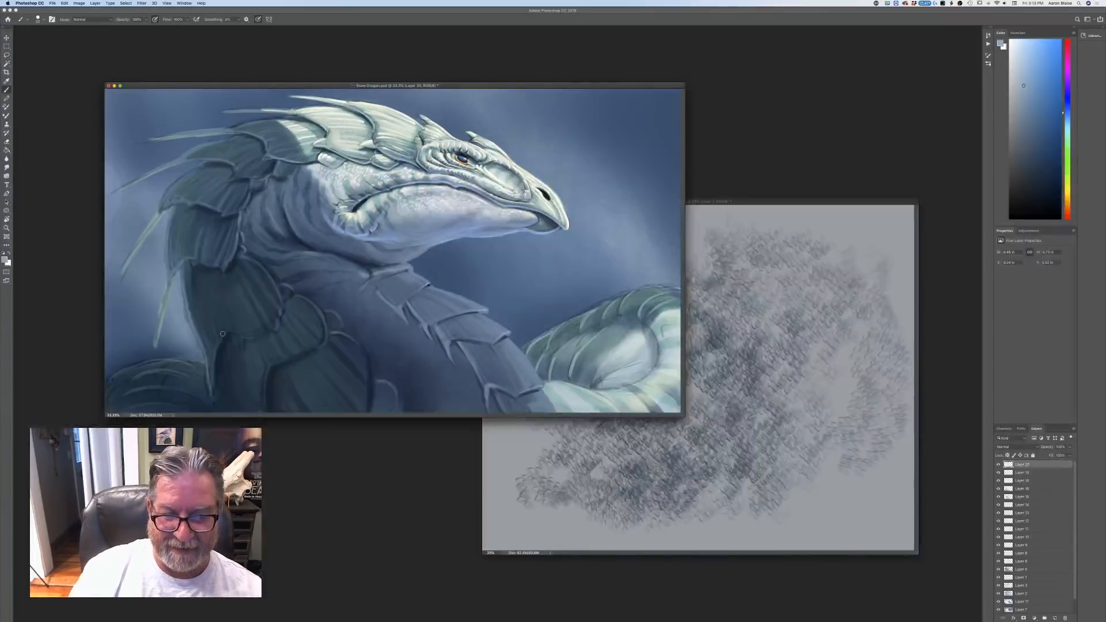
key("f")
key("r")
mouse_move(222, 334)
left_mouse_down()
mouse_move(188, 382)
mouse_move(276, 154)
left_mouse_up()
left_click_drag(405, 477, 402, 400)
key("super+plus")
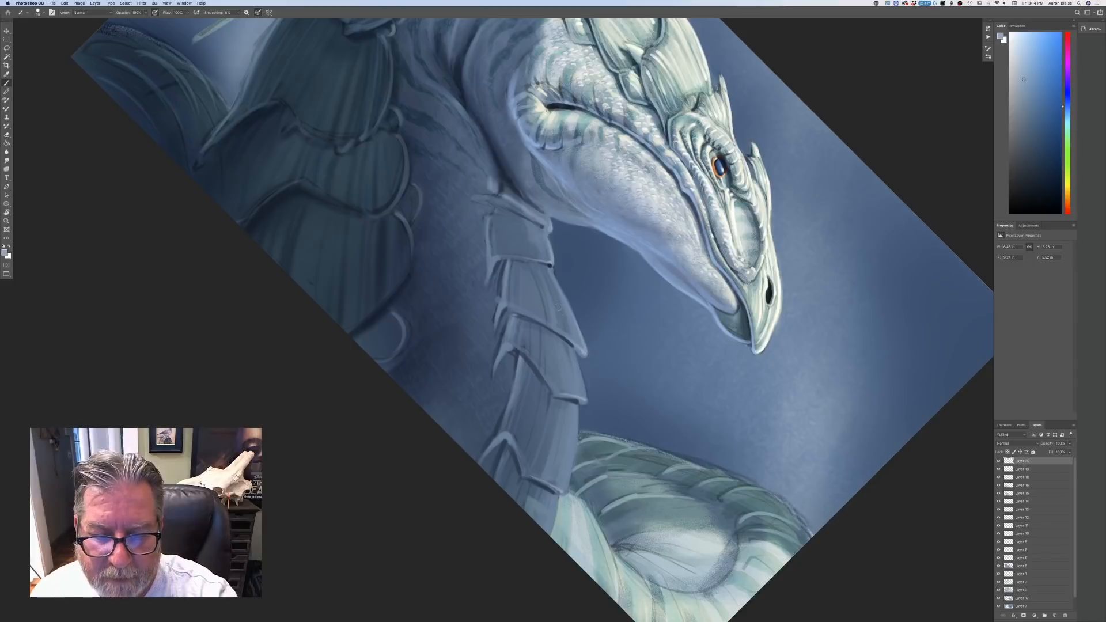
left_click_drag(577, 360, 587, 398)
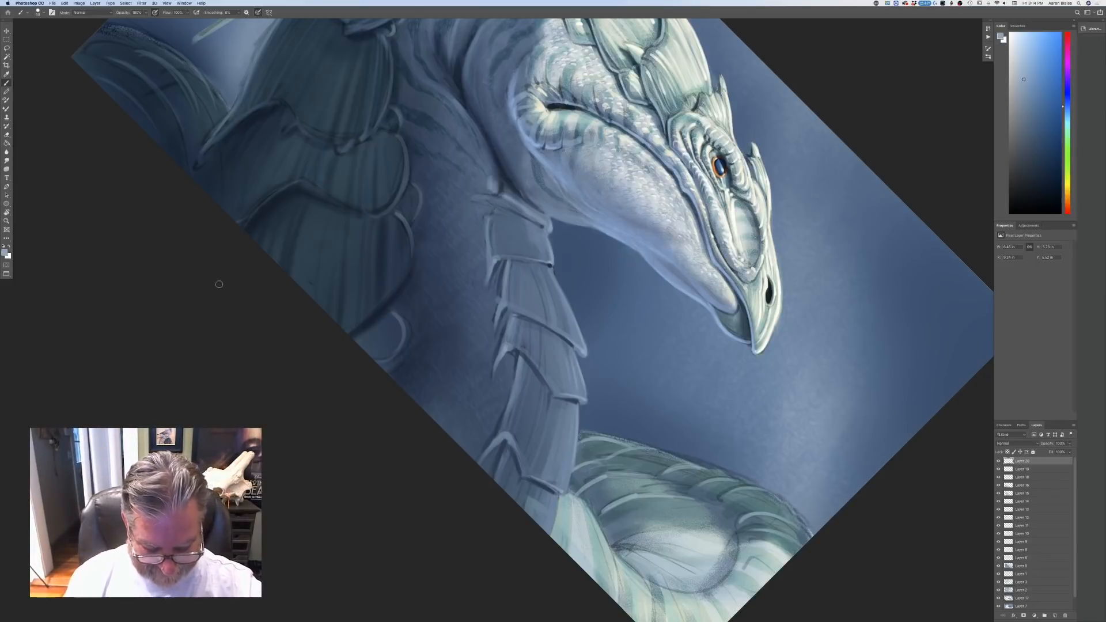
key("r")
left_click_drag(205, 276, 286, 528)
key("b")
key("ctrl+minus")
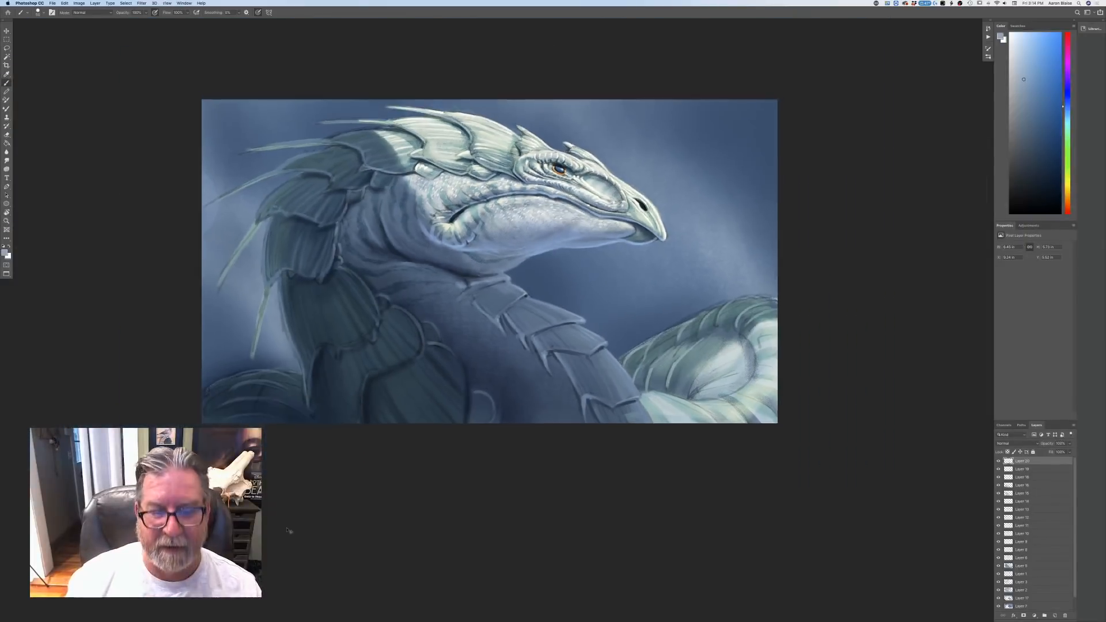
key("ctrl+minus")
key("ctrl+plus")
left_click_drag(346, 495, 440, 551)
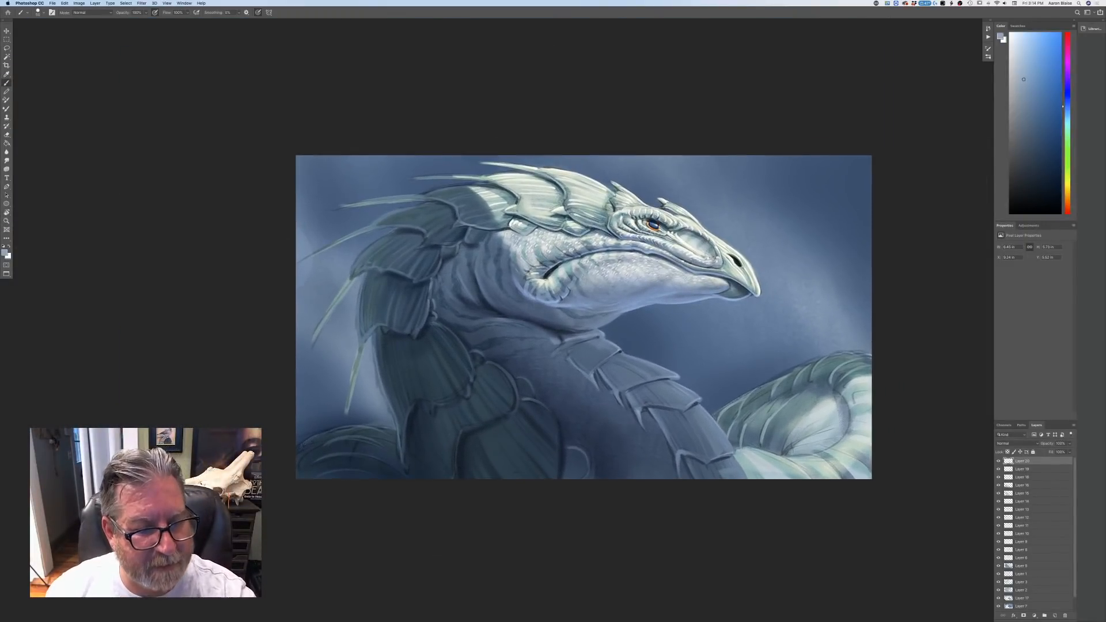
- Toggle the visibility of the upper layers one by one, from the topmost downward, to check what each contributes to the painting
left_click(999, 462)
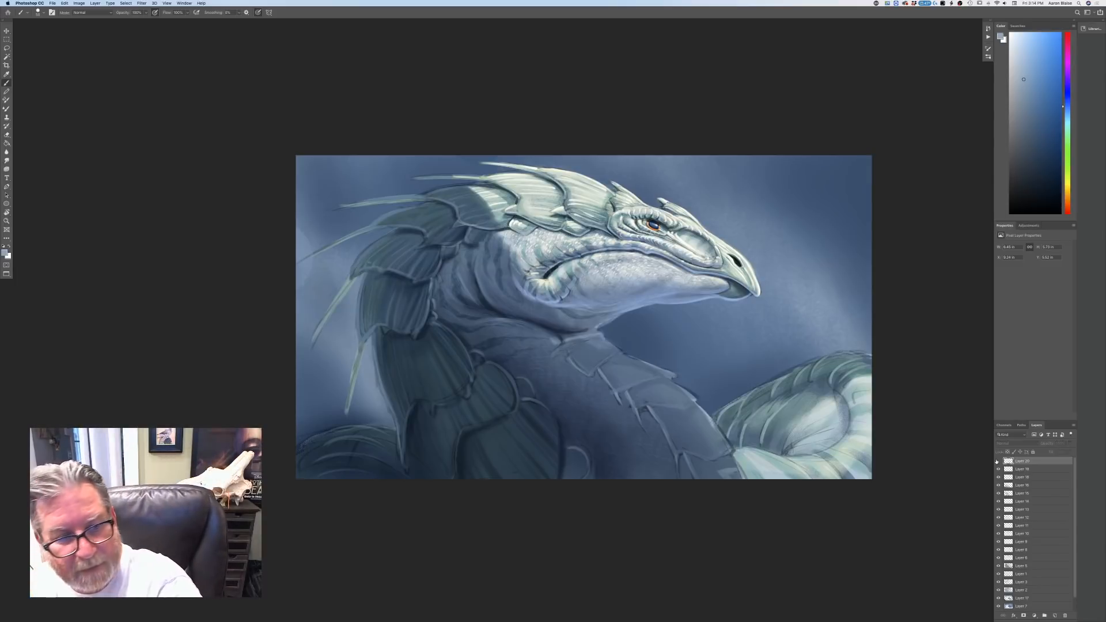
left_click(999, 462)
left_click(999, 470)
left_click(998, 470)
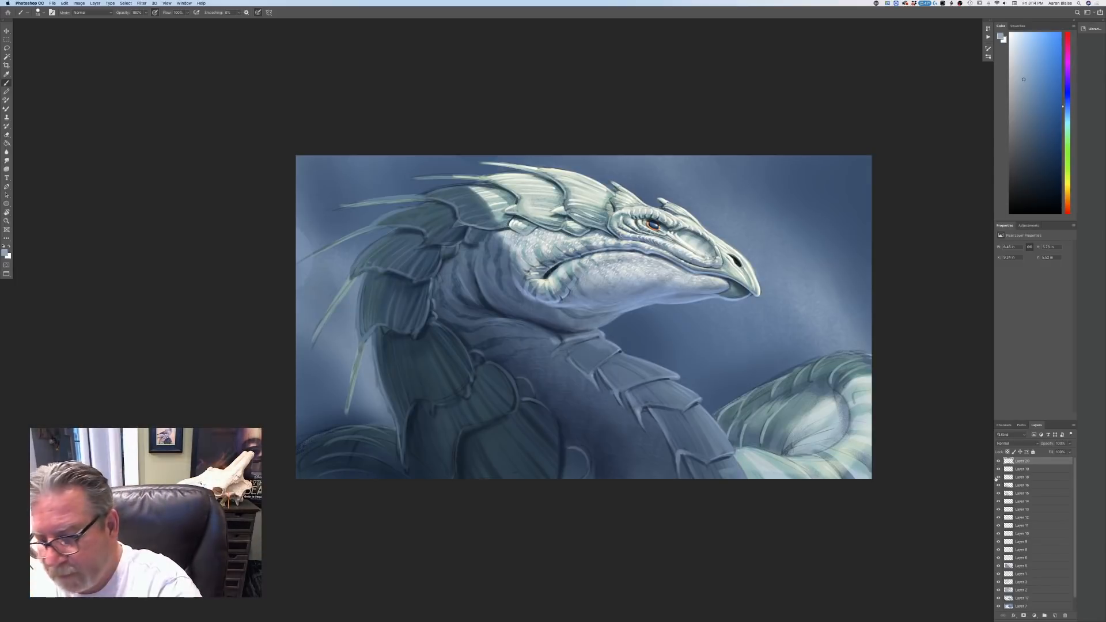
left_click(998, 478)
left_click(998, 478)
left_click(998, 486)
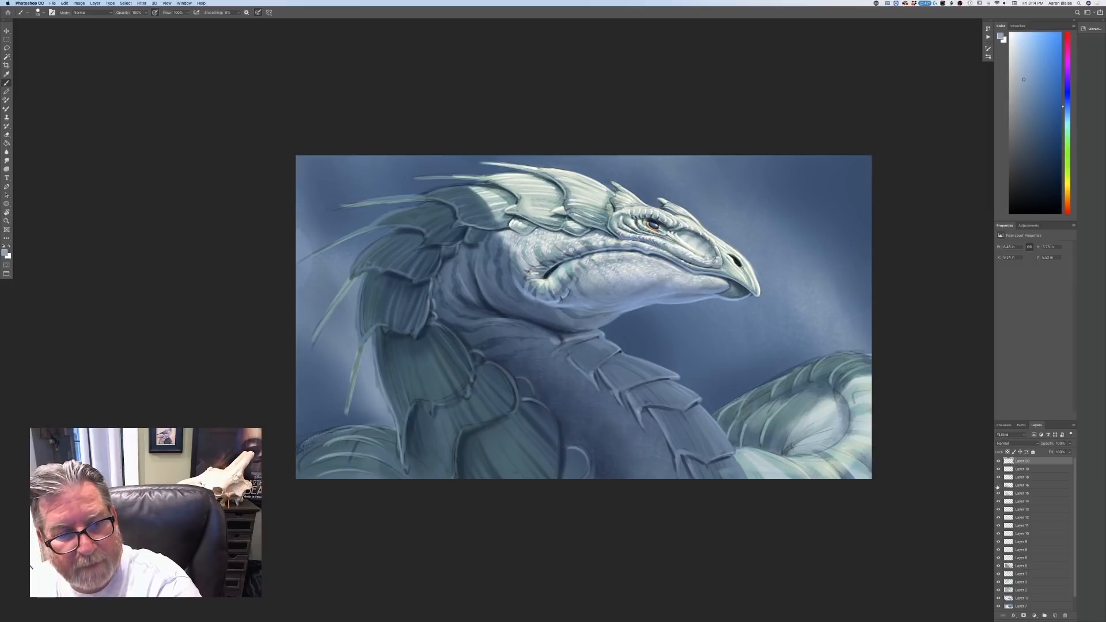
left_click(998, 486)
left_click(999, 494)
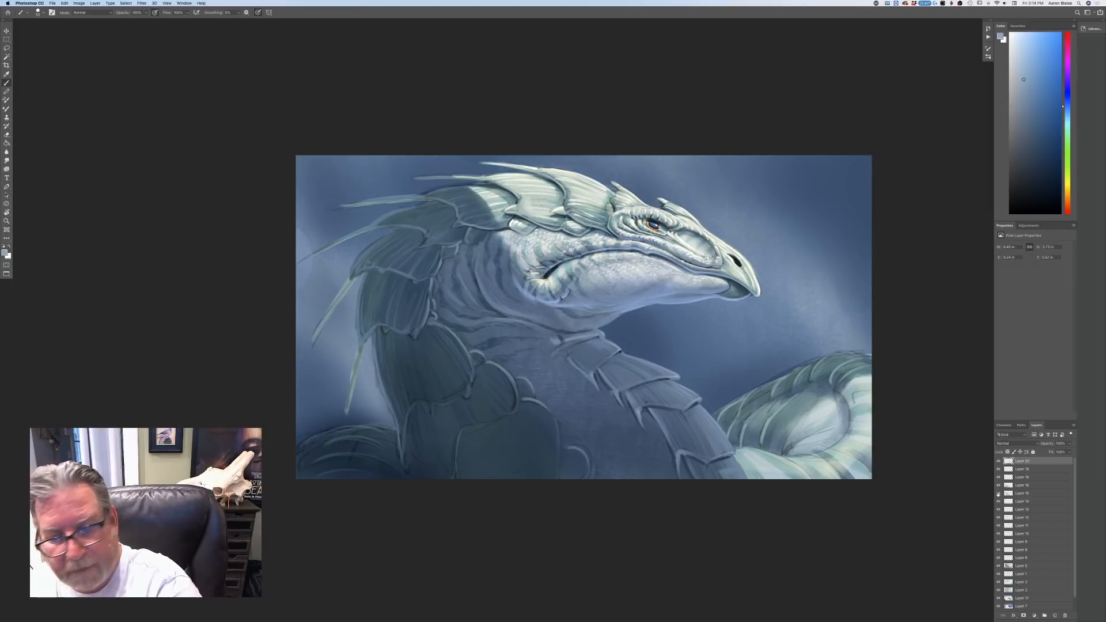
left_click(999, 494)
left_click(999, 502)
left_click(999, 502)
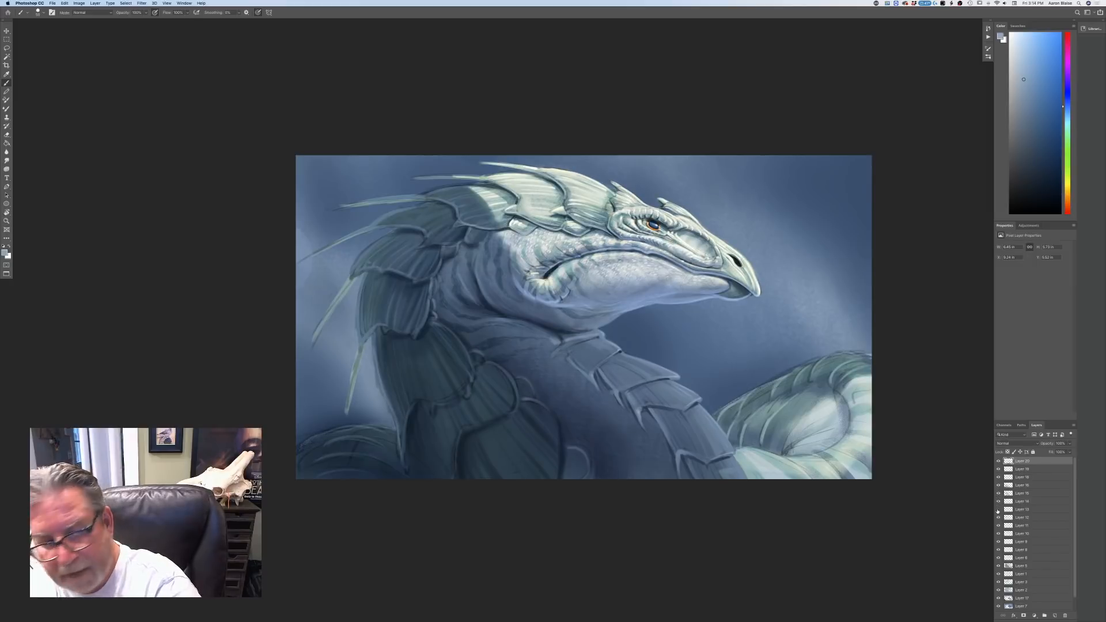
left_click(998, 511)
left_click(998, 511)
left_click(998, 518)
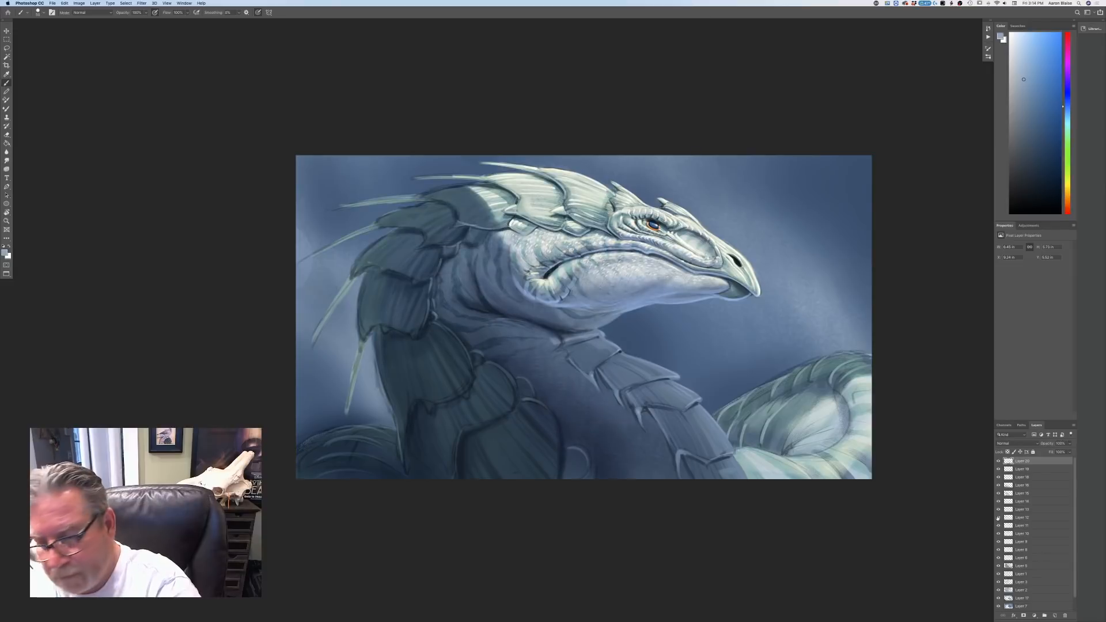
left_click(998, 518)
left_click(999, 526)
left_click(999, 526)
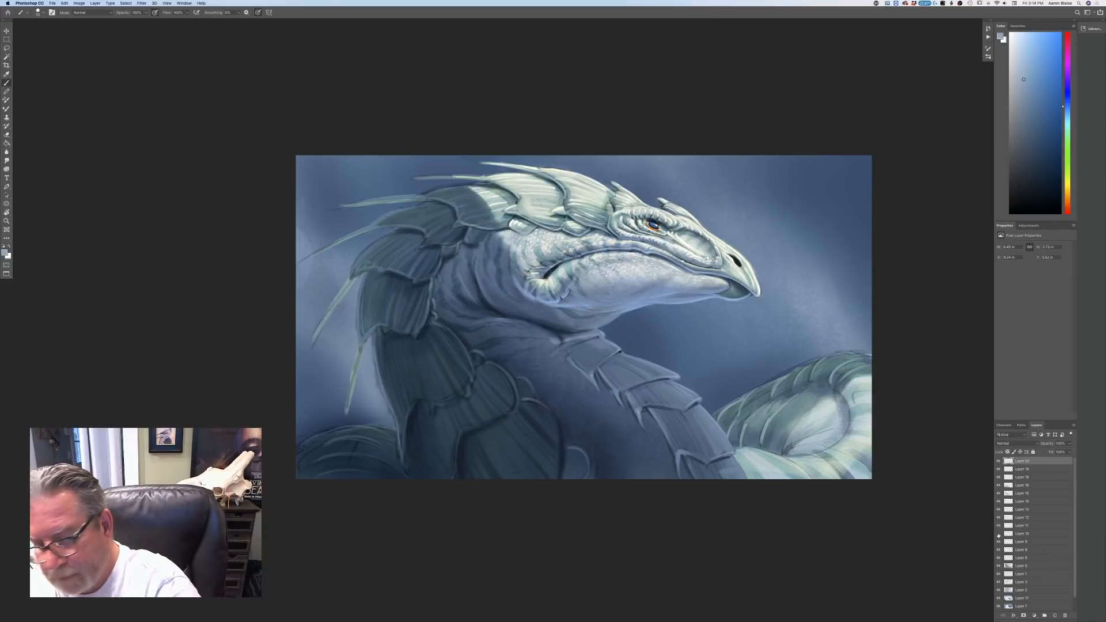
left_click(999, 534)
left_click(999, 535)
left_click(999, 543)
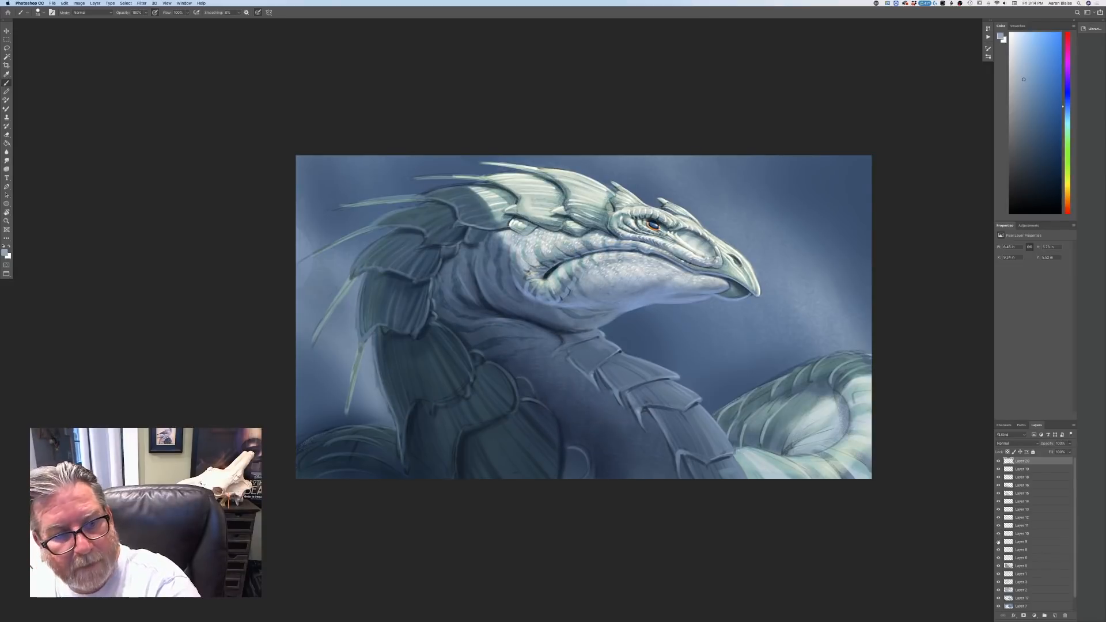
left_click(998, 542)
left_click(999, 551)
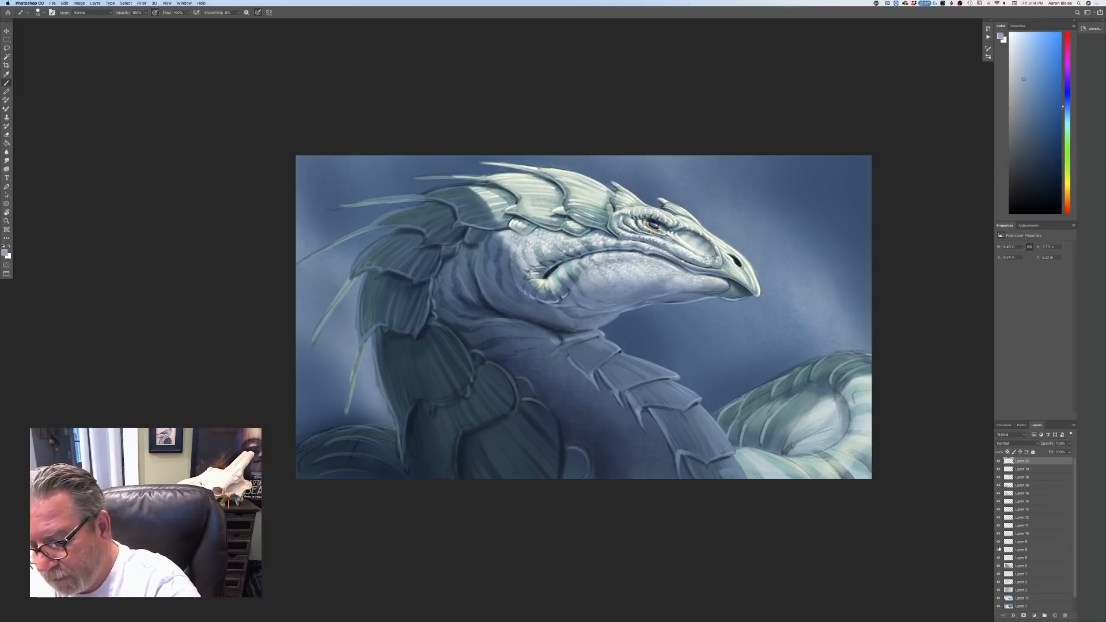
left_click(999, 551)
left_click(998, 550)
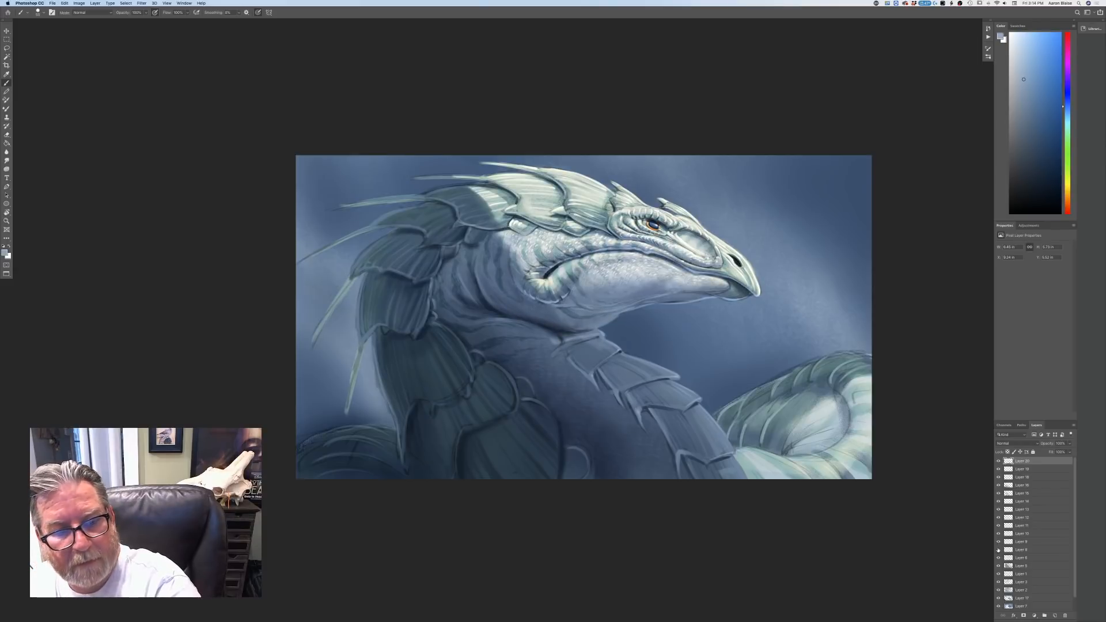
left_click(999, 550)
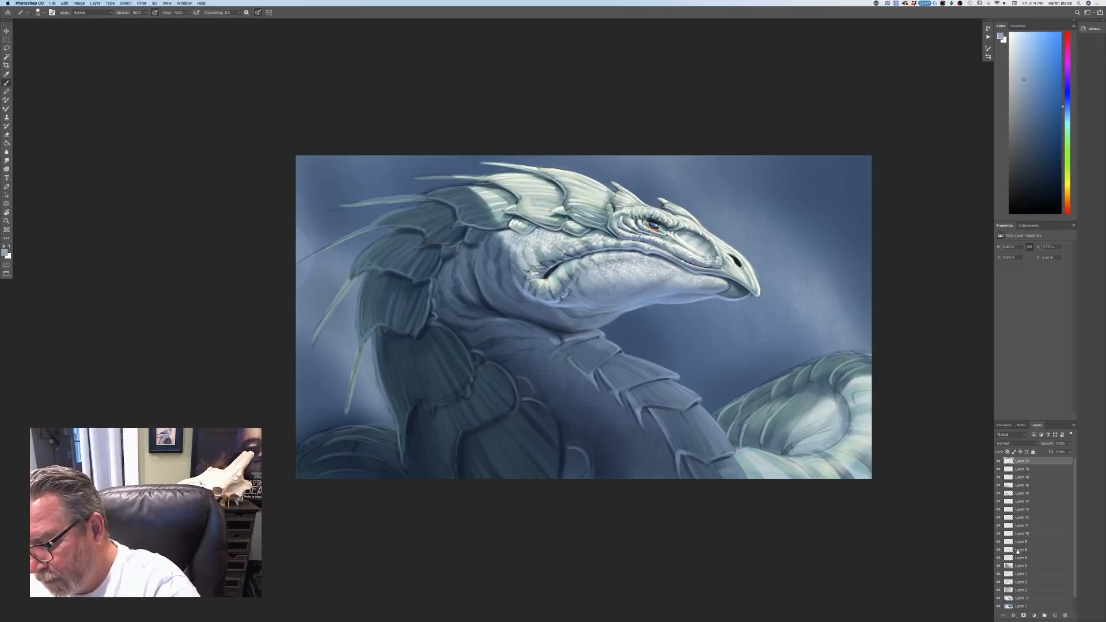
- Create a new empty layer at the top of the layer stack for the eye work
left_click(1018, 550)
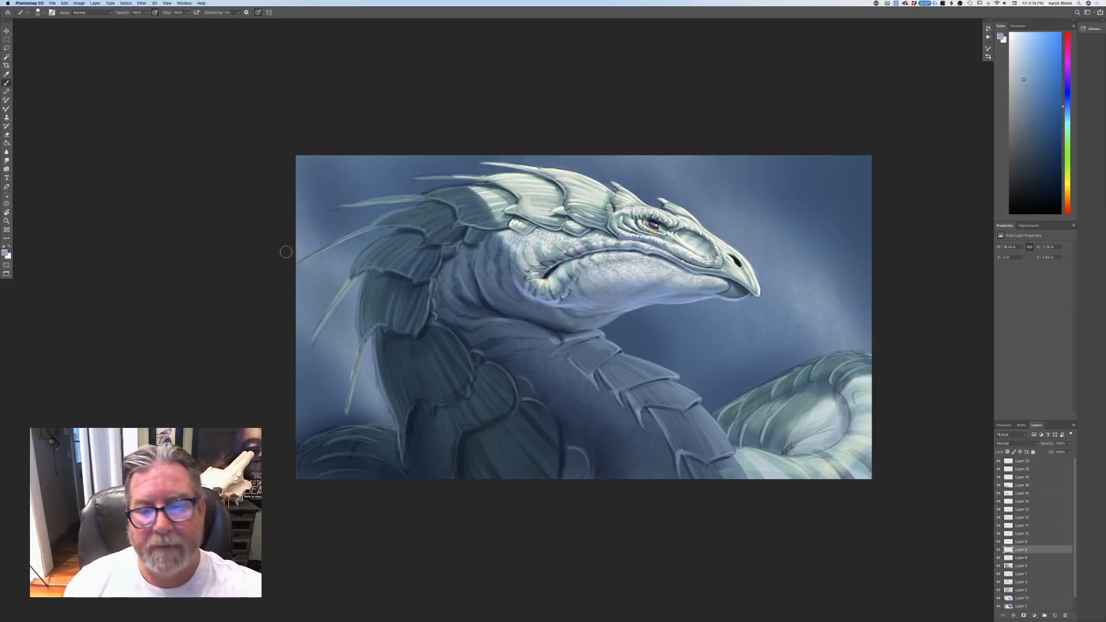
left_click(1021, 463)
left_click(1052, 615)
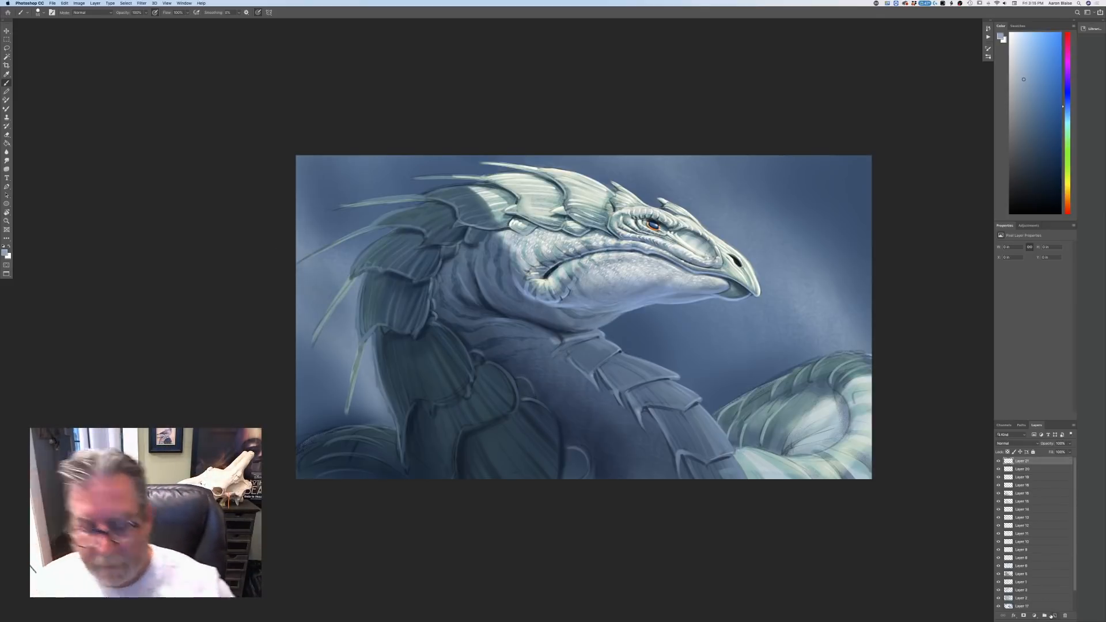
key("super+plus")
key("super+plus")
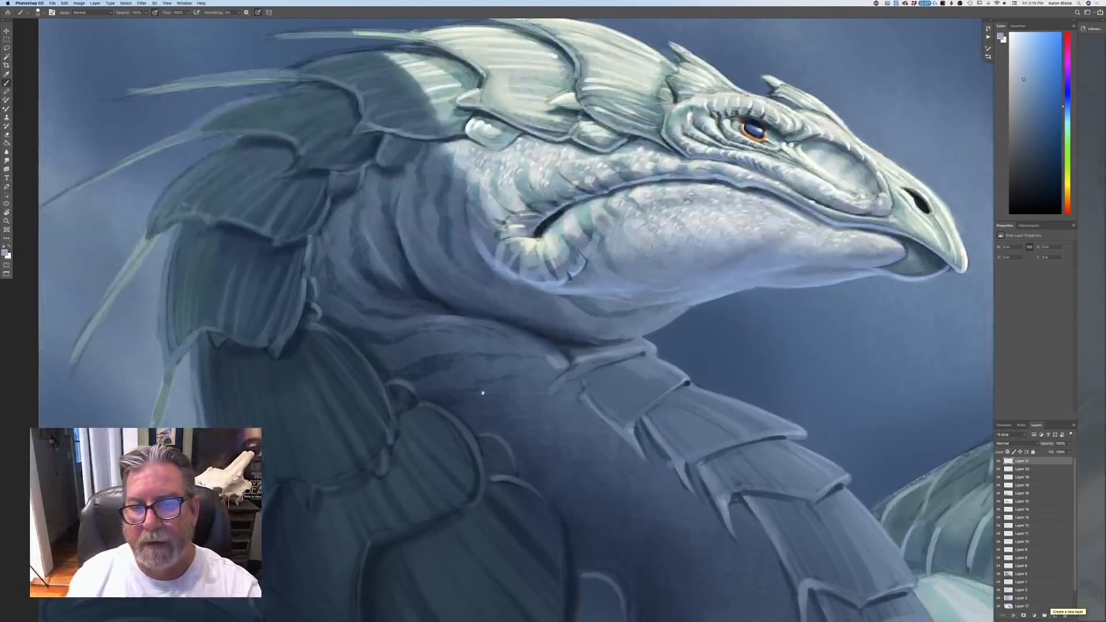
left_click_drag(482, 393, 248, 617)
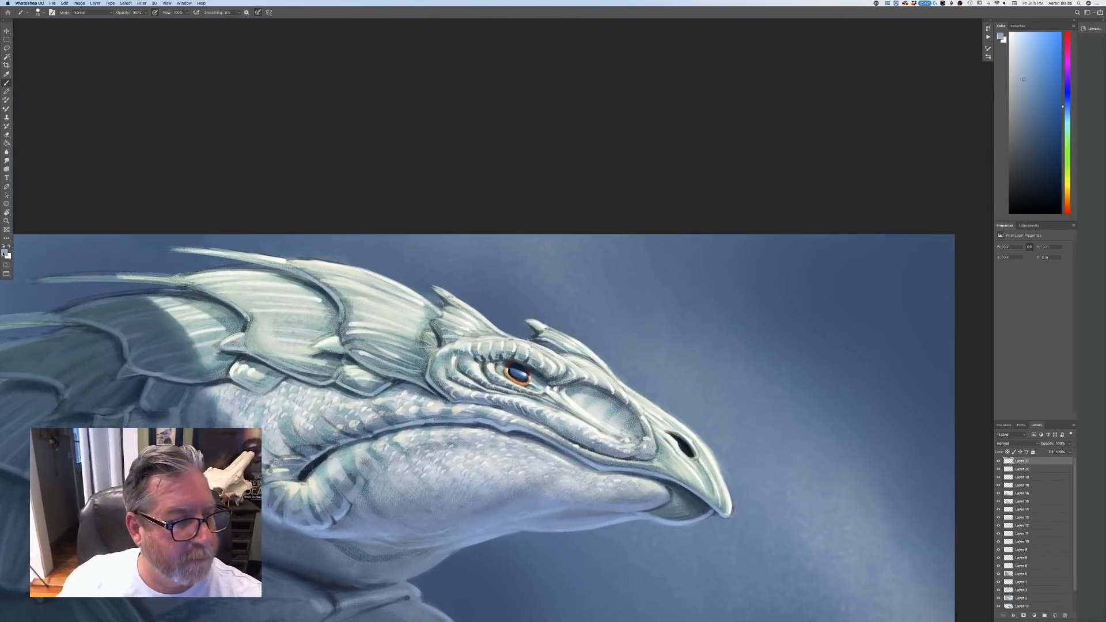
- Set the foreground colour to a light coral red and paint over the dragon's entire eyeball with it
left_click(5, 252)
left_click_drag(144, 232, 147, 234)
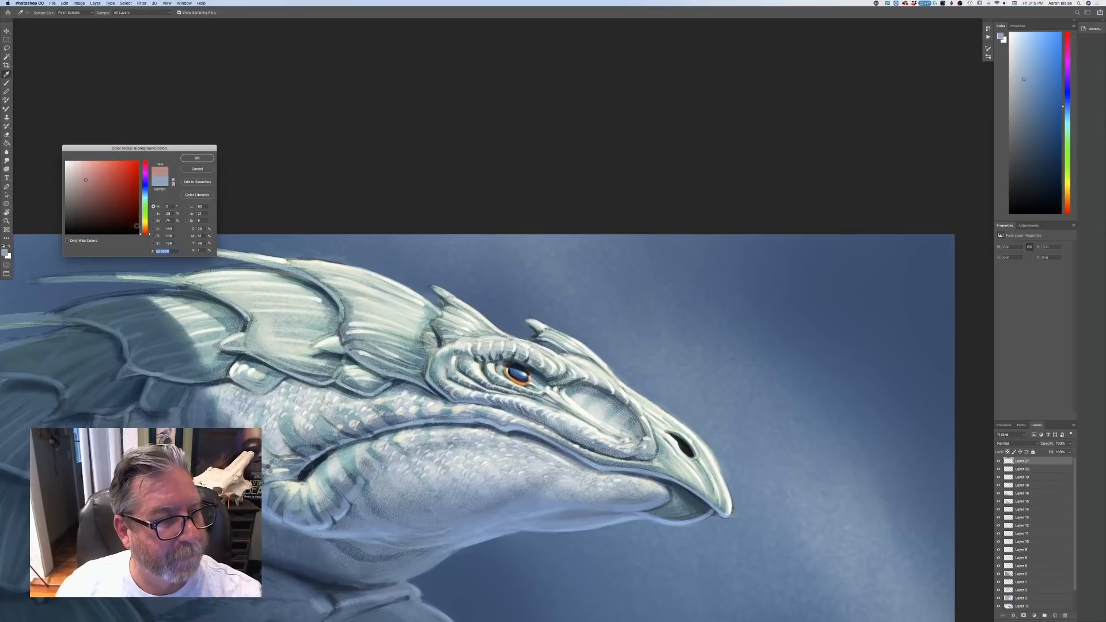
left_click(104, 168)
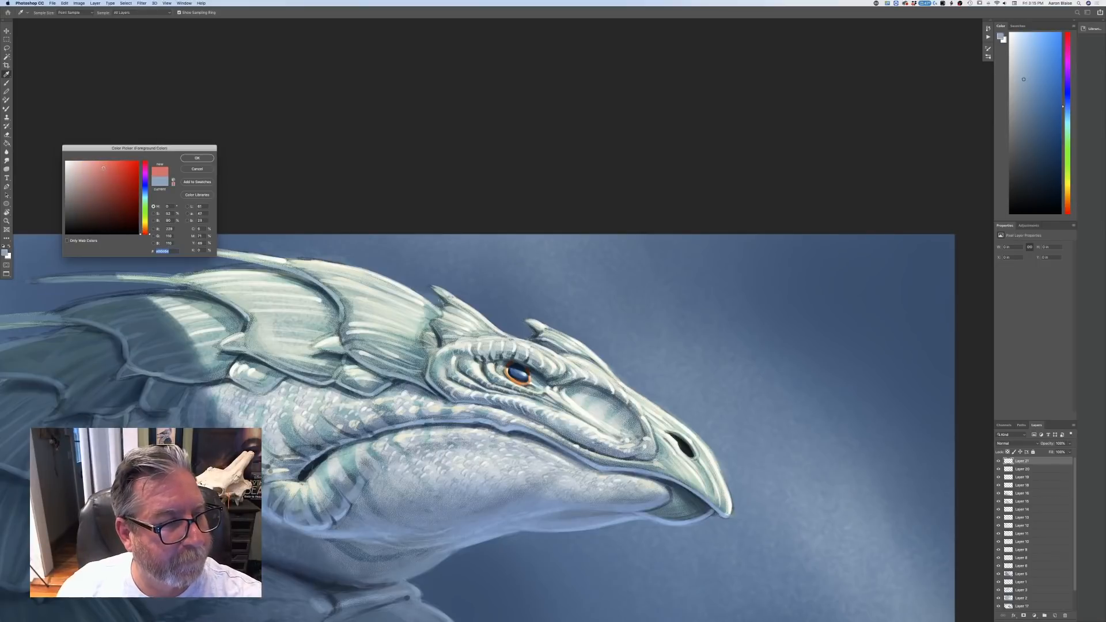
left_click(190, 159)
key("b")
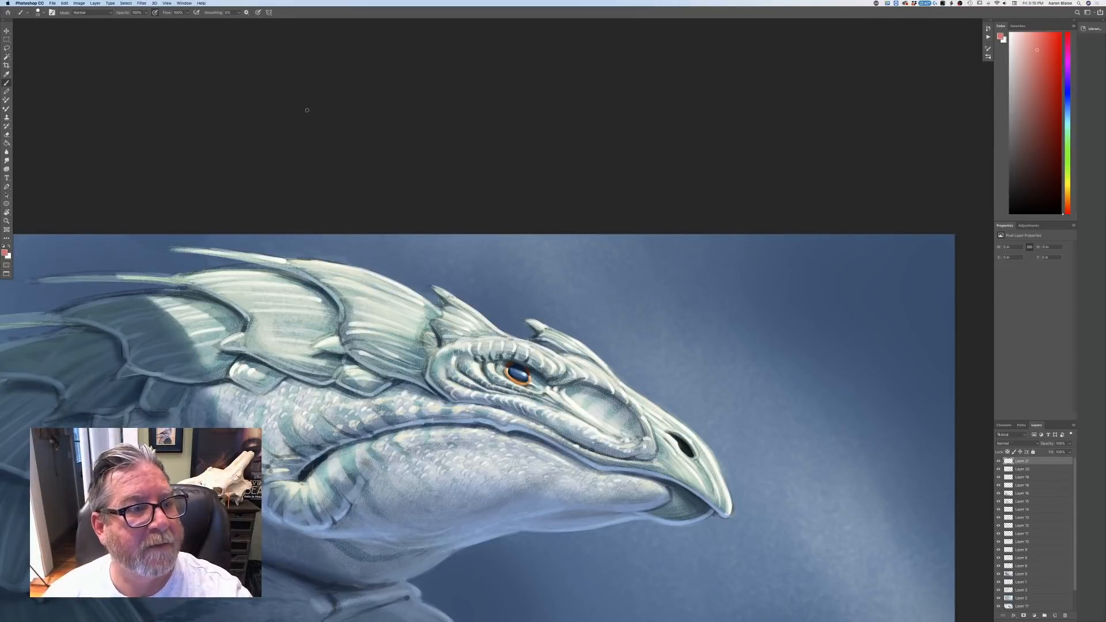
left_click(522, 371)
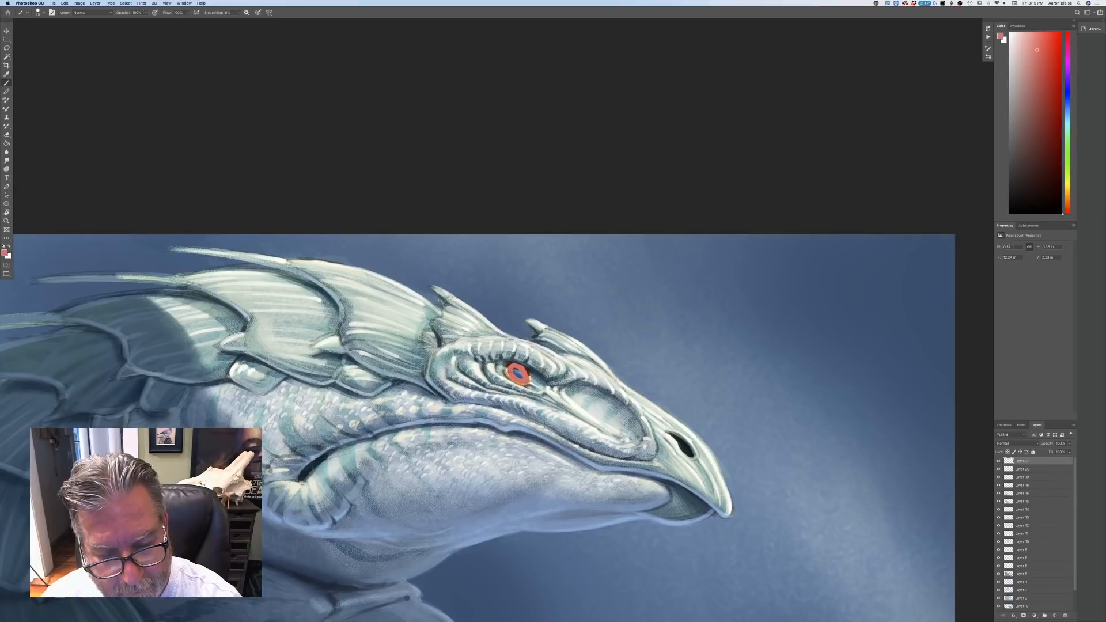
left_click_drag(517, 368, 519, 377)
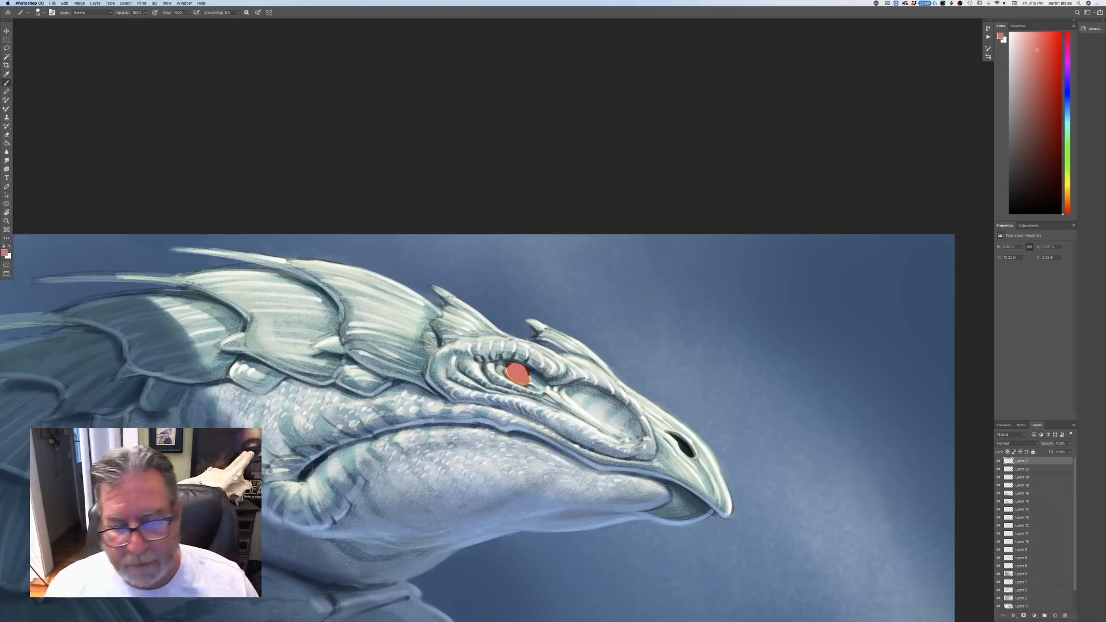
- Add another new layer above the red eye layer and set its blend mode to Multiply
key("ctrl+shift+alt+n")
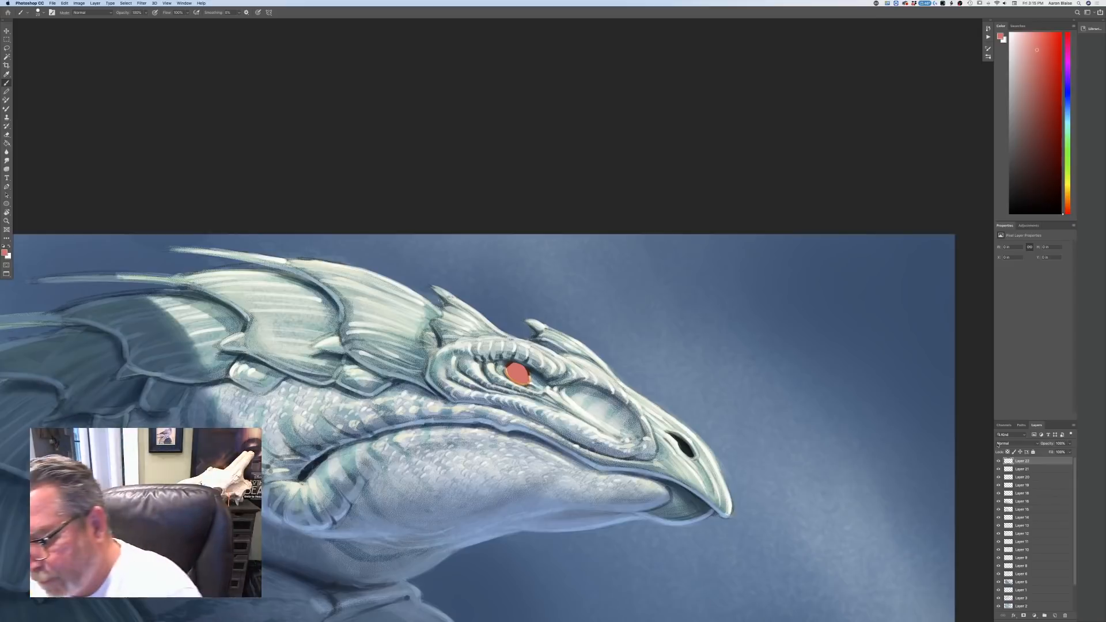
left_click(1017, 444)
left_click(996, 467)
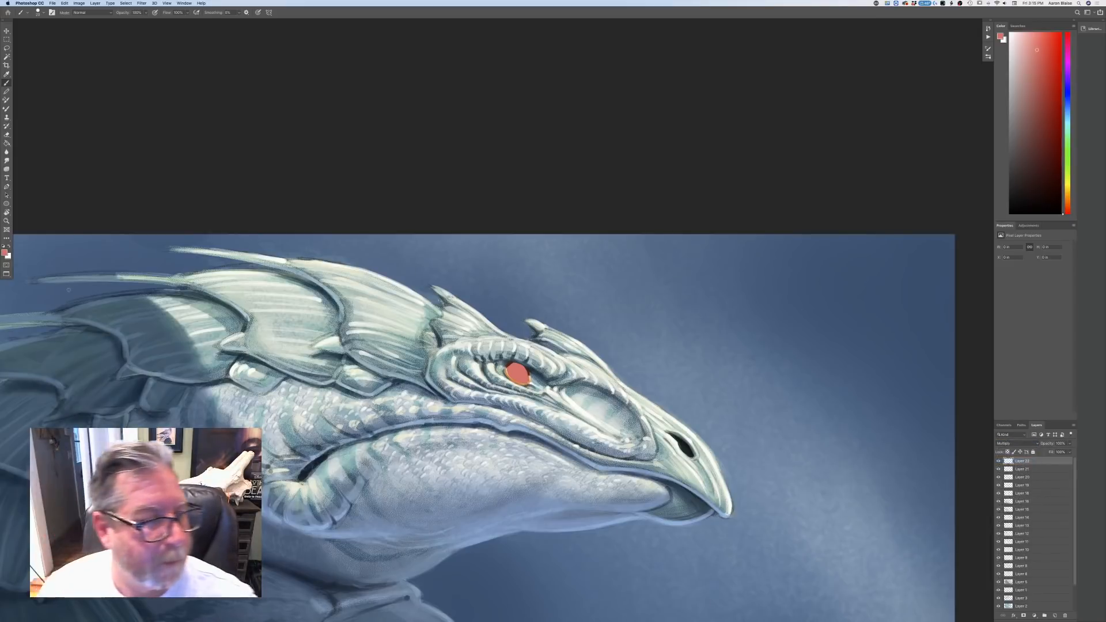
- Try shading the upper part of the eye with the coral red, and undo the strokes
left_click_drag(512, 369, 528, 375)
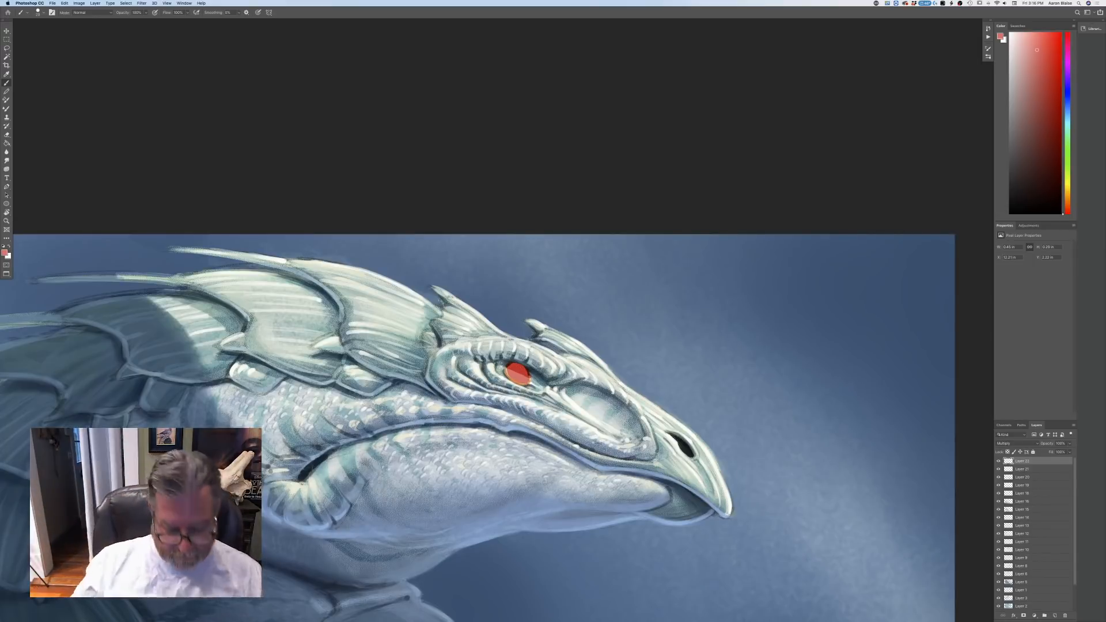
key("super+z")
key("super+z")
key("super+z")
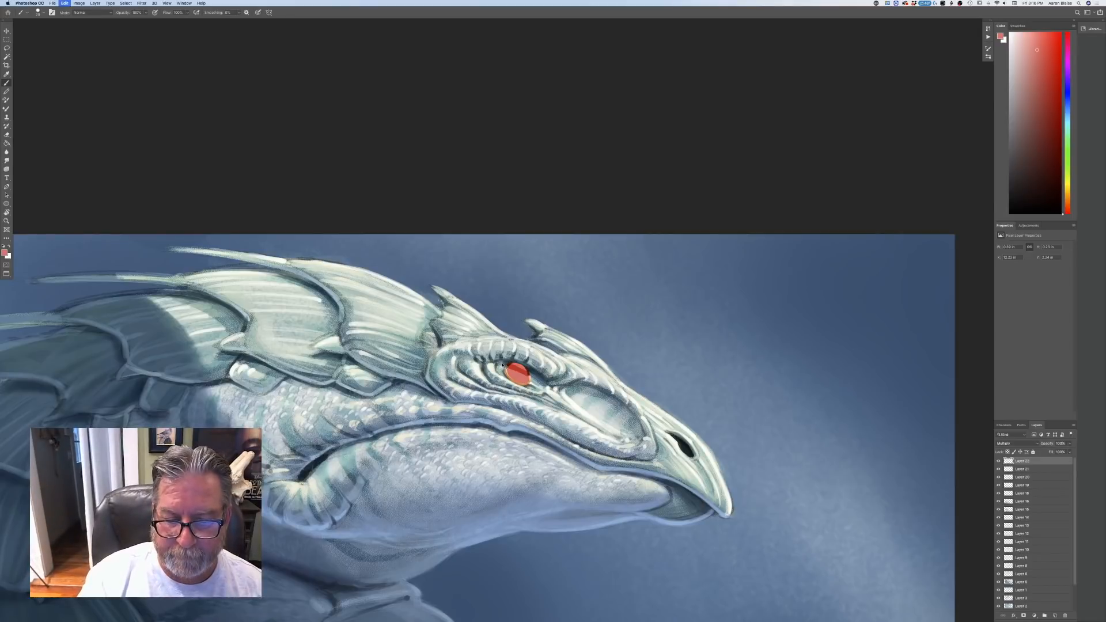
key("super+z")
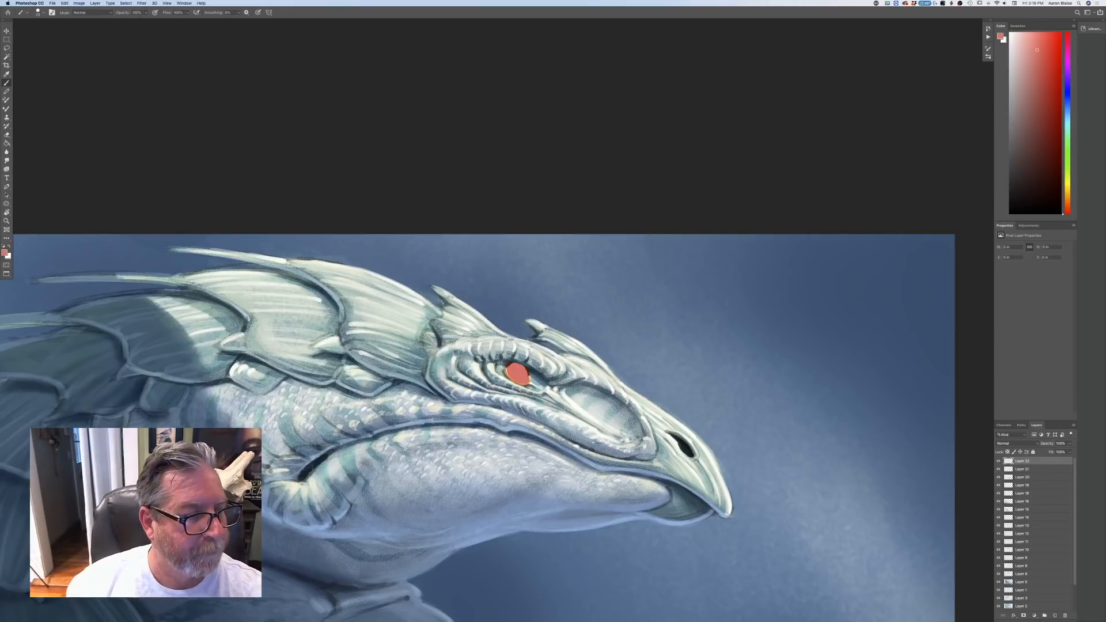
- Set the foreground colour to a muted grey-blue for the eye shadow
left_click(5, 251)
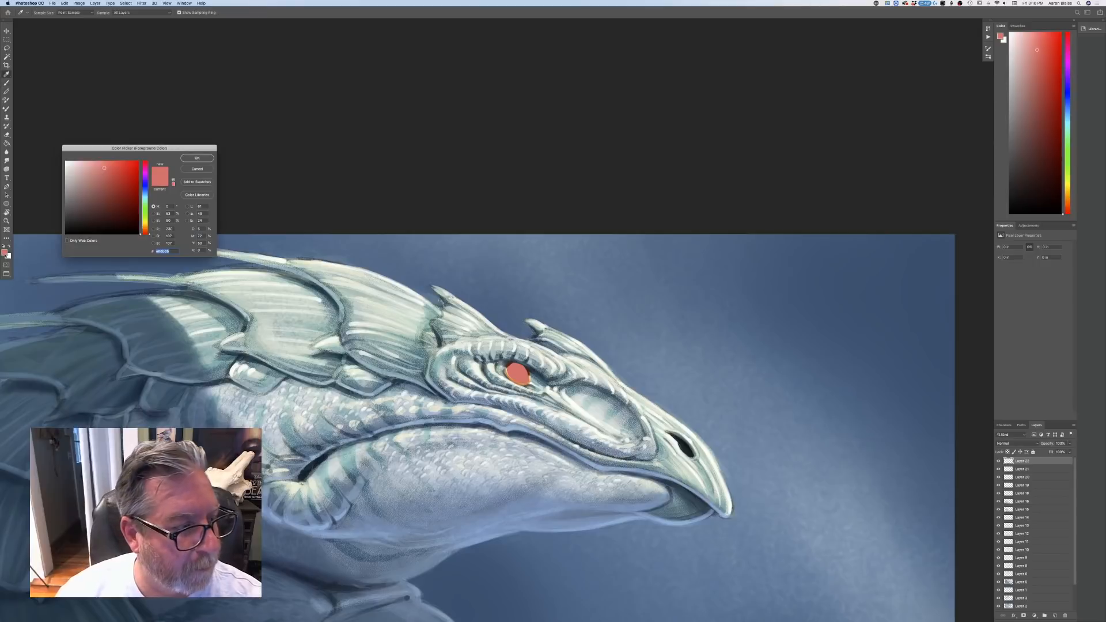
left_click(145, 193)
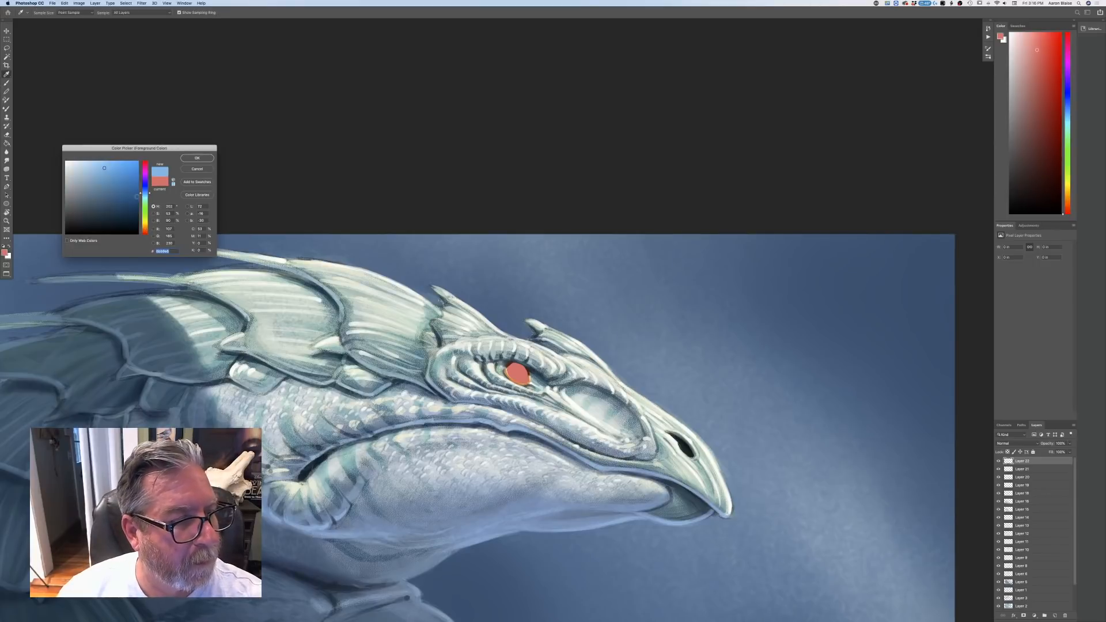
left_click(81, 191)
left_click(192, 159)
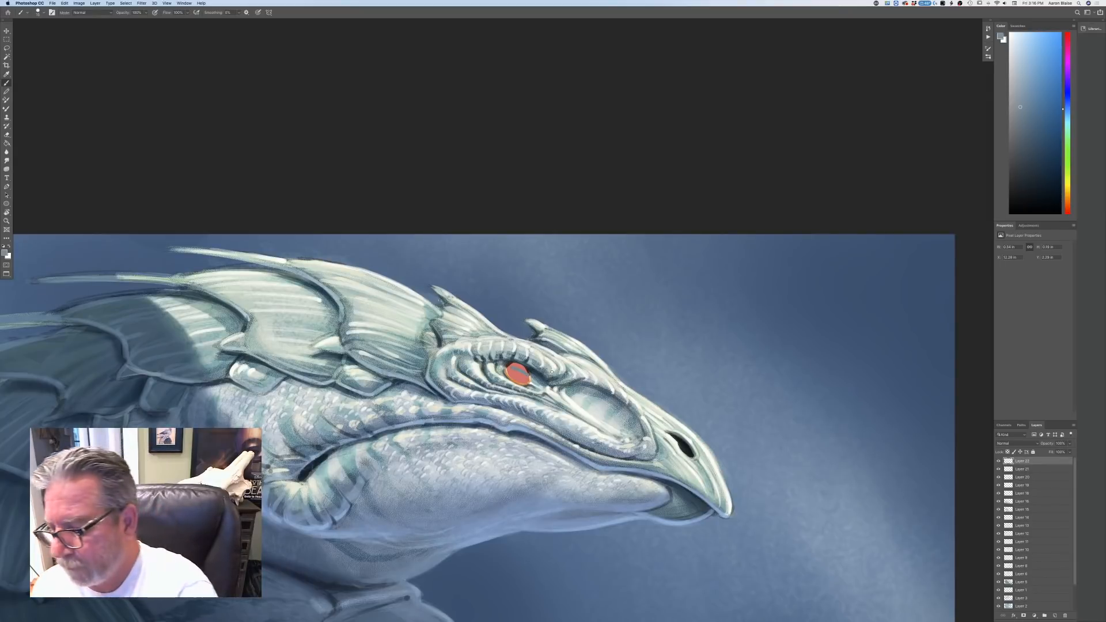
- Check the top layer's blend mode and visibility, and undo the grey-blue strokes on the eye
left_click(997, 444)
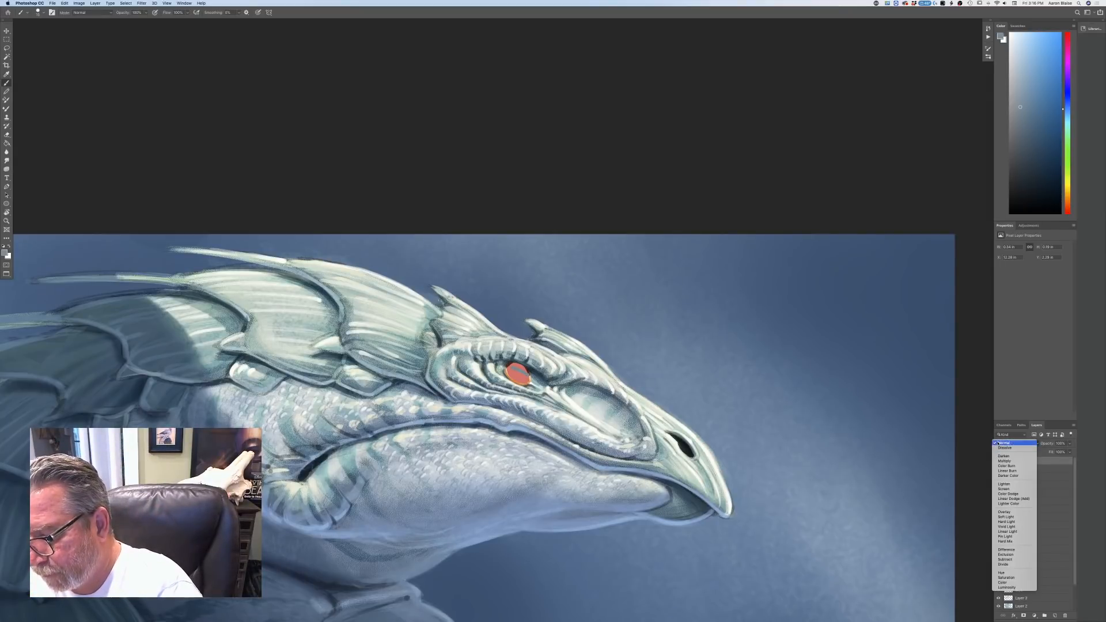
left_click(998, 443)
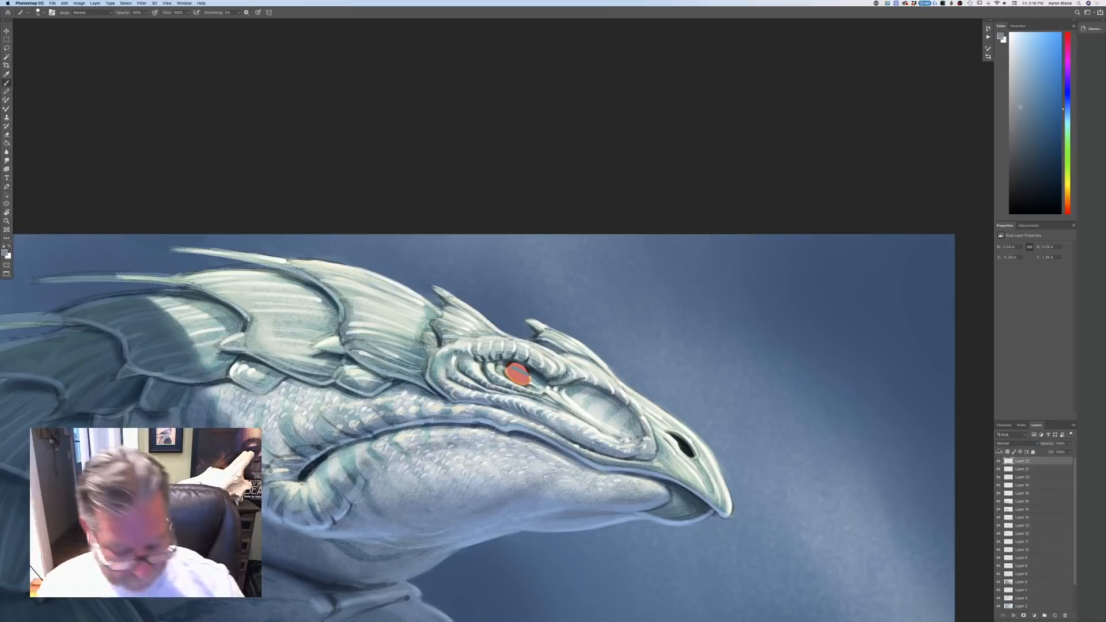
key("super+z")
key("super+z")
key("super+z")
key("super+z")
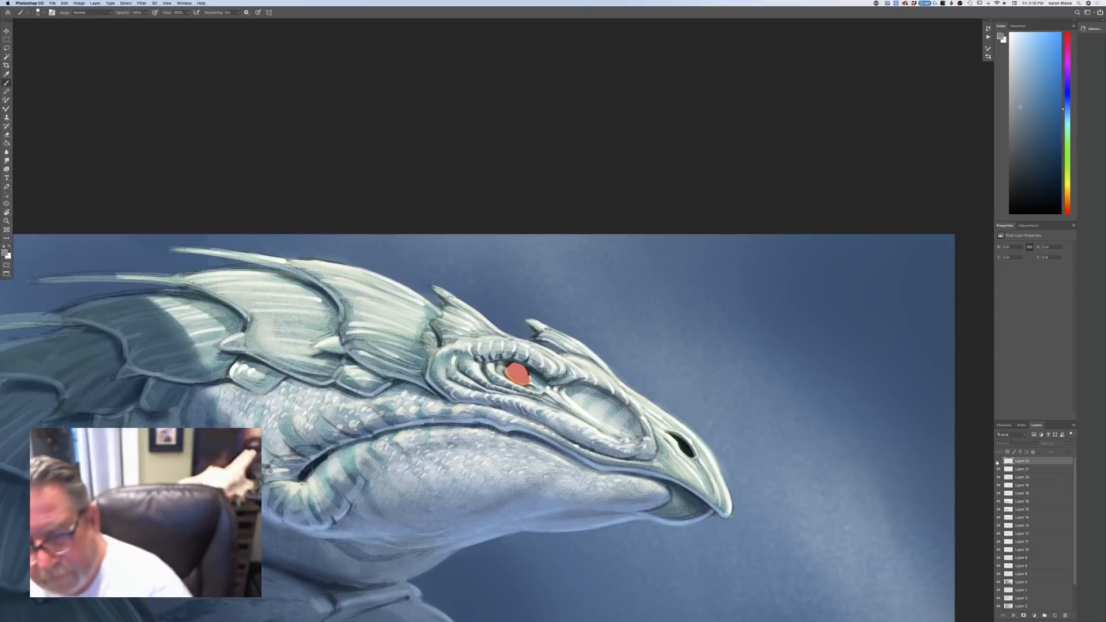
left_click(999, 462)
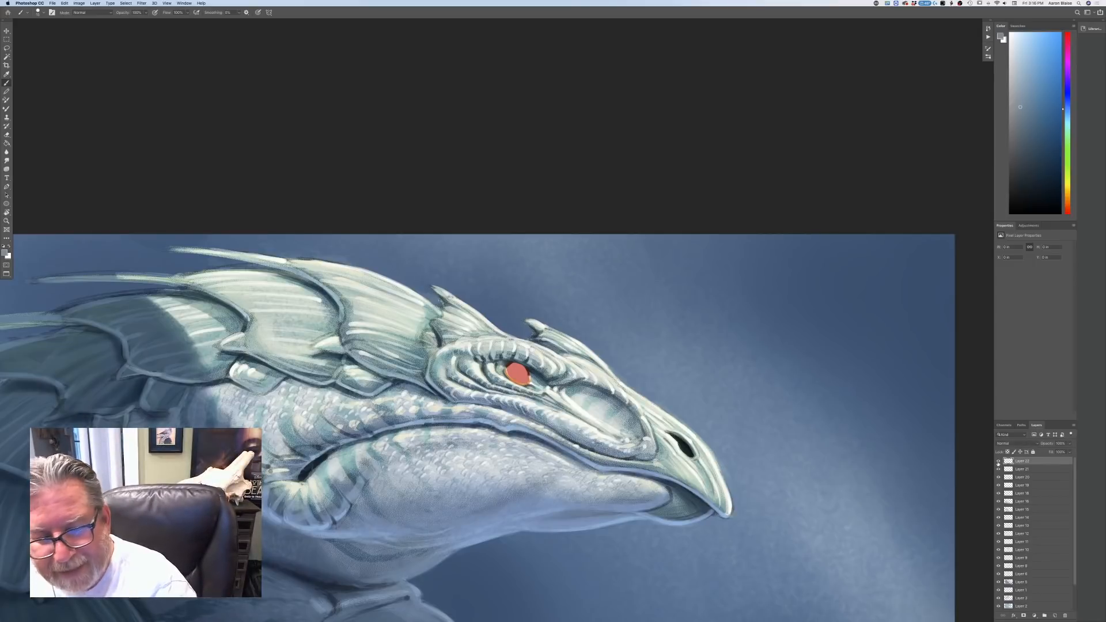
- Set the top layer's blend mode to Multiply and paint a grey-blue shadow across the upper part of the red eye
left_click(1003, 444)
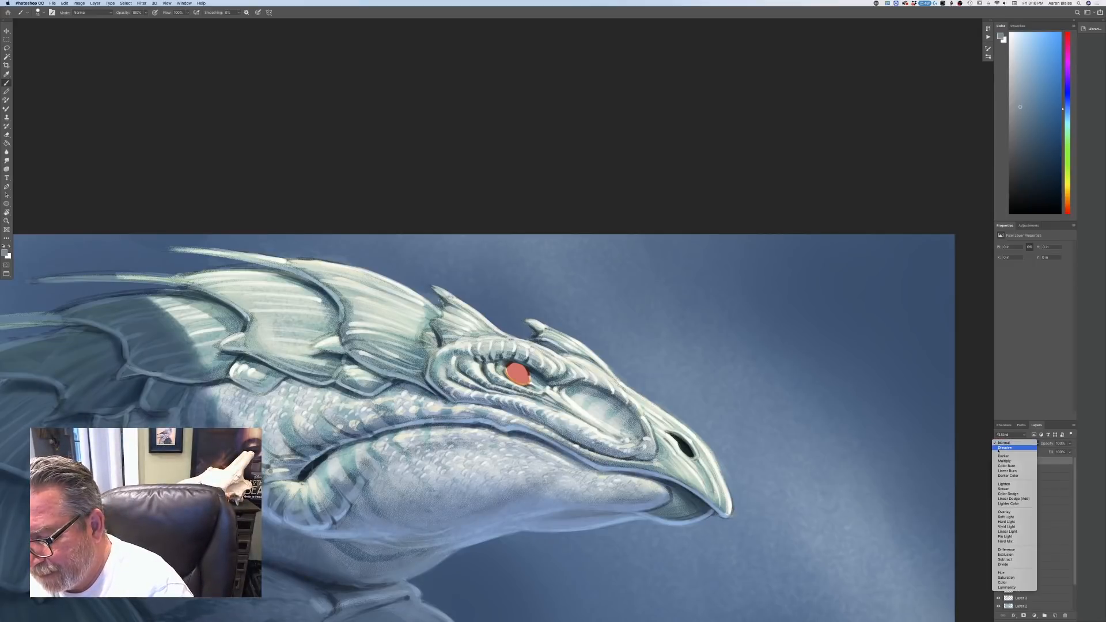
left_click(1004, 461)
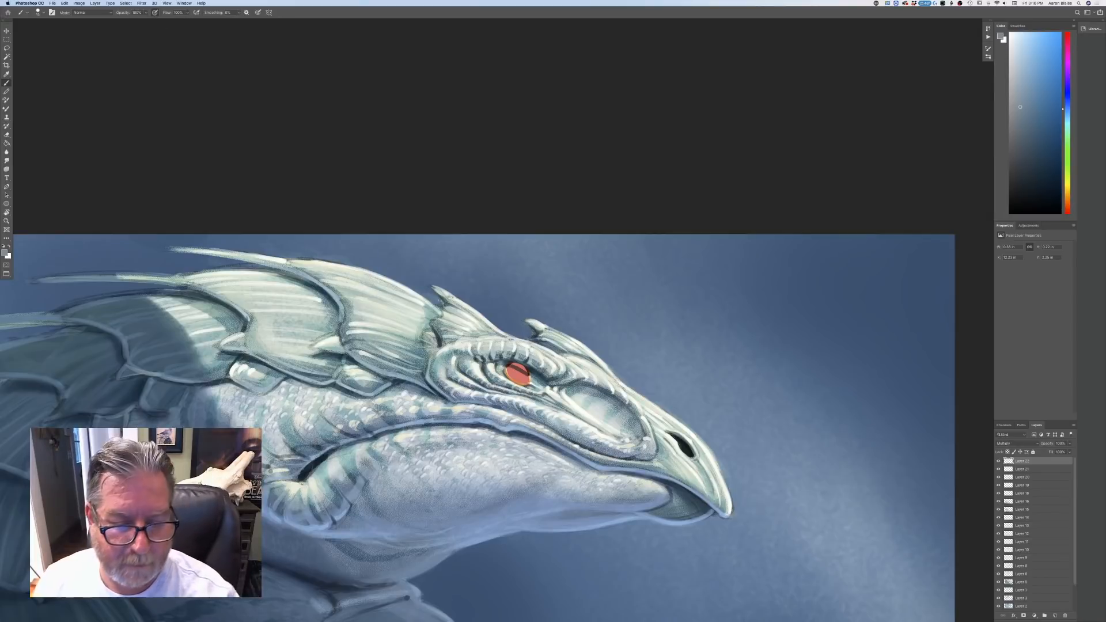
mouse_move(511, 366)
left_mouse_down()
mouse_move(529, 376)
mouse_move(523, 370)
left_mouse_up()
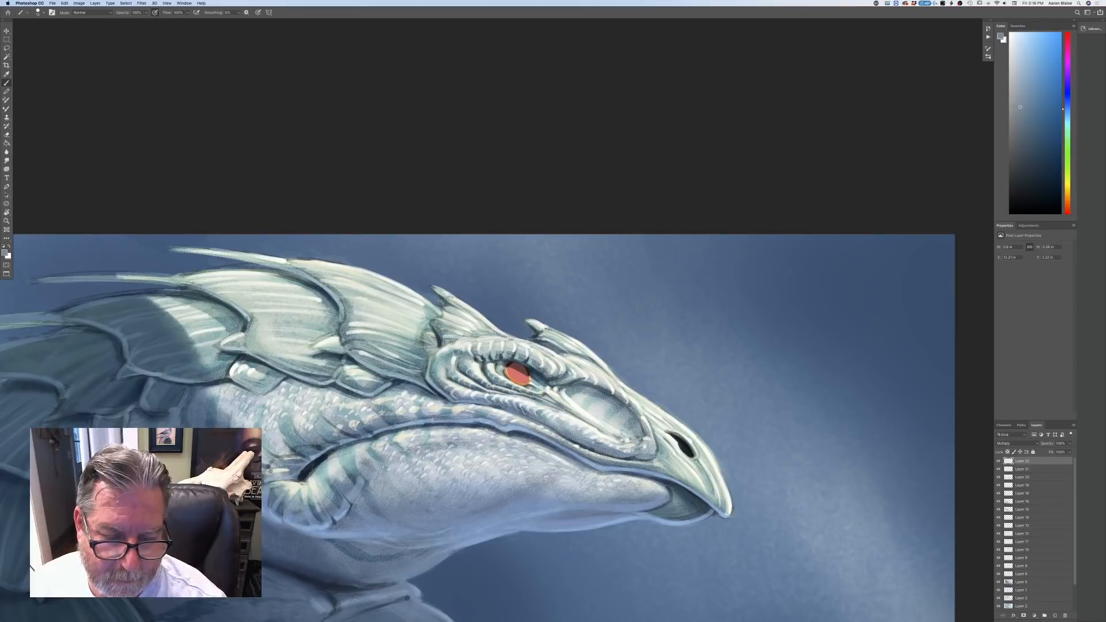
- Extend the grey-blue shadow into the front corner and the upper rear edge of the red eye
left_click_drag(532, 374, 541, 383)
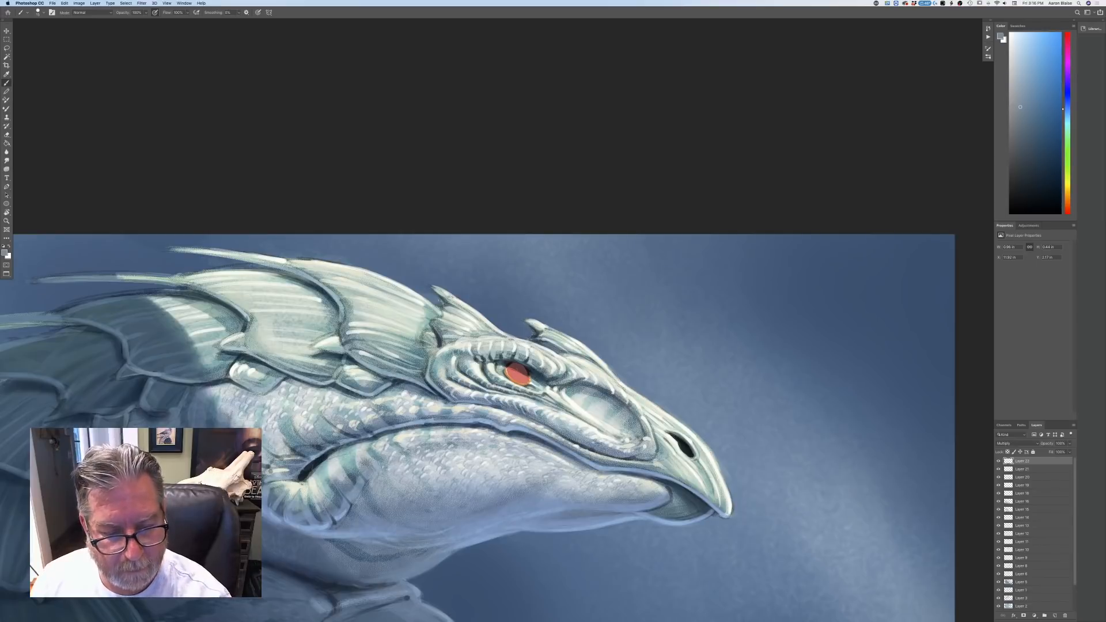
left_click_drag(503, 370, 512, 364)
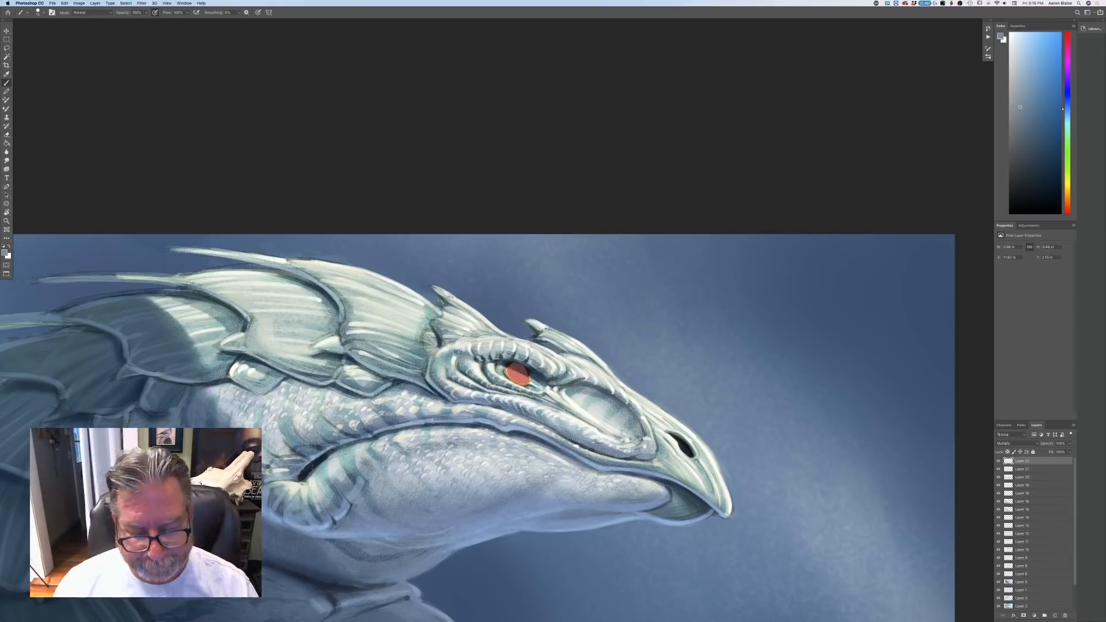
- Add a new layer directly below the Multiply shadow layer and set the foreground colour to a dark red
key("super+plus")
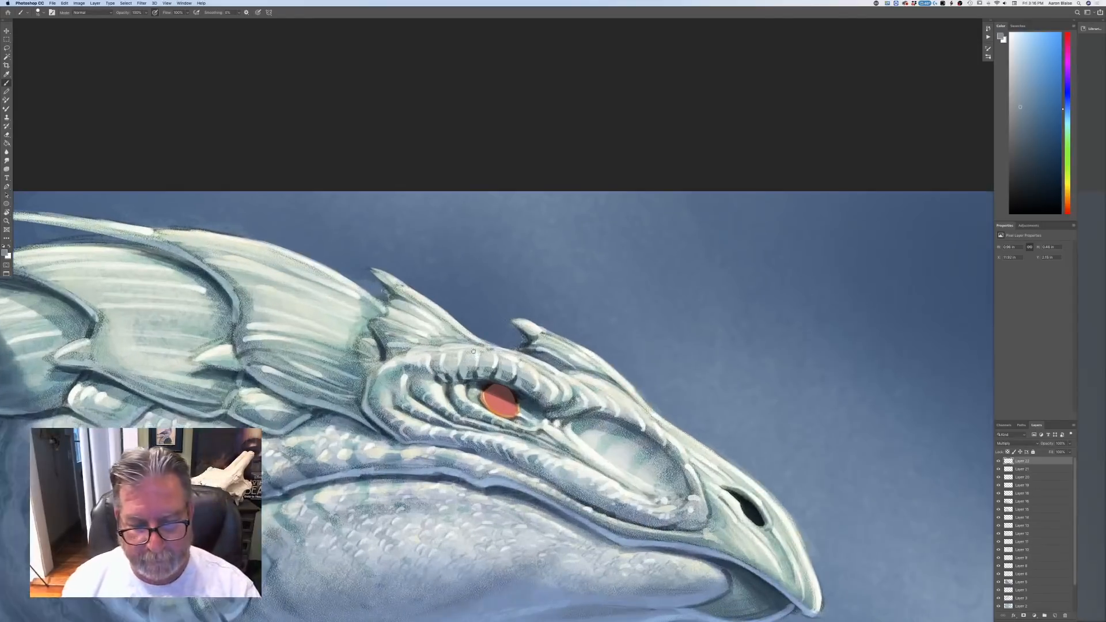
scroll(474, 351, "down", 3)
scroll(474, 351, "left", 2)
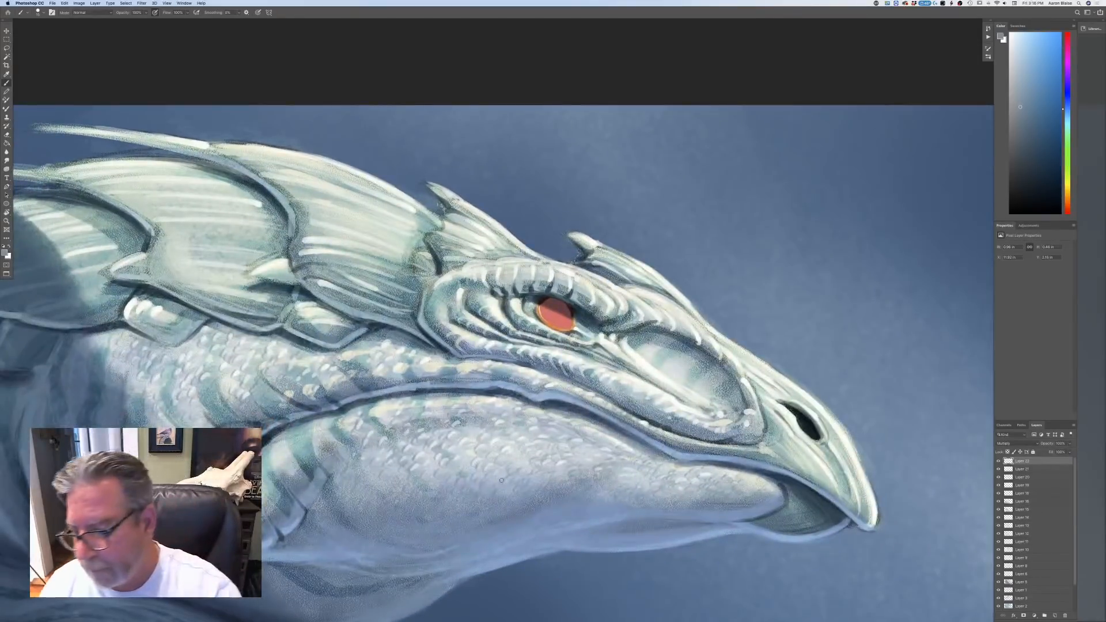
left_click(1020, 469)
left_click(1056, 615)
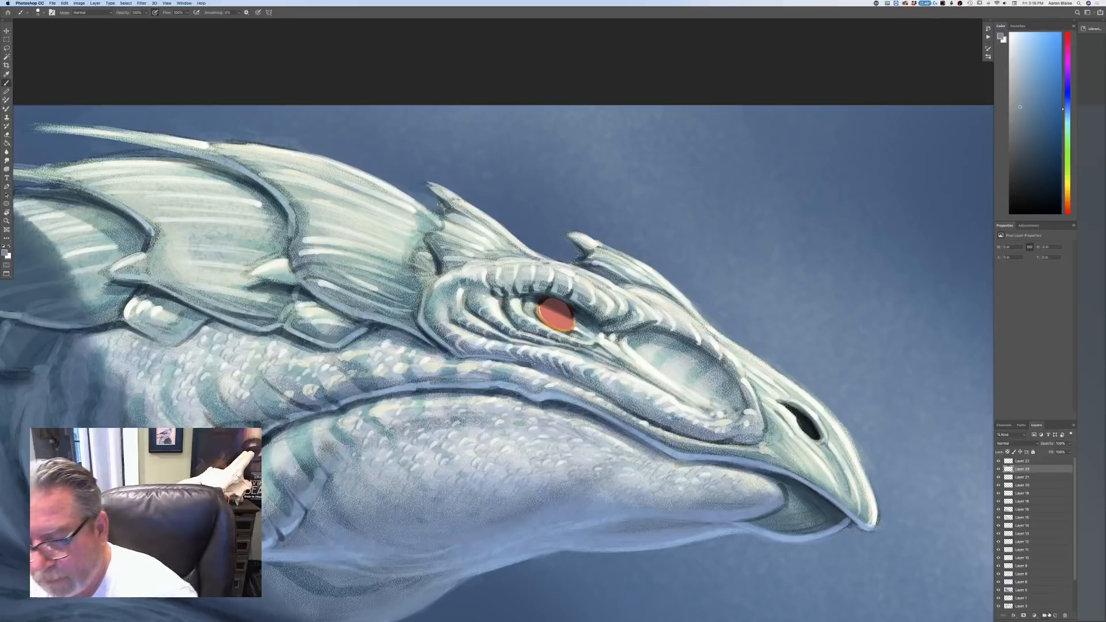
left_click(5, 252)
left_click(552, 314)
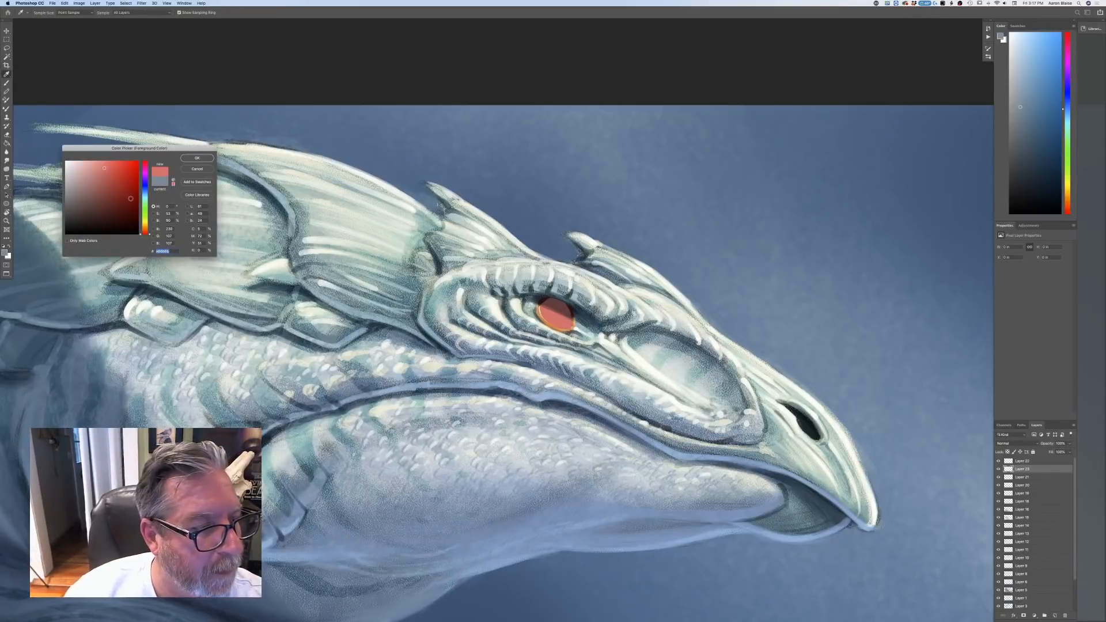
left_click(132, 201)
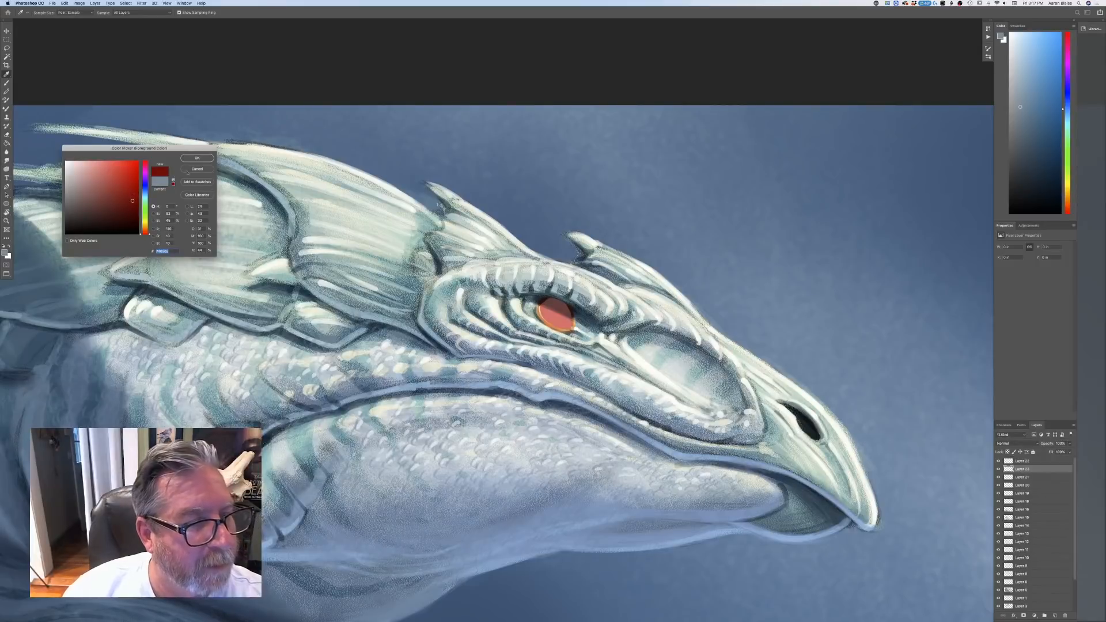
left_click(197, 158)
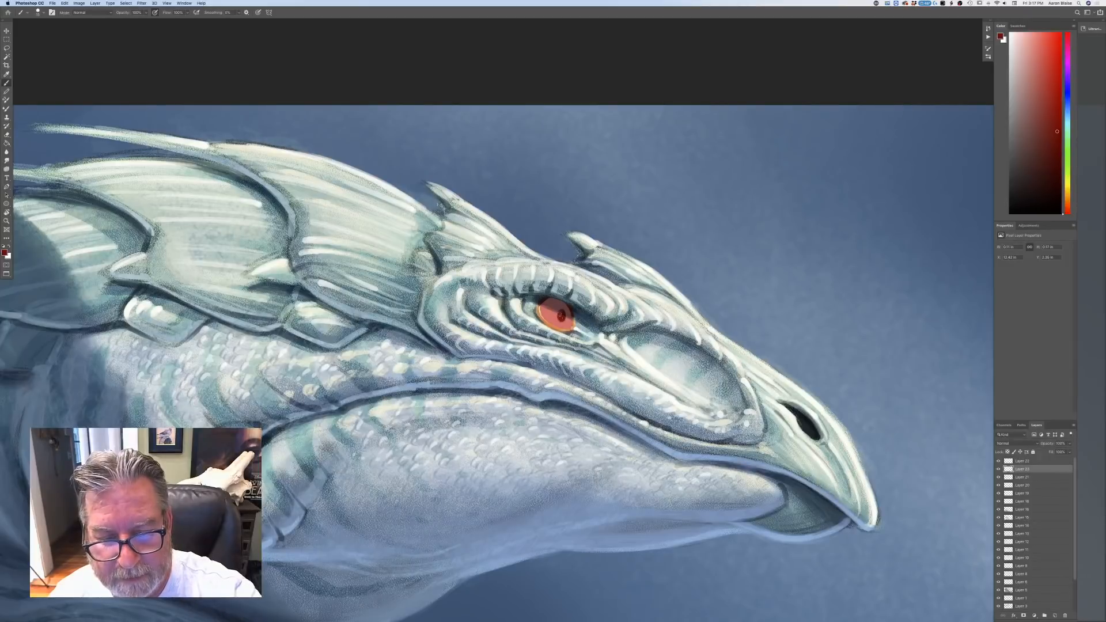
- Paint a small oval dark red pupil near the front of the eye and shade the iris around it
left_click_drag(562, 311, 563, 315)
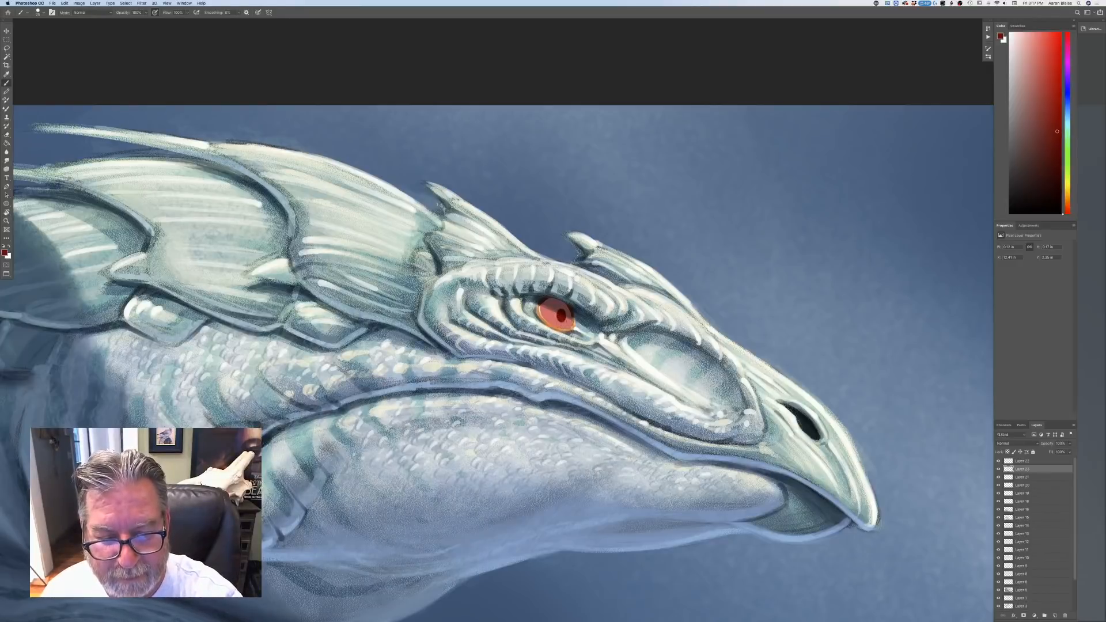
mouse_move(548, 329)
left_mouse_down()
mouse_move(567, 324)
mouse_move(567, 306)
left_mouse_up()
key("]")
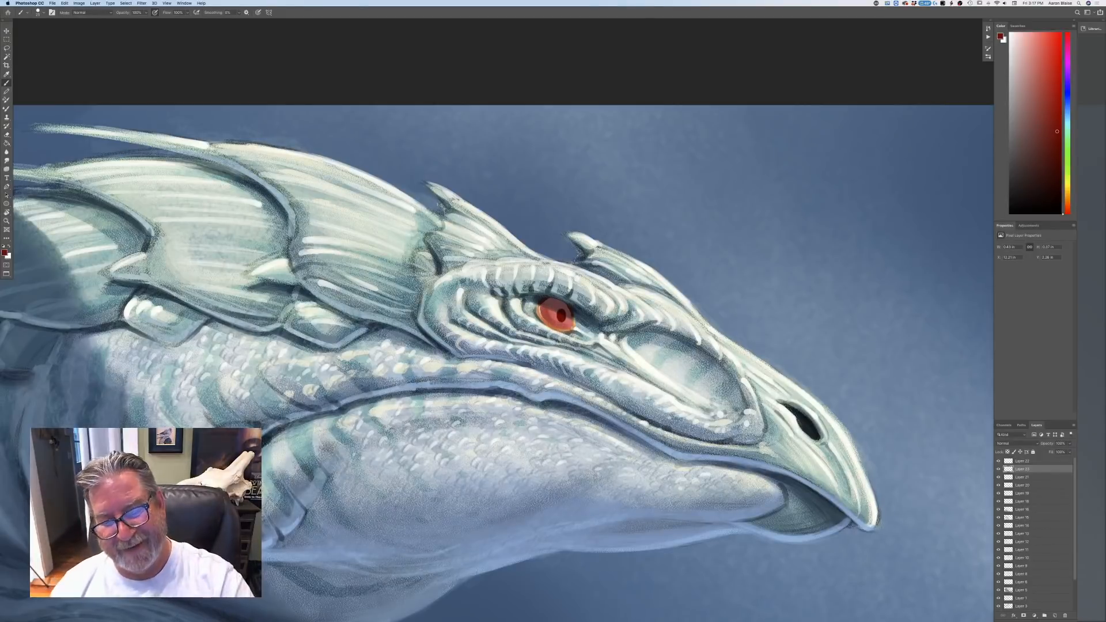
left_click_drag(550, 304, 566, 313)
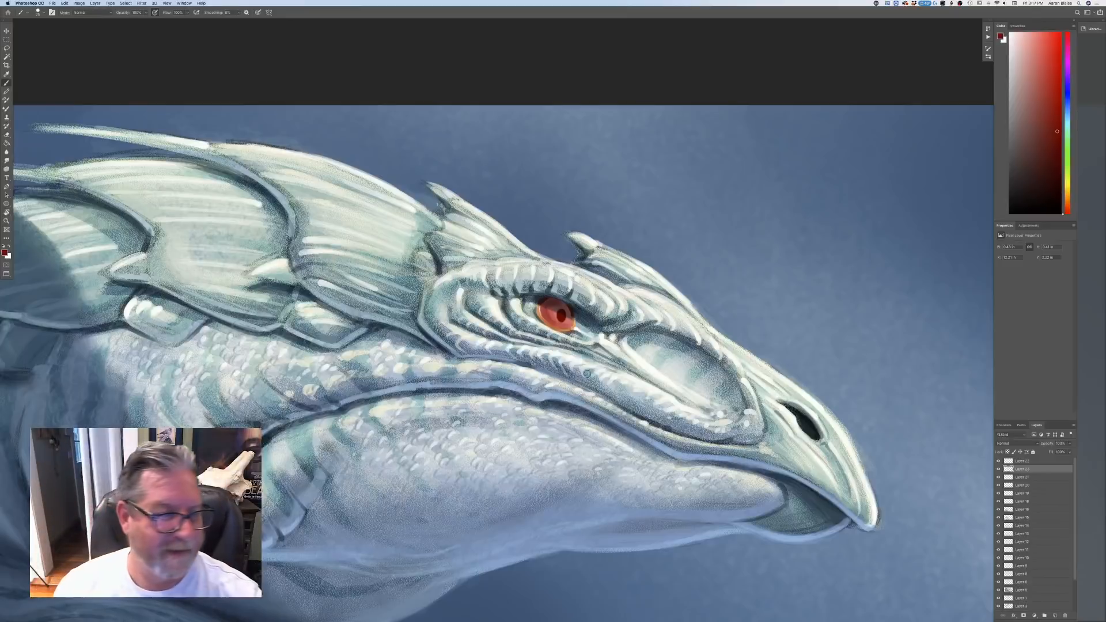
- Set the foreground colour to a light salmon pink for the eye
left_click(5, 253)
left_click(104, 169)
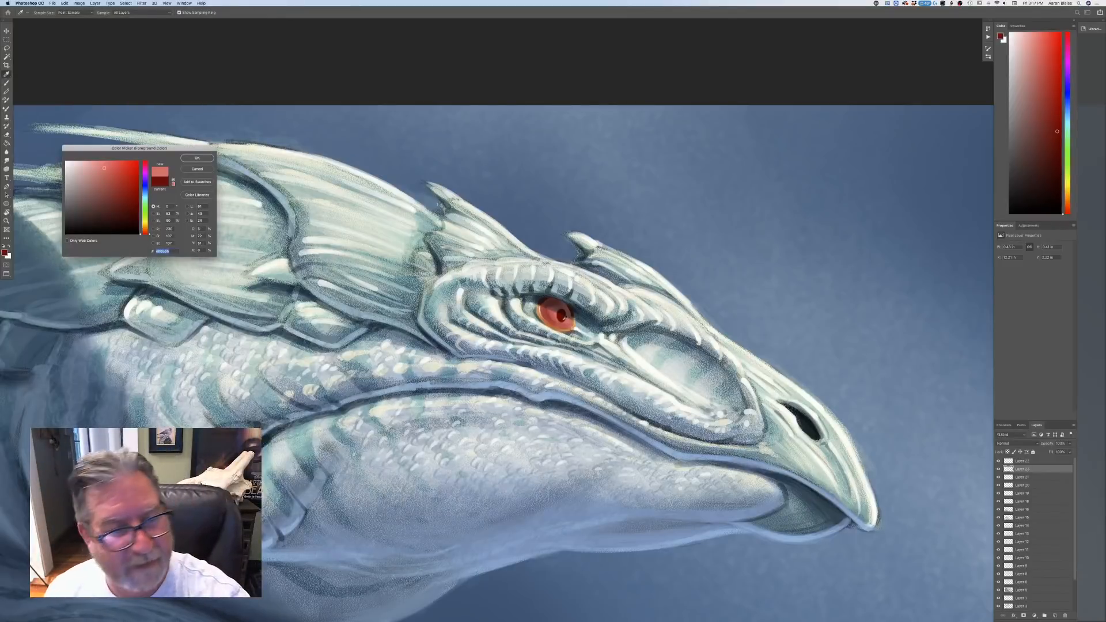
left_click(100, 163)
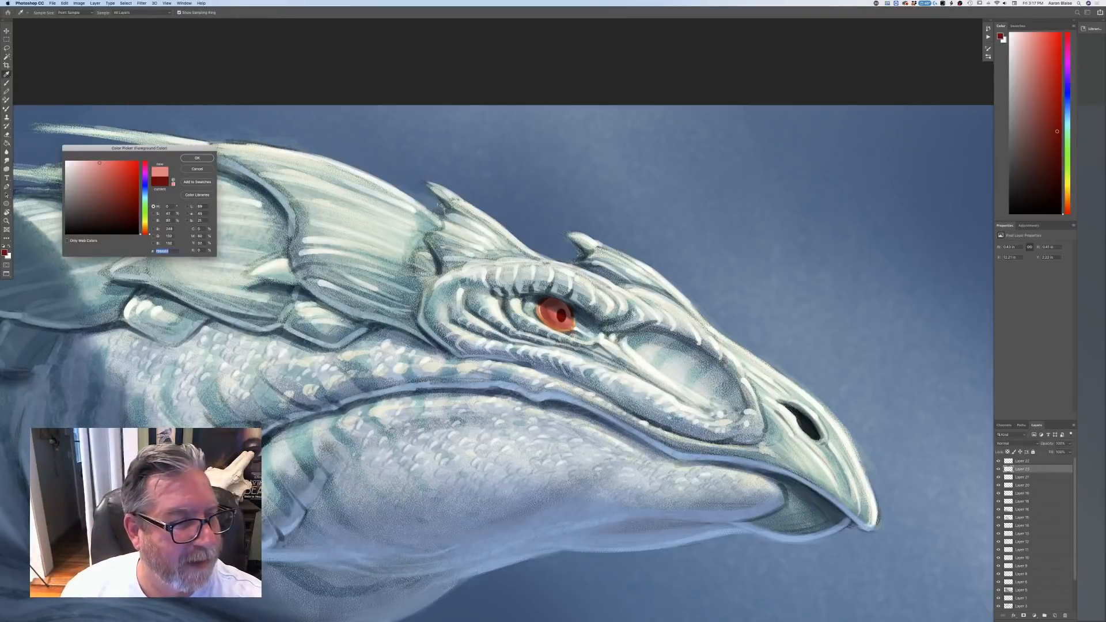
left_click(193, 160)
key("b")
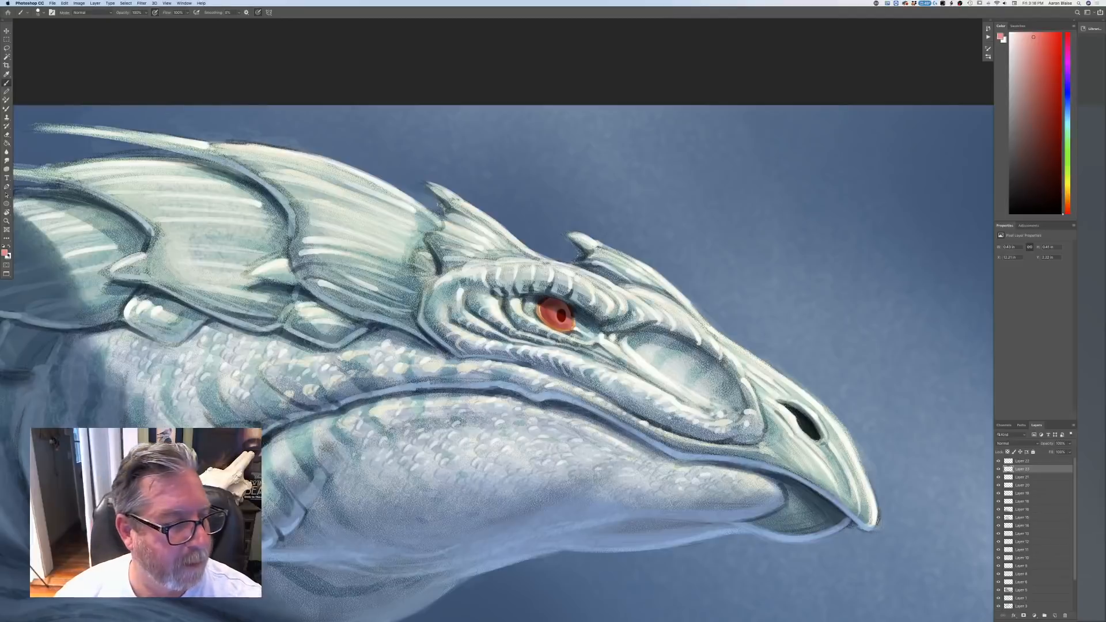
- Set the foreground colour to a bright coral red and brighten the rear and lower edges of the iris
left_click(5, 254)
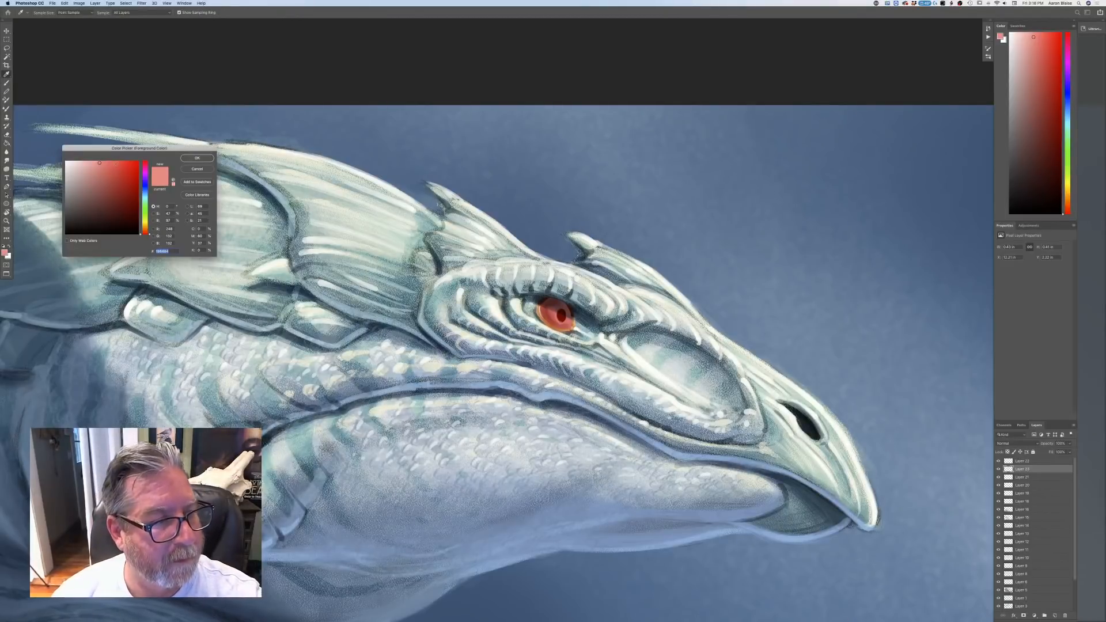
left_click(116, 163)
left_click(197, 158)
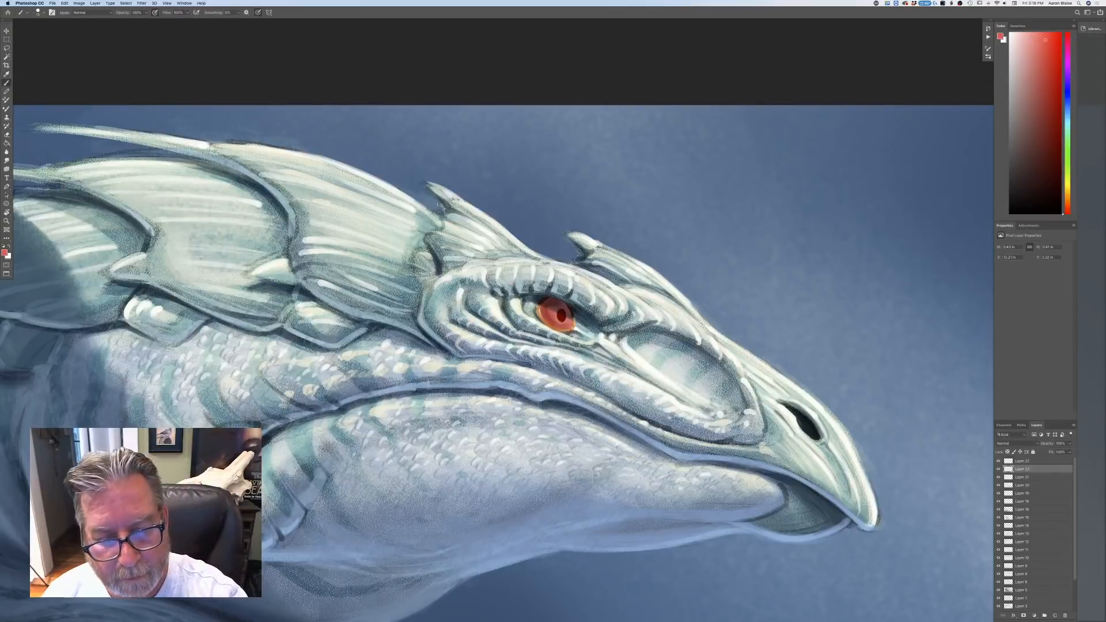
left_click_drag(540, 304, 552, 325)
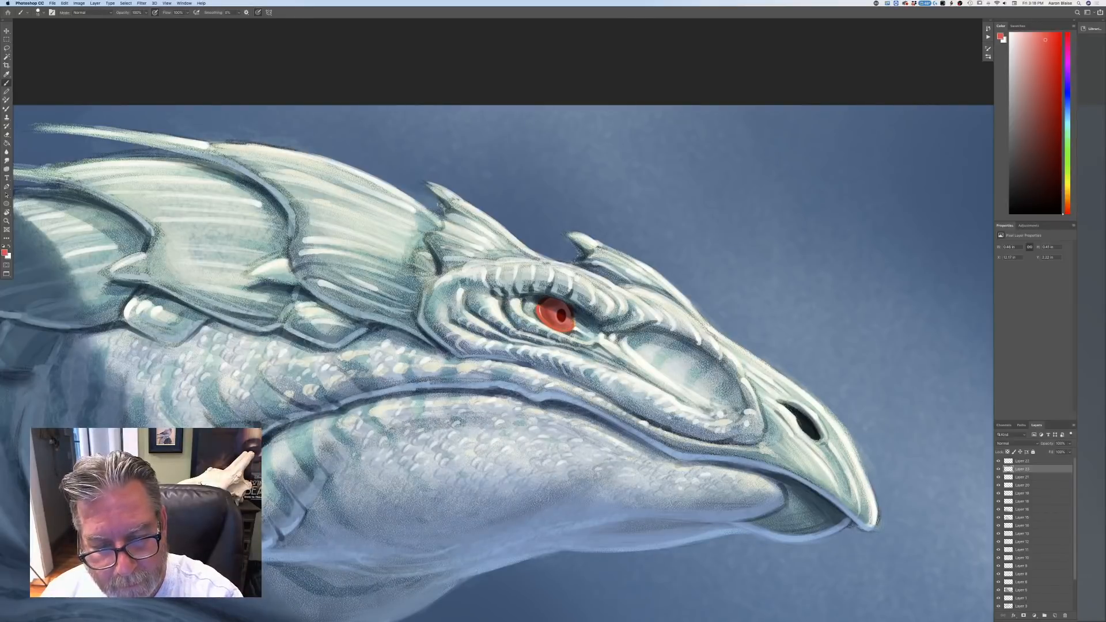
left_click_drag(567, 330, 575, 328)
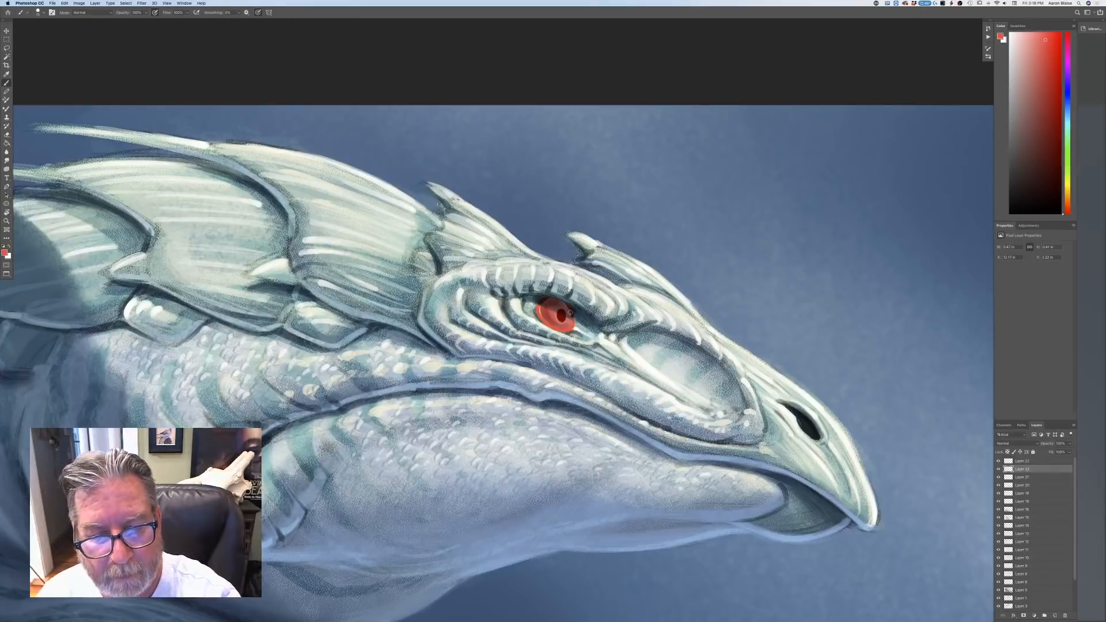
- Set the foreground colour to the very dark brown sampled from the eye's upper rim
left_click(4, 252)
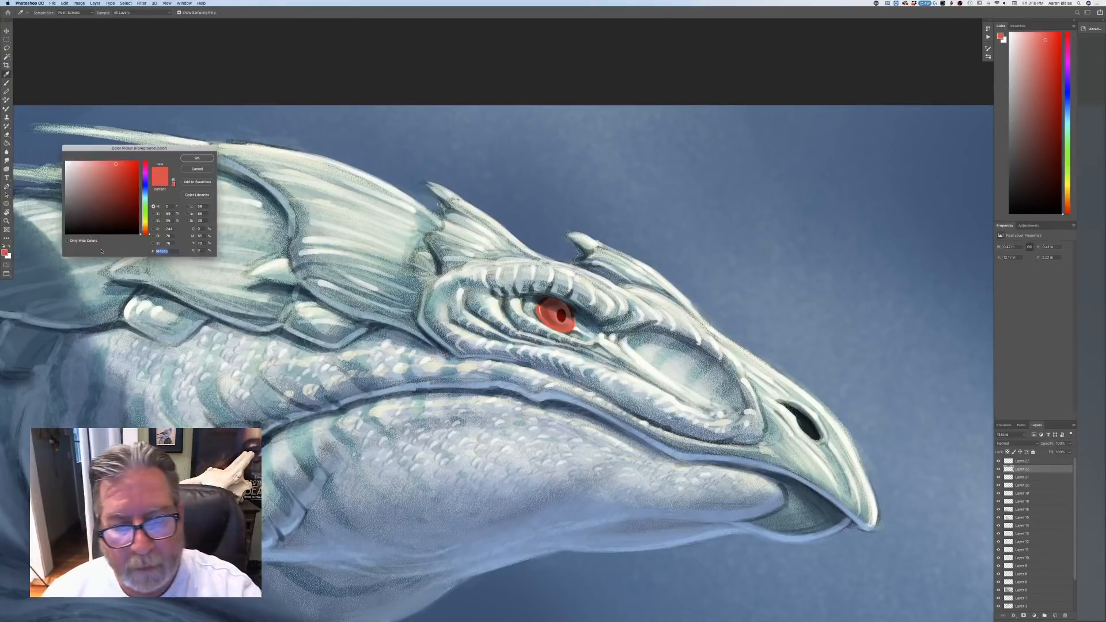
left_click(543, 300)
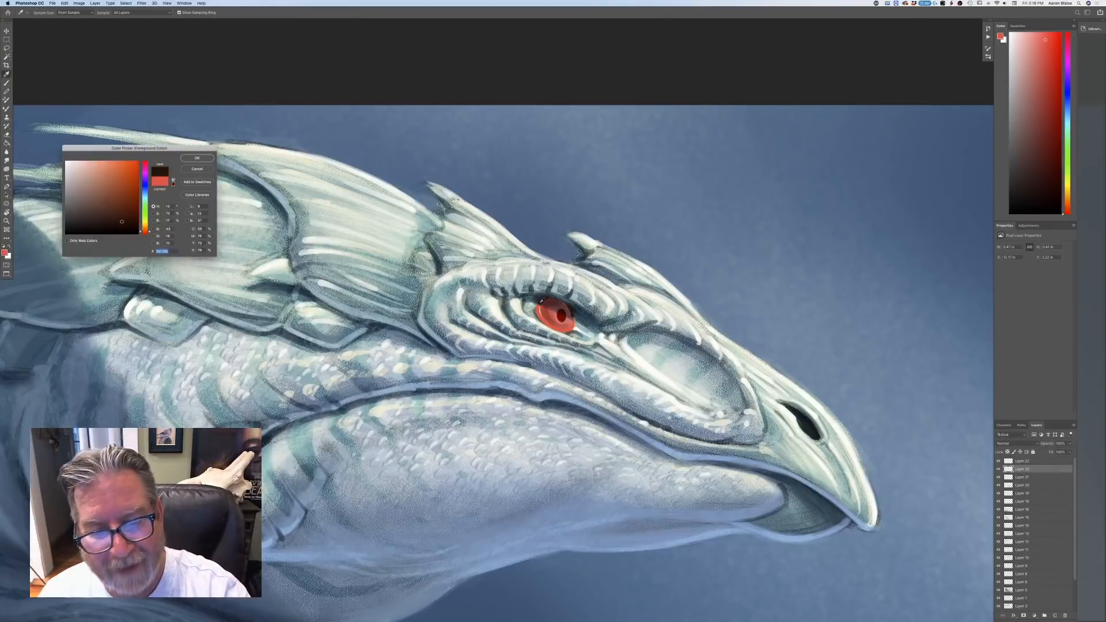
left_click(200, 159)
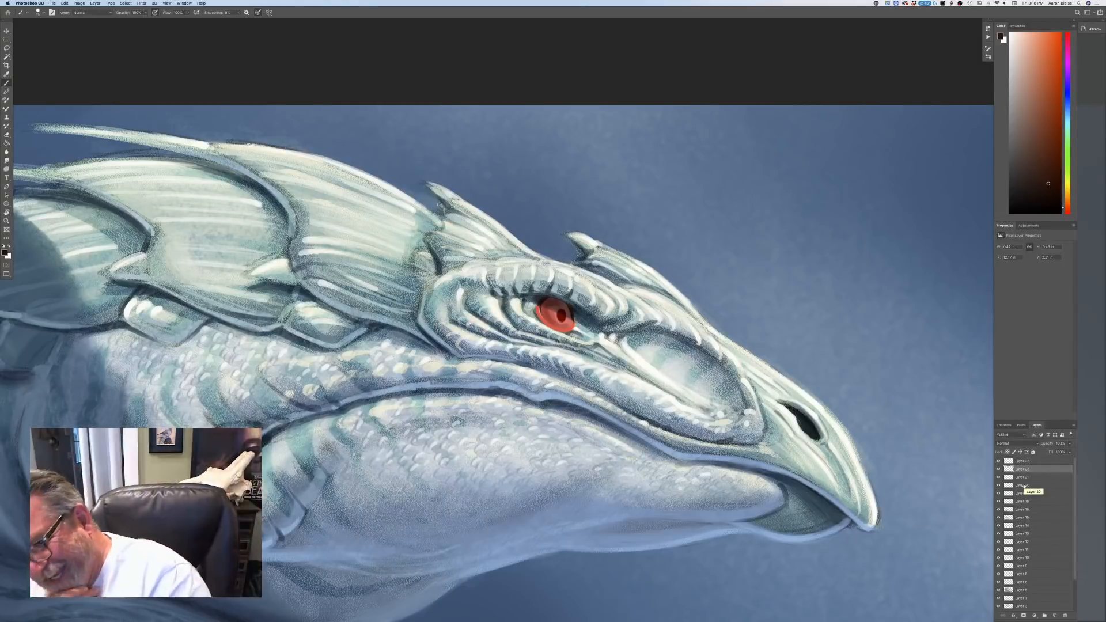
- Toggle the visibility of the pupil layer to check it, and add a new layer above the Multiply shadow layer
left_click(999, 469)
left_click(1000, 469)
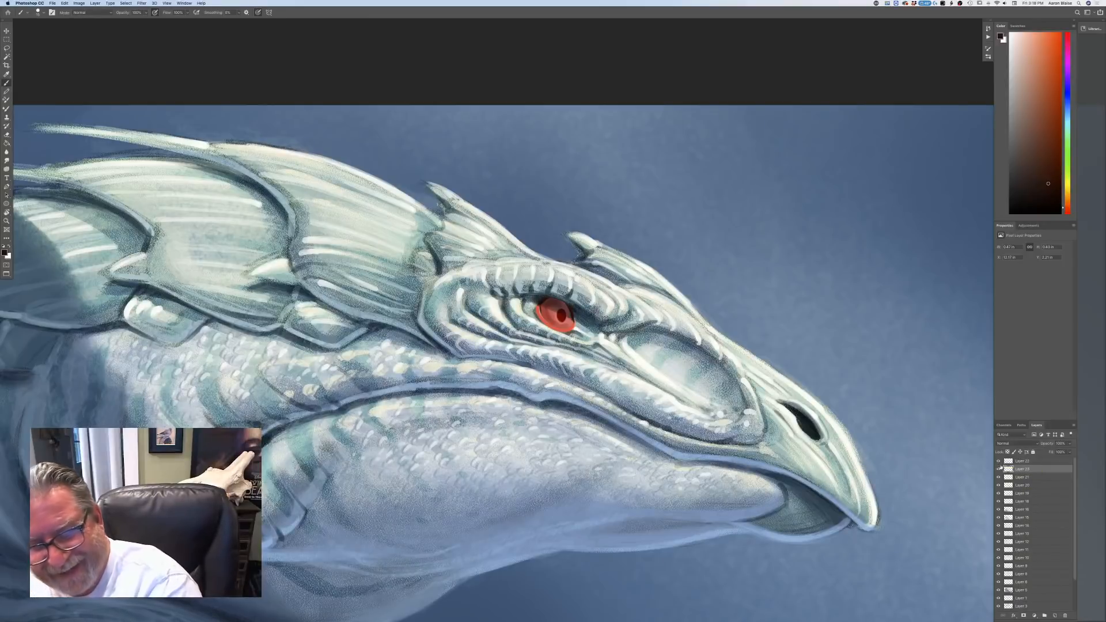
left_click(1027, 464)
left_click(1056, 616)
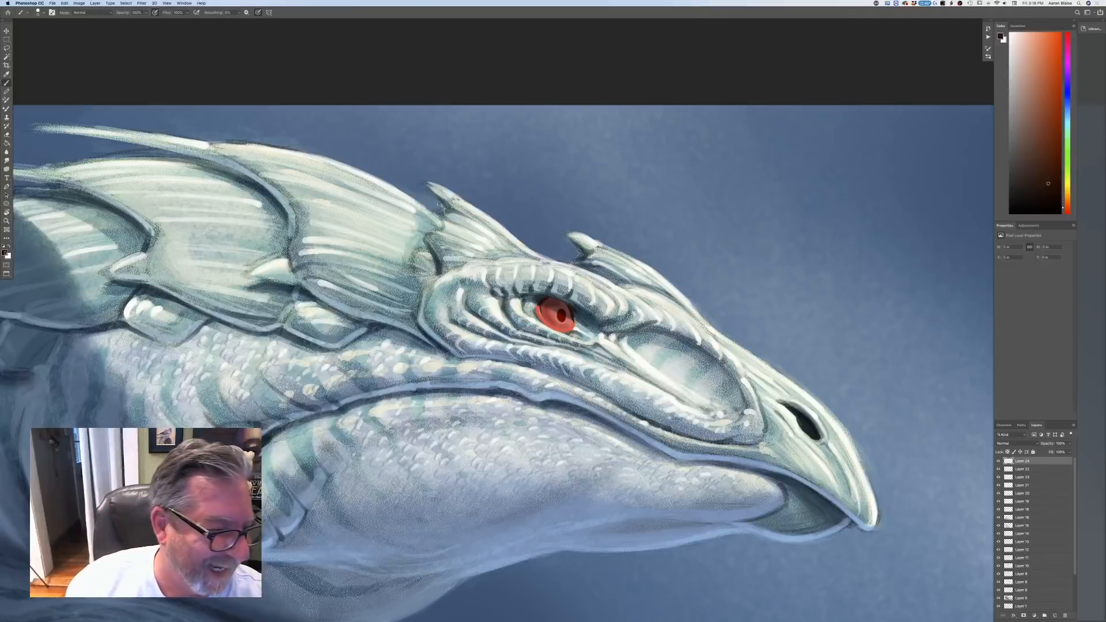
- Set the foreground colour to a soft medium blue sampled beside the upper edge of the head's plates
left_click(4, 253)
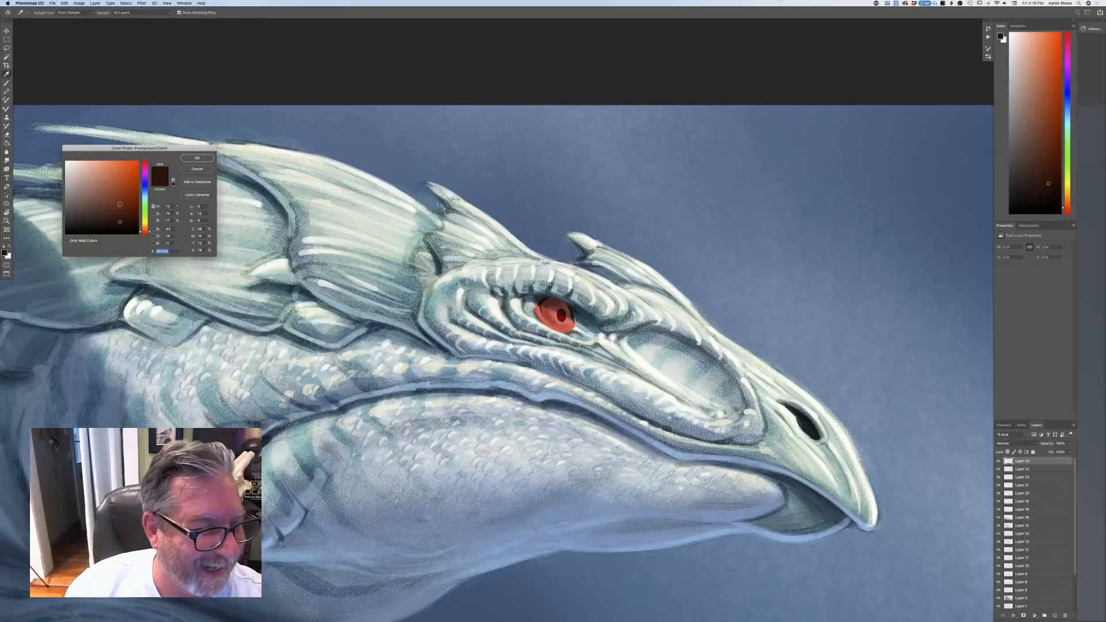
left_click(98, 266)
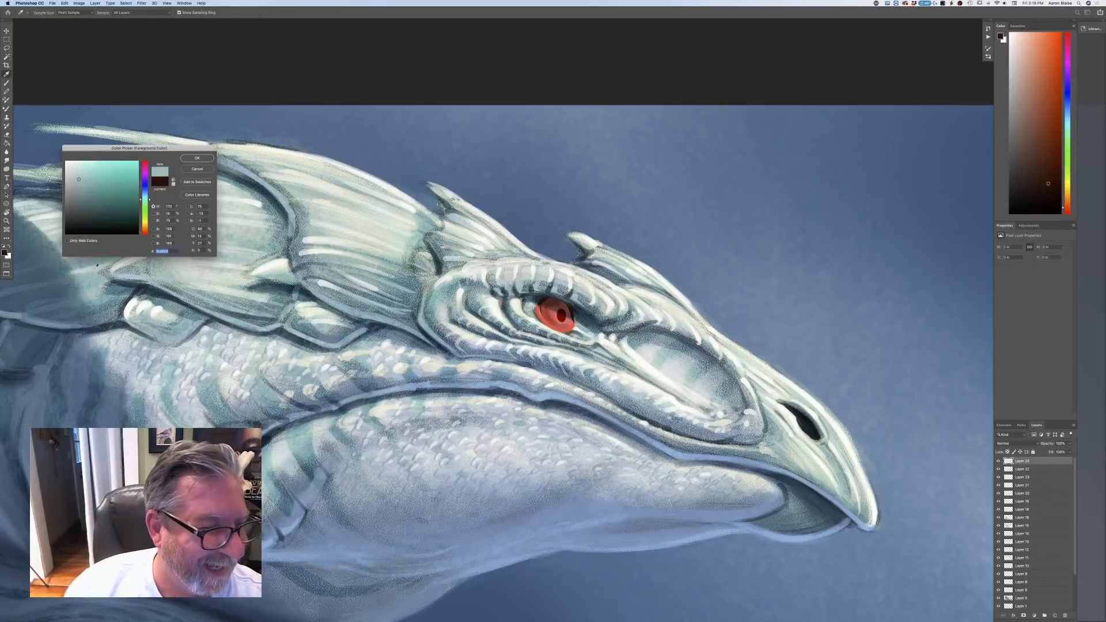
left_click_drag(145, 197, 145, 195)
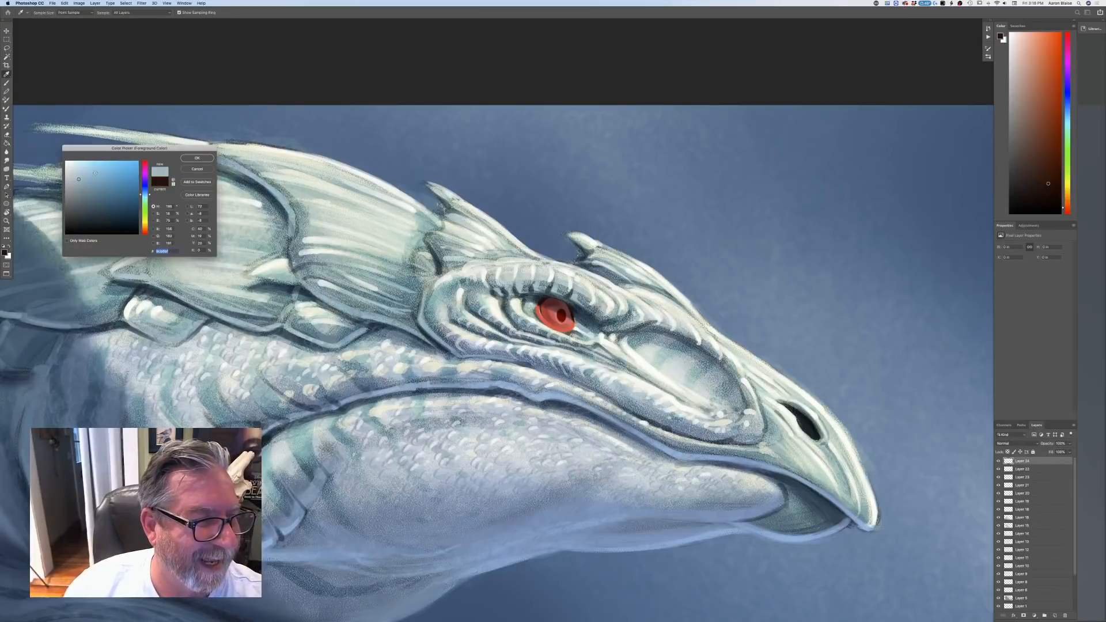
left_click(100, 171)
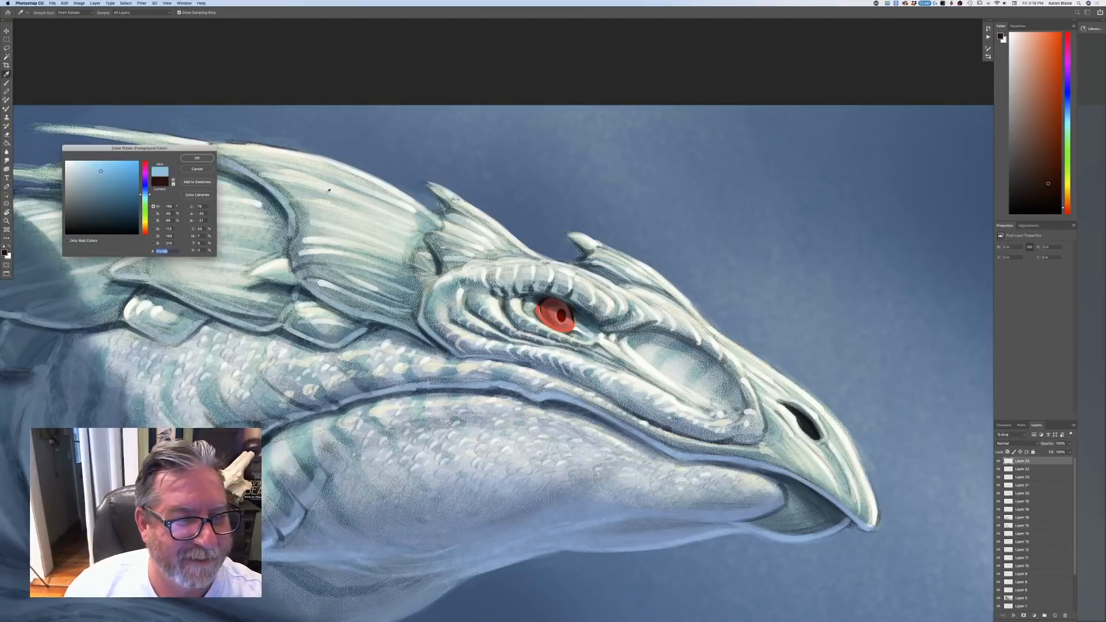
left_click(386, 173)
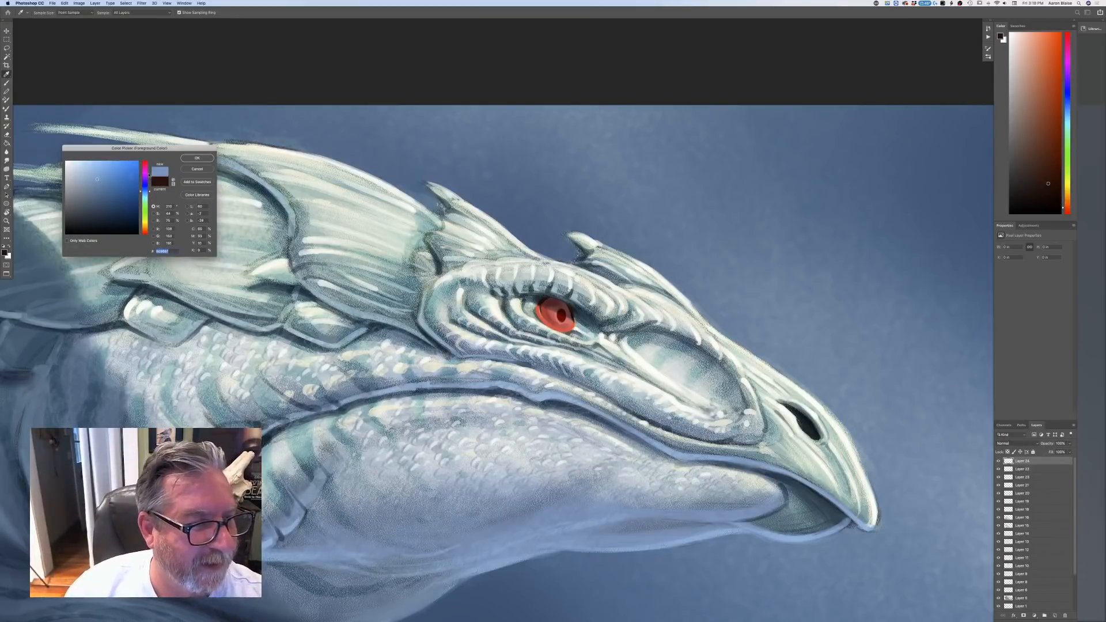
key("Return")
key("b")
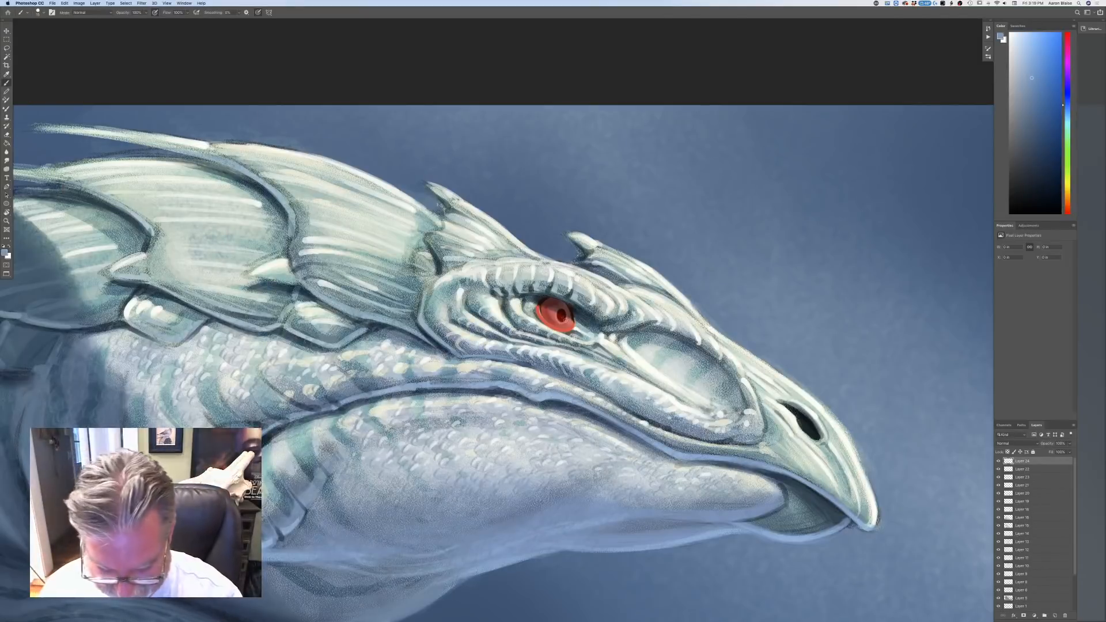
- Paint soft blue reflections over the pupil and the upper part of the red iris
left_click(562, 316)
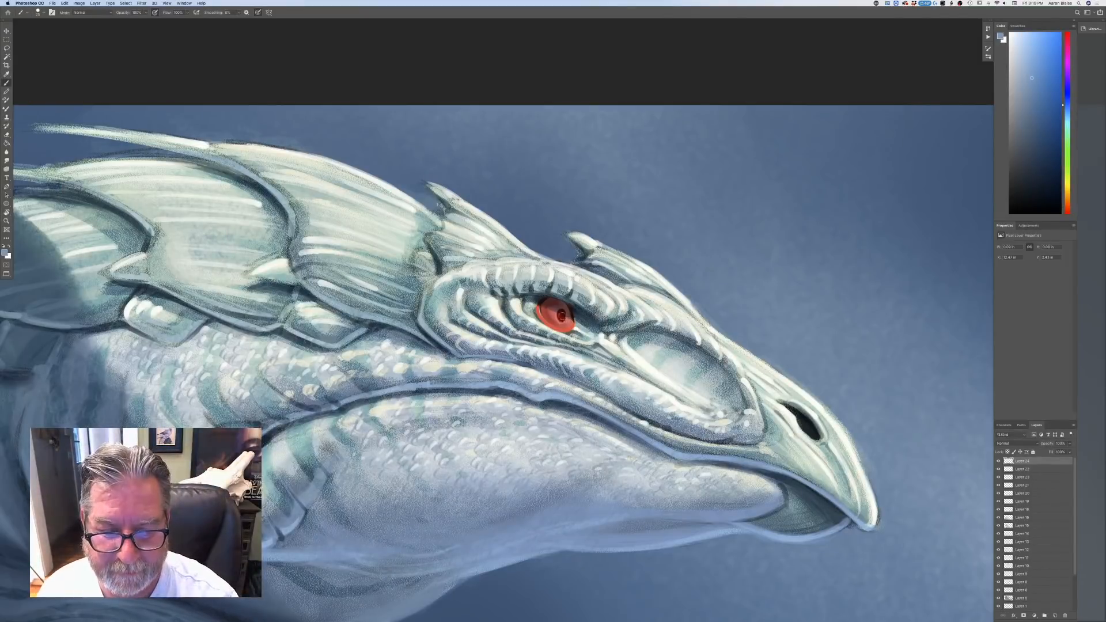
left_click_drag(562, 315, 569, 319)
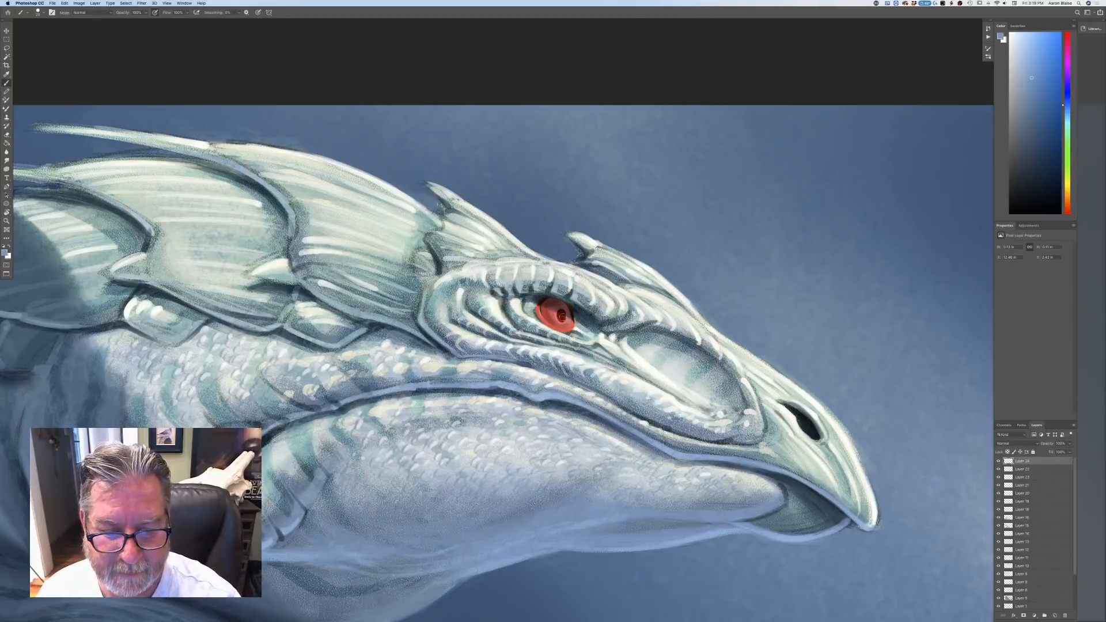
left_click_drag(557, 310, 567, 320)
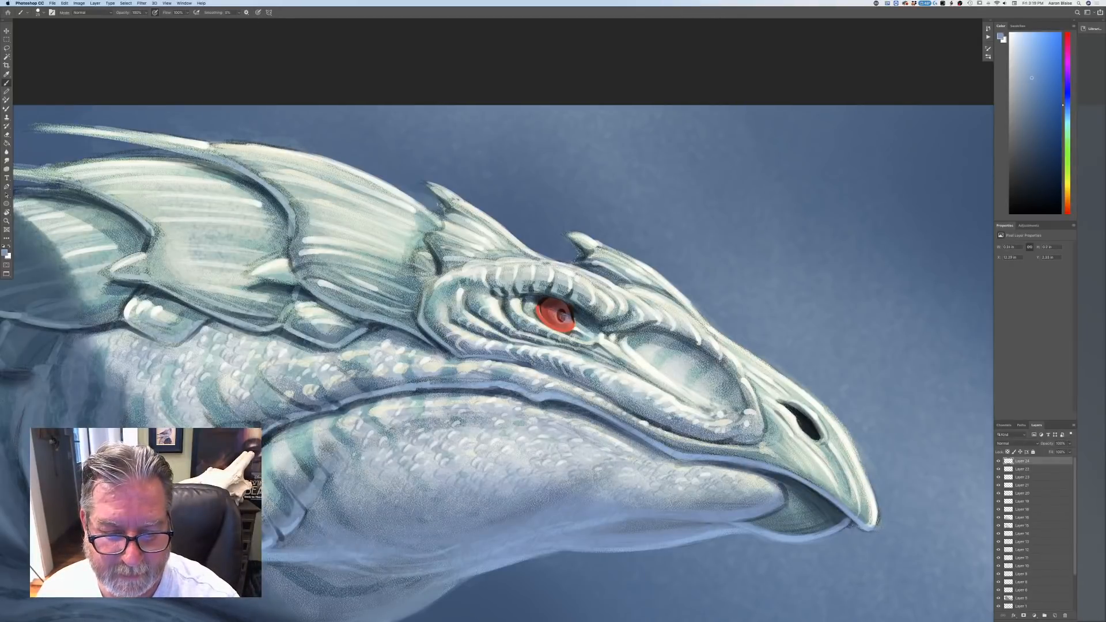
left_click_drag(564, 315, 545, 311)
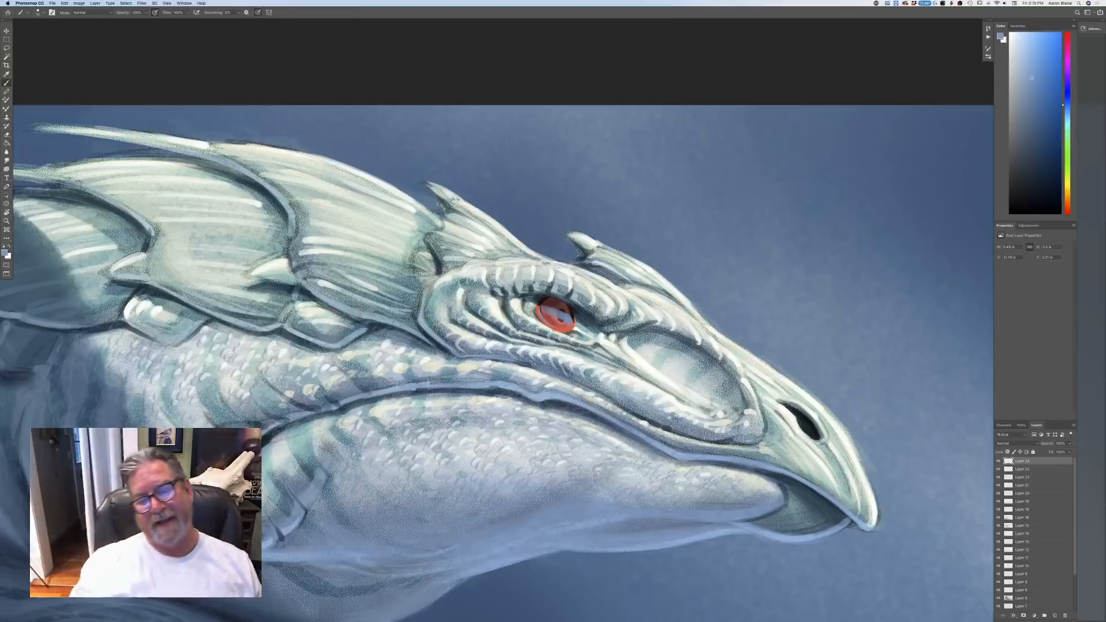
- Set the foreground colour to a very pale cyan, almost white, for the eye's highlights
left_click(5, 253)
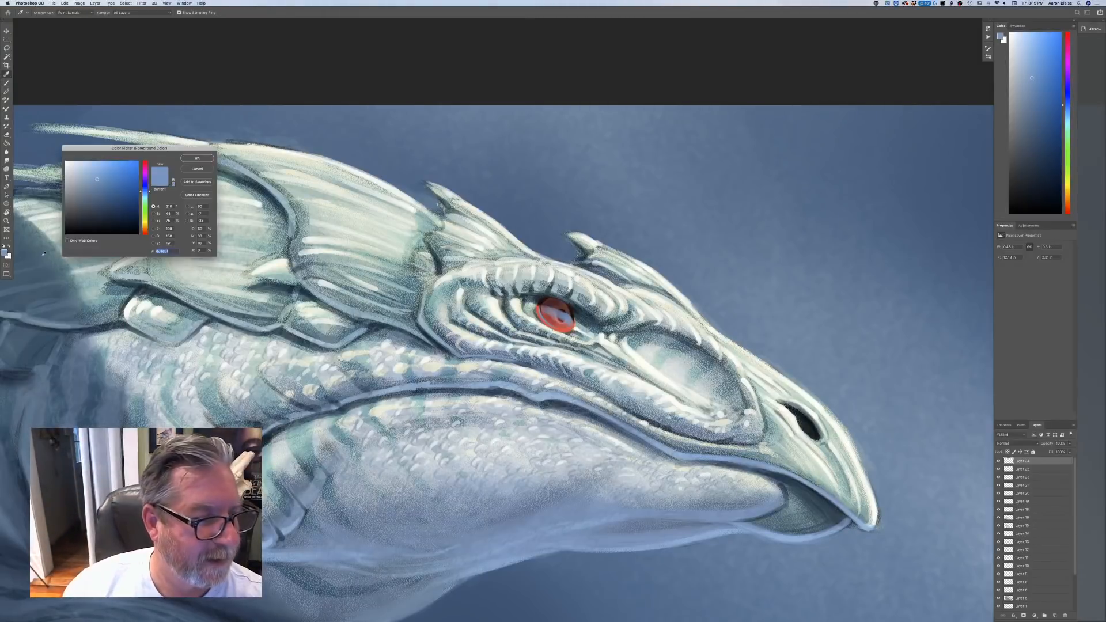
left_click_drag(144, 192, 145, 198)
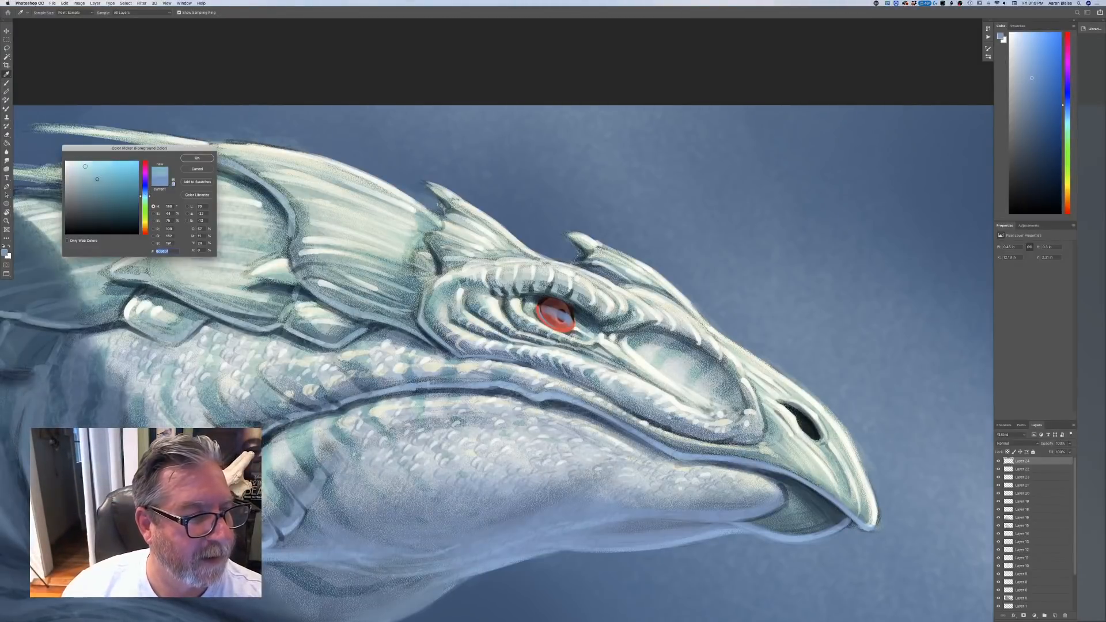
left_click(78, 163)
left_click(196, 158)
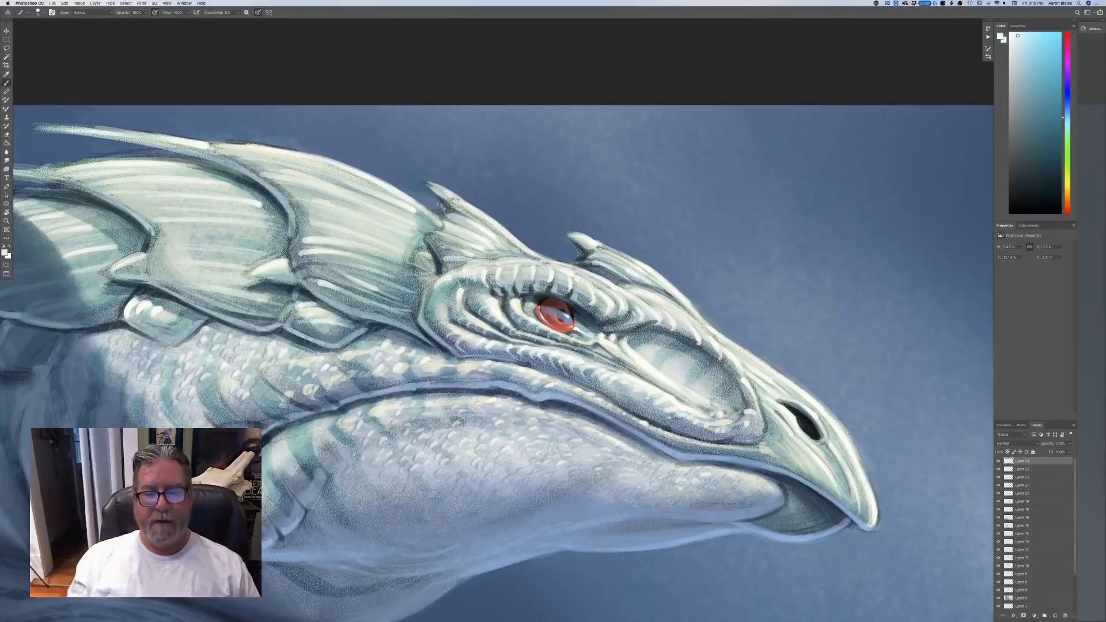
- Set the foreground colour to a light pink and return to the Brush tool
left_click(5, 253)
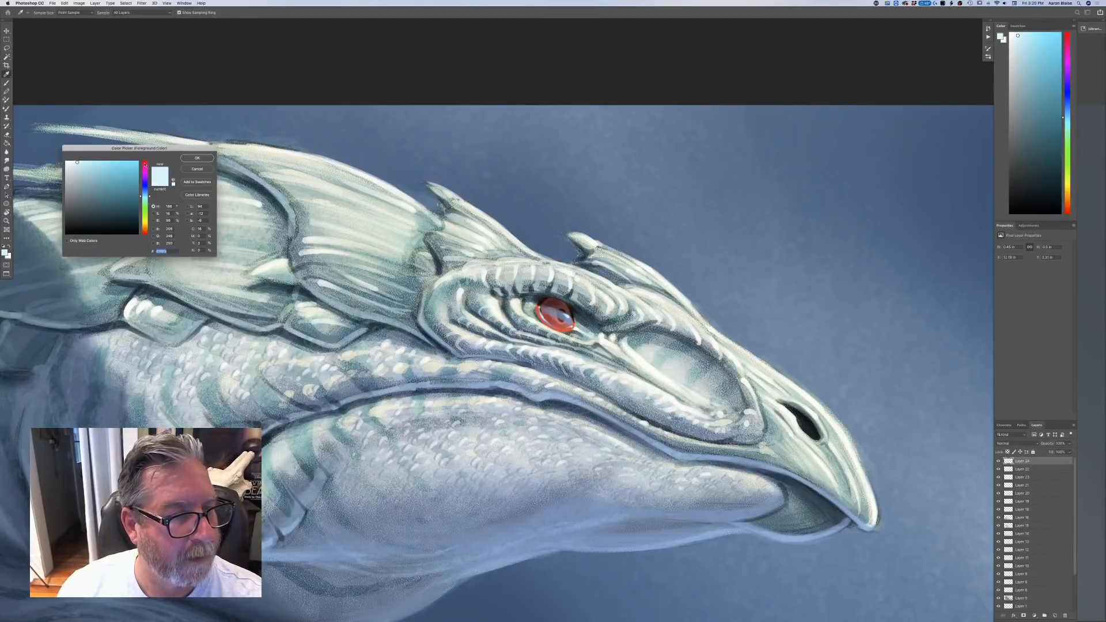
left_click(146, 165)
left_click_drag(77, 162, 90, 162)
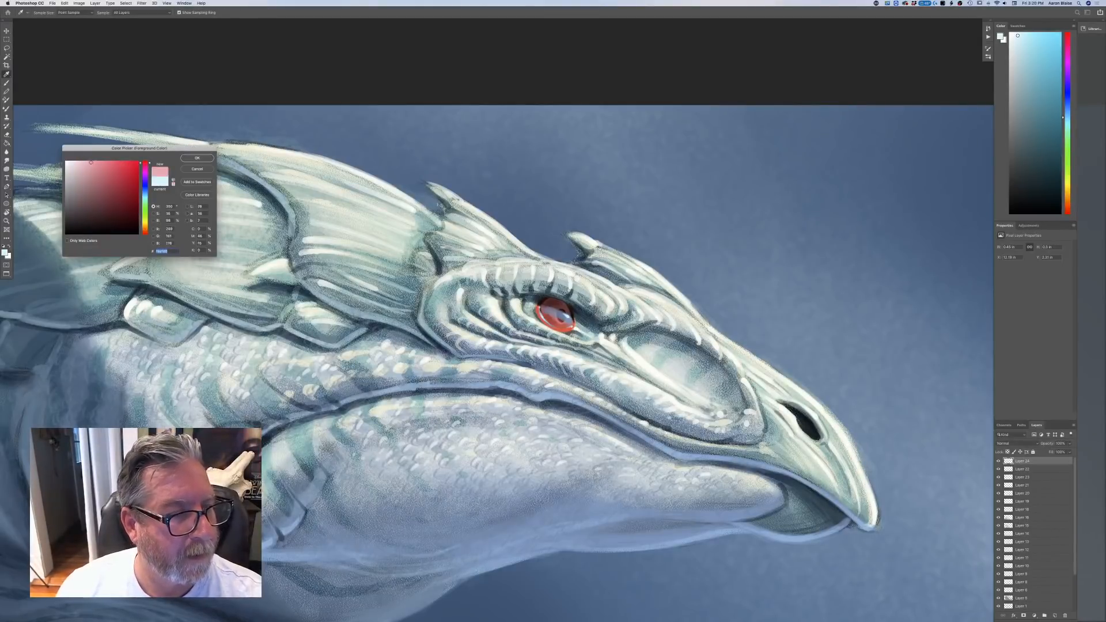
left_click(197, 158)
key("b")
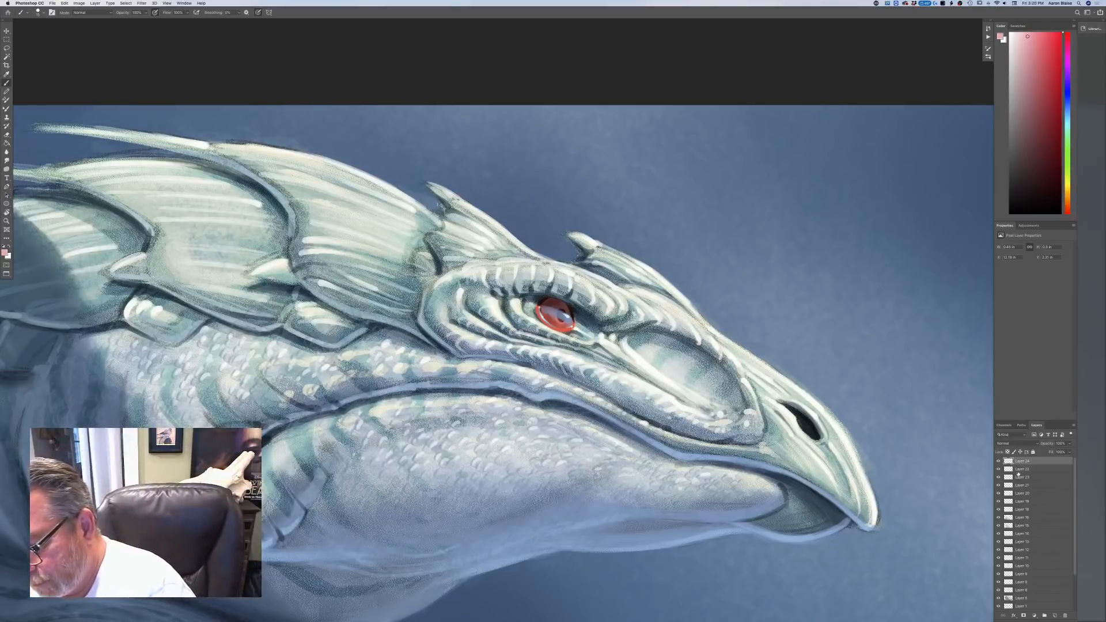
- Make the layer directly beneath the Multiply shadow layer active for the pink highlights in the iris
left_click(1017, 470)
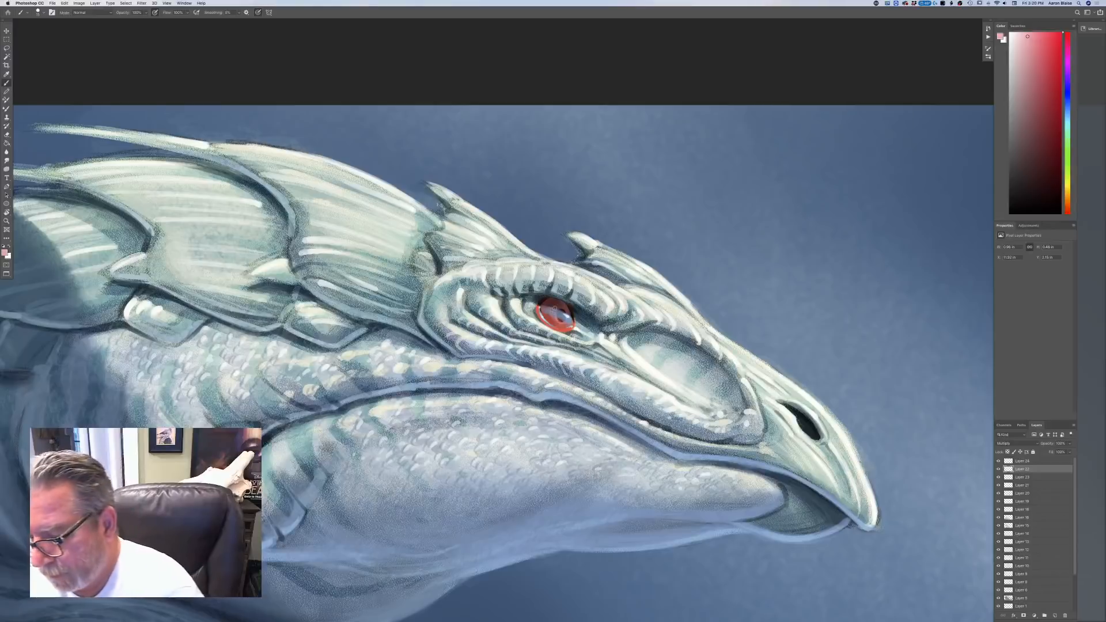
left_click(1018, 478)
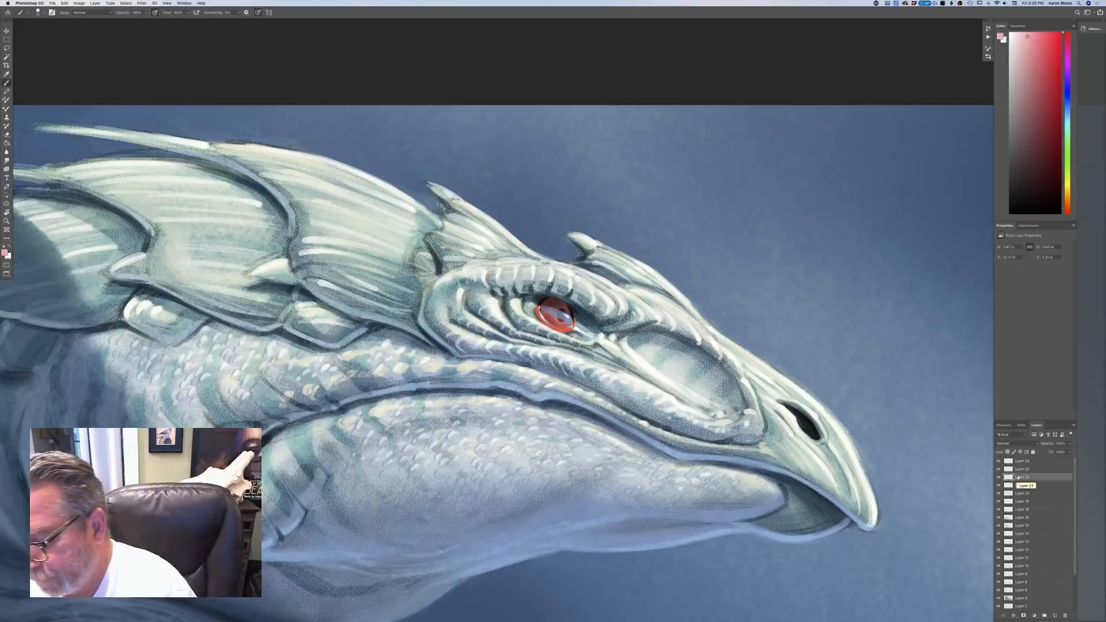
left_click(1013, 471)
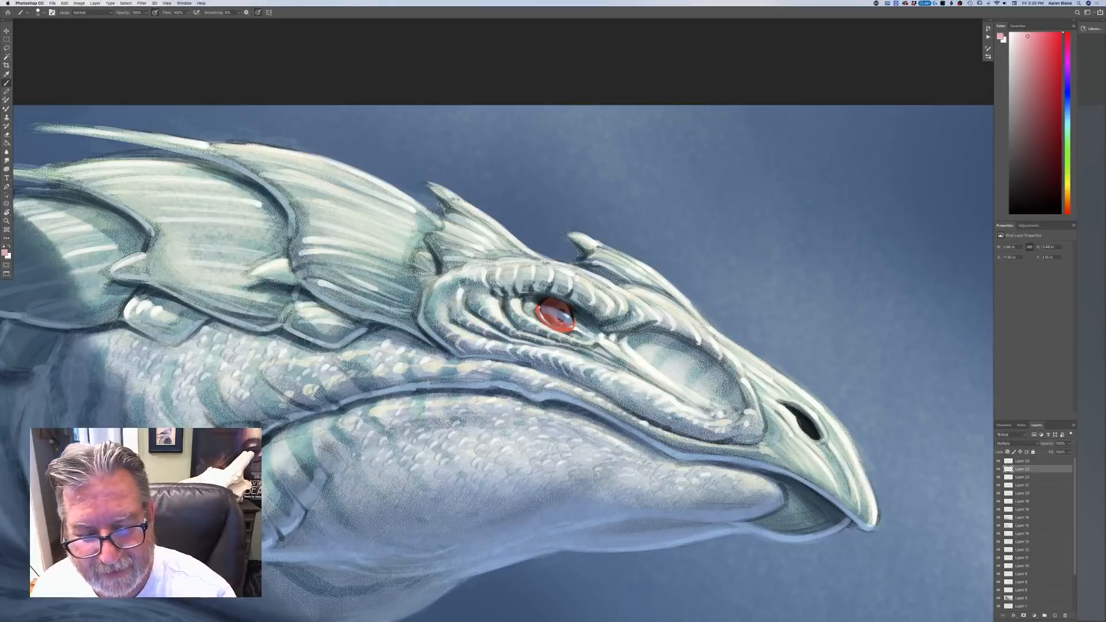
left_click(1020, 478)
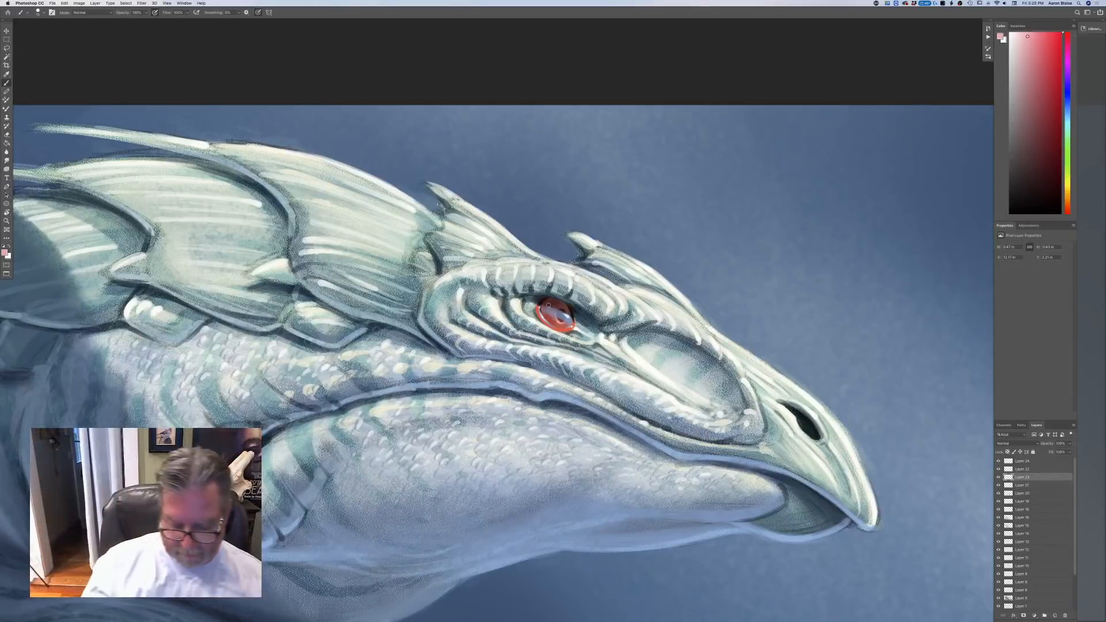
scroll(549, 306, "down", 5)
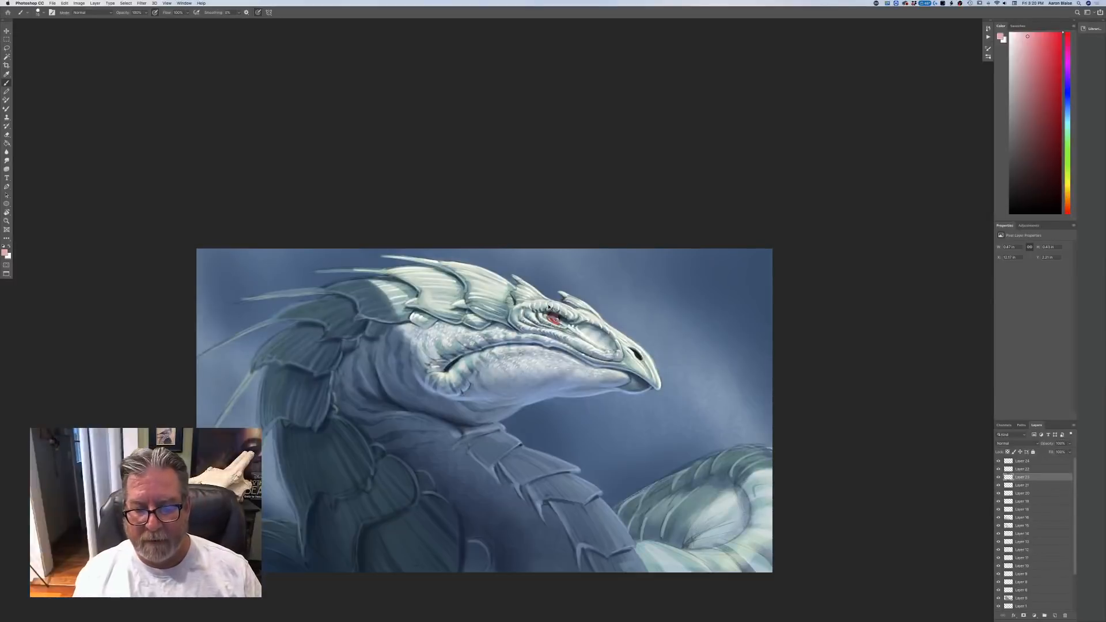
scroll(550, 307, "up", 4)
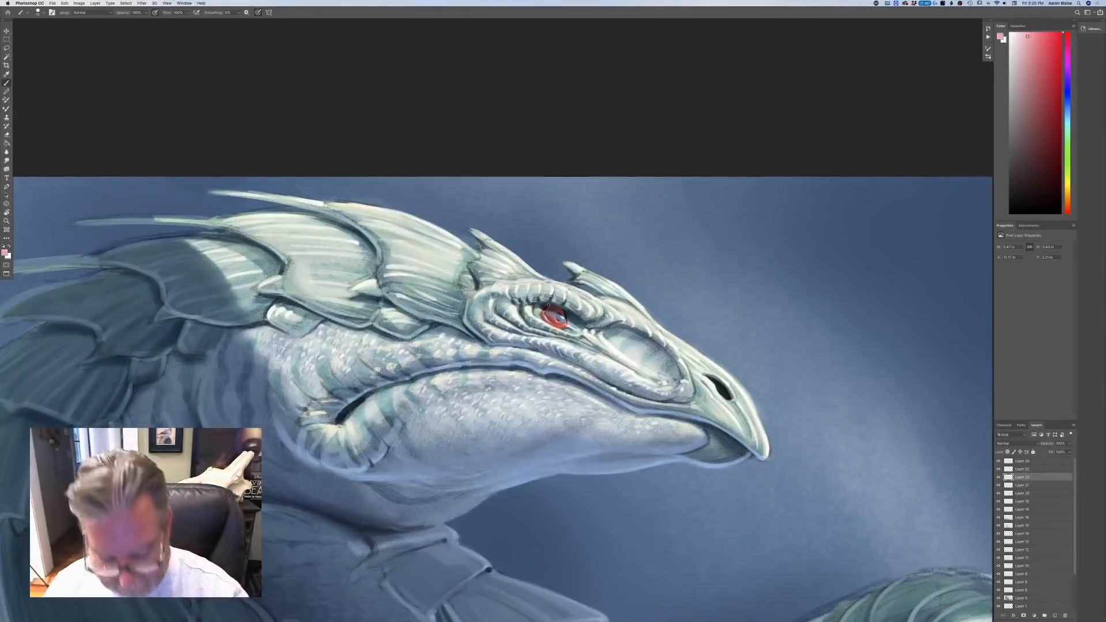
scroll(548, 304, "up", 2)
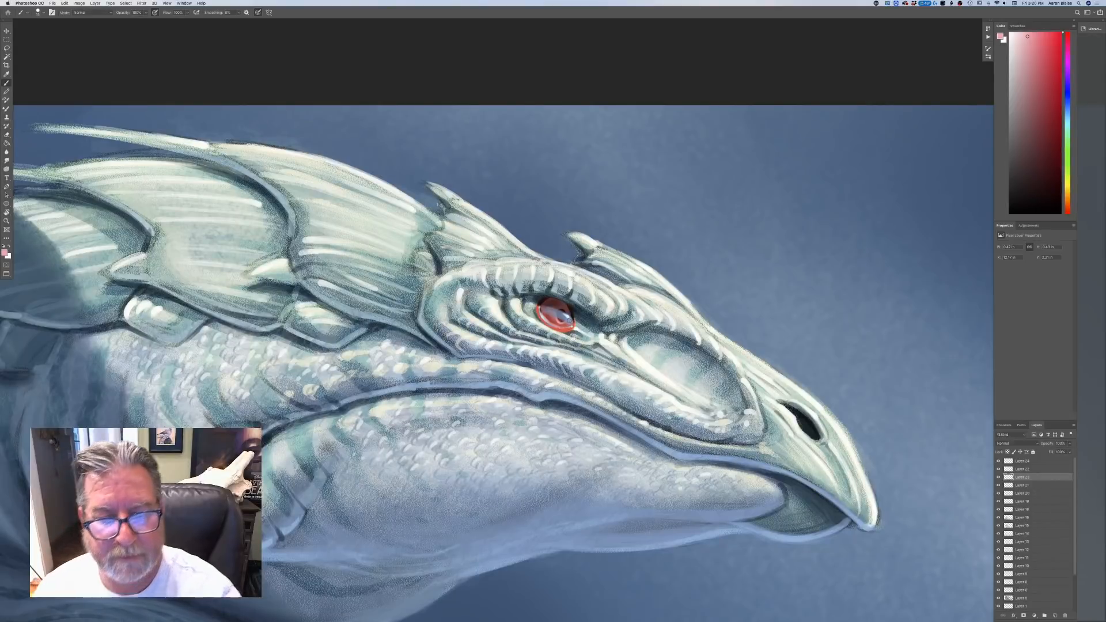
- Examine the eye's pupil, reflections and highlights up close, and judge the eye within the whole painting
key("super+equal")
key("super+equal")
key("super+equal")
key("super+equal")
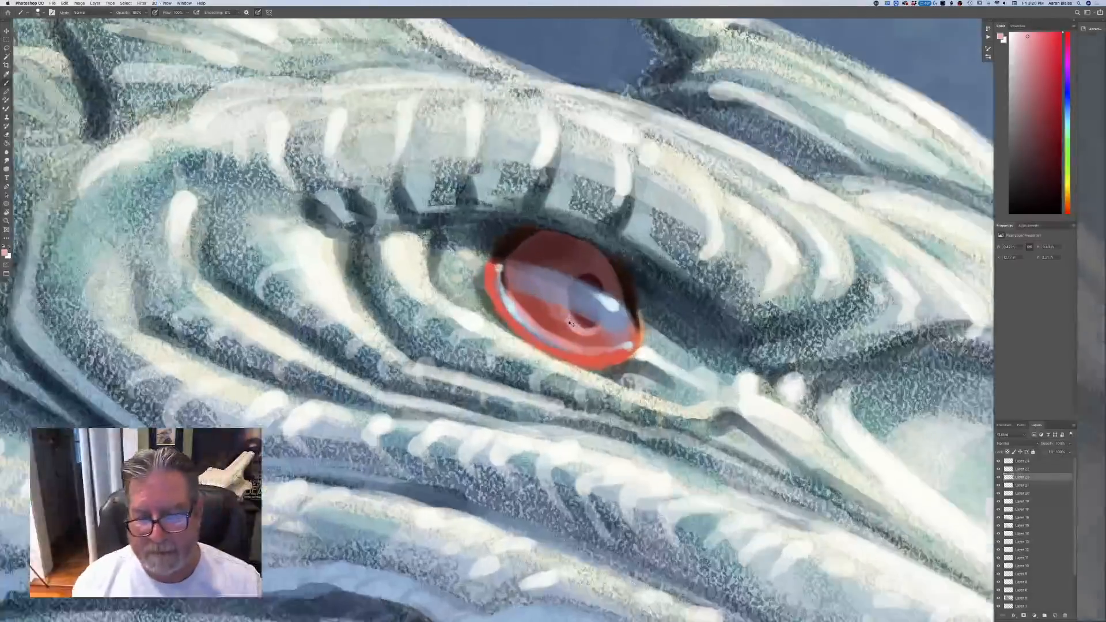
key("super+equal")
key("super+equal")
key("super+equal")
key("super+equal")
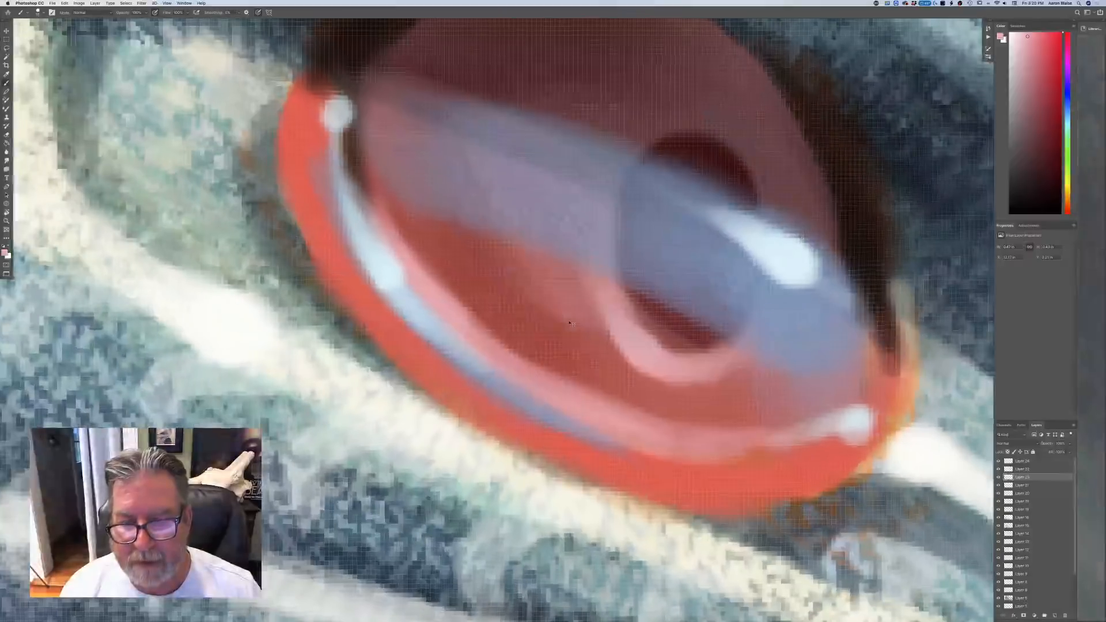
key("super+minus")
key("super+minus")
key("super+minus")
key("super+minus")
key("super+minus")
key("super+minus")
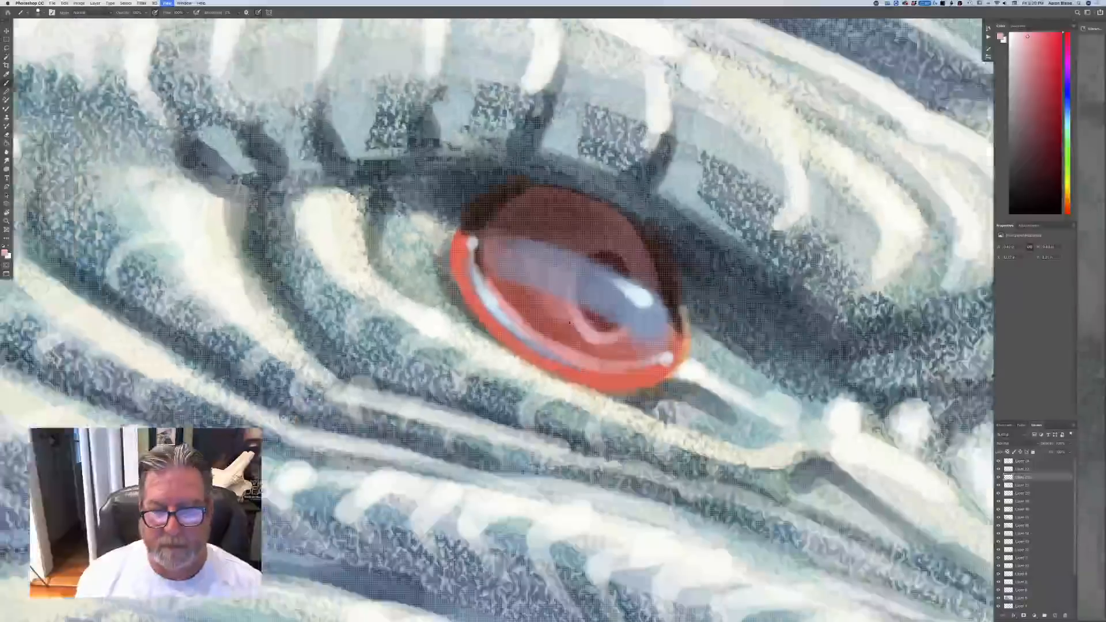
key("super+minus")
key("super+minus")
key("super+minus")
key("super+minus")
key("super+minus")
key("super+minus")
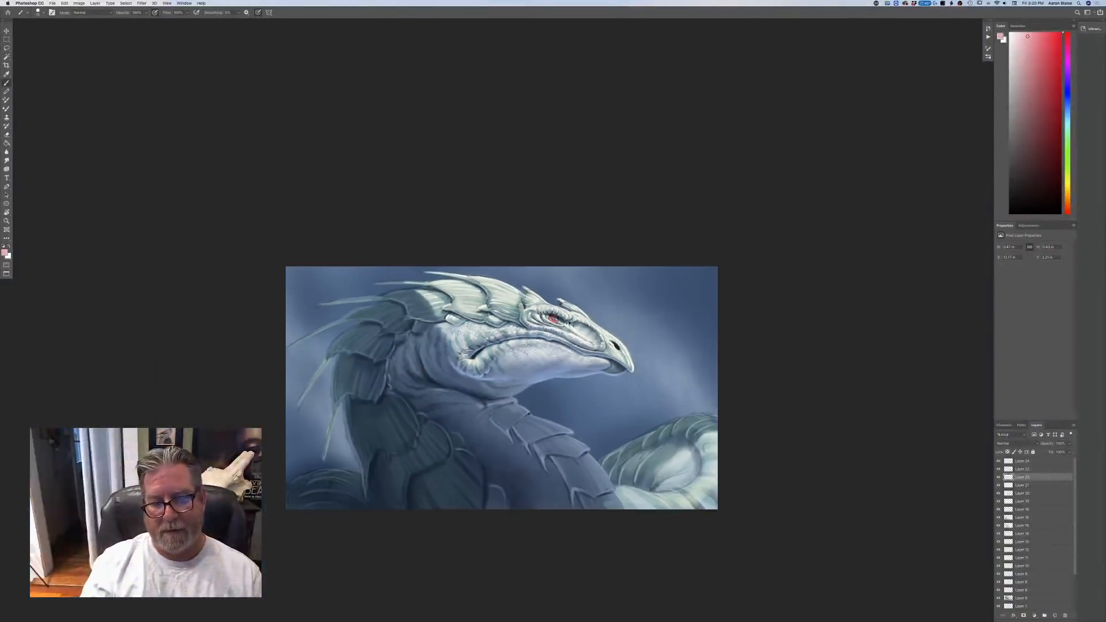
key("super+equal")
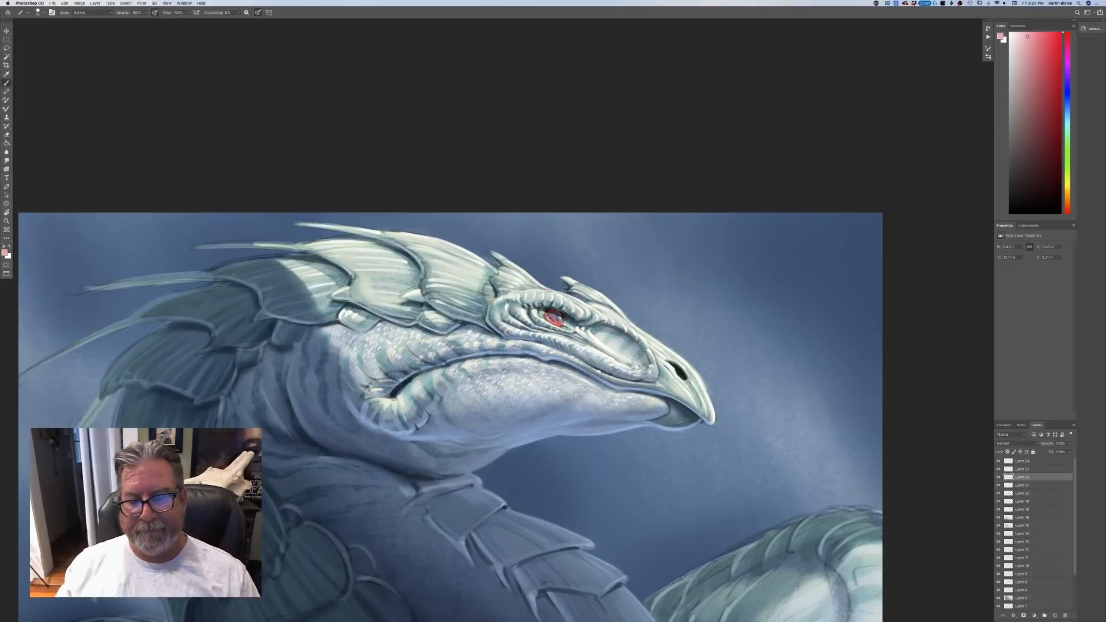
key("super+minus")
key("super+minus")
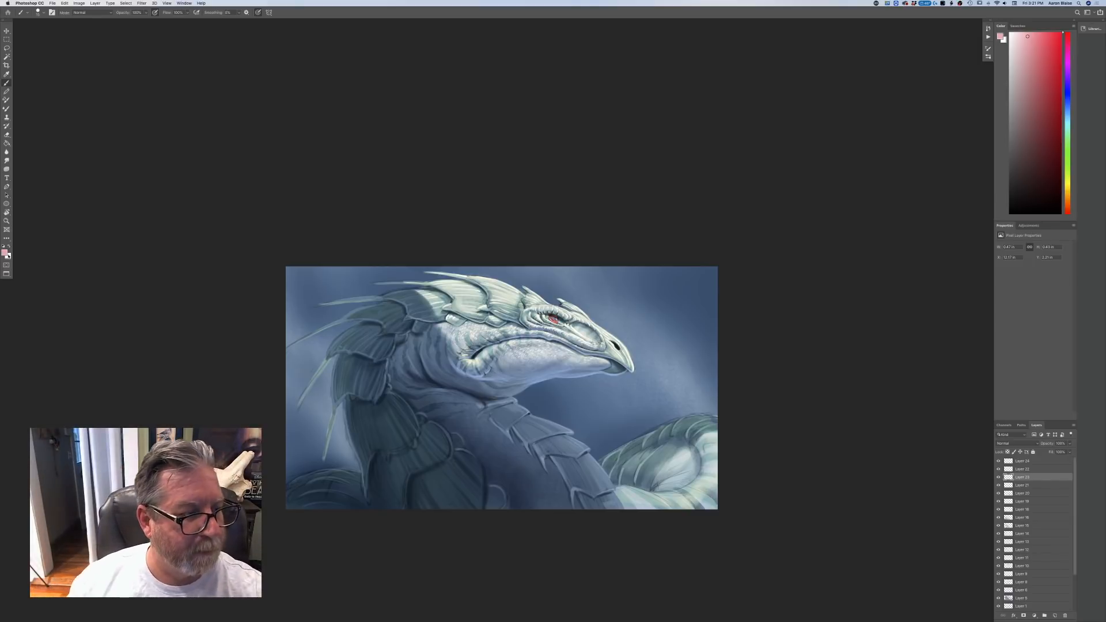
- Set the foreground colour to a dark slate blue, sampled from the plates behind the head and darkened
left_click(6, 253)
left_click(416, 304)
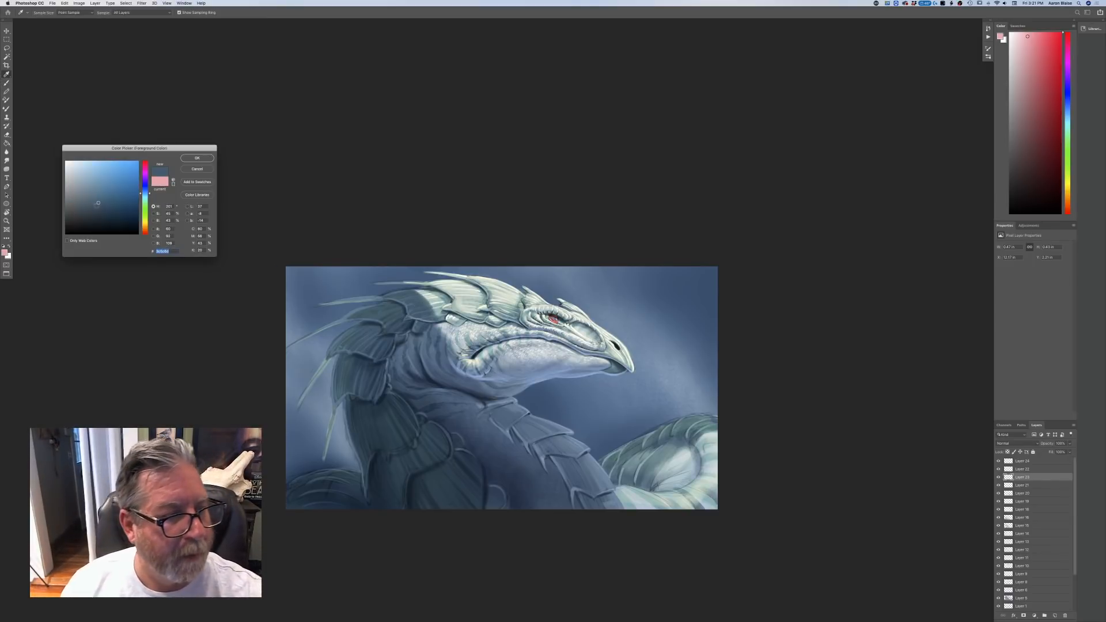
left_click(98, 208)
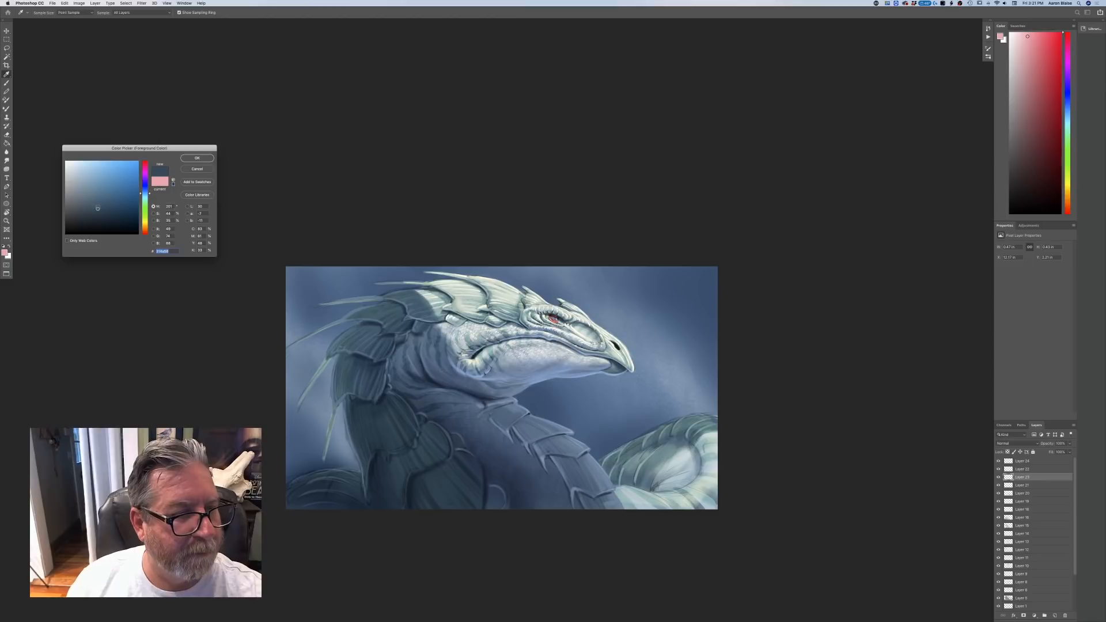
left_click(187, 160)
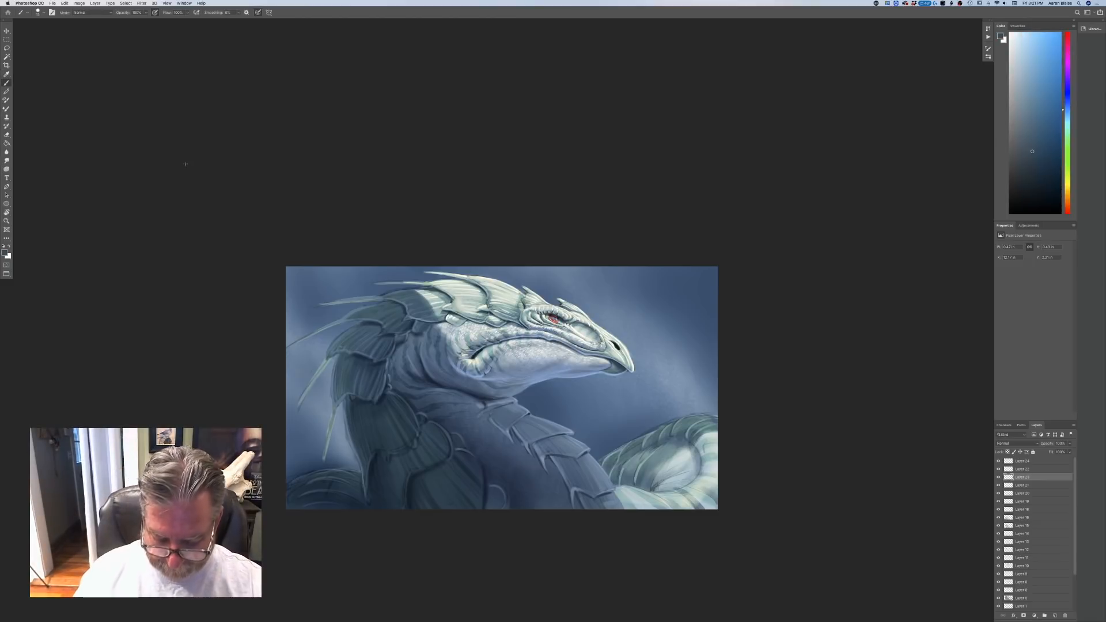
- Enlarge the brush and paint dark slate-blue shading along the long spines behind the head, with the canvas rotated
key("super+plus")
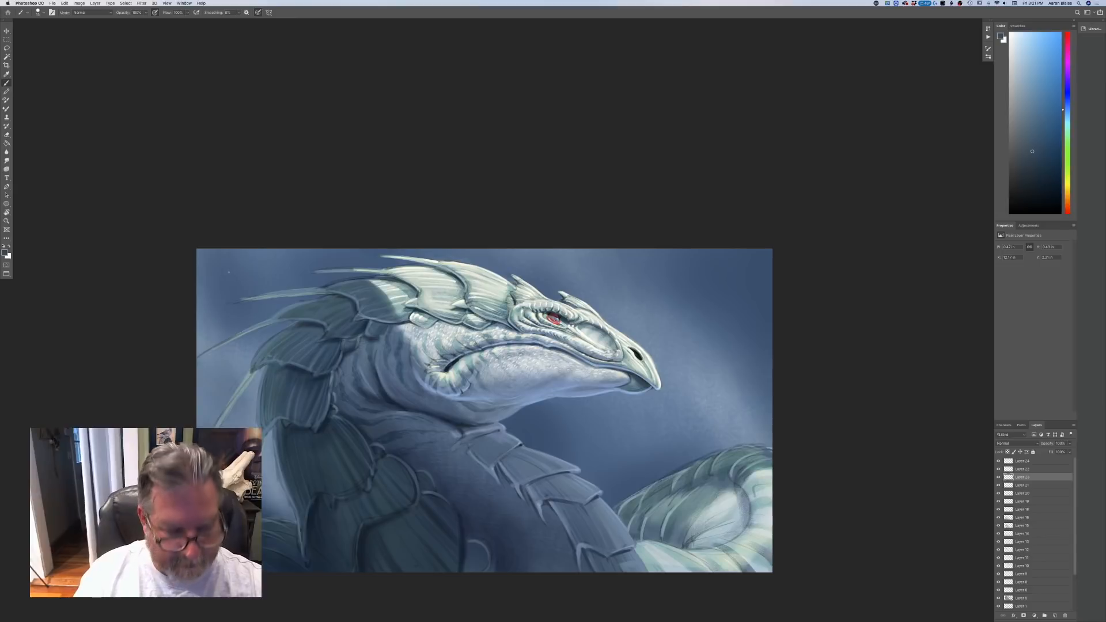
key("r")
mouse_move(229, 272)
left_mouse_down()
mouse_move(332, 479)
mouse_move(470, 554)
mouse_move(531, 558)
mouse_move(520, 557)
left_mouse_up()
key("b")
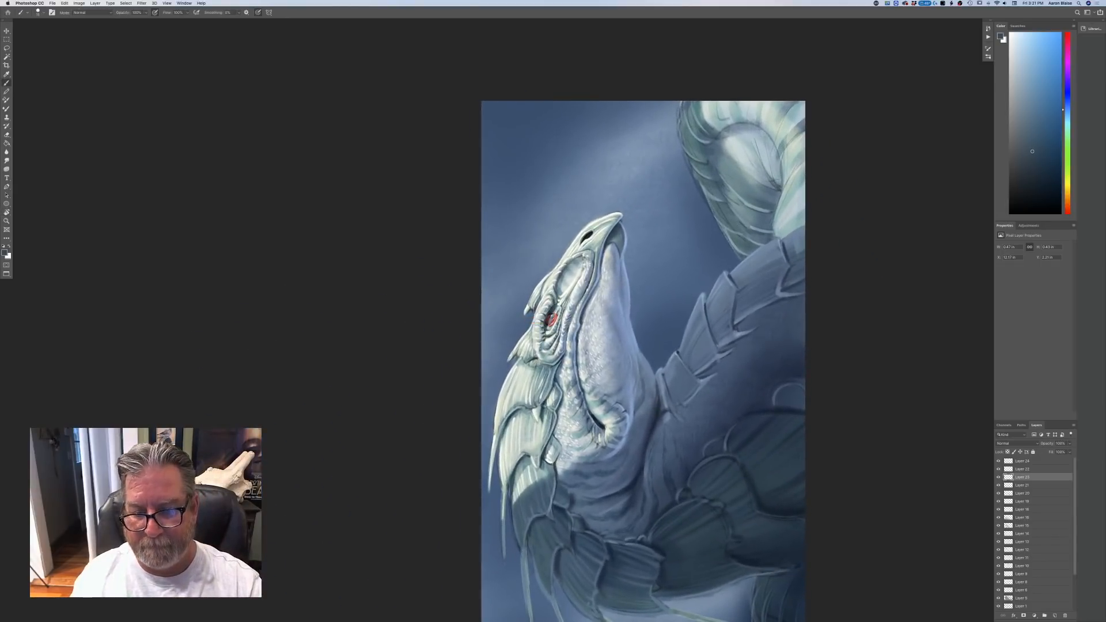
mouse_move(390, 410)
left_mouse_down()
mouse_move(187, 287)
mouse_move(225, 314)
mouse_move(230, 243)
left_mouse_up()
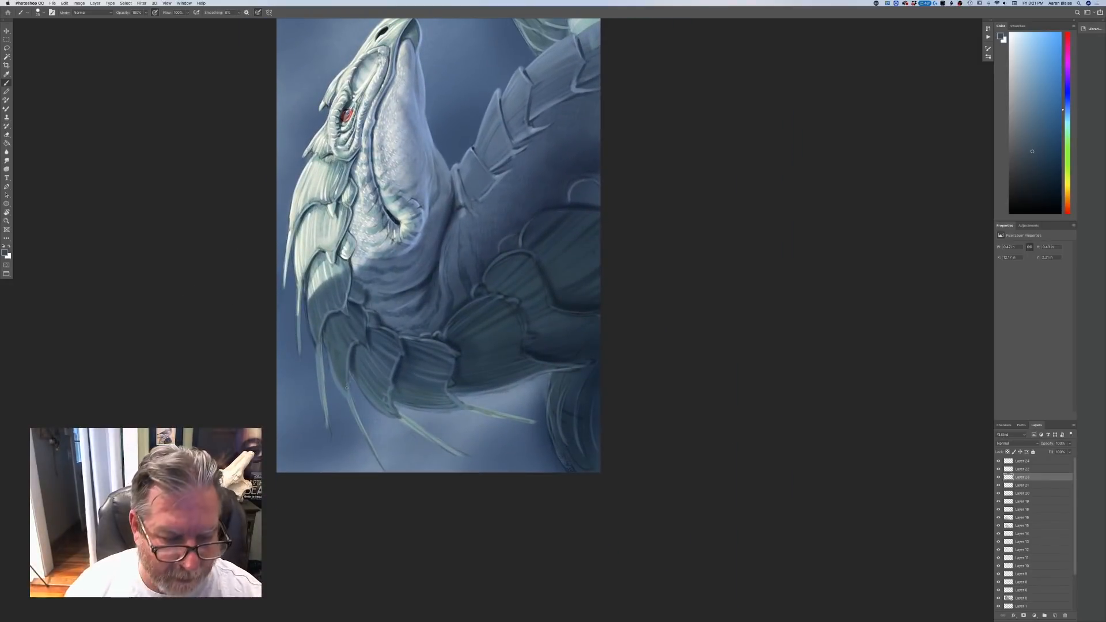
key("bracketright")
key("bracketright")
key("bracketright")
left_click_drag(348, 381, 362, 429)
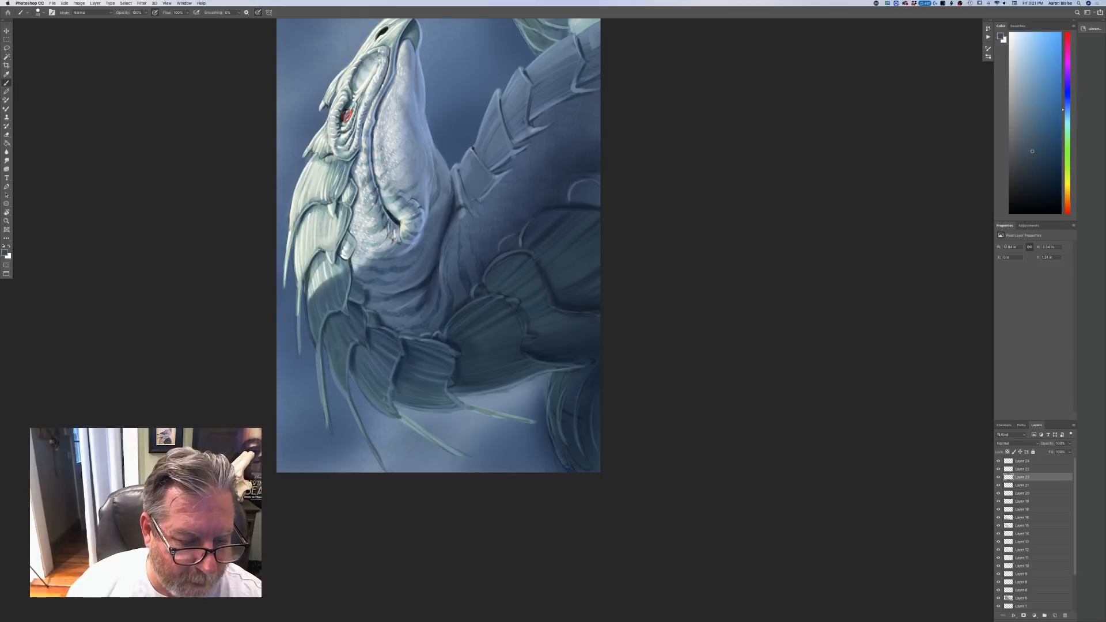
left_click_drag(298, 285, 301, 333)
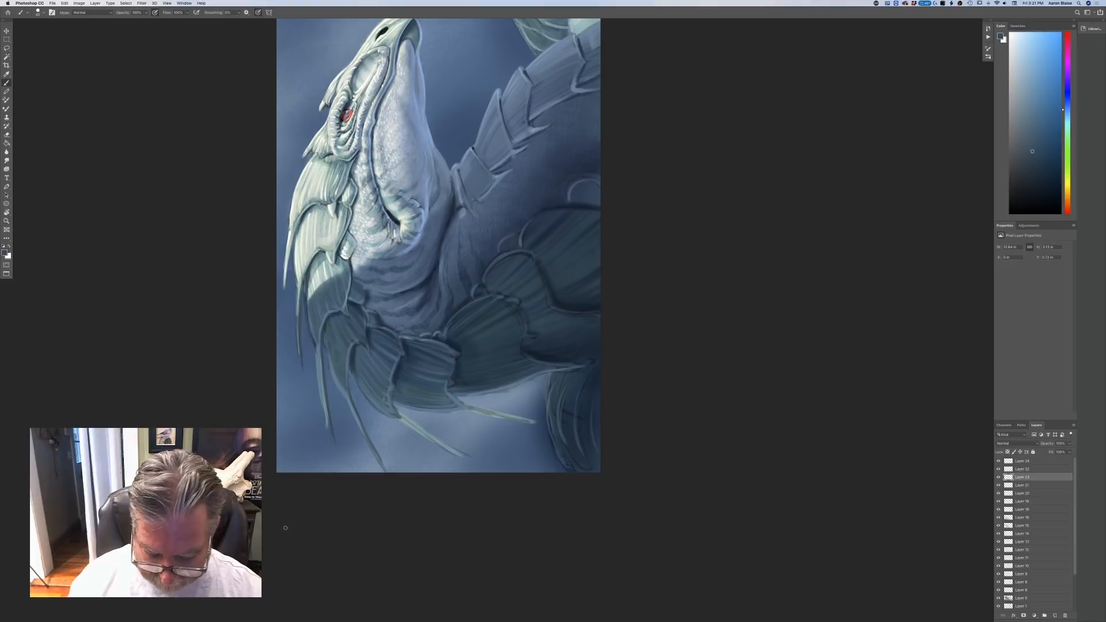
- Shade the remaining spines down the back of the neck in dark slate blue, and return the canvas to upright
key("r")
mouse_move(254, 513)
left_mouse_down()
mouse_move(219, 257)
mouse_move(288, 237)
left_mouse_up()
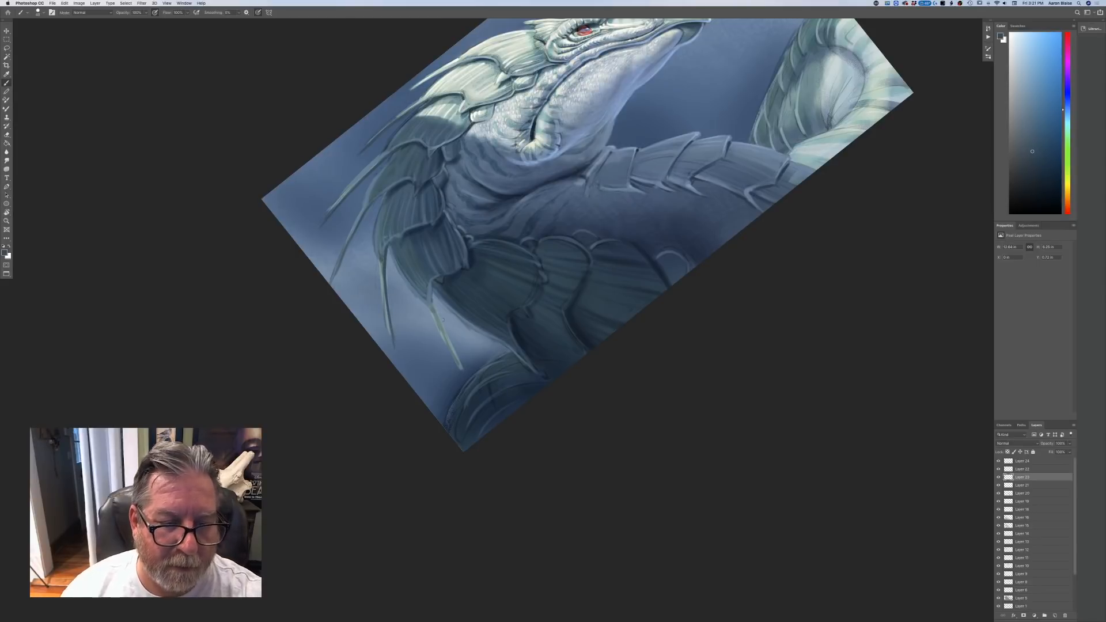
left_click_drag(432, 301, 443, 327)
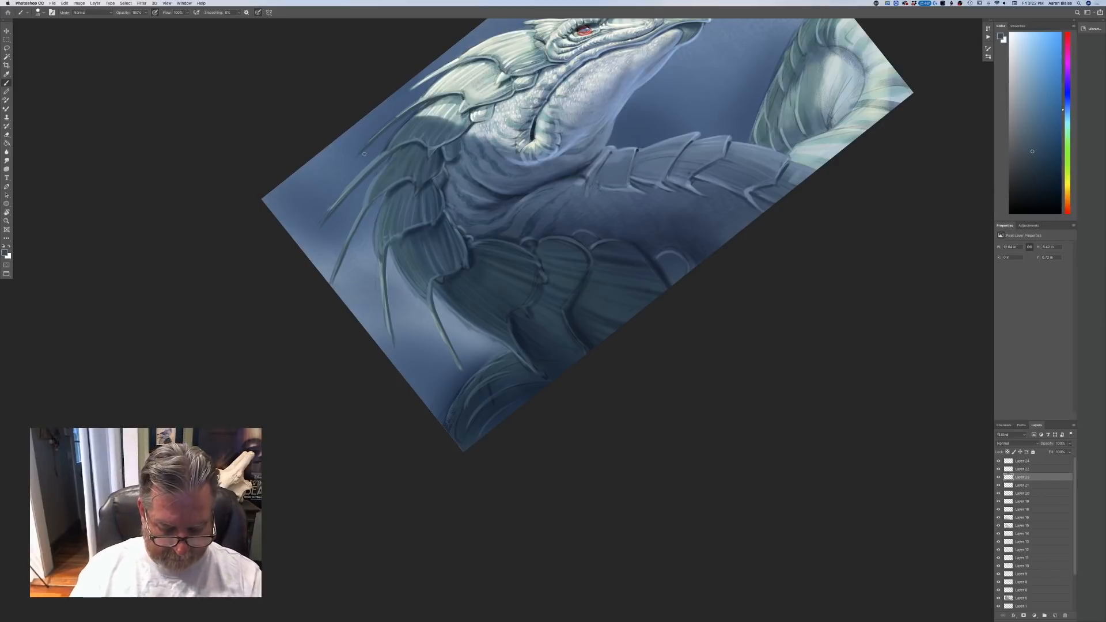
key("r")
left_click_drag(249, 407, 314, 246)
key("b")
left_click_drag(368, 380, 194, 508)
key("super+minus")
key("super+minus")
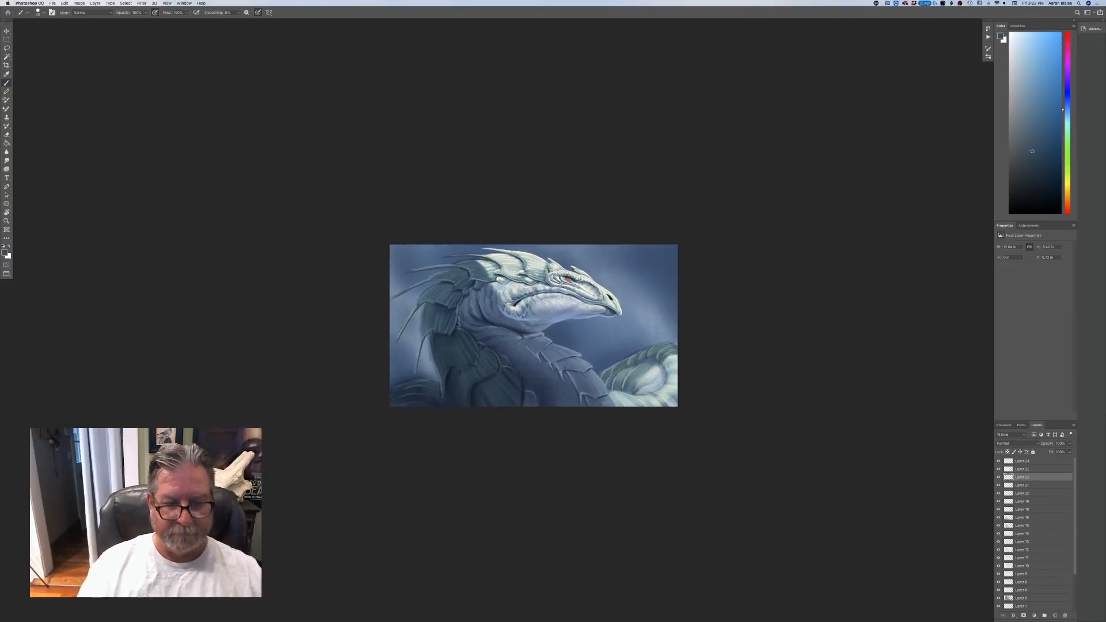
key("super+plus")
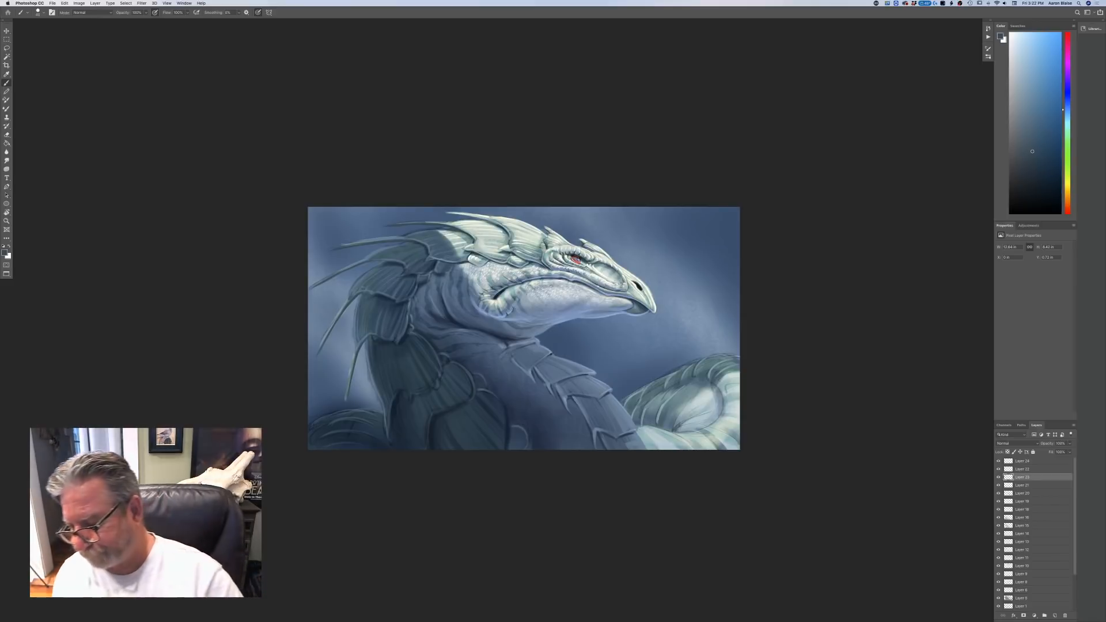
- Add a new empty layer directly above Layer 17, near the bottom of the layer stack
scroll(1031, 536, "down", 3)
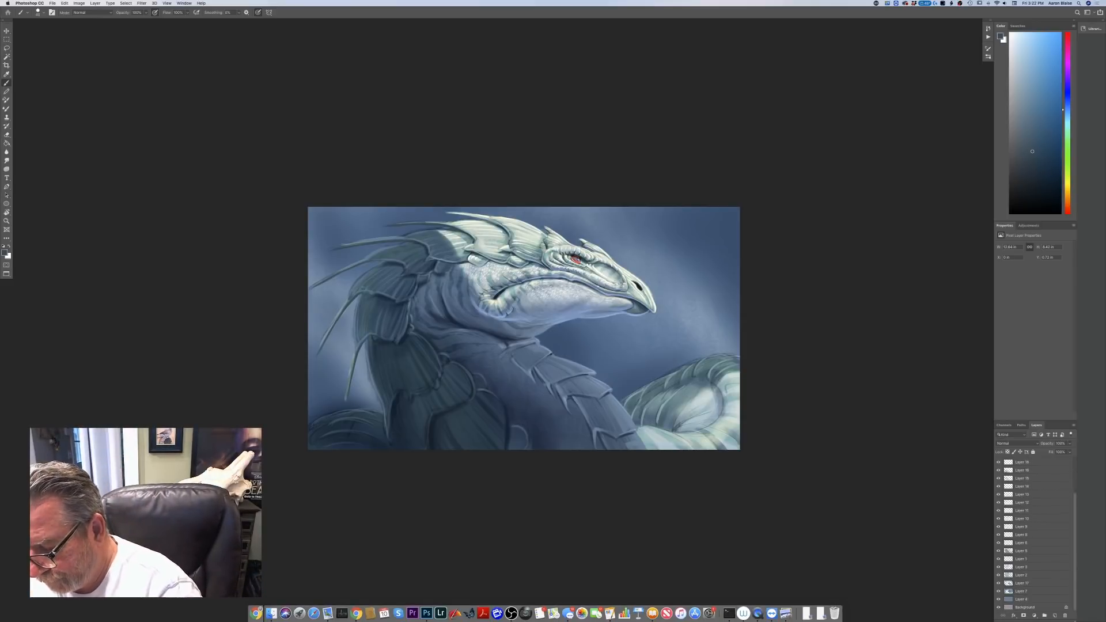
left_click(1019, 584)
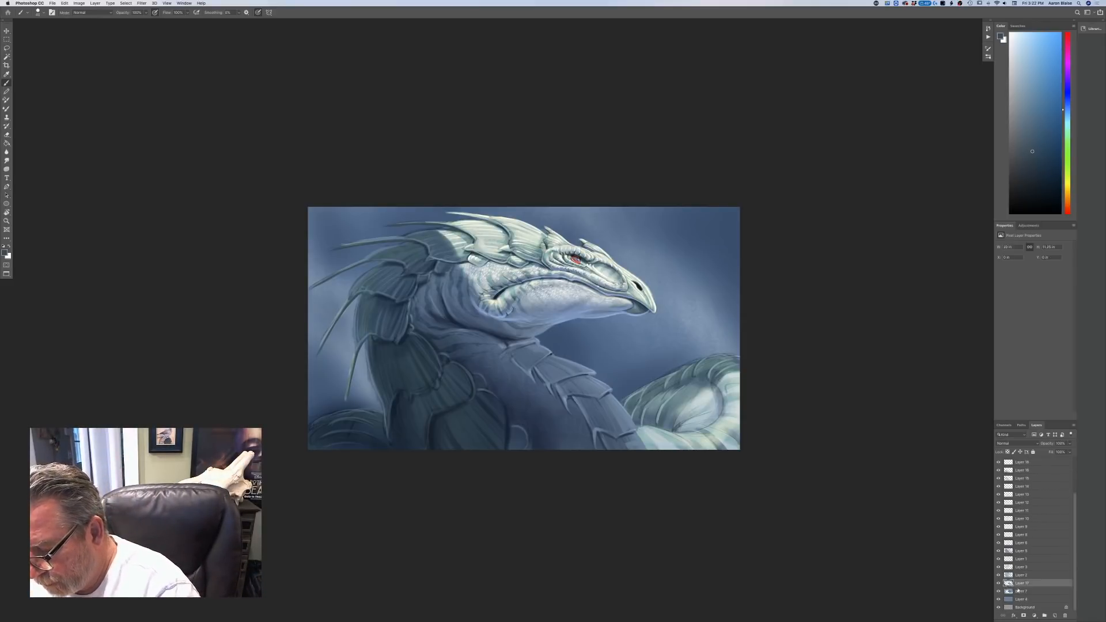
left_click(1055, 615)
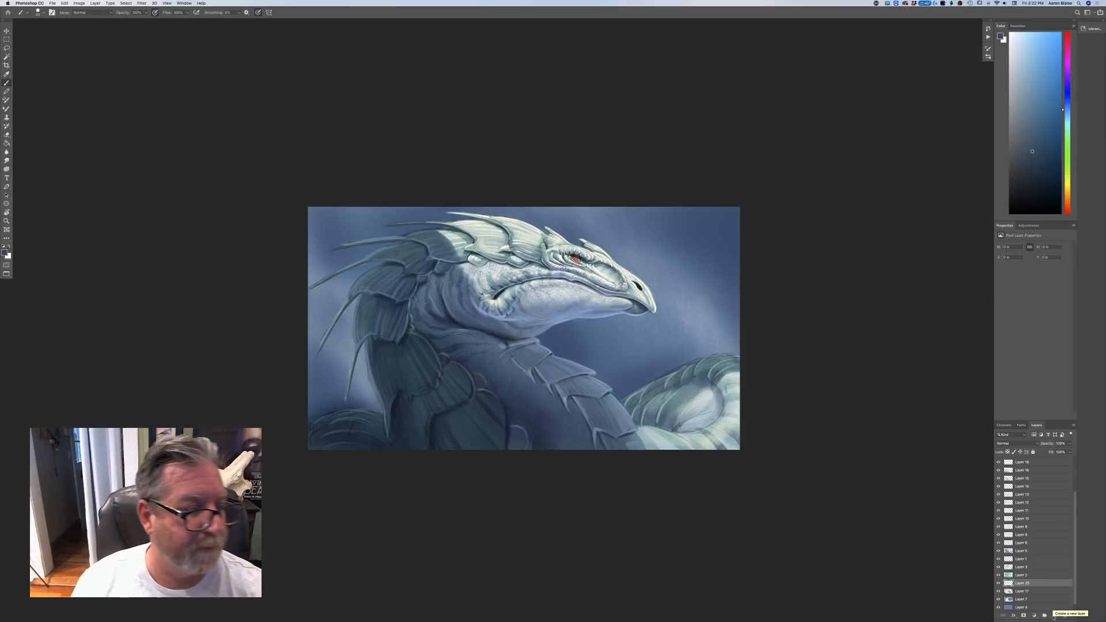
- Set the foreground colour to a pale blue-grey and return to the Brush tool
left_click(5, 252)
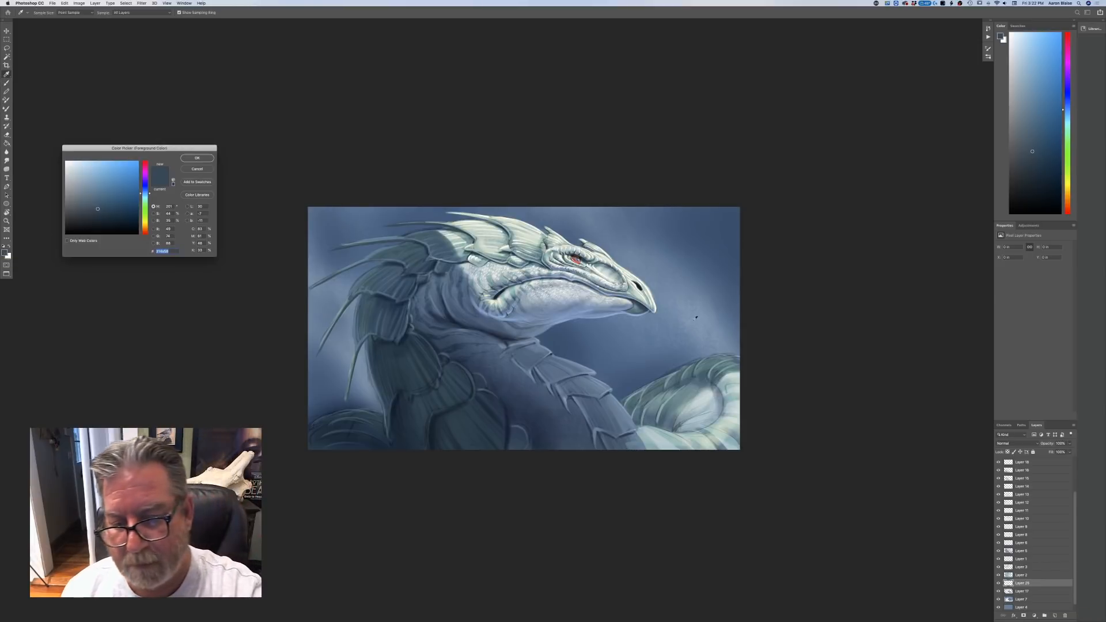
left_click(88, 183)
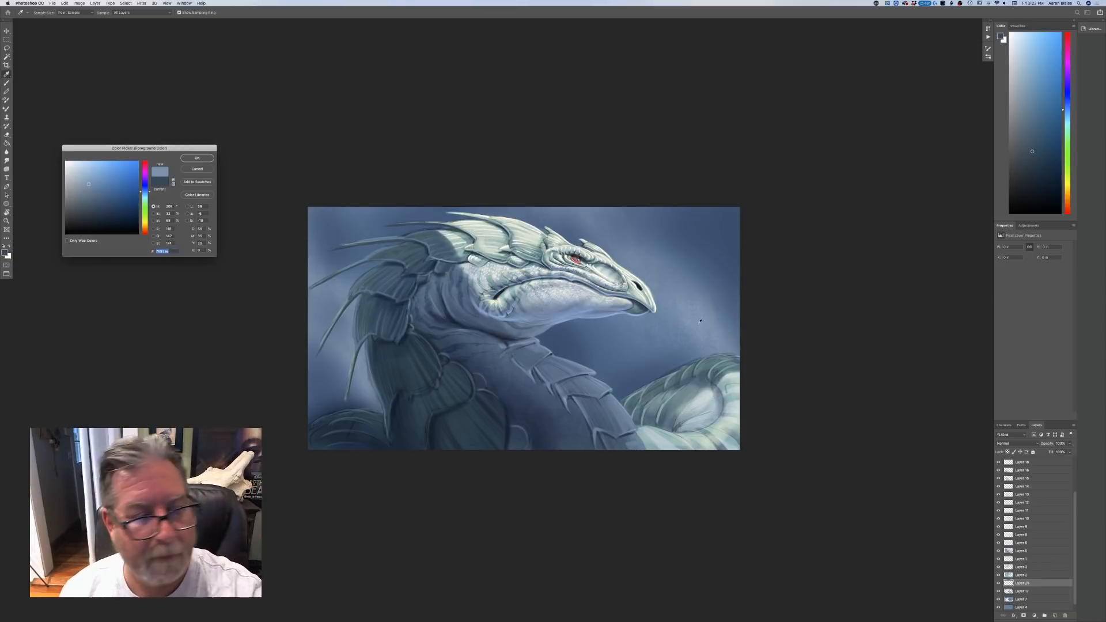
left_click(76, 170)
key("Return")
key("b")
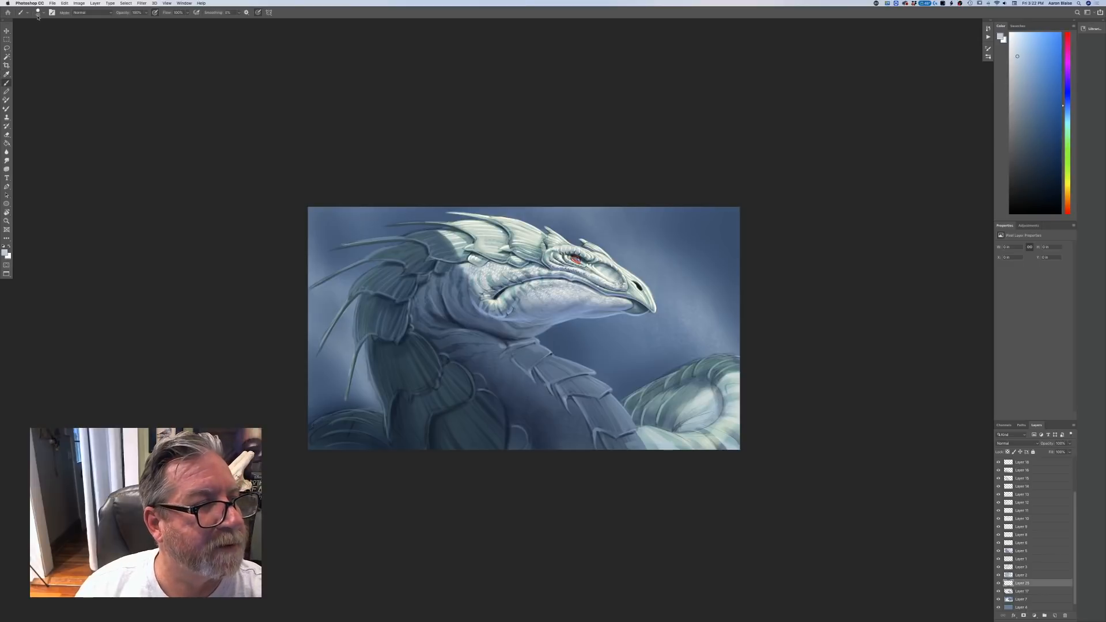
- Choose the Dust/Debris 2 brush from the Water Snow Debris brush group
left_click(38, 13)
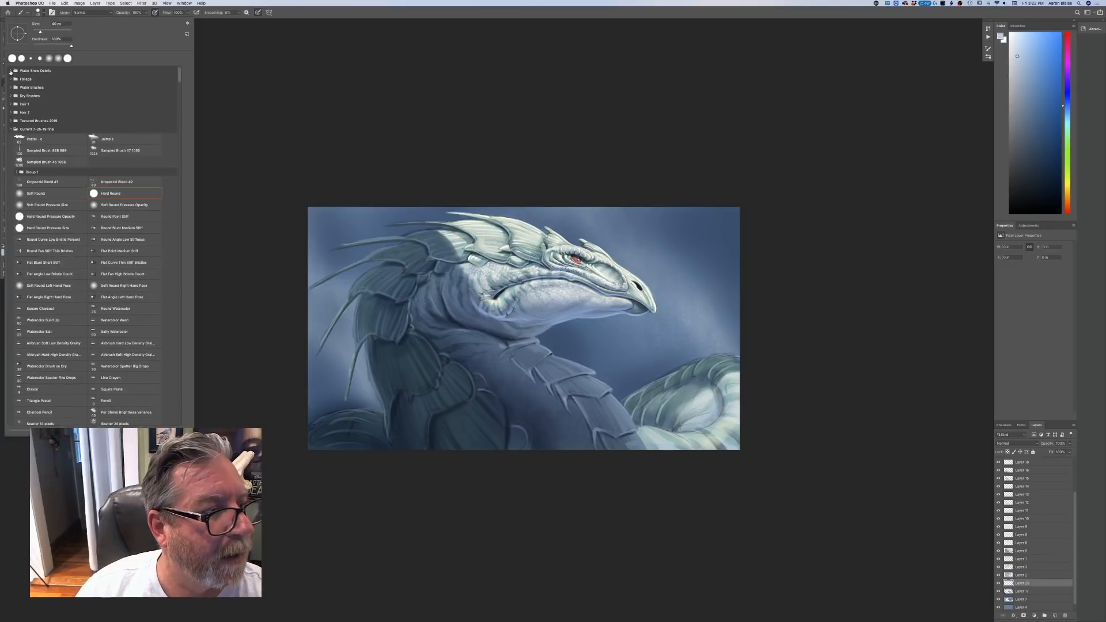
left_click(10, 71)
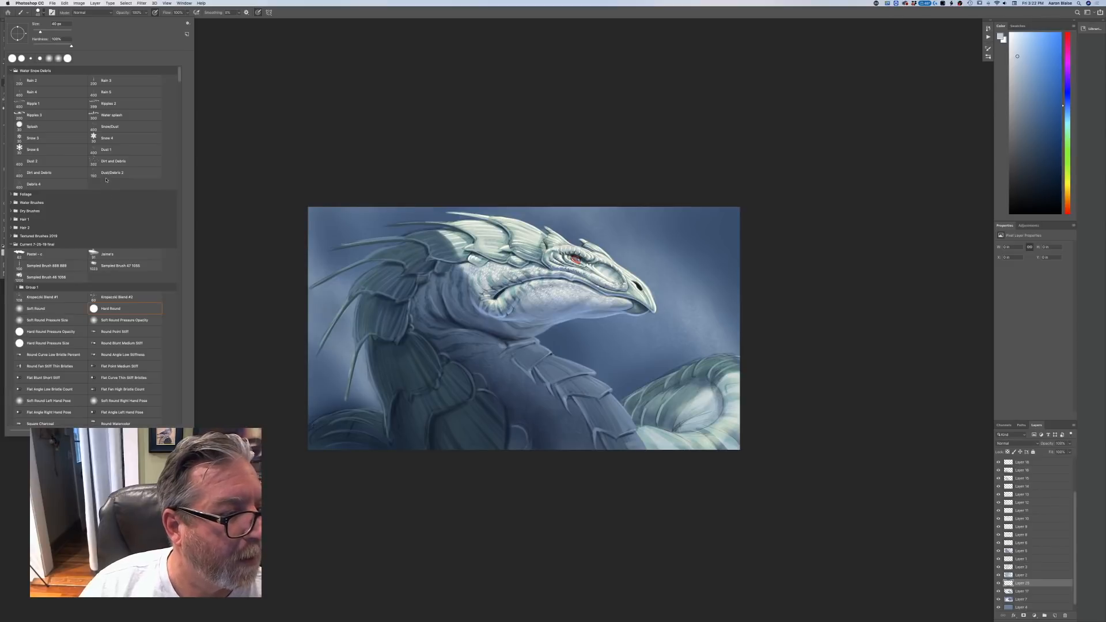
left_click(106, 173)
left_click(290, 302)
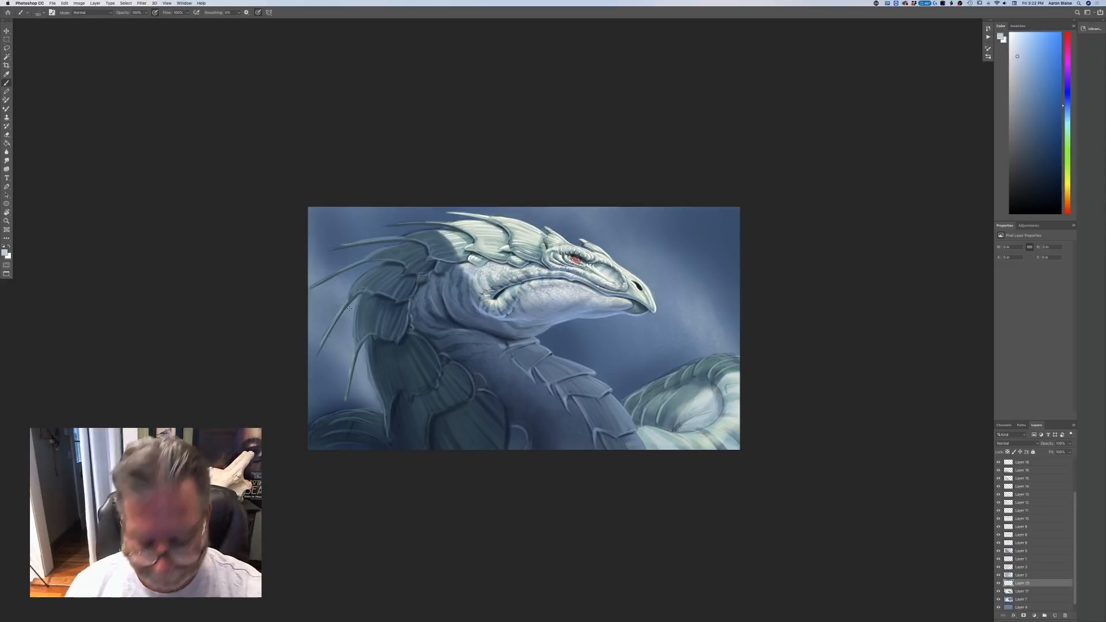
- Enlarge the brush considerably and scatter pale snow specks over the background on both sides of the dragon
key("bracketright")
key("bracketright")
key("bracketright")
key("bracketright")
key("bracketright")
key("bracketright")
key("bracketright")
key("bracketright")
key("bracketright")
key("bracketright")
key("bracketright")
key("bracketright")
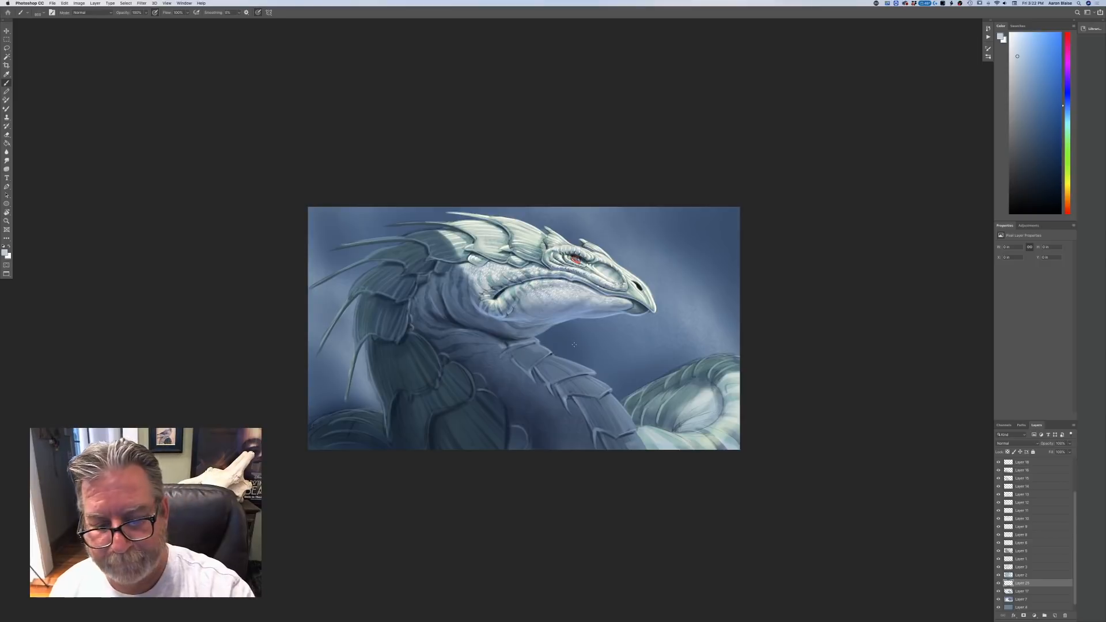
mouse_move(599, 351)
left_mouse_down()
mouse_move(518, 359)
mouse_move(685, 225)
mouse_move(729, 323)
mouse_move(712, 213)
mouse_move(536, 193)
mouse_move(712, 222)
left_mouse_up()
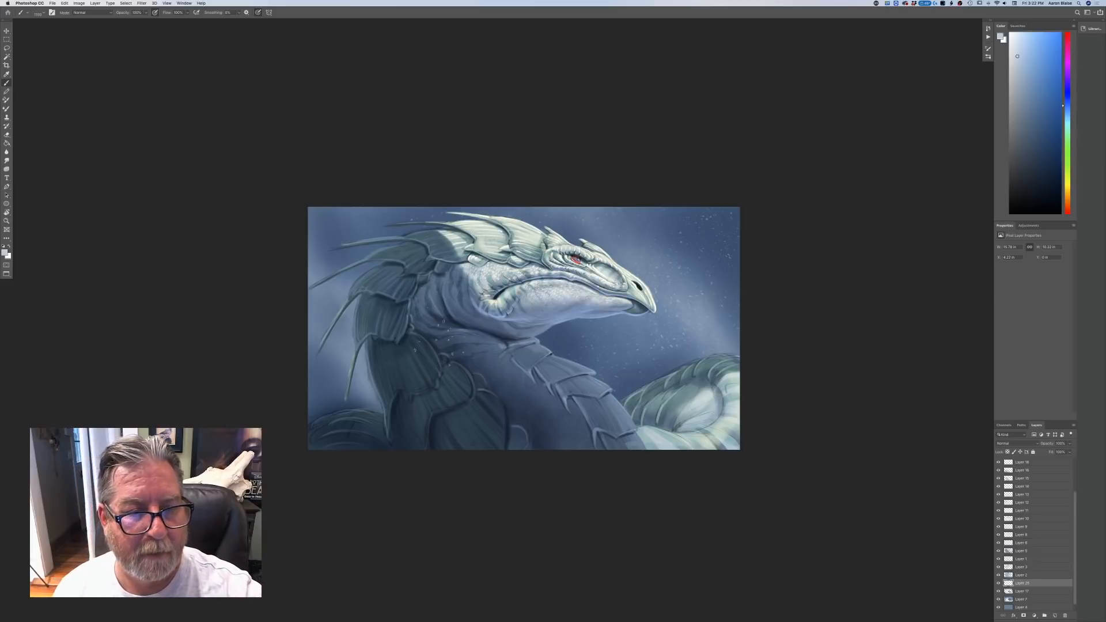
mouse_move(420, 196)
left_mouse_down()
mouse_move(282, 196)
mouse_move(409, 478)
left_mouse_up()
left_click_drag(331, 369, 351, 427)
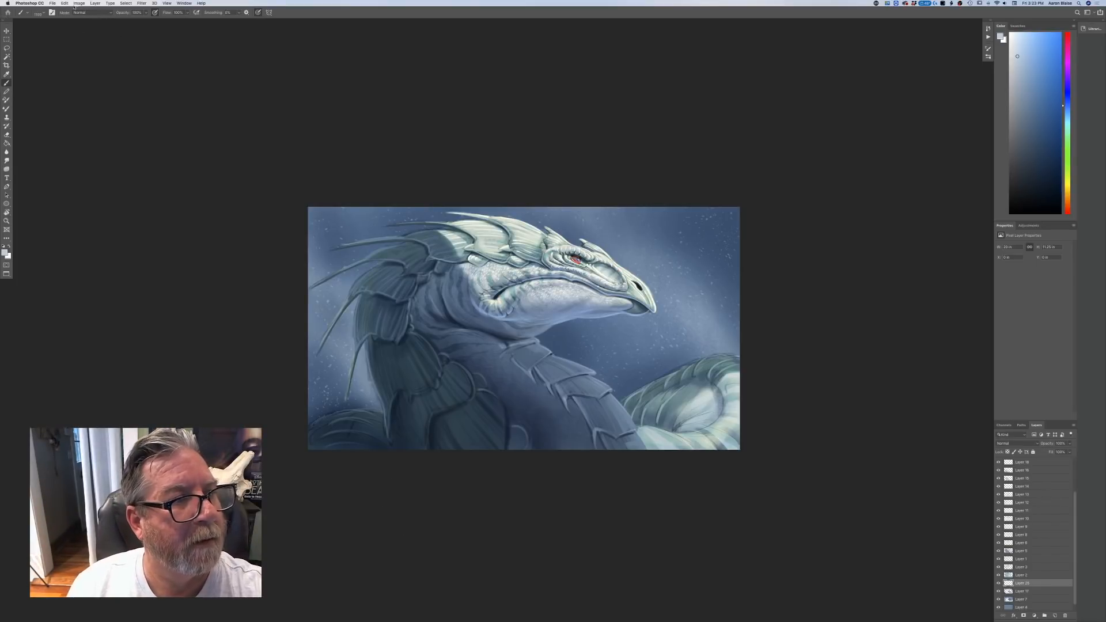
- Apply a steeply angled Motion Blur with a short distance to the background snow specks
left_click(142, 3)
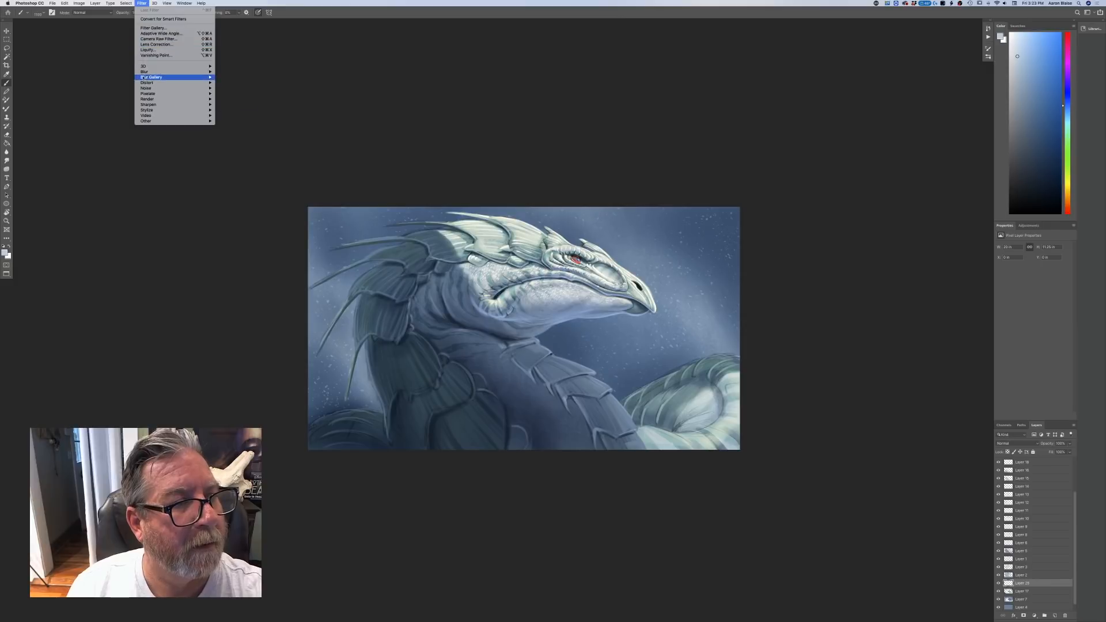
mouse_move(145, 72)
left_click(225, 105)
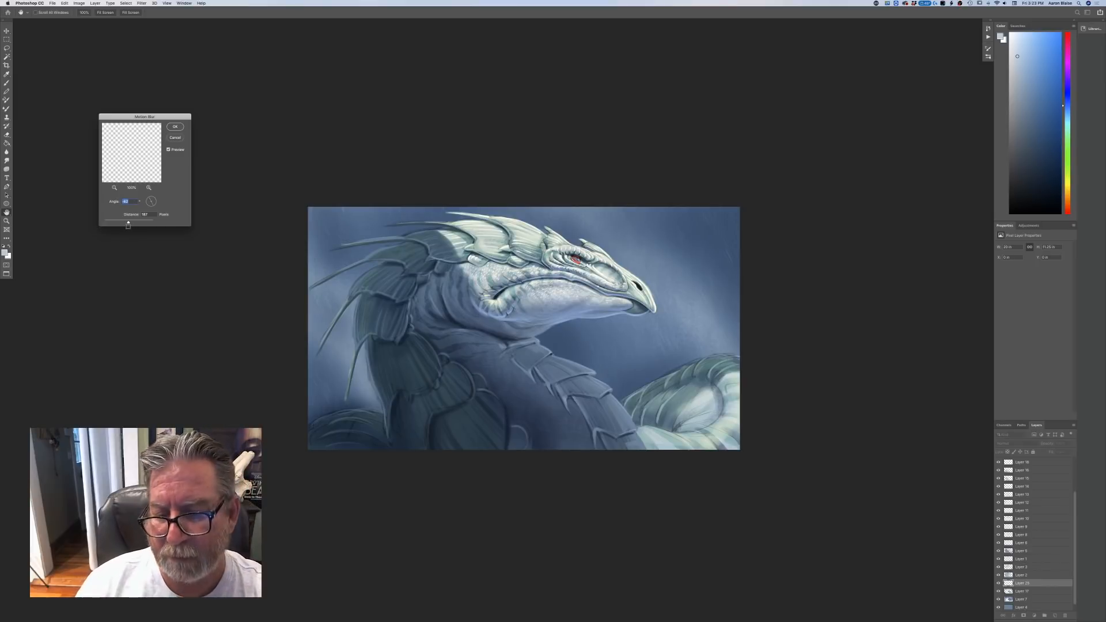
left_click(122, 224)
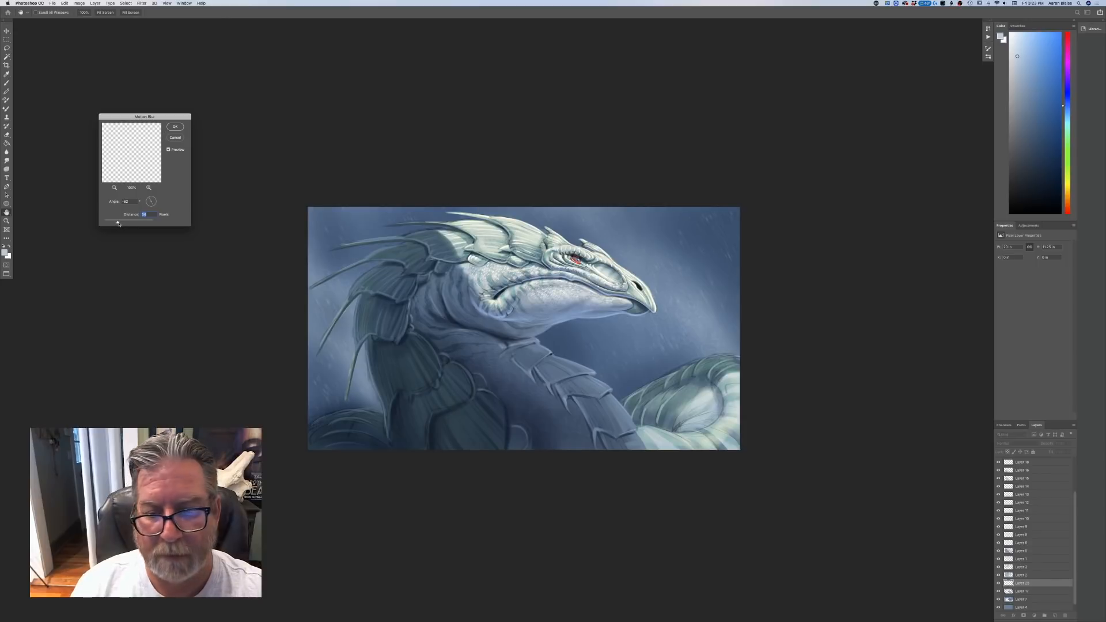
key("Return")
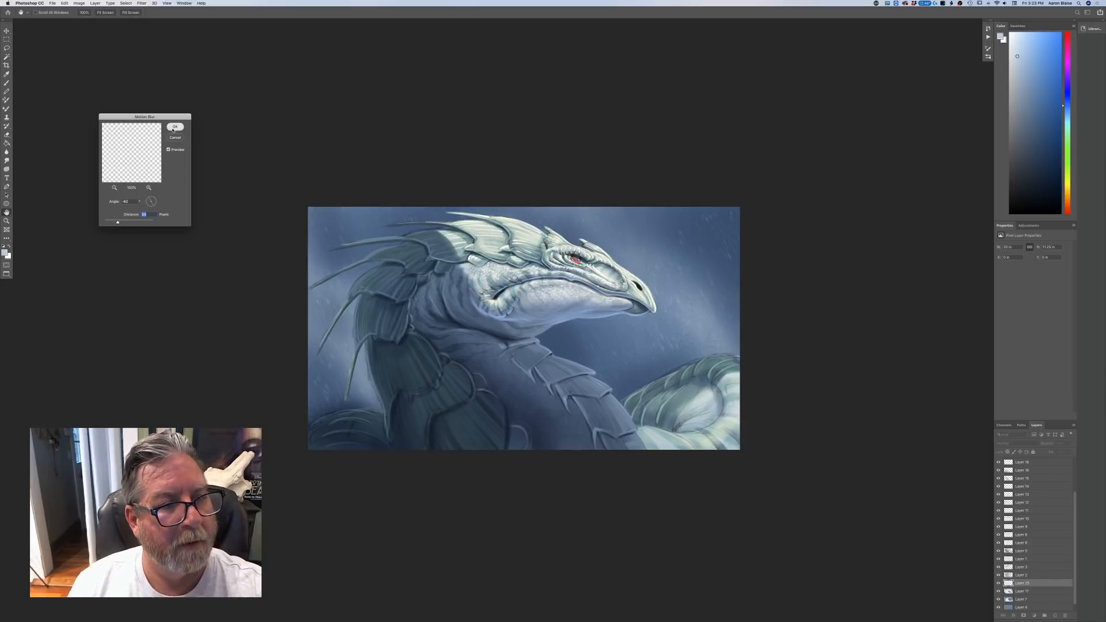
- Add a layer above the dragon's body layers and scatter larger snow specks across the background and the neck
key("b")
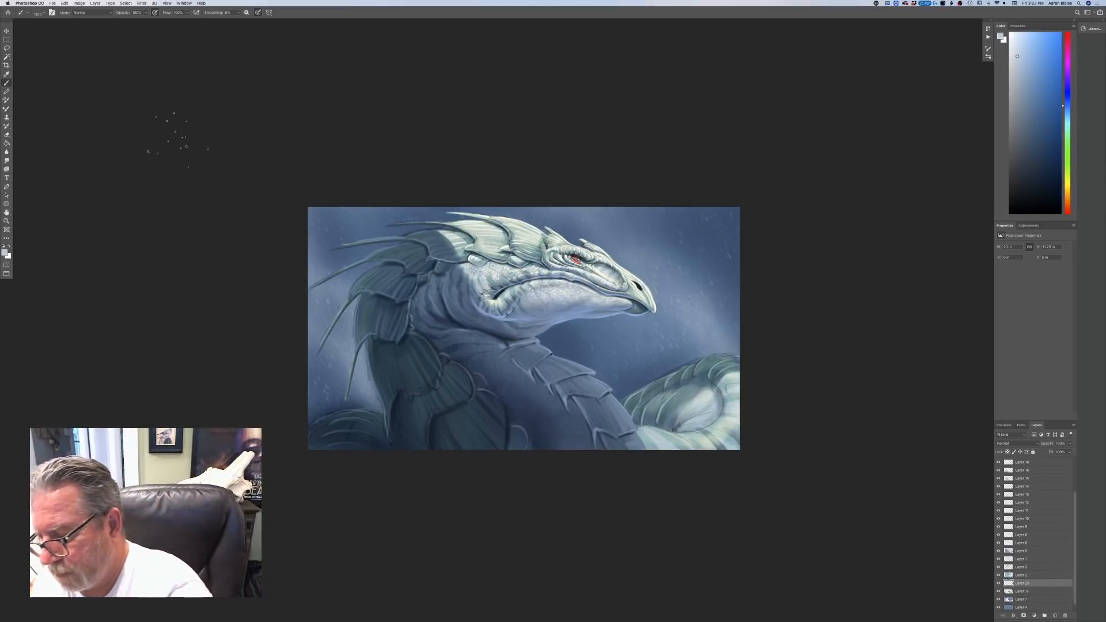
left_click(1020, 463)
left_click(1055, 615)
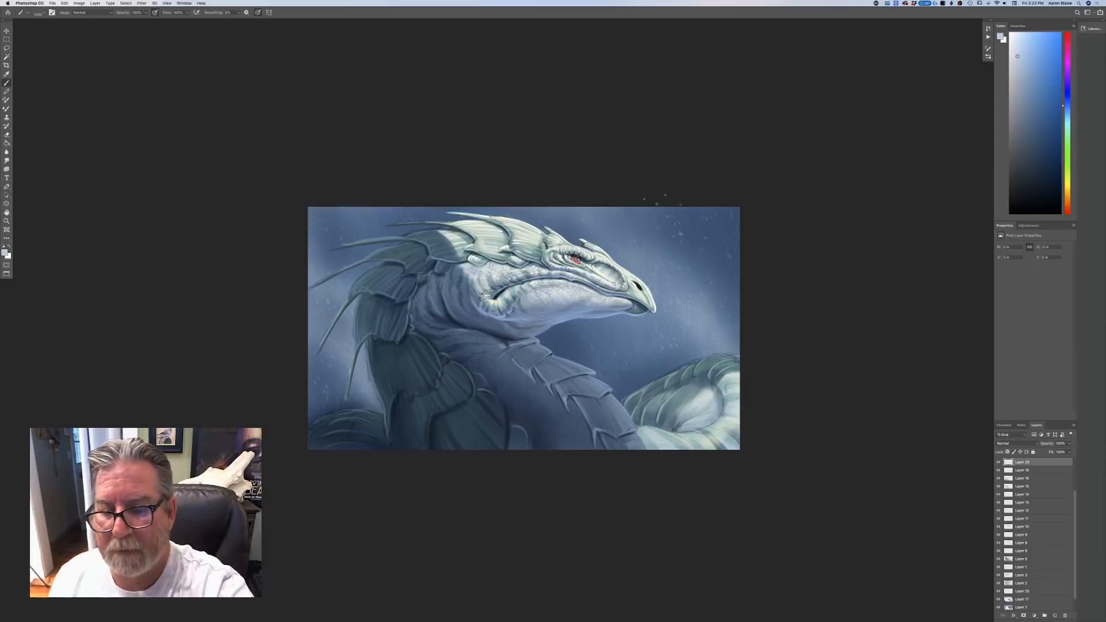
left_click_drag(689, 230, 714, 346)
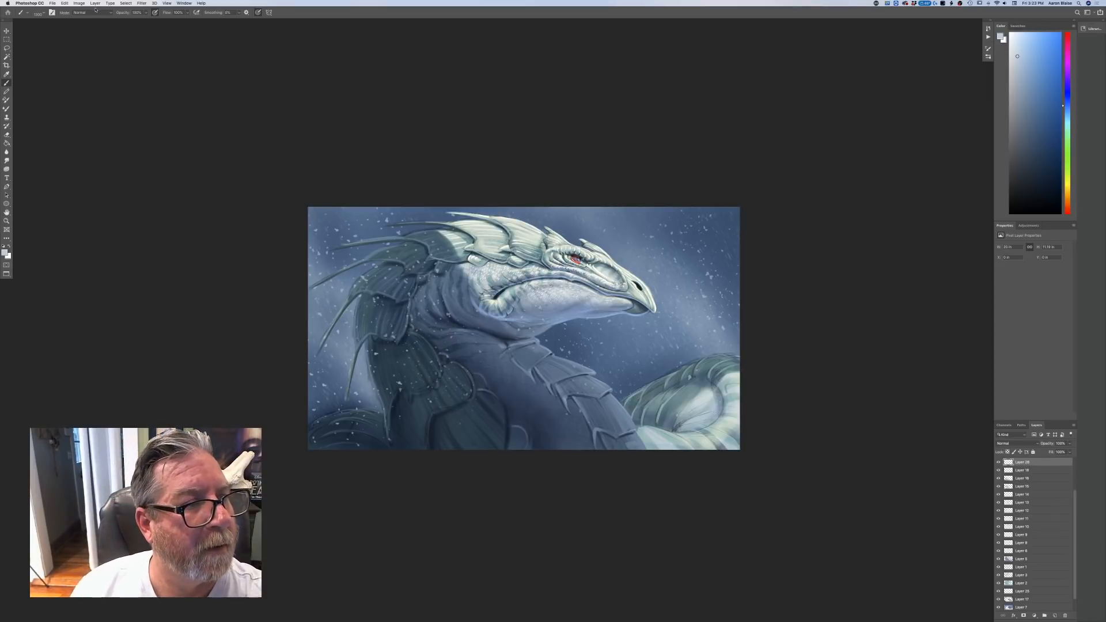
- Apply Motion Blur to the foreground snow at the same steep angle, with a slightly longer distance
left_click(142, 3)
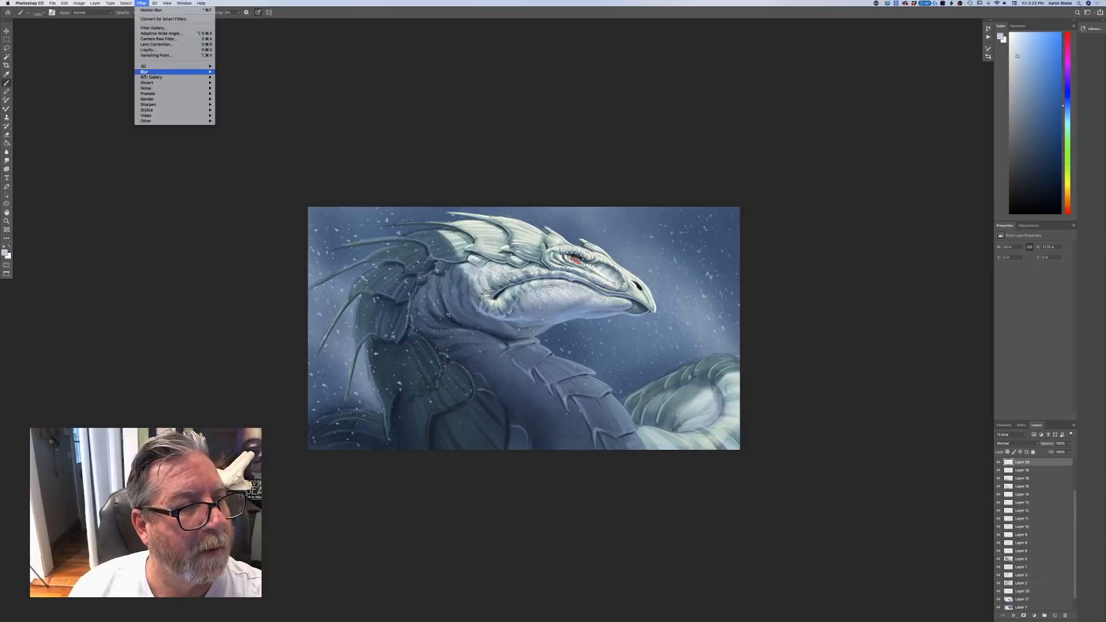
mouse_move(211, 71)
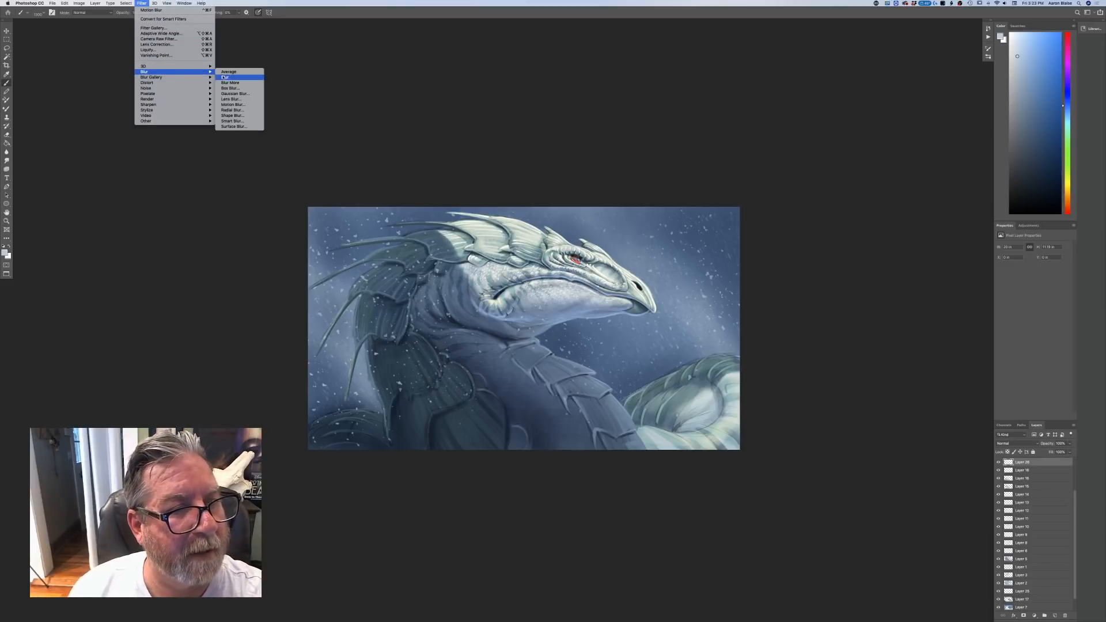
left_click(226, 105)
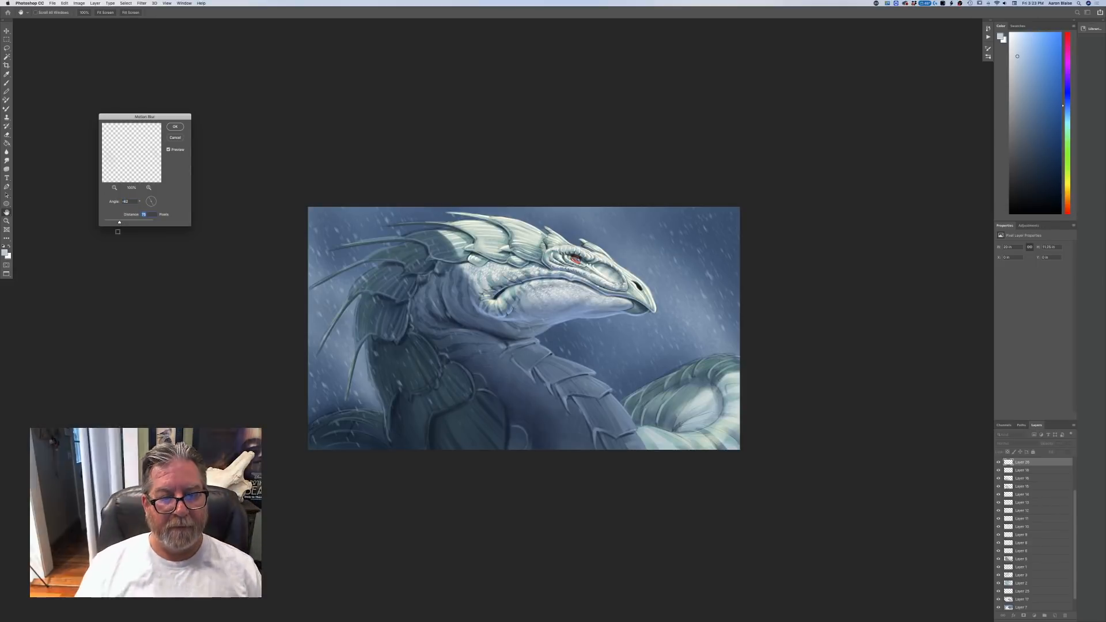
left_click_drag(121, 224, 121, 223)
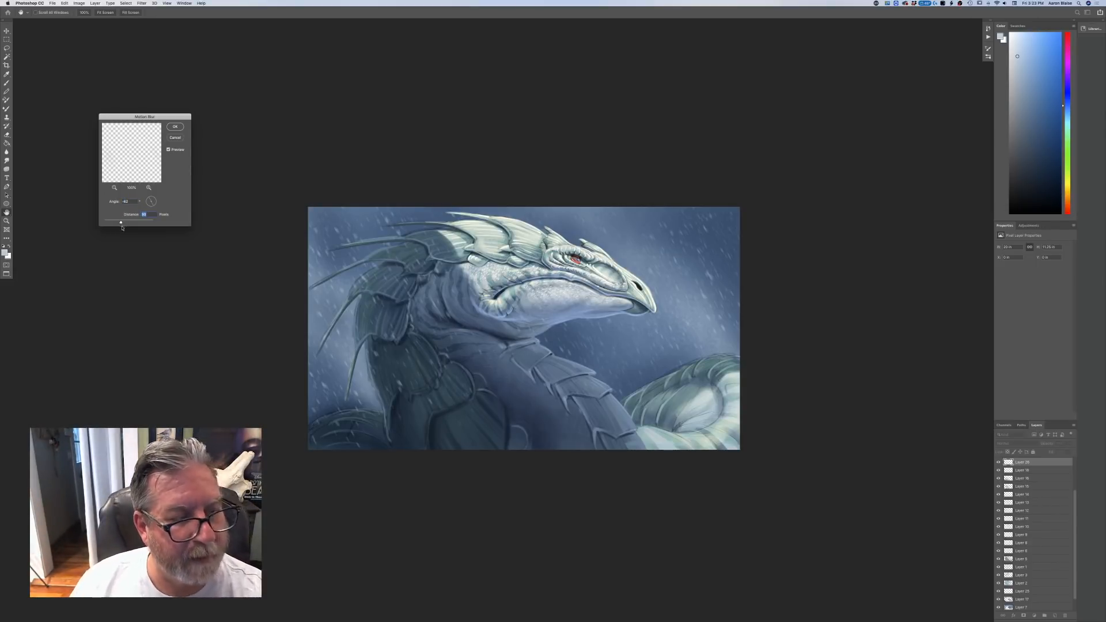
left_click(174, 129)
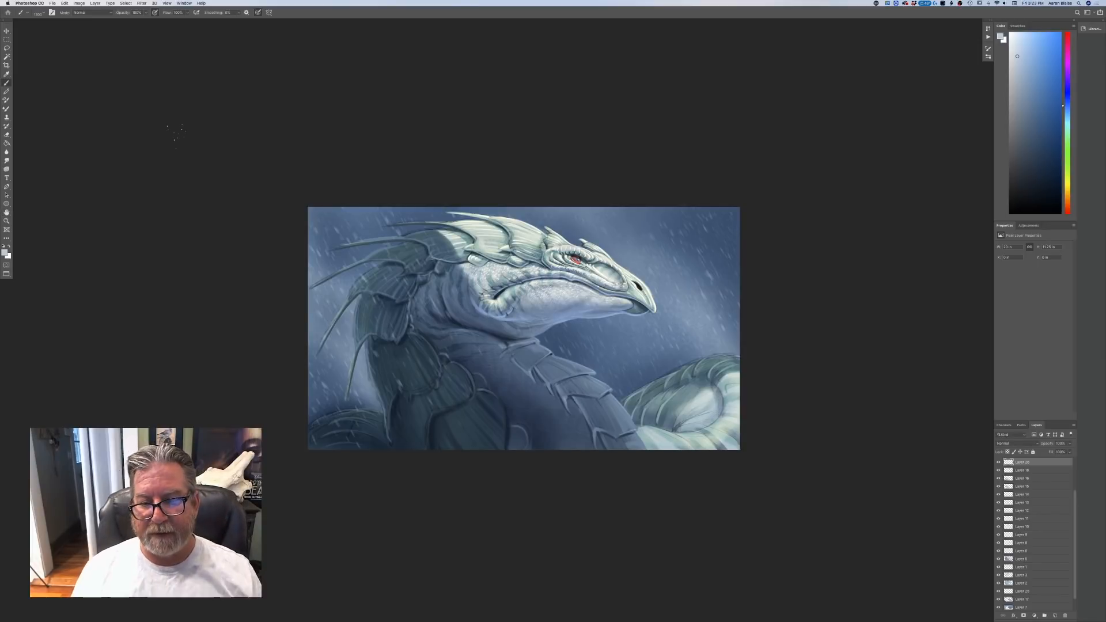
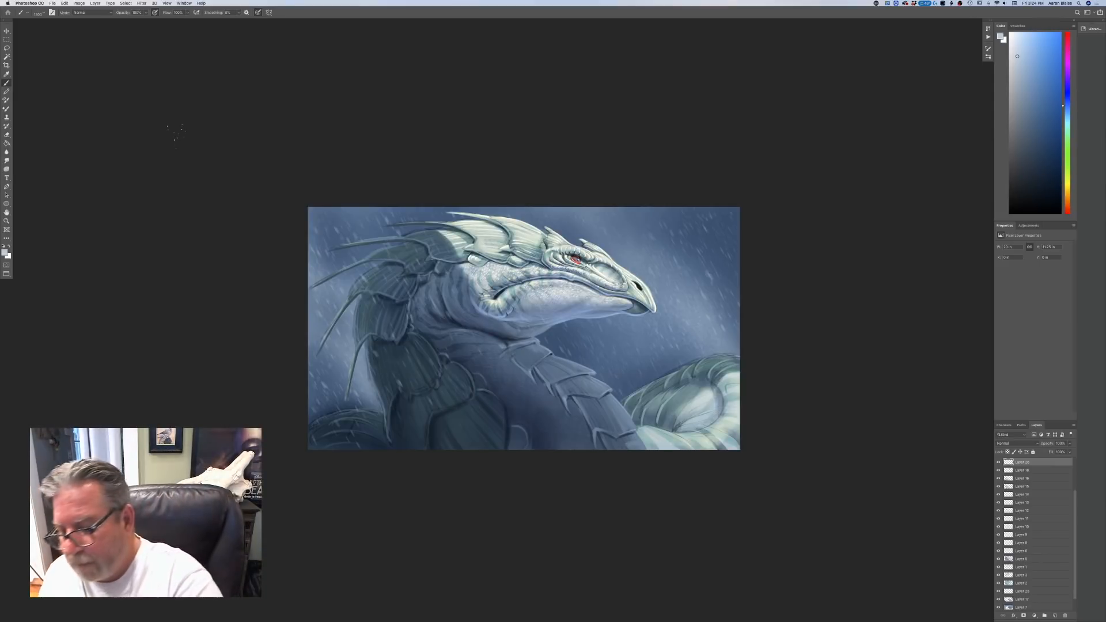
- Group all the layers above the Background layer into one layer group
scroll(1076, 588, "down", 2)
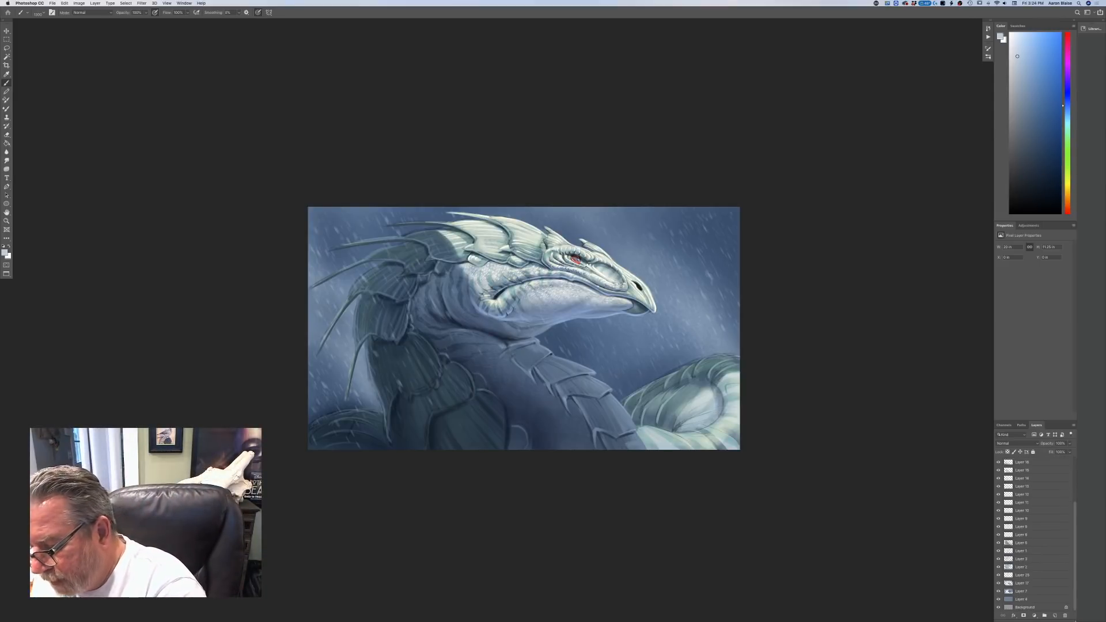
left_click(1029, 601)
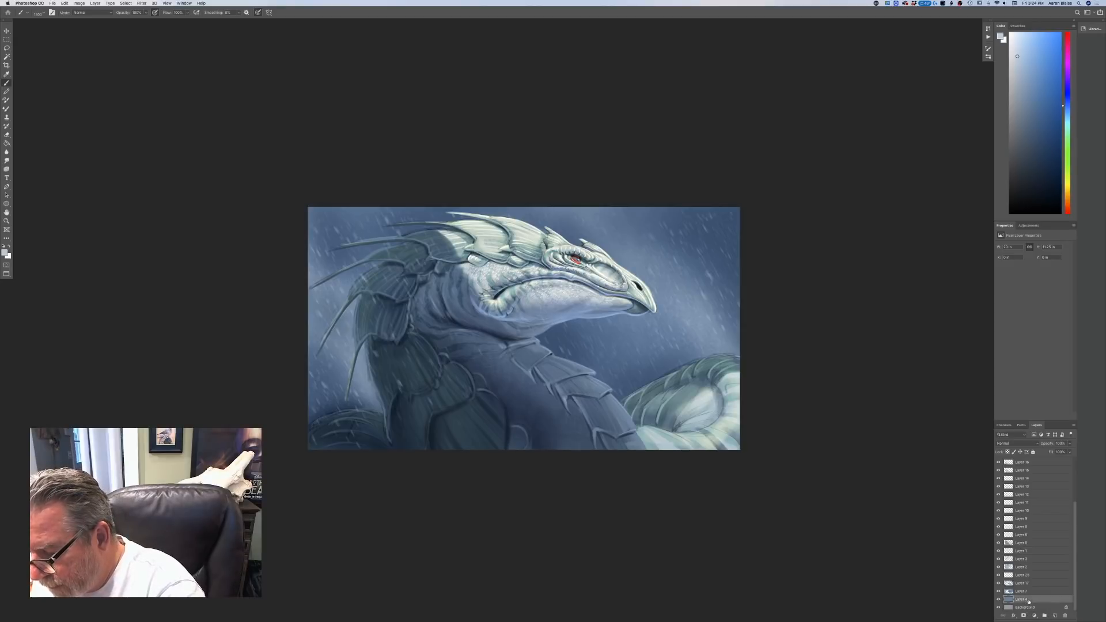
scroll(1065, 551, "up", 4)
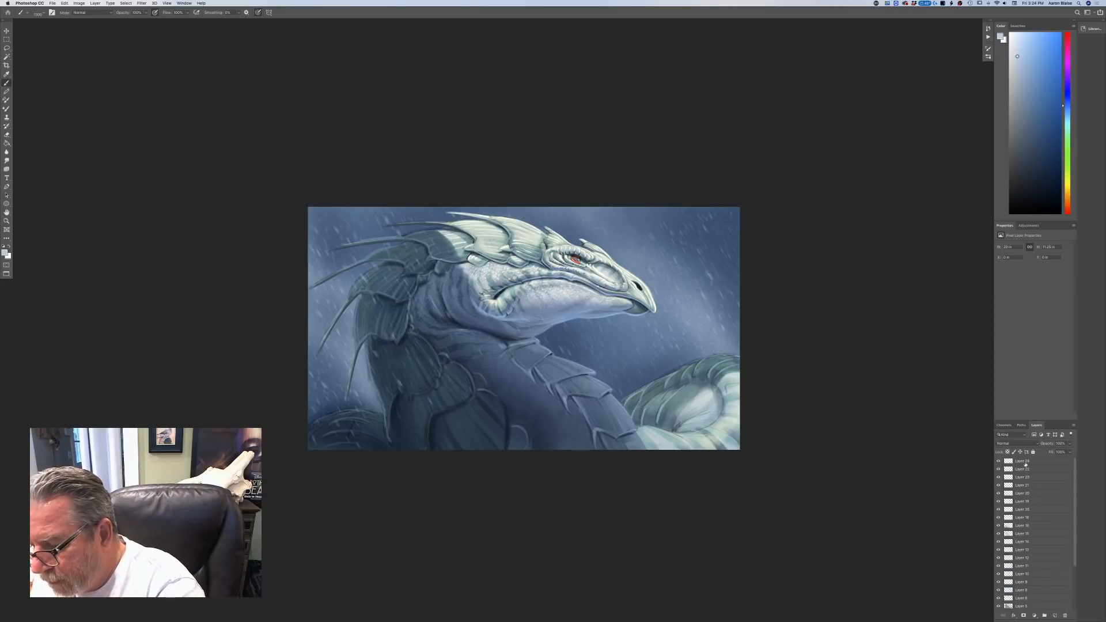
left_click(1022, 462, "shift")
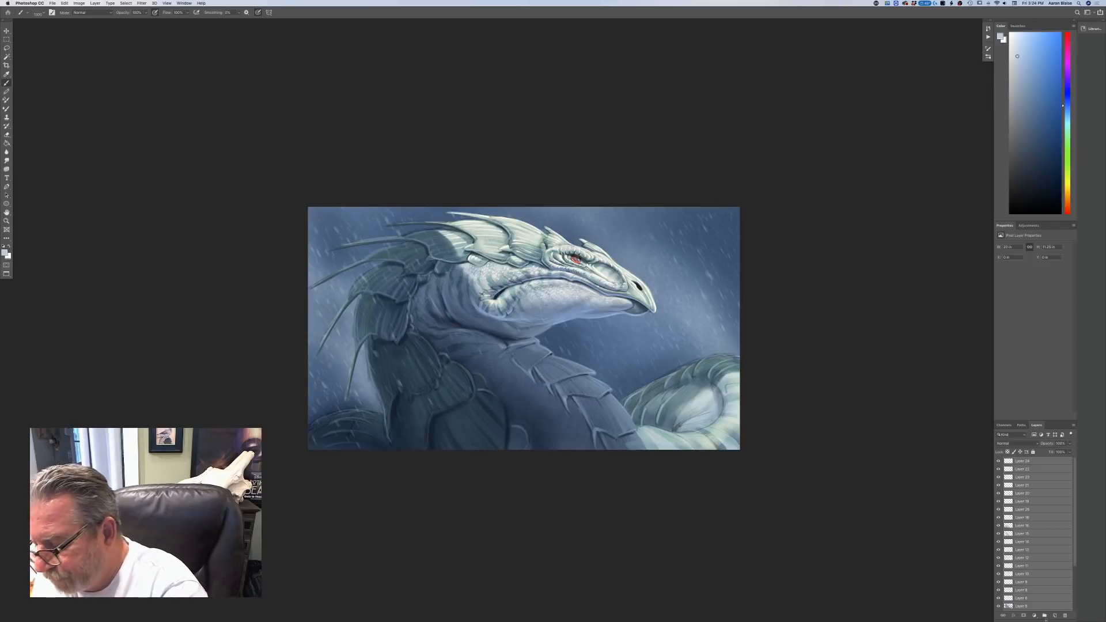
left_click(1045, 616)
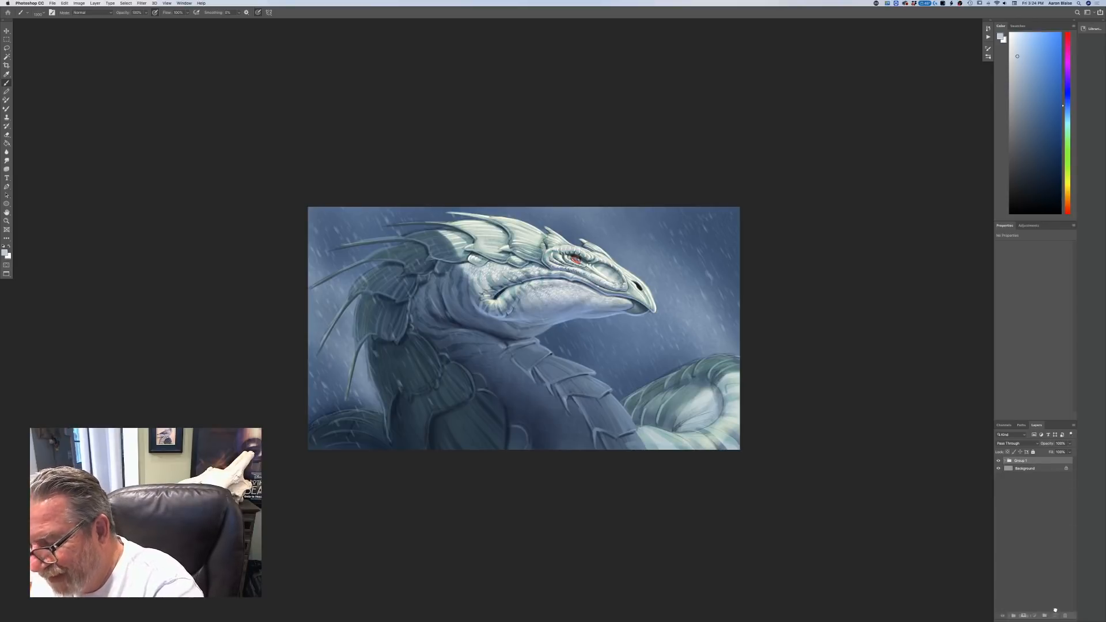
- Duplicate the layer group, then collapse and hide the original group beneath the copy
key("super+j")
left_click(1005, 468)
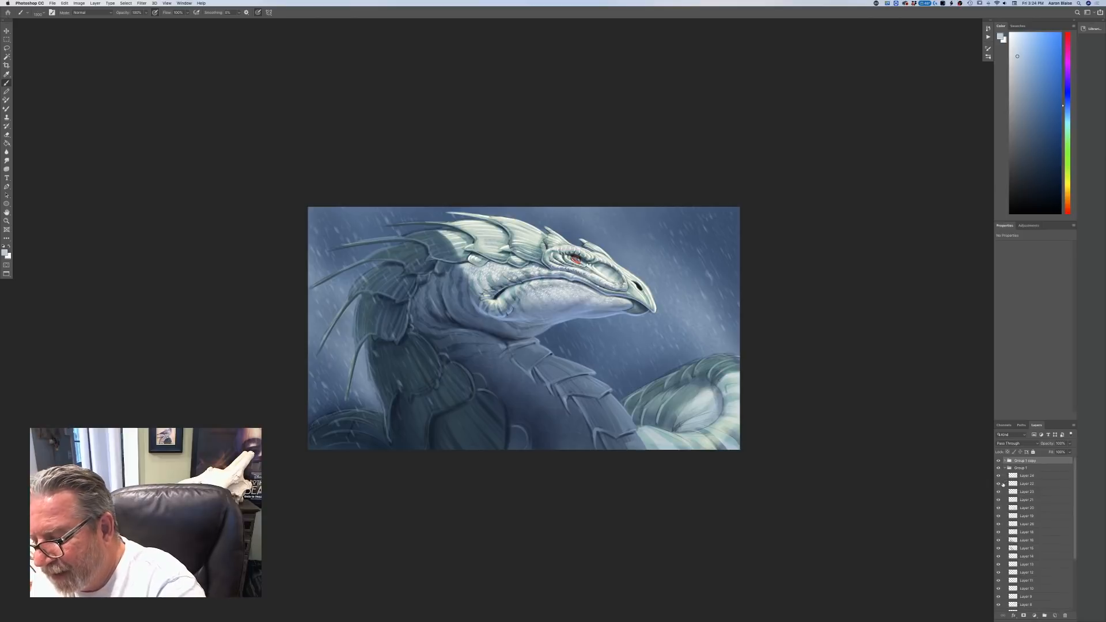
left_click(1005, 468)
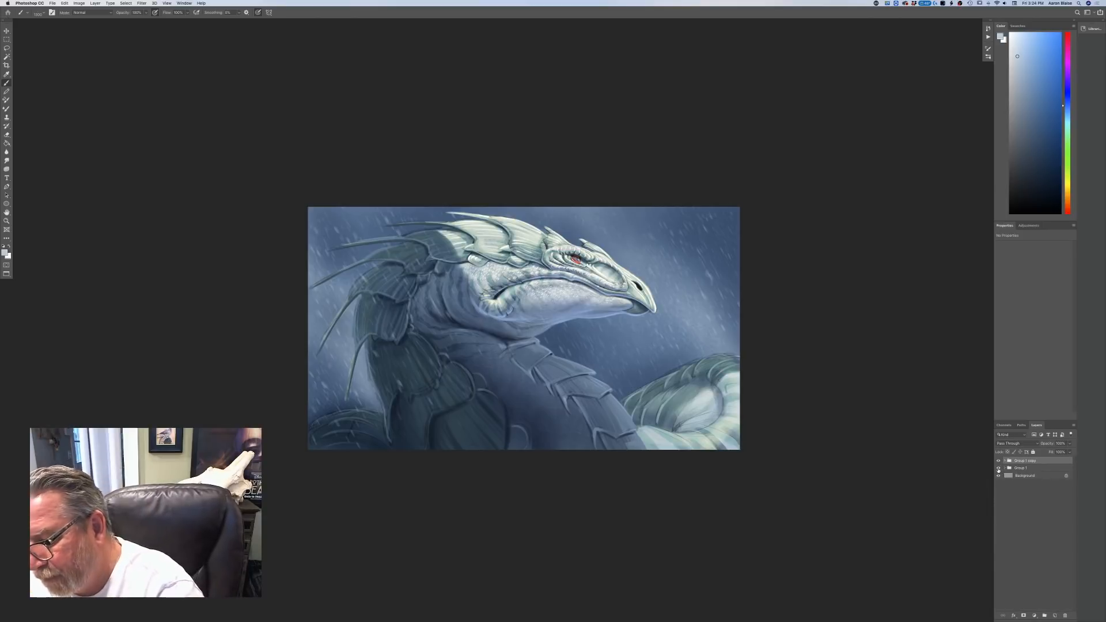
- Check the document's image size in pixels and in inches, keeping the existing dimensions
left_click(79, 2)
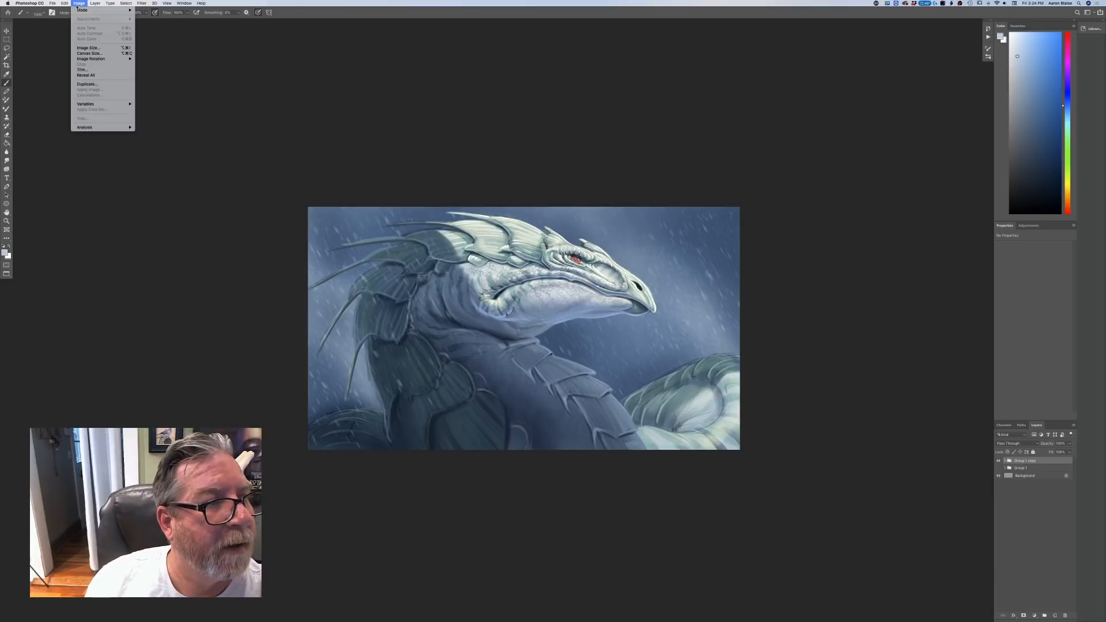
left_click(86, 48)
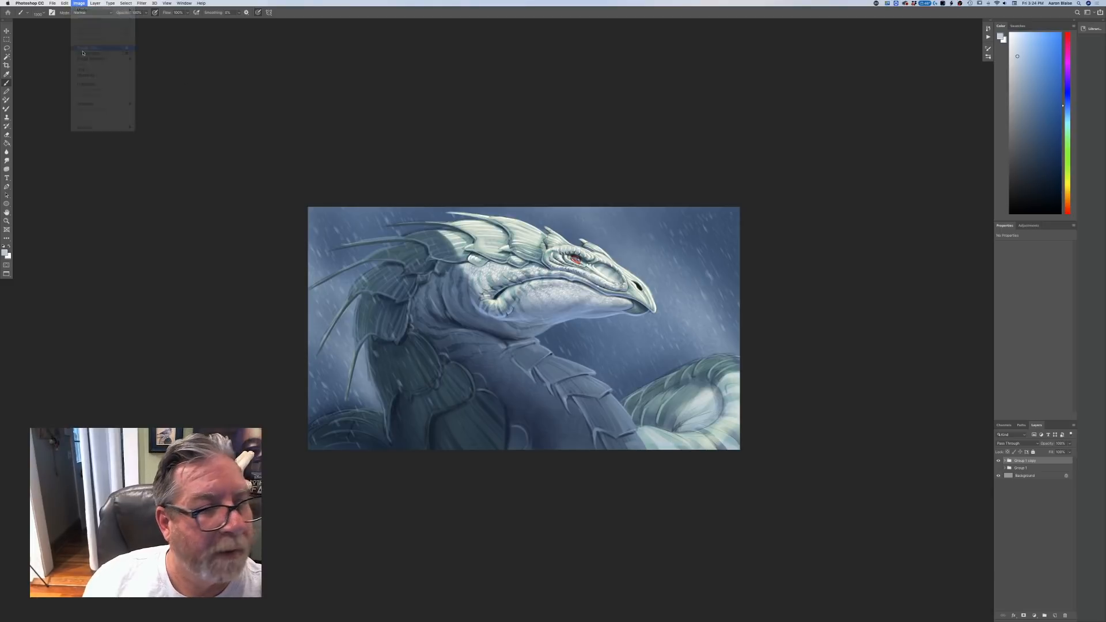
left_click(425, 182)
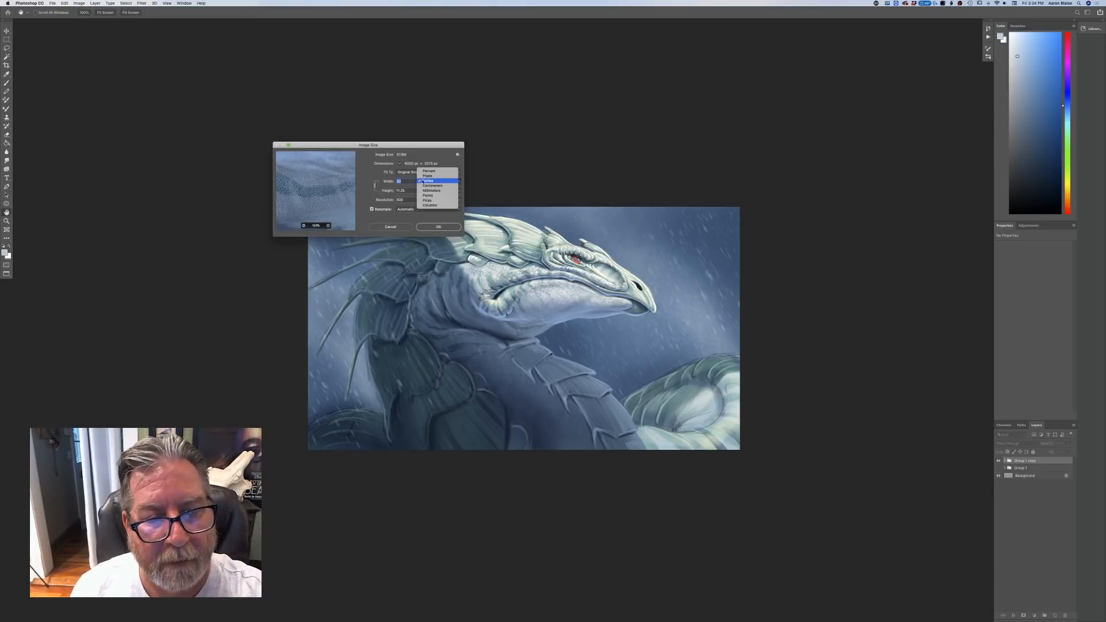
left_click(421, 175)
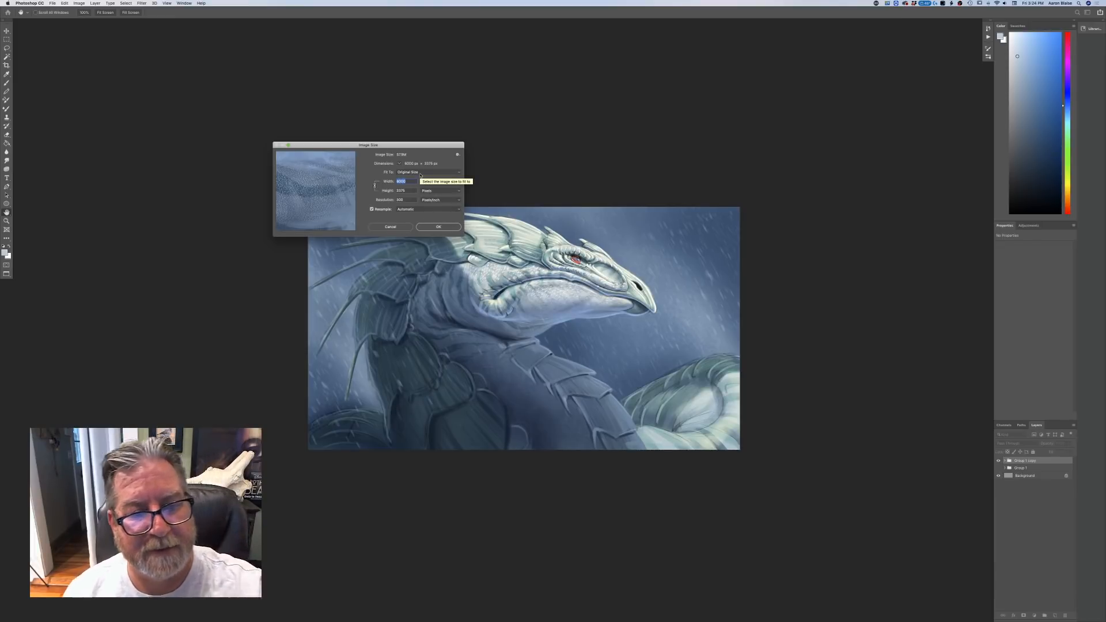
left_click(428, 183)
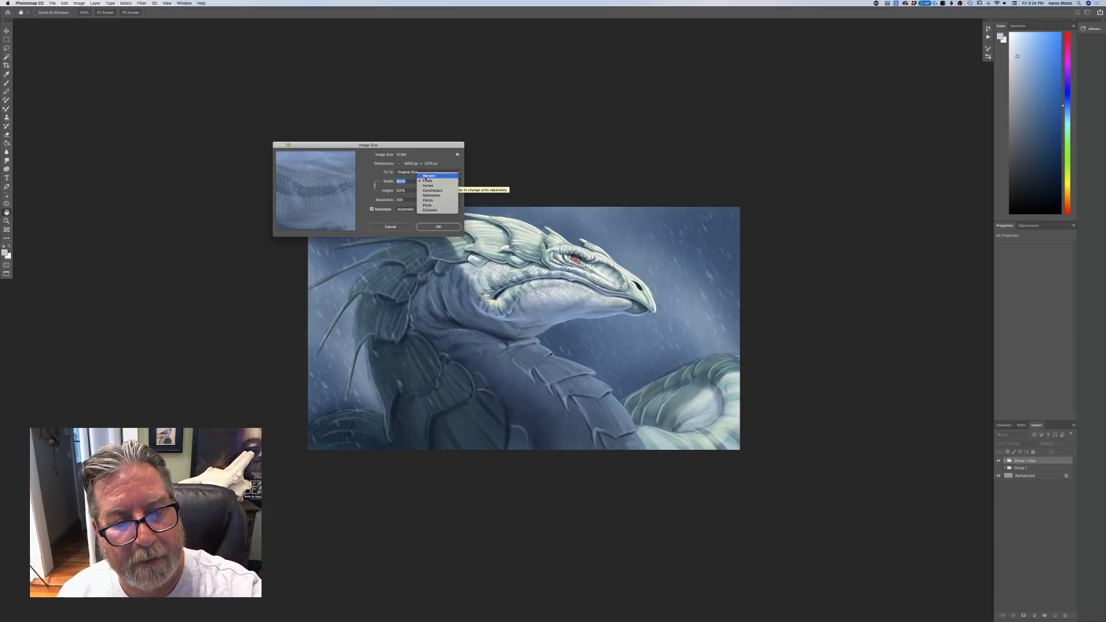
left_click(426, 186)
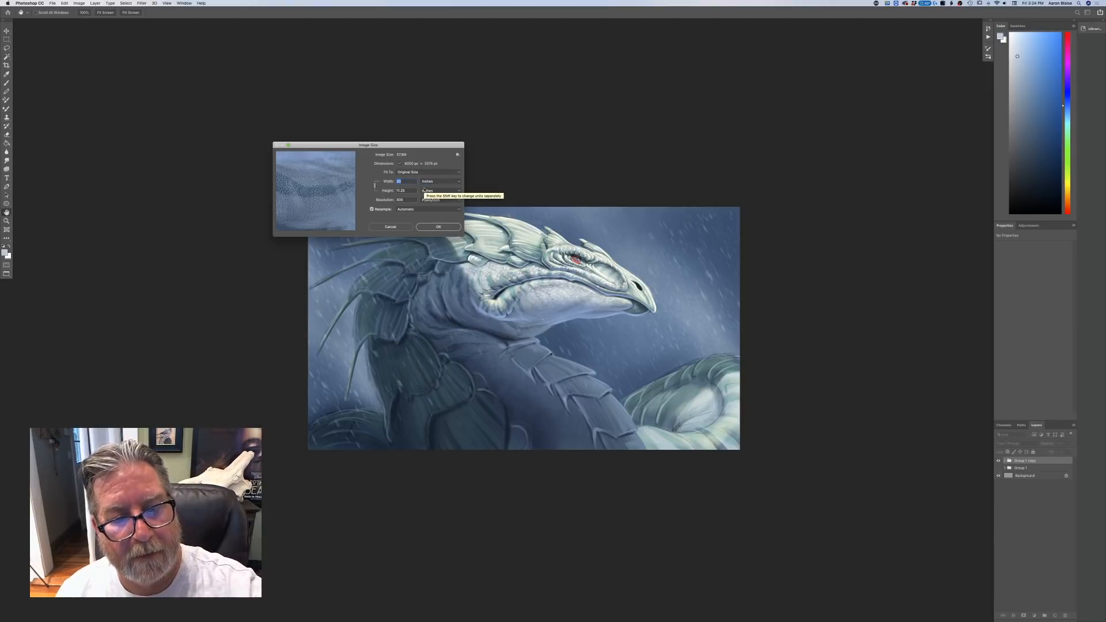
left_click(432, 228)
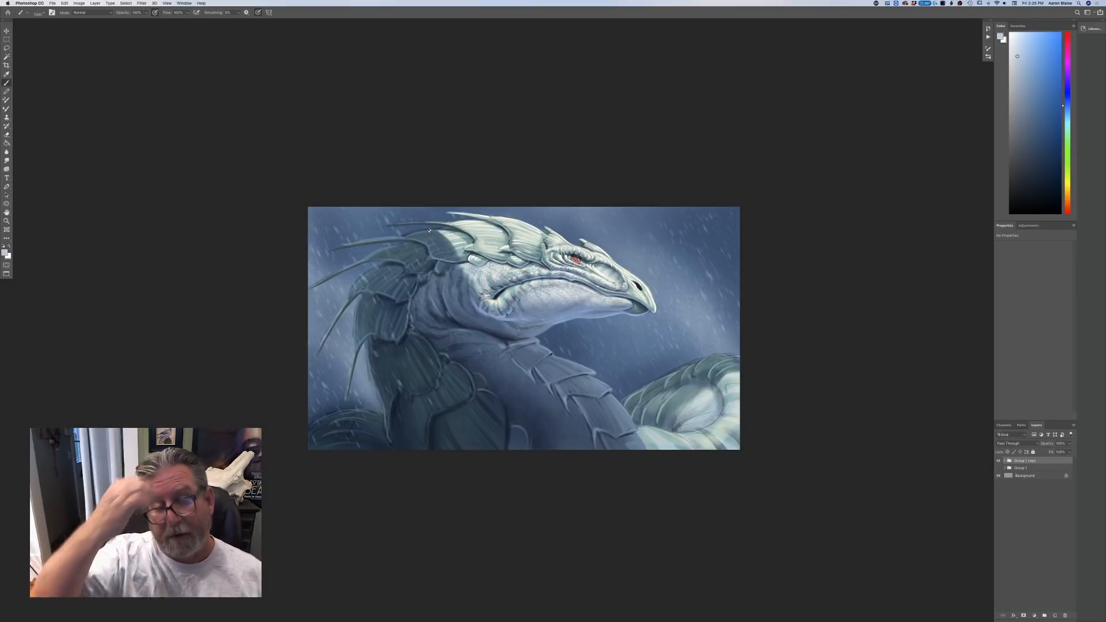
- Add a new layer at the top of the copied group and set its blend mode to Overlay
key("super+equal")
key("super+equal")
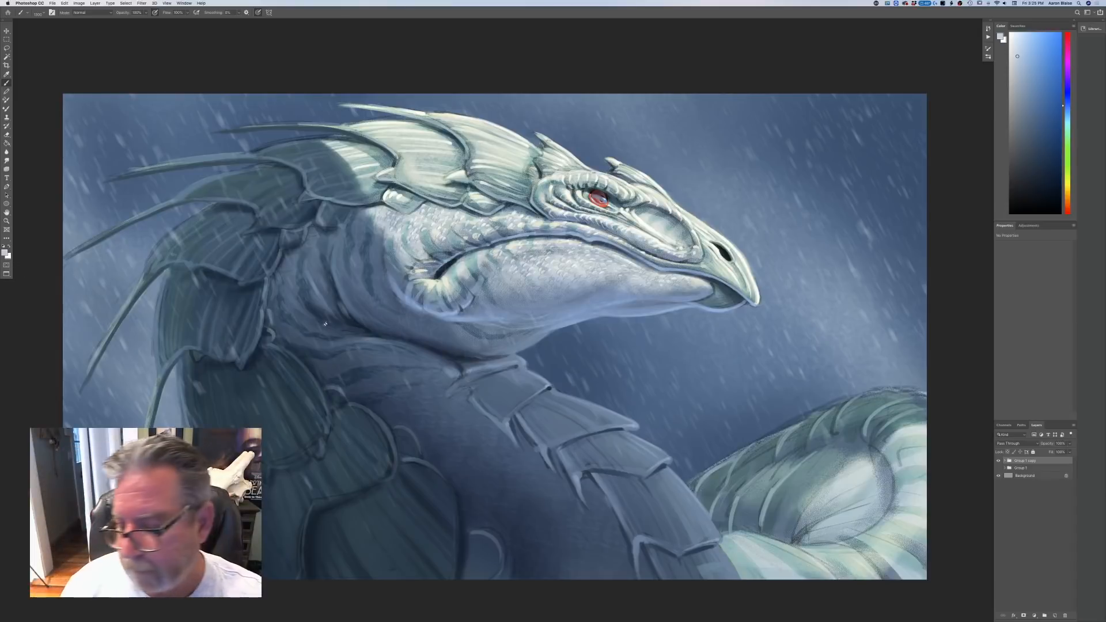
left_click(1006, 461)
left_click(1027, 468)
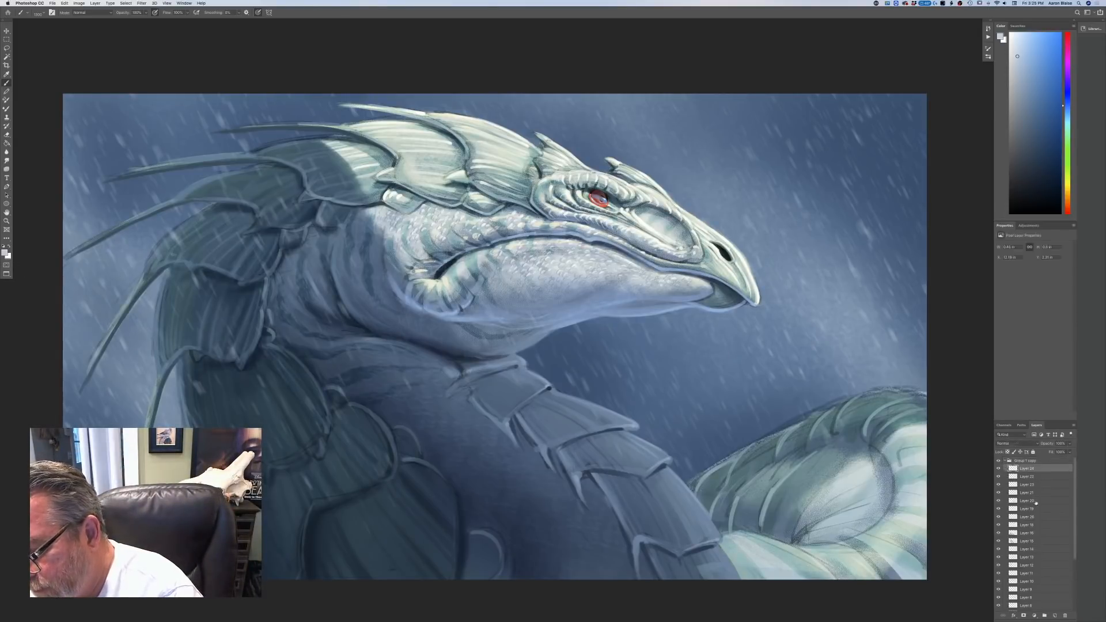
left_click(1054, 615)
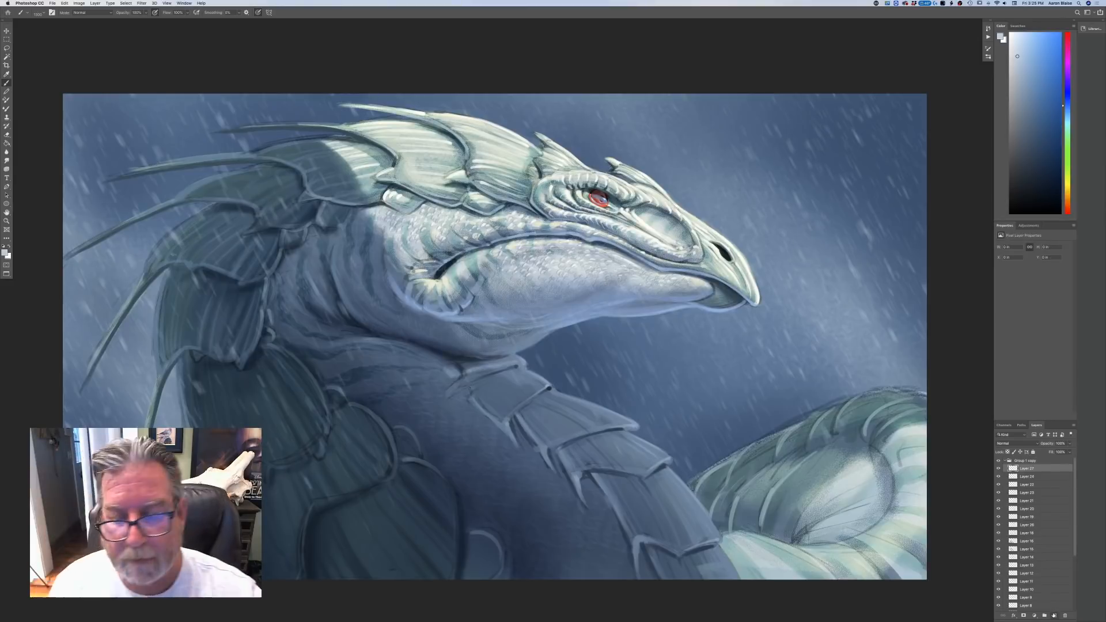
left_click(1017, 443)
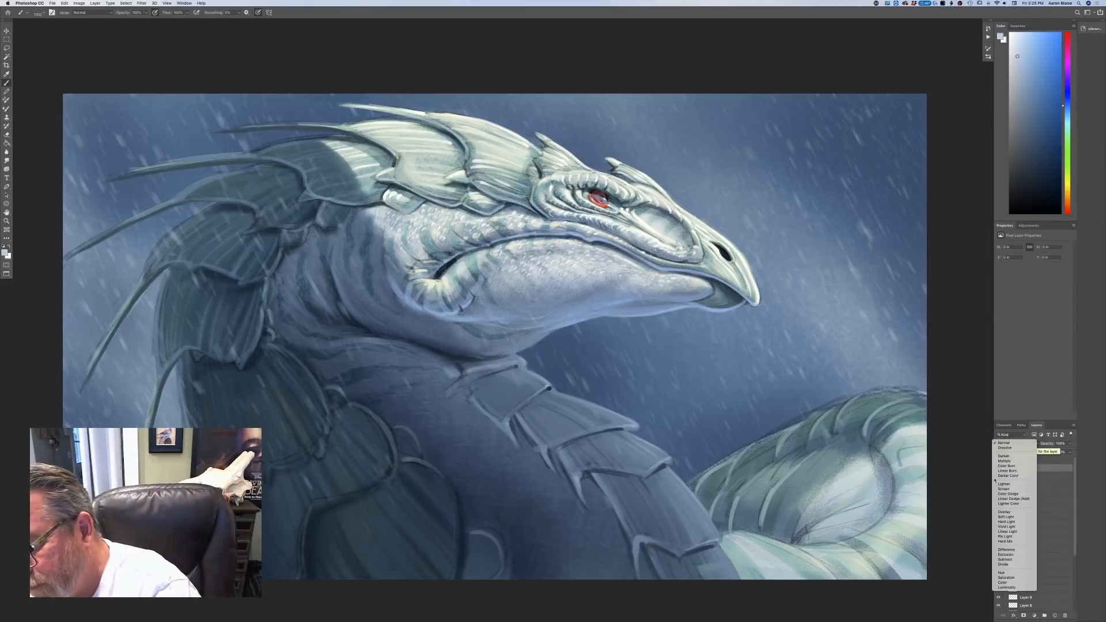
left_click(995, 512)
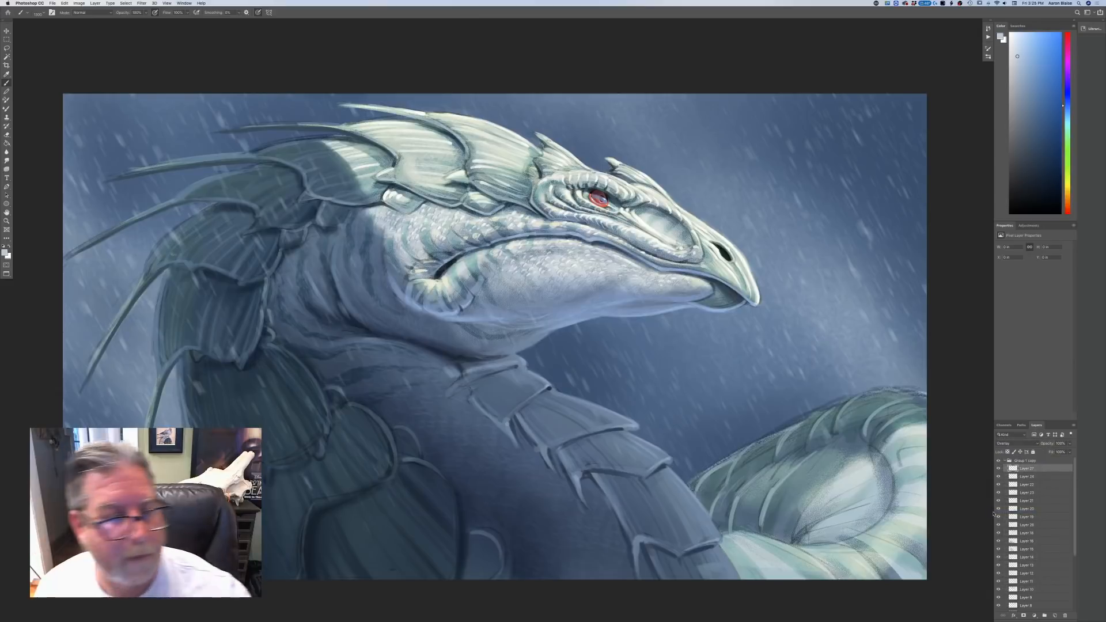
- Set the foreground colour to a light salmon red
left_click(5, 252)
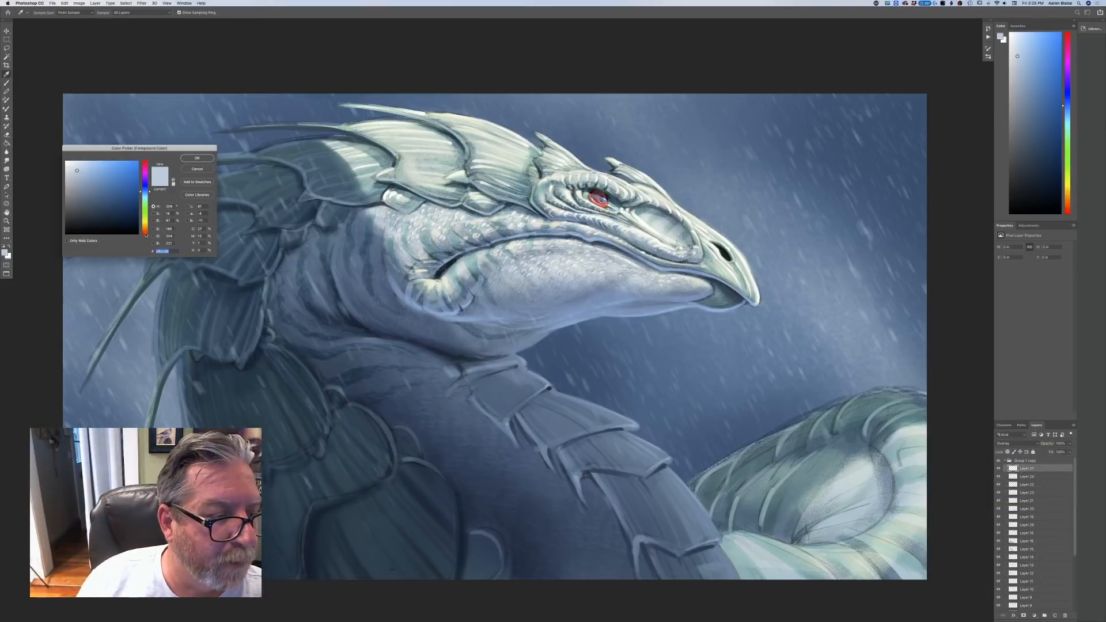
left_click(145, 234)
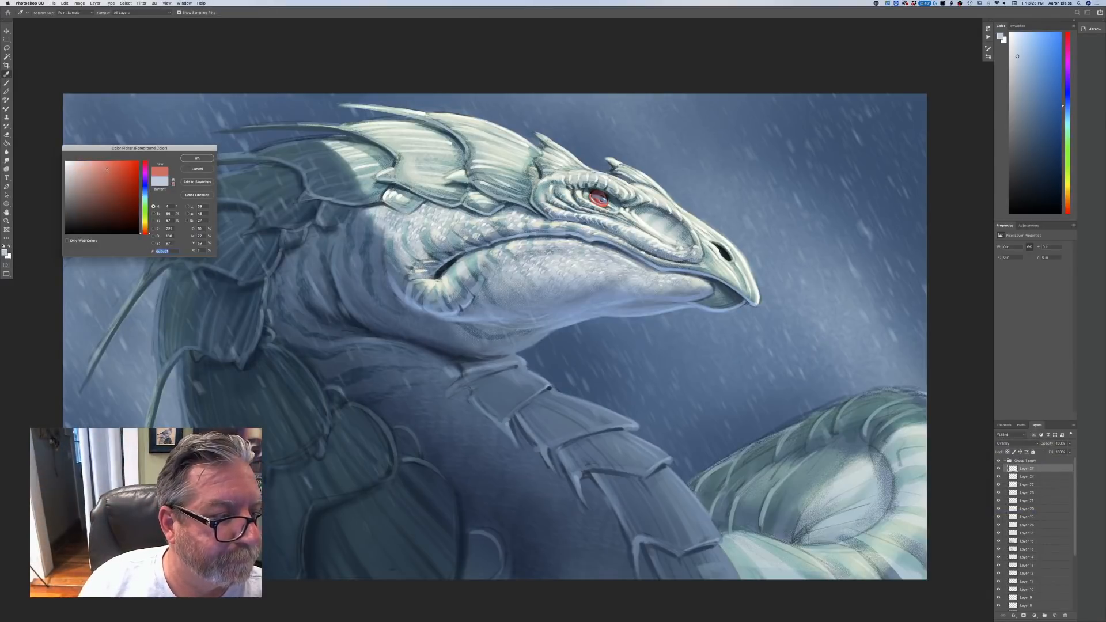
left_click(197, 158)
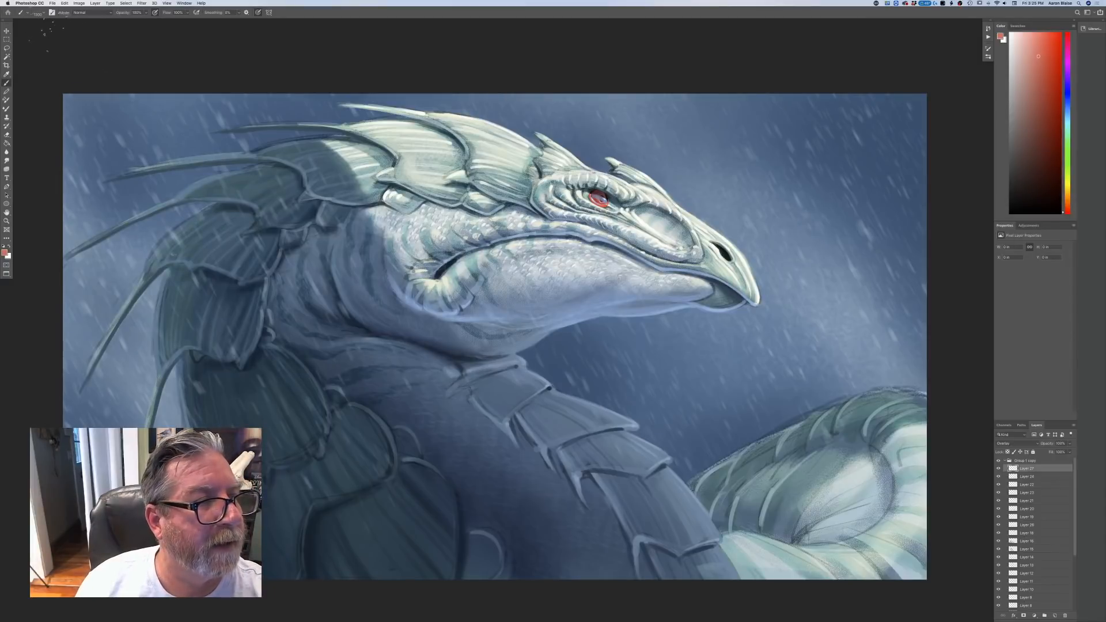
- Collapse the Water Snow Debris brush set and choose the Soft Round Pressure Opacity brush
left_click(52, 13)
left_click(52, 13)
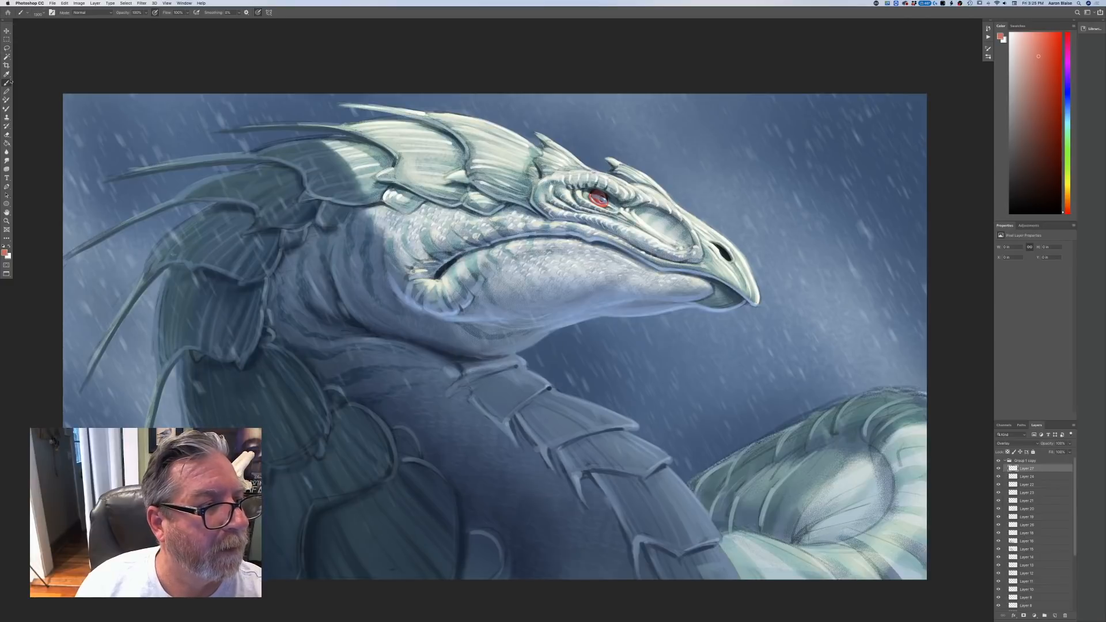
left_click(40, 13)
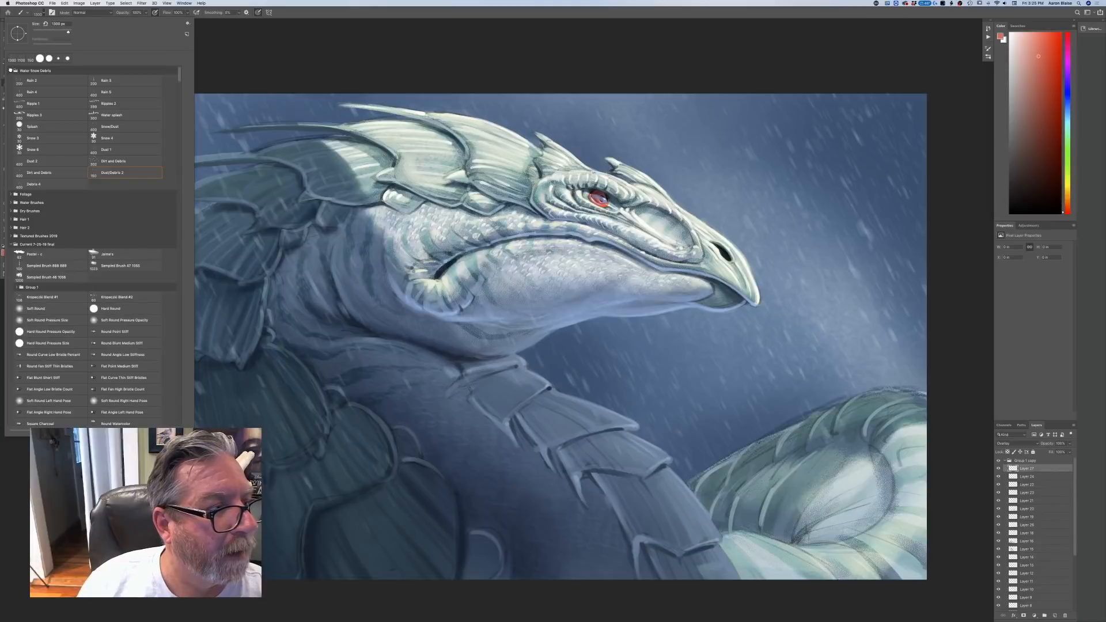
left_click(10, 70)
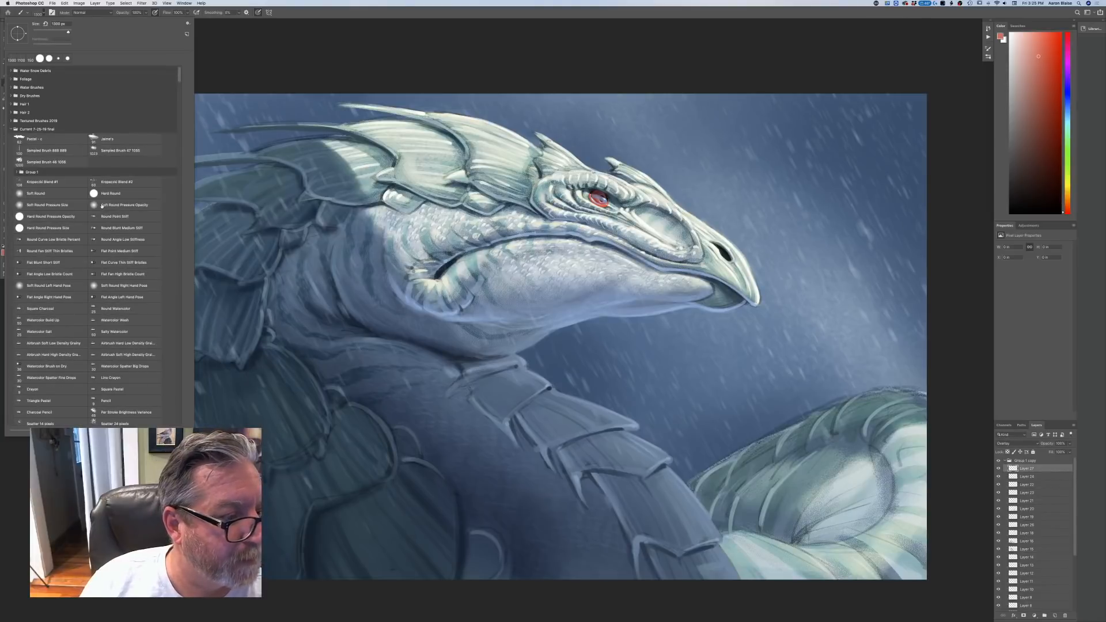
left_click(100, 205)
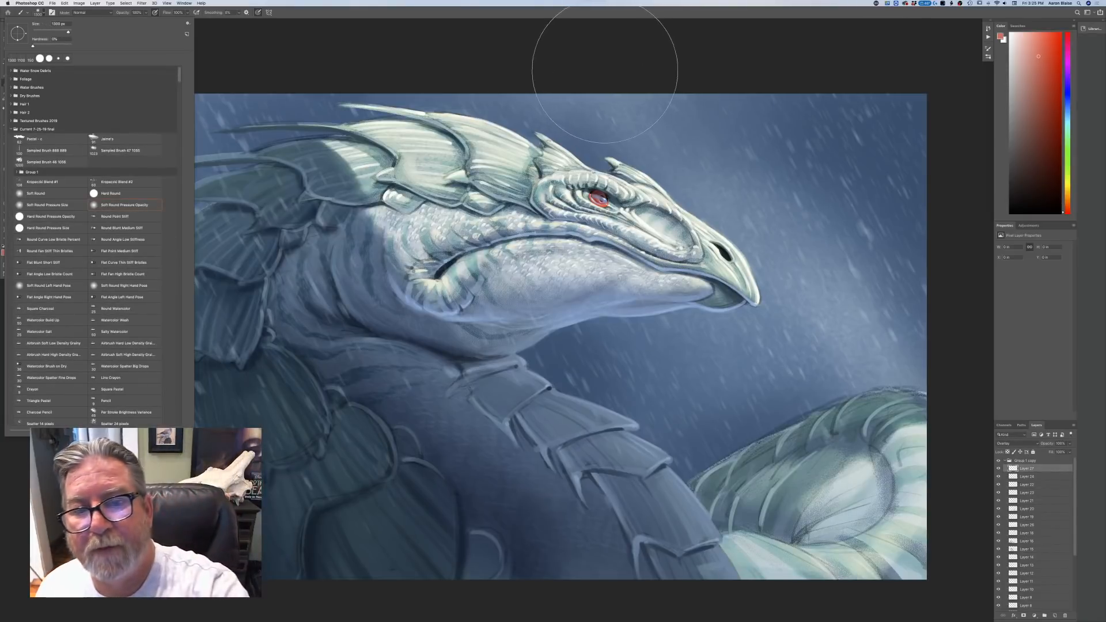
left_click(611, 95)
- Paint a soft red tint over the dragon's eye and the surrounding eyelid folds with a much smaller brush
key("bracketleft")
key("bracketleft")
key("bracketleft")
key("bracketleft")
key("bracketleft")
key("bracketleft")
key("bracketleft")
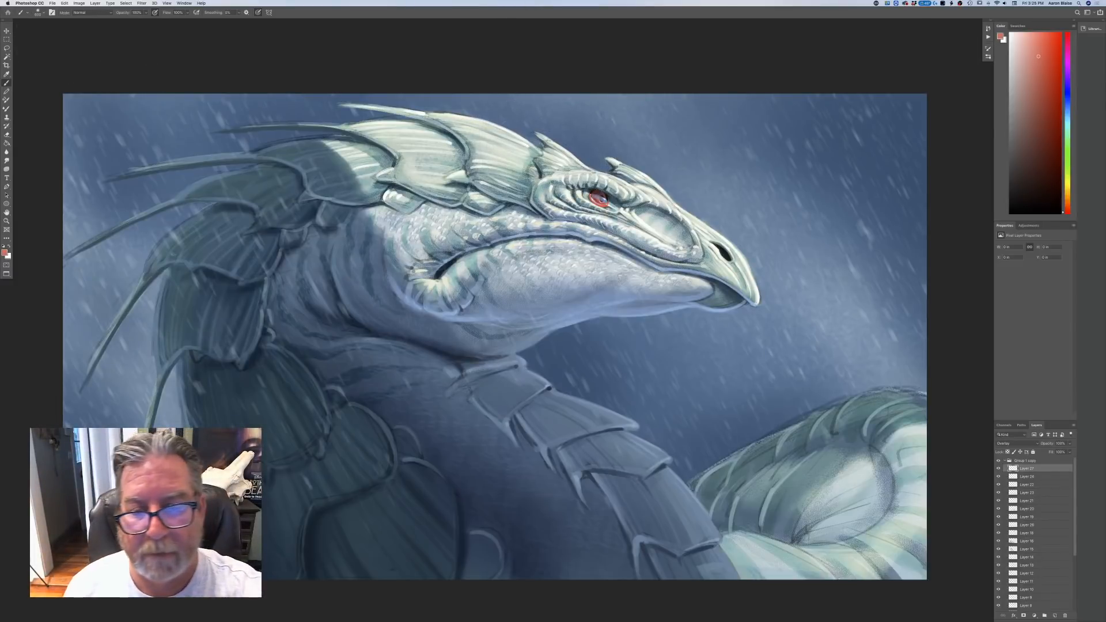
key("bracketleft")
left_click_drag(598, 199, 609, 202)
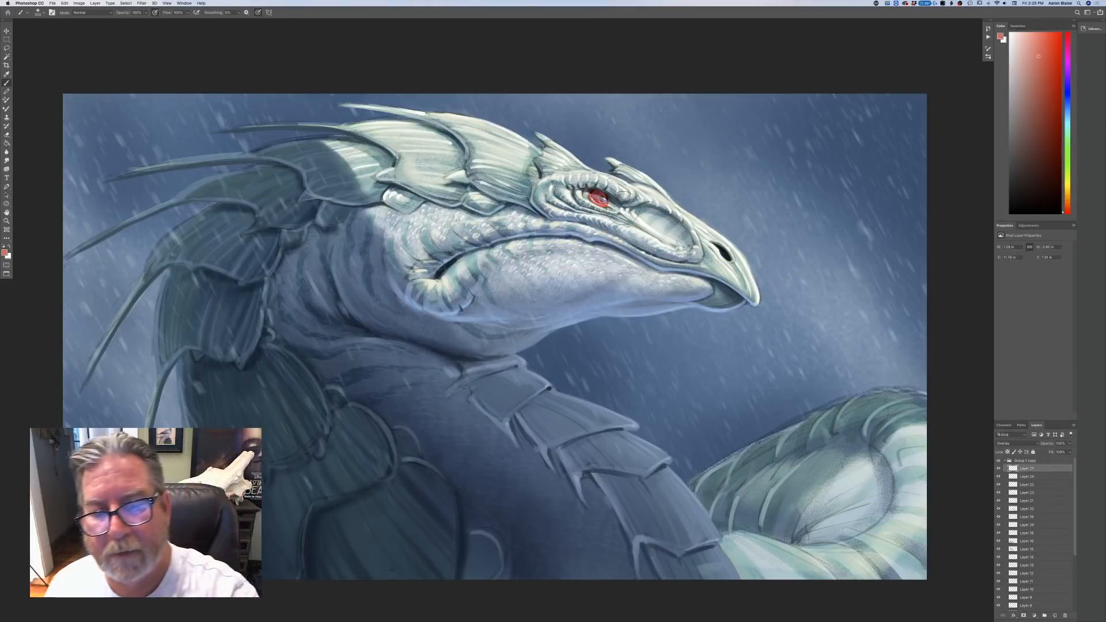
key("bracketright")
mouse_move(595, 196)
left_mouse_down()
mouse_move(628, 220)
mouse_move(609, 191)
mouse_move(638, 228)
mouse_move(574, 186)
mouse_move(618, 216)
mouse_move(615, 192)
mouse_move(577, 180)
mouse_move(563, 191)
mouse_move(582, 175)
left_mouse_up()
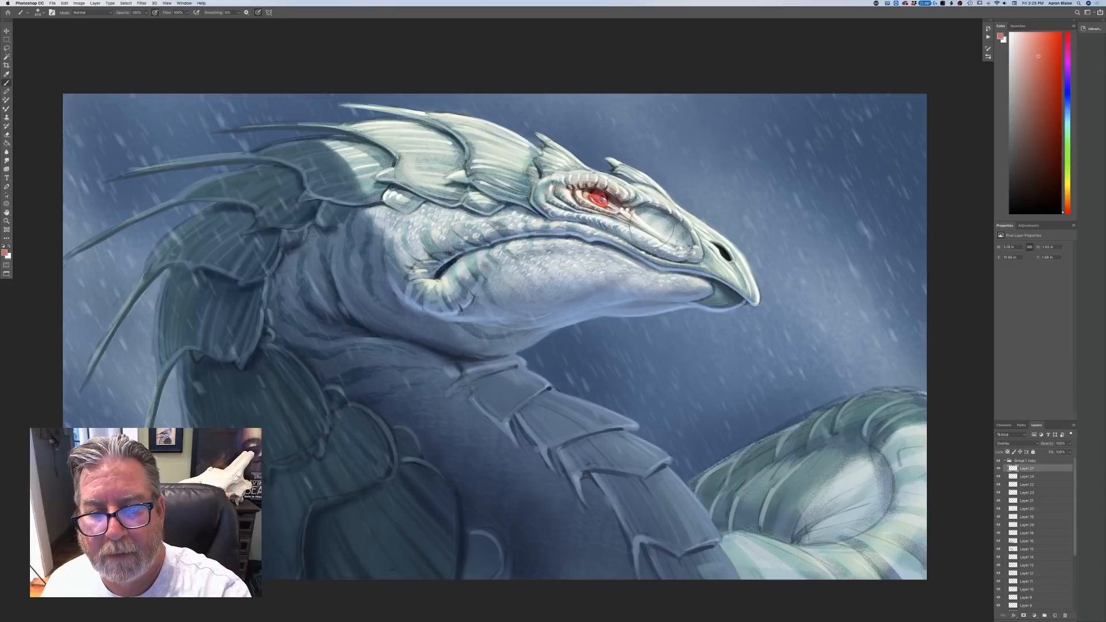
- Brush subtle red tints below the eye, toward the nostril, between the head and neck plates, and around the mouth corner
mouse_move(651, 228)
left_mouse_down()
mouse_move(714, 276)
mouse_move(712, 297)
left_mouse_up()
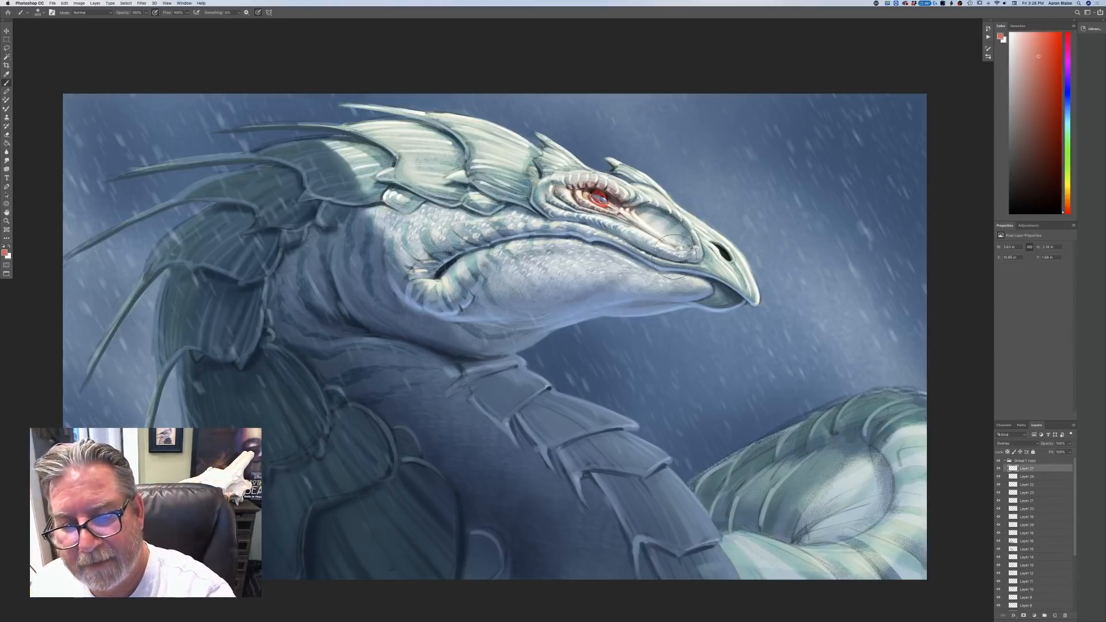
mouse_move(674, 257)
left_mouse_down()
mouse_move(704, 267)
mouse_move(692, 245)
mouse_move(717, 273)
mouse_move(687, 265)
left_mouse_up()
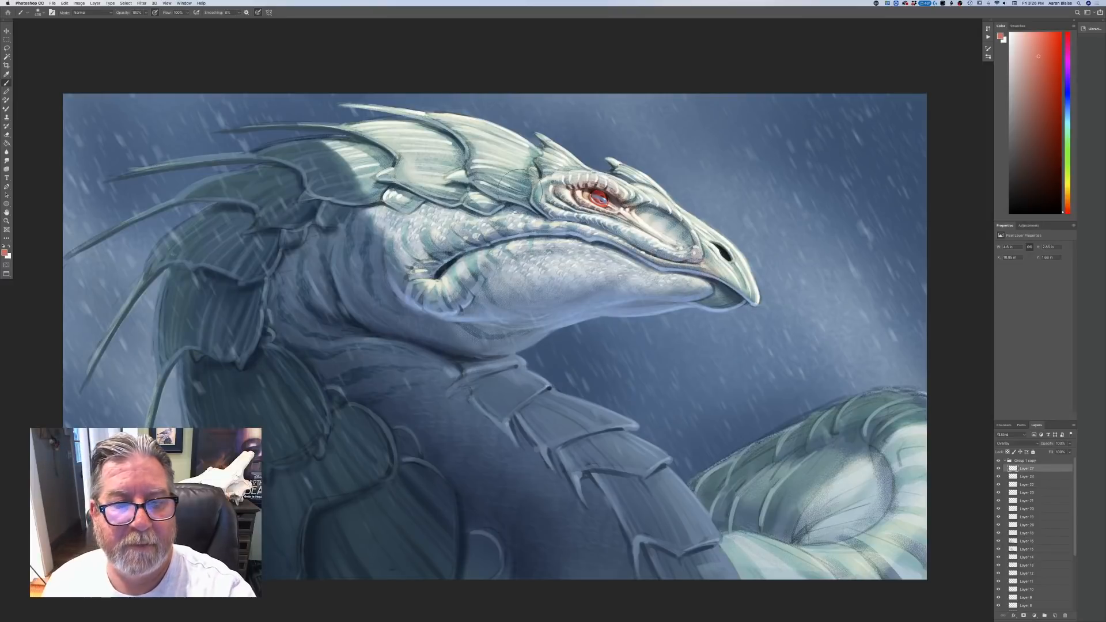
mouse_move(518, 185)
left_mouse_down()
mouse_move(501, 162)
mouse_move(441, 182)
mouse_move(347, 164)
left_mouse_up()
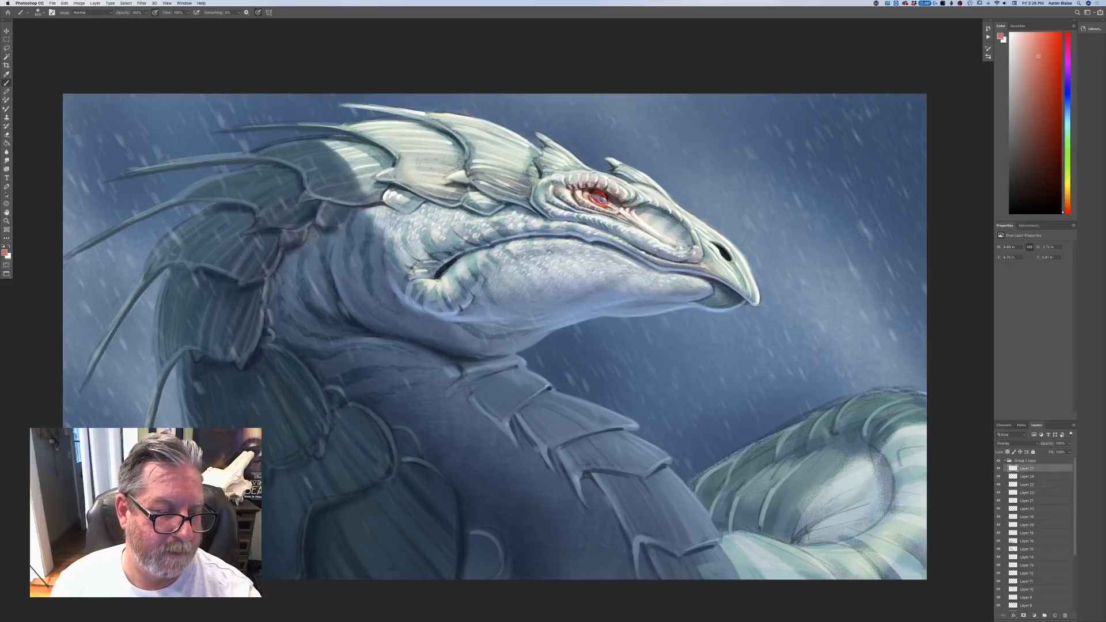
left_click(253, 482)
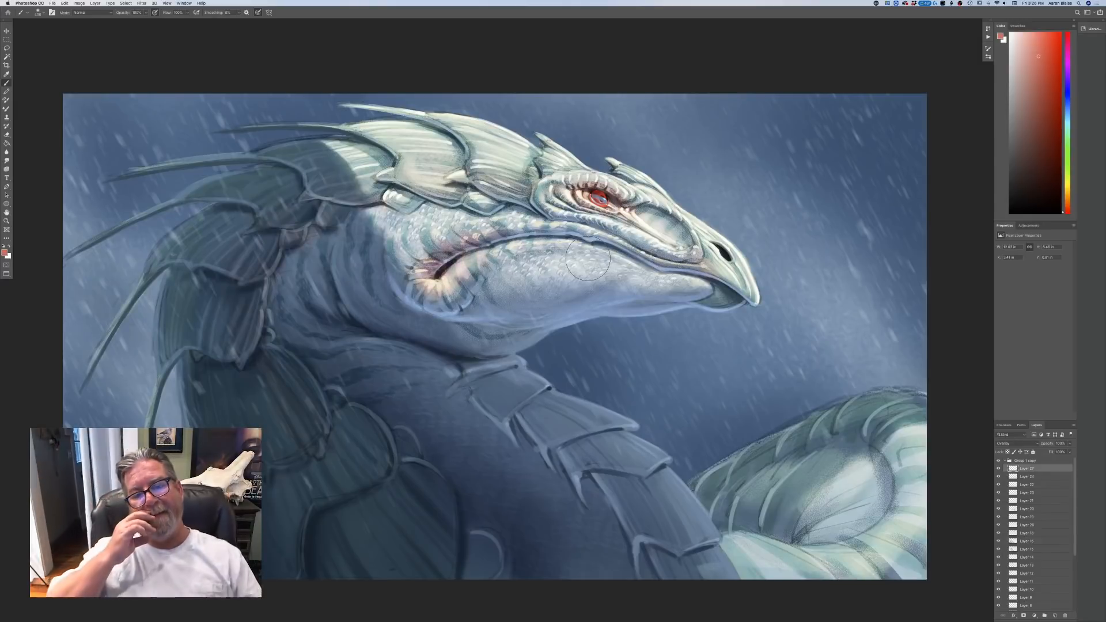
key("bracketleft")
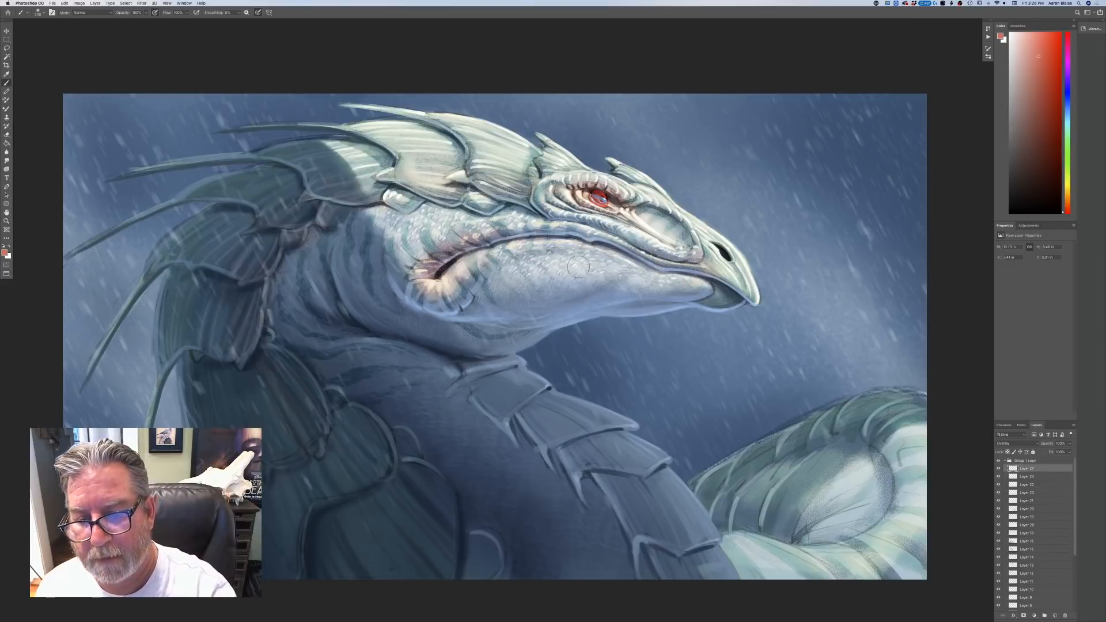
- Examine the red tints on the dragon both up close and across the whole painting
key("super+minus")
key("super+minus")
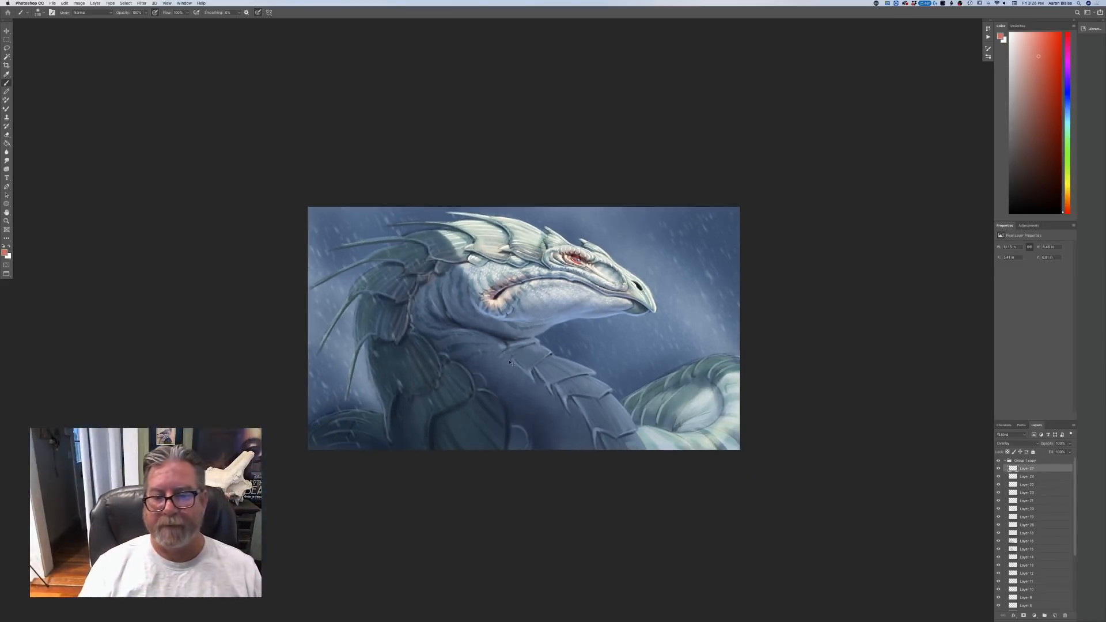
key("super+plus")
key("super+plus")
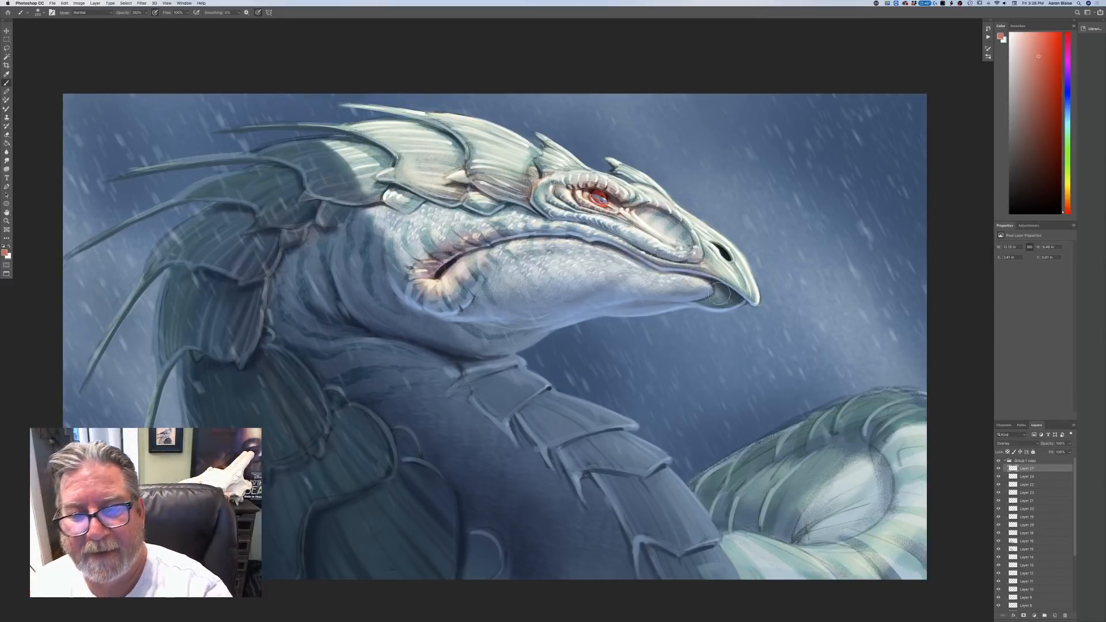
key("super+minus")
key("super+minus")
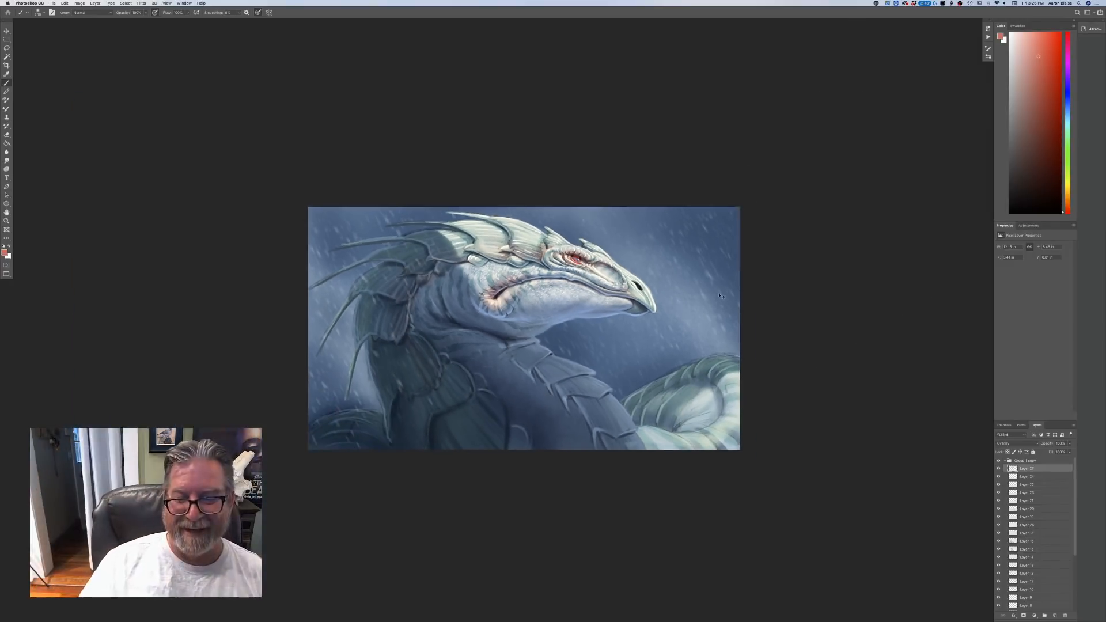
key("super+equal")
key("super+equal")
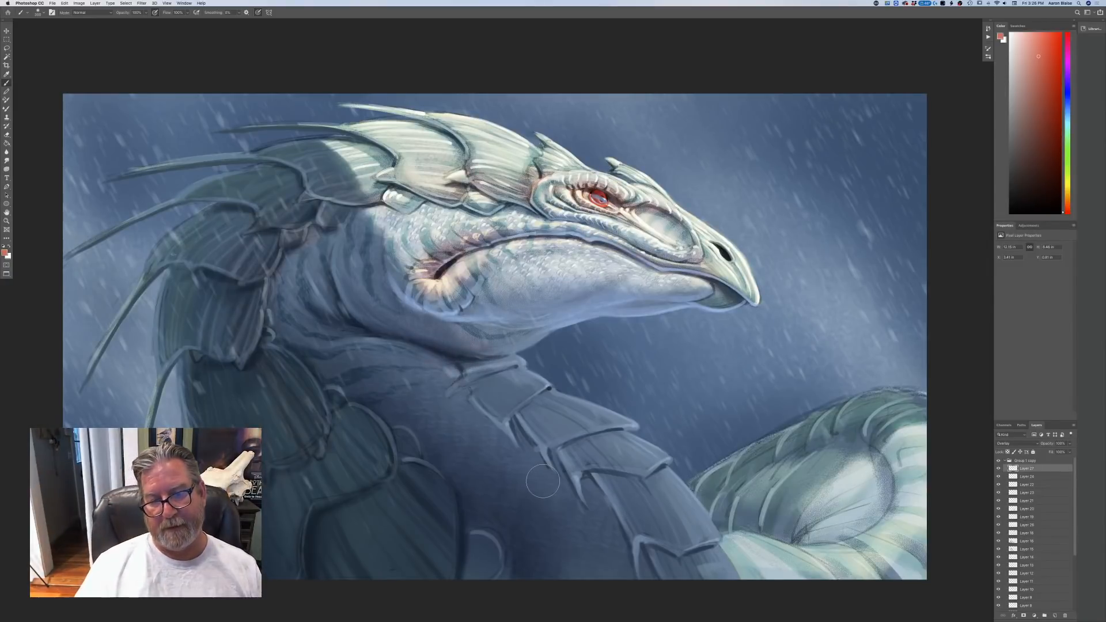
scroll(543, 481, "down", 5)
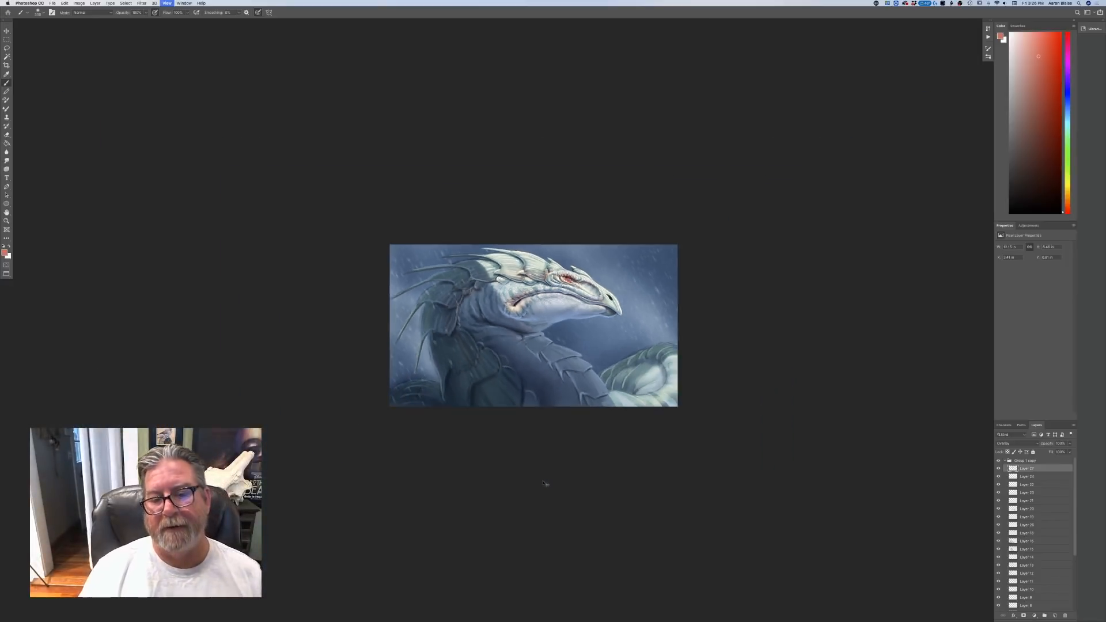
scroll(542, 483, "up", 4)
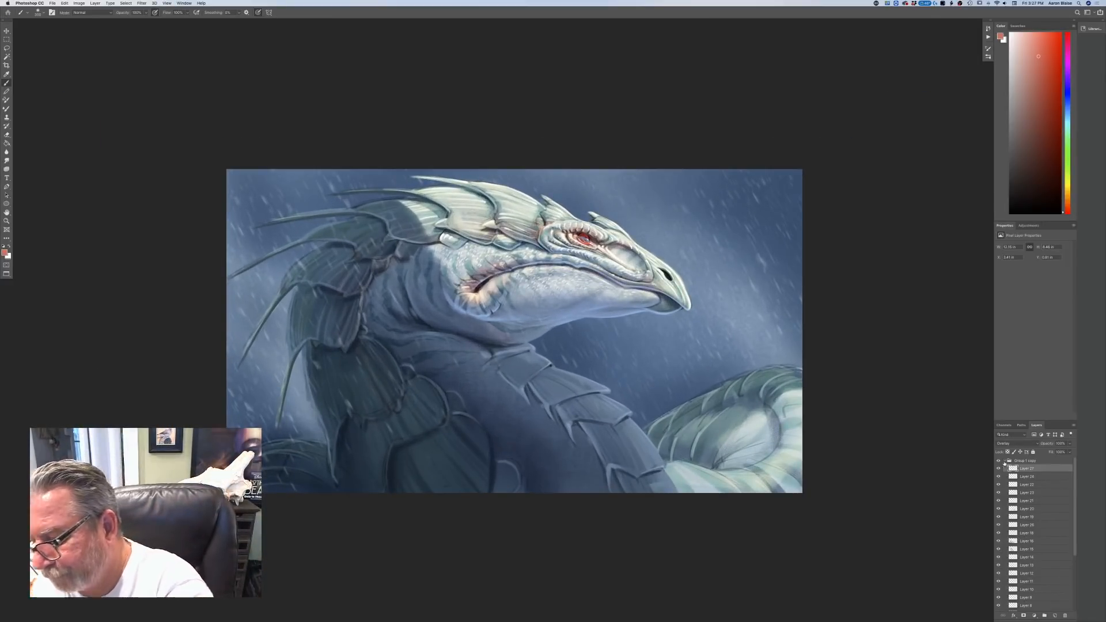
- Collapse the copied layer group and duplicate it
left_click(1005, 461)
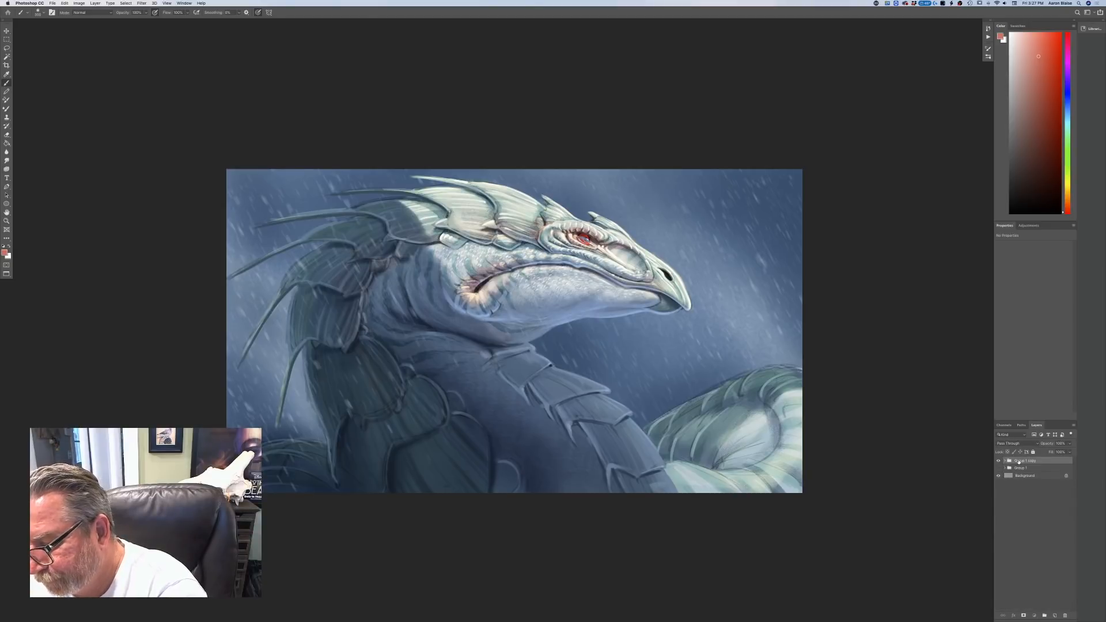
left_click_drag(1022, 461, 1055, 616)
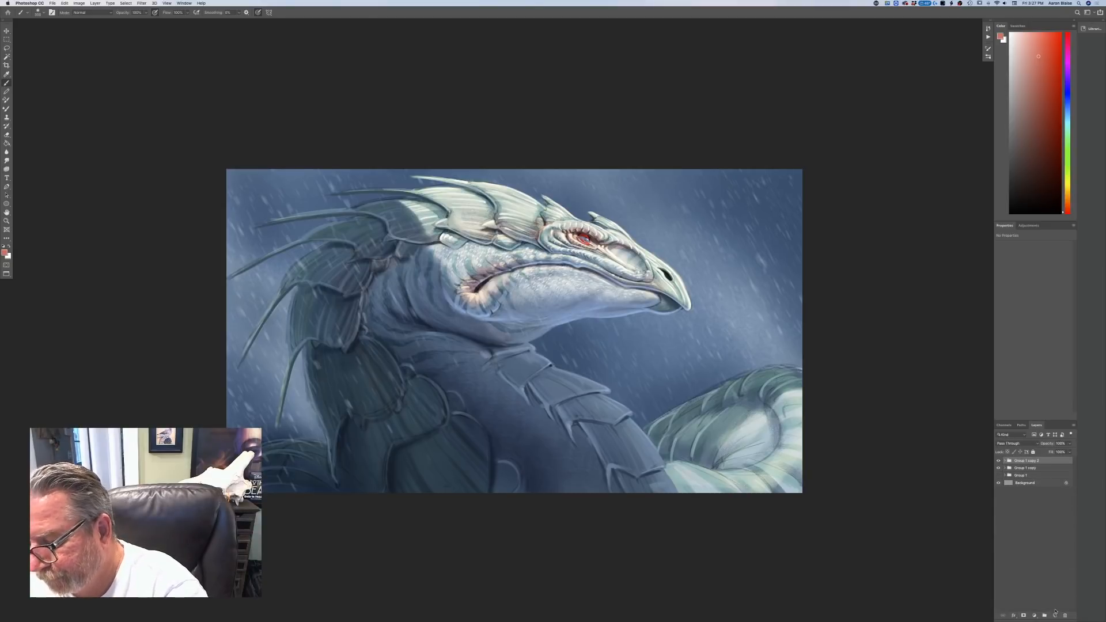
- Hide the middle copied group and merge the topmost duplicated group into a single layer
left_click(1020, 476)
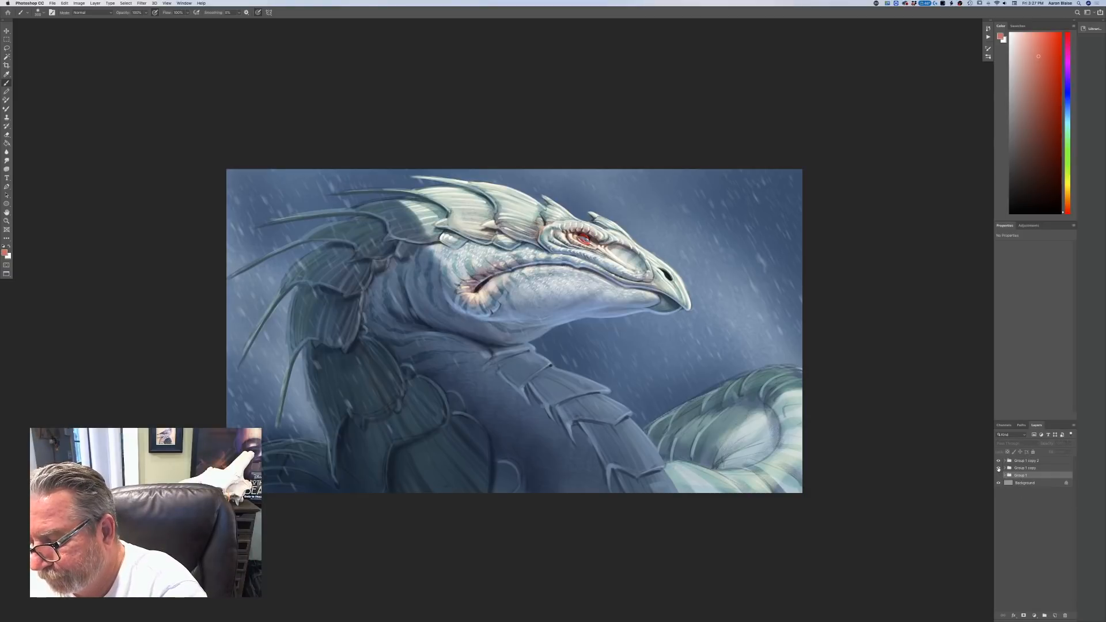
left_click(1021, 461)
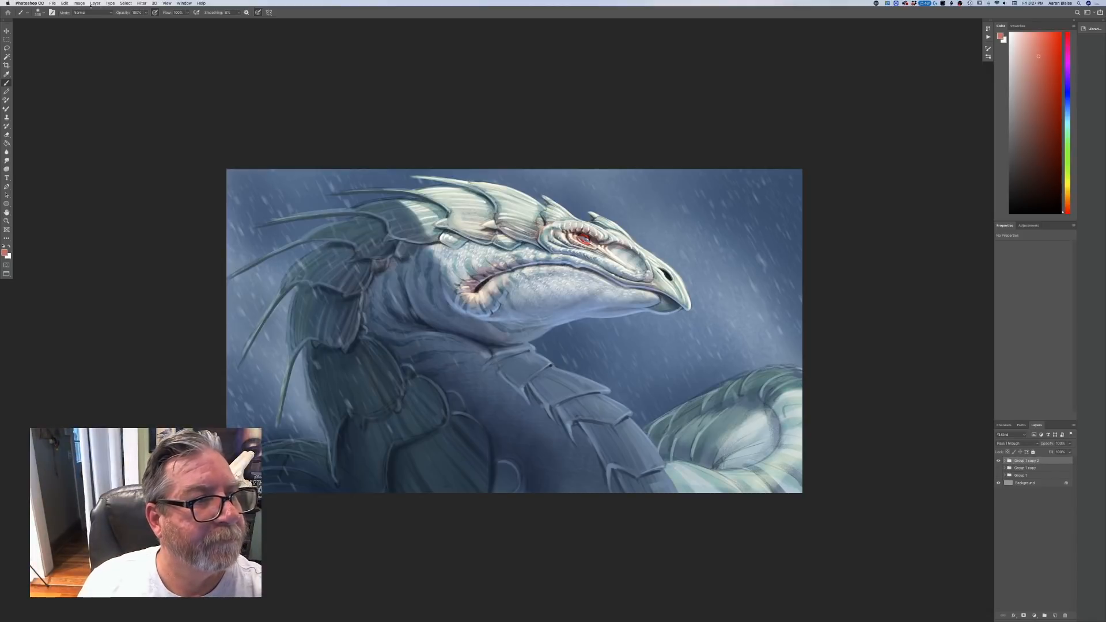
left_click(95, 4)
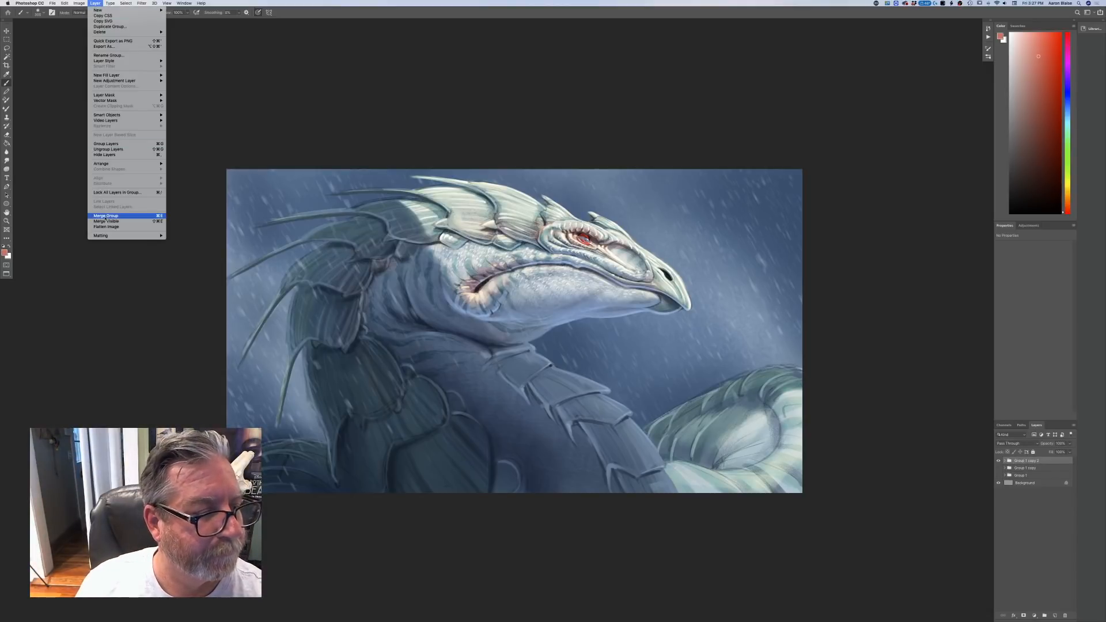
left_click(106, 216)
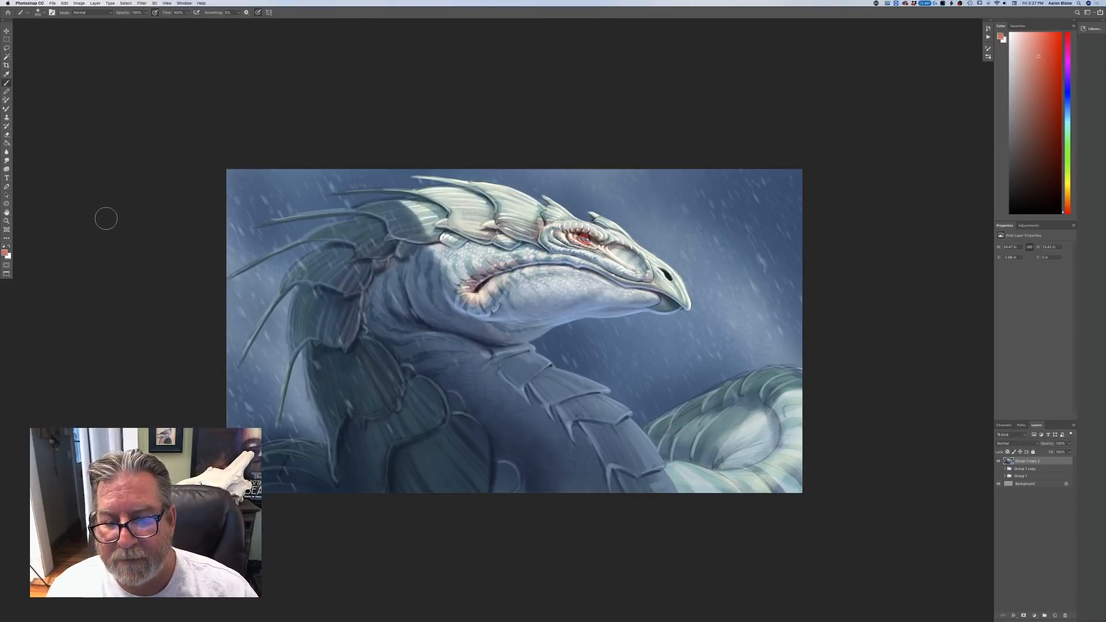
- Set the foreground colour to a very pale cyan
left_click(5, 253)
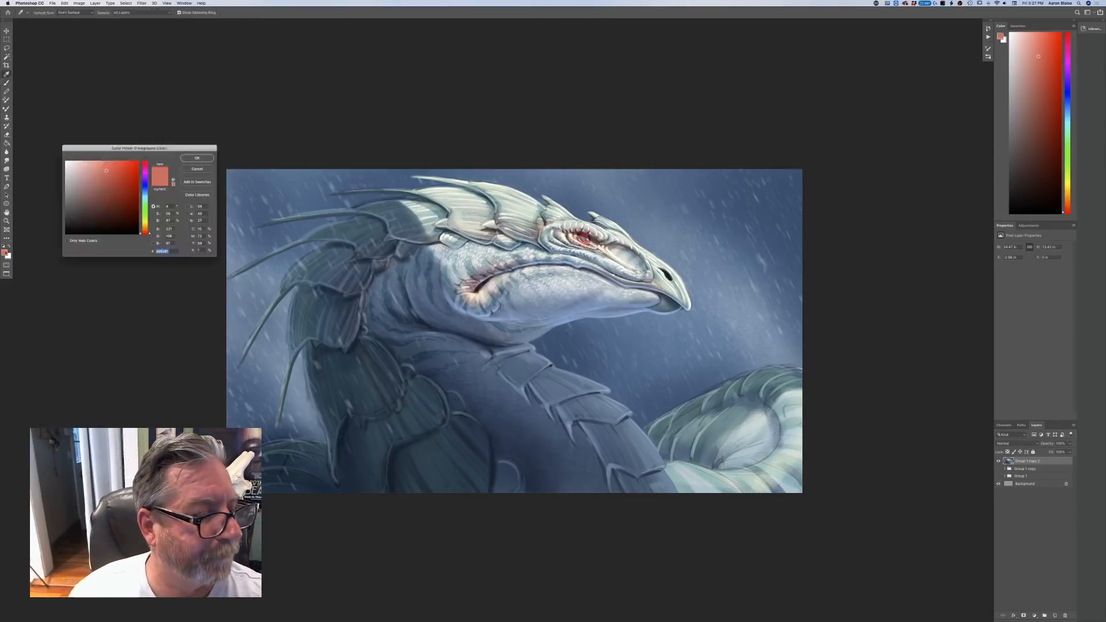
left_click(145, 196)
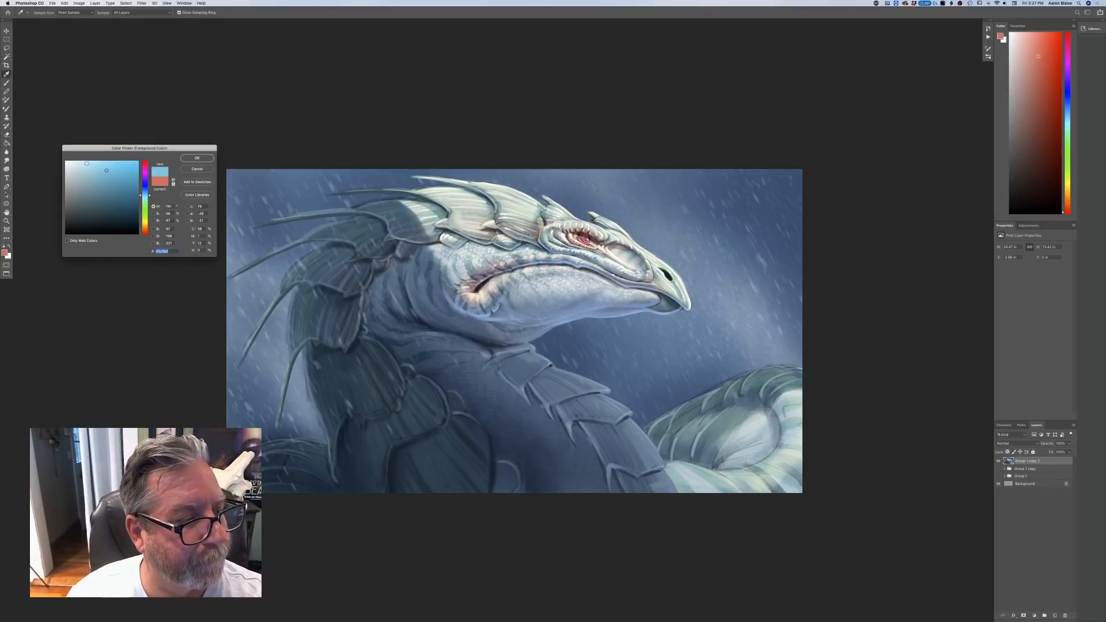
left_click(85, 163)
left_click(145, 197)
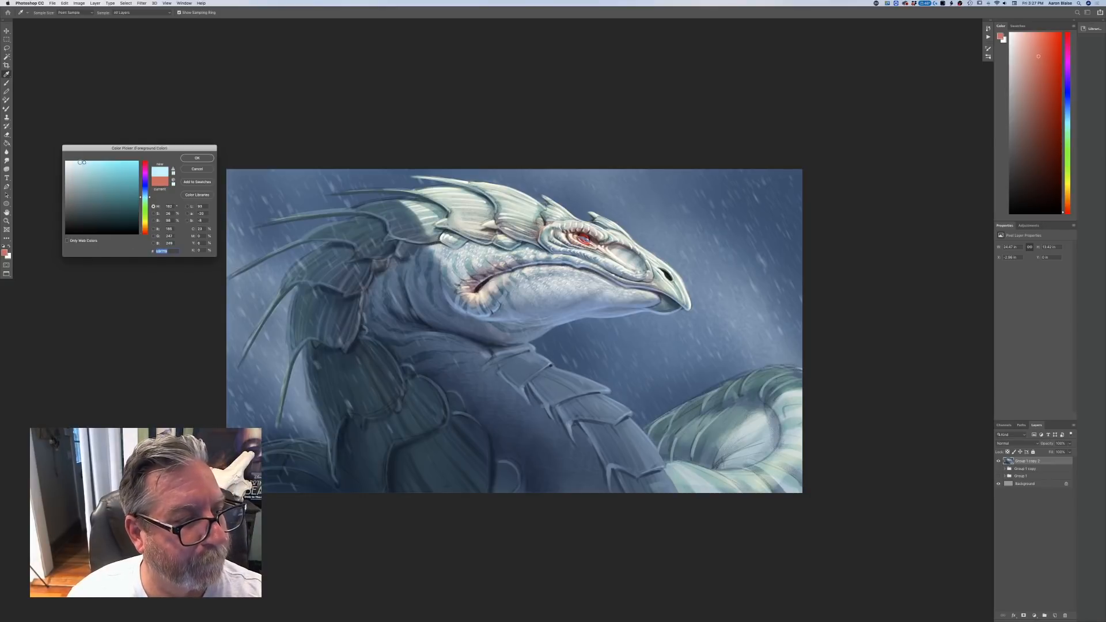
left_click(191, 160)
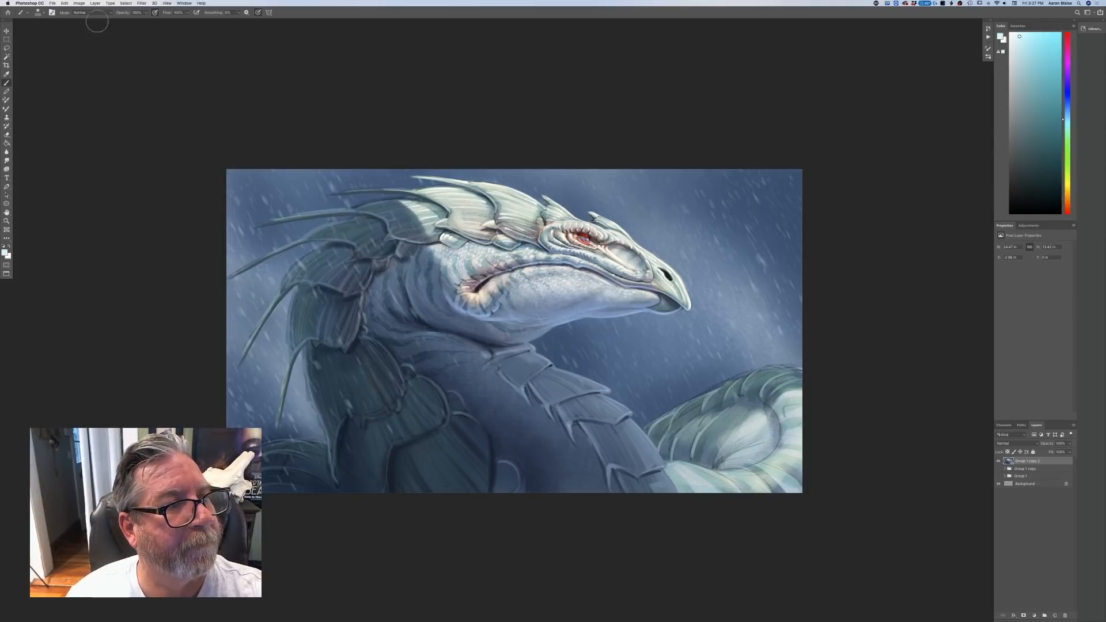
- Brush soft highlights over the head plates, jaw and beak in Color Dodge mode at low opacity
left_click(145, 14)
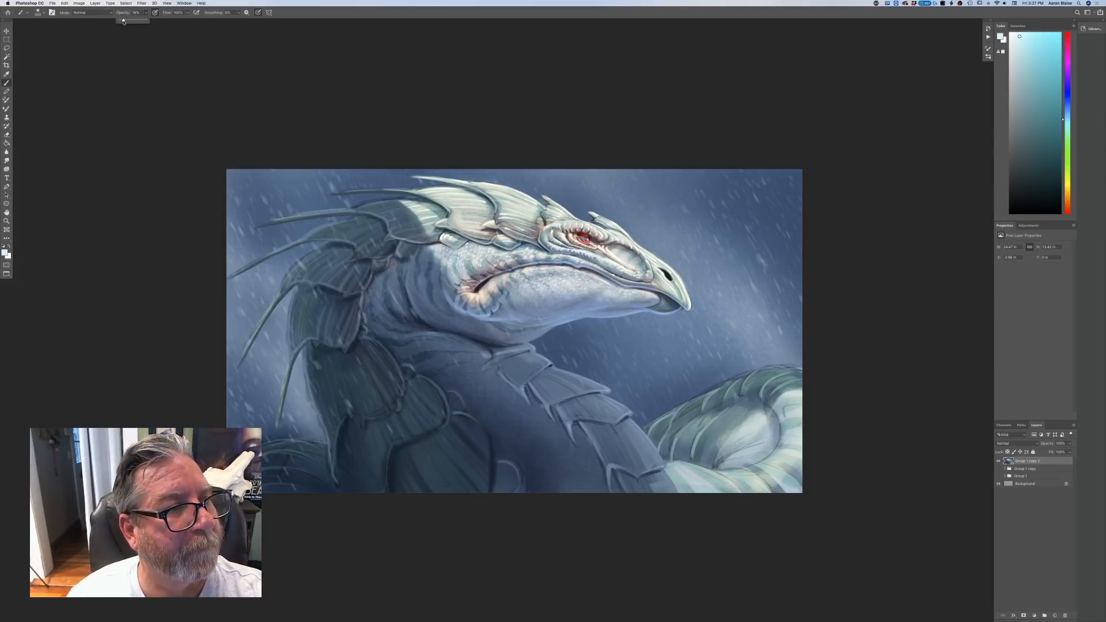
left_click(78, 12)
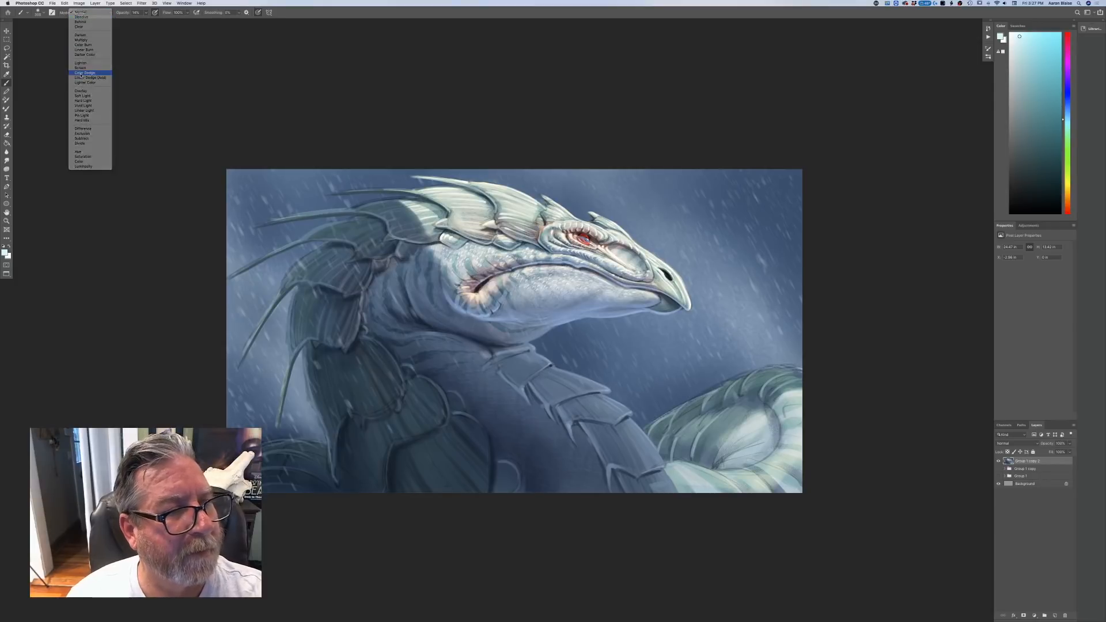
left_click(81, 72)
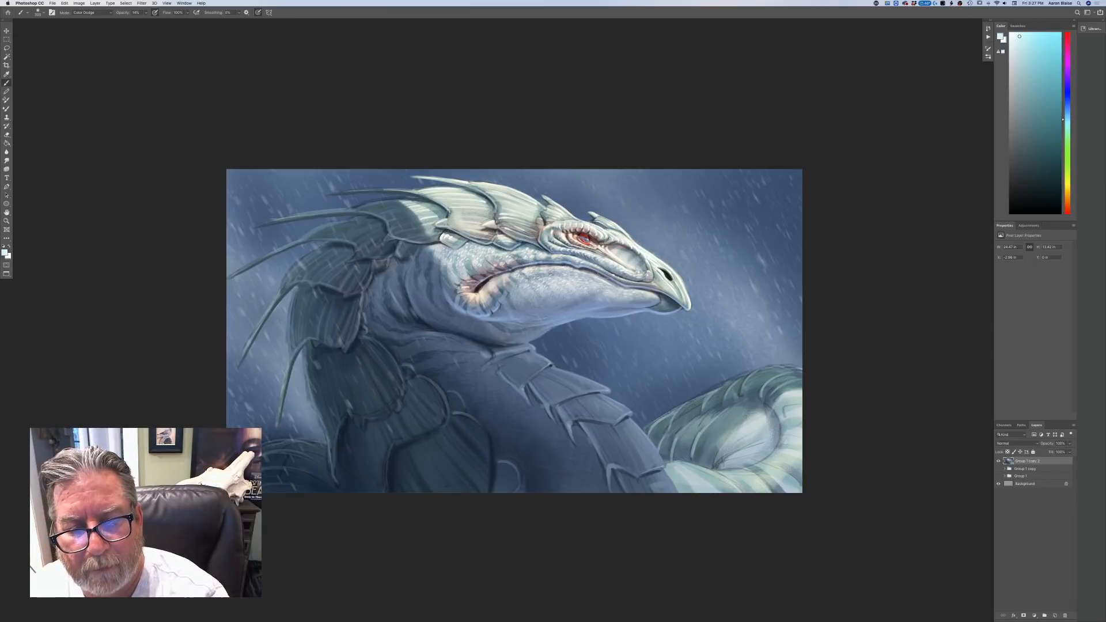
mouse_move(529, 204)
left_mouse_down()
mouse_move(490, 185)
mouse_move(573, 211)
mouse_move(518, 184)
mouse_move(462, 175)
mouse_move(483, 206)
mouse_move(448, 190)
mouse_move(486, 214)
mouse_move(453, 203)
left_mouse_up()
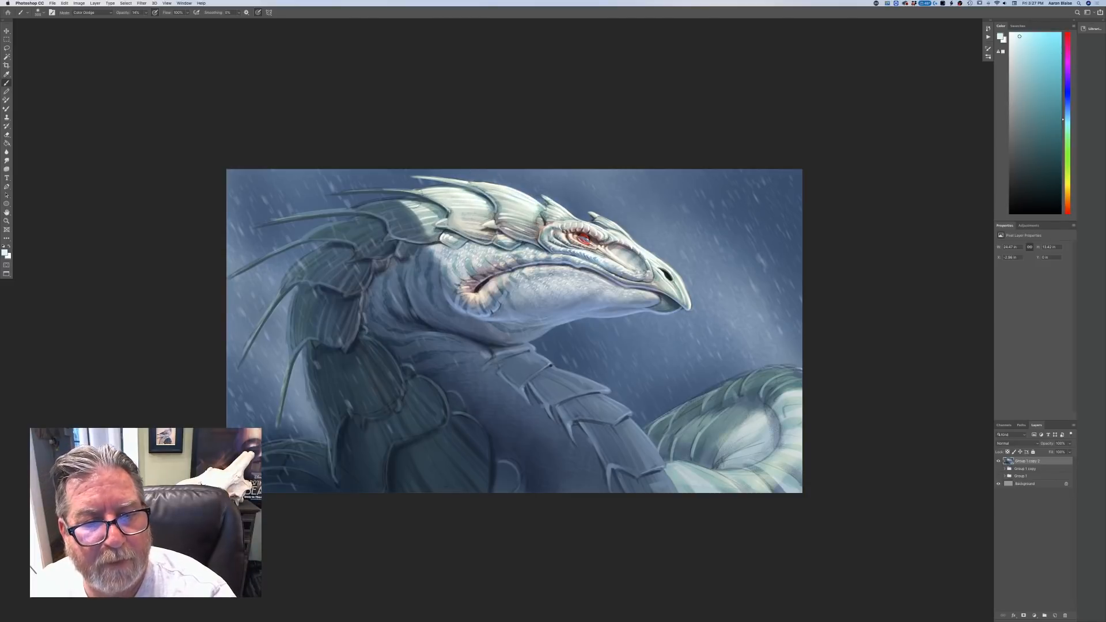
mouse_move(583, 281)
left_mouse_down()
mouse_move(534, 276)
mouse_move(559, 283)
left_mouse_up()
left_click_drag(676, 287, 674, 280)
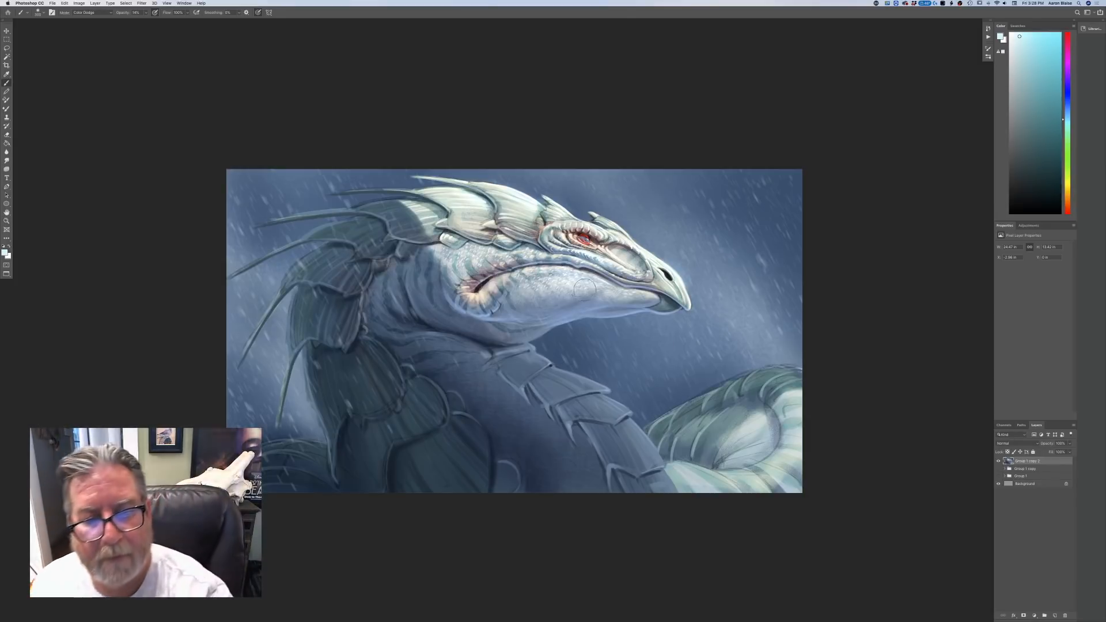
mouse_move(583, 283)
left_mouse_down()
mouse_move(543, 272)
mouse_move(505, 282)
mouse_move(577, 282)
mouse_move(484, 262)
left_mouse_up()
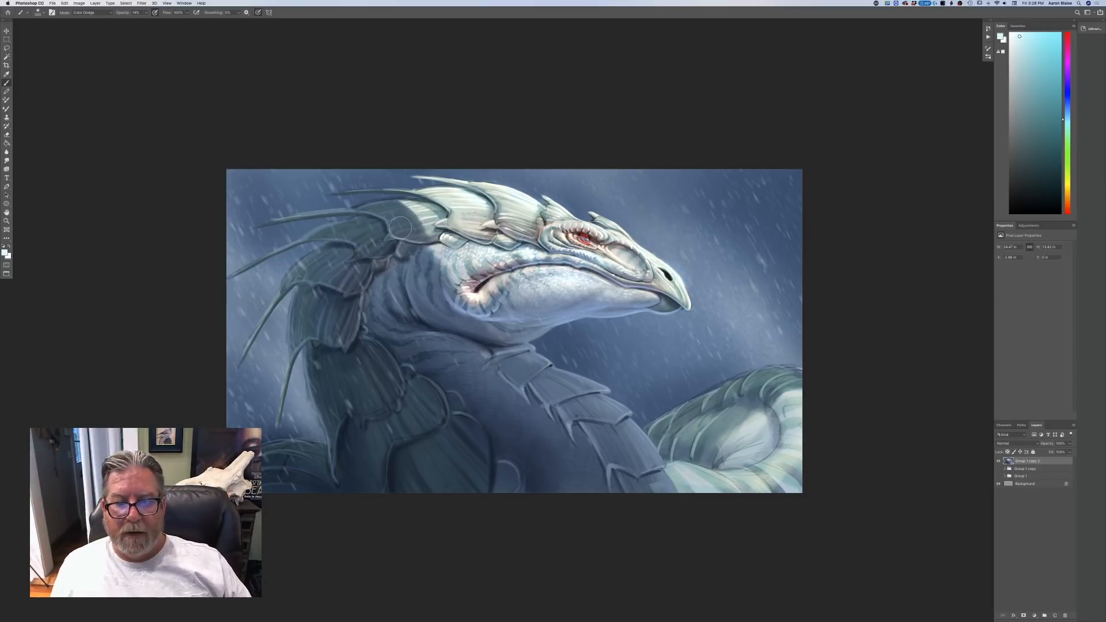
- Brush finer Color Dodge highlights along the lower jaw, throat and front neck scales with a much smaller brush, and check the whole painting
key("[")
key("[")
key("[")
key("[")
key("[")
key("[")
key("[")
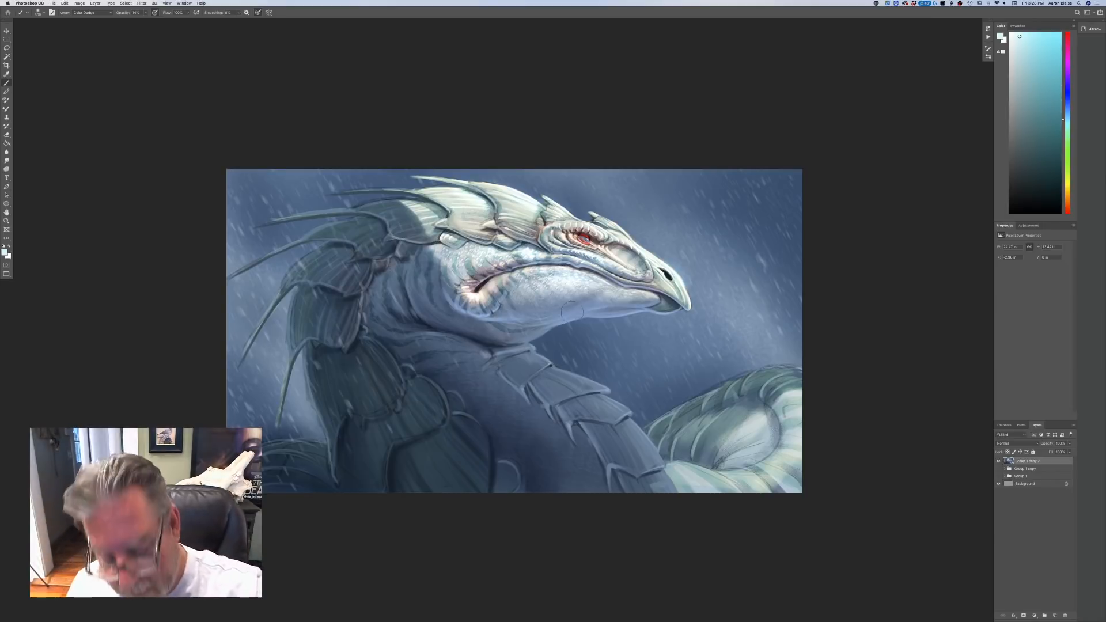
key("[")
key("[")
key("[")
key("[")
key("[")
key("[")
key("[")
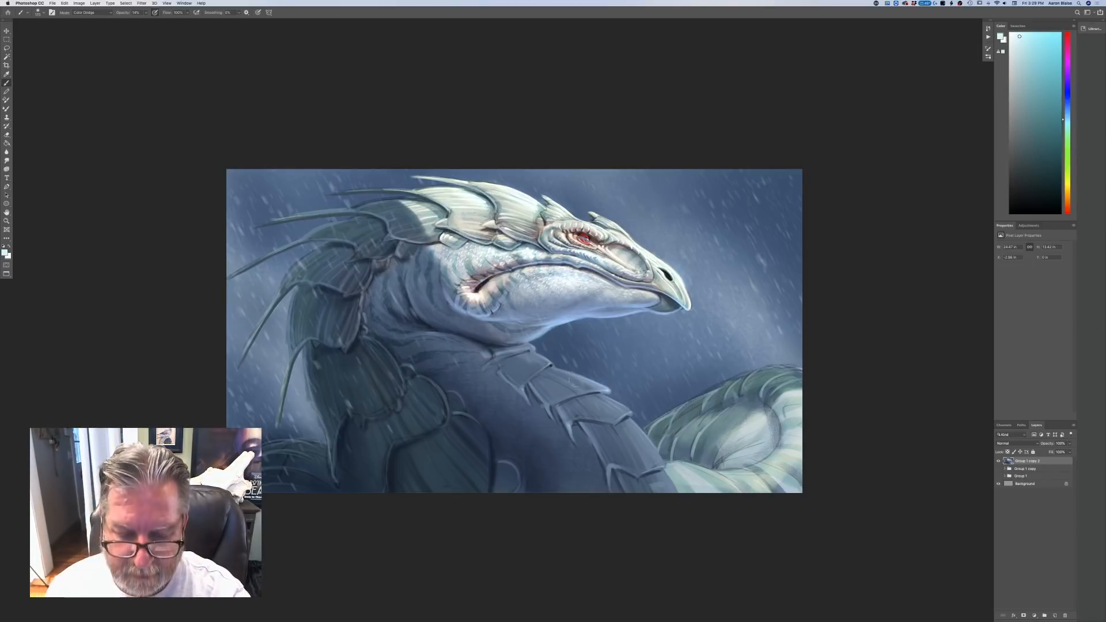
key("]")
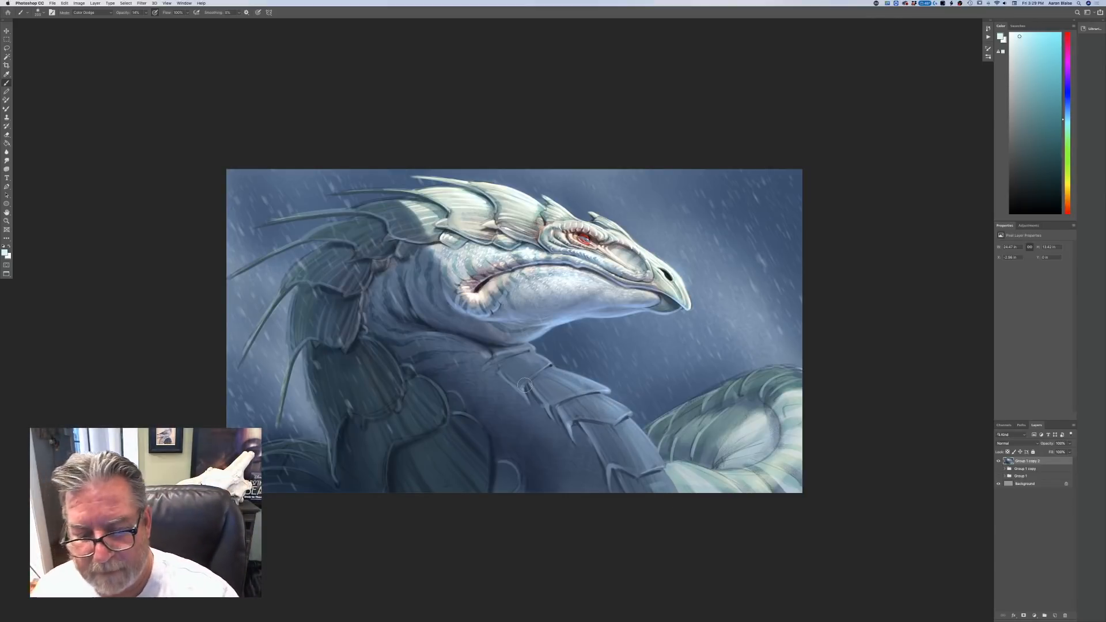
key("ctrl+minus")
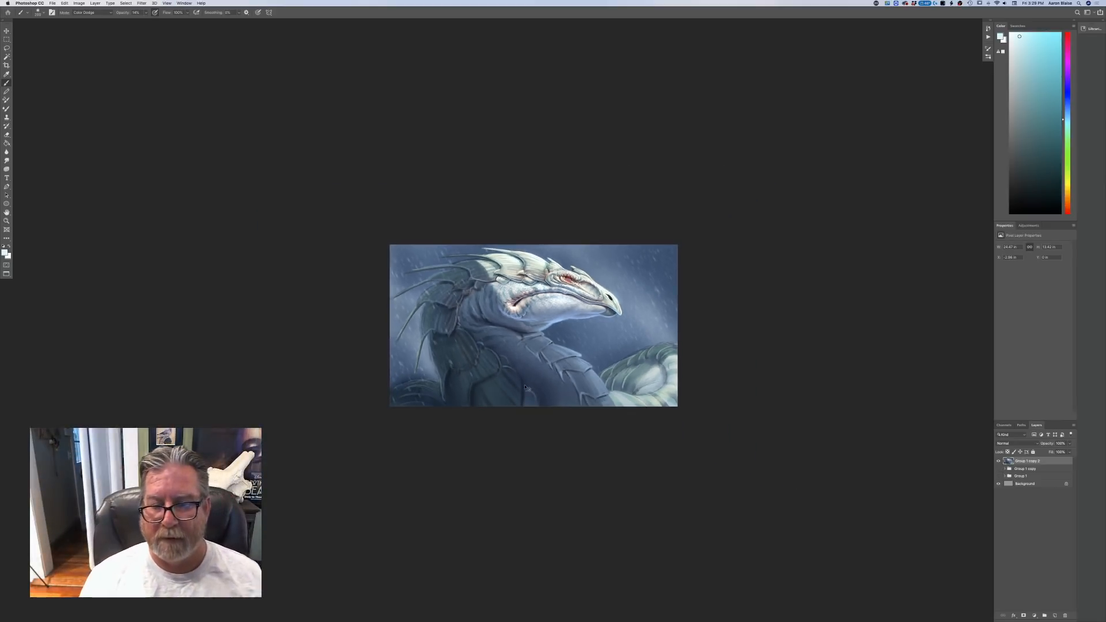
key("super+plus")
key("super+plus")
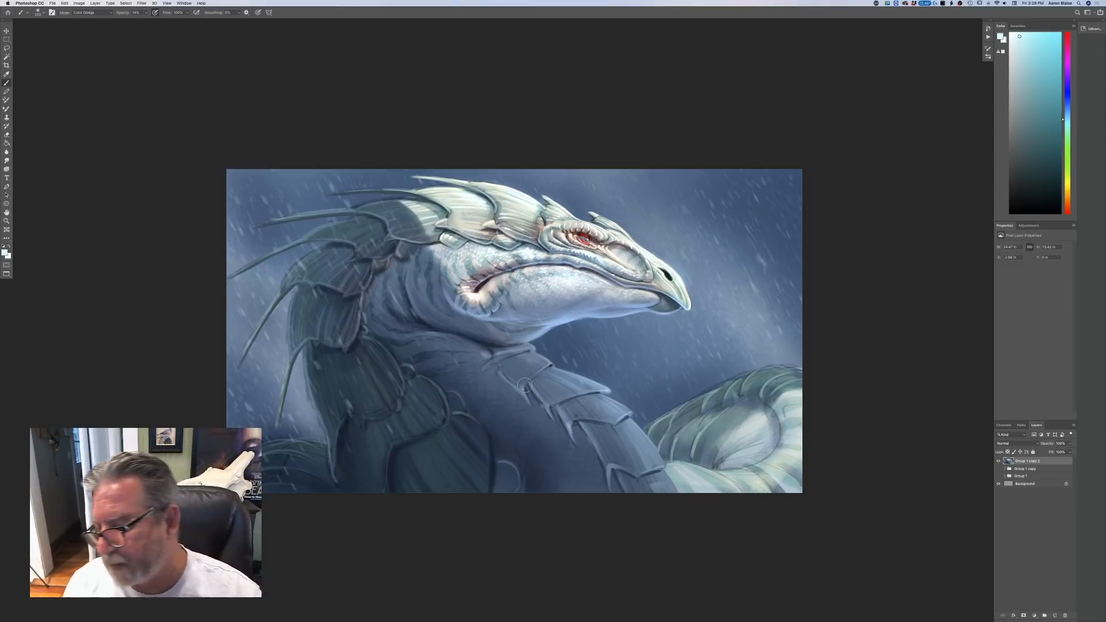
- Add a new layer above the merged painting and set the foreground colour to a pale greyish blue
left_click(1055, 616)
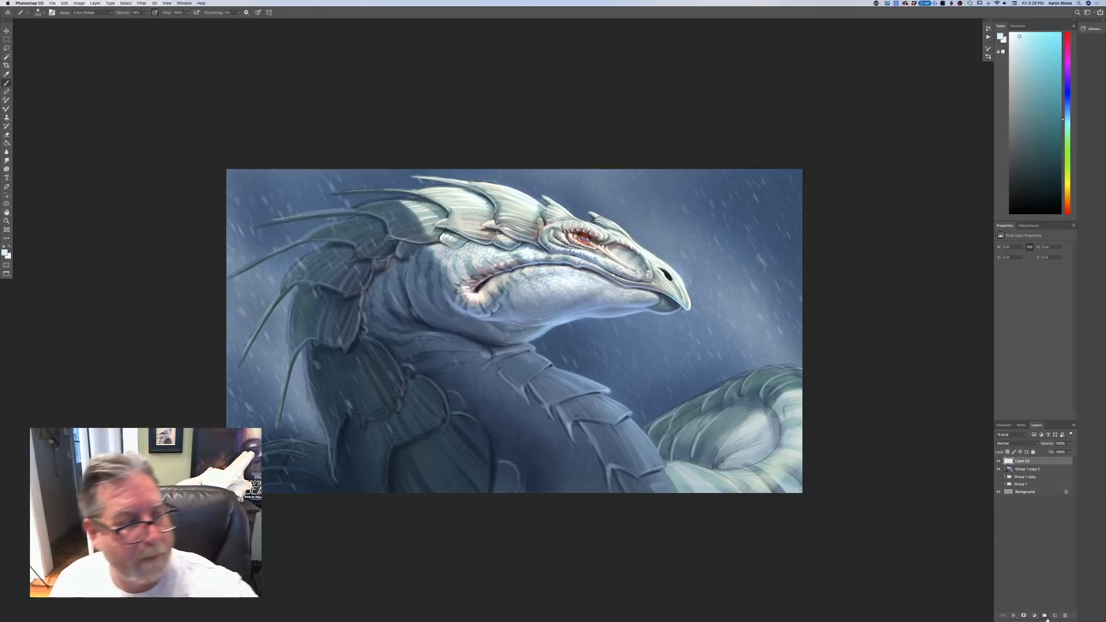
left_click(5, 252)
left_click(145, 195)
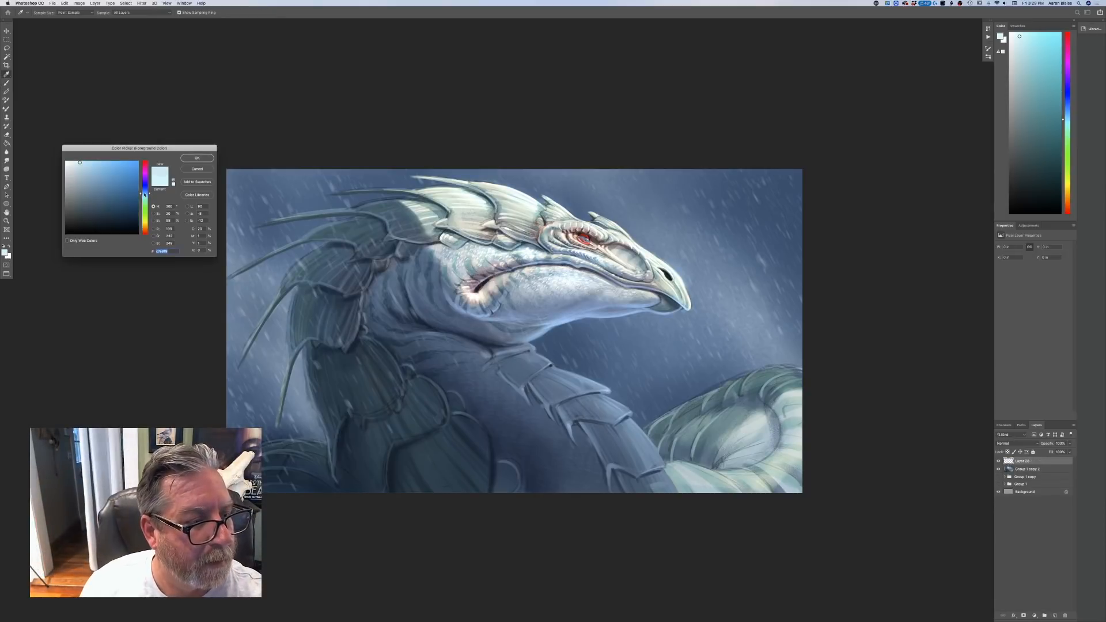
left_click(83, 179)
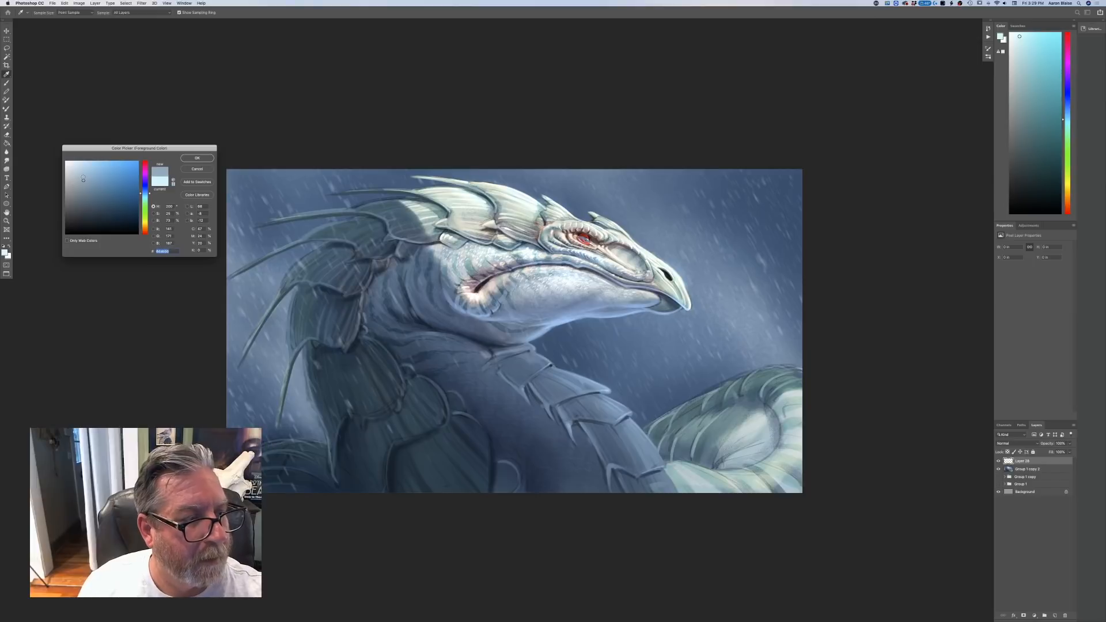
left_click_drag(83, 177, 79, 173)
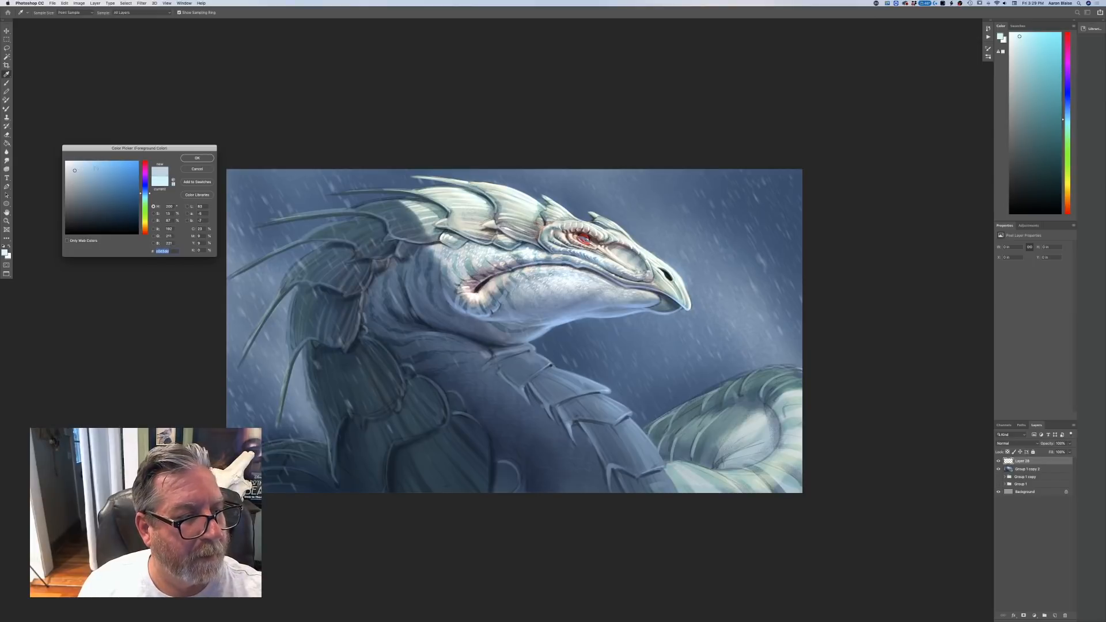
left_click(197, 158)
key("b")
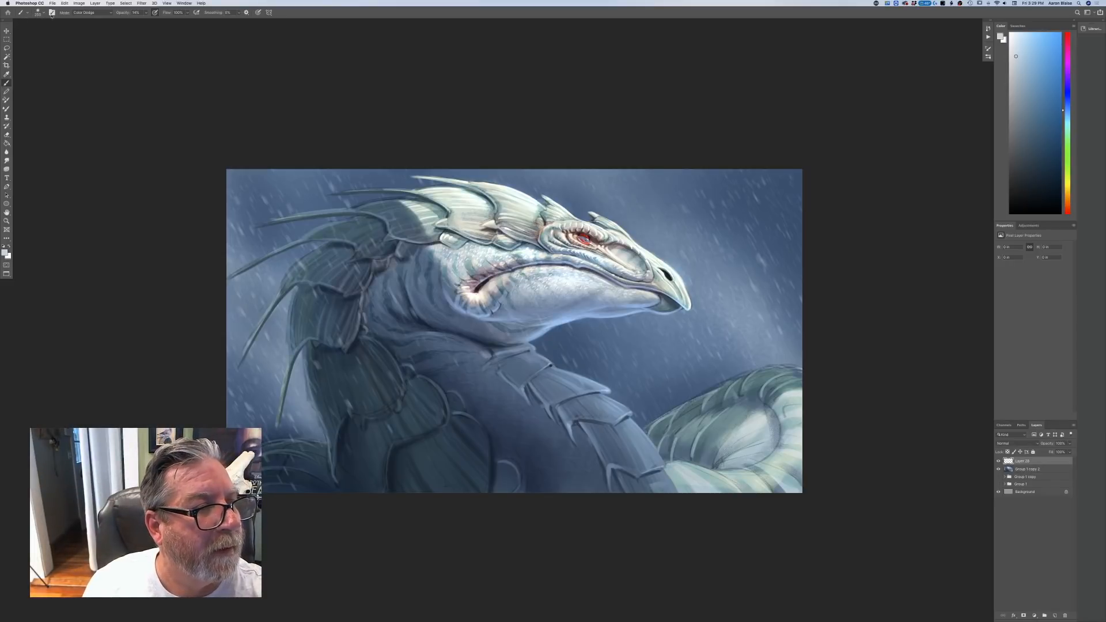
- Set the brush to Normal mode at full opacity and choose the Dust/Debris 2 brush from the Water Snow Debris set
left_click(110, 12)
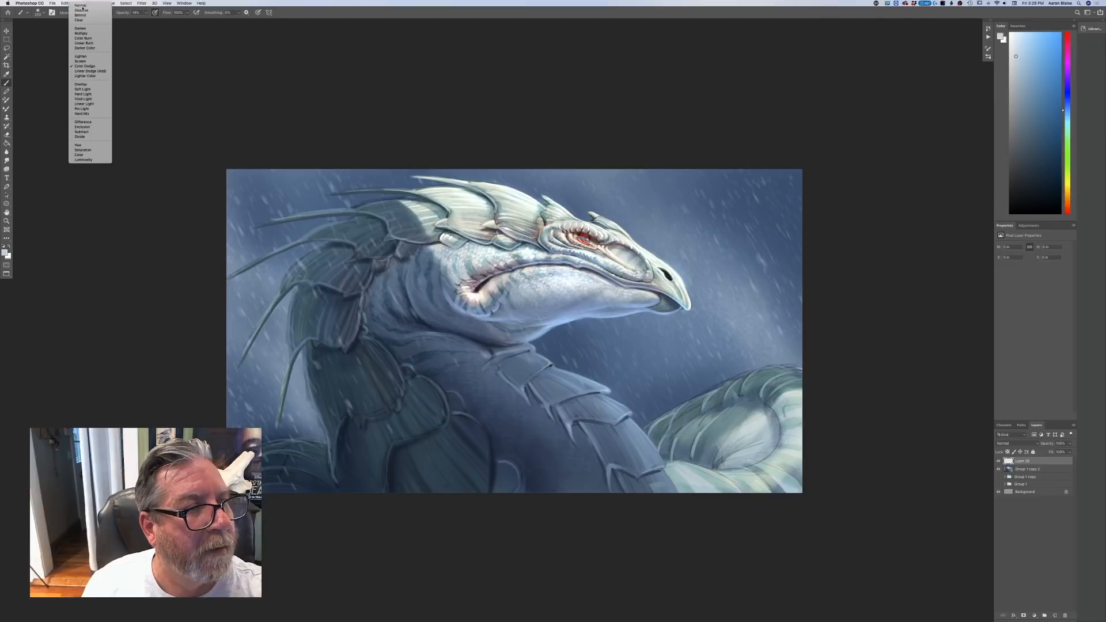
left_click(81, 5)
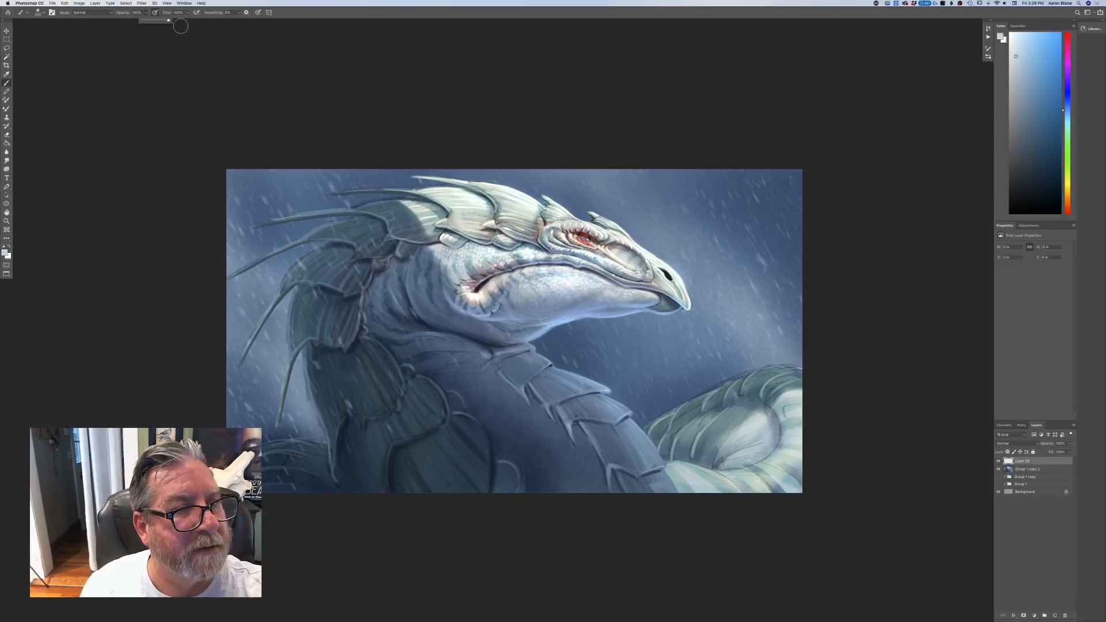
left_click(39, 12)
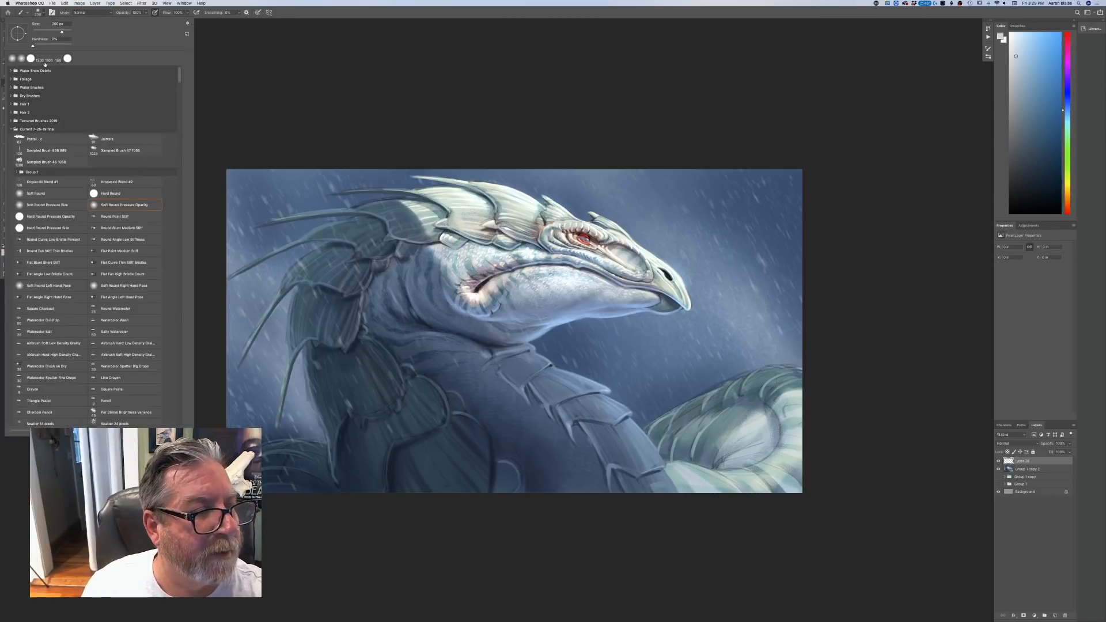
left_click(10, 70)
left_click(98, 174)
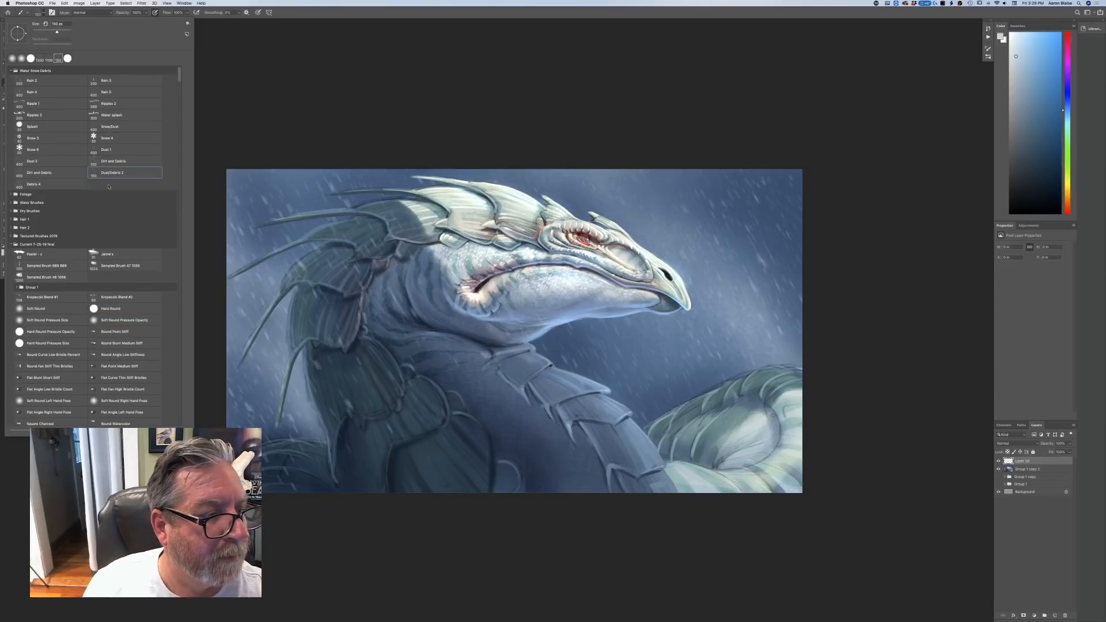
- Scatter large snowflakes over the dragon's neck, spines and tail and across the sky on the new layer
left_click(201, 292)
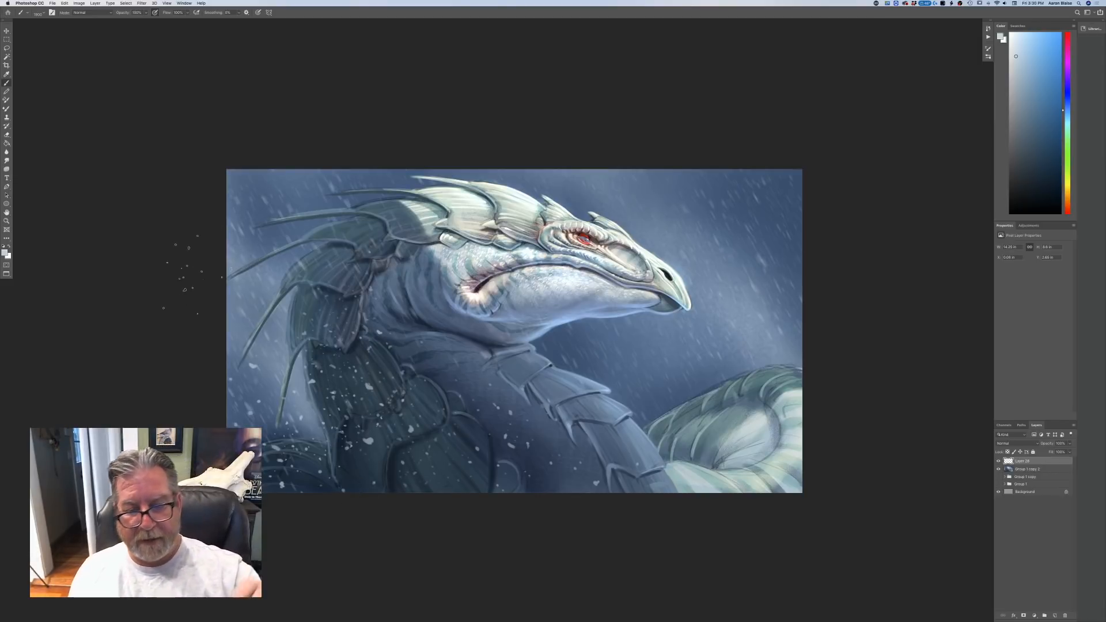
left_click_drag(732, 378, 729, 438)
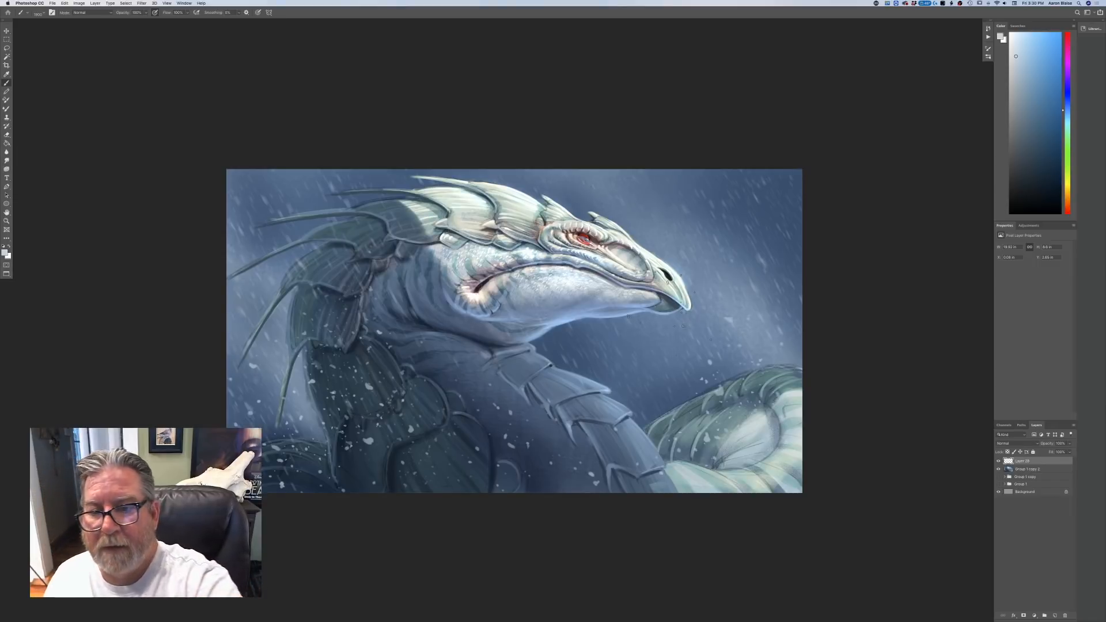
left_click_drag(732, 184, 629, 128)
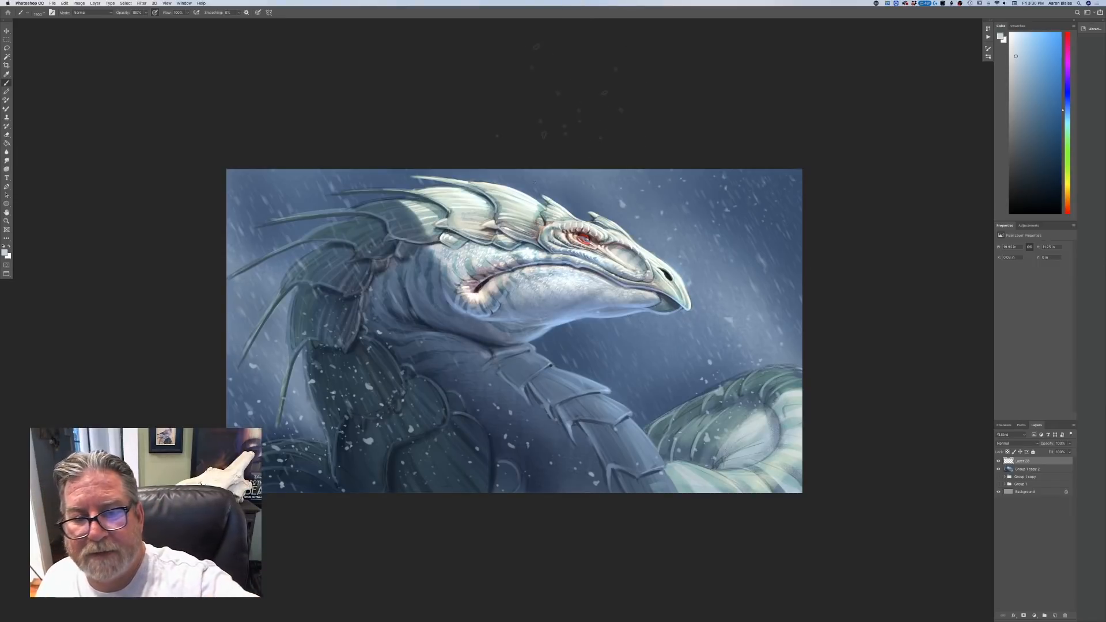
left_click(289, 245)
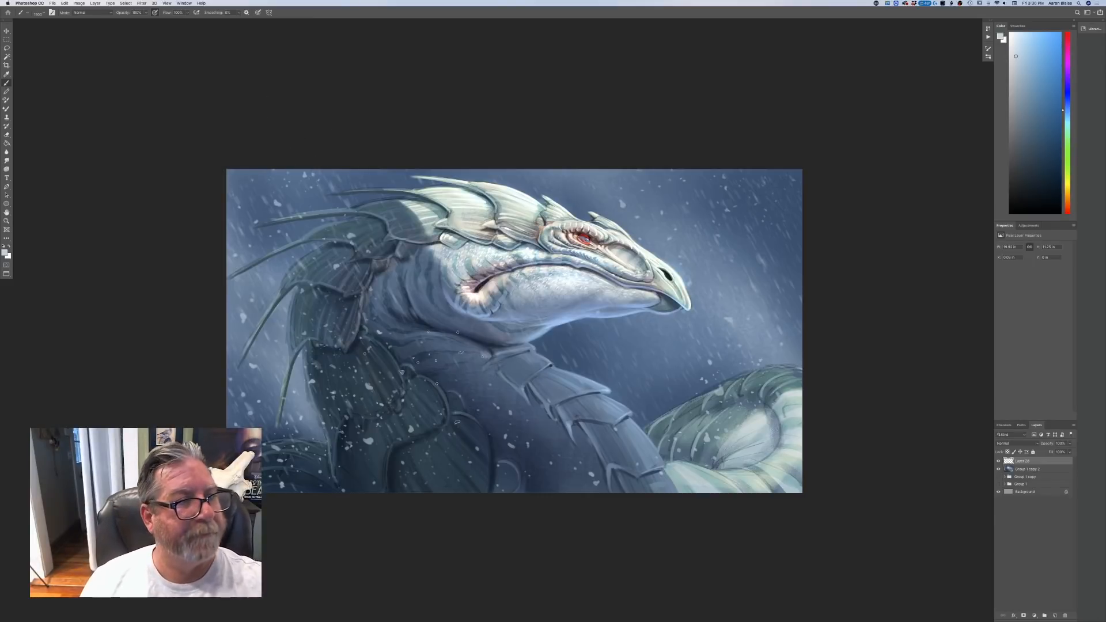
- Apply a diagonal Motion Blur to the snowflake layer to streak the flakes like falling snow
left_click(140, 4)
mouse_move(172, 72)
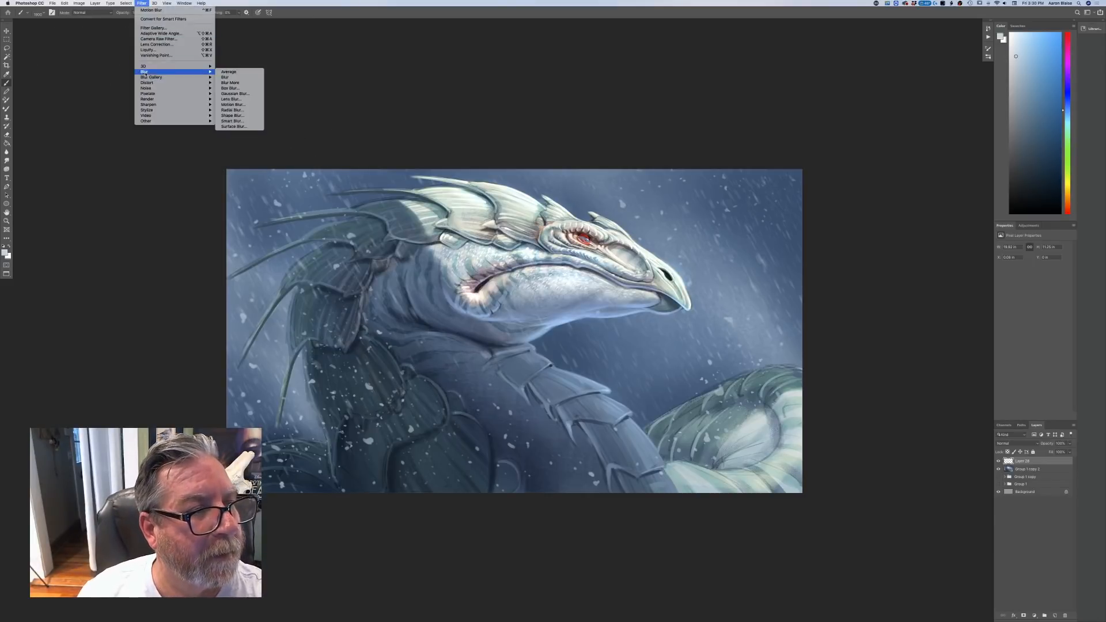
left_click(231, 105)
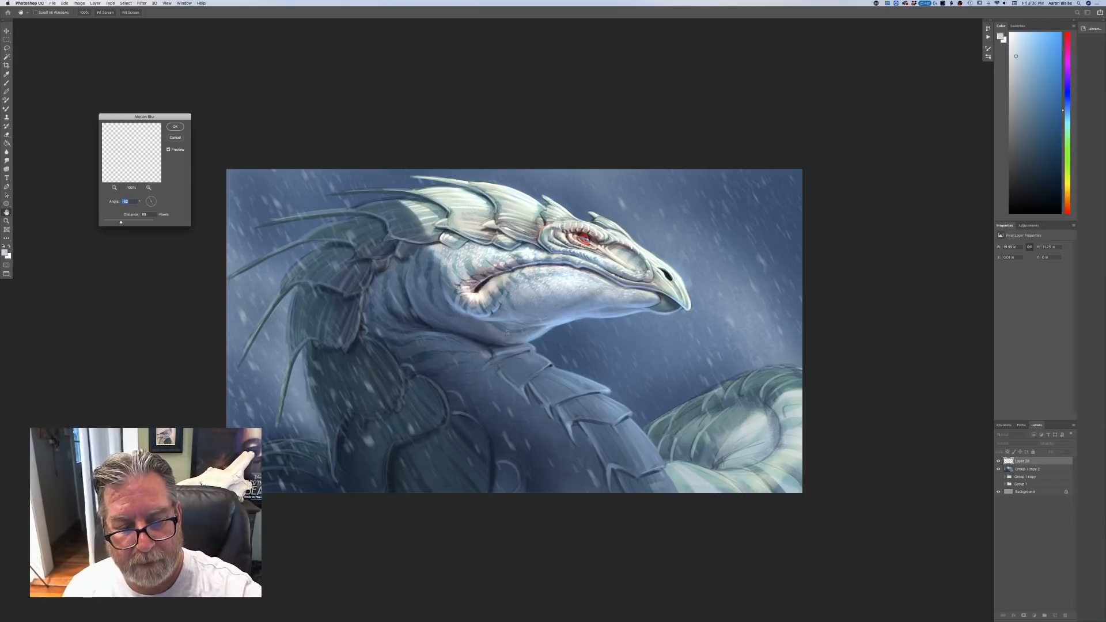
left_click(176, 128)
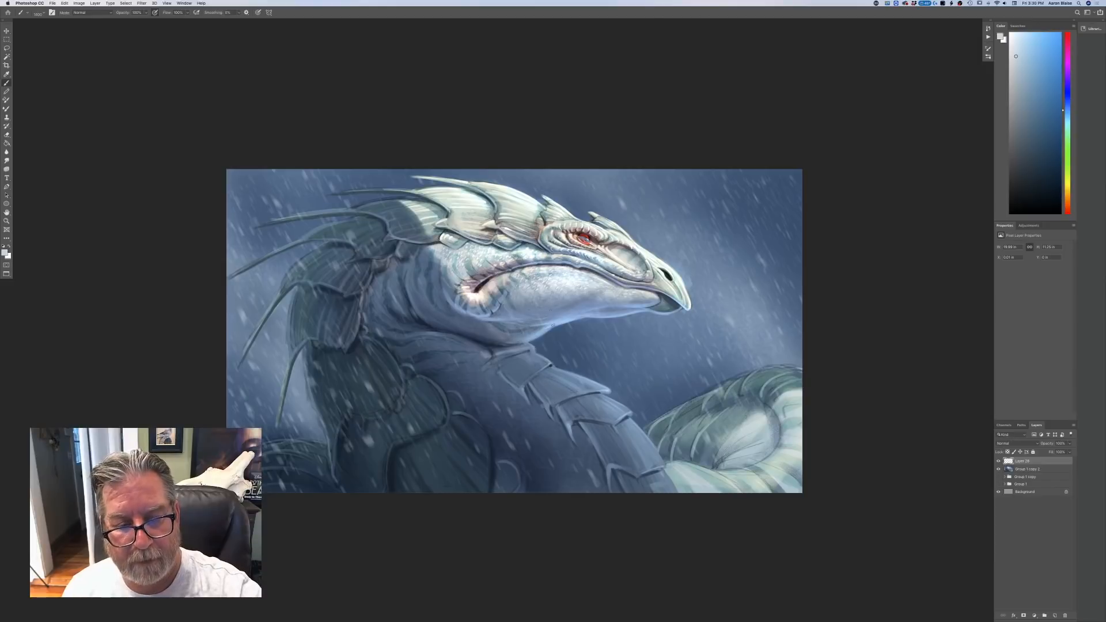
- Set the foreground colour to near-white and scatter small snowflakes over the dragon's head and neck and the sky behind the snout
left_click(5, 253)
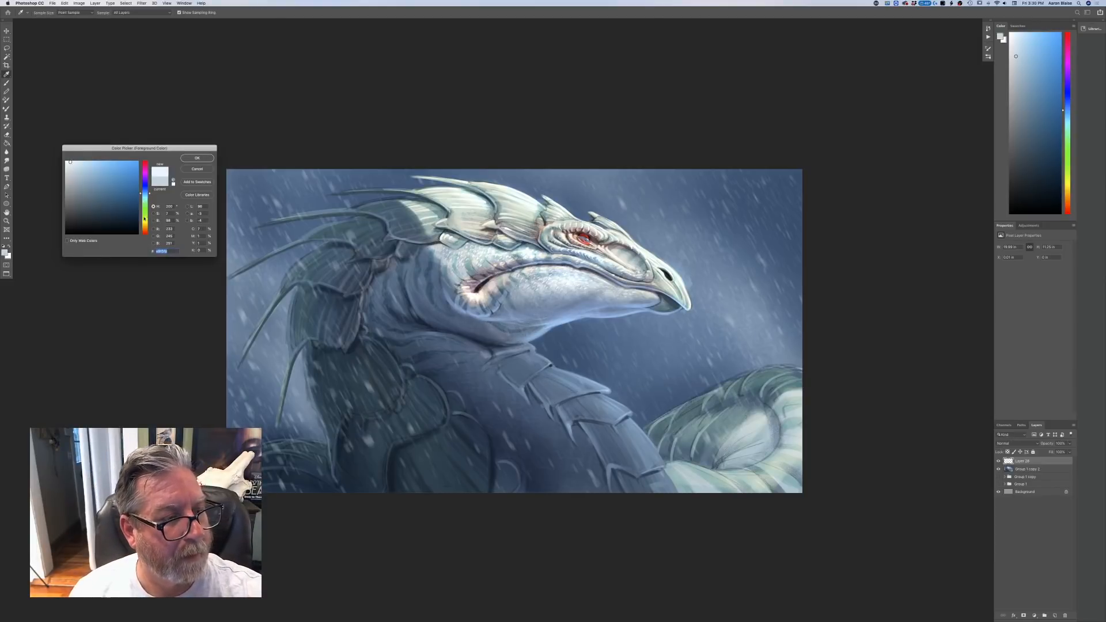
left_click(145, 225)
key("Return")
key("b")
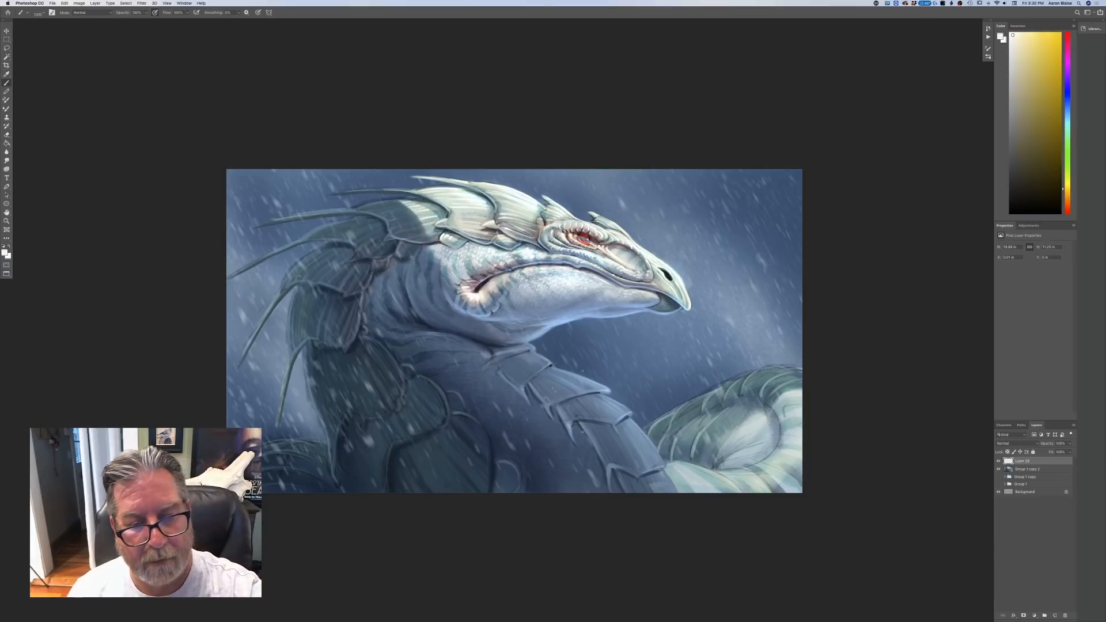
left_click_drag(366, 105, 356, 142)
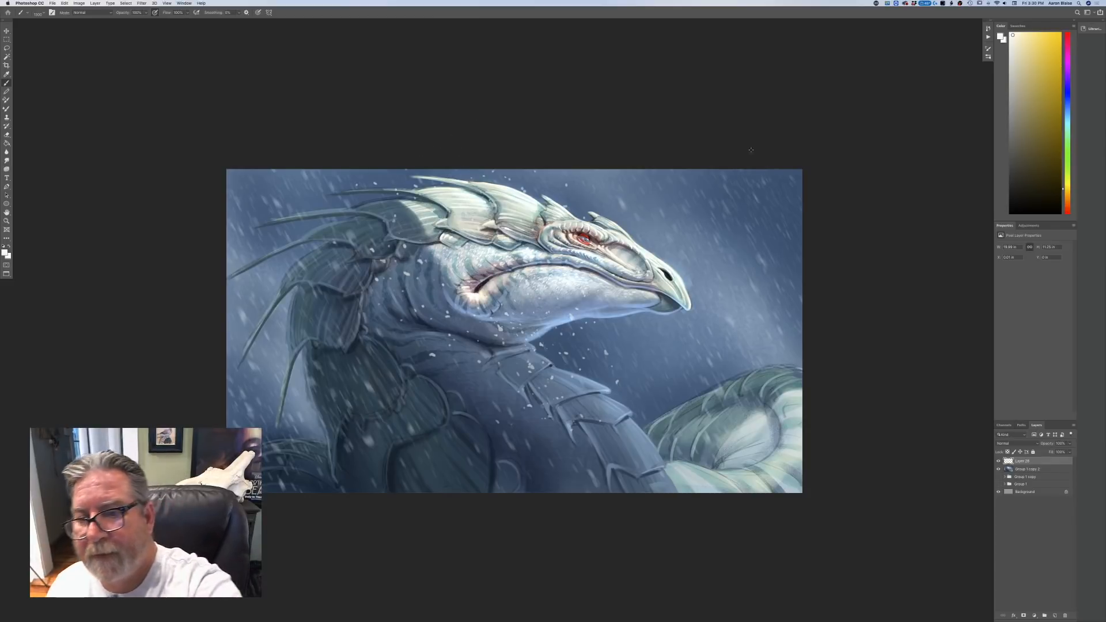
left_click_drag(753, 148, 862, 405)
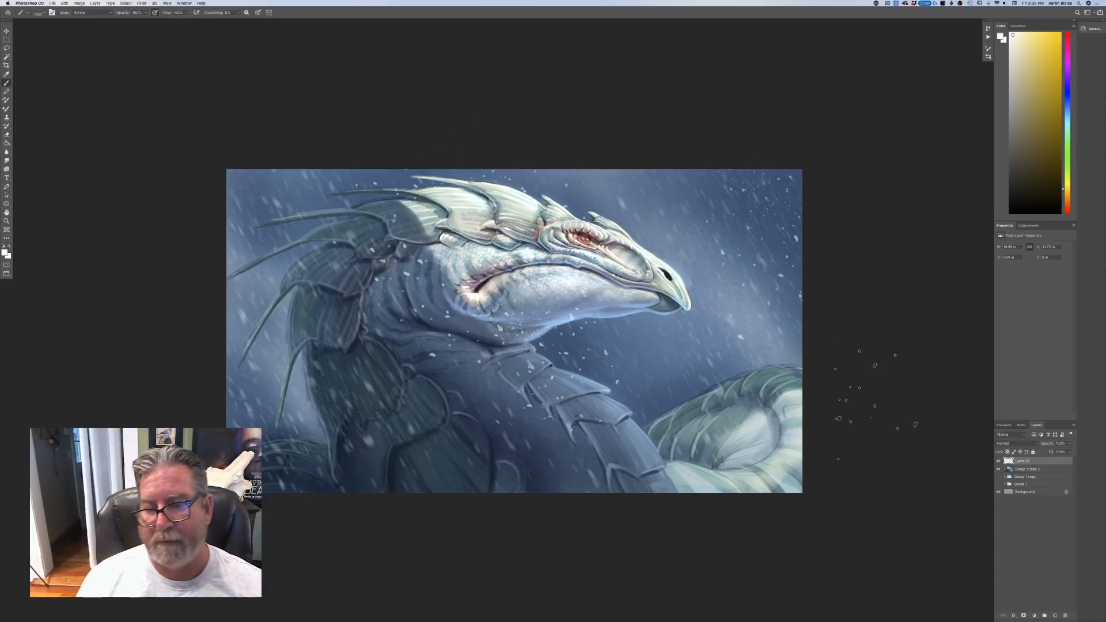
- Apply a Motion Blur to the first snow layer, reusing the previous diagonal angle and distance
left_click(142, 4)
mouse_move(145, 72)
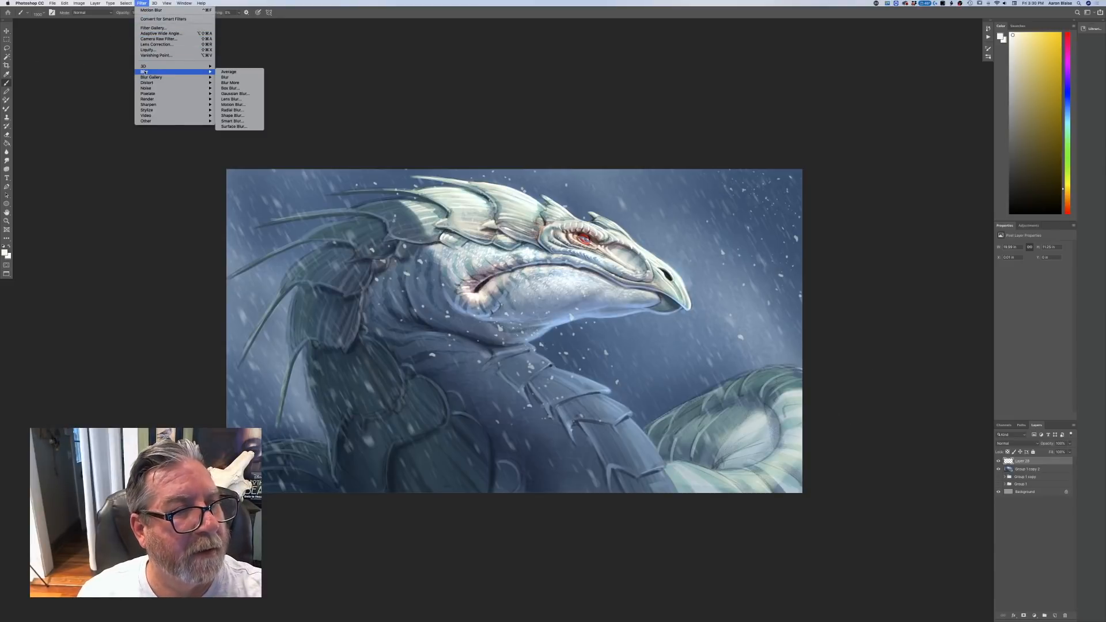
left_click(233, 104)
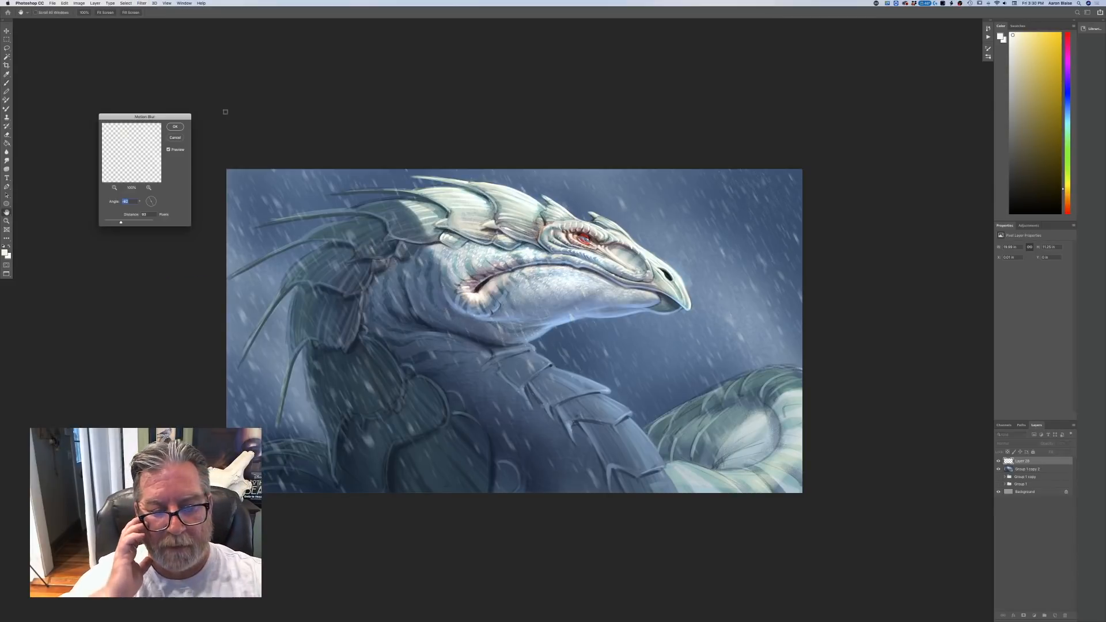
left_click(175, 127)
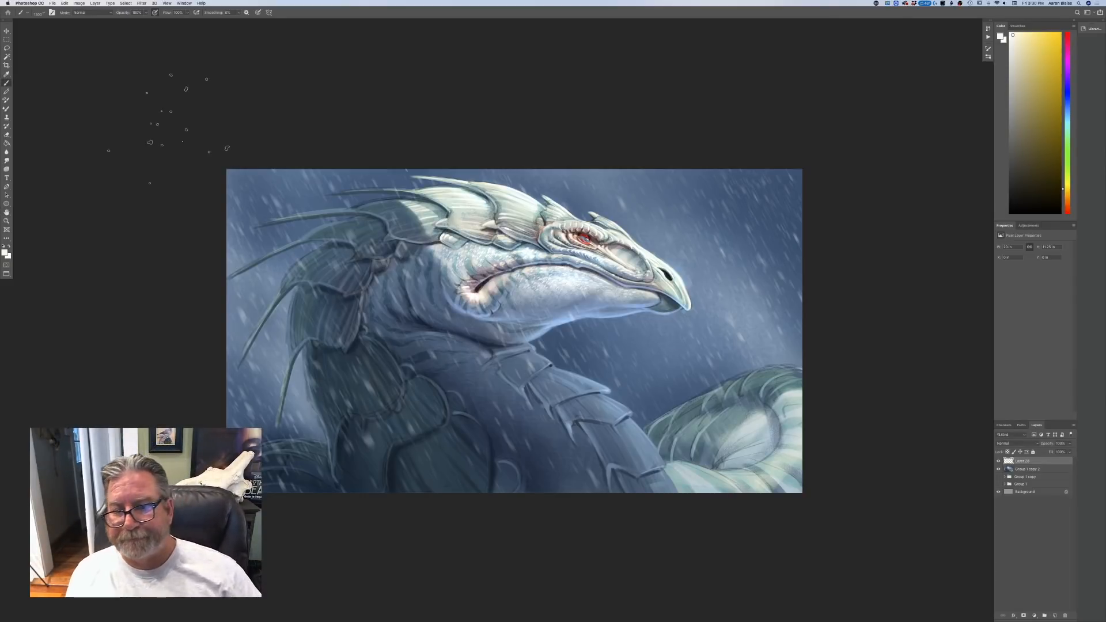
- Add another layer on top and scatter larger white snowflakes across the upper sky from the painting's right edge to above the head
left_click(1054, 616)
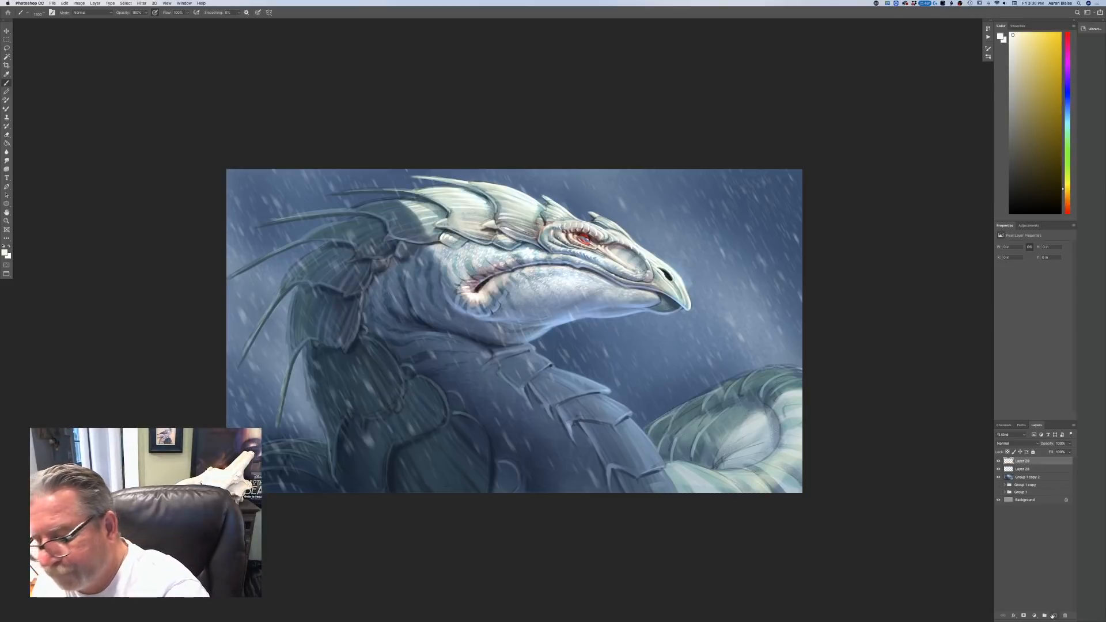
left_click(772, 222)
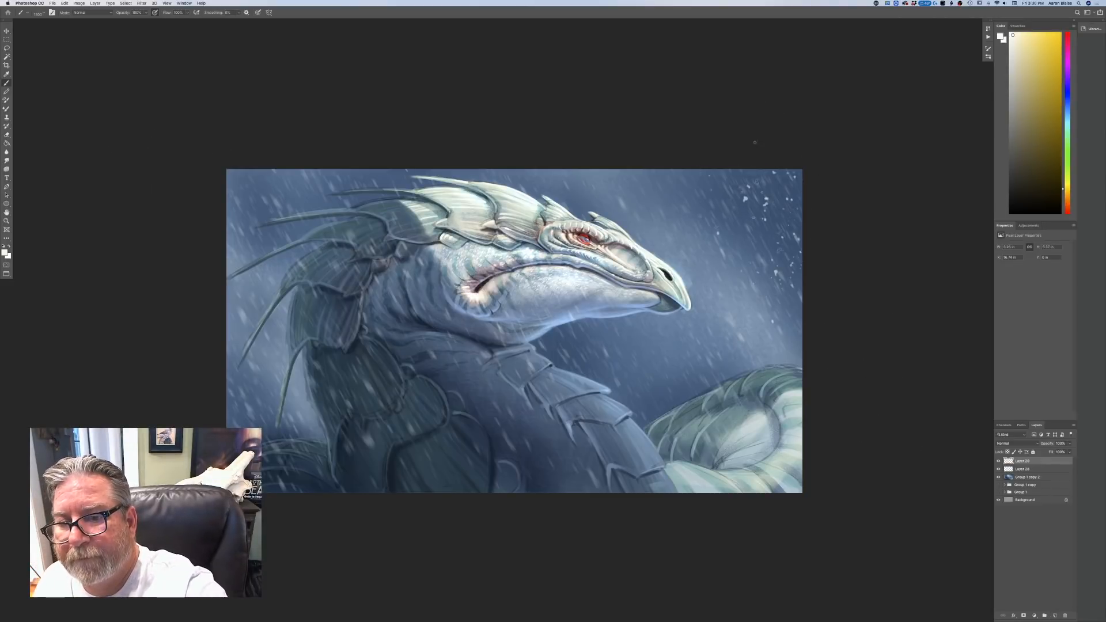
left_click_drag(764, 222, 691, 202)
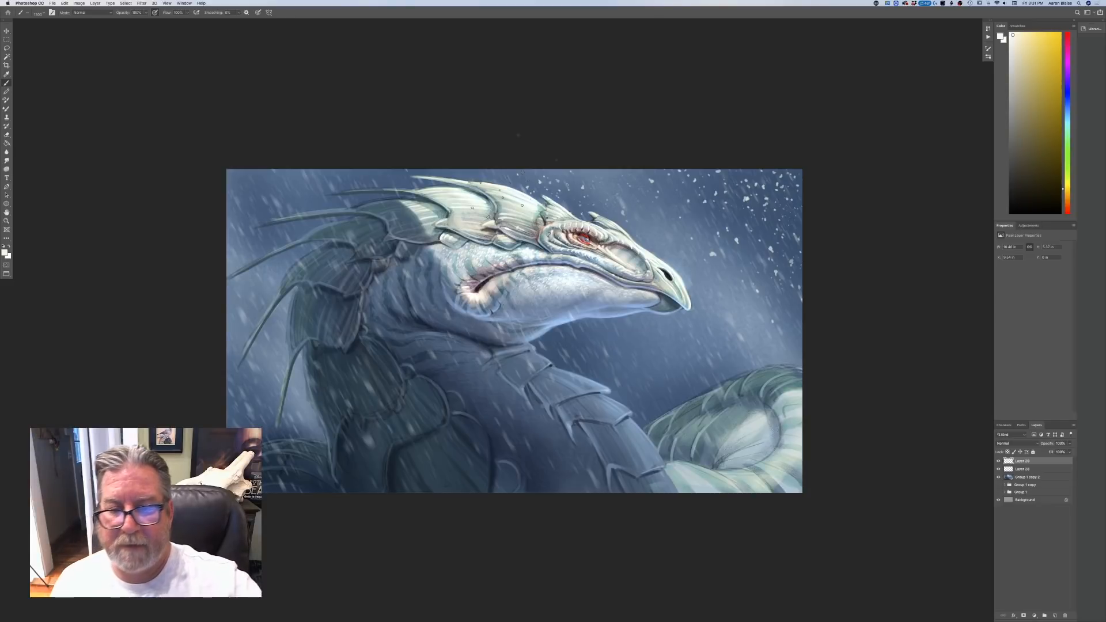
left_click(144, 7)
mouse_move(185, 71)
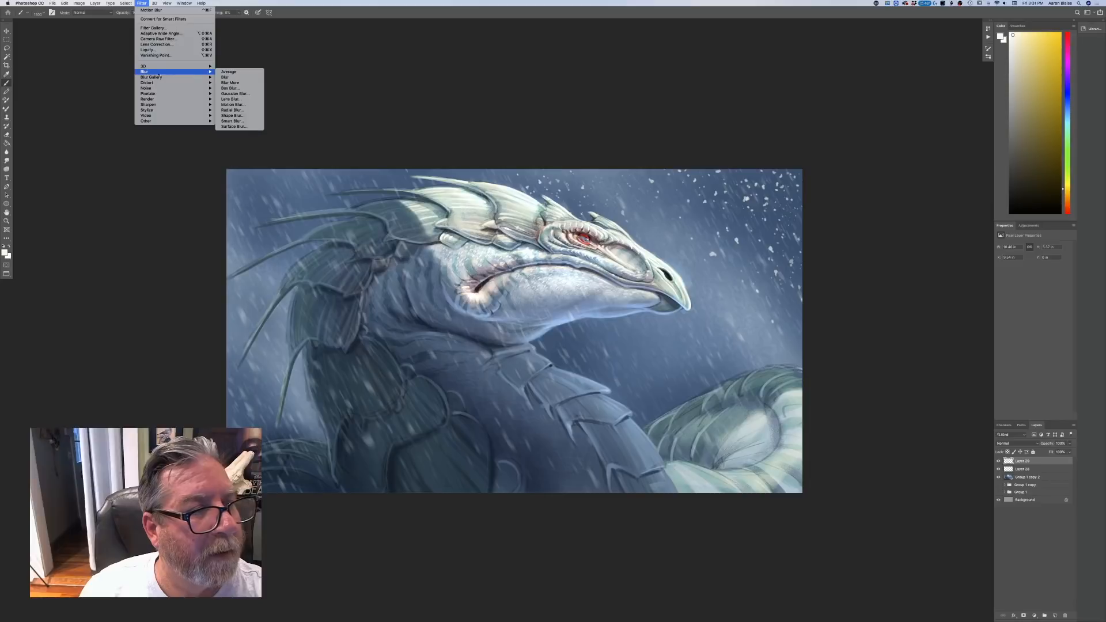
left_click(225, 94)
left_click(172, 217)
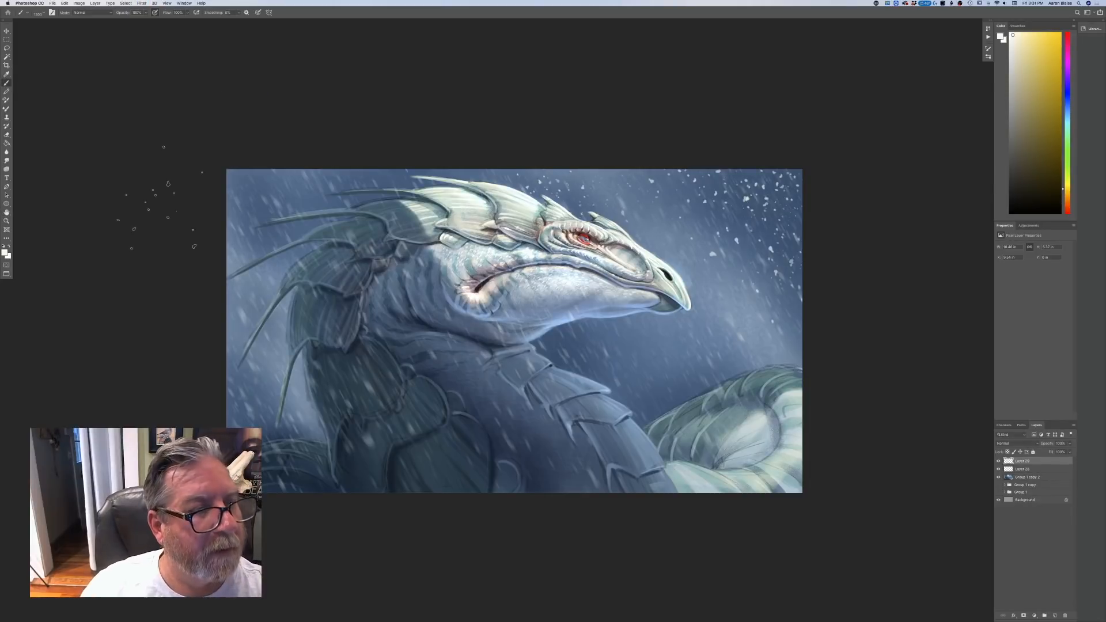
- Streak the new top layer's snowflakes with Motion Blur at the same diagonal angle and distance
left_click(141, 4)
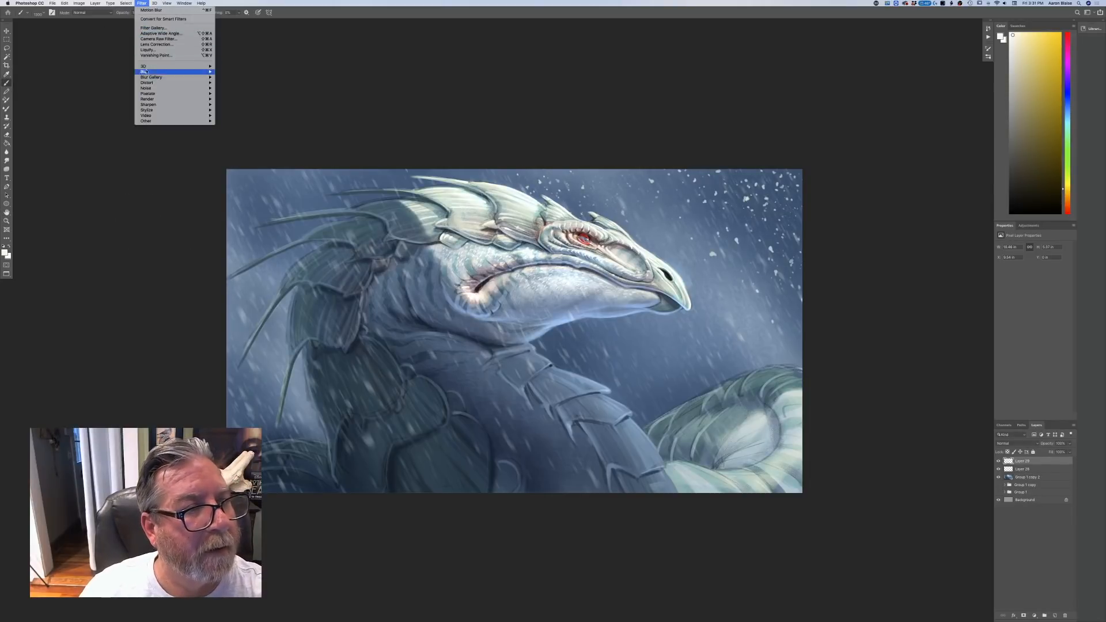
mouse_move(172, 71)
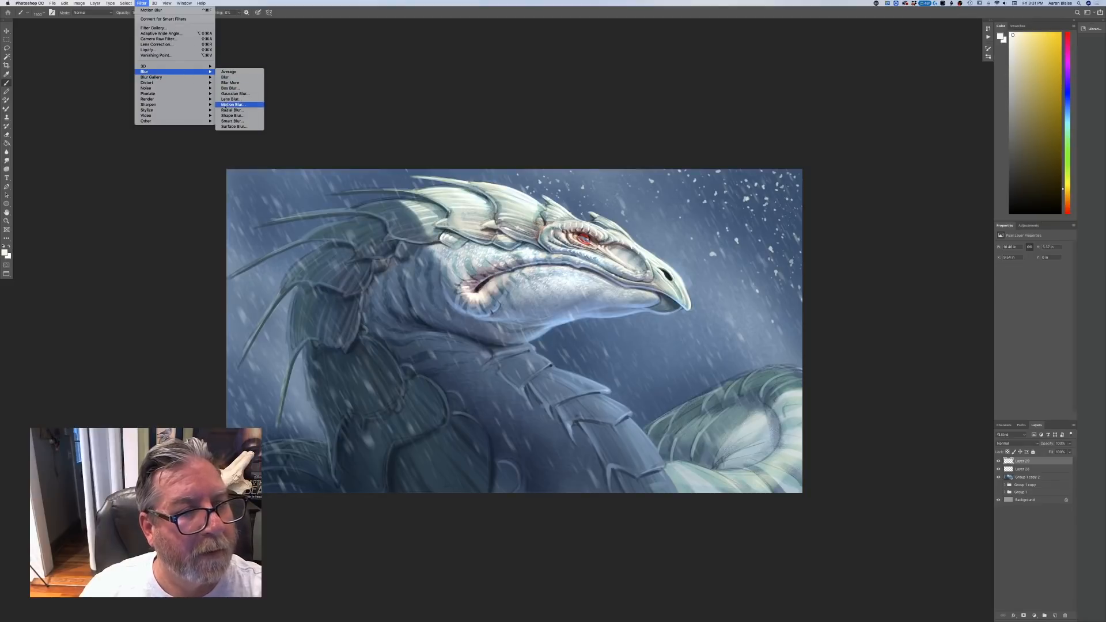
left_click(228, 105)
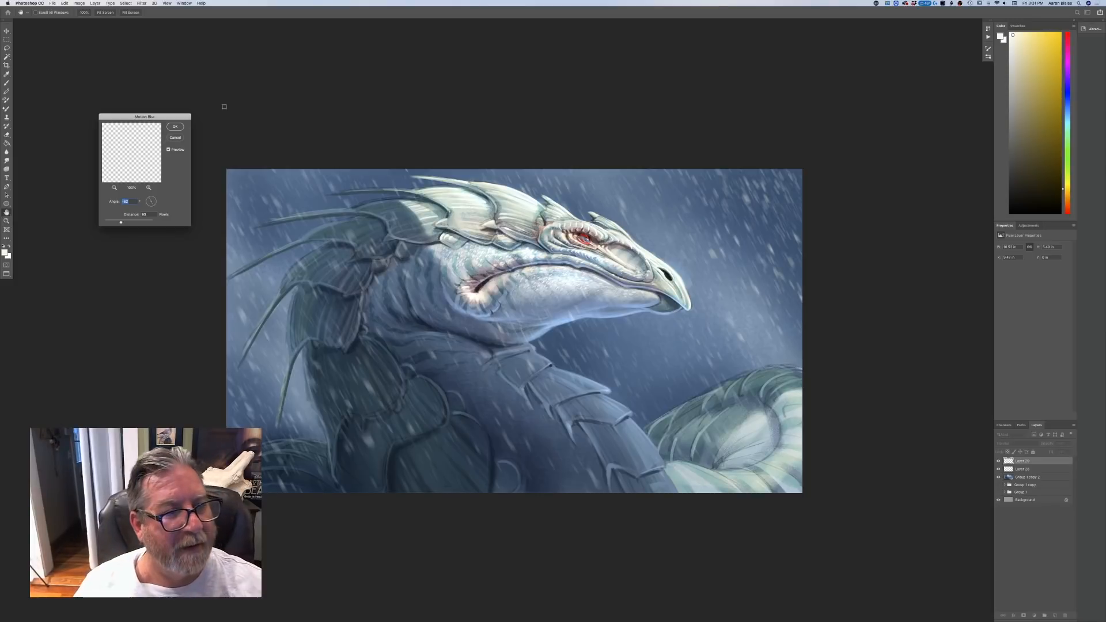
key("Return")
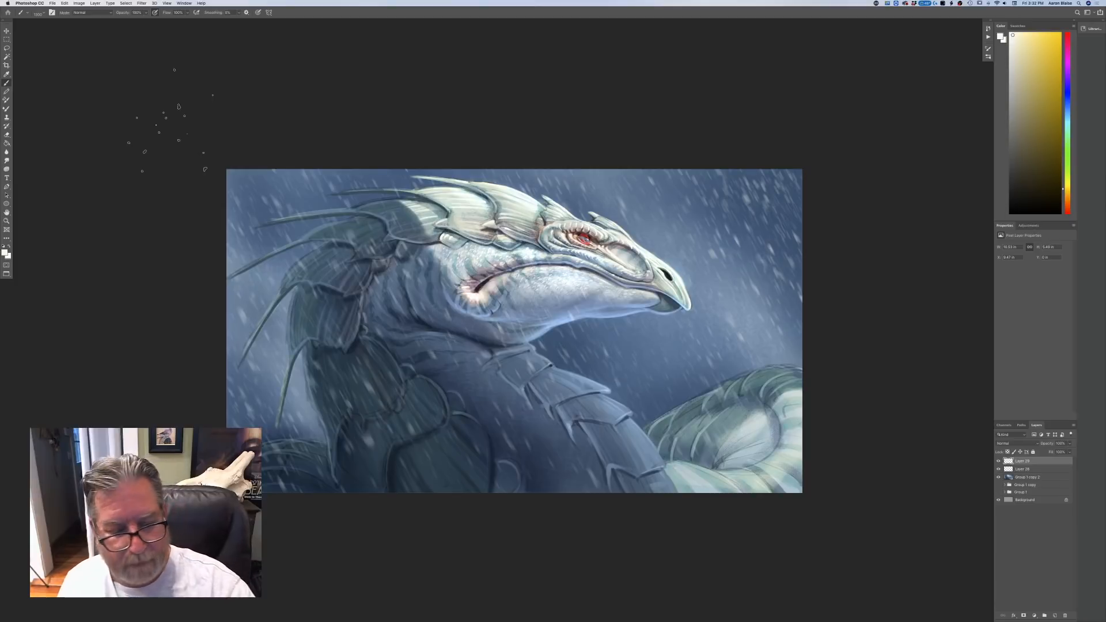
- Add a new layer directly above the merged painting, beneath the snow layers, and sample the sky blue beside the tail as foreground colour
key("super+minus")
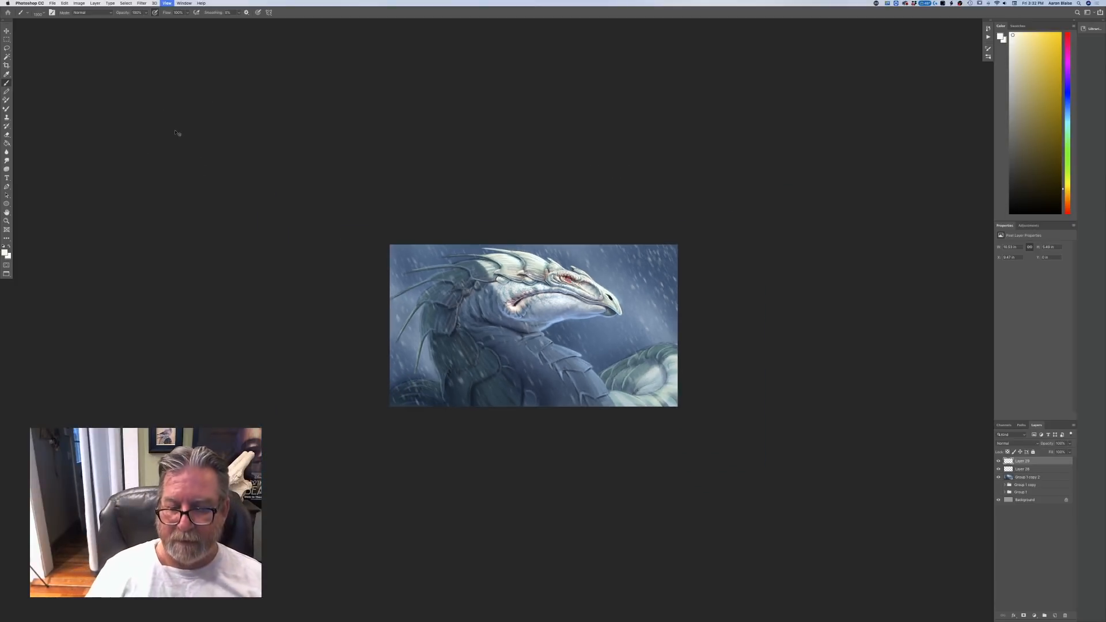
key("super+equal")
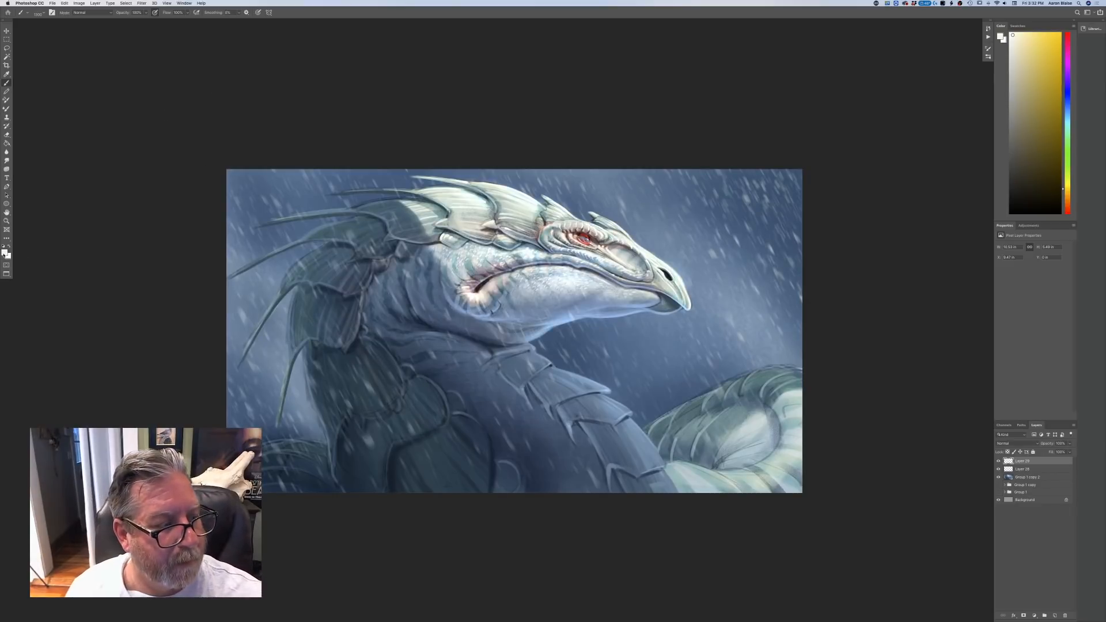
left_click(1028, 478)
left_click(1053, 616)
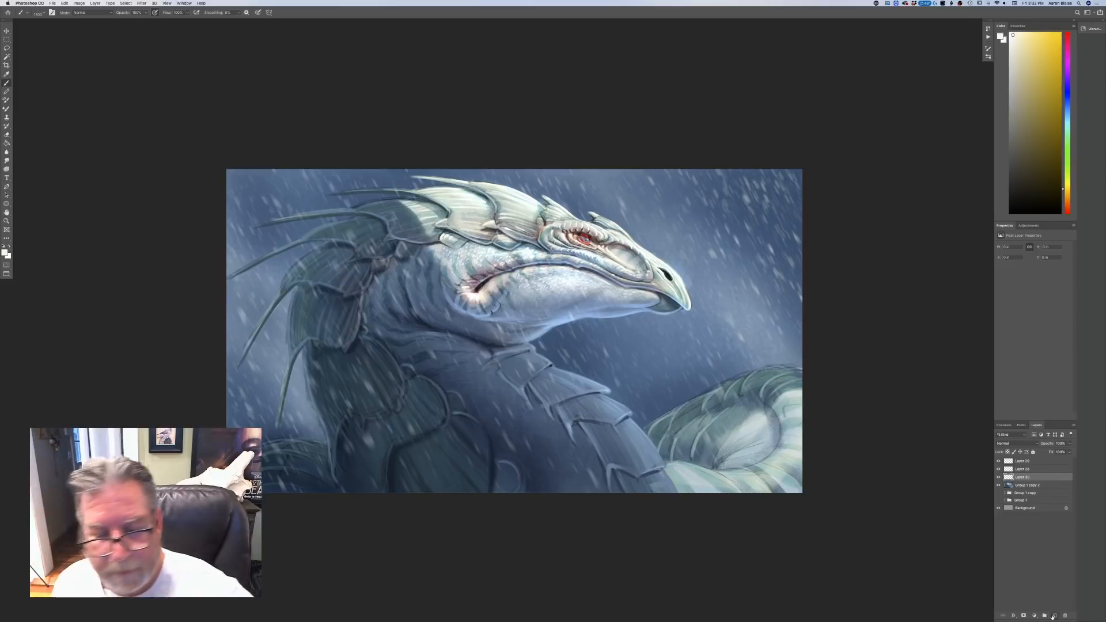
left_click(6, 253)
left_click(648, 416)
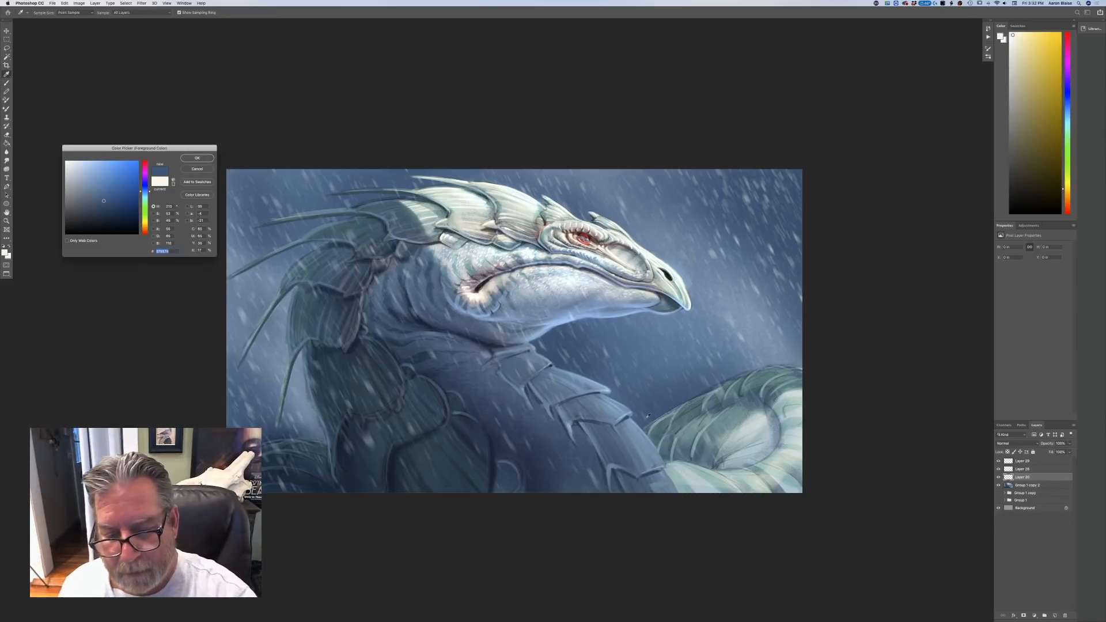
key("Return")
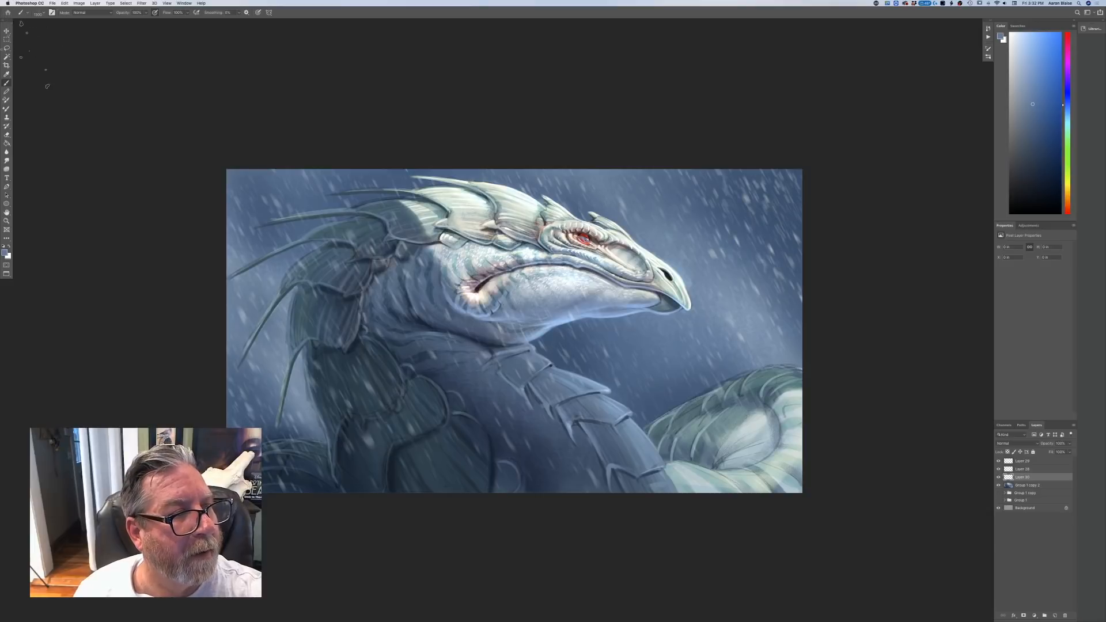
- Choose the Soft Round Pressure Opacity brush for painting haze on the new layer
left_click(52, 13)
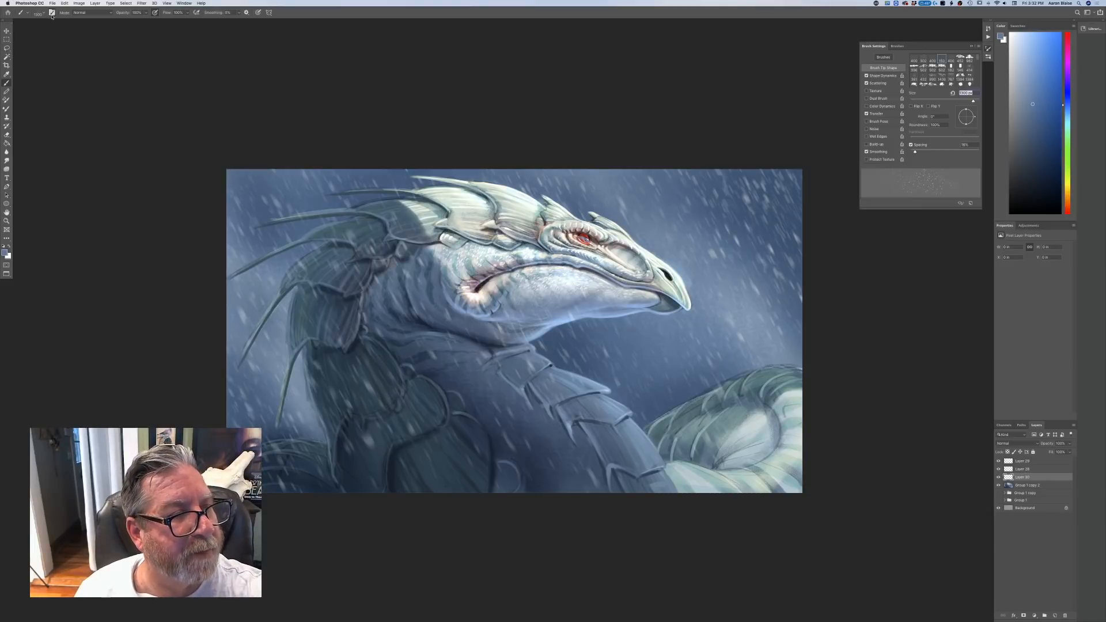
left_click(52, 12)
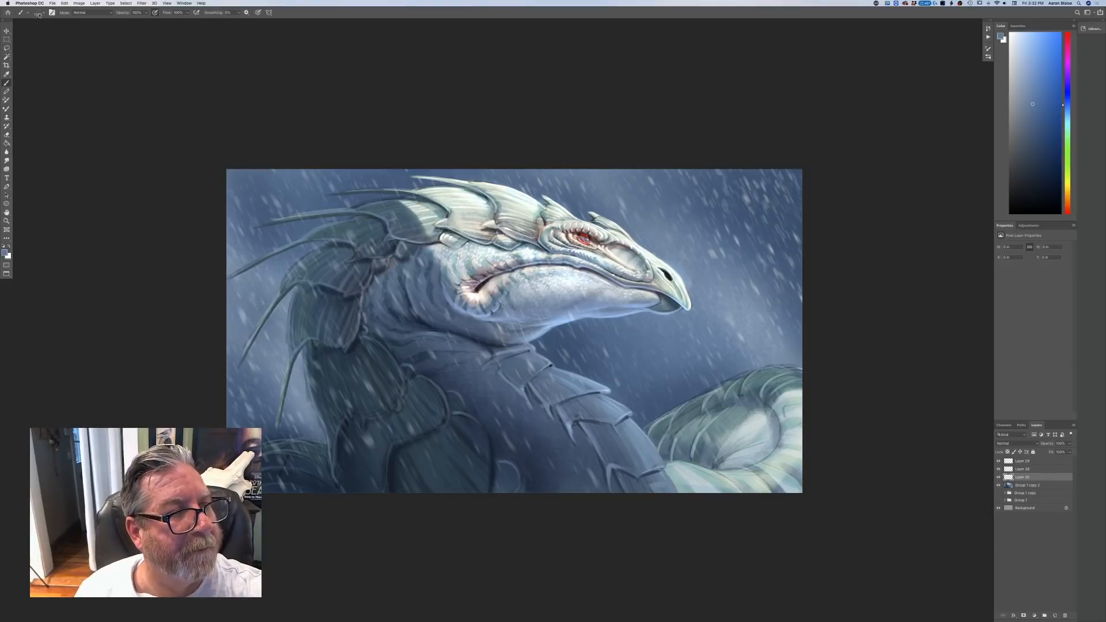
left_click(39, 13)
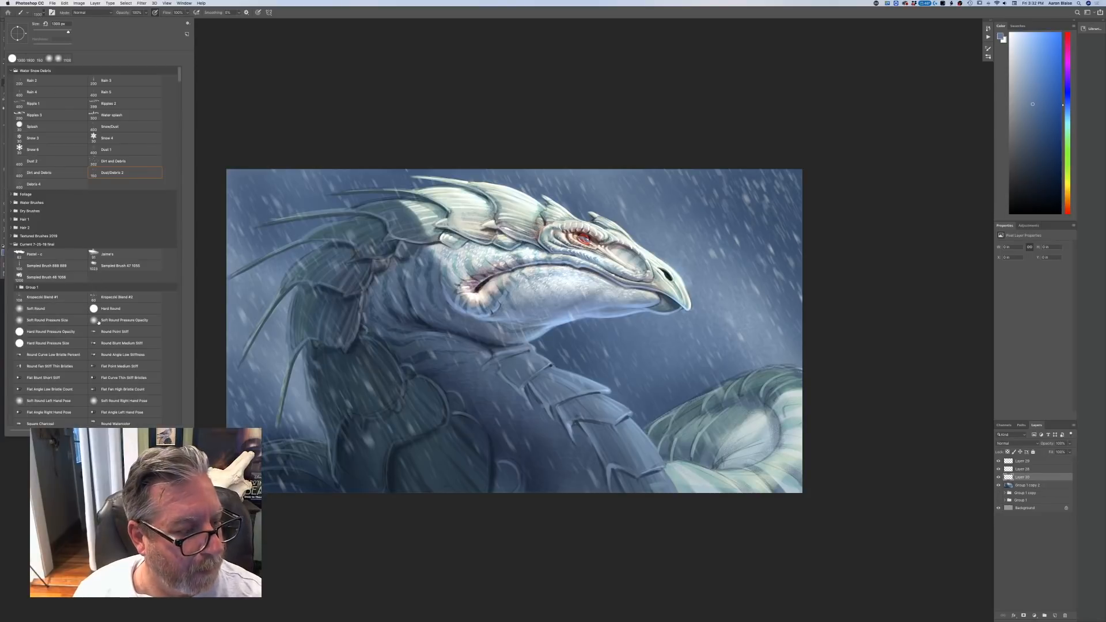
left_click(99, 323)
left_click(212, 465)
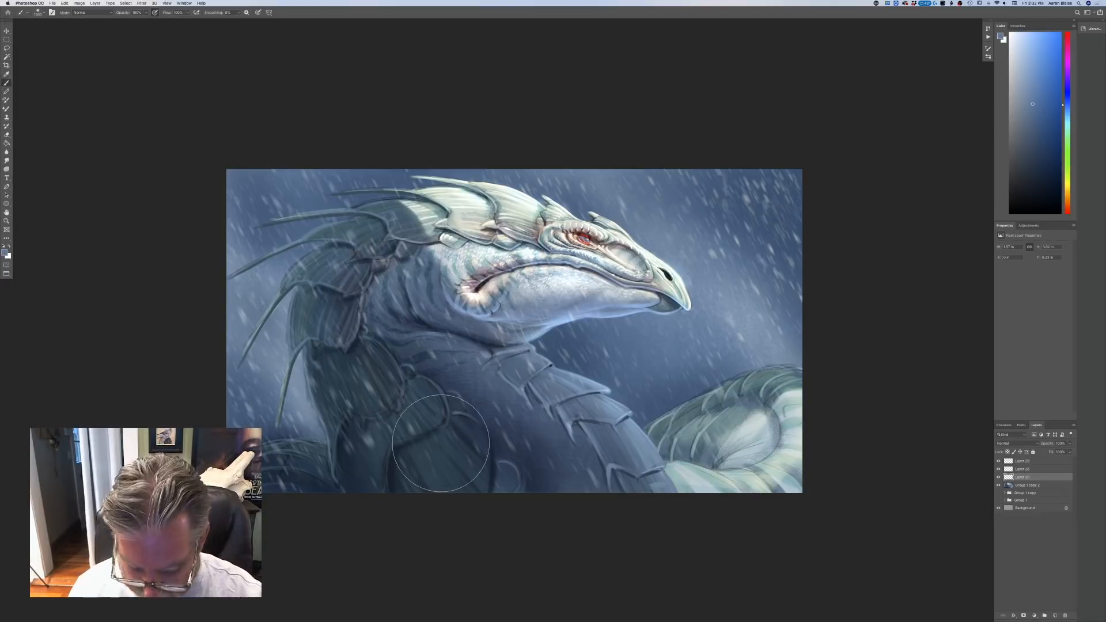
- Reduce the brush size and paint soft blue haze over the coiled tail so it recedes into the background
key("bracketleft")
key("bracketleft")
key("bracketleft")
key("bracketleft")
key("bracketleft")
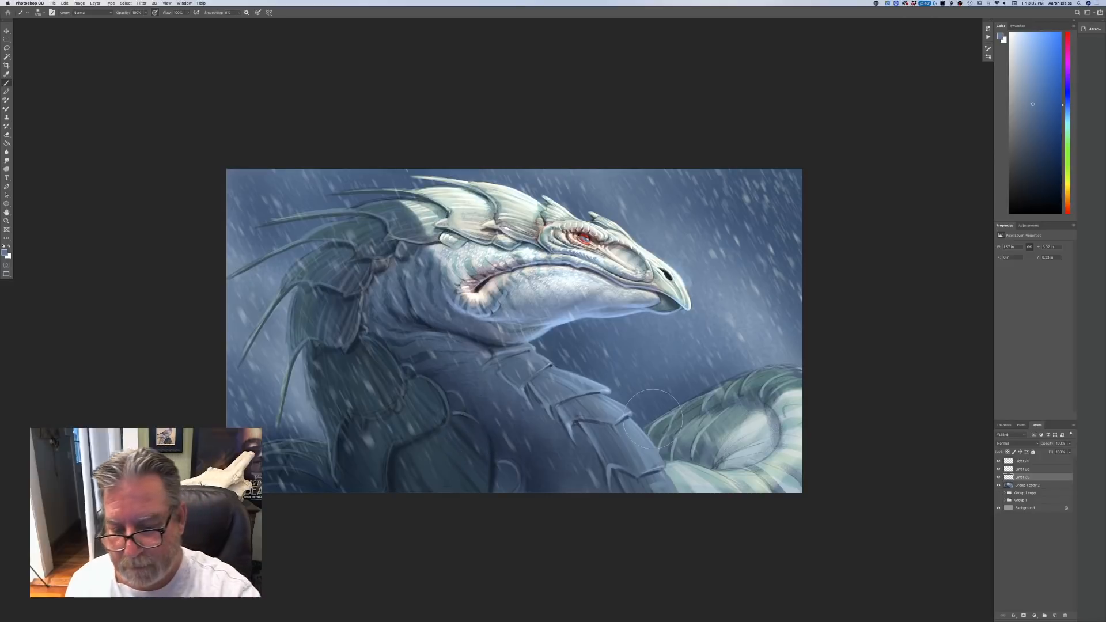
key("bracketleft")
key("bracketleft")
key("bracketleft")
left_click_drag(653, 416, 652, 413)
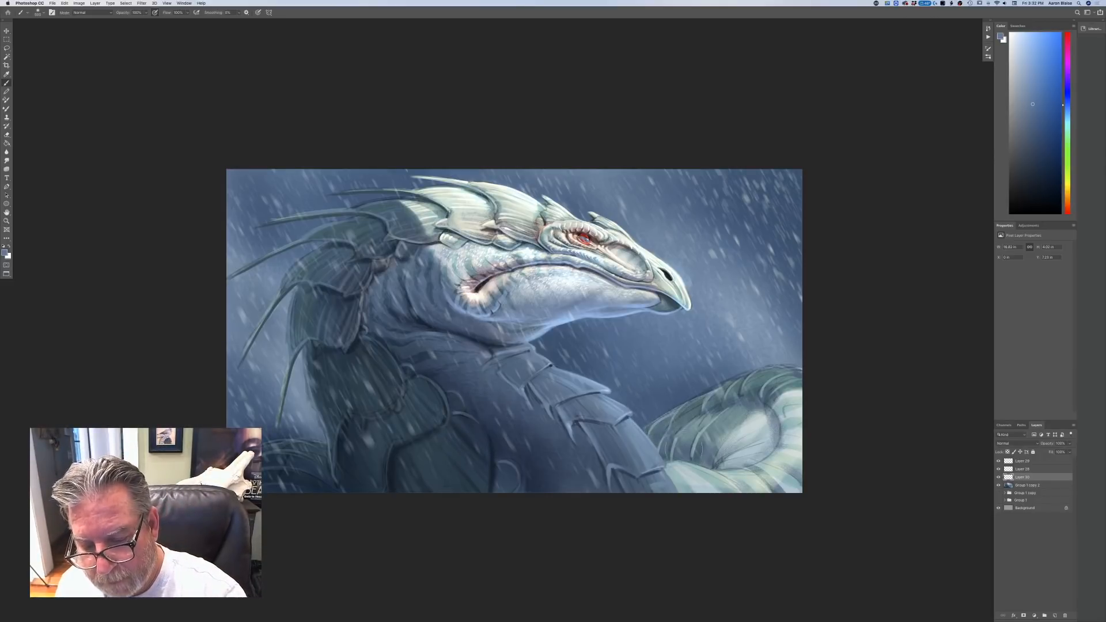
mouse_move(684, 450)
left_mouse_down()
mouse_move(686, 403)
mouse_move(675, 389)
left_mouse_up()
mouse_move(723, 439)
left_mouse_down()
mouse_move(762, 416)
mouse_move(815, 415)
left_mouse_up()
- Build up the haze inside the tail's curve with a smaller brush, then soften the tail's upper edge with a larger one
key("bracketleft")
key("bracketleft")
key("bracketleft")
key("bracketleft")
key("bracketleft")
key("bracketleft")
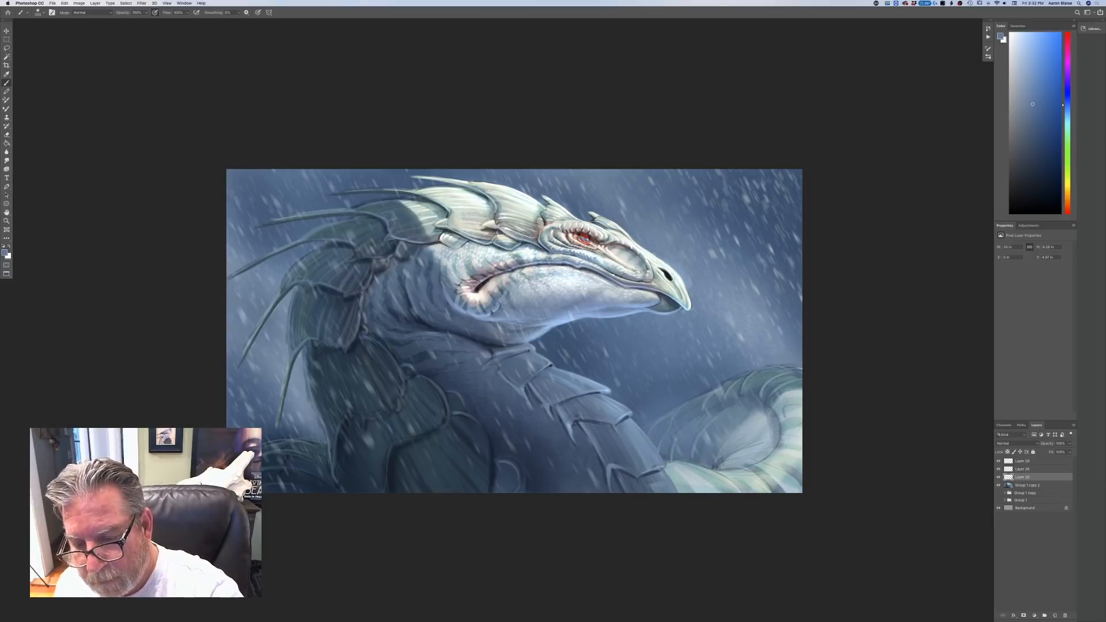
mouse_move(768, 431)
left_mouse_down()
mouse_move(795, 404)
mouse_move(760, 427)
left_mouse_up()
key("bracketright")
key("bracketright")
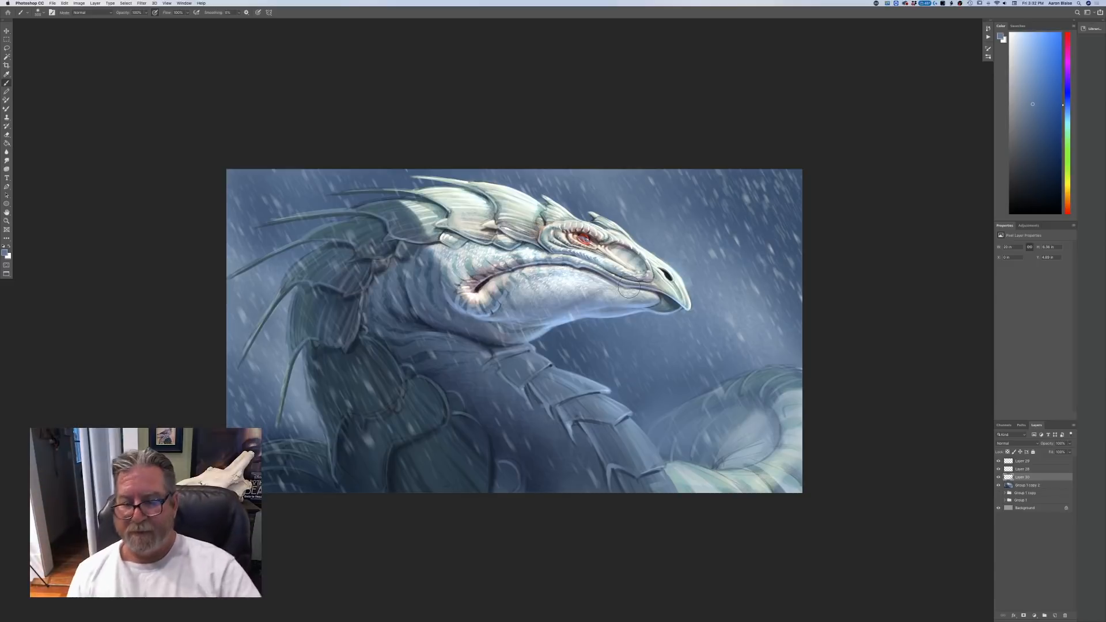
key("bracketright")
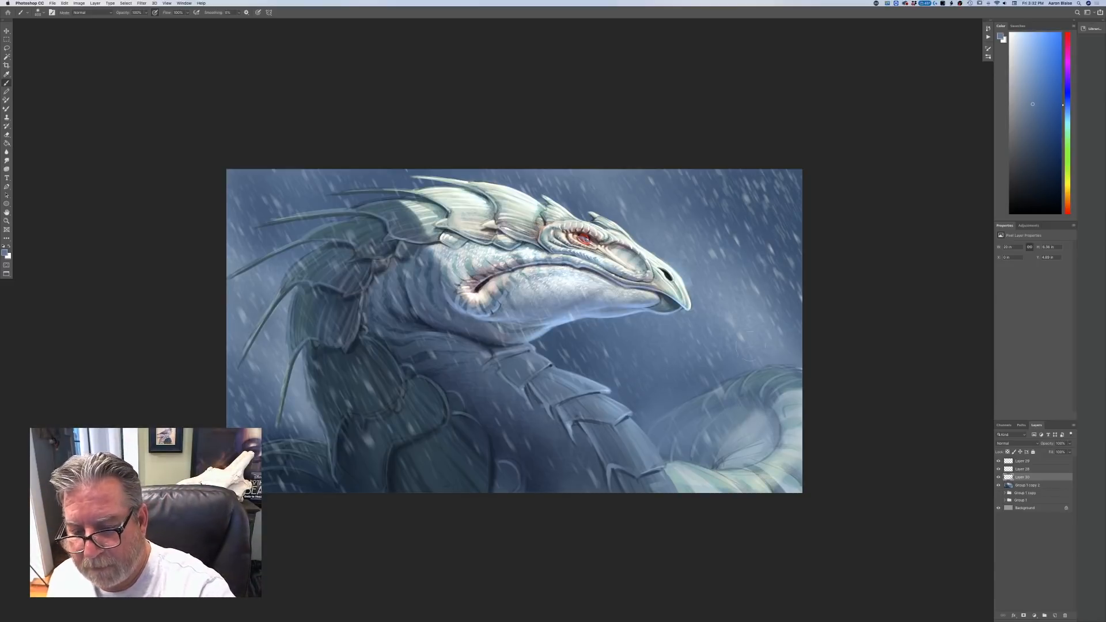
left_click_drag(750, 346, 805, 353)
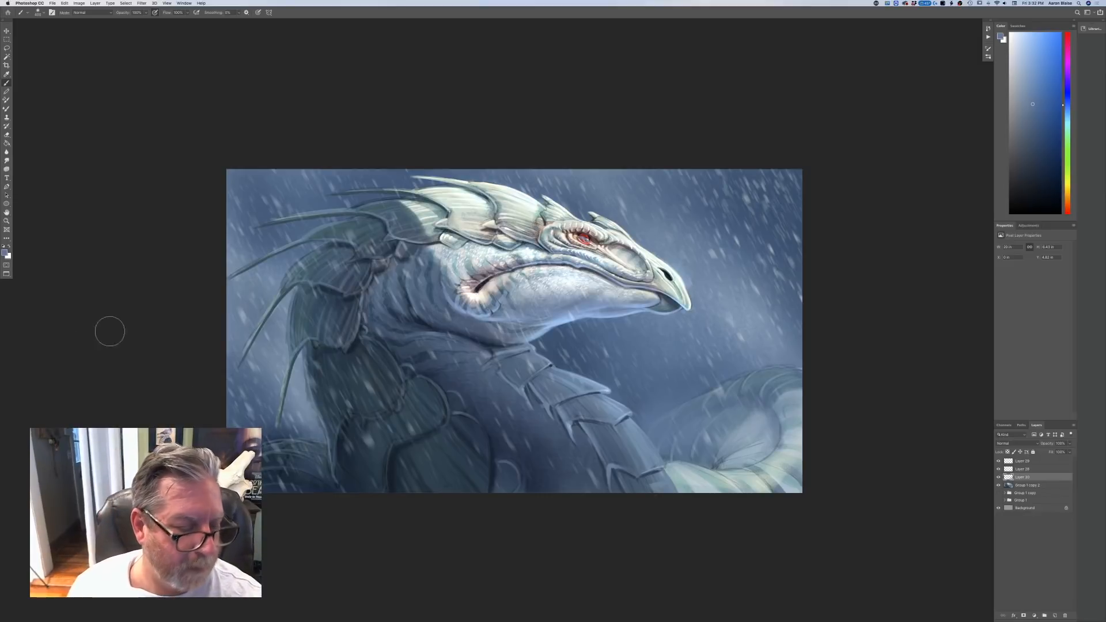
left_click(4, 252)
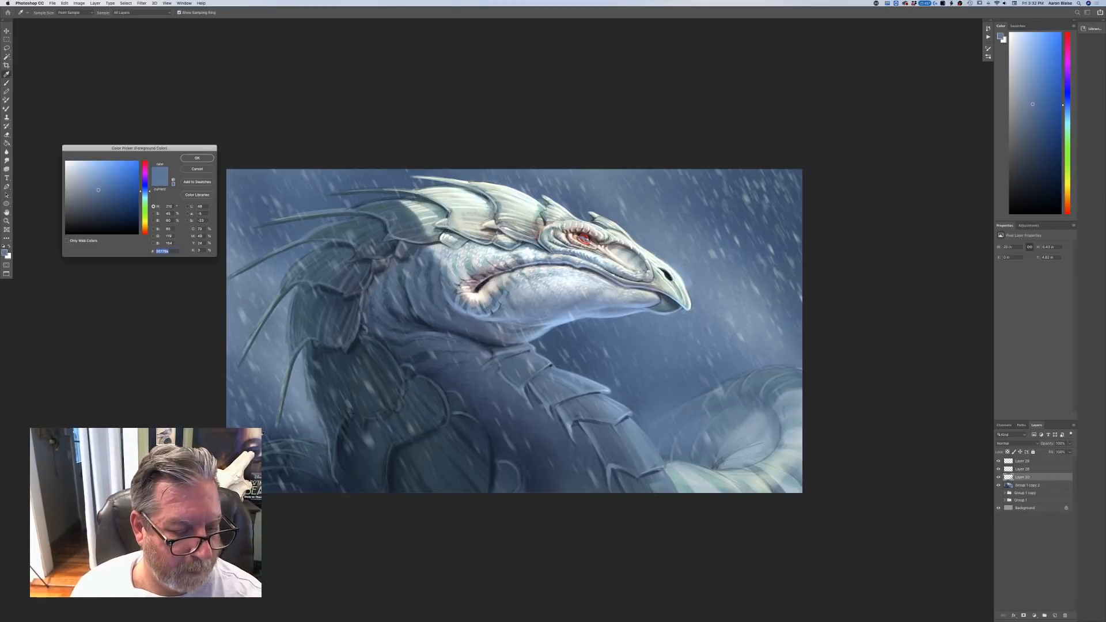
left_click(194, 158)
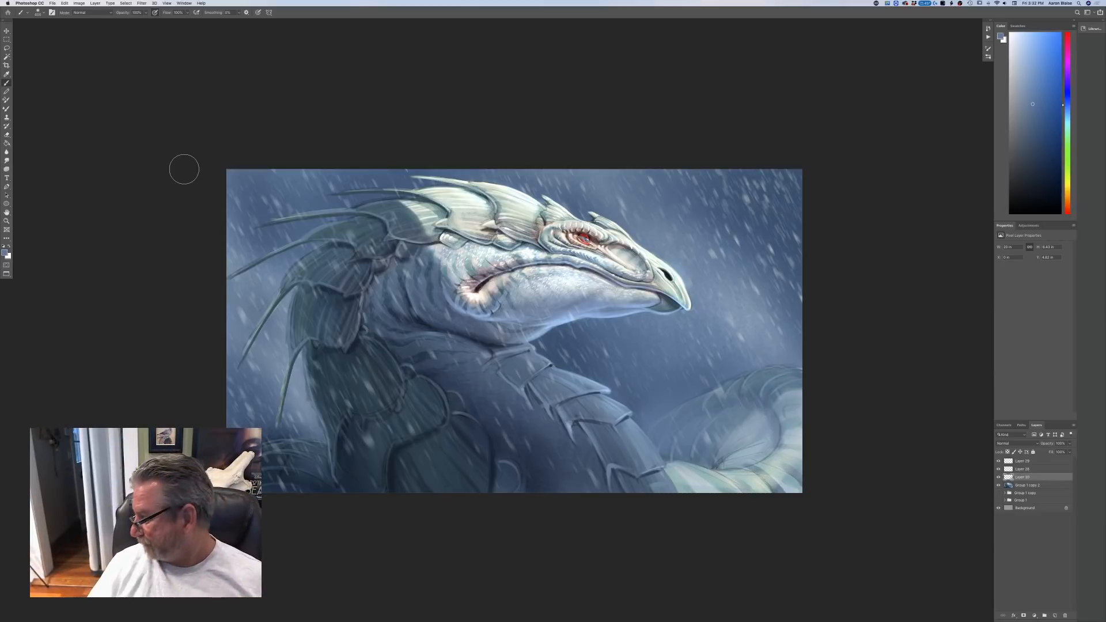
key("super+equal")
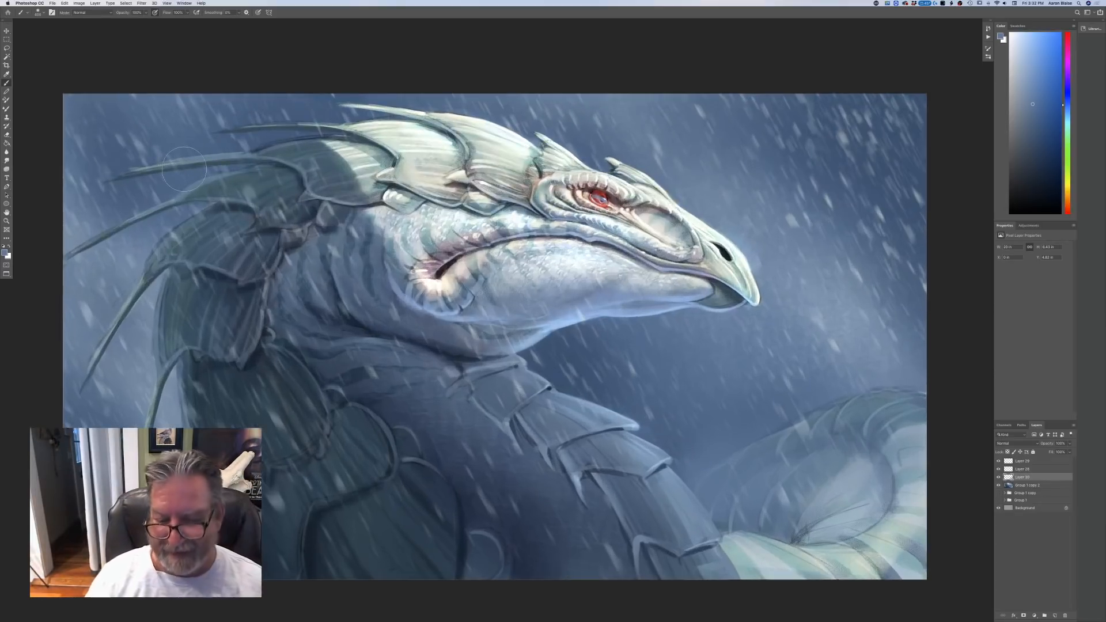
scroll(330, 433, "down", 5)
scroll(330, 433, "right", 5)
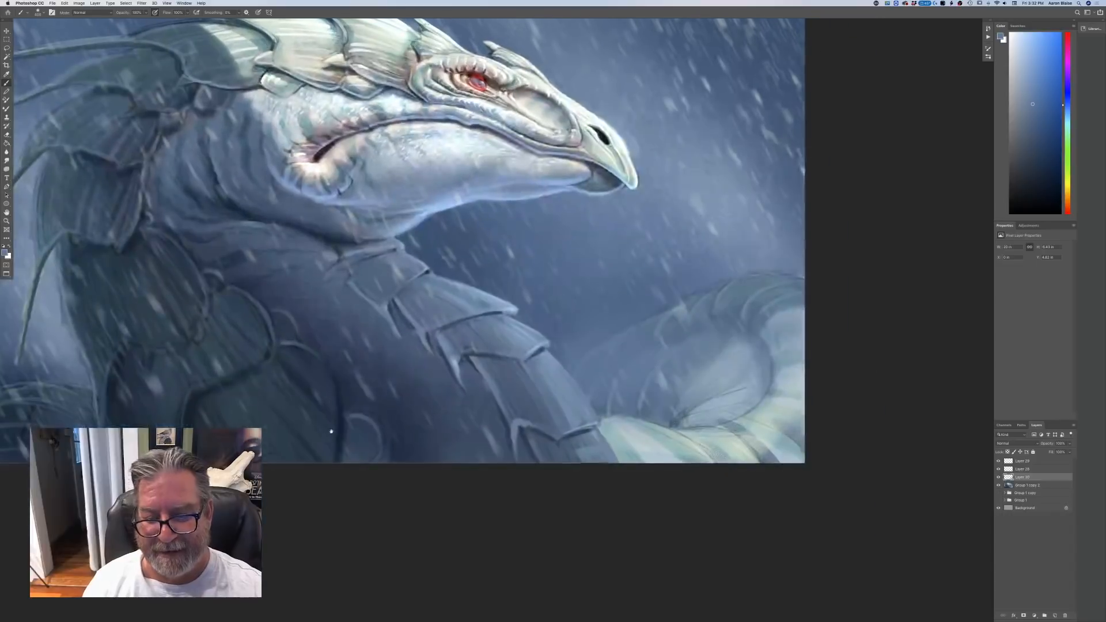
- Sample a dark blue from the shadowed body plates as foreground colour and add a new layer above the snow layers for the signature
left_click(5, 253)
left_click(162, 392)
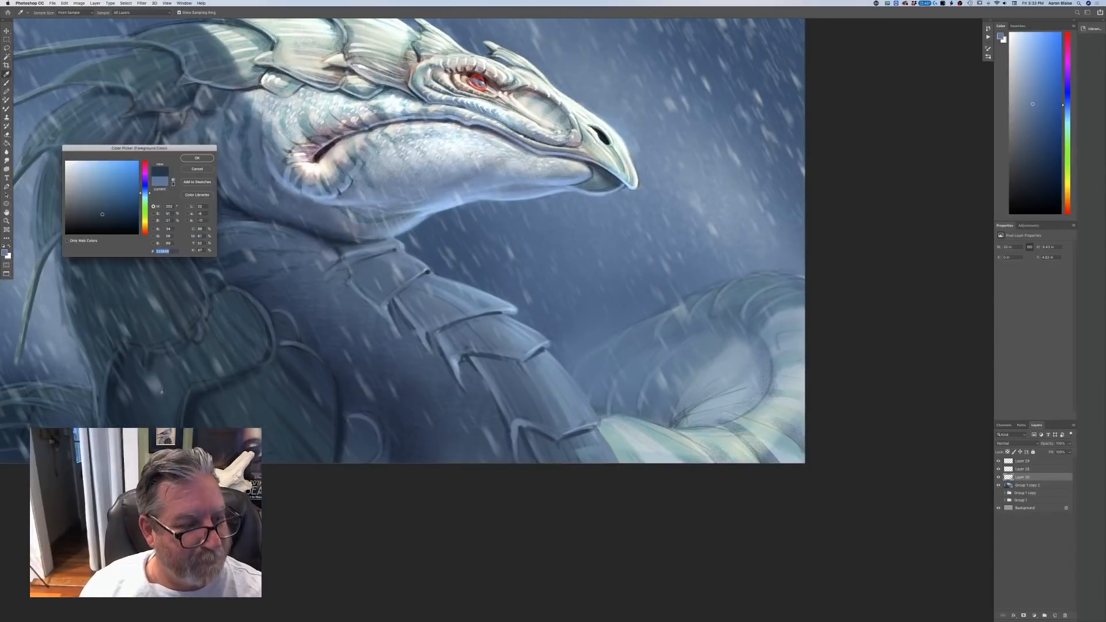
left_click(192, 160)
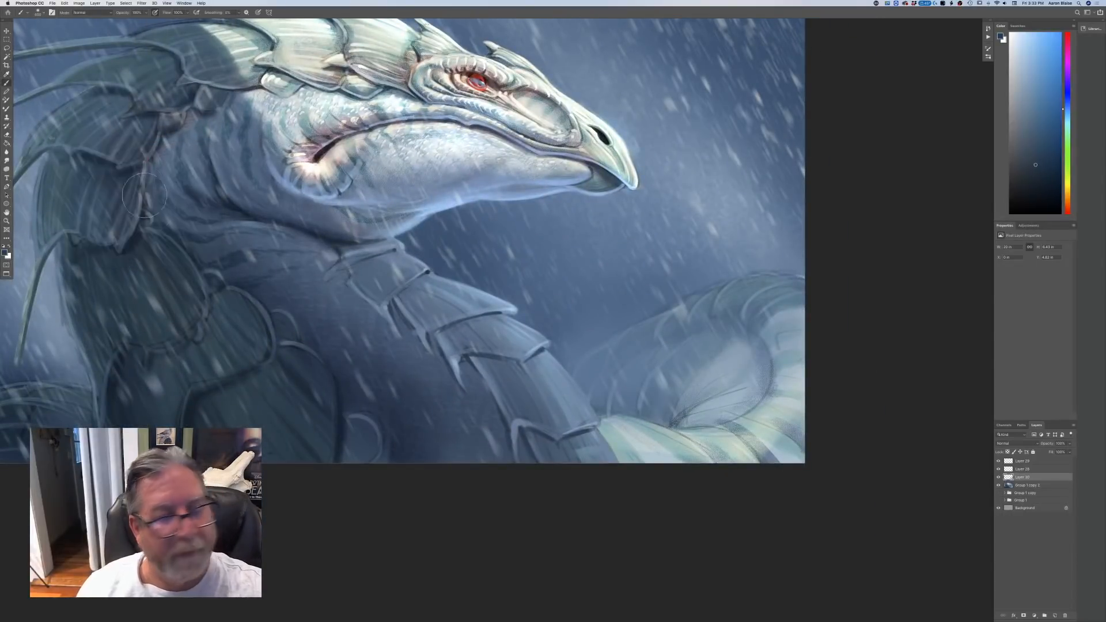
left_click(1023, 462)
left_click(1055, 616)
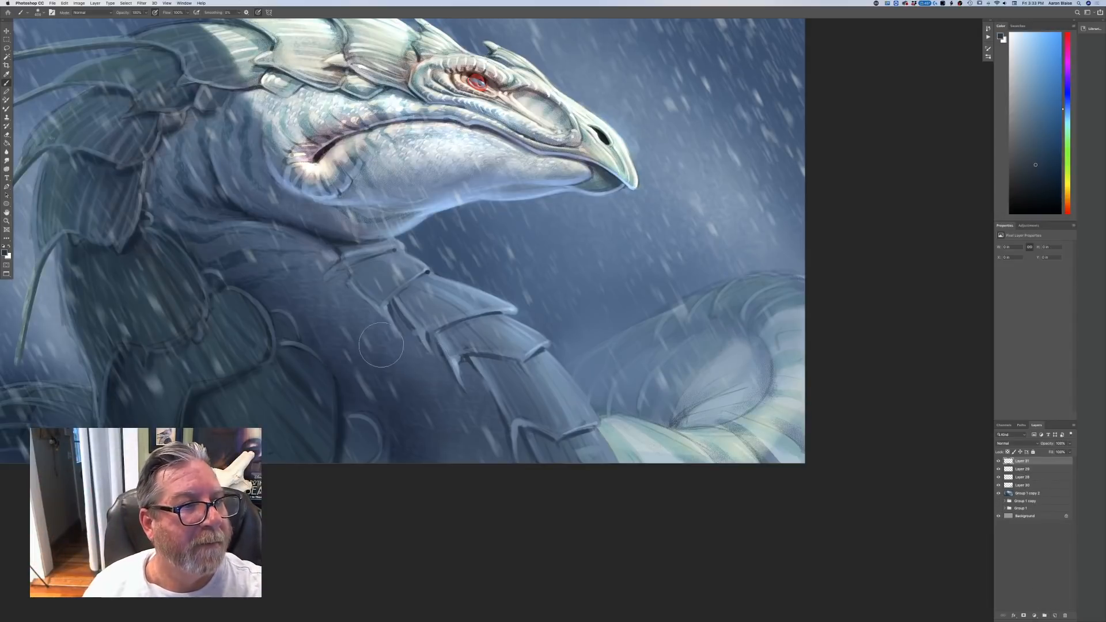
- Choose a small, fine brush preset and handwrite the artist's signature in dark blue across the pale tail in the painting's lower corner
key("bracketleft")
key("bracketleft")
key("bracketleft")
key("bracketleft")
key("bracketleft")
key("bracketleft")
key("bracketleft")
key("bracketleft")
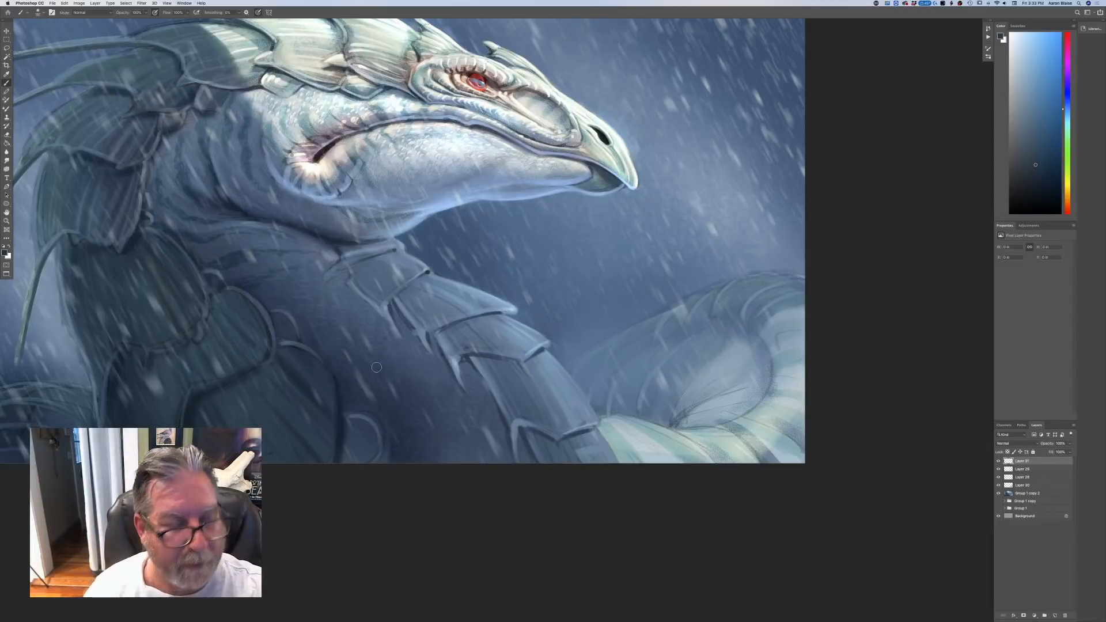
left_click(38, 12)
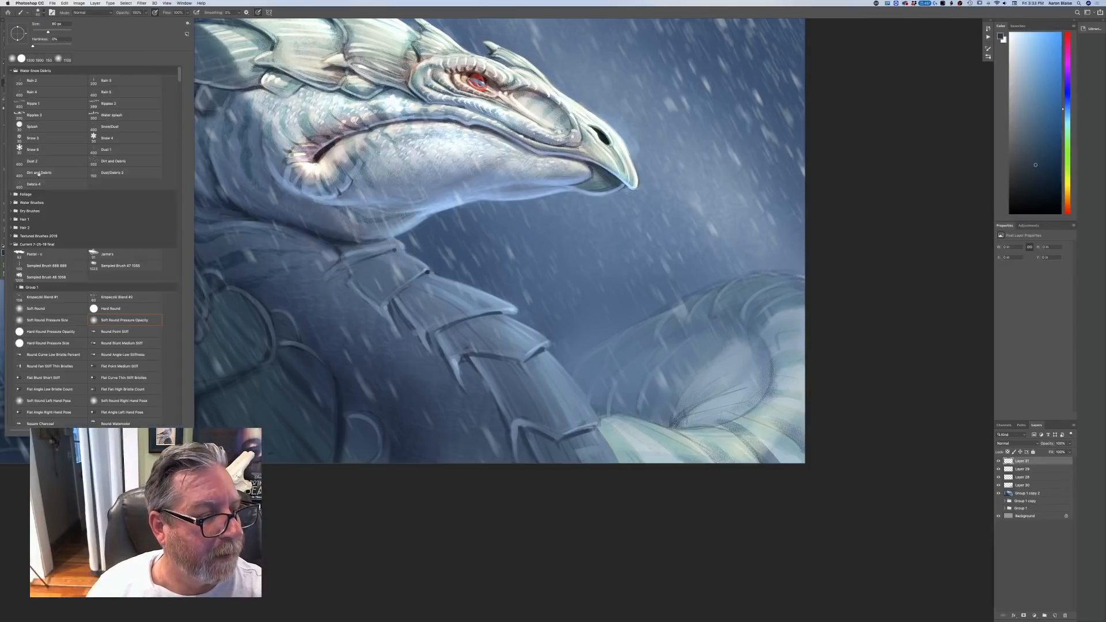
left_click(35, 257)
left_click(382, 522)
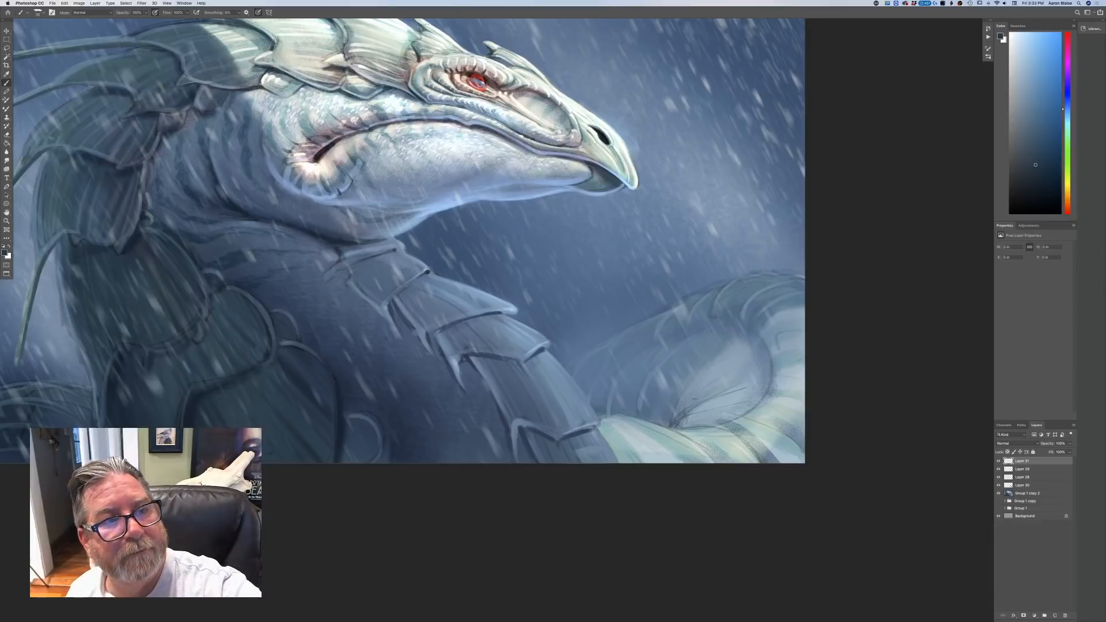
mouse_move(670, 425)
left_mouse_down()
mouse_move(720, 440)
mouse_move(726, 426)
mouse_move(744, 446)
left_mouse_up()
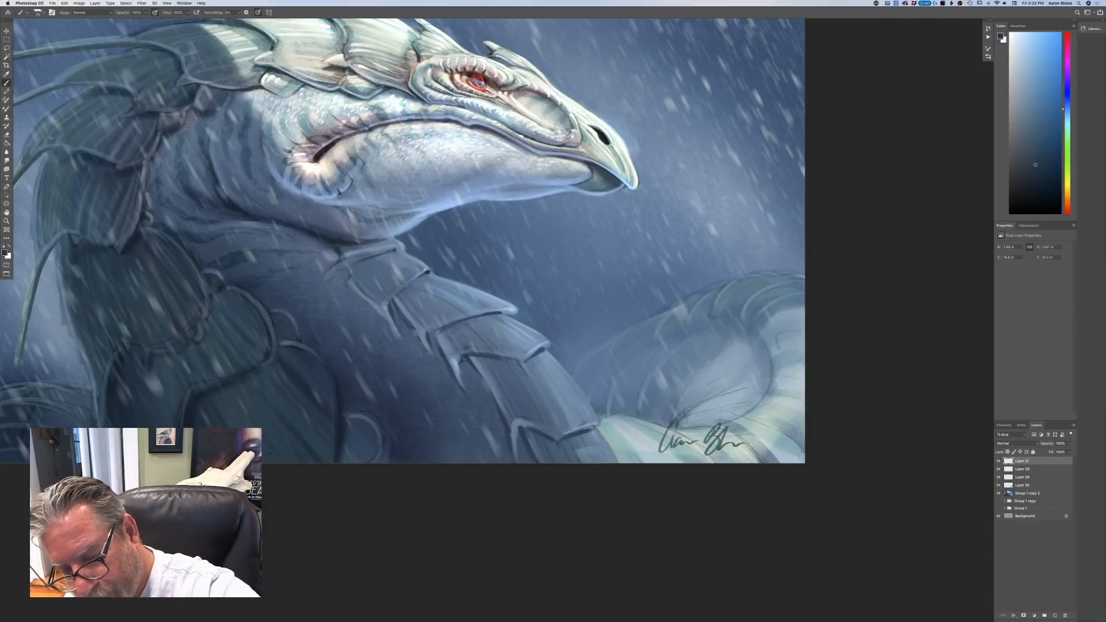
- Review the signed painting in full-screen mode without the interface, fitted to the screen
key("super+minus")
key("super+minus")
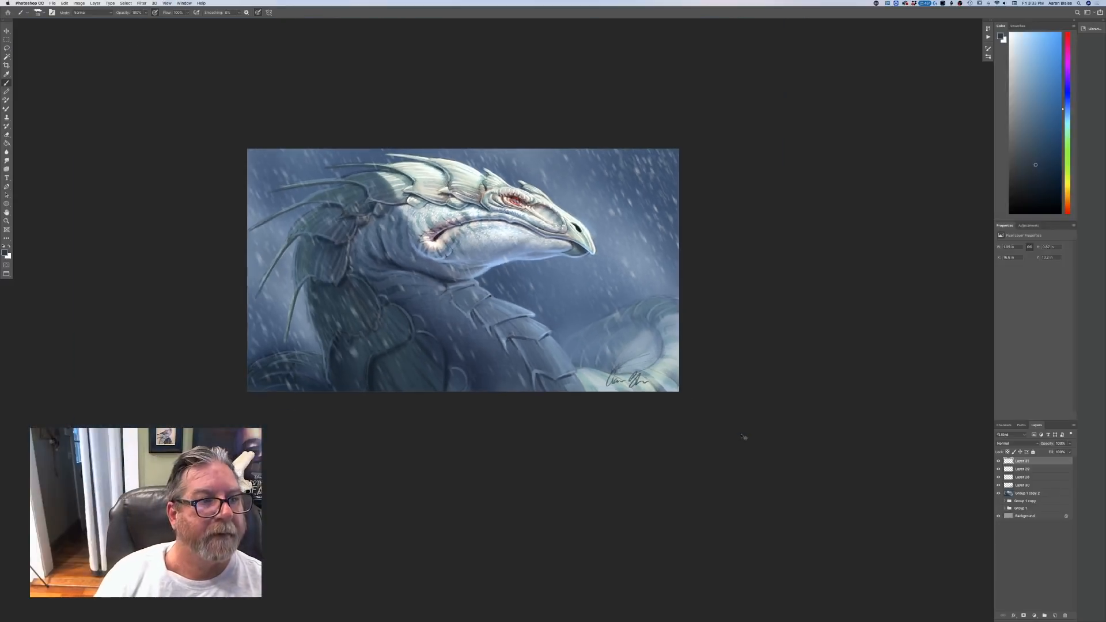
key("f")
key("f")
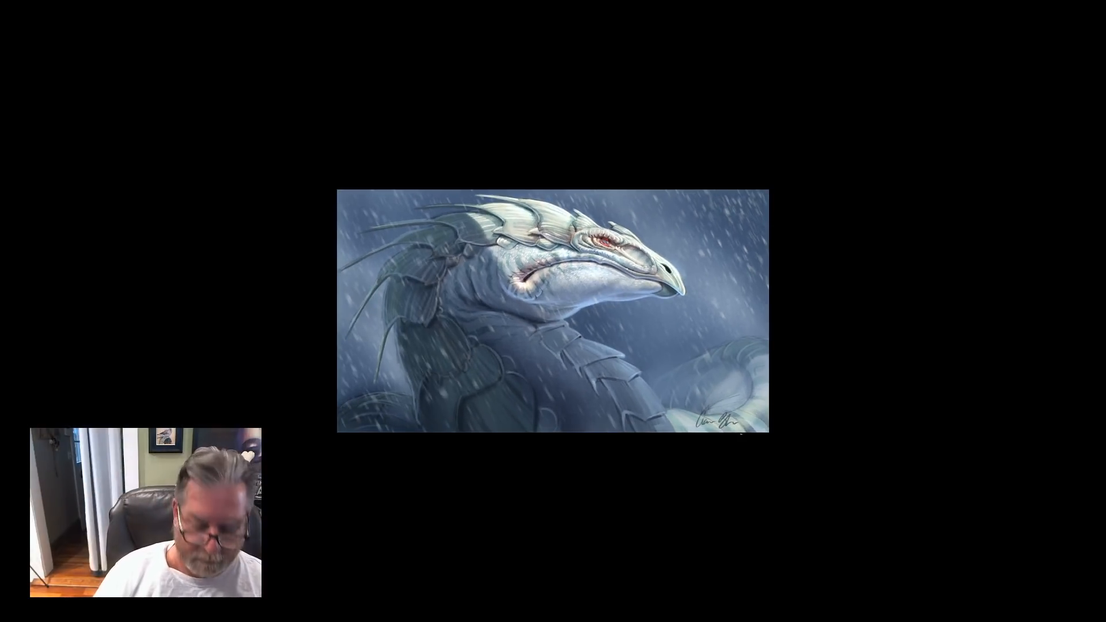
key("super+0")
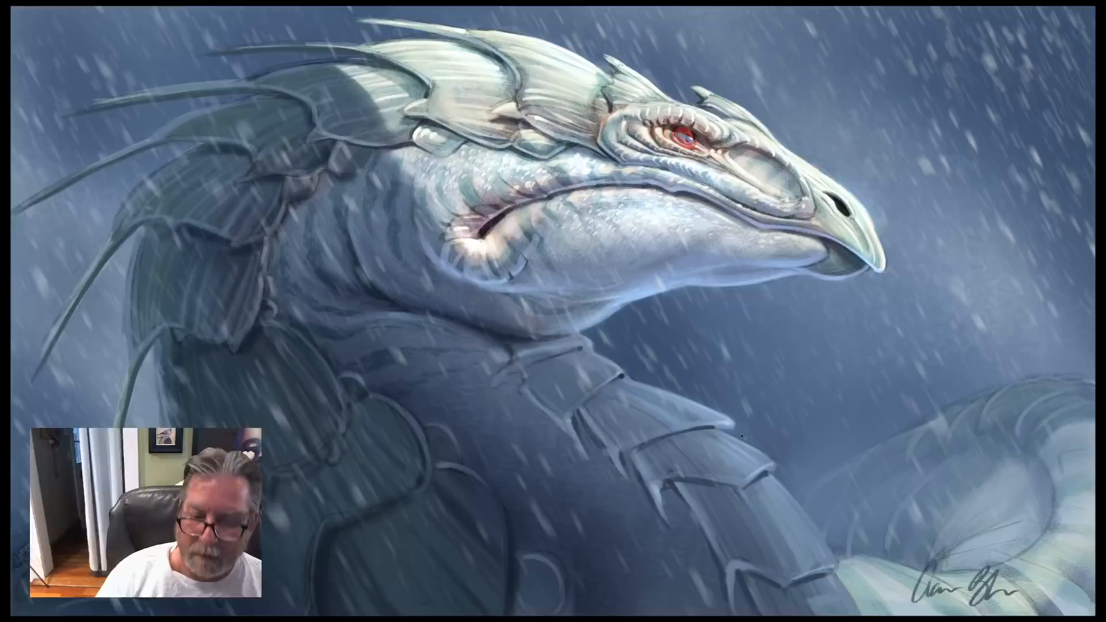